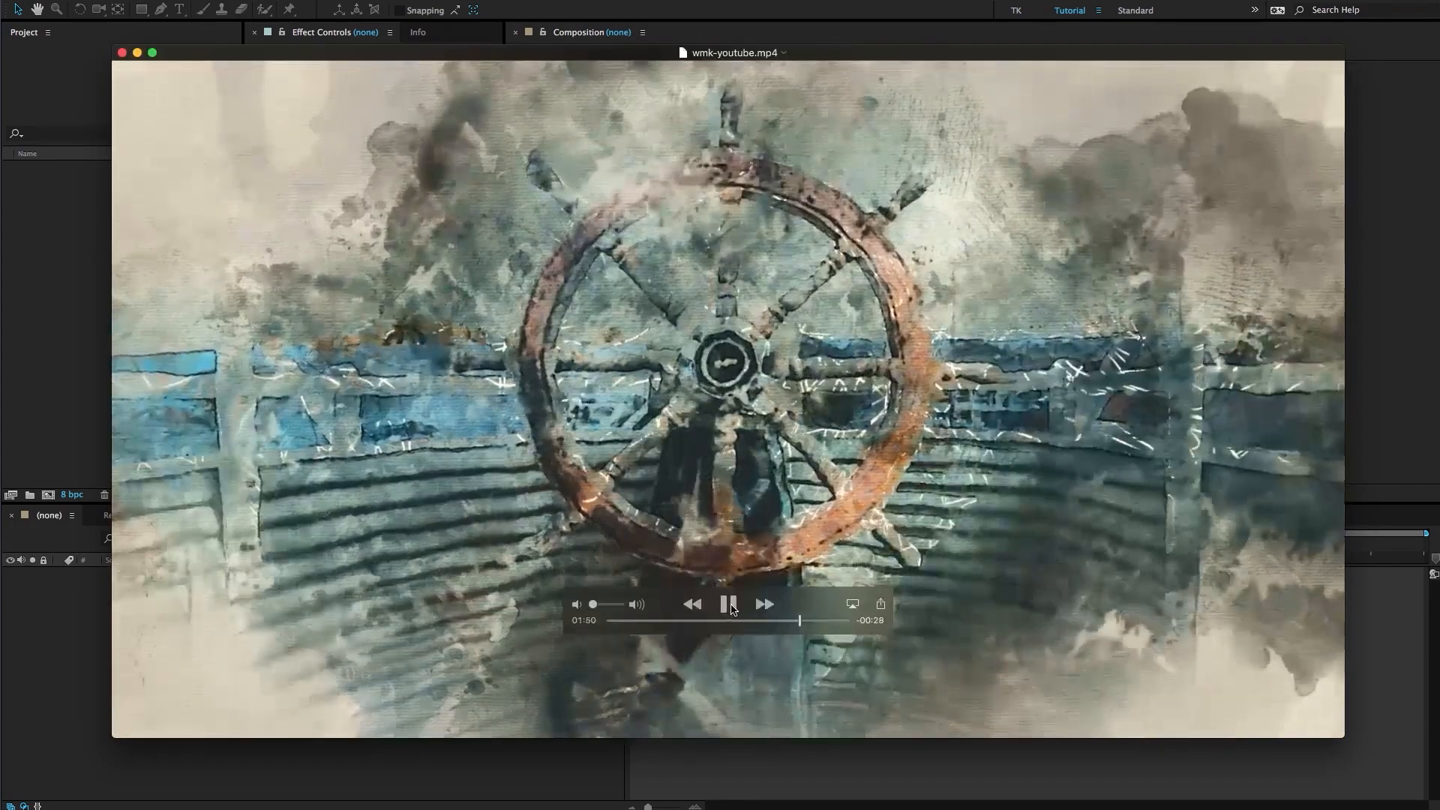
{"action": "left_click", "coordinate": [729, 605]}
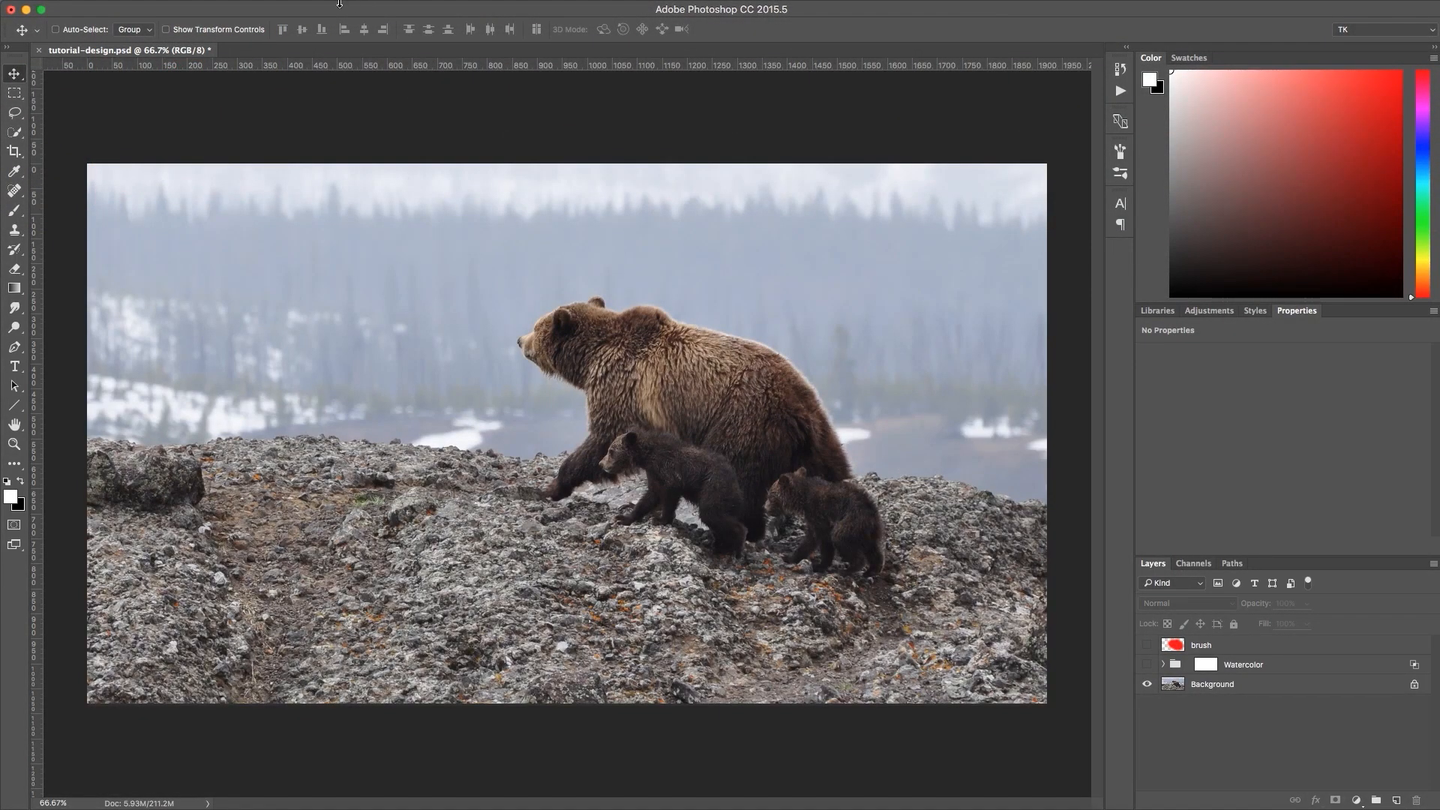
Show the Actions and Brush Presets panels in the workspace.
{"action": "left_click", "coordinate": [229, 1]}
{"action": "left_click", "coordinate": [242, 94]}
{"action": "left_click", "coordinate": [229, 1]}
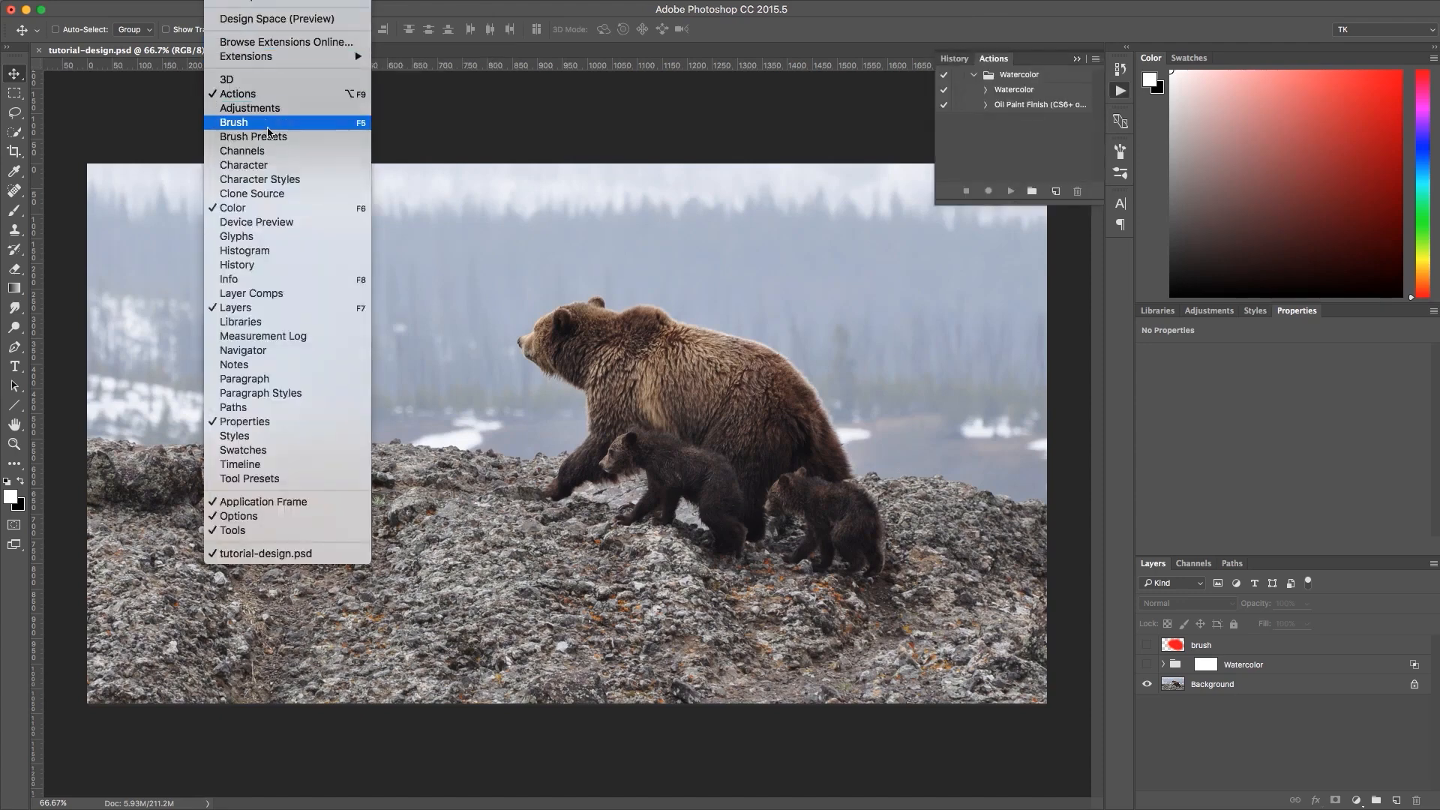
{"action": "left_click", "coordinate": [272, 144]}
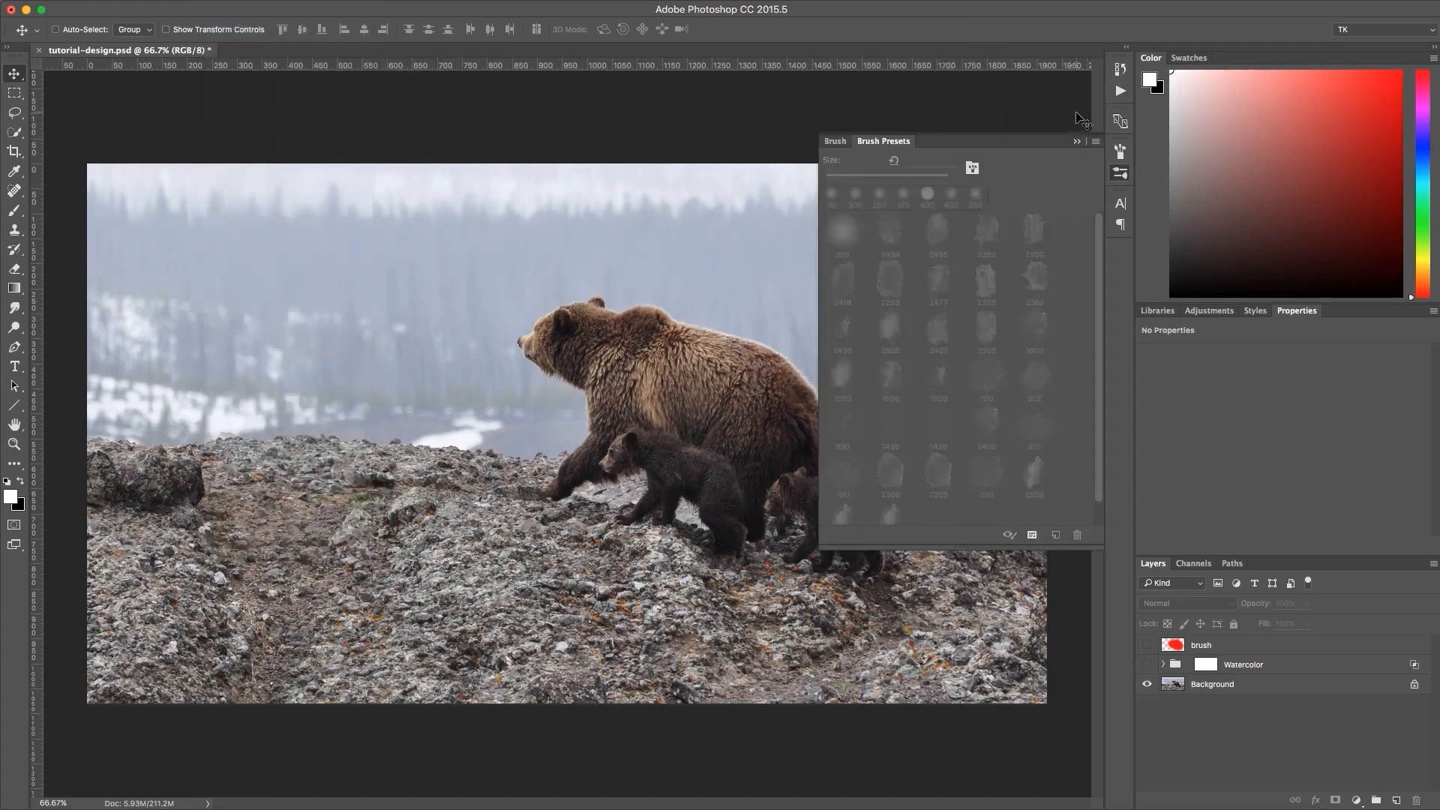
Delete the existing Watercolor action set from the Actions list and confirm its removal.
{"action": "left_click", "coordinate": [1120, 91]}
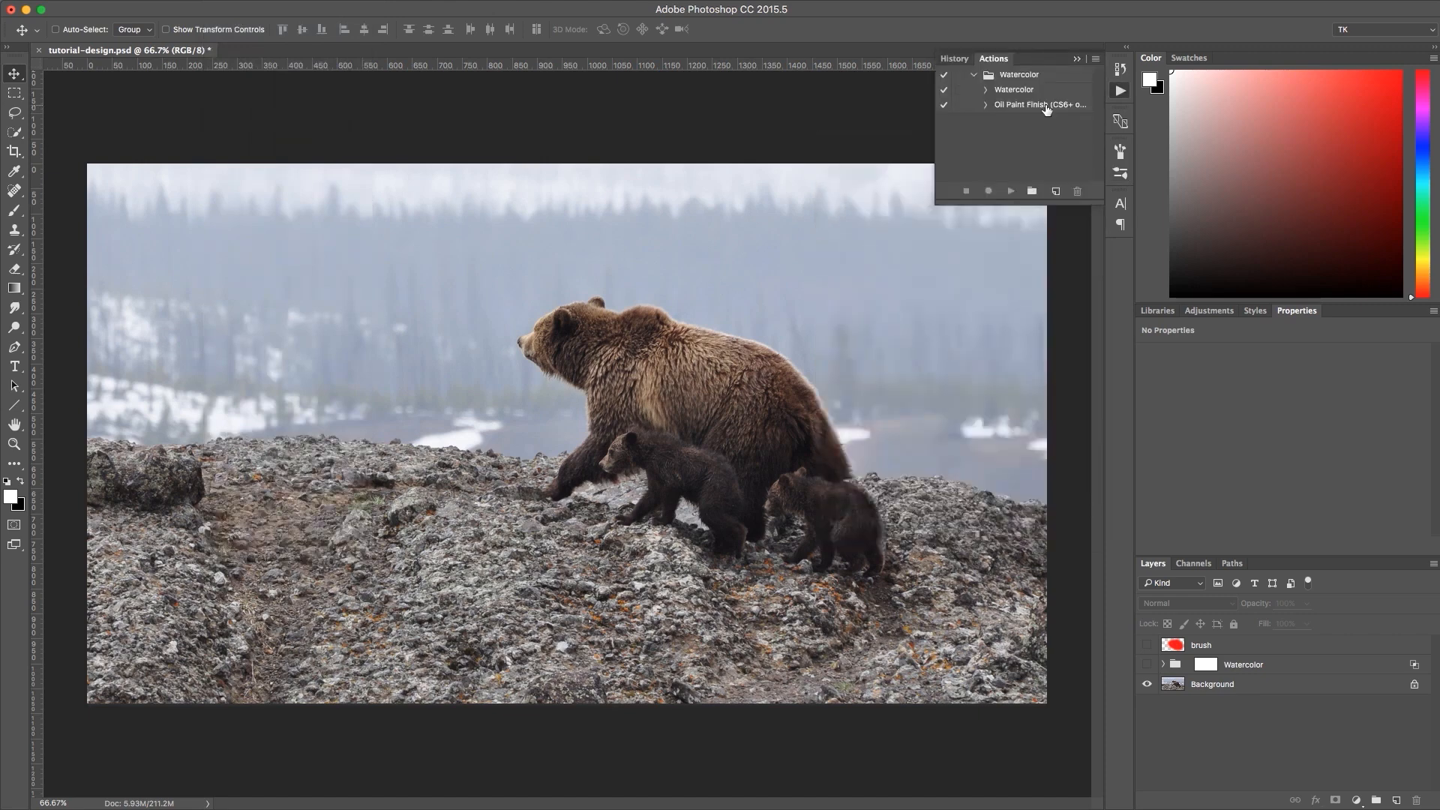
{"action": "left_click", "coordinate": [1009, 78]}
{"action": "left_click", "coordinate": [1077, 192]}
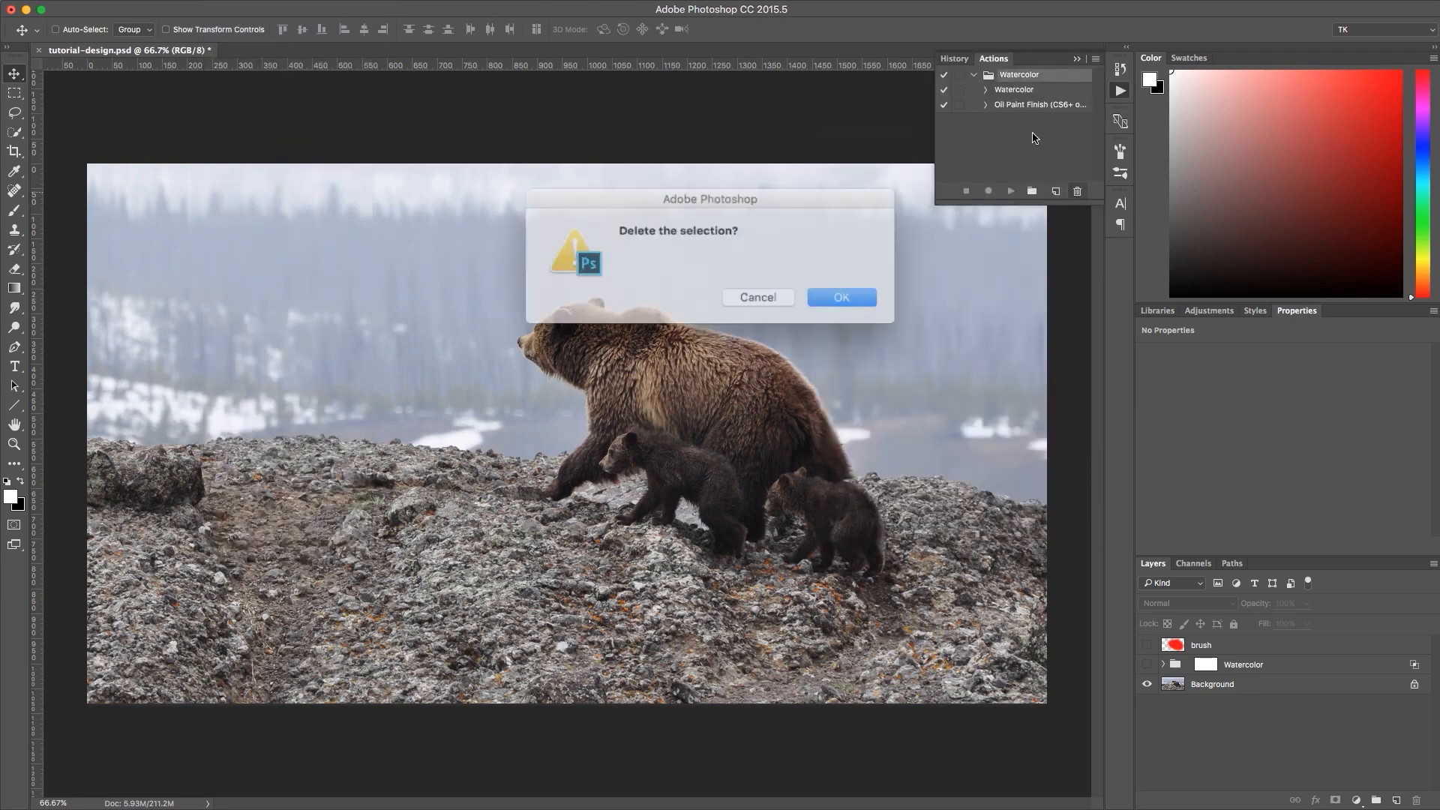
{"action": "left_click", "coordinate": [822, 291]}
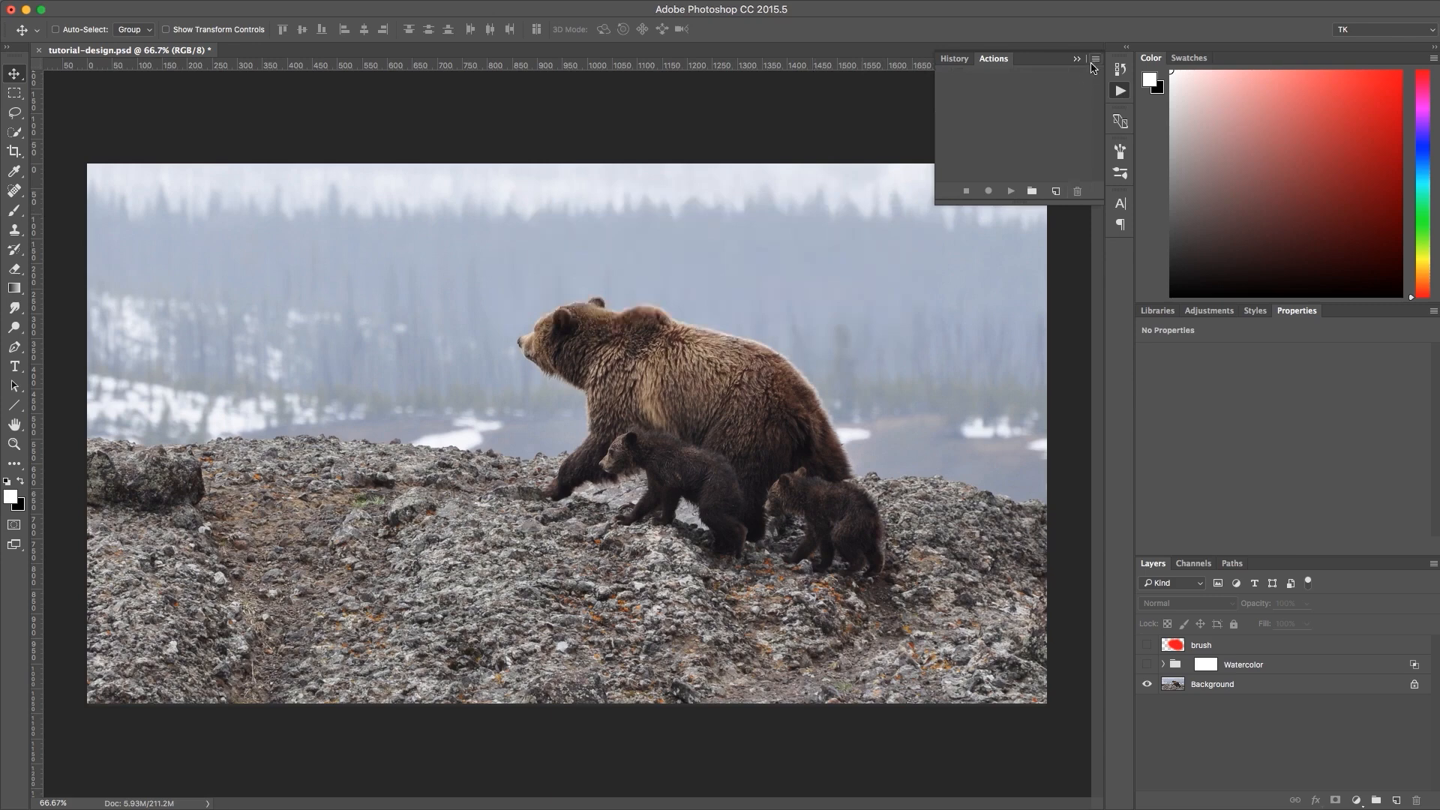
Load the Watercolor.atn action file from the CC+ folder inside PSD Action.
{"action": "left_click", "coordinate": [1097, 63]}
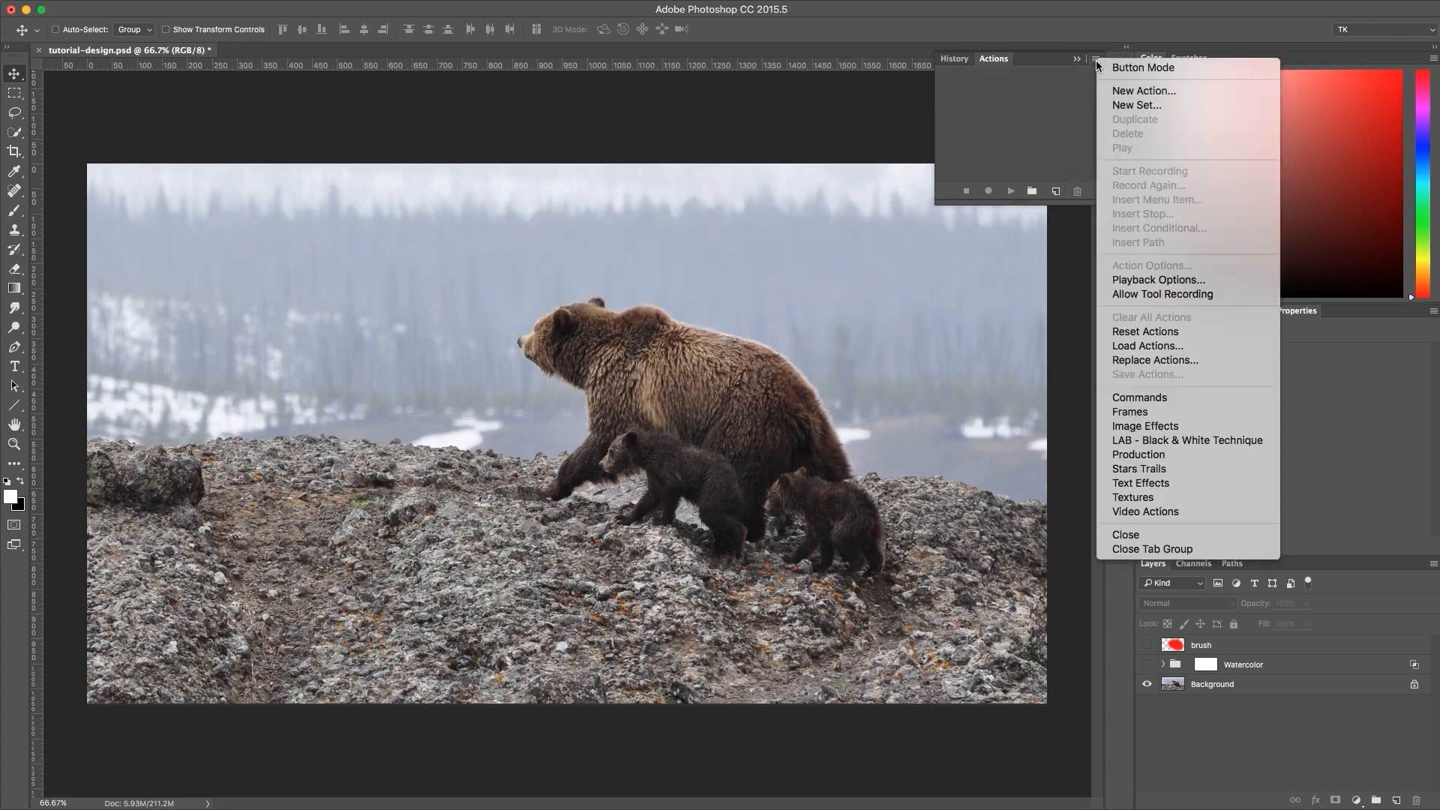
{"action": "left_click", "coordinate": [1151, 346]}
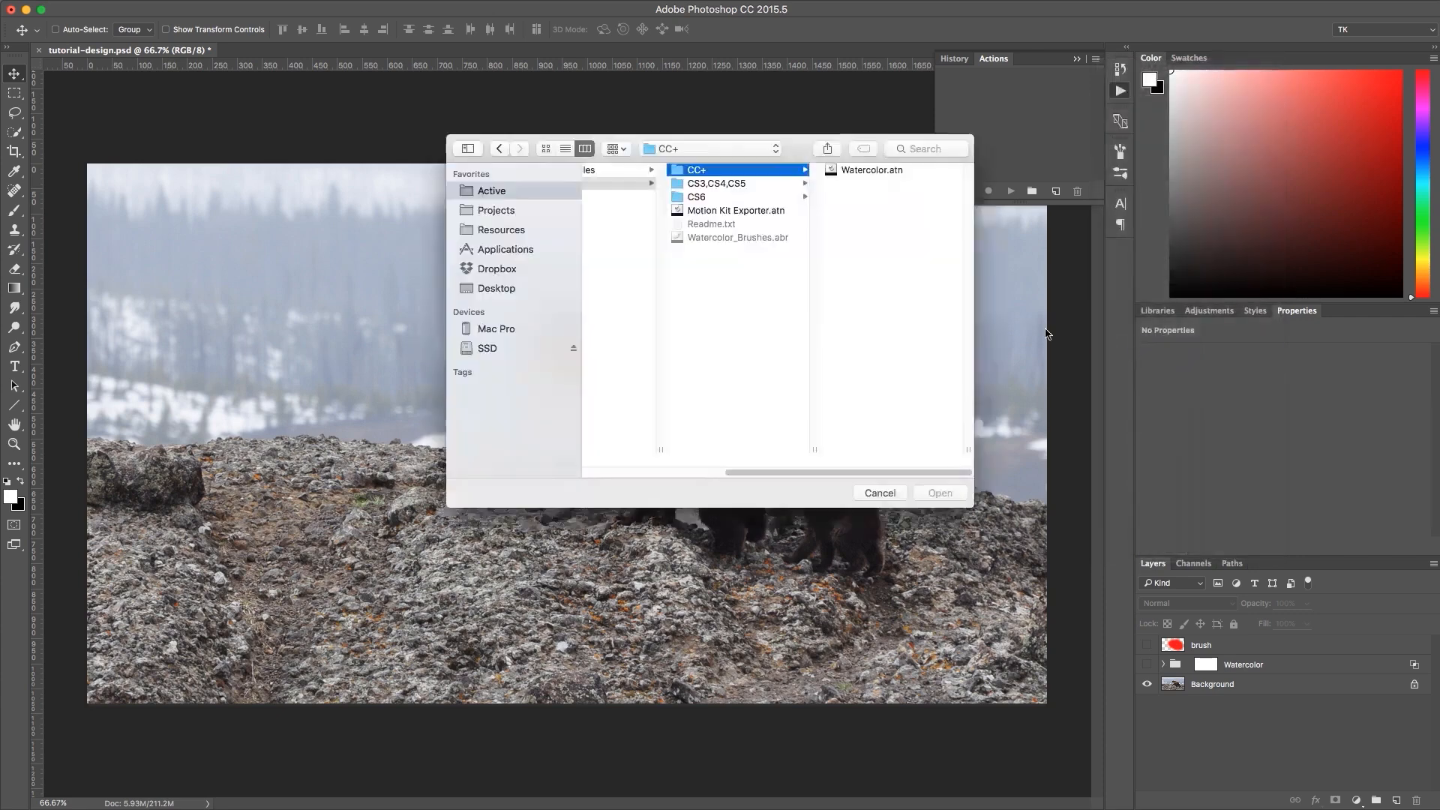
{"action": "left_click", "coordinate": [872, 169]}
{"action": "scroll", "coordinate": [732, 255], "scroll_direction": "left", "scroll_amount": 5}
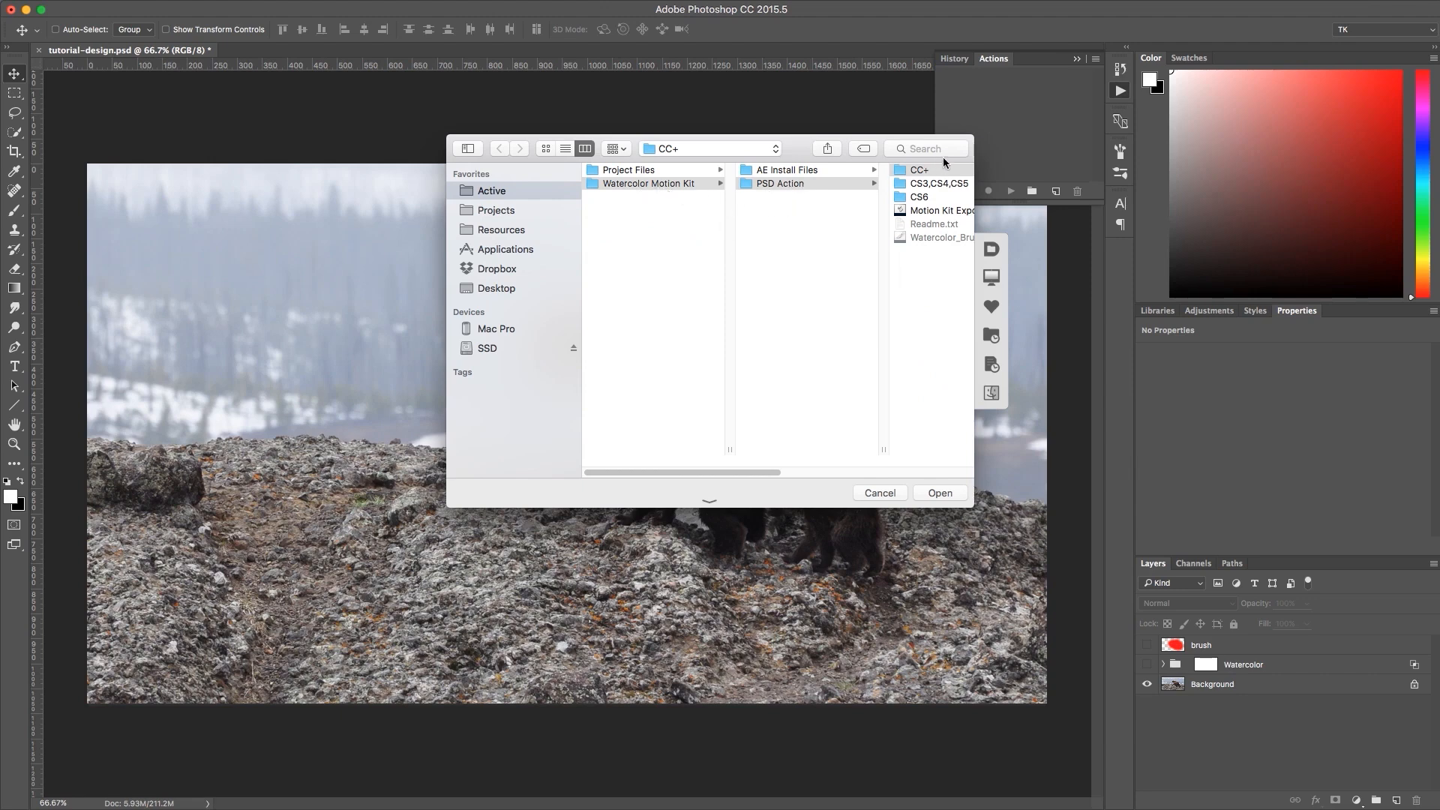
{"action": "left_click", "coordinate": [921, 170]}
{"action": "left_click", "coordinate": [847, 169]}
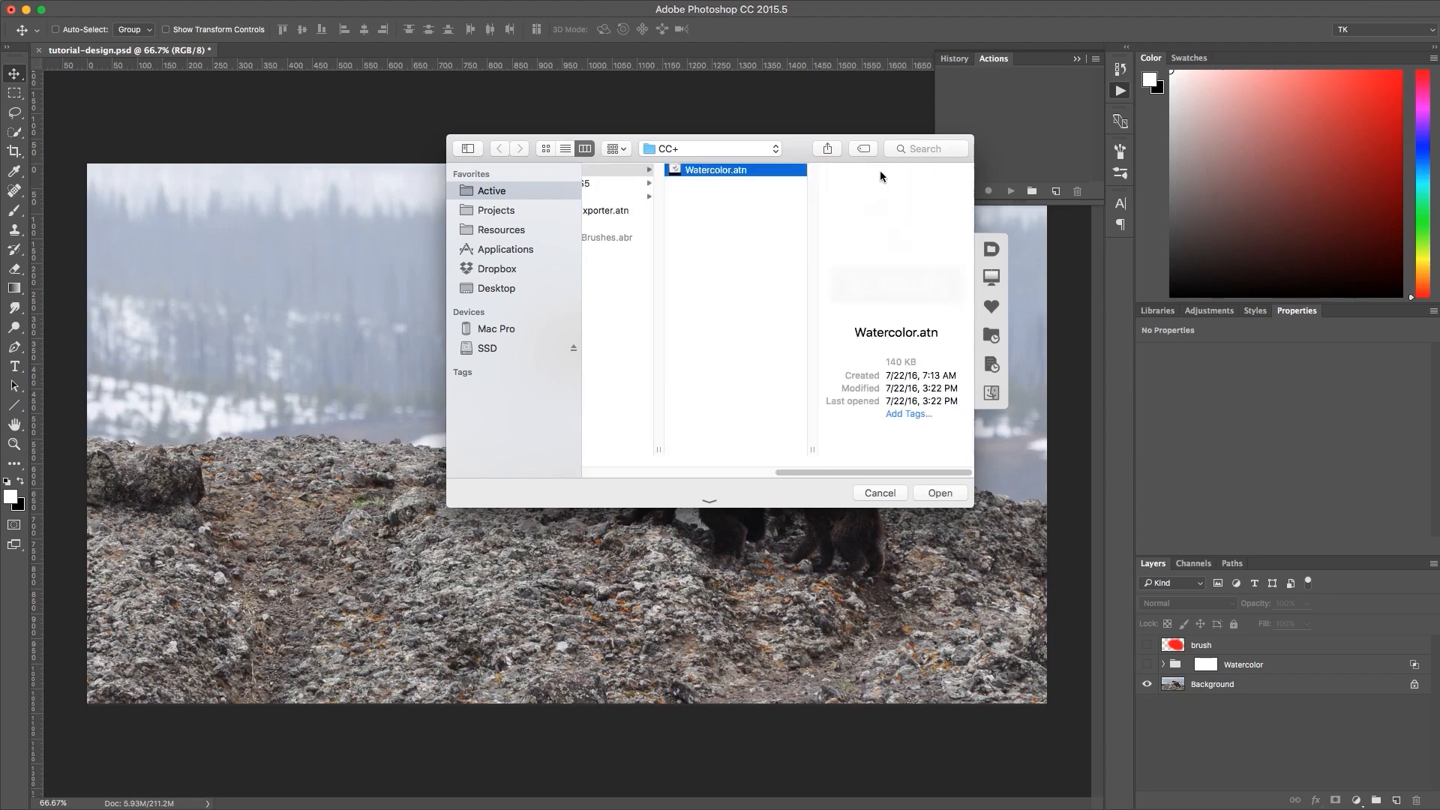
{"action": "left_click", "coordinate": [939, 493]}
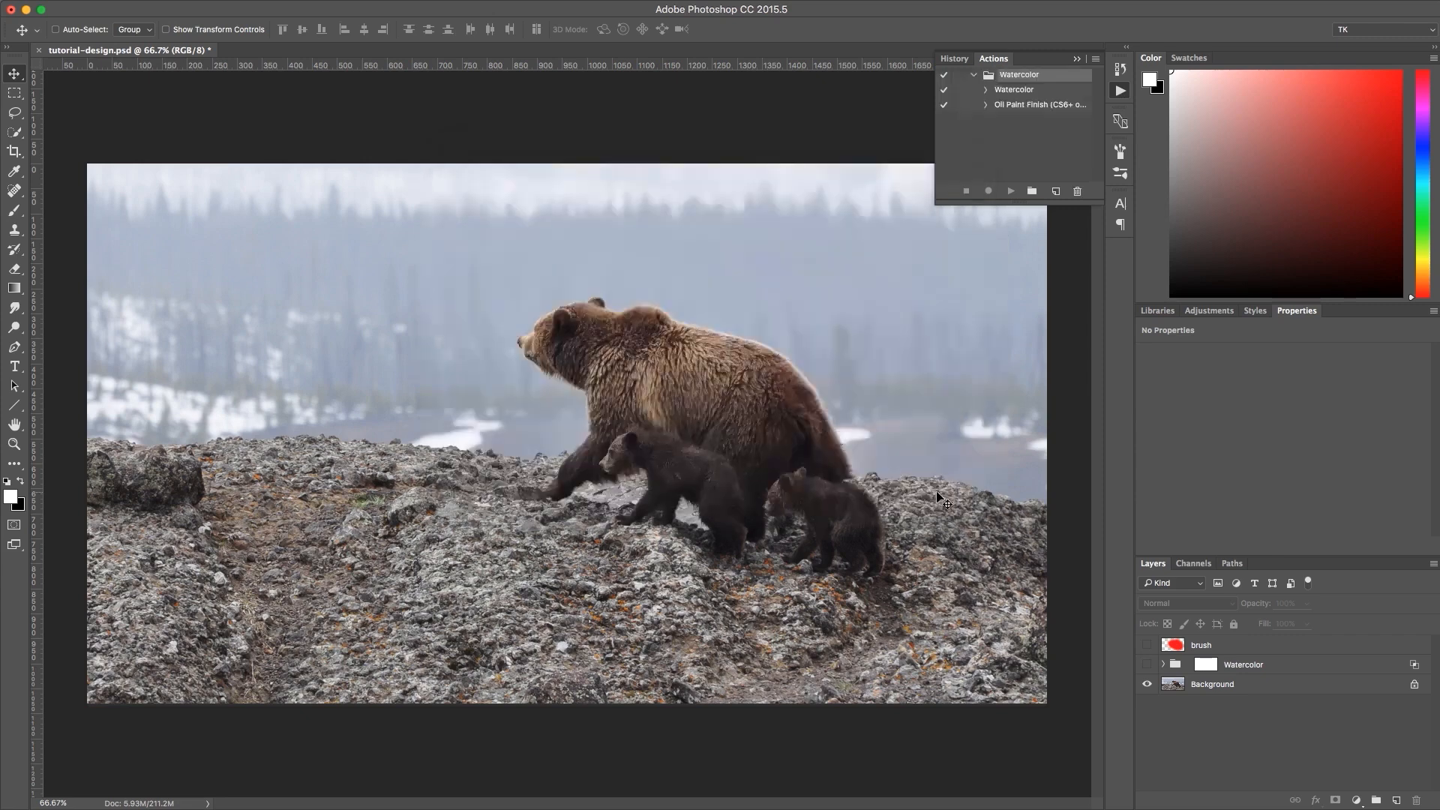
Replace the current brush presets with Watercolor_Brushes.abr from the Watercolor Motion Kit's PSD Action folder.
{"action": "left_click", "coordinate": [1118, 174]}
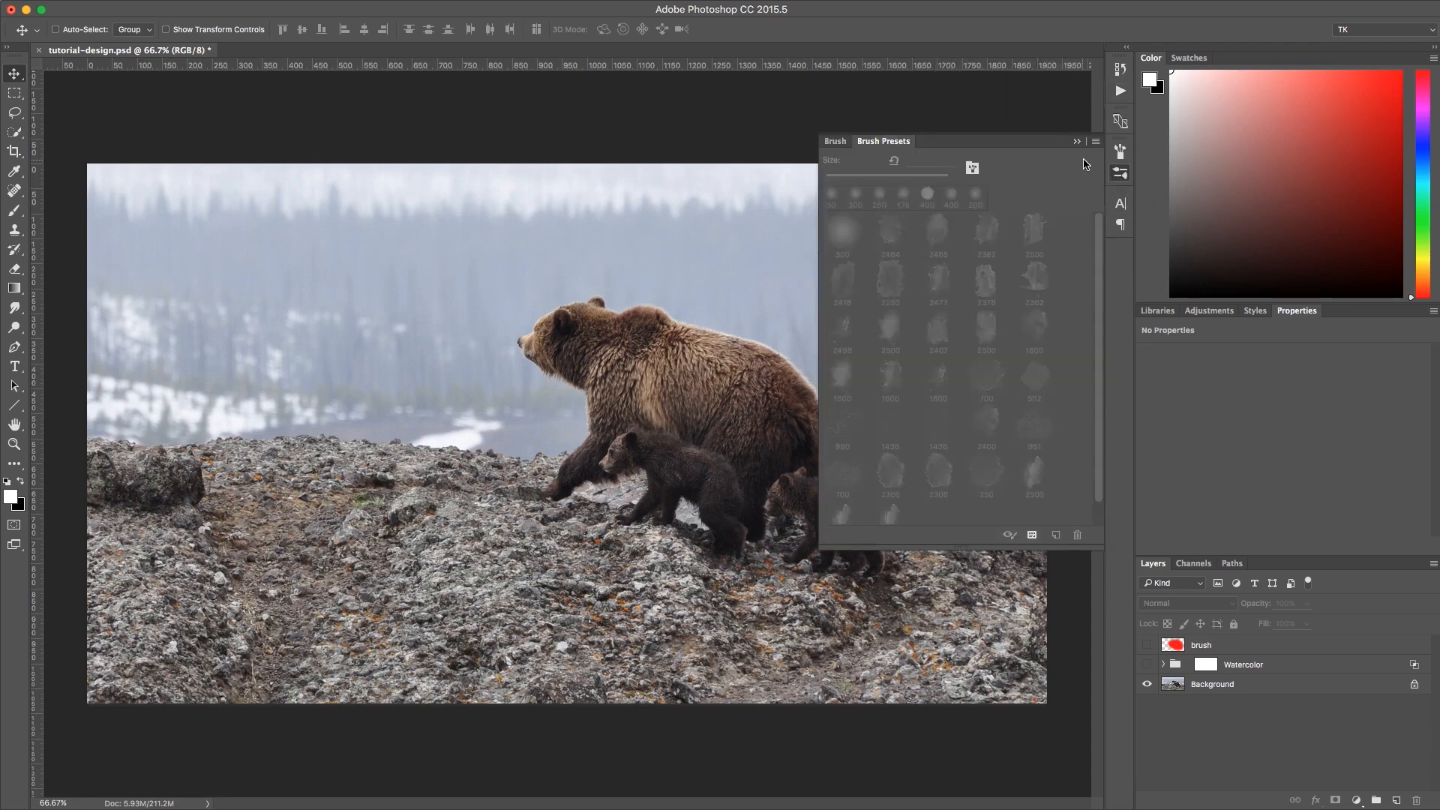
{"action": "left_click", "coordinate": [1096, 142]}
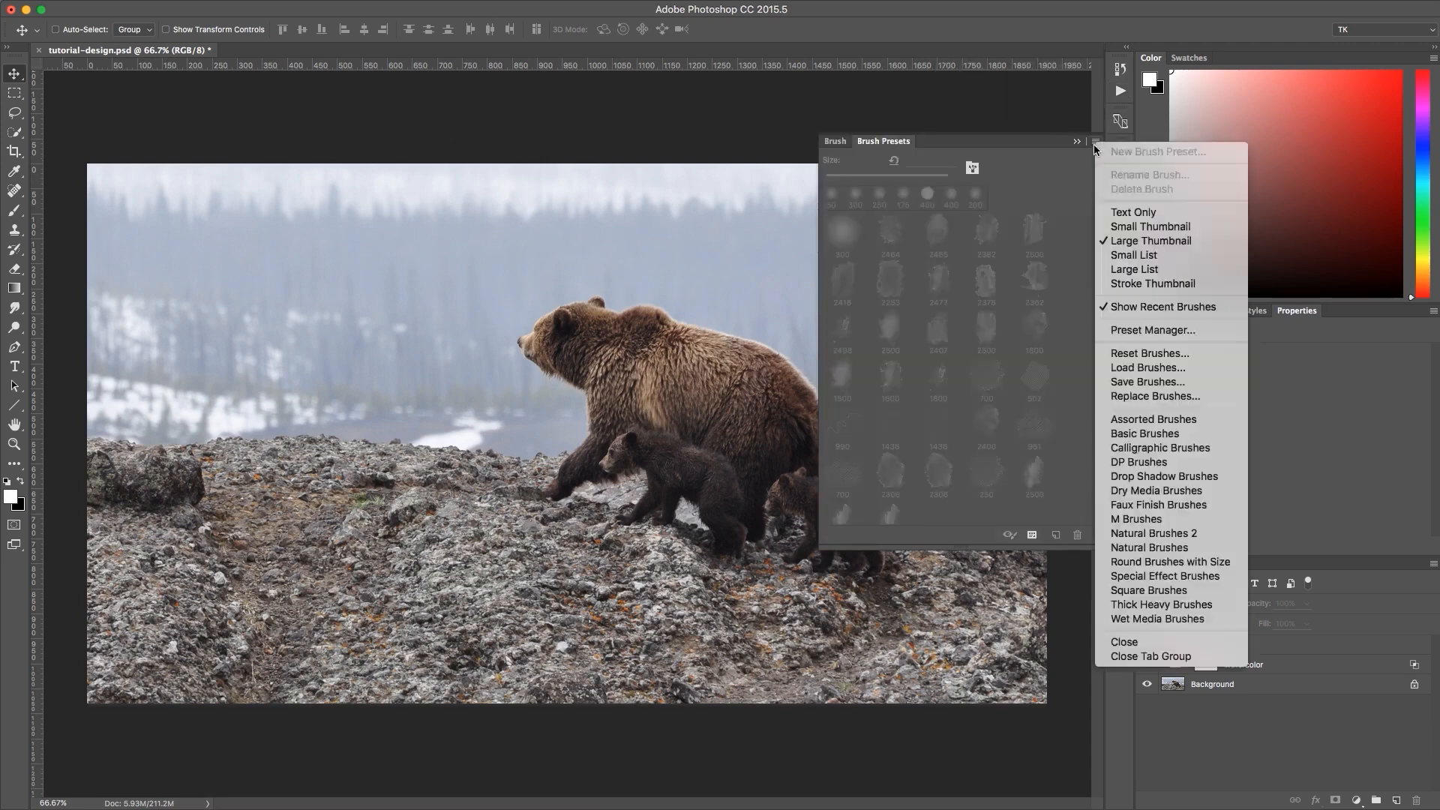
{"action": "left_click", "coordinate": [1139, 397]}
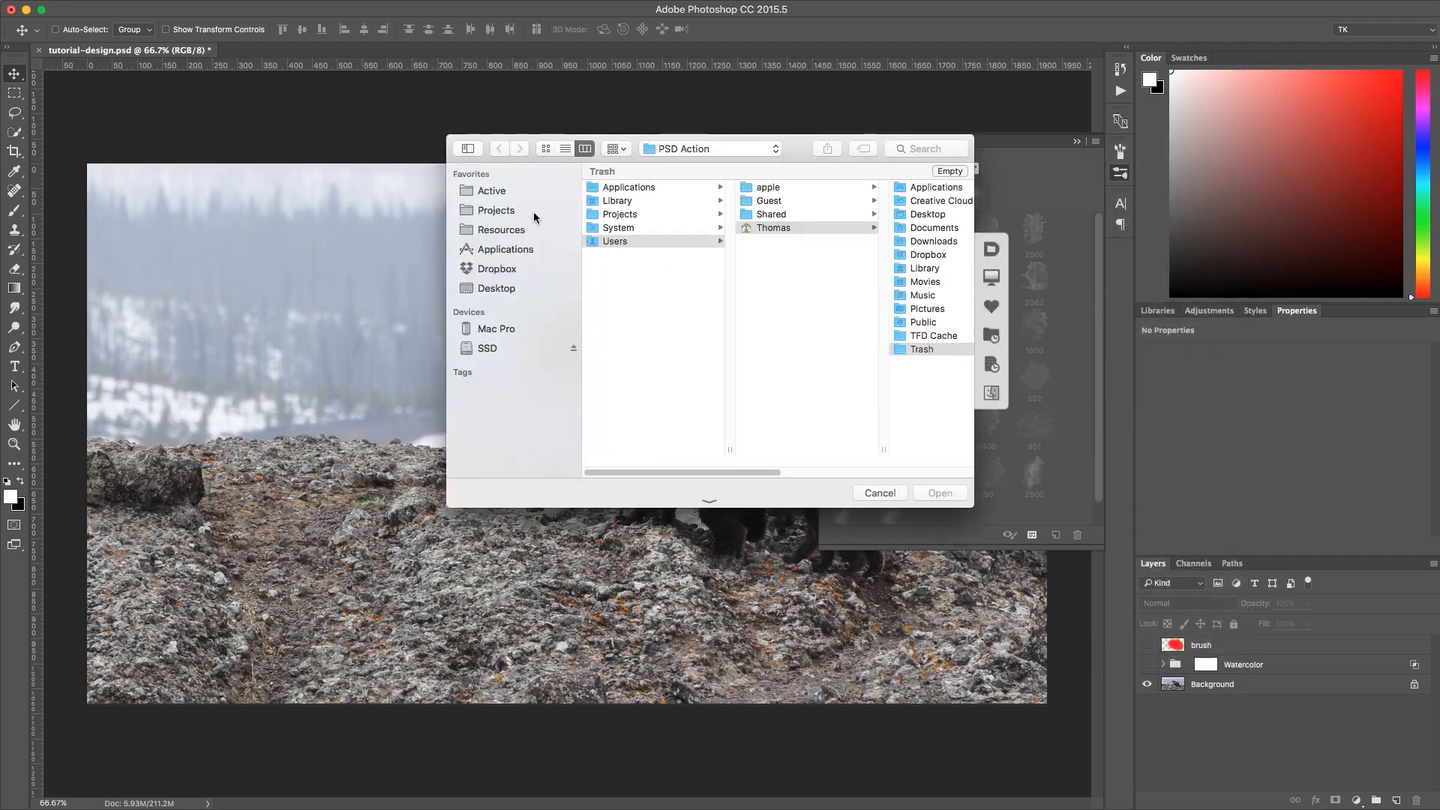
{"action": "left_click", "coordinate": [574, 192]}
{"action": "left_click", "coordinate": [620, 185]}
{"action": "left_click", "coordinate": [780, 184]}
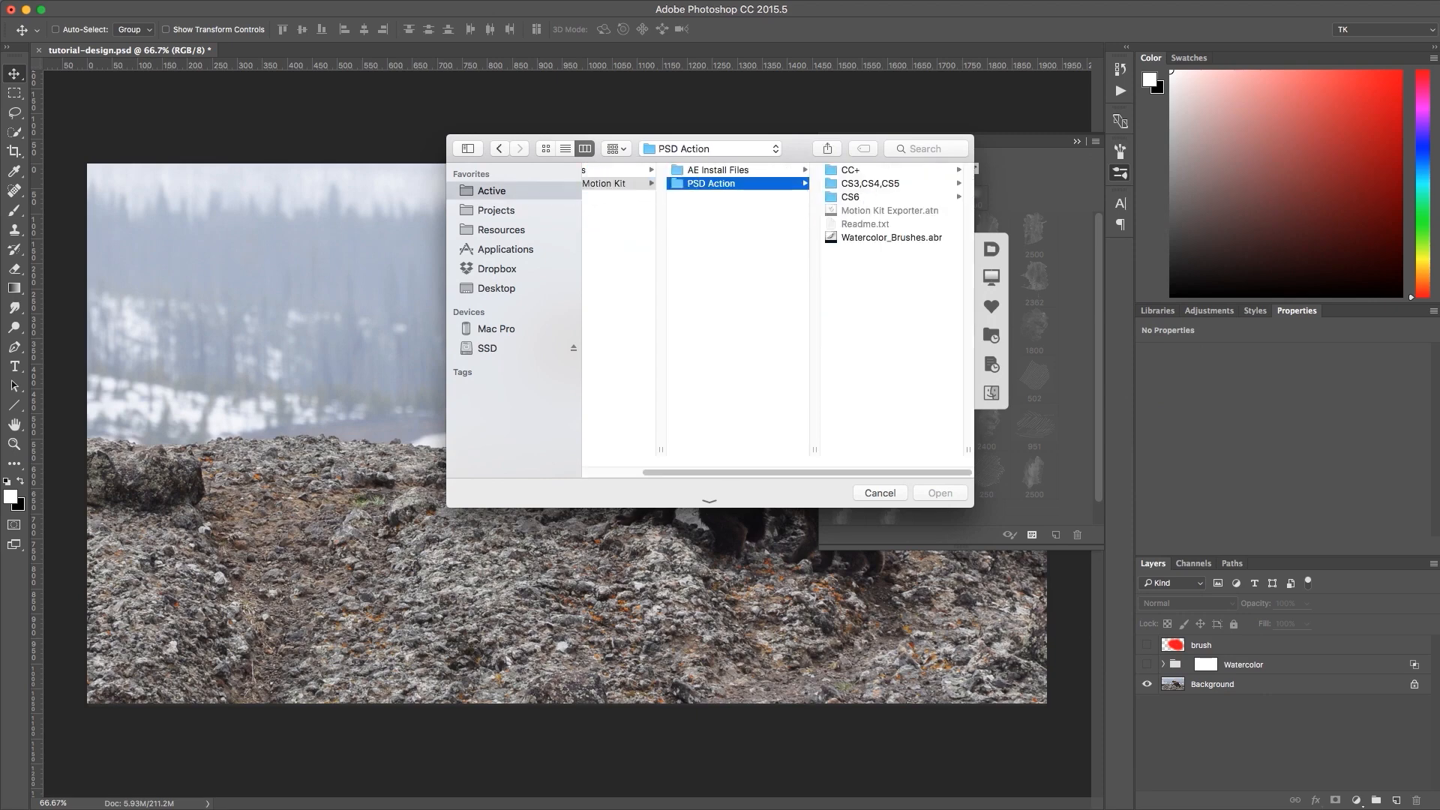
{"action": "left_click", "coordinate": [858, 239]}
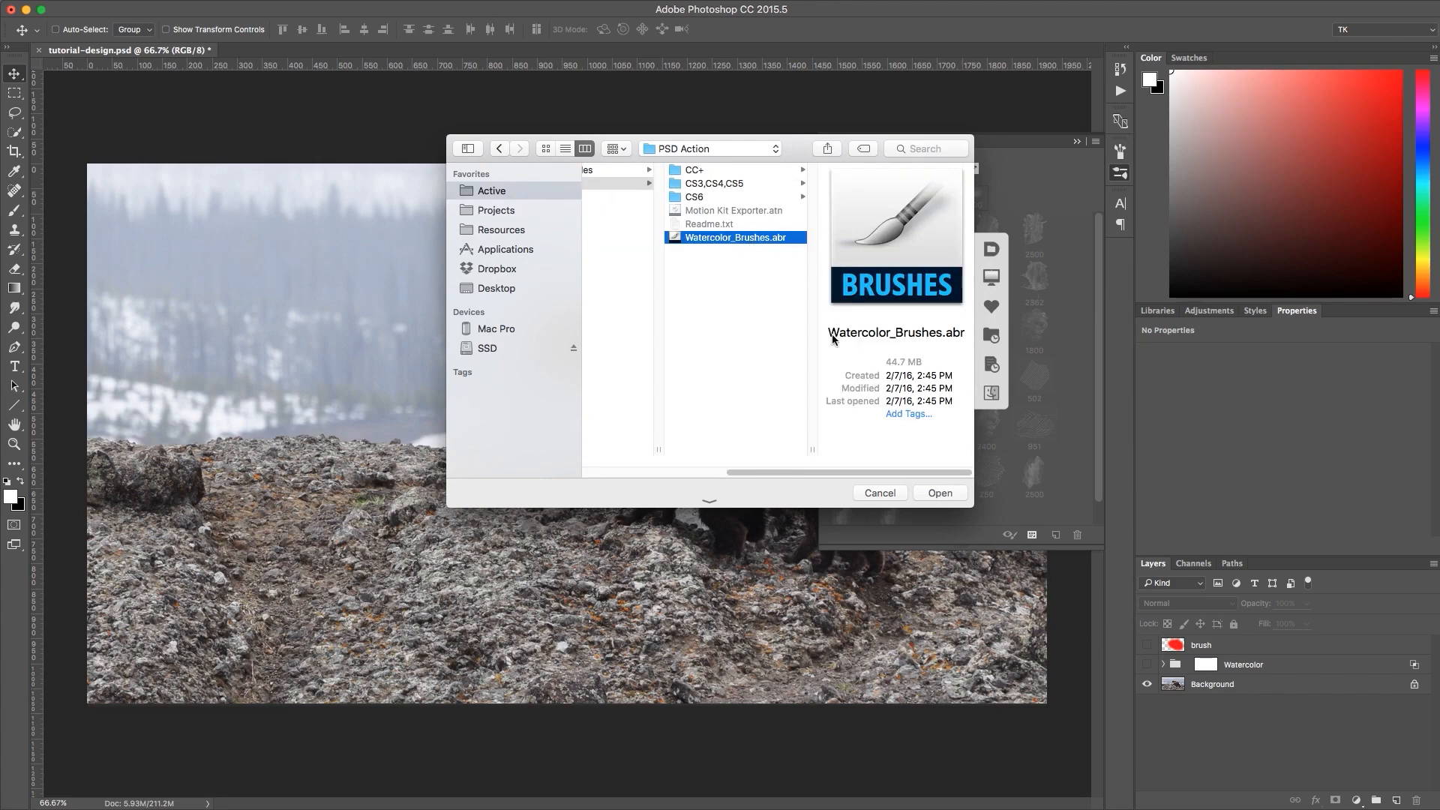
{"action": "left_click", "coordinate": [936, 492]}
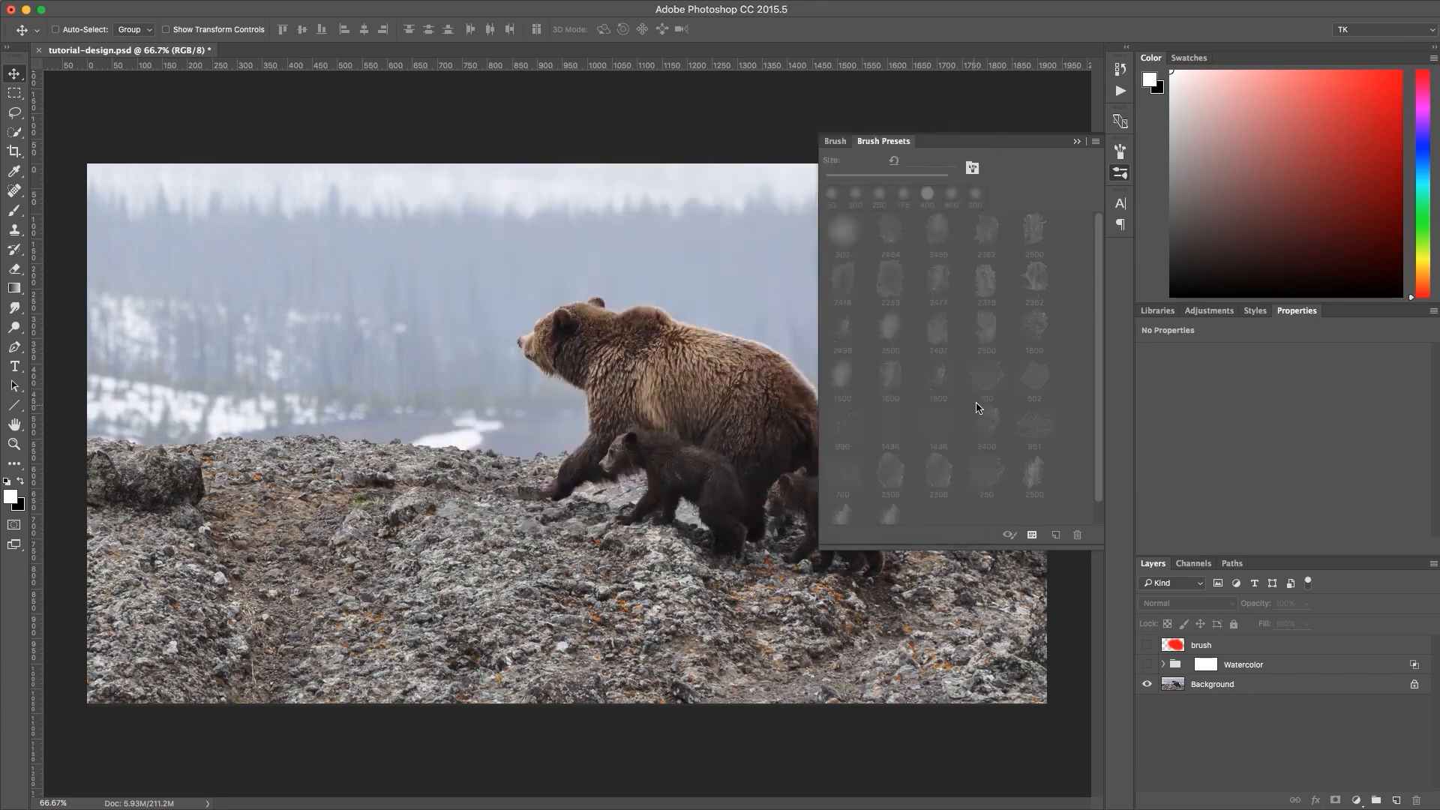
{"action": "left_click", "coordinate": [1078, 141]}
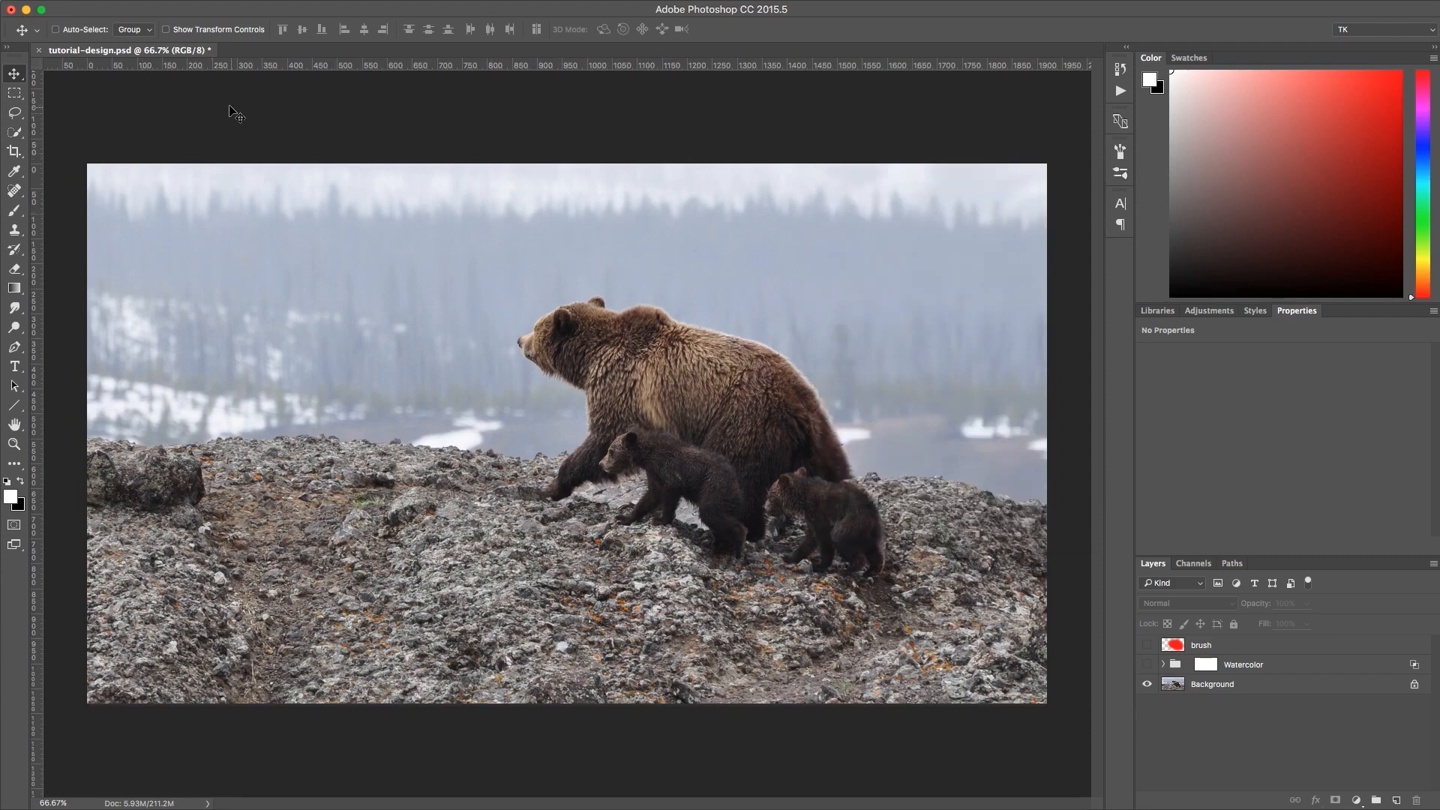
Set the document's image mode to RGB Color.
{"action": "left_click", "coordinate": [1, 2]}
{"action": "mouse_move", "coordinate": [30, 2]}
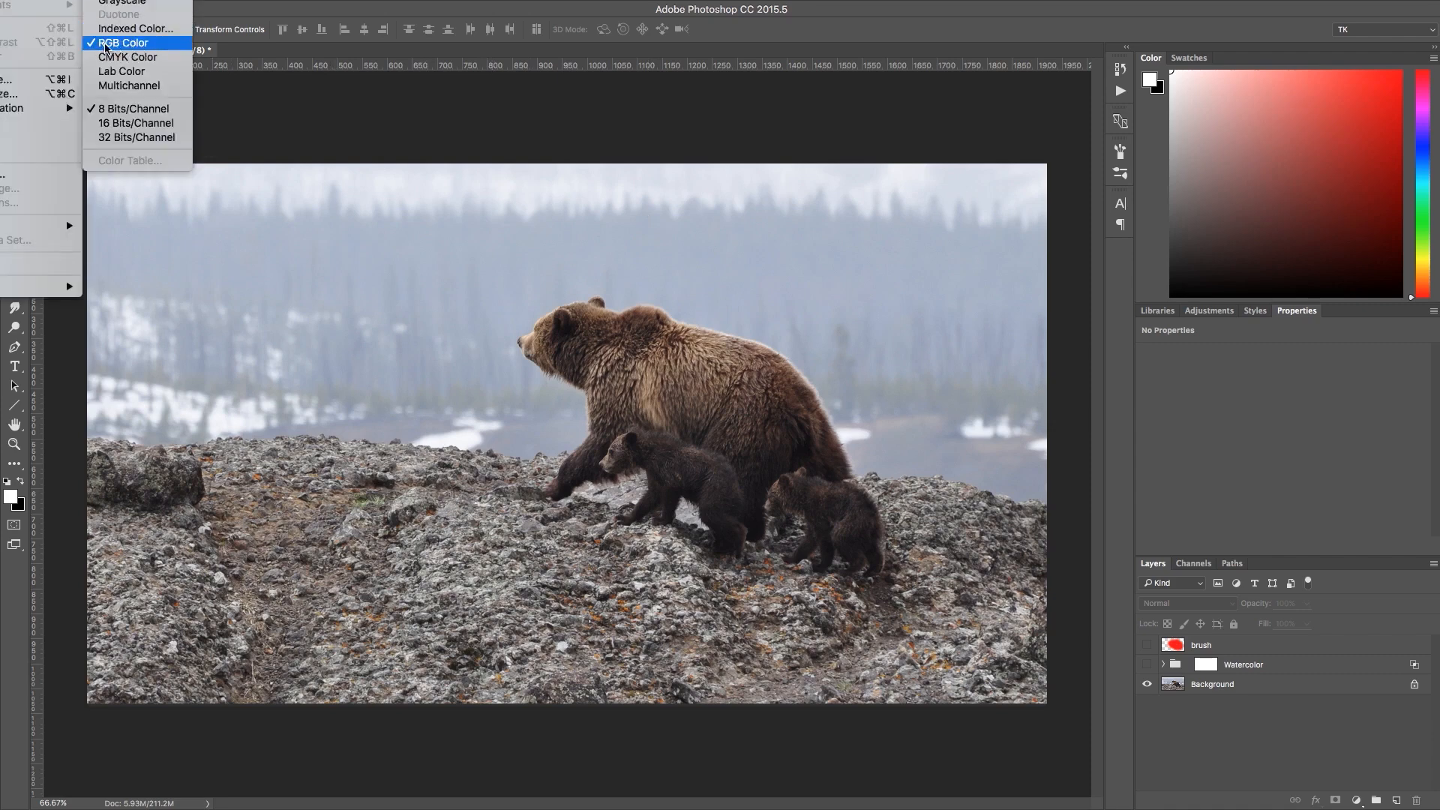
{"action": "left_click", "coordinate": [135, 45]}
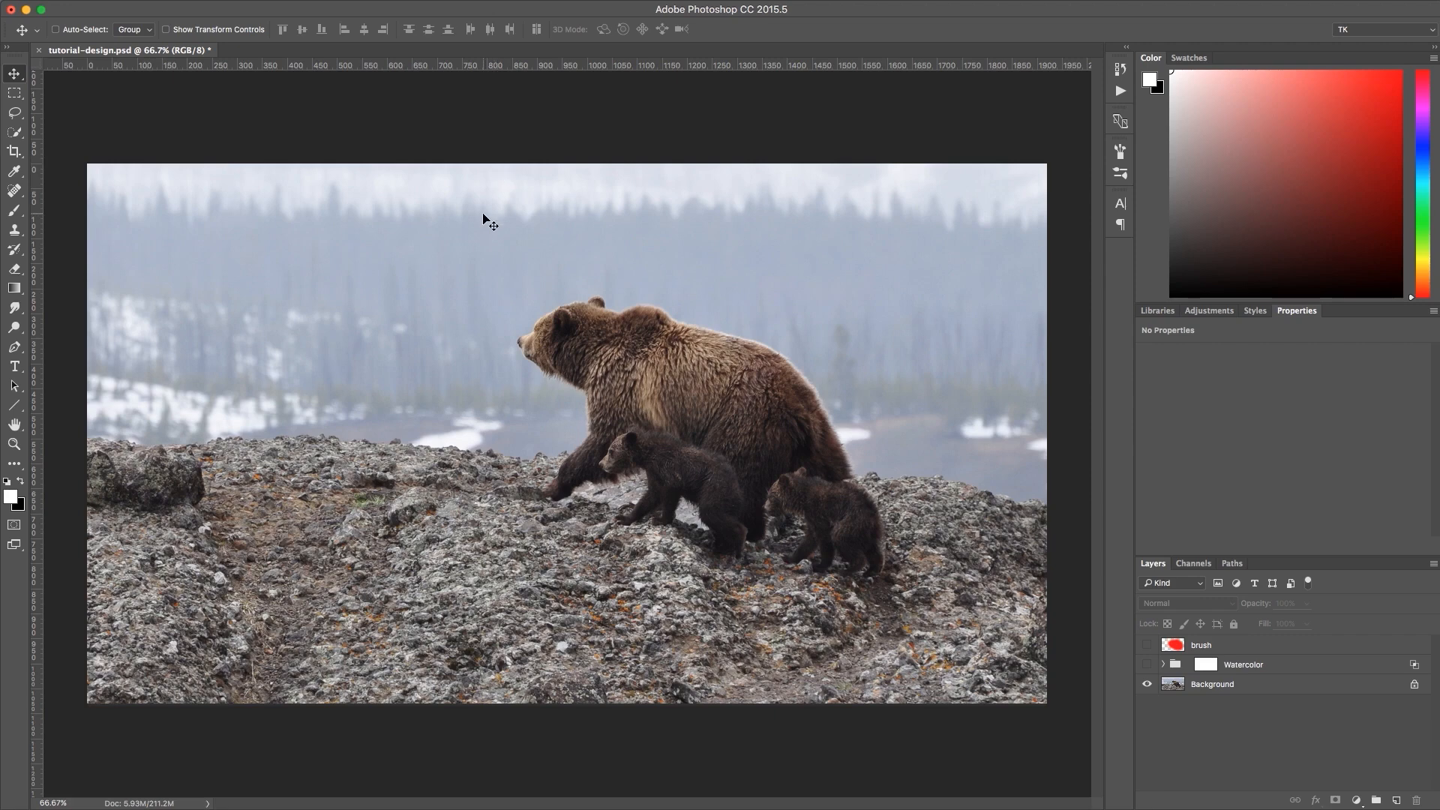
Activate the Brush tool and set its opacity to 100%.
{"action": "left_click", "coordinate": [13, 213]}
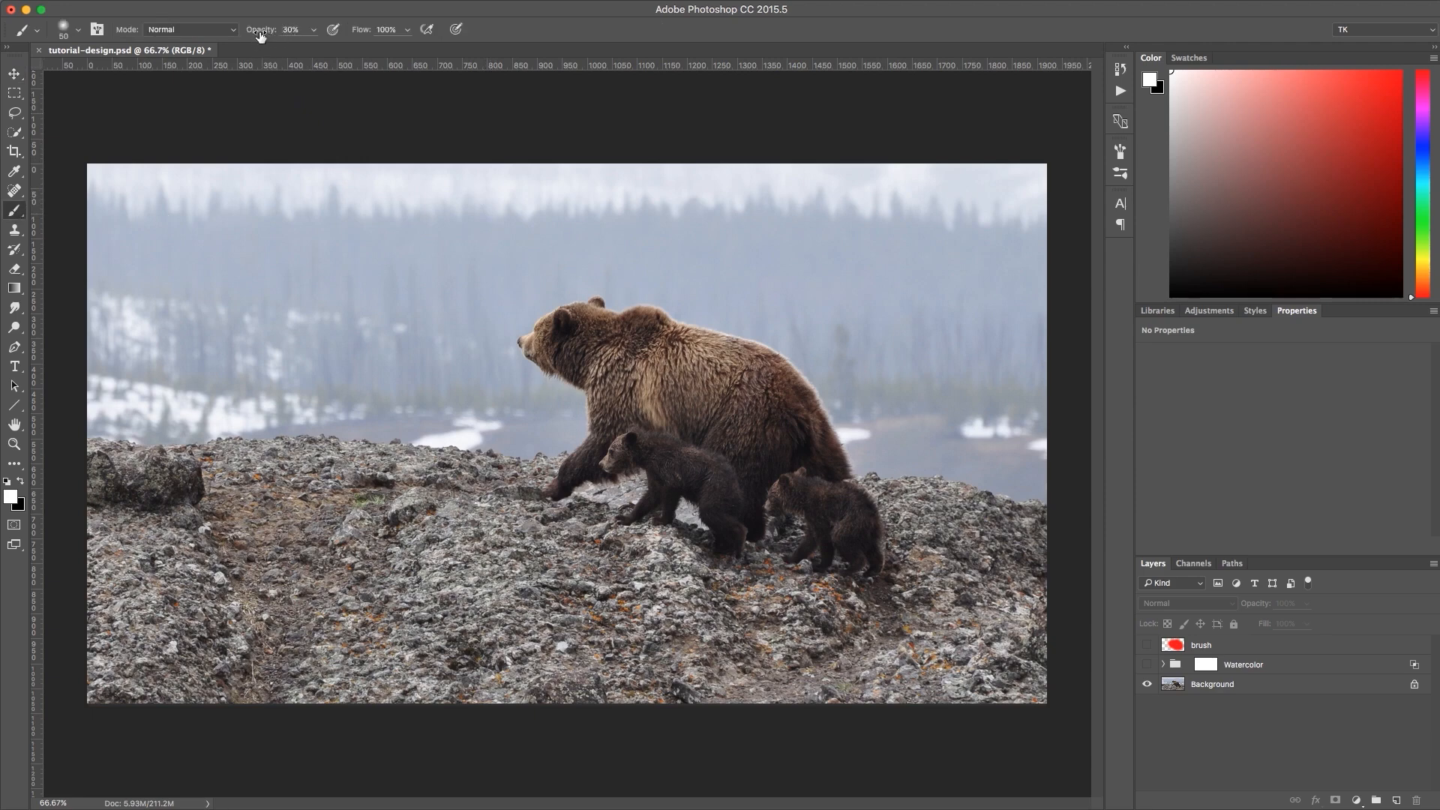
{"action": "left_click_drag", "start_coordinate": [261, 36], "coordinate": [360, 35]}
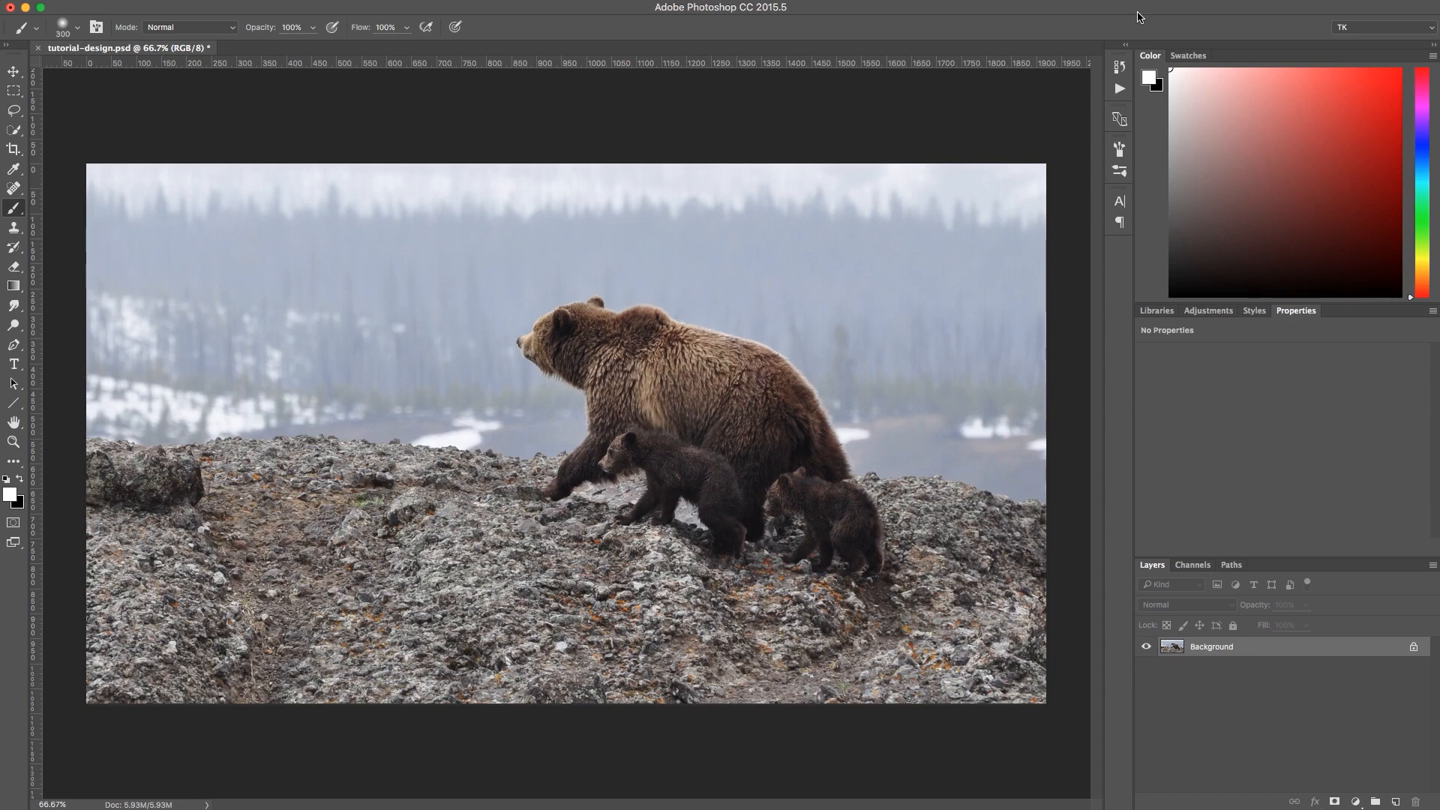
Add a new layer above the Background and name it "brush".
{"action": "left_click", "coordinate": [1397, 801]}
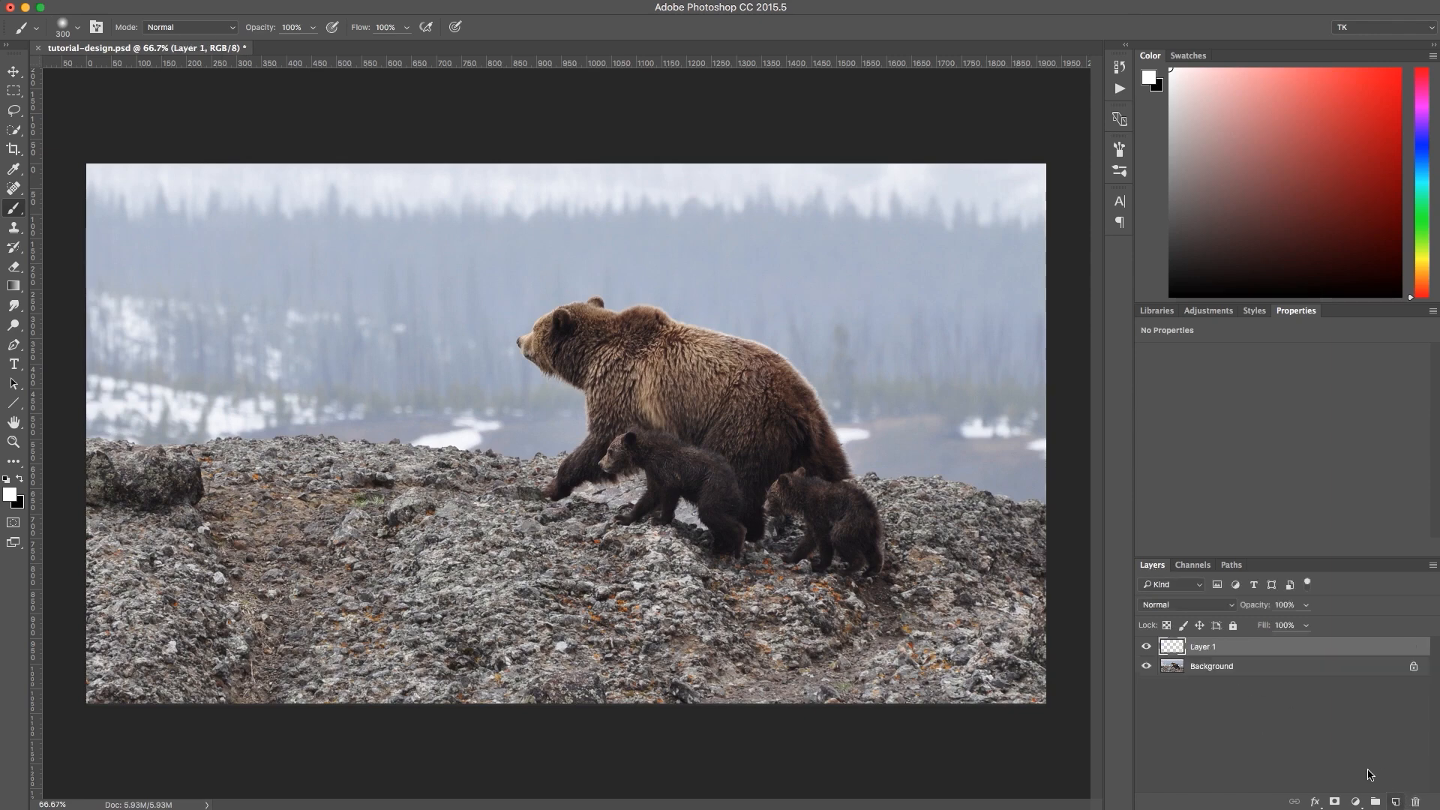
{"action": "double_click", "coordinate": [1201, 648]}
{"action": "type", "text": "brush"}
{"action": "key", "text": "Return"}
Set the foreground colour to pure red, ff0000.
{"action": "left_click", "coordinate": [11, 494]}
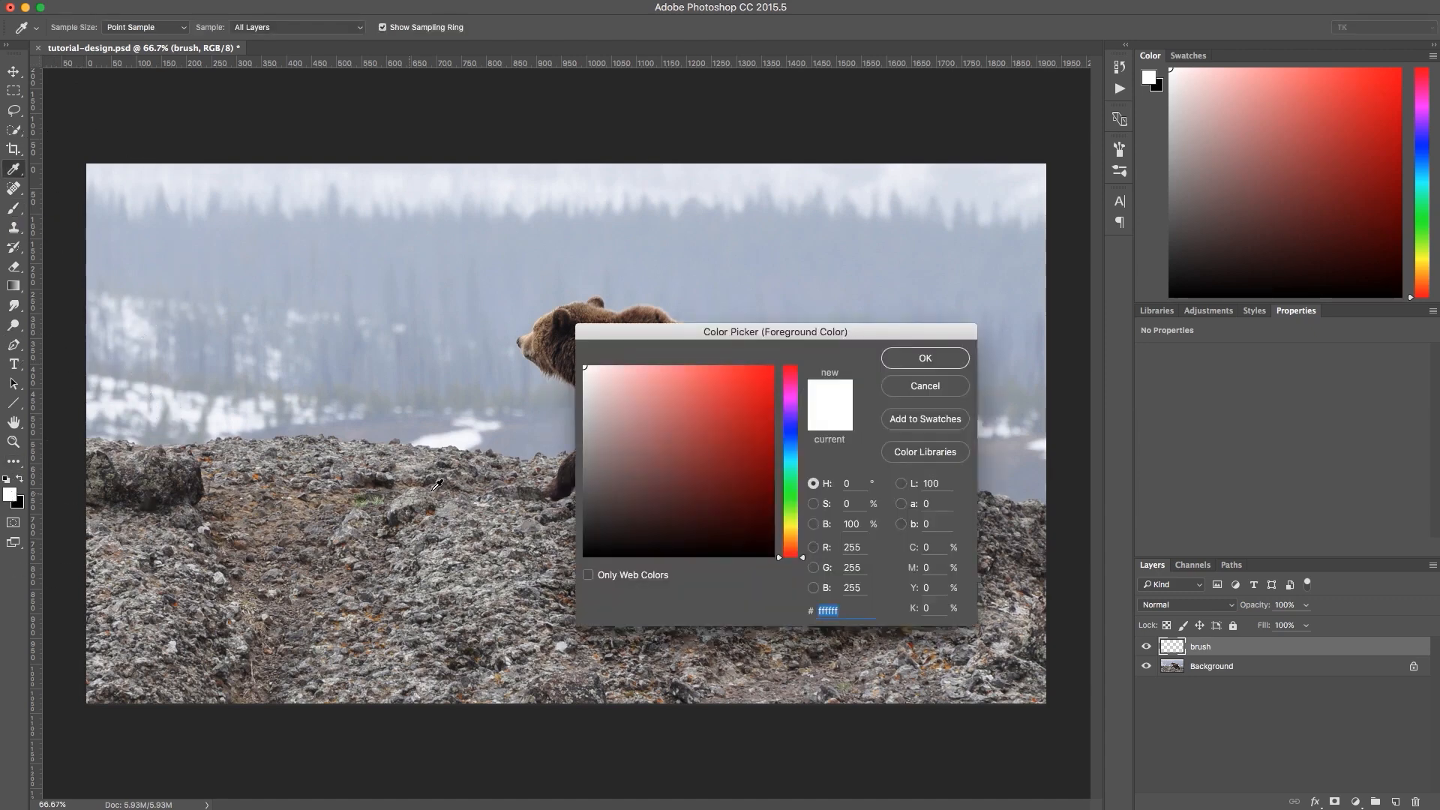
{"action": "left_click", "coordinate": [772, 367]}
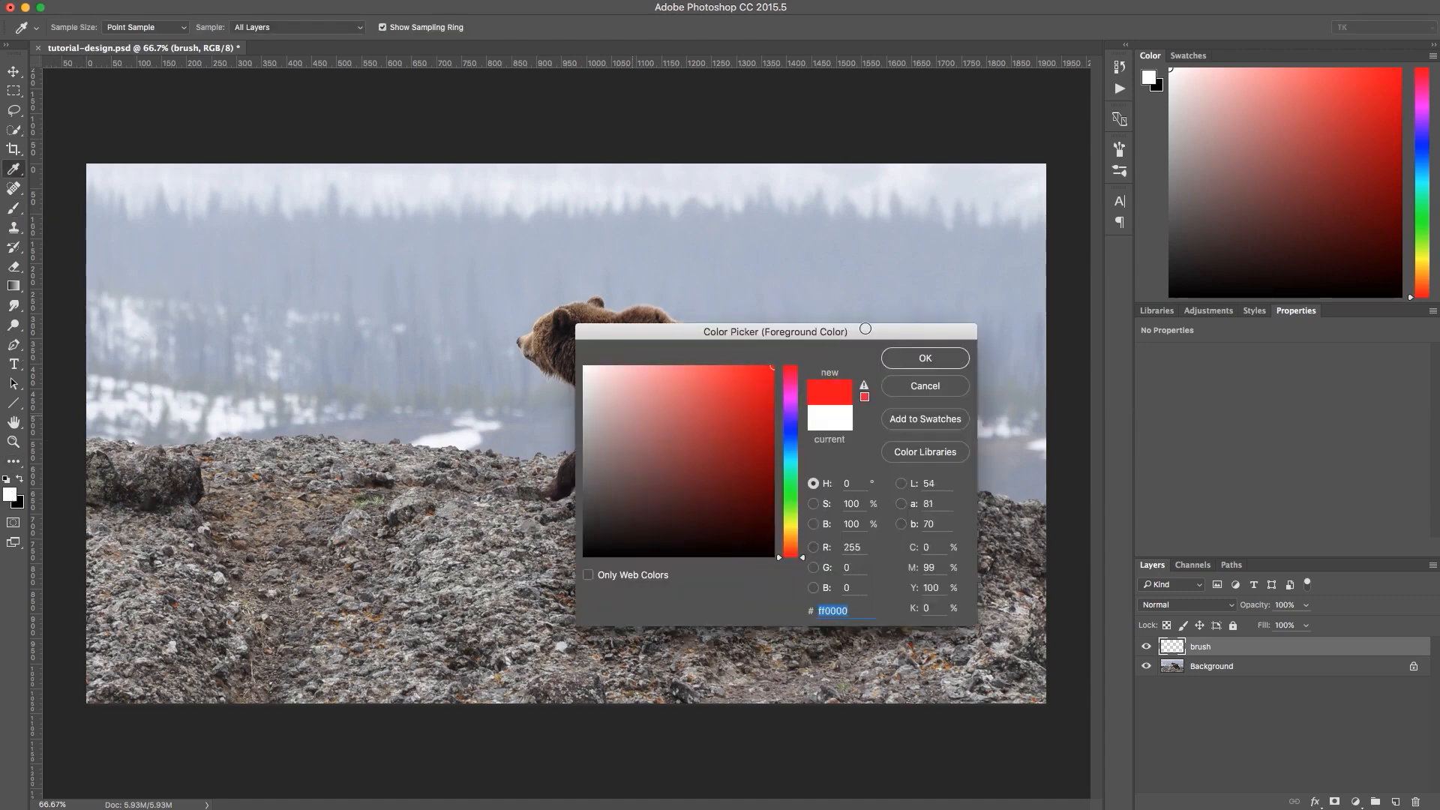
{"action": "left_click", "coordinate": [925, 359]}
Return to the Brush tool and resize the soft round brush to 150 px.
{"action": "key", "text": "b"}
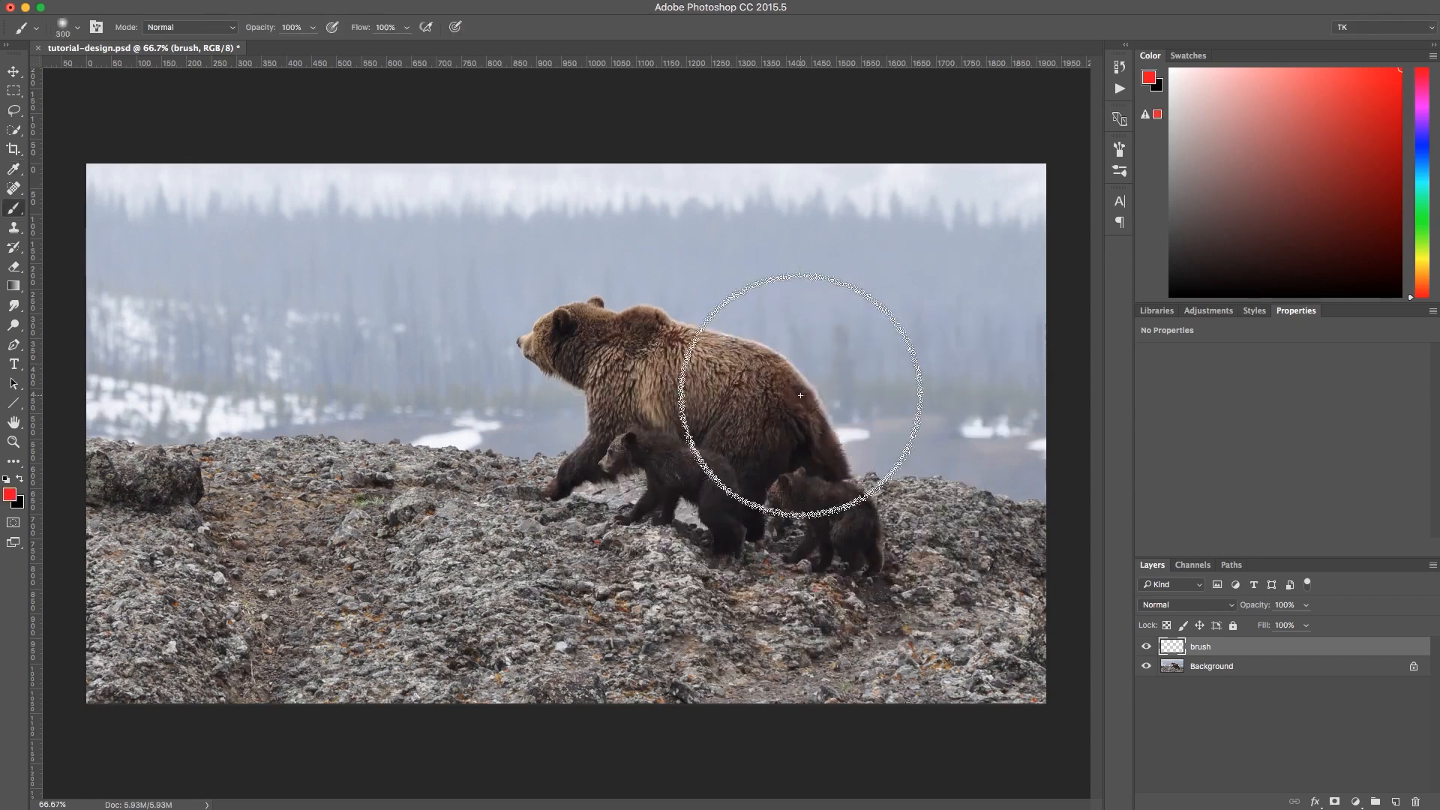
{"action": "right_click", "coordinate": [660, 375]}
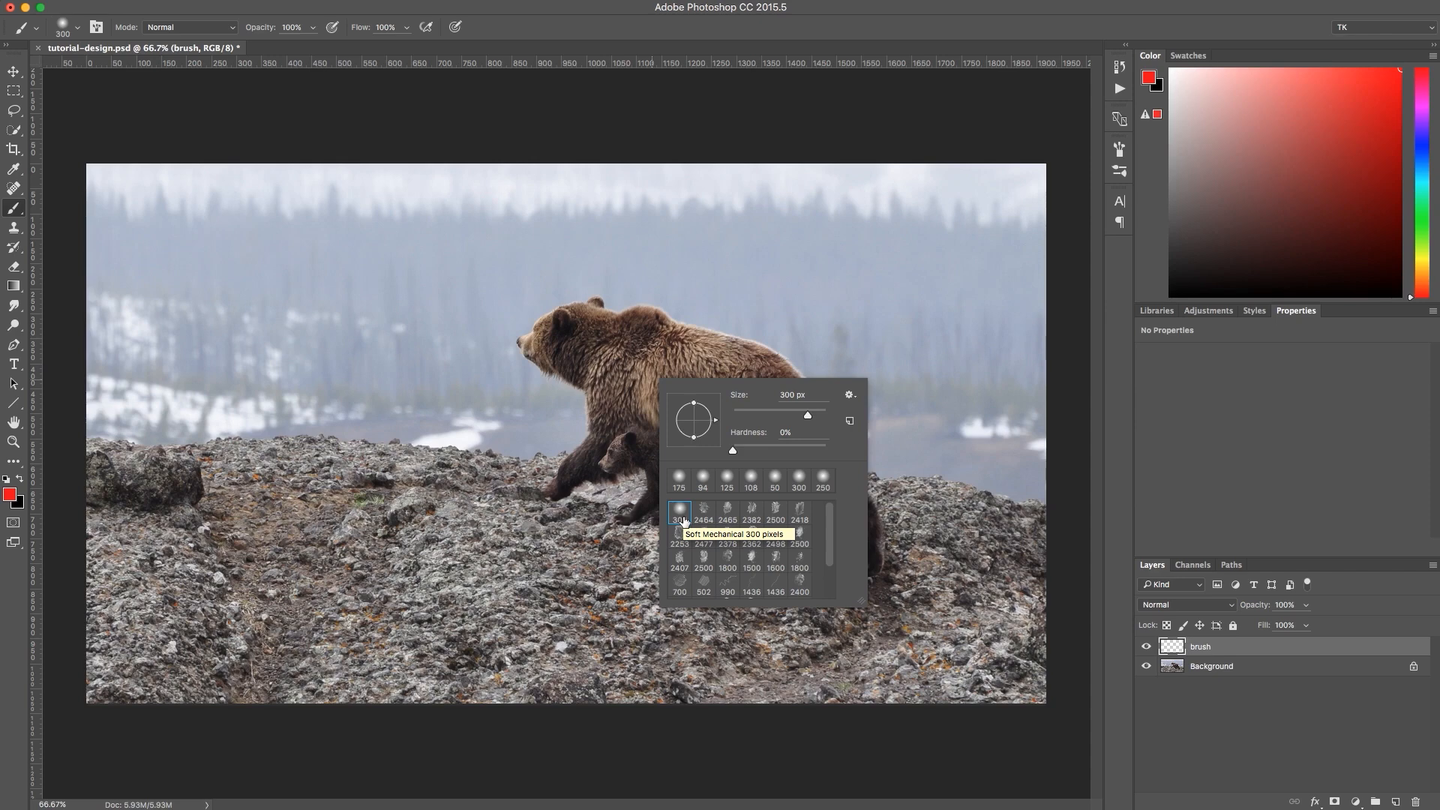
{"action": "left_click_drag", "start_coordinate": [783, 415], "coordinate": [784, 418]}
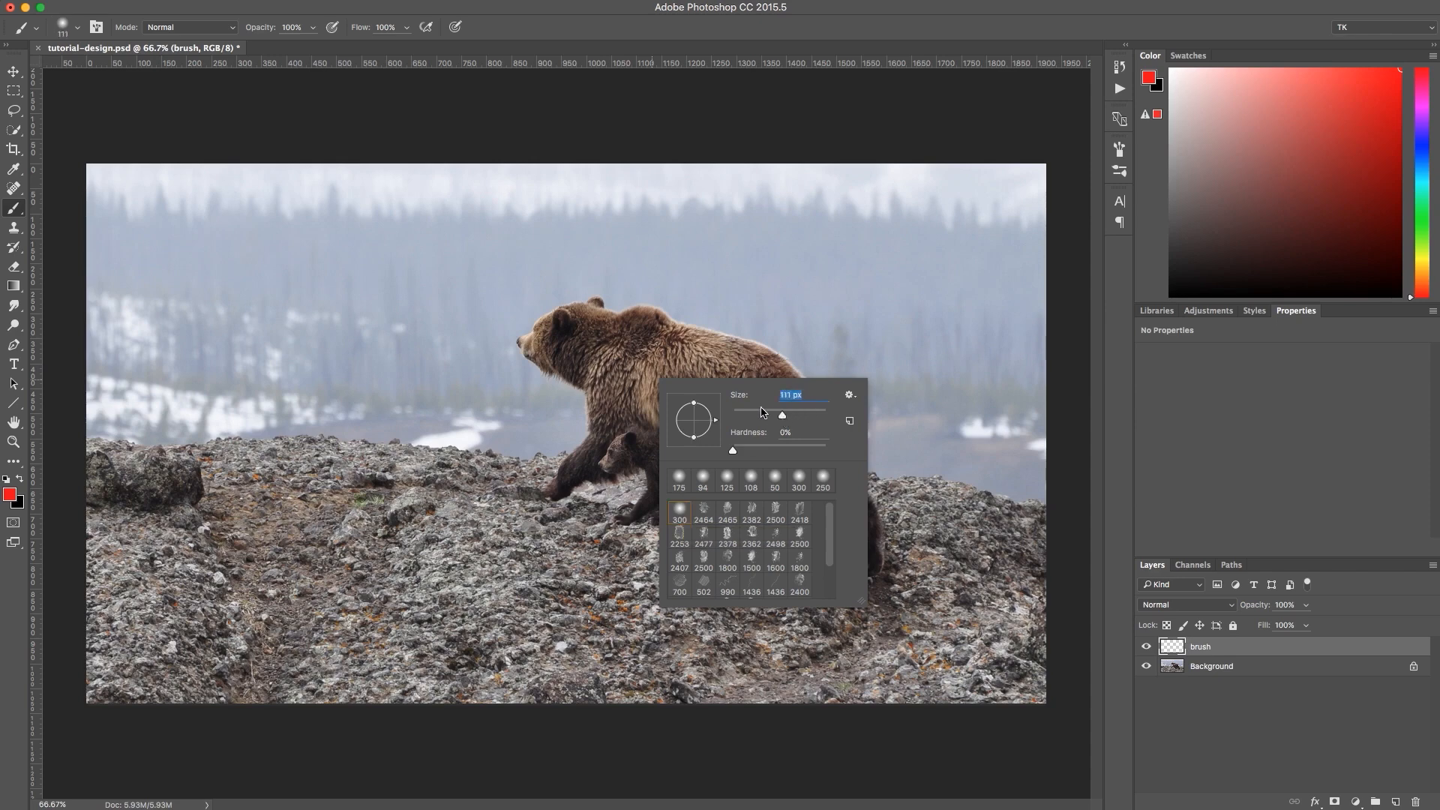
{"action": "left_click", "coordinate": [610, 356]}
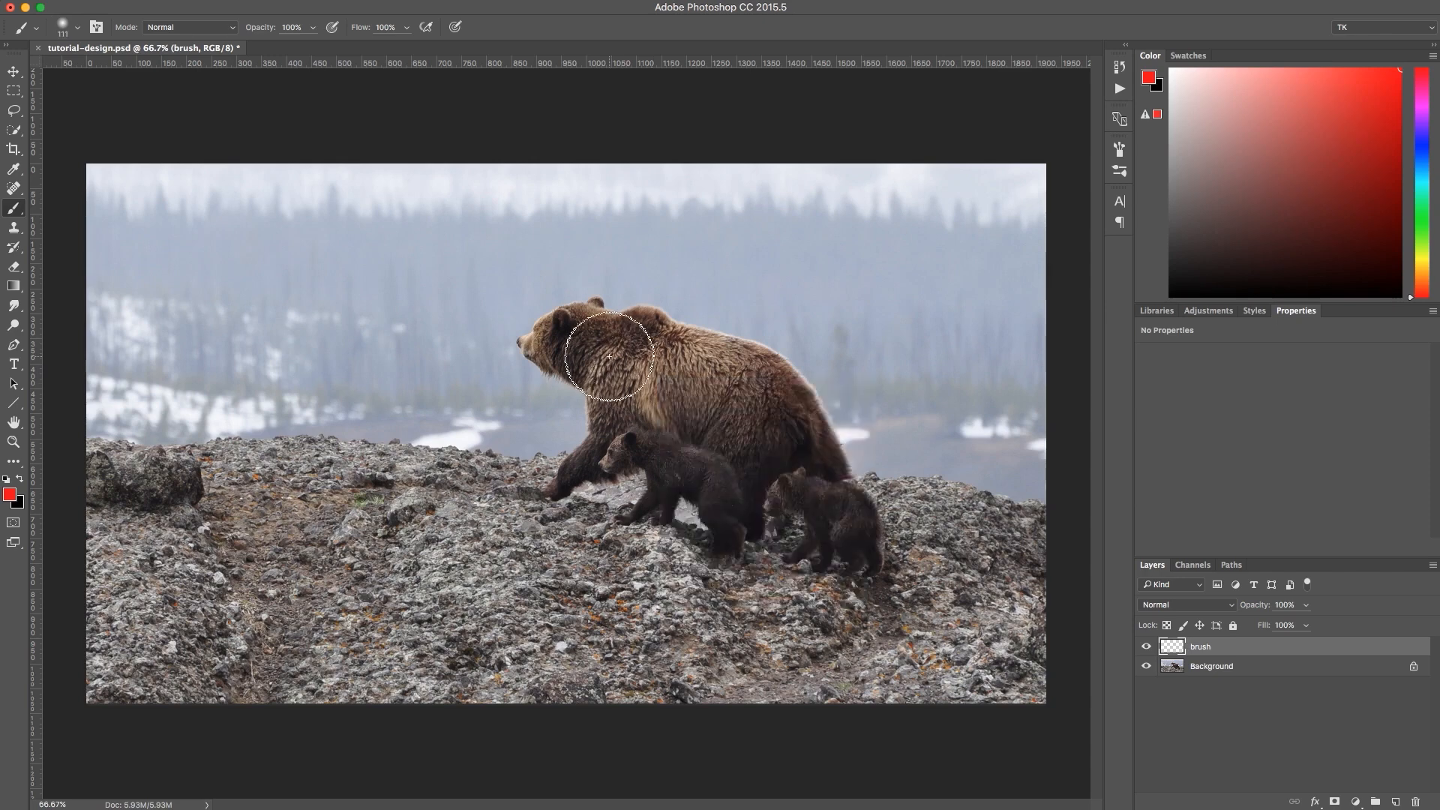
{"action": "key", "text": "bracketright"}
{"action": "key", "text": "bracketright"}
{"action": "key", "text": "bracketright"}
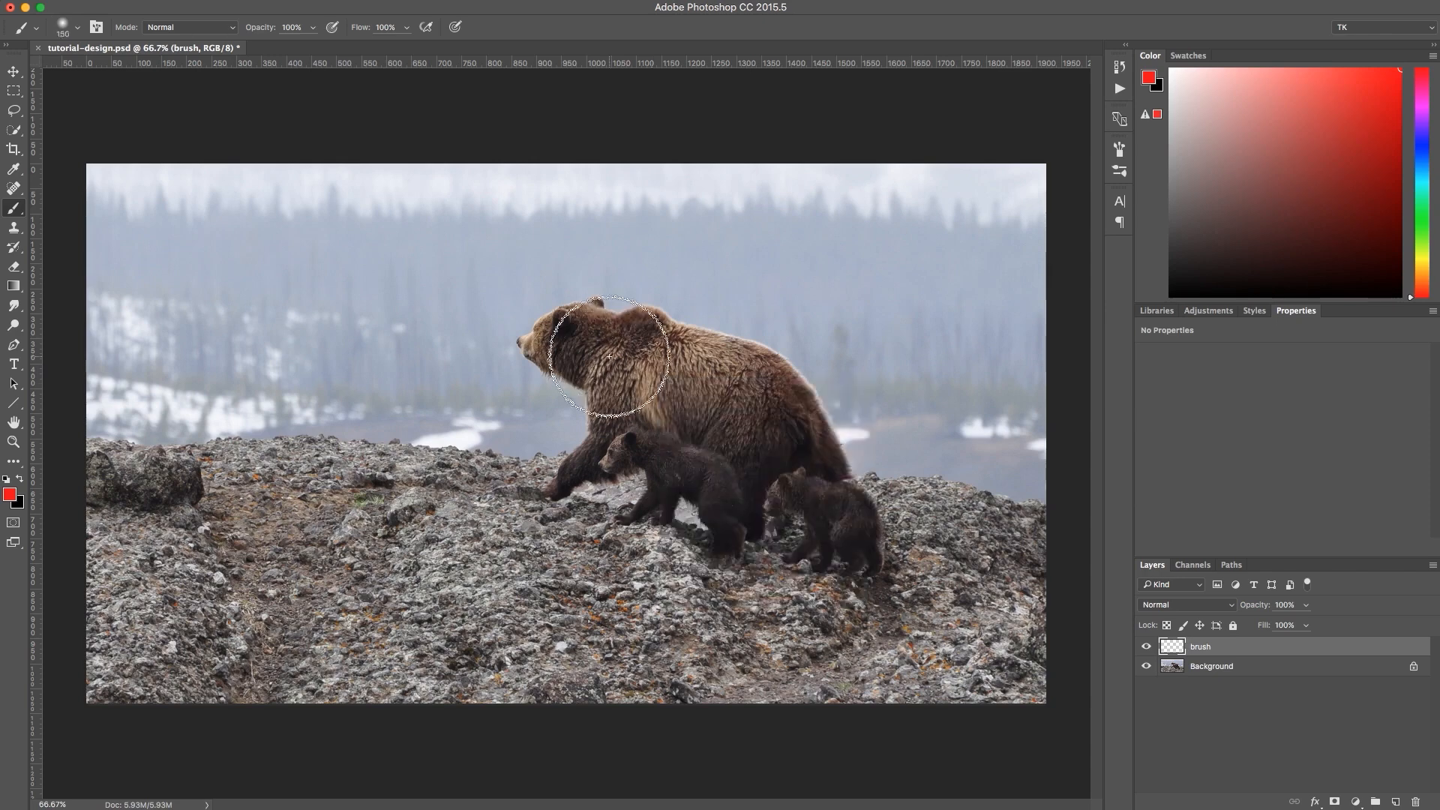
{"action": "key", "text": "bracketleft"}
Paint solid red over the mother bear and both cubs on the brush layer, covering them completely.
{"action": "left_click", "coordinate": [603, 341]}
{"action": "mouse_move", "coordinate": [603, 341]}
{"action": "left_mouse_down"}
{"action": "mouse_move", "coordinate": [524, 340]}
{"action": "mouse_move", "coordinate": [590, 377]}
{"action": "mouse_move", "coordinate": [595, 422]}
{"action": "mouse_move", "coordinate": [582, 376]}
{"action": "mouse_move", "coordinate": [679, 452]}
{"action": "mouse_move", "coordinate": [625, 424]}
{"action": "mouse_move", "coordinate": [560, 483]}
{"action": "mouse_move", "coordinate": [600, 451]}
{"action": "mouse_move", "coordinate": [650, 462]}
{"action": "mouse_move", "coordinate": [649, 503]}
{"action": "mouse_move", "coordinate": [662, 465]}
{"action": "mouse_move", "coordinate": [700, 472]}
{"action": "mouse_move", "coordinate": [723, 532]}
{"action": "mouse_move", "coordinate": [813, 484]}
{"action": "mouse_move", "coordinate": [809, 542]}
{"action": "mouse_move", "coordinate": [842, 552]}
{"action": "mouse_move", "coordinate": [873, 525]}
{"action": "mouse_move", "coordinate": [776, 376]}
{"action": "mouse_move", "coordinate": [553, 316]}
{"action": "mouse_move", "coordinate": [750, 410]}
{"action": "mouse_move", "coordinate": [780, 452]}
{"action": "mouse_move", "coordinate": [645, 408]}
{"action": "left_mouse_up"}
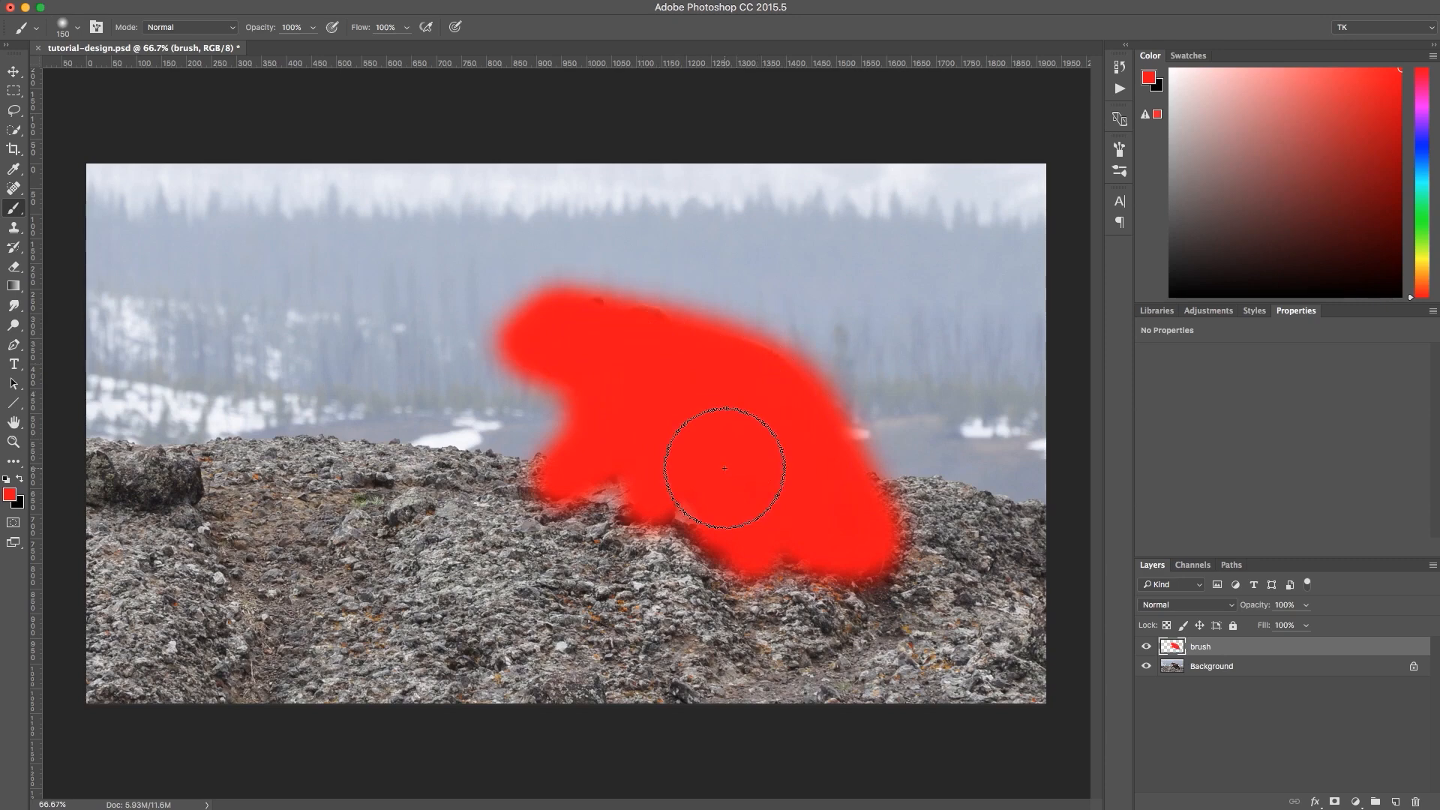
{"action": "mouse_move", "coordinate": [630, 347]}
{"action": "left_mouse_down"}
{"action": "mouse_move", "coordinate": [580, 323]}
{"action": "mouse_move", "coordinate": [740, 367]}
{"action": "mouse_move", "coordinate": [840, 503]}
{"action": "mouse_move", "coordinate": [811, 422]}
{"action": "mouse_move", "coordinate": [750, 343]}
{"action": "mouse_move", "coordinate": [563, 319]}
{"action": "mouse_move", "coordinate": [545, 375]}
{"action": "mouse_move", "coordinate": [582, 448]}
{"action": "mouse_move", "coordinate": [585, 493]}
{"action": "mouse_move", "coordinate": [741, 554]}
{"action": "mouse_move", "coordinate": [860, 546]}
{"action": "left_mouse_up"}
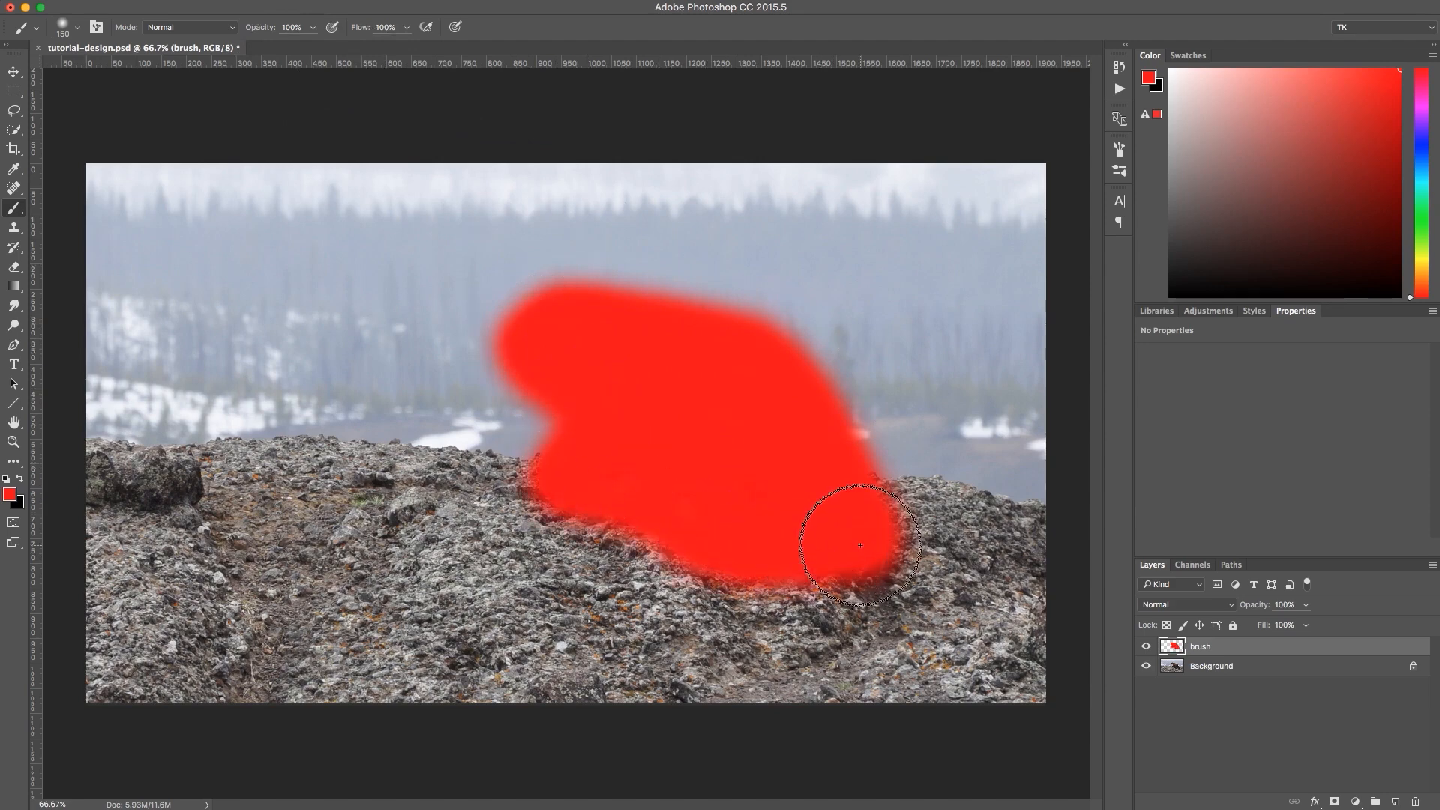
Run the Watercolor action from the Watercolor set on the painted image.
{"action": "left_click", "coordinate": [1119, 88]}
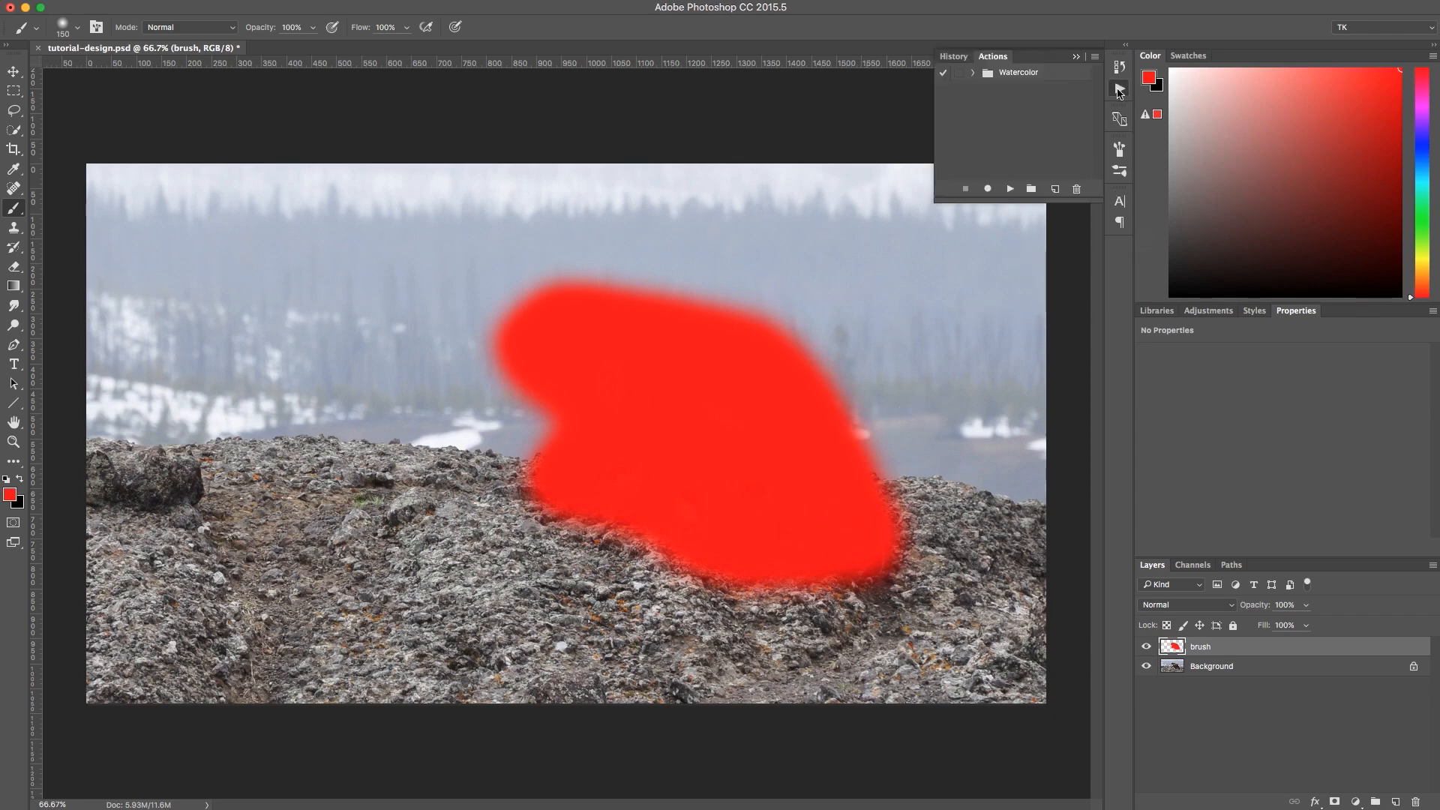
{"action": "left_click", "coordinate": [973, 73]}
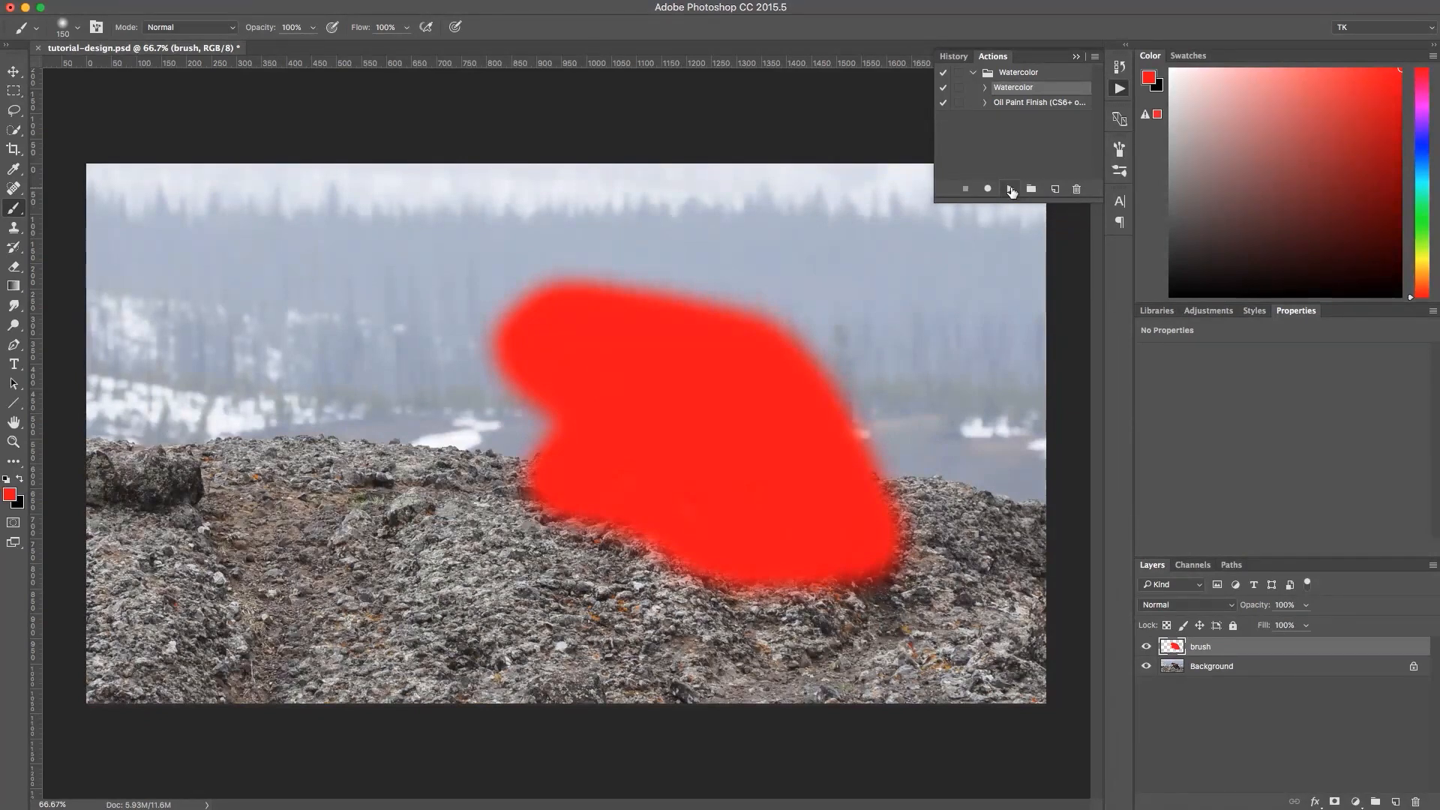
{"action": "left_click", "coordinate": [1011, 190]}
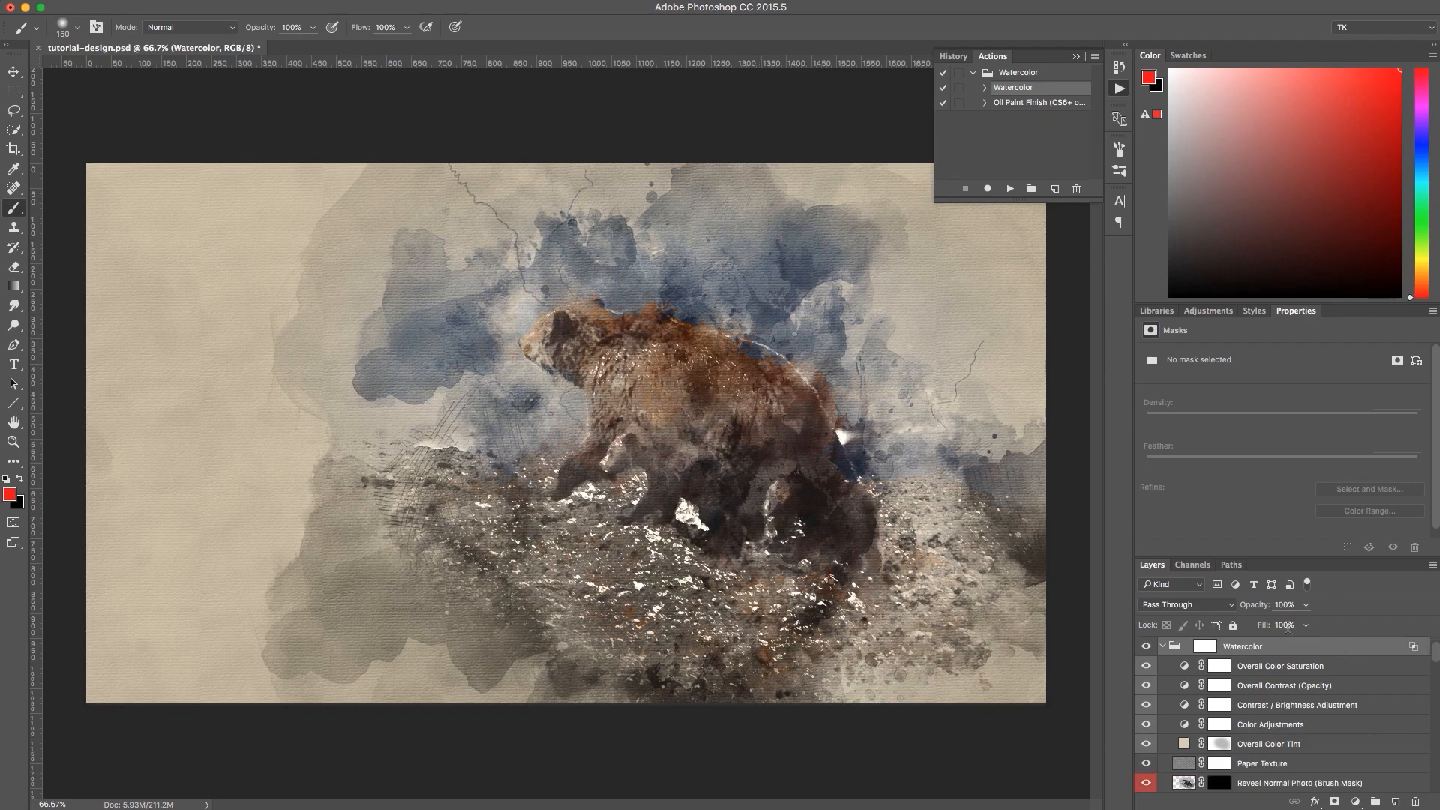
Collapse the Watercolor layer group and toggle its visibility off and on to compare the effect with the original photo.
{"action": "left_click", "coordinate": [1163, 666]}
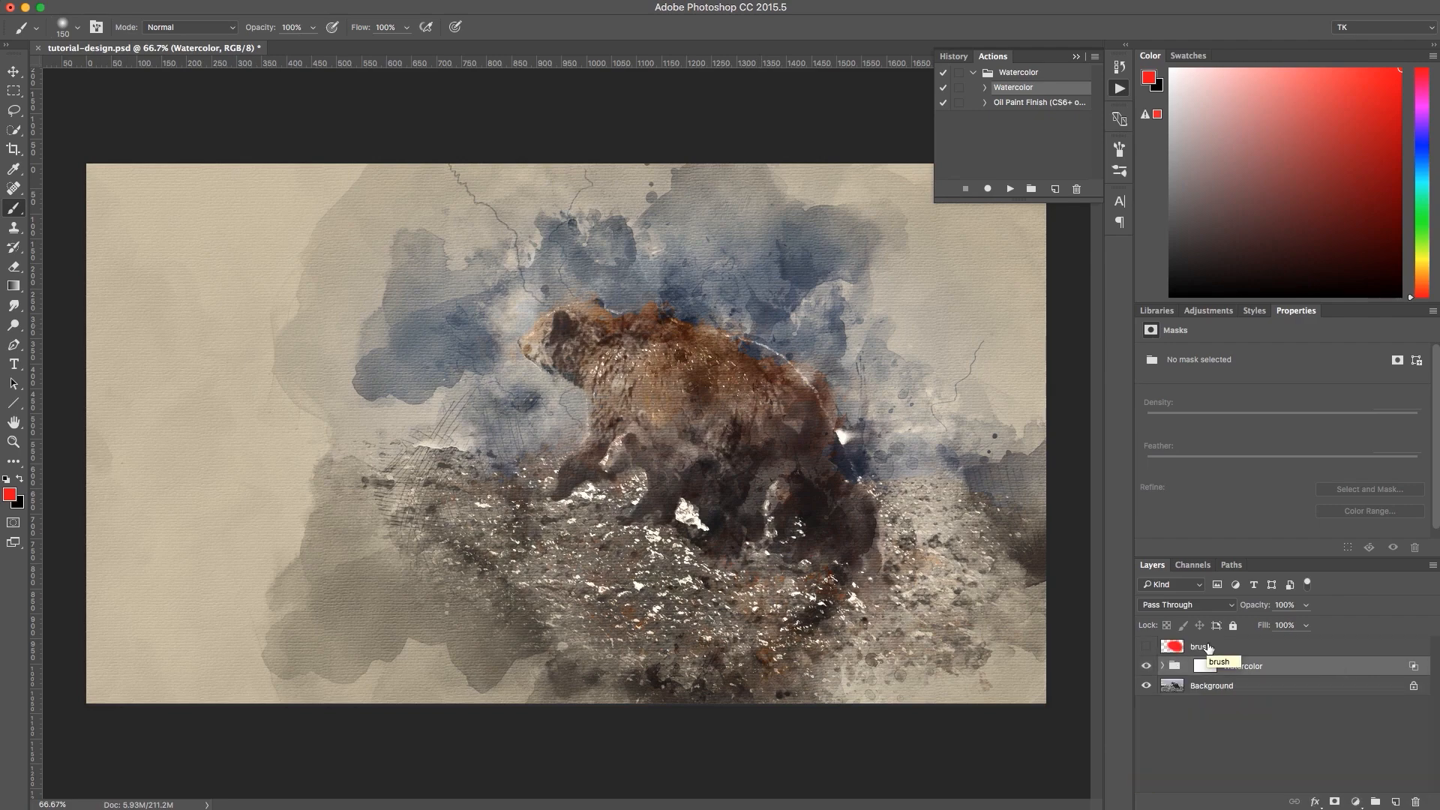
{"action": "left_click", "coordinate": [1208, 647]}
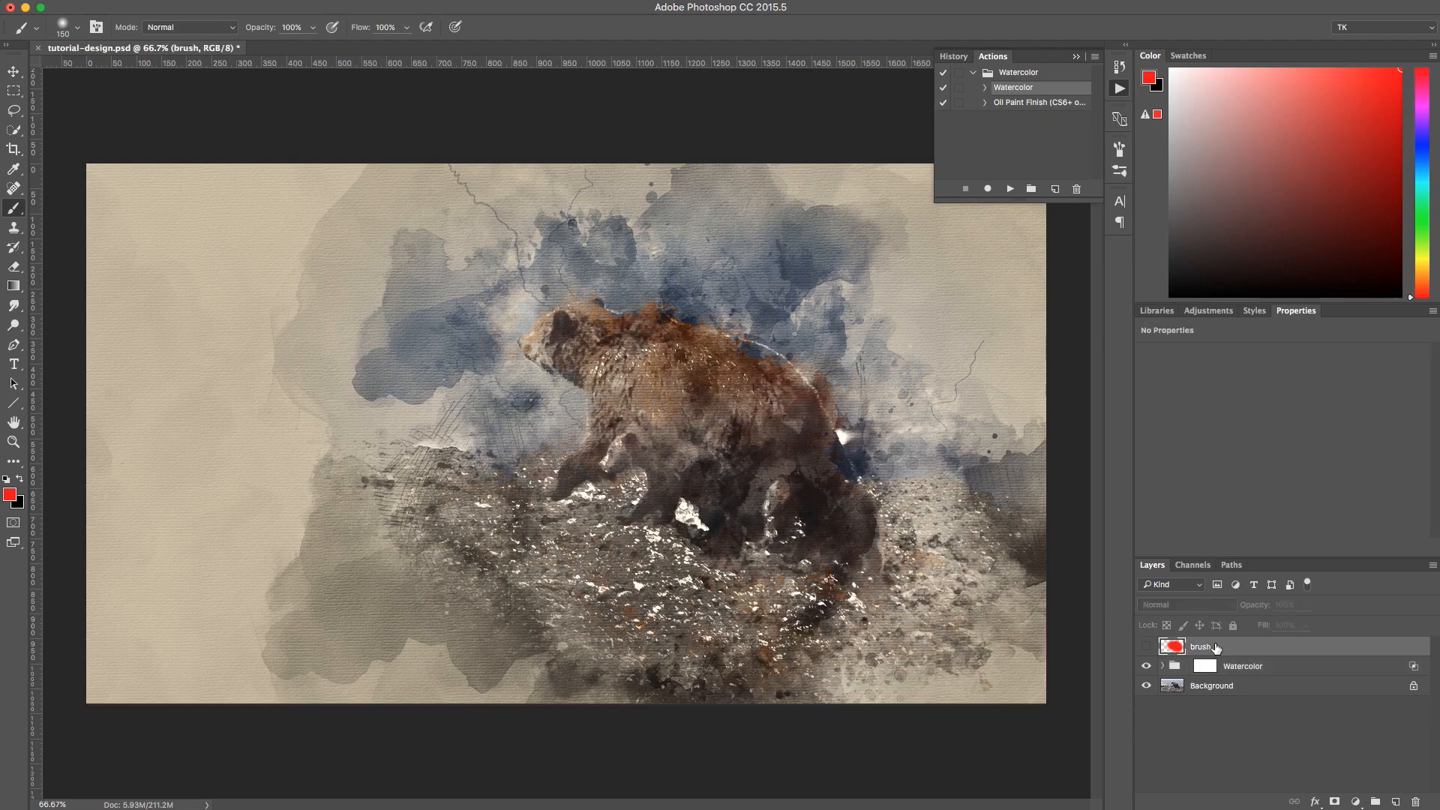
{"action": "left_click", "coordinate": [1146, 667]}
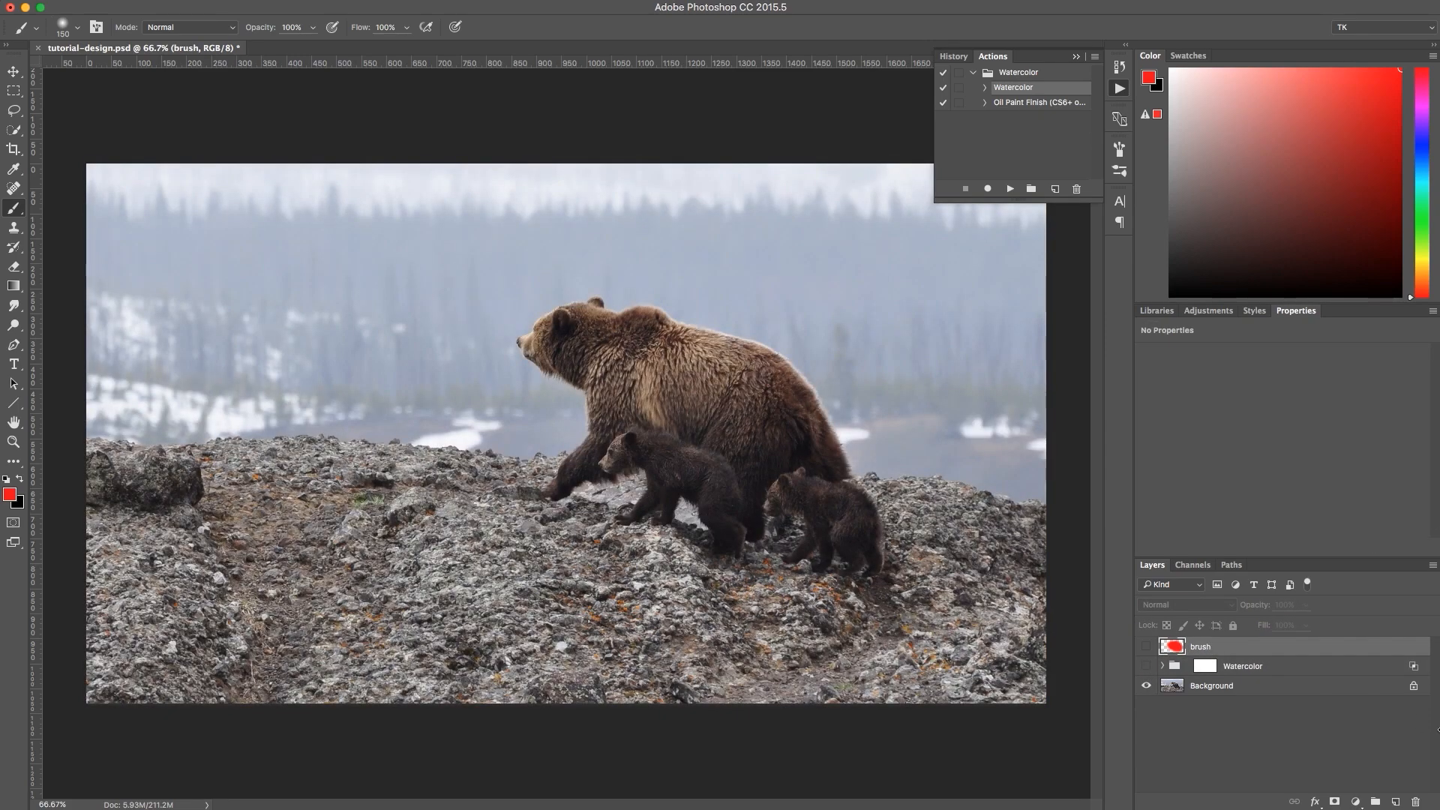
{"action": "left_click", "coordinate": [1146, 667]}
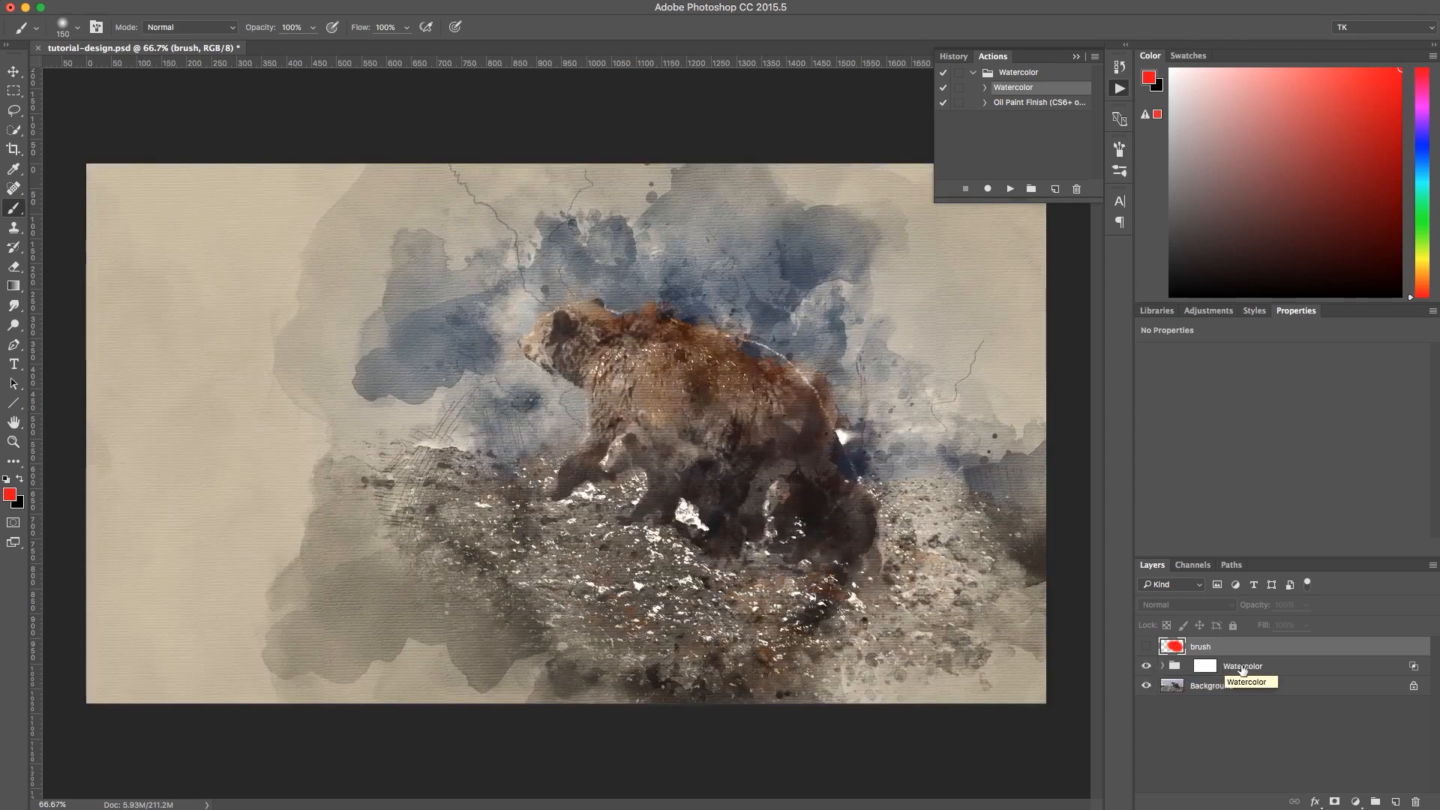
Delete the generated Watercolor layer group and select the brush layer.
{"action": "left_click", "coordinate": [1214, 667]}
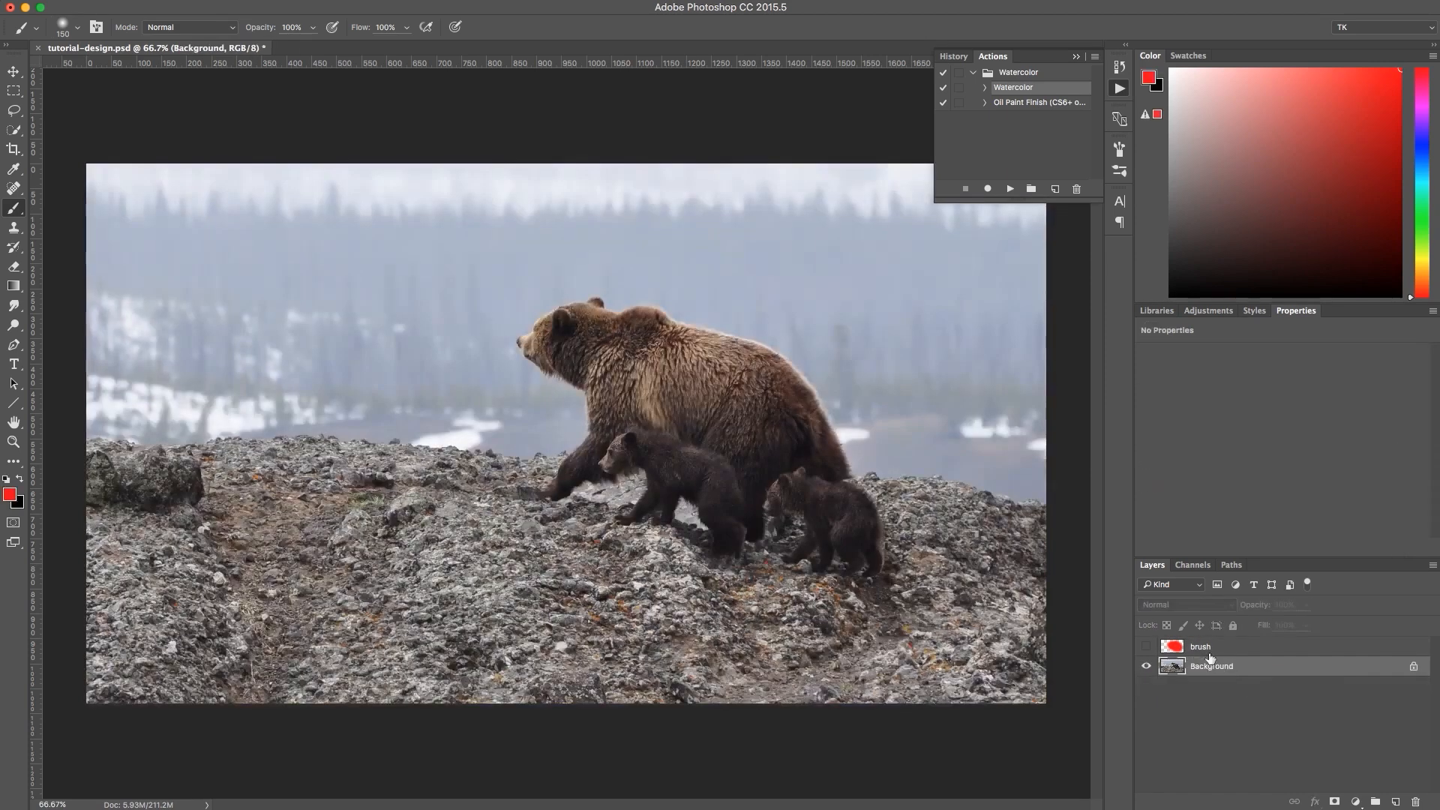
{"action": "left_click", "coordinate": [1178, 647]}
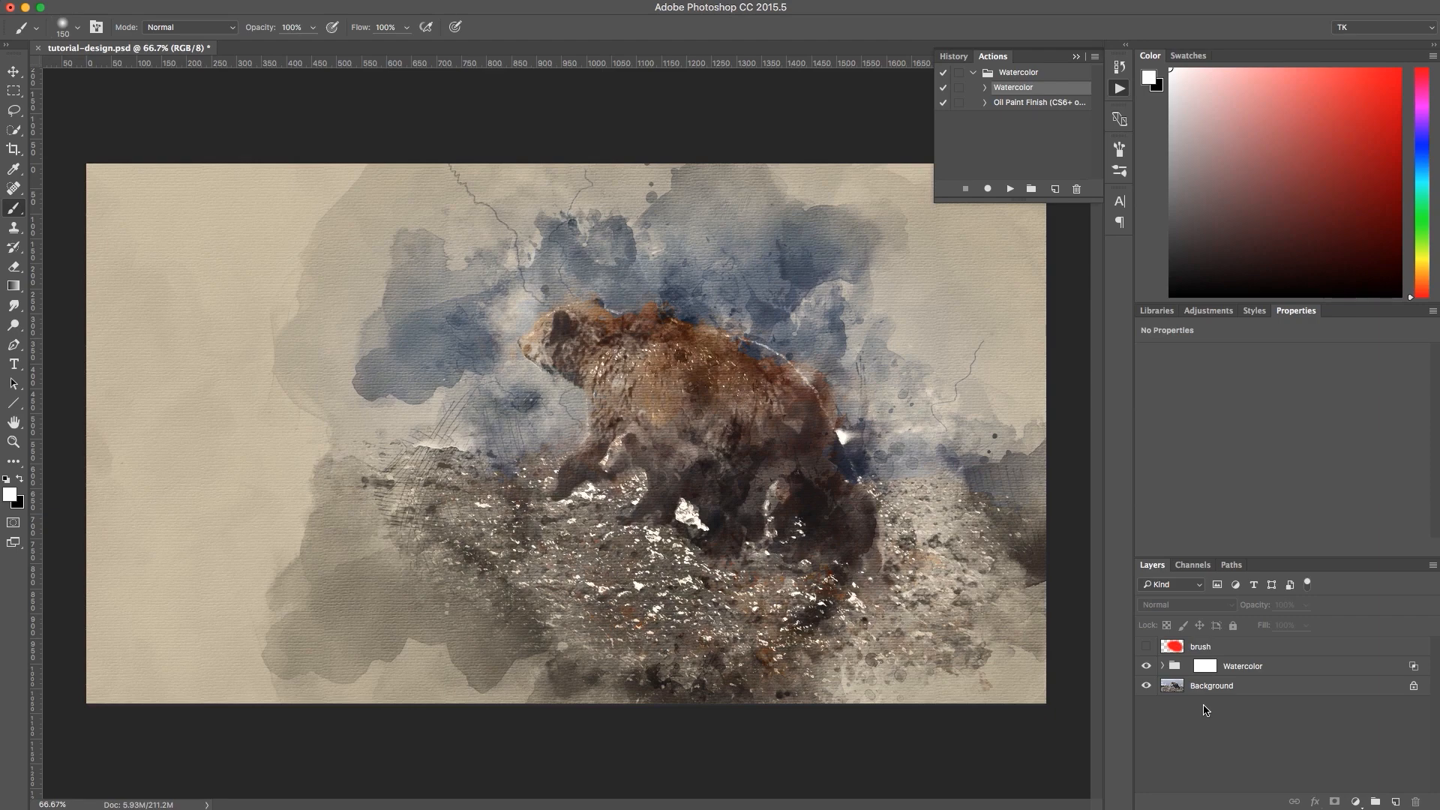
Expand the Watercolor group and select the layer mask of the Reveal Normal Photo (Brush Mask) layer.
{"action": "left_click", "coordinate": [1163, 666]}
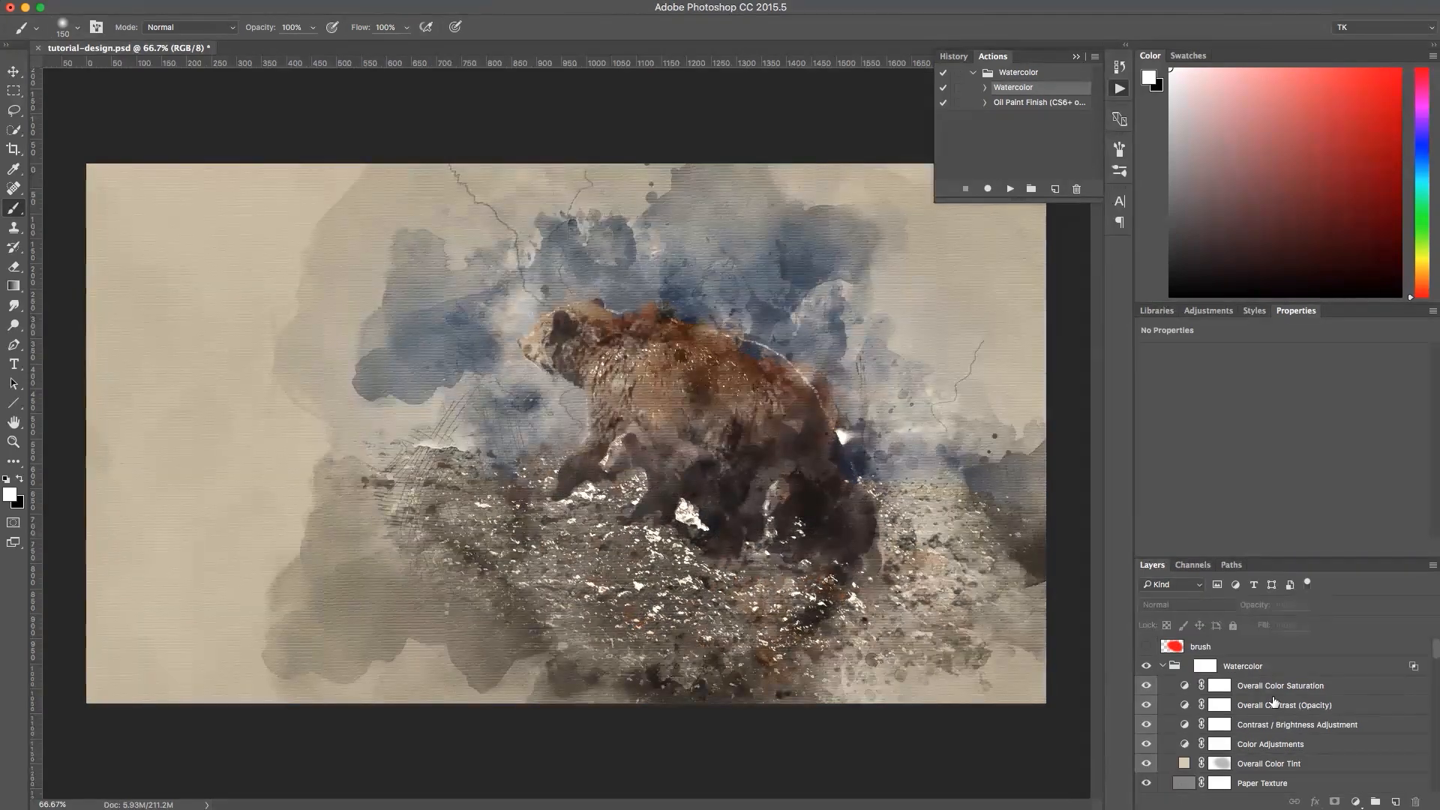
{"action": "left_click_drag", "start_coordinate": [1435, 651], "coordinate": [1435, 663]}
{"action": "left_click", "coordinate": [1291, 724]}
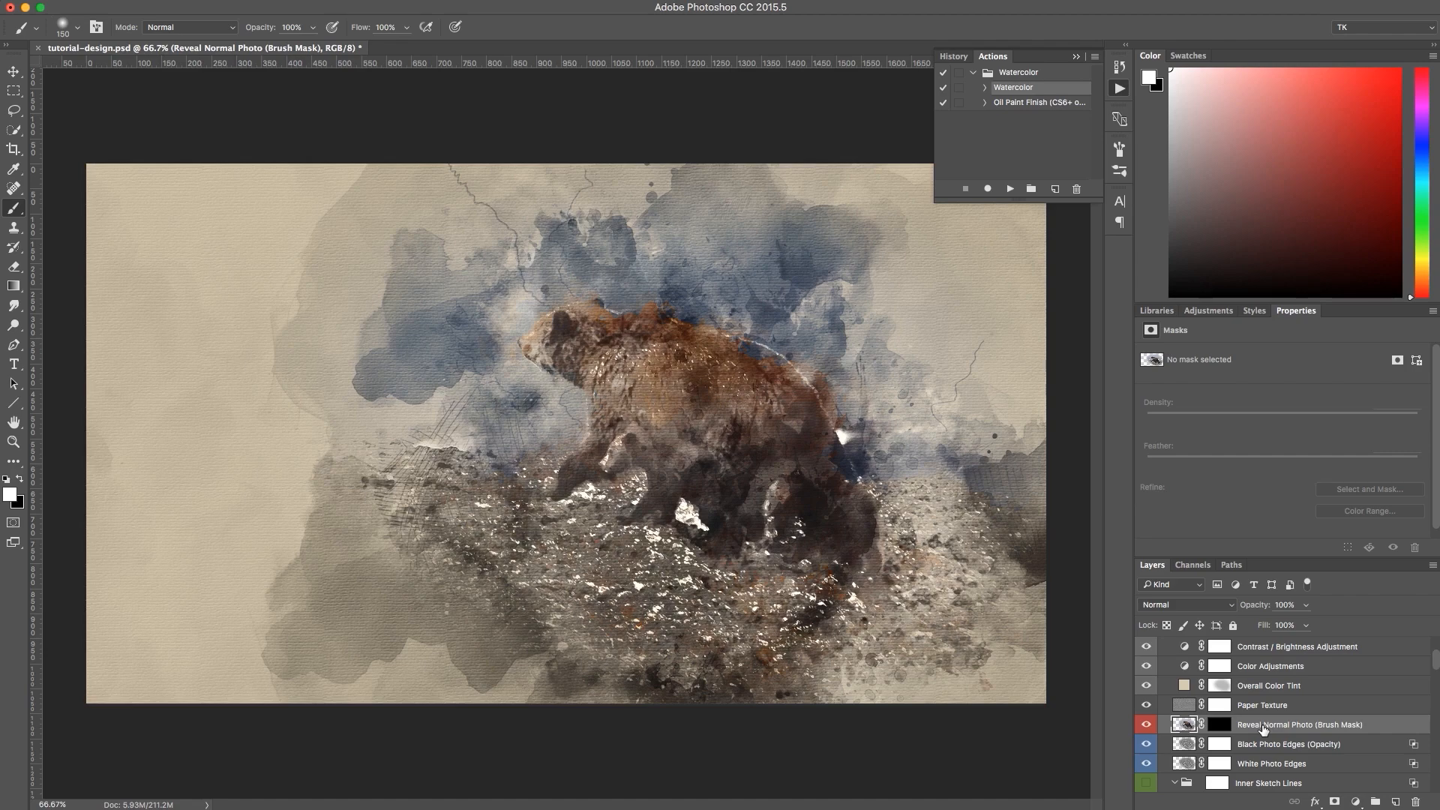
{"action": "left_click", "coordinate": [1220, 725]}
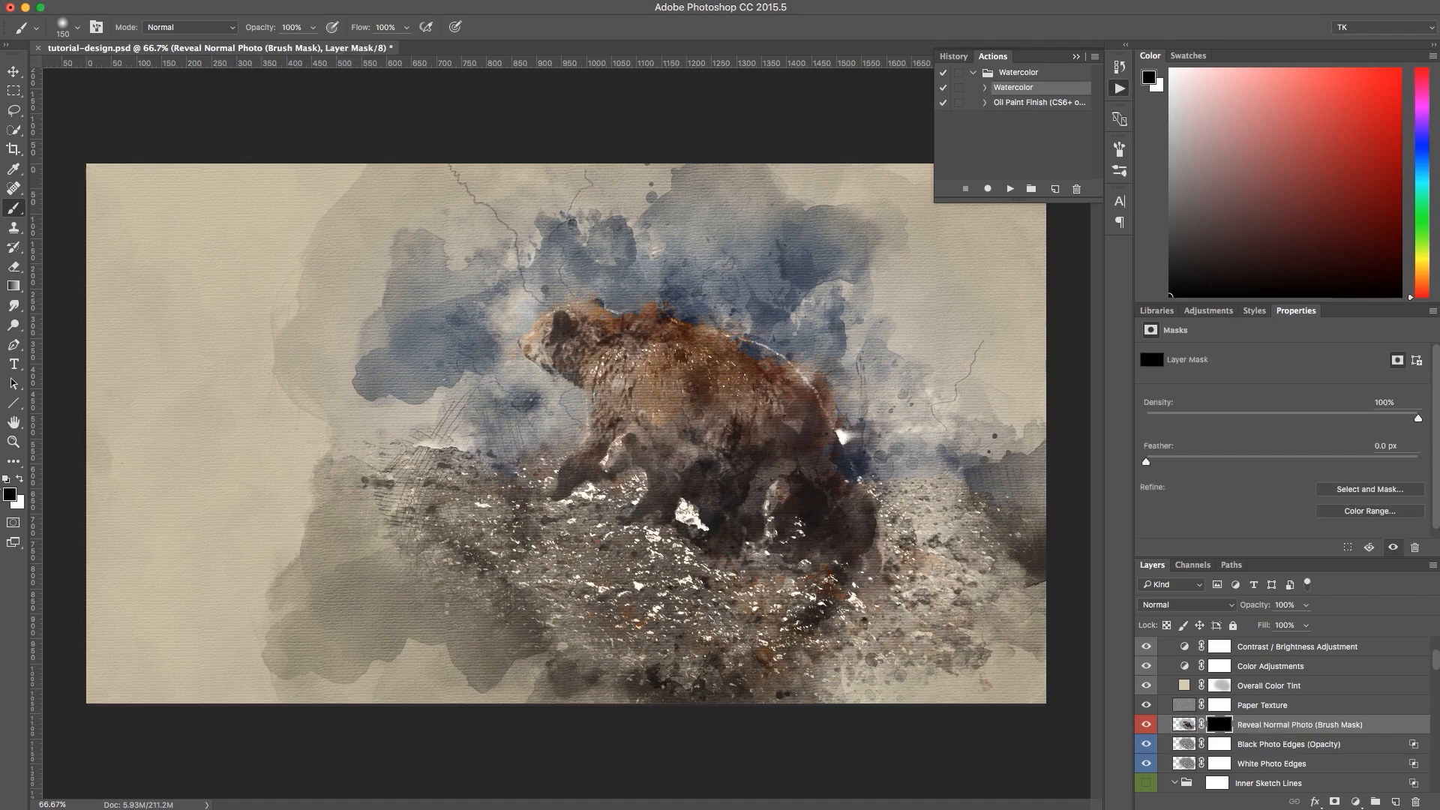
Reveal the original photo on the mother bear's head by painting white on the mask with a larger brush at 50% opacity.
{"action": "left_click", "coordinate": [20, 479]}
{"action": "mouse_move", "coordinate": [567, 383]}
{"action": "left_mouse_down"}
{"action": "mouse_move", "coordinate": [644, 381]}
{"action": "mouse_move", "coordinate": [640, 333]}
{"action": "mouse_move", "coordinate": [579, 322]}
{"action": "mouse_move", "coordinate": [520, 336]}
{"action": "mouse_move", "coordinate": [522, 354]}
{"action": "mouse_move", "coordinate": [584, 394]}
{"action": "mouse_move", "coordinate": [547, 470]}
{"action": "mouse_move", "coordinate": [636, 430]}
{"action": "mouse_move", "coordinate": [600, 358]}
{"action": "mouse_move", "coordinate": [640, 332]}
{"action": "mouse_move", "coordinate": [686, 409]}
{"action": "mouse_move", "coordinate": [735, 334]}
{"action": "mouse_move", "coordinate": [719, 375]}
{"action": "mouse_move", "coordinate": [886, 411]}
{"action": "left_mouse_up"}
{"action": "key", "text": "super+z"}
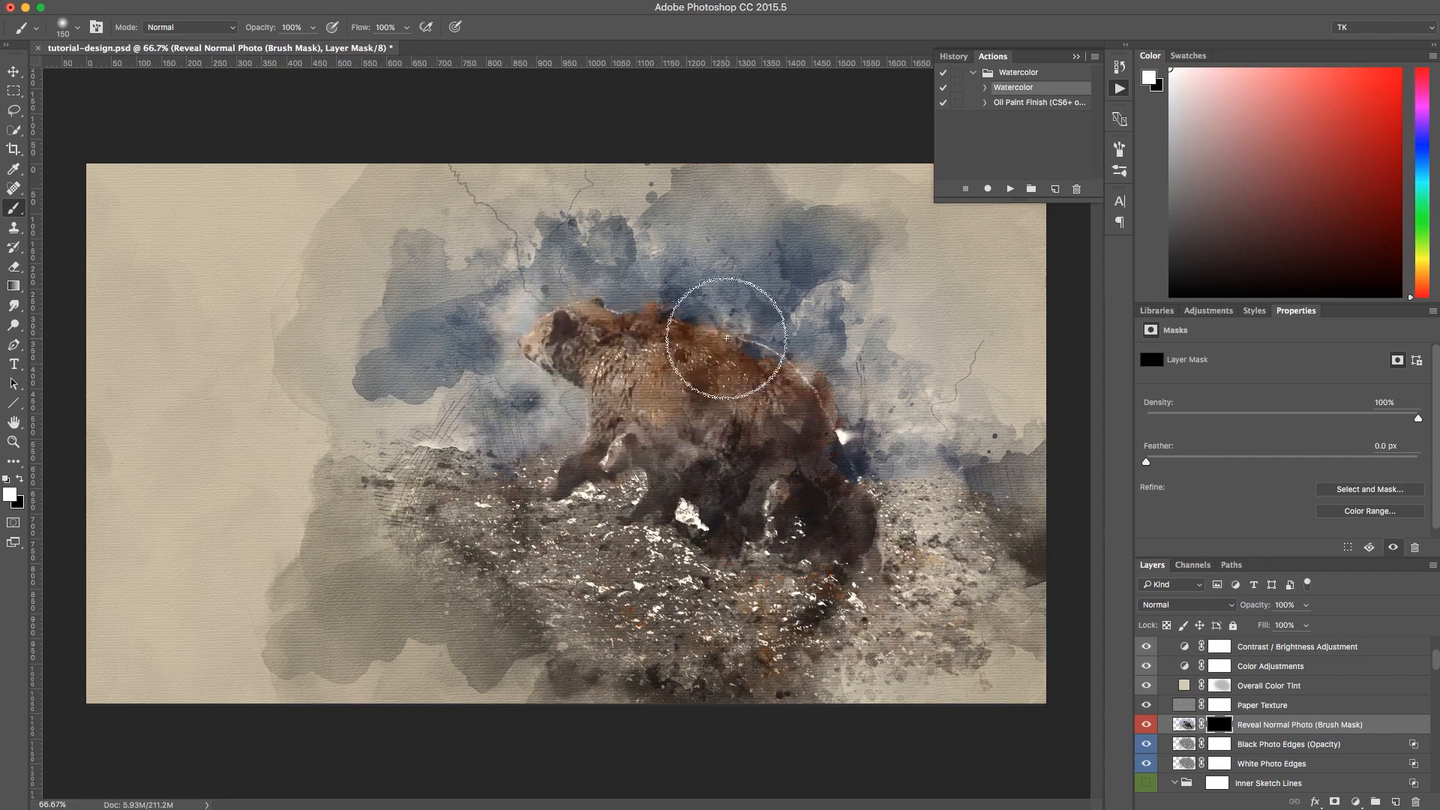
{"action": "key", "text": "5"}
{"action": "key", "text": "bracketright"}
{"action": "mouse_move", "coordinate": [667, 321]}
{"action": "left_mouse_down"}
{"action": "mouse_move", "coordinate": [582, 314]}
{"action": "mouse_move", "coordinate": [532, 343]}
{"action": "mouse_move", "coordinate": [545, 352]}
{"action": "mouse_move", "coordinate": [581, 333]}
{"action": "mouse_move", "coordinate": [686, 401]}
{"action": "mouse_move", "coordinate": [634, 451]}
{"action": "mouse_move", "coordinate": [671, 453]}
{"action": "mouse_move", "coordinate": [637, 452]}
{"action": "mouse_move", "coordinate": [651, 361]}
{"action": "mouse_move", "coordinate": [617, 366]}
{"action": "left_mouse_up"}
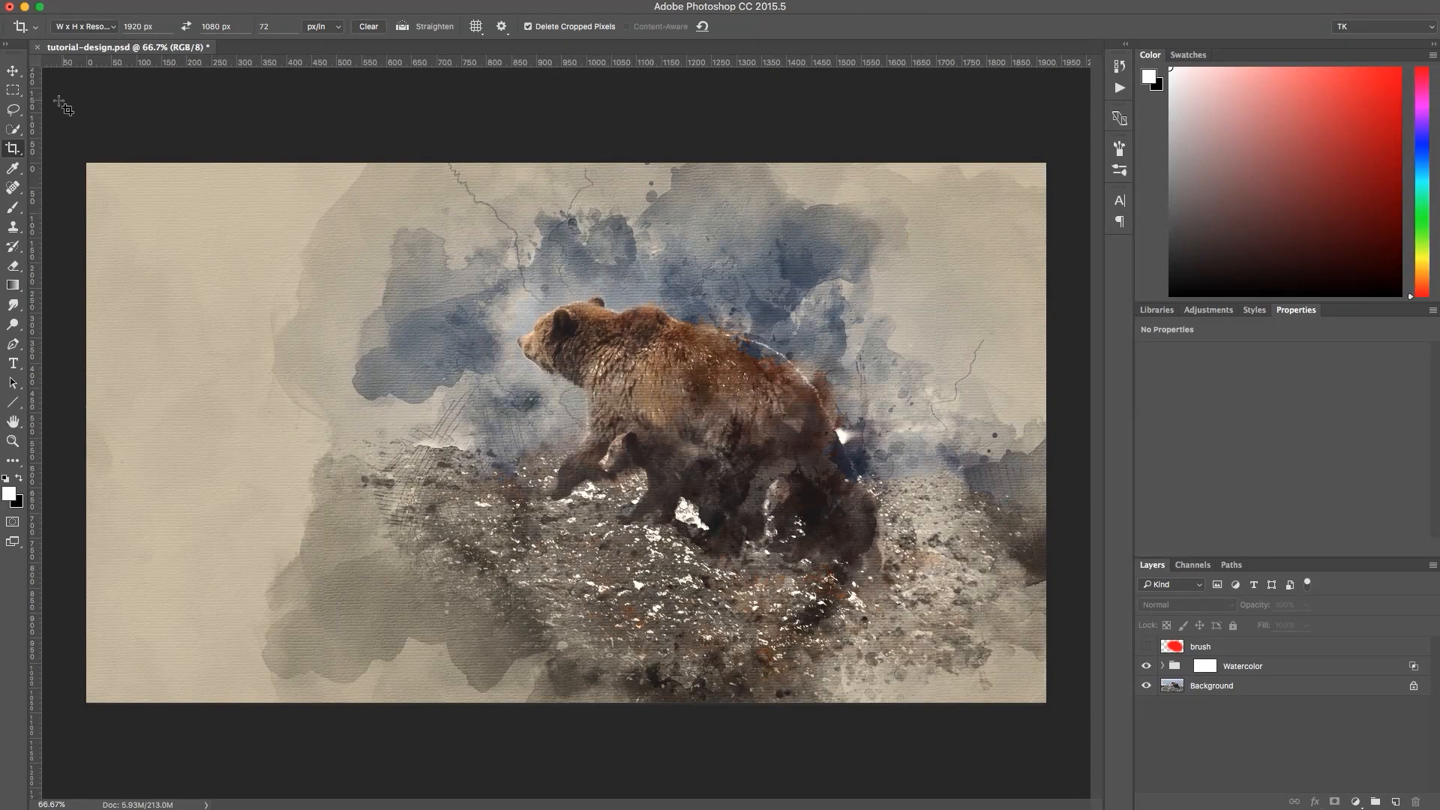
Crop the design using W x H x Resolution at 1920 px by 1080 px and 72 px/in, then return to the Move tool.
{"action": "left_click", "coordinate": [15, 150]}
{"action": "left_click", "coordinate": [82, 27]}
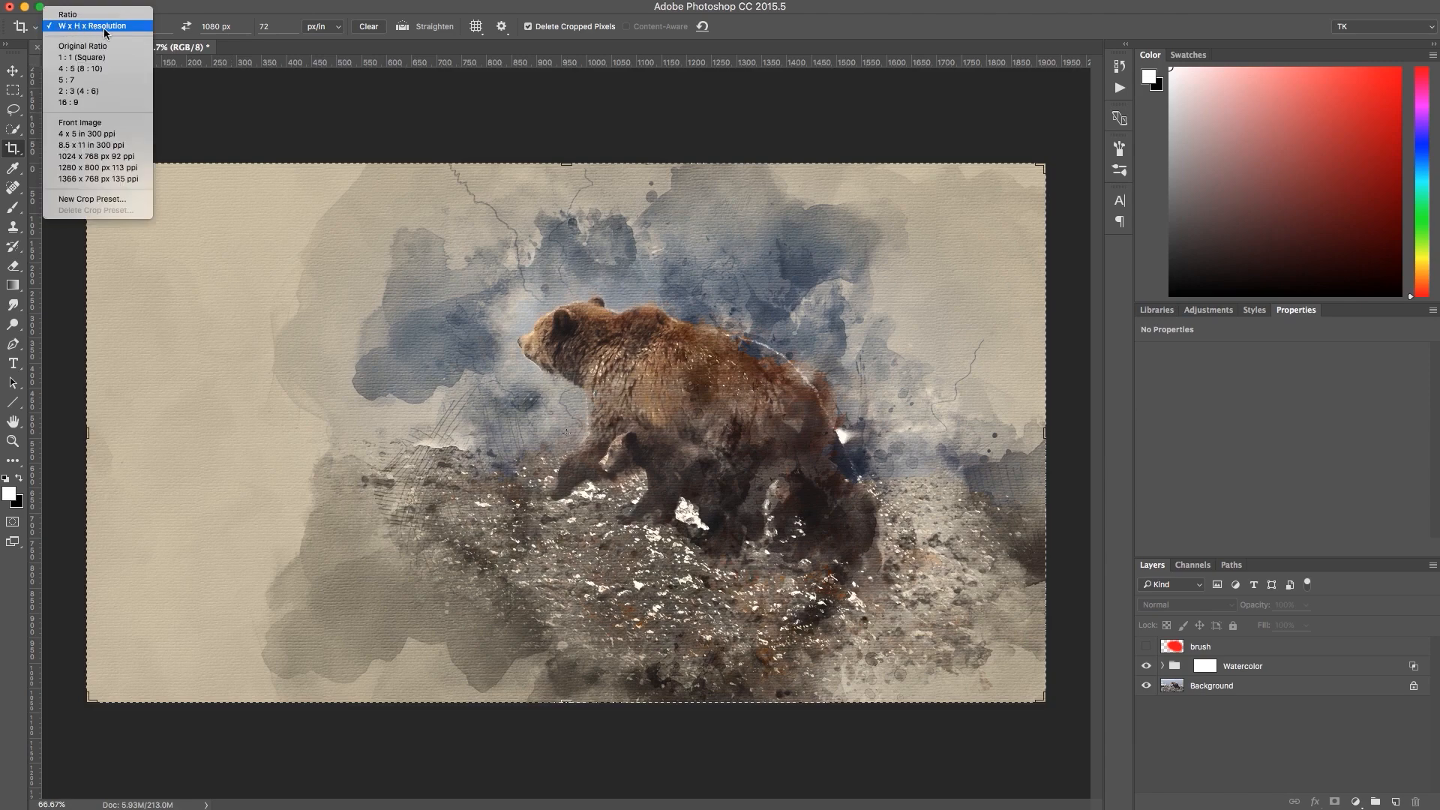
{"action": "left_click", "coordinate": [187, 15]}
{"action": "left_click", "coordinate": [133, 26]}
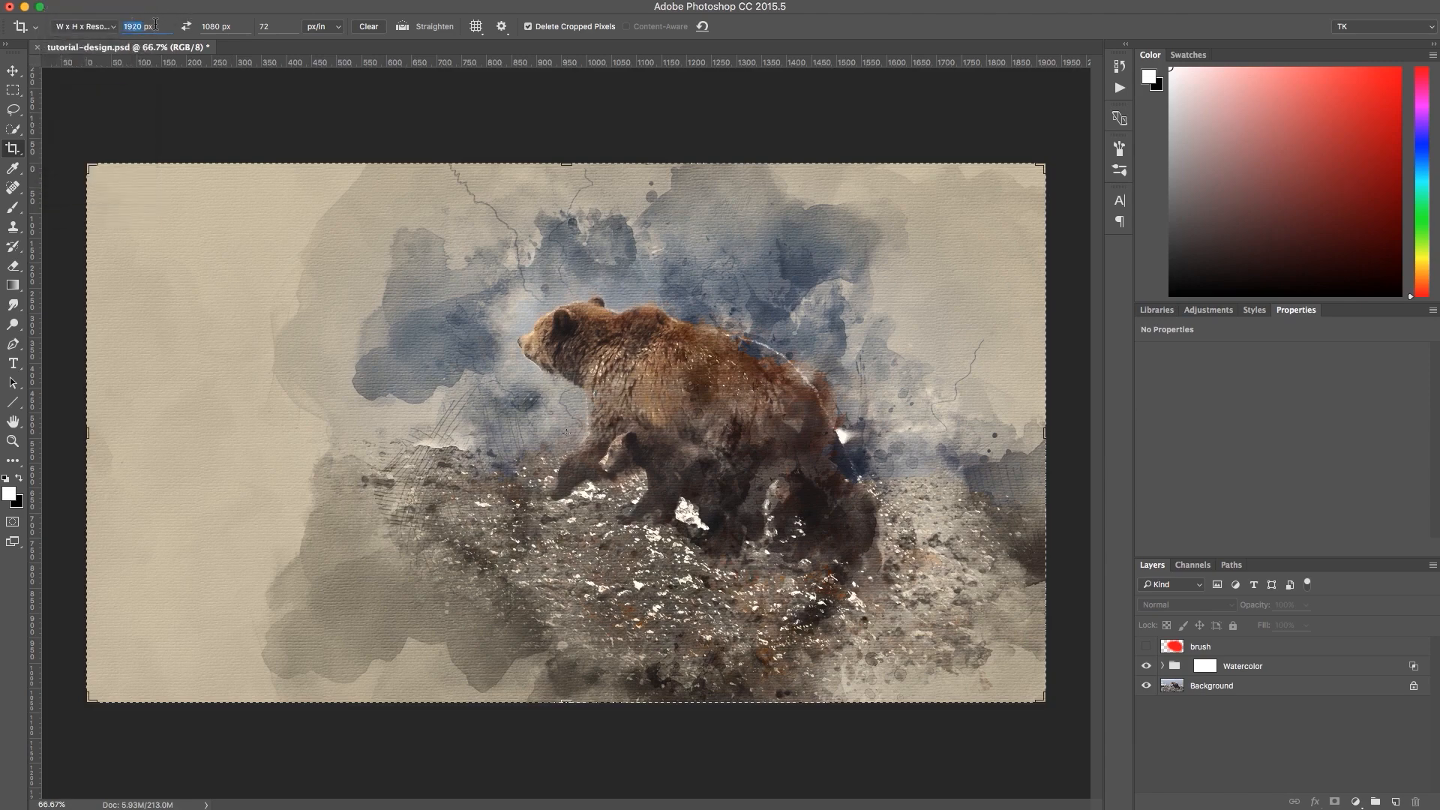
{"action": "left_click_drag", "start_coordinate": [150, 26], "coordinate": [154, 22]}
{"action": "left_click", "coordinate": [240, 30]}
{"action": "left_click", "coordinate": [264, 28]}
{"action": "key", "text": "Return"}
{"action": "key", "text": "v"}
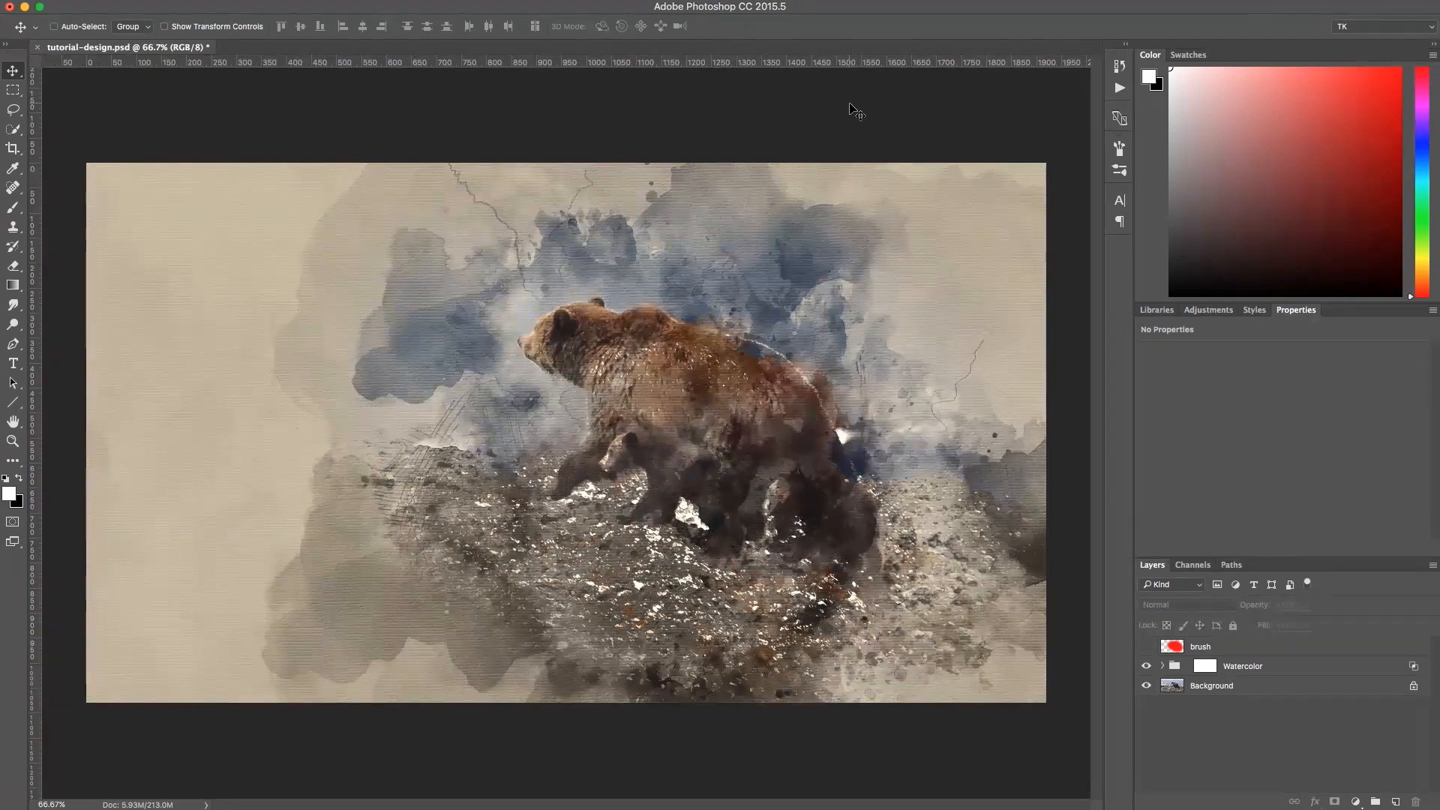
Load the Motion Kit Exporter.atn action set from the Watercolor Motion Kit's PSD Action folder.
{"action": "left_click", "coordinate": [1120, 91]}
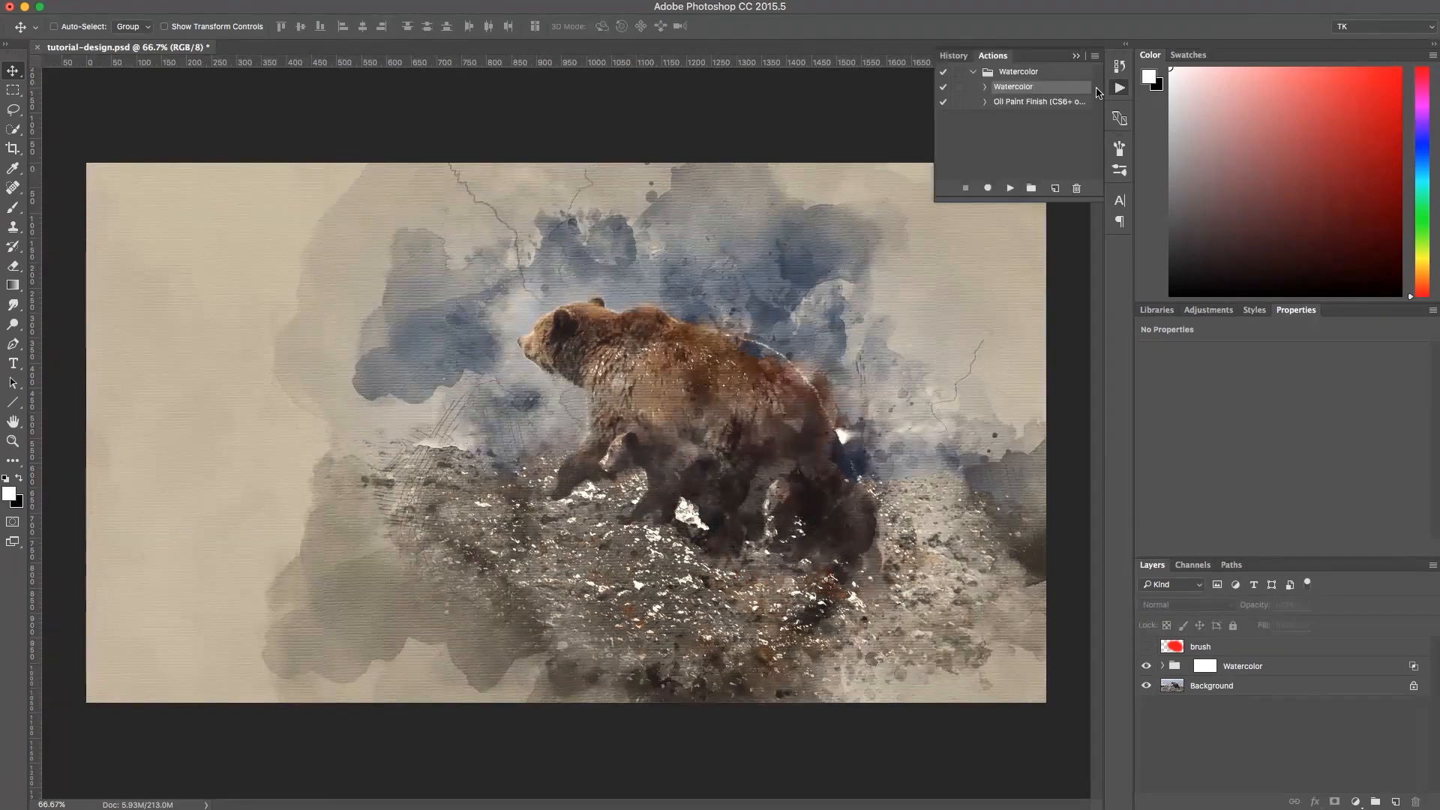
{"action": "left_click", "coordinate": [1095, 56]}
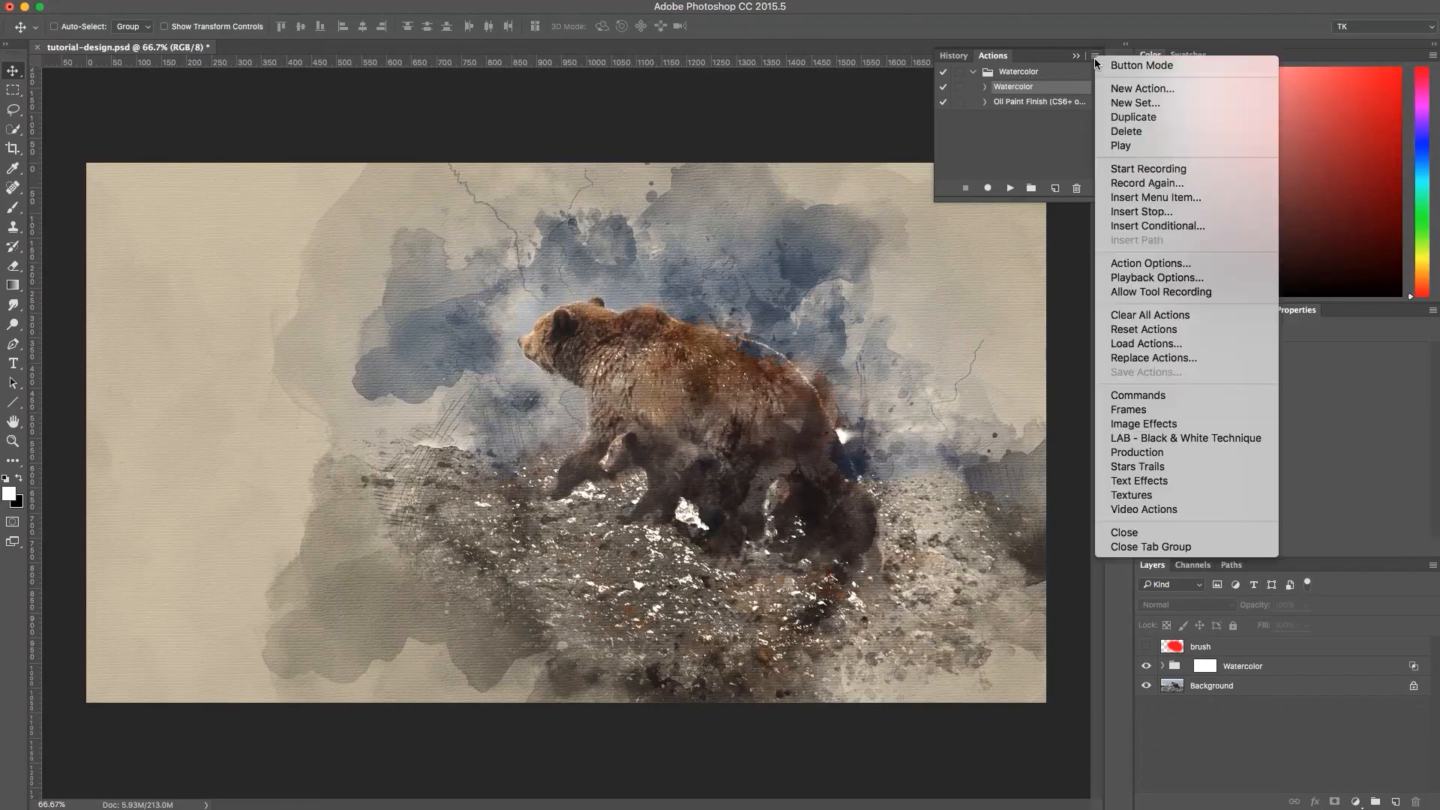
{"action": "left_click", "coordinate": [1132, 344]}
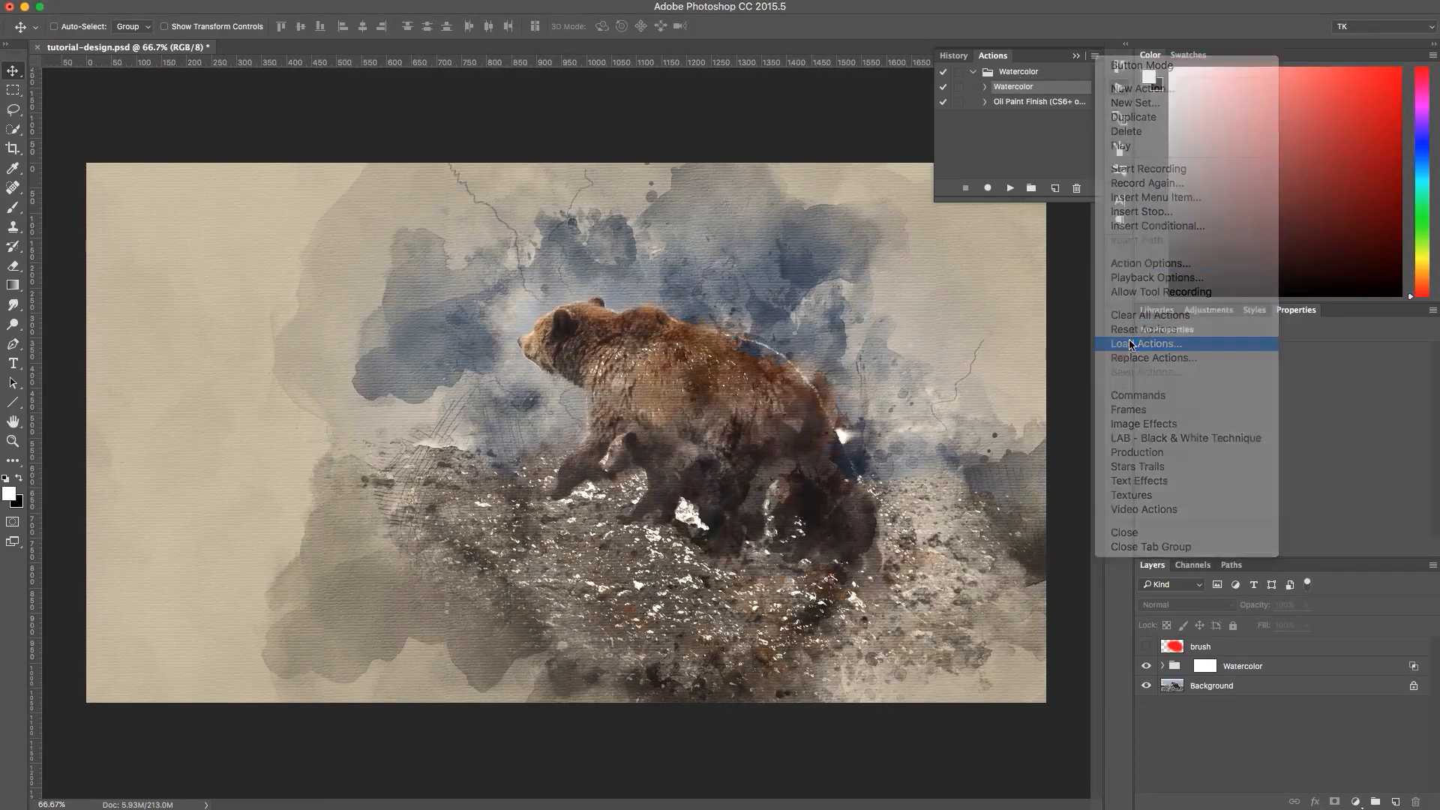
{"action": "left_click", "coordinate": [707, 155]}
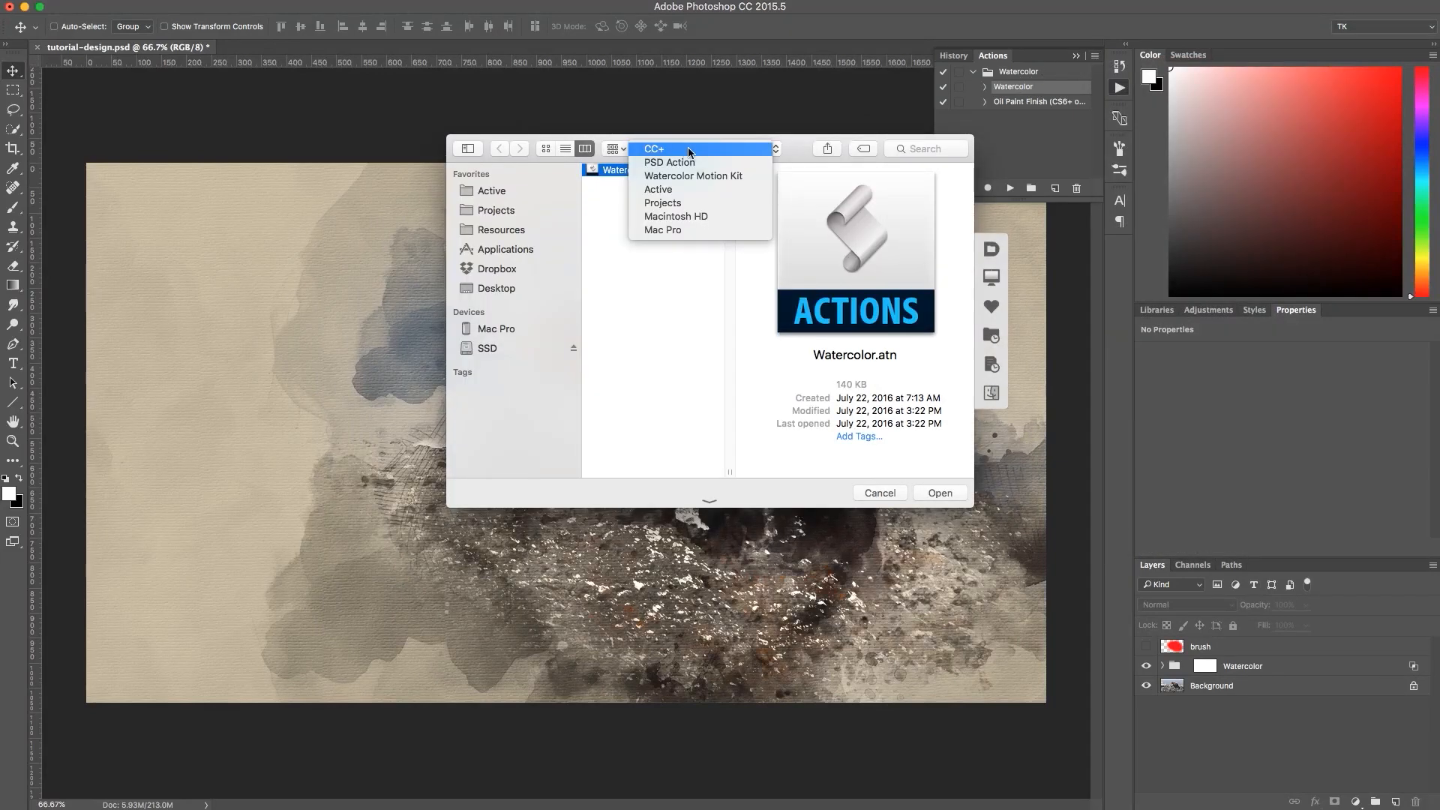
{"action": "left_click", "coordinate": [647, 176]}
{"action": "left_click", "coordinate": [771, 183]}
{"action": "left_click", "coordinate": [778, 211]}
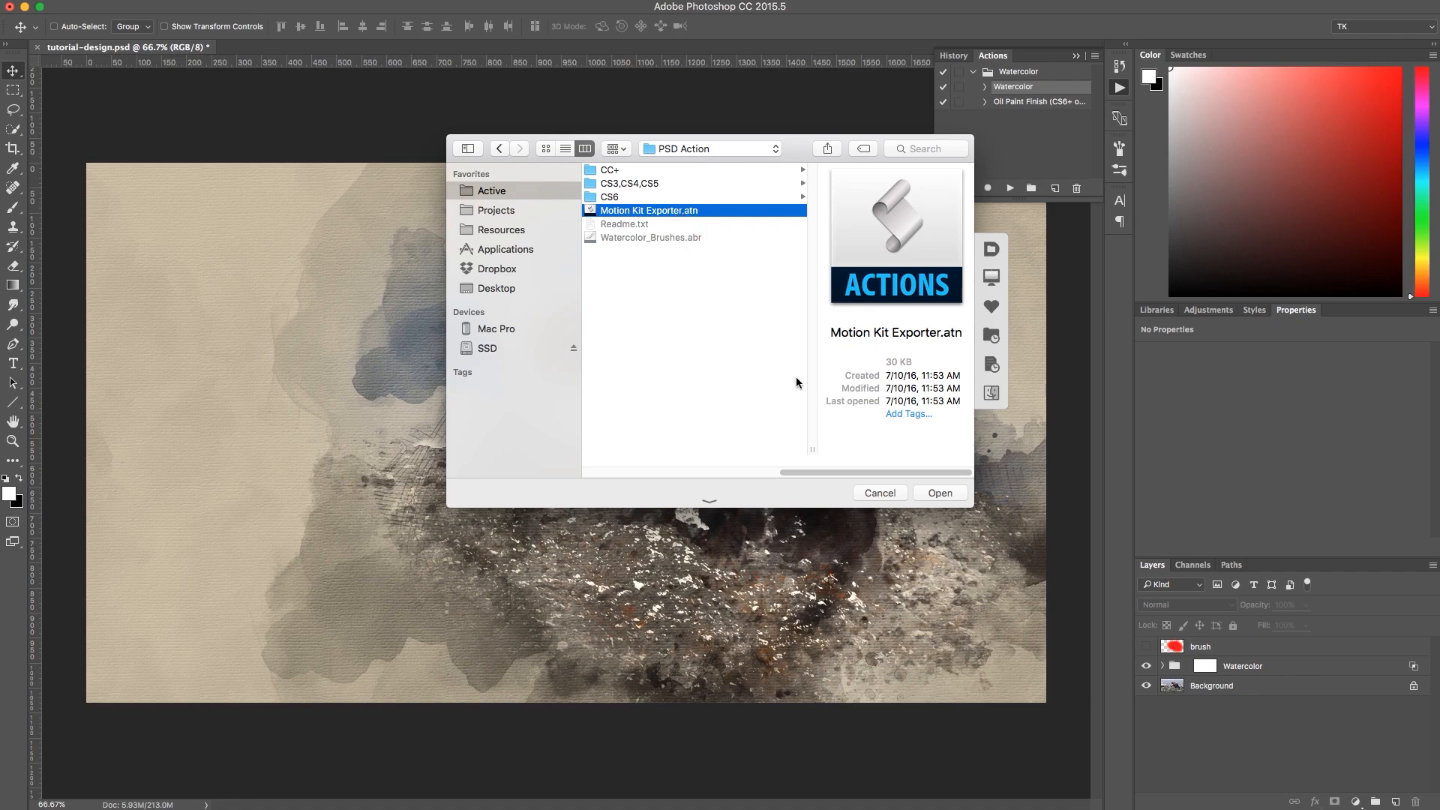
{"action": "left_click", "coordinate": [935, 492]}
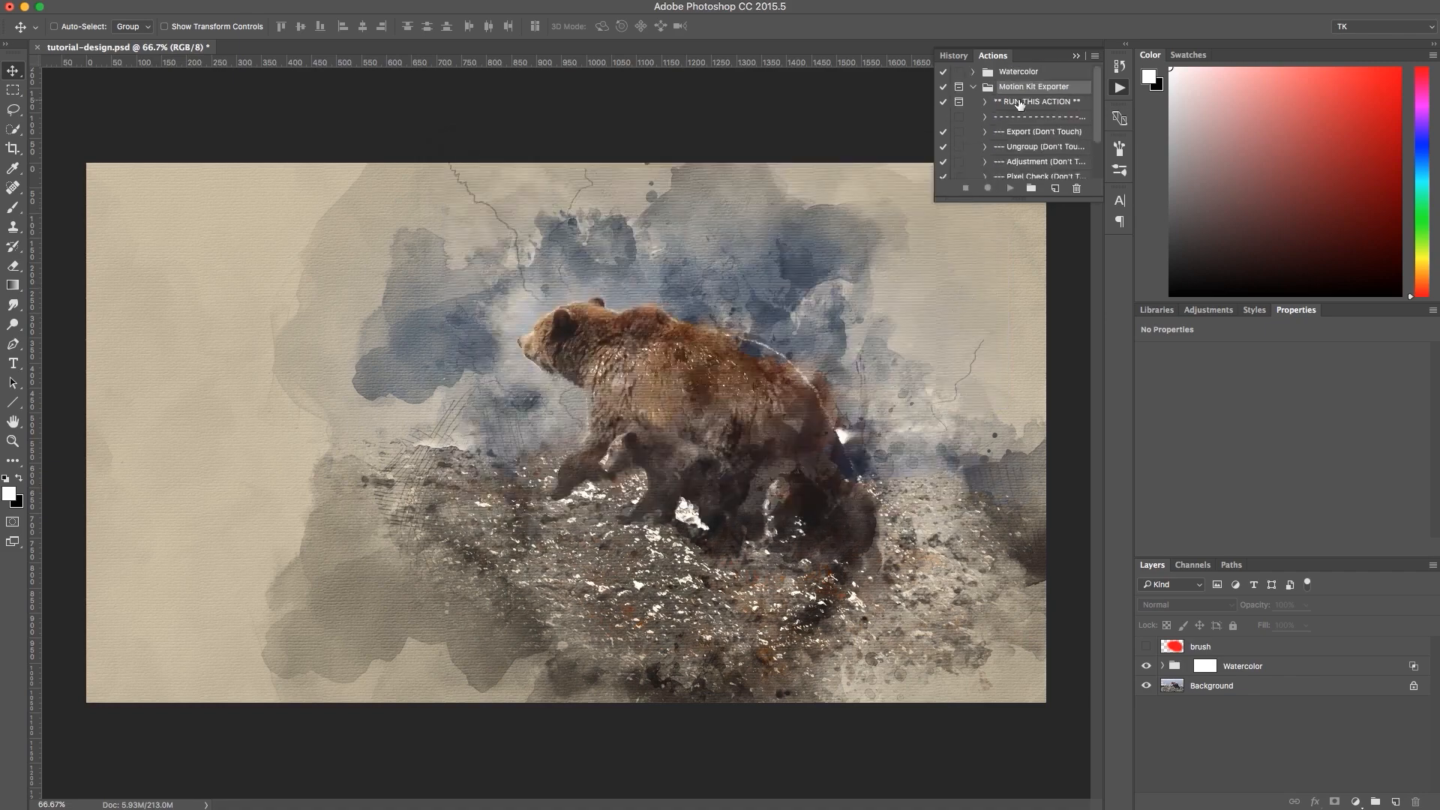
Run the ** RUN THIS ACTION ** action from the Motion Kit Exporter set and continue to the layer export settings.
{"action": "left_click", "coordinate": [1021, 103]}
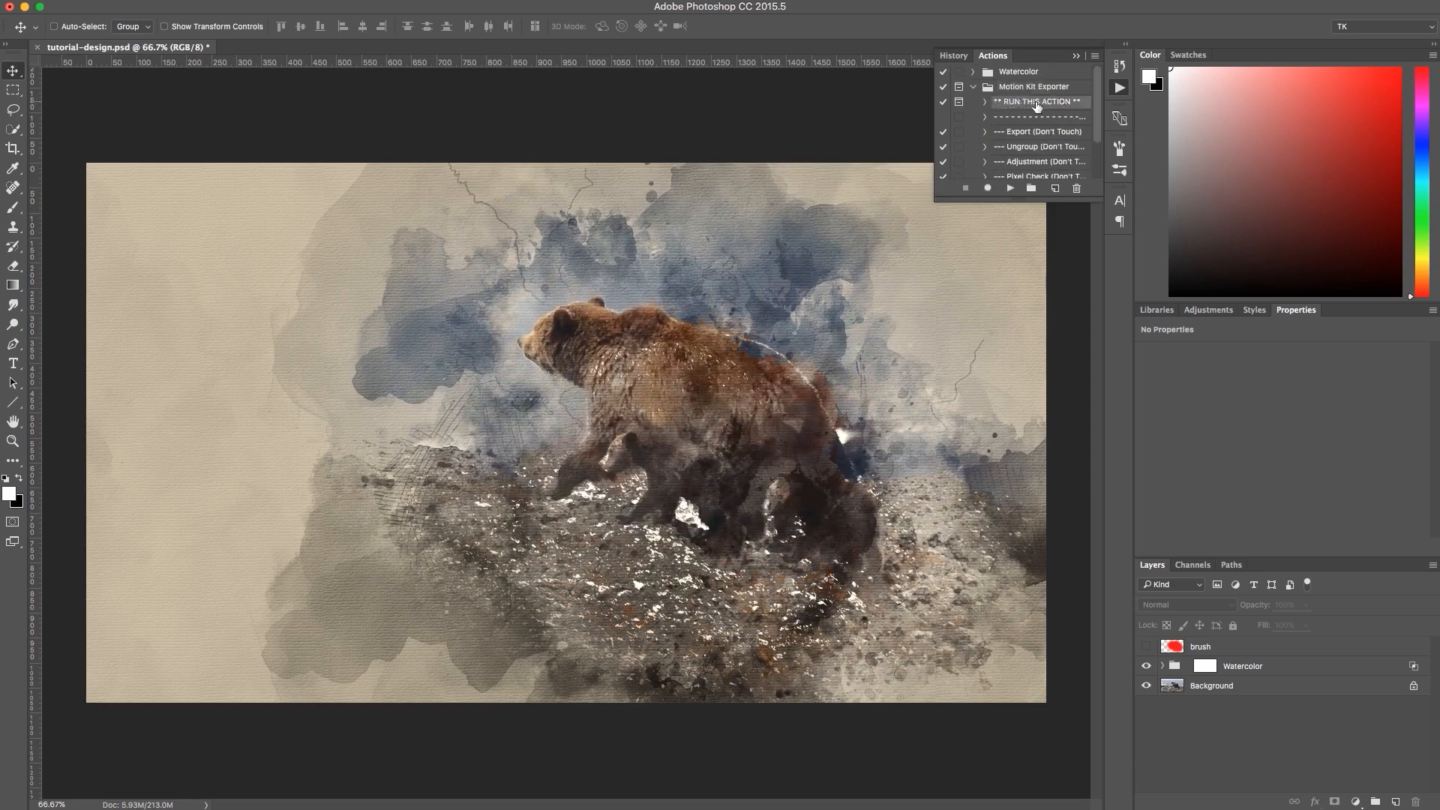
{"action": "left_click", "coordinate": [1010, 188]}
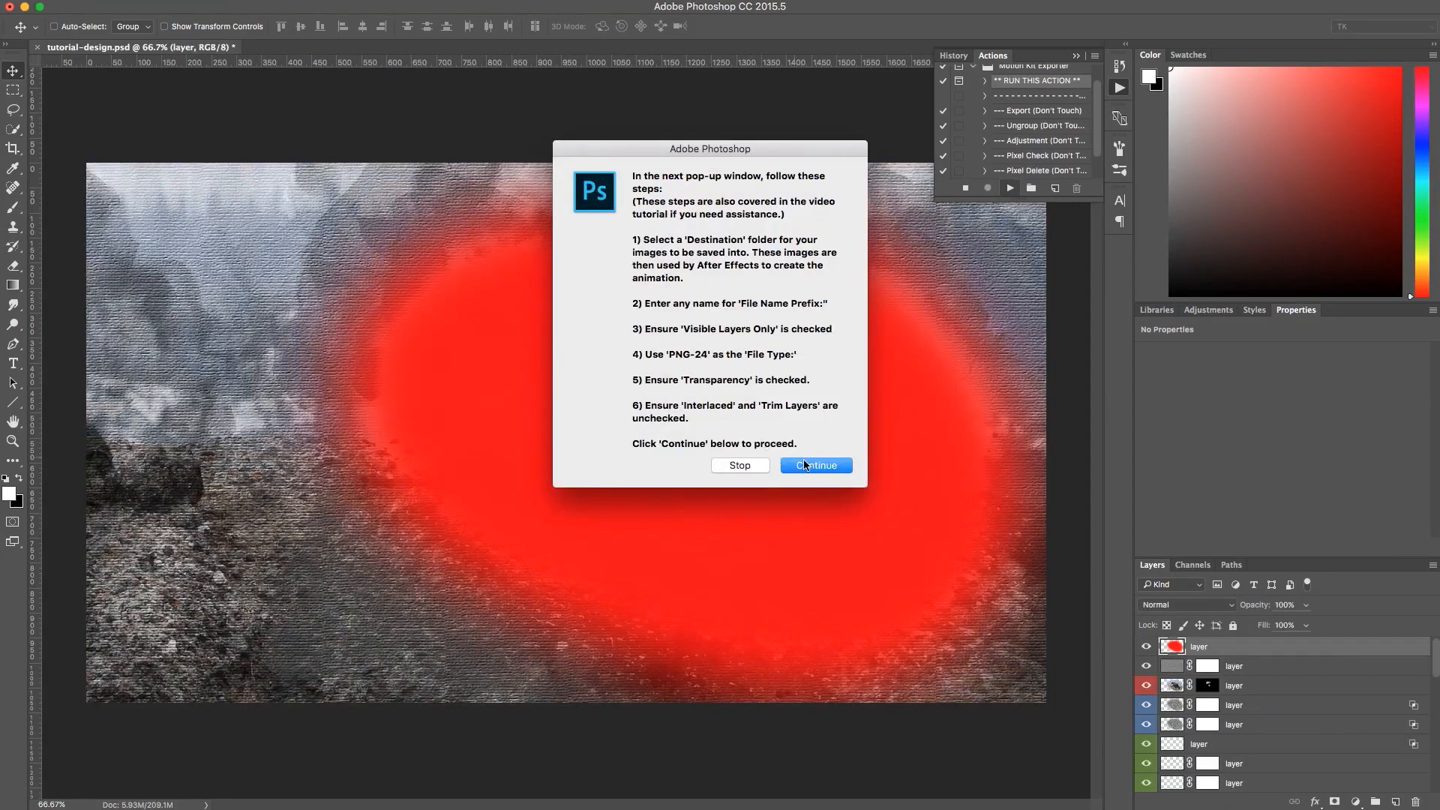
{"action": "left_click", "coordinate": [810, 465]}
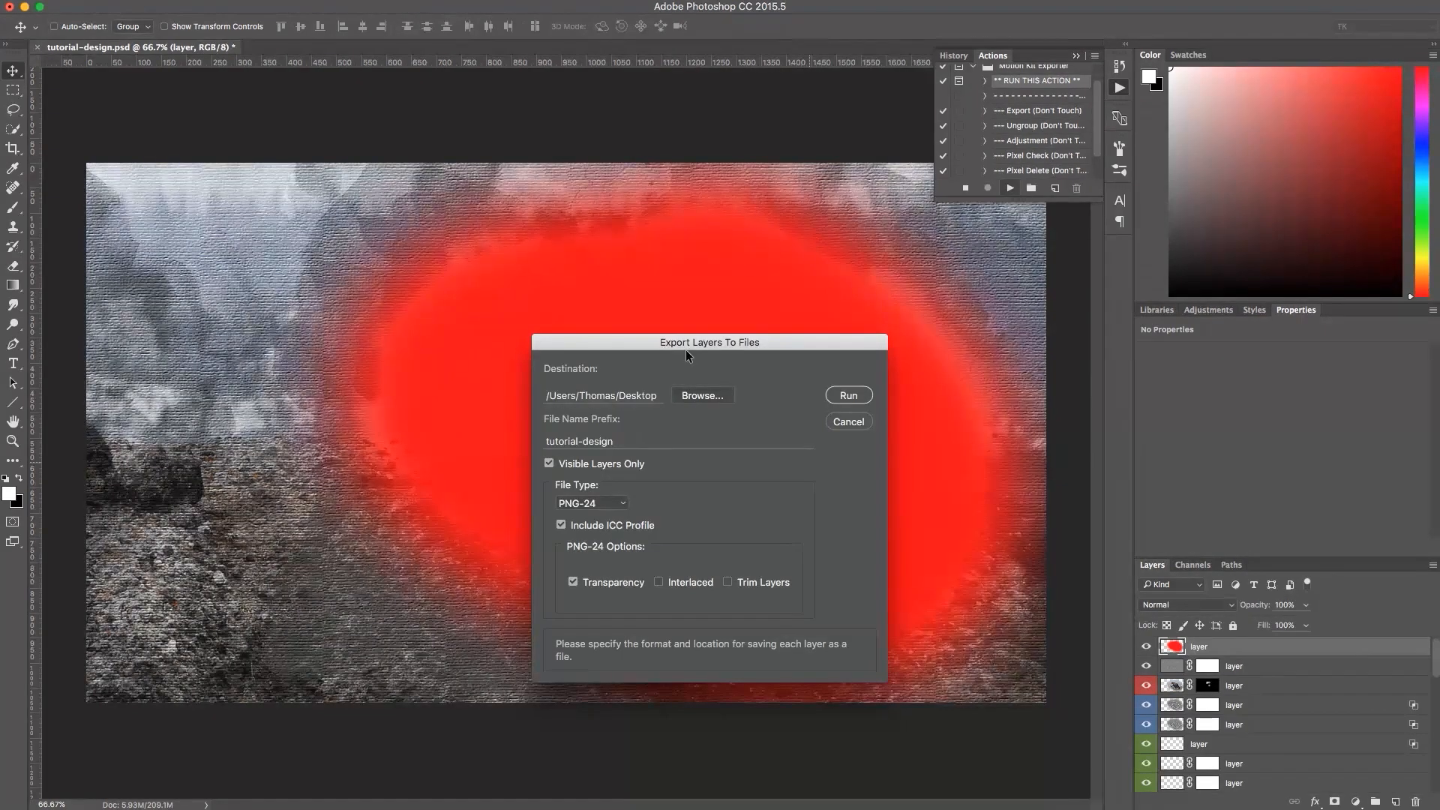
Create a Tutorial Layers folder on the Desktop and choose it as the destination for the exported layers.
{"action": "left_click", "coordinate": [691, 398]}
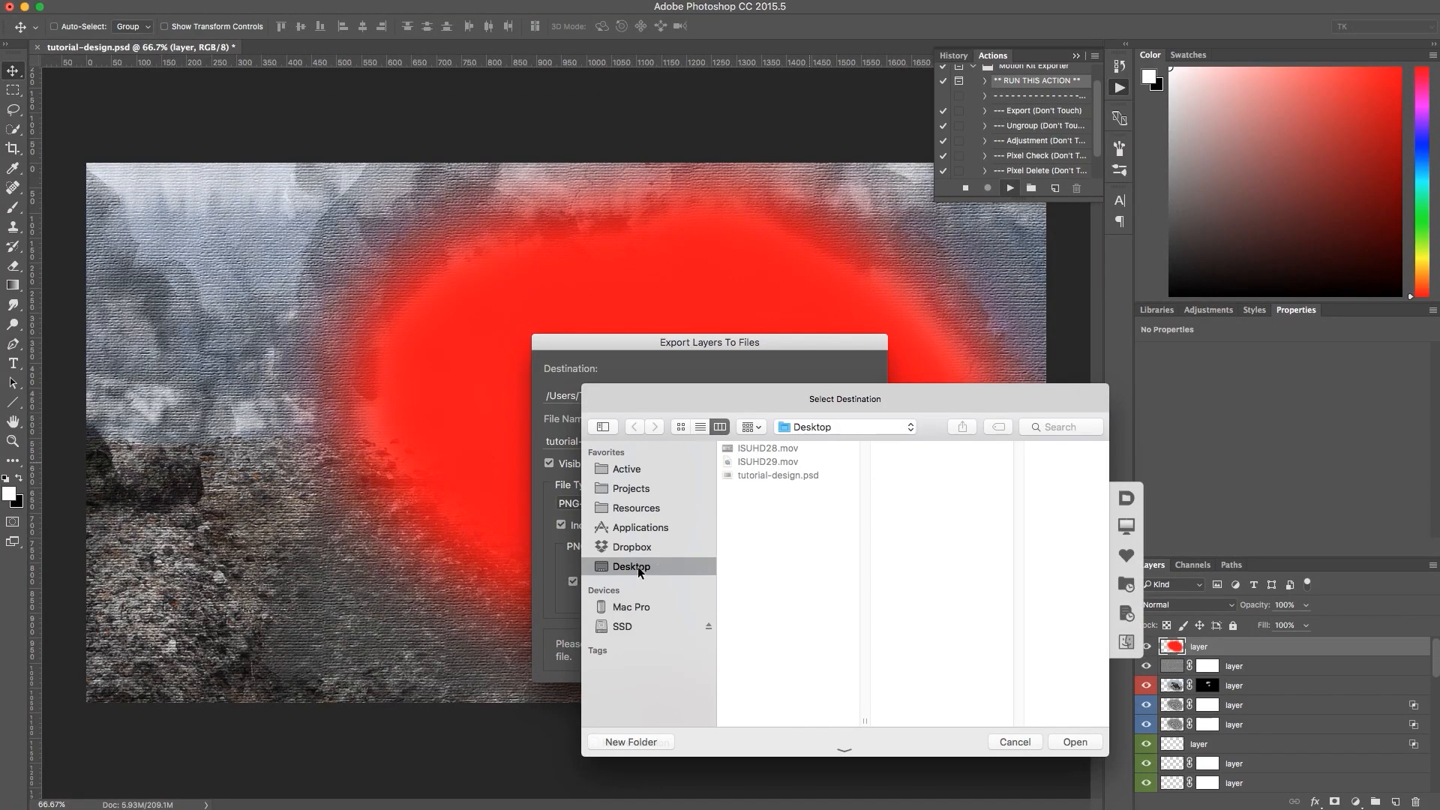
{"action": "left_click", "coordinate": [627, 741]}
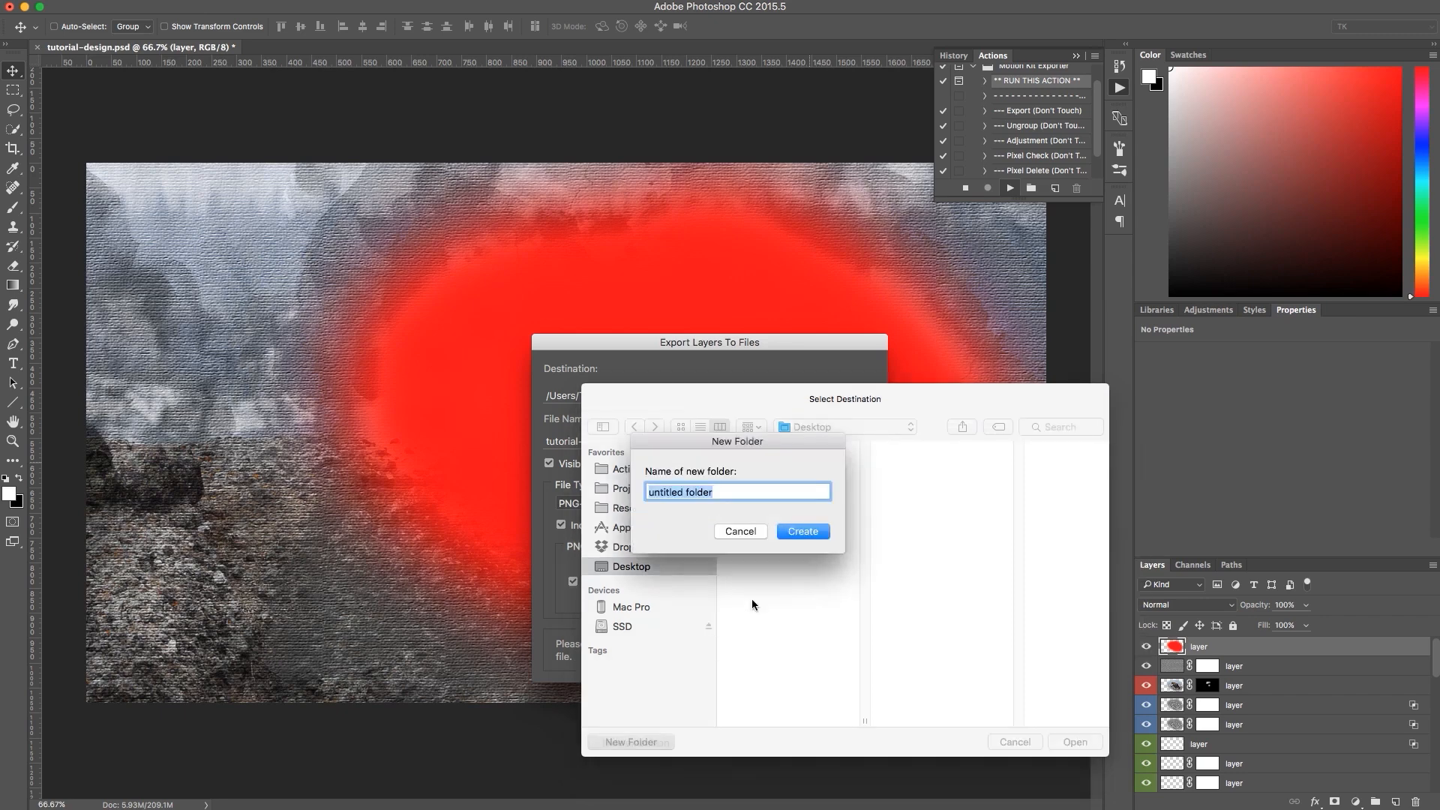
{"action": "type", "text": "Tutorial Layers"}
{"action": "key", "text": "Return"}
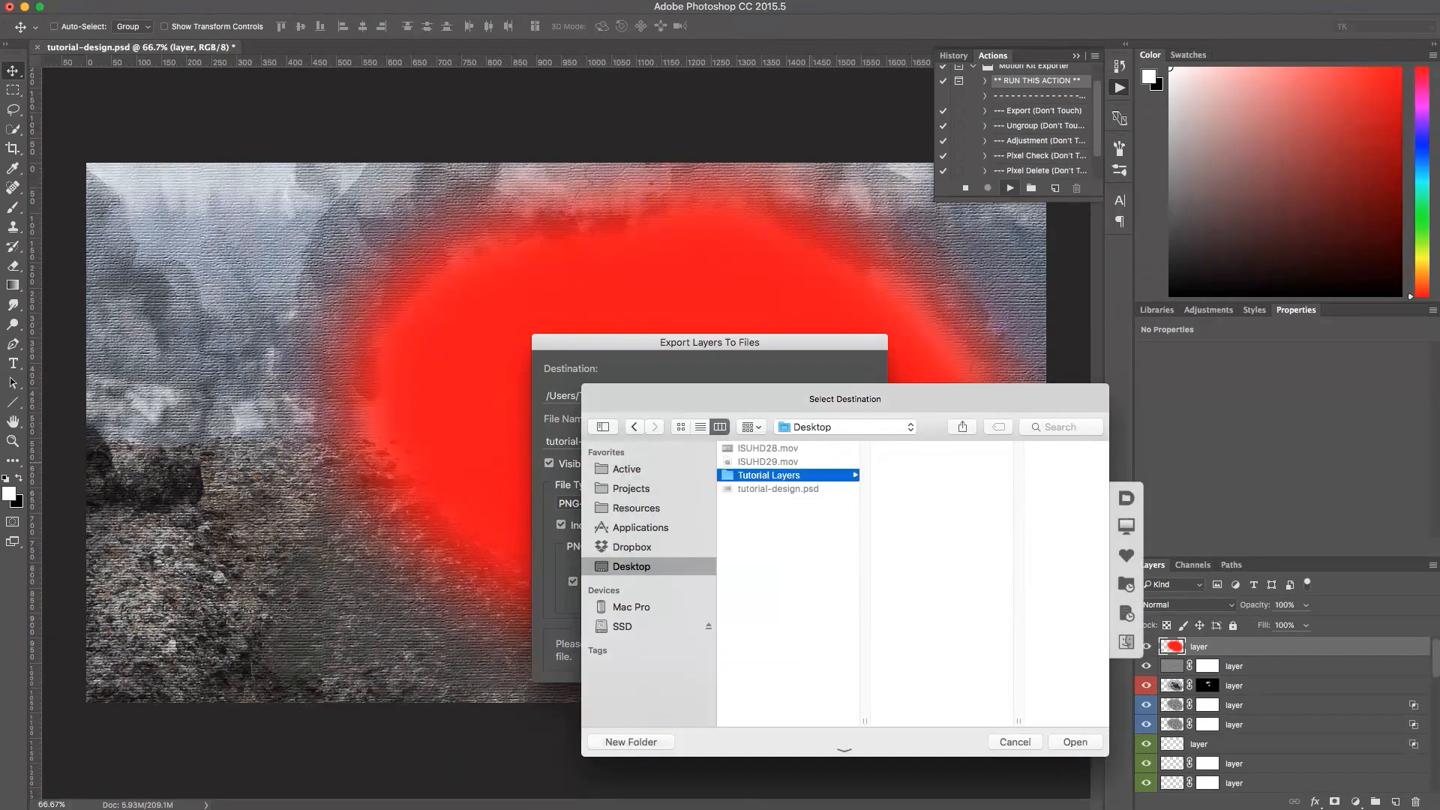
{"action": "left_click", "coordinate": [1075, 742]}
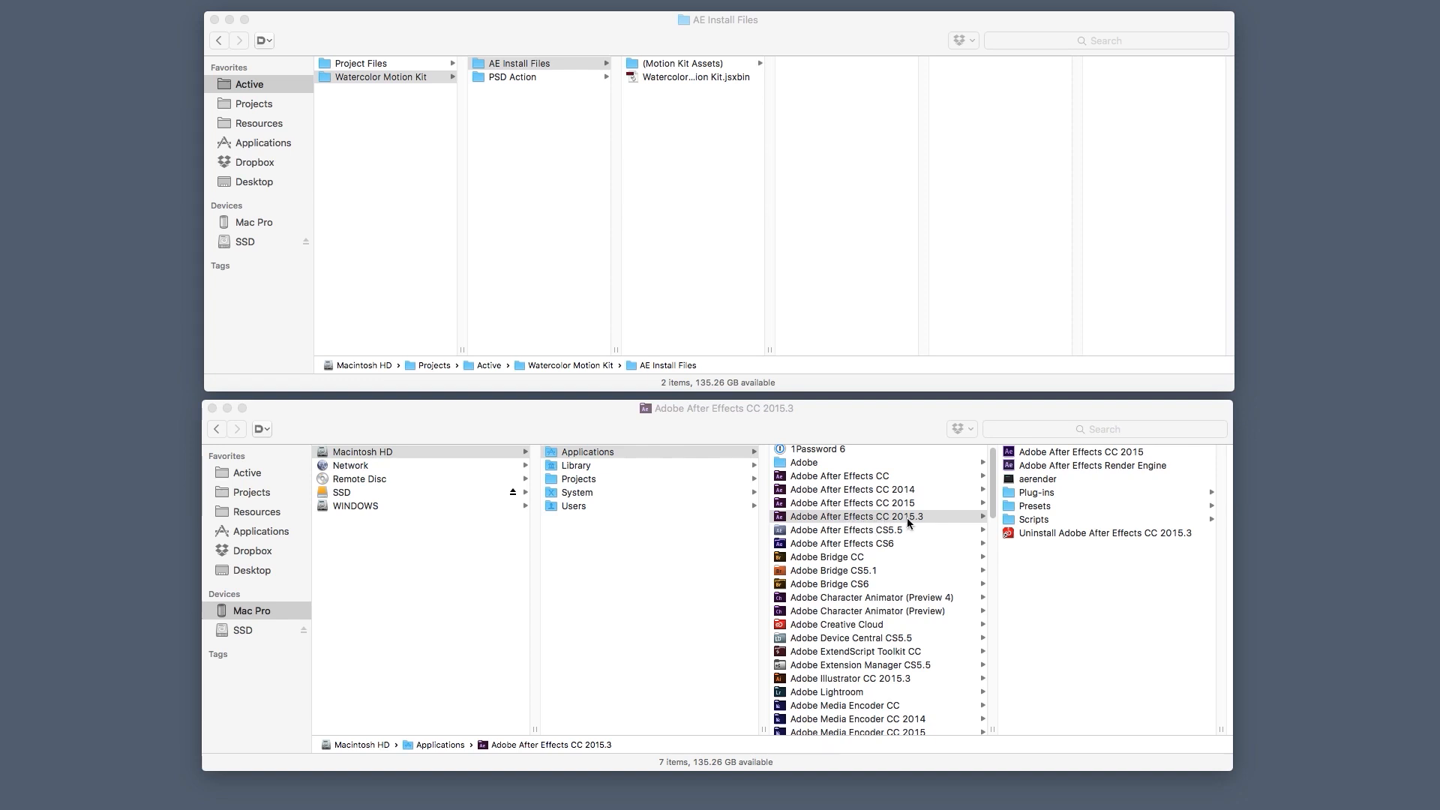
In Finder, open the ScriptUI Panels folder inside the Scripts folder of Adobe After Effects CC 2015.3.
{"action": "left_click", "coordinate": [1033, 520]}
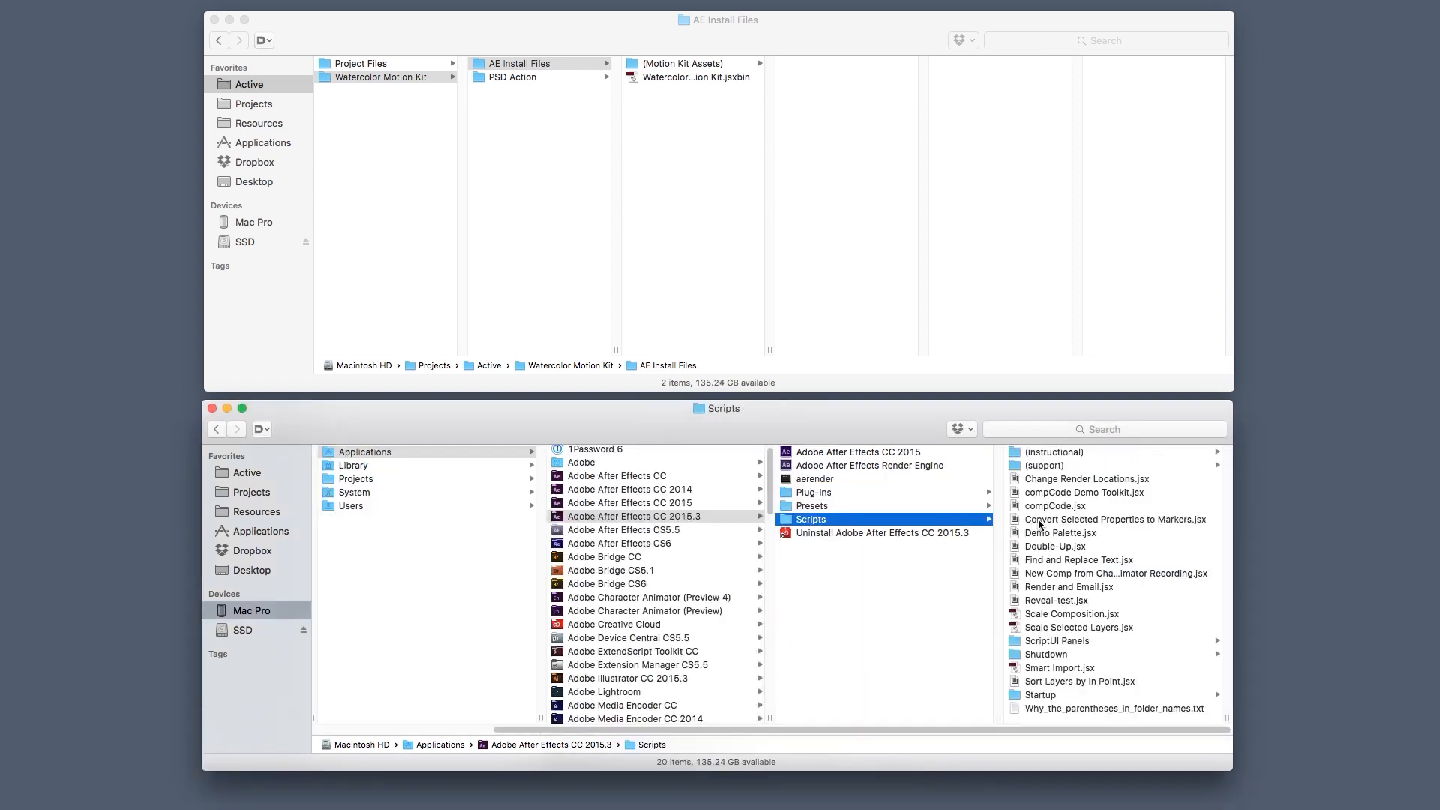
{"action": "left_click", "coordinate": [1047, 642]}
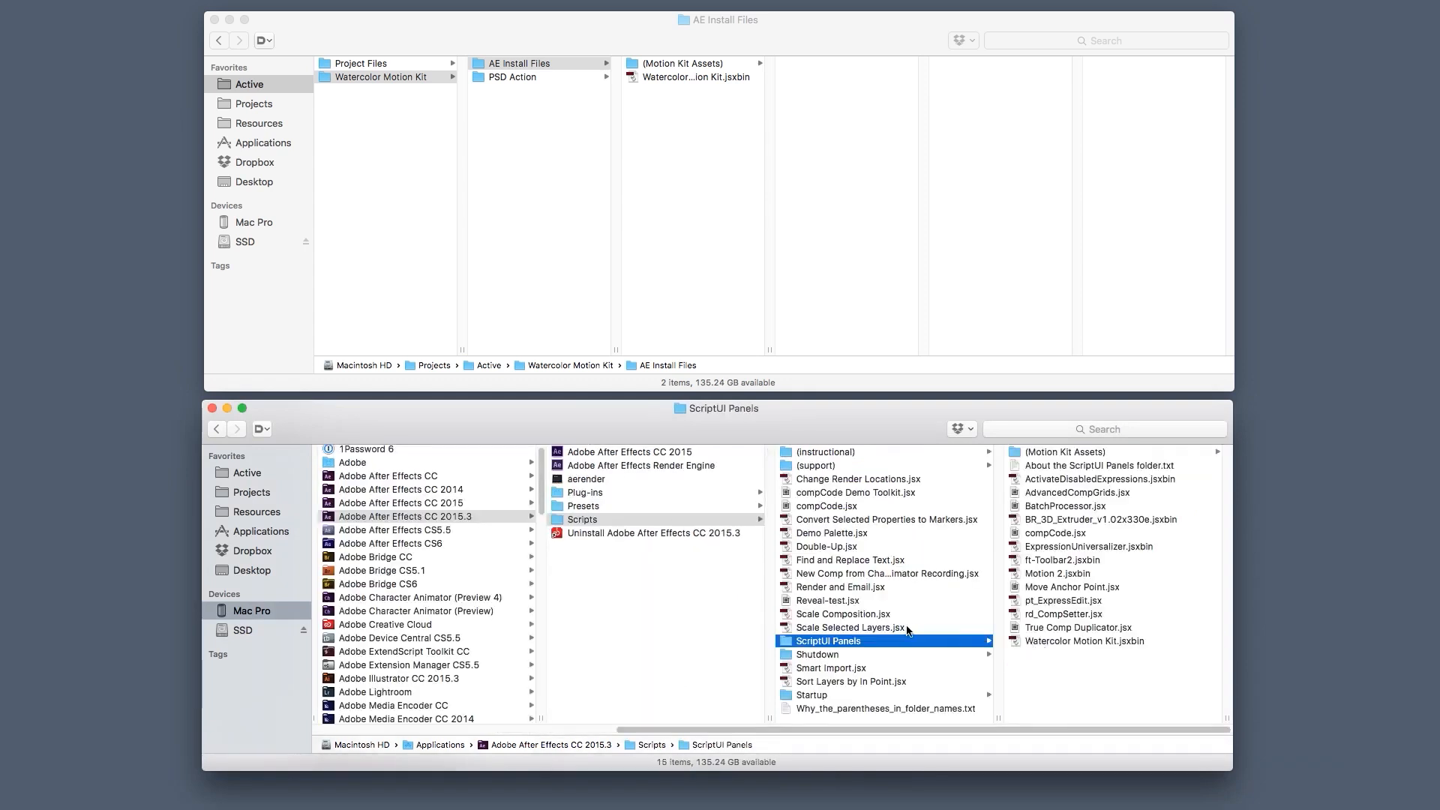
{"action": "left_click", "coordinate": [781, 241]}
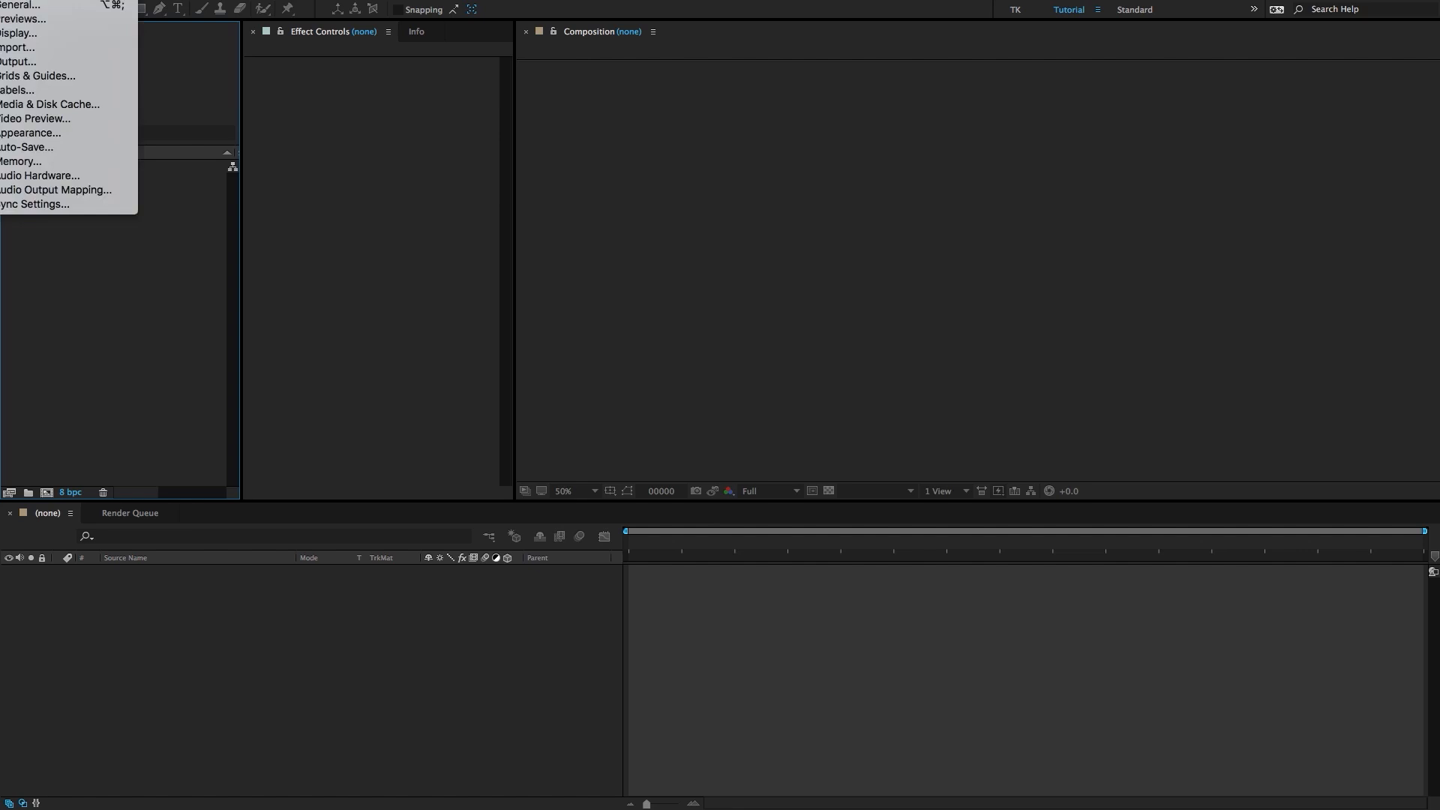
Switch to After Effects and check in the General preferences that Allow Scripts to Write Files and Access Network is enabled.
{"action": "left_click", "coordinate": [18, 6]}
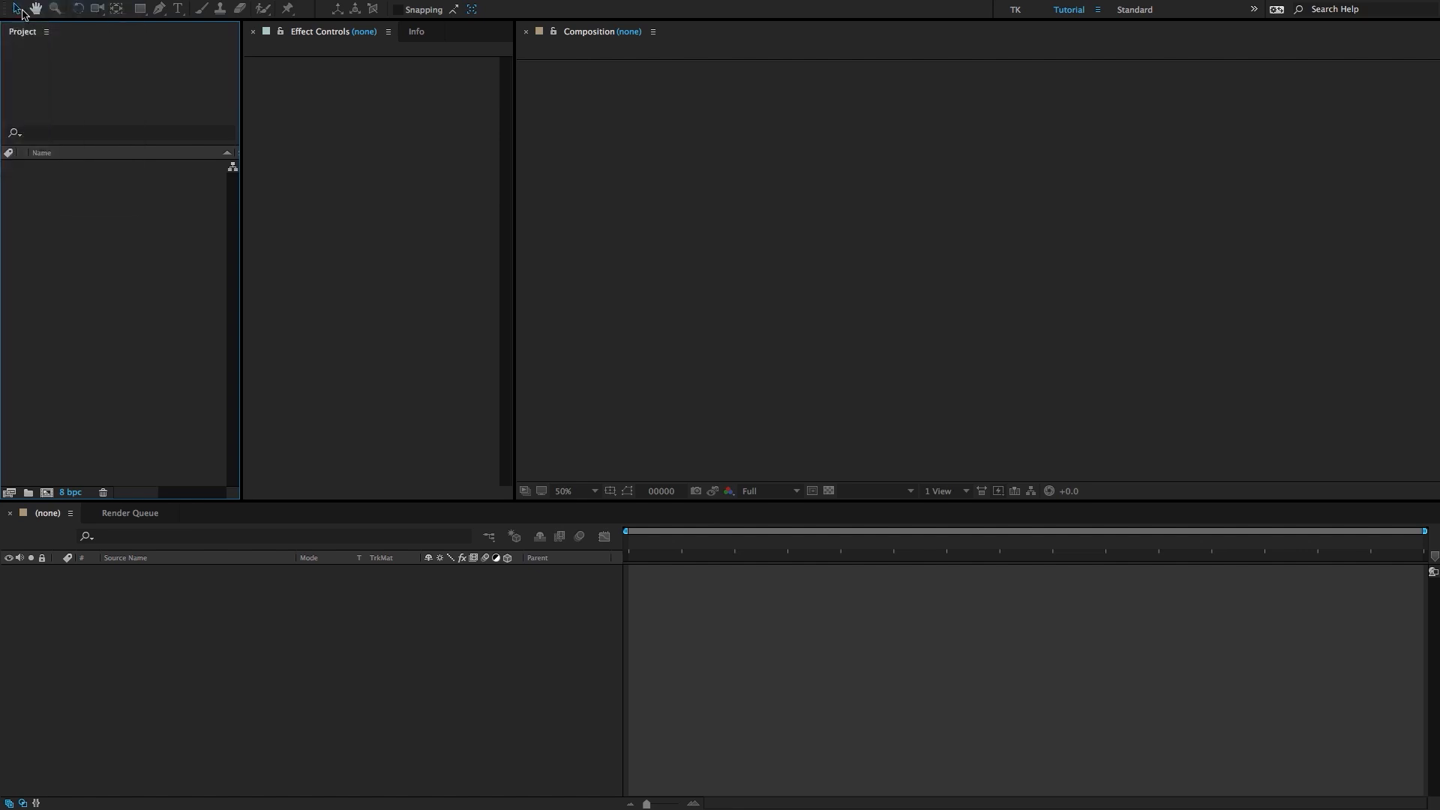
{"action": "left_click_drag", "start_coordinate": [718, 212], "coordinate": [762, 181]}
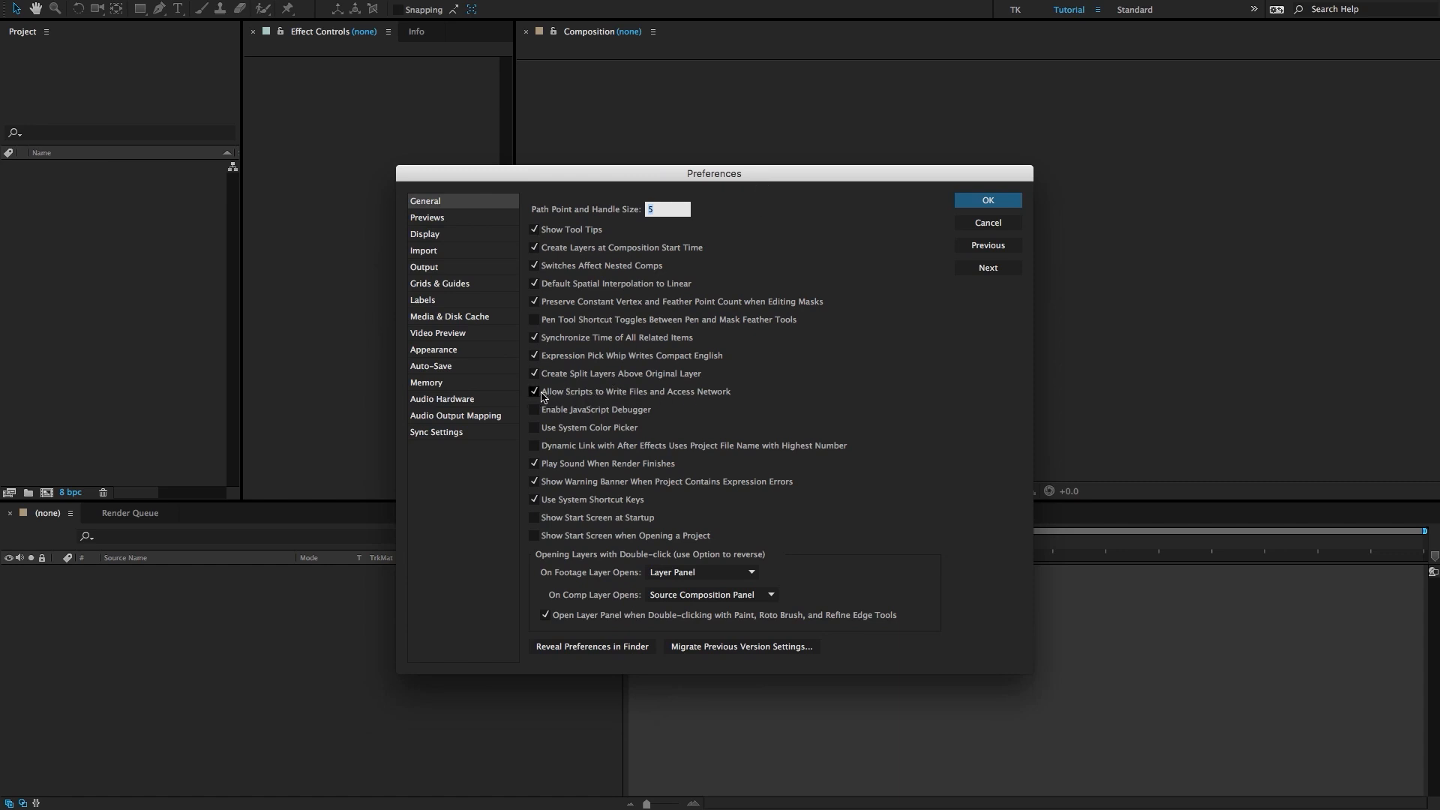
{"action": "left_click", "coordinate": [970, 206]}
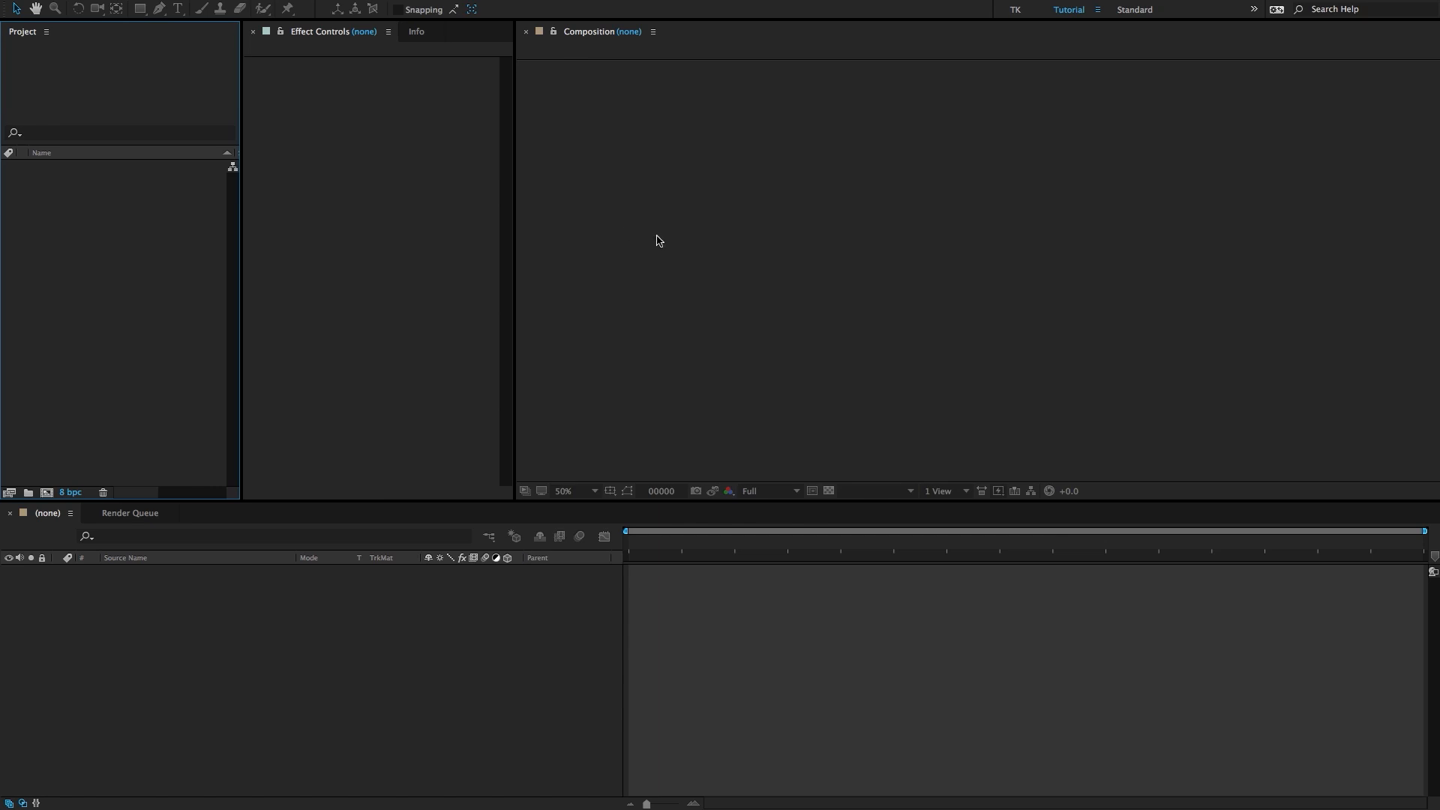
Open the Watercolor Motion Kit.jsxbin script panel.
{"action": "left_click", "coordinate": [221, 2]}
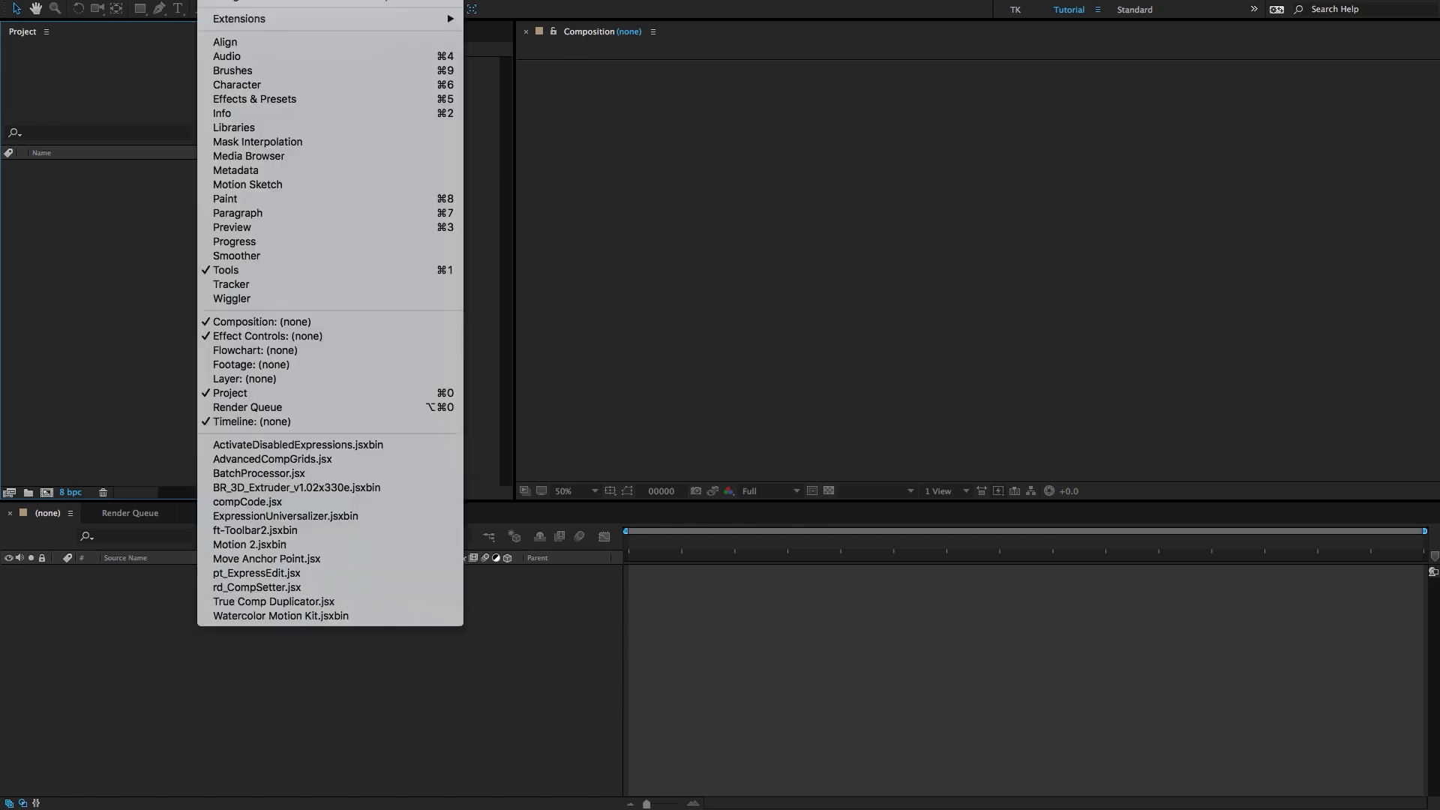
{"action": "left_click", "coordinate": [285, 619]}
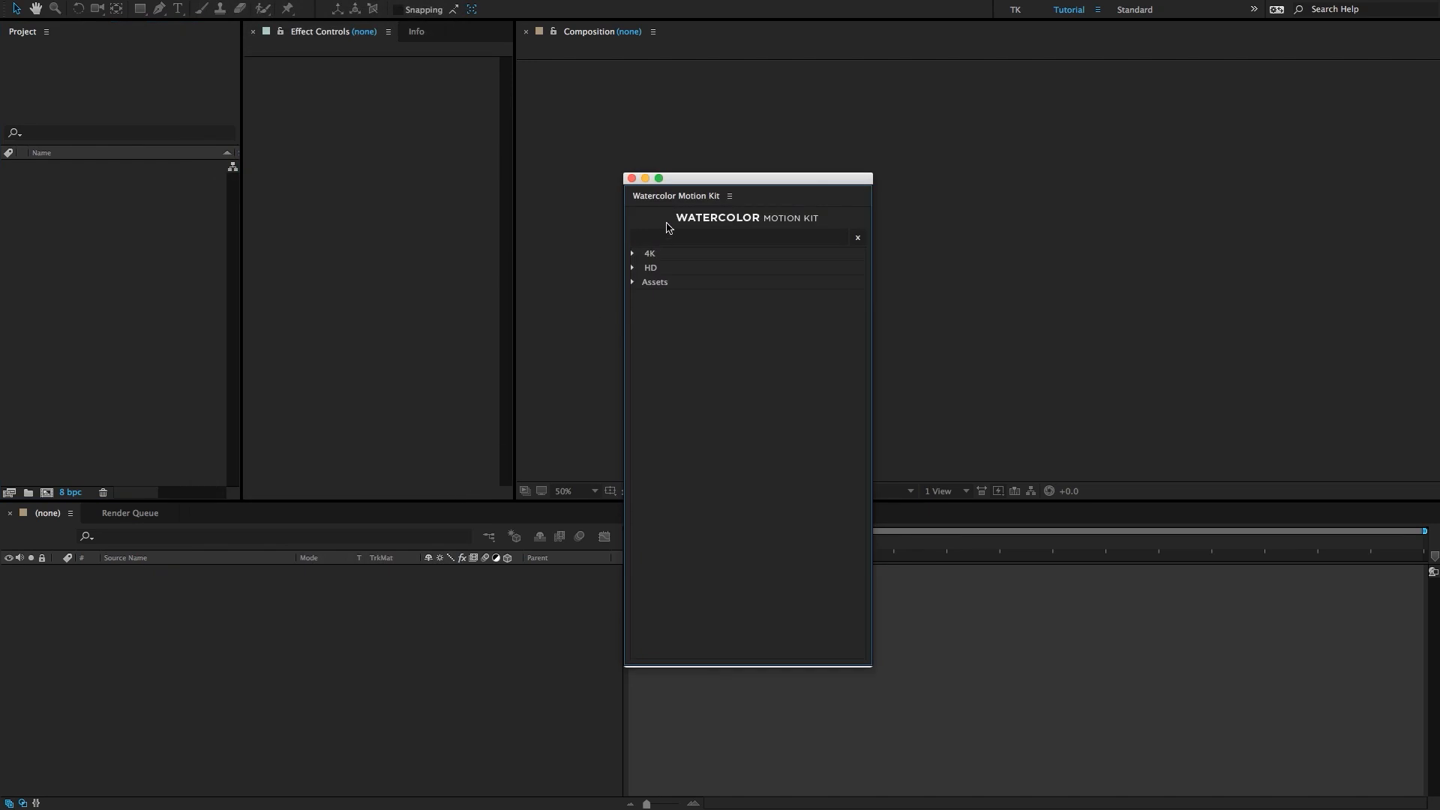
Dock the floating Watercolor Motion Kit panel in the Effect Controls group, placed before Info.
{"action": "left_click_drag", "start_coordinate": [675, 195], "coordinate": [291, 27]}
{"action": "left_click", "coordinate": [405, 31]}
{"action": "left_click", "coordinate": [435, 30]}
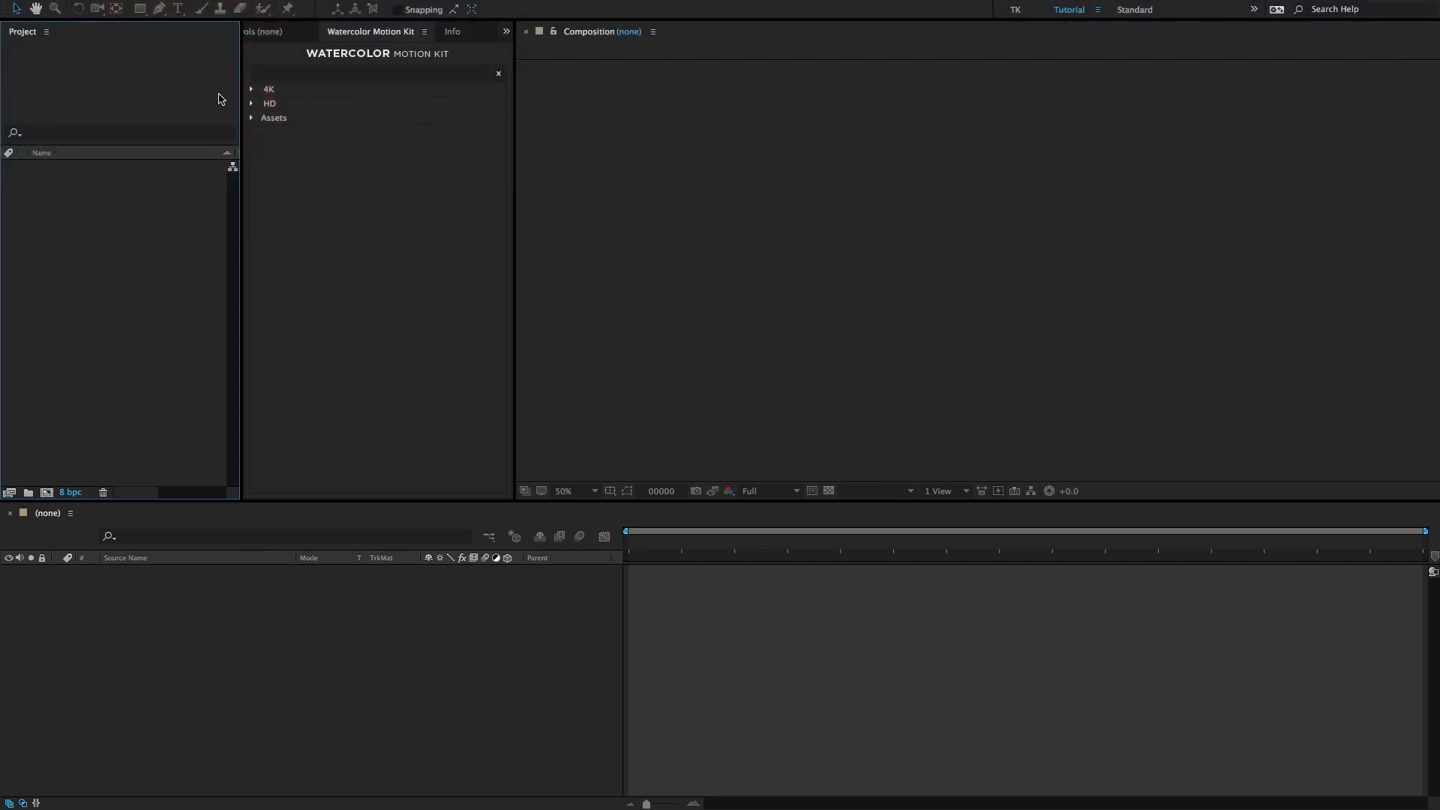
Examine the templates and elements offered in the kit's 4K, HD and Assets categories.
{"action": "left_click", "coordinate": [252, 89]}
{"action": "left_click", "coordinate": [252, 160]}
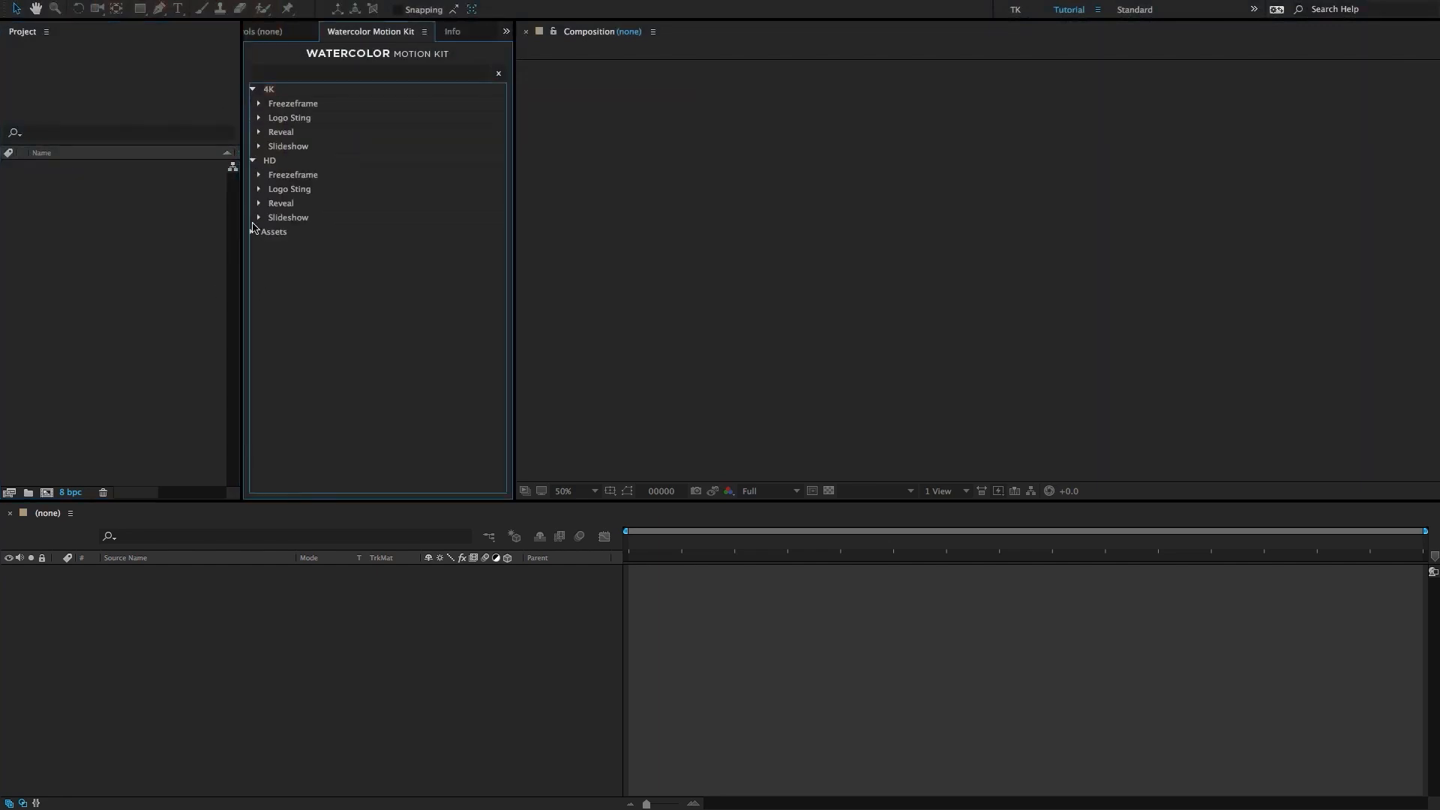
{"action": "left_click", "coordinate": [252, 232]}
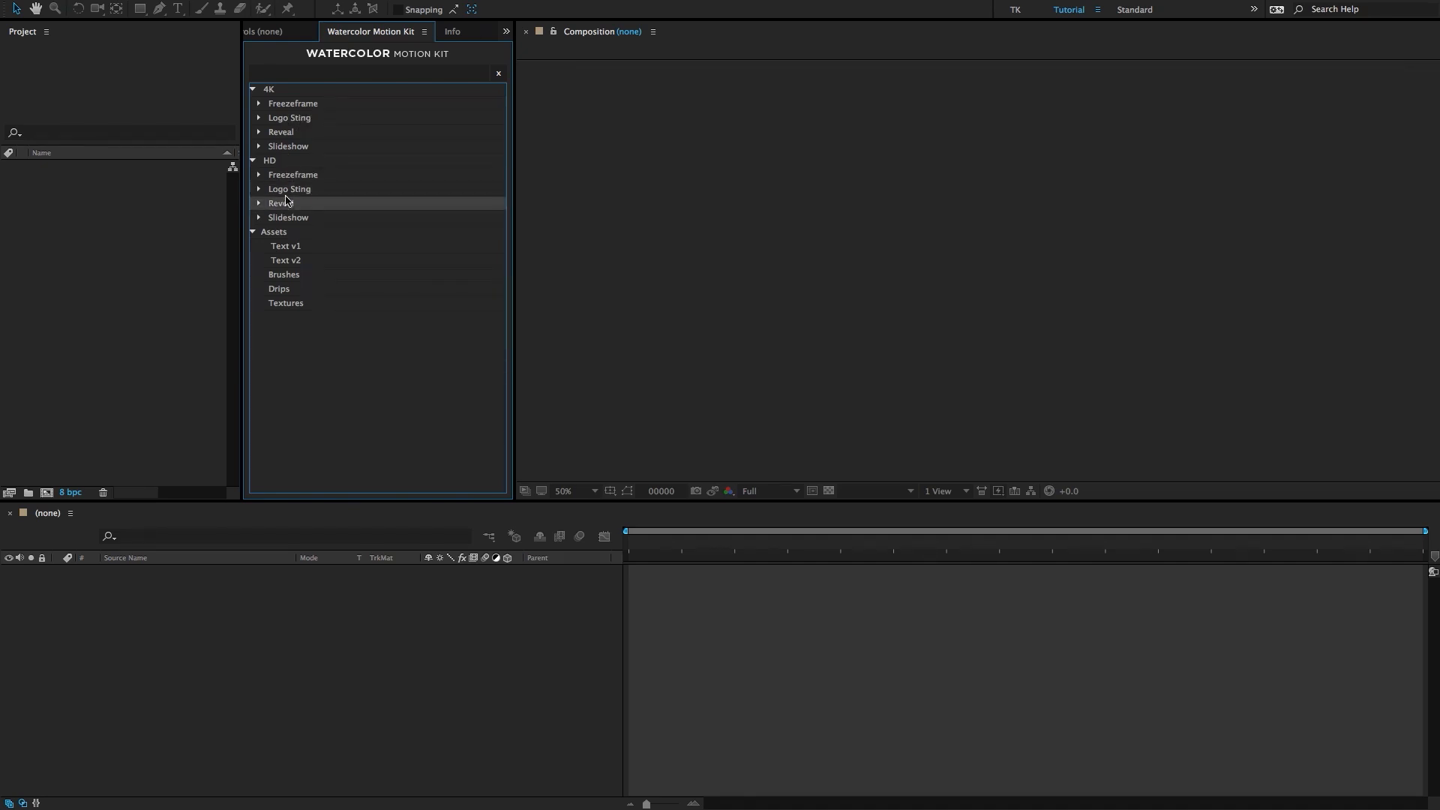
{"action": "left_click", "coordinate": [286, 133]}
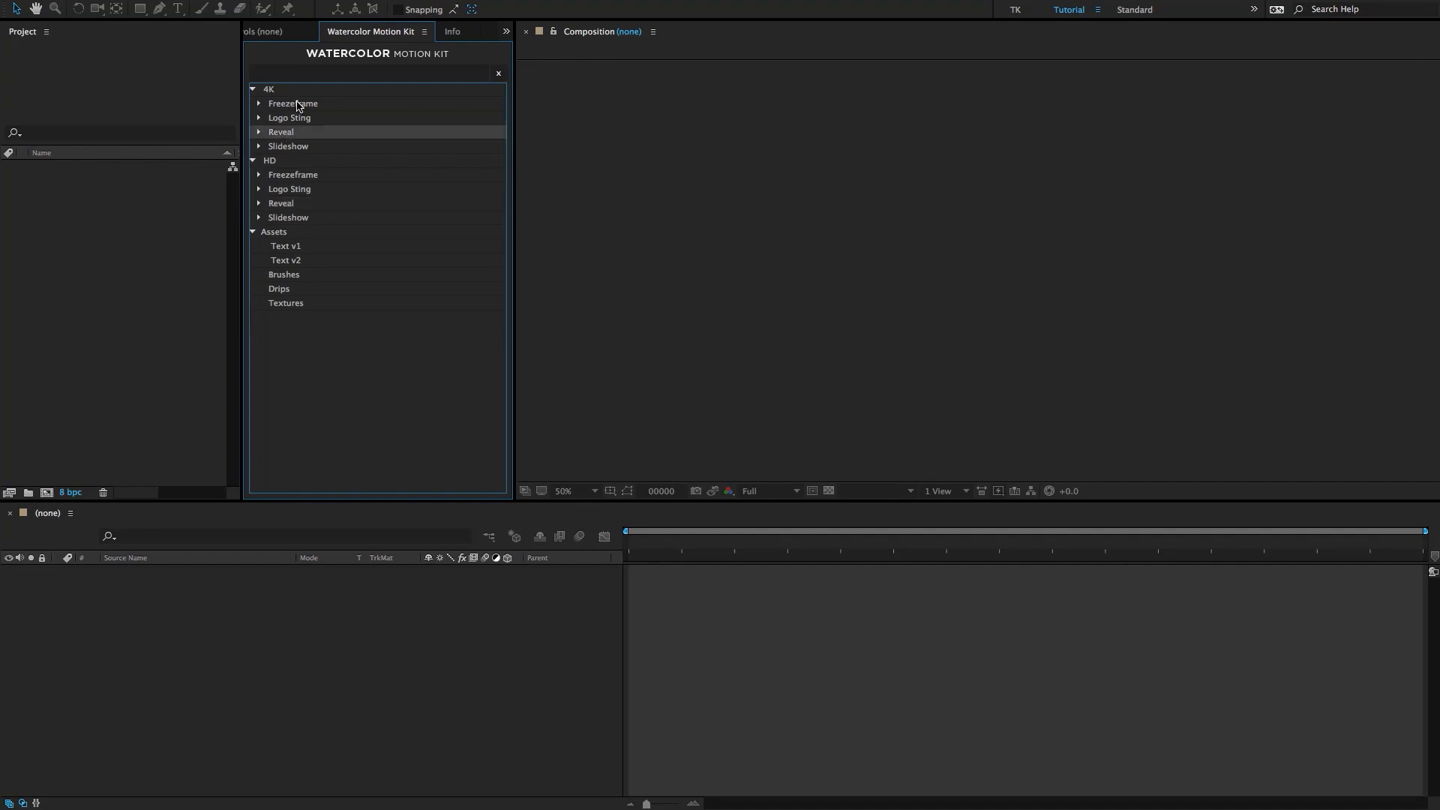
{"action": "left_click", "coordinate": [253, 89]}
{"action": "left_click", "coordinate": [252, 104]}
{"action": "left_click", "coordinate": [276, 122]}
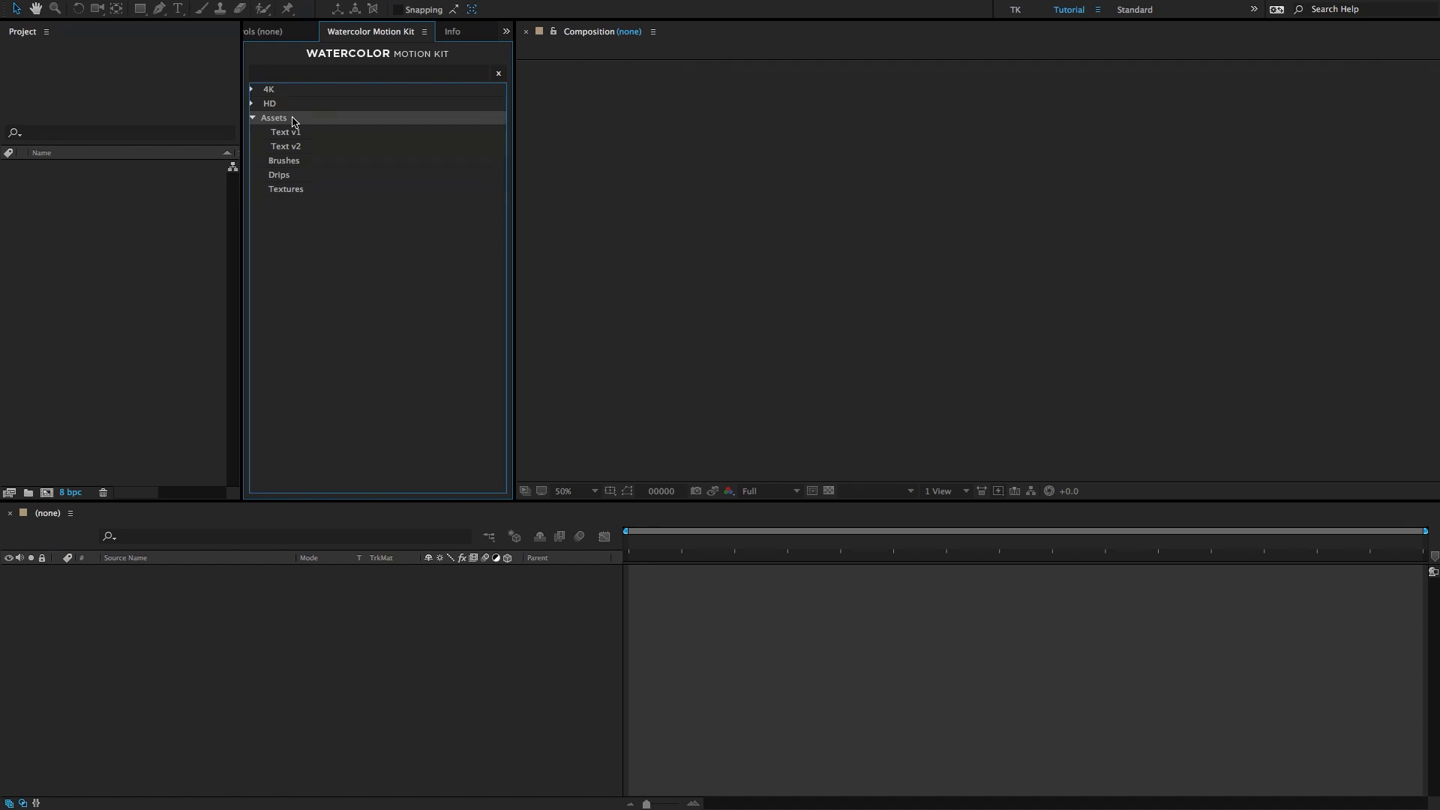
{"action": "left_click", "coordinate": [296, 135]}
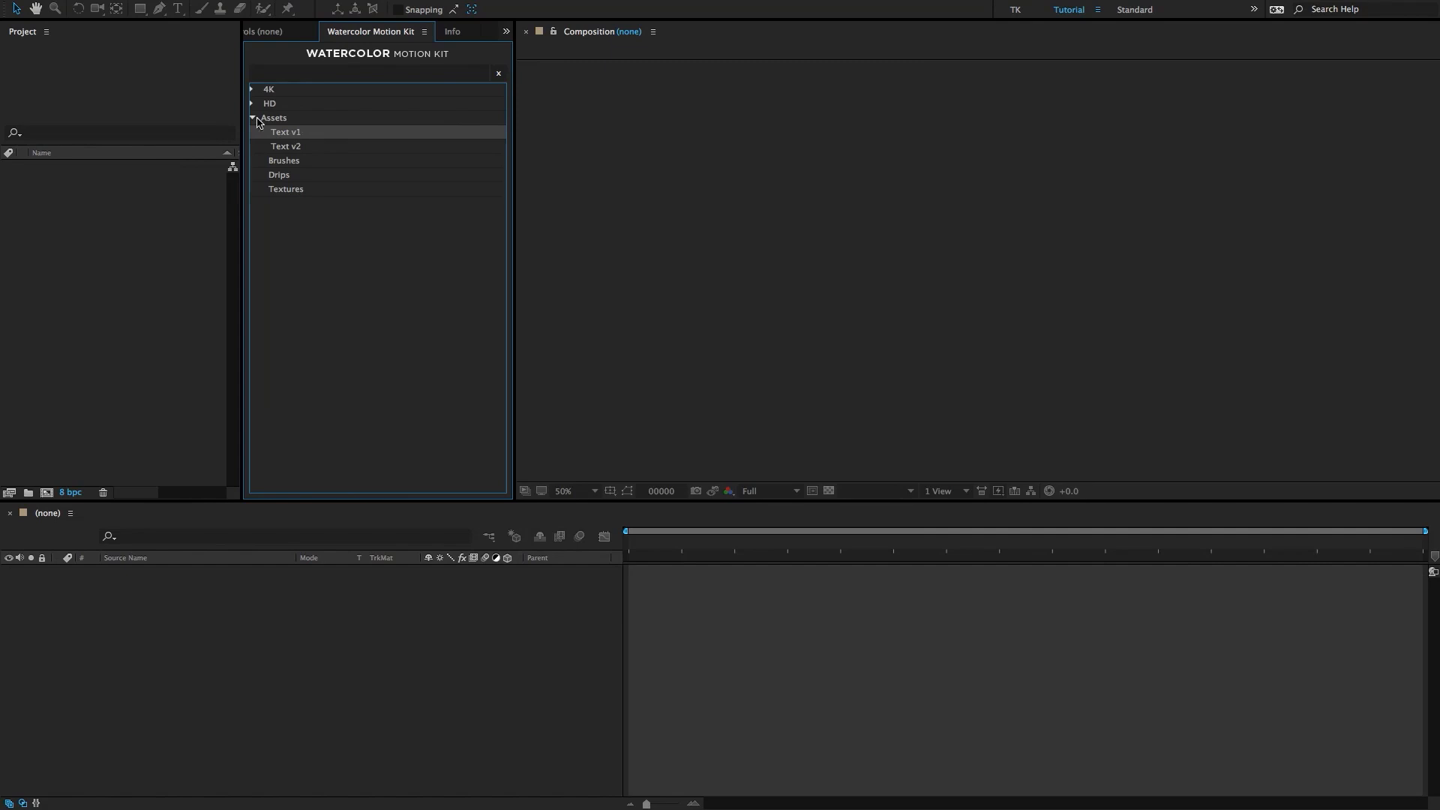
{"action": "left_click", "coordinate": [253, 117]}
{"action": "left_click", "coordinate": [270, 105]}
Load the Reveal template from the HD category of the Watercolor Motion Kit.
{"action": "left_click", "coordinate": [252, 103]}
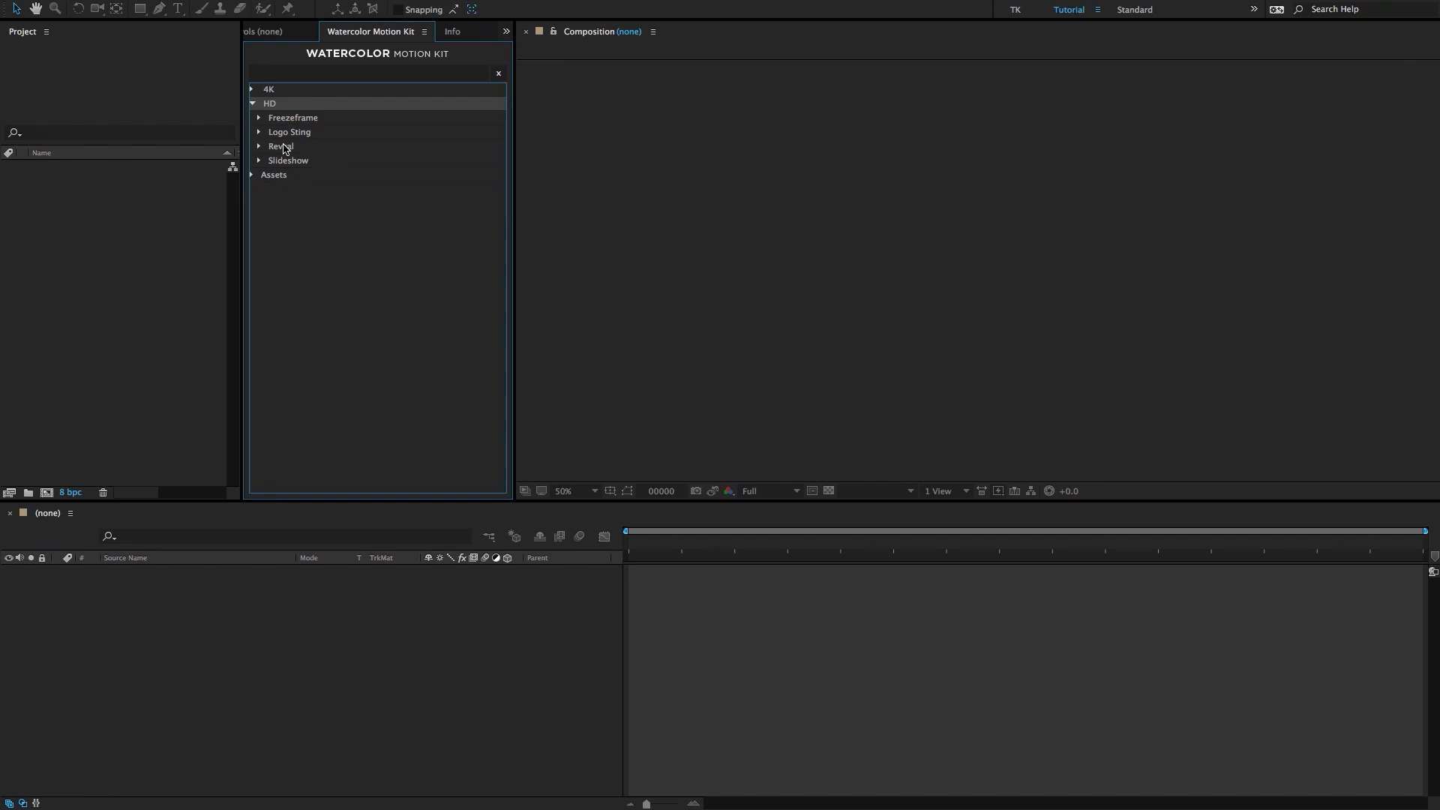
{"action": "left_click", "coordinate": [283, 148]}
{"action": "left_click", "coordinate": [259, 147]}
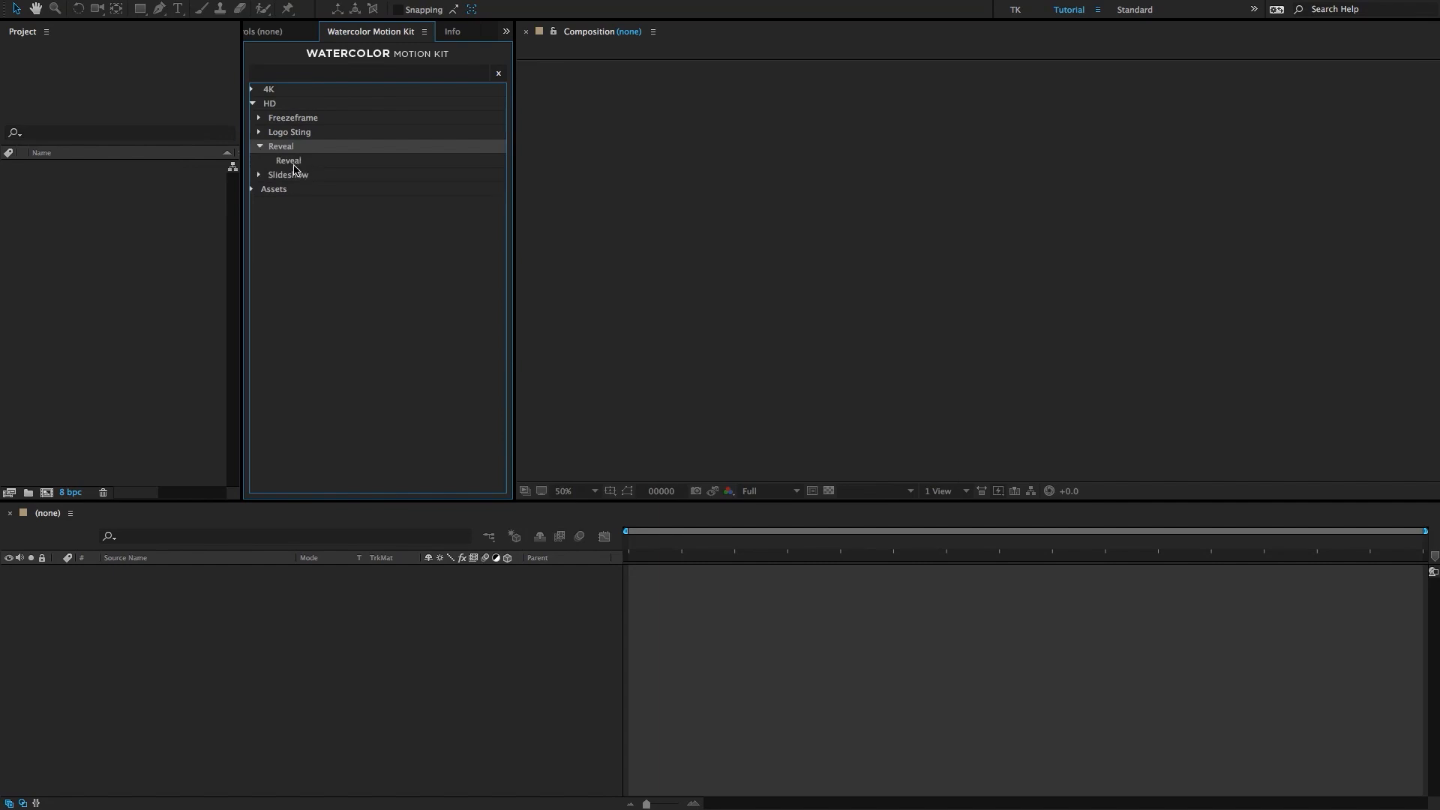
{"action": "double_click", "coordinate": [294, 163]}
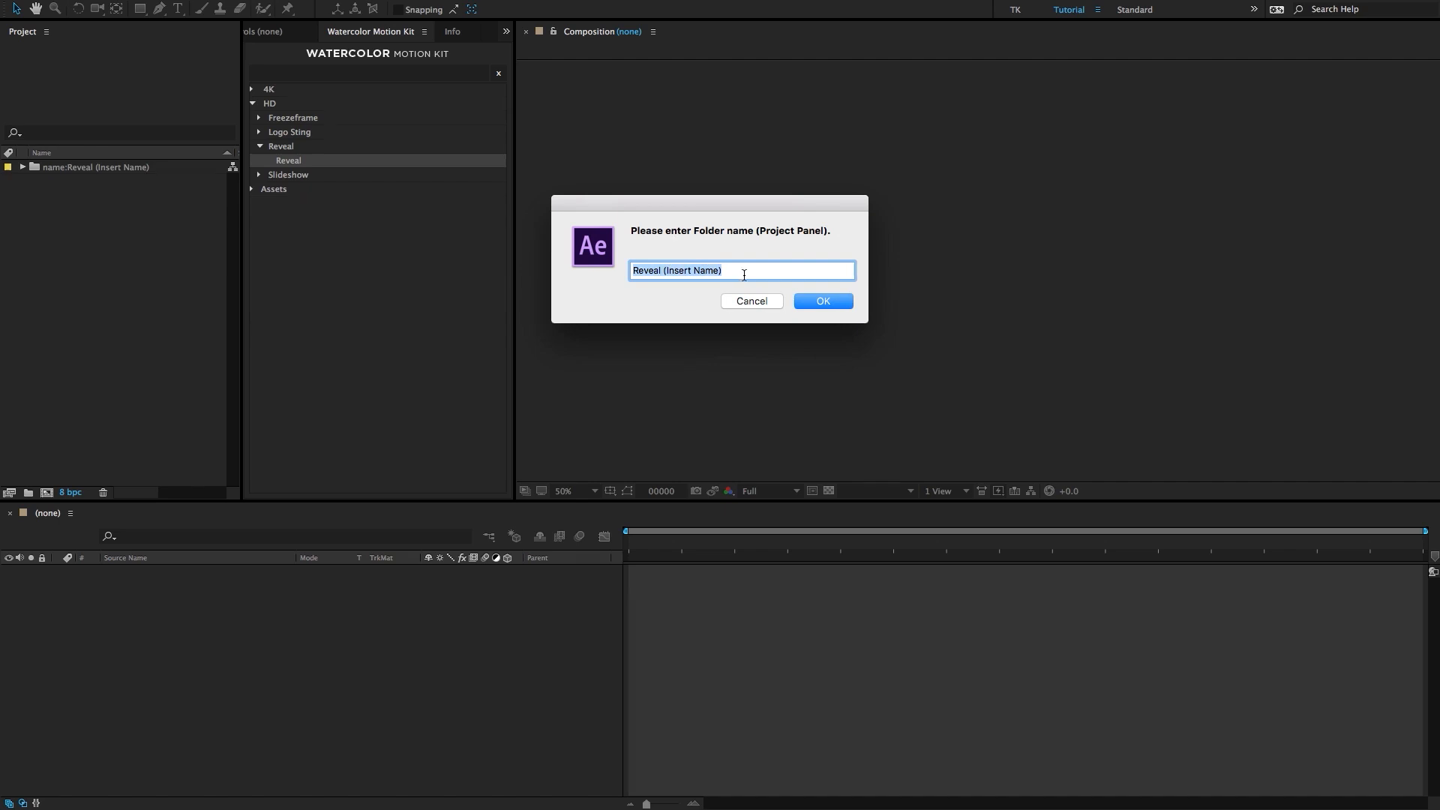
Name both the template's project folder and its composition Bear.
{"action": "type", "text": "T"}
{"action": "key", "text": "BackSpace"}
{"action": "type", "text": "Bear"}
{"action": "key", "text": "Return"}
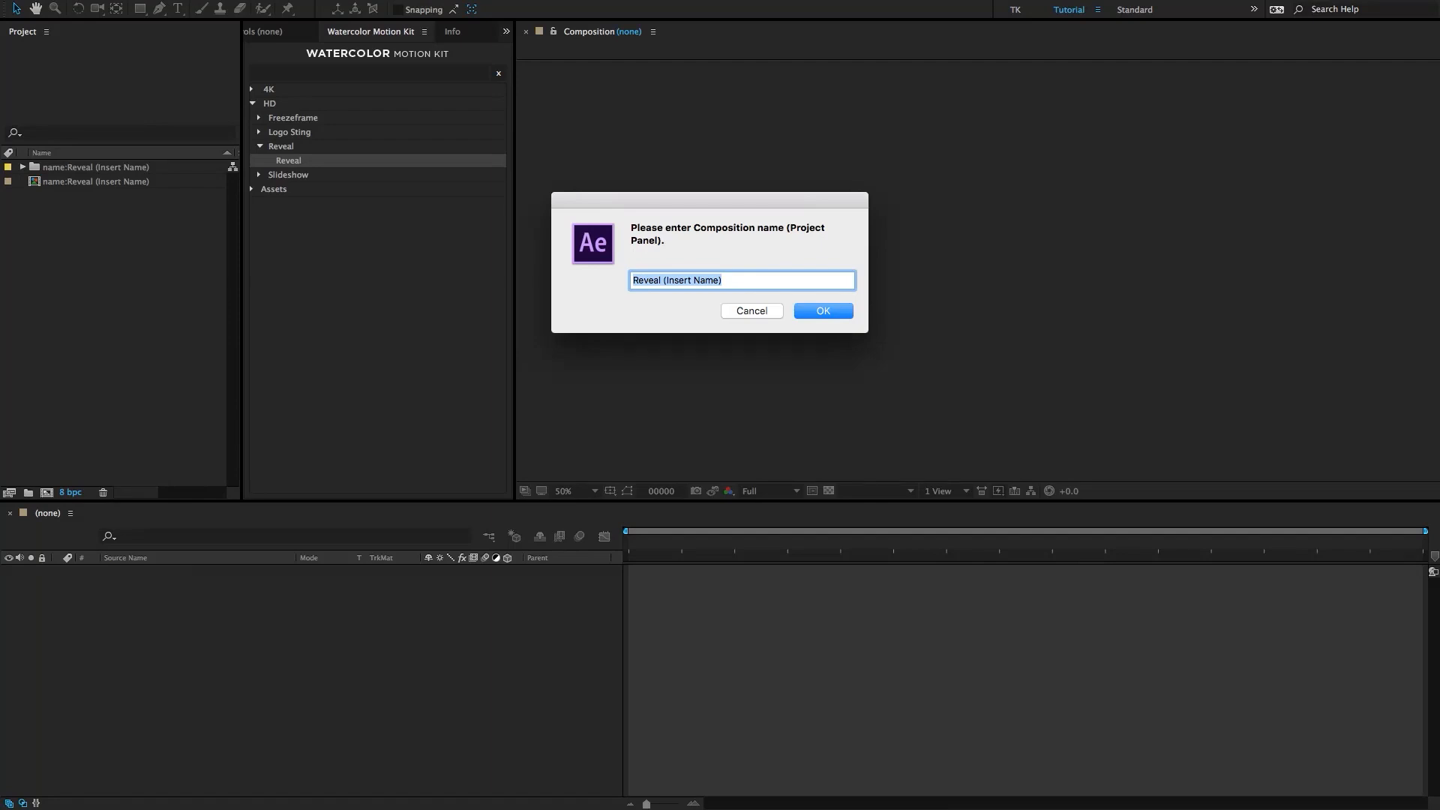
{"action": "type", "text": "Ber"}
{"action": "key", "text": "BackSpace"}
{"action": "key", "text": "BackSpace"}
{"action": "type", "text": "ear"}
{"action": "key", "text": "Return"}
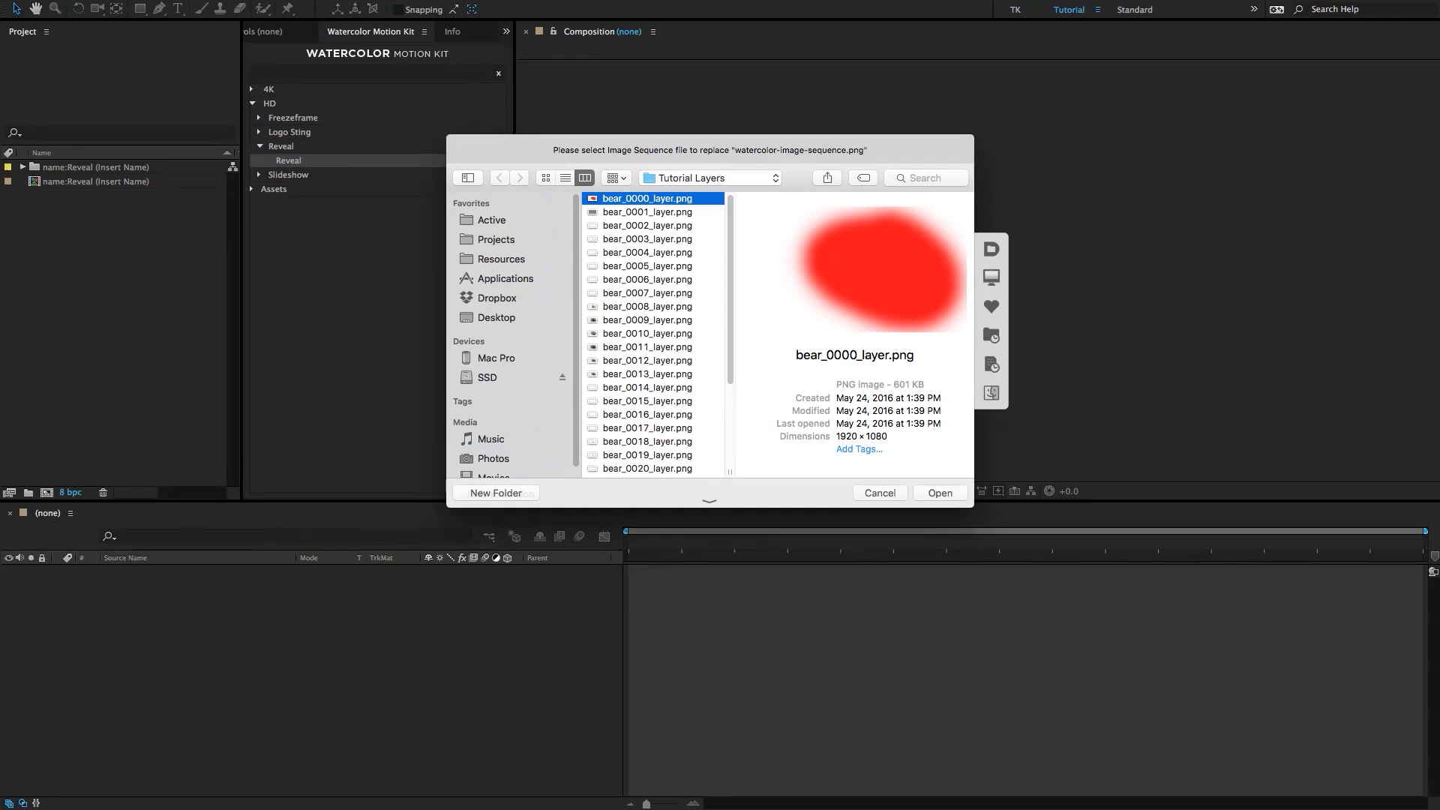
Replace the template's watercolor image sequence with bear_0000_layer.png from the Tutorial Layers folder on the Desktop.
{"action": "key", "text": "super+d"}
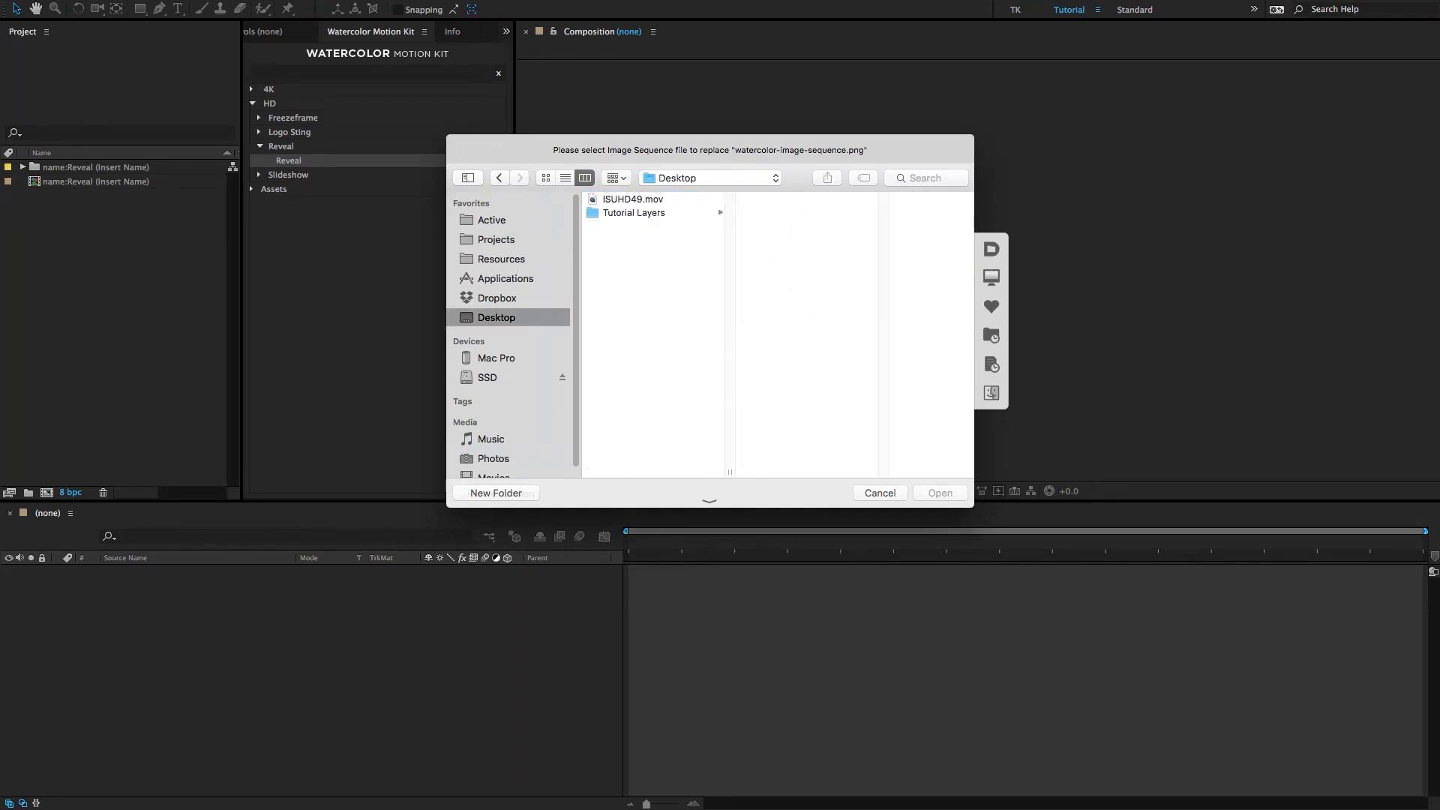
{"action": "key", "text": "Down"}
{"action": "key", "text": "Down"}
{"action": "key", "text": "Right"}
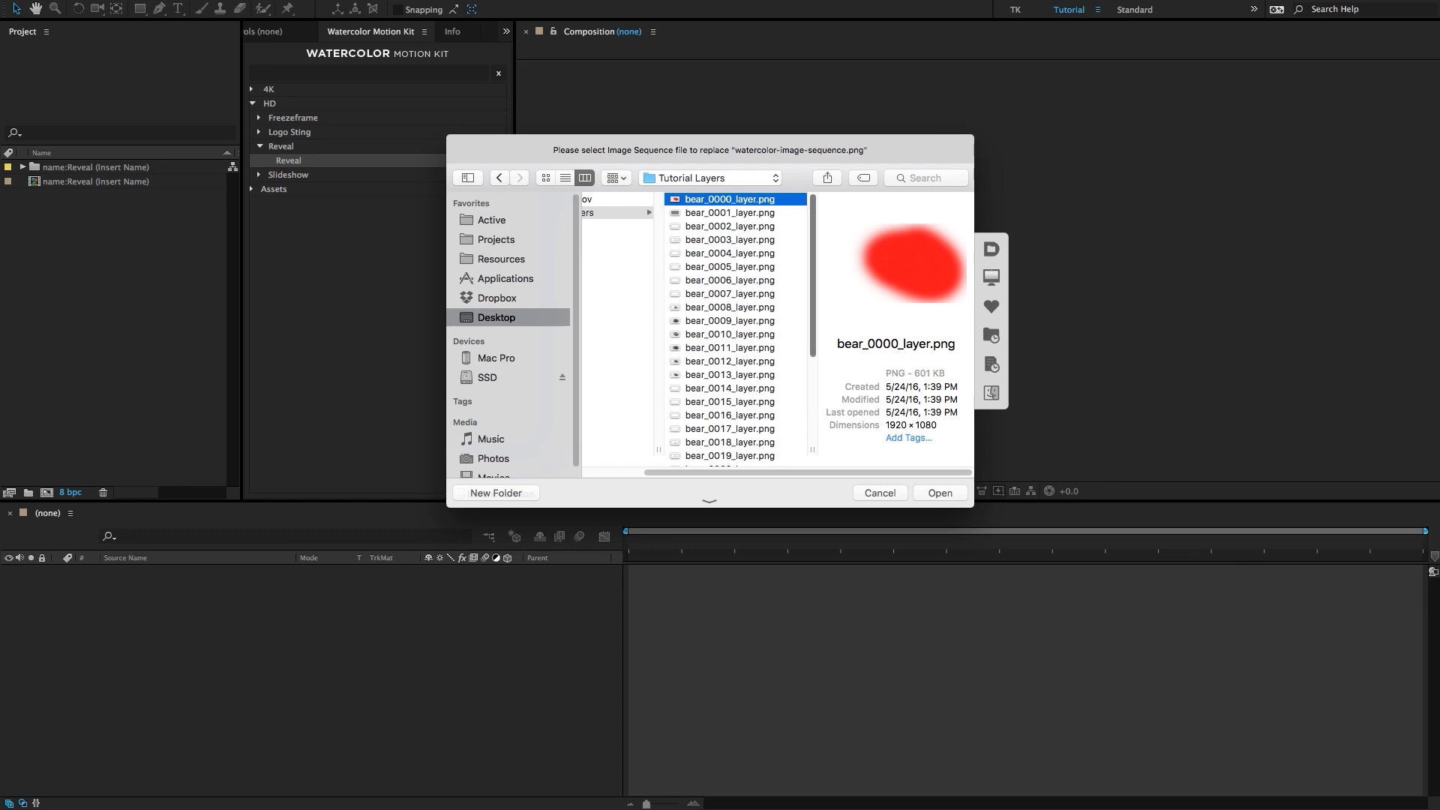
{"action": "scroll", "coordinate": [730, 326], "scroll_direction": "down", "scroll_amount": 5}
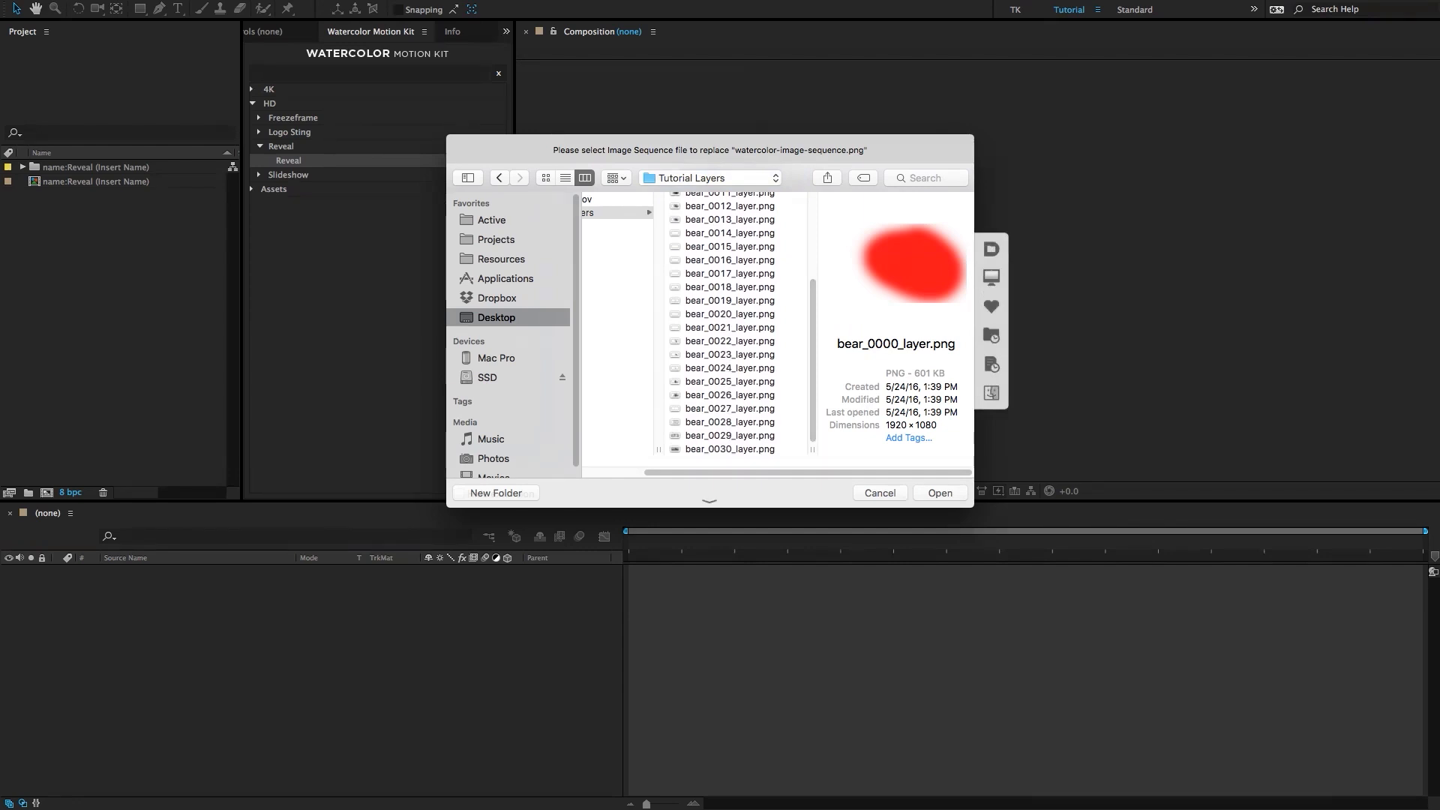
{"action": "scroll", "coordinate": [736, 327], "scroll_direction": "up", "scroll_amount": 5}
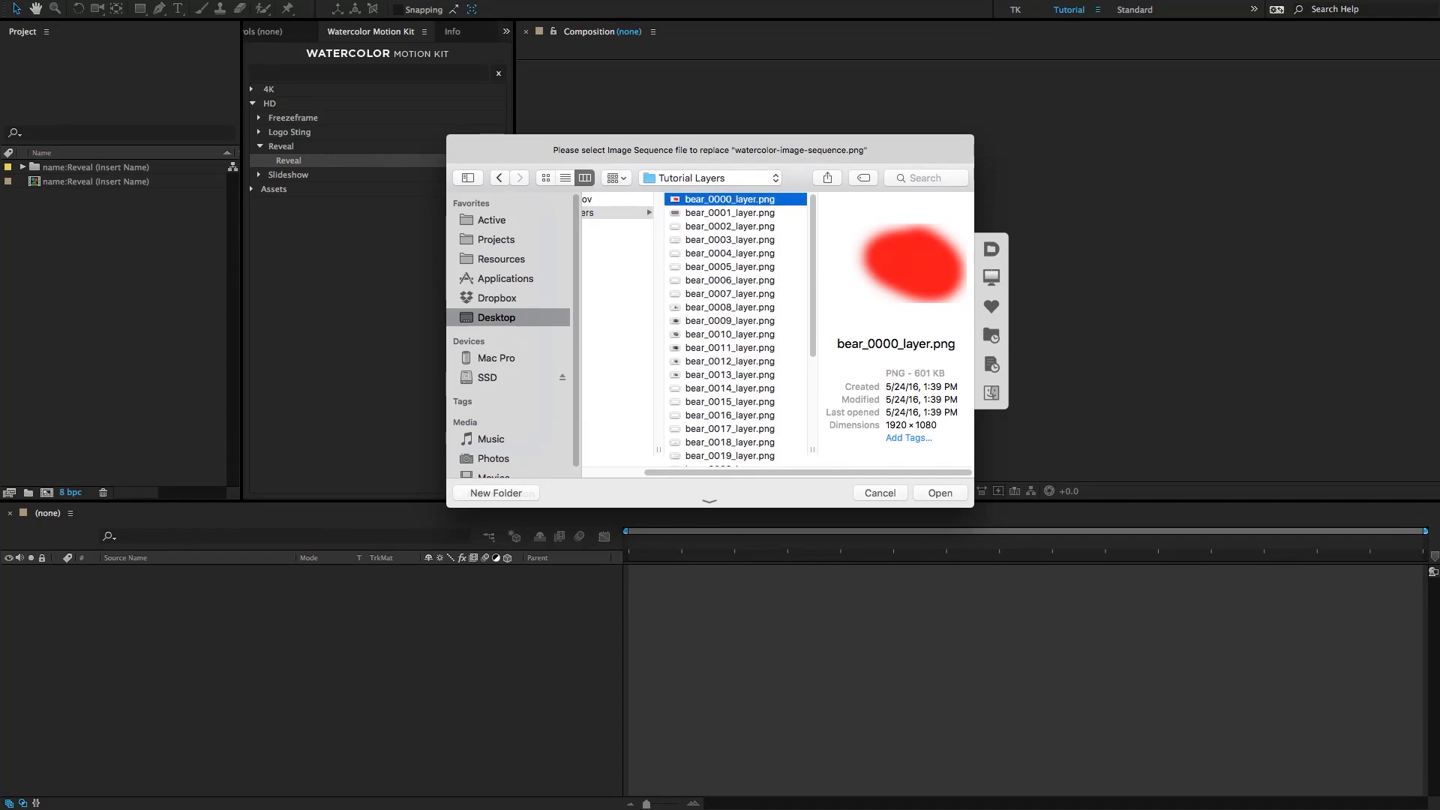
{"action": "key", "text": "Return"}
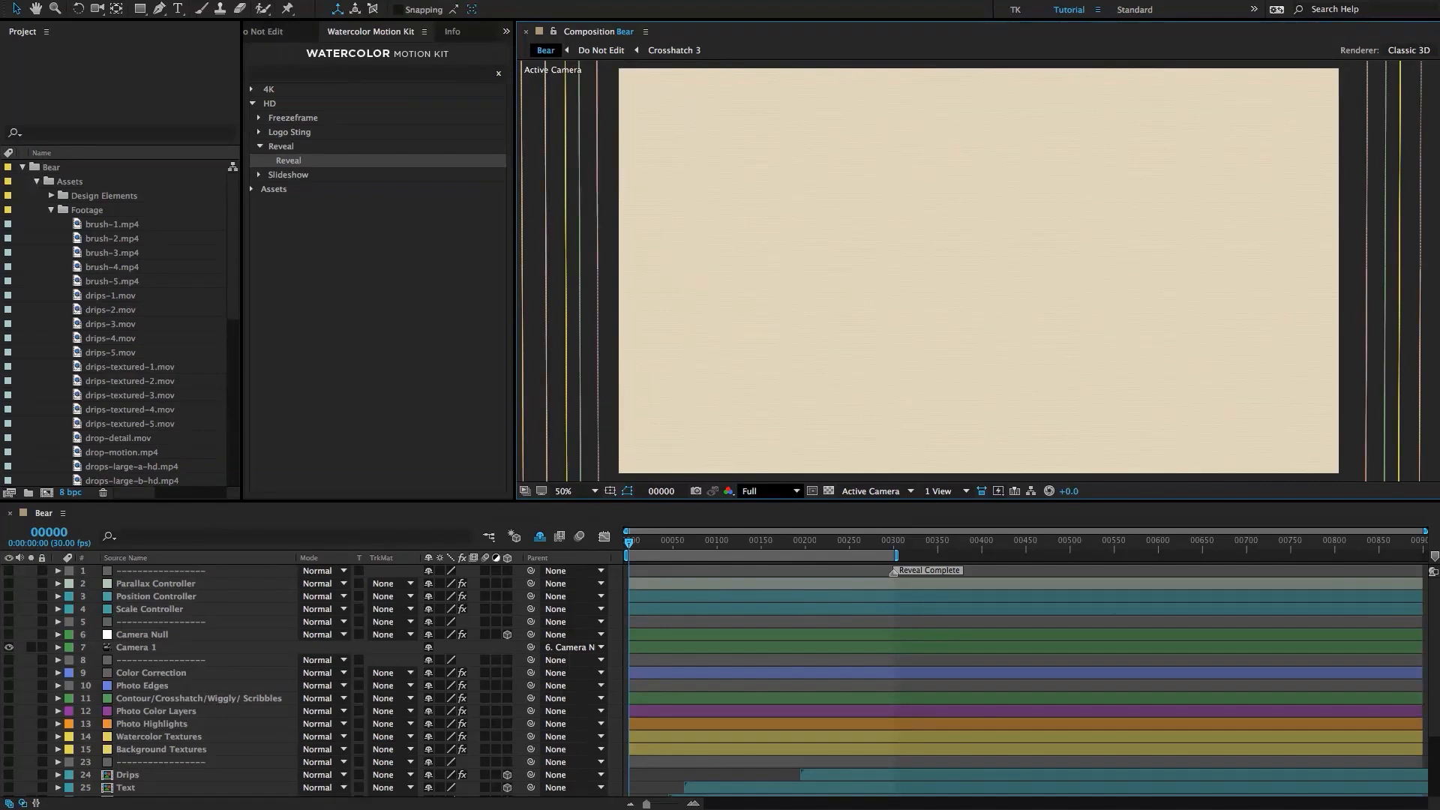
Set the Bear composition's preview resolution to Half and show layer names instead of source names in the timeline.
{"action": "left_click", "coordinate": [763, 492]}
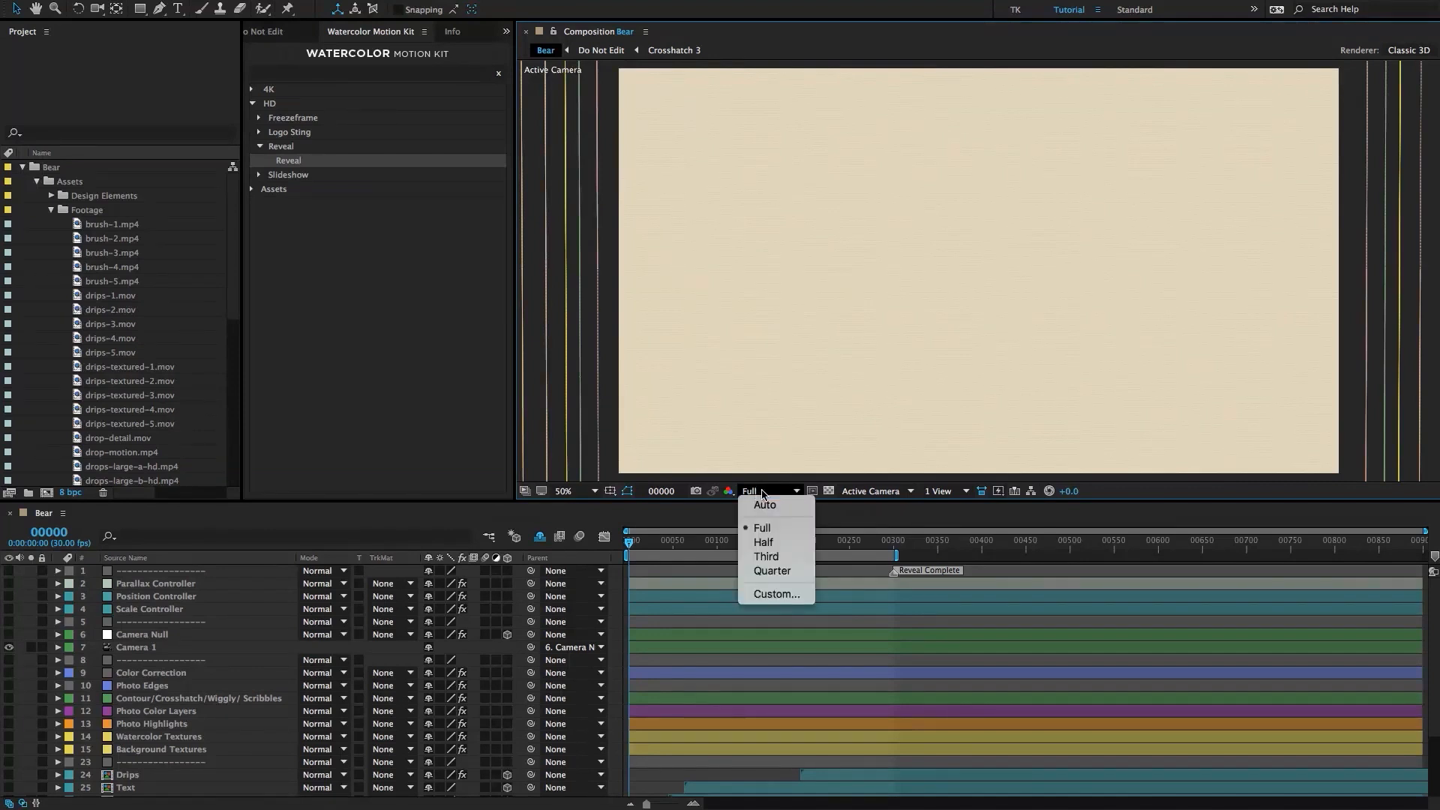
{"action": "left_click", "coordinate": [766, 543]}
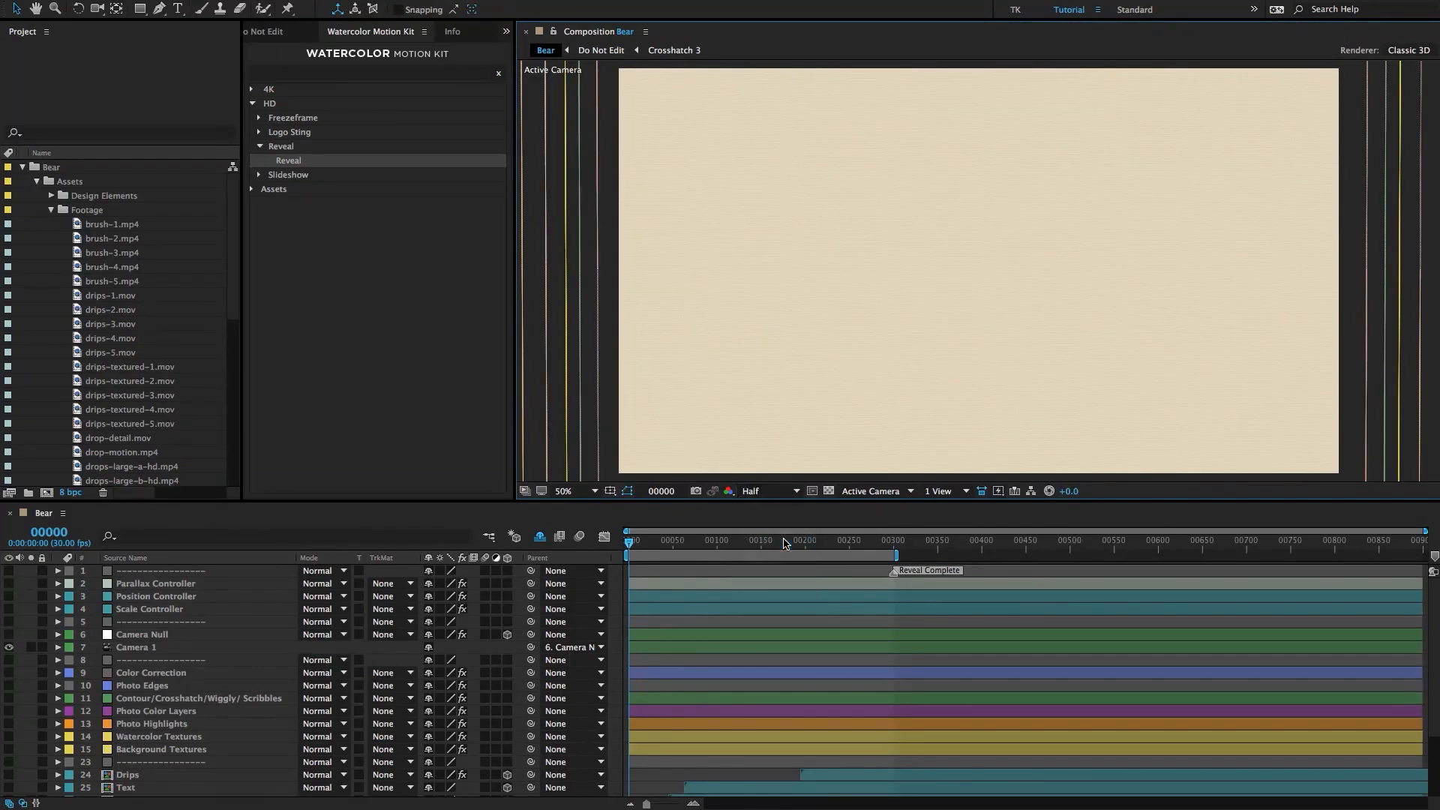
{"action": "left_click", "coordinate": [124, 559]}
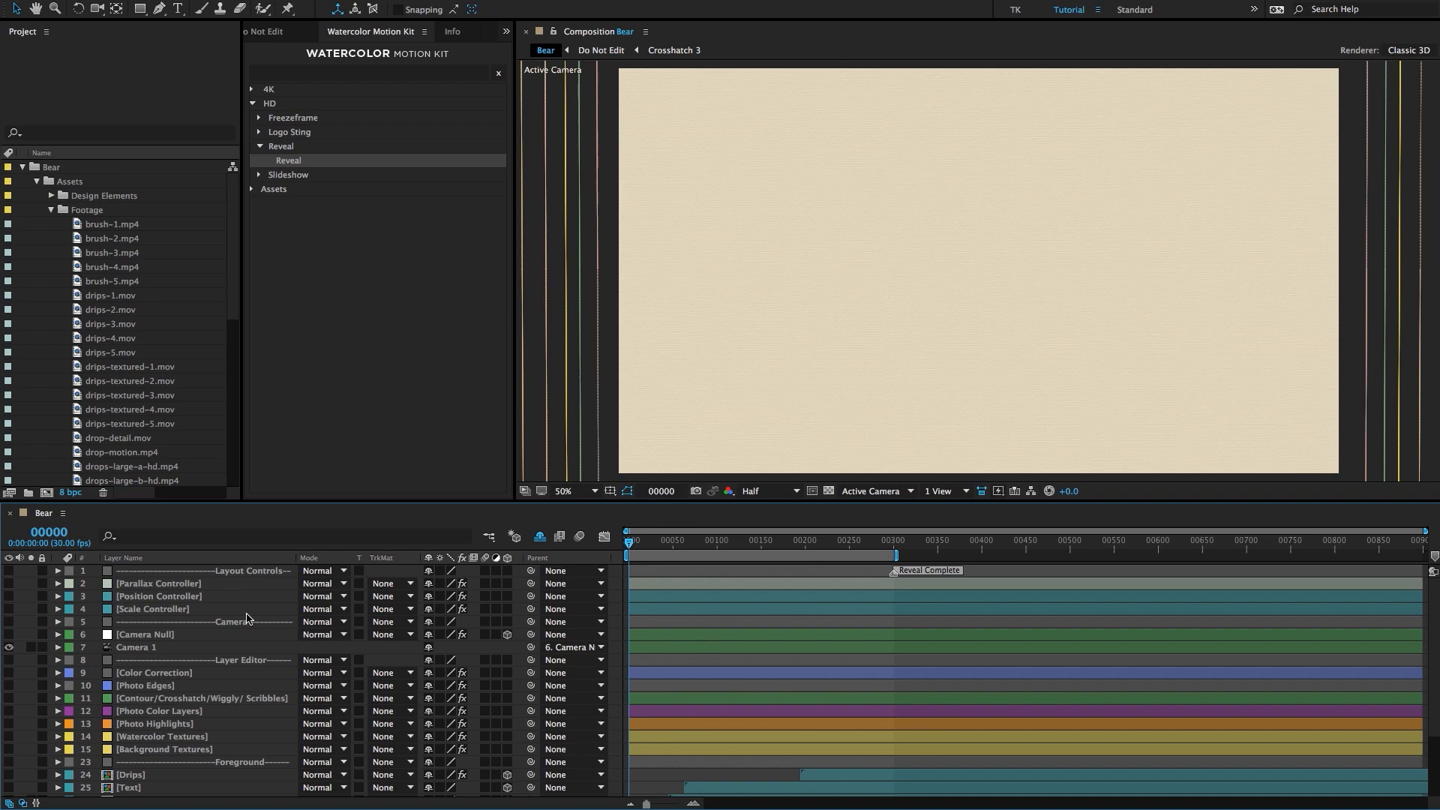
{"action": "left_click", "coordinate": [134, 558]}
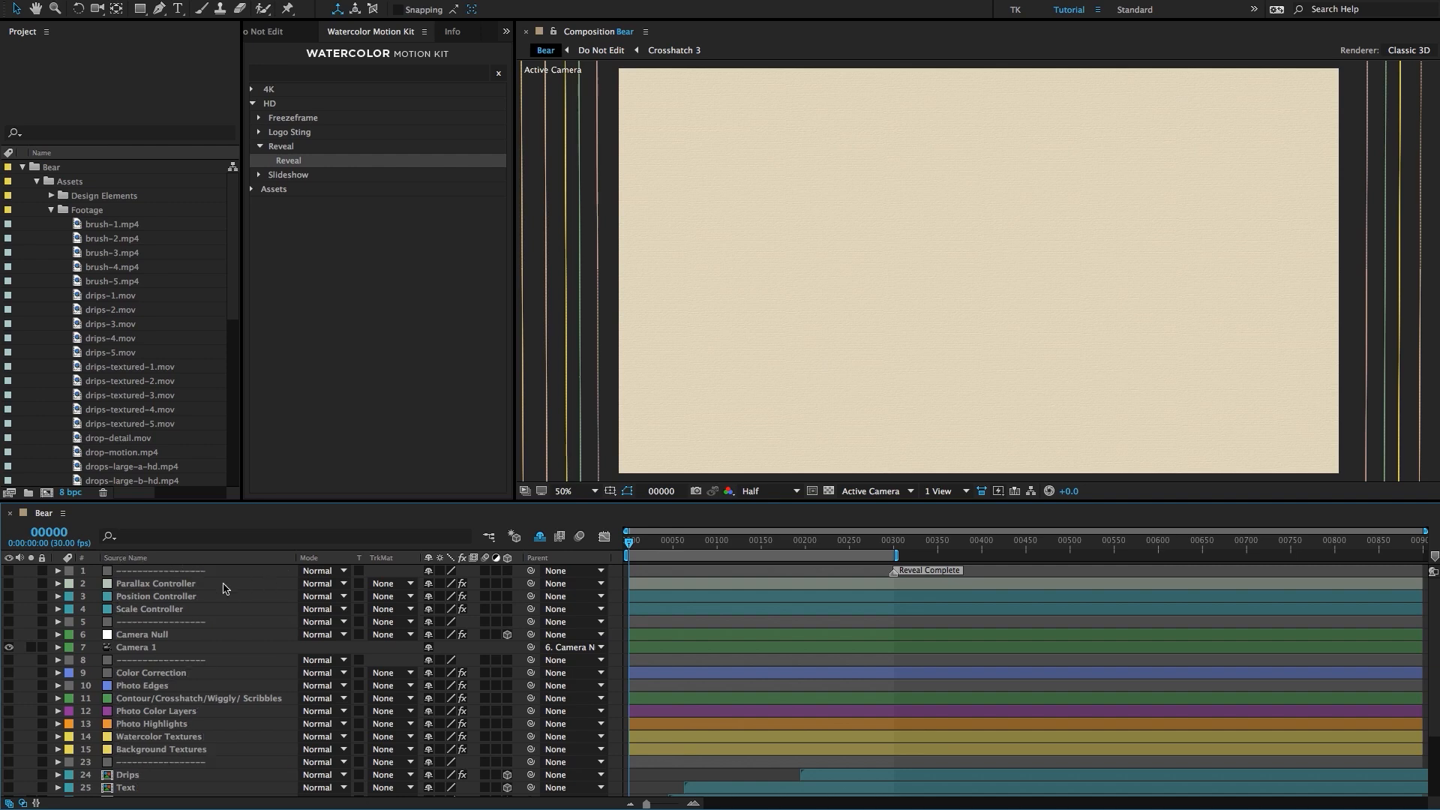
{"action": "left_click", "coordinate": [139, 558]}
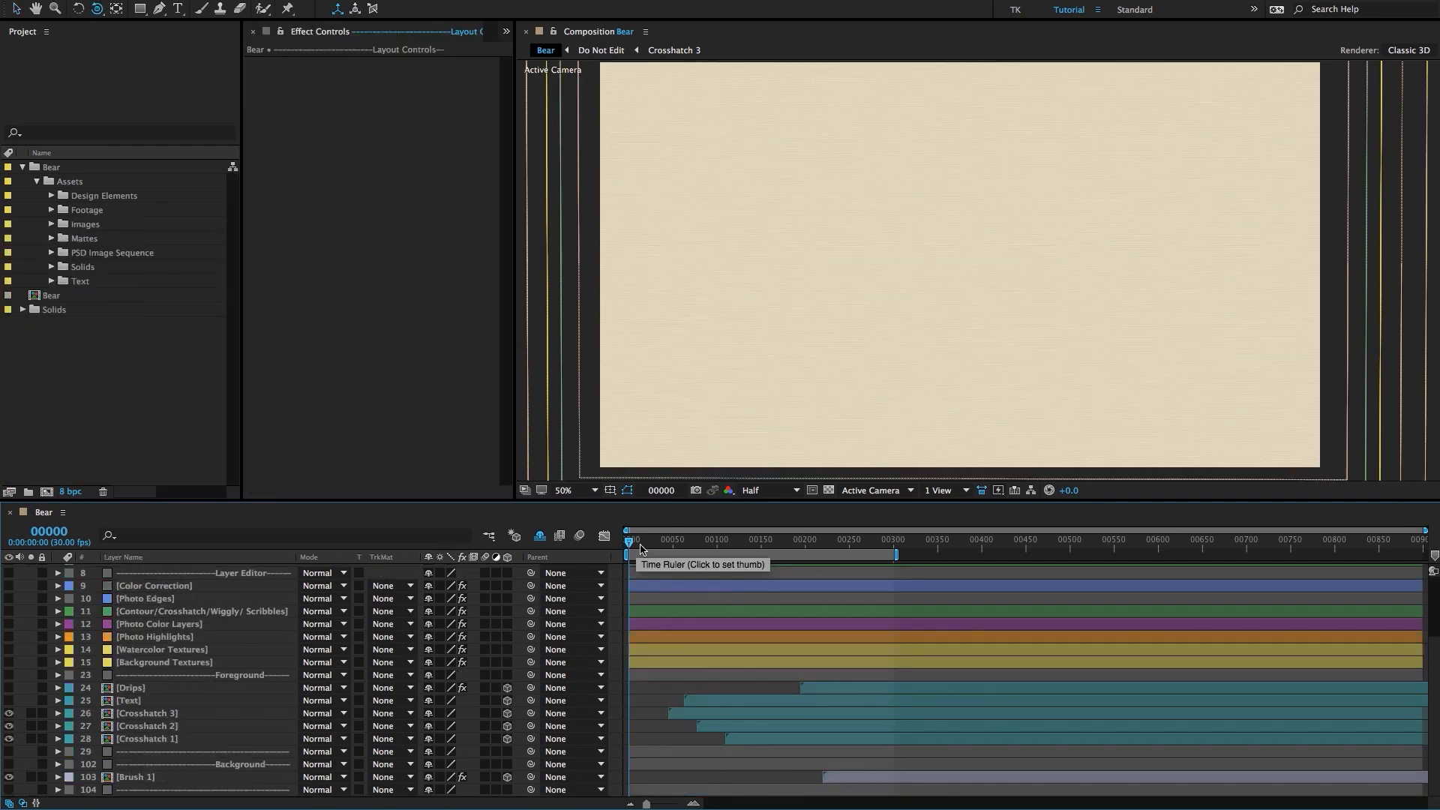
Preview the bear reveal up to frame 298 and end the work area at that frame.
{"action": "key", "text": "space"}
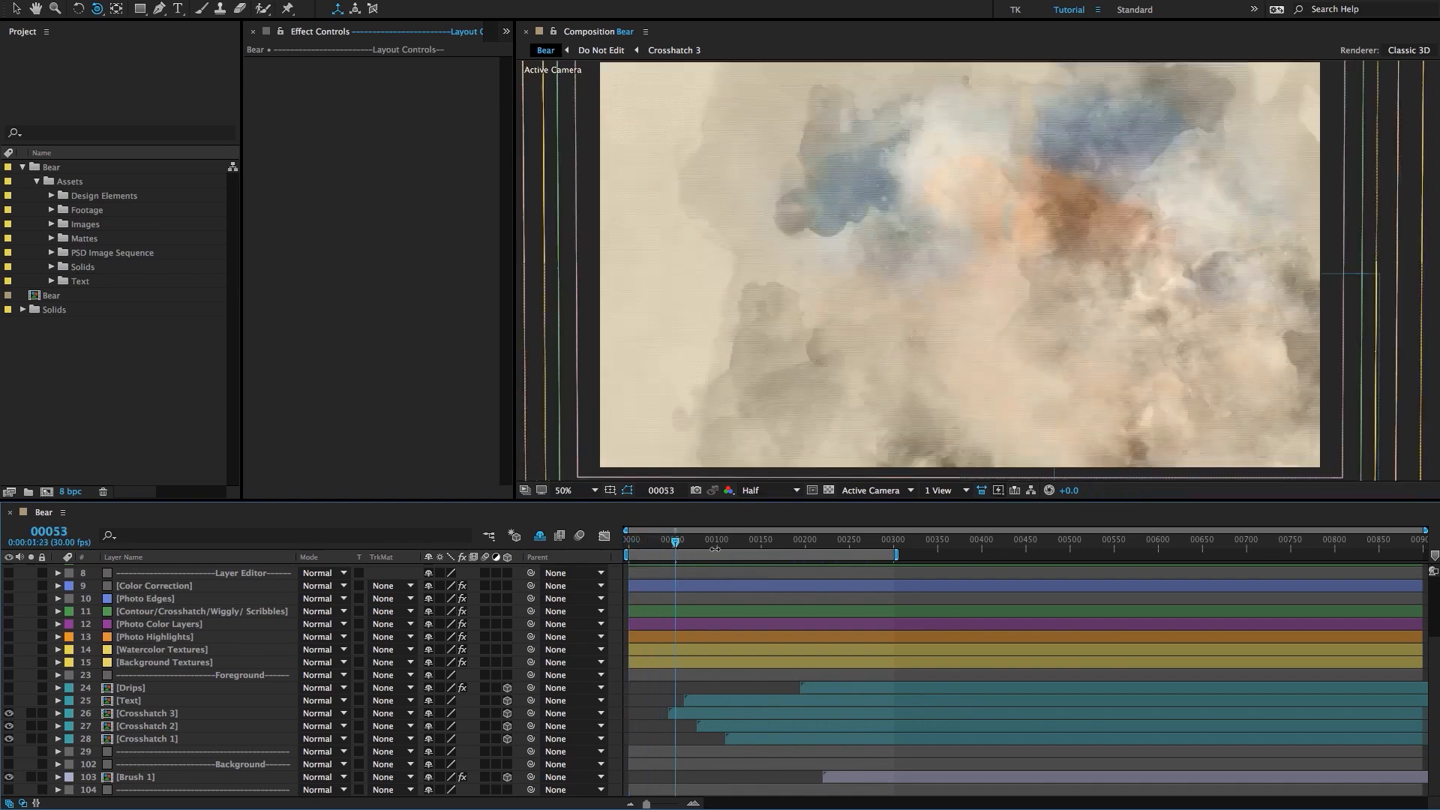
{"action": "left_click_drag", "start_coordinate": [726, 539], "coordinate": [893, 549]}
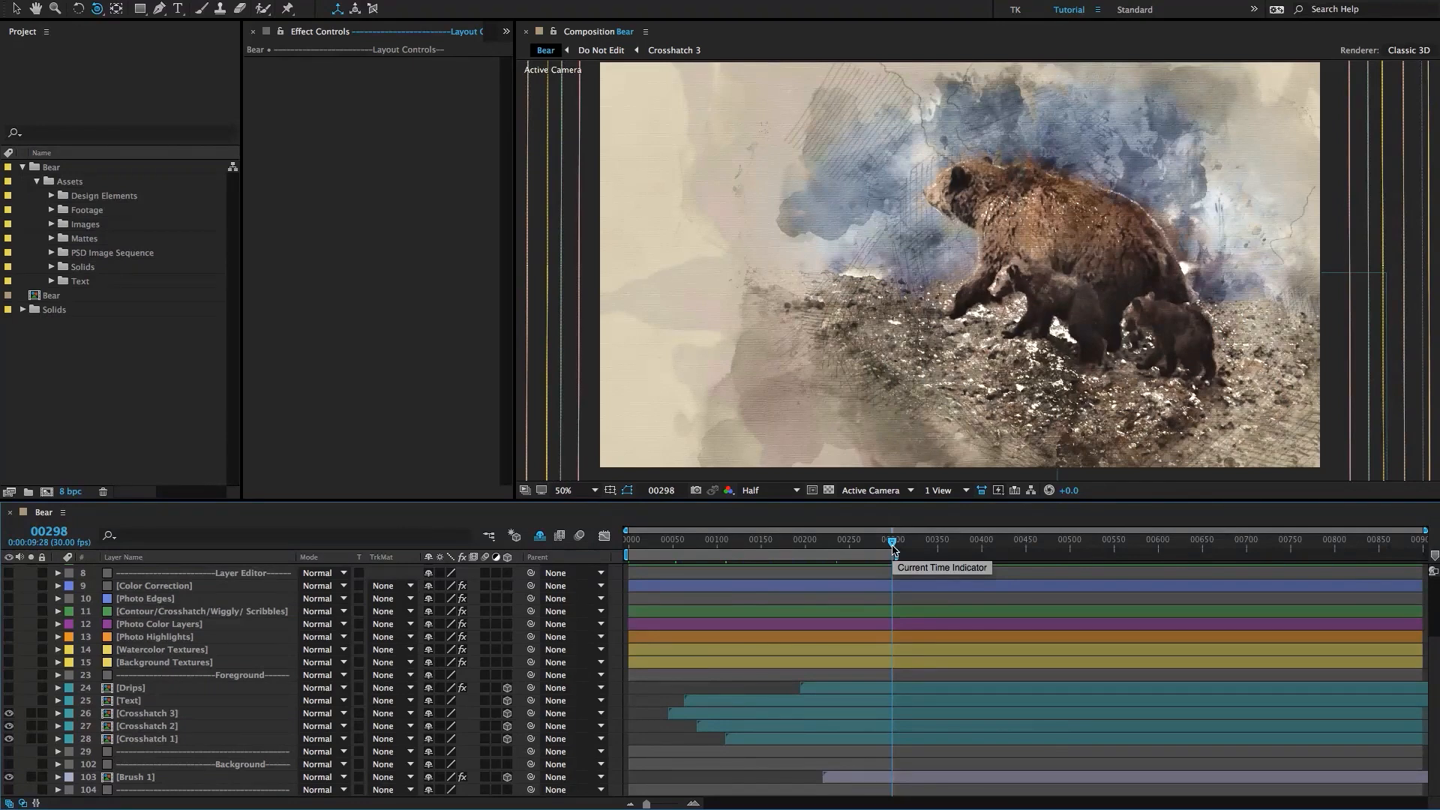
{"action": "key", "text": "n"}
Examine the Bear project folder's structure, including its Assets subfolders and the contents of Design Elements.
{"action": "left_click", "coordinate": [156, 411]}
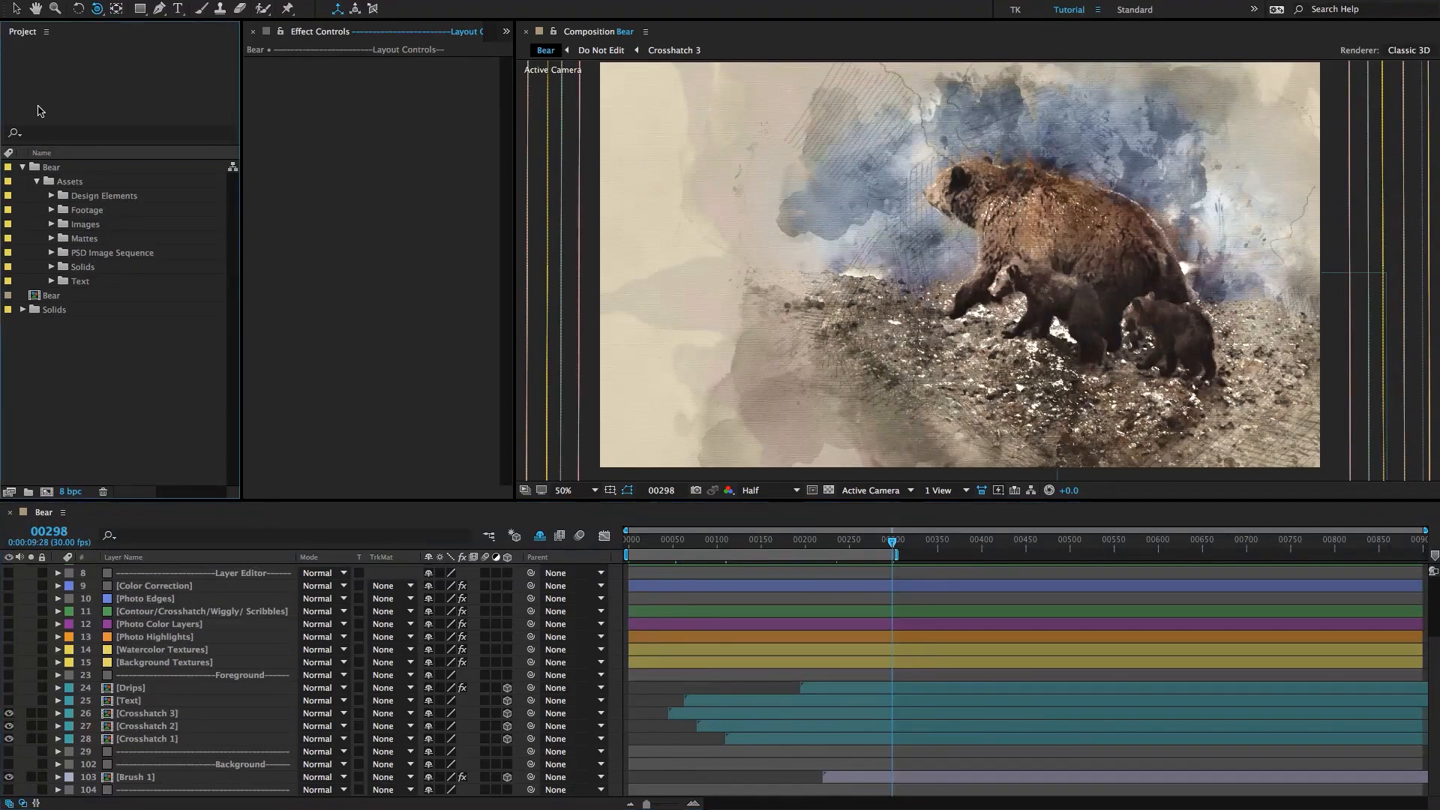
{"action": "left_click", "coordinate": [48, 169]}
{"action": "left_click", "coordinate": [36, 180]}
{"action": "left_click", "coordinate": [25, 167]}
{"action": "left_click", "coordinate": [25, 167]}
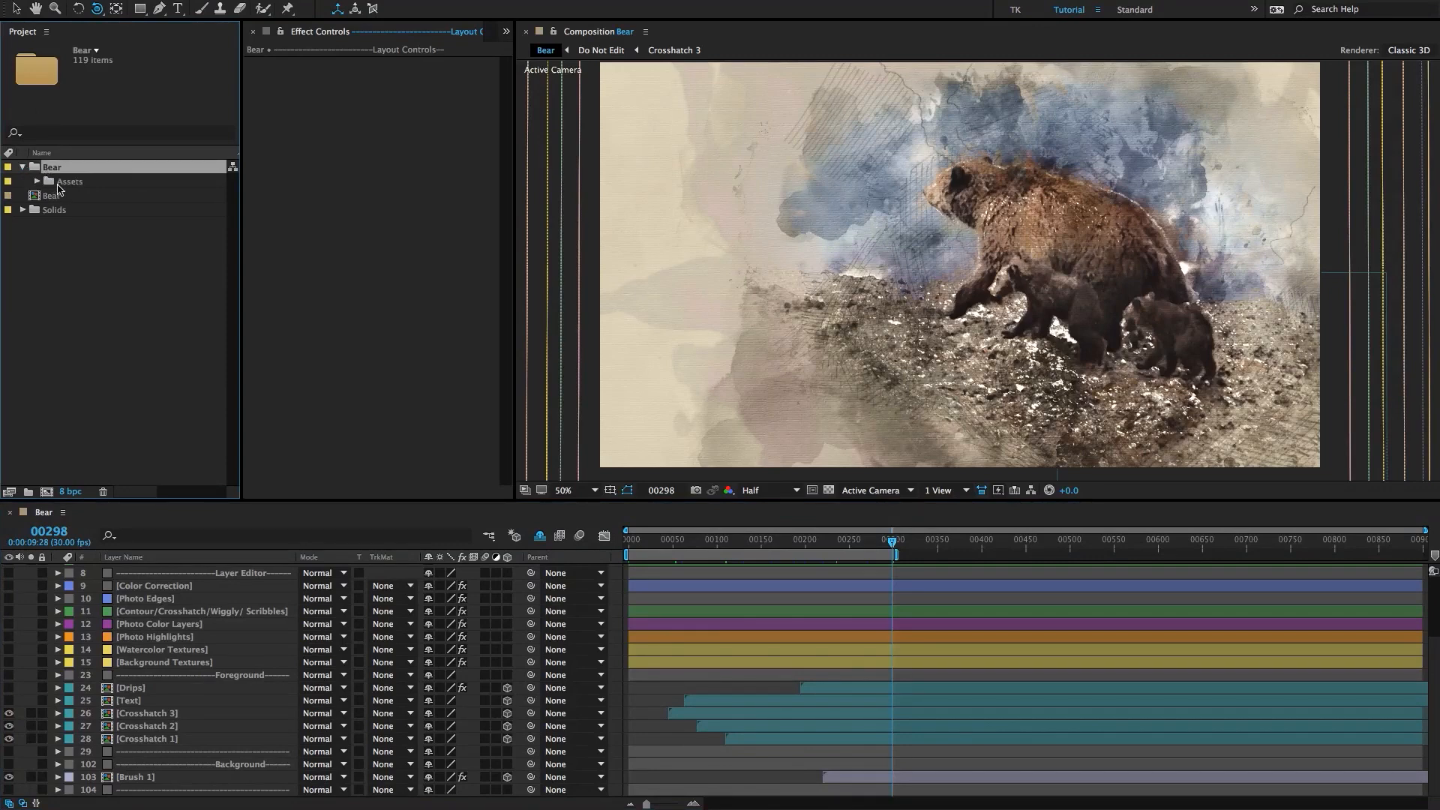
{"action": "left_click", "coordinate": [61, 182]}
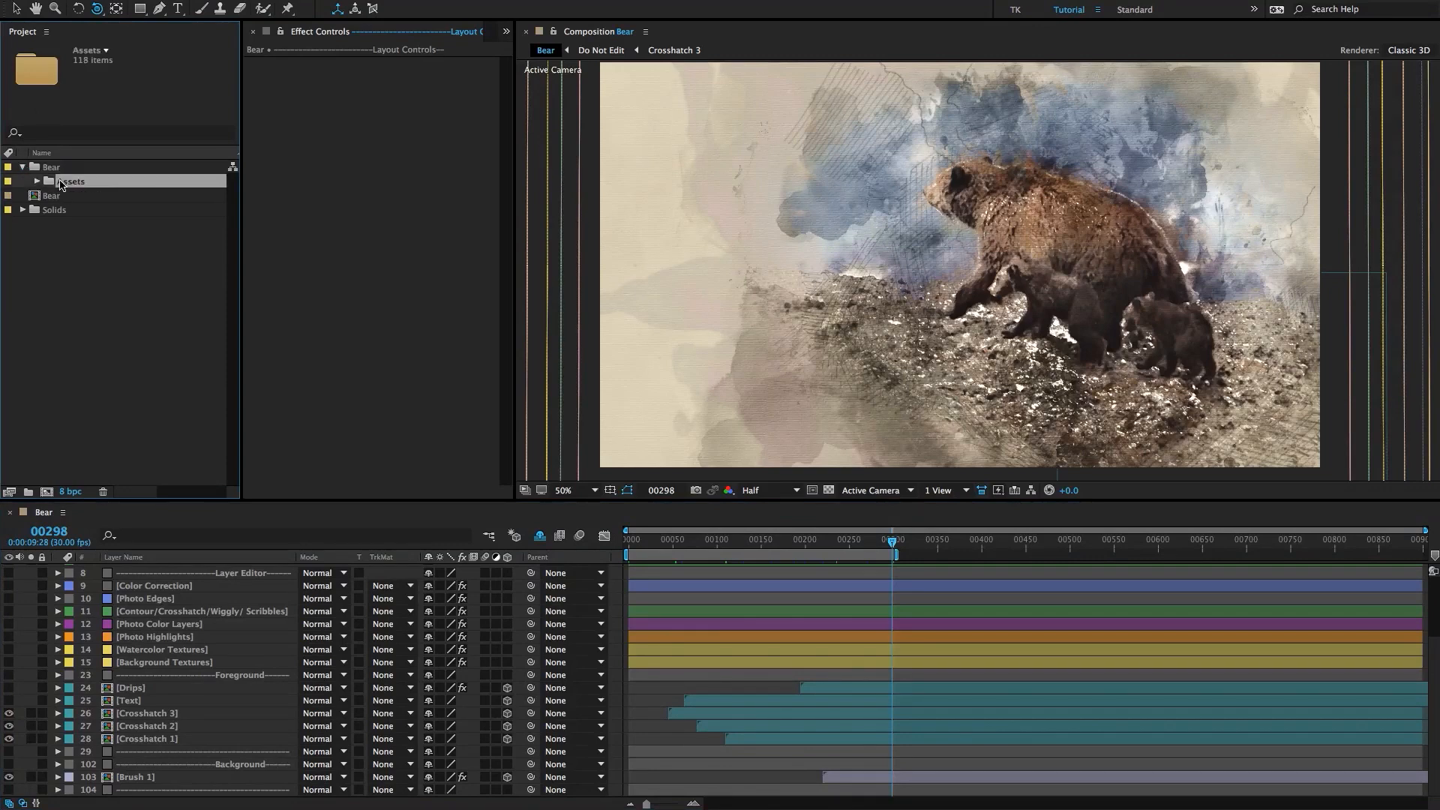
{"action": "left_click", "coordinate": [35, 183]}
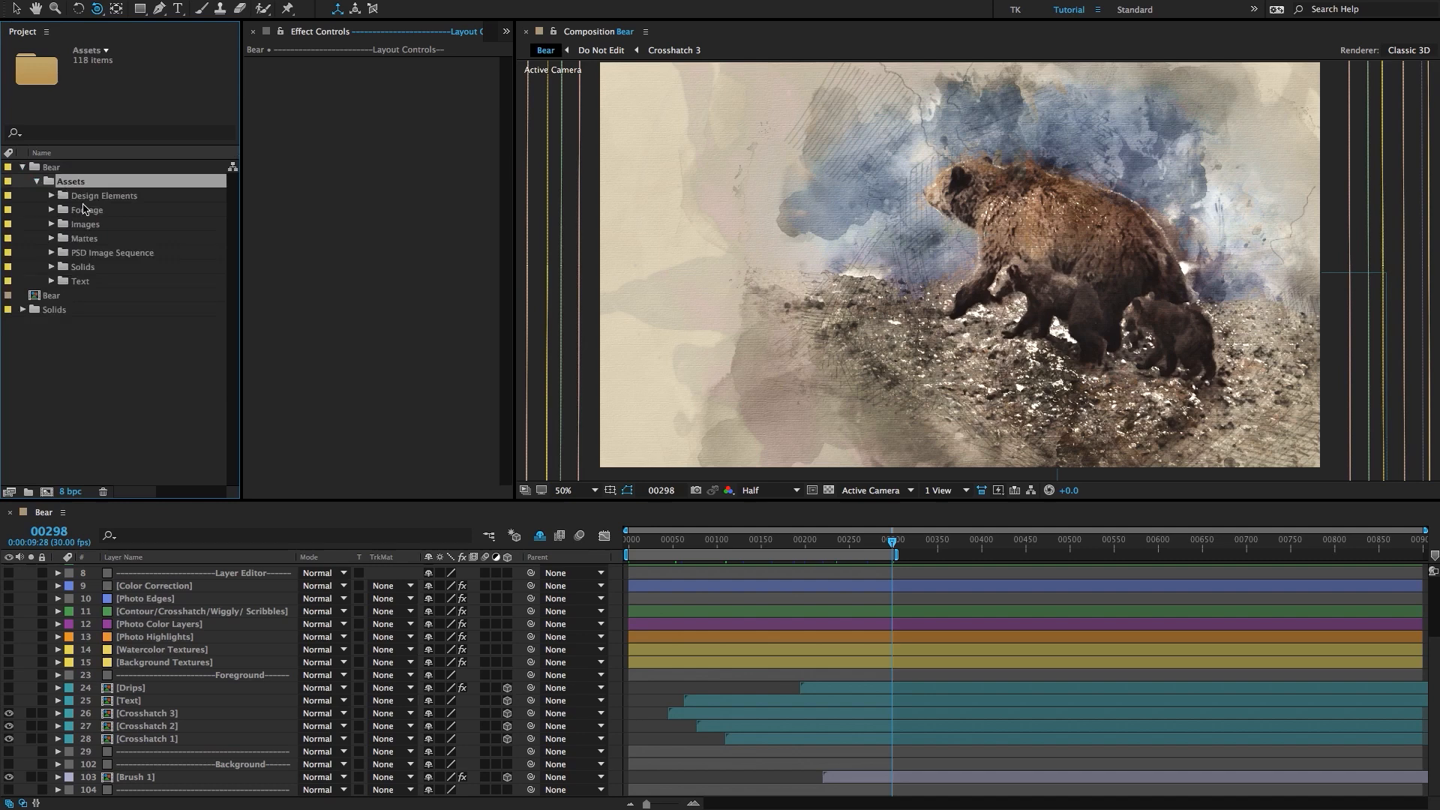
{"action": "left_click", "coordinate": [90, 197]}
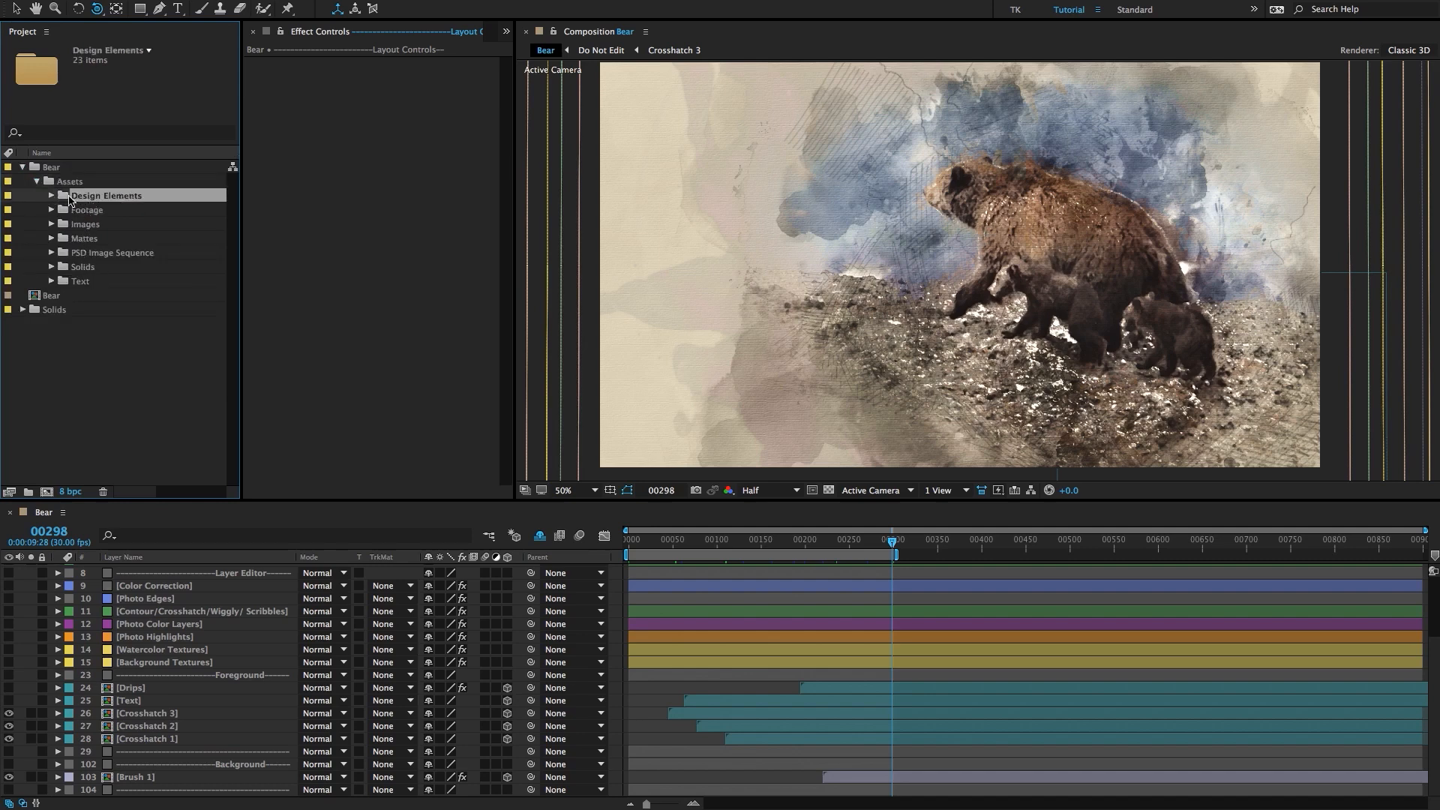
{"action": "left_click", "coordinate": [52, 197]}
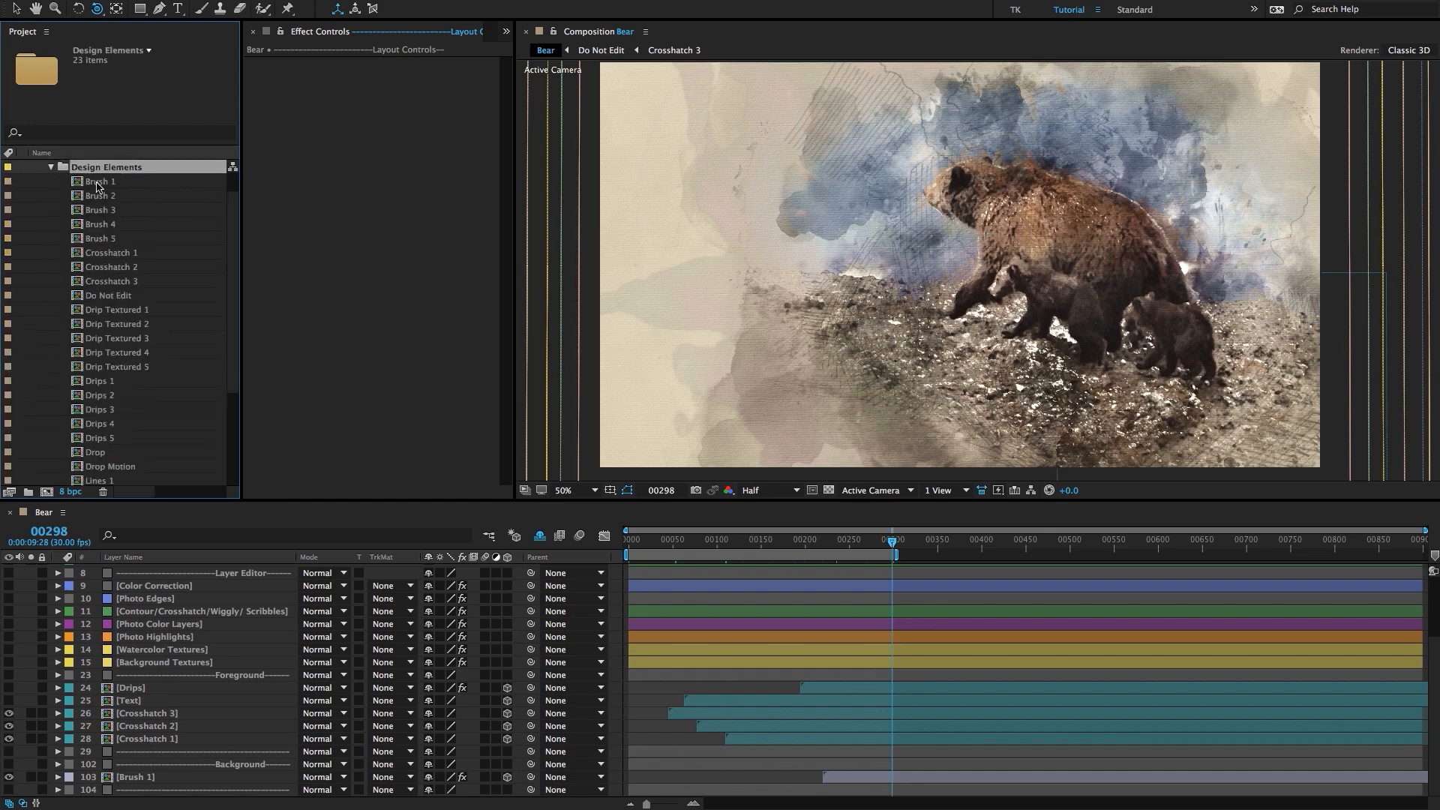
Bring the Watercolor Motion Kit panel back into view and expand its Assets category.
{"action": "left_click", "coordinate": [492, 35]}
{"action": "left_click", "coordinate": [505, 32]}
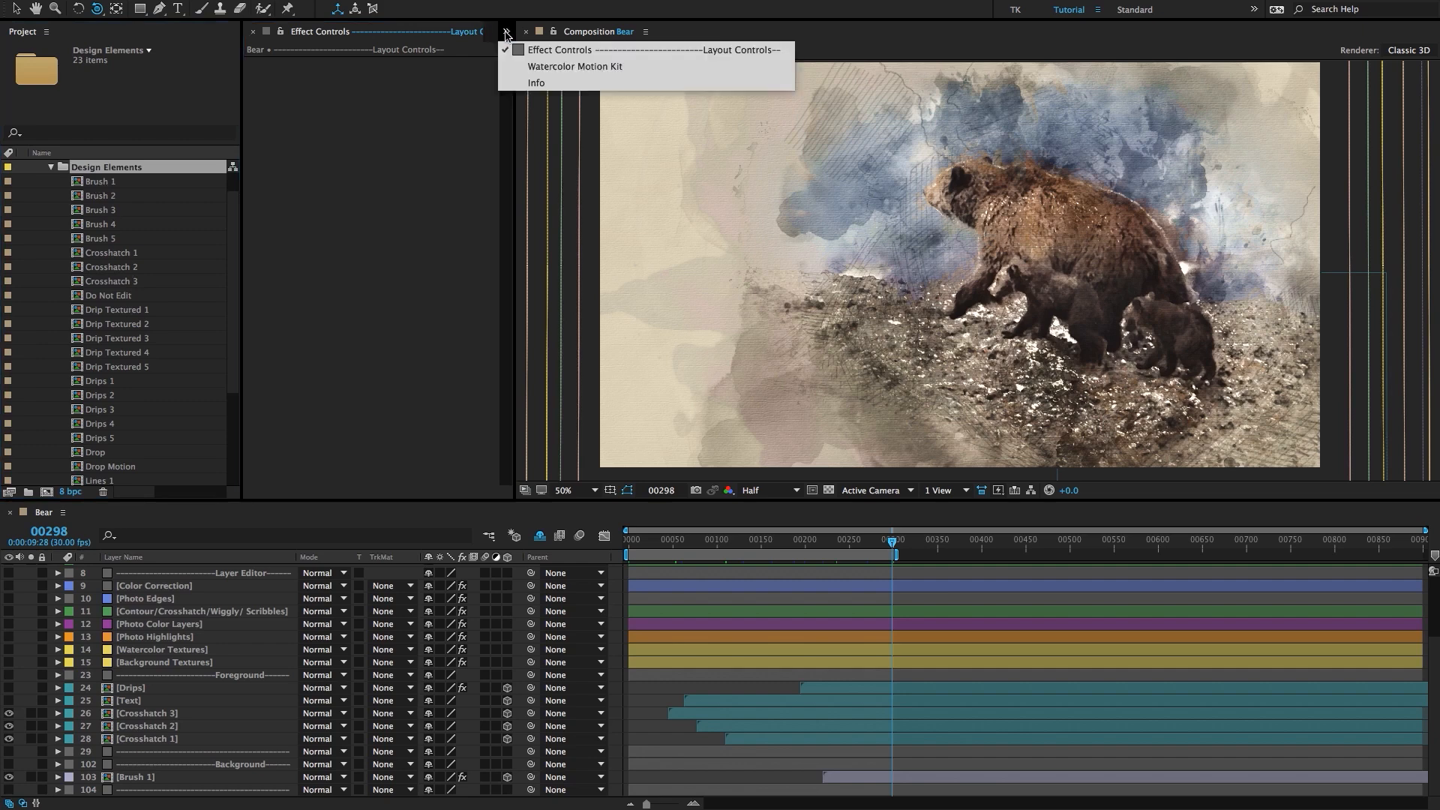
{"action": "left_click", "coordinate": [575, 66]}
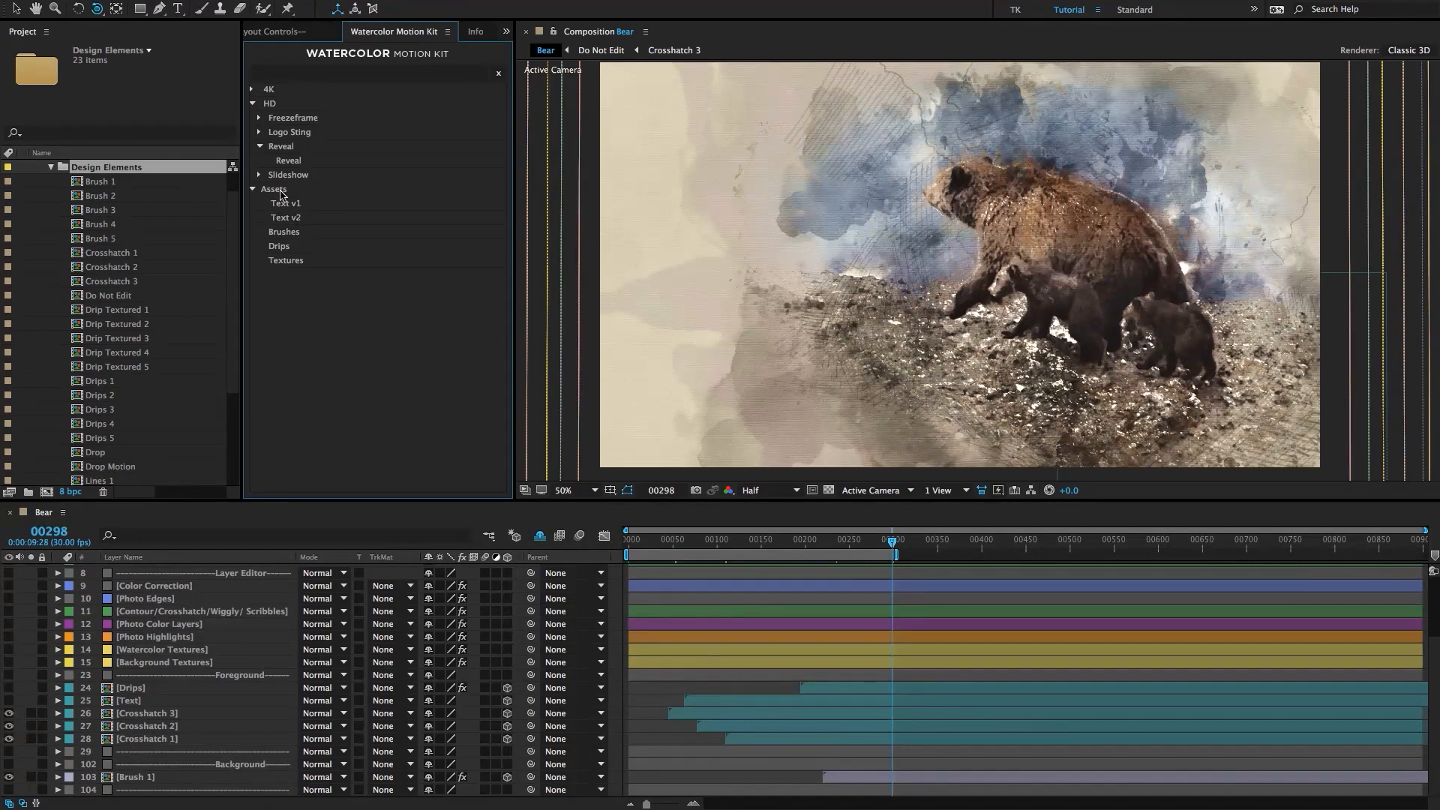
Collapse the Design Elements folder and expand PSD Image Sequence to inspect the imported bear layers.
{"action": "left_click", "coordinate": [52, 166]}
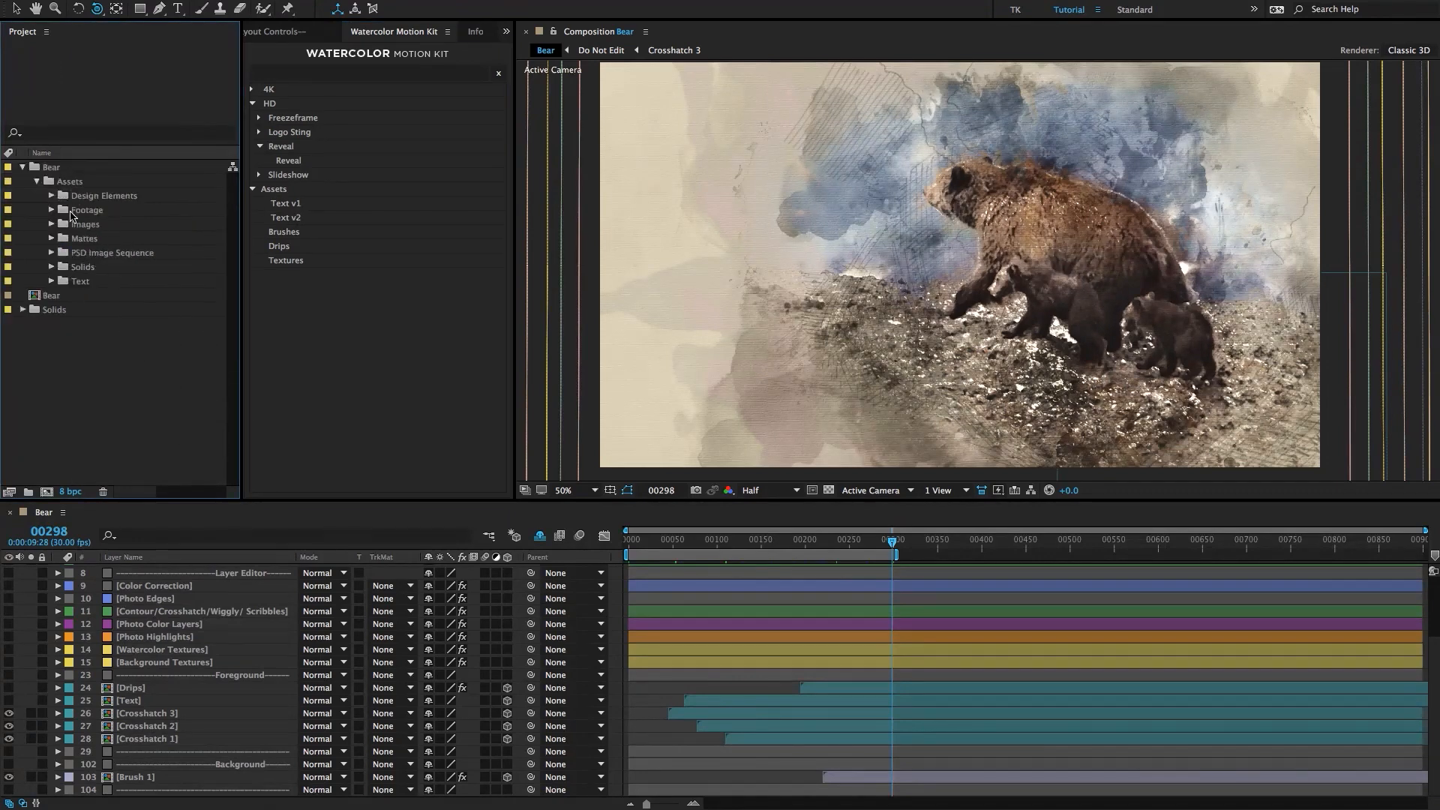
{"action": "left_click", "coordinate": [86, 238]}
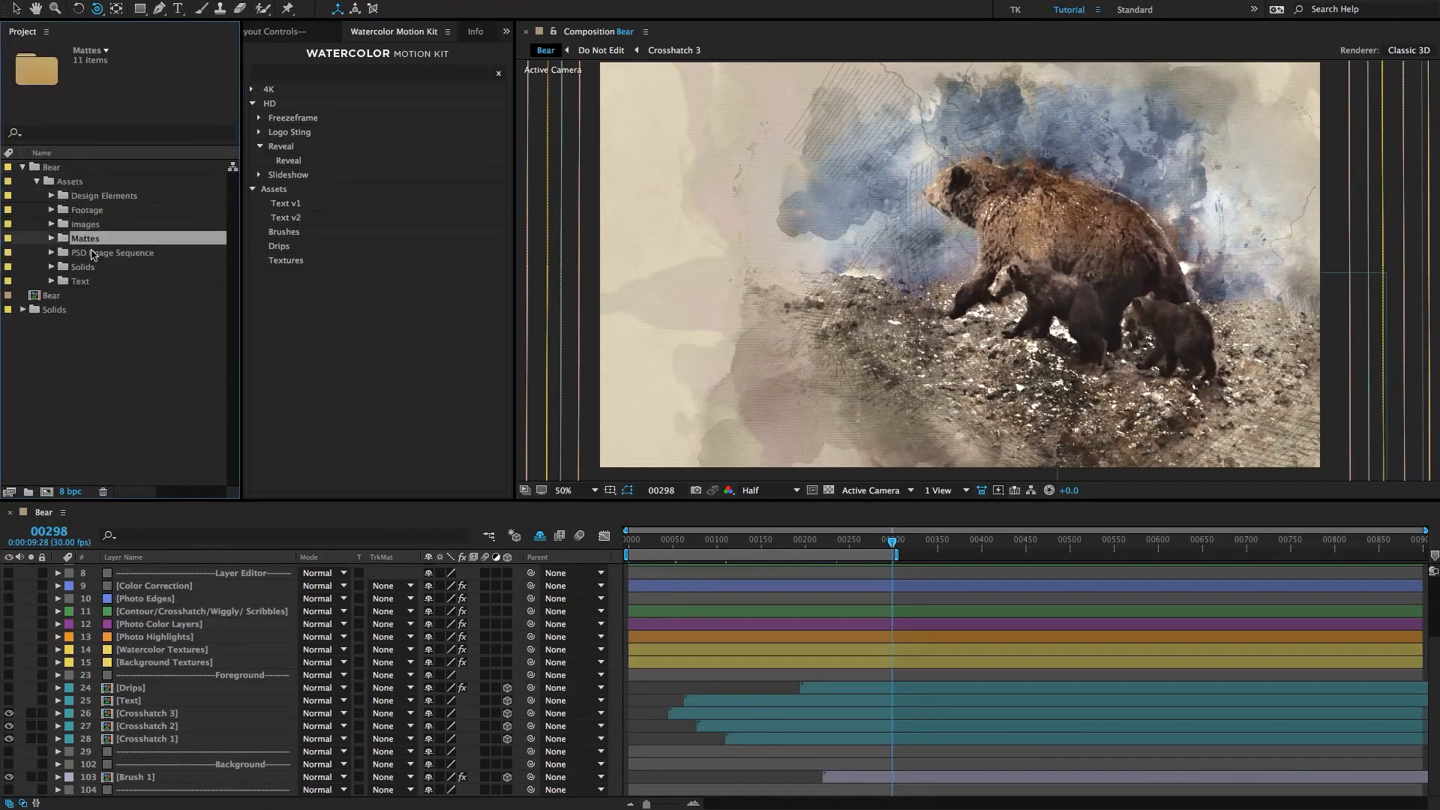
{"action": "left_click", "coordinate": [93, 253]}
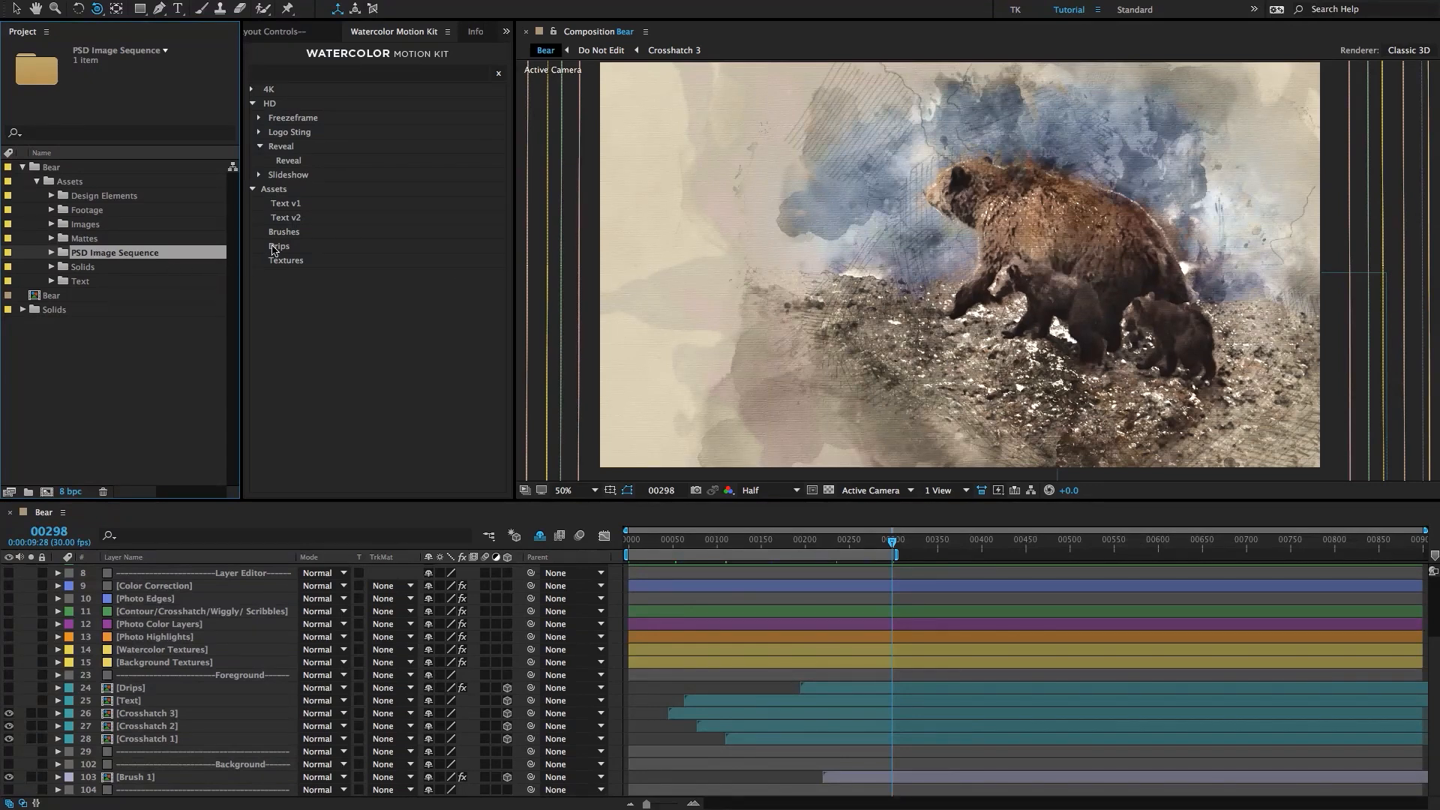
{"action": "left_click", "coordinate": [51, 253]}
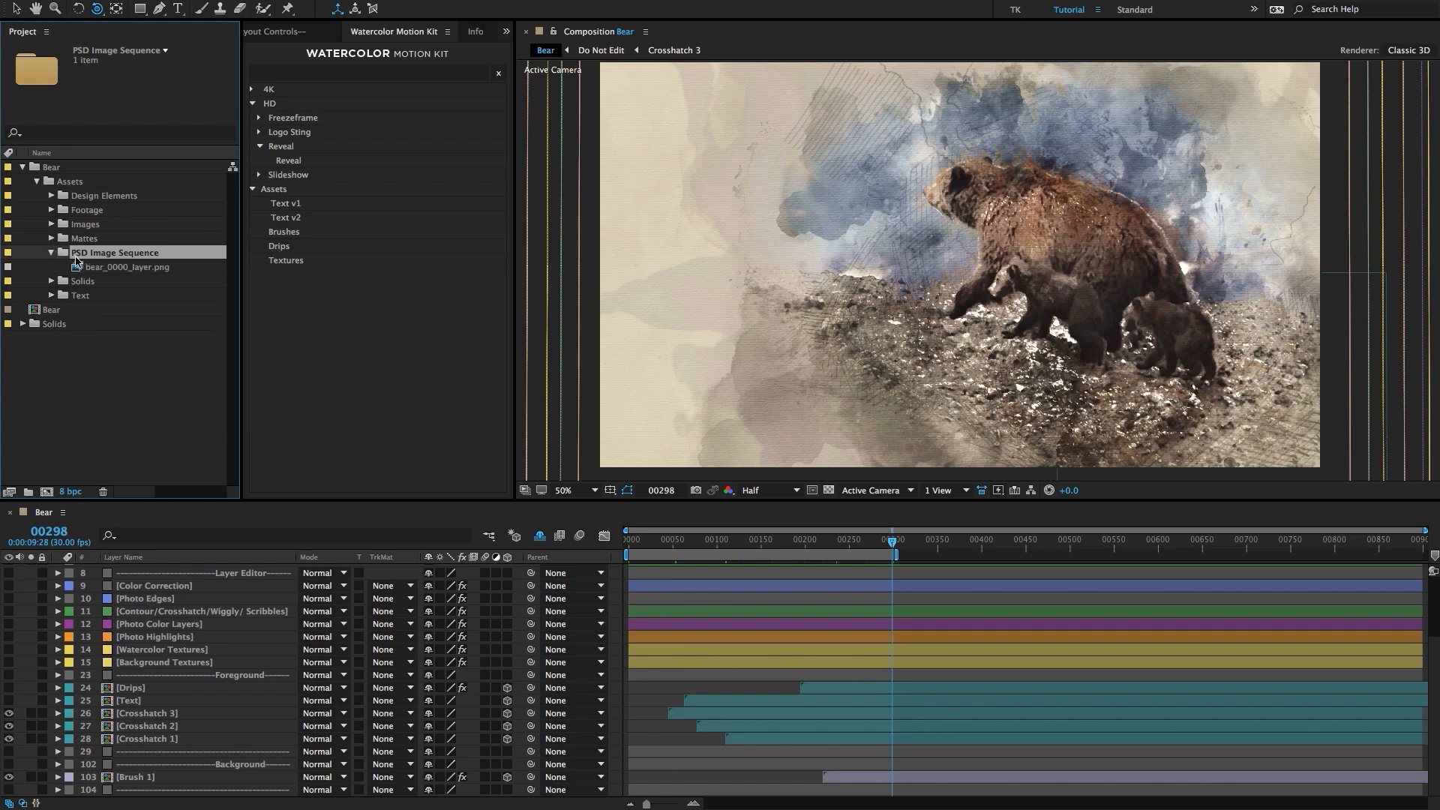
Look up bear_0000_layer.png in the Desktop's Tutorial Layers folder as replacement footage for the PSD image sequence, and cancel the replacement.
{"action": "right_click", "coordinate": [114, 273]}
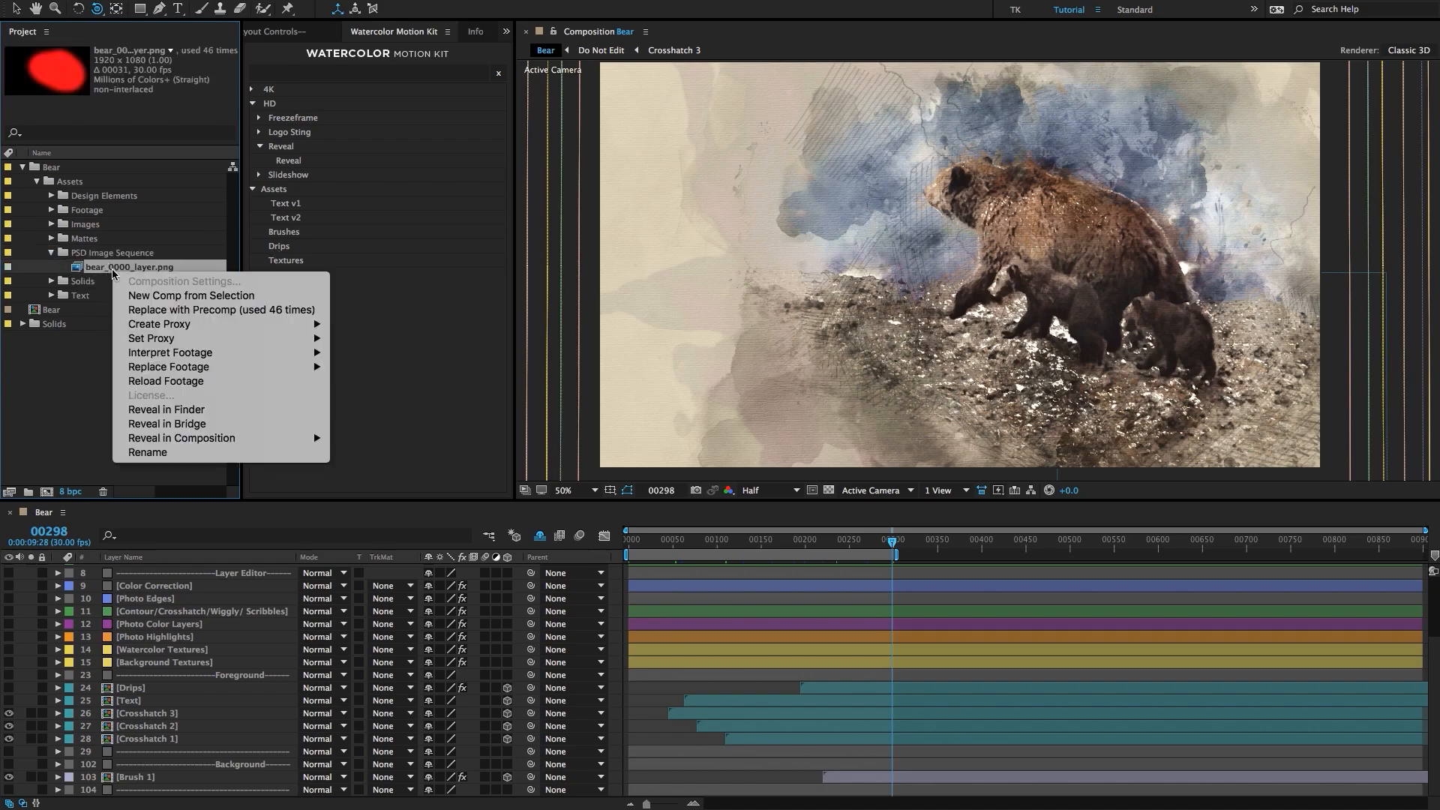
{"action": "mouse_move", "coordinate": [174, 370]}
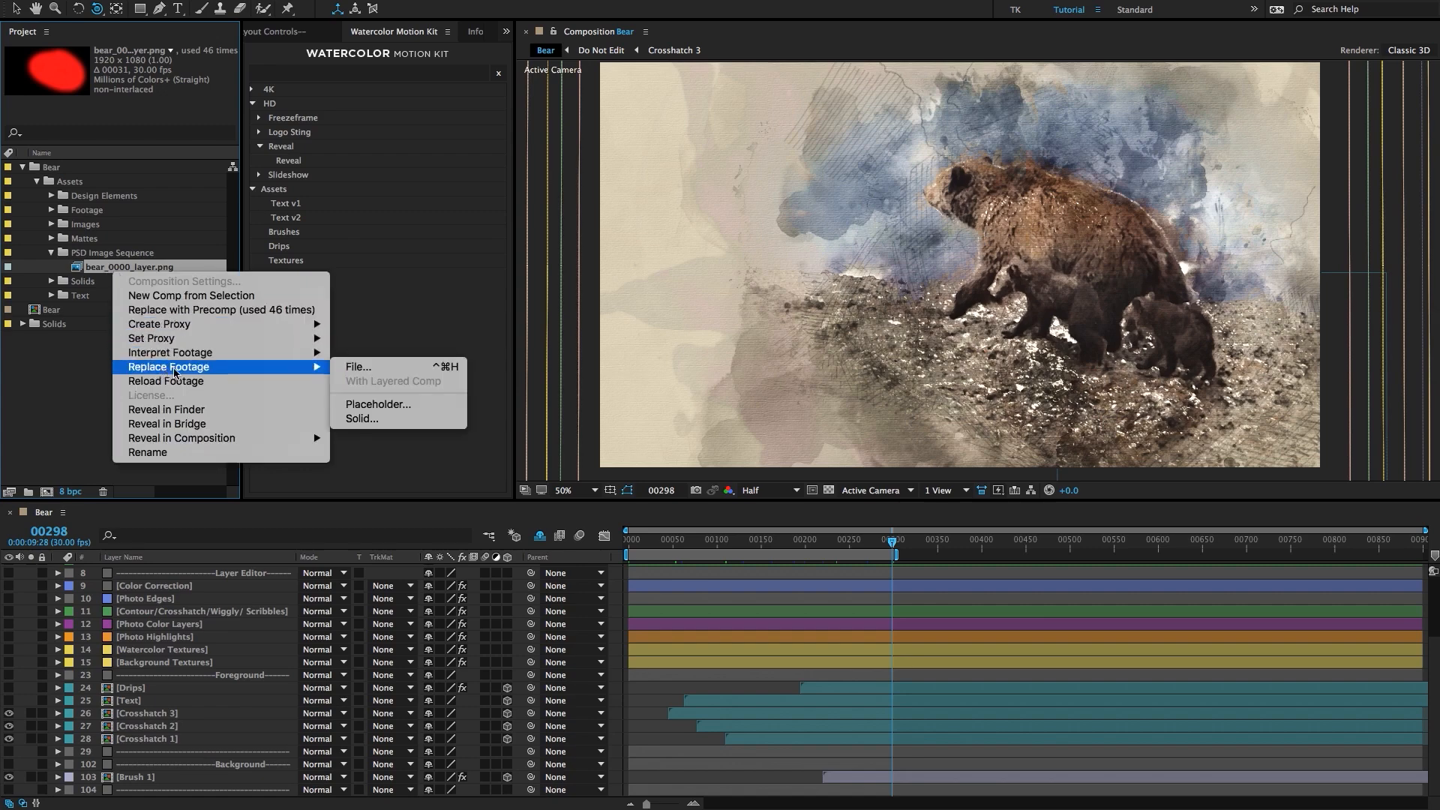
{"action": "left_click", "coordinate": [383, 367]}
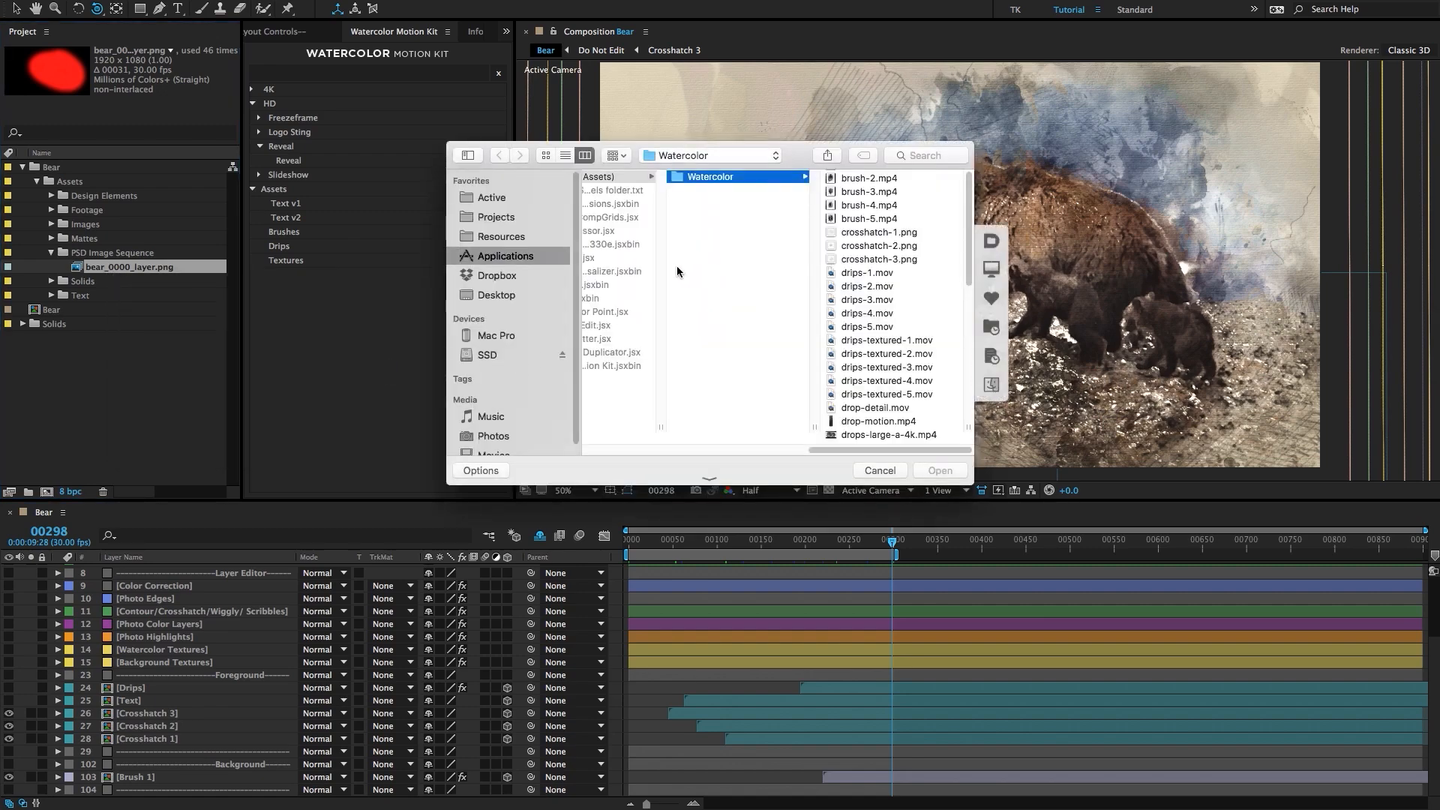
{"action": "left_click", "coordinate": [498, 297]}
{"action": "left_click", "coordinate": [619, 190]}
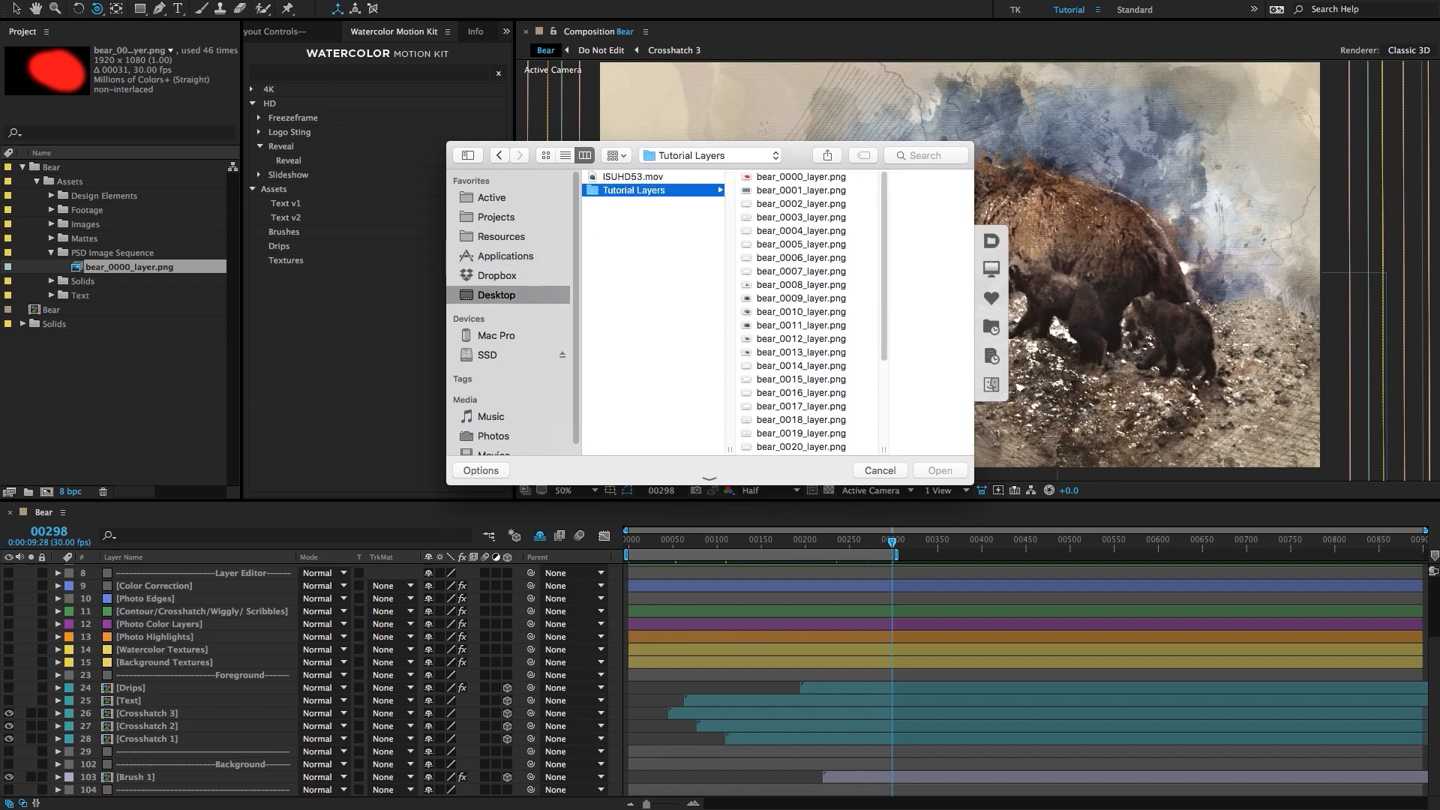
{"action": "left_click", "coordinate": [742, 179]}
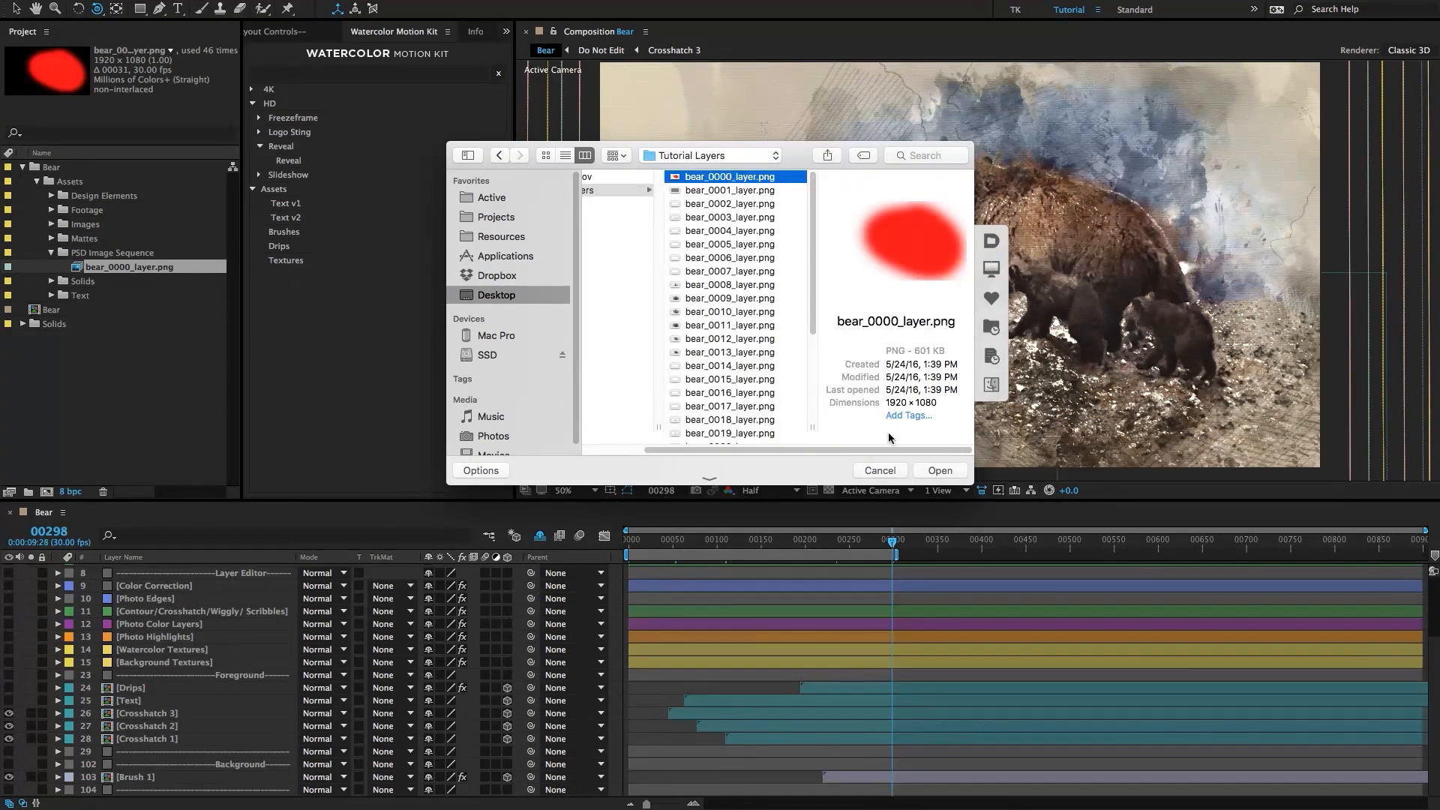
{"action": "left_click", "coordinate": [874, 469]}
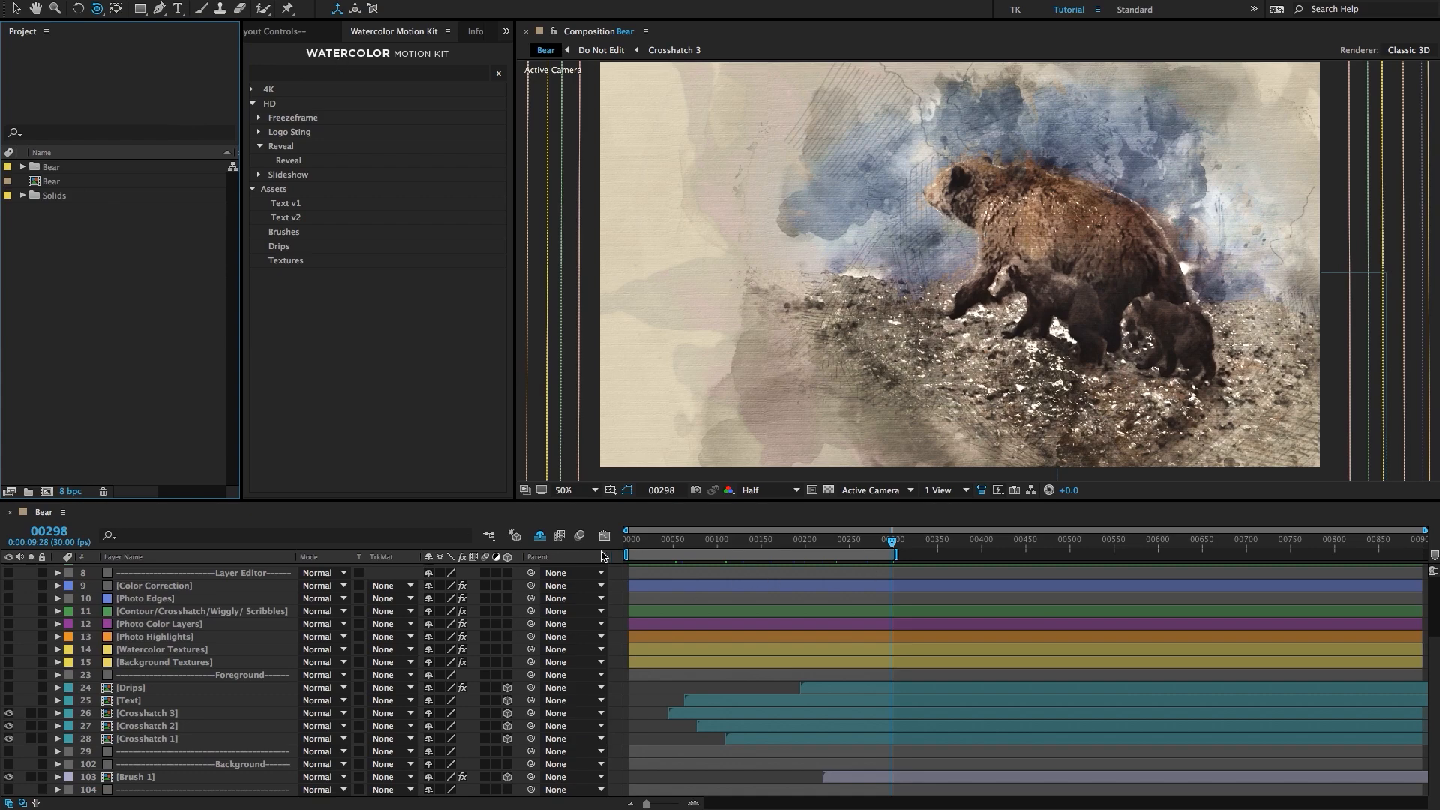
Bring the Effect Controls for the Layout Controls layer into view in place of the Watercolor Motion Kit panel.
{"action": "scroll", "coordinate": [172, 593], "scroll_direction": "up", "scroll_amount": 3}
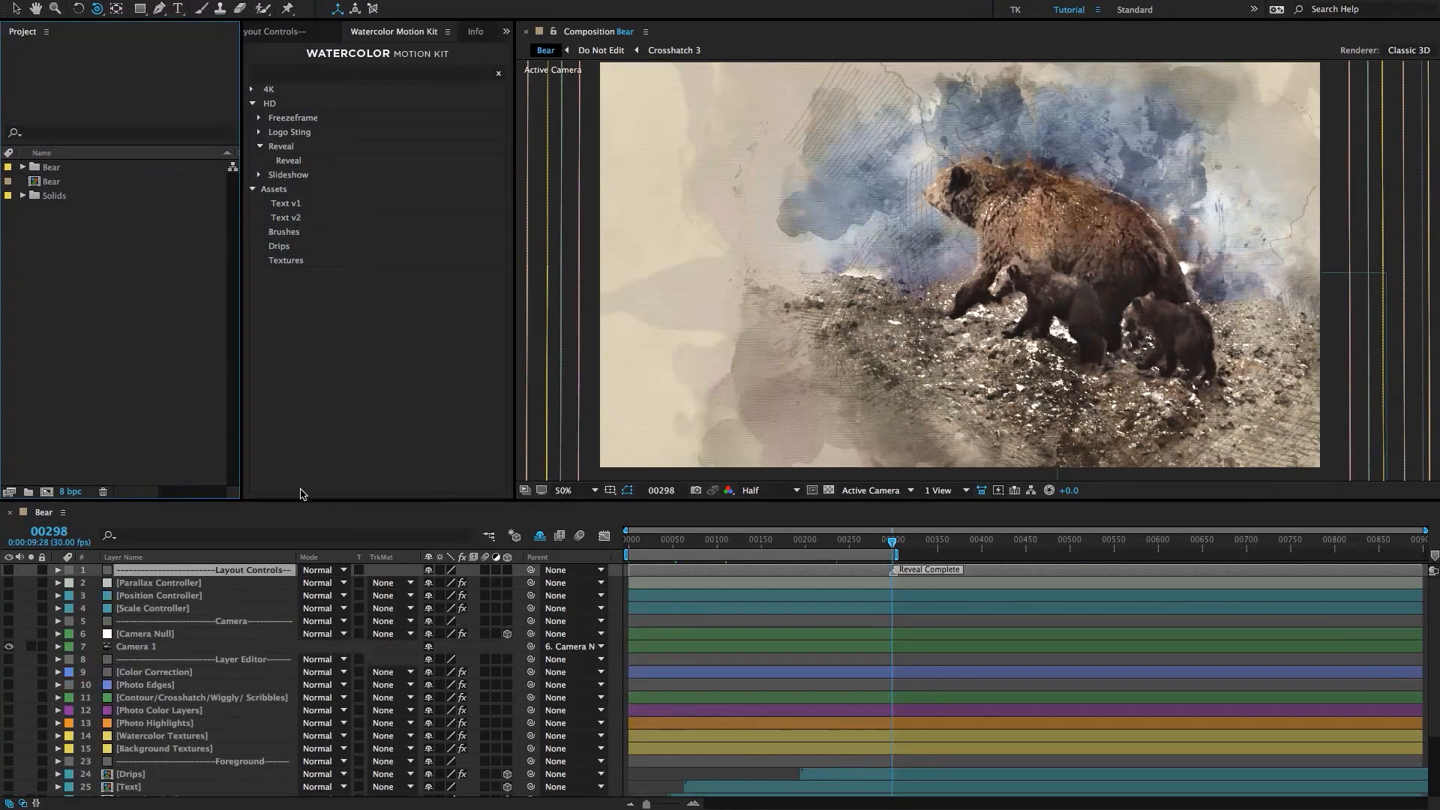
{"action": "left_click", "coordinate": [364, 258]}
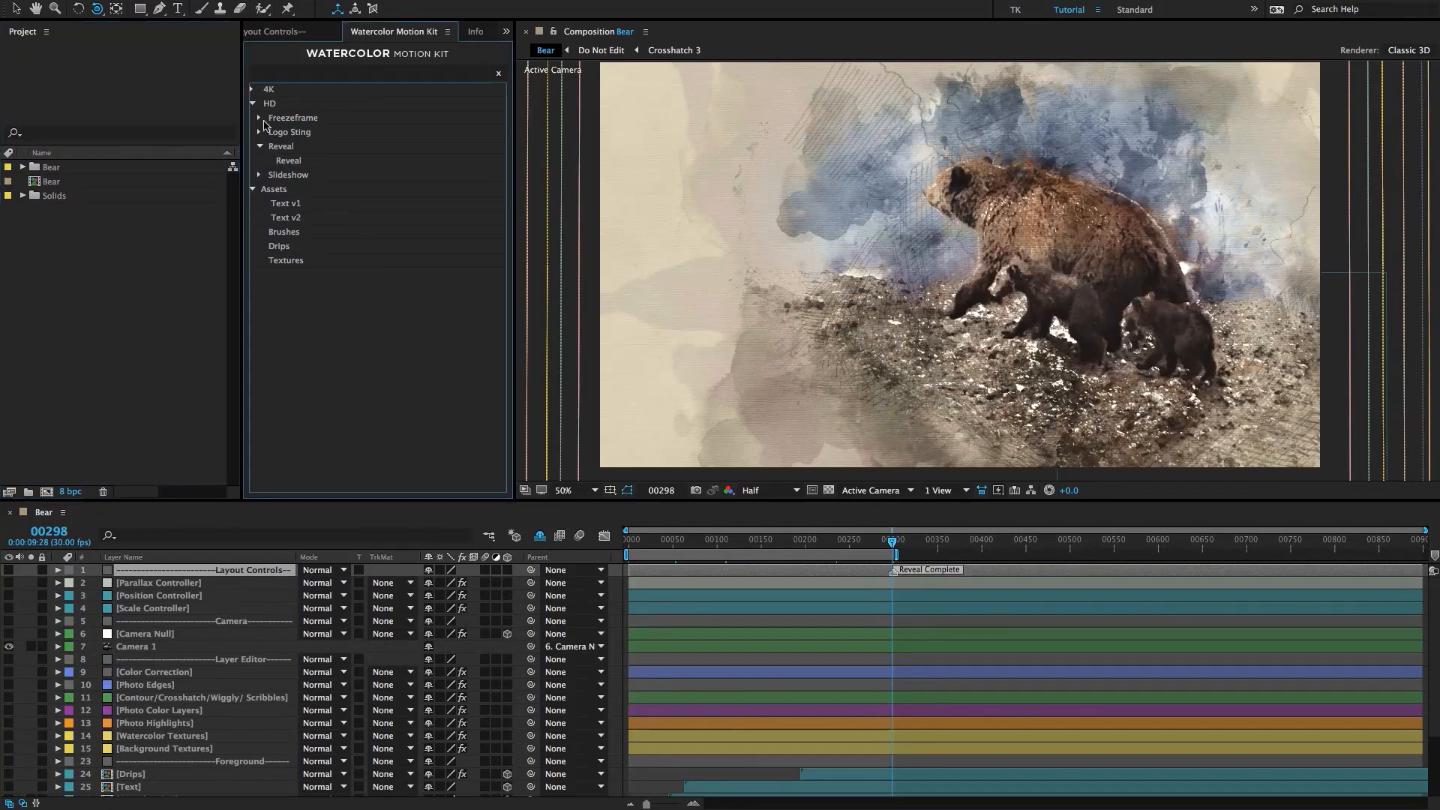
{"action": "left_click", "coordinate": [323, 35]}
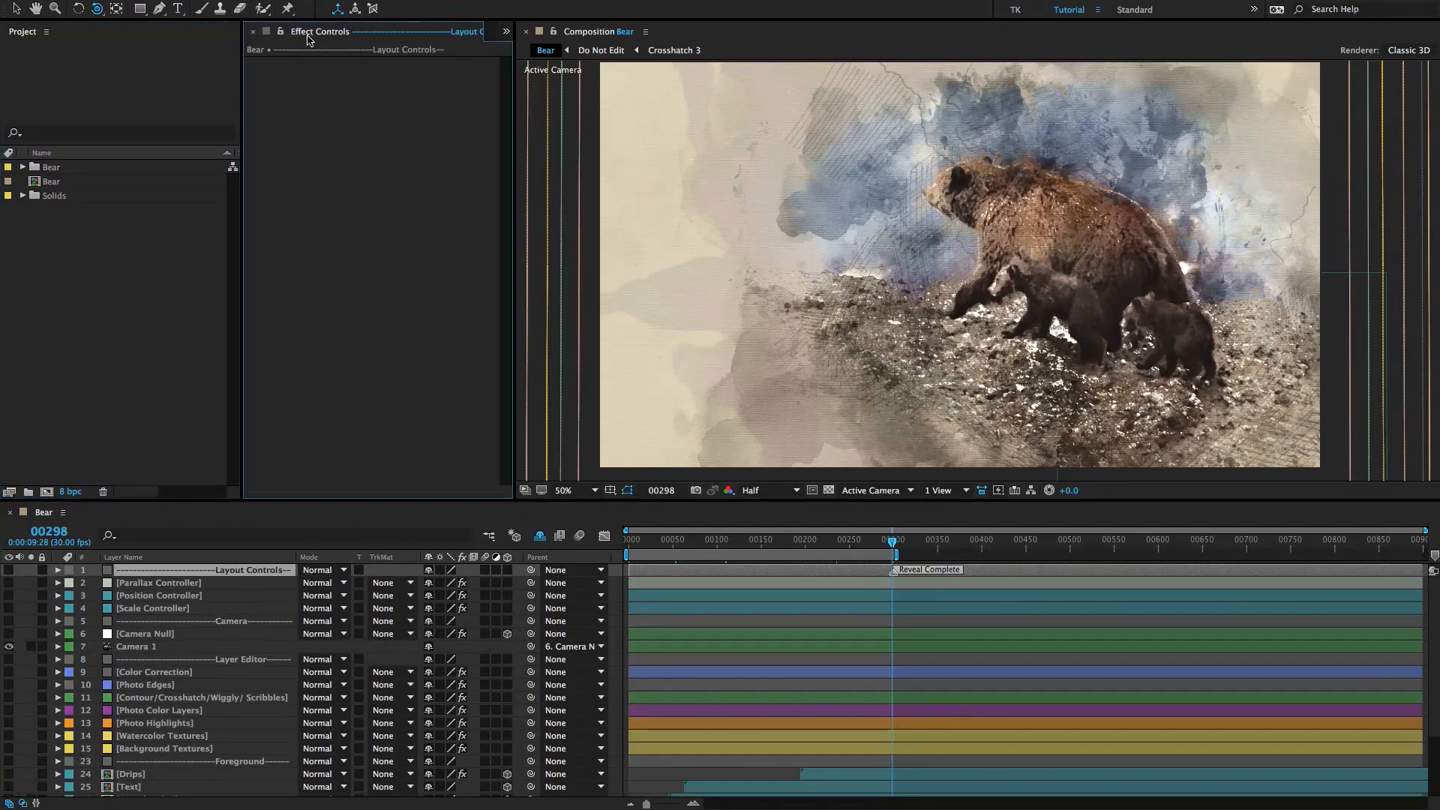
{"action": "left_click", "coordinate": [225, 0]}
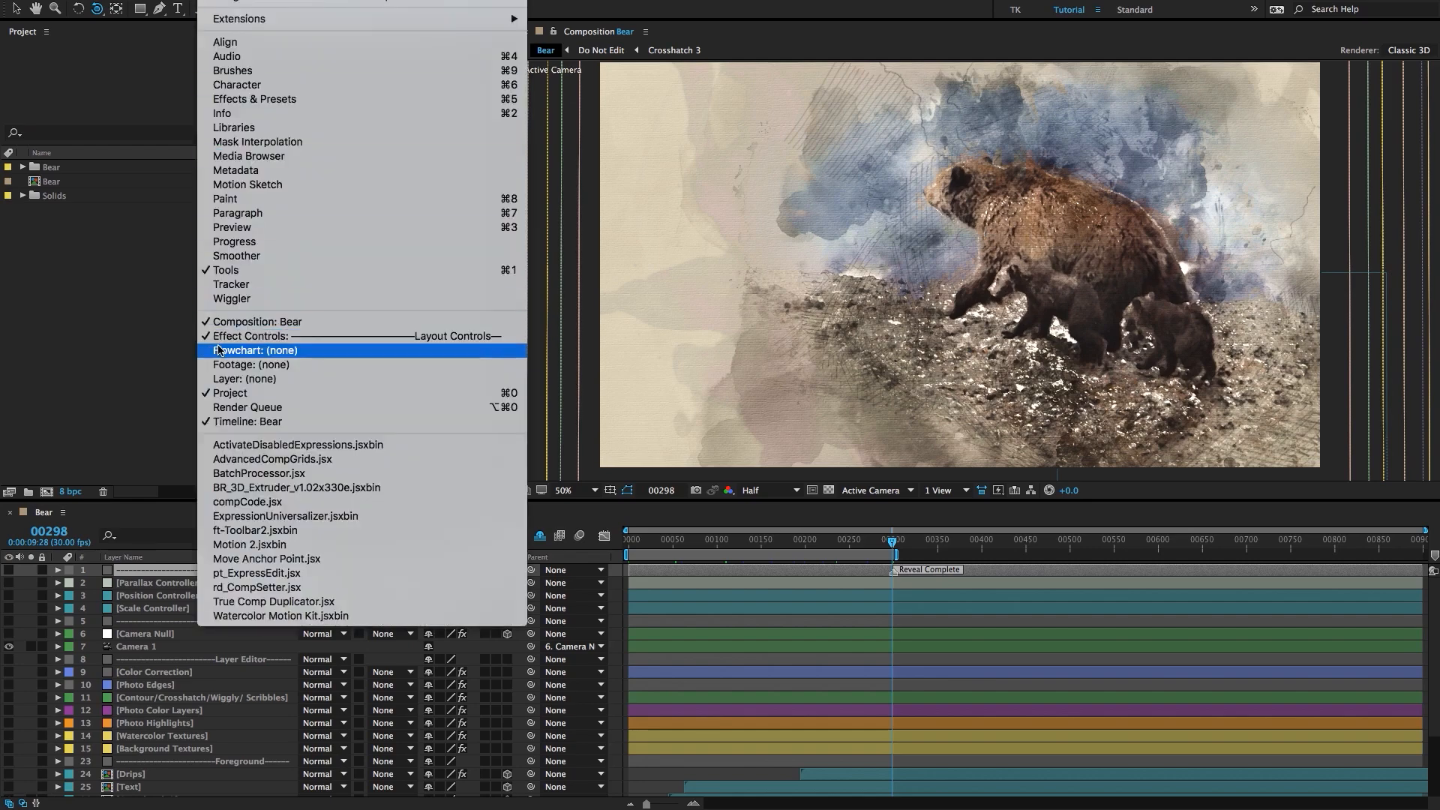
{"action": "left_click", "coordinate": [99, 312]}
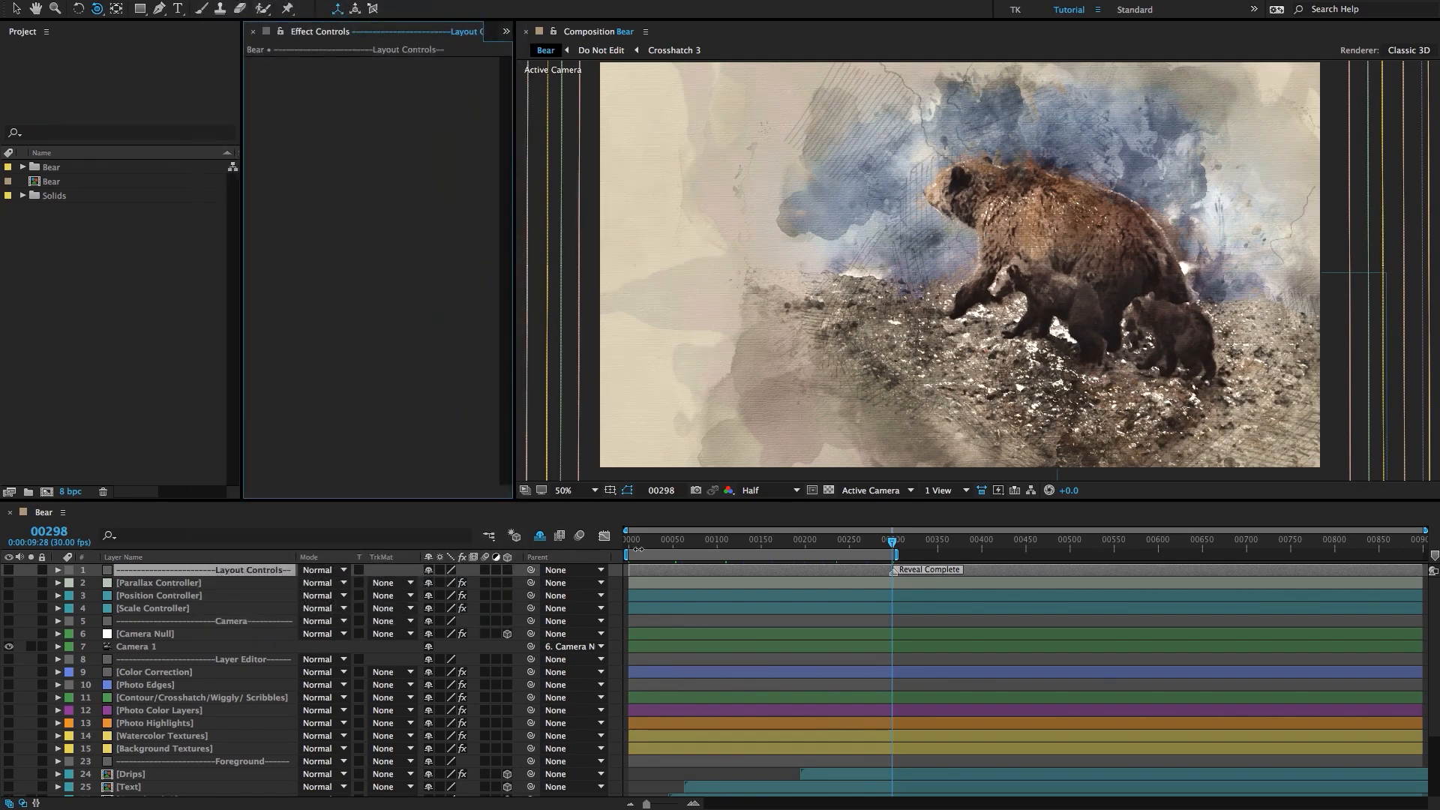
Examine the effect controls of the Parallax, Position and Scale Controller layers, including the Simple Parallax Editor.
{"action": "left_click", "coordinate": [163, 585]}
{"action": "left_click", "coordinate": [164, 596]}
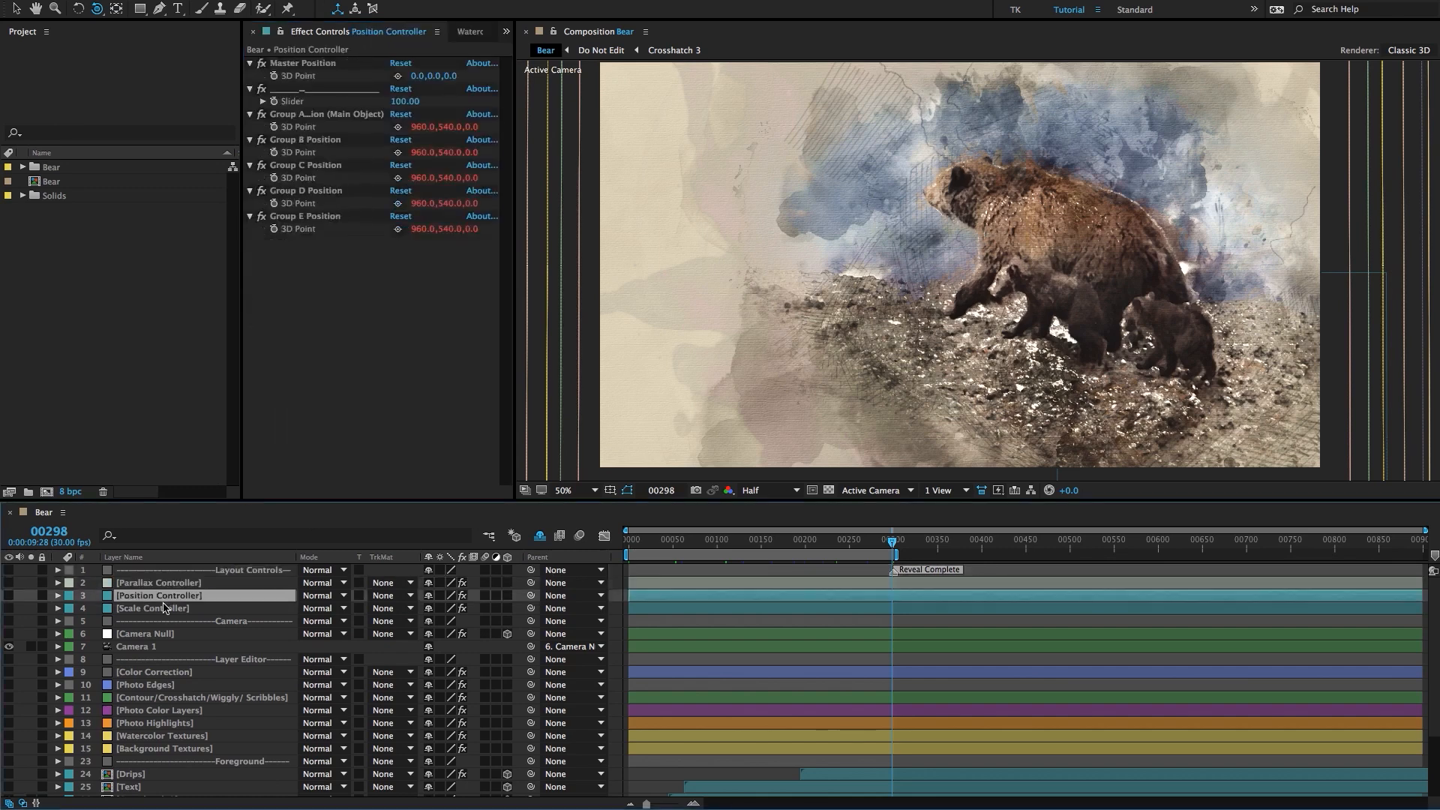
{"action": "left_click", "coordinate": [163, 611]}
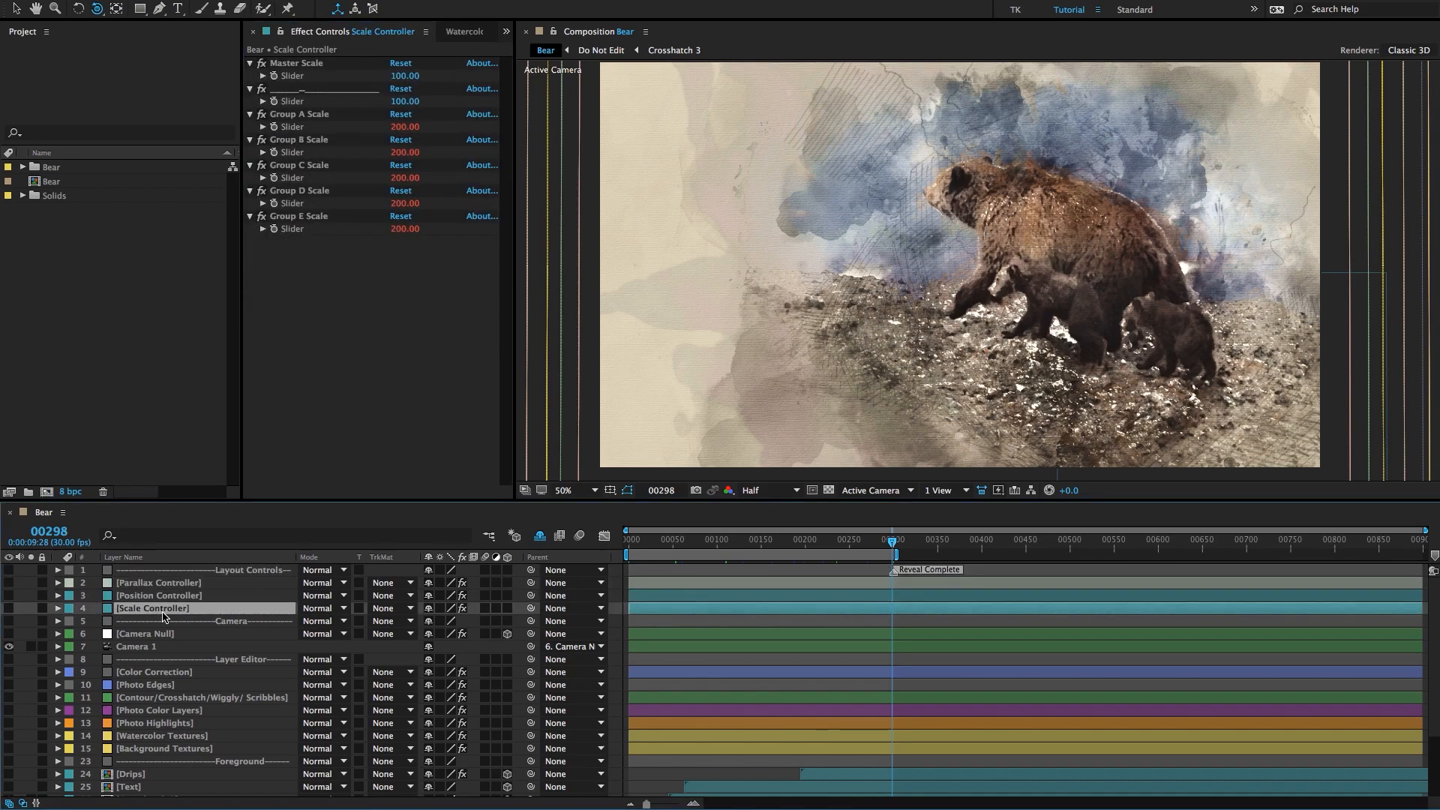
{"action": "left_click", "coordinate": [175, 586]}
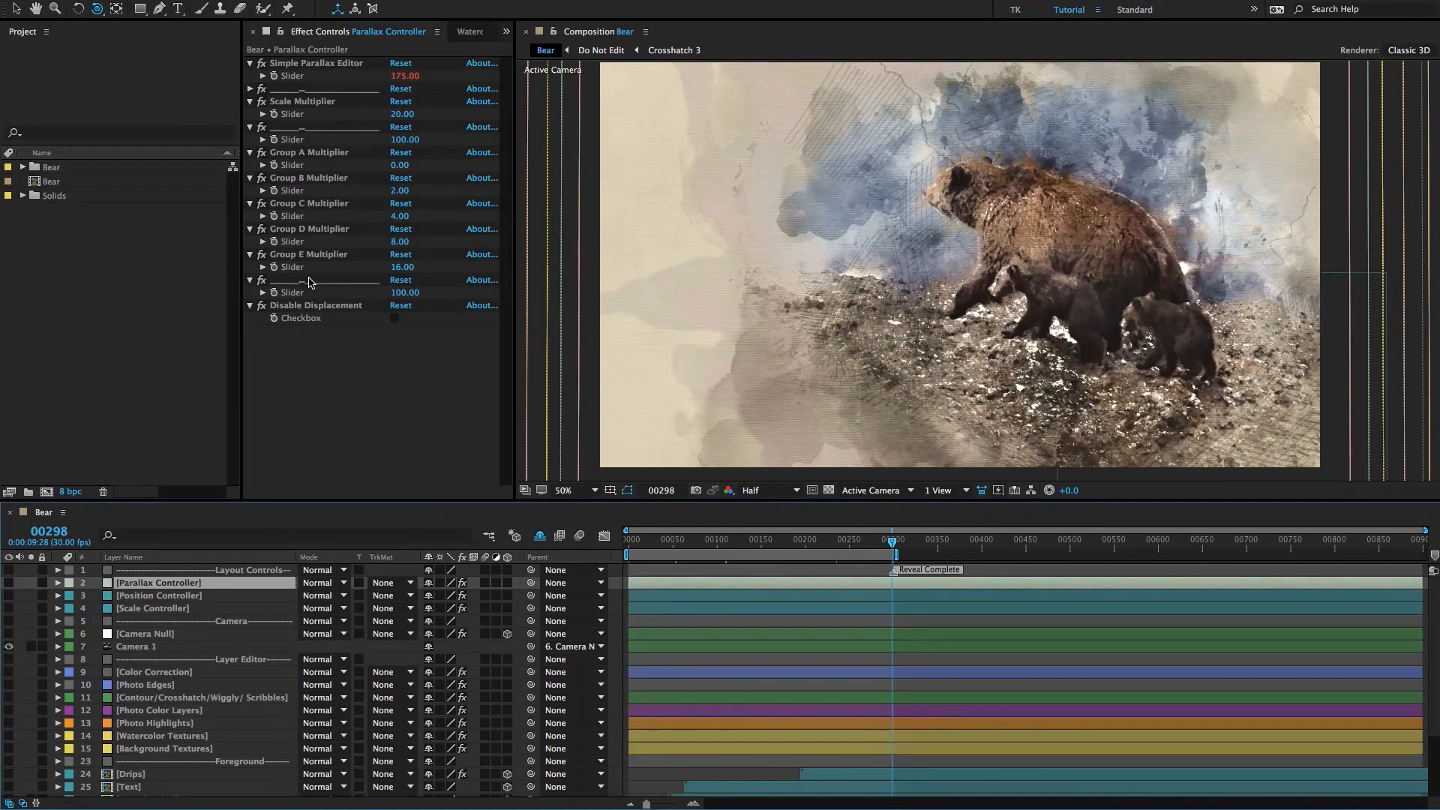
{"action": "left_click", "coordinate": [349, 67]}
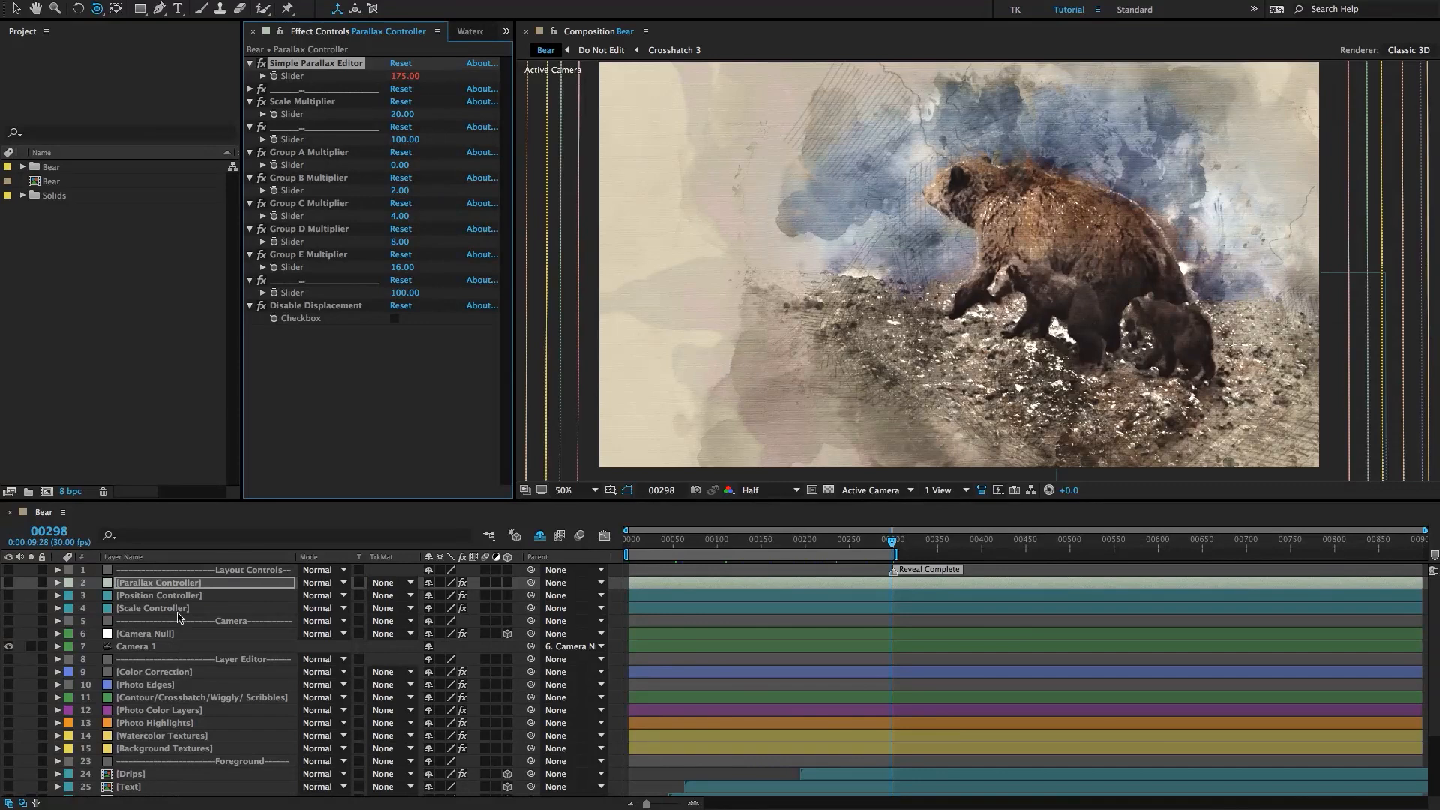
Examine the Camera Null's depth of field, focus, shake, zoom and rotation controls, widening the Effect Controls panel to show full effect names.
{"action": "left_click", "coordinate": [184, 622]}
{"action": "left_click", "coordinate": [183, 635]}
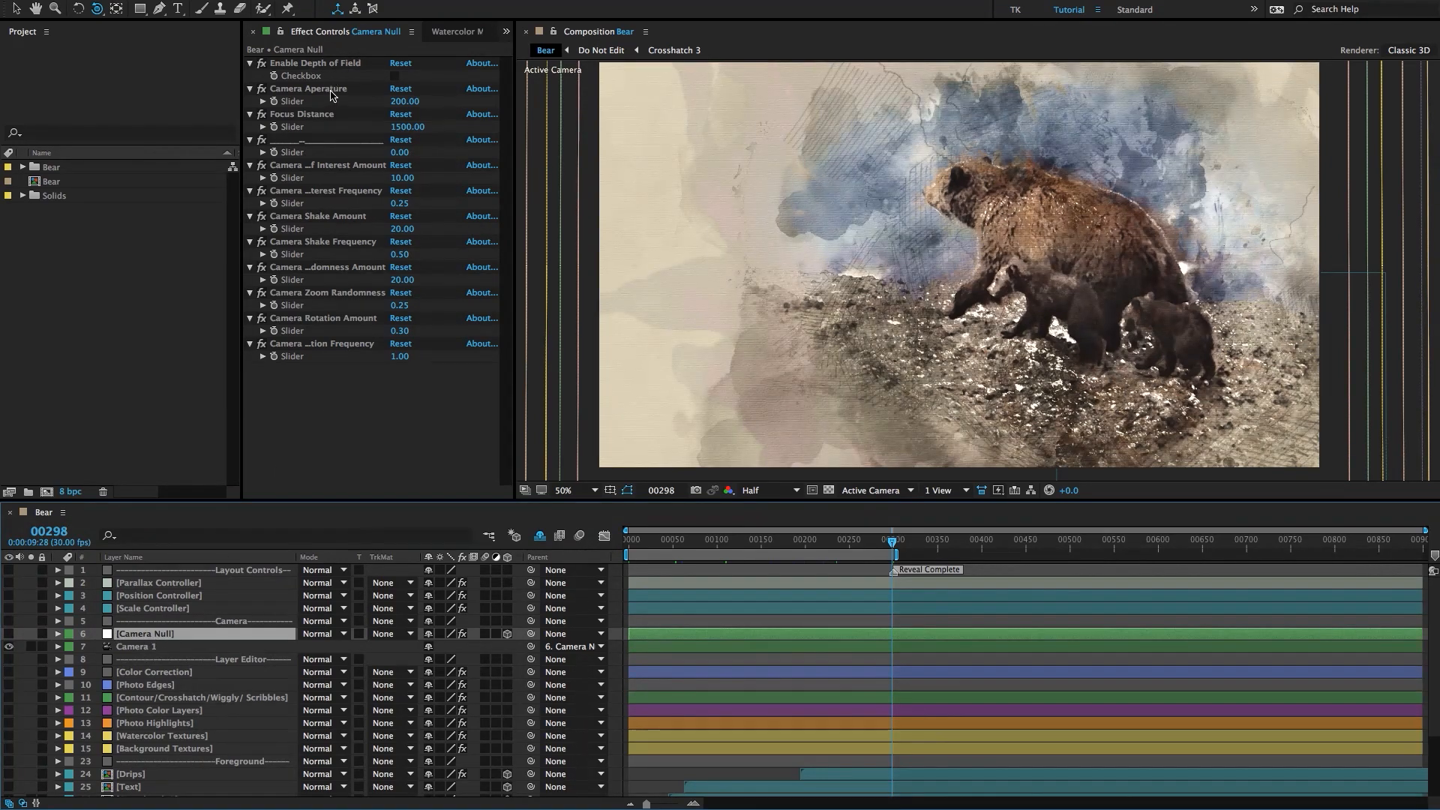
{"action": "left_click", "coordinate": [321, 118]}
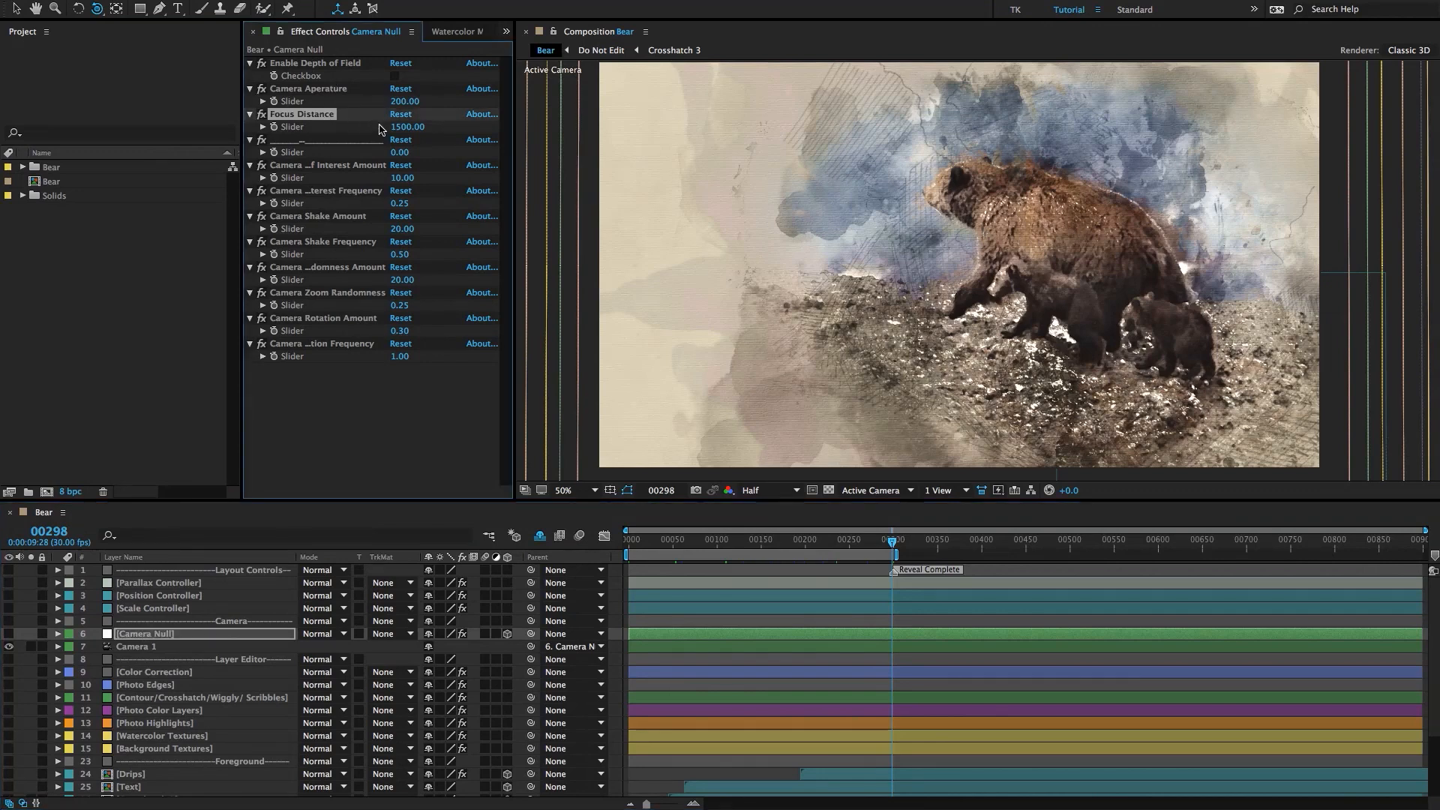
{"action": "left_click", "coordinate": [380, 126]}
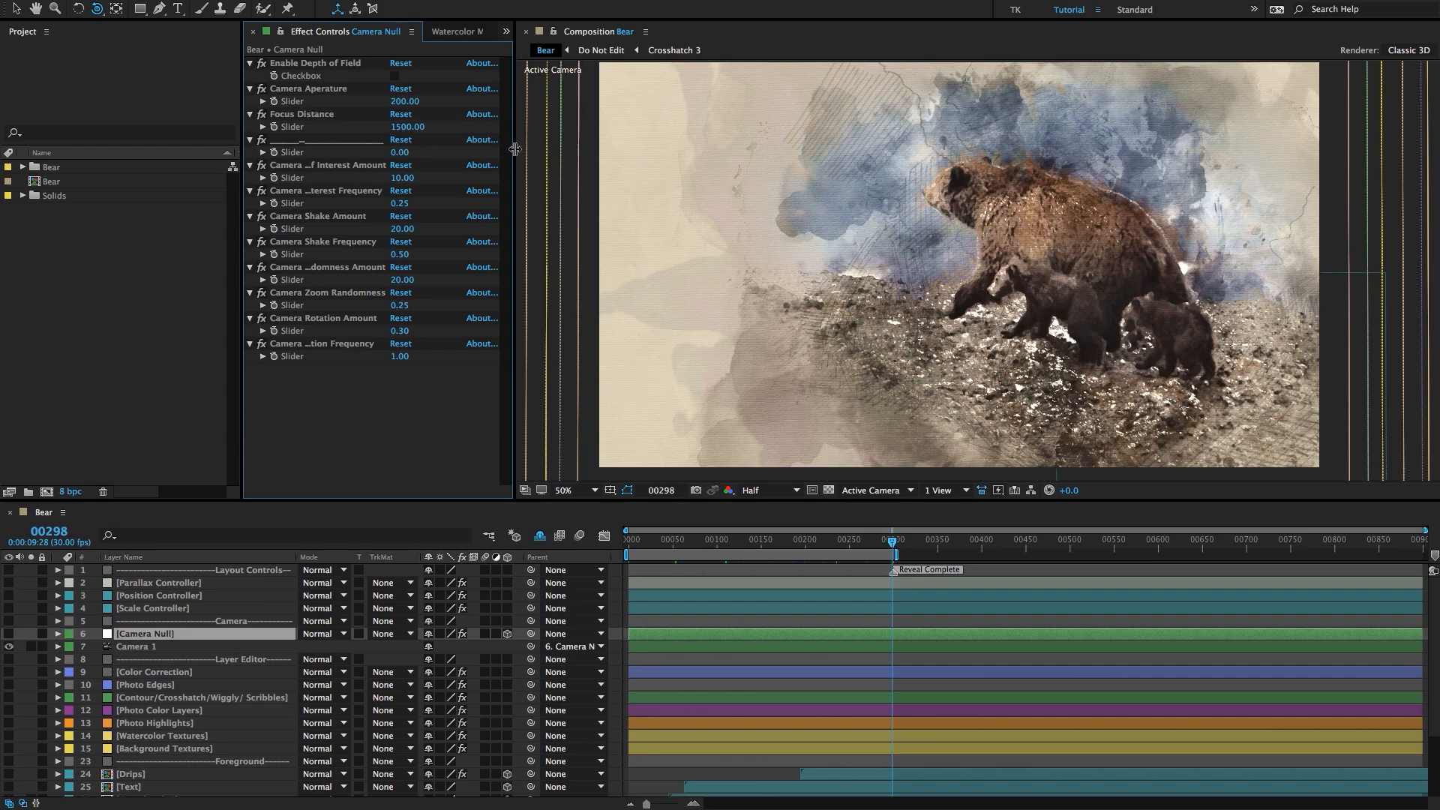
{"action": "left_click_drag", "start_coordinate": [516, 150], "coordinate": [592, 150]}
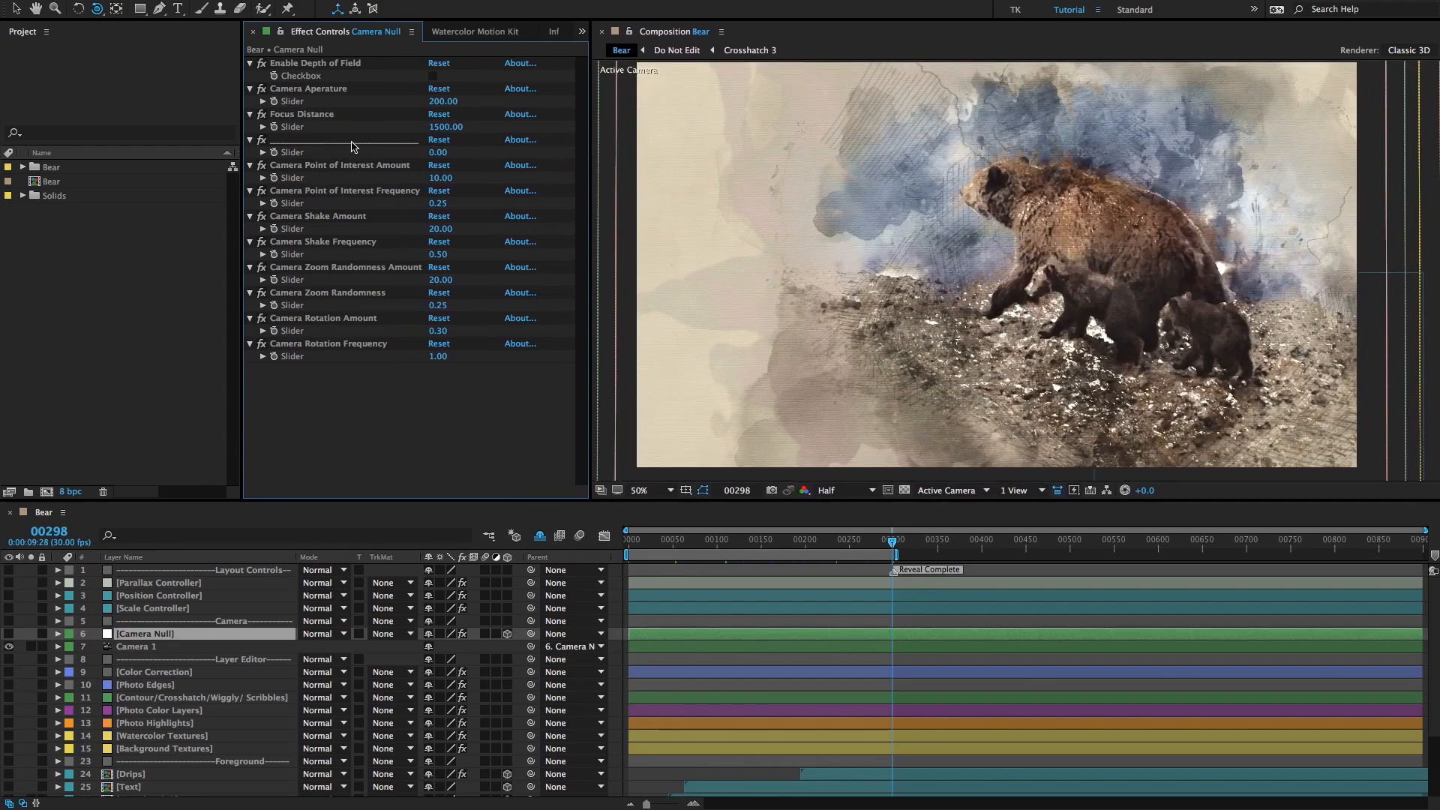
{"action": "left_click", "coordinate": [323, 166]}
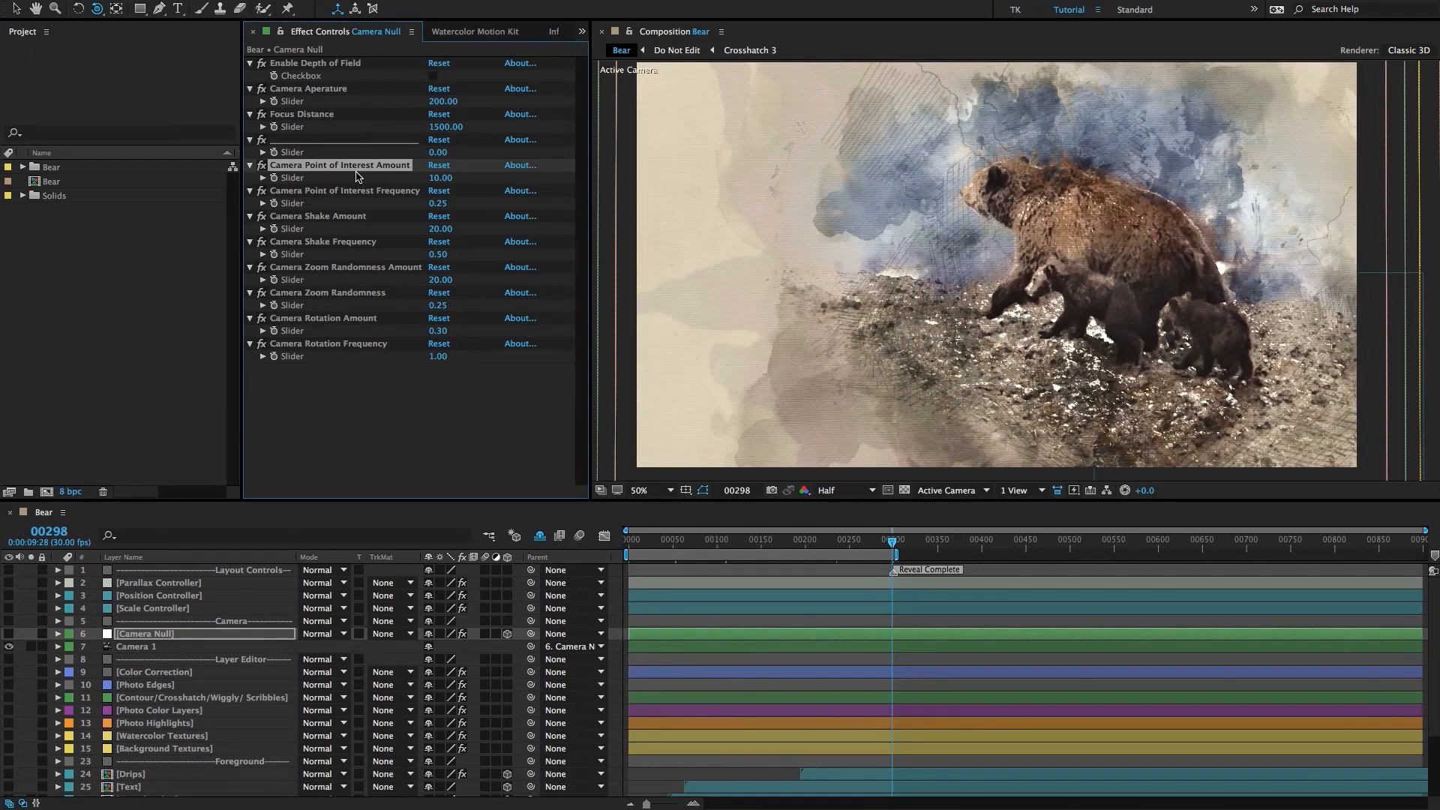
{"action": "left_click", "coordinate": [422, 410]}
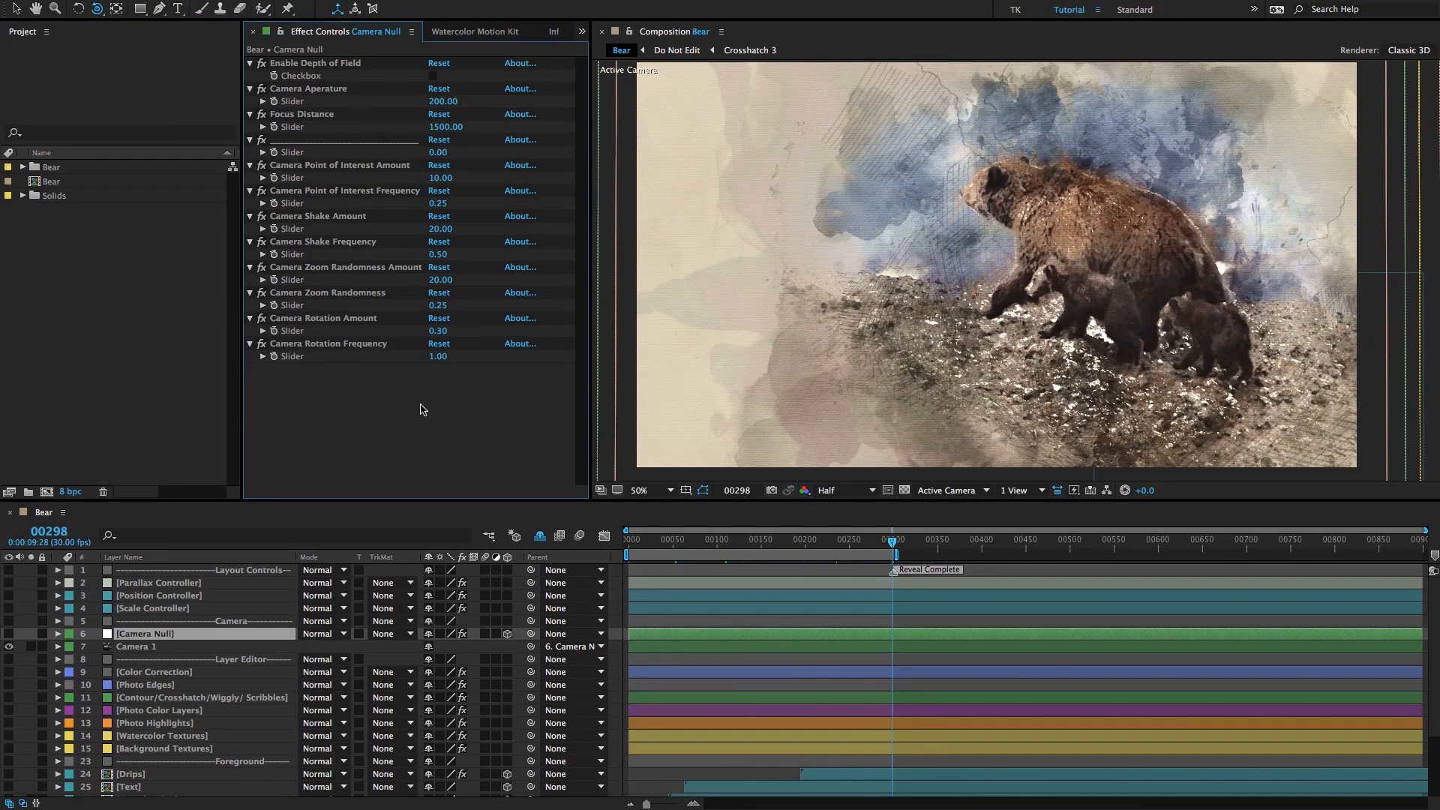
Examine the effect settings of the Color Correction and Photo Edges layers in the Layer Editor section.
{"action": "scroll", "coordinate": [247, 639], "scroll_direction": "down", "scroll_amount": 1}
{"action": "left_click", "coordinate": [219, 637]}
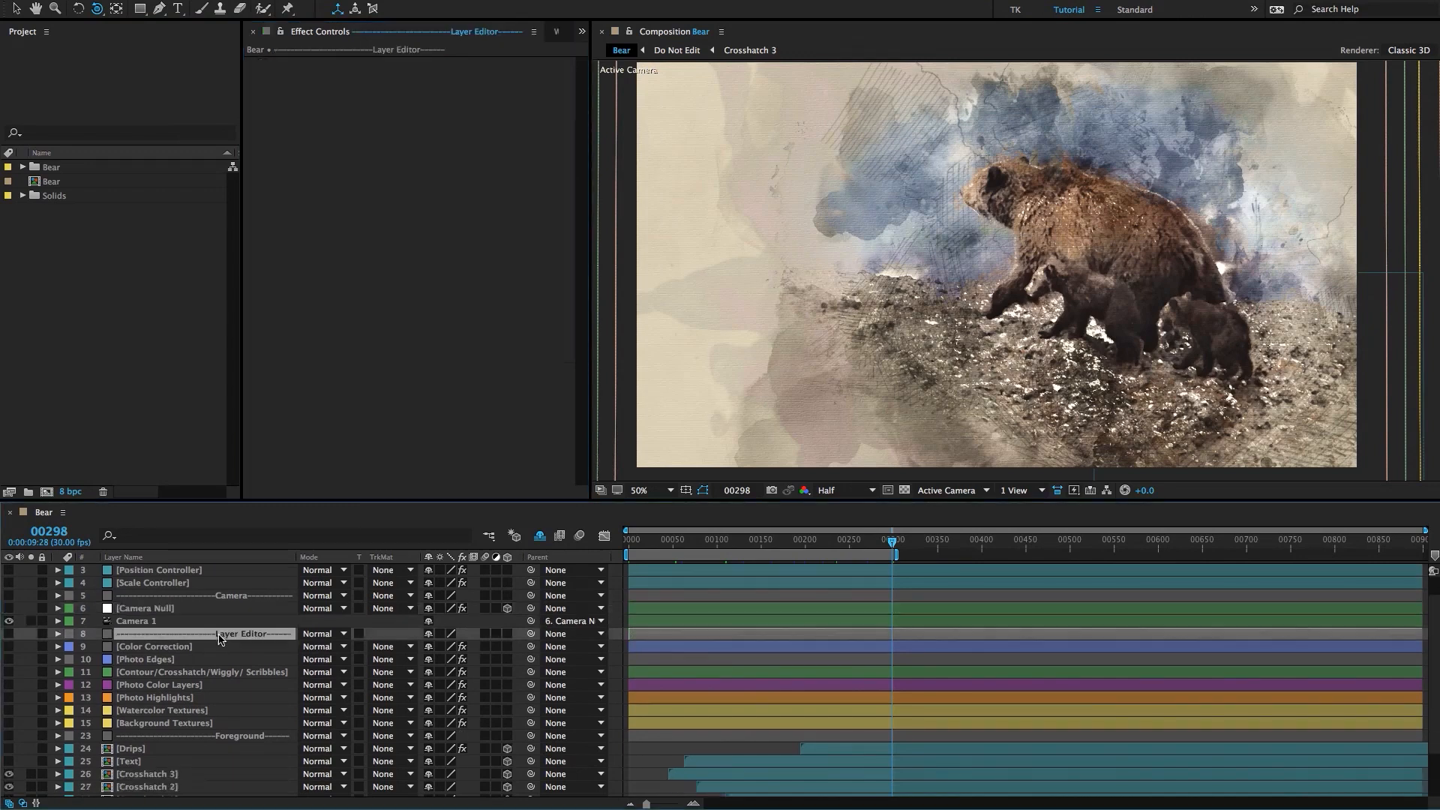
{"action": "left_click", "coordinate": [199, 647]}
{"action": "scroll", "coordinate": [199, 649], "scroll_direction": "down", "scroll_amount": 1}
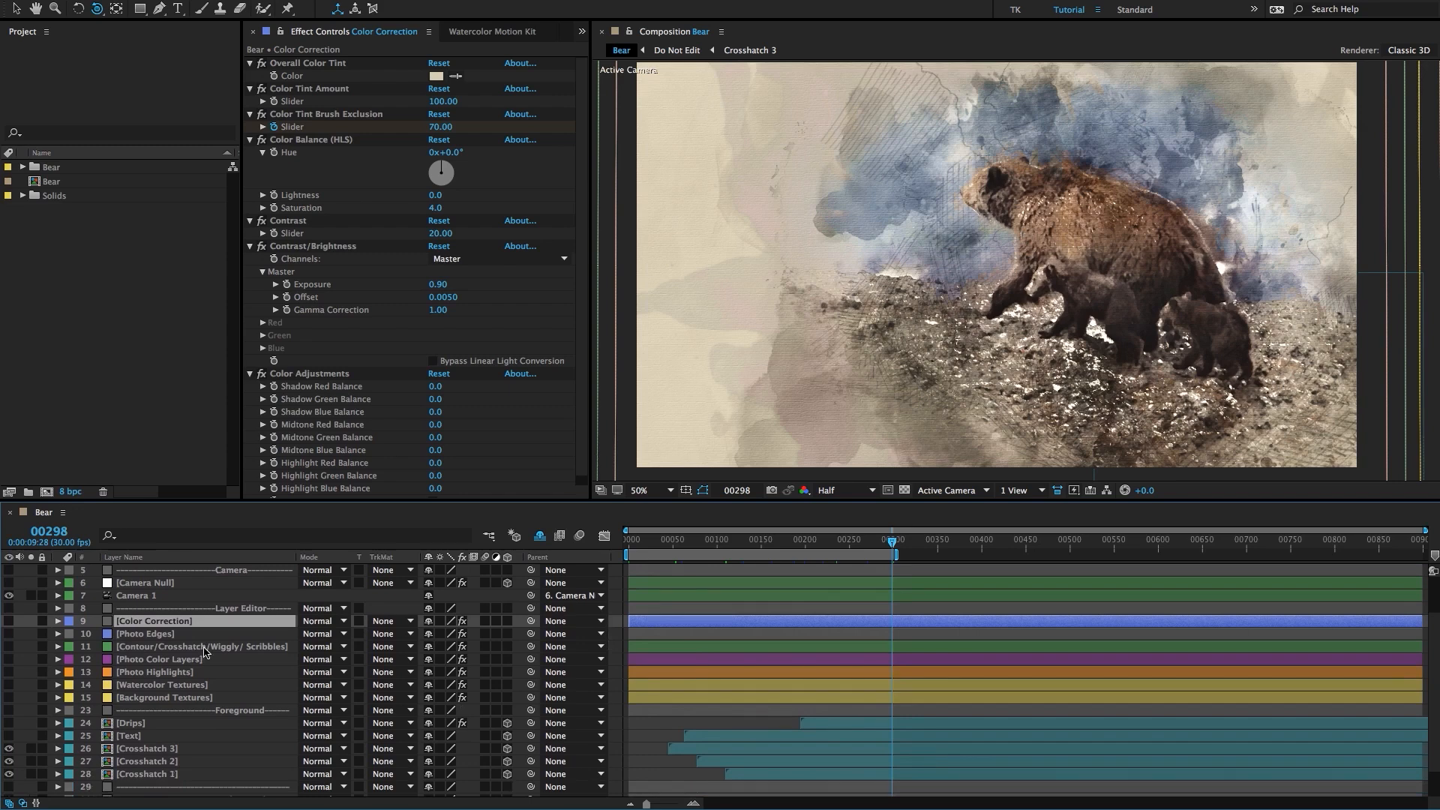
{"action": "left_click", "coordinate": [178, 637]}
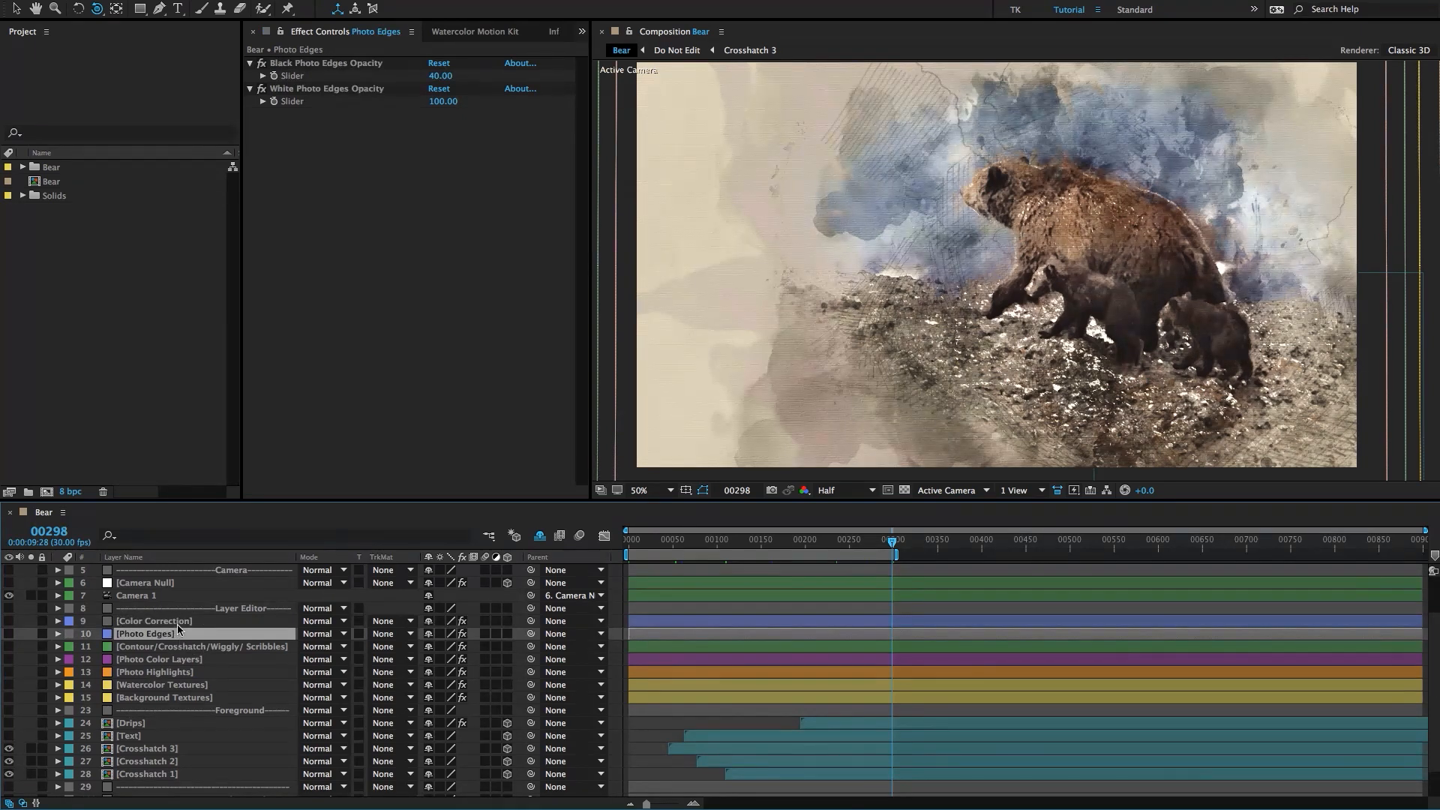
{"action": "left_click", "coordinate": [177, 622]}
{"action": "scroll", "coordinate": [336, 347], "scroll_direction": "down", "scroll_amount": 1}
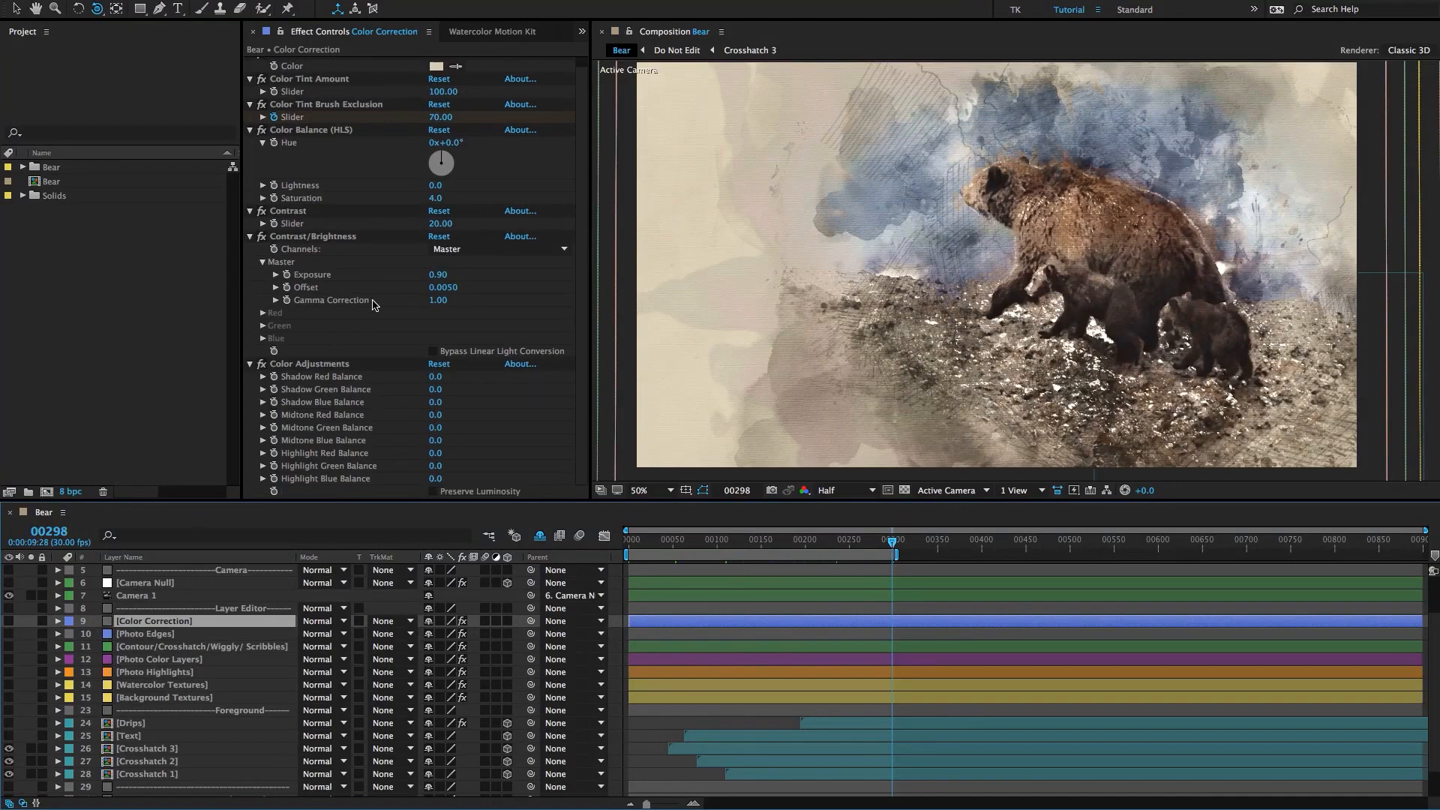
{"action": "scroll", "coordinate": [383, 284], "scroll_direction": "up", "scroll_amount": 1}
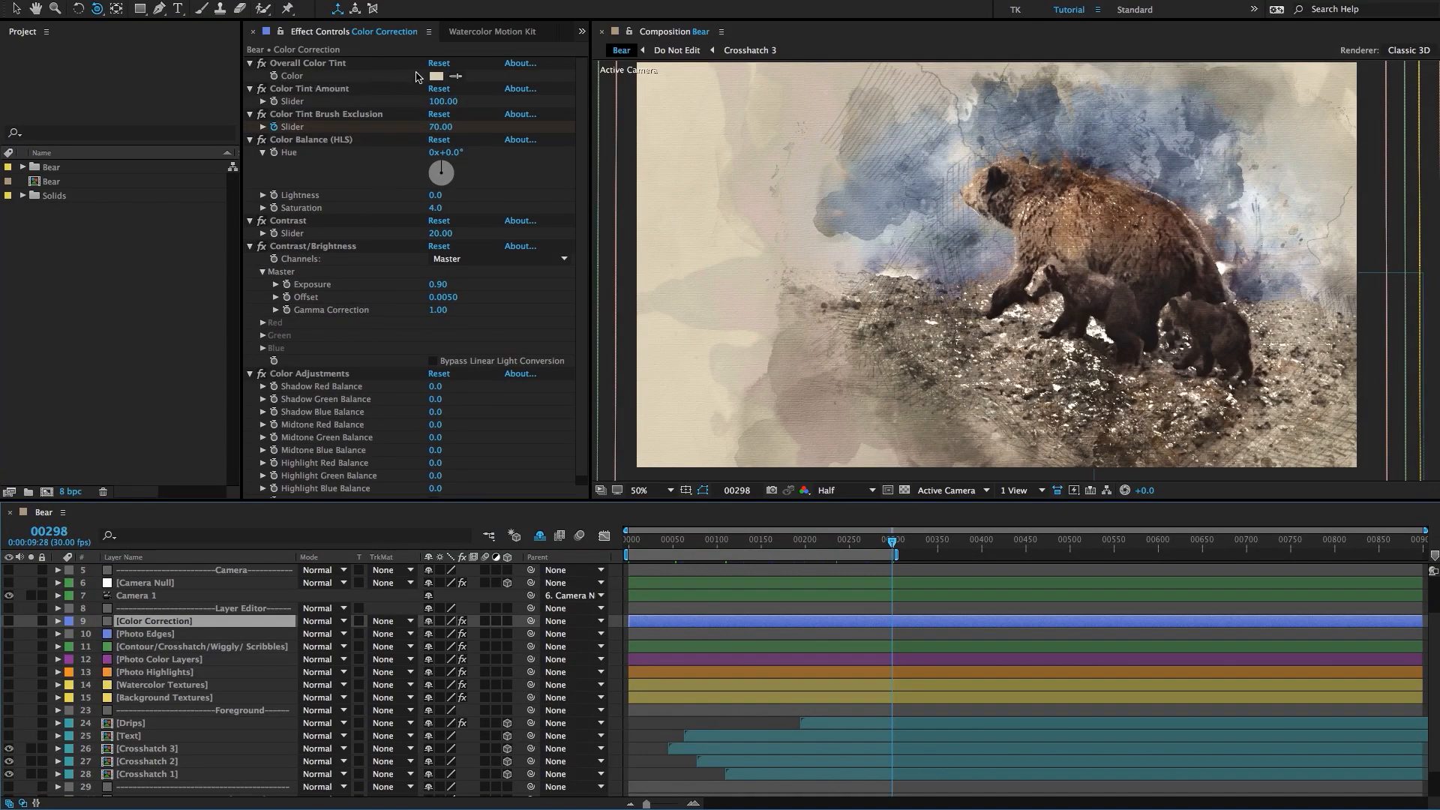
{"action": "left_click", "coordinate": [169, 636]}
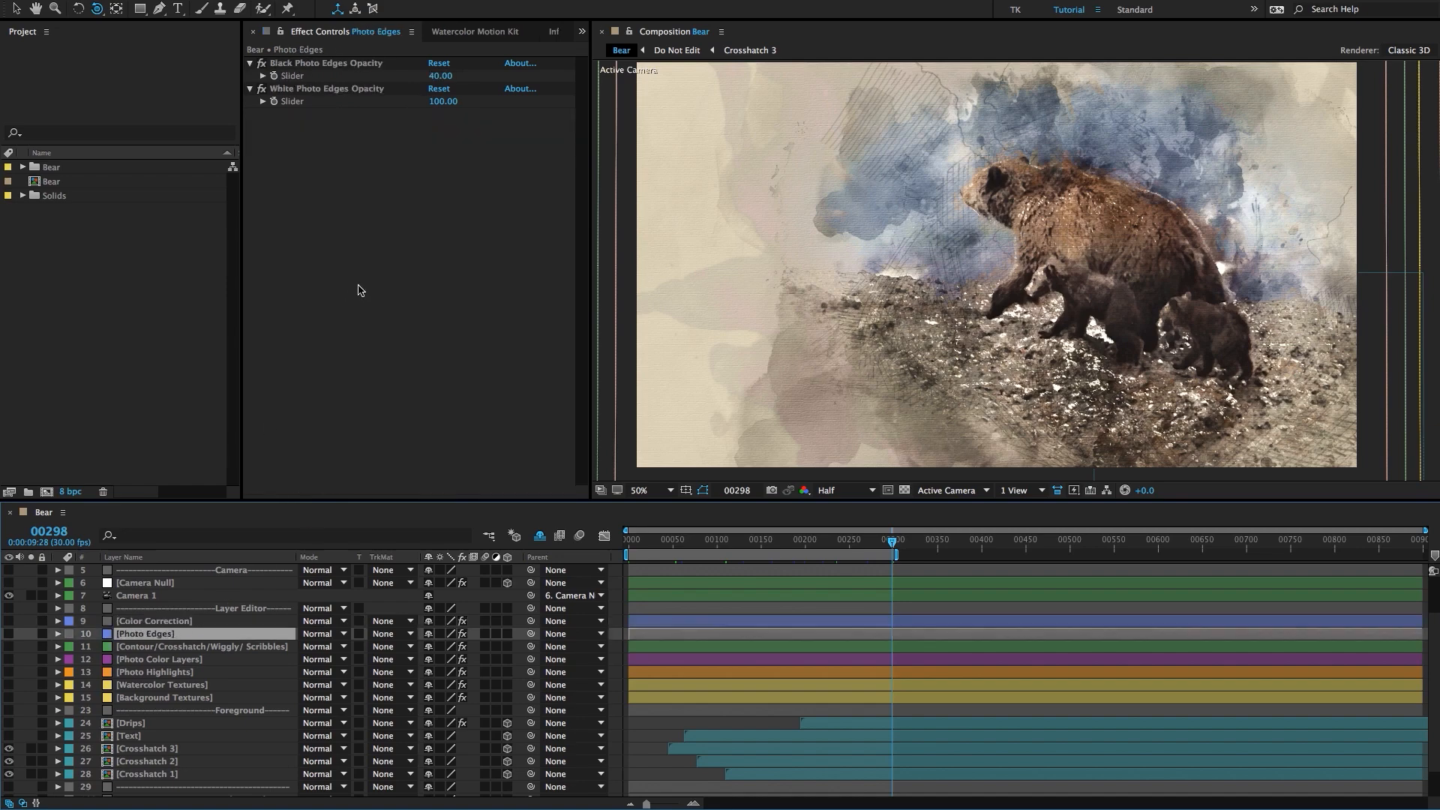
Collapse all effects on the Contour/Crosshatch/Wiggly/Scribbles layer so only their names are listed.
{"action": "key", "text": "ctrl+Down"}
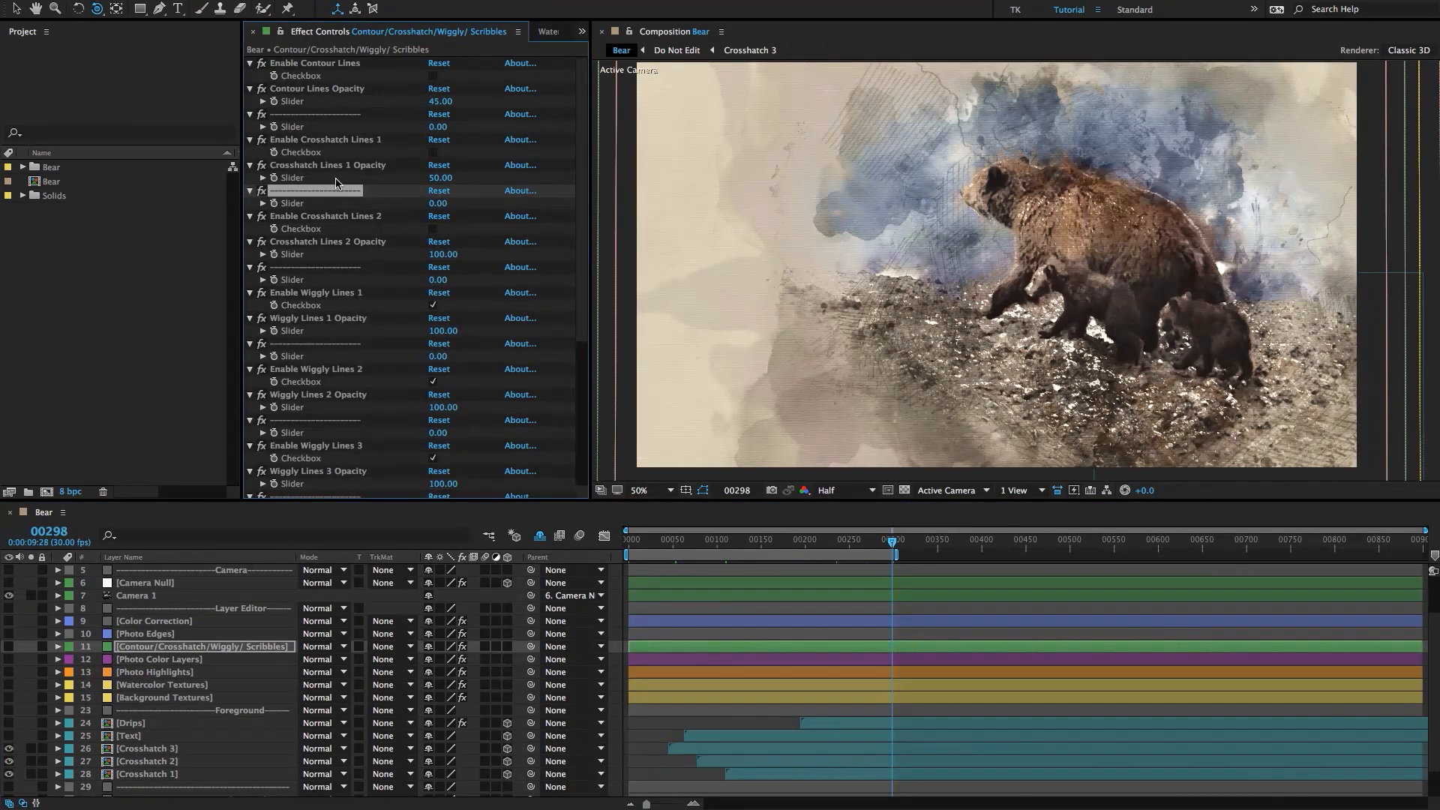
{"action": "key", "text": "ctrl+a"}
{"action": "left_click", "coordinate": [250, 191]}
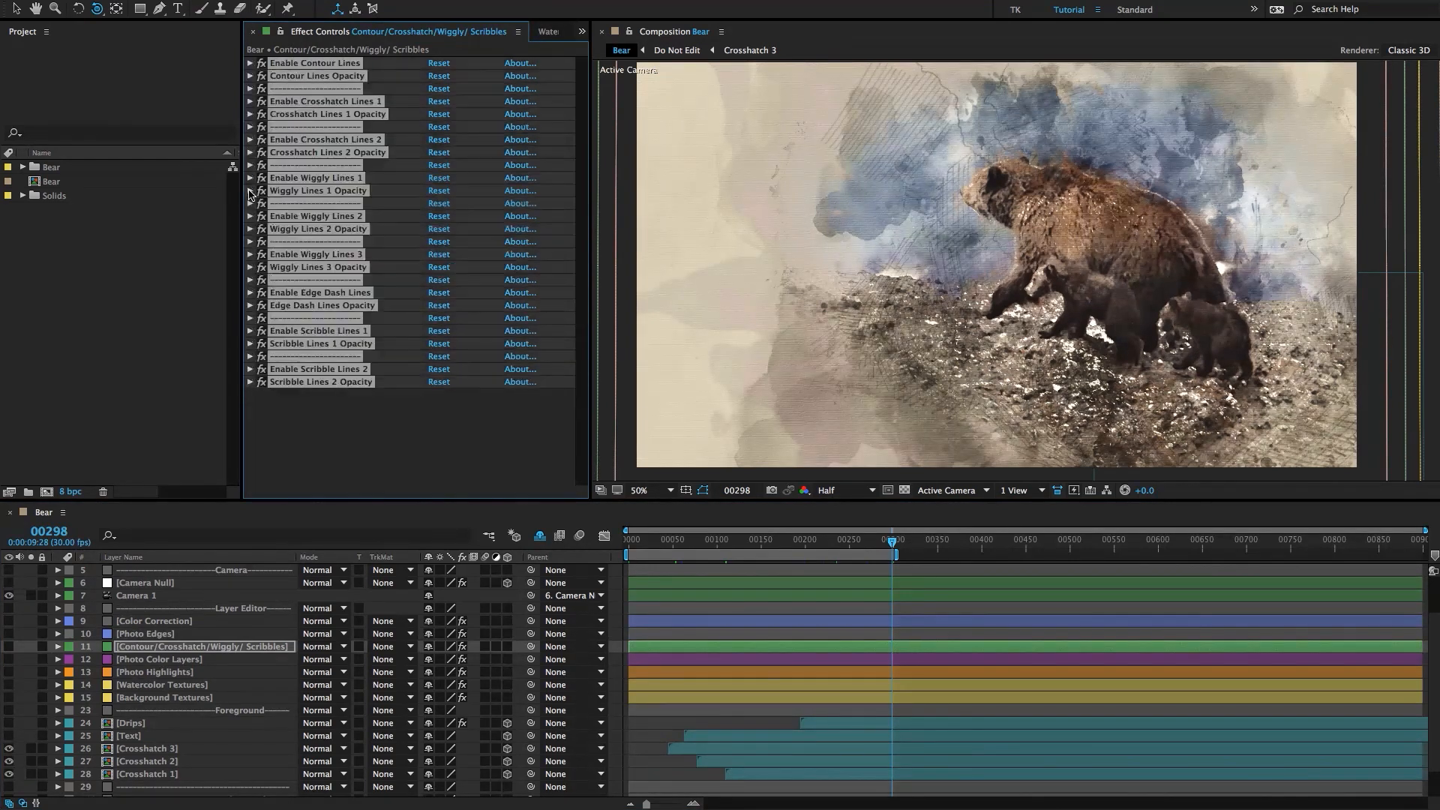
{"action": "left_click", "coordinate": [365, 450]}
{"action": "left_click", "coordinate": [294, 358]}
{"action": "left_click", "coordinate": [306, 319]}
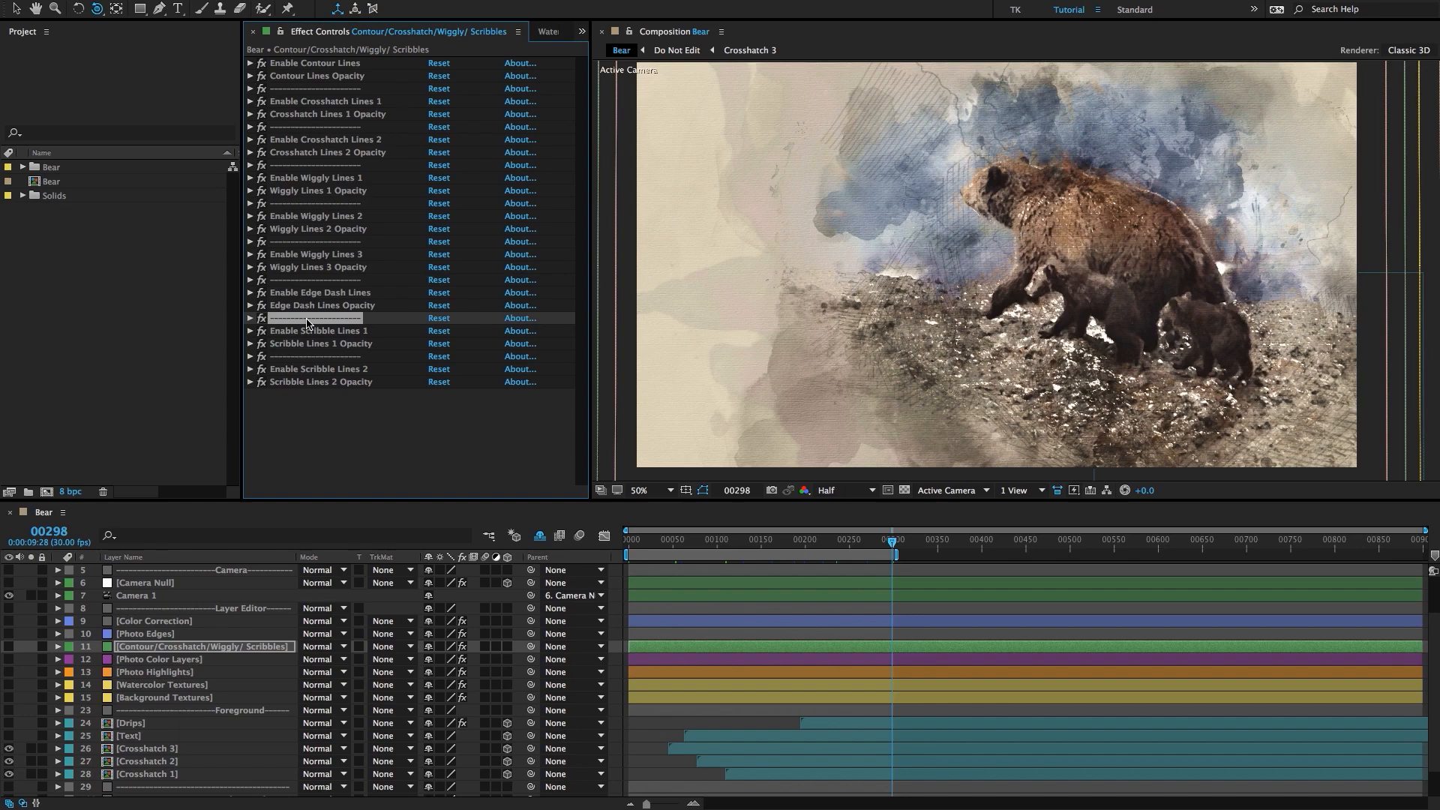
Inspect the enable checkbox and opacity slider of Crosshatch Lines 1, collapsing both effects again.
{"action": "left_click", "coordinate": [252, 102]}
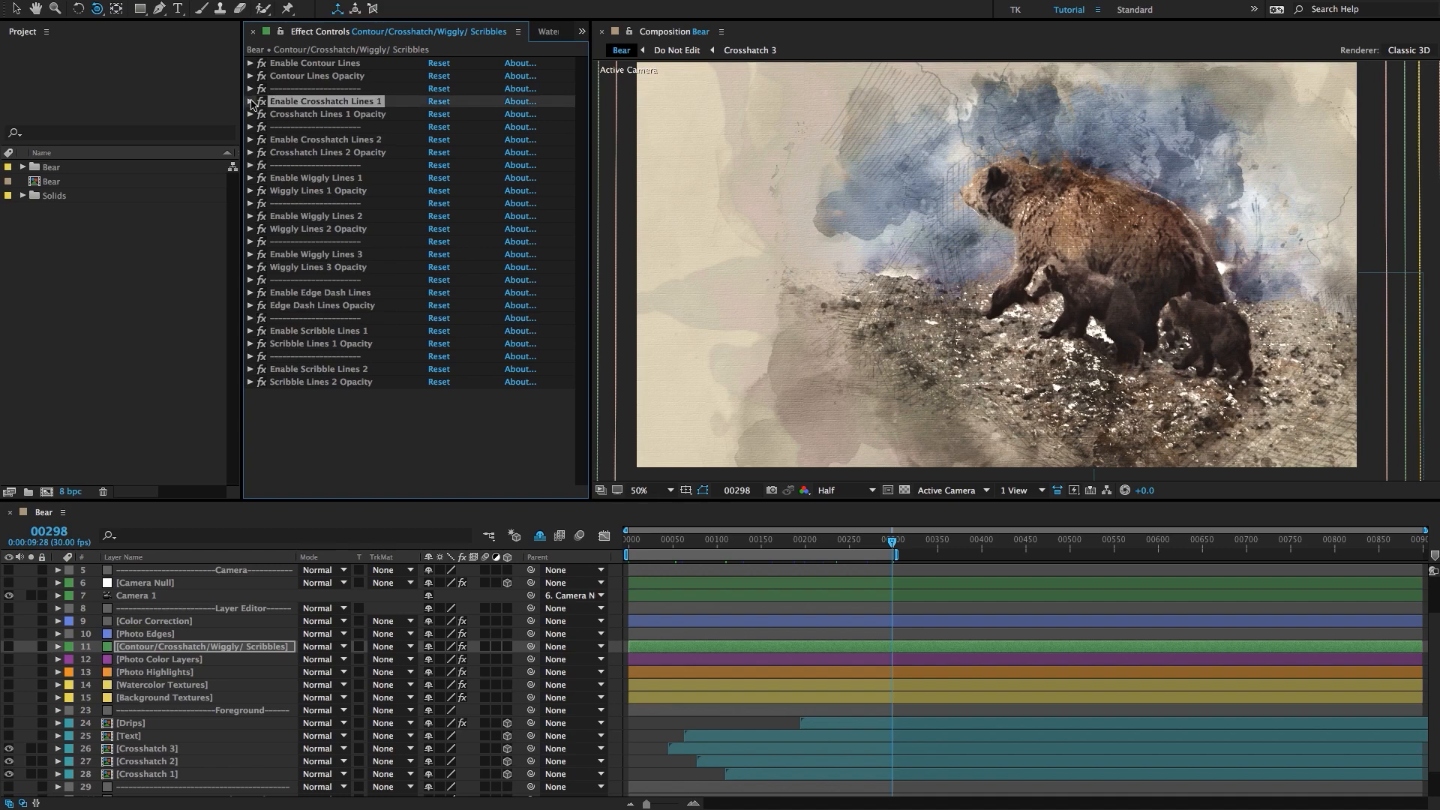
{"action": "left_click", "coordinate": [251, 102]}
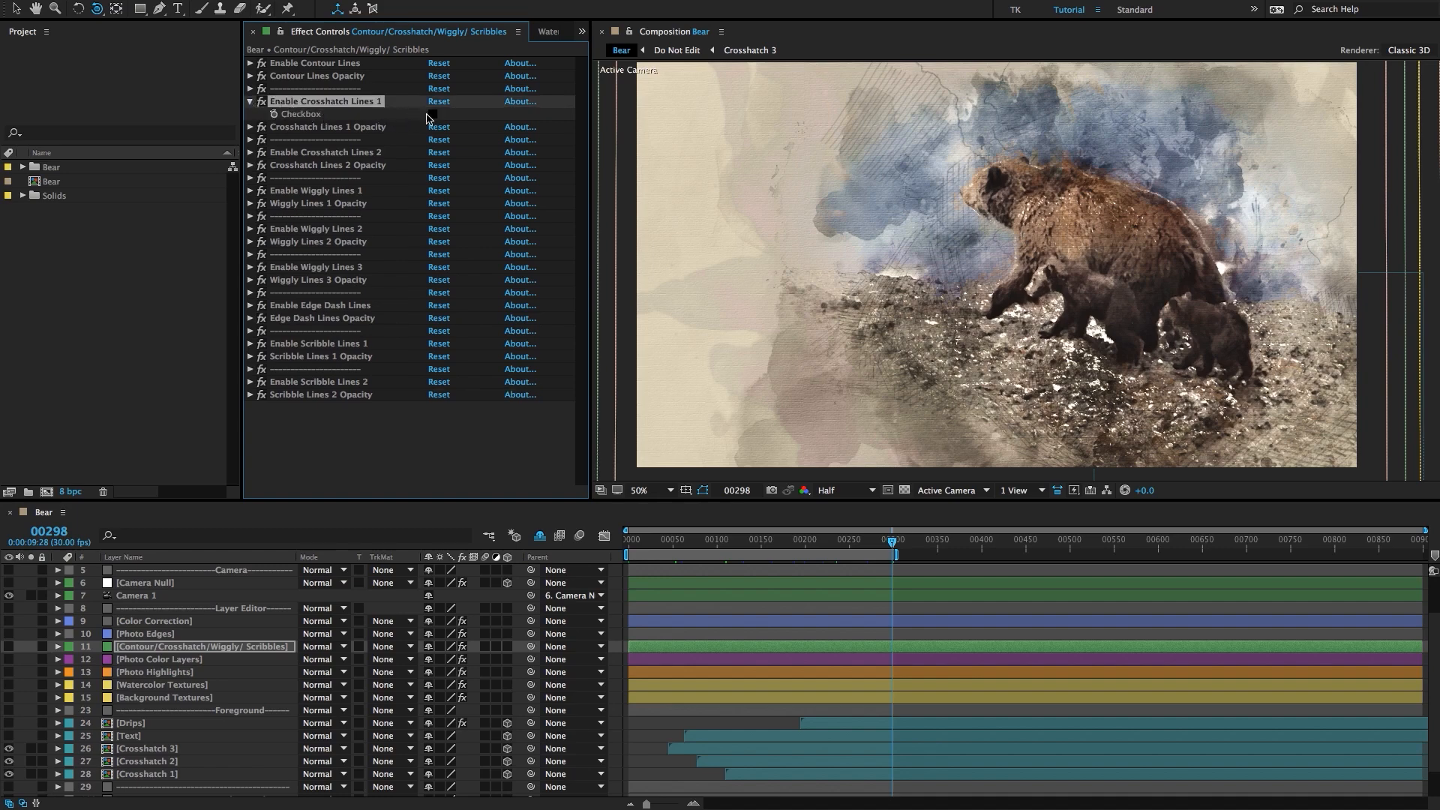
{"action": "left_click", "coordinate": [250, 127]}
{"action": "left_click", "coordinate": [250, 101]}
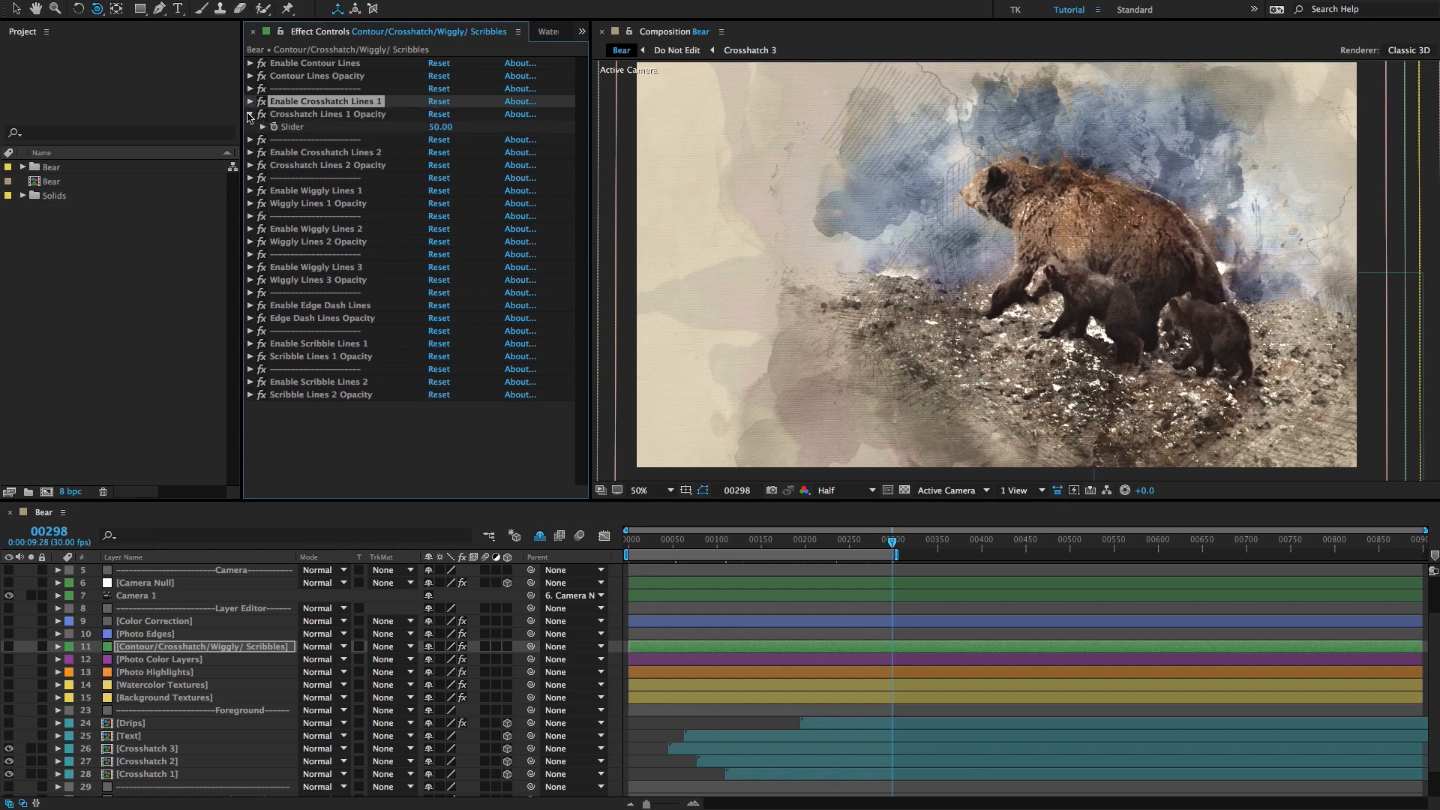
{"action": "left_click", "coordinate": [251, 114]}
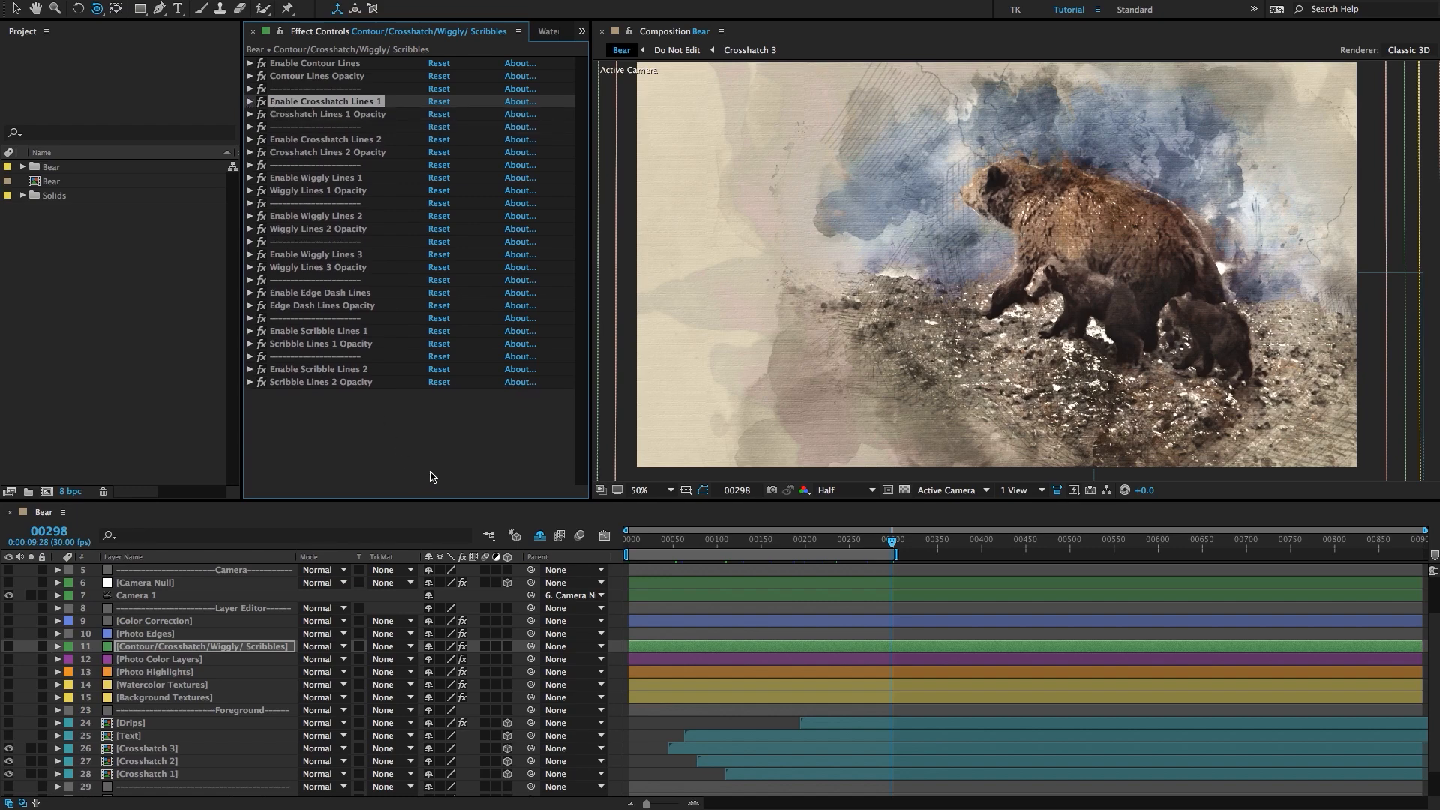
Collapse all effects on the Photo Color Layers layer so only their names are listed.
{"action": "left_click", "coordinate": [178, 659]}
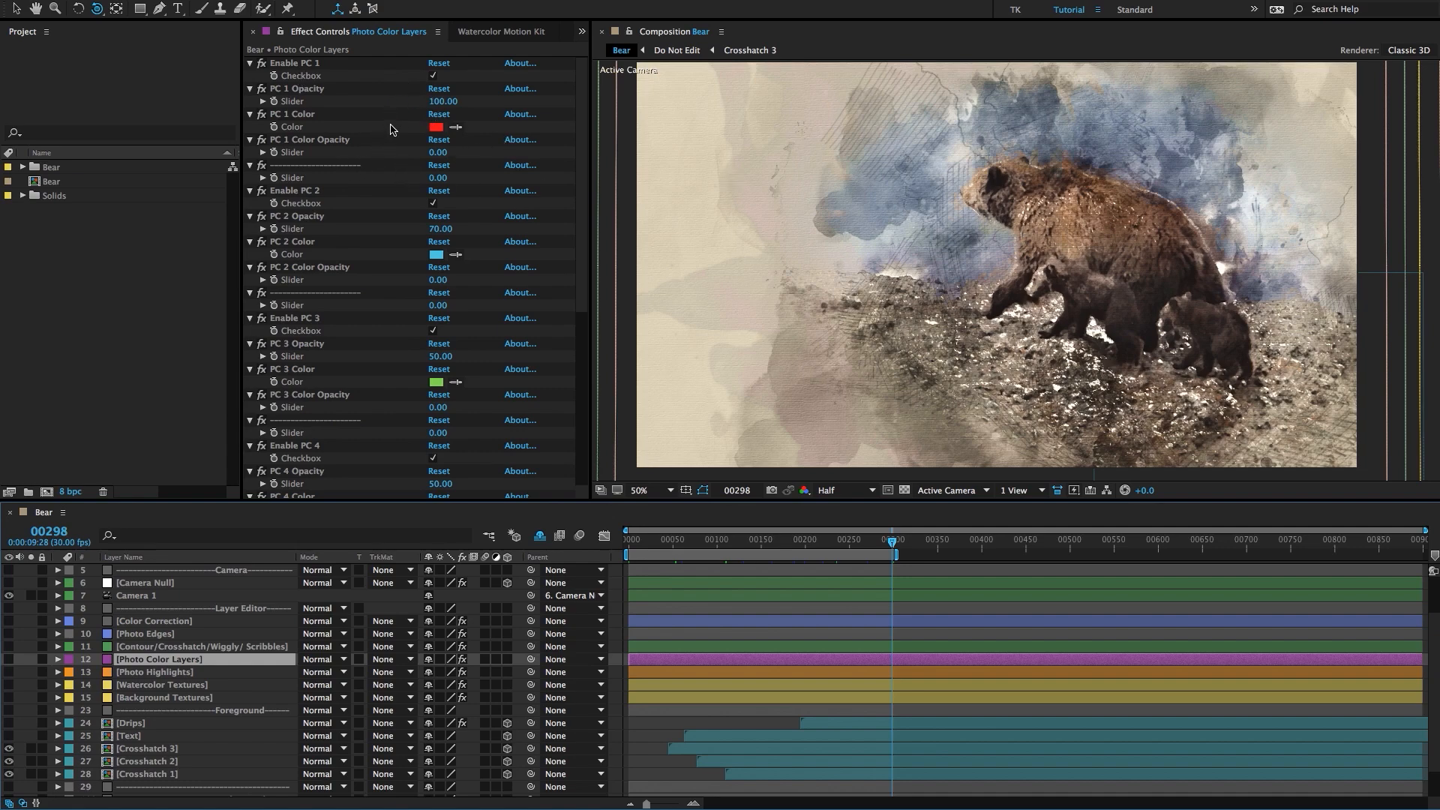
{"action": "left_click", "coordinate": [282, 66]}
{"action": "key", "text": "ctrl+a"}
{"action": "key", "text": "ctrl+grave"}
{"action": "left_click", "coordinate": [304, 79]}
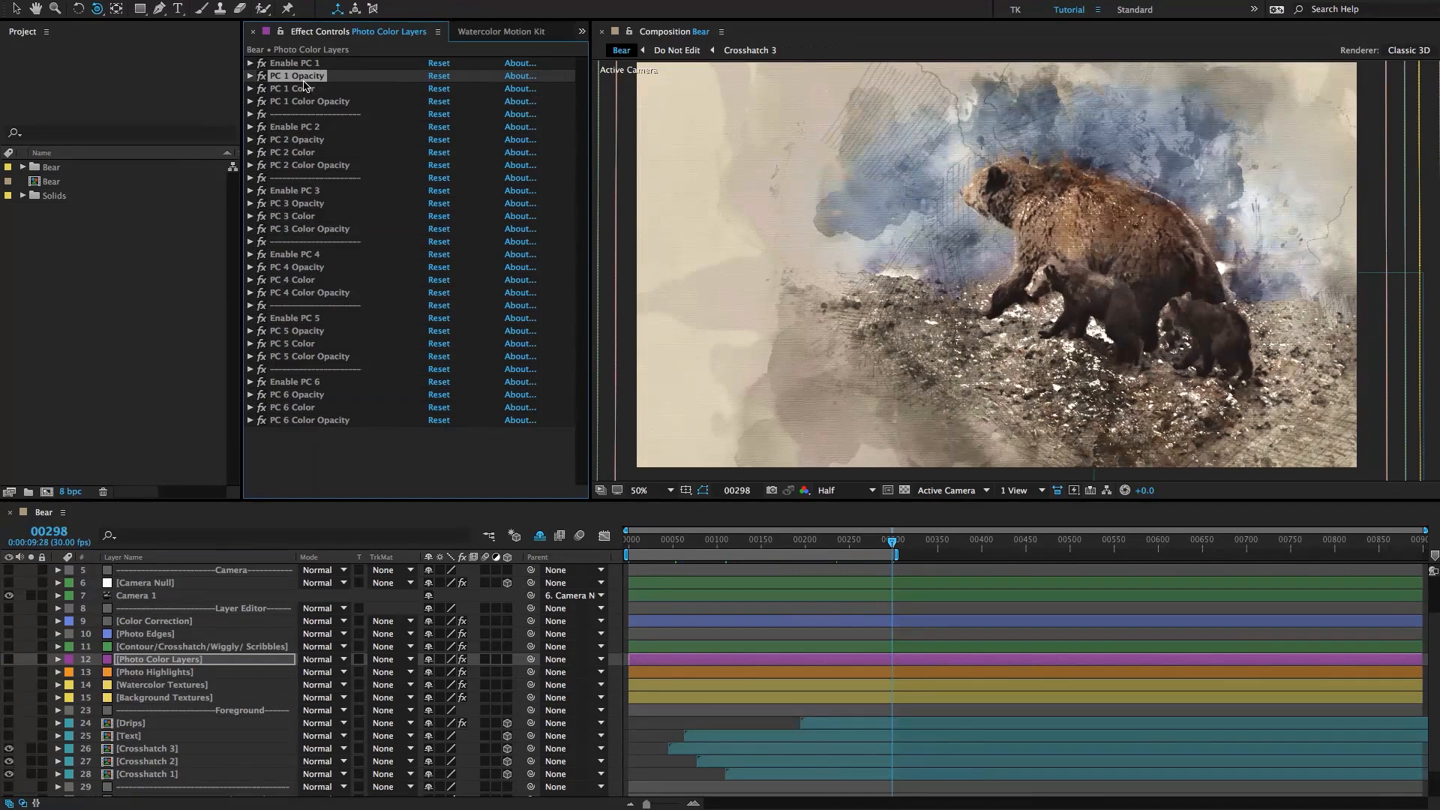
Set PC 1 Color Opacity to 100 on the Photo Color Layers layer.
{"action": "left_click", "coordinate": [301, 101]}
{"action": "left_click", "coordinate": [250, 101]}
{"action": "left_click", "coordinate": [438, 114]}
{"action": "type", "text": "100"}
{"action": "key", "text": "Return"}
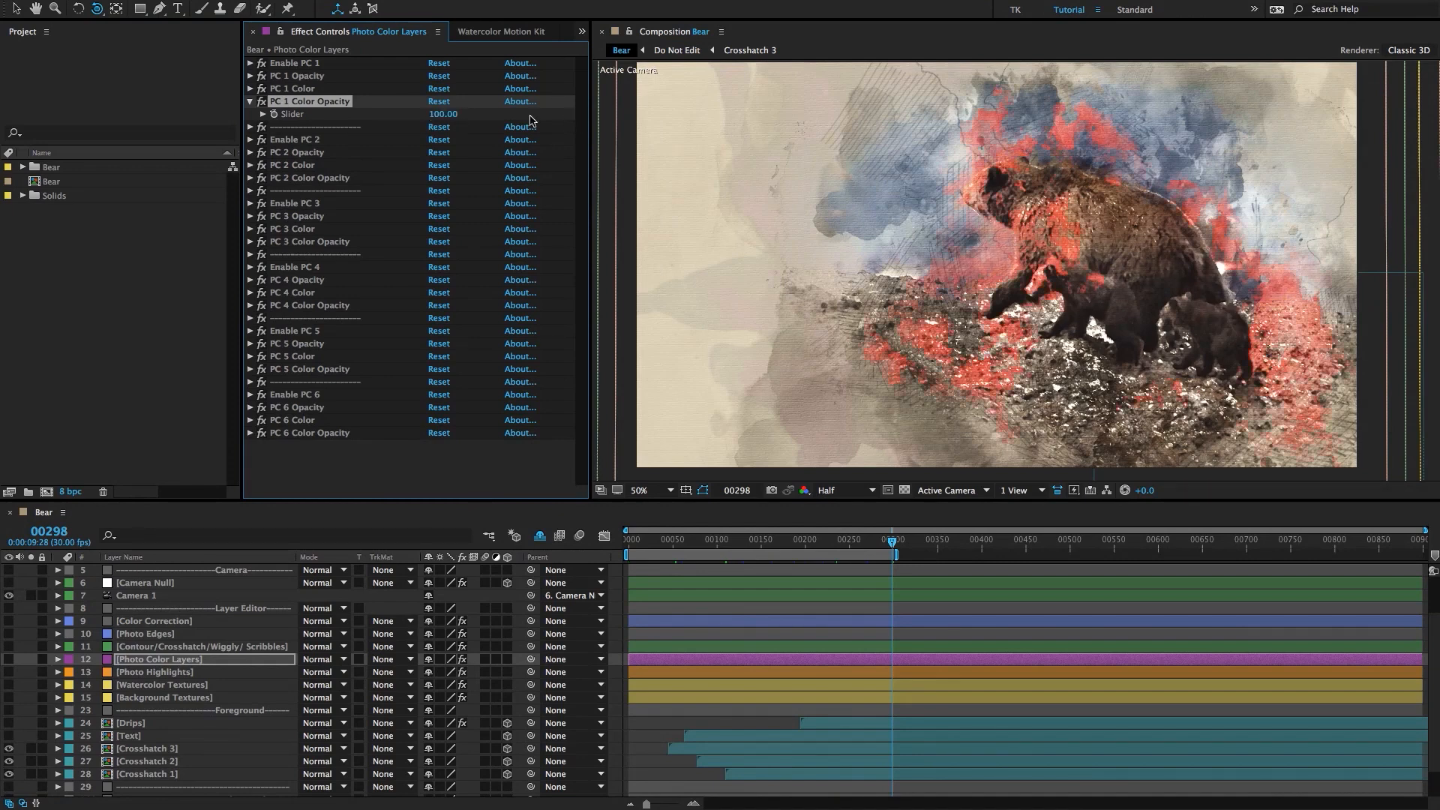
Change PC 1 Color to a green tint on the Photo Color Layers layer.
{"action": "left_click", "coordinate": [250, 89]}
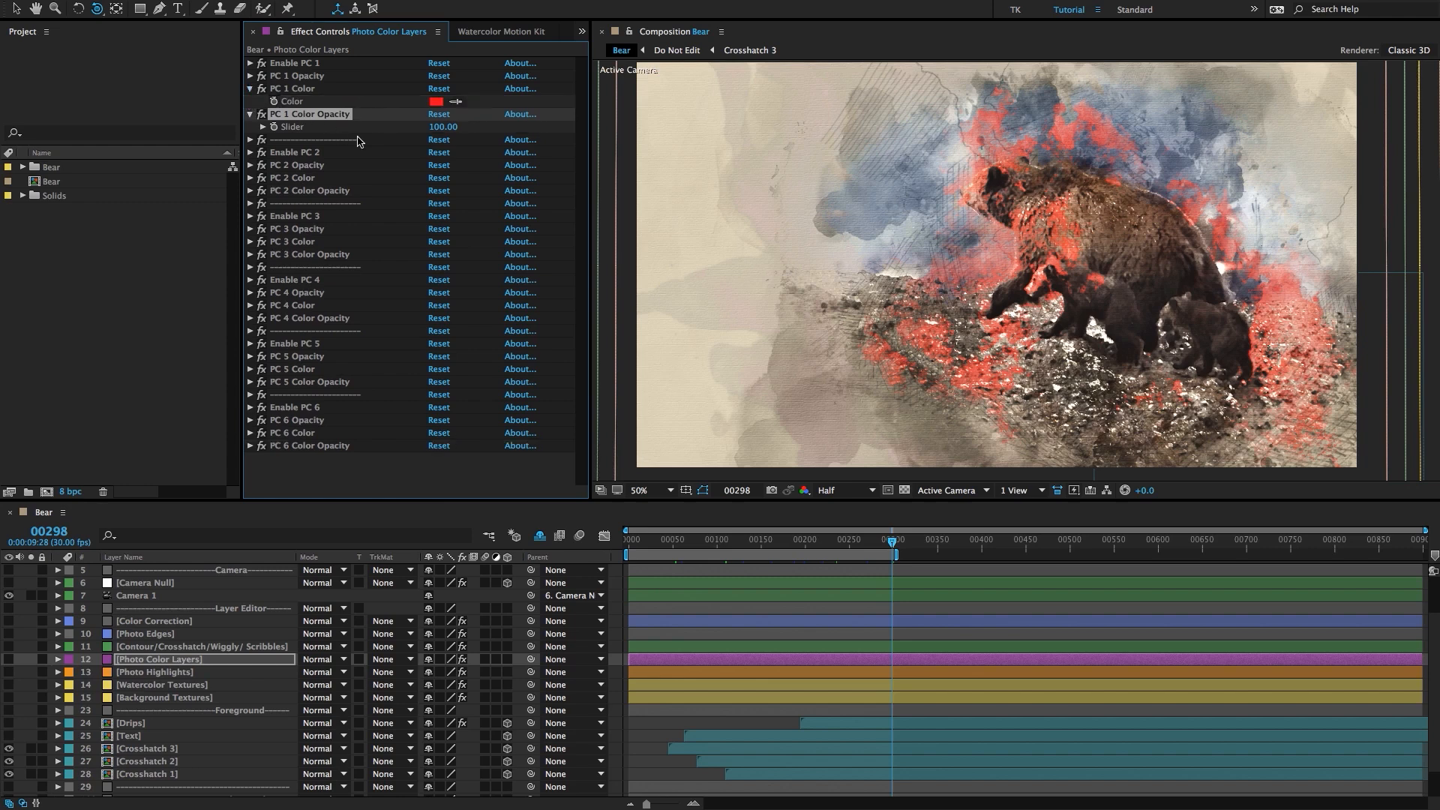
{"action": "left_click", "coordinate": [436, 101]}
{"action": "left_click", "coordinate": [285, 479]}
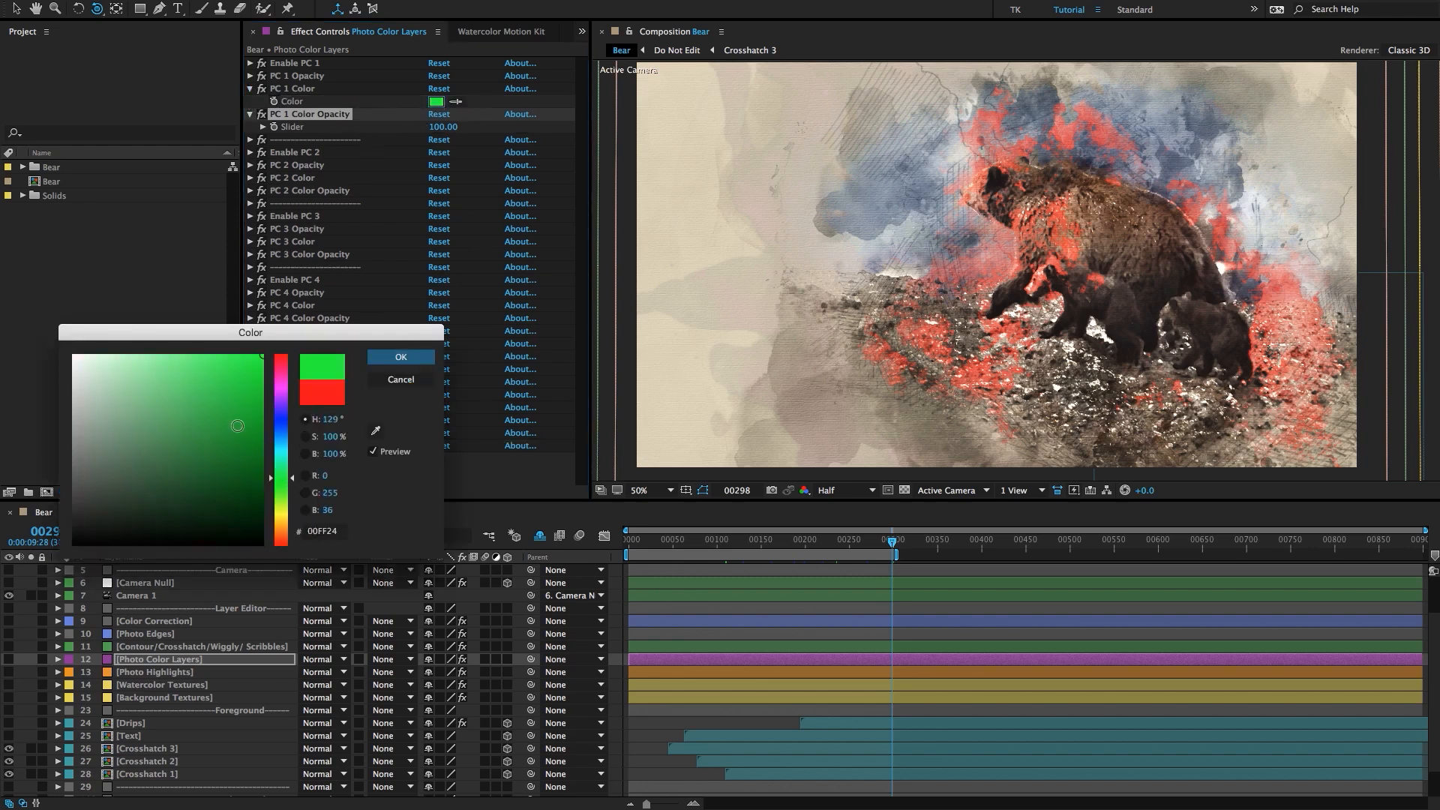
{"action": "left_click", "coordinate": [236, 381]}
{"action": "left_click", "coordinate": [401, 357]}
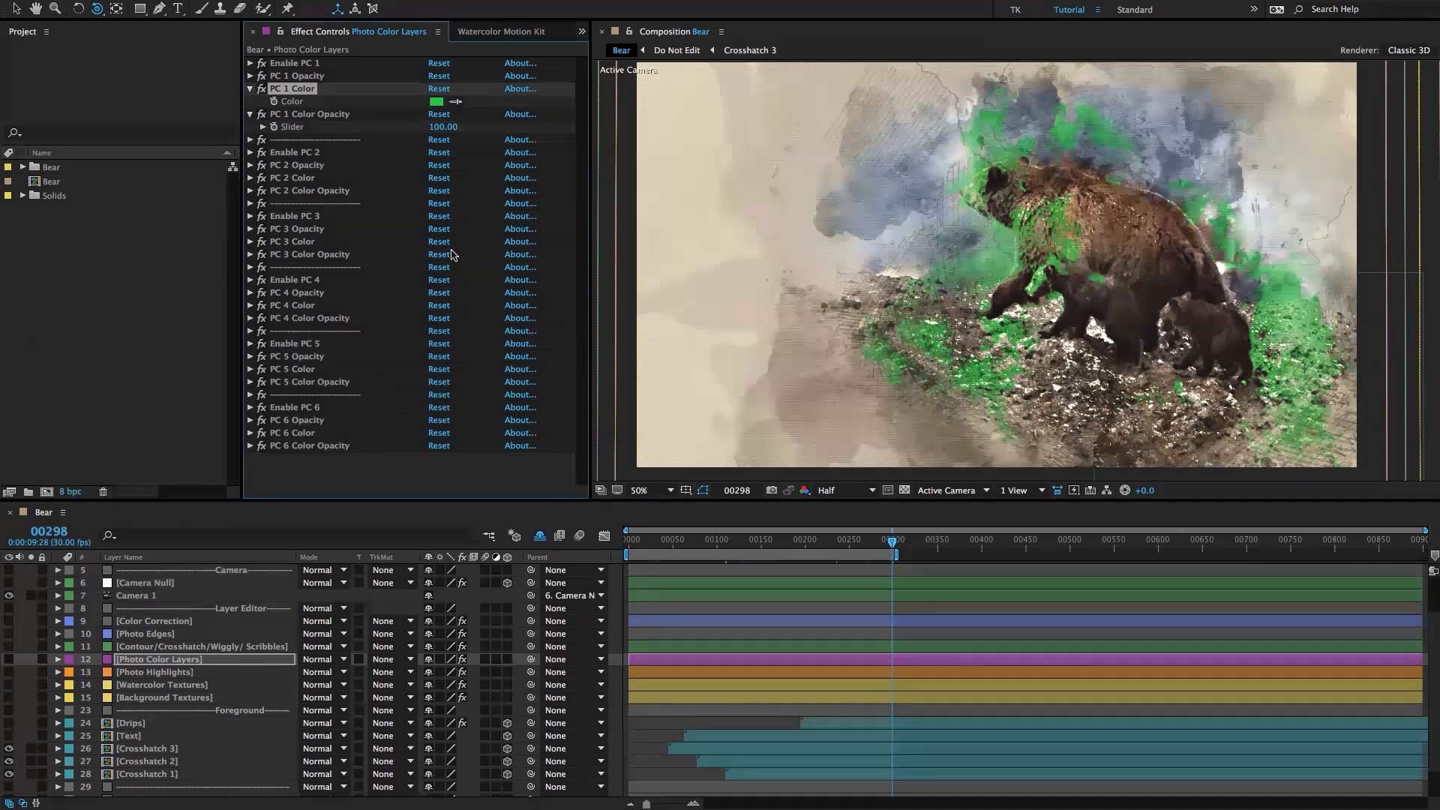
Undo the PC 1 color and color opacity changes and collapse the PC 1 Color effect.
{"action": "key", "text": "ctrl+z"}
{"action": "key", "text": "ctrl+z"}
{"action": "left_click", "coordinate": [249, 88]}
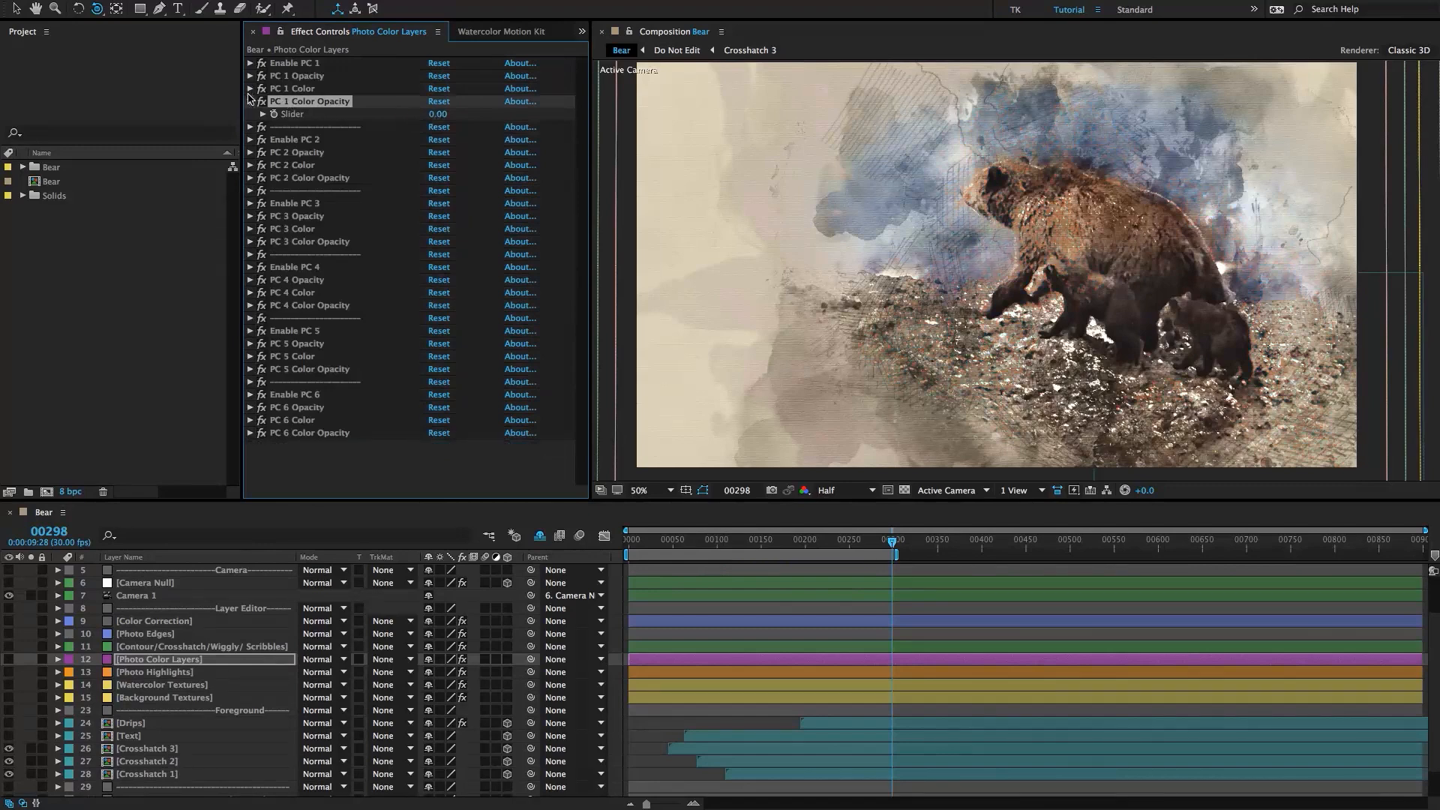
Examine the Watercolor Textures and Photo Highlights effect settings and the Tritone colors on the background's Brush 1 layer.
{"action": "scroll", "coordinate": [159, 683], "scroll_direction": "down", "scroll_amount": 1}
{"action": "left_click", "coordinate": [171, 673]}
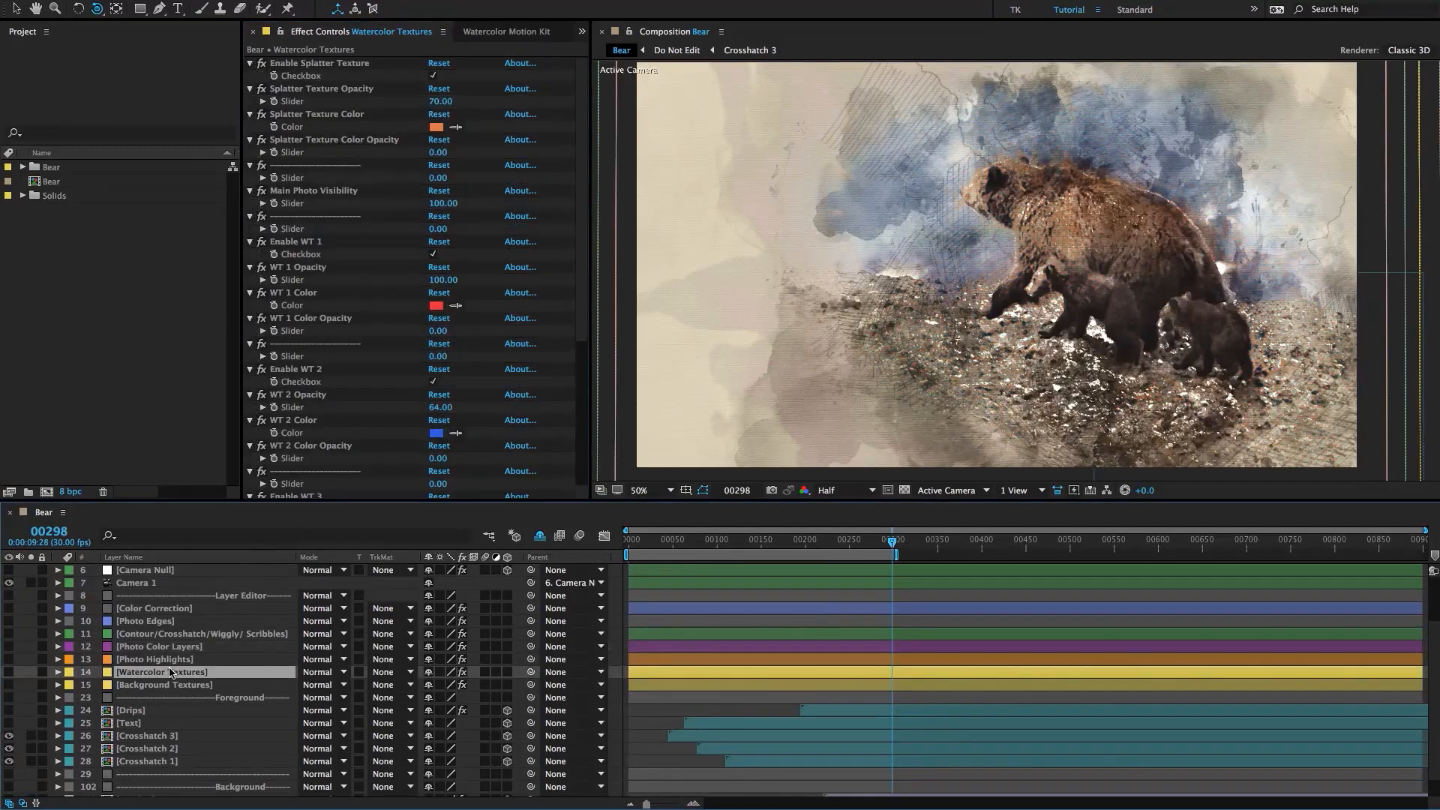
{"action": "left_click", "coordinate": [174, 663]}
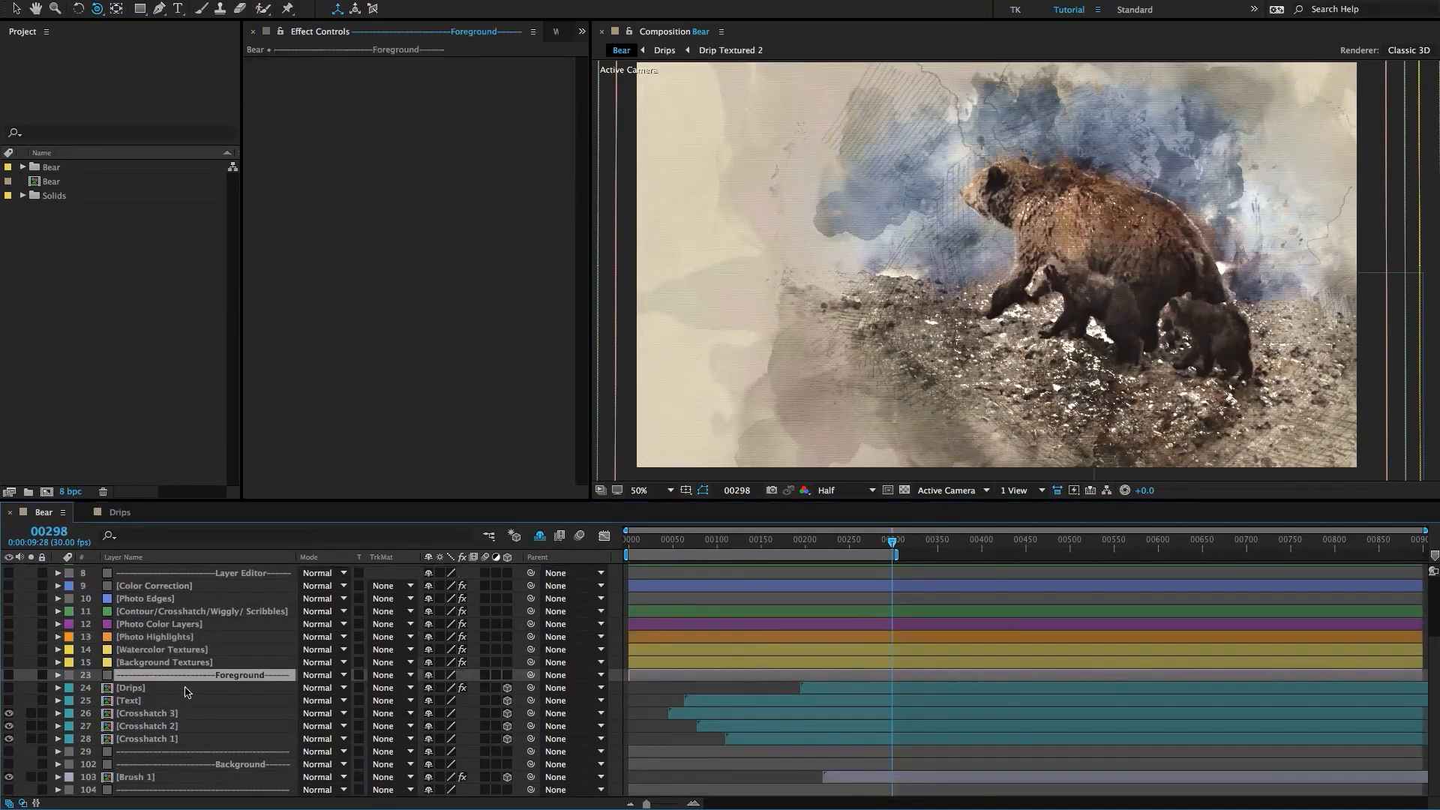
{"action": "left_click", "coordinate": [143, 777]}
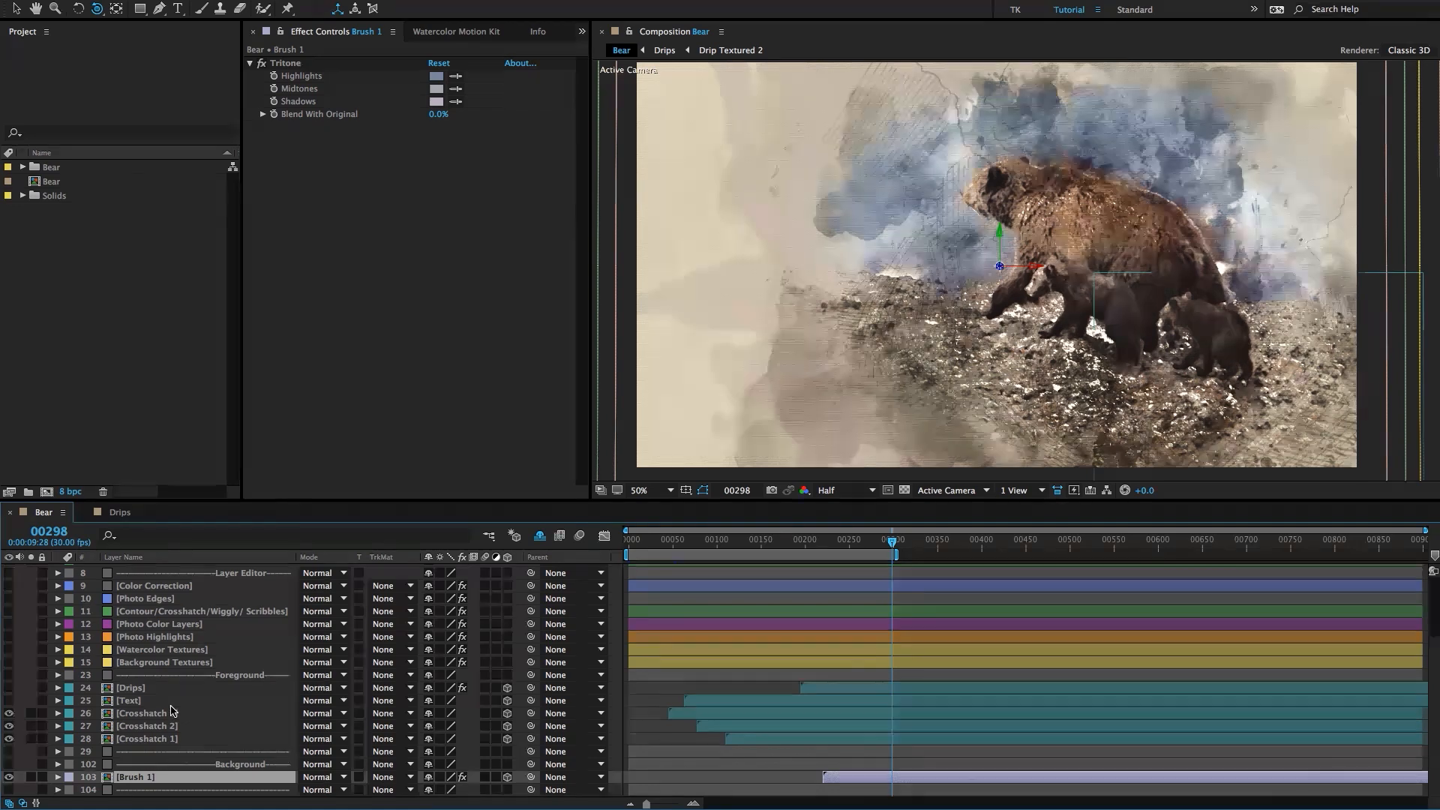
Examine the opacity sliders of the Photo Edges layer and the soft and strong options of Photo Highlights.
{"action": "scroll", "coordinate": [177, 691], "scroll_direction": "up", "scroll_amount": 3}
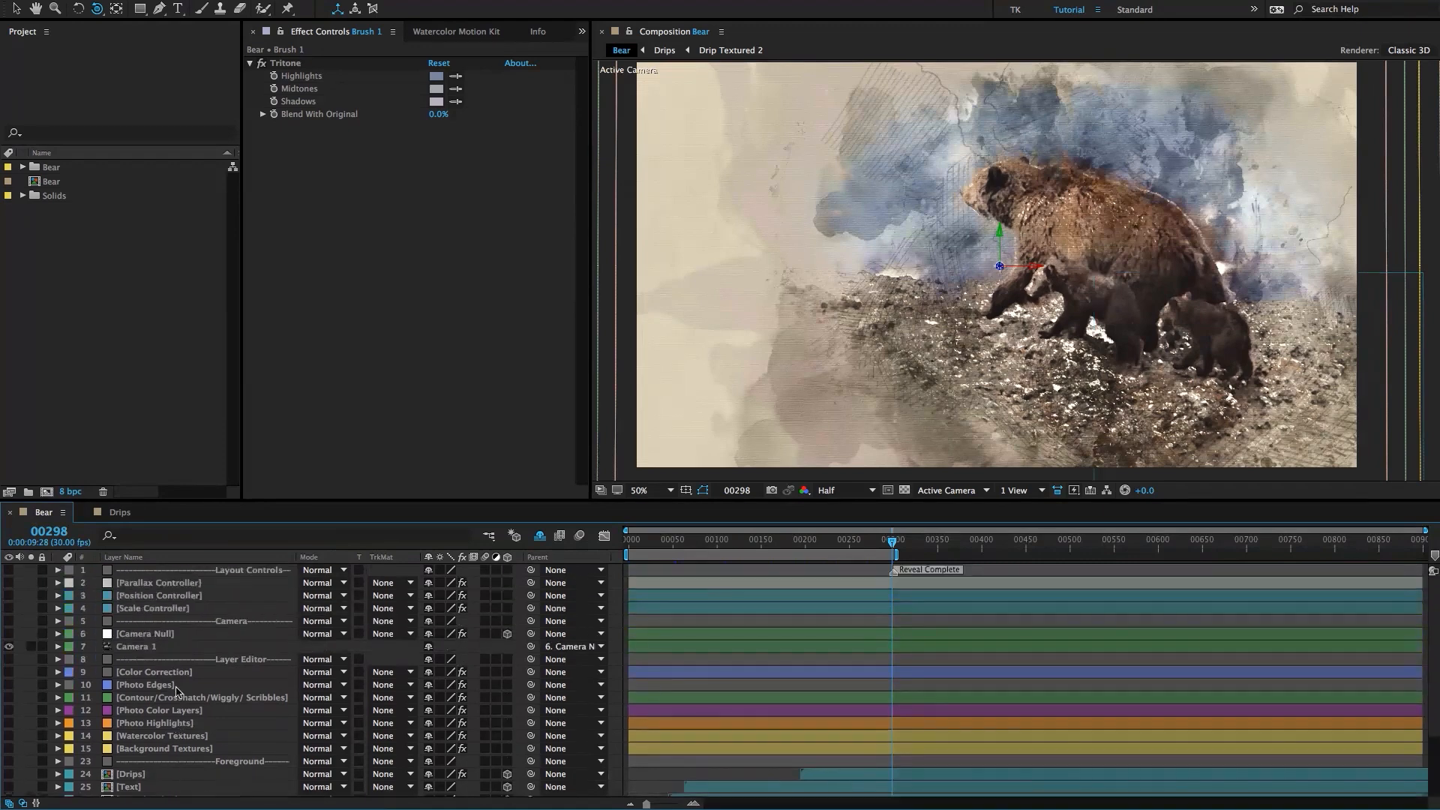
{"action": "left_click", "coordinate": [175, 687]}
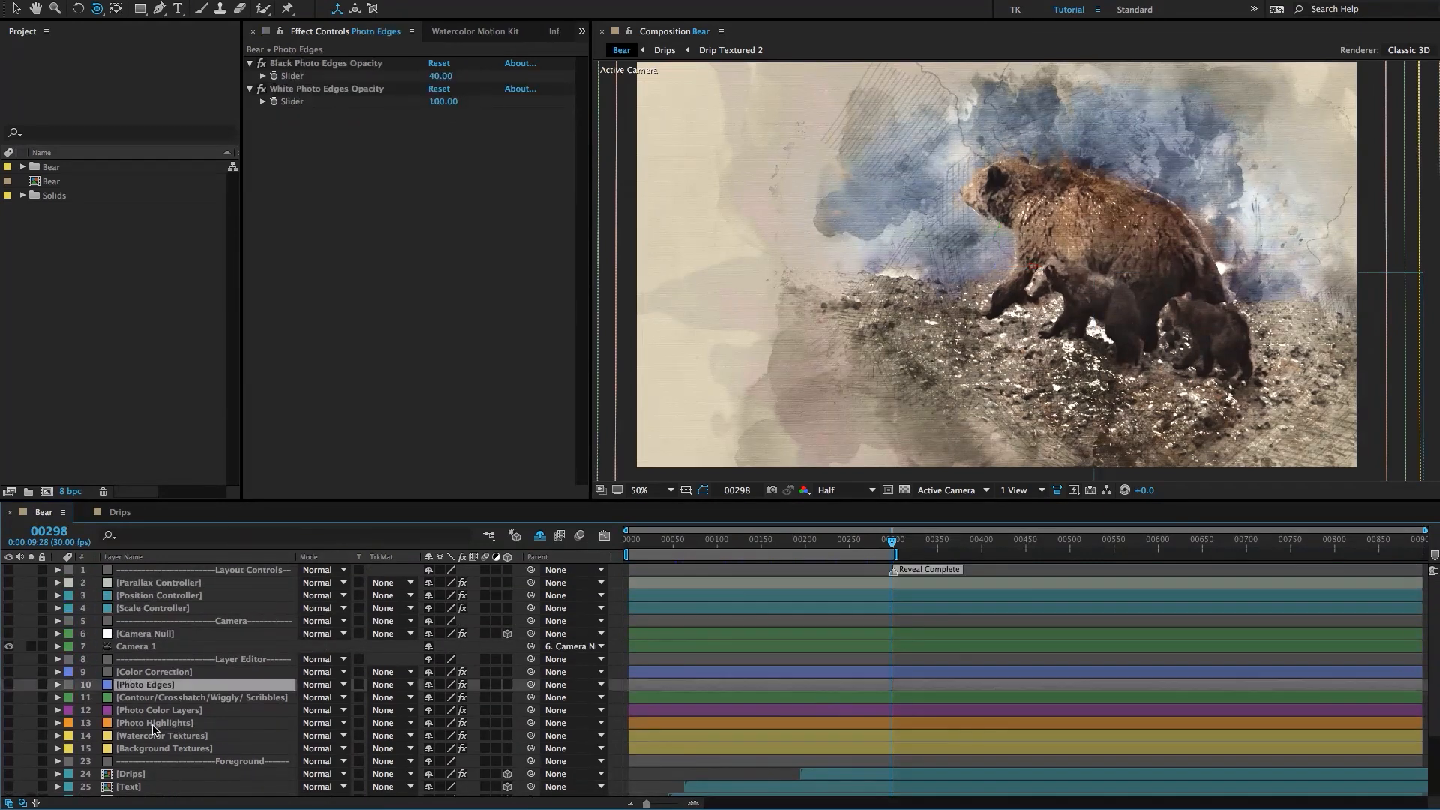
{"action": "left_click", "coordinate": [153, 724]}
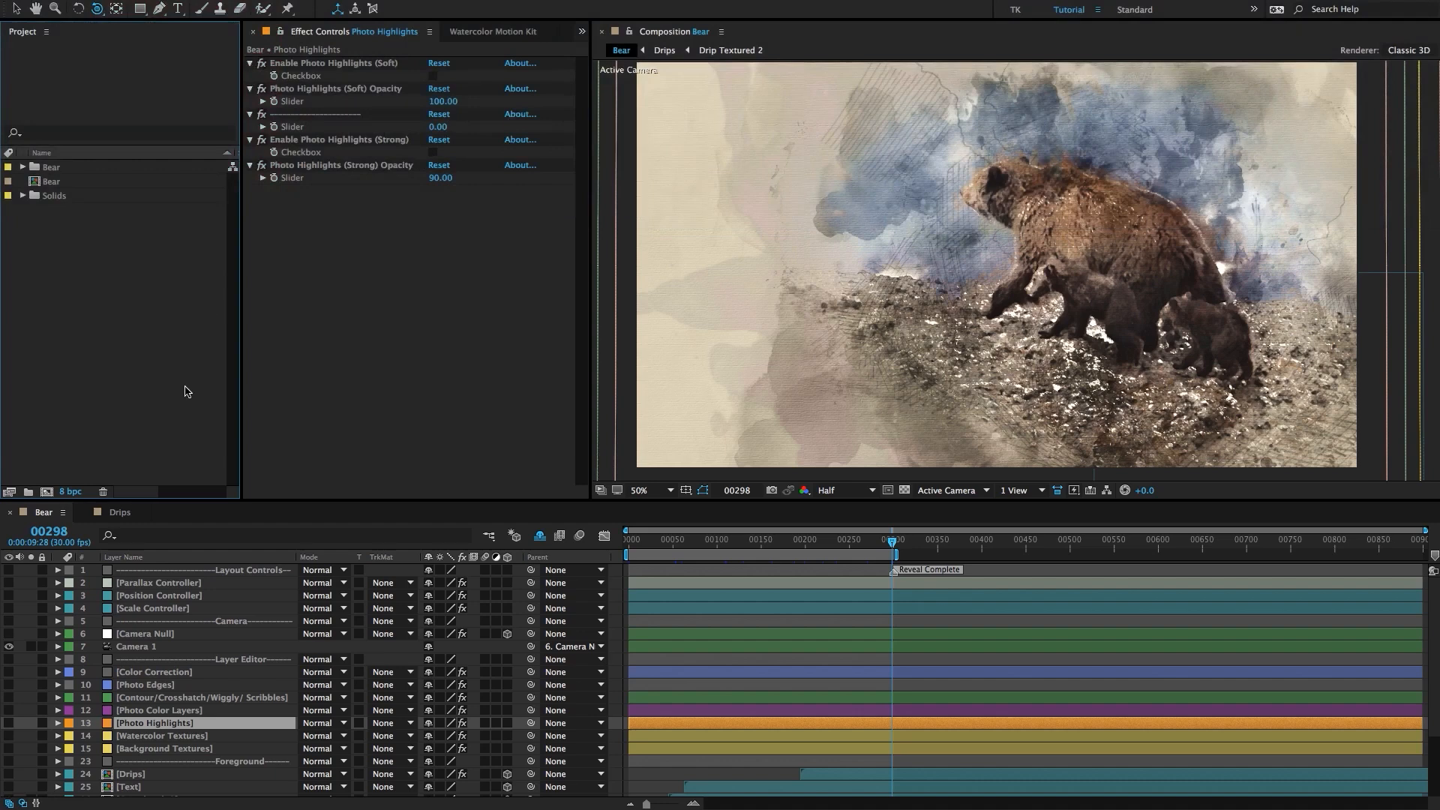
{"action": "left_click", "coordinate": [380, 410]}
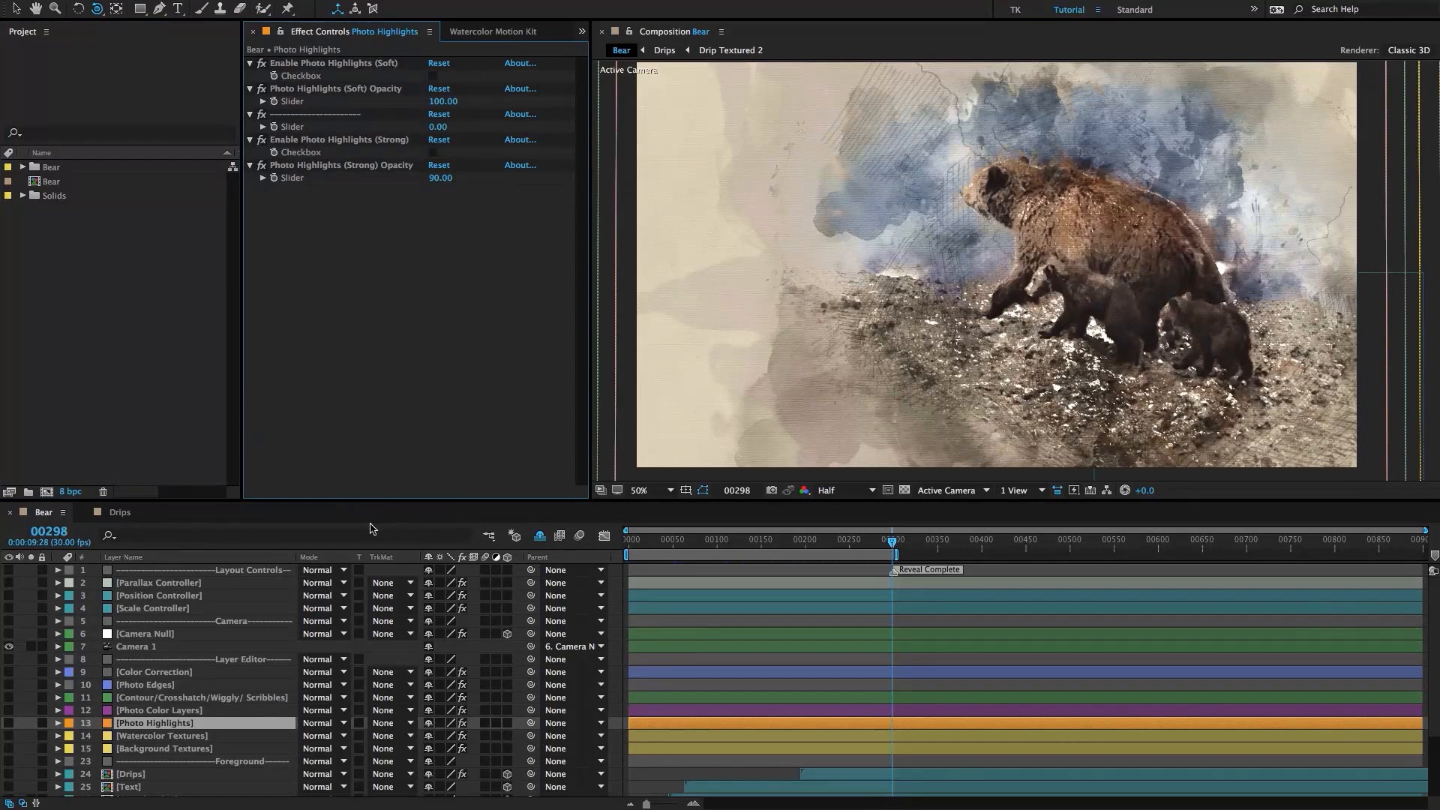
Reveal the shy layers and look through the color correction, drops matte and photo layers of the Bear composition.
{"action": "left_click", "coordinate": [539, 536]}
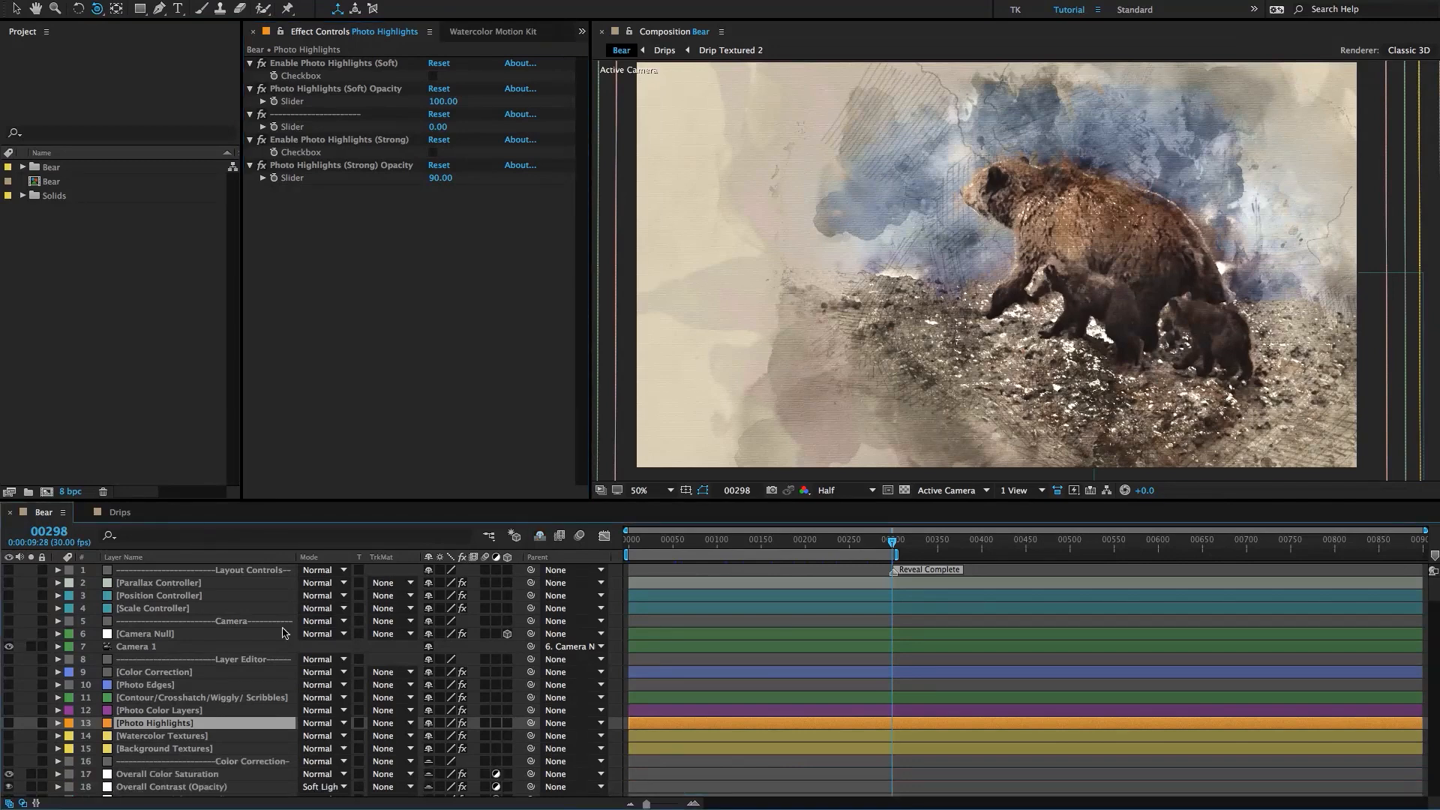
{"action": "scroll", "coordinate": [275, 637], "scroll_direction": "down", "scroll_amount": 1}
{"action": "scroll", "coordinate": [275, 636], "scroll_direction": "down", "scroll_amount": 1}
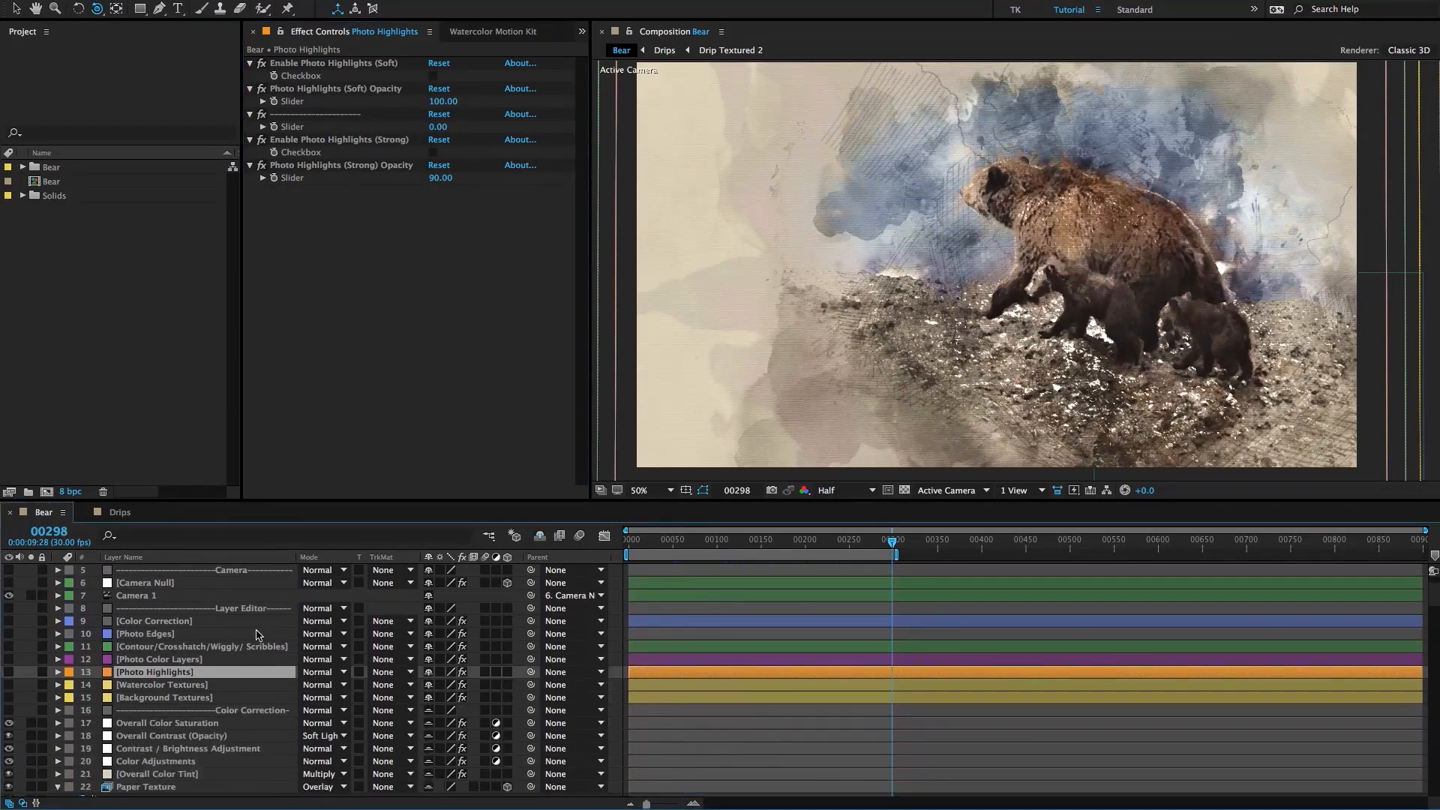
{"action": "scroll", "coordinate": [257, 635], "scroll_direction": "down", "scroll_amount": 1}
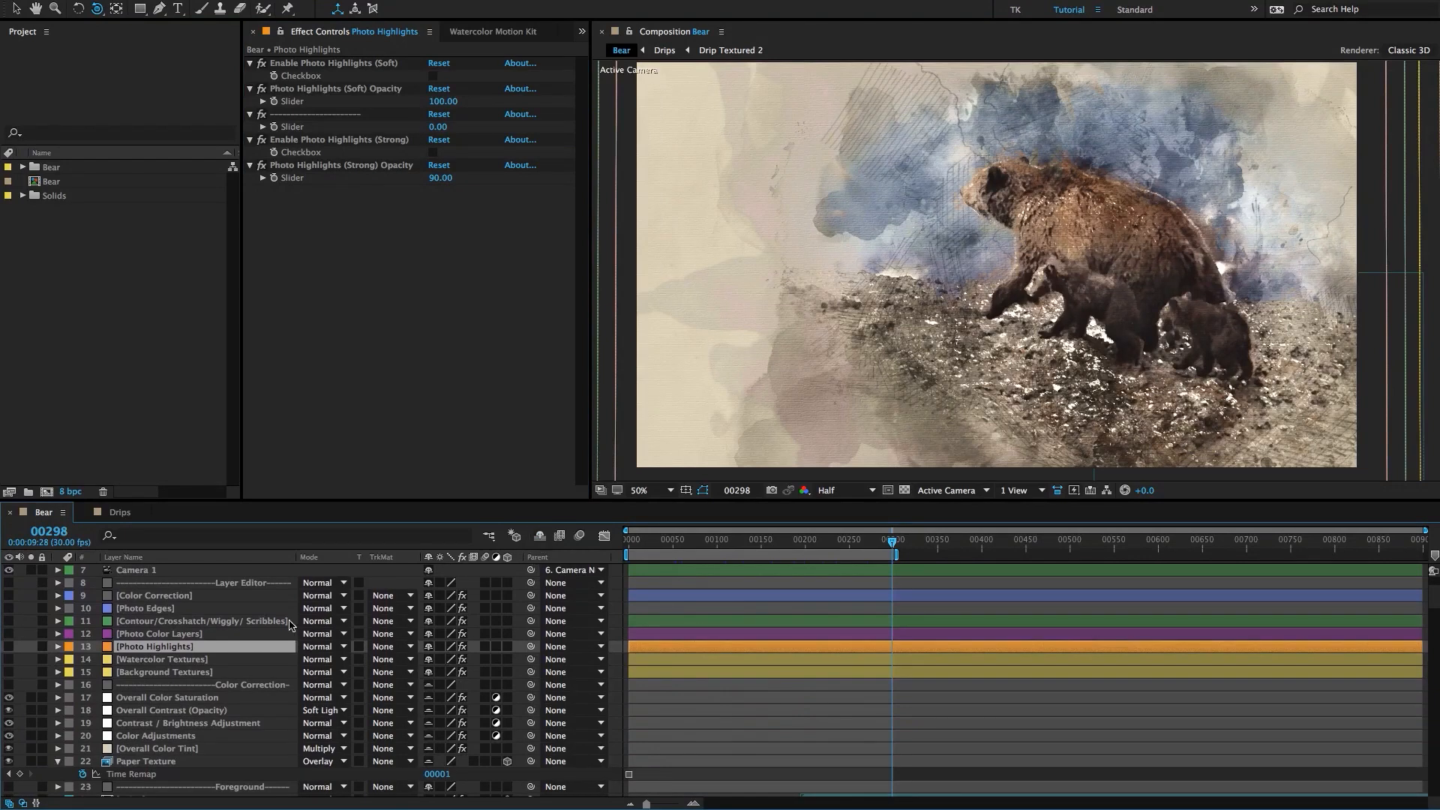
{"action": "scroll", "coordinate": [231, 659], "scroll_direction": "down", "scroll_amount": 1}
{"action": "scroll", "coordinate": [231, 658], "scroll_direction": "down", "scroll_amount": 8}
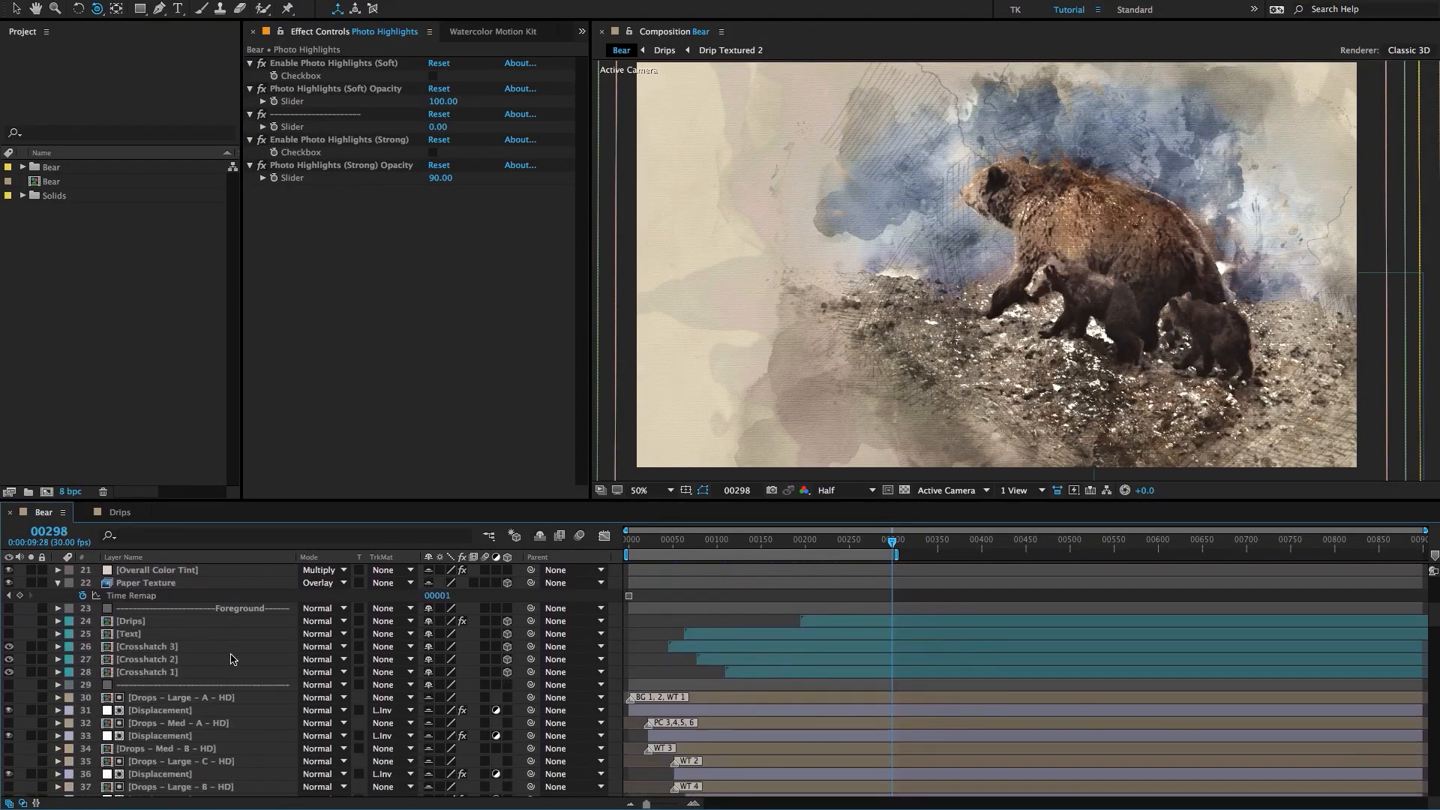
{"action": "scroll", "coordinate": [231, 659], "scroll_direction": "down", "scroll_amount": 6}
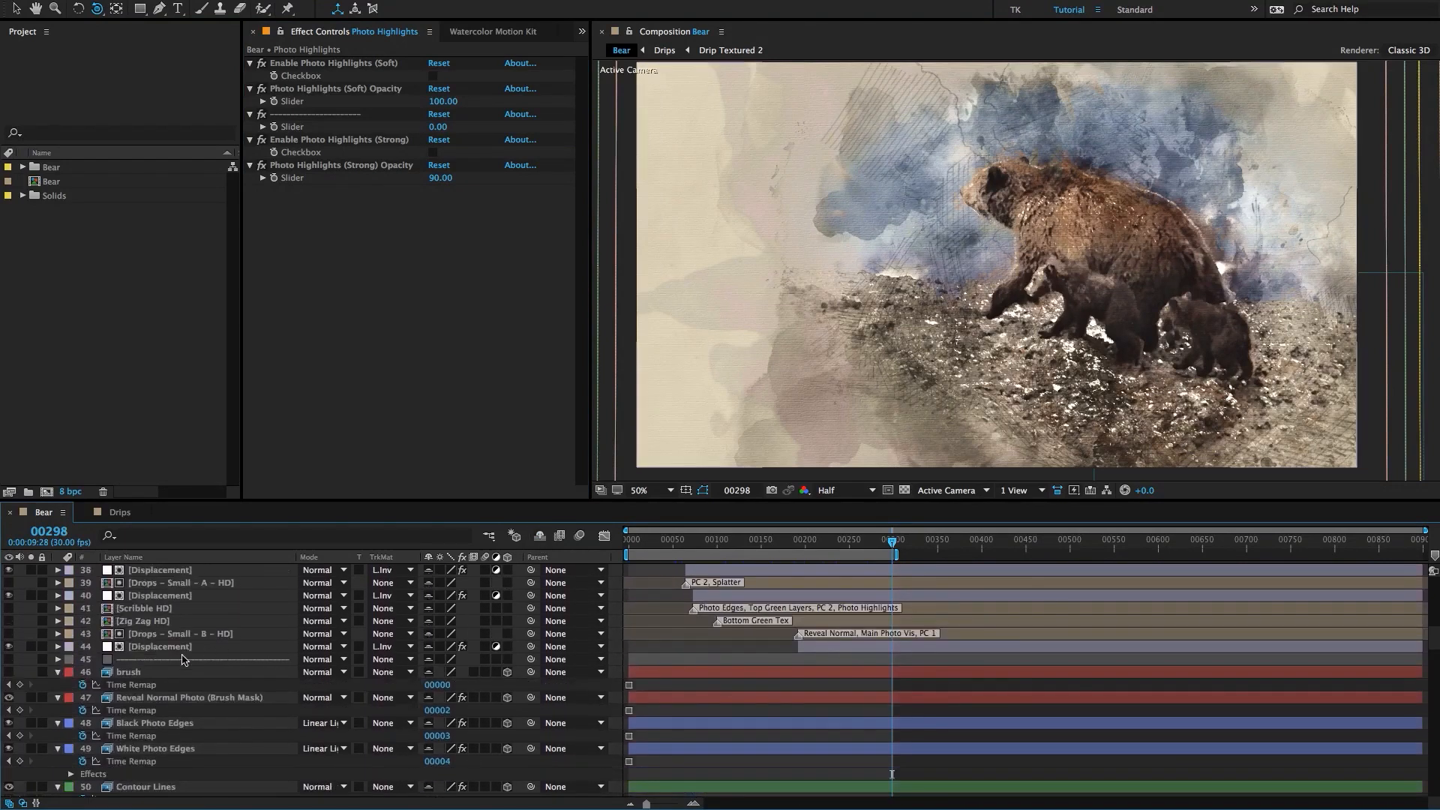
Collapse the expanded properties of all layers in the Bear composition and deselect the layers.
{"action": "key", "text": "ctrl+a"}
{"action": "left_click", "coordinate": [57, 672]}
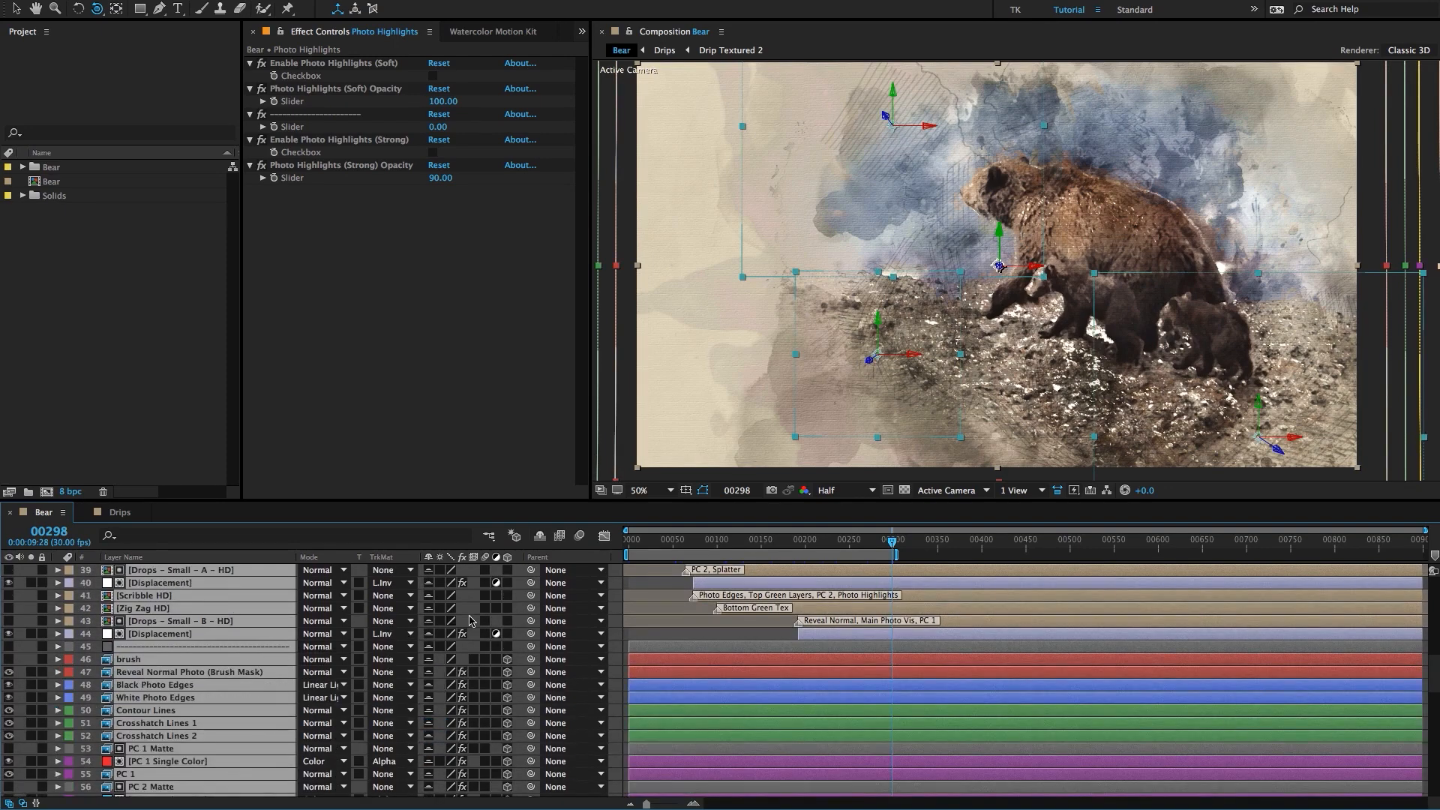
{"action": "key", "text": "ctrl+shift+a"}
{"action": "scroll", "coordinate": [219, 650], "scroll_direction": "down", "scroll_amount": 20}
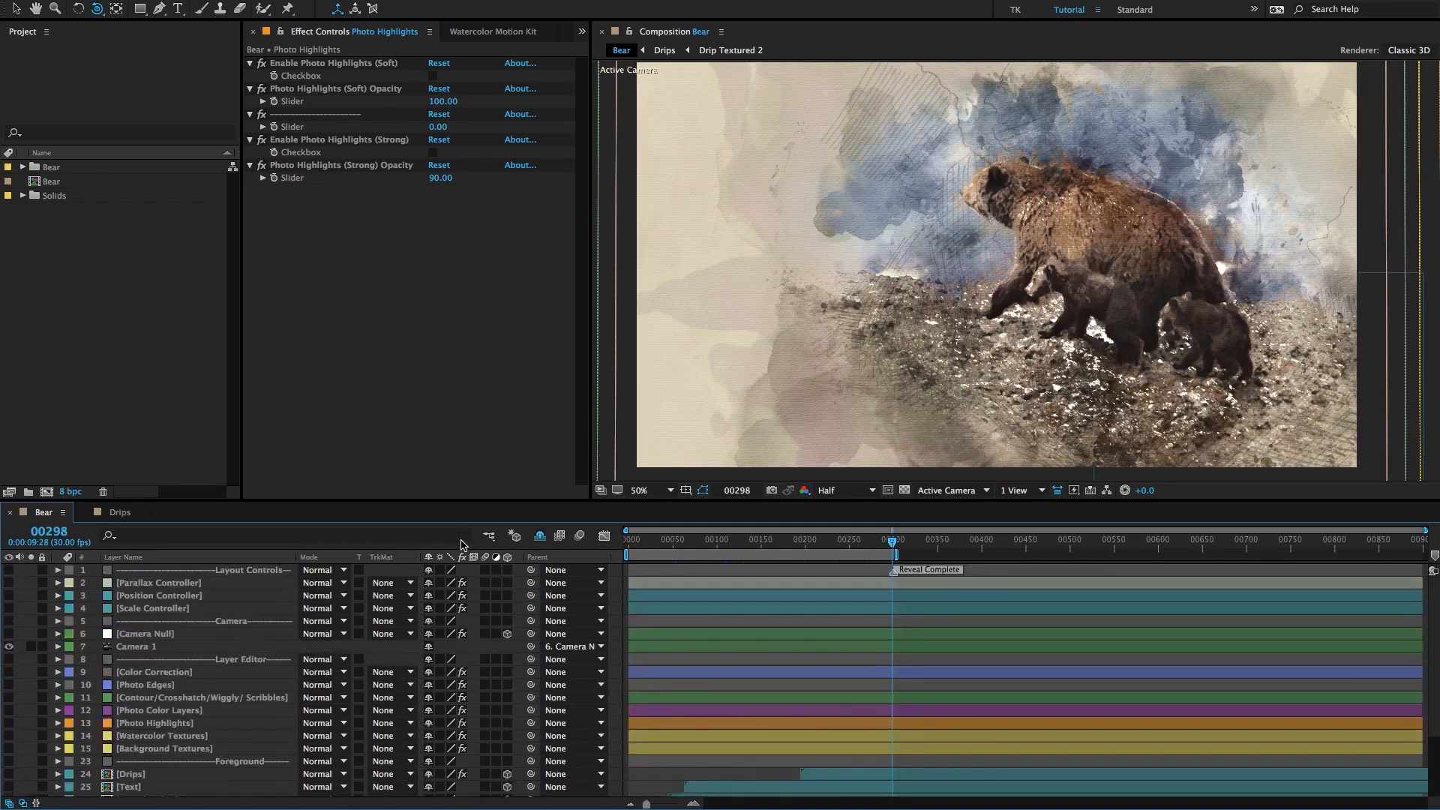
Reveal the shy layers again and examine the Drops - Large - A and Drops - Med - A mattes, selecting the large one with its Displacement layer.
{"action": "left_click", "coordinate": [539, 535]}
{"action": "scroll", "coordinate": [227, 650], "scroll_direction": "down", "scroll_amount": 8}
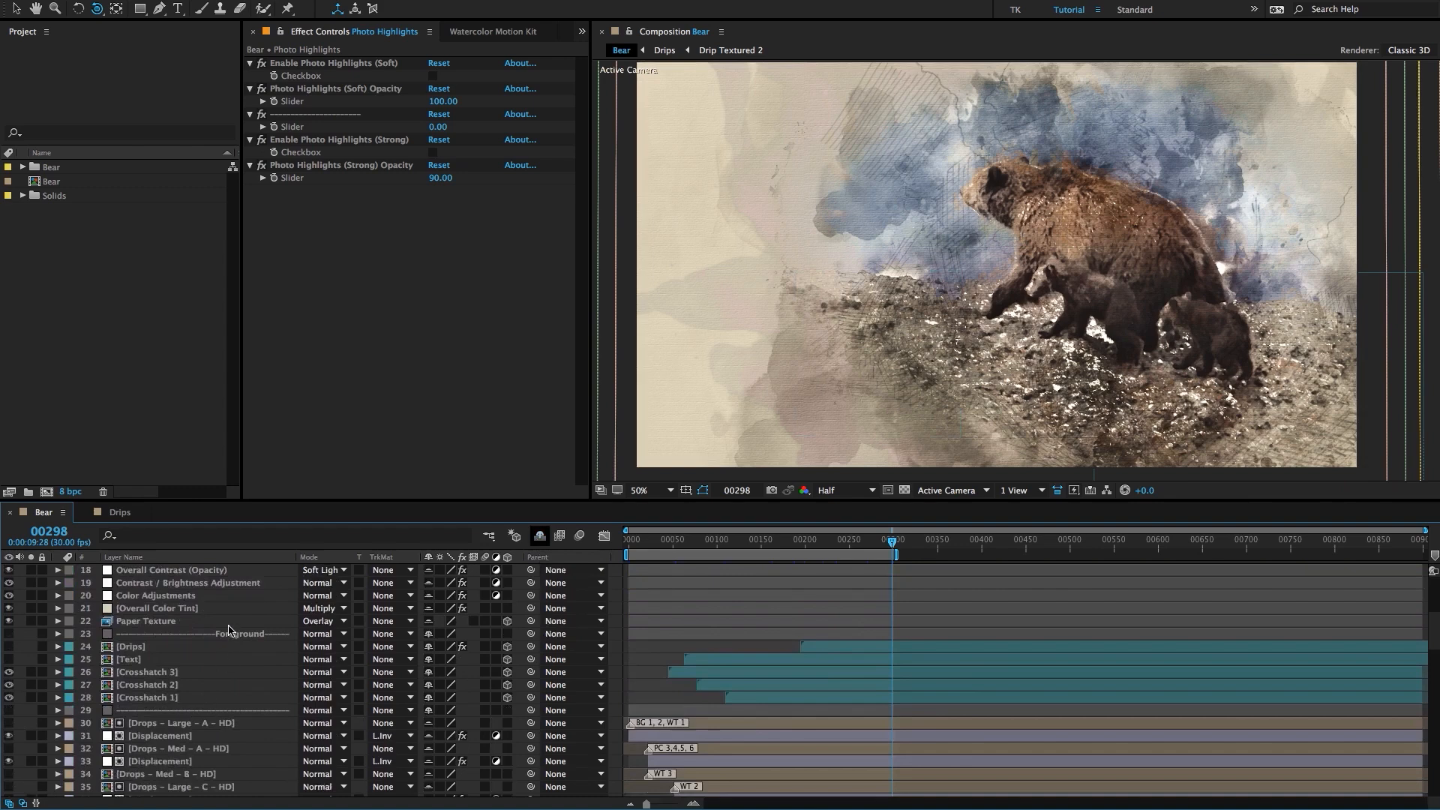
{"action": "left_click", "coordinate": [184, 723]}
{"action": "scroll", "coordinate": [198, 718], "scroll_direction": "down", "scroll_amount": 1}
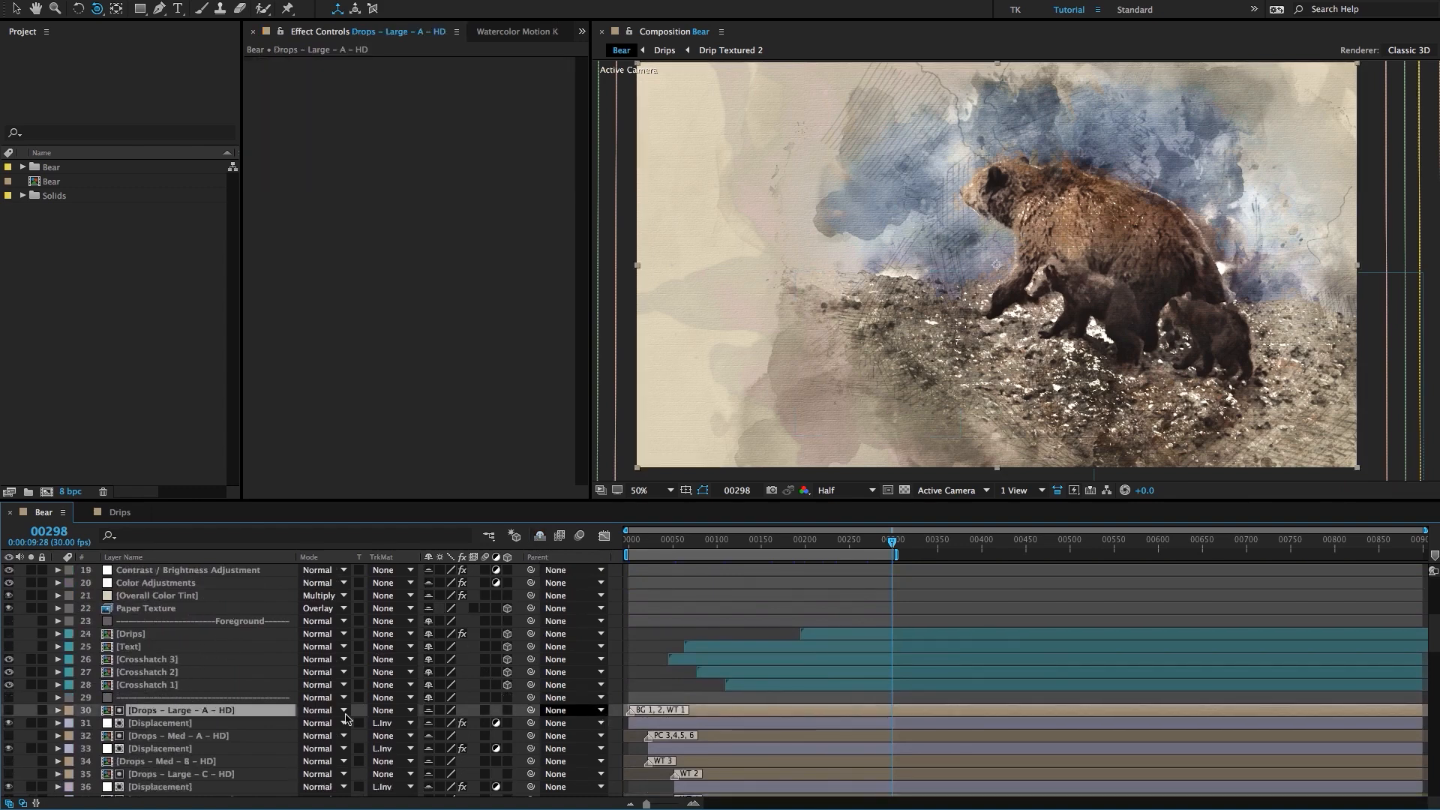
{"action": "scroll", "coordinate": [201, 723], "scroll_direction": "down", "scroll_amount": 2}
{"action": "left_click", "coordinate": [213, 709]}
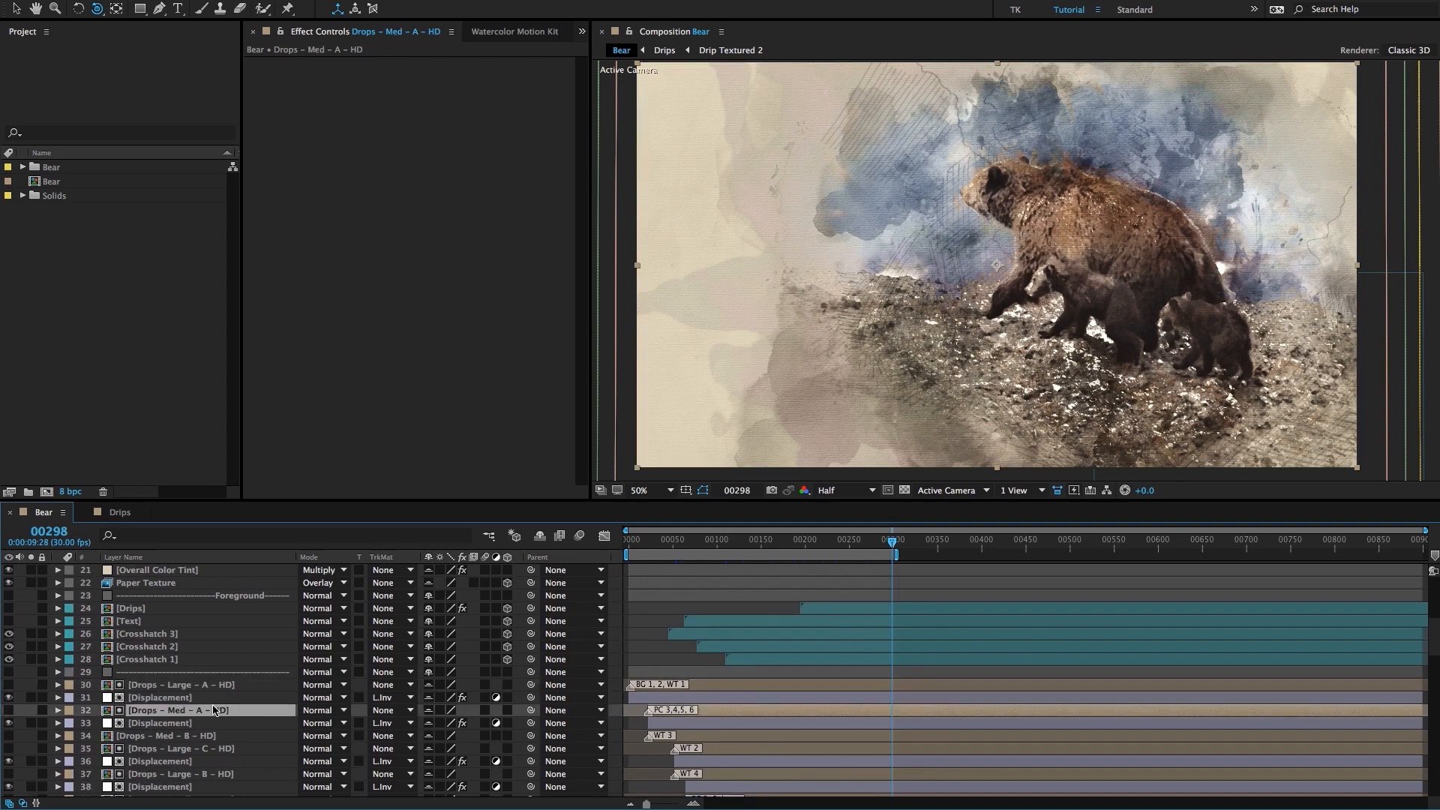
{"action": "left_click", "coordinate": [198, 684]}
{"action": "left_click", "coordinate": [197, 697], "text": "shift"}
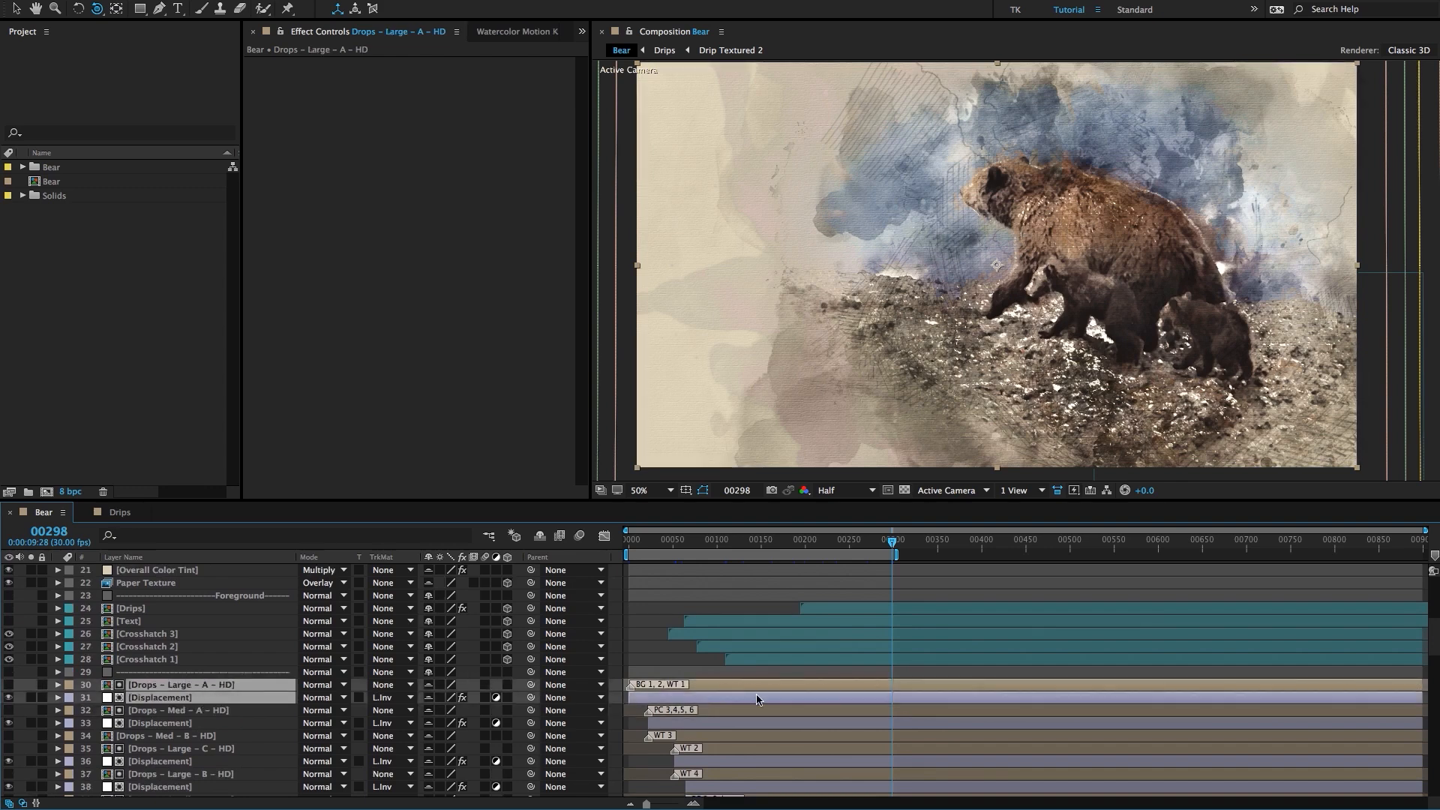
Examine the timing and marker labels of the remaining Drops matte layers together with their paired Displacement layers.
{"action": "left_click", "coordinate": [720, 711]}
{"action": "left_click", "coordinate": [725, 722], "text": "shift"}
{"action": "scroll", "coordinate": [725, 719], "scroll_direction": "down", "scroll_amount": 2}
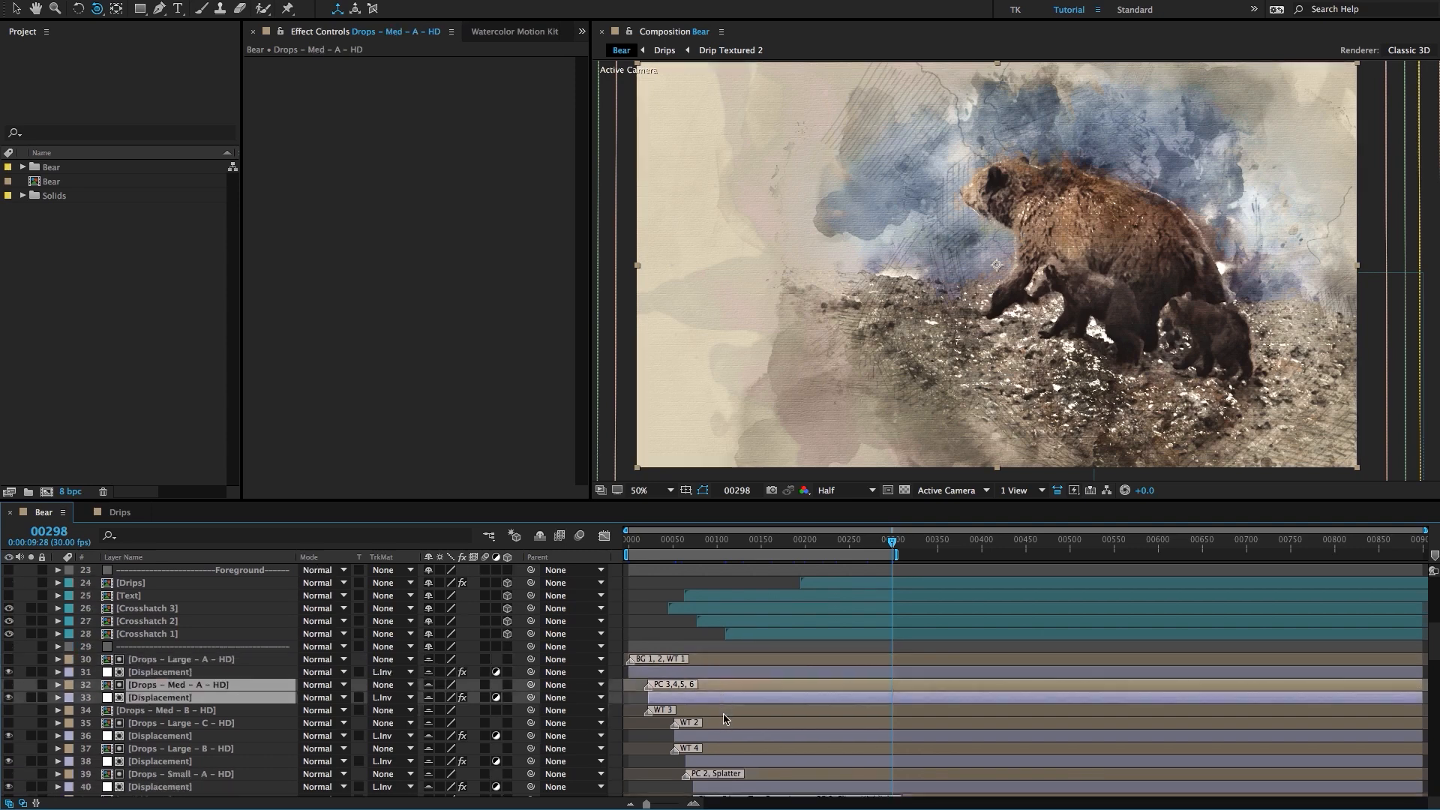
{"action": "left_click", "coordinate": [724, 711]}
{"action": "left_click", "coordinate": [723, 723]}
{"action": "left_click", "coordinate": [719, 736], "text": "shift"}
{"action": "mouse_move", "coordinate": [719, 739]}
{"action": "left_mouse_down"}
{"action": "mouse_move", "coordinate": [692, 739]}
{"action": "mouse_move", "coordinate": [705, 739]}
{"action": "left_mouse_up"}
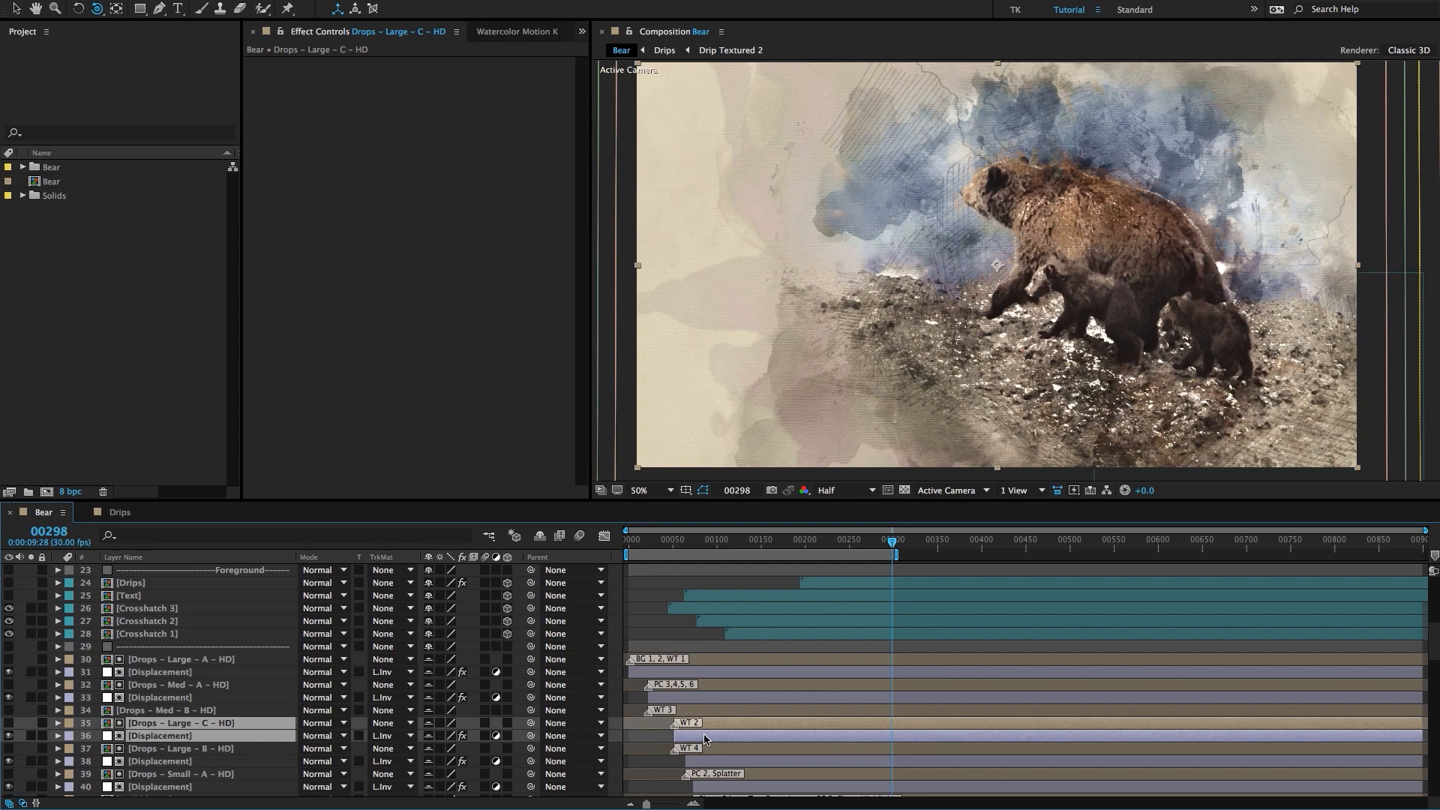
{"action": "scroll", "coordinate": [709, 739], "scroll_direction": "down", "scroll_amount": 3}
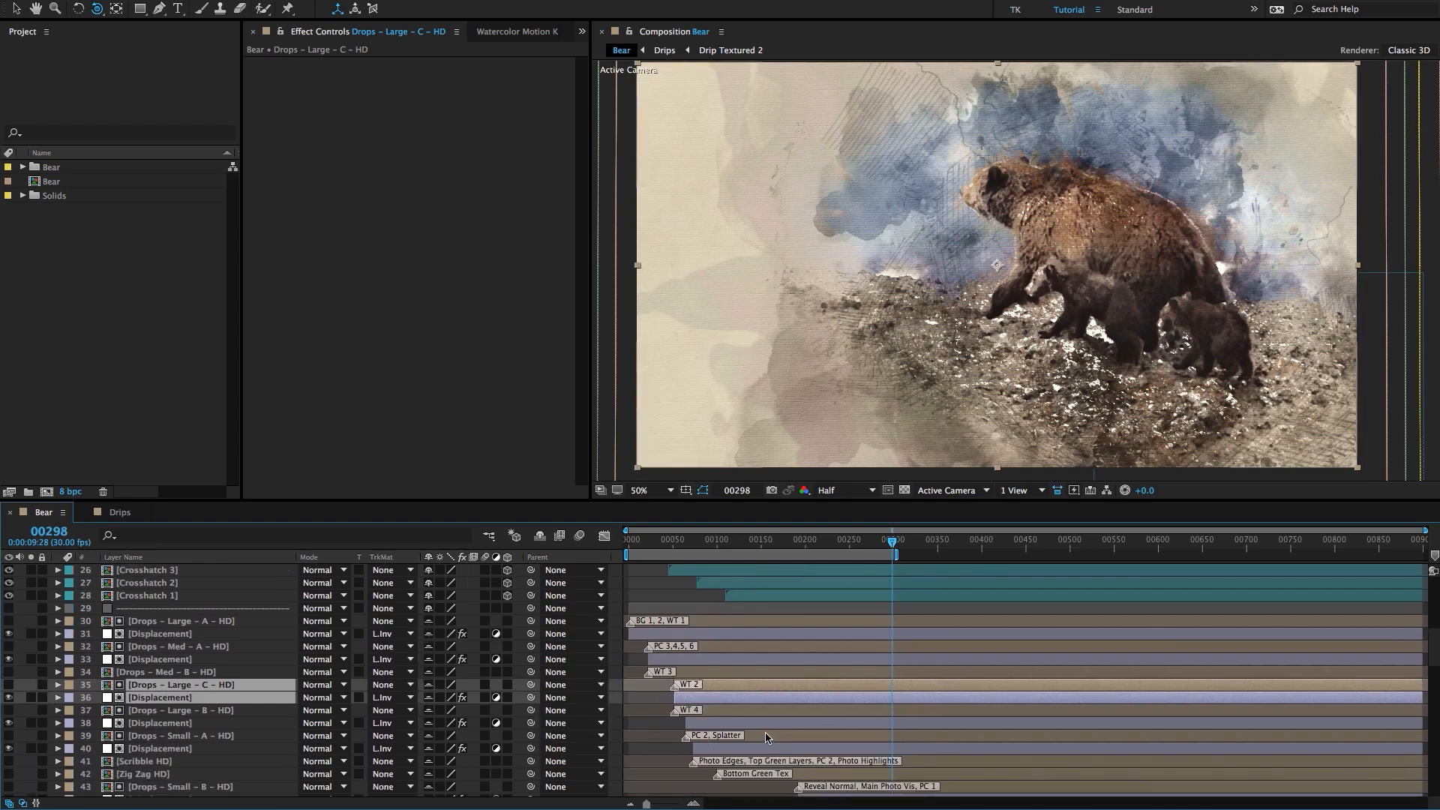
{"action": "scroll", "coordinate": [767, 738], "scroll_direction": "down", "scroll_amount": 2}
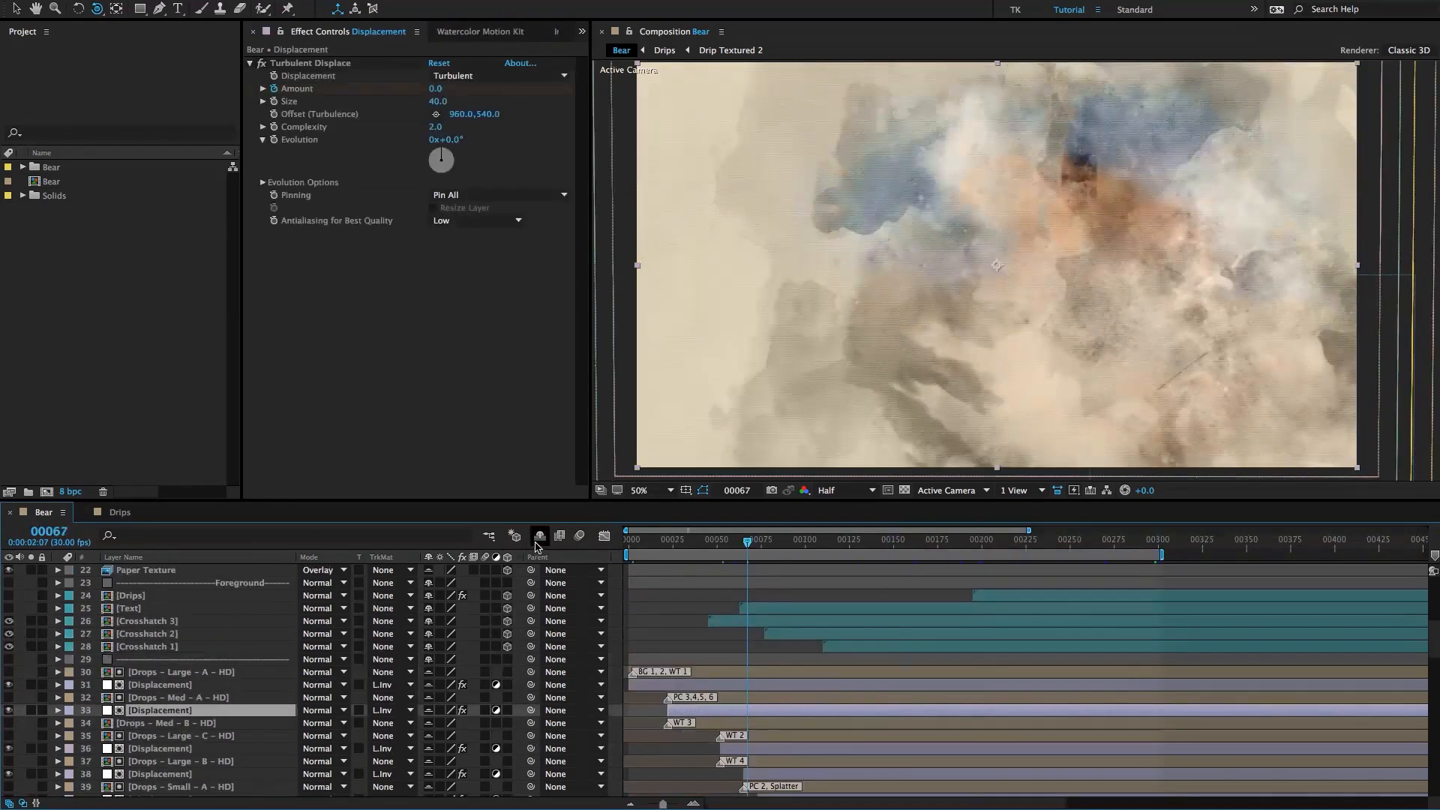
Hide the shy layers again and show the composition's full duration in the timeline.
{"action": "left_click", "coordinate": [539, 535]}
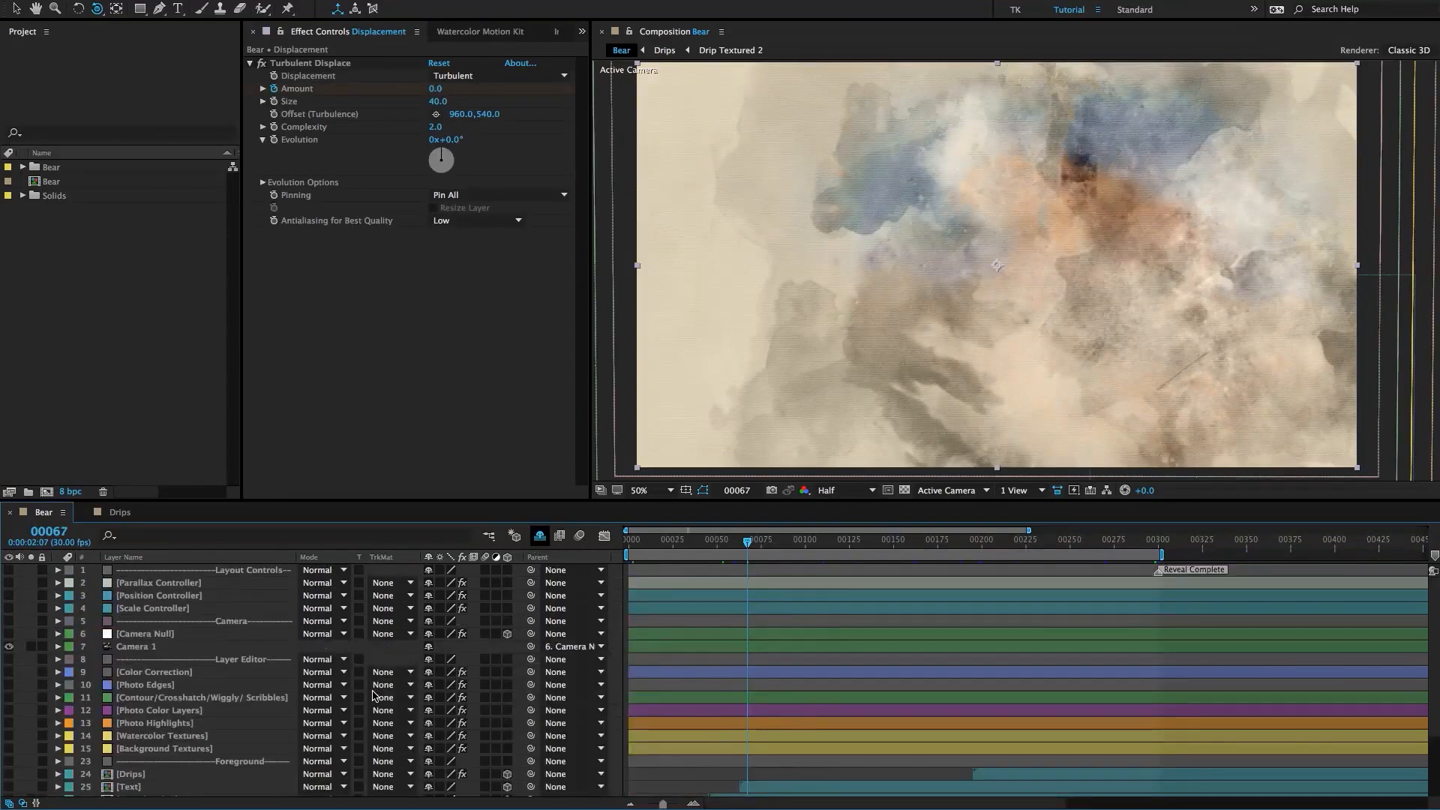
{"action": "scroll", "coordinate": [292, 681], "scroll_direction": "down", "scroll_amount": 3}
{"action": "scroll", "coordinate": [292, 681], "scroll_direction": "up", "scroll_amount": 3}
{"action": "key", "text": "minus"}
{"action": "key", "text": "minus"}
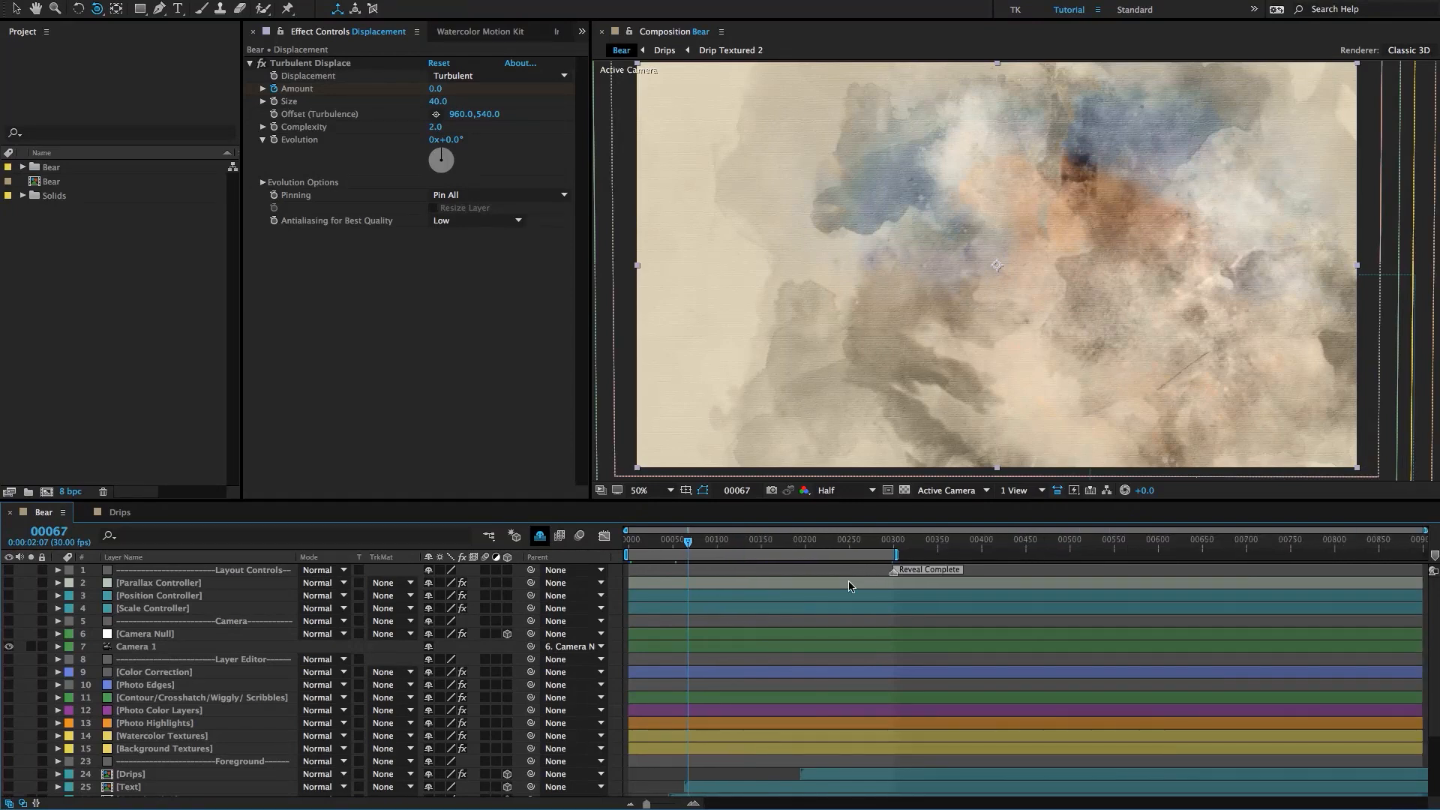
Check the duration in the Bear composition settings without changing it, and move the current time to frame 300 at the Reveal Complete marker.
{"action": "key", "text": "ctrl+k"}
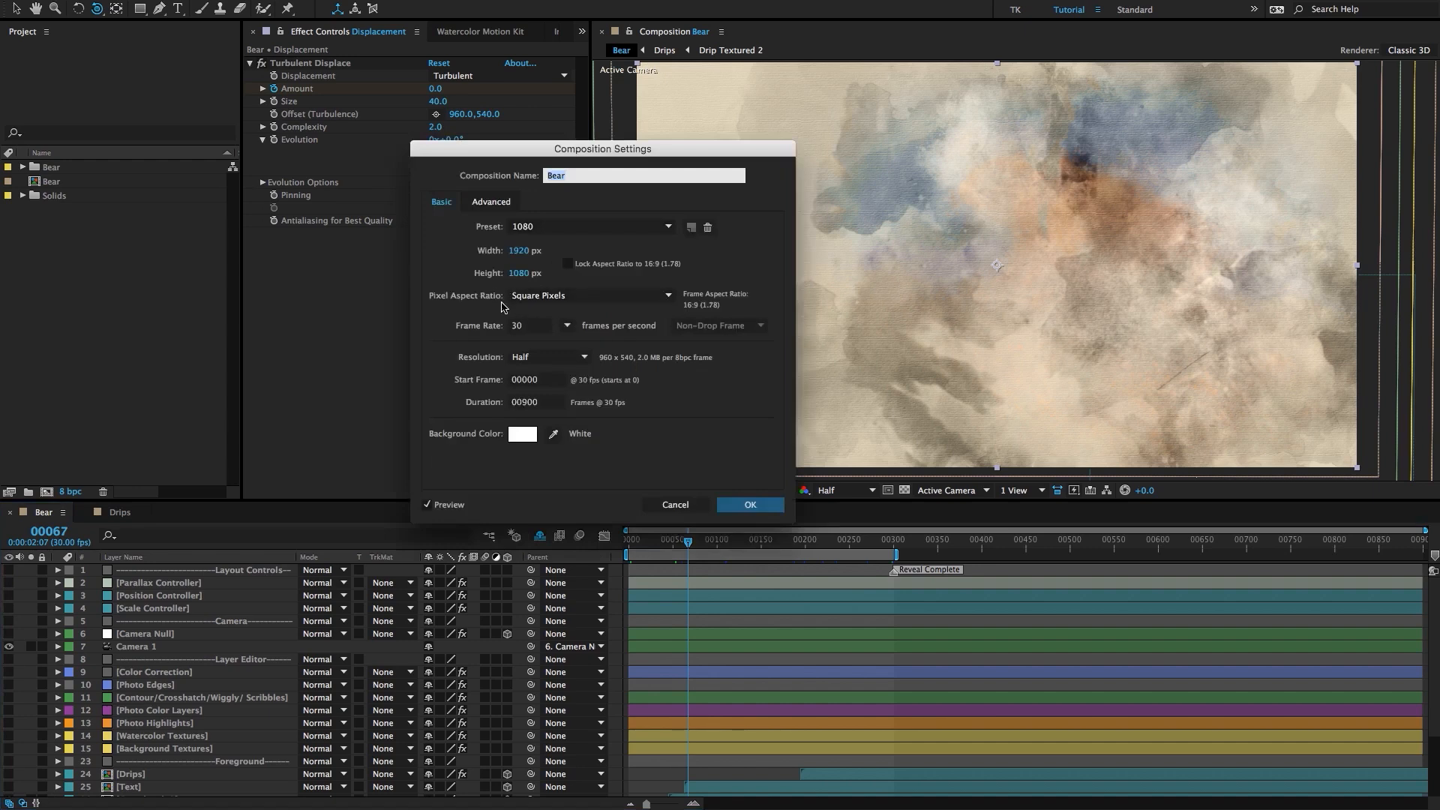
{"action": "left_click", "coordinate": [537, 402]}
{"action": "double_click", "coordinate": [539, 405]}
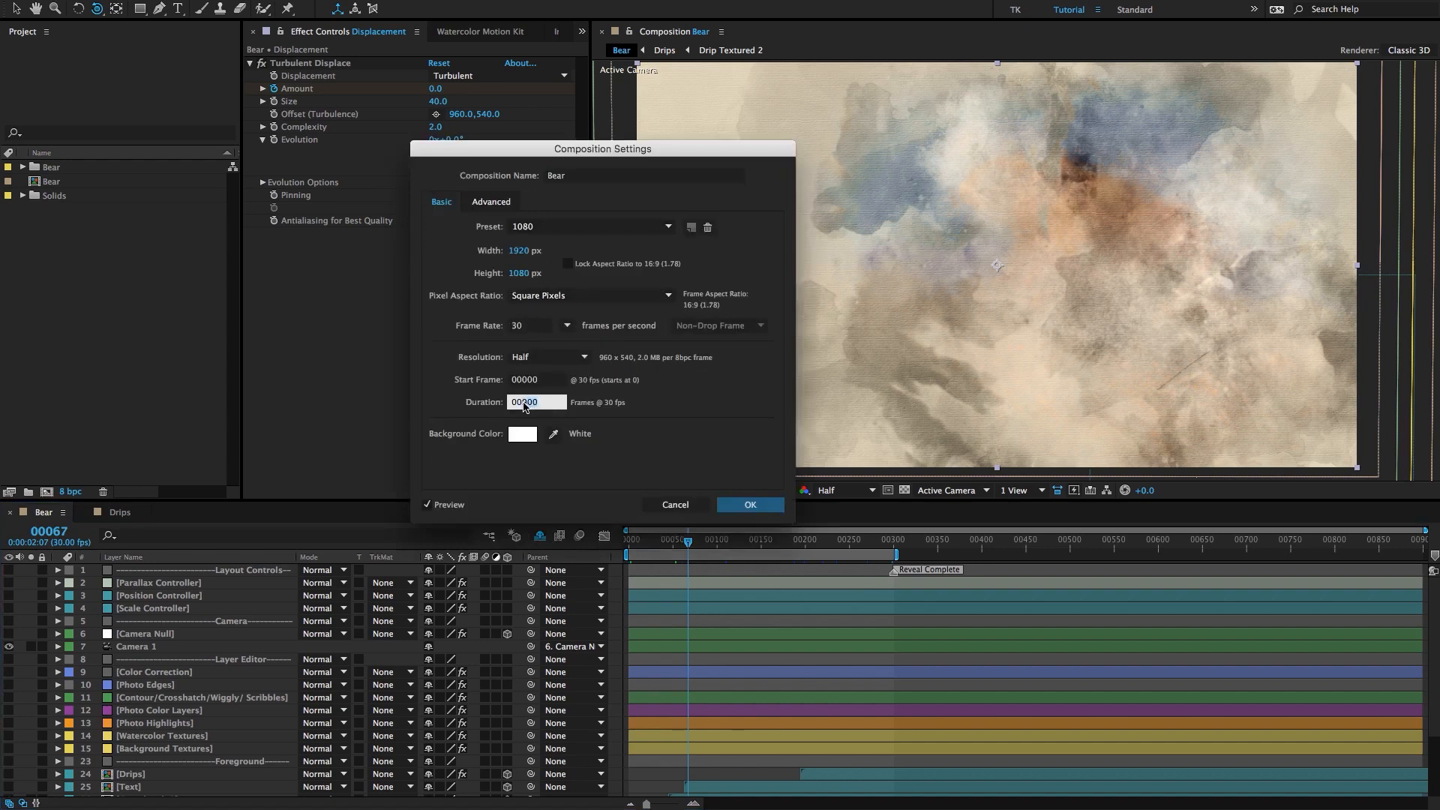
{"action": "left_click", "coordinate": [670, 503]}
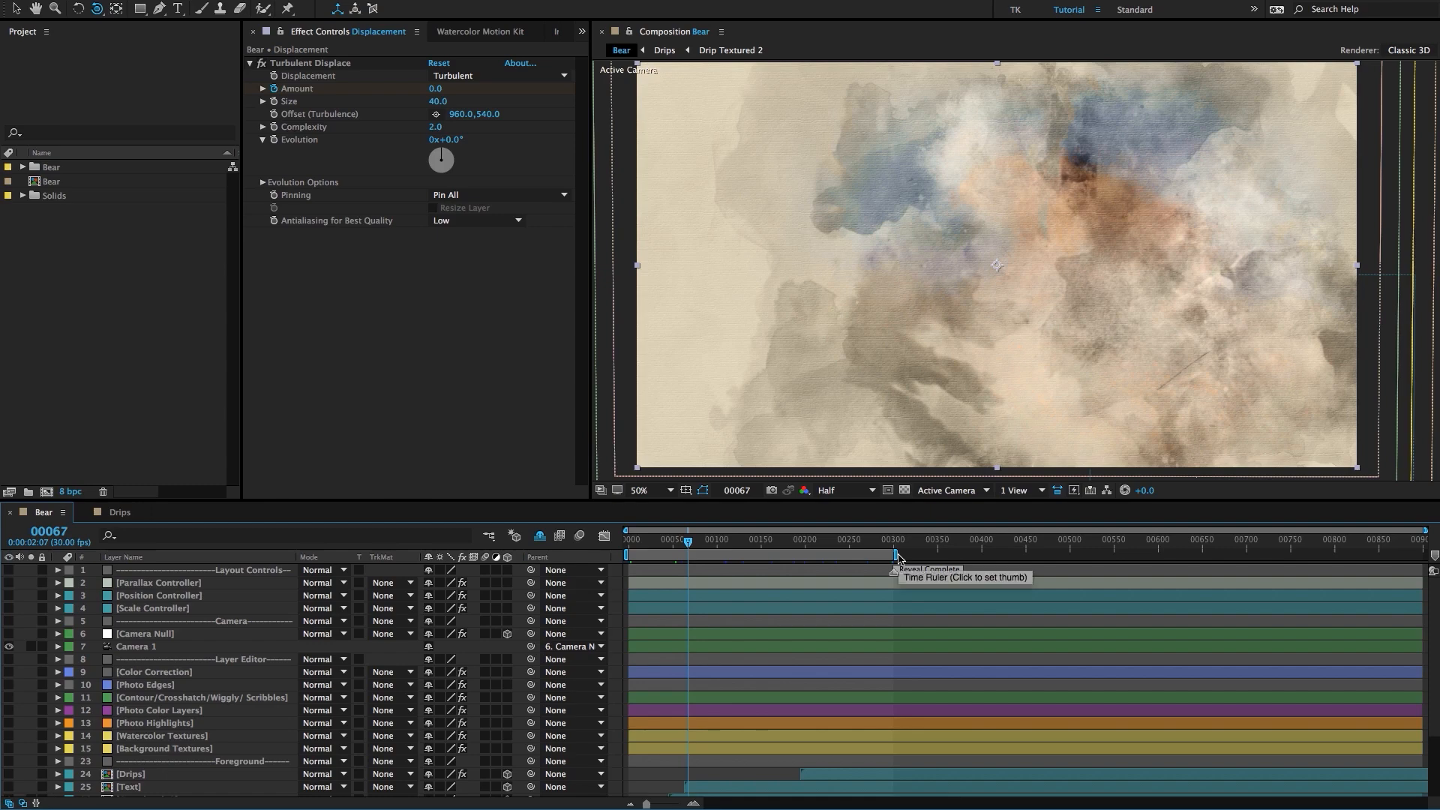
{"action": "left_click", "coordinate": [895, 556]}
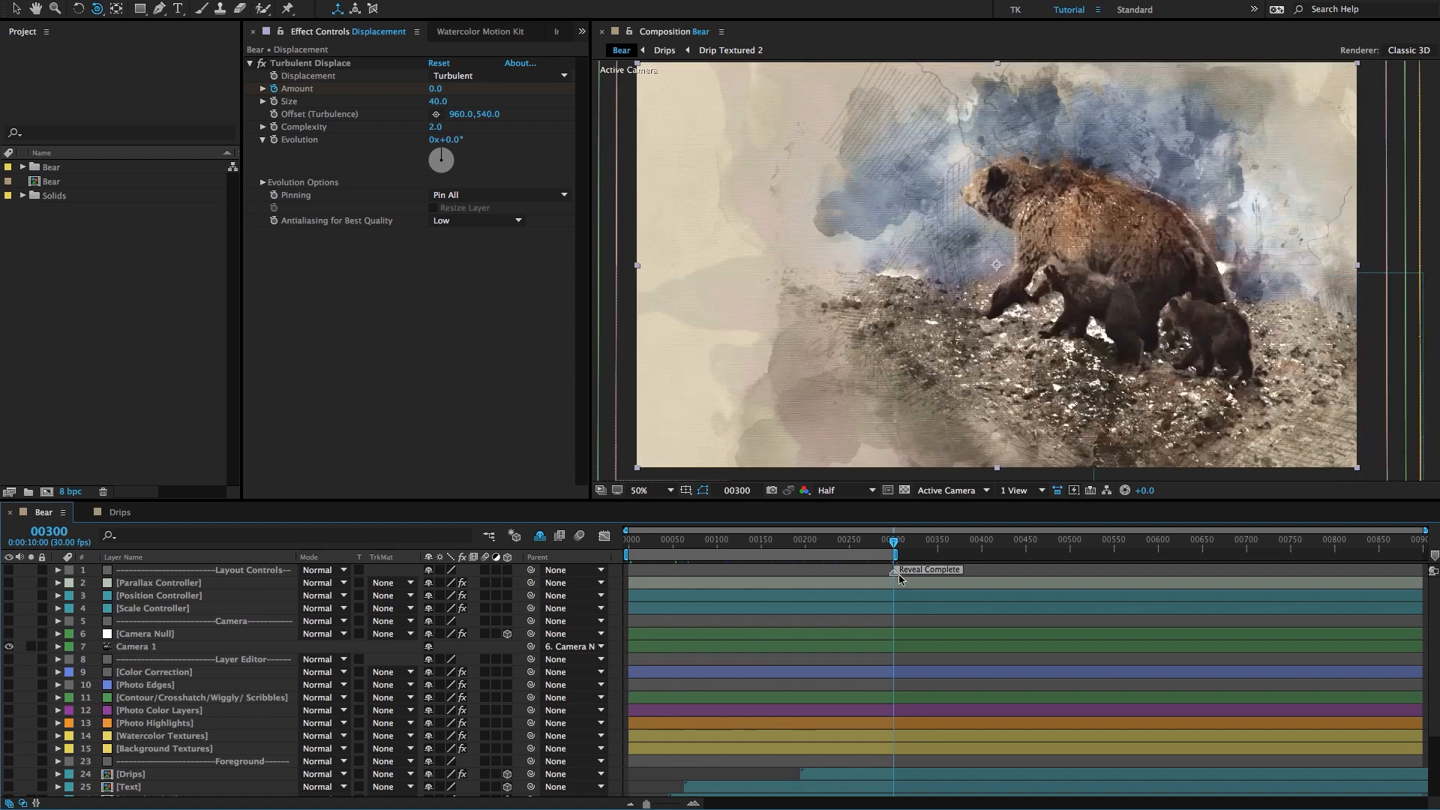
Extend the end of the Bear composition's work area past the Reveal Complete marker to about frame 455.
{"action": "scroll", "coordinate": [899, 577], "scroll_direction": "up", "scroll_amount": 2}
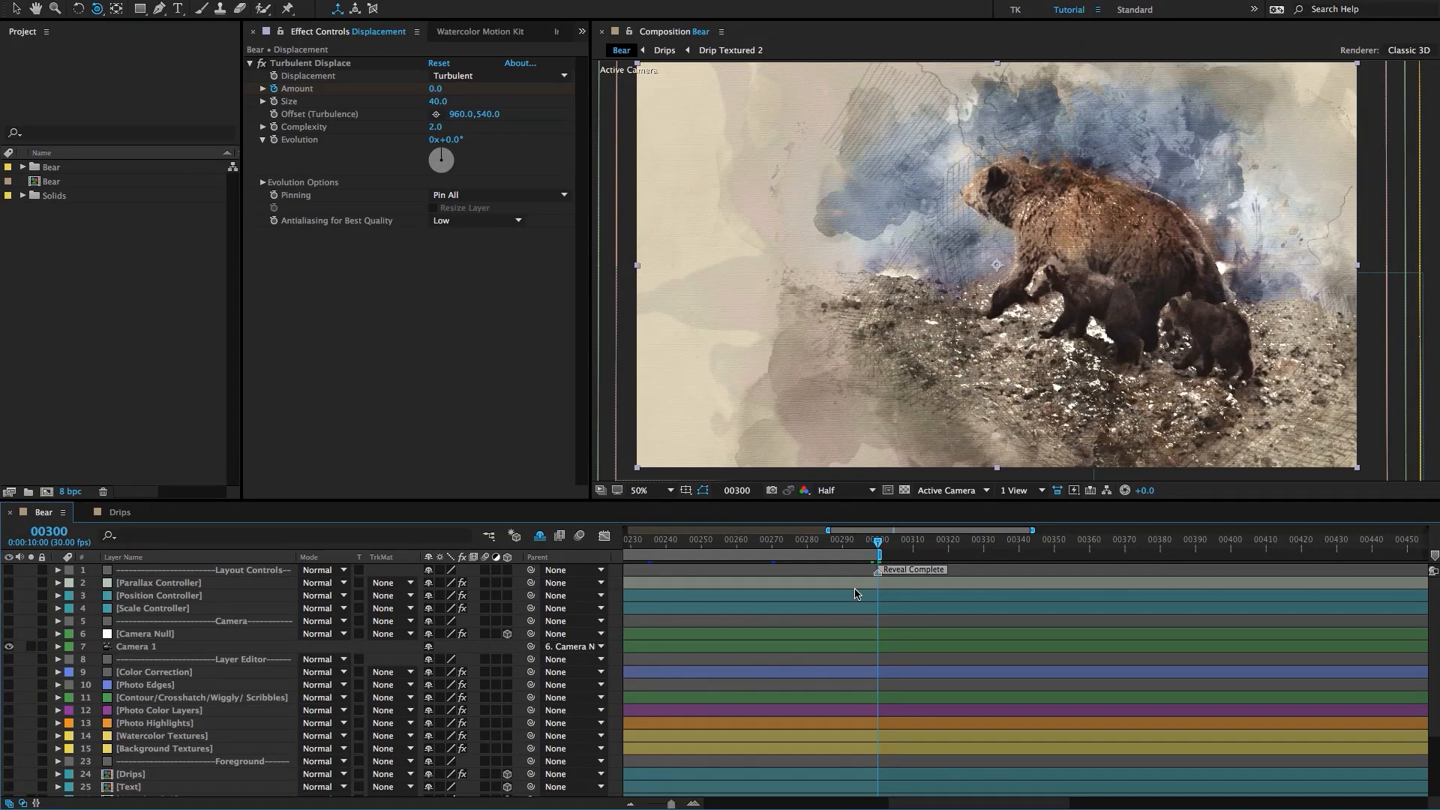
{"action": "scroll", "coordinate": [844, 569], "scroll_direction": "left", "scroll_amount": 3}
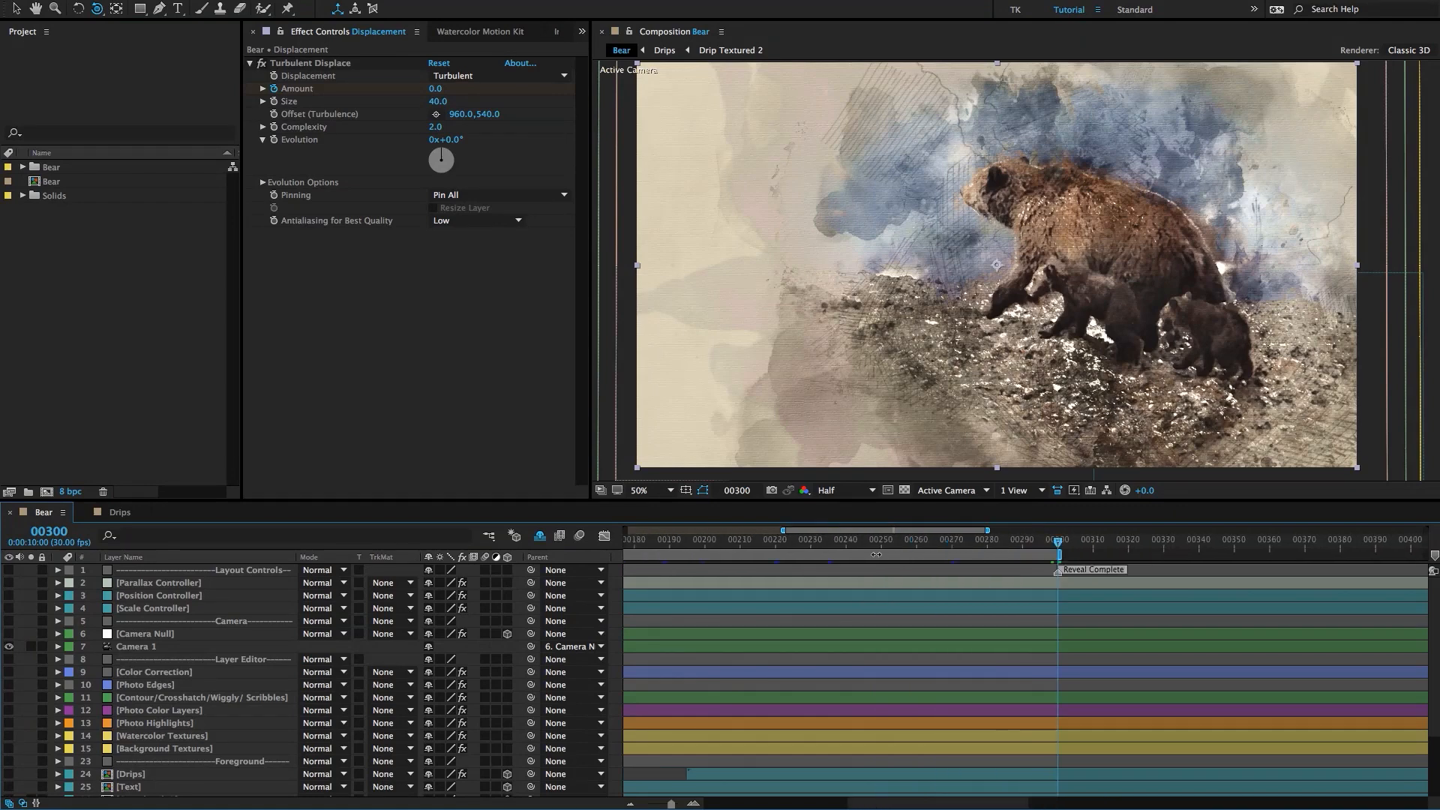
{"action": "scroll", "coordinate": [874, 556], "scroll_direction": "down", "scroll_amount": 1}
{"action": "scroll", "coordinate": [877, 556], "scroll_direction": "left", "scroll_amount": 1}
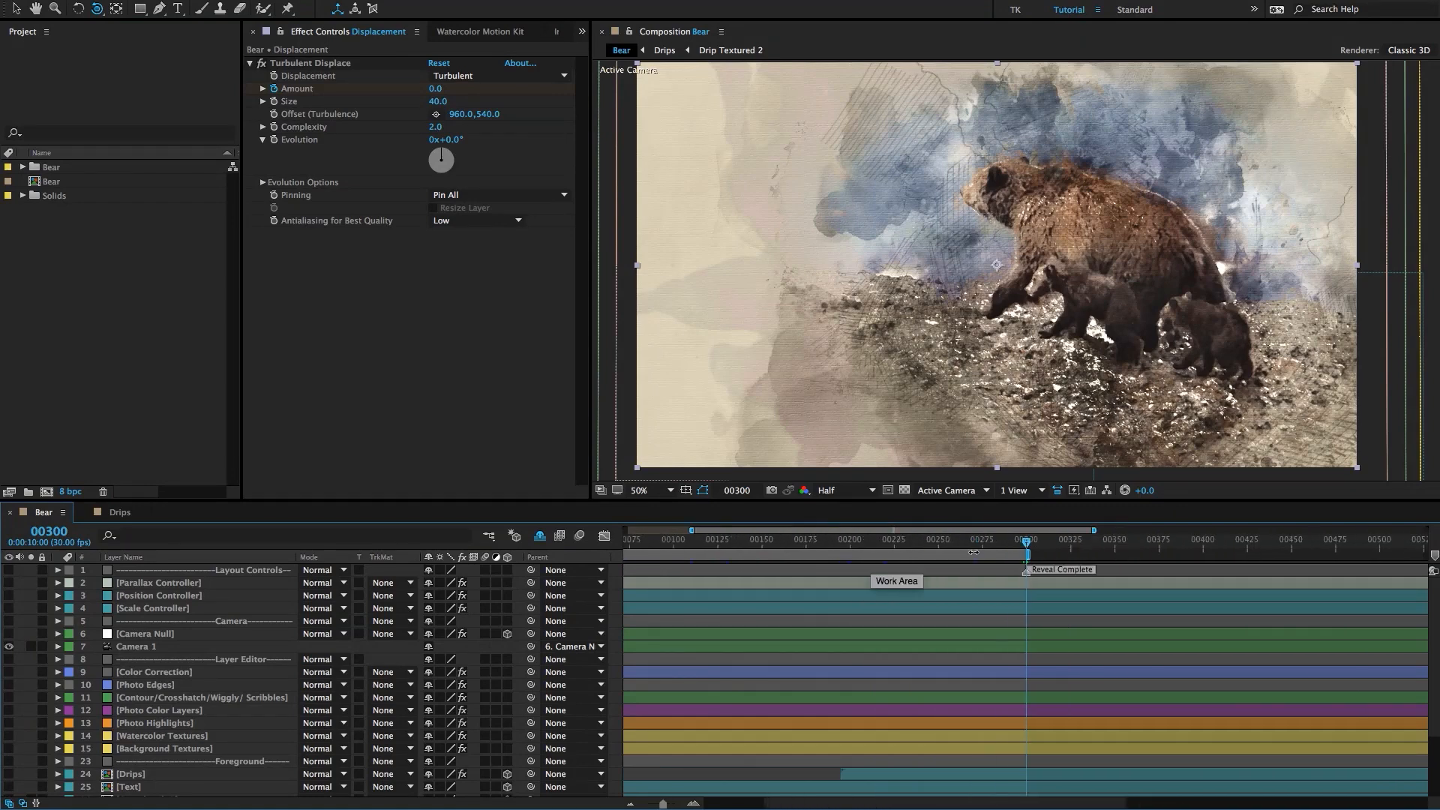
{"action": "scroll", "coordinate": [935, 556], "scroll_direction": "down", "scroll_amount": 2}
{"action": "left_click_drag", "start_coordinate": [942, 556], "coordinate": [1097, 559]}
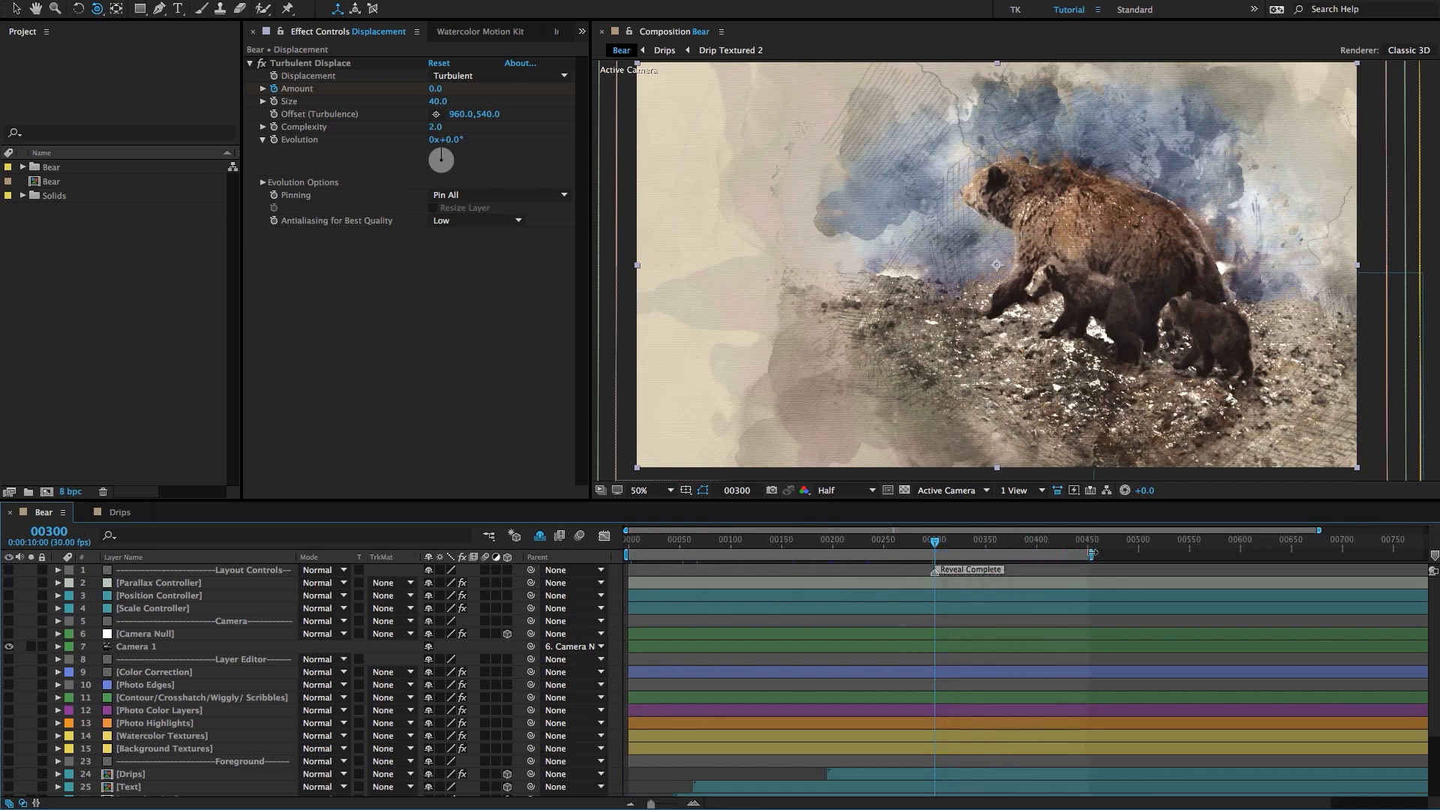
{"action": "mouse_move", "coordinate": [1091, 555]}
{"action": "left_mouse_down"}
{"action": "mouse_move", "coordinate": [937, 556]}
{"action": "mouse_move", "coordinate": [1092, 555]}
{"action": "left_mouse_up"}
Reveal the shy layers and select the matte layers from Drops - Small - A - HD through the Displacement layer beneath Drops - Small - B - HD.
{"action": "scroll", "coordinate": [900, 681], "scroll_direction": "down", "scroll_amount": 2}
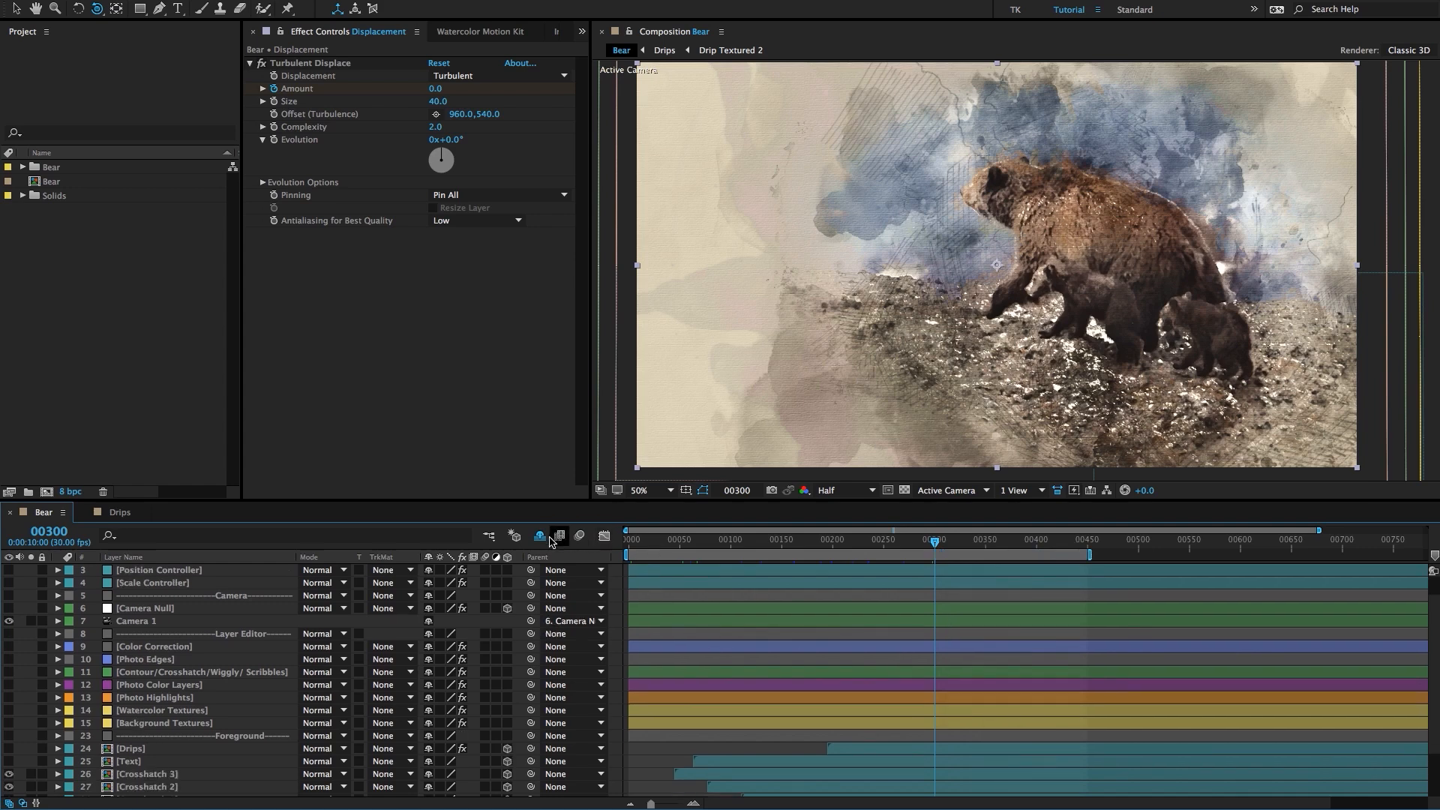
{"action": "scroll", "coordinate": [773, 665], "scroll_direction": "down", "scroll_amount": 8}
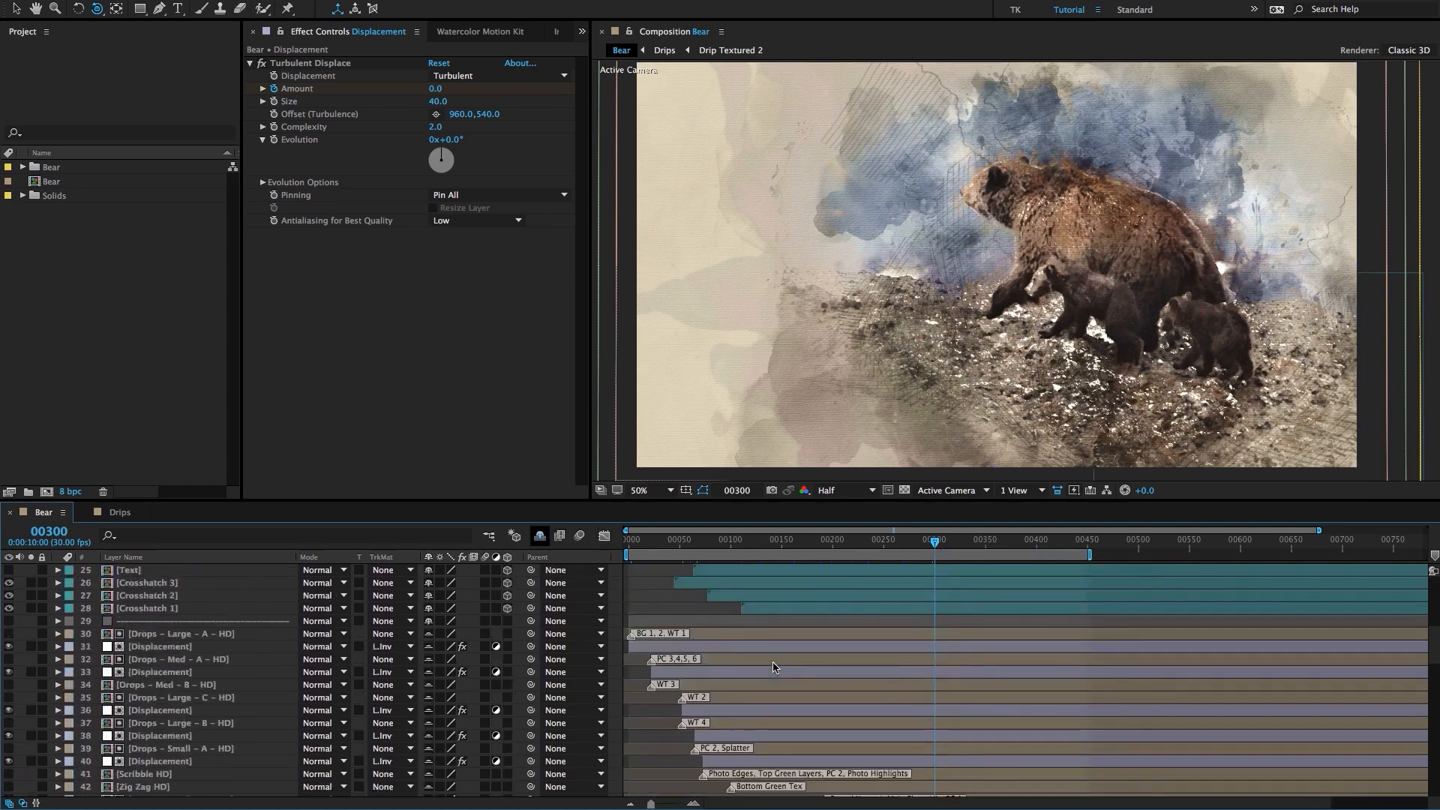
{"action": "scroll", "coordinate": [775, 667], "scroll_direction": "down", "scroll_amount": 3}
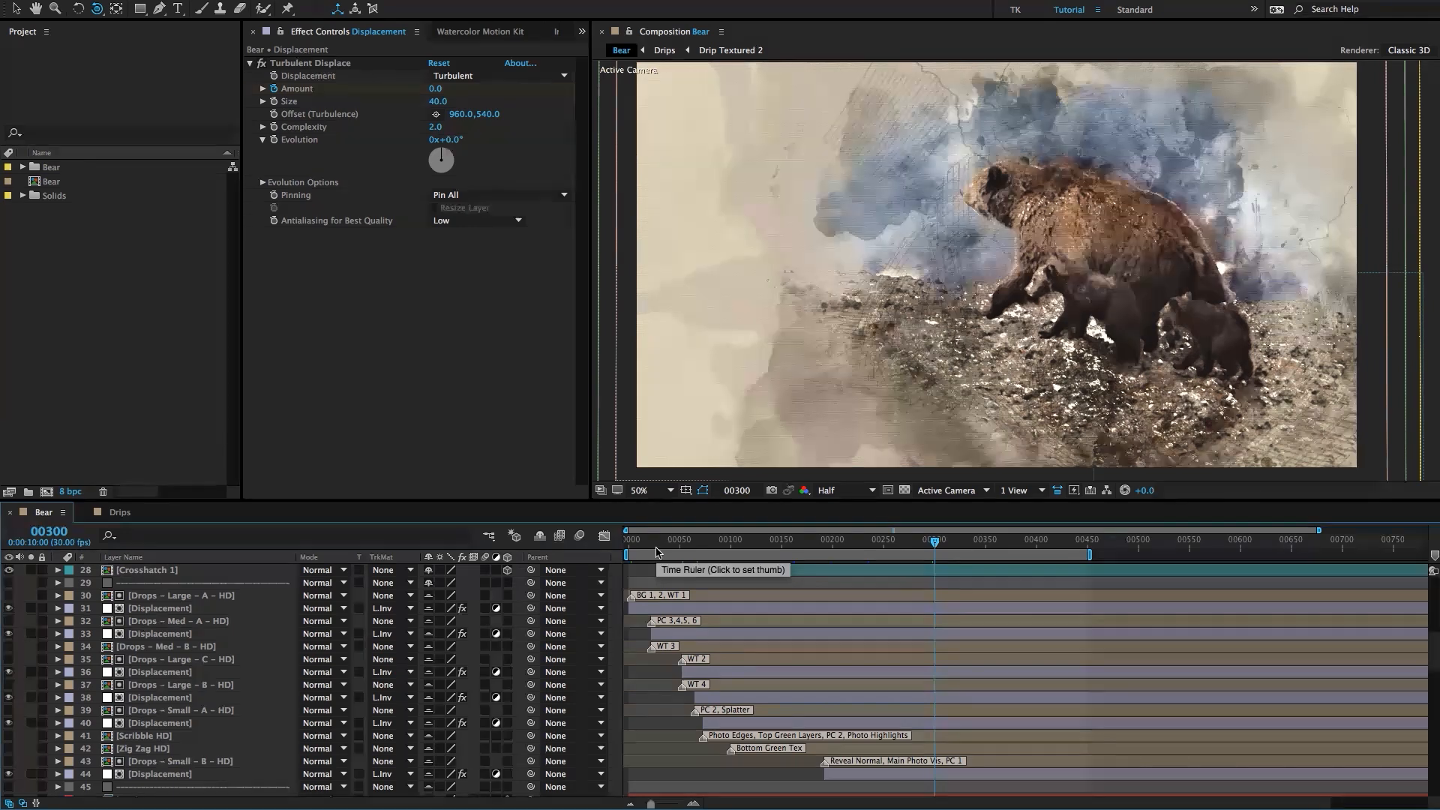
{"action": "left_click", "coordinate": [740, 687]}
{"action": "left_click", "coordinate": [768, 713]}
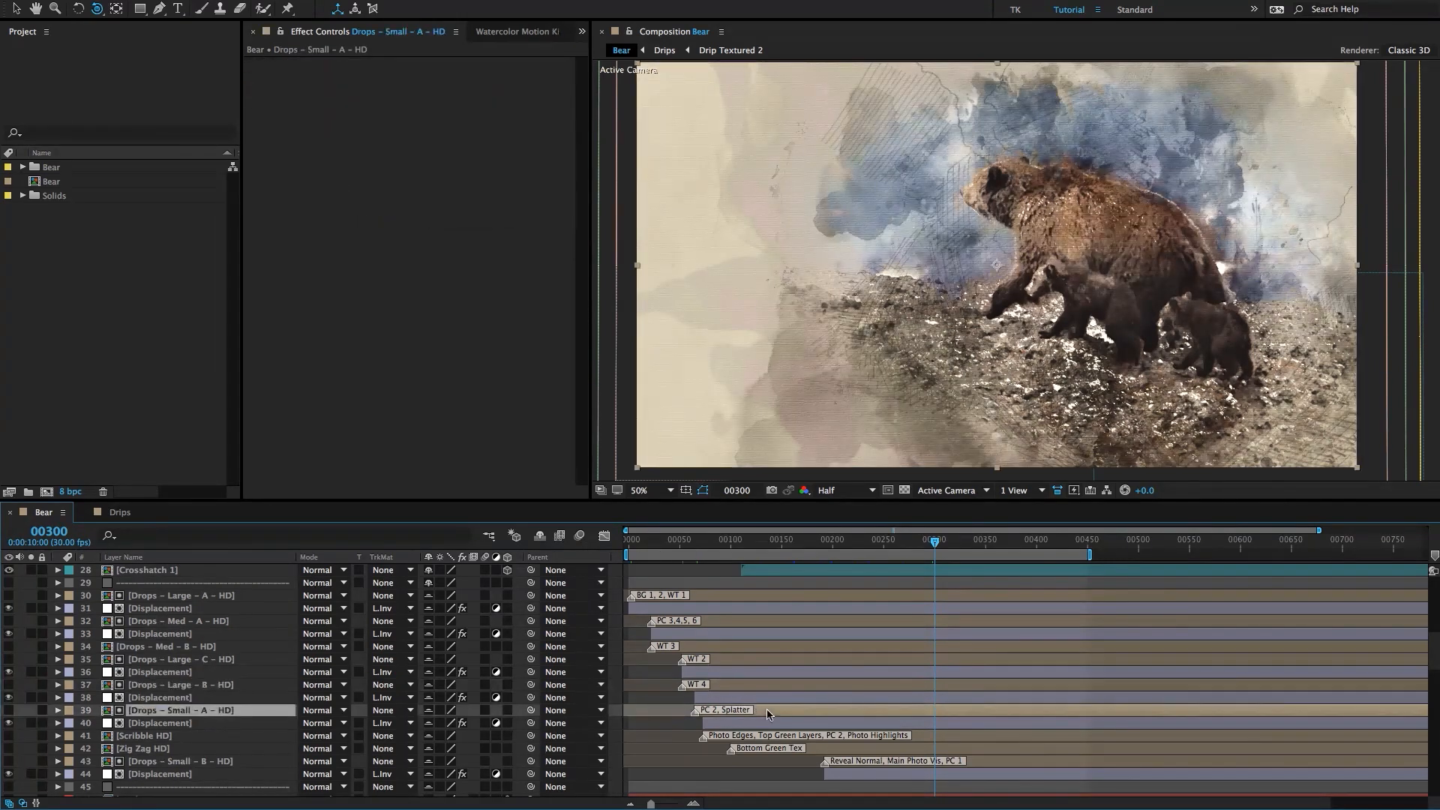
{"action": "left_click", "coordinate": [893, 774], "text": "shift"}
{"action": "left_click_drag", "start_coordinate": [893, 774], "coordinate": [1009, 775]}
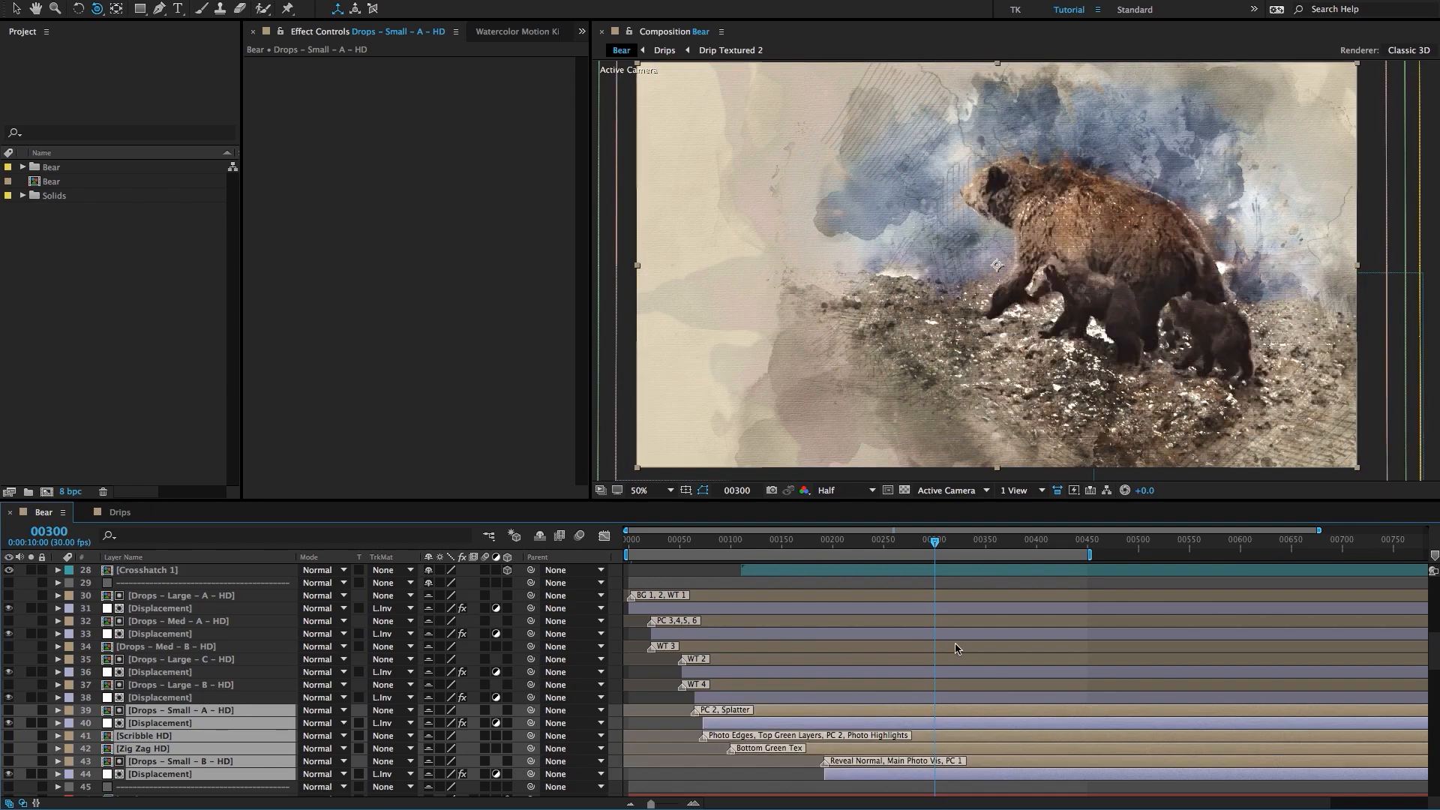
{"action": "scroll", "coordinate": [819, 620], "scroll_direction": "up", "scroll_amount": 5}
{"action": "left_click", "coordinate": [770, 724]}
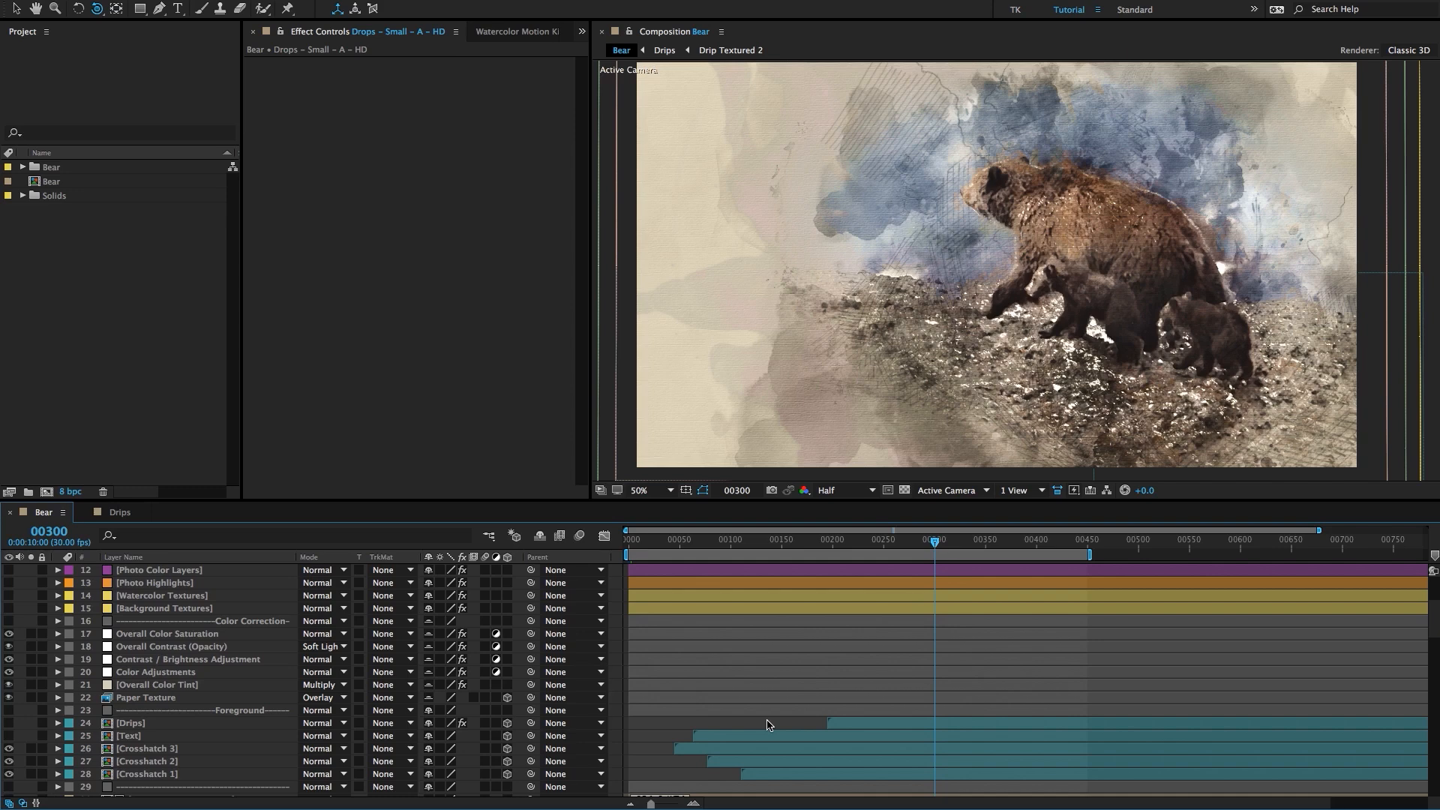
Hide the shy layers again and shorten the work area so it ends at the Reveal Complete marker on frame 300.
{"action": "scroll", "coordinate": [773, 705], "scroll_direction": "up", "scroll_amount": 4}
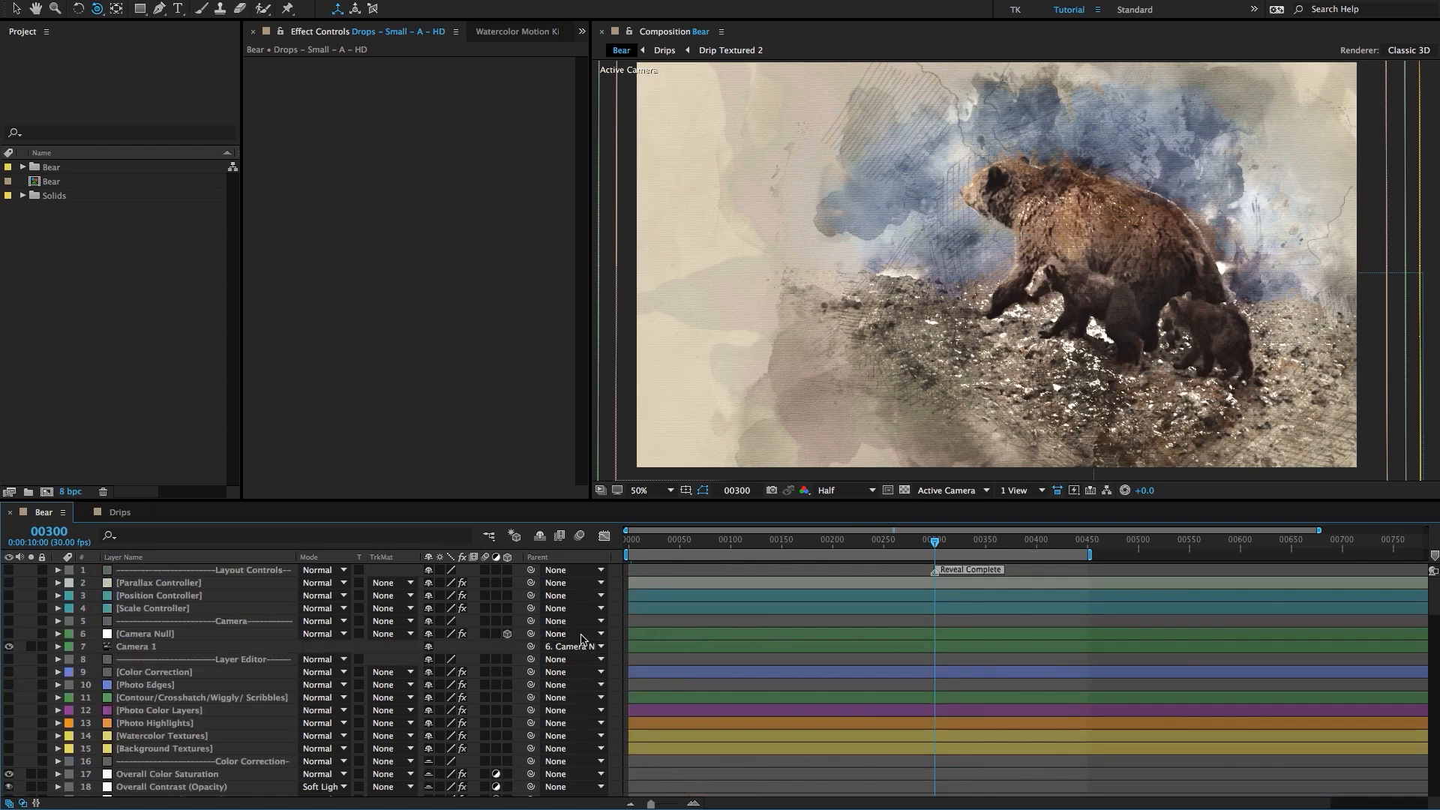
{"action": "left_click", "coordinate": [540, 536]}
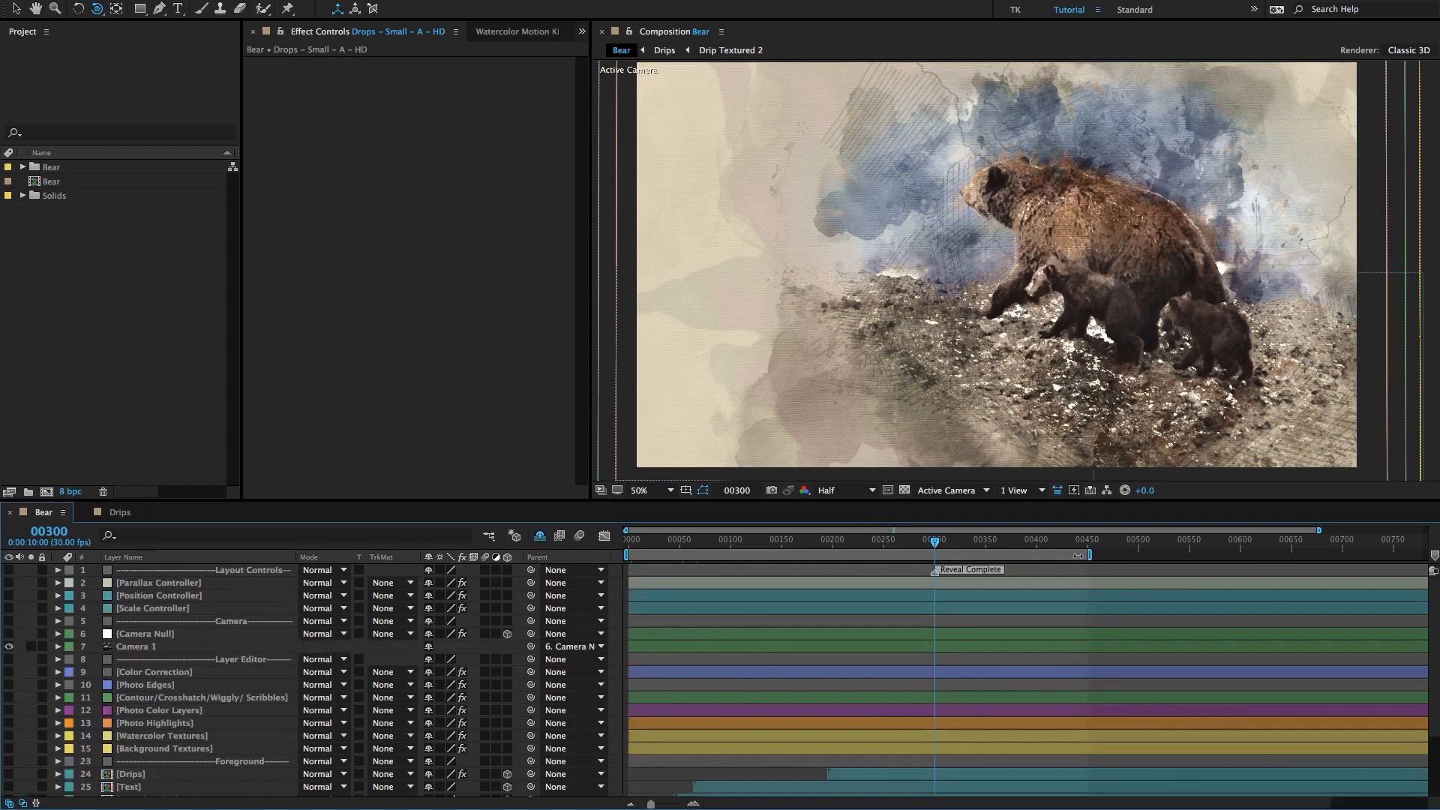
{"action": "mouse_move", "coordinate": [1092, 555]}
{"action": "left_mouse_down"}
{"action": "mouse_move", "coordinate": [1022, 556]}
{"action": "mouse_move", "coordinate": [1087, 555]}
{"action": "left_mouse_up"}
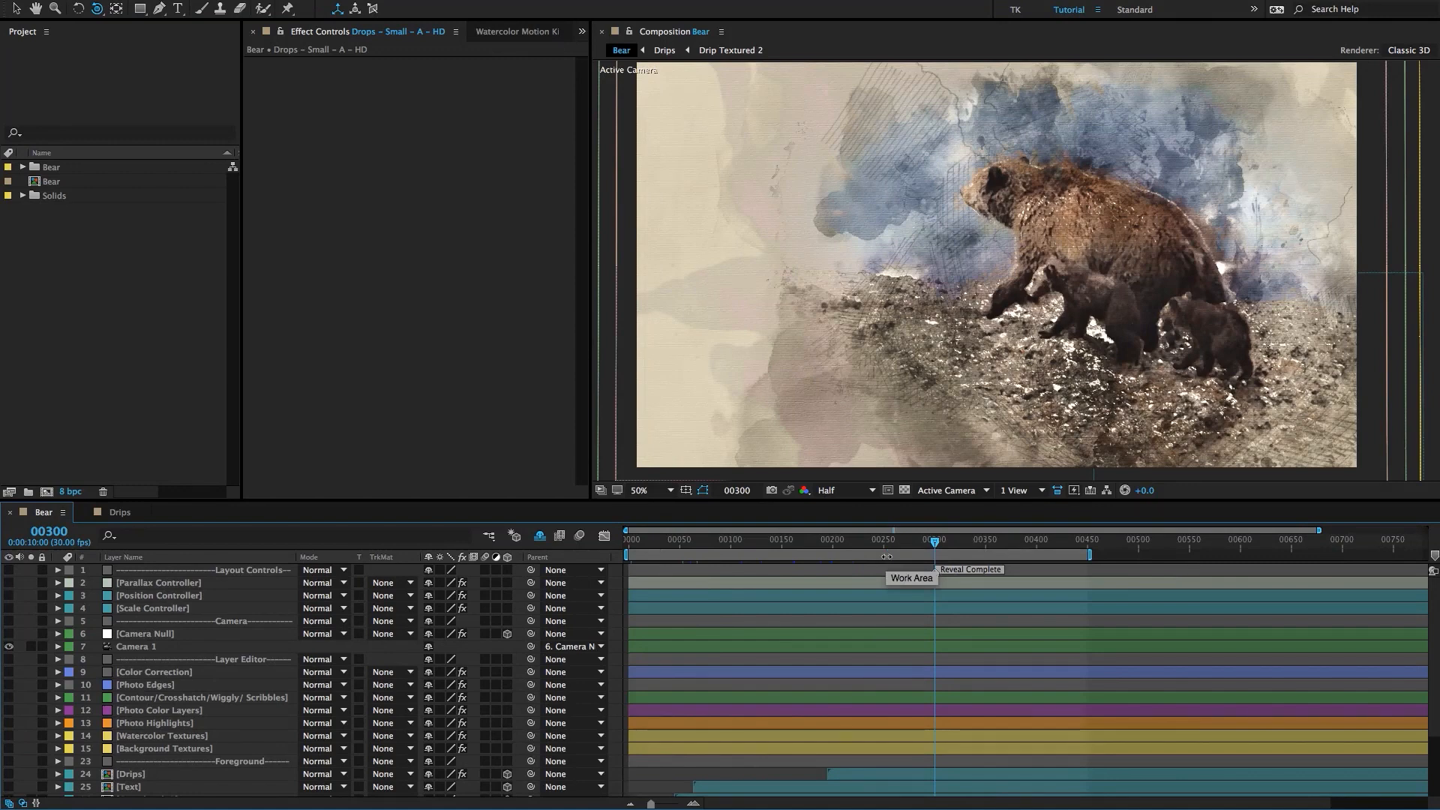
{"action": "left_click_drag", "start_coordinate": [1091, 555], "coordinate": [945, 580]}
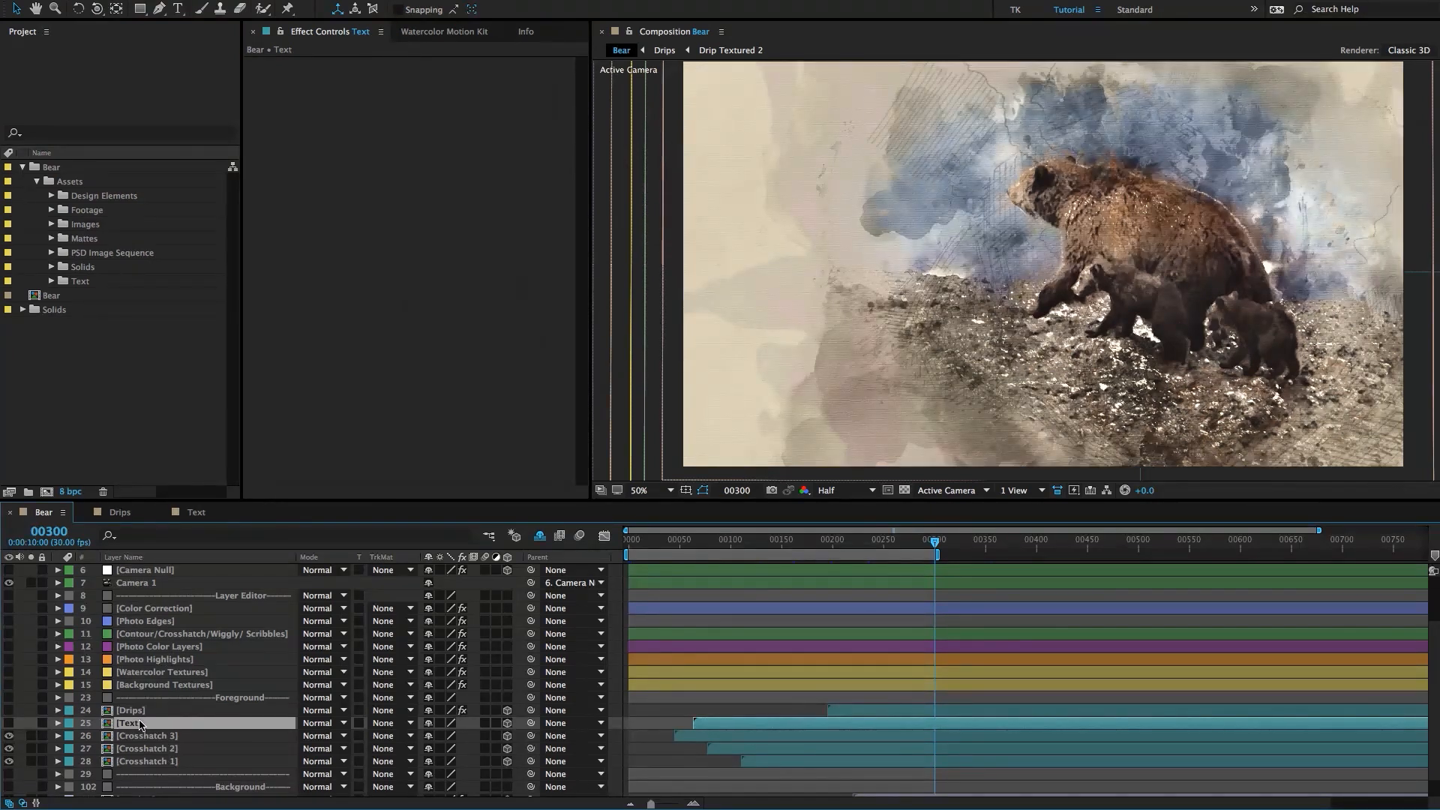
Turn on the visibility of the Text layer in the Foreground group.
{"action": "left_click", "coordinate": [178, 699]}
{"action": "left_click", "coordinate": [170, 734]}
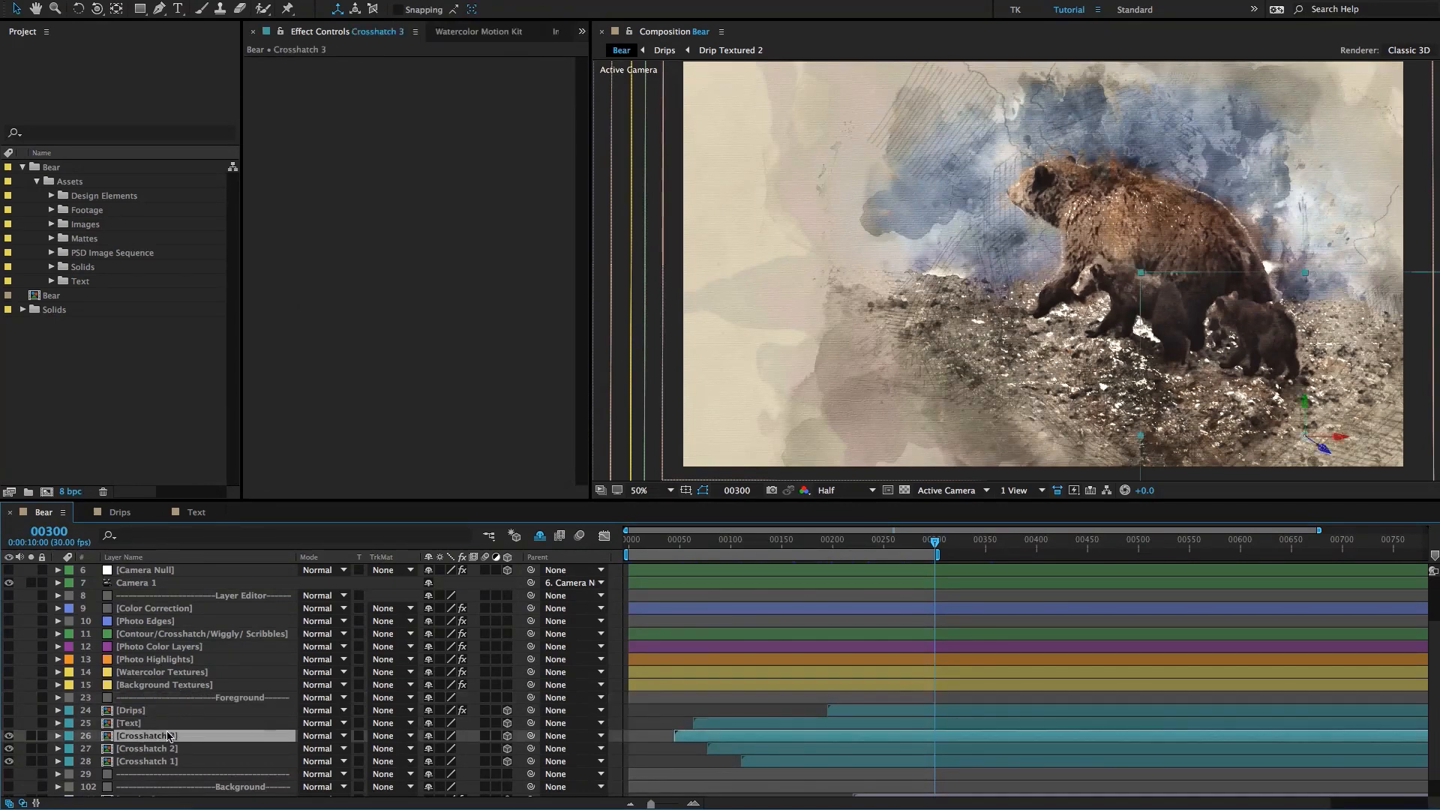
{"action": "left_click", "coordinate": [167, 724]}
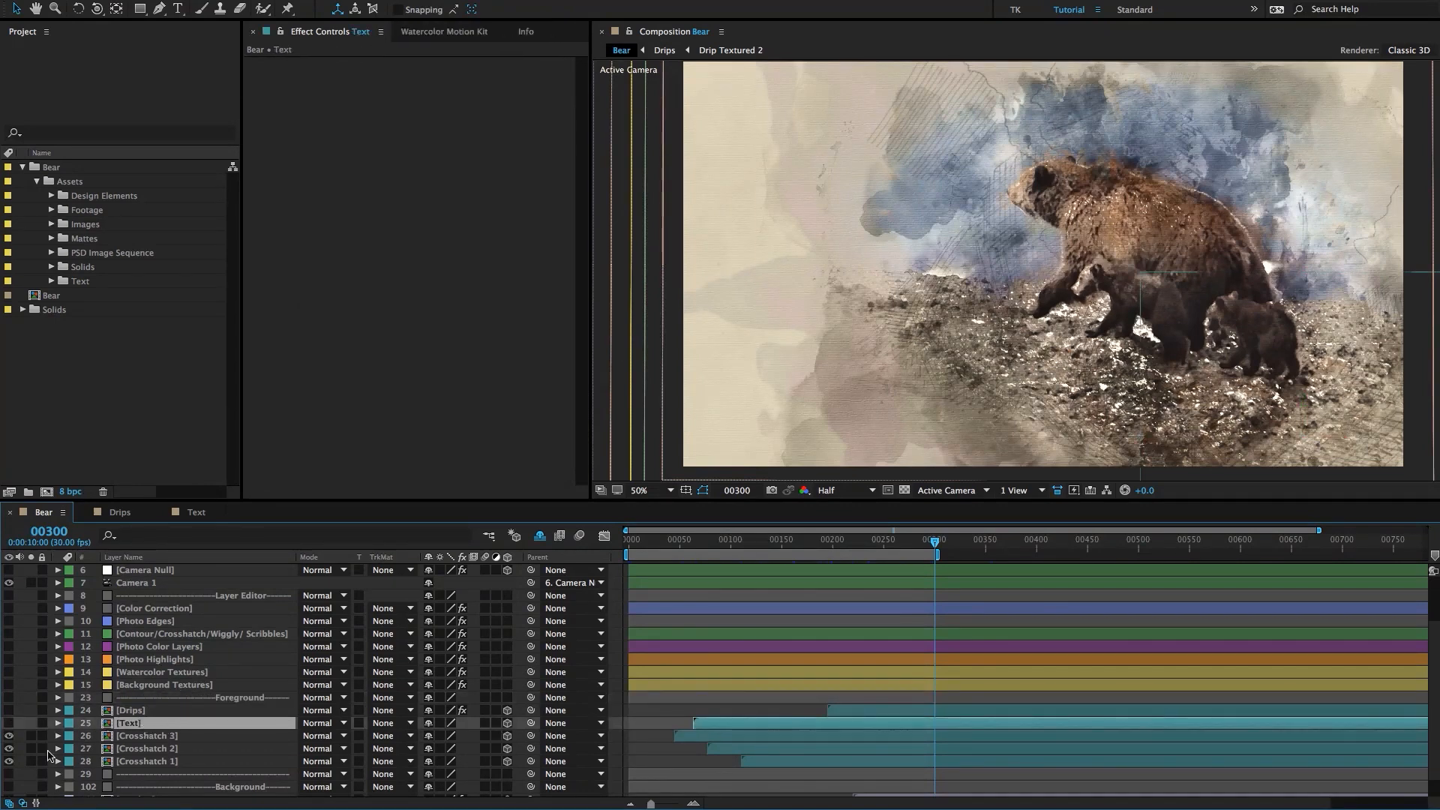
{"action": "left_click", "coordinate": [9, 723]}
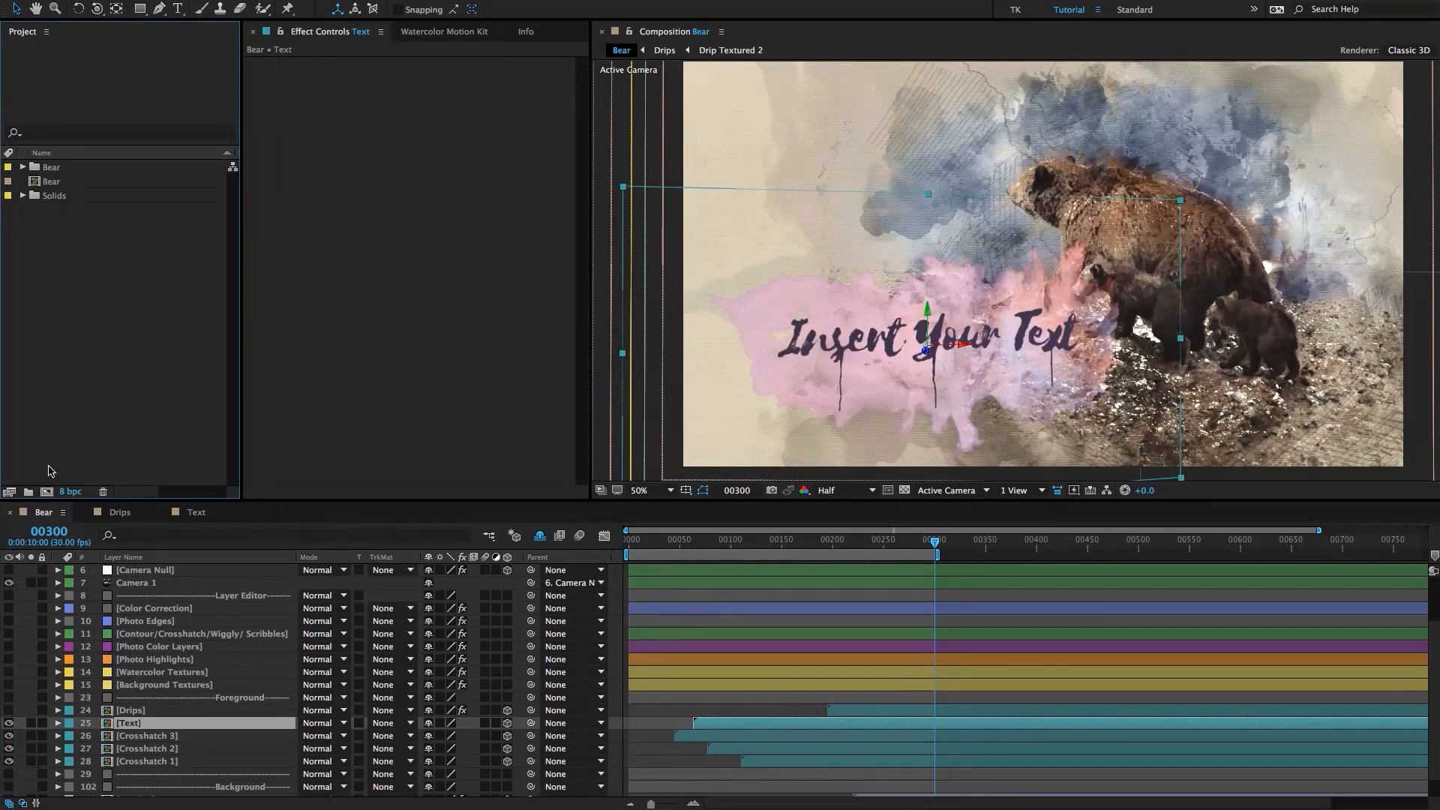
Create a new composition named Comp 1 with the 1080 preset at 1920 x 1080 px, 30 fps and a duration of 01000 frames.
{"action": "left_click", "coordinate": [9, 492]}
{"action": "left_click", "coordinate": [552, 227]}
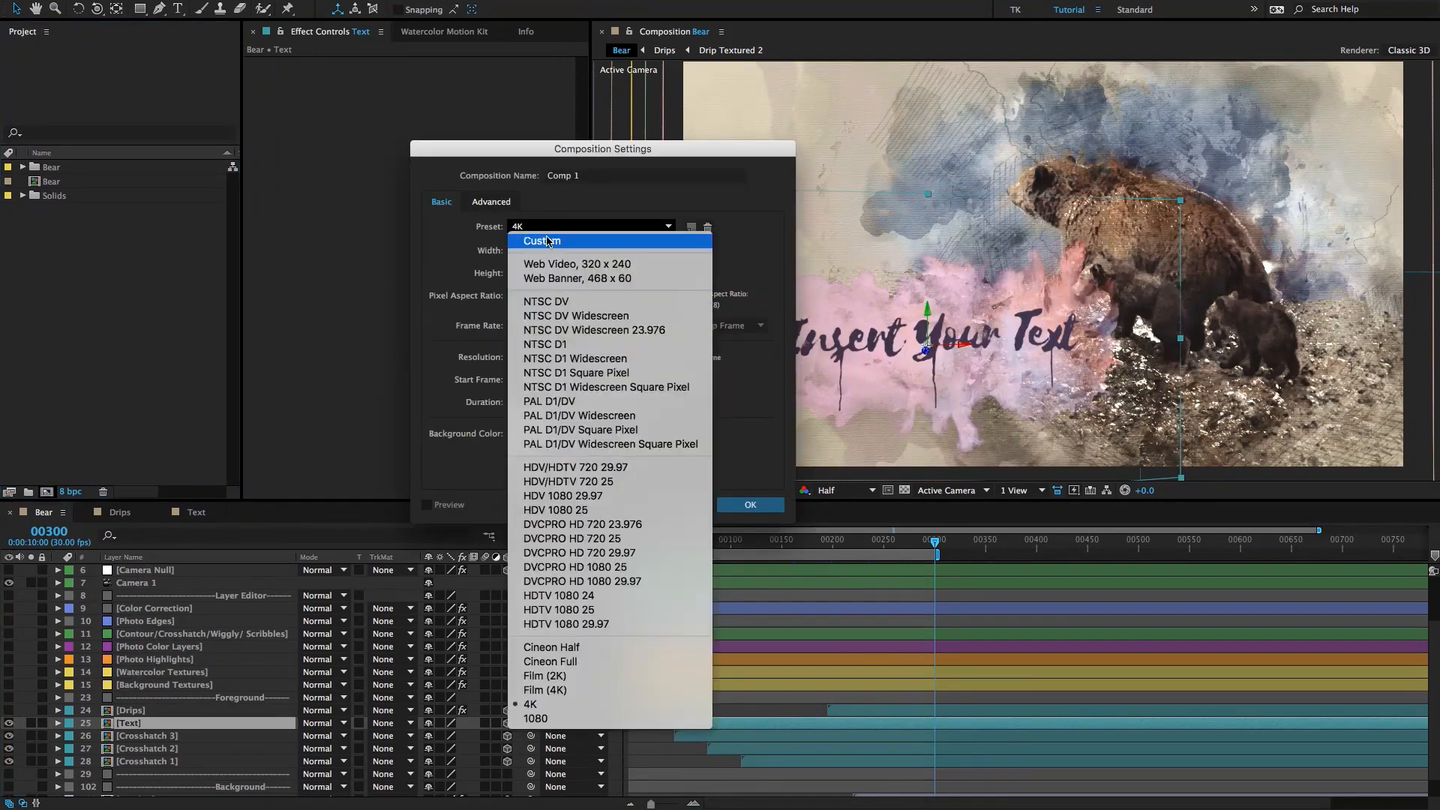
{"action": "left_click", "coordinate": [555, 719]}
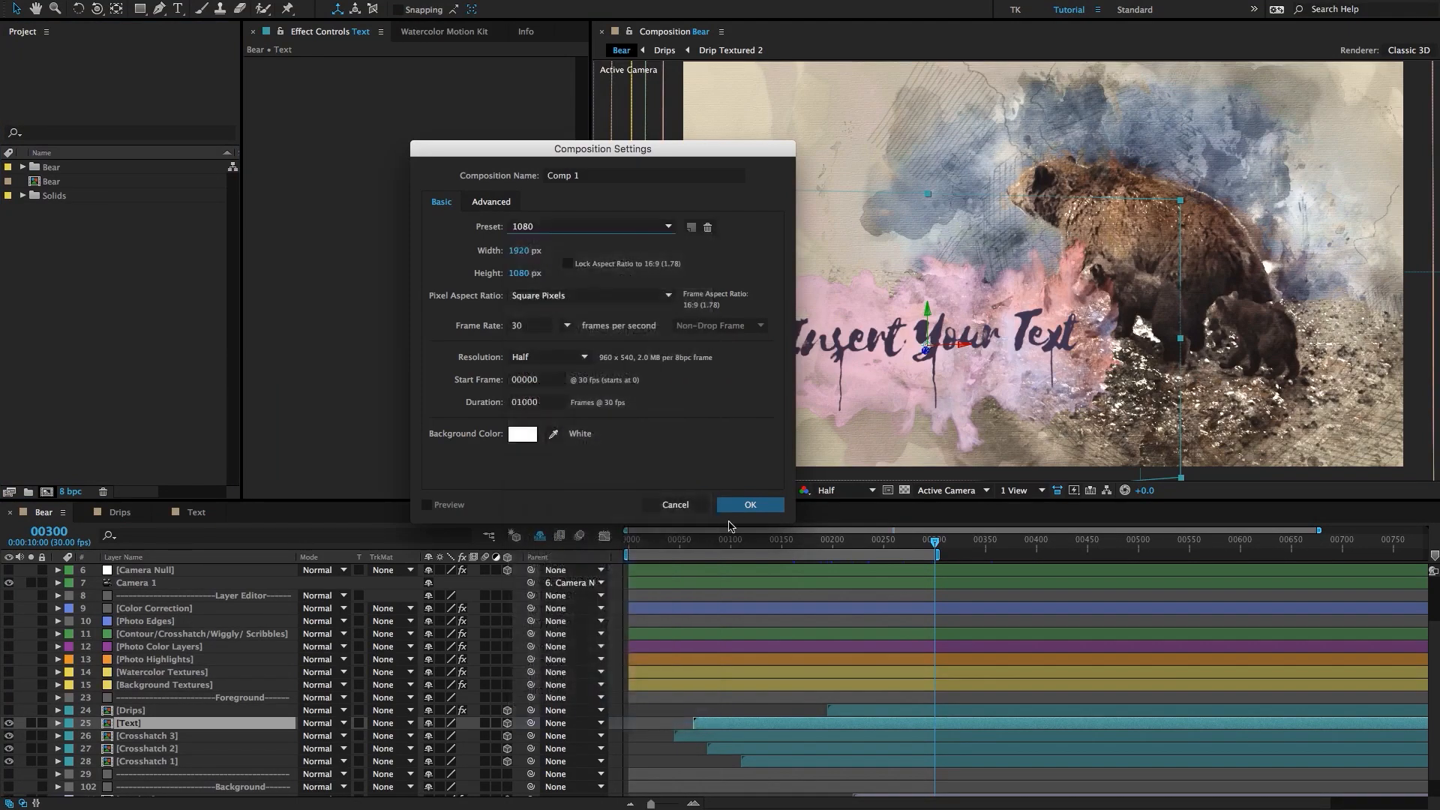
{"action": "left_click", "coordinate": [739, 504]}
{"action": "left_click", "coordinate": [81, 290]}
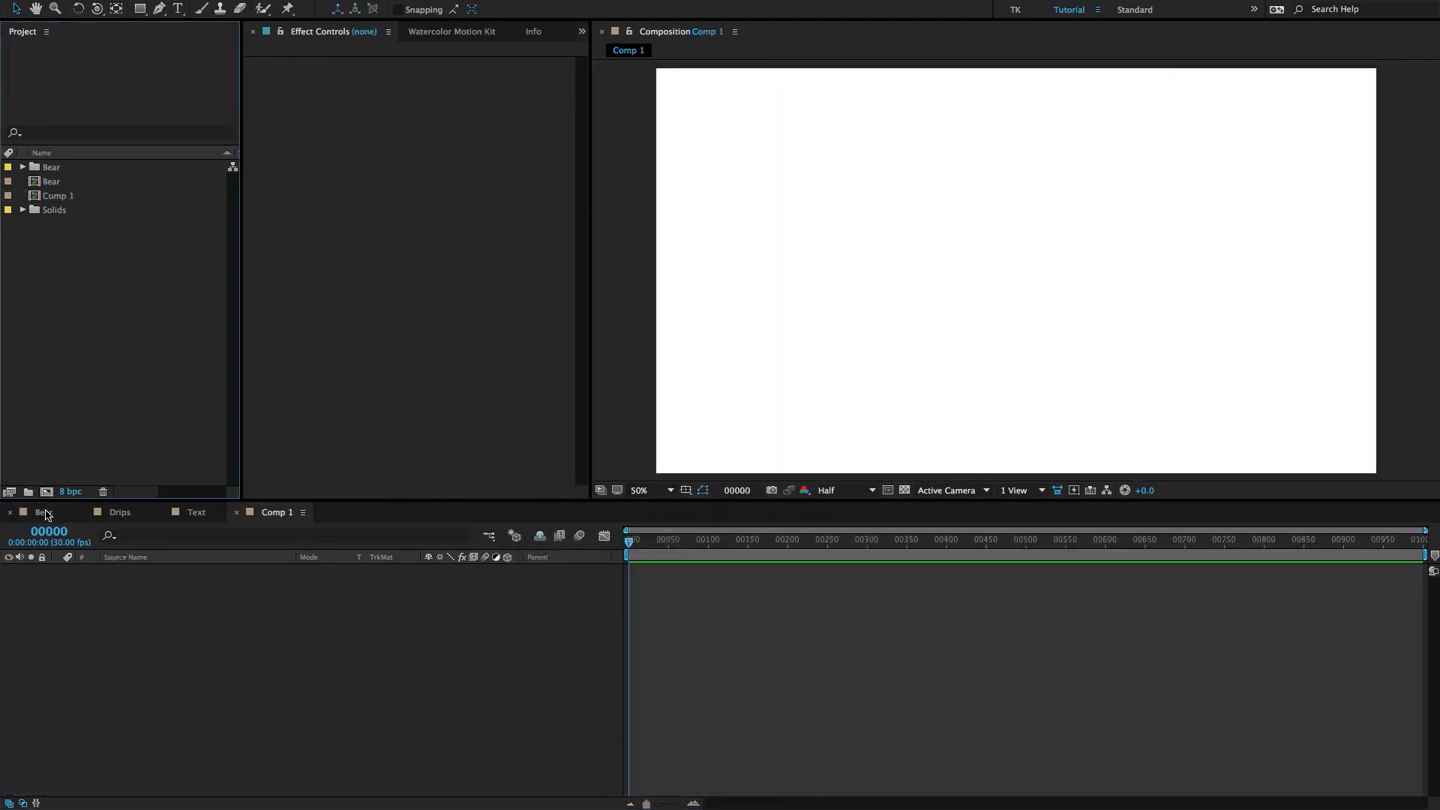
{"action": "left_click", "coordinate": [149, 621]}
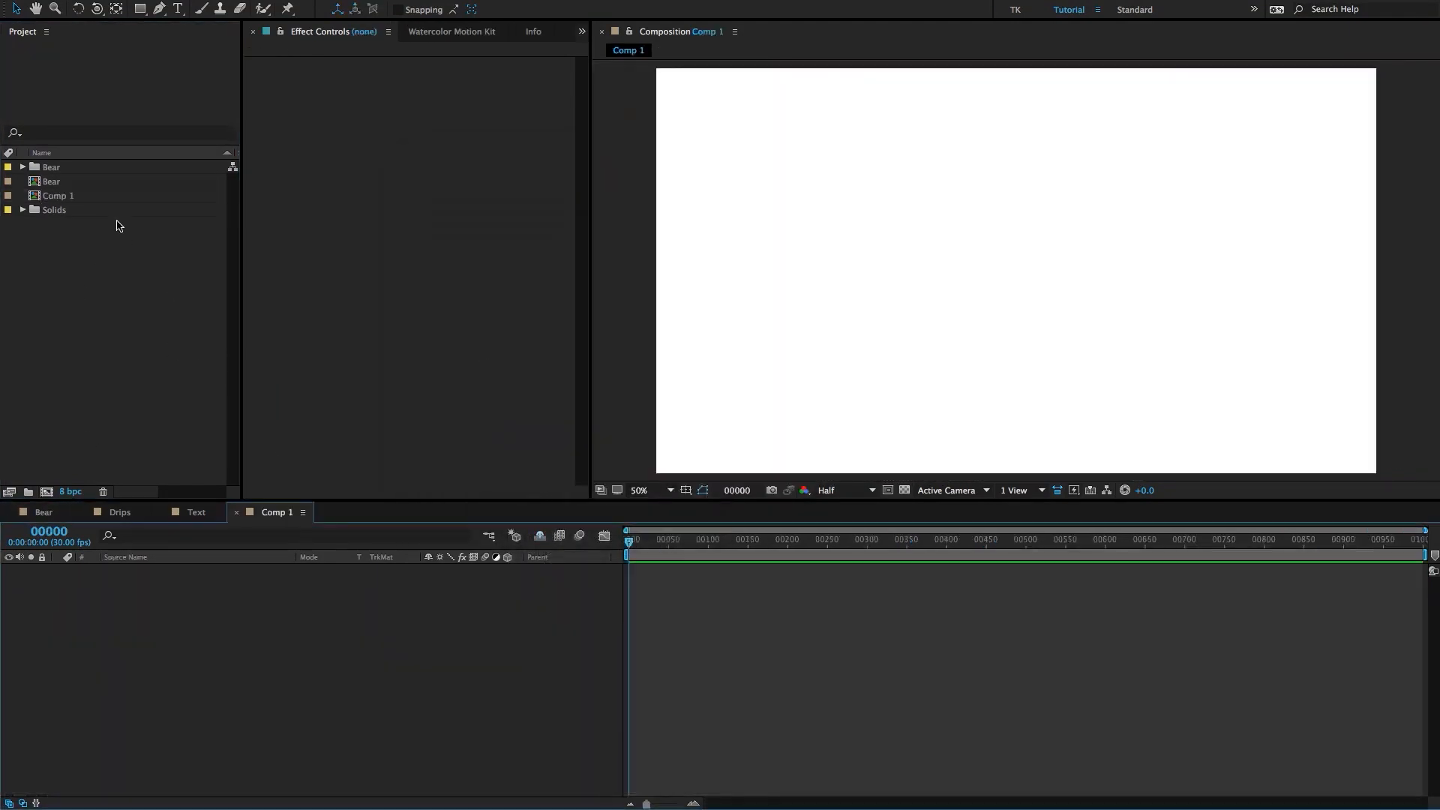
Add the Text v1 asset from Watercolor Motion Kit to Comp 1 and preview its animation up to frame 176.
{"action": "left_click", "coordinate": [488, 34]}
{"action": "left_click", "coordinate": [289, 208]}
{"action": "double_click", "coordinate": [292, 208]}
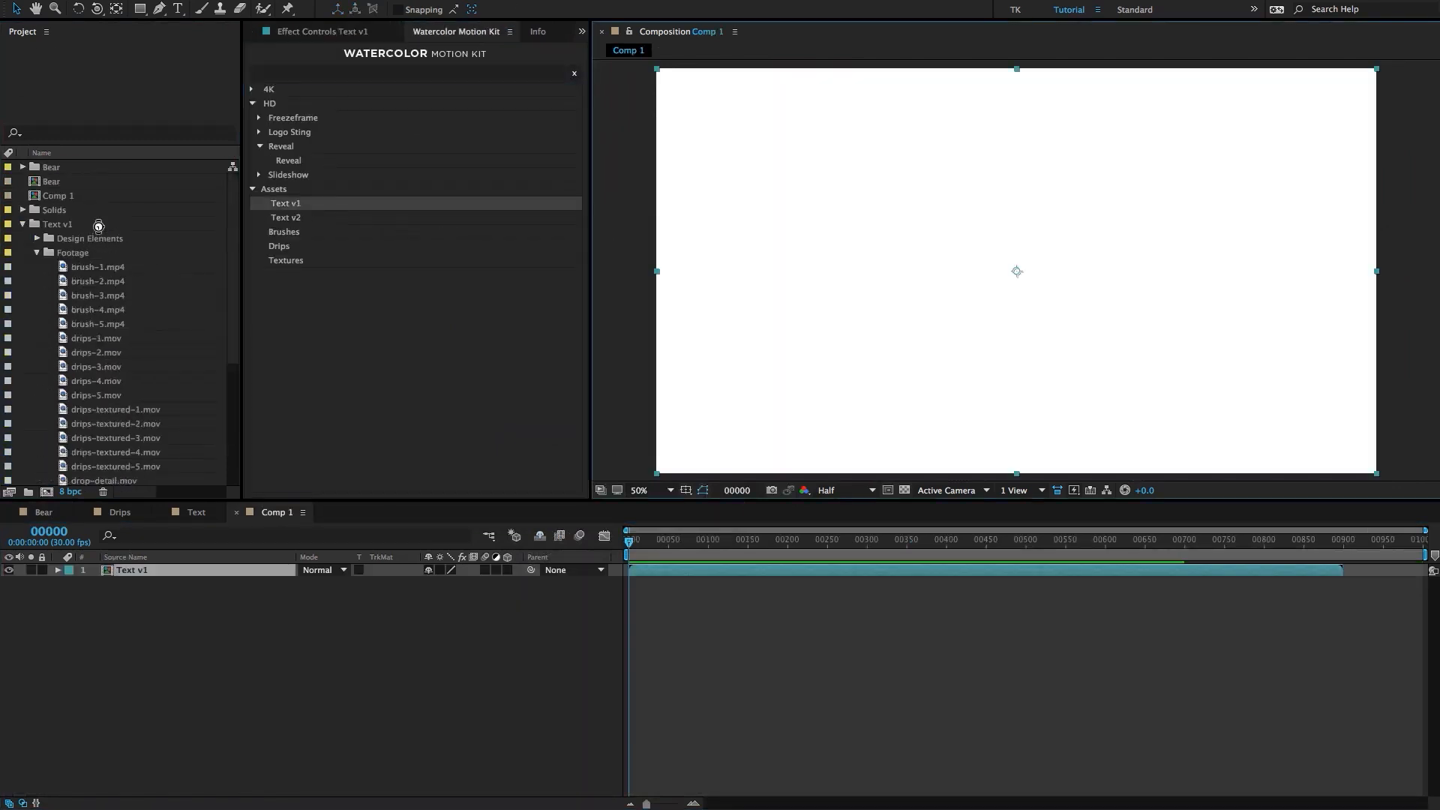
{"action": "left_click_drag", "start_coordinate": [682, 542], "coordinate": [768, 542]}
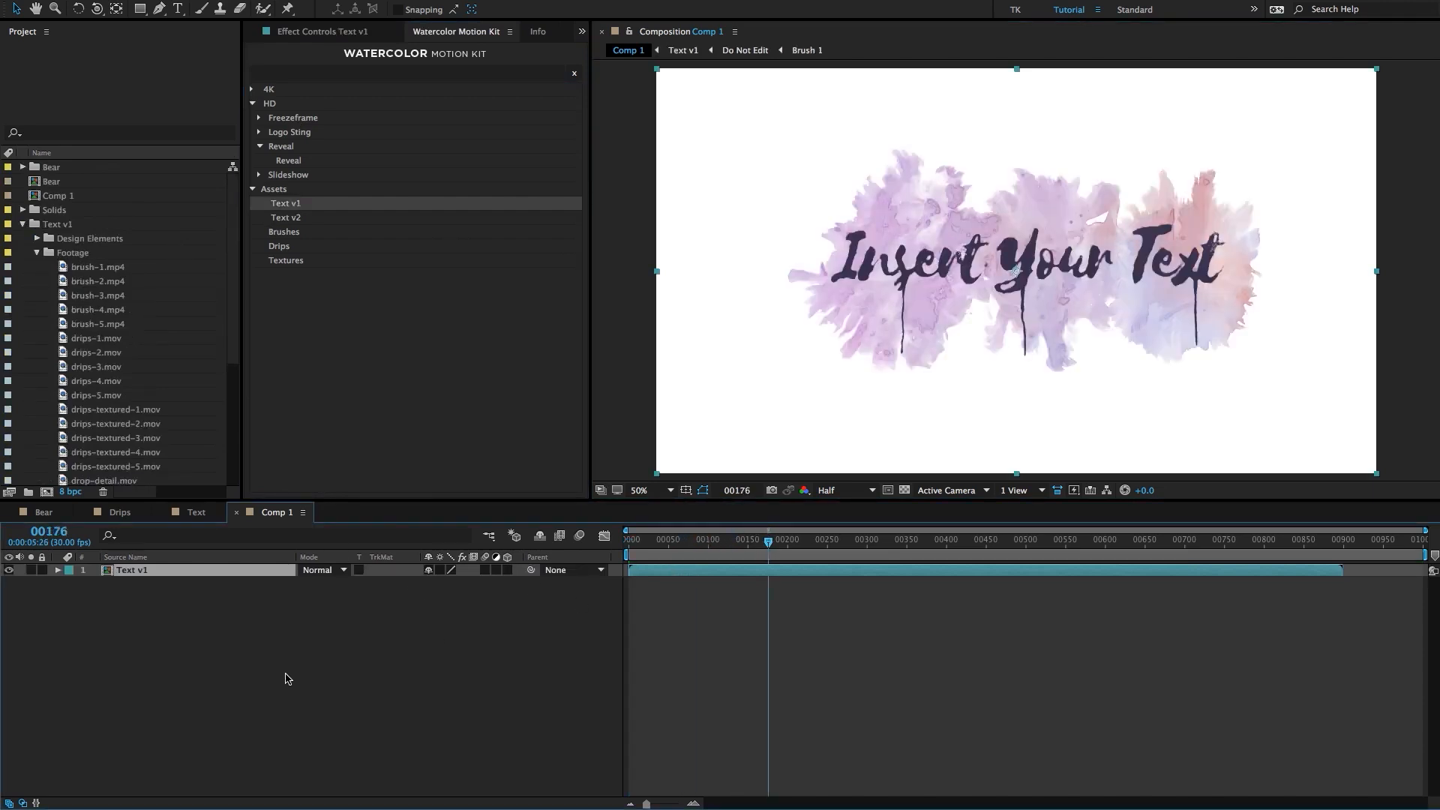
{"action": "left_click", "coordinate": [285, 678]}
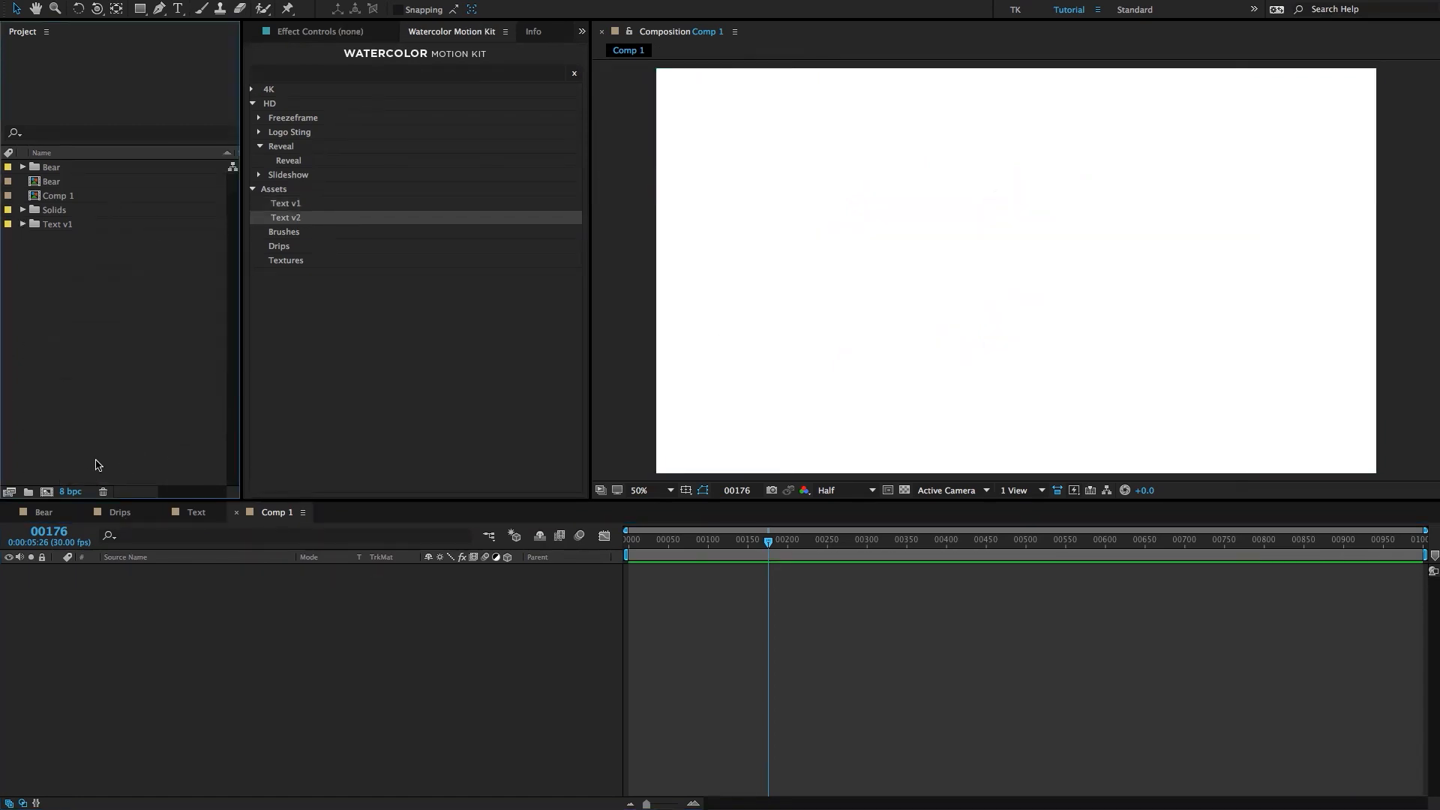
Add the Text v2 asset from Watercolor Motion Kit to Comp 1 and preview it at frame 278.
{"action": "left_click", "coordinate": [53, 197]}
{"action": "double_click", "coordinate": [300, 218]}
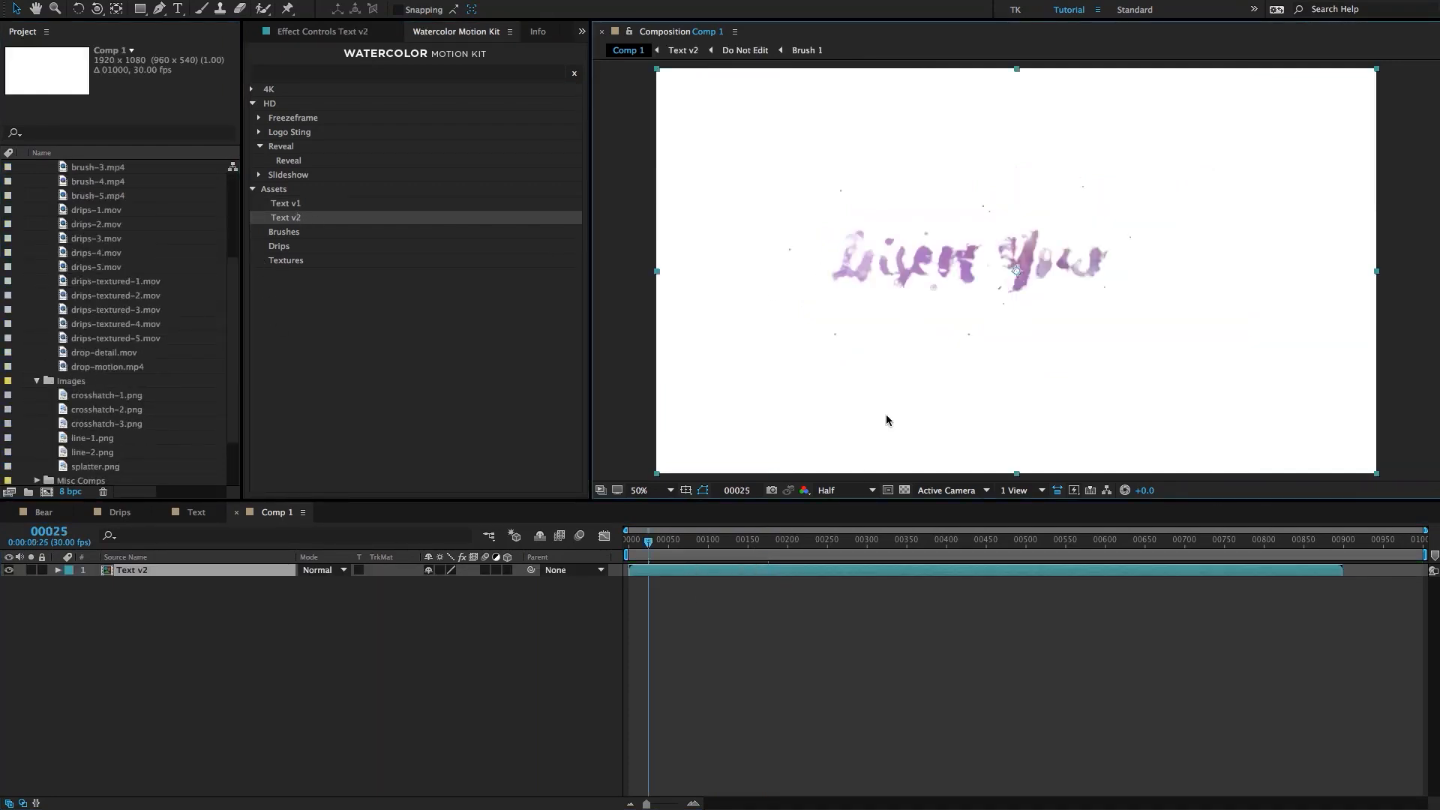
{"action": "left_click", "coordinate": [850, 543]}
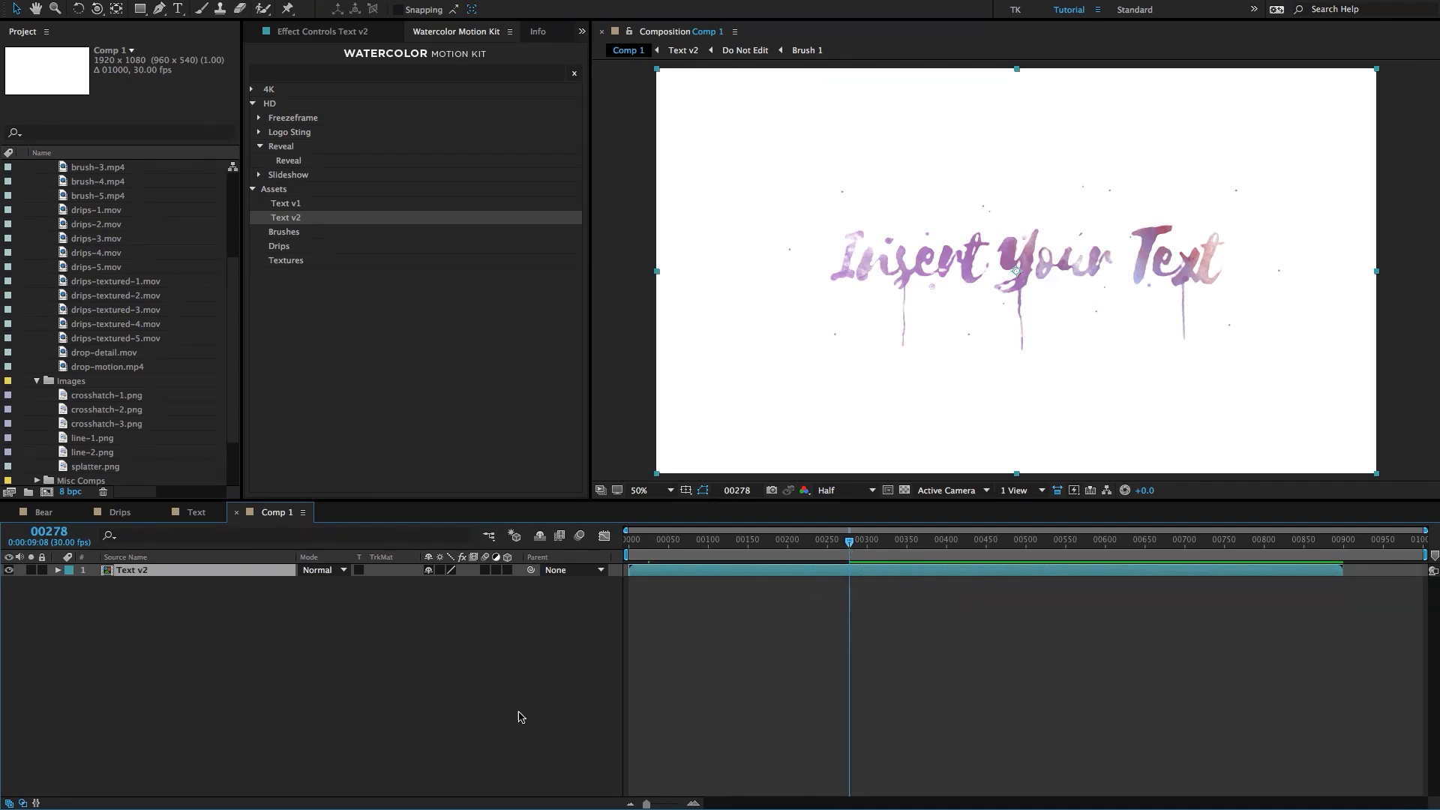
Delete the Text v2 layer from Comp 1.
{"action": "left_click", "coordinate": [312, 677]}
{"action": "left_click", "coordinate": [174, 570]}
{"action": "key", "text": "Delete"}
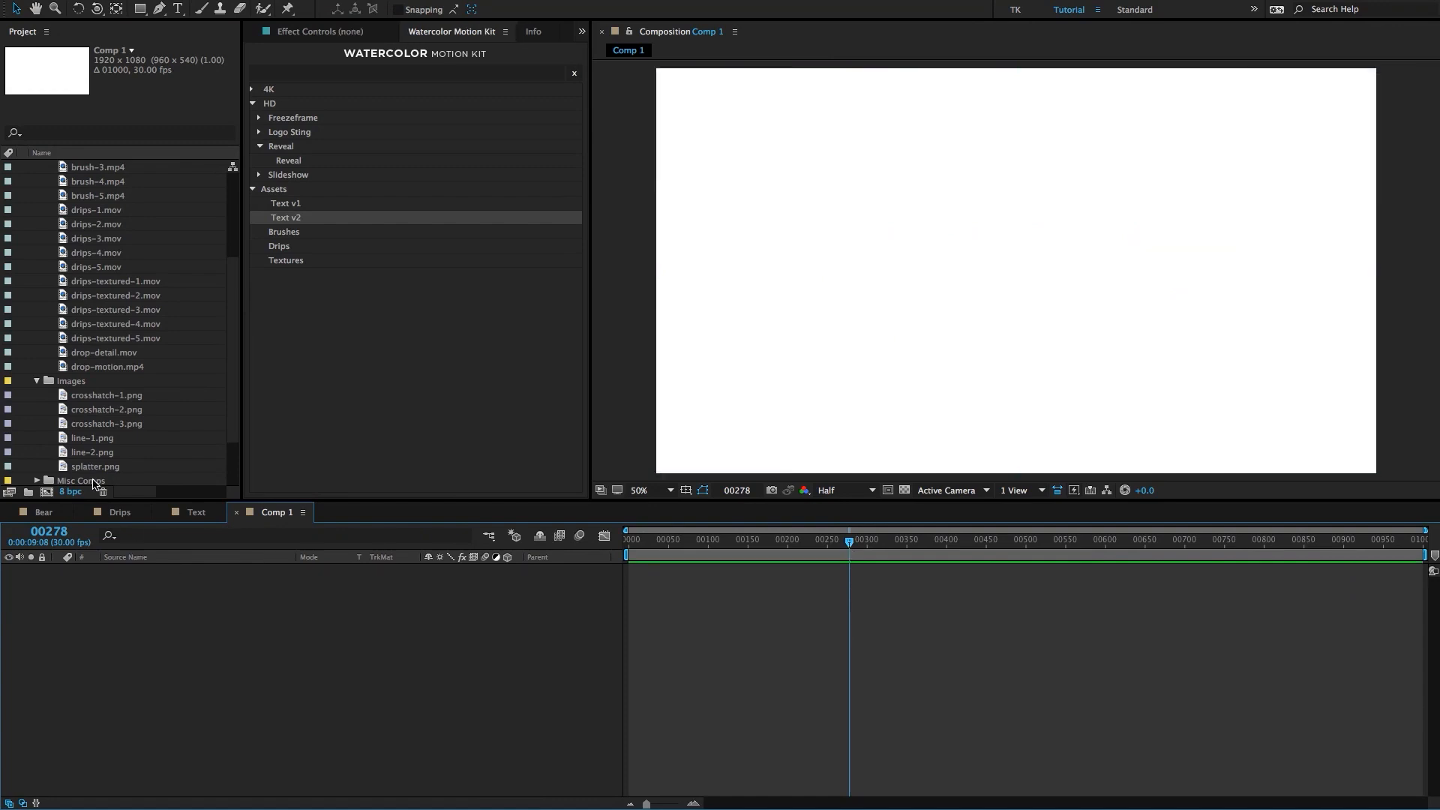
Collapse the Text v2 folder and the Images folder in the project, and place the Text v1 composition into Comp 1.
{"action": "left_click", "coordinate": [35, 384]}
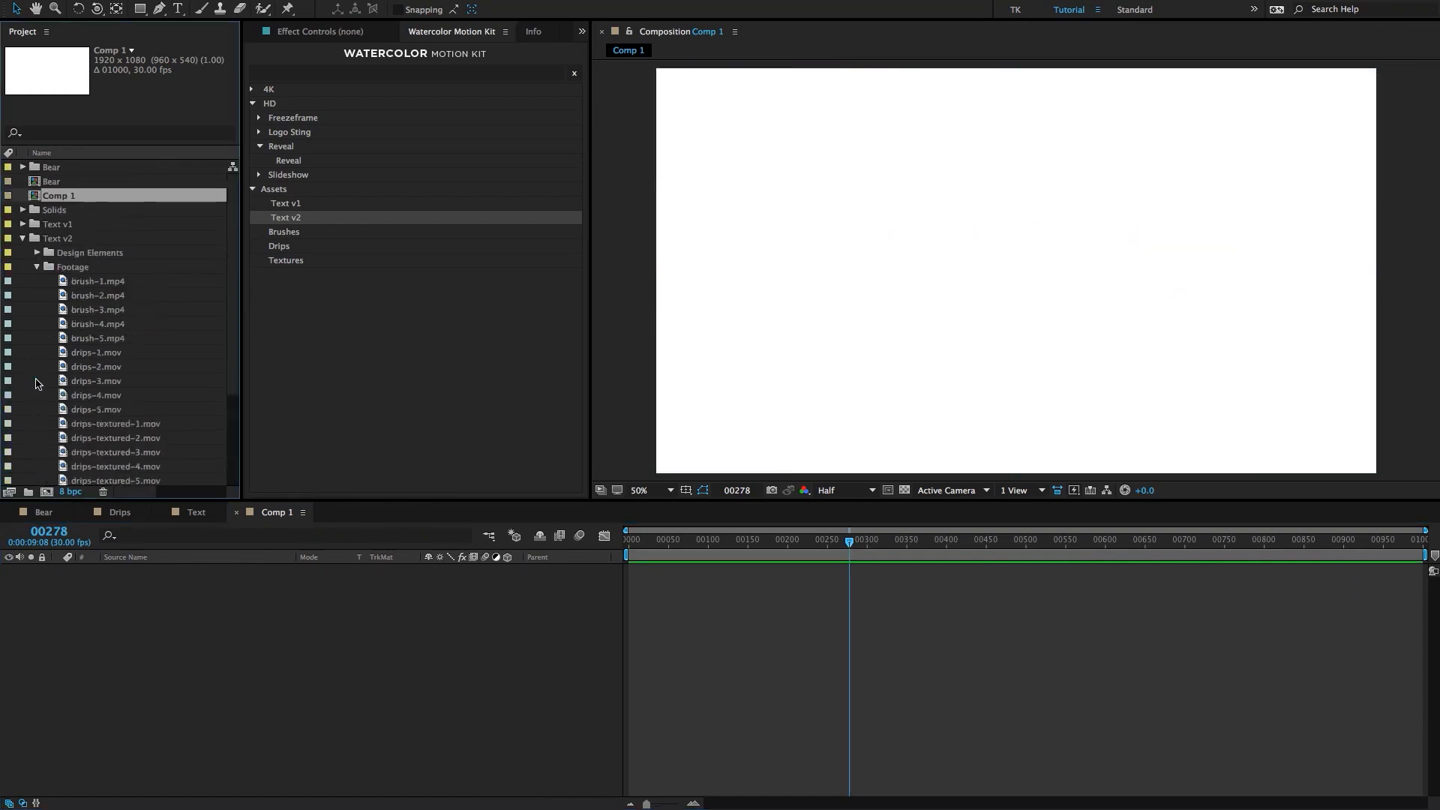
{"action": "left_click", "coordinate": [37, 266]}
{"action": "left_click", "coordinate": [22, 238]}
{"action": "left_click", "coordinate": [22, 224]}
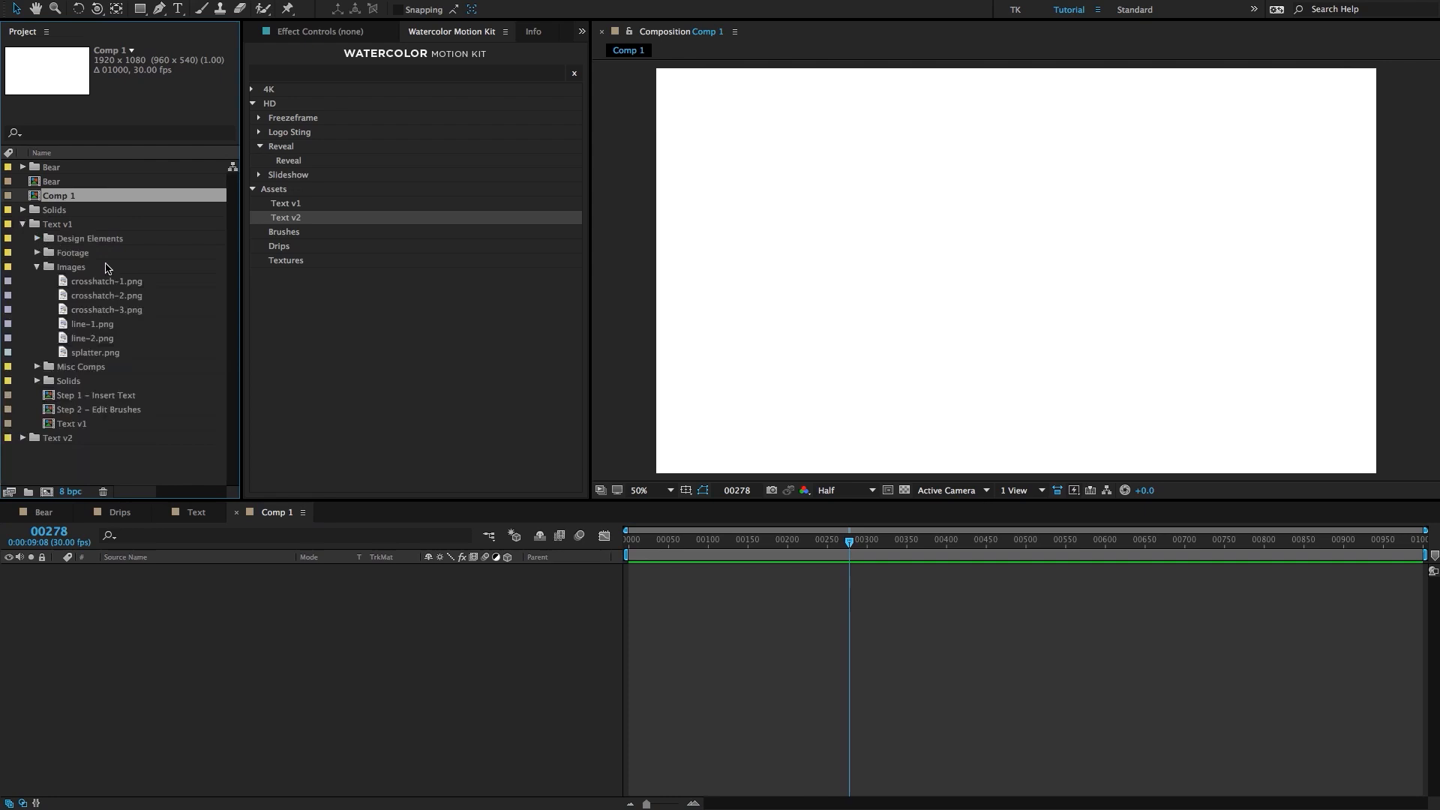
{"action": "left_click", "coordinate": [37, 267]}
{"action": "left_click_drag", "start_coordinate": [78, 343], "coordinate": [163, 664]}
Examine the Text v1 folder's contents: the Step 1 - Insert Text, Step 2 - Edit Brushes and Text v1 compositions.
{"action": "left_click", "coordinate": [56, 225]}
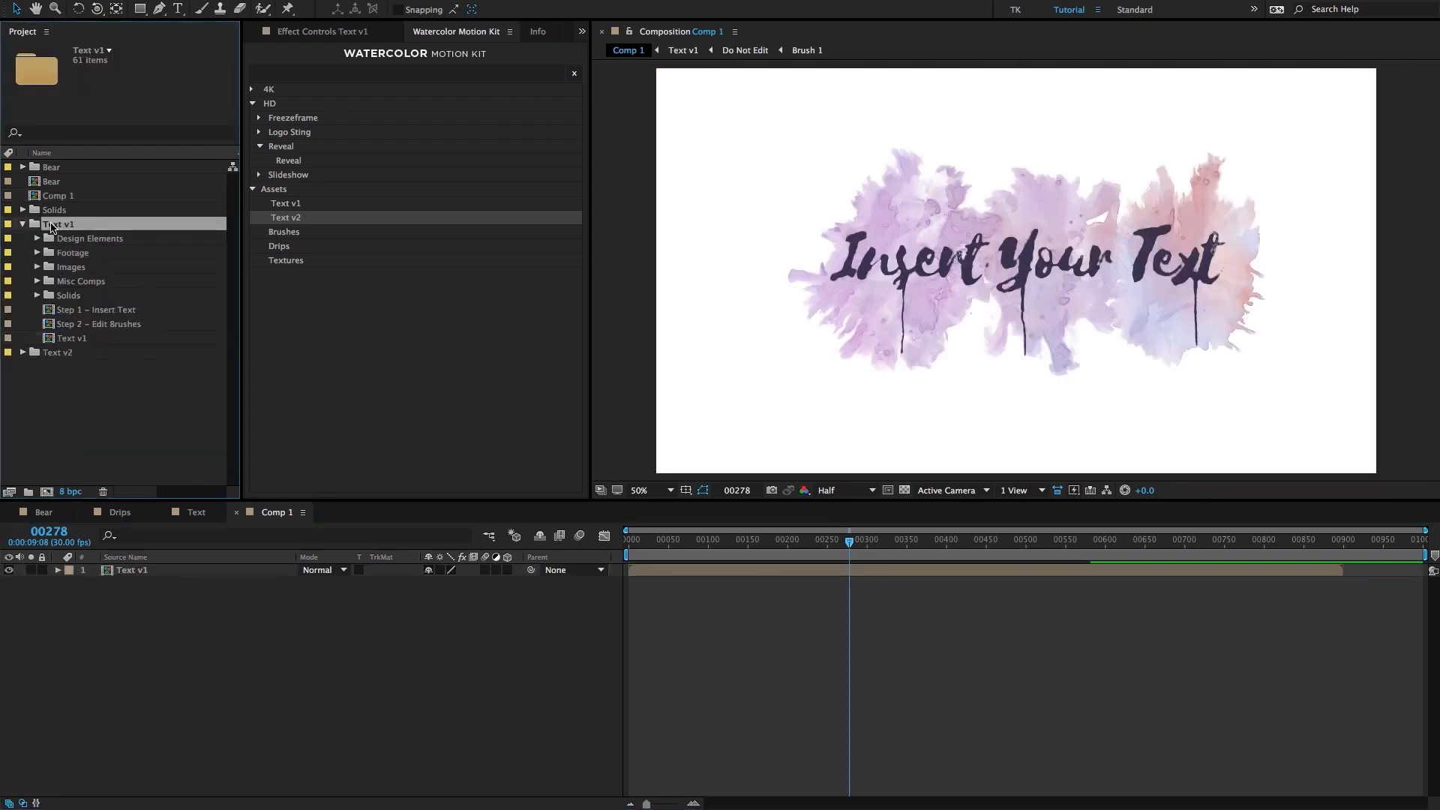
{"action": "left_click", "coordinate": [86, 309]}
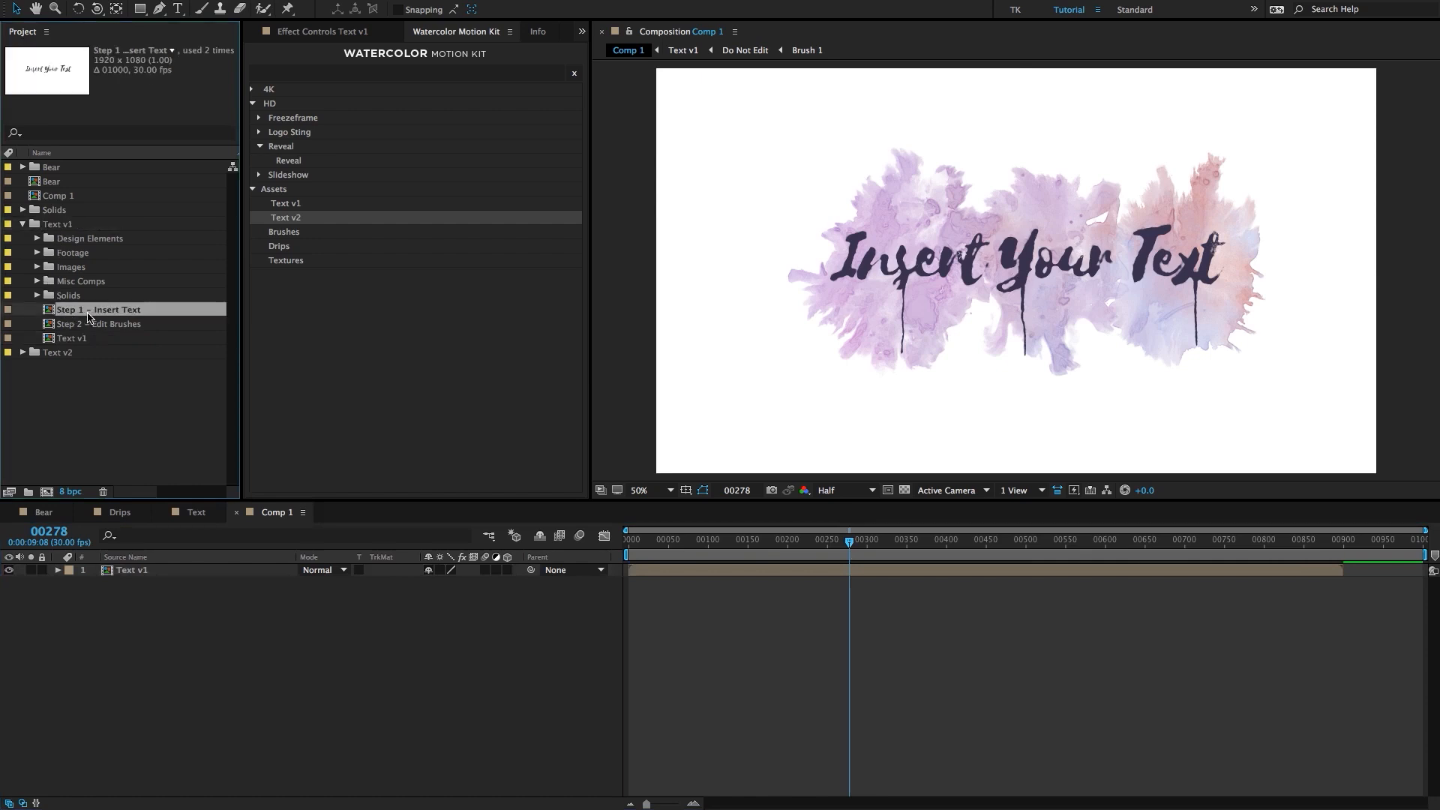
{"action": "left_click", "coordinate": [91, 324]}
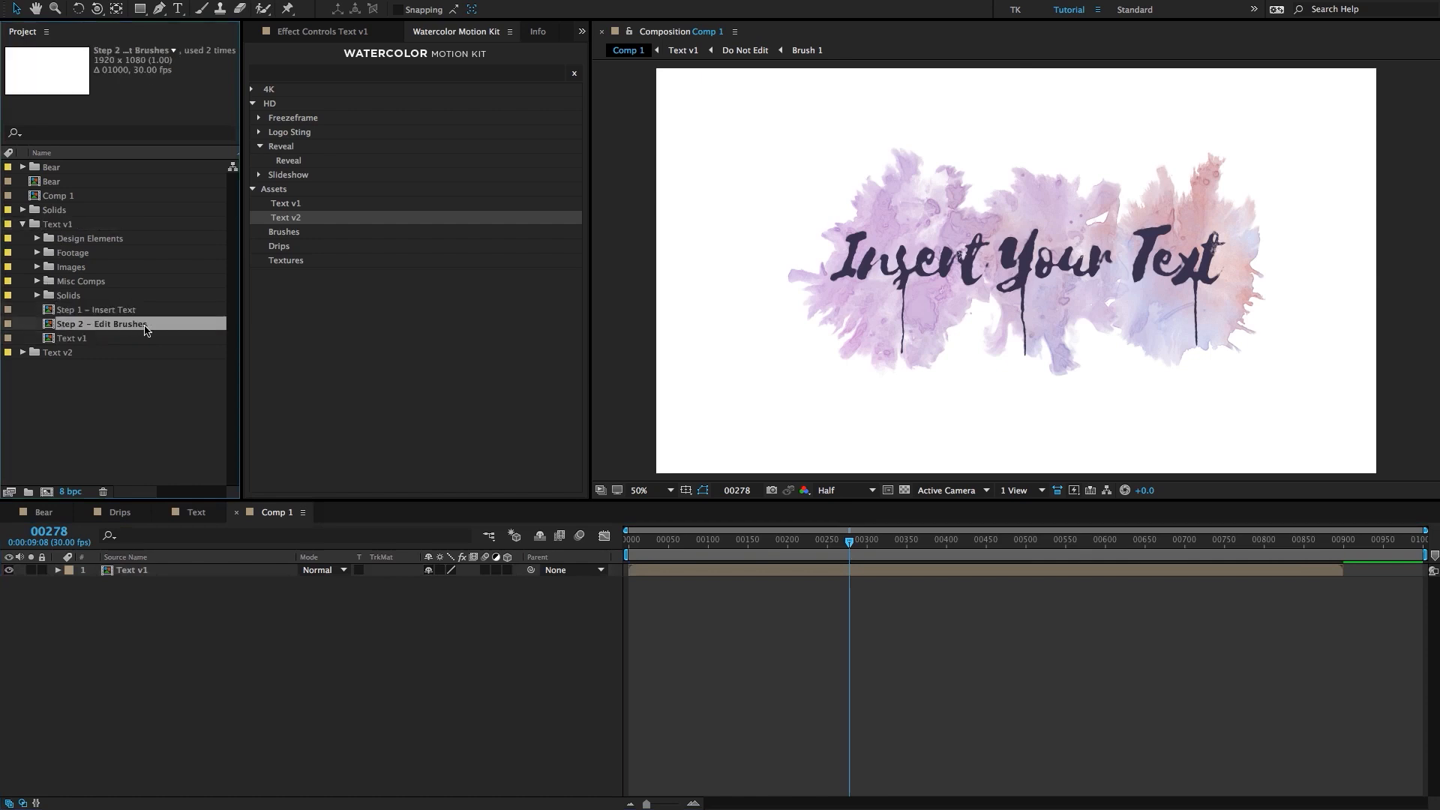
{"action": "left_click", "coordinate": [101, 339]}
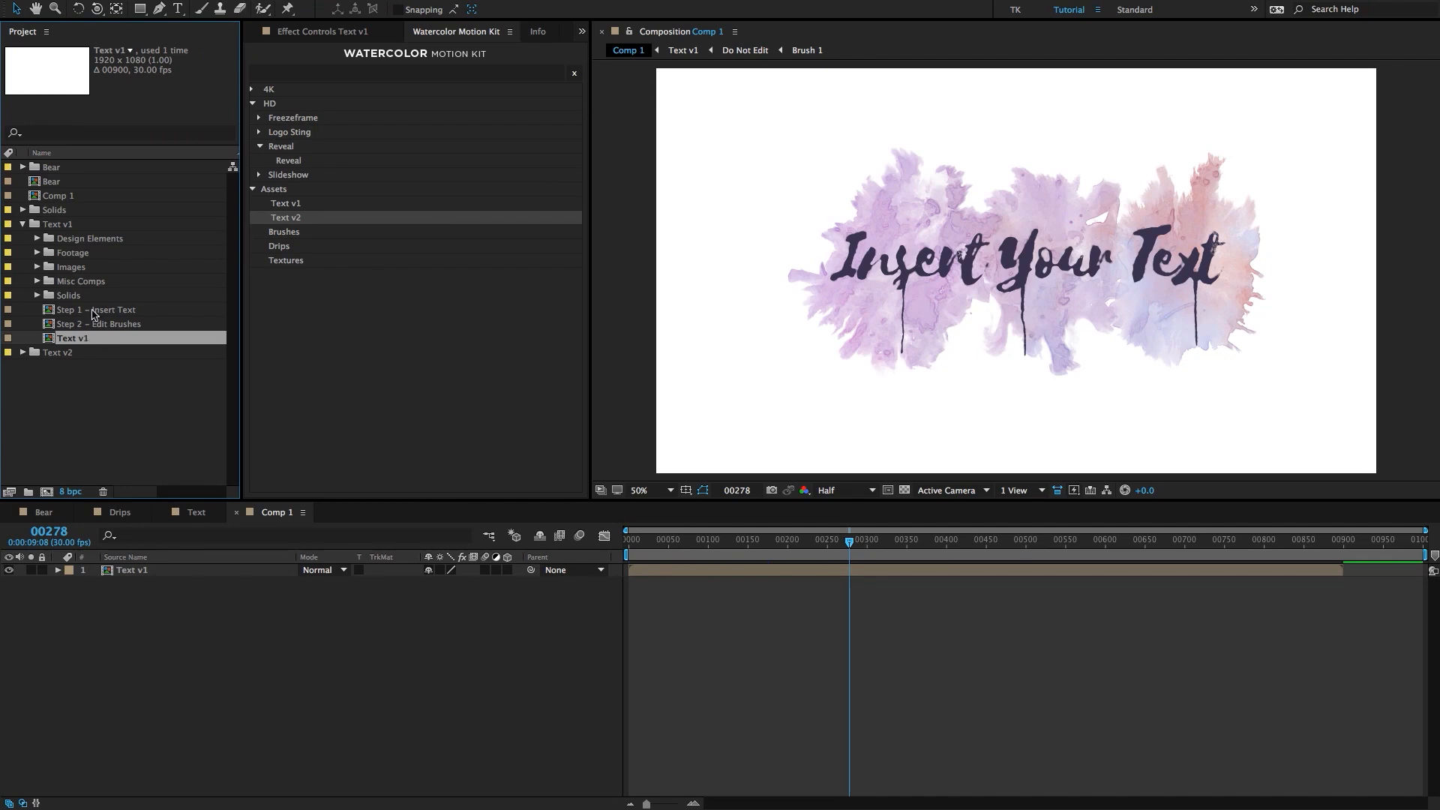
Replace the placeholder text in the Step 1 – Insert Text composition with "Watercolor Tutorial".
{"action": "double_click", "coordinate": [90, 310]}
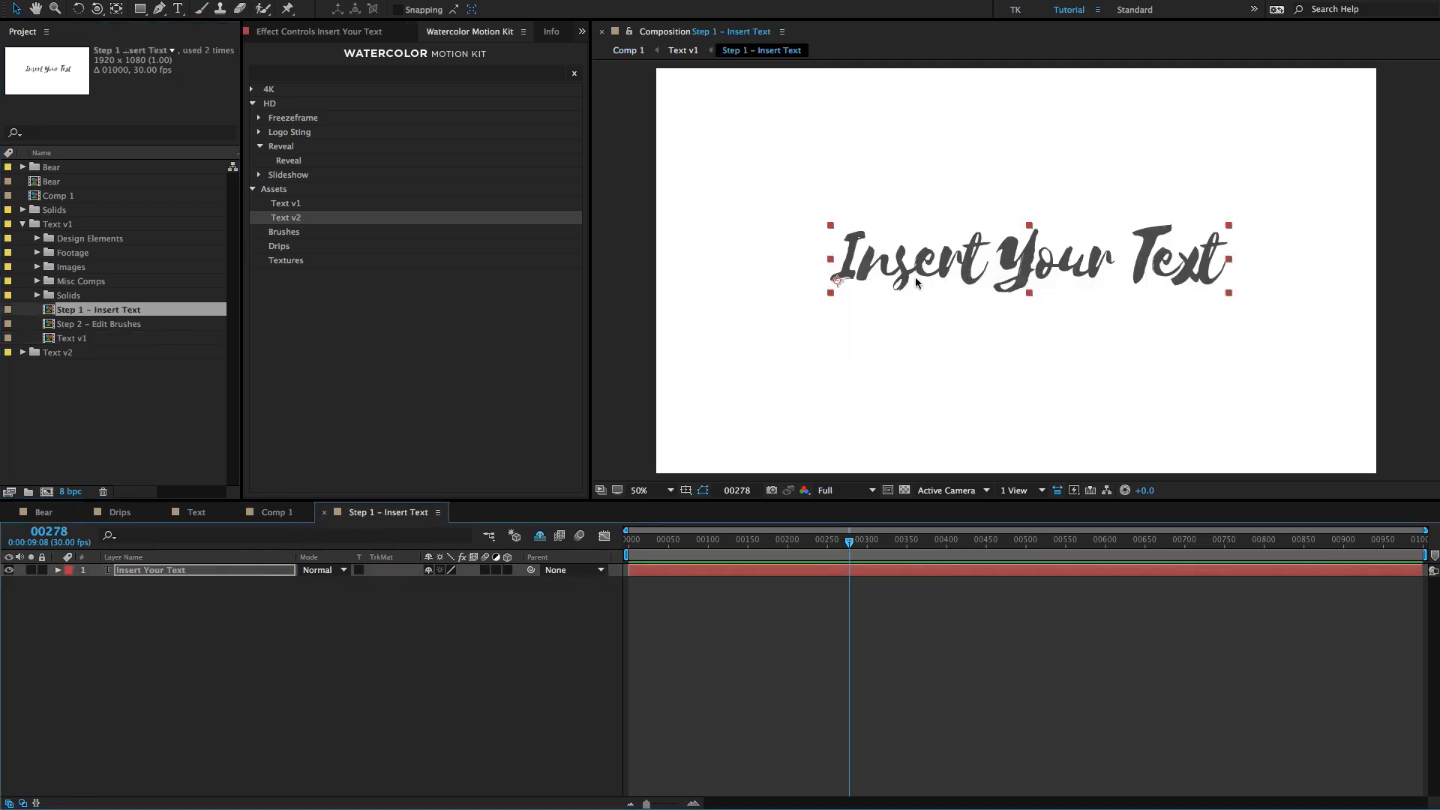
{"action": "key", "text": "ctrl+t"}
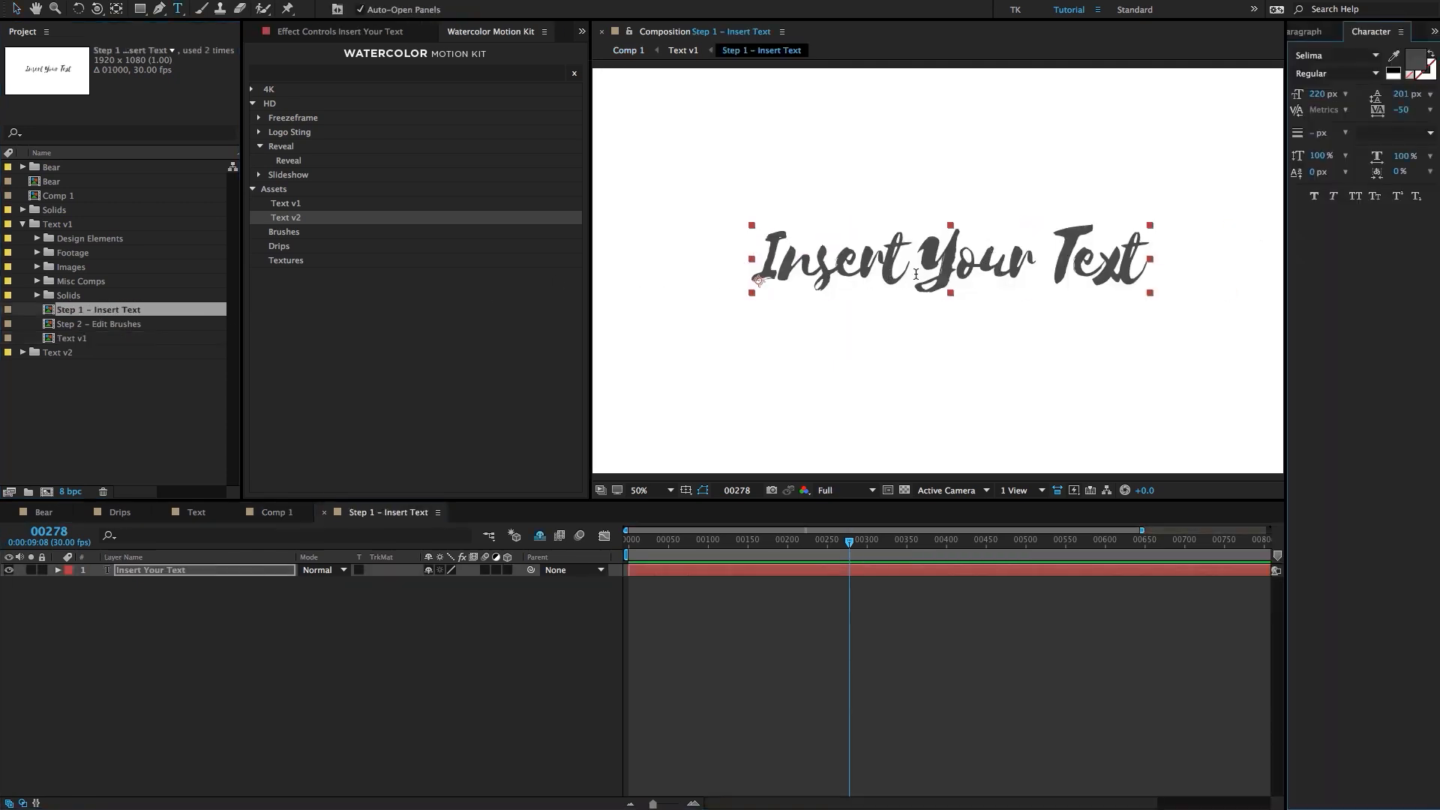
{"action": "triple_click", "coordinate": [902, 270]}
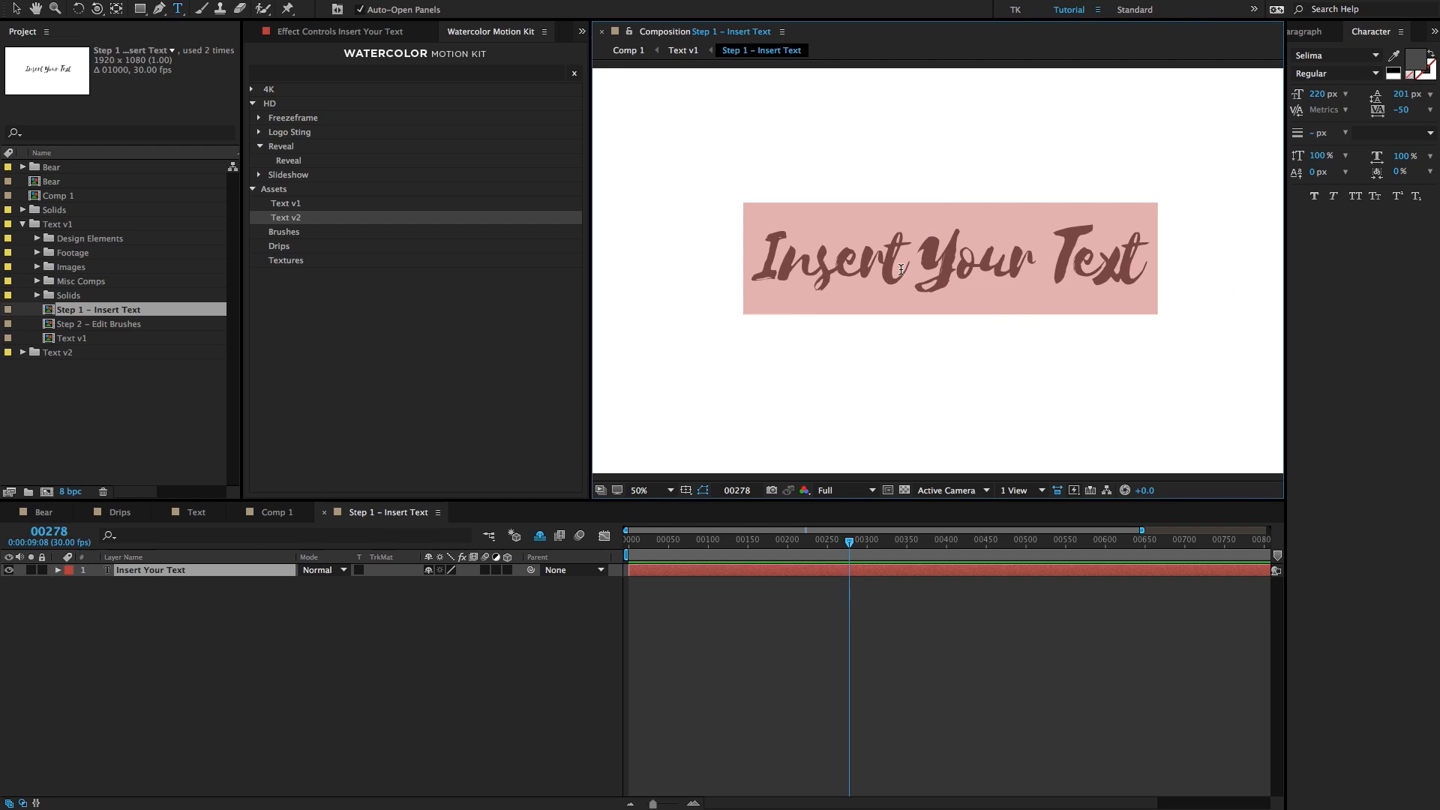
{"action": "type", "text": "Tutorial"}
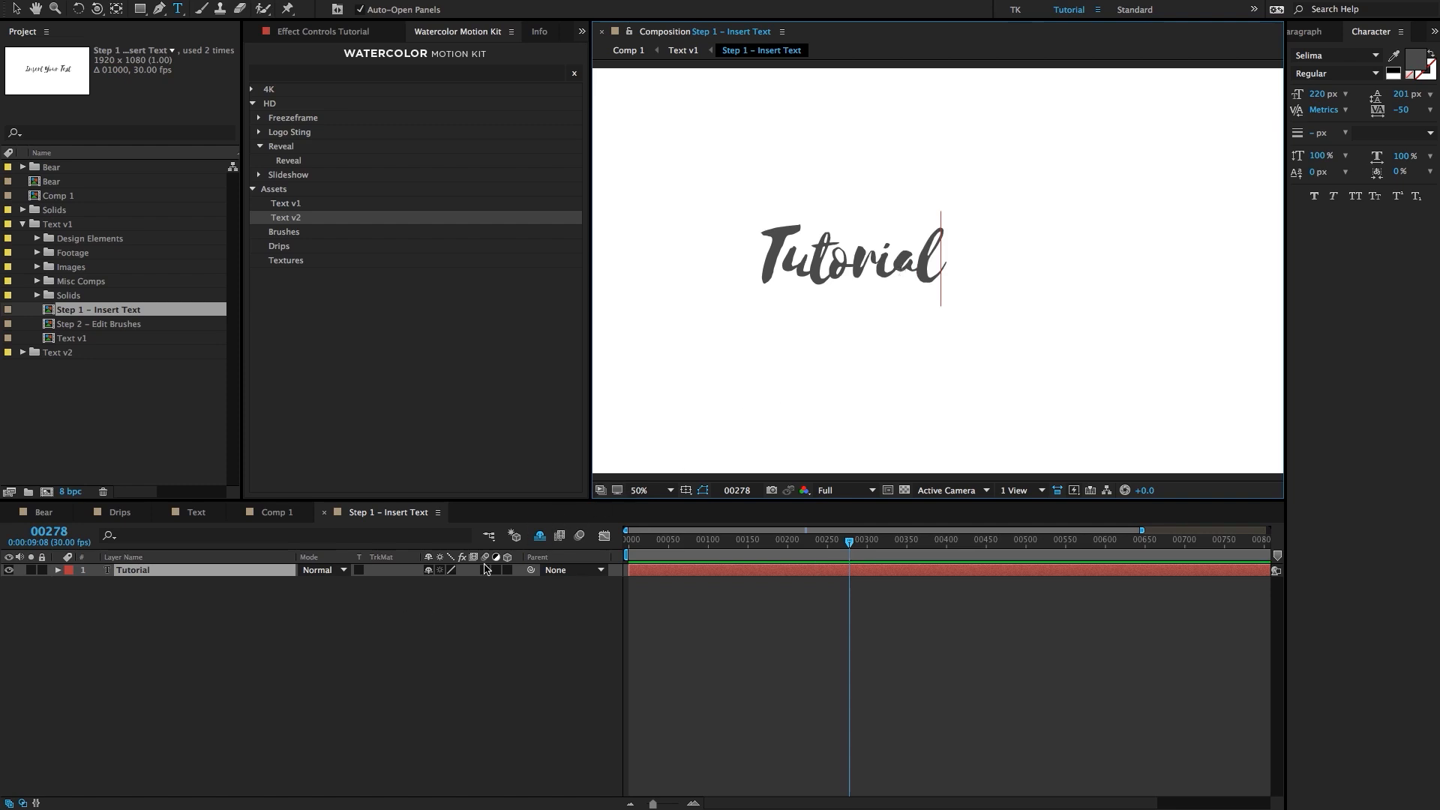
{"action": "left_click", "coordinate": [415, 605]}
{"action": "left_click", "coordinate": [197, 572]}
{"action": "key", "text": "t"}
{"action": "double_click", "coordinate": [764, 260]}
{"action": "left_click", "coordinate": [765, 261]}
{"action": "type", "text": "Watercolor"}
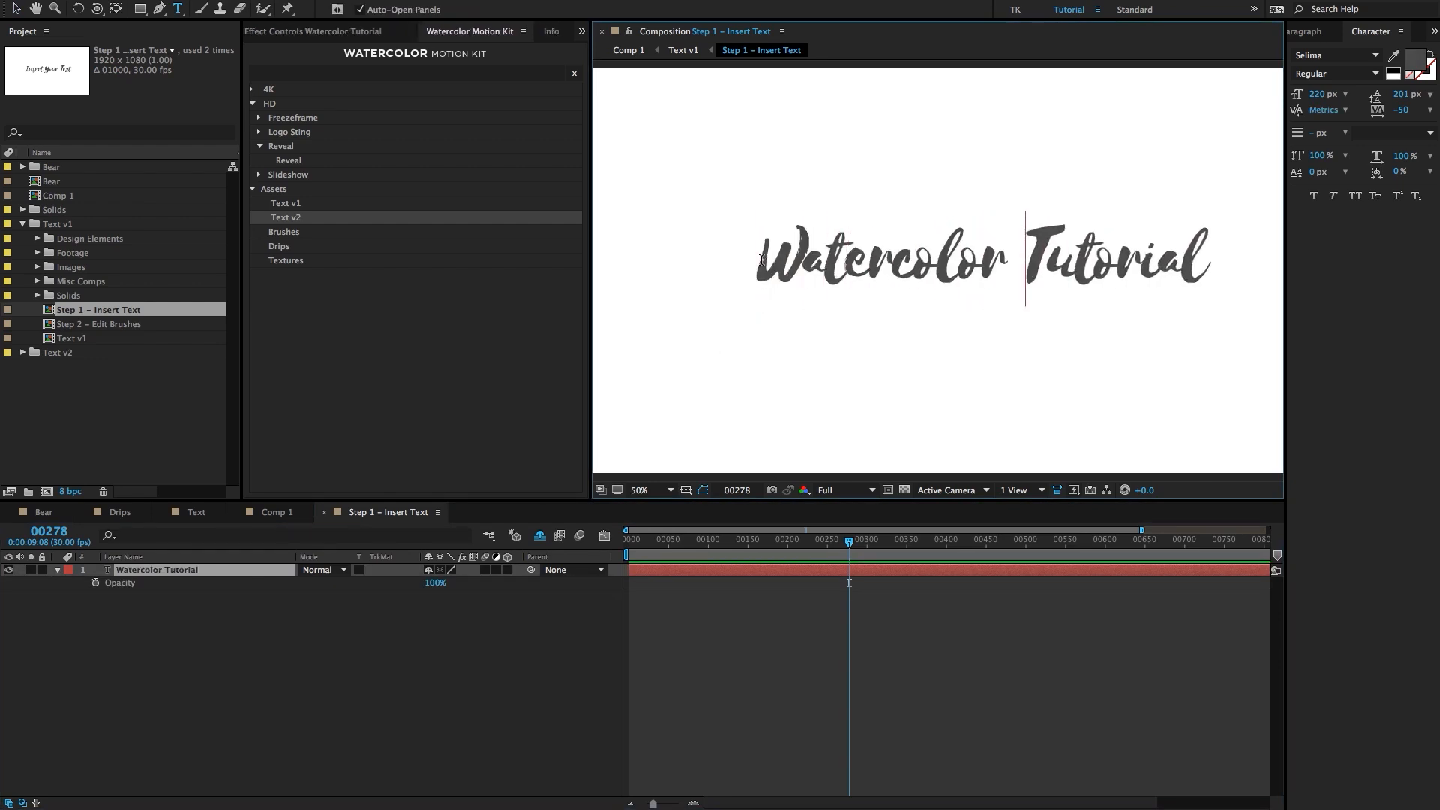
Shift the Watercolor Tutorial text layer slightly left so it sits centered in the frame.
{"action": "left_click", "coordinate": [291, 657]}
{"action": "left_click", "coordinate": [188, 572]}
{"action": "left_click_drag", "start_coordinate": [987, 282], "coordinate": [976, 282]}
Close the Character and Paragraph panels to restore the wider workspace.
{"action": "left_click", "coordinate": [1400, 31]}
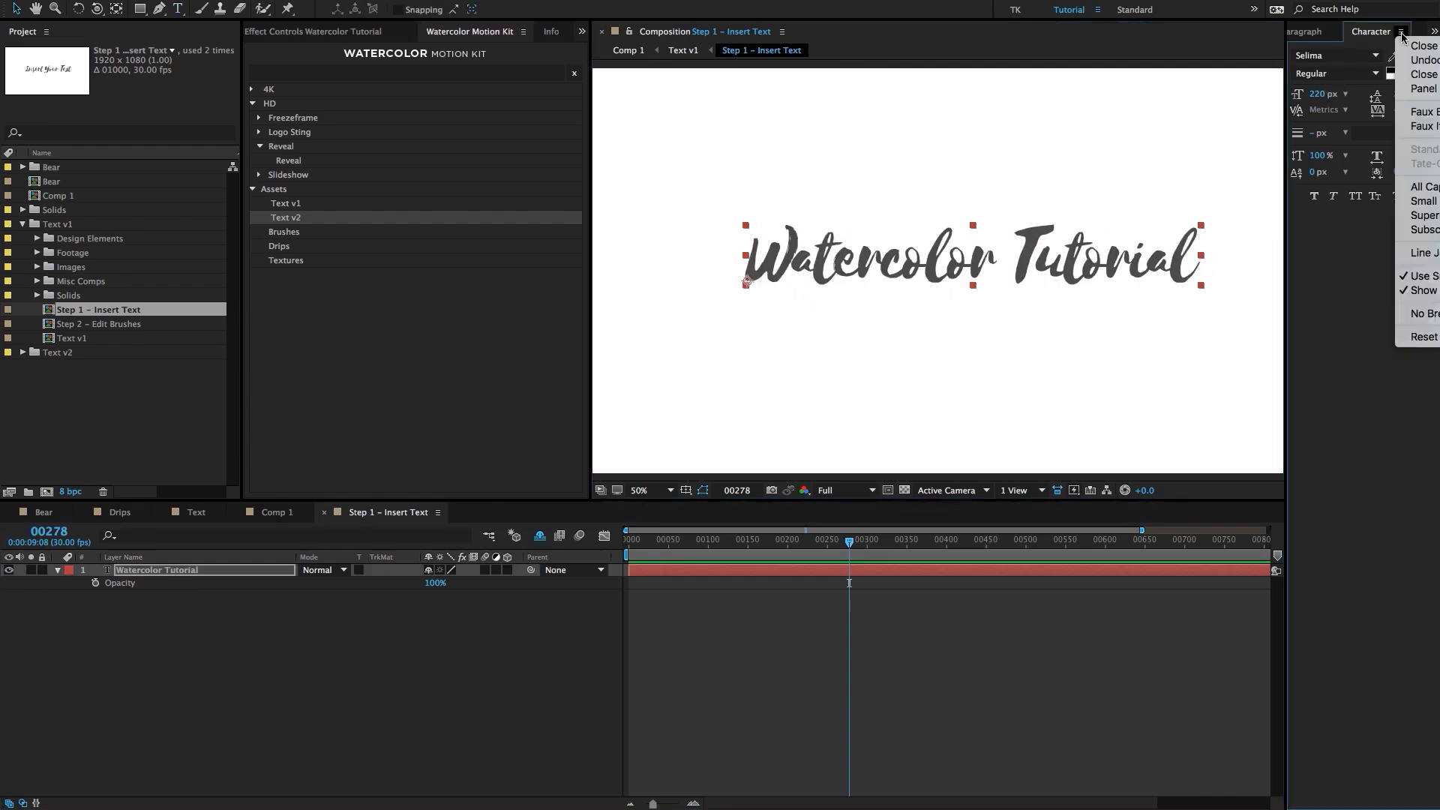
{"action": "left_click", "coordinate": [1400, 37]}
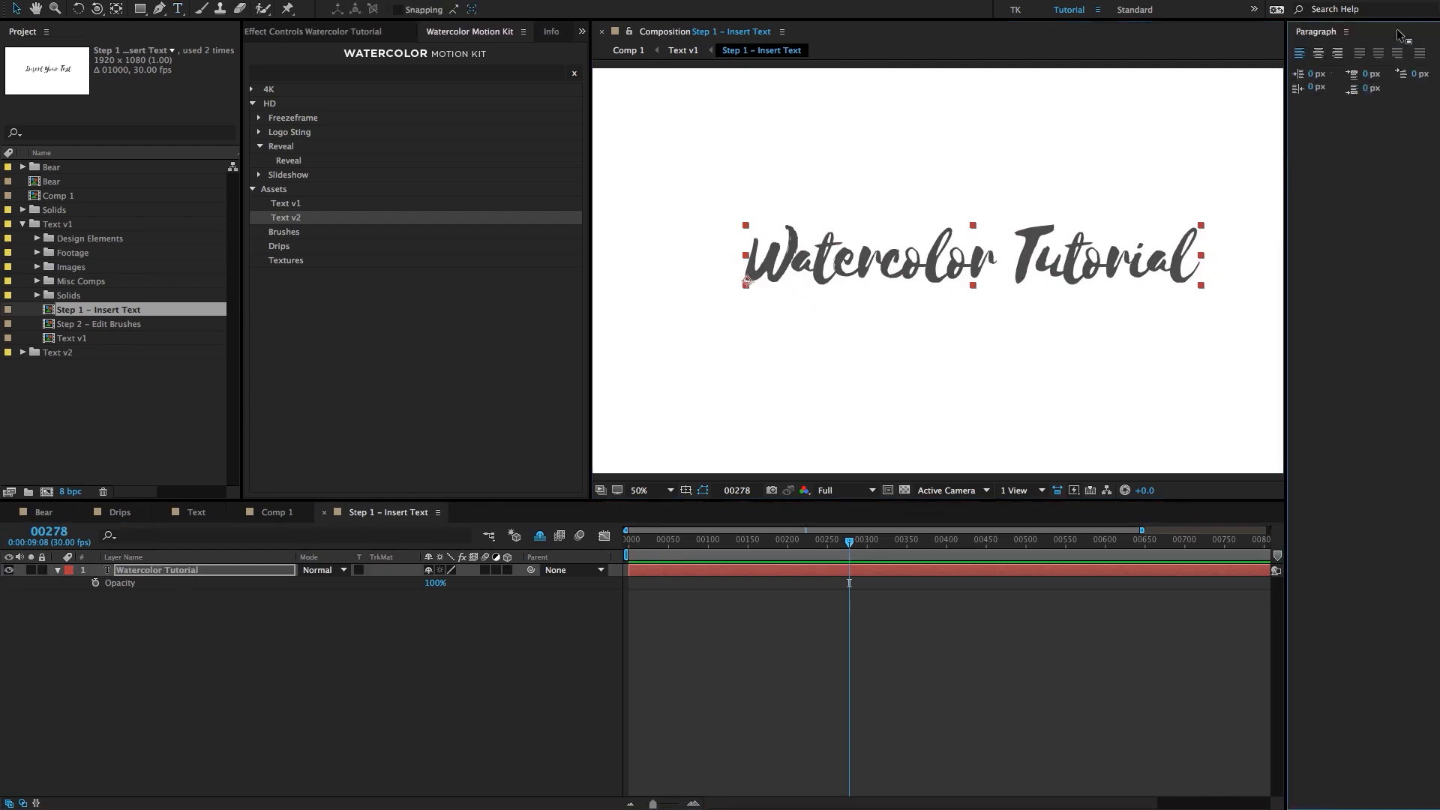
{"action": "left_click", "coordinate": [1346, 31]}
{"action": "left_click", "coordinate": [1358, 44]}
{"action": "left_click", "coordinate": [466, 730]}
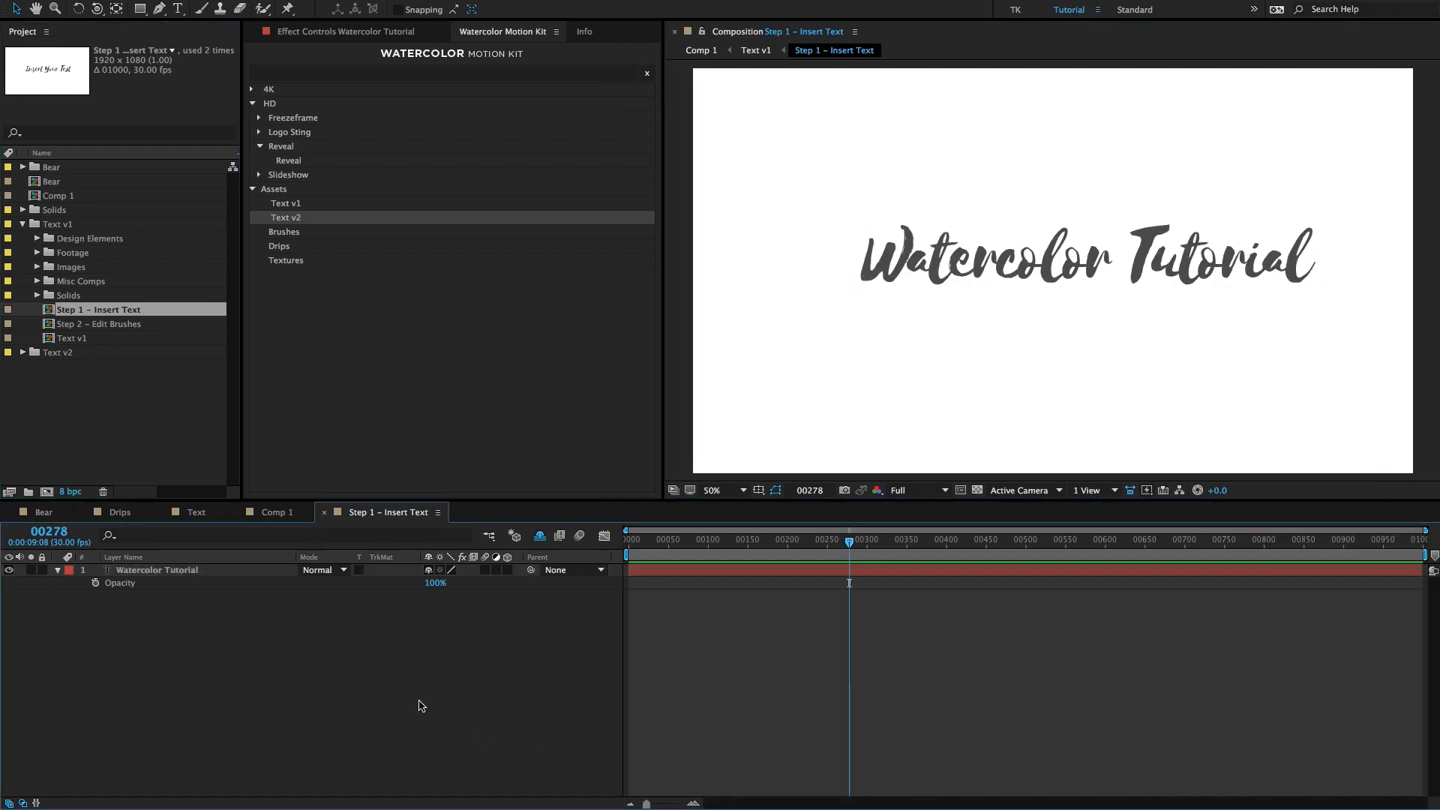
Delete the Brush 4 layer from the Step 2 – Edit Brushes composition.
{"action": "double_click", "coordinate": [113, 324]}
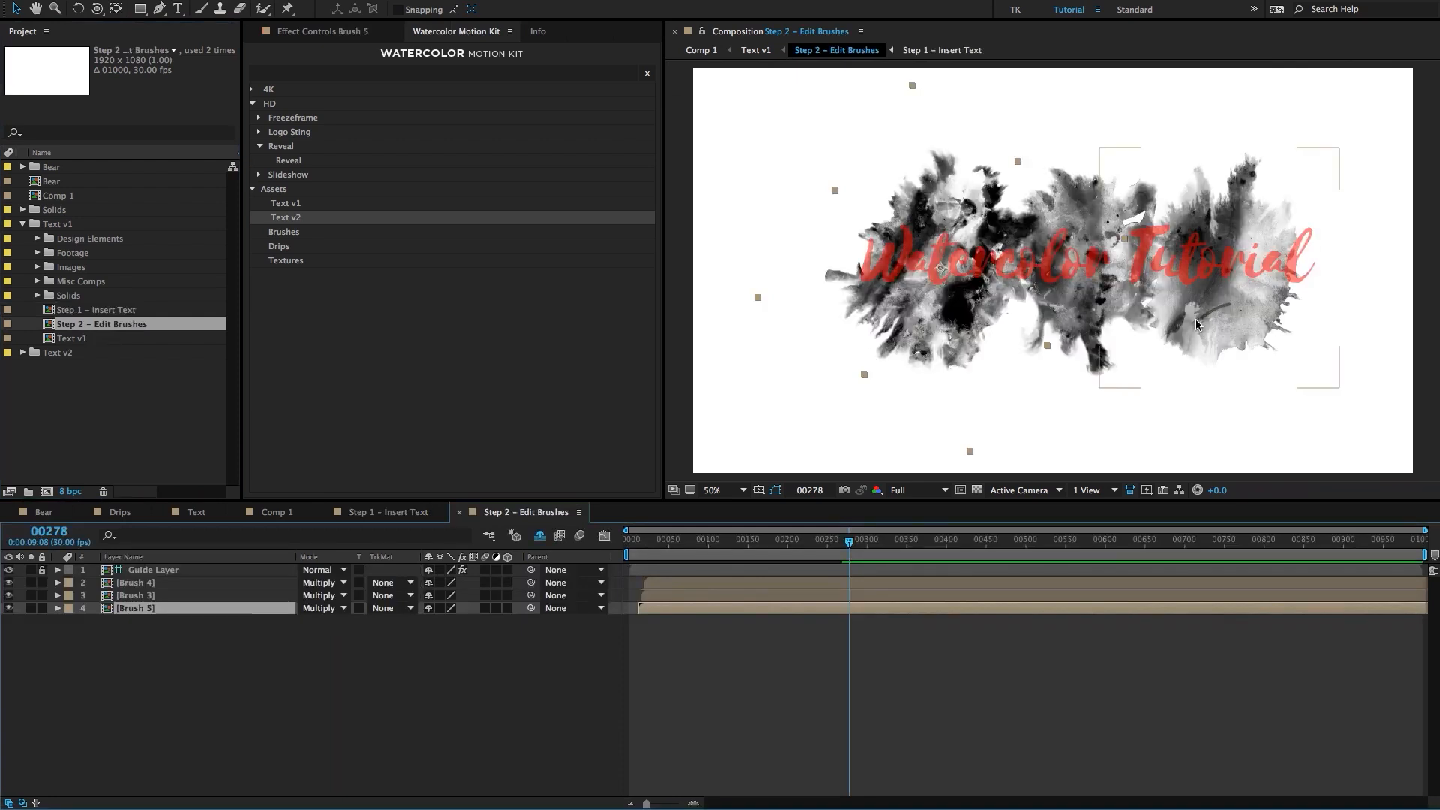
{"action": "key", "text": "ctrl+shift+a"}
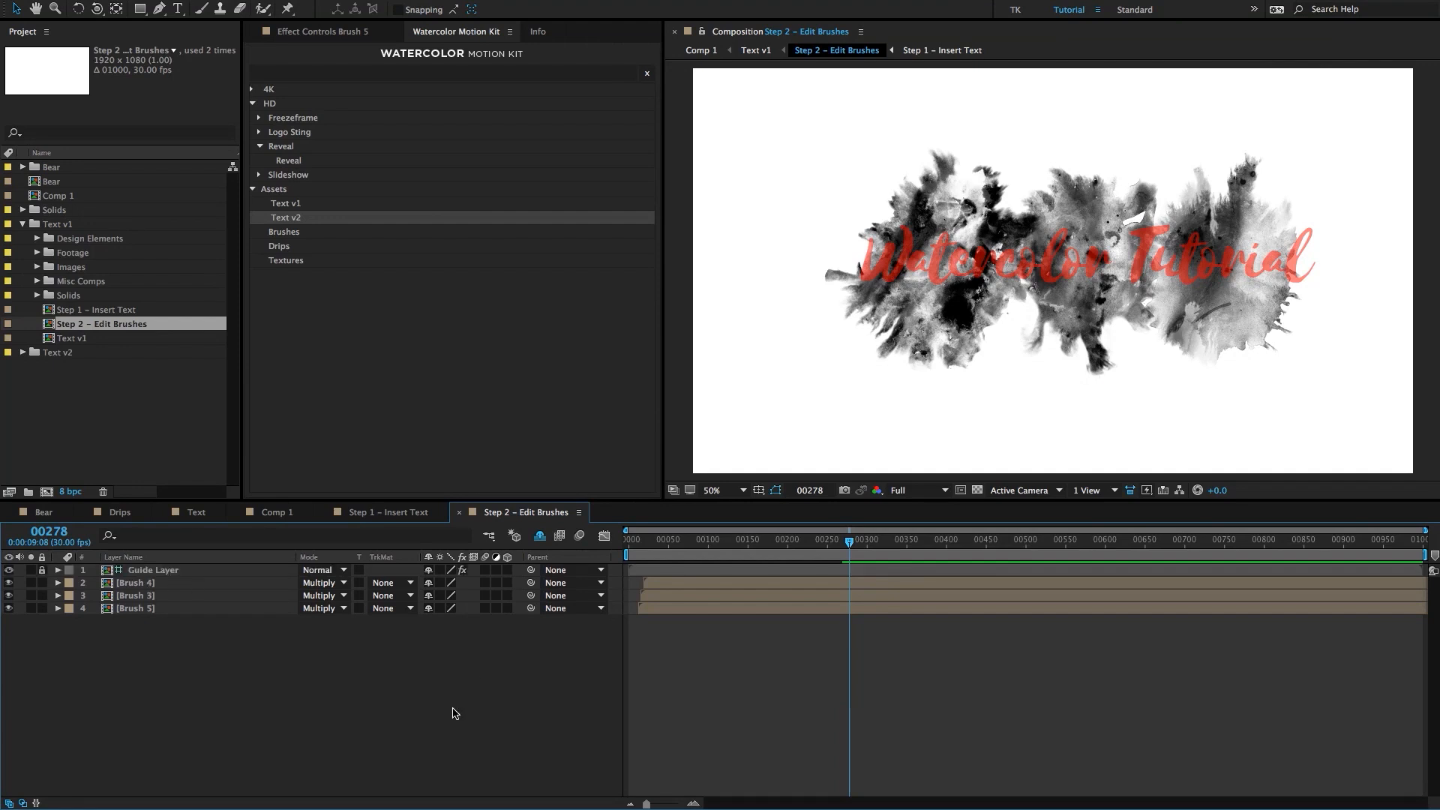
{"action": "left_click", "coordinate": [150, 597]}
{"action": "left_click", "coordinate": [154, 583]}
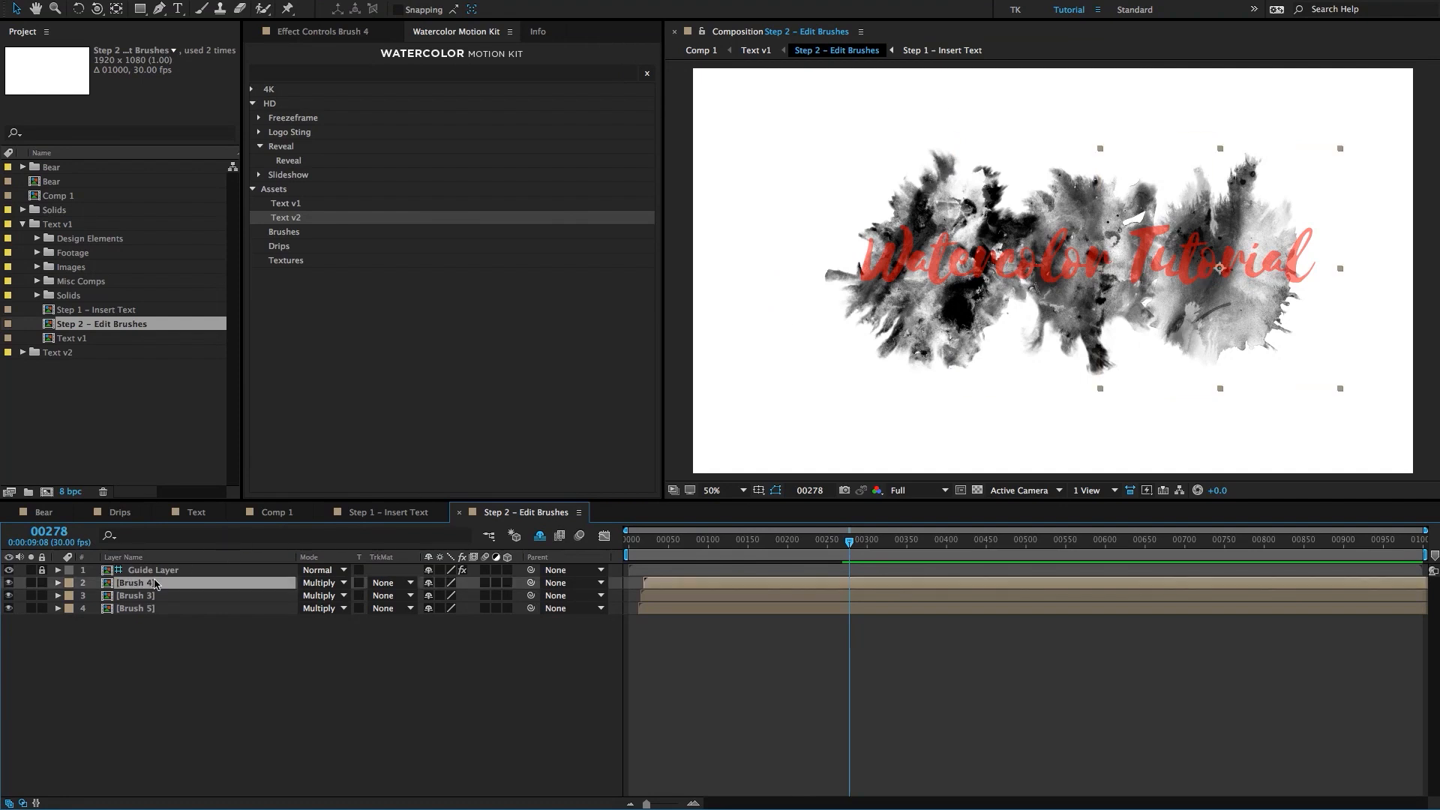
{"action": "key", "text": "Delete"}
Move the Brush 3 layer right so it sits behind the word "Tutorial".
{"action": "left_click", "coordinate": [141, 584]}
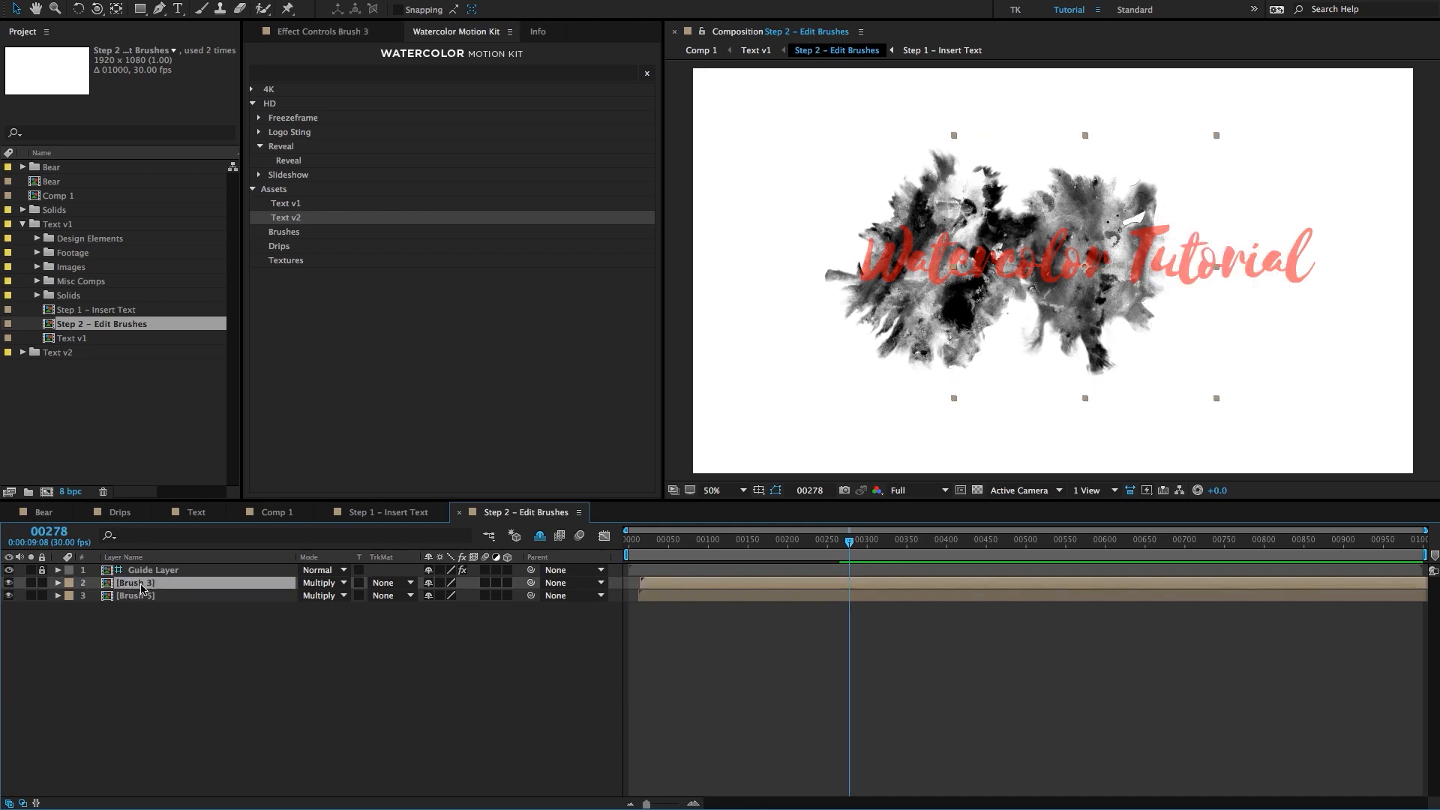
{"action": "left_click", "coordinate": [1106, 294]}
{"action": "left_click_drag", "start_coordinate": [1107, 294], "coordinate": [1192, 293]}
{"action": "left_click", "coordinate": [142, 586]}
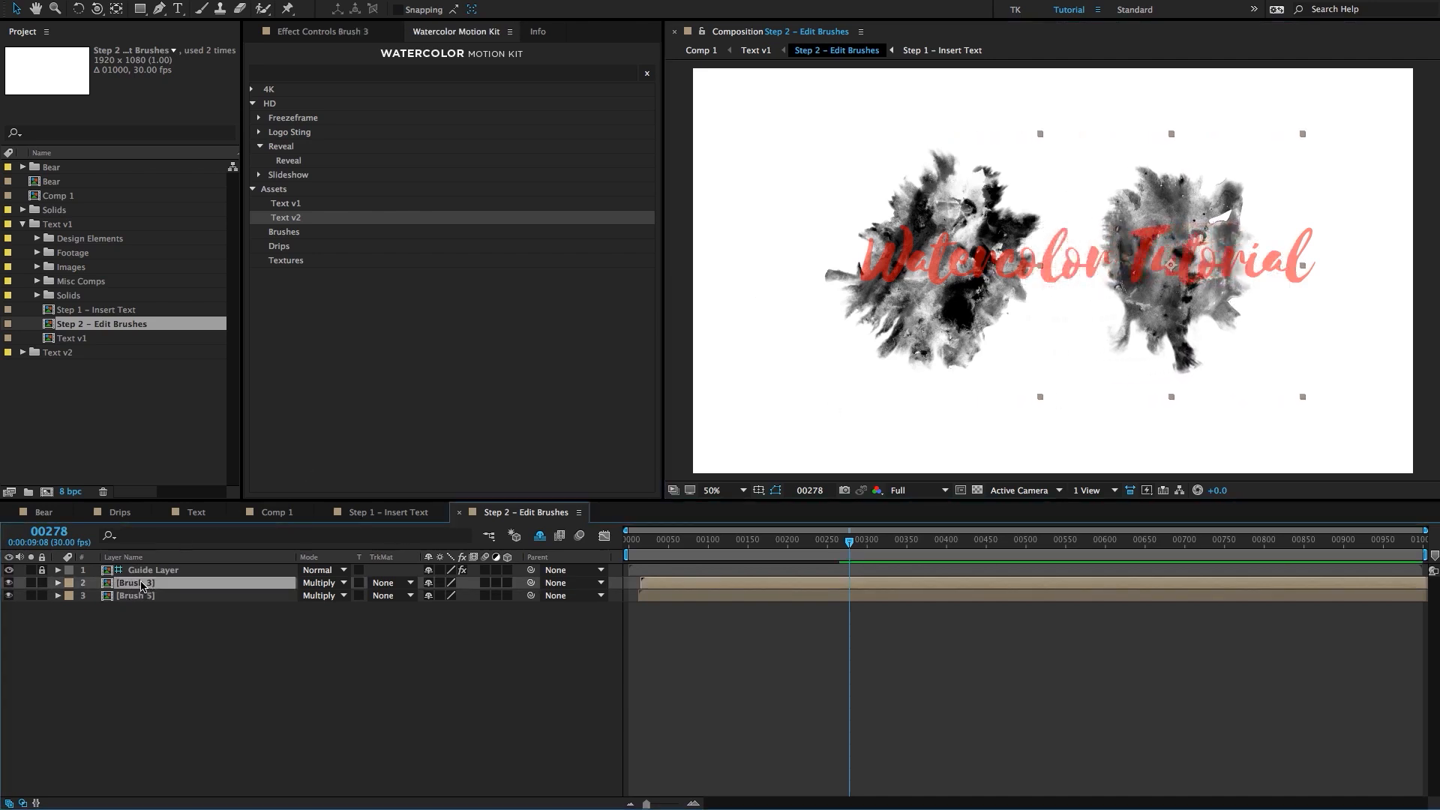
{"action": "left_click_drag", "start_coordinate": [1145, 229], "coordinate": [1182, 237]}
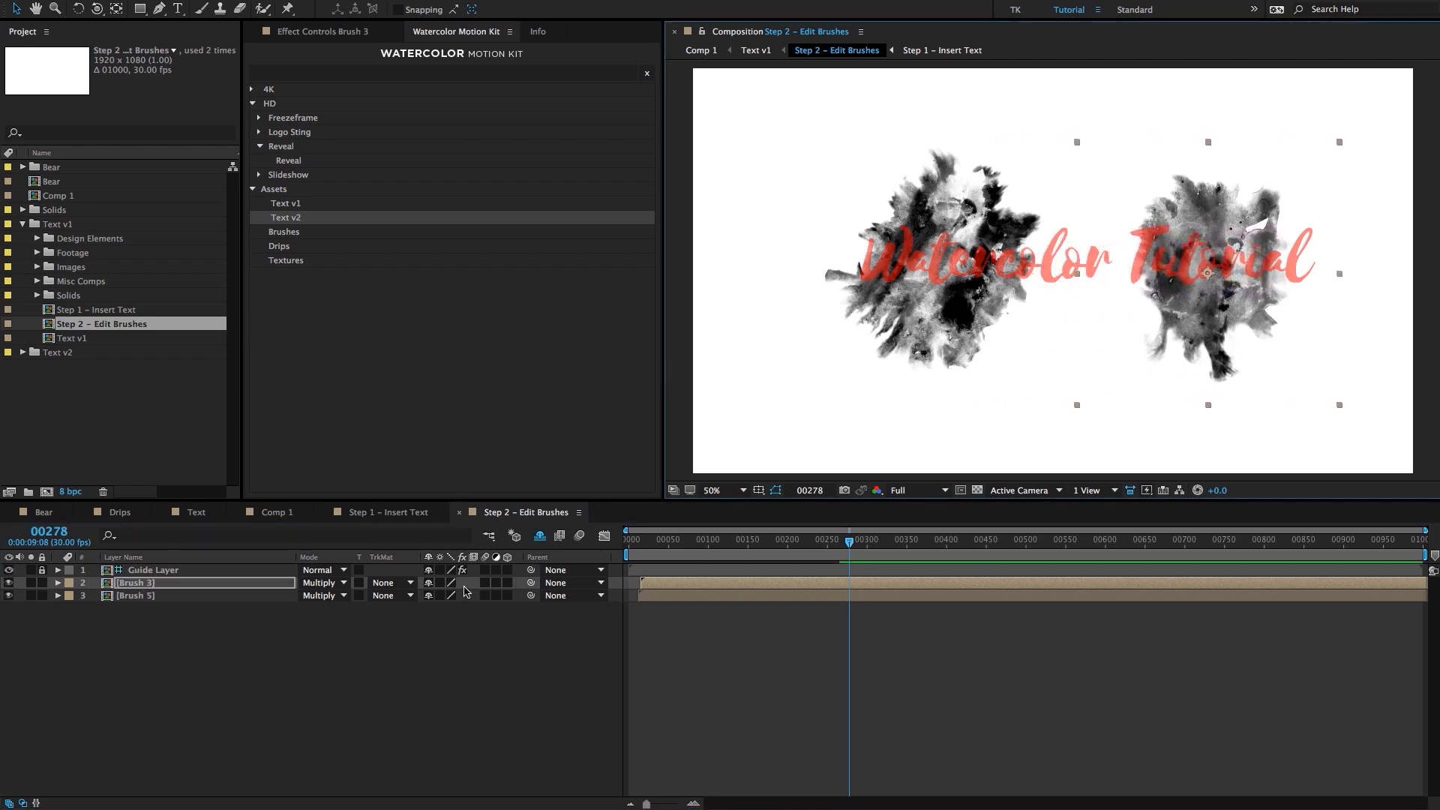
Rotate Brush 3 sideways, scale it to 49% and recenter it so it covers the word "Tutorial".
{"action": "key", "text": "r"}
{"action": "mouse_move", "coordinate": [449, 596]}
{"action": "left_mouse_down"}
{"action": "mouse_move", "coordinate": [518, 593]}
{"action": "mouse_move", "coordinate": [454, 598]}
{"action": "left_mouse_up"}
{"action": "key", "text": "s"}
{"action": "left_click_drag", "start_coordinate": [1200, 325], "coordinate": [1209, 314]}
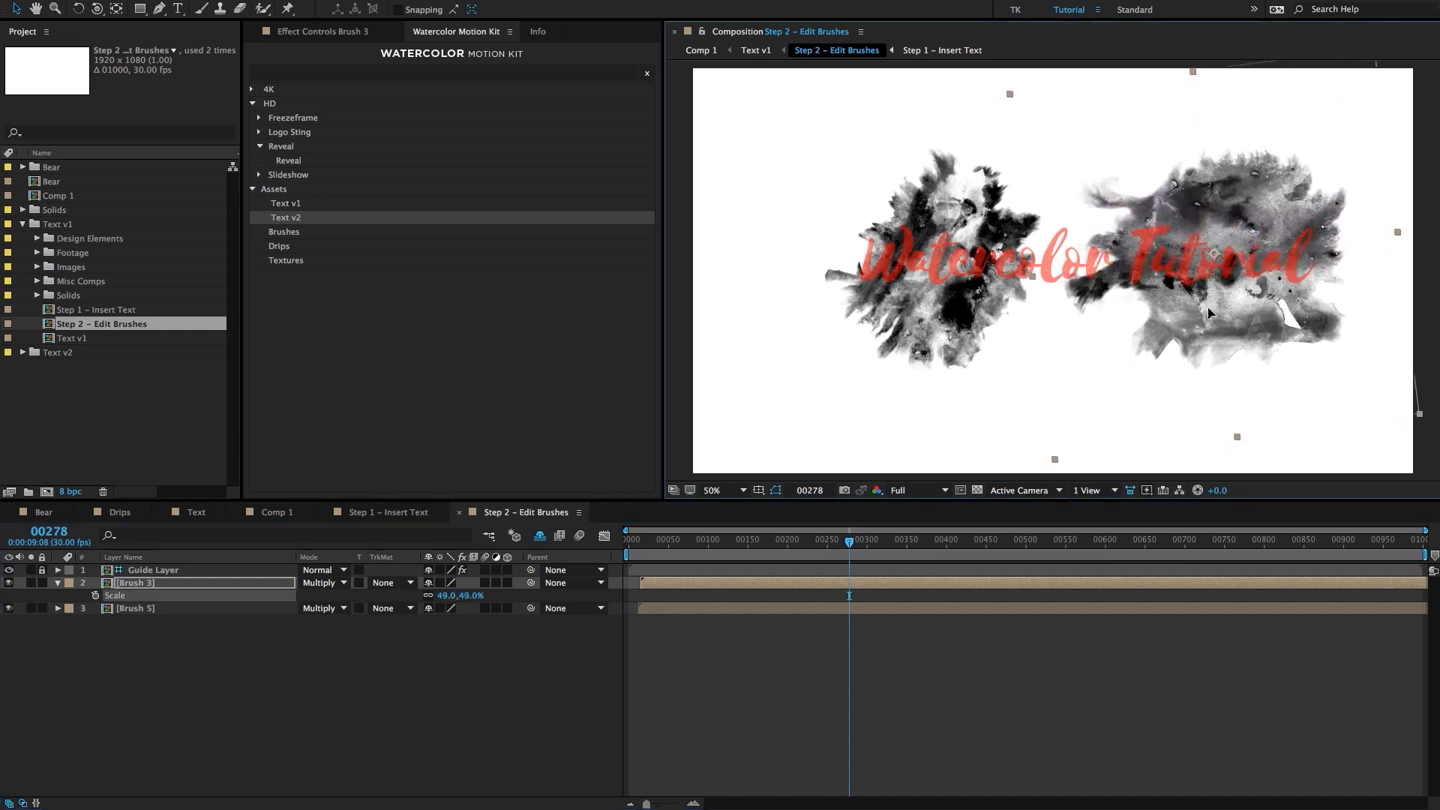
Enlarge Brush 5, rotate it to 1x+86° and position it behind the word "Watercolor".
{"action": "left_click", "coordinate": [154, 607]}
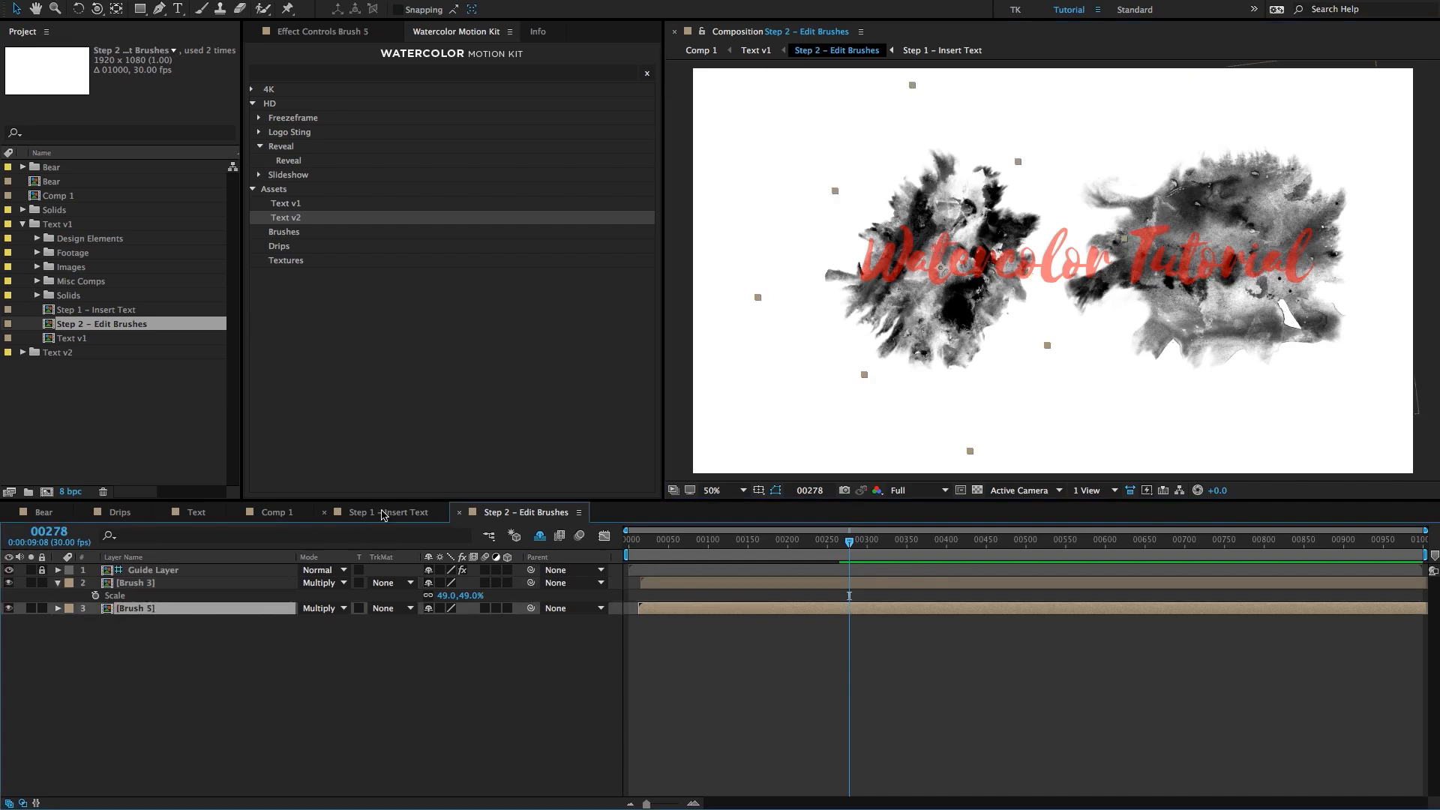
{"action": "key", "text": "s"}
{"action": "left_click_drag", "start_coordinate": [448, 621], "coordinate": [453, 621]}
{"action": "key", "text": "r"}
{"action": "left_click_drag", "start_coordinate": [1003, 315], "coordinate": [1036, 316]}
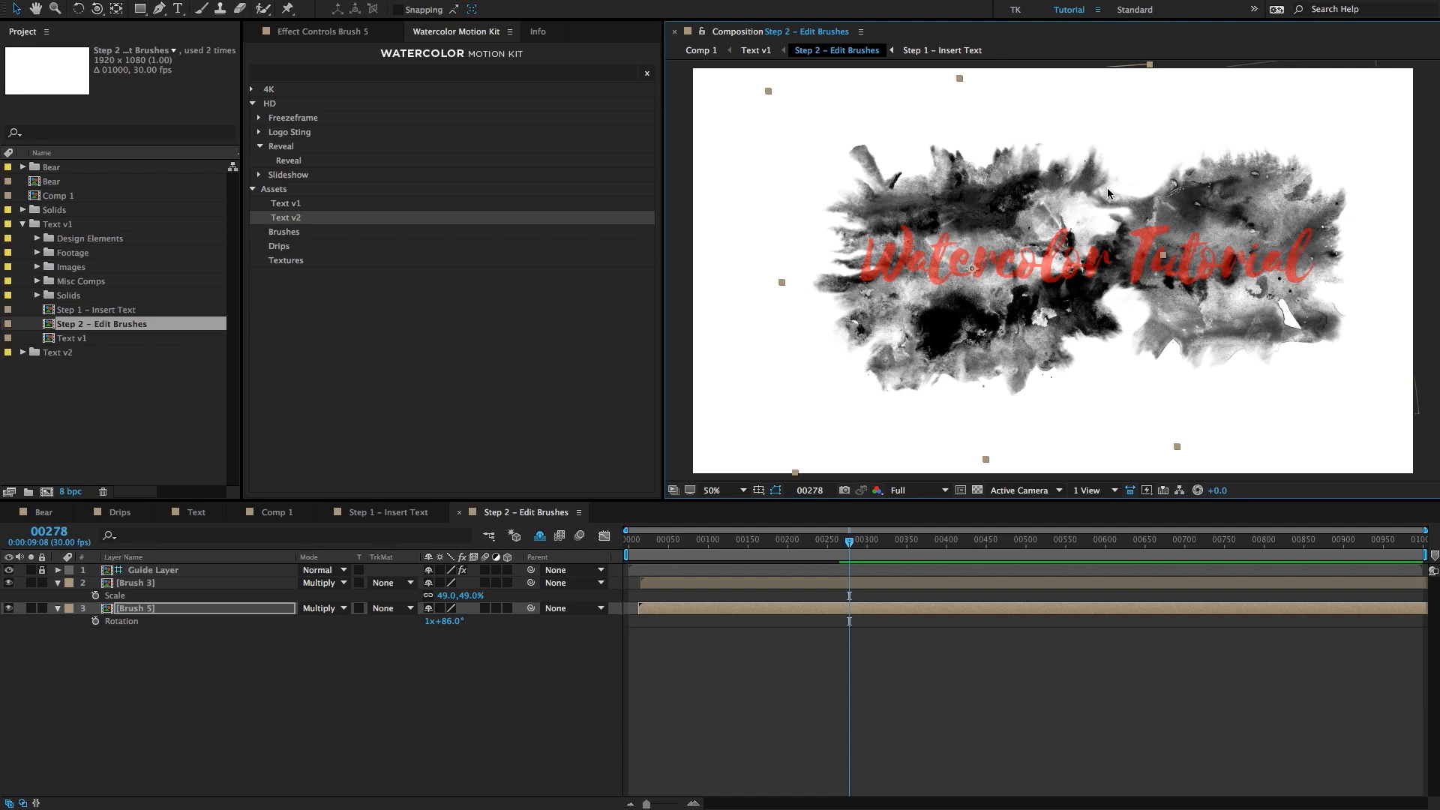
Hide Brush 3 temporarily, examine Brush 5 up close behind the text, and make Brush 3 visible again.
{"action": "left_click", "coordinate": [112, 583]}
{"action": "left_click", "coordinate": [8, 583]}
{"action": "key", "text": "period"}
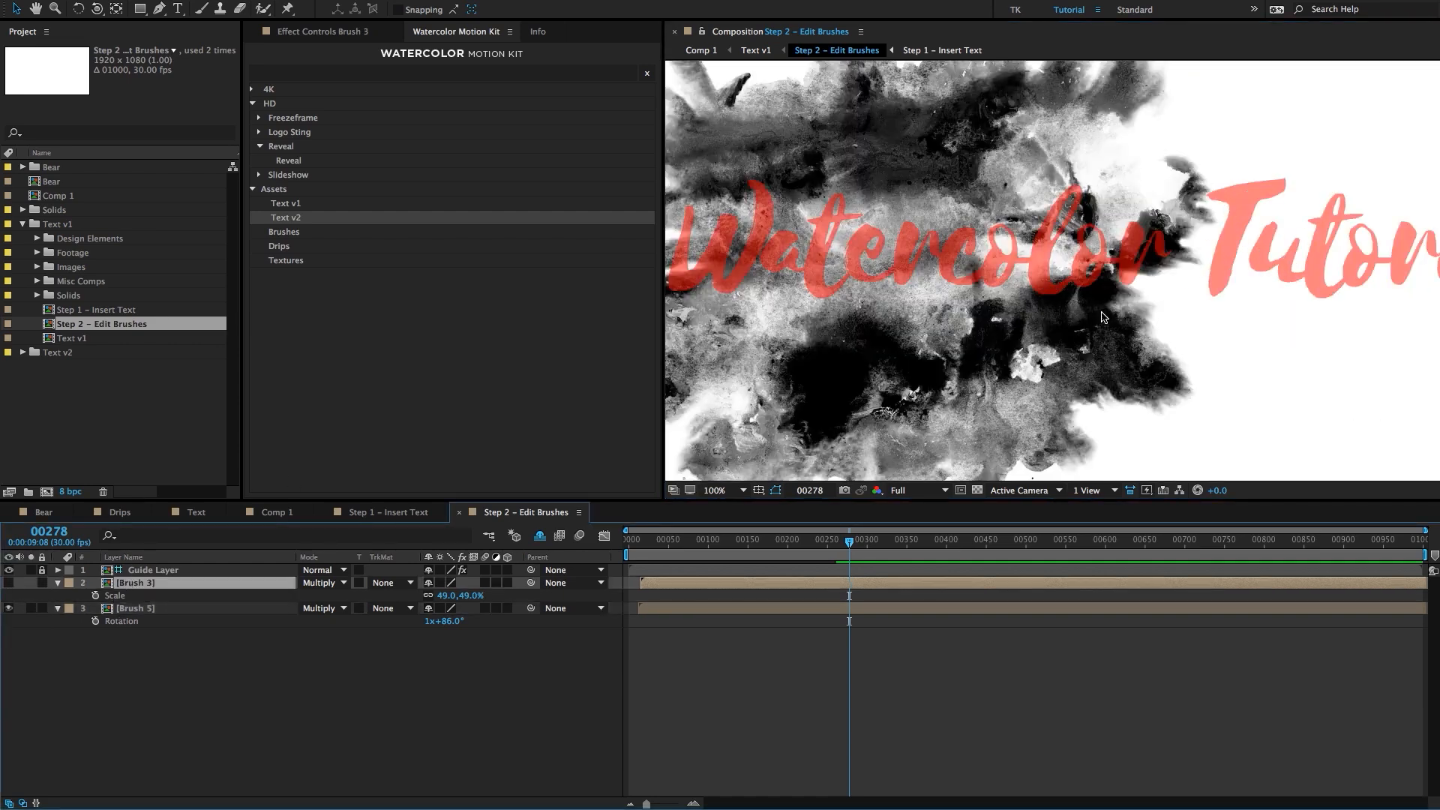
{"action": "key", "text": "comma"}
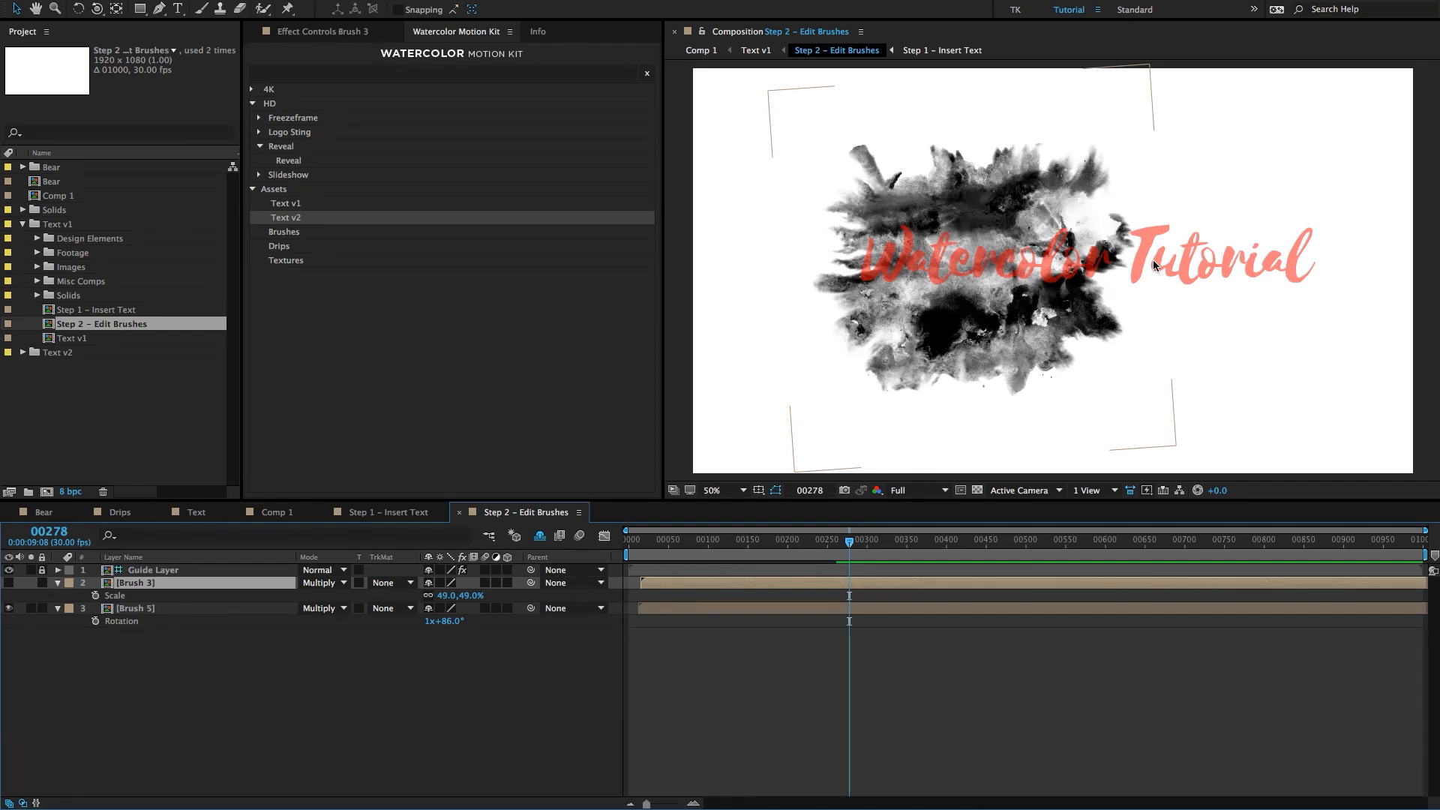
{"action": "left_click", "coordinate": [152, 647]}
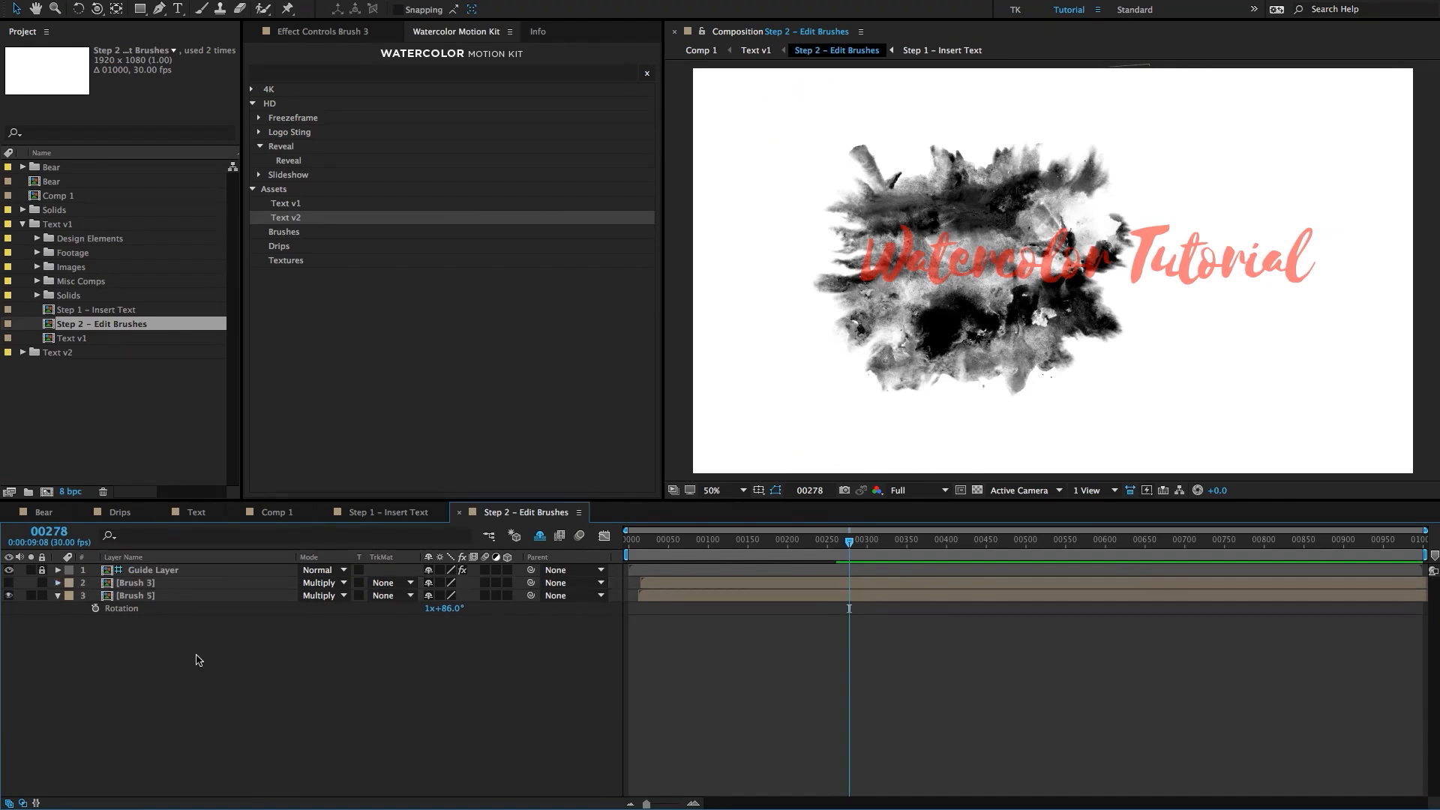
{"action": "left_click", "coordinate": [169, 585]}
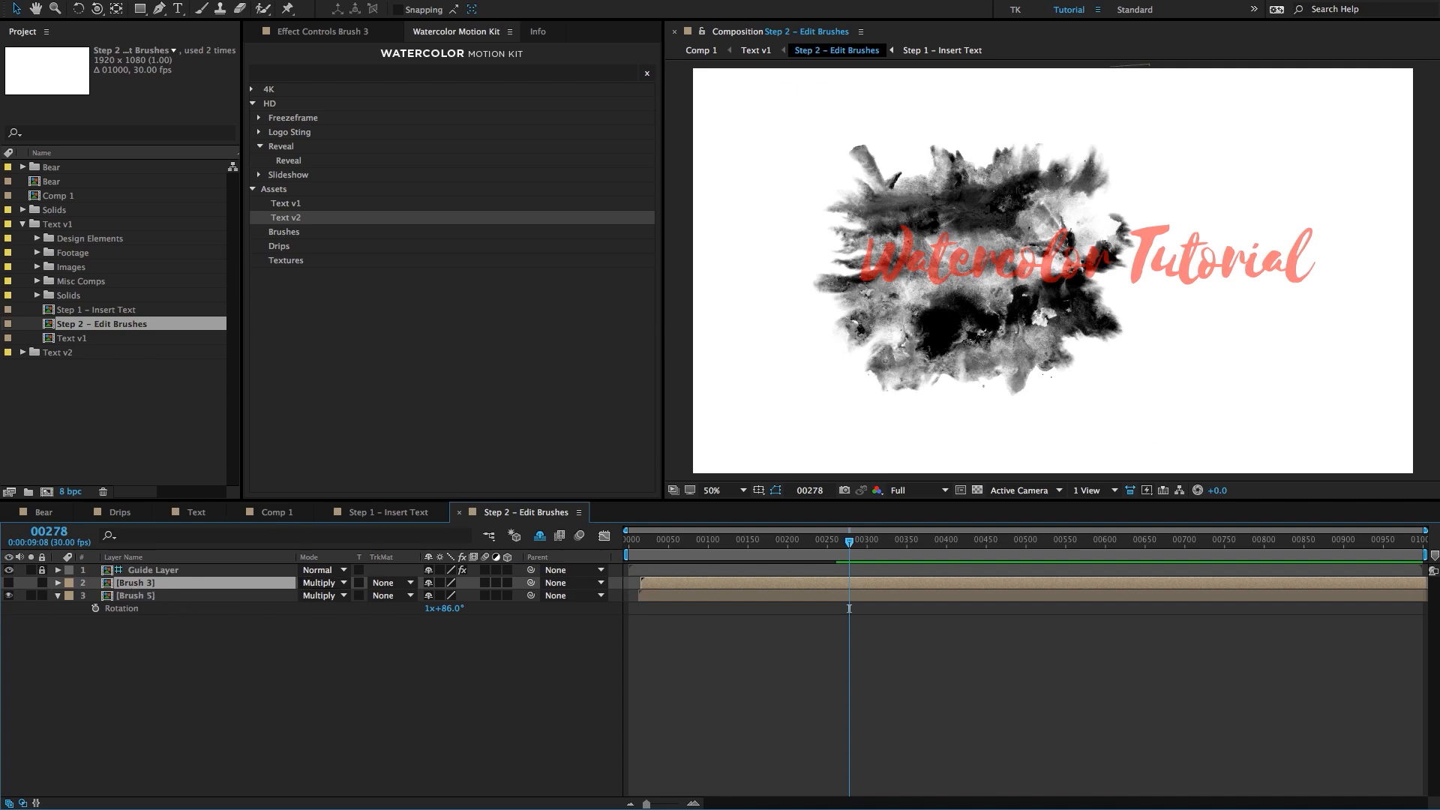
{"action": "left_click", "coordinate": [8, 583]}
{"action": "left_click", "coordinate": [756, 660]}
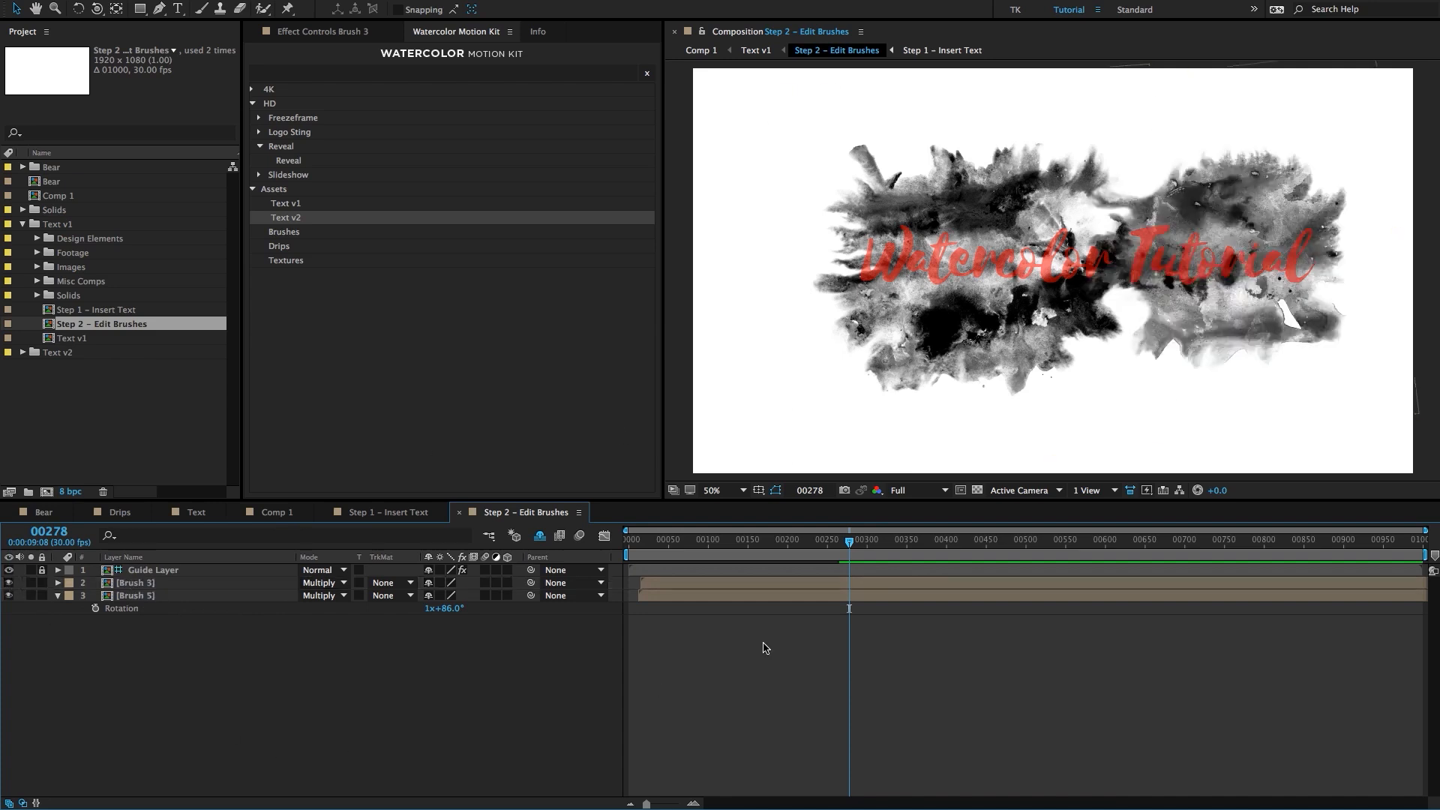
Review the Step 1 – Insert Text and Step 2 – Edit Brushes compositions, and open the Text v1 composition.
{"action": "double_click", "coordinate": [88, 310]}
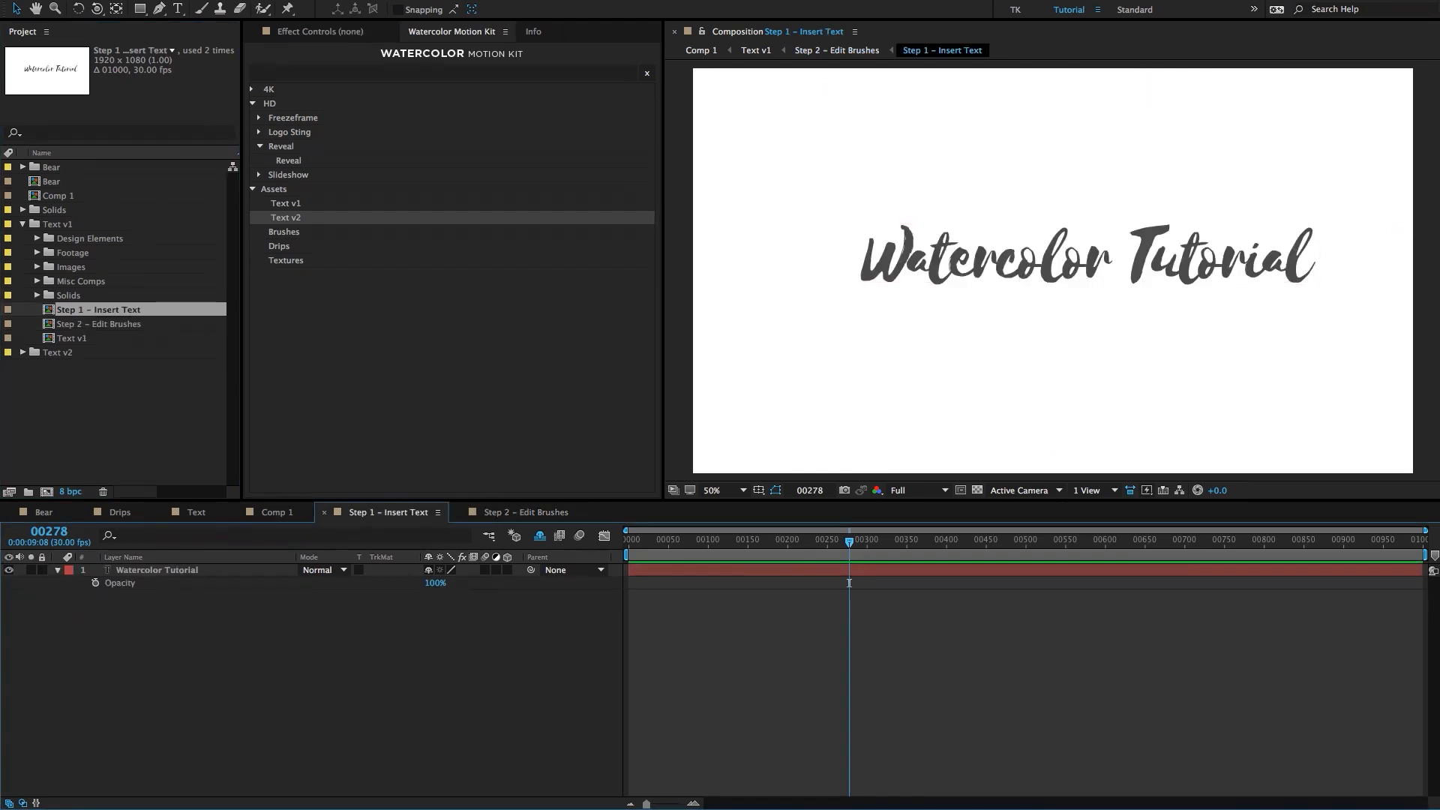
{"action": "double_click", "coordinate": [113, 324]}
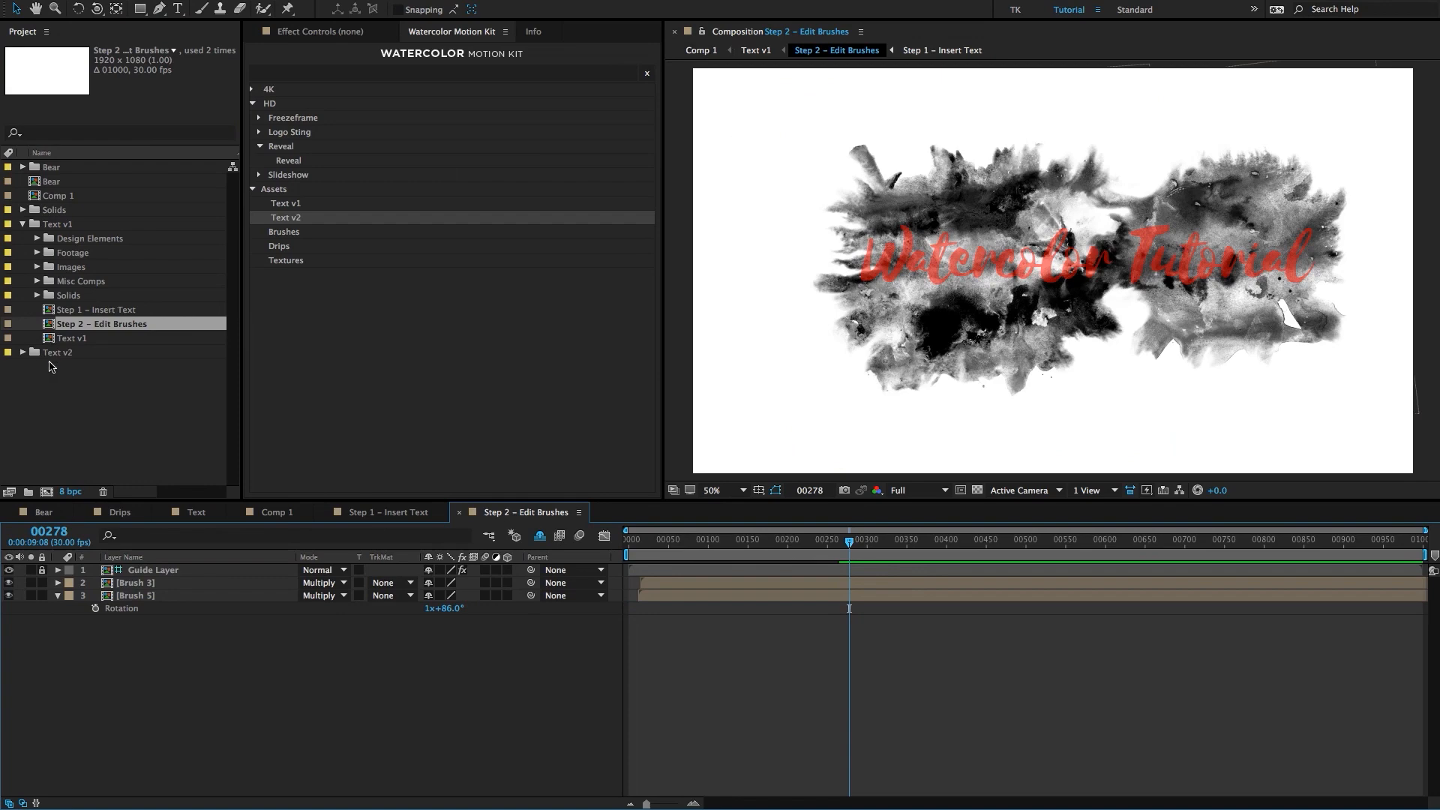
{"action": "double_click", "coordinate": [88, 339]}
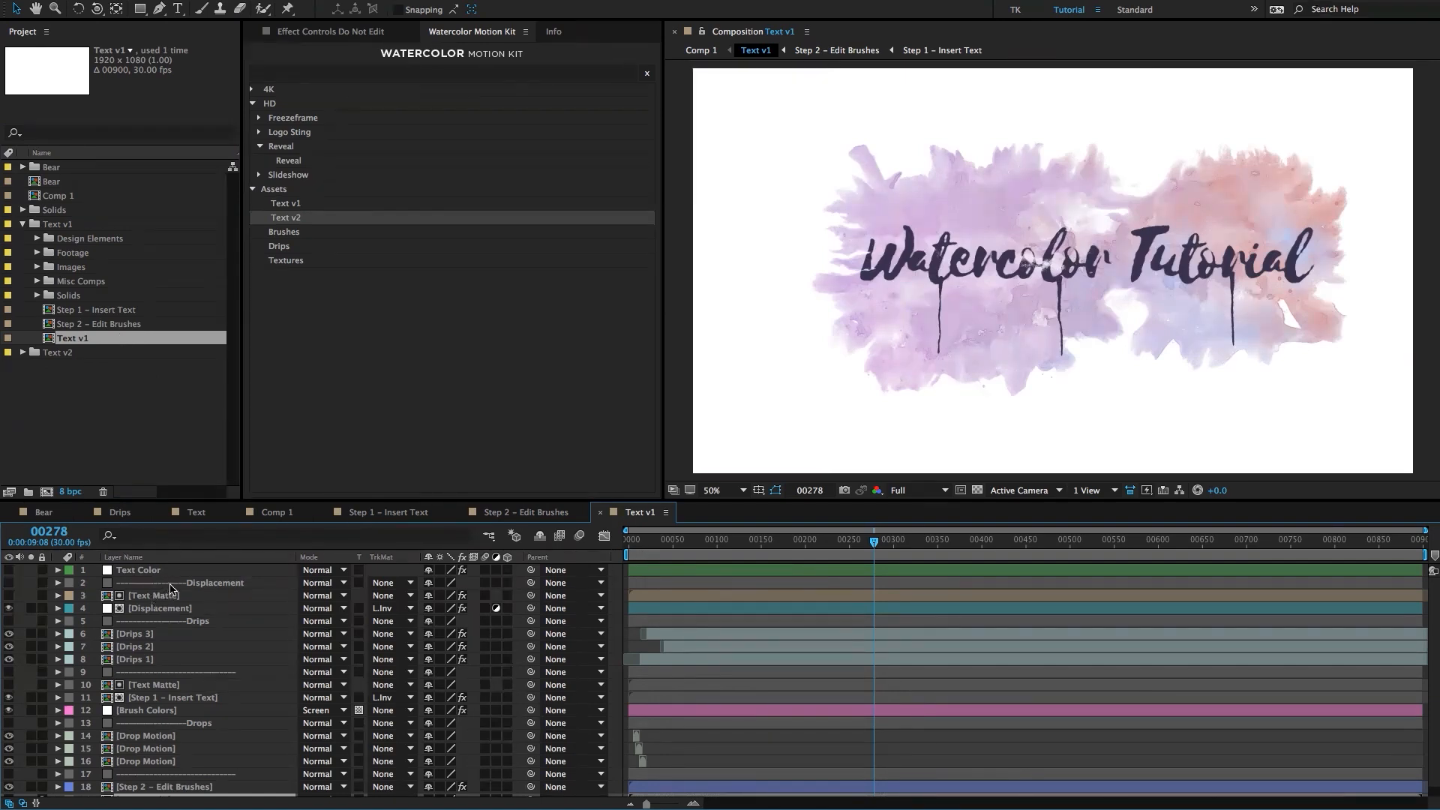
Display the effect controls of the Text Color layer in Text v1.
{"action": "left_click", "coordinate": [189, 571]}
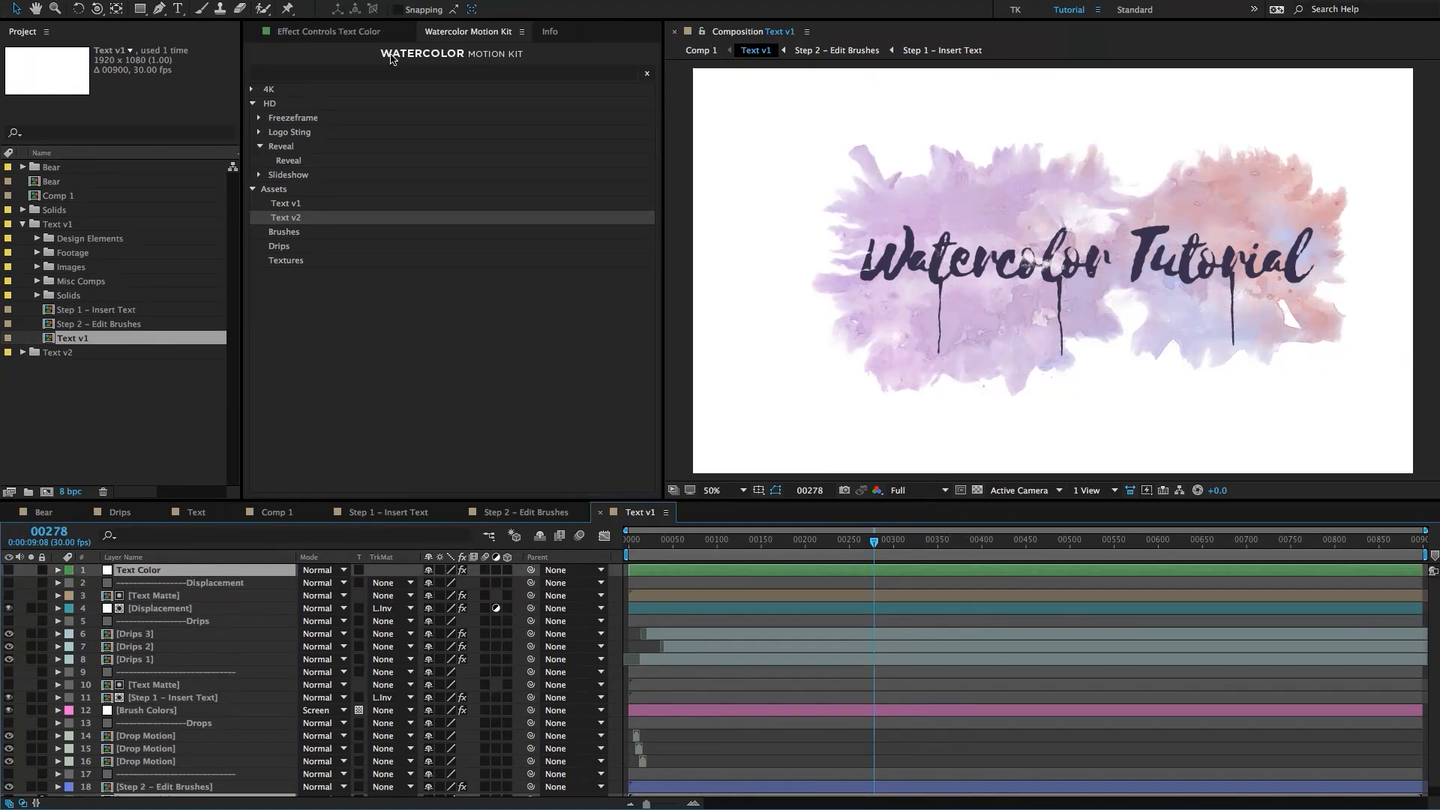
{"action": "left_click", "coordinate": [346, 33]}
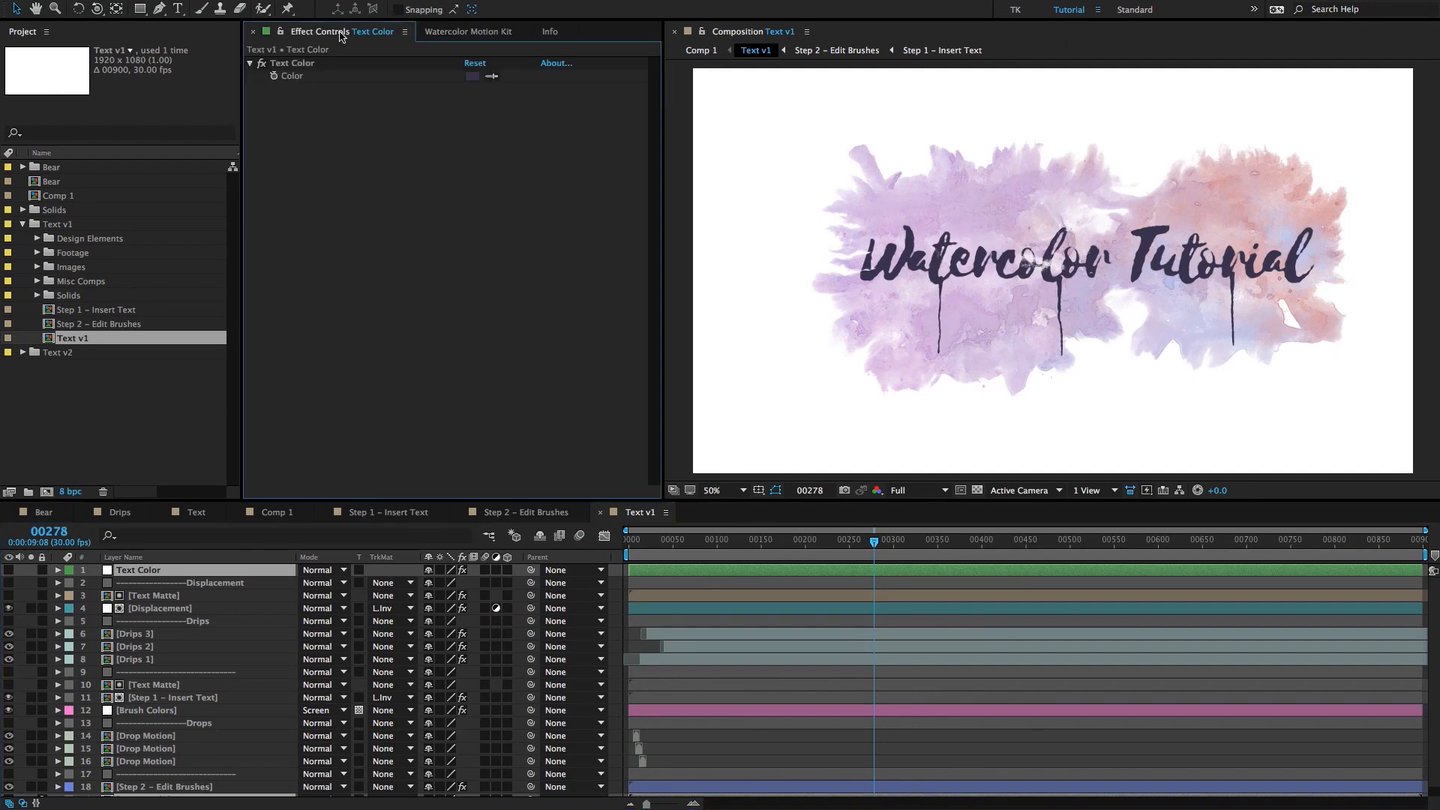
{"action": "left_click", "coordinate": [225, 1]}
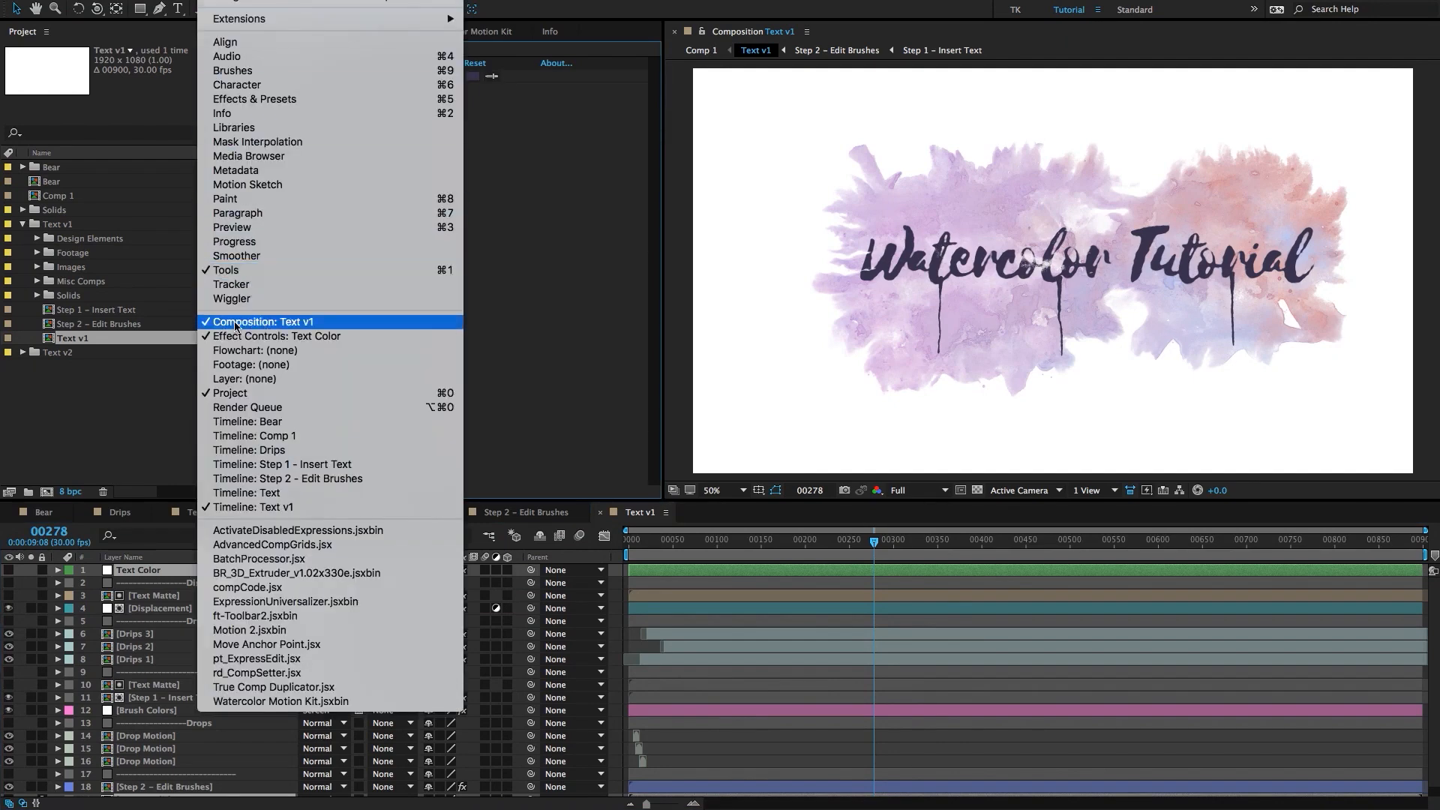
{"action": "left_click", "coordinate": [312, 340]}
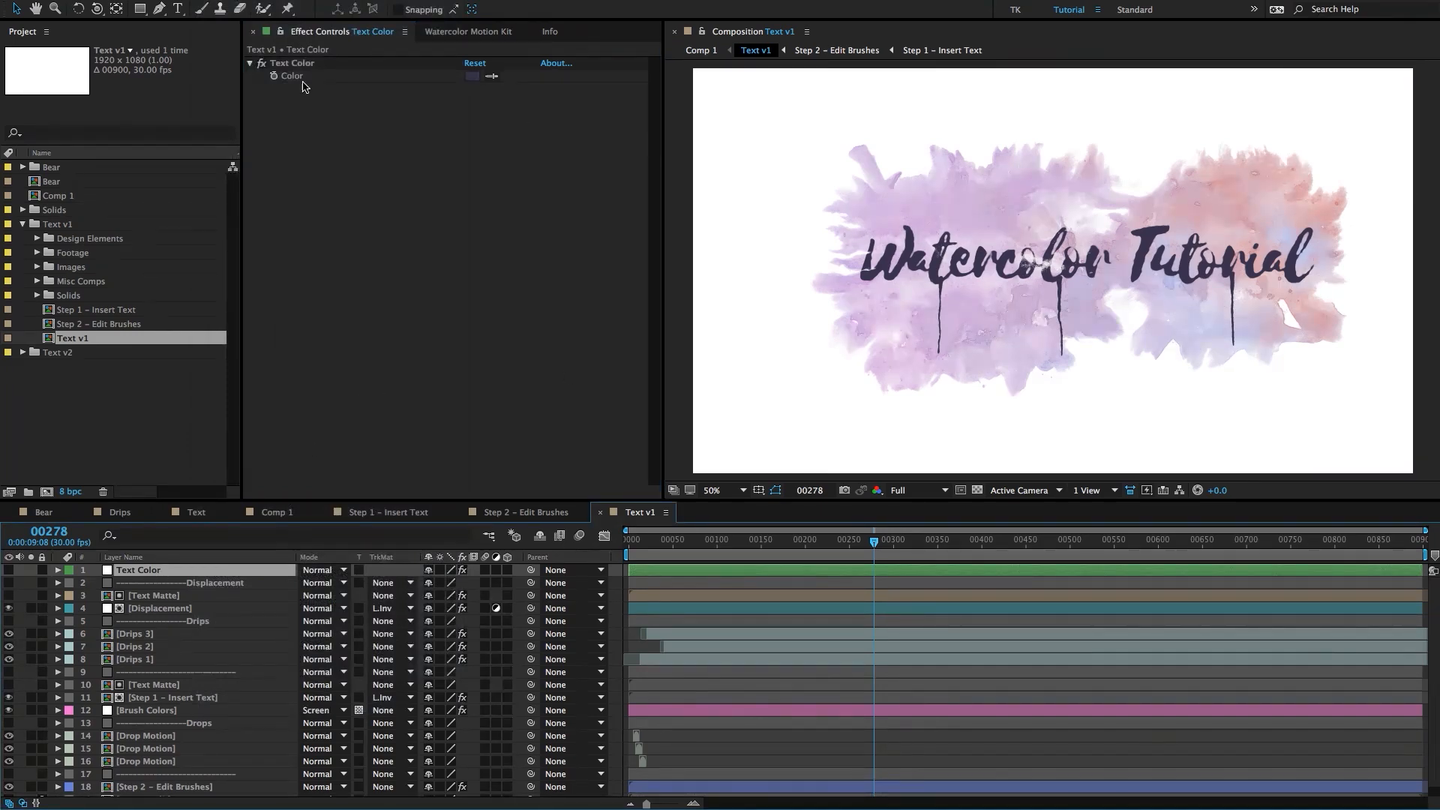
{"action": "left_click", "coordinate": [322, 68]}
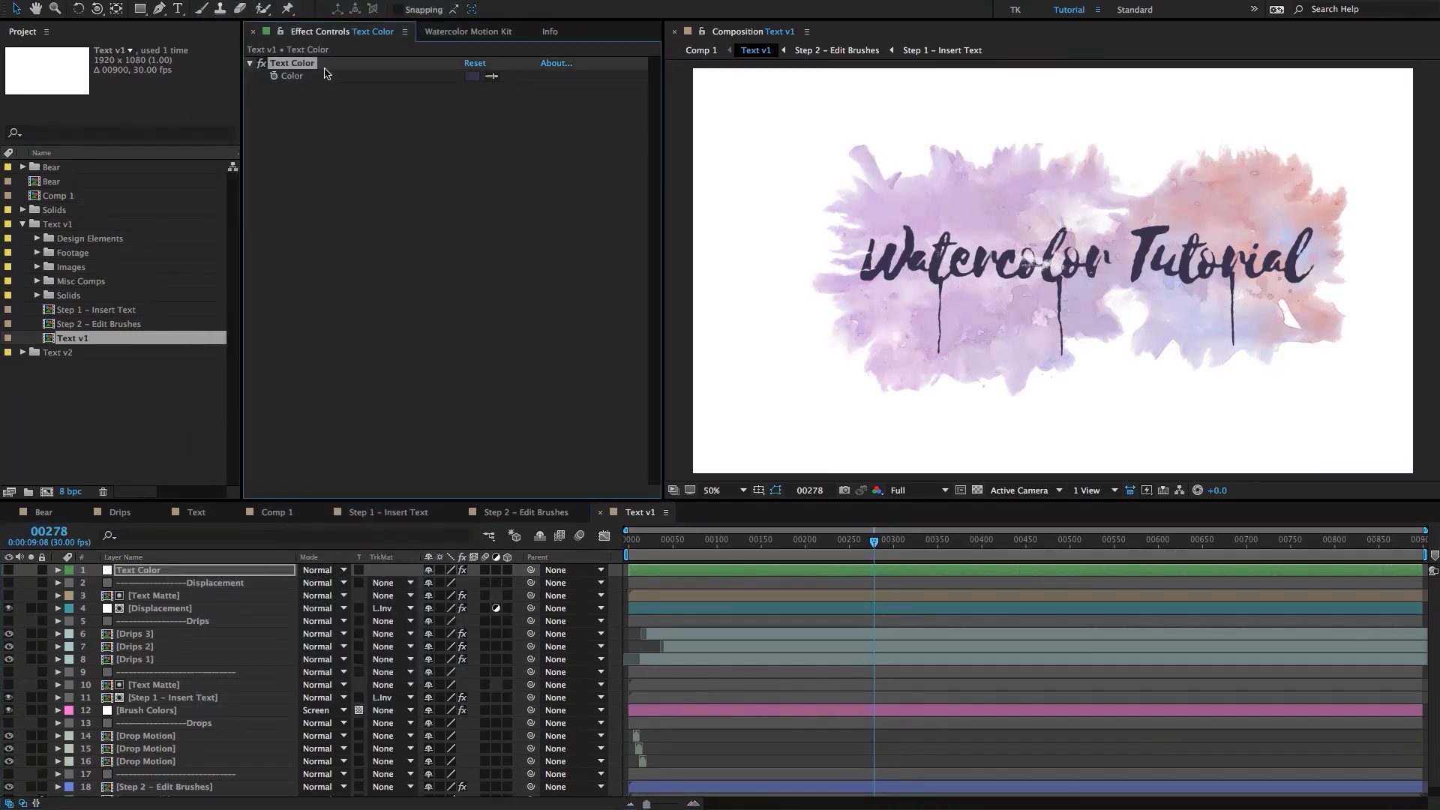
Try bright red E91A1A as the text color and discard the change.
{"action": "left_click", "coordinate": [471, 76]}
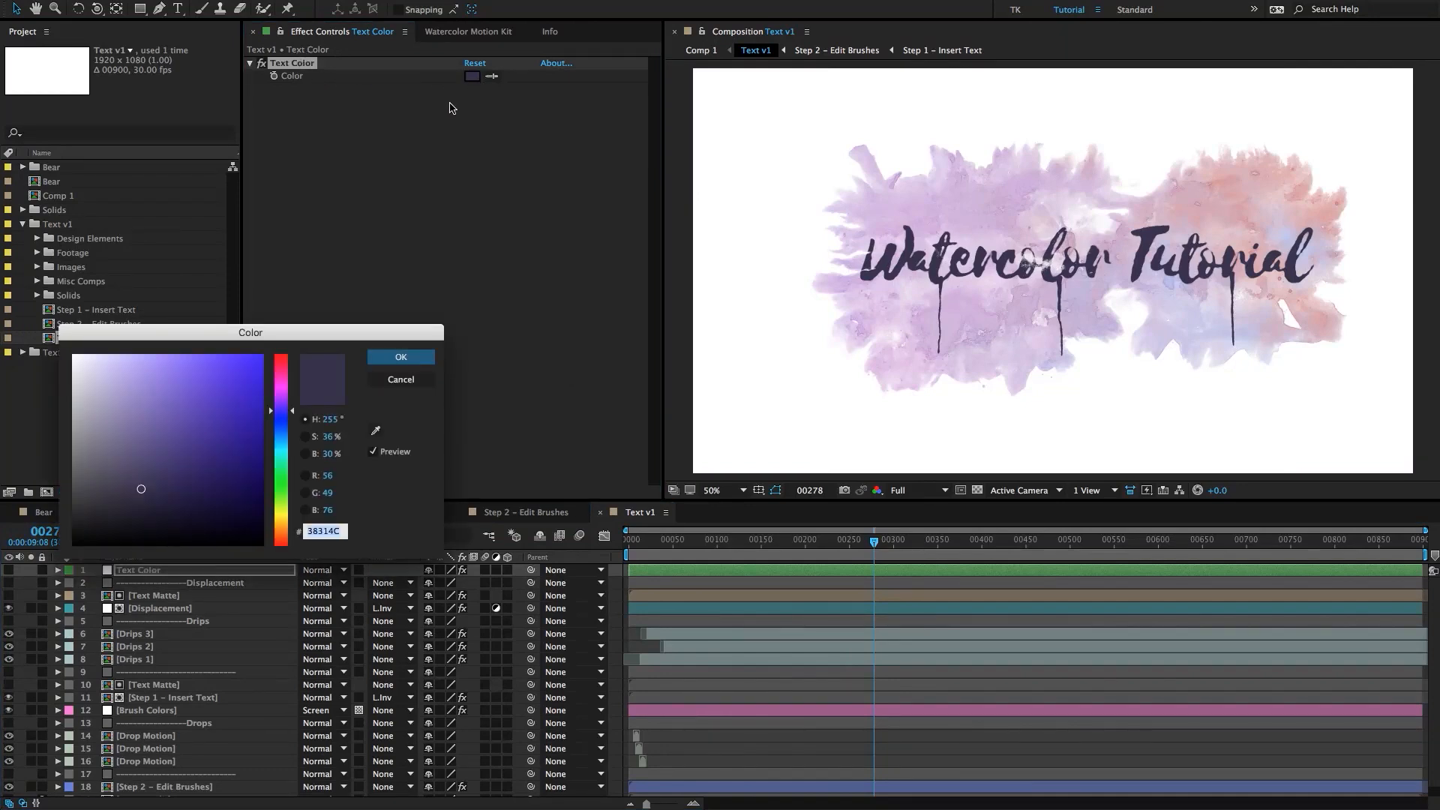
{"action": "left_click_drag", "start_coordinate": [282, 398], "coordinate": [282, 354]}
{"action": "left_click_drag", "start_coordinate": [215, 389], "coordinate": [241, 371]}
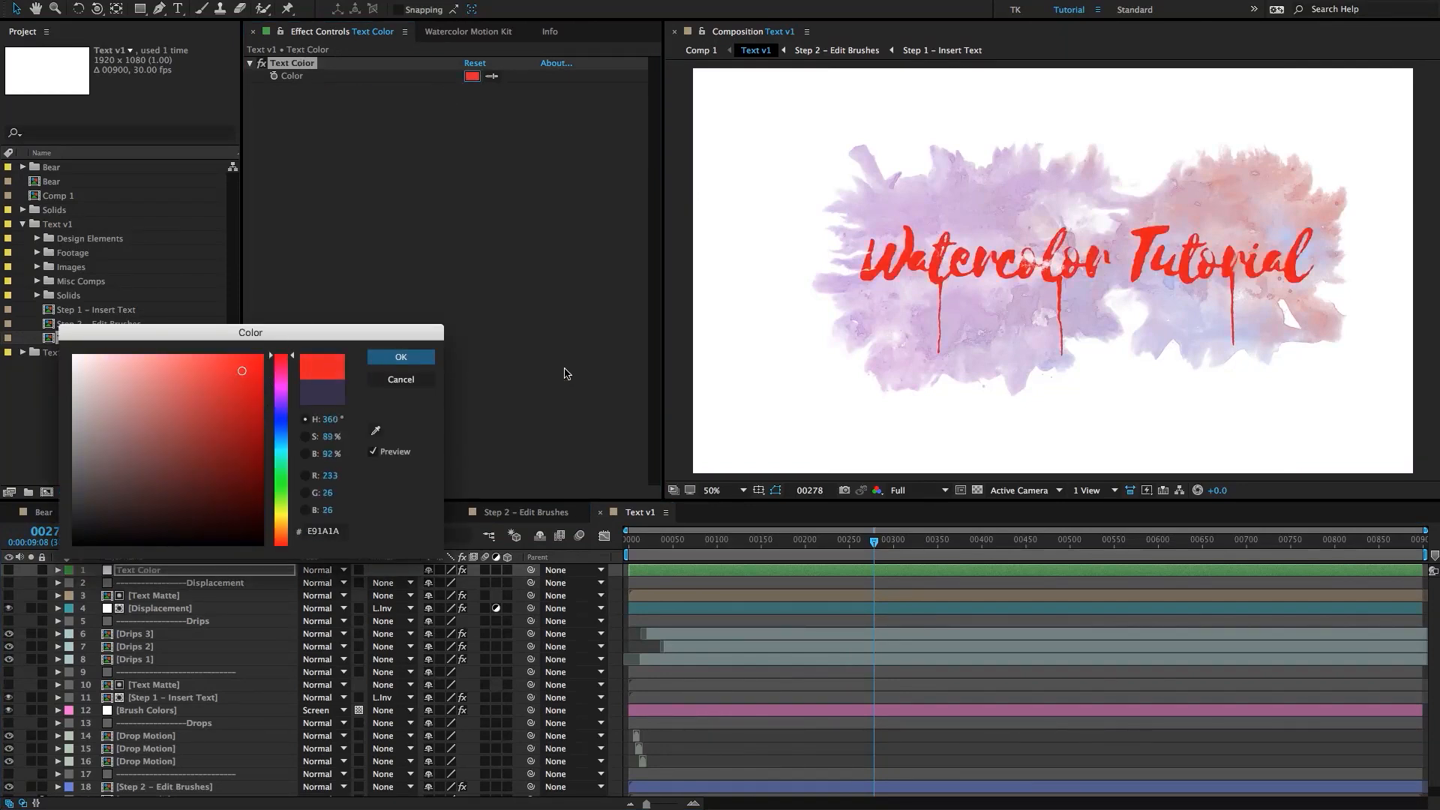
{"action": "left_click", "coordinate": [400, 380]}
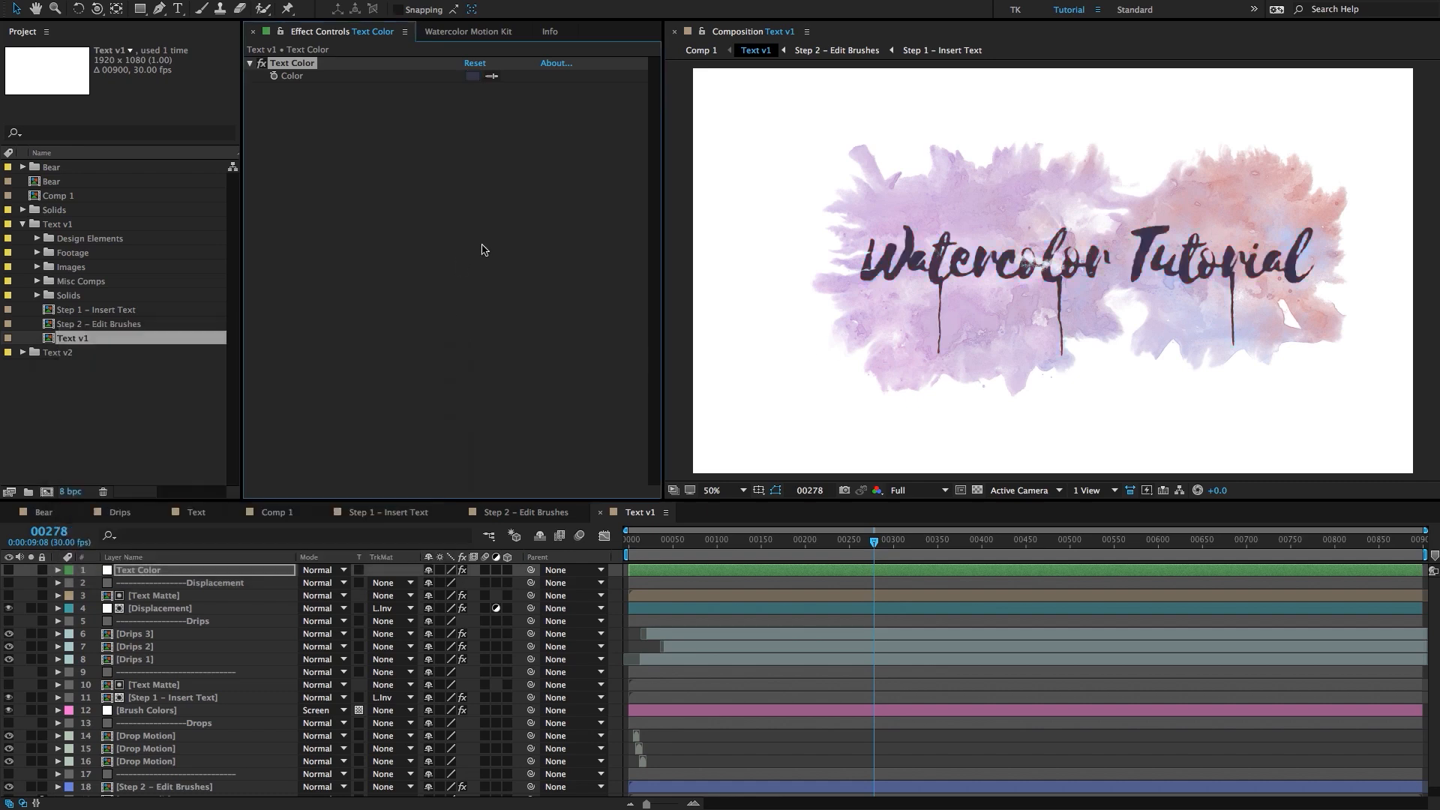
Examine the effect settings of the Text Matte and Displacement layers in the Displacement section of Text v1.
{"action": "left_click", "coordinate": [190, 585]}
{"action": "left_click", "coordinate": [180, 598]}
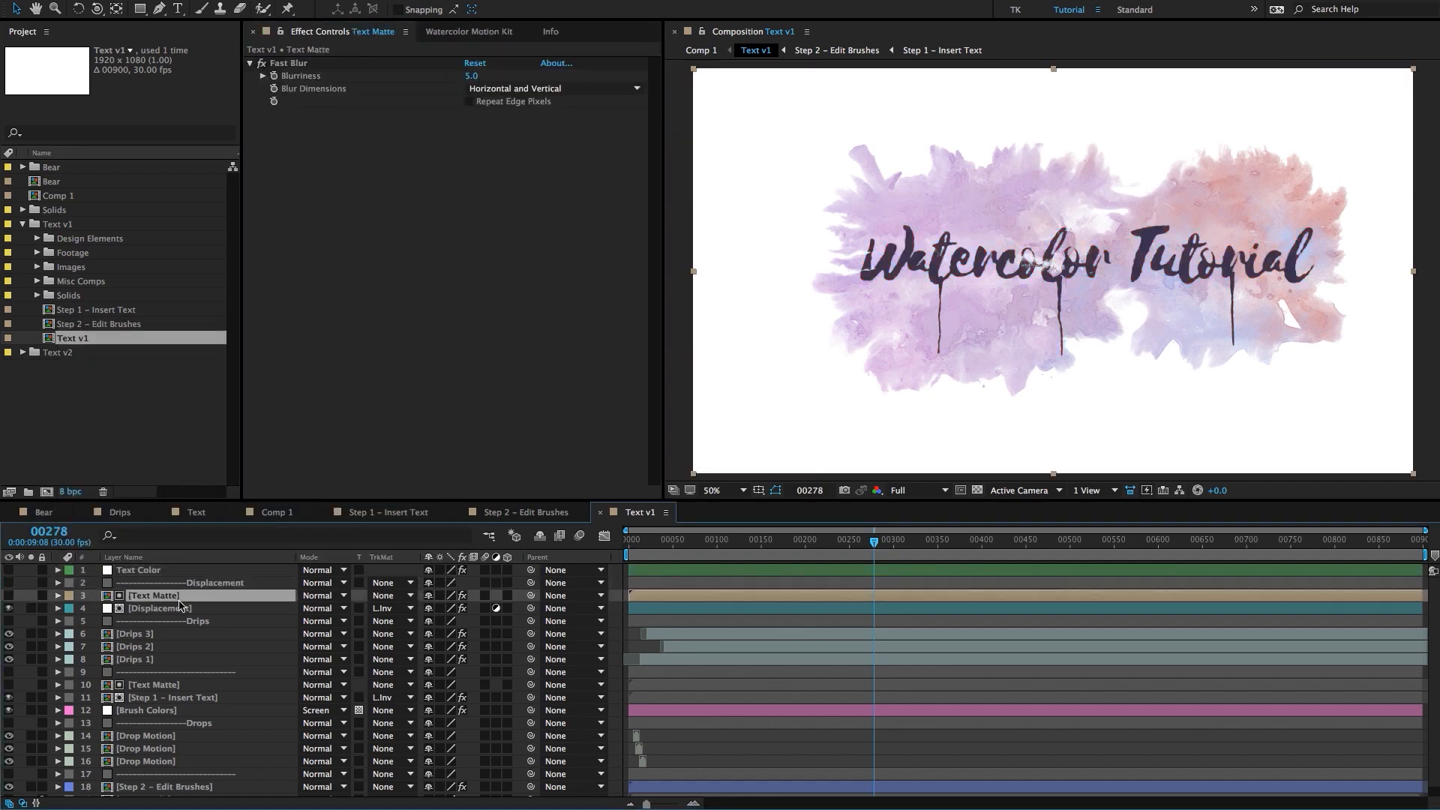
{"action": "left_click", "coordinate": [197, 608]}
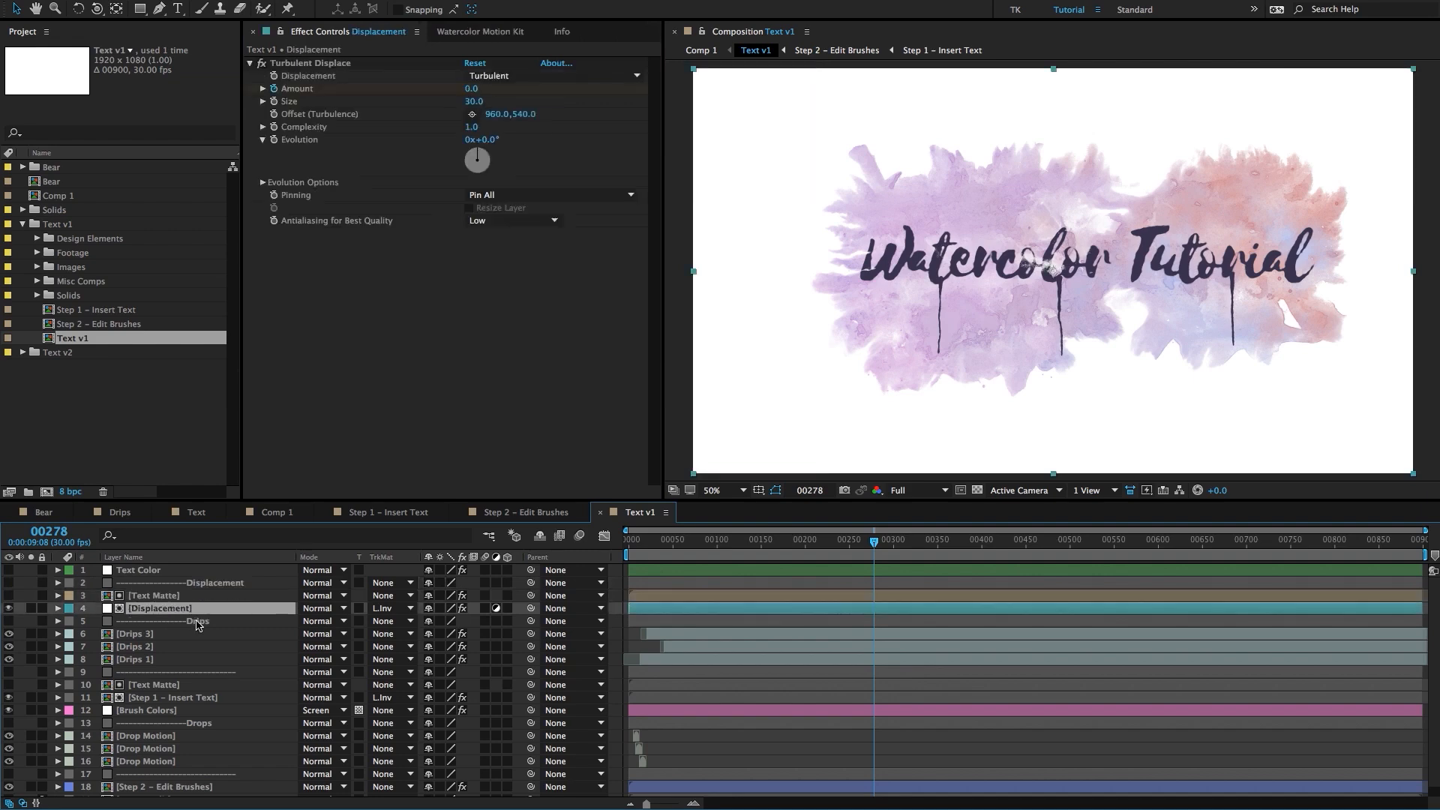
In the Drips section of Text v1, shift the Drips 3 layer slightly left beneath the "r" of Tutorial.
{"action": "left_click", "coordinate": [201, 621]}
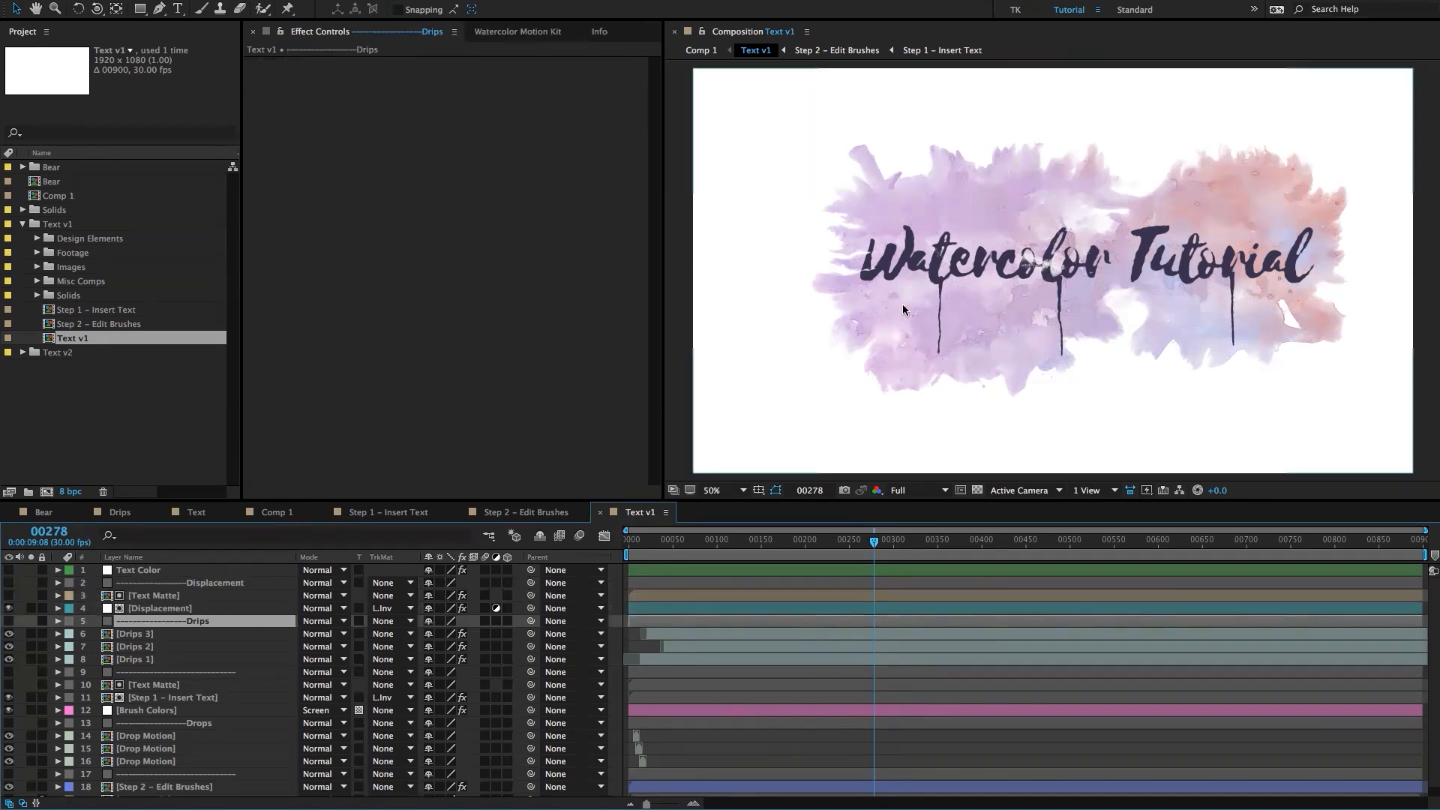
{"action": "scroll", "coordinate": [894, 303], "scroll_direction": "up", "scroll_amount": 2}
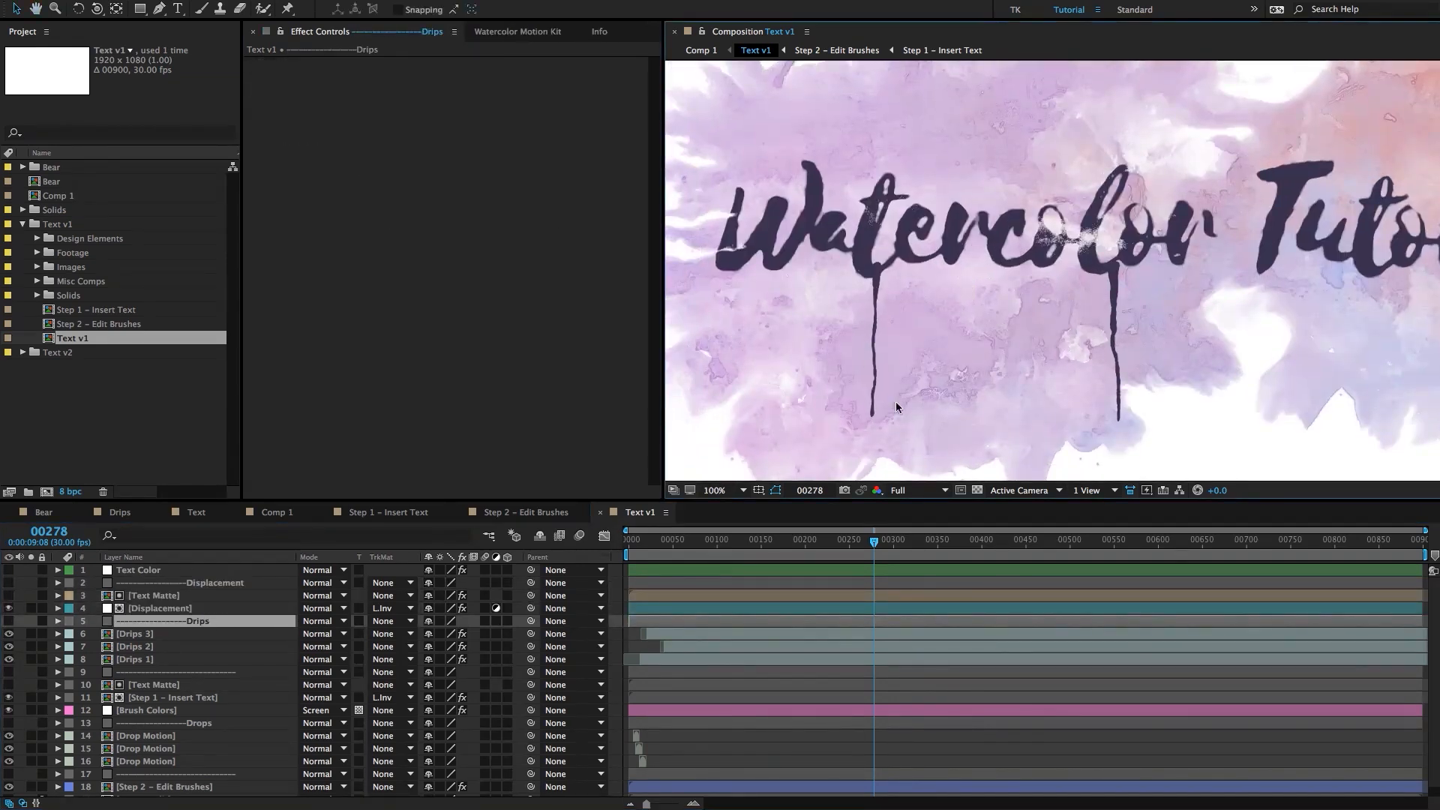
{"action": "scroll", "coordinate": [1127, 309], "scroll_direction": "down", "scroll_amount": 2}
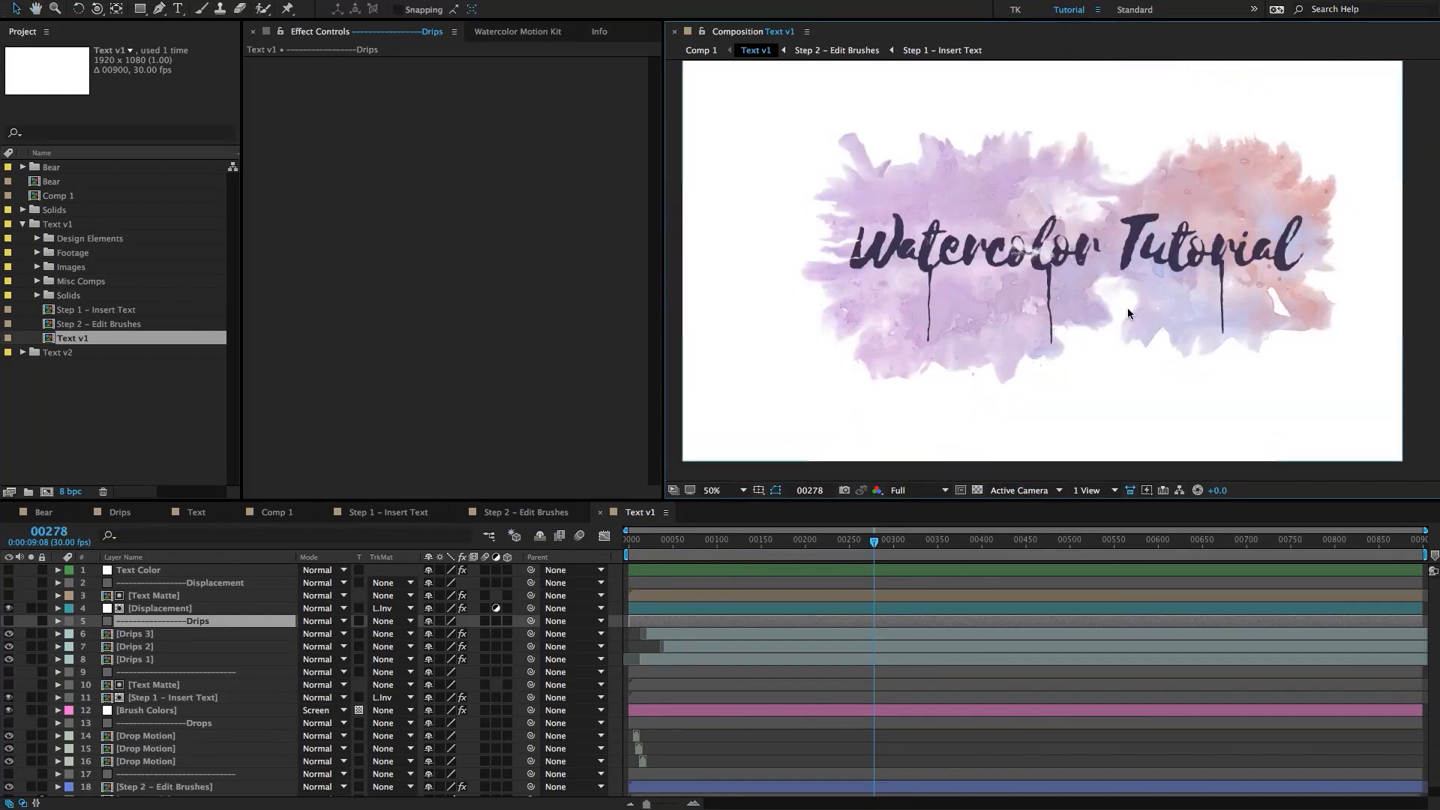
{"action": "left_click", "coordinate": [160, 635]}
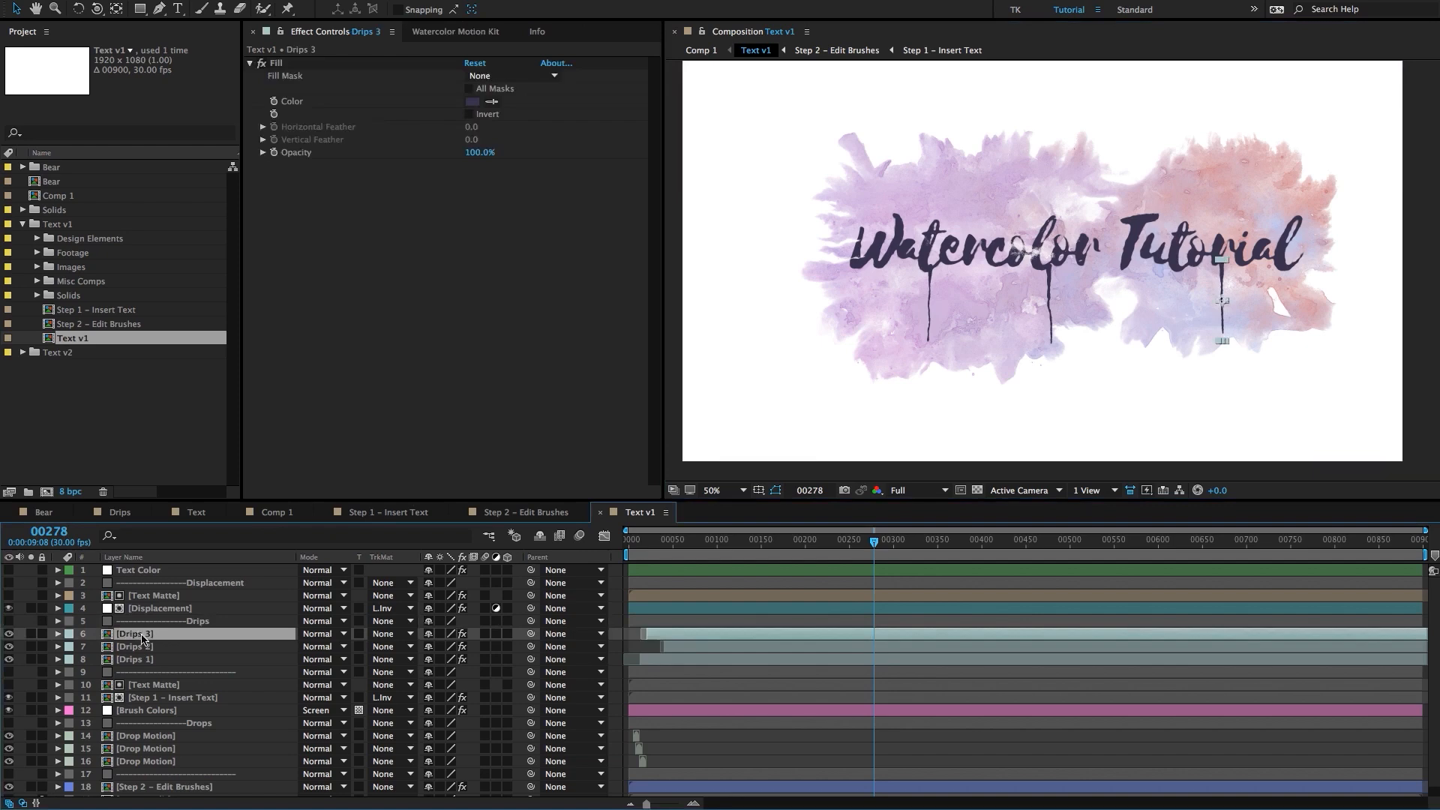
{"action": "scroll", "coordinate": [1260, 309], "scroll_direction": "up", "scroll_amount": 2}
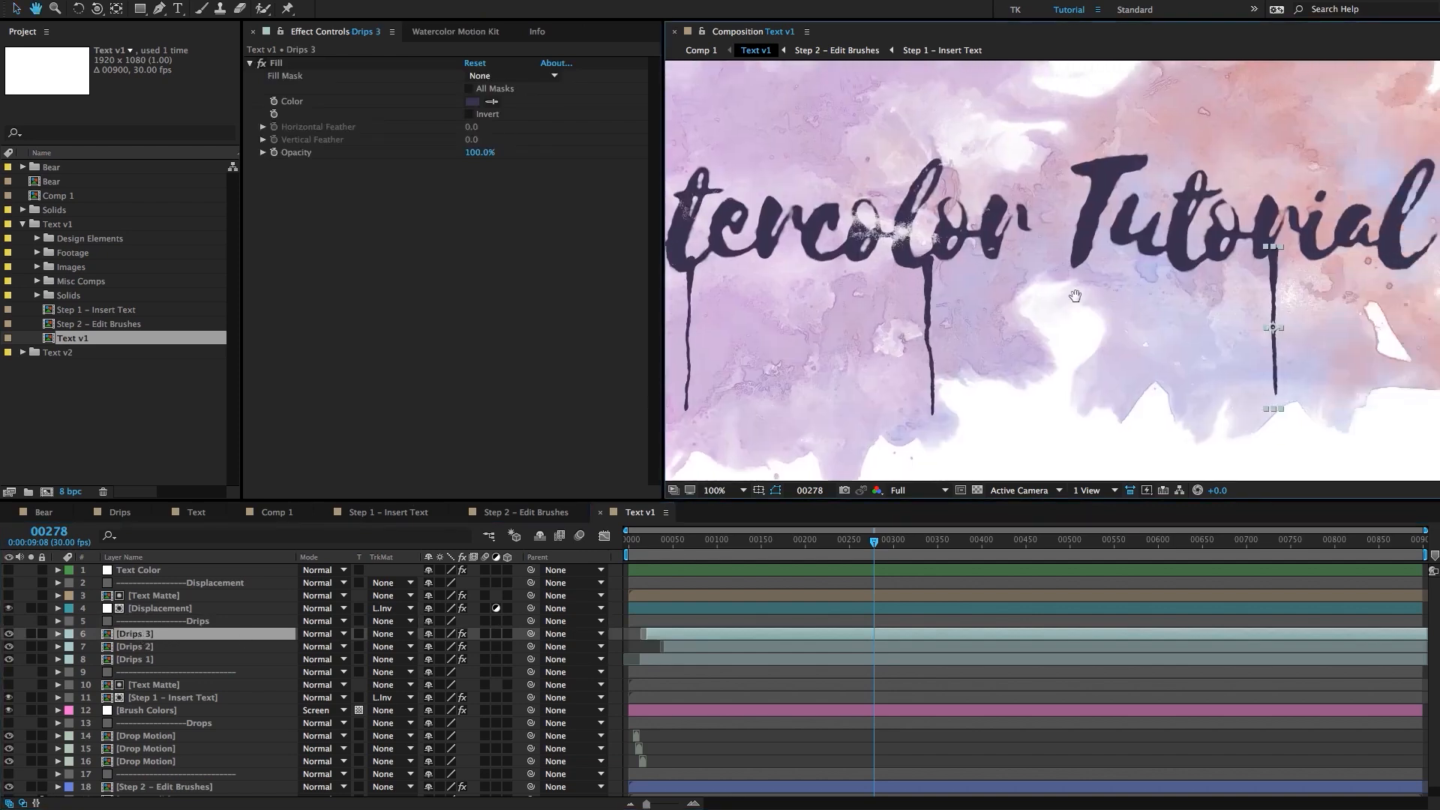
{"action": "left_click_drag", "start_coordinate": [1072, 266], "coordinate": [1061, 270]}
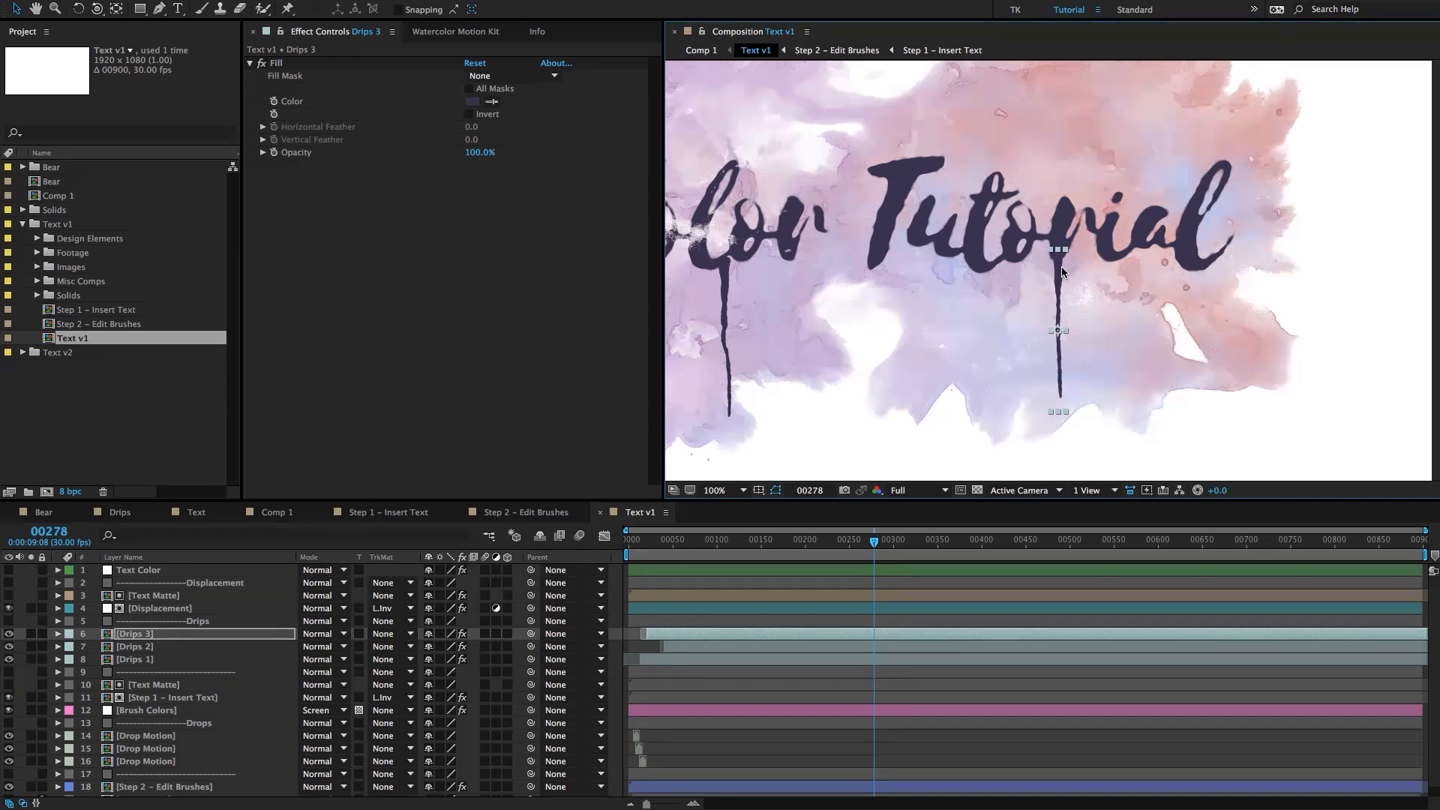
{"action": "scroll", "coordinate": [1062, 271], "scroll_direction": "down", "scroll_amount": 2}
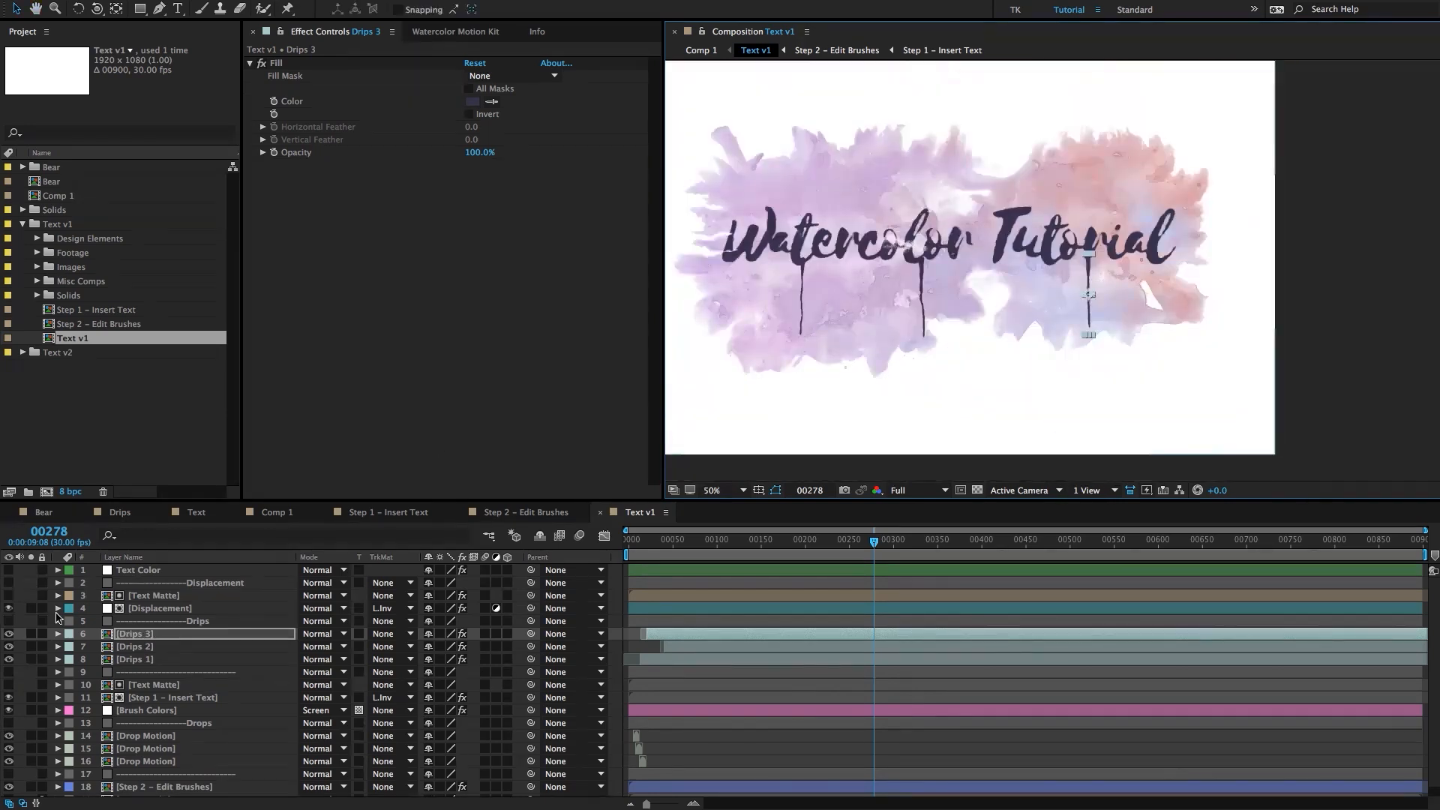
Compare the text with and without the Drips 3 layer, then inspect the drip up close.
{"action": "left_click", "coordinate": [9, 633]}
{"action": "left_click", "coordinate": [8, 634]}
{"action": "scroll", "coordinate": [975, 224], "scroll_direction": "up", "scroll_amount": 2}
{"action": "key", "text": "space"}
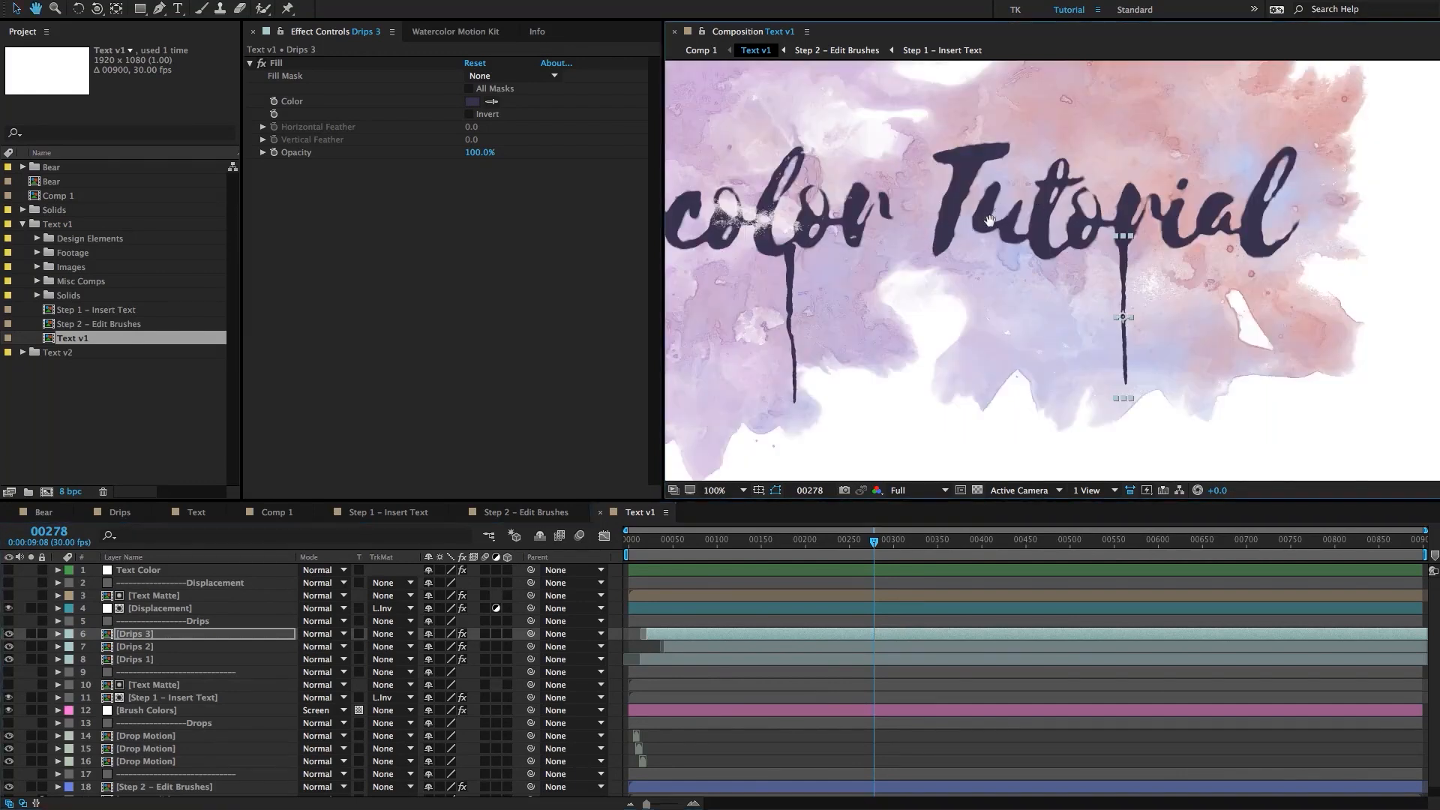
{"action": "scroll", "coordinate": [975, 224], "scroll_direction": "down", "scroll_amount": 2}
Hide the Drips 2 layer and shift the Drips 1 layer slightly left beneath the "t" of Watercolor.
{"action": "left_click", "coordinate": [135, 646]}
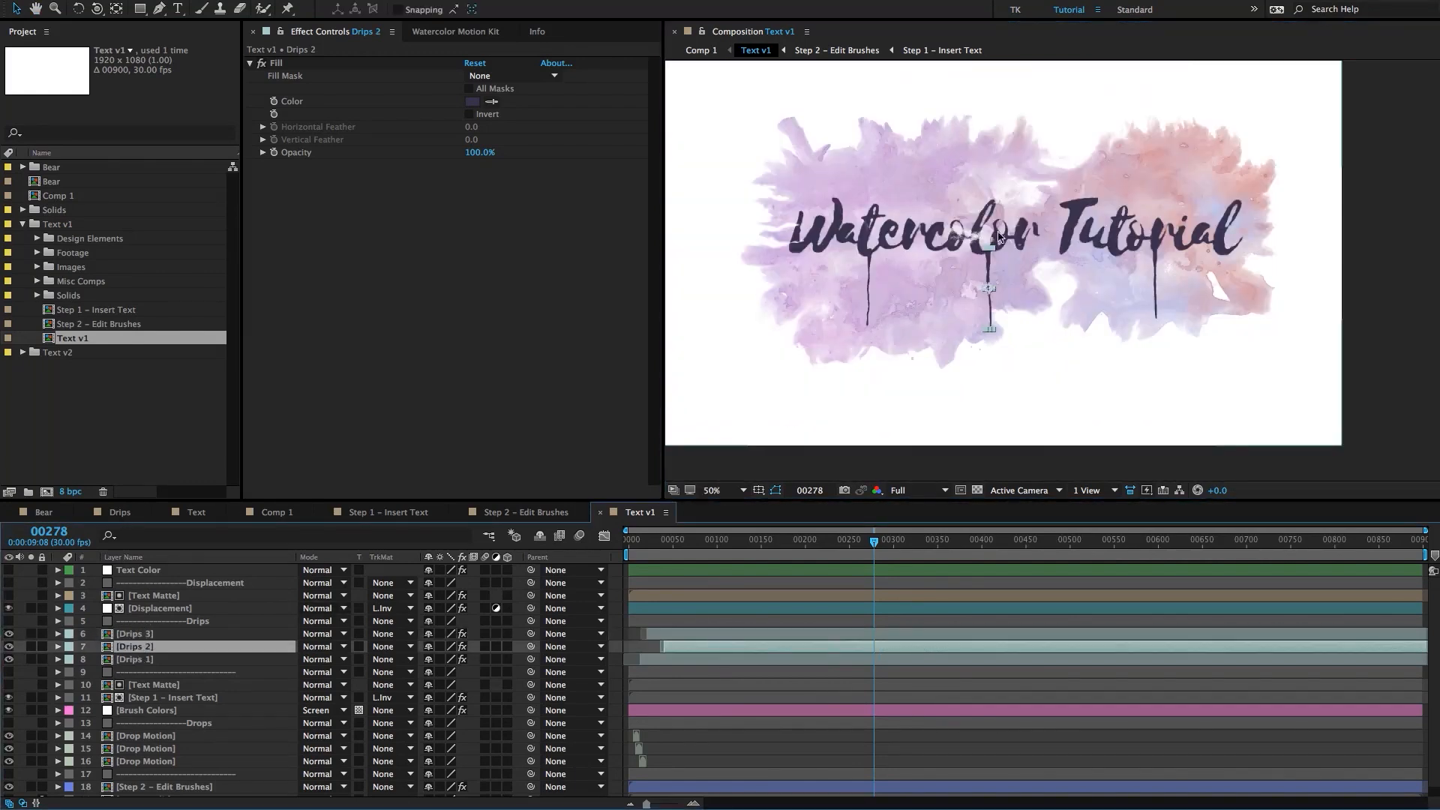
{"action": "left_click", "coordinate": [8, 646]}
{"action": "scroll", "coordinate": [945, 297], "scroll_direction": "up", "scroll_amount": 2}
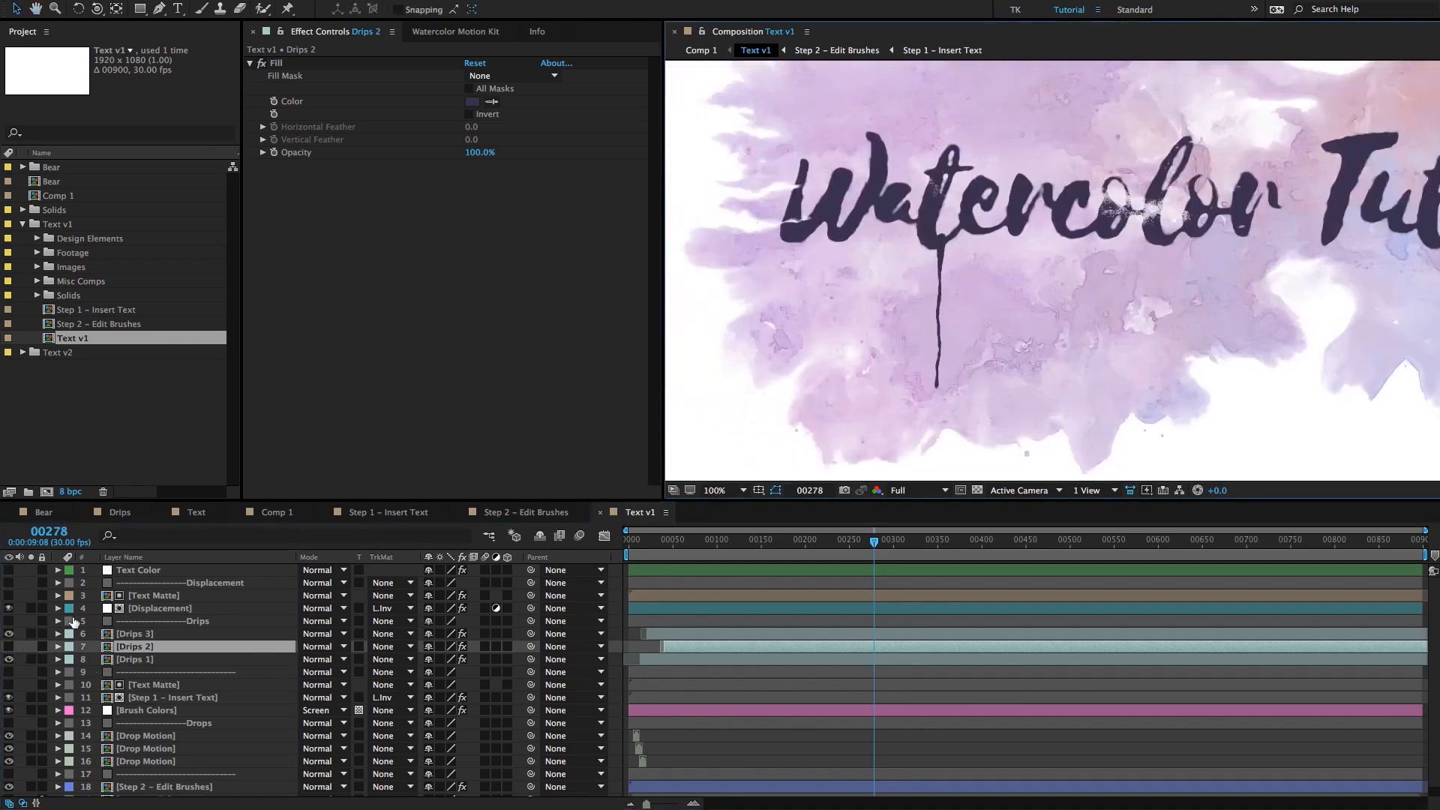
{"action": "left_click", "coordinate": [142, 659]}
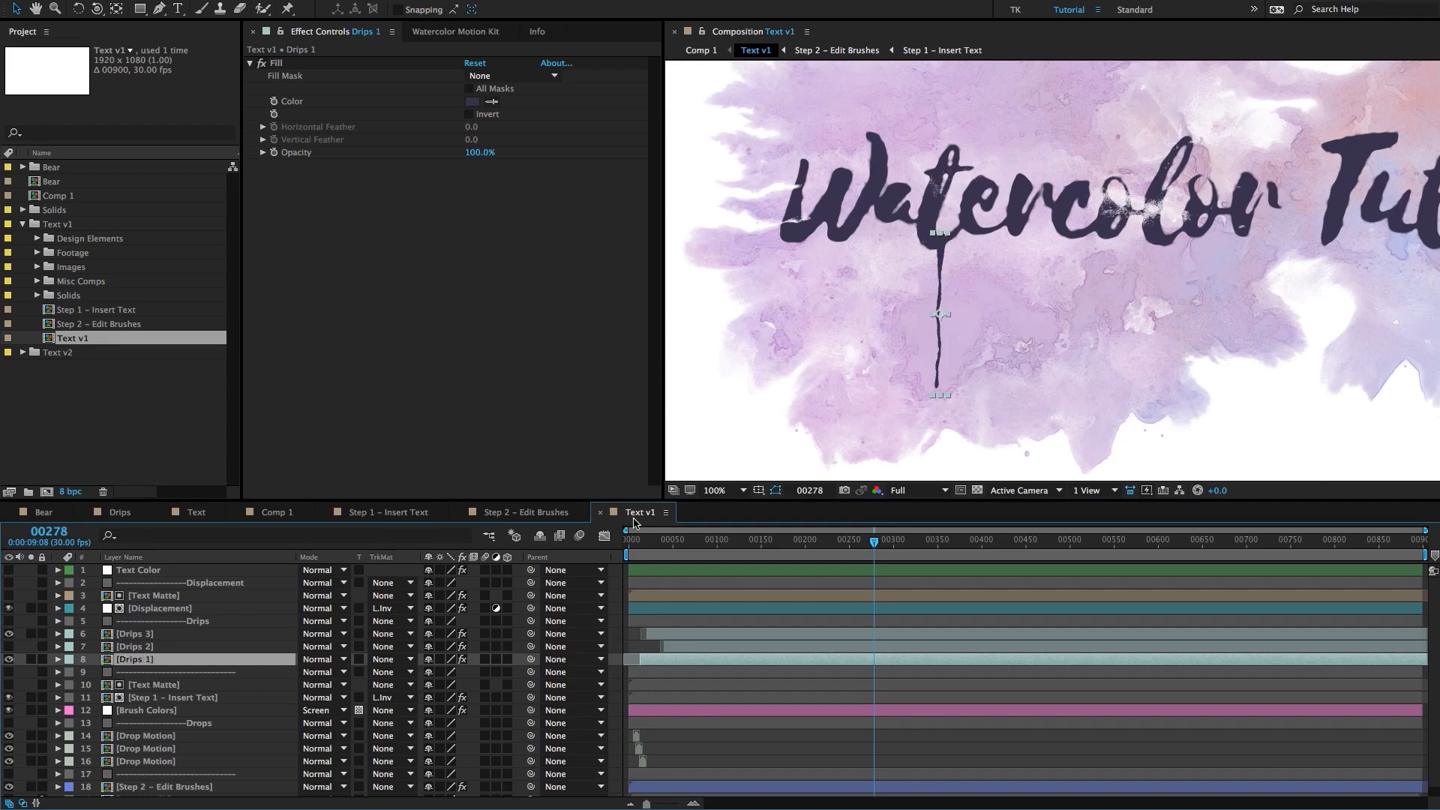
{"action": "left_click_drag", "start_coordinate": [941, 264], "coordinate": [925, 264]}
{"action": "scroll", "coordinate": [998, 271], "scroll_direction": "down", "scroll_amount": 2}
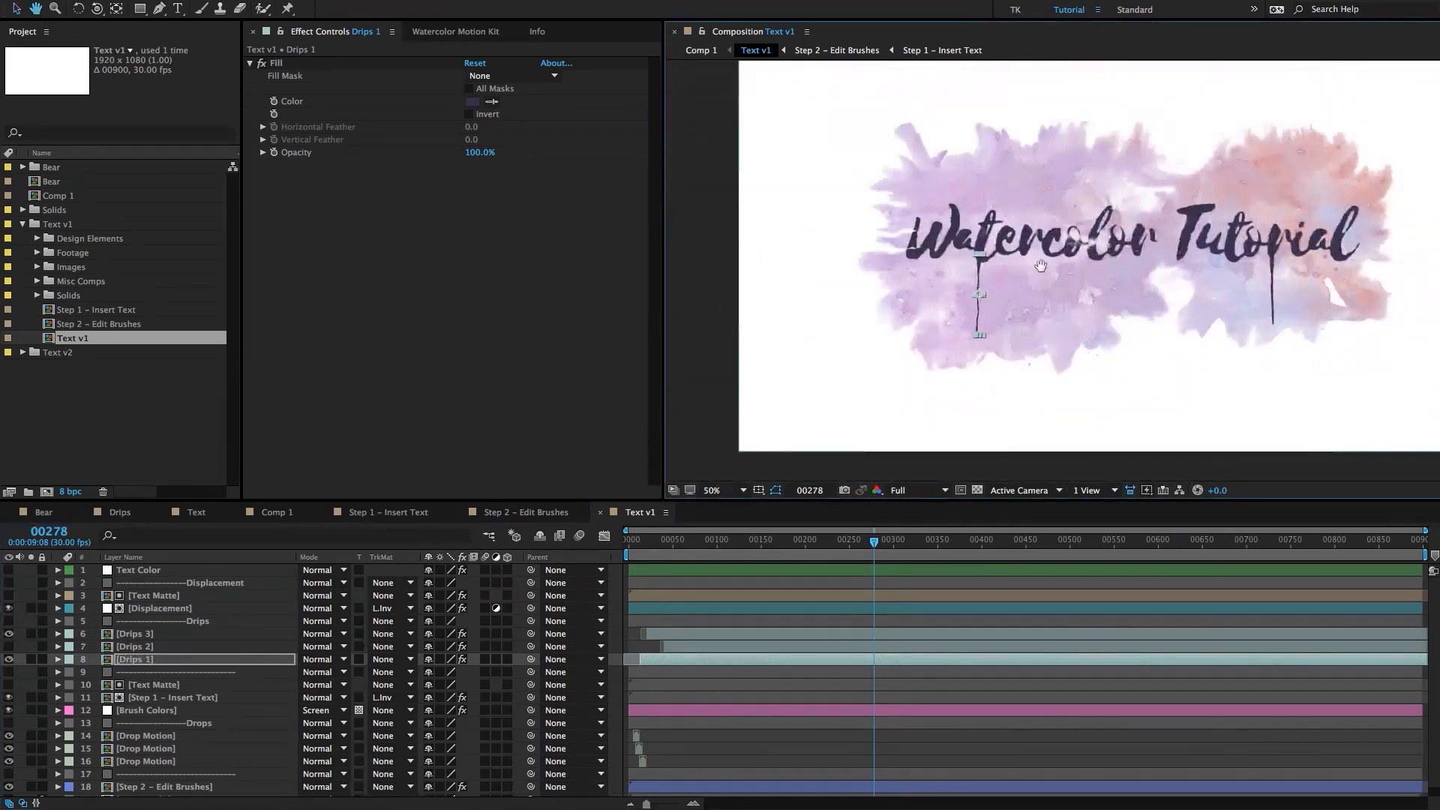
Set Color 1 of the Brush Colors layer's 4-Color Gradient to vivid purple 7A00FF.
{"action": "left_click", "coordinate": [171, 709]}
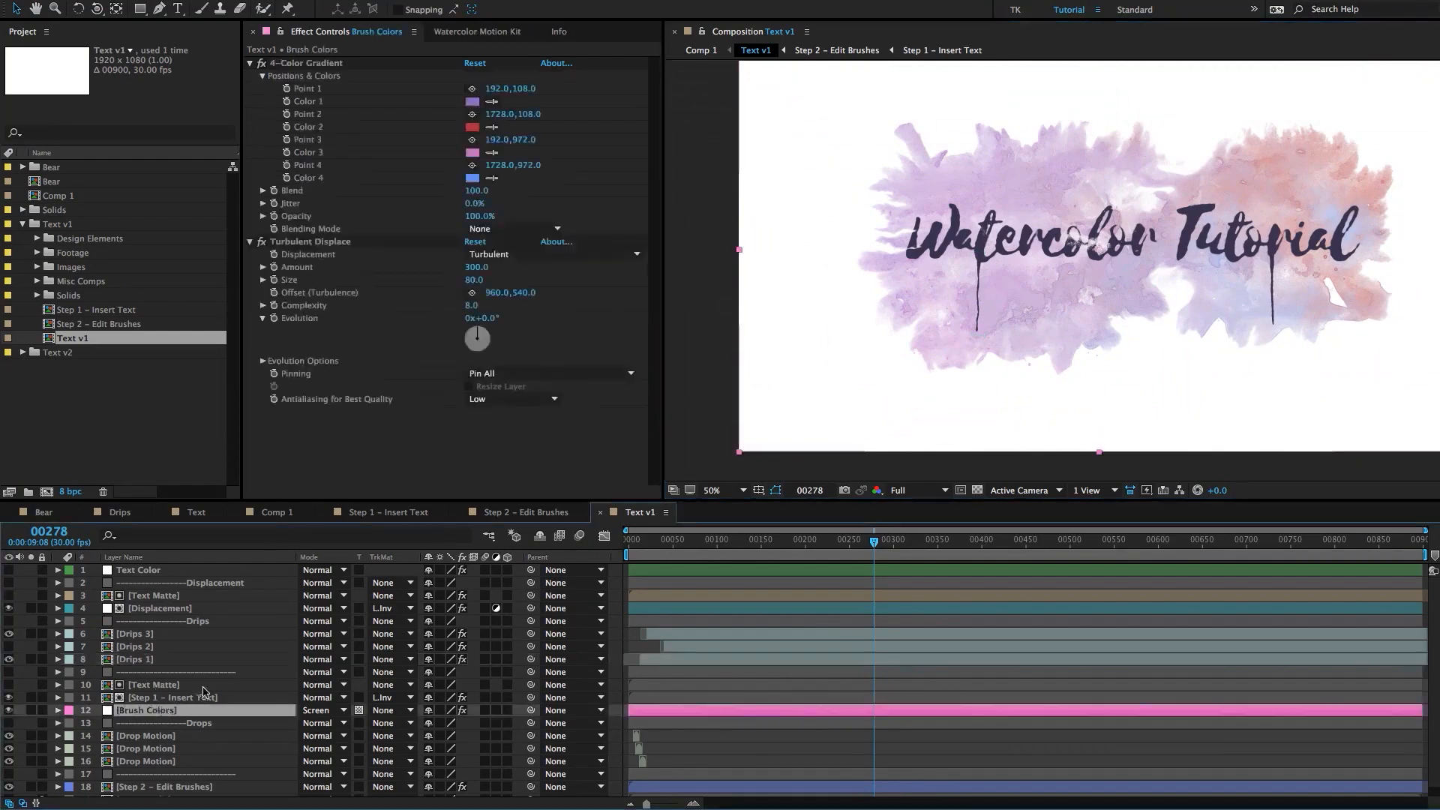
{"action": "left_click", "coordinate": [155, 698]}
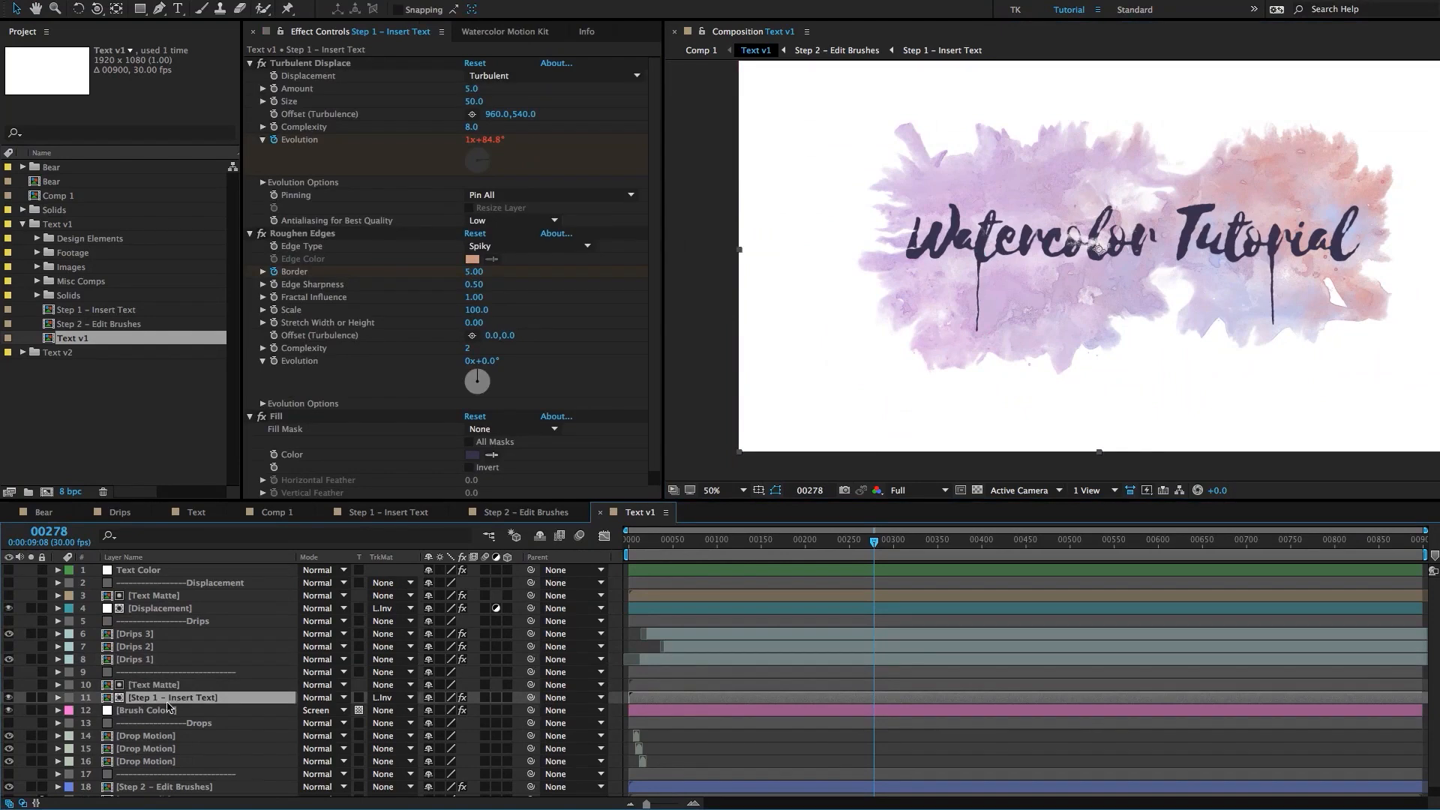
{"action": "left_click", "coordinate": [162, 711]}
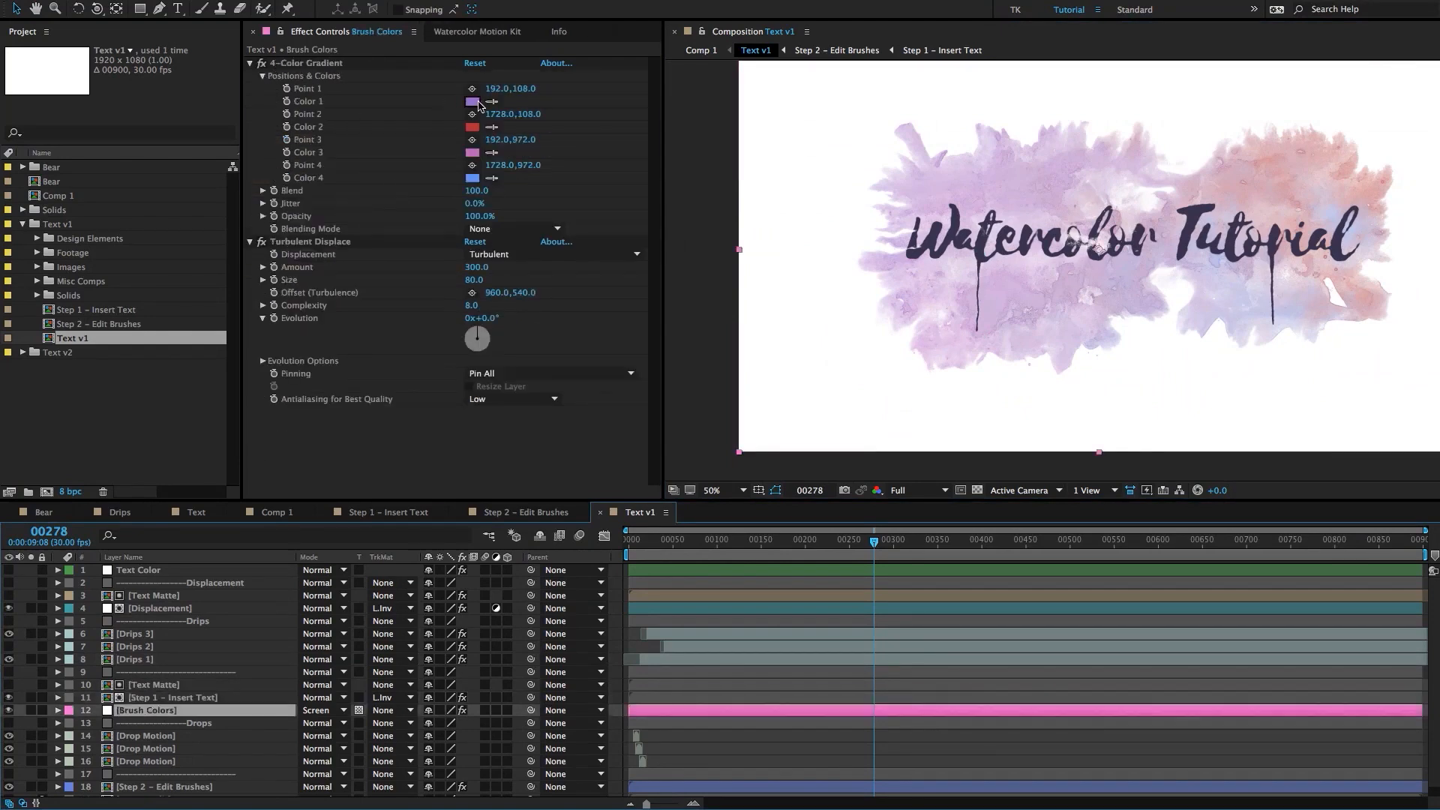
{"action": "left_click", "coordinate": [472, 101]}
{"action": "left_click", "coordinate": [263, 355]}
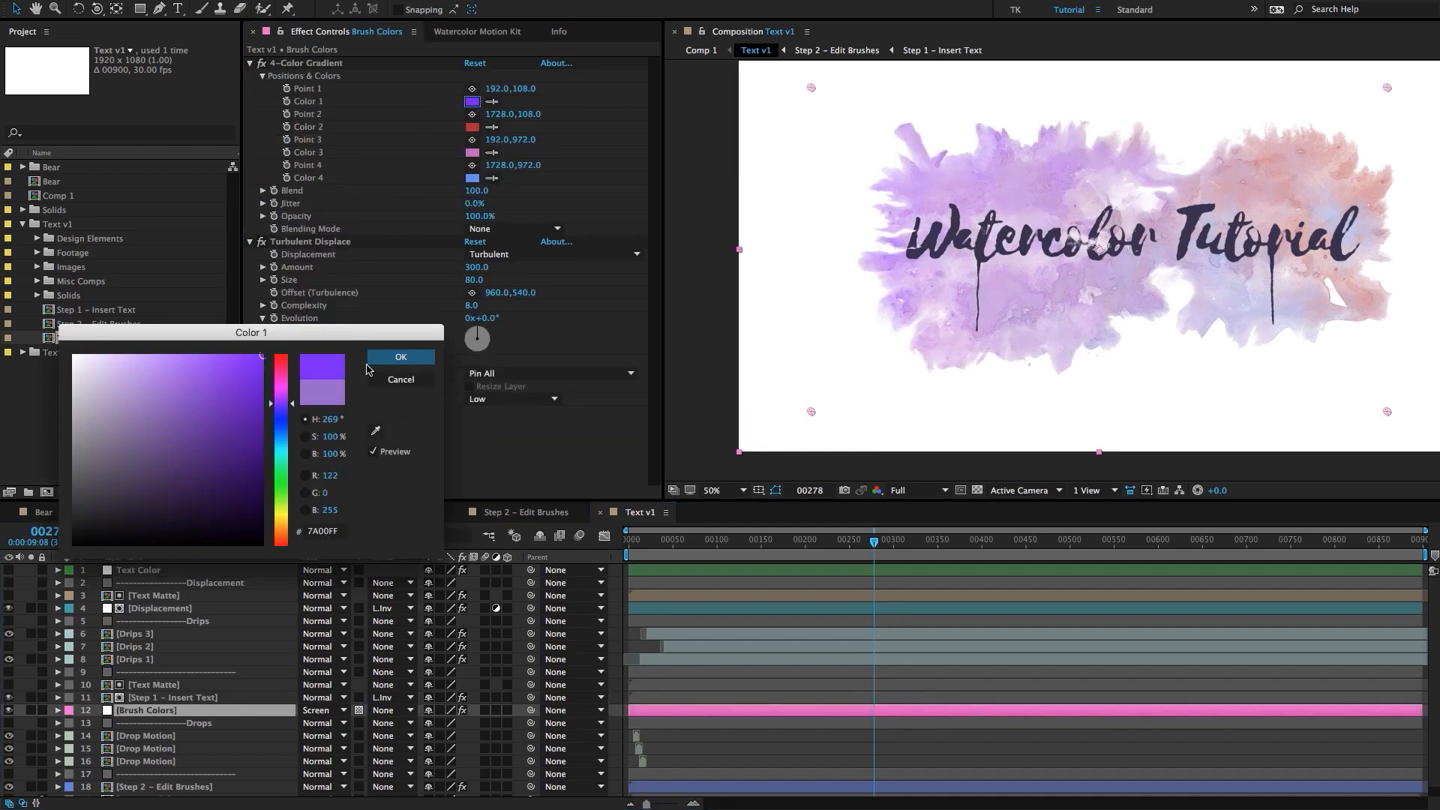
{"action": "left_click", "coordinate": [389, 360]}
Set Color 2 of the Brush Colors gradient to green 00EB55.
{"action": "left_click", "coordinate": [472, 127]}
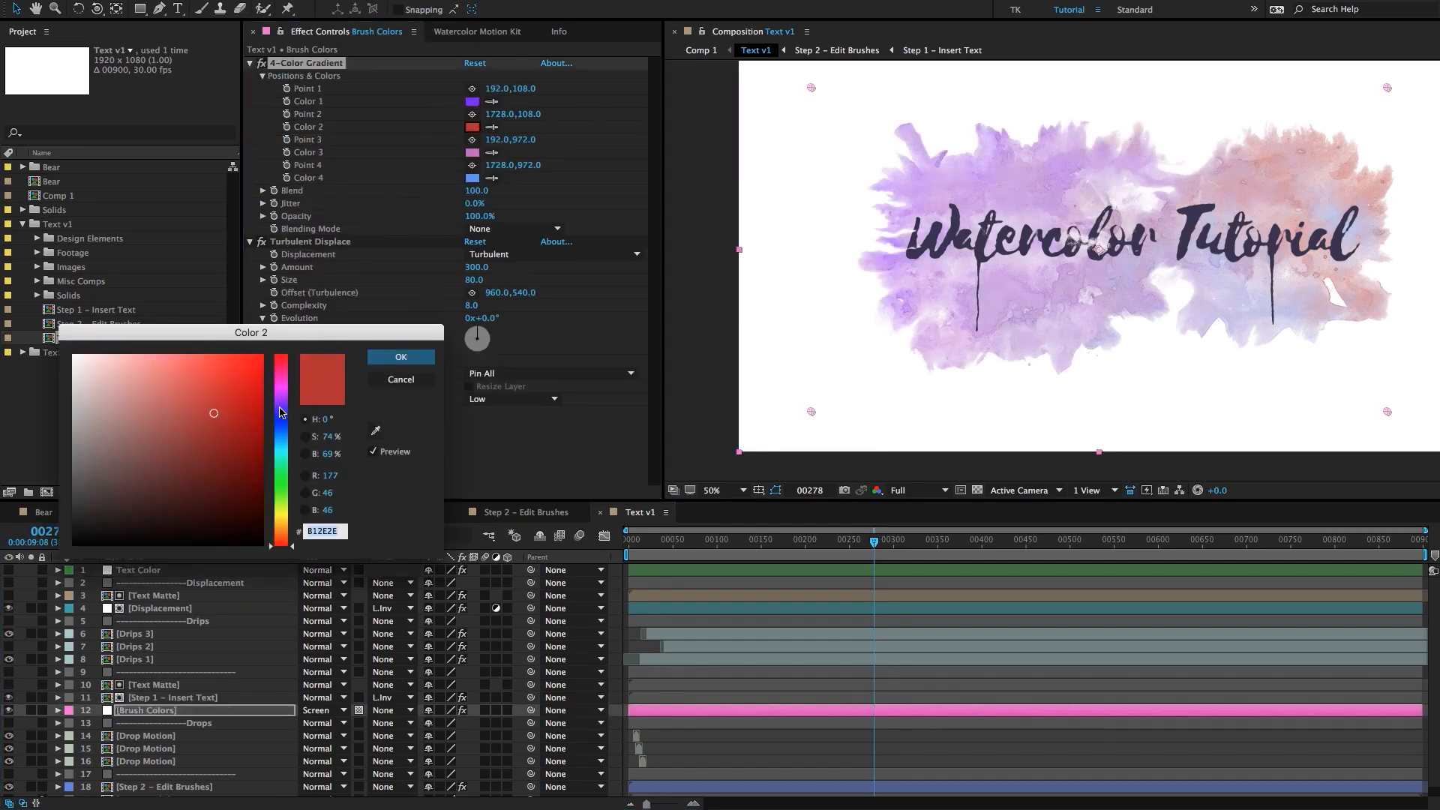
{"action": "left_click_drag", "start_coordinate": [281, 405], "coordinate": [283, 473]}
{"action": "left_click", "coordinate": [262, 369]}
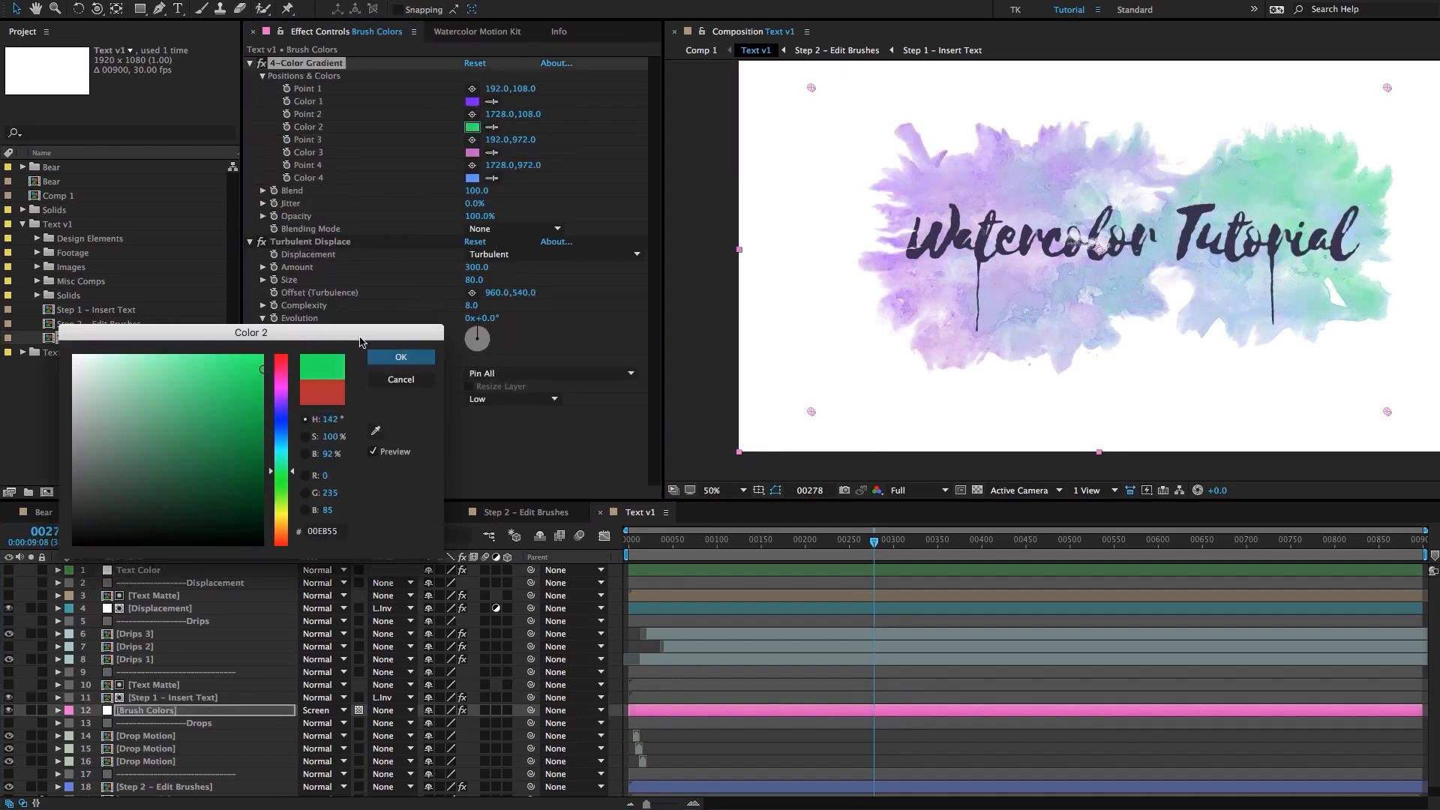
{"action": "left_click", "coordinate": [375, 359]}
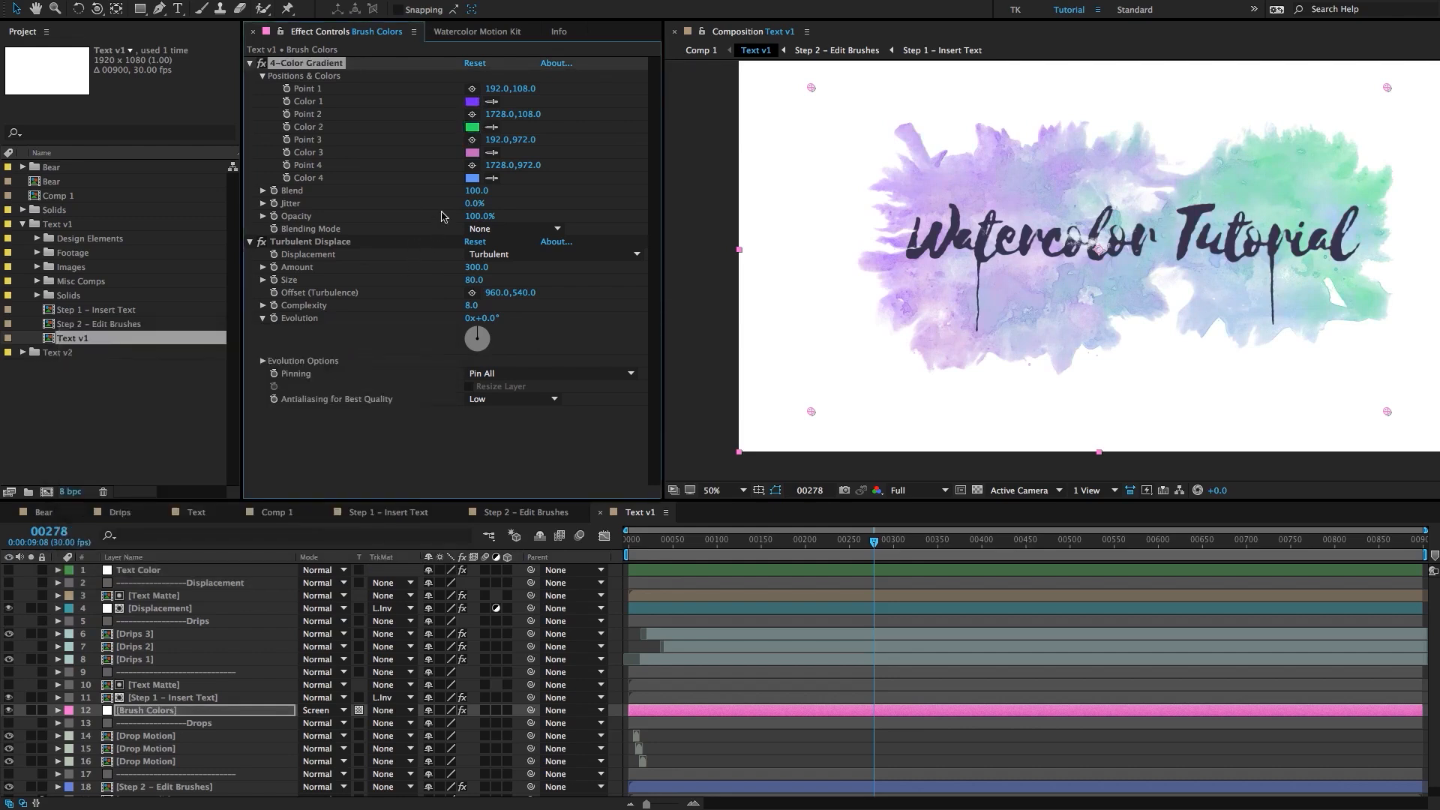
Set Color 3 of the Brush Colors gradient to a bright blue.
{"action": "left_click", "coordinate": [472, 153]}
{"action": "left_click_drag", "start_coordinate": [280, 381], "coordinate": [281, 426]}
{"action": "left_click", "coordinate": [247, 376]}
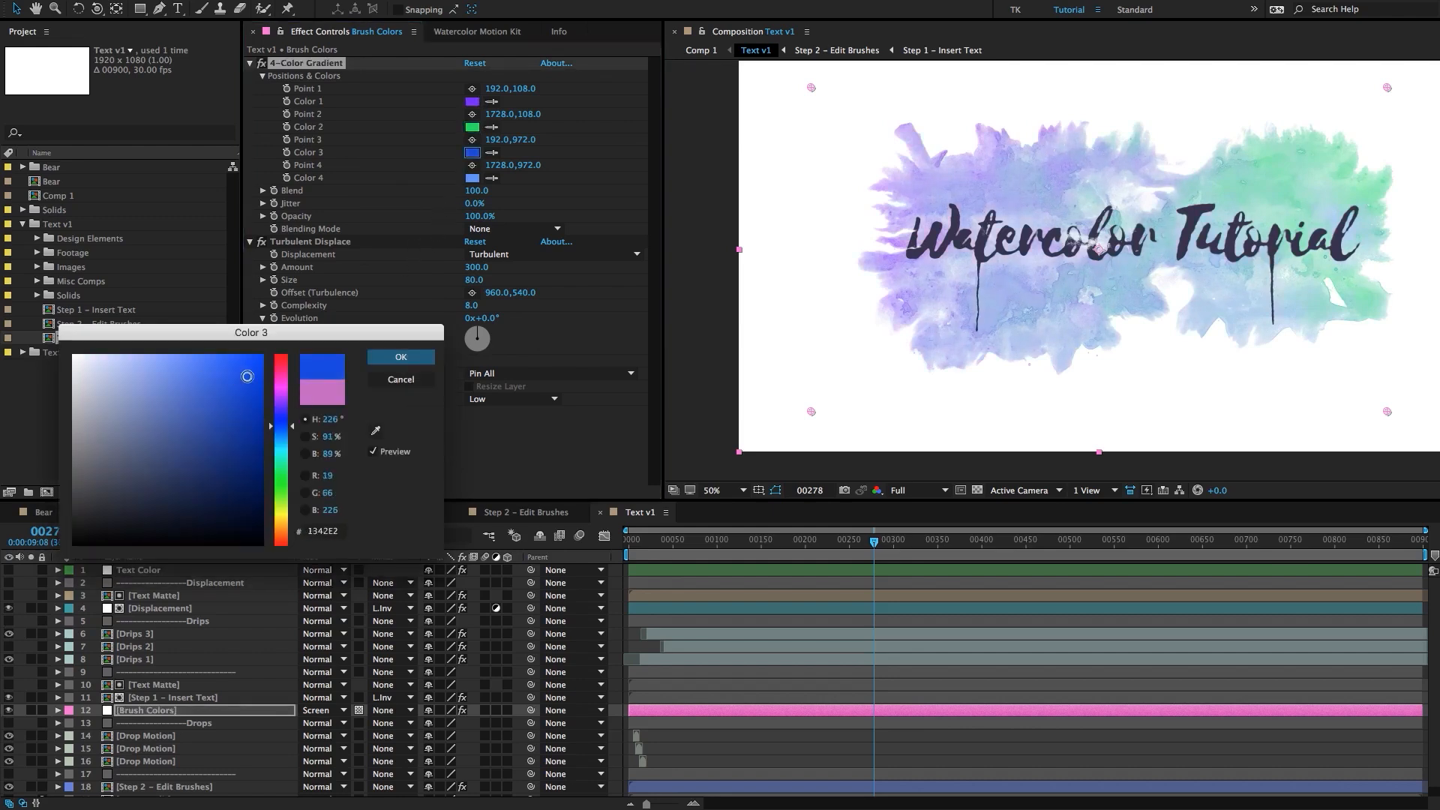
{"action": "left_click", "coordinate": [401, 357]}
Move Point 1 of the 4-Color Gradient inward to about 356, 130, closer to the watercolor splash.
{"action": "scroll", "coordinate": [1107, 249], "scroll_direction": "down", "scroll_amount": 1}
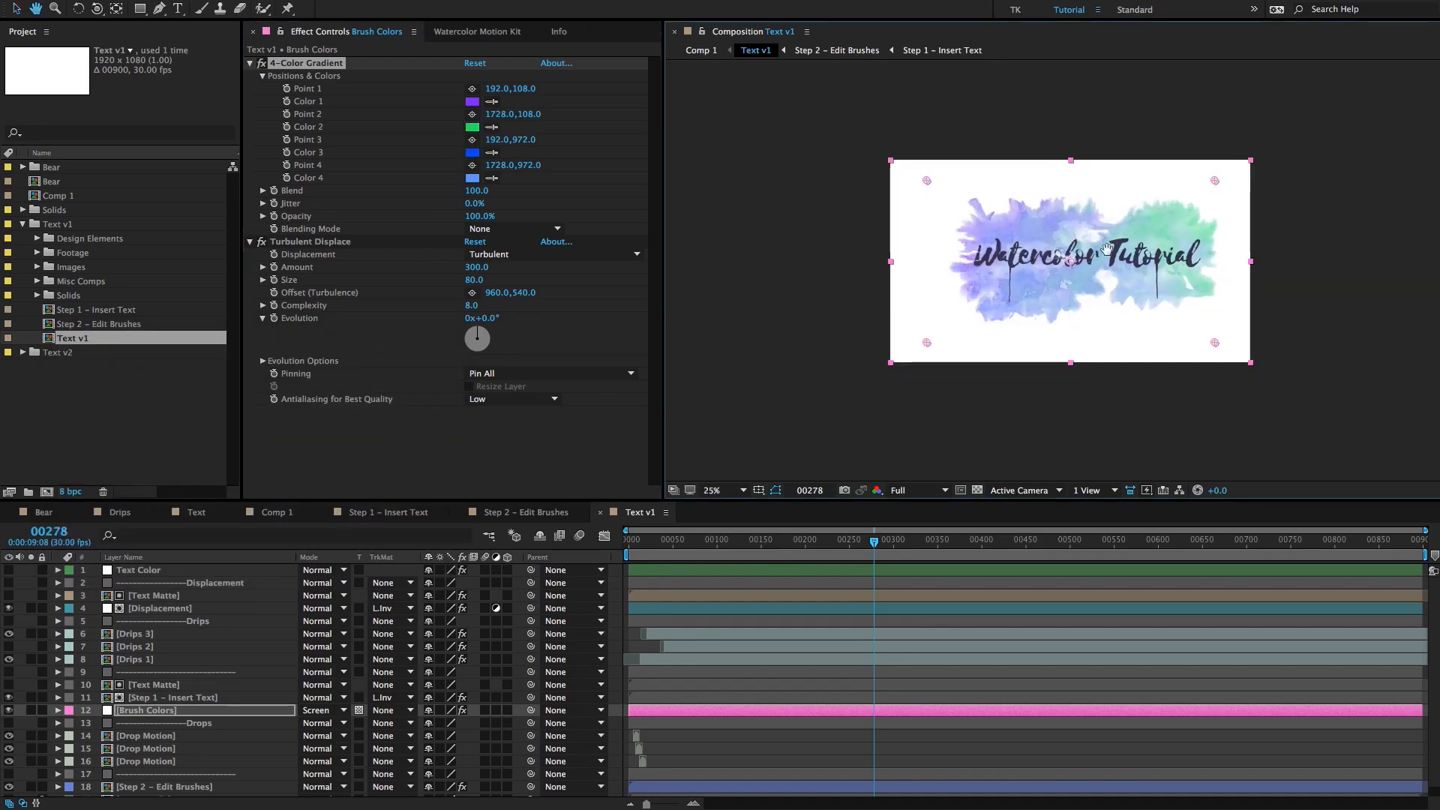
{"action": "scroll", "coordinate": [1108, 249], "scroll_direction": "up", "scroll_amount": 1}
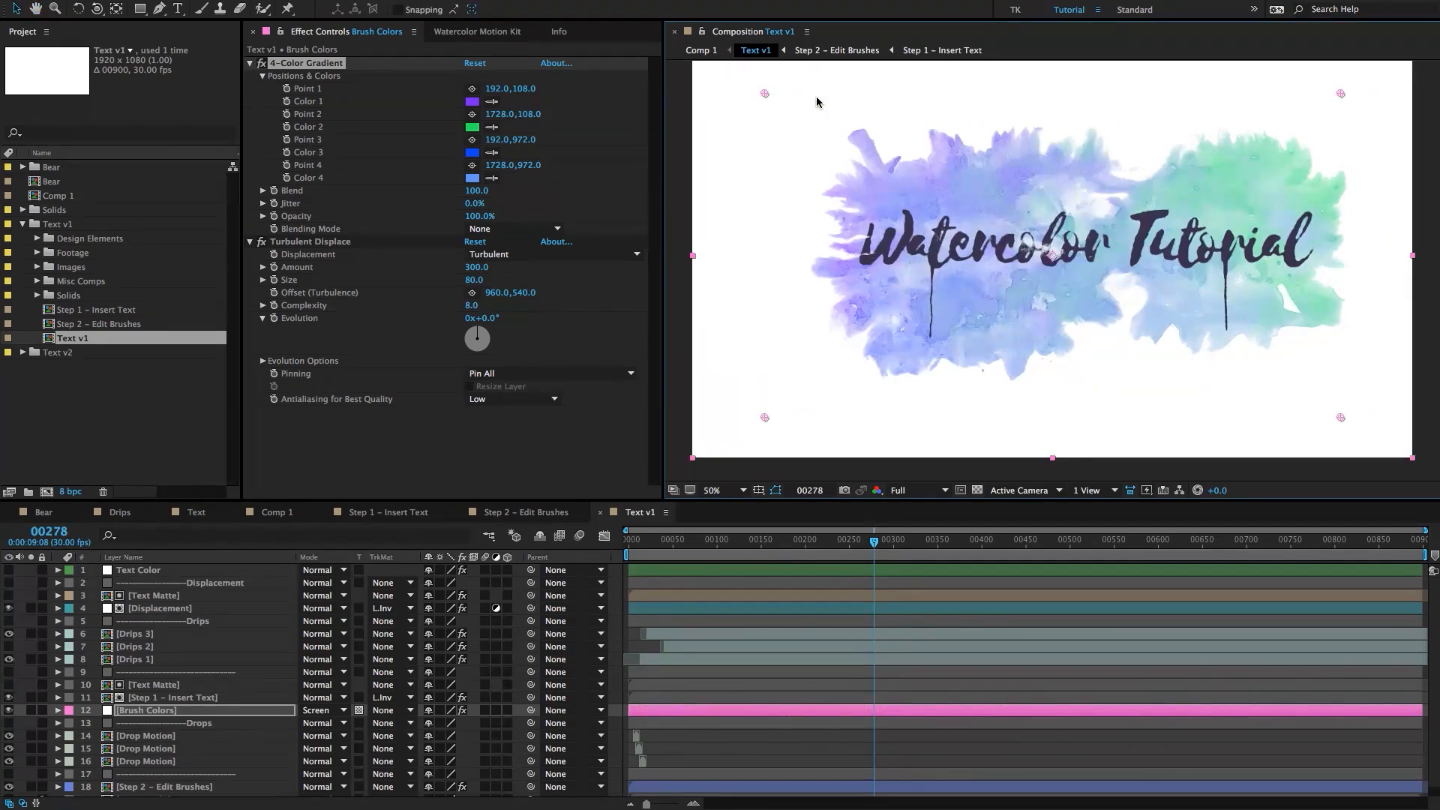
{"action": "left_click", "coordinate": [290, 65]}
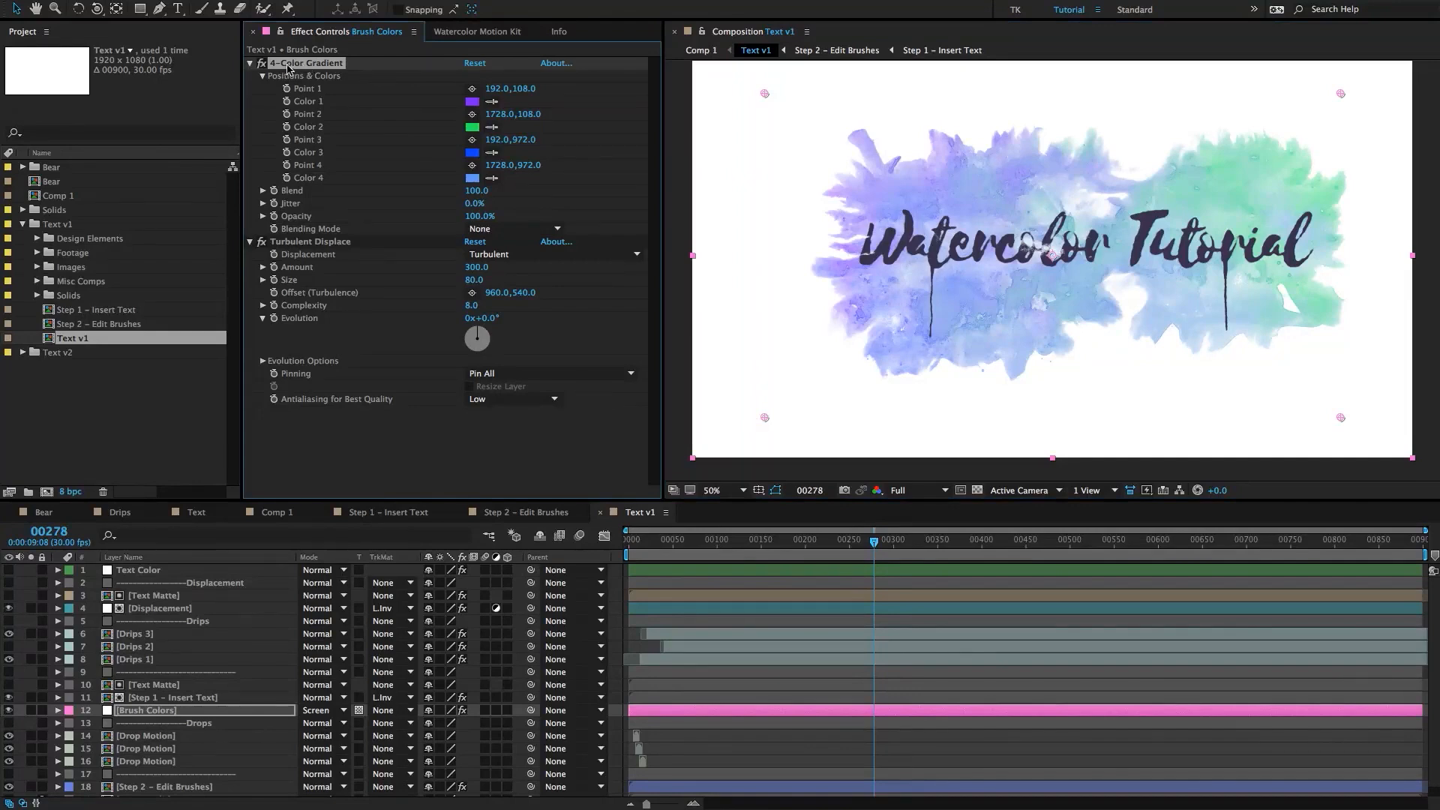
{"action": "left_click_drag", "start_coordinate": [764, 94], "coordinate": [827, 105]}
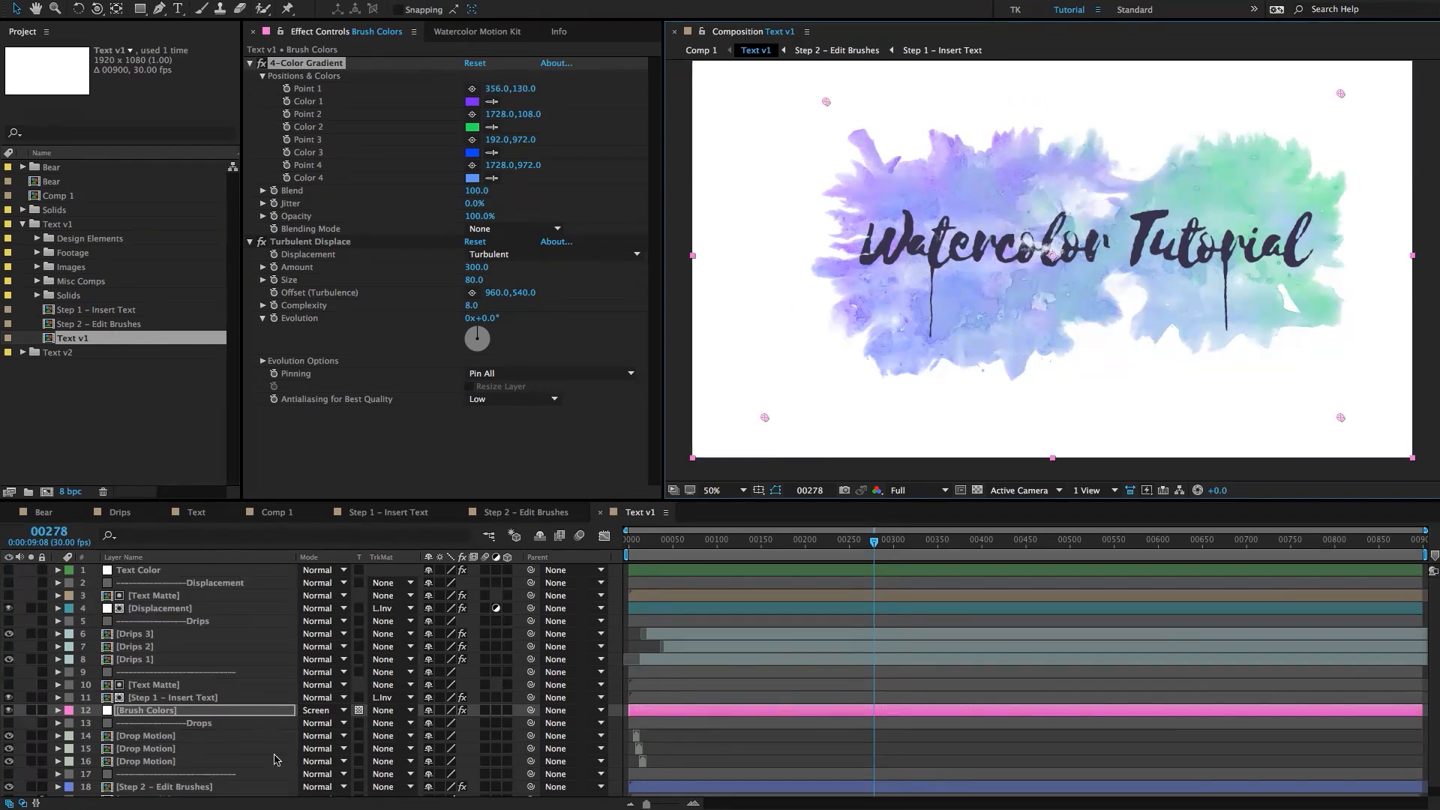
Examine the falling drop of the first Drop Motion layer in the Drops section around frame 12.
{"action": "scroll", "coordinate": [278, 759], "scroll_direction": "down", "scroll_amount": 1}
{"action": "left_click", "coordinate": [210, 728]}
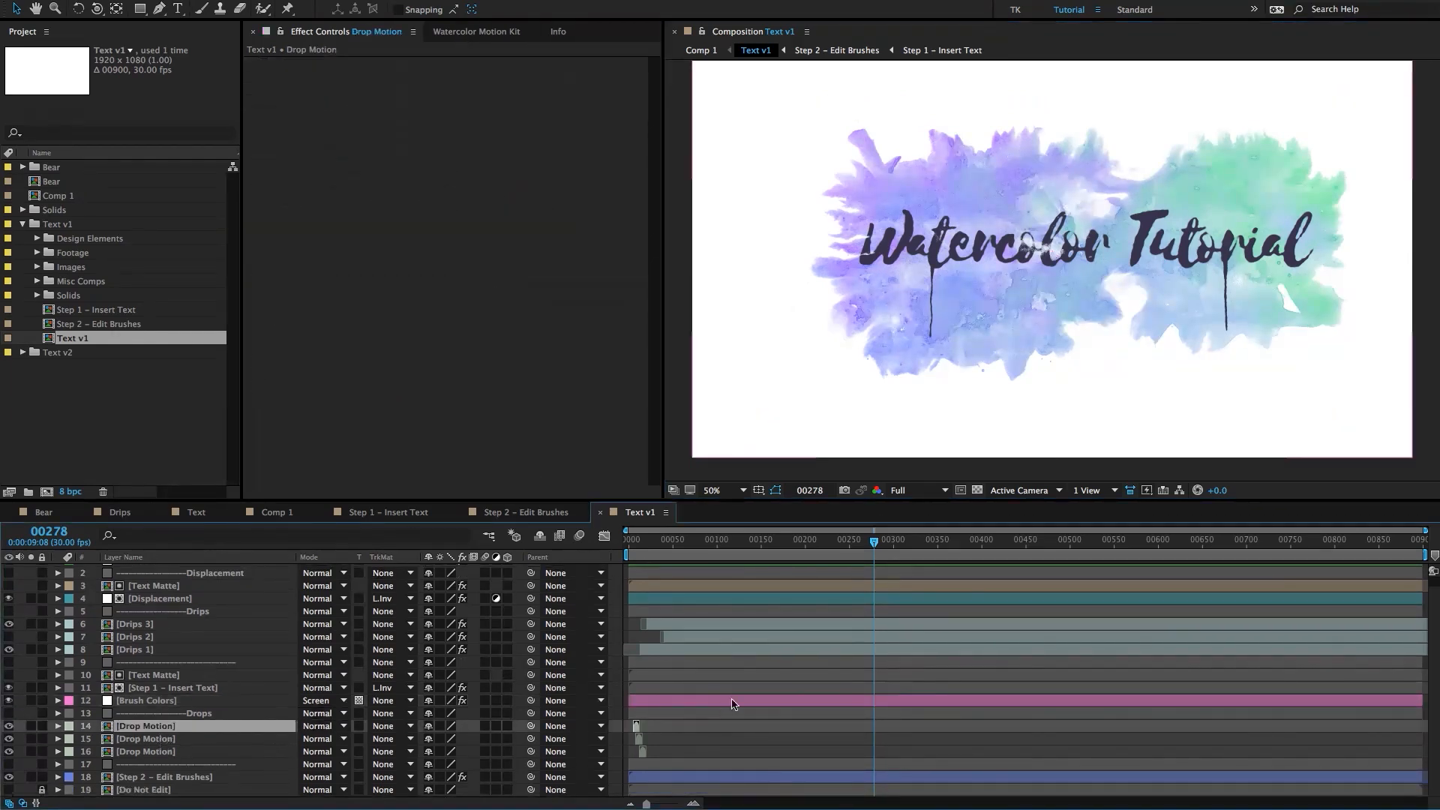
{"action": "scroll", "coordinate": [691, 687], "scroll_direction": "up", "scroll_amount": 4}
{"action": "scroll", "coordinate": [691, 688], "scroll_direction": "up", "scroll_amount": 2}
{"action": "scroll", "coordinate": [690, 688], "scroll_direction": "left", "scroll_amount": 5}
{"action": "left_click_drag", "start_coordinate": [664, 542], "coordinate": [714, 545]}
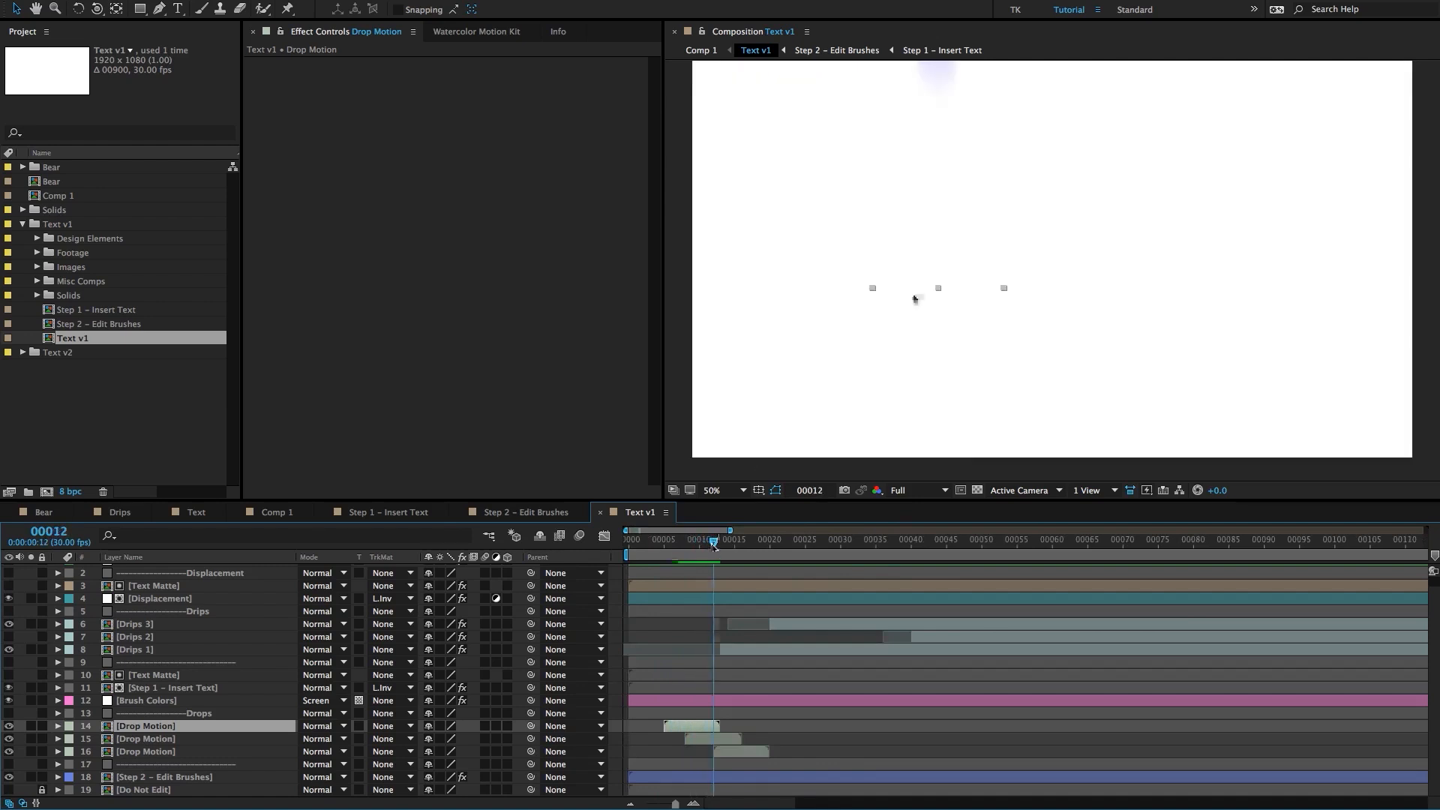
{"action": "left_click_drag", "start_coordinate": [714, 550], "coordinate": [714, 550]}
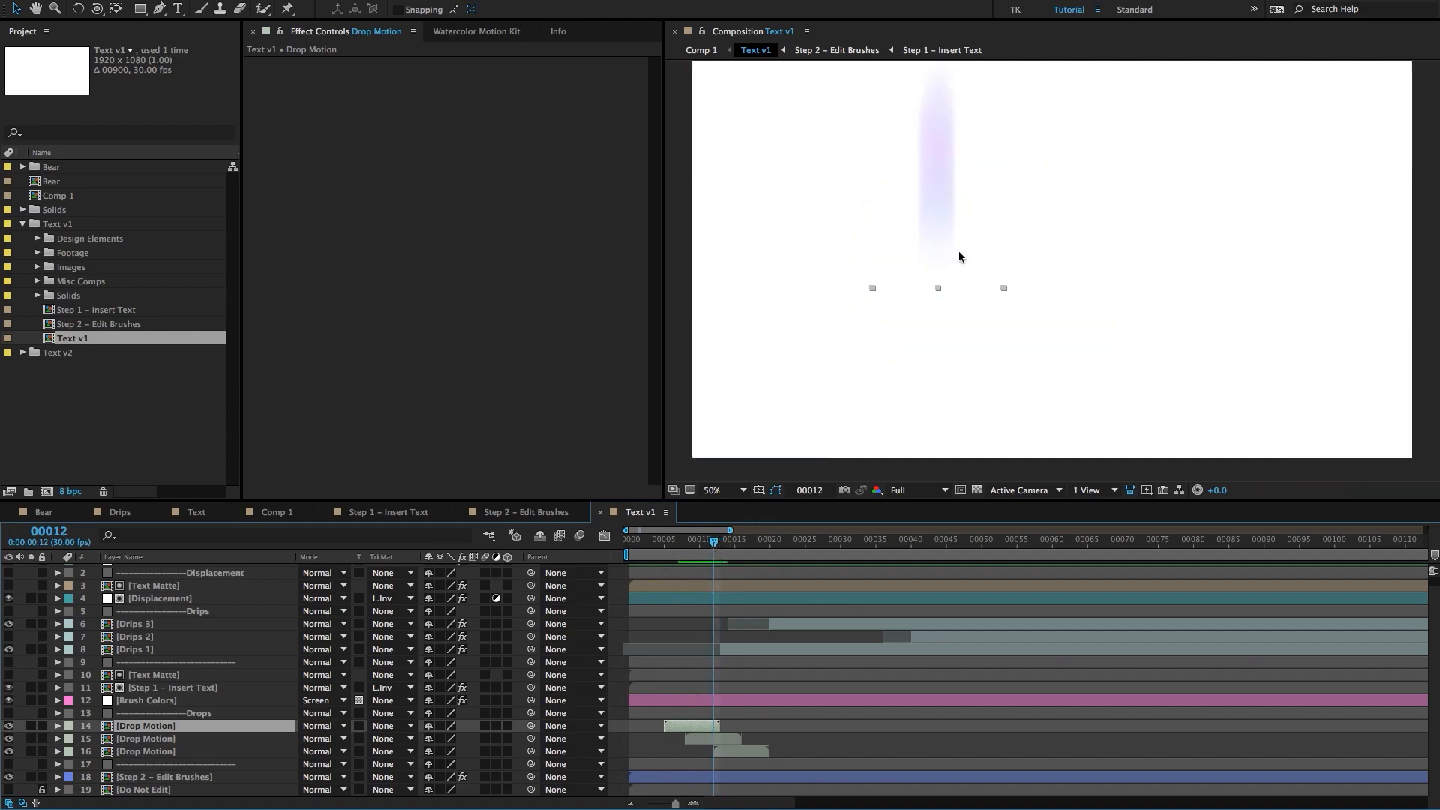
{"action": "scroll", "coordinate": [1007, 291], "scroll_direction": "down", "scroll_amount": 1}
{"action": "scroll", "coordinate": [1008, 292], "scroll_direction": "up", "scroll_amount": 1}
{"action": "left_click_drag", "start_coordinate": [1000, 283], "coordinate": [1028, 321]}
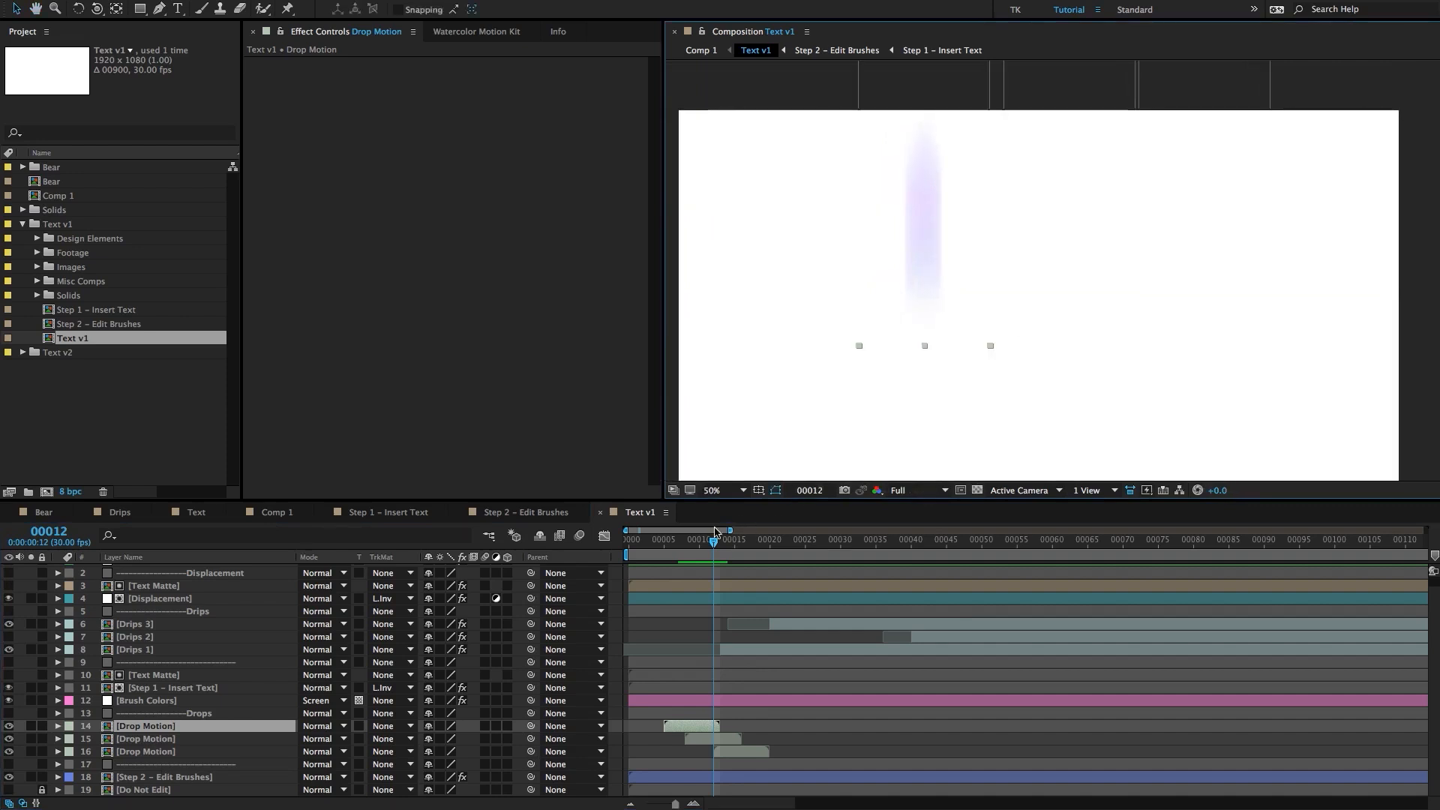
Go to frame 15 and hide the second Drop Motion layer.
{"action": "left_click_drag", "start_coordinate": [712, 545], "coordinate": [735, 546]}
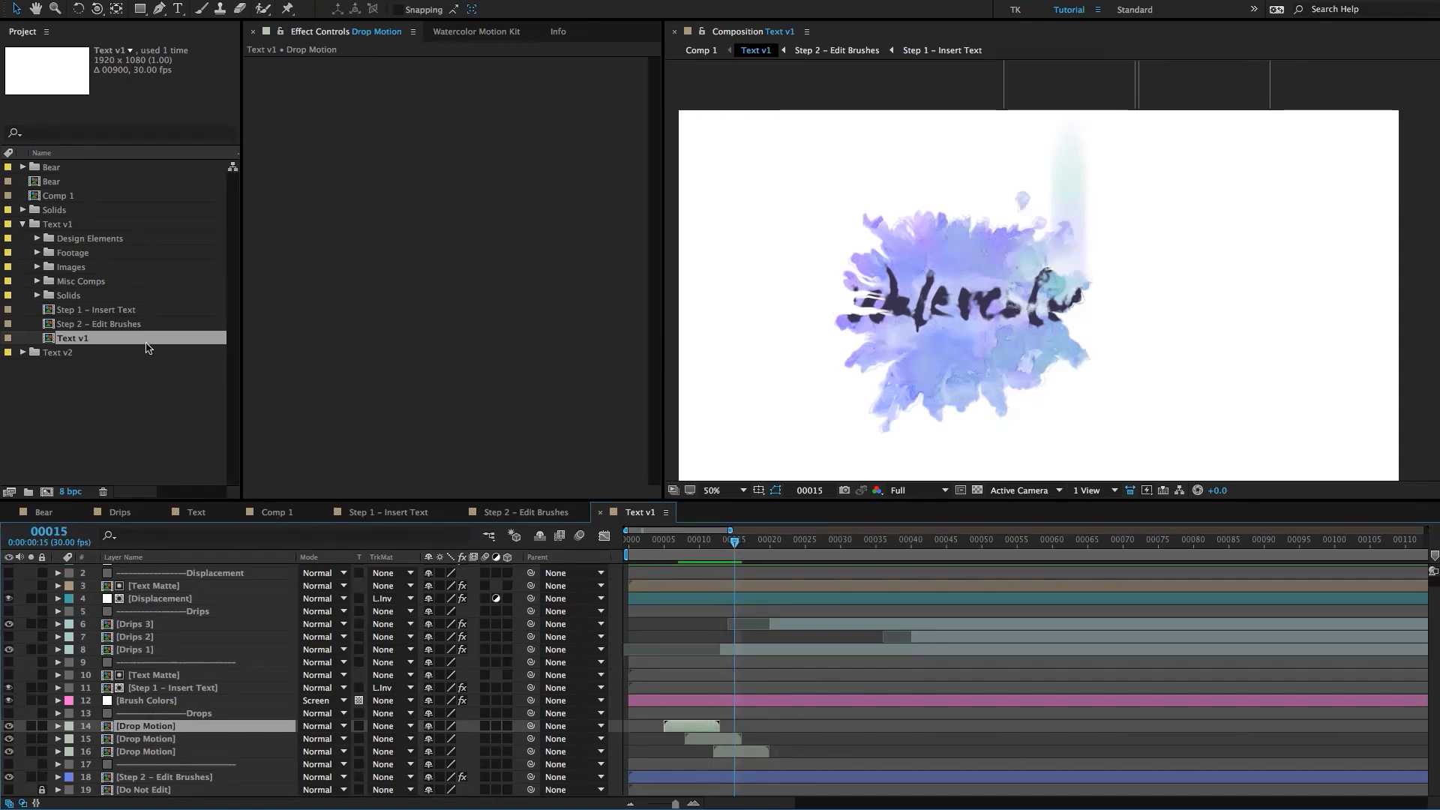
{"action": "left_click", "coordinate": [160, 738]}
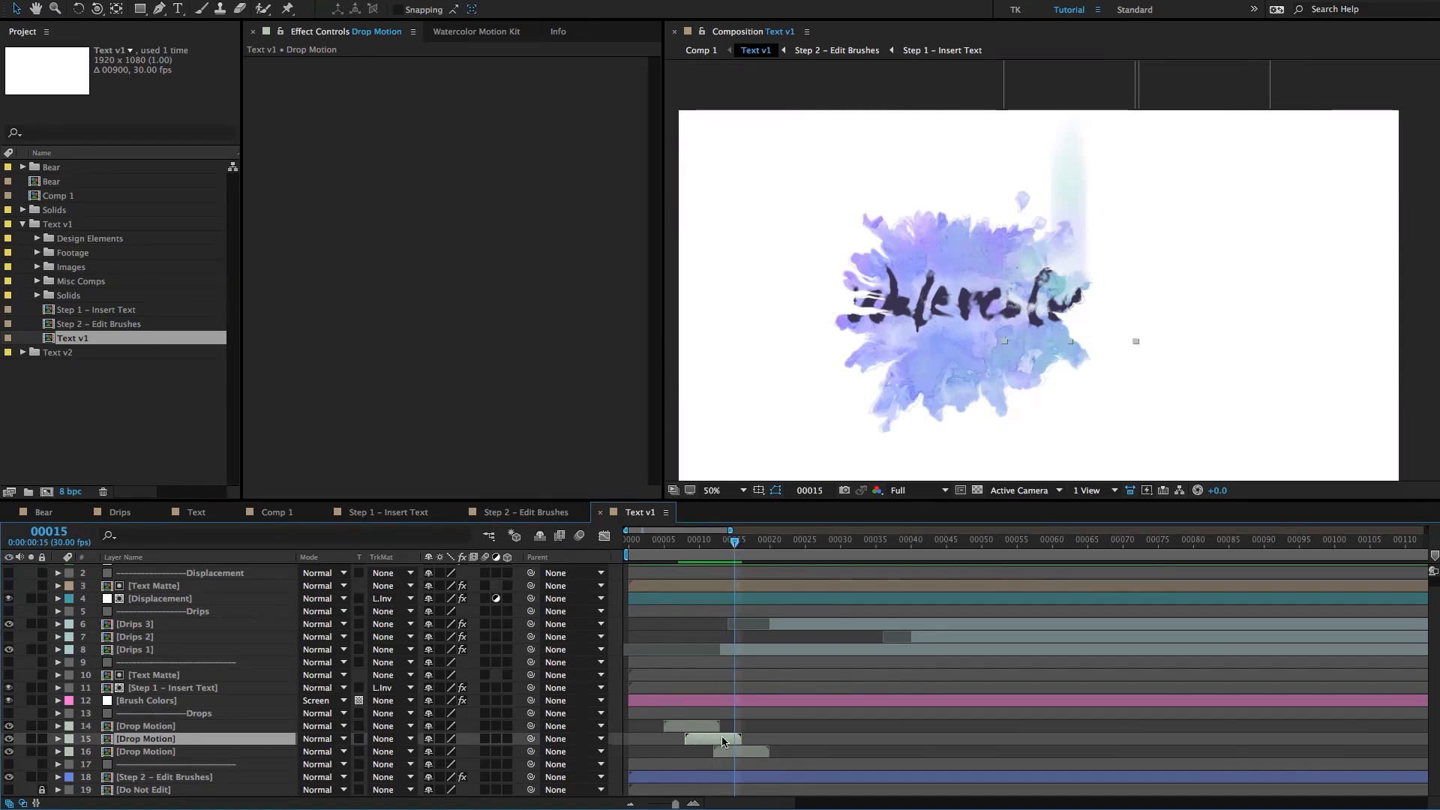
{"action": "left_click", "coordinate": [9, 738]}
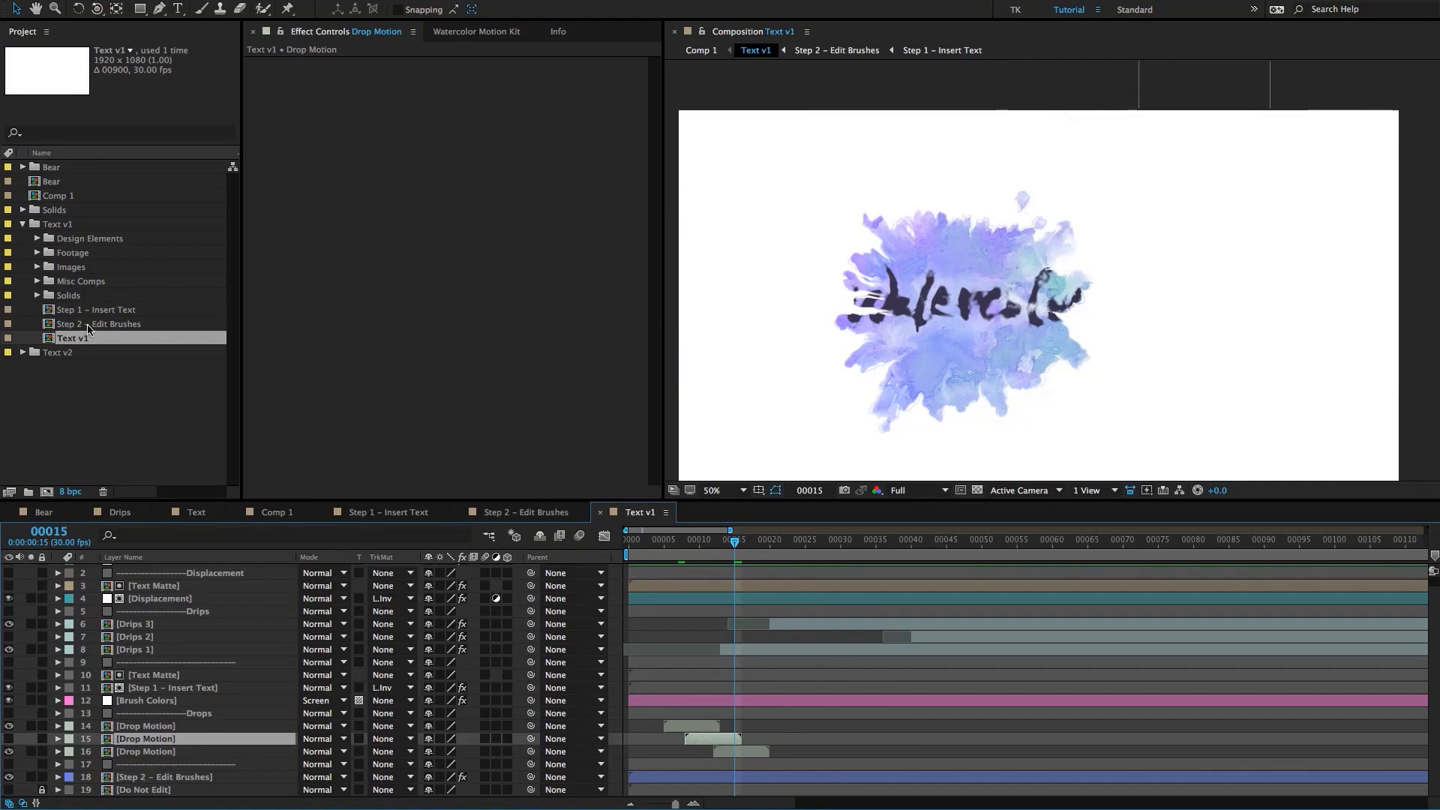
Open the Step 2 – Edit Brushes composition and check the timing of Brush 3 and Brush 5 around frame 14.
{"action": "double_click", "coordinate": [88, 324]}
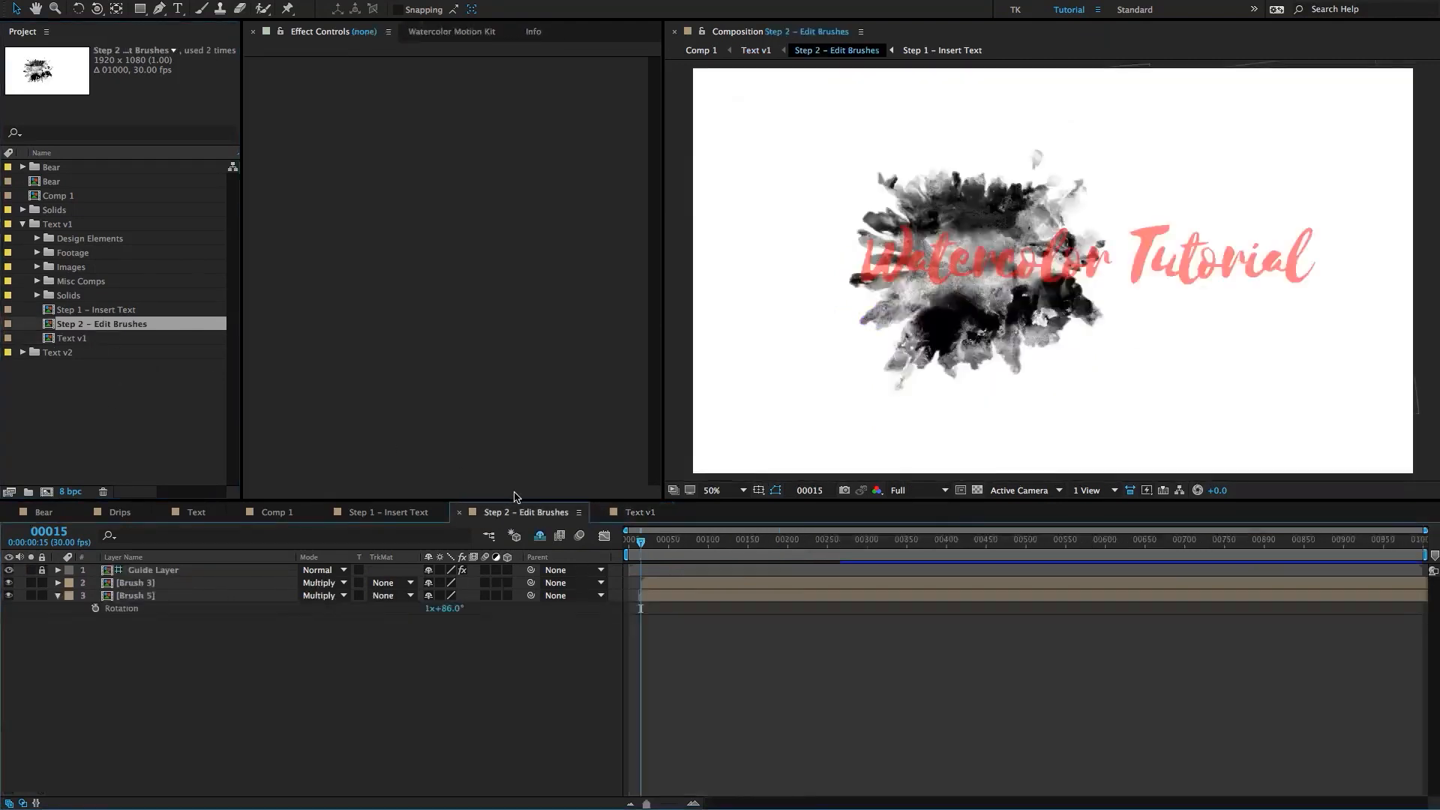
{"action": "scroll", "coordinate": [650, 601], "scroll_direction": "up", "scroll_amount": 3}
{"action": "scroll", "coordinate": [650, 601], "scroll_direction": "left", "scroll_amount": 5}
{"action": "mouse_move", "coordinate": [819, 542]}
{"action": "left_mouse_down"}
{"action": "mouse_move", "coordinate": [758, 544]}
{"action": "mouse_move", "coordinate": [883, 556]}
{"action": "mouse_move", "coordinate": [806, 551]}
{"action": "left_mouse_up"}
{"action": "left_click", "coordinate": [148, 582]}
{"action": "left_click", "coordinate": [141, 596]}
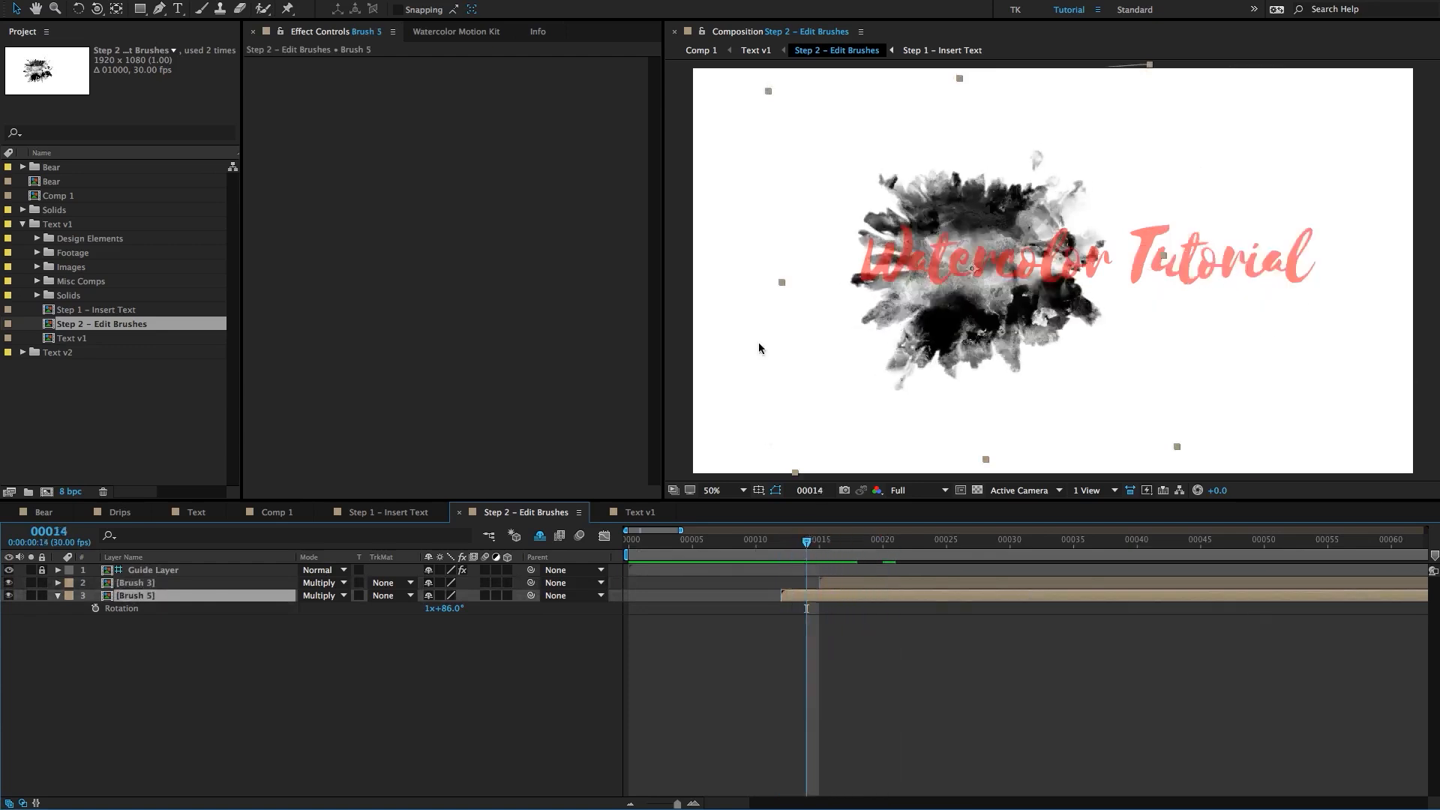
Return to the Text v1 composition and examine the third Drop Motion layer at frame 19.
{"action": "left_click", "coordinate": [755, 50]}
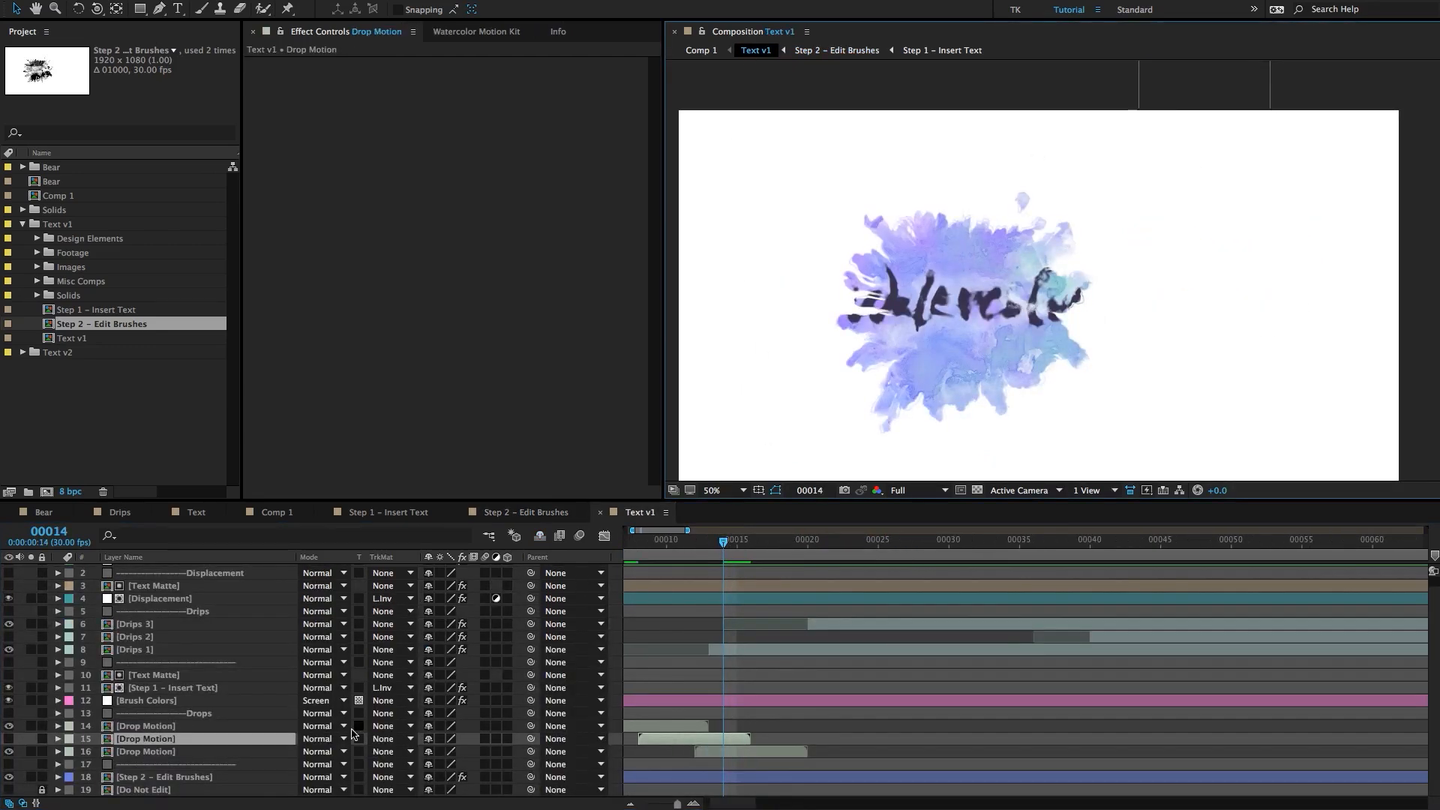
{"action": "left_click", "coordinate": [133, 755]}
{"action": "left_click", "coordinate": [793, 541]}
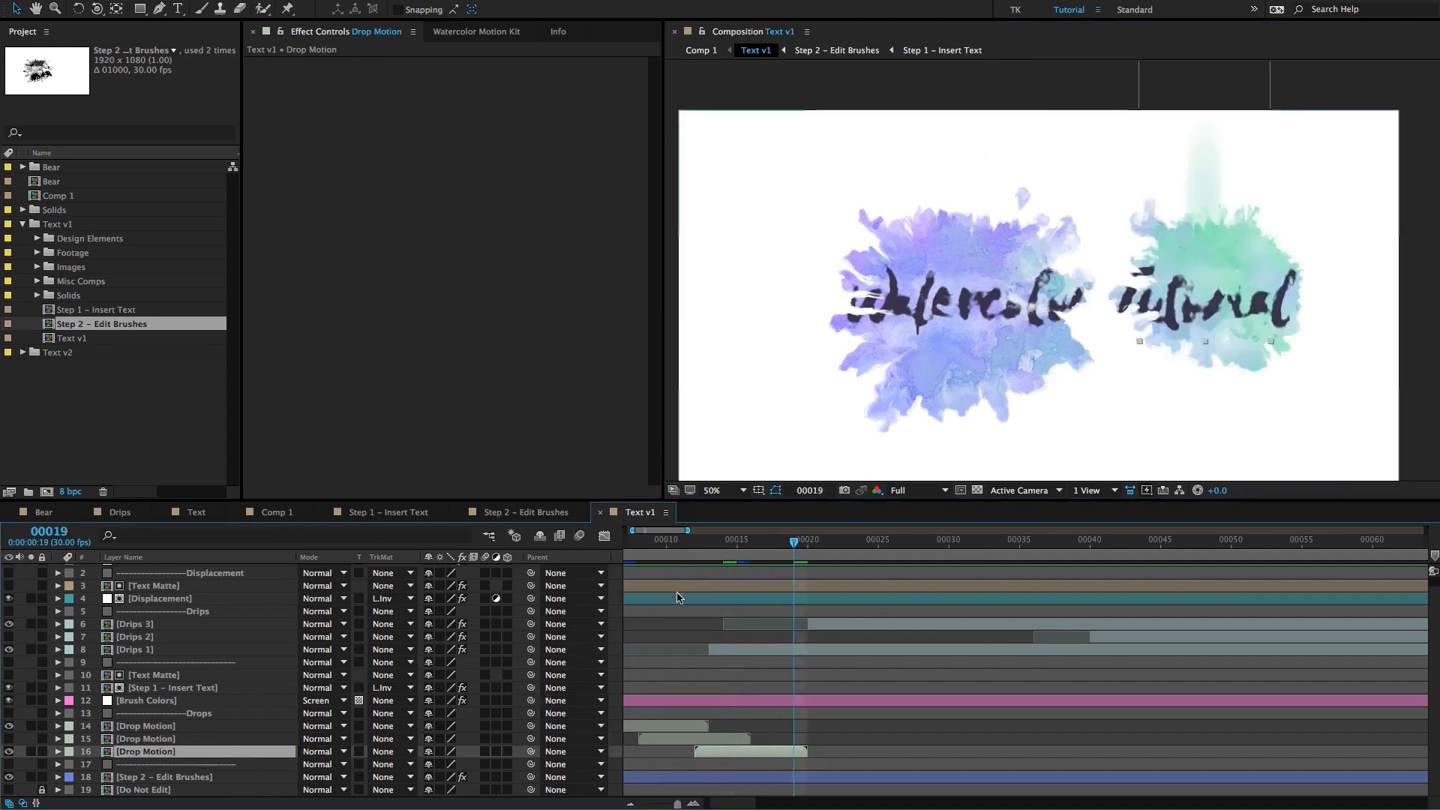
Try starting the third Drop Motion layer at frame 10 and compare its falling drop with the brush timing around frame 15.
{"action": "left_click", "coordinate": [809, 542]}
{"action": "mouse_move", "coordinate": [808, 543]}
{"action": "left_mouse_down"}
{"action": "mouse_move", "coordinate": [764, 546]}
{"action": "mouse_move", "coordinate": [789, 547]}
{"action": "left_mouse_up"}
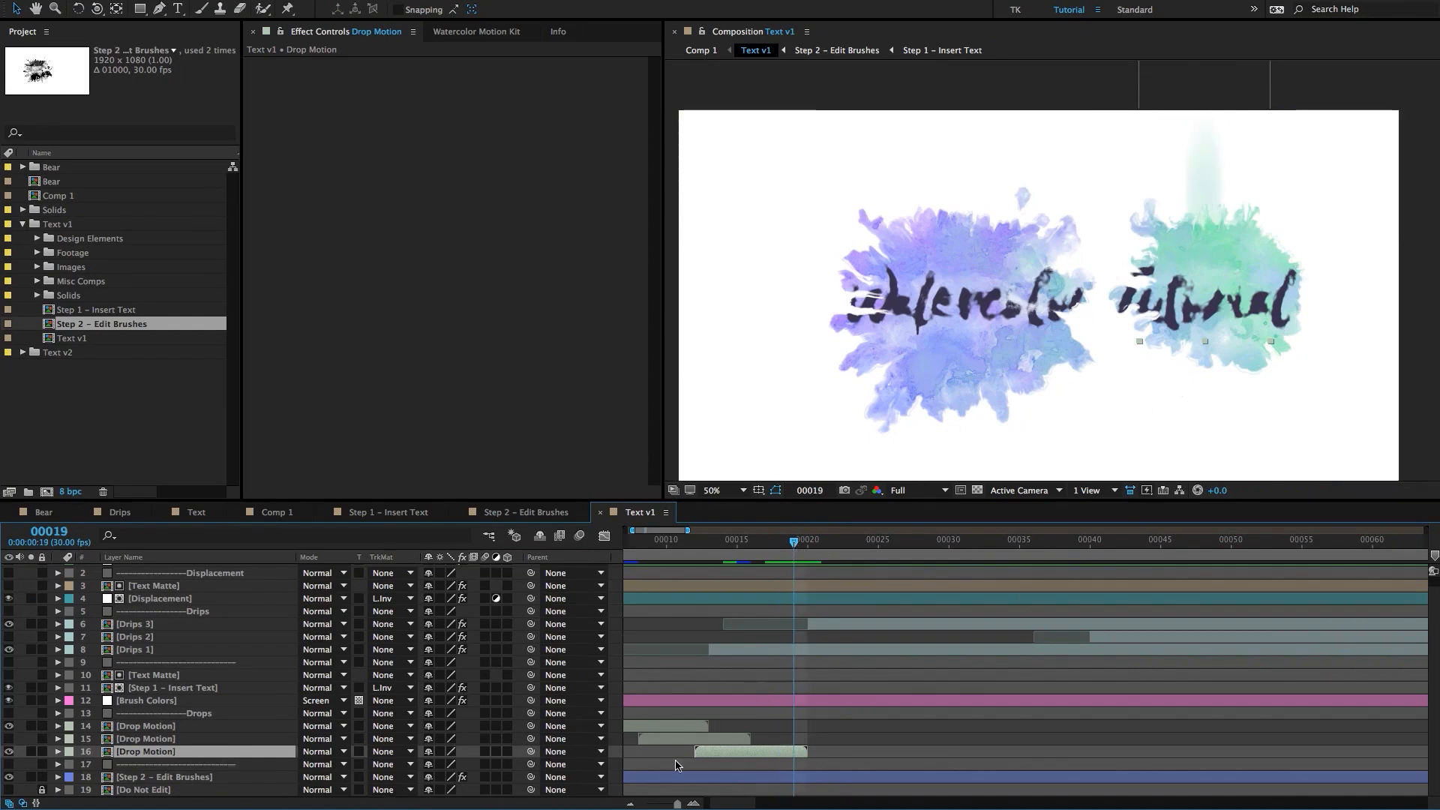
{"action": "left_click_drag", "start_coordinate": [762, 757], "coordinate": [732, 756]}
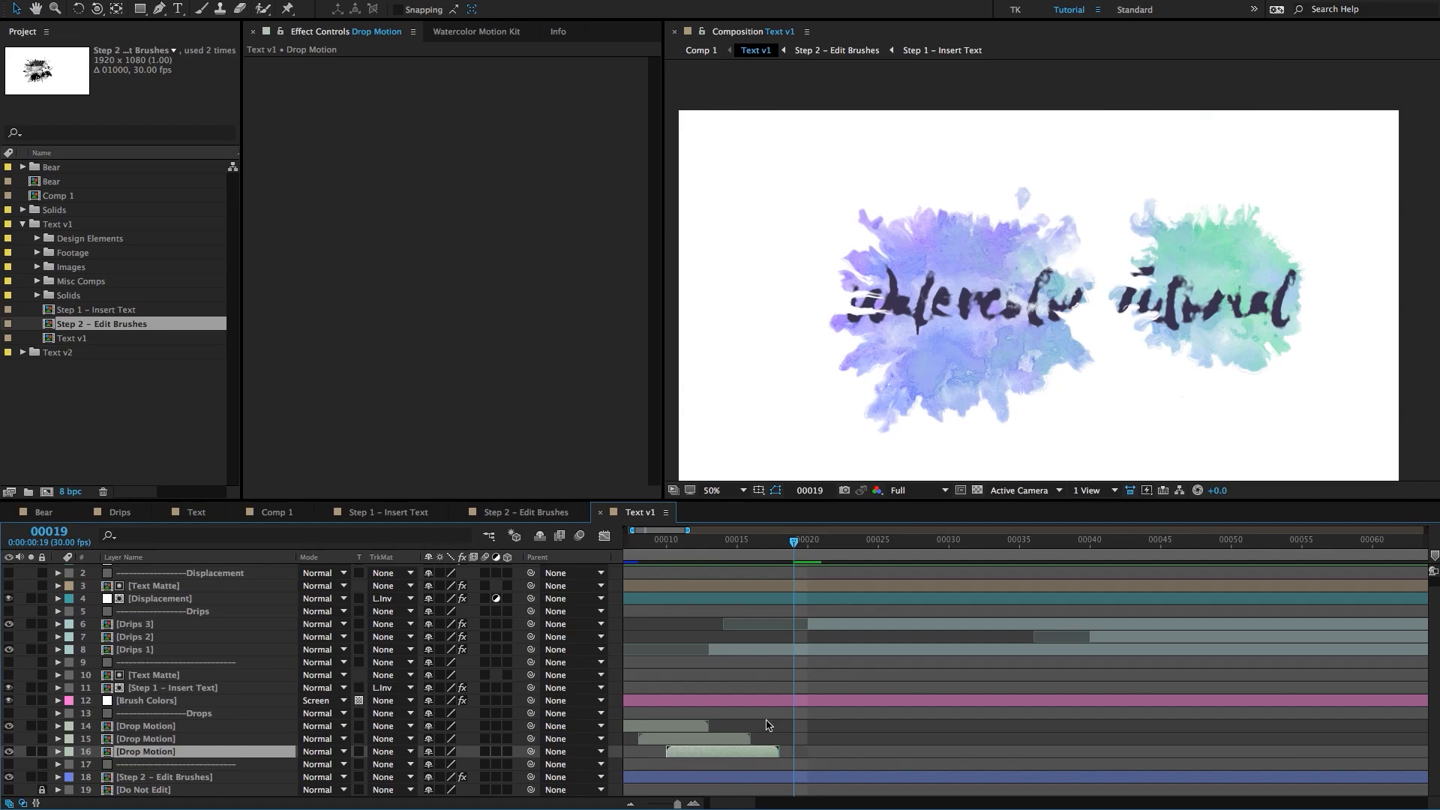
{"action": "left_click_drag", "start_coordinate": [783, 549], "coordinate": [738, 547]}
{"action": "key", "text": "alt+Page_Up"}
{"action": "left_click_drag", "start_coordinate": [738, 754], "coordinate": [780, 757]}
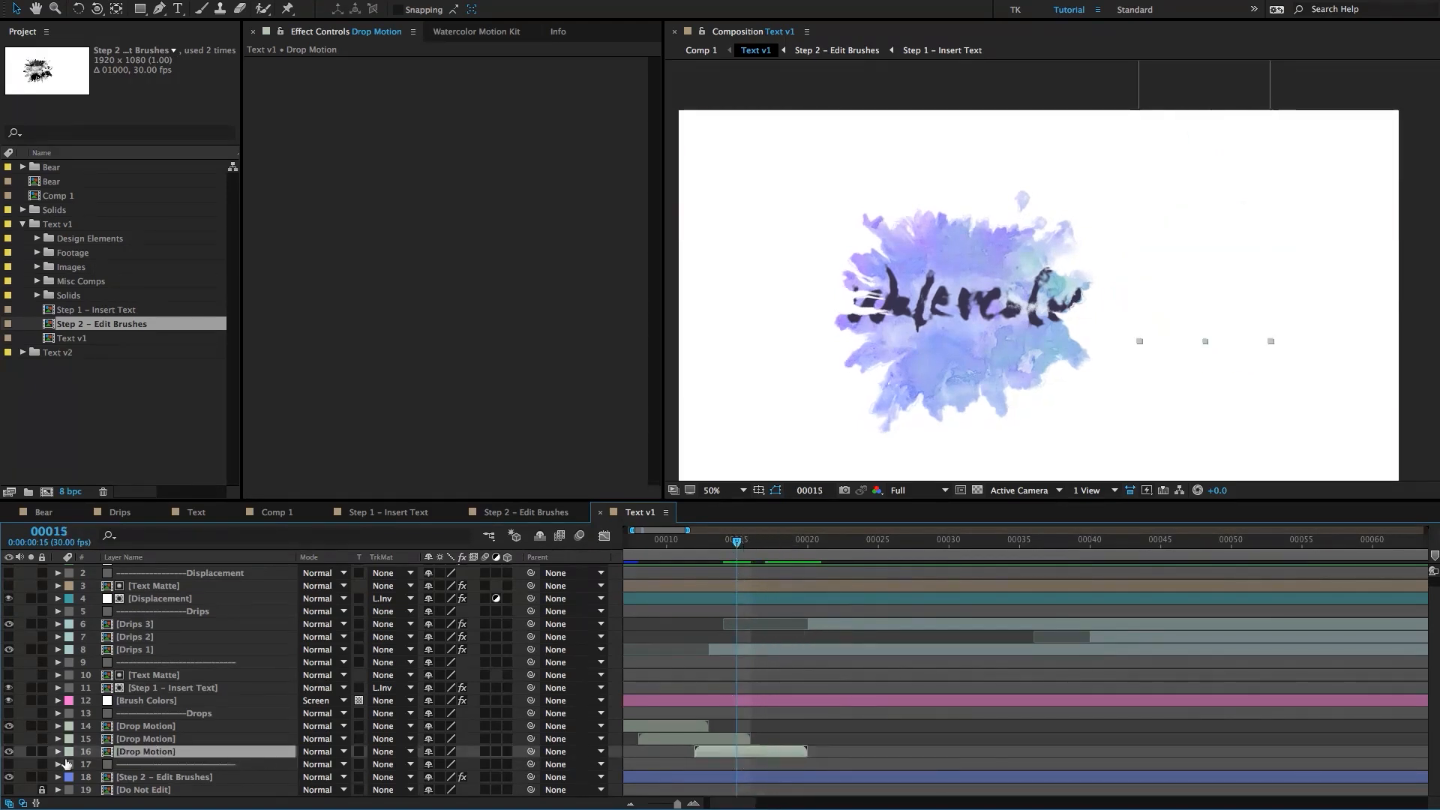
Compare the second and third Drop Motion layers at frame 15 by switching their visibility.
{"action": "left_click", "coordinate": [9, 751]}
{"action": "left_click", "coordinate": [9, 739]}
{"action": "left_click", "coordinate": [142, 739]}
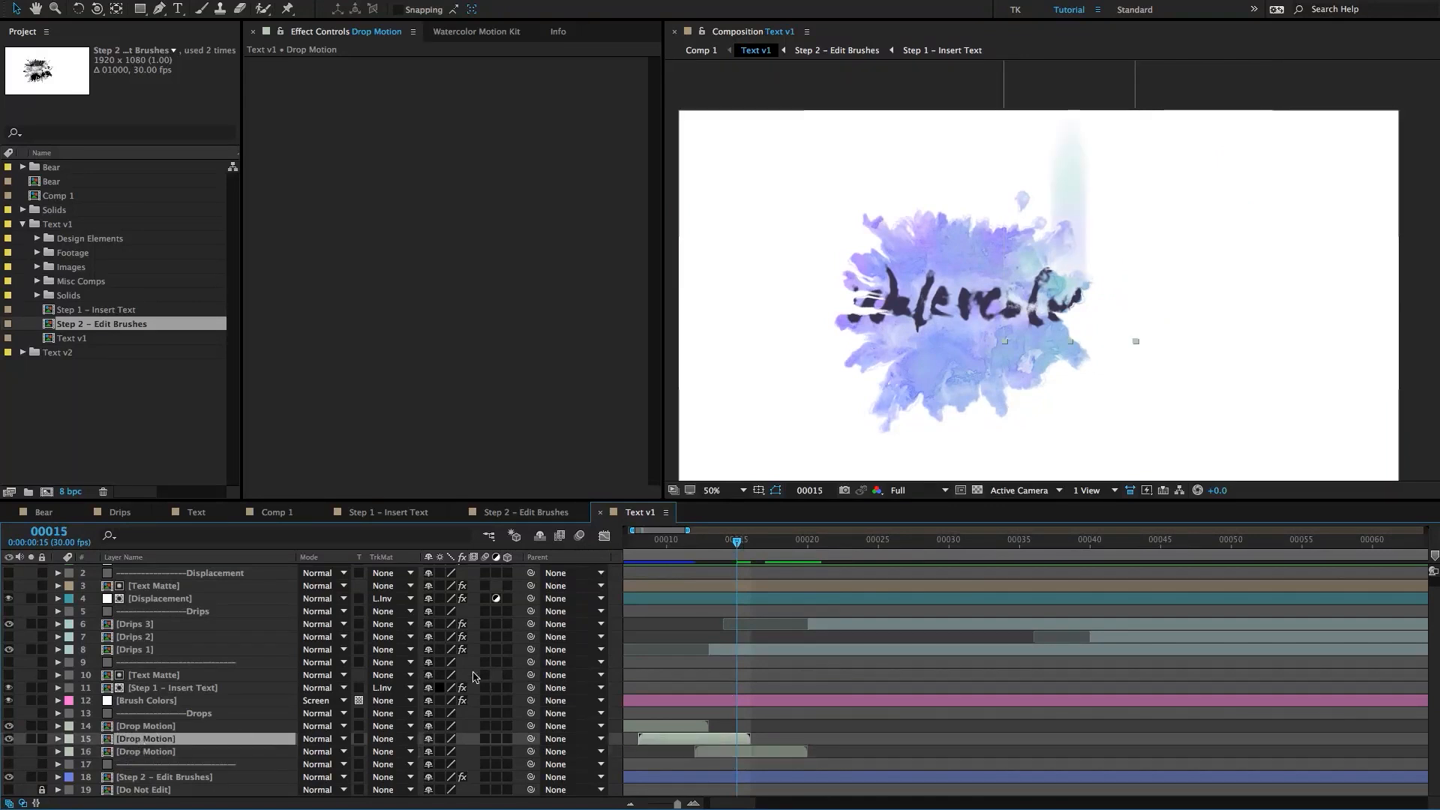
{"action": "left_click", "coordinate": [9, 739]}
{"action": "left_click", "coordinate": [9, 752]}
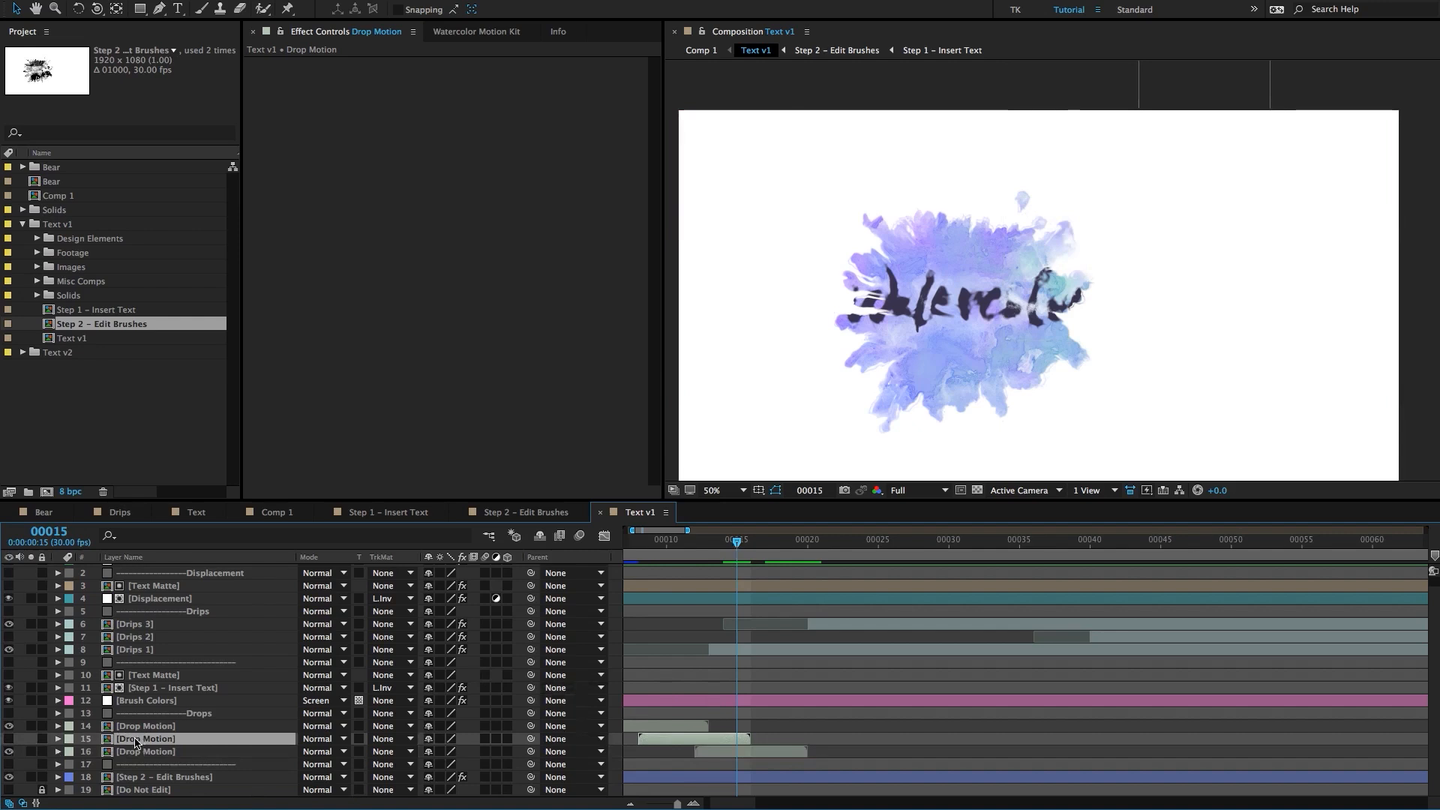
In the Step 2 – Edit Brushes composition, move Brush 5 to start at frame 10, and return to Text v1.
{"action": "double_click", "coordinate": [105, 328]}
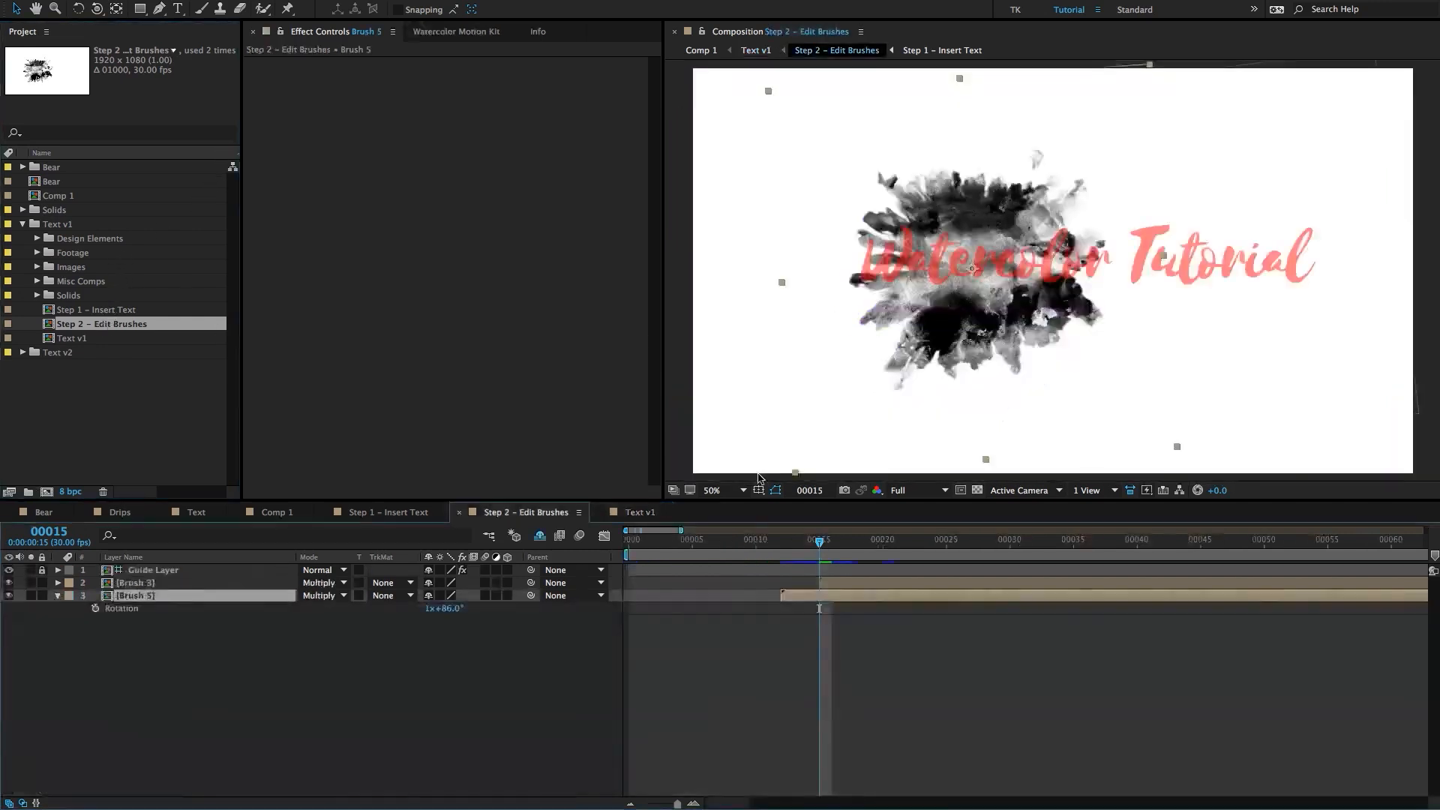
{"action": "mouse_move", "coordinate": [819, 549]}
{"action": "left_mouse_down"}
{"action": "mouse_move", "coordinate": [796, 546]}
{"action": "mouse_move", "coordinate": [831, 598]}
{"action": "mouse_move", "coordinate": [779, 601]}
{"action": "left_mouse_up"}
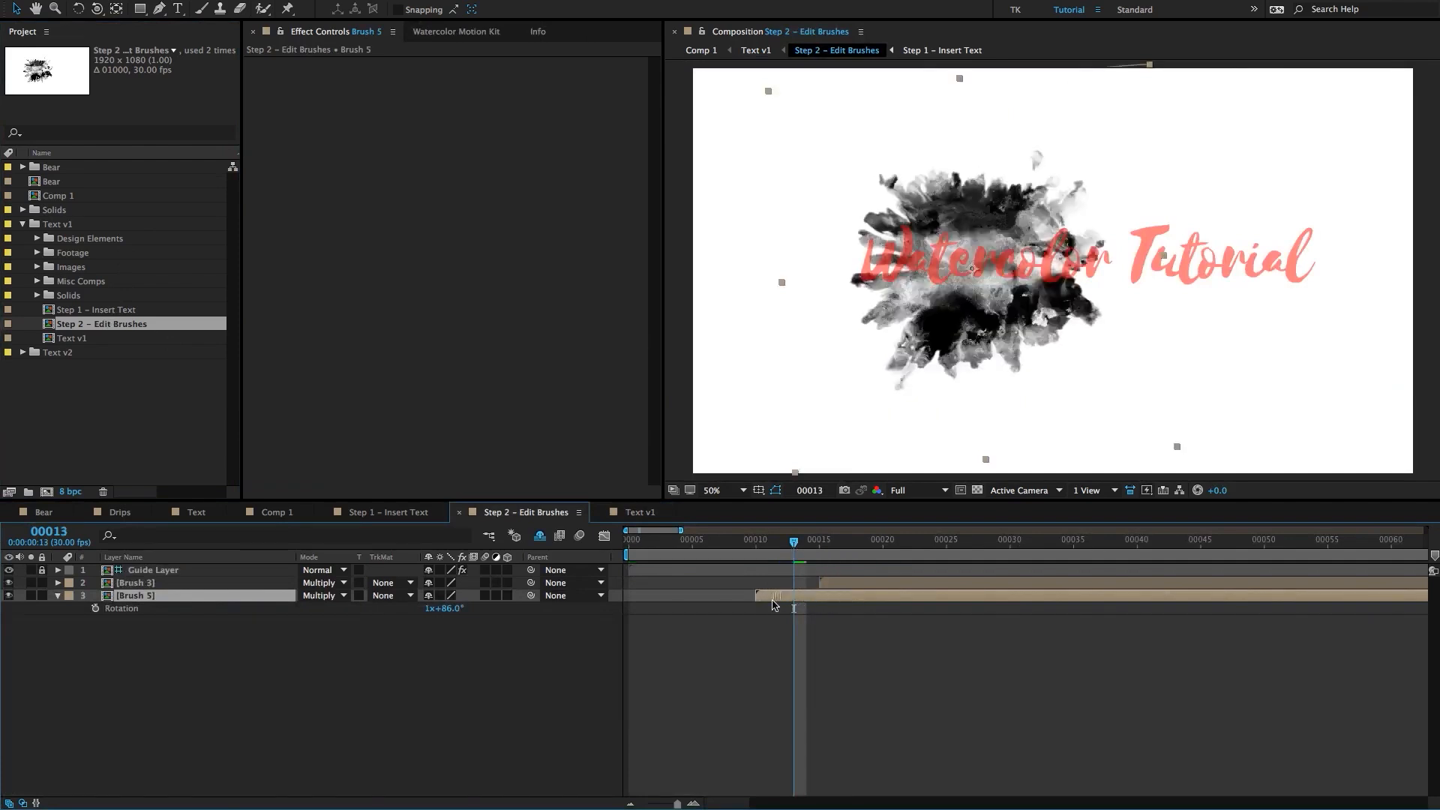
{"action": "left_click", "coordinate": [756, 51]}
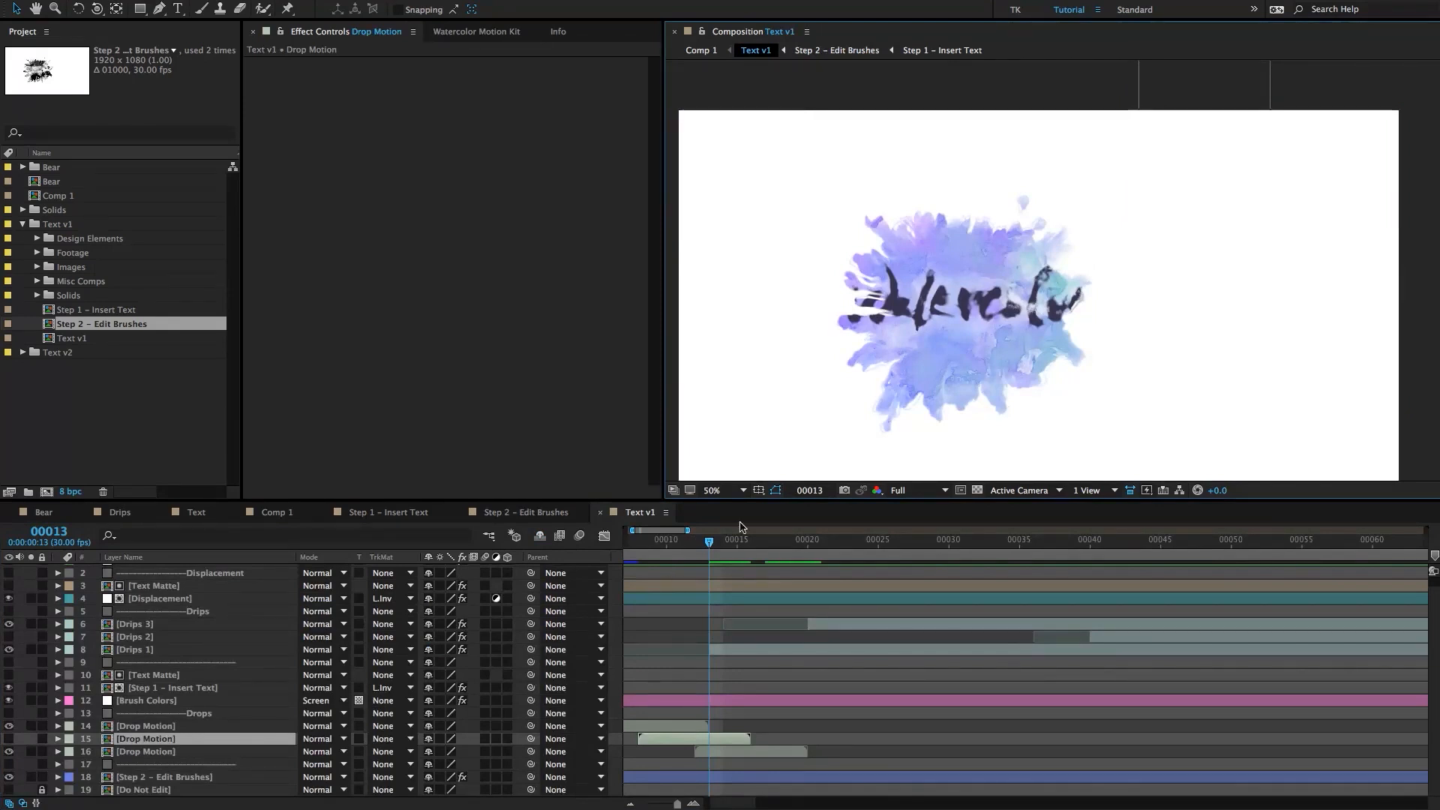
Show the second Drop Motion layer, hide the third one, and go to frame 15.
{"action": "left_click", "coordinate": [752, 546]}
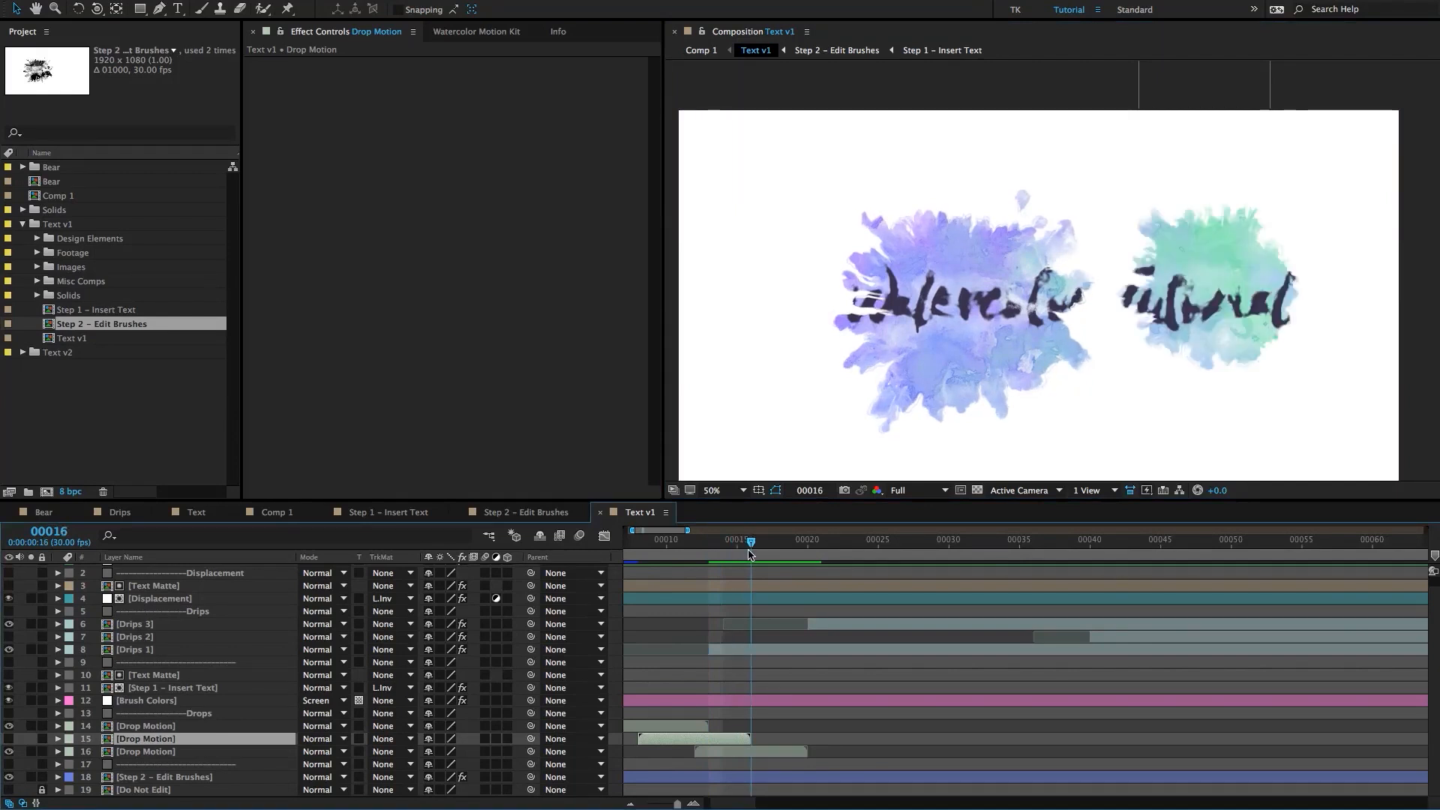
{"action": "left_click", "coordinate": [9, 739]}
{"action": "left_click", "coordinate": [9, 752]}
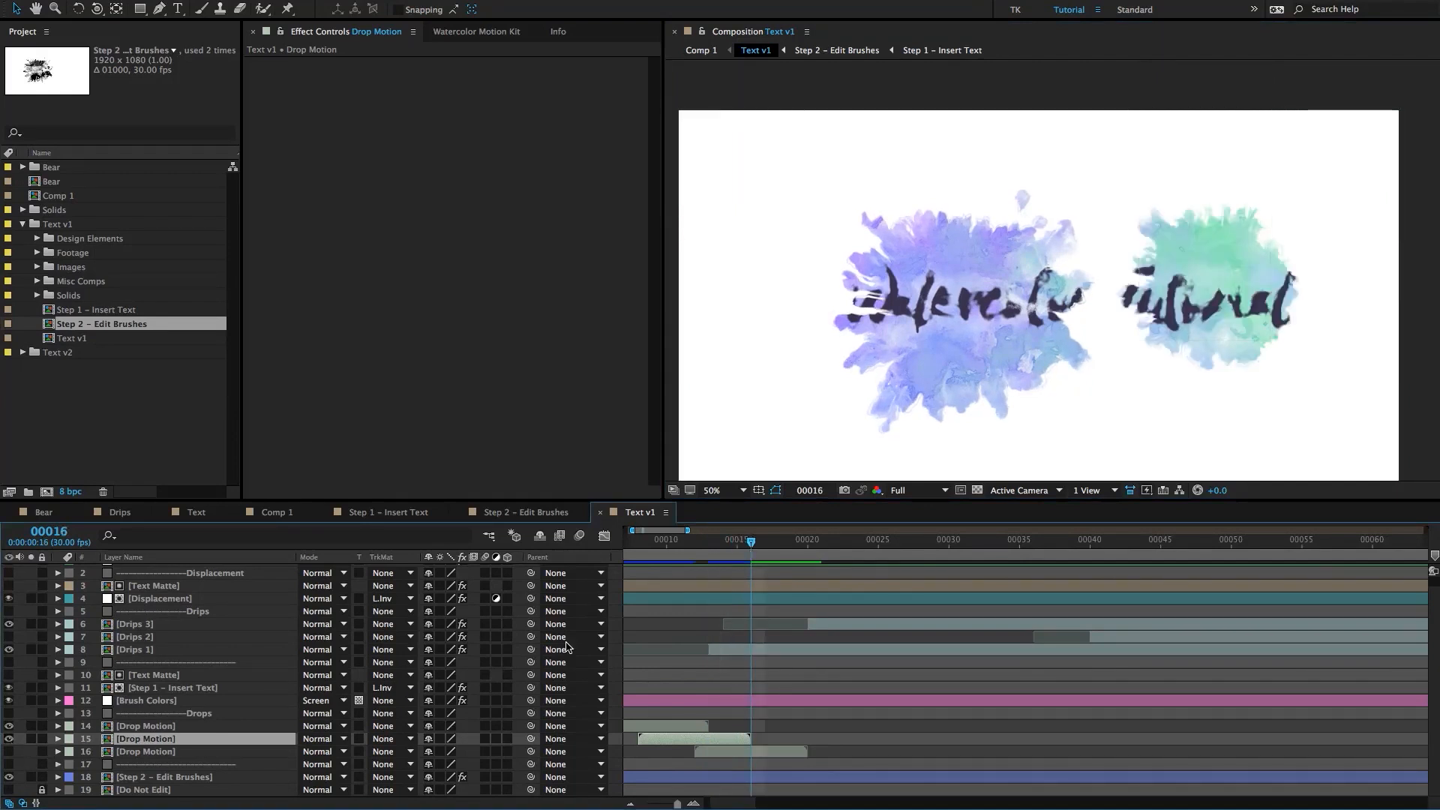
{"action": "mouse_move", "coordinate": [751, 543]}
{"action": "left_mouse_down"}
{"action": "mouse_move", "coordinate": [726, 547]}
{"action": "mouse_move", "coordinate": [750, 547]}
{"action": "left_mouse_up"}
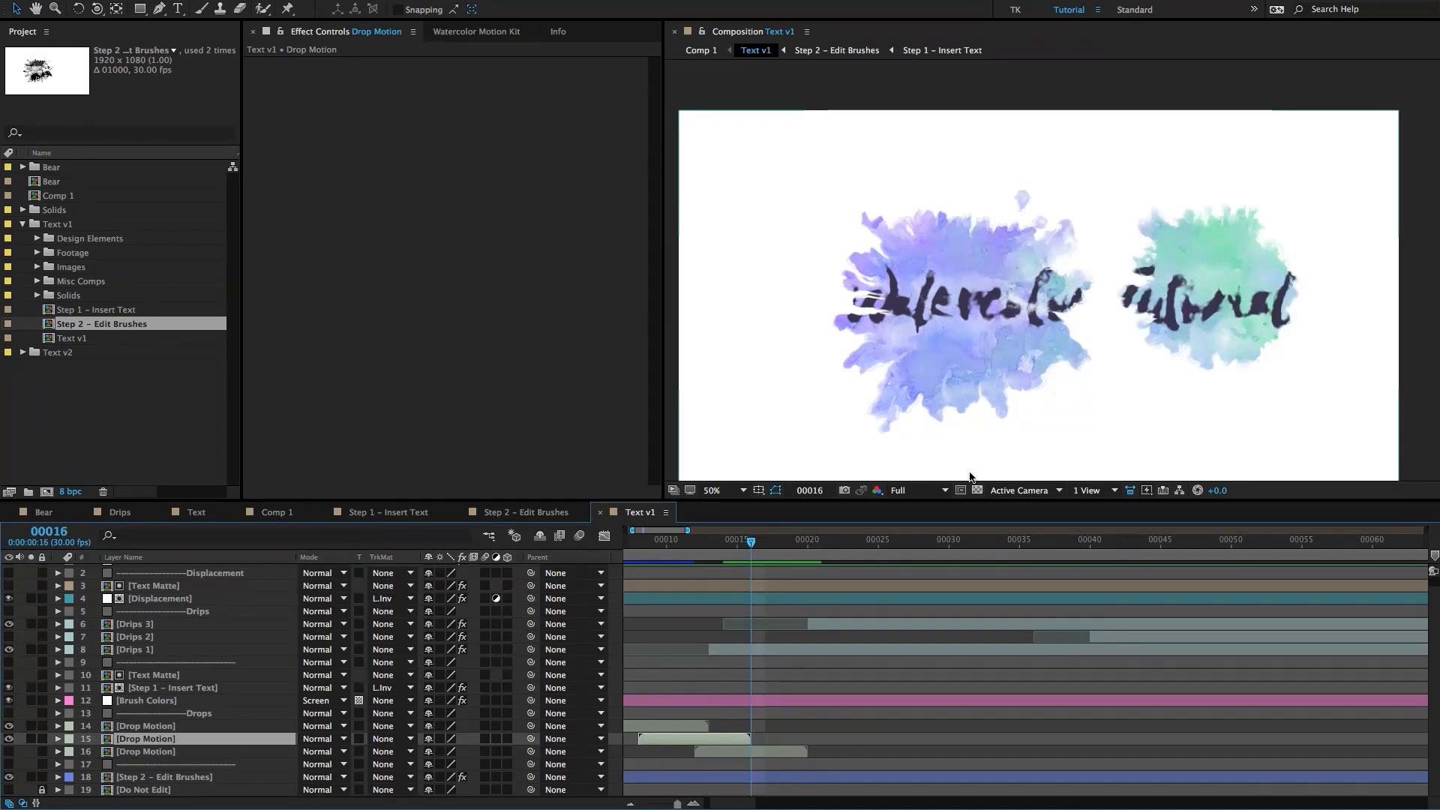
{"action": "left_click", "coordinate": [740, 549]}
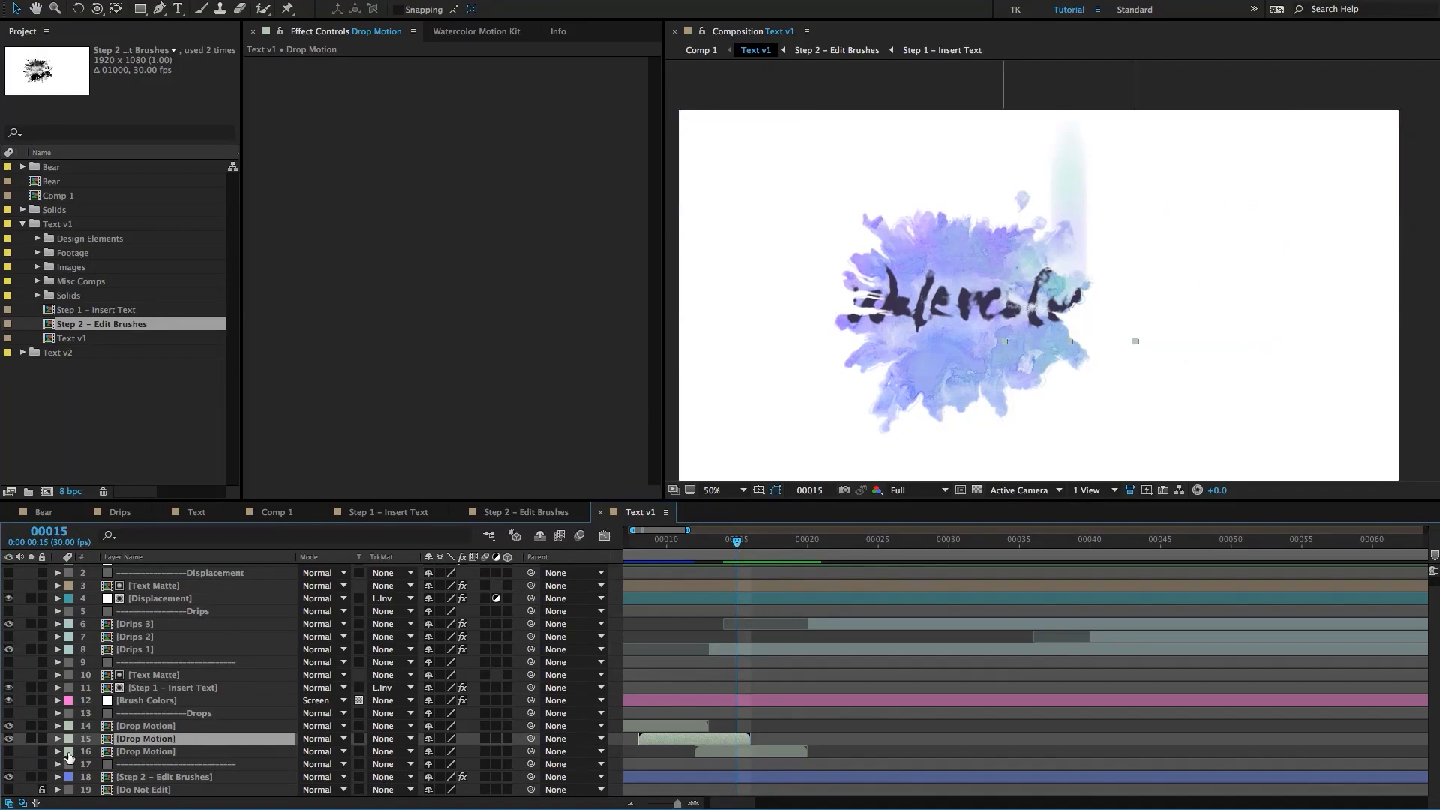
Move the second Drop Motion layer's drop horizontally to the area of the green splash around the second word.
{"action": "left_click_drag", "start_coordinate": [1084, 198], "coordinate": [1191, 189]}
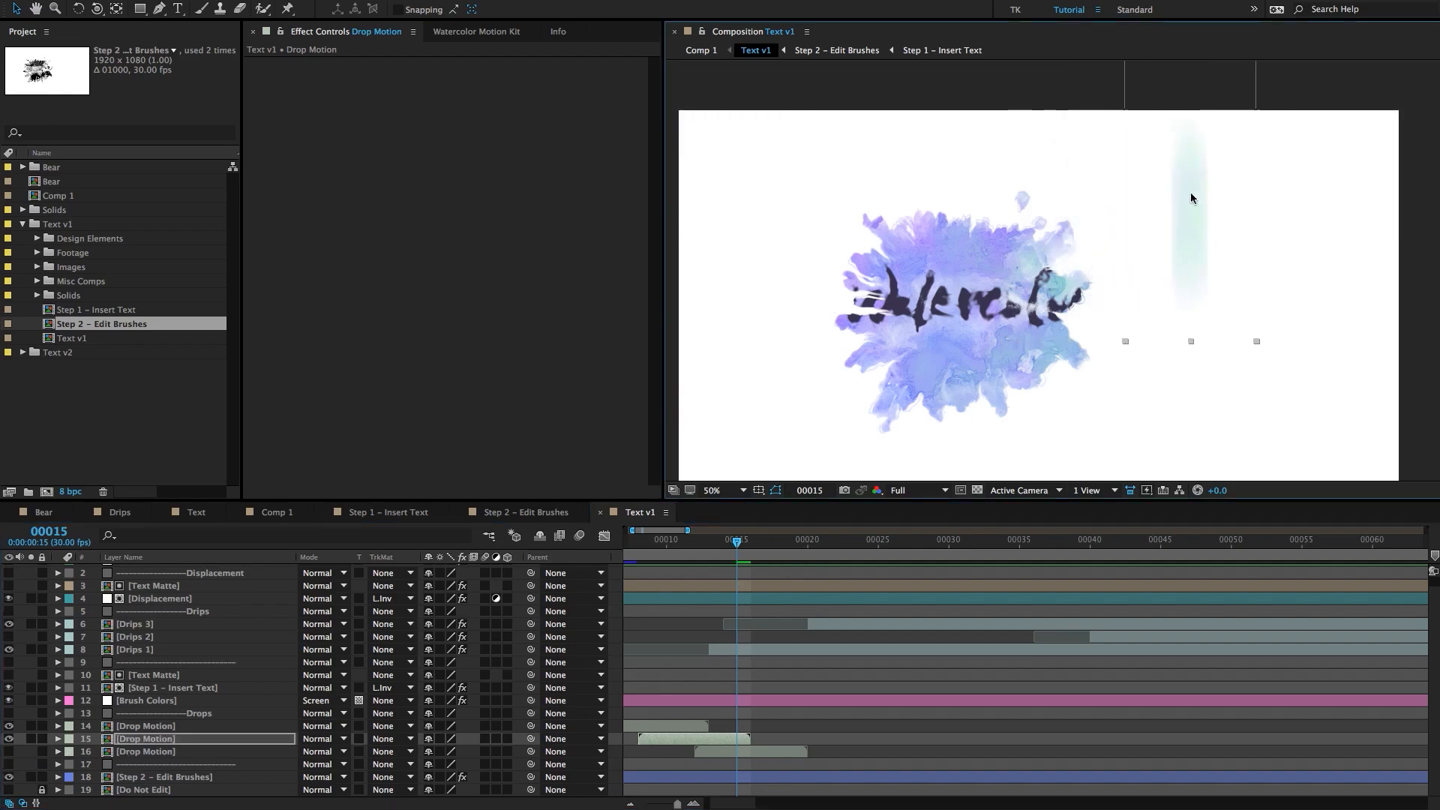
{"action": "left_click", "coordinate": [747, 540]}
{"action": "left_click_drag", "start_coordinate": [747, 540], "coordinate": [740, 540]}
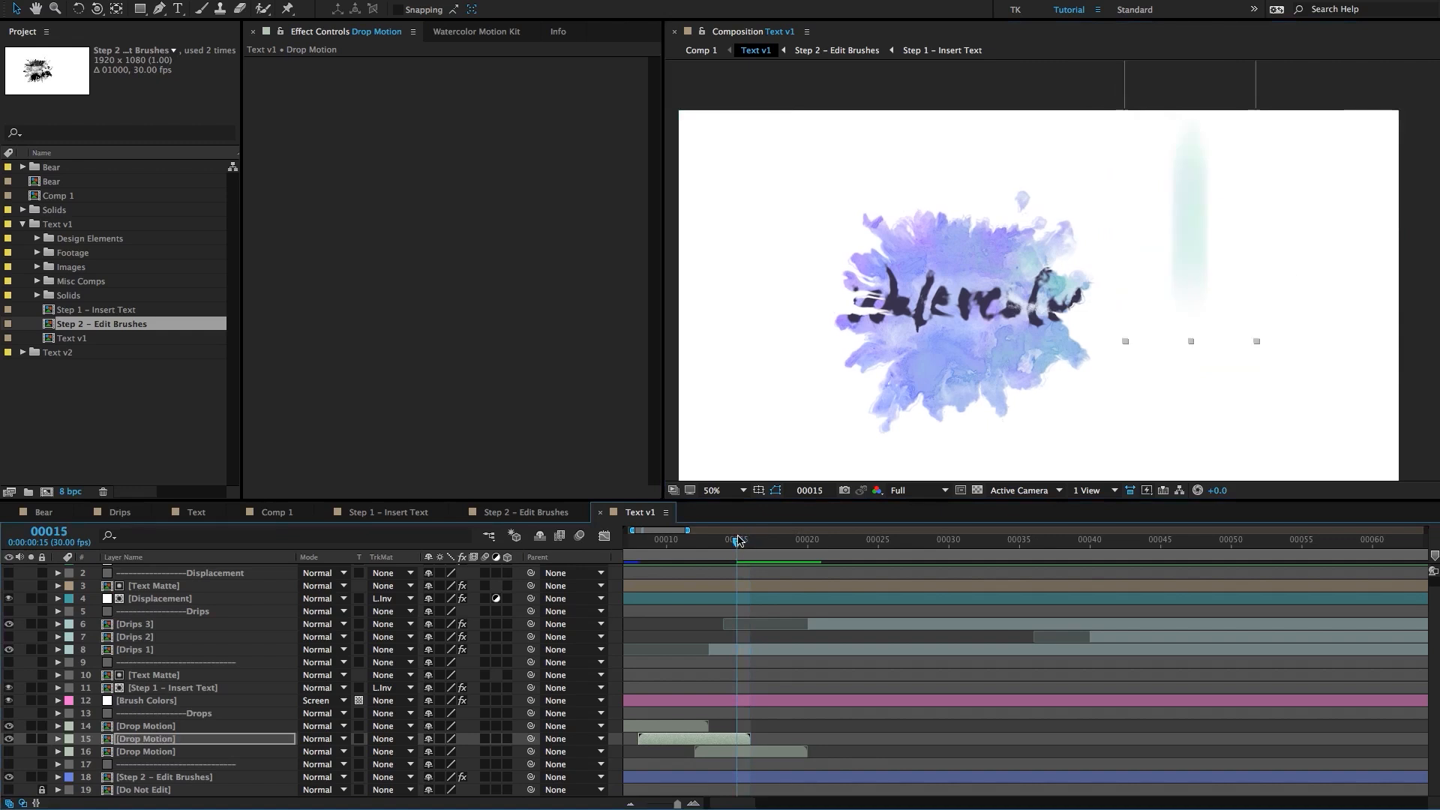
{"action": "left_click_drag", "start_coordinate": [1212, 205], "coordinate": [1233, 206]}
Preview the Text v1 animation from frame 0 and examine the drops, brushes and drips up close.
{"action": "left_click", "coordinate": [750, 540]}
{"action": "left_click_drag", "start_coordinate": [749, 541], "coordinate": [510, 541]}
{"action": "scroll", "coordinate": [950, 336], "scroll_direction": "down", "scroll_amount": 1}
{"action": "left_click_drag", "start_coordinate": [1005, 290], "coordinate": [1014, 285]}
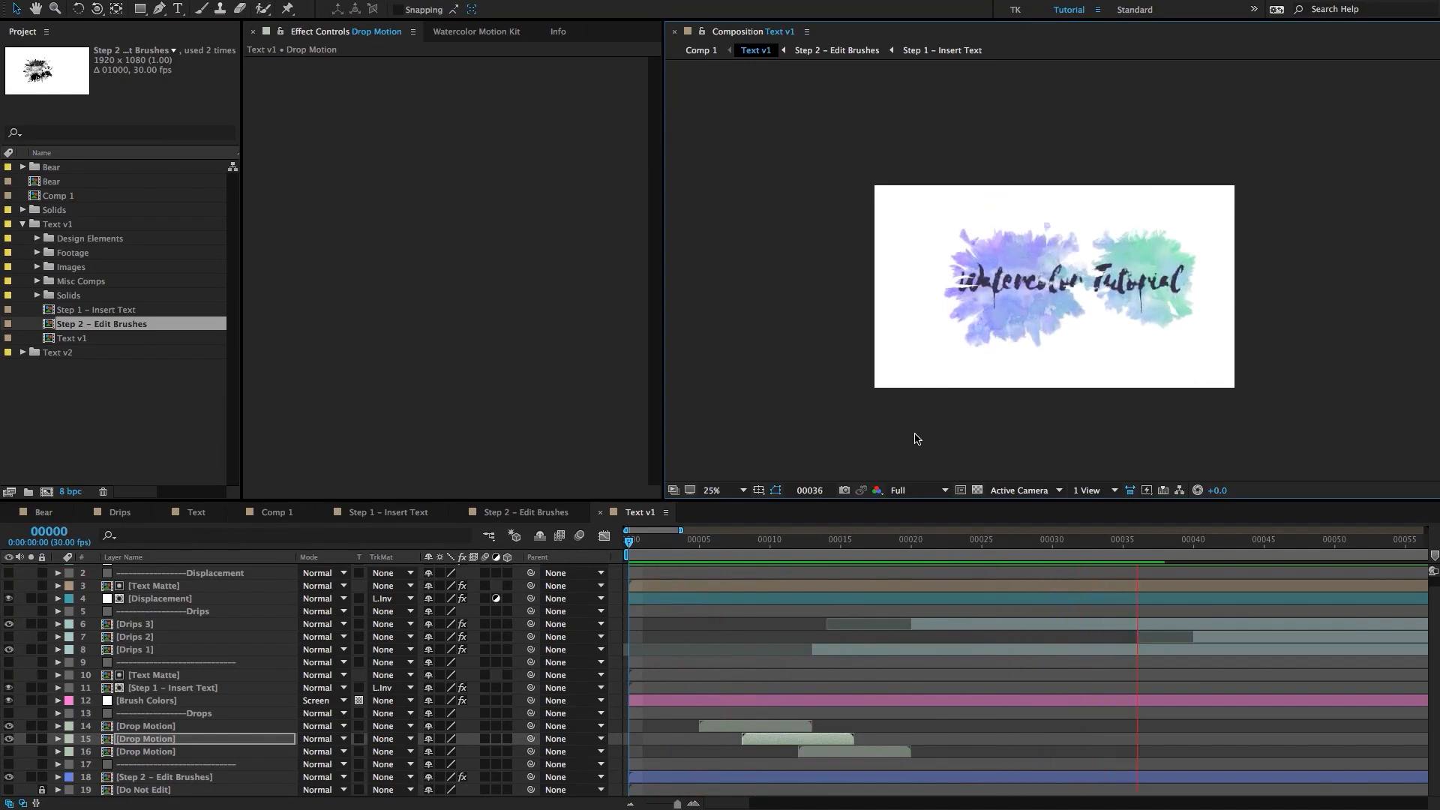
{"action": "key", "text": "space"}
{"action": "key", "text": "period"}
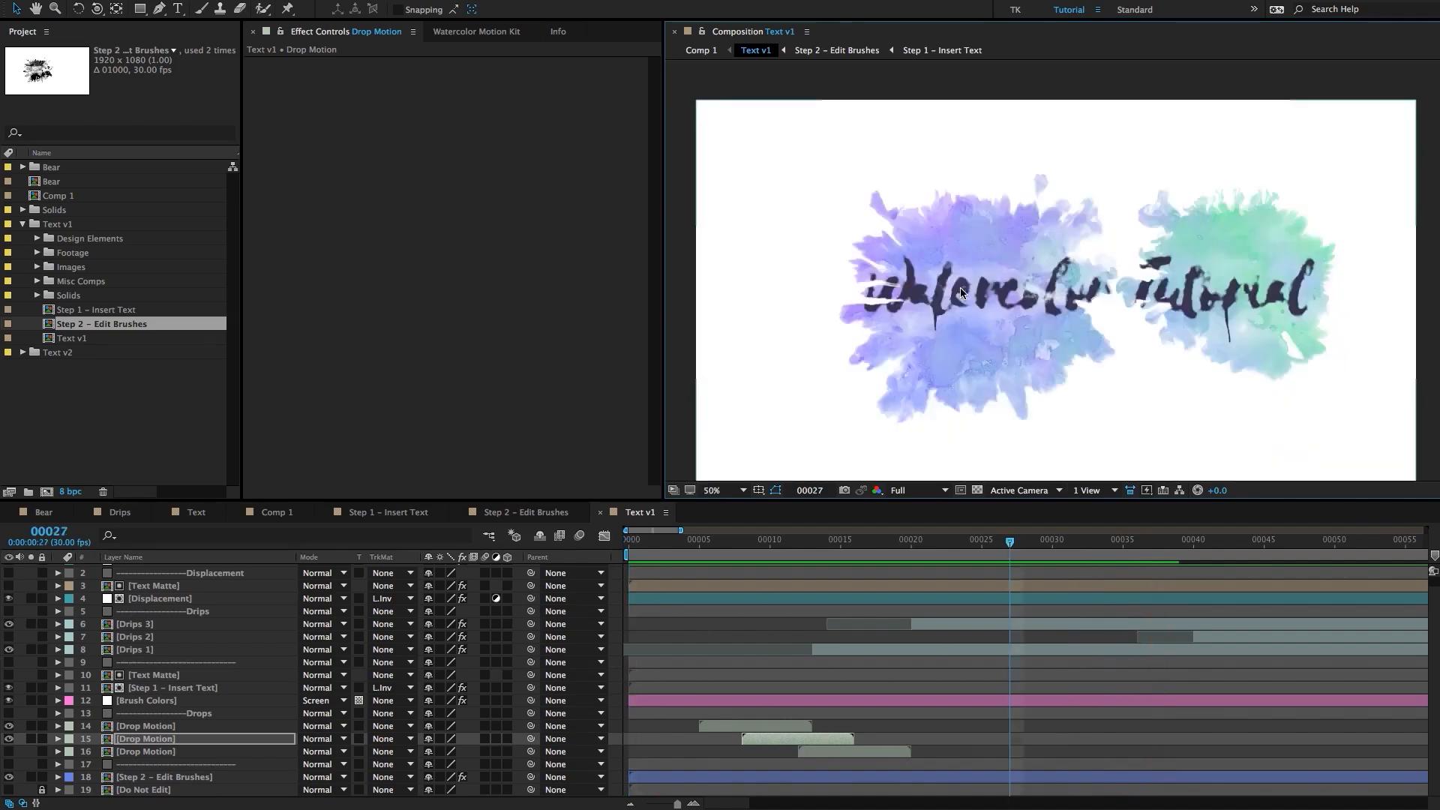
{"action": "key", "text": "period"}
{"action": "key", "text": "space"}
{"action": "left_click_drag", "start_coordinate": [950, 300], "coordinate": [1012, 279]}
{"action": "left_click_drag", "start_coordinate": [911, 542], "coordinate": [583, 552]}
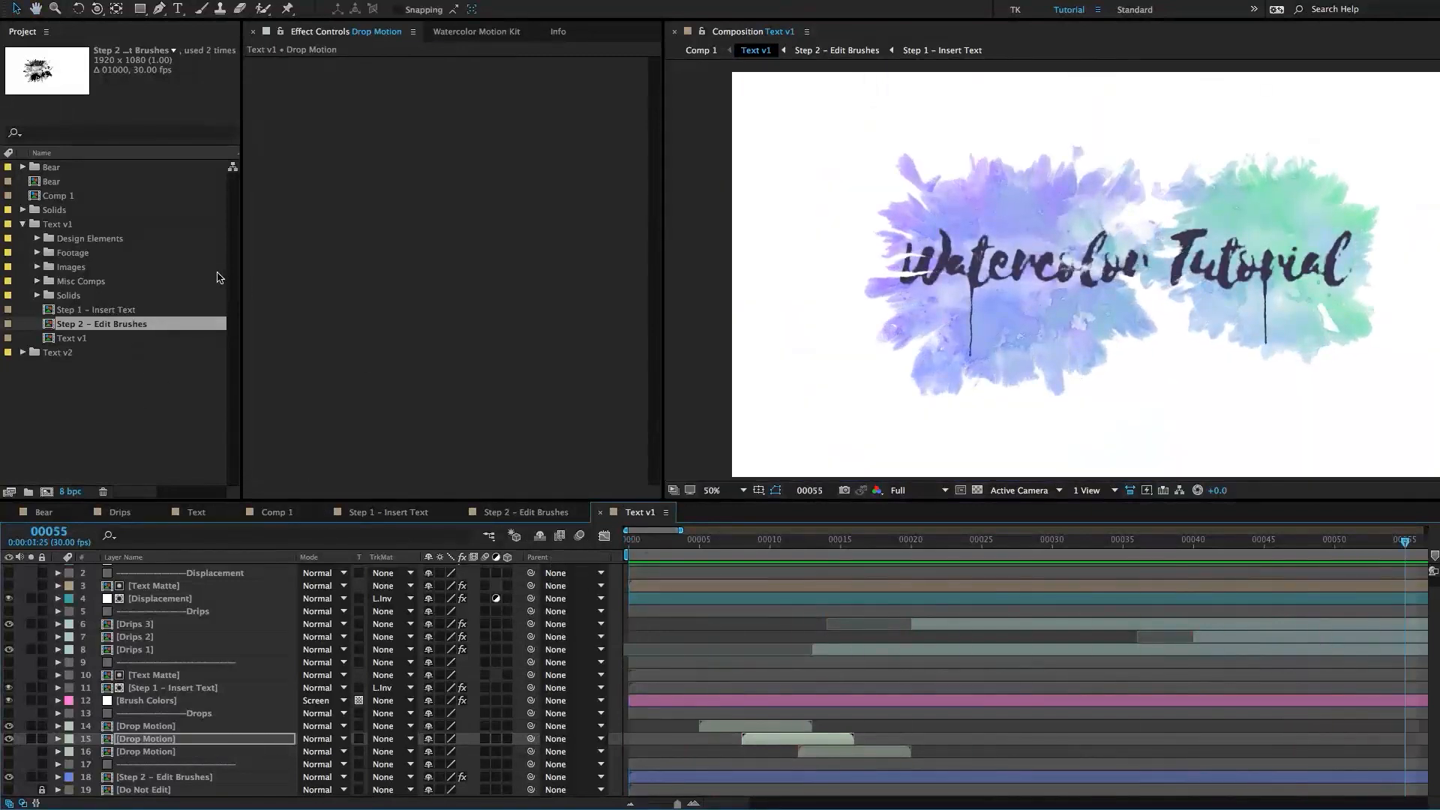
Review the Text v1 asset's step compositions and its Drips and Drop Motion layers, with the timeline at frame 27.
{"action": "left_click", "coordinate": [61, 310]}
{"action": "left_click", "coordinate": [109, 324]}
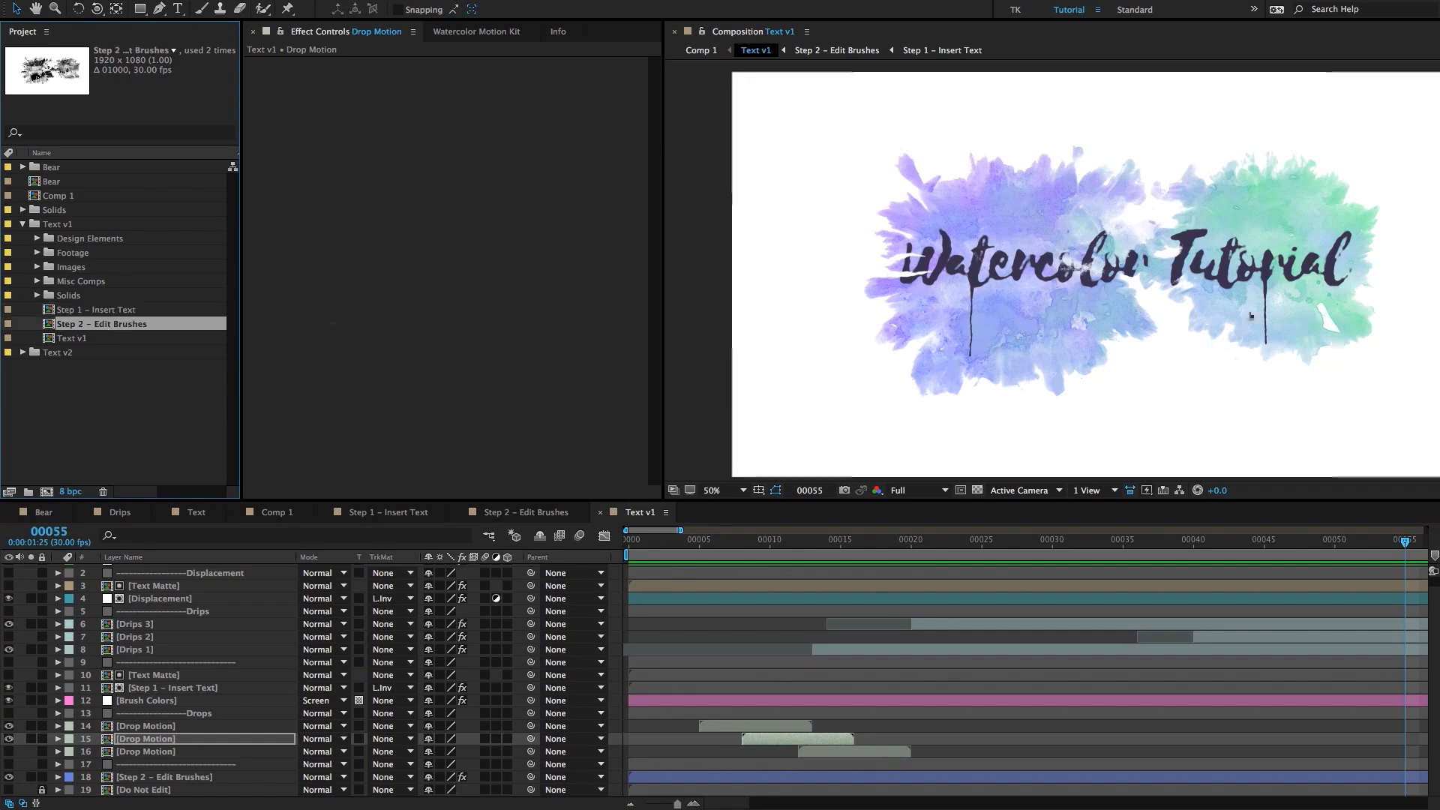
{"action": "scroll", "coordinate": [773, 619], "scroll_direction": "up", "scroll_amount": 1}
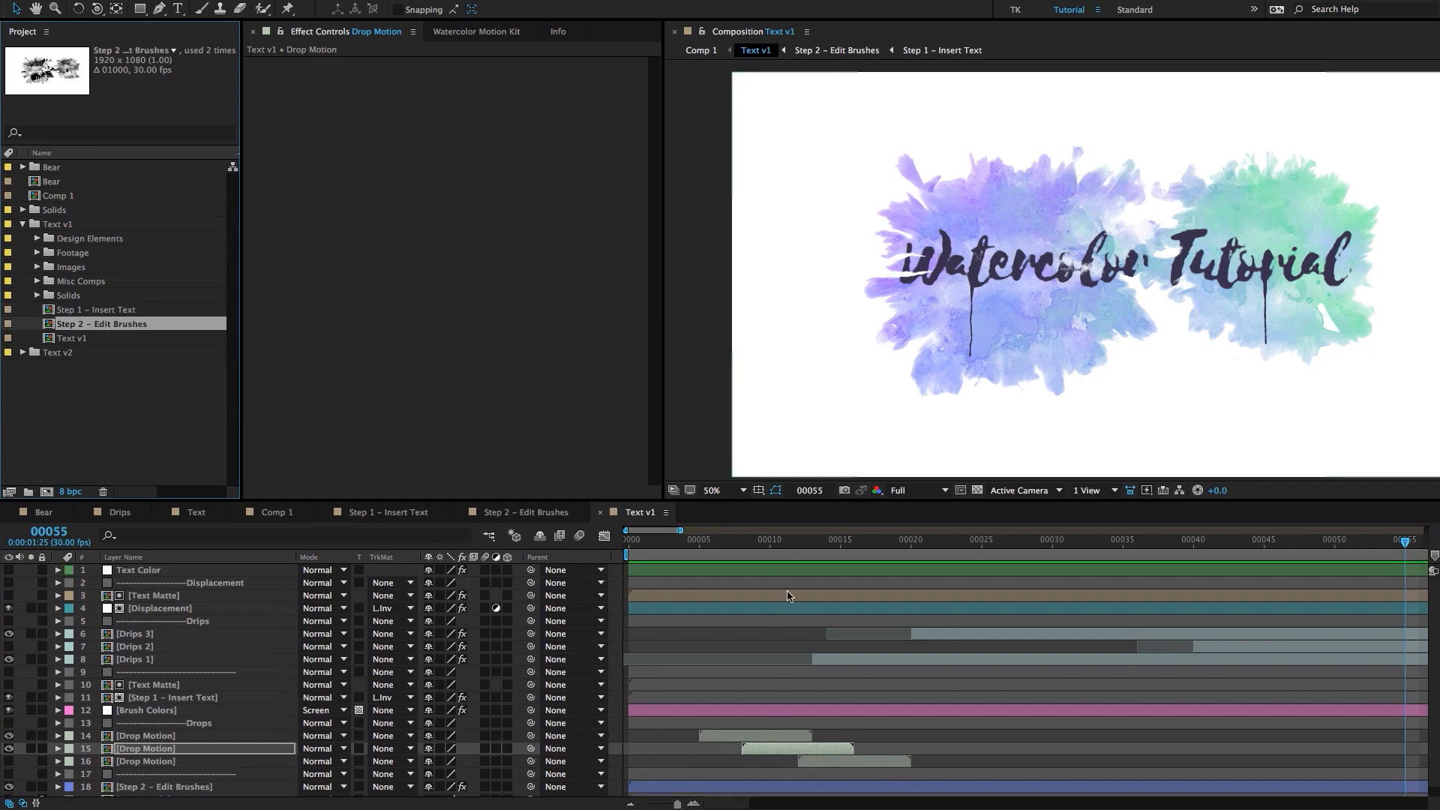
{"action": "key", "text": "minus"}
{"action": "left_click", "coordinate": [736, 546]}
{"action": "left_click_drag", "start_coordinate": [736, 550], "coordinate": [840, 559]}
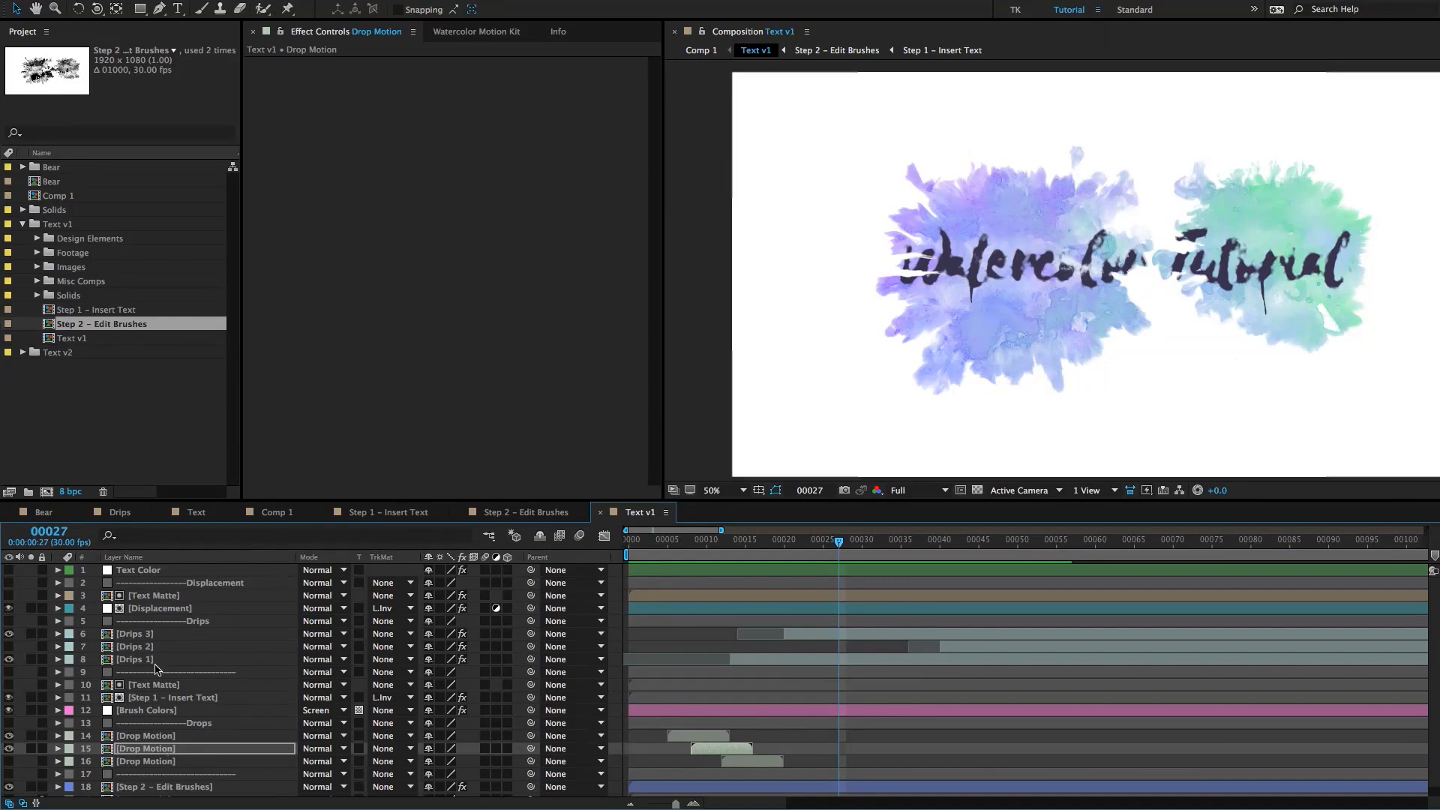
{"action": "left_click", "coordinate": [134, 633]}
{"action": "left_click", "coordinate": [132, 646], "text": "shift"}
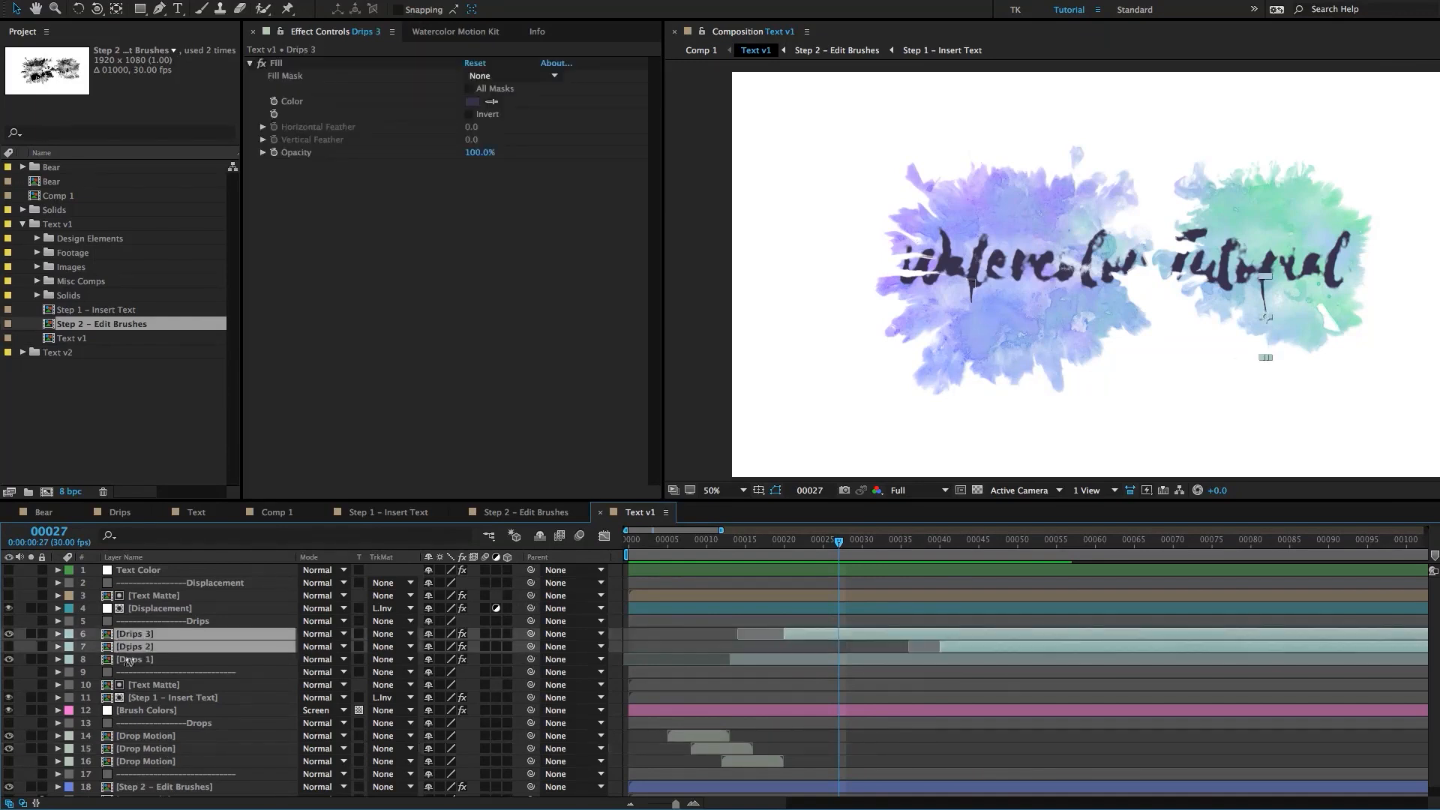
{"action": "left_click", "coordinate": [129, 660], "text": "shift"}
{"action": "left_click", "coordinate": [138, 743]}
{"action": "left_click", "coordinate": [142, 761]}
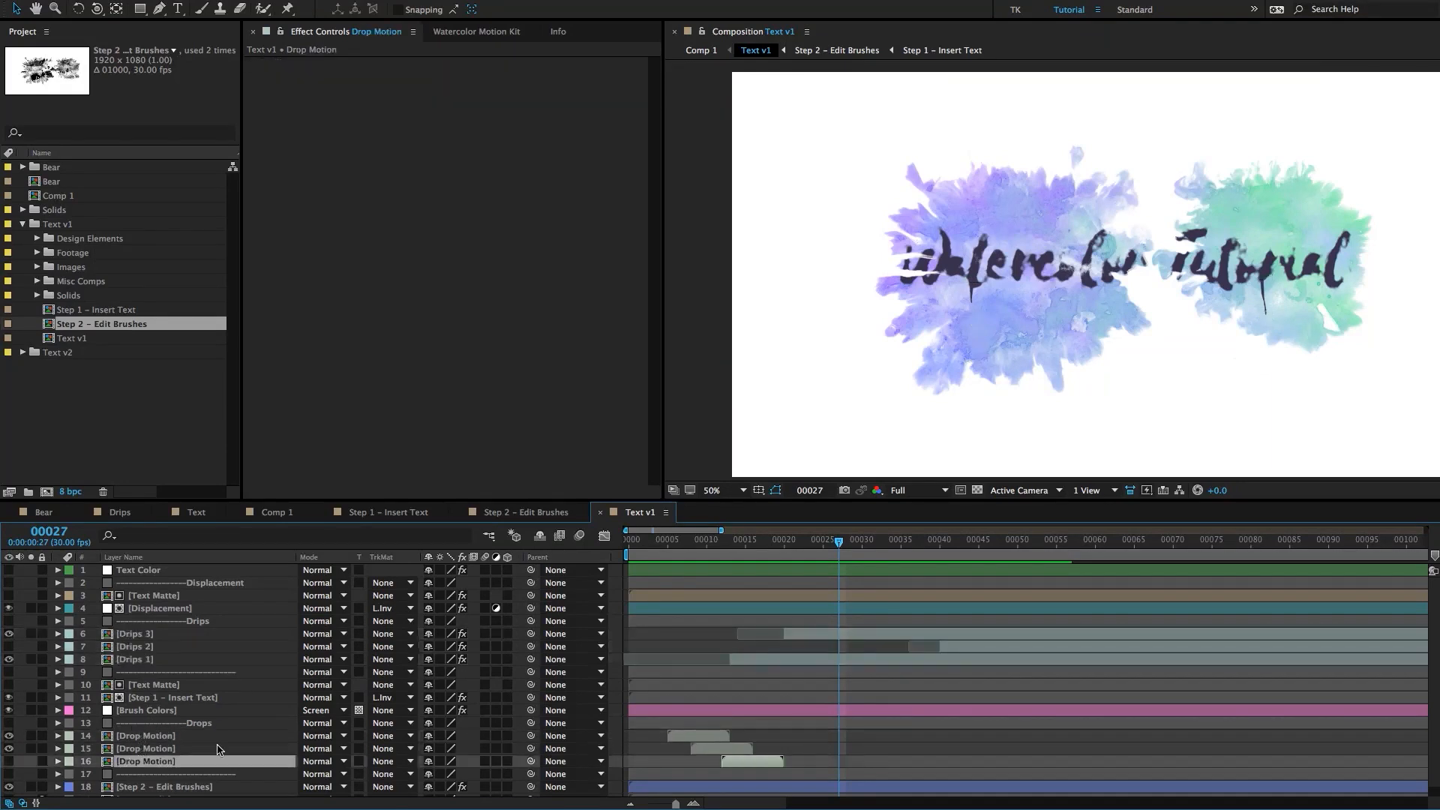
Collapse the Text v1 project folder and delete the Text v1 layer from Comp 1.
{"action": "left_click", "coordinate": [111, 310]}
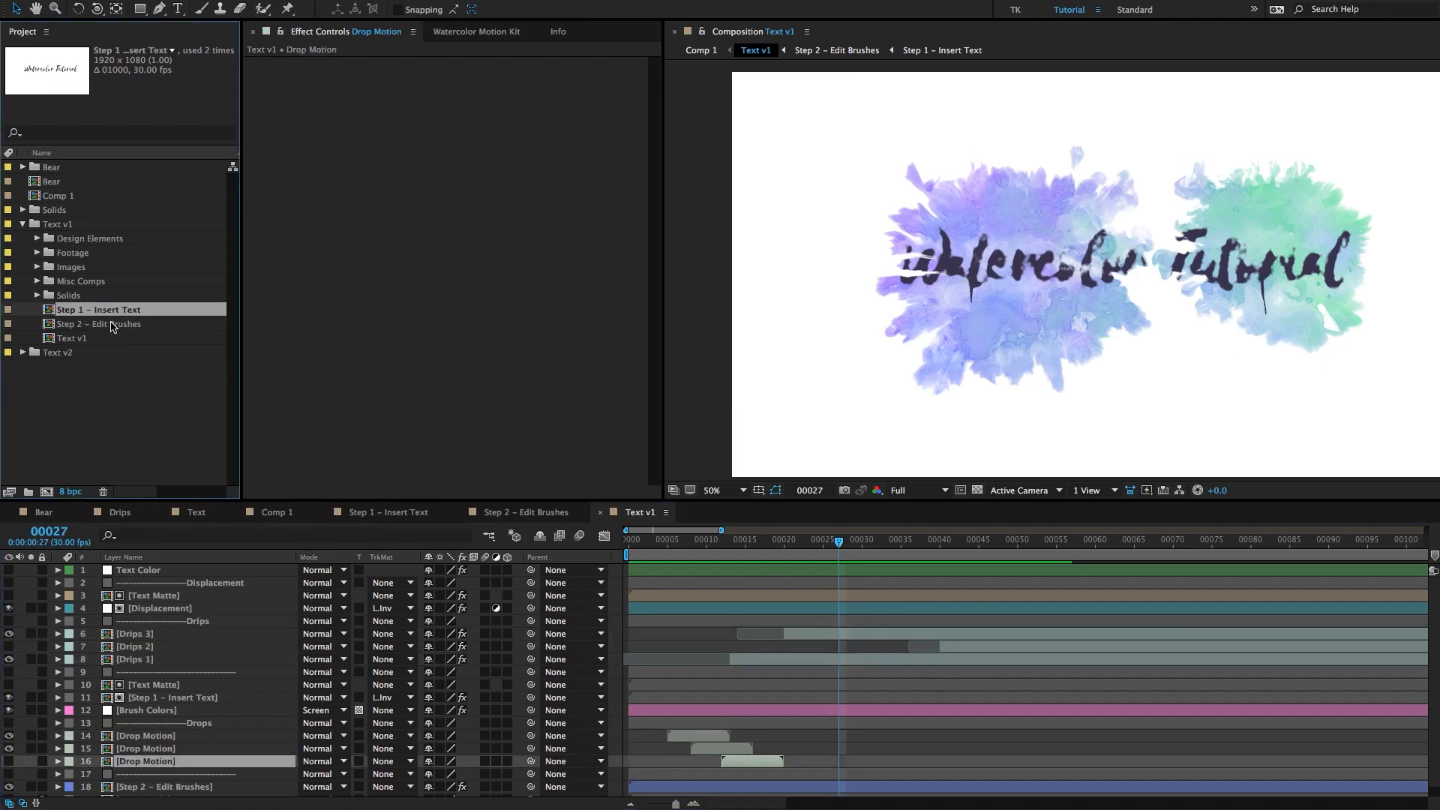
{"action": "left_click", "coordinate": [159, 414]}
{"action": "left_click", "coordinate": [23, 224]}
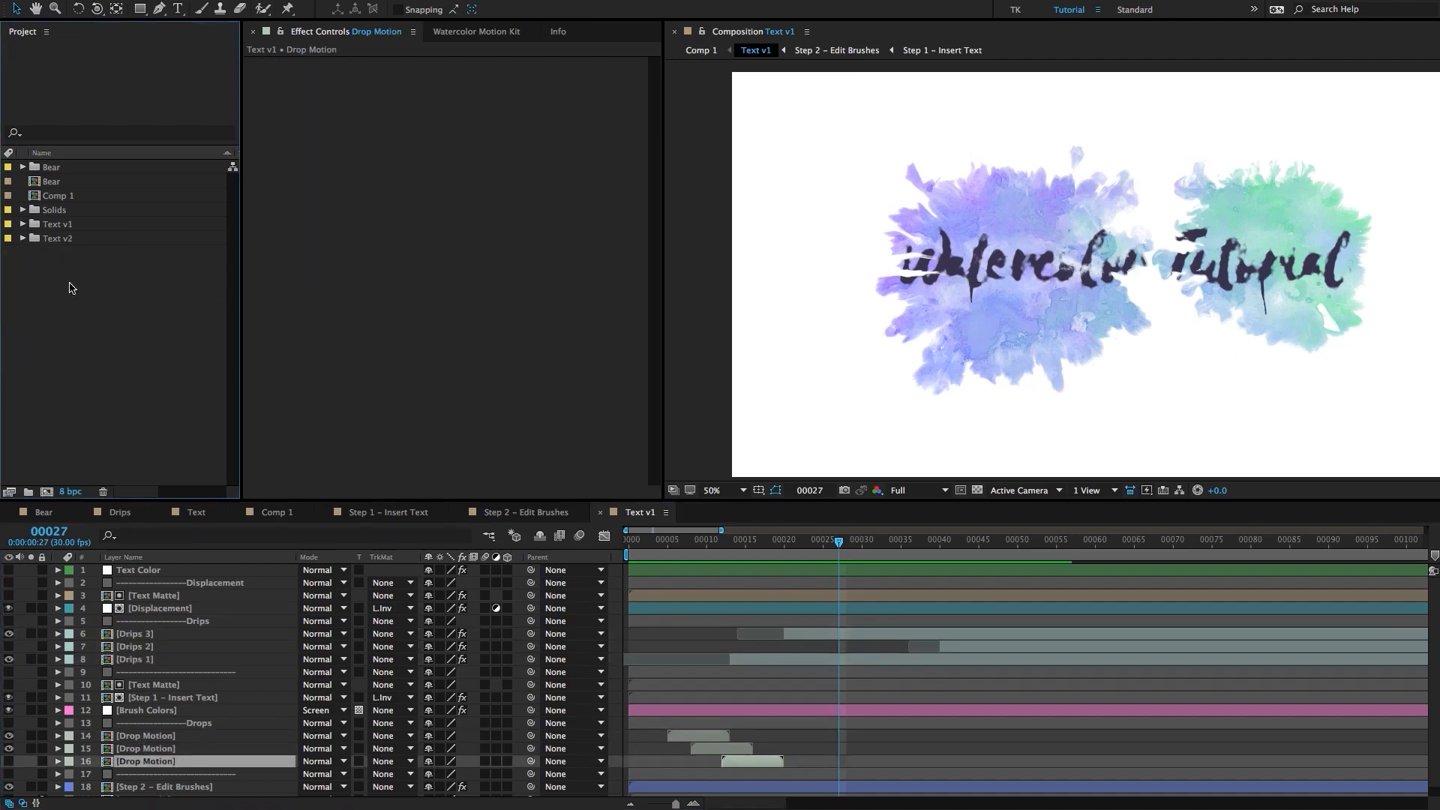
{"action": "left_click", "coordinate": [699, 50]}
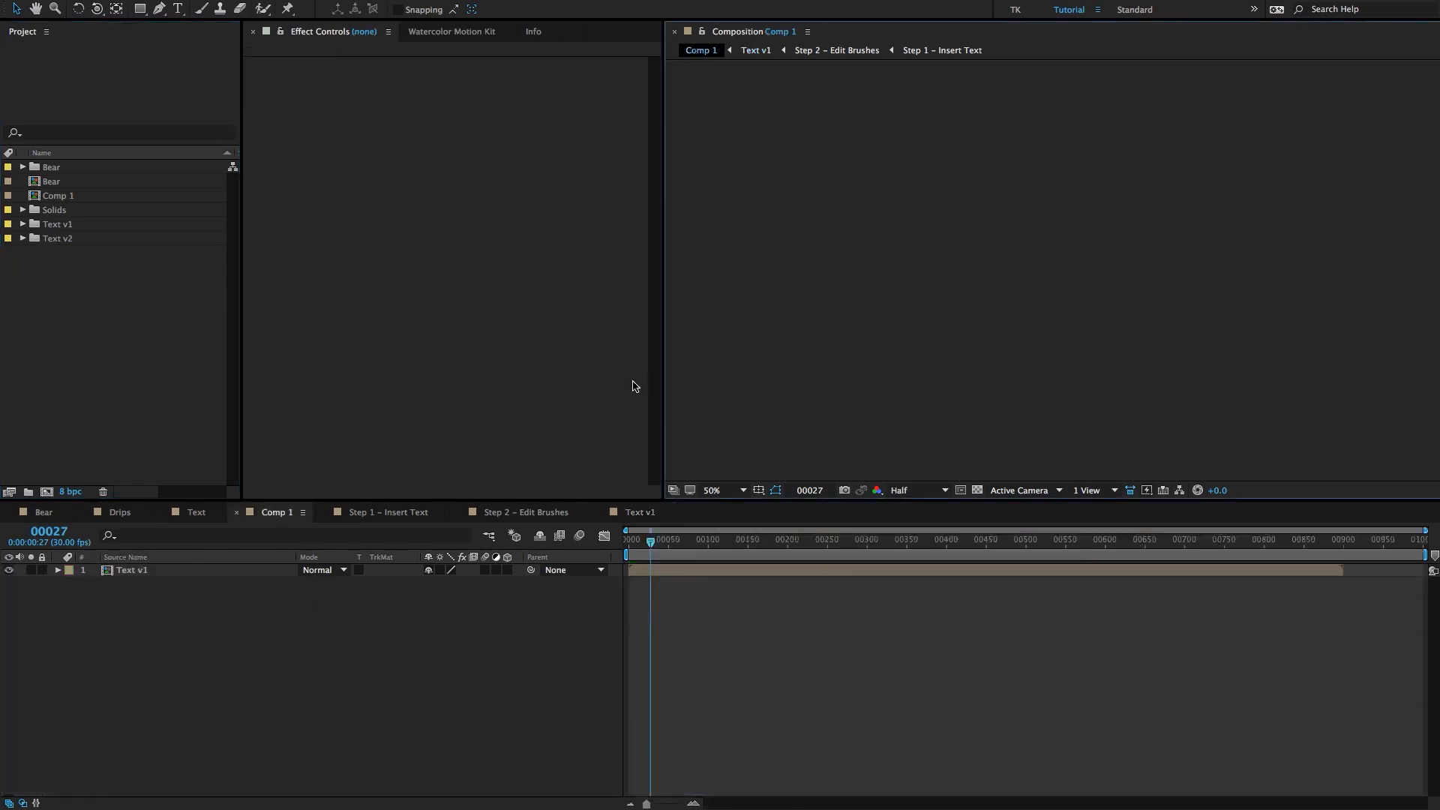
{"action": "left_click", "coordinate": [180, 575]}
{"action": "key", "text": "Delete"}
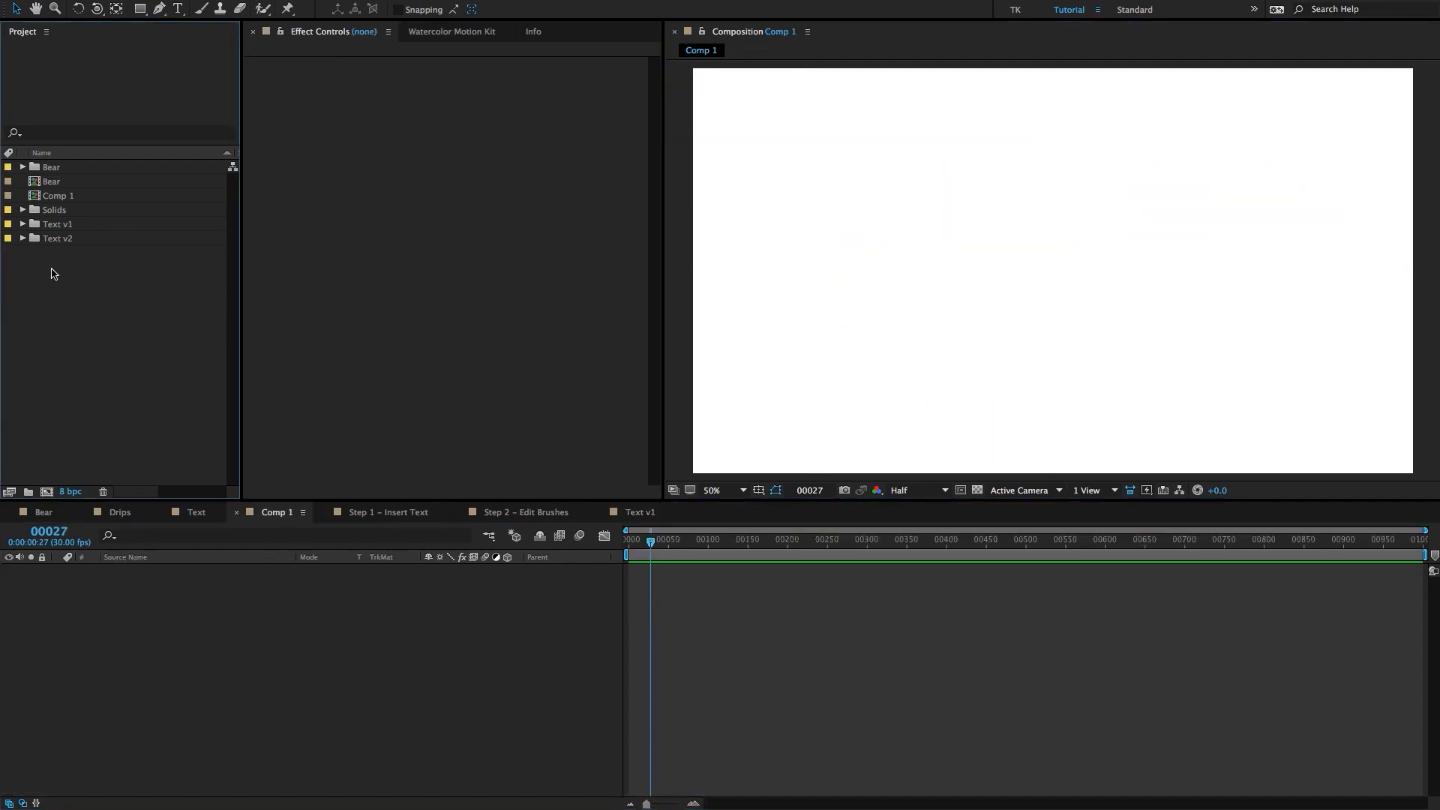
Add the Text v2 composition from the Text v2 project folder to Comp 1 and view it at frame 155.
{"action": "left_click", "coordinate": [23, 238]}
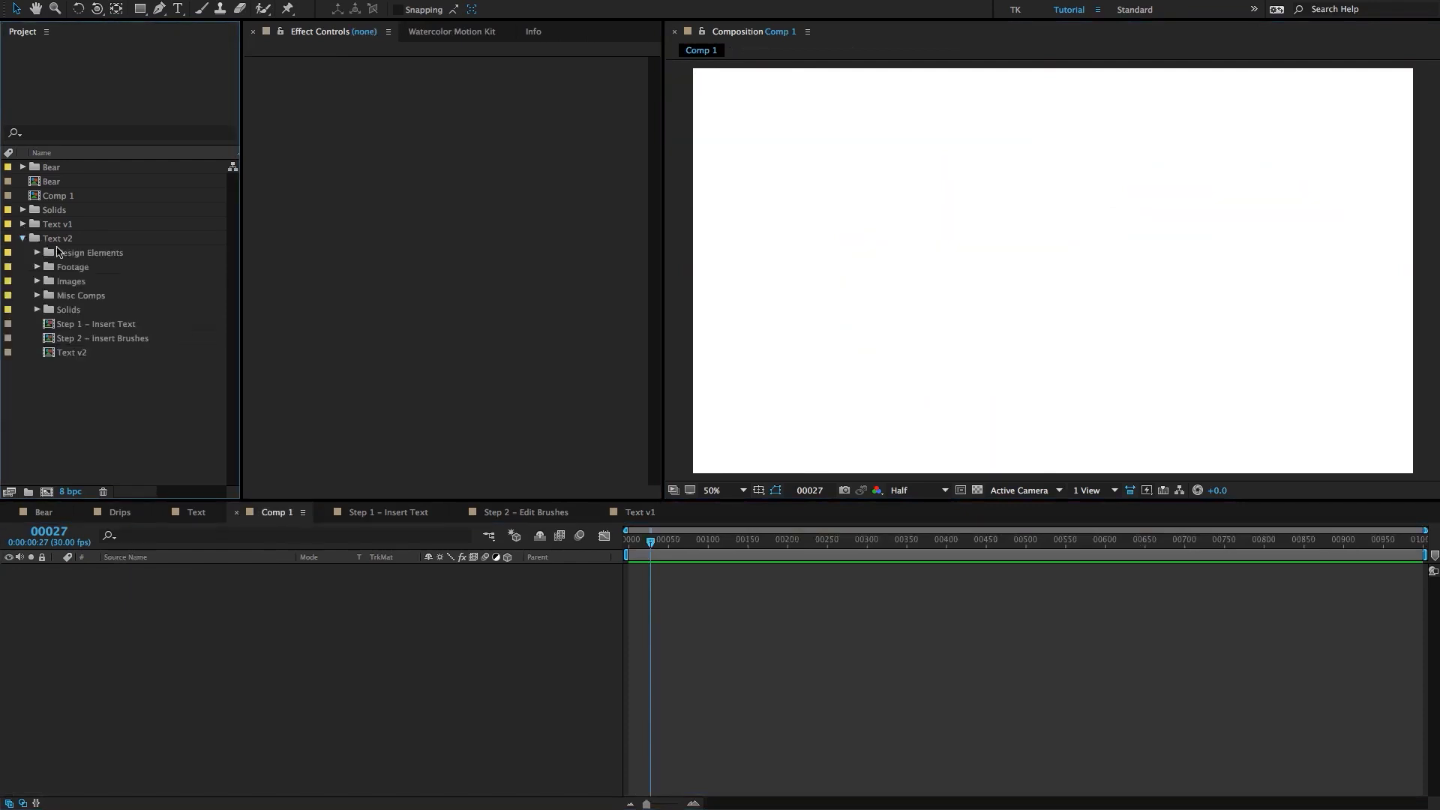
{"action": "left_click", "coordinate": [91, 324]}
{"action": "left_click", "coordinate": [120, 339]}
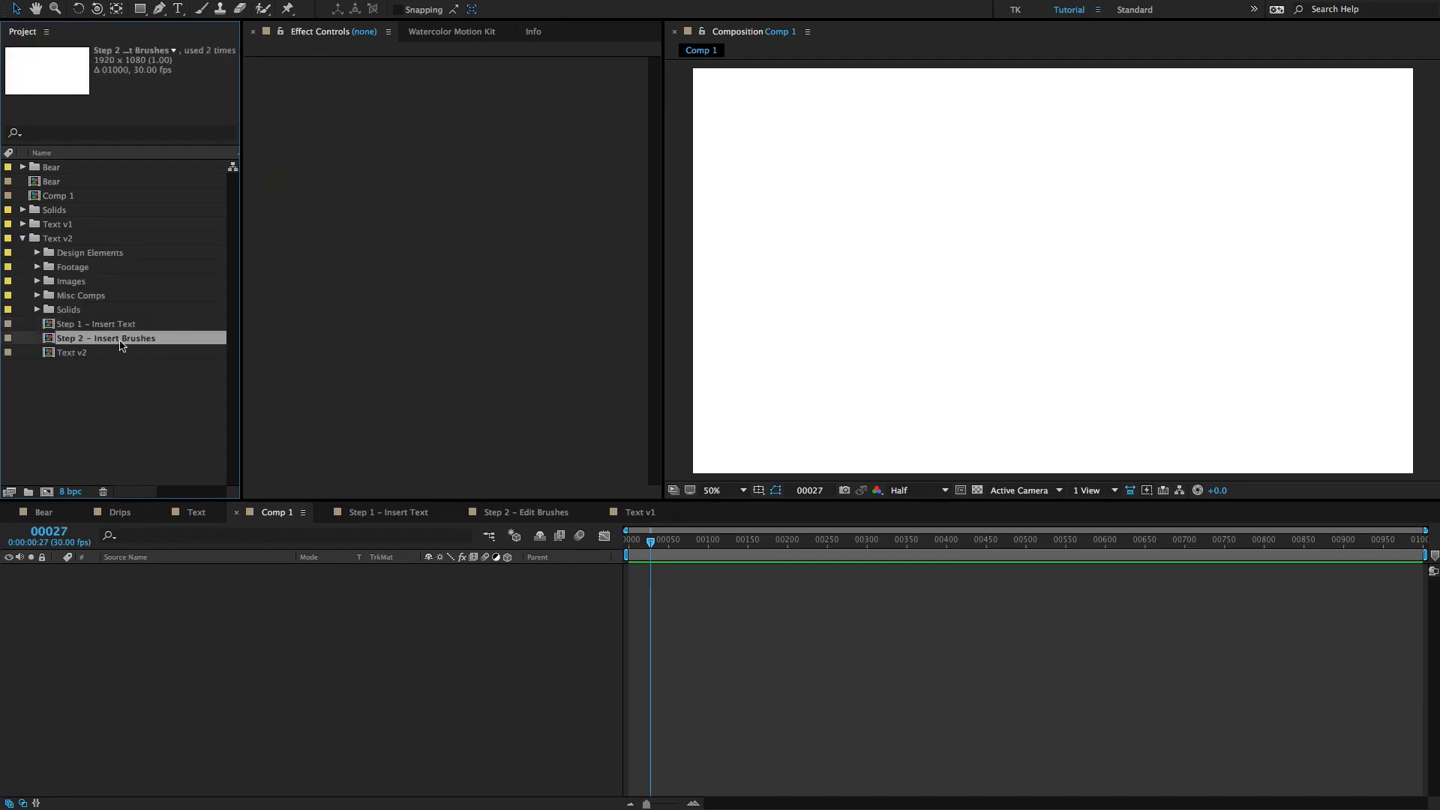
{"action": "left_click", "coordinate": [82, 354]}
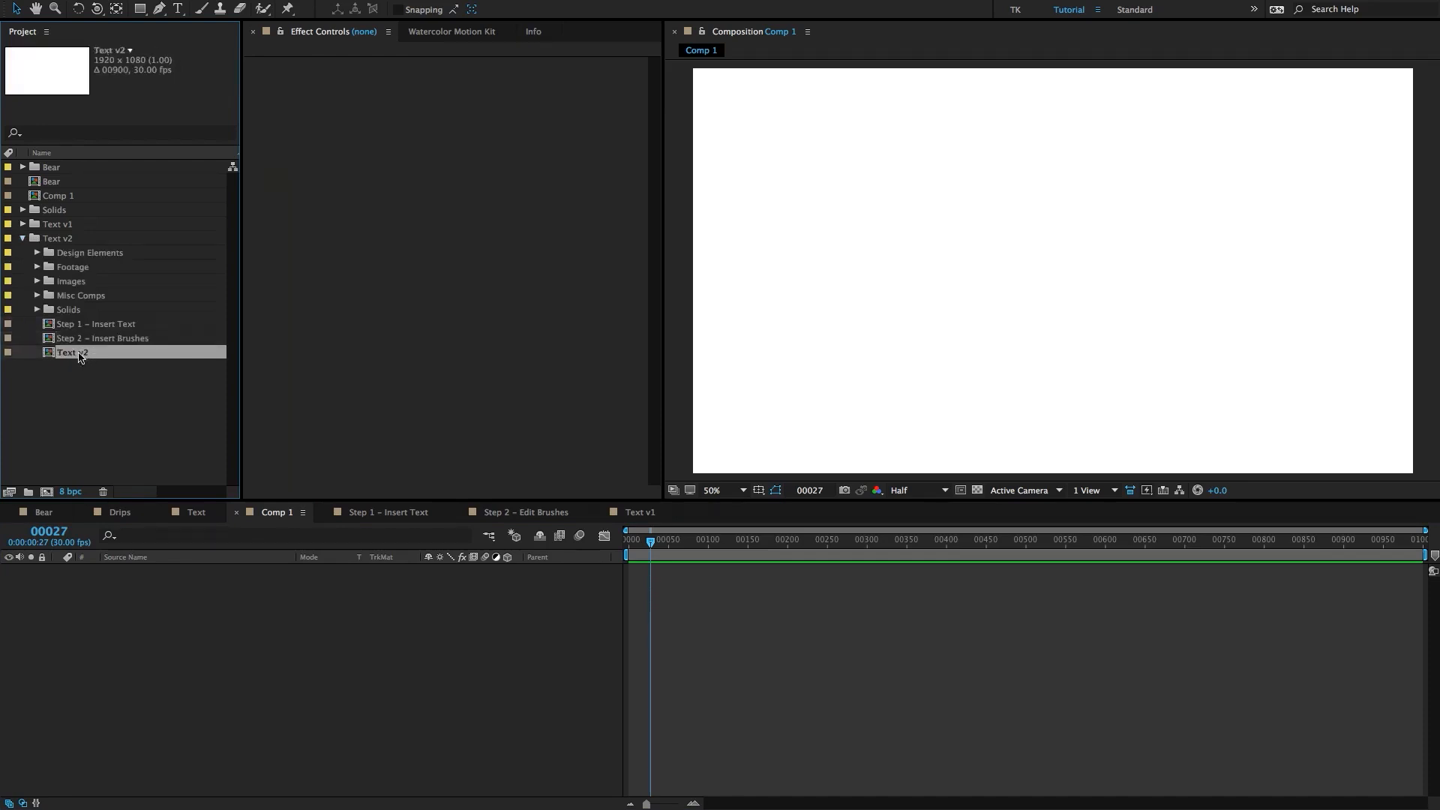
{"action": "left_click_drag", "start_coordinate": [80, 363], "coordinate": [147, 671]}
{"action": "left_click_drag", "start_coordinate": [682, 549], "coordinate": [751, 550]}
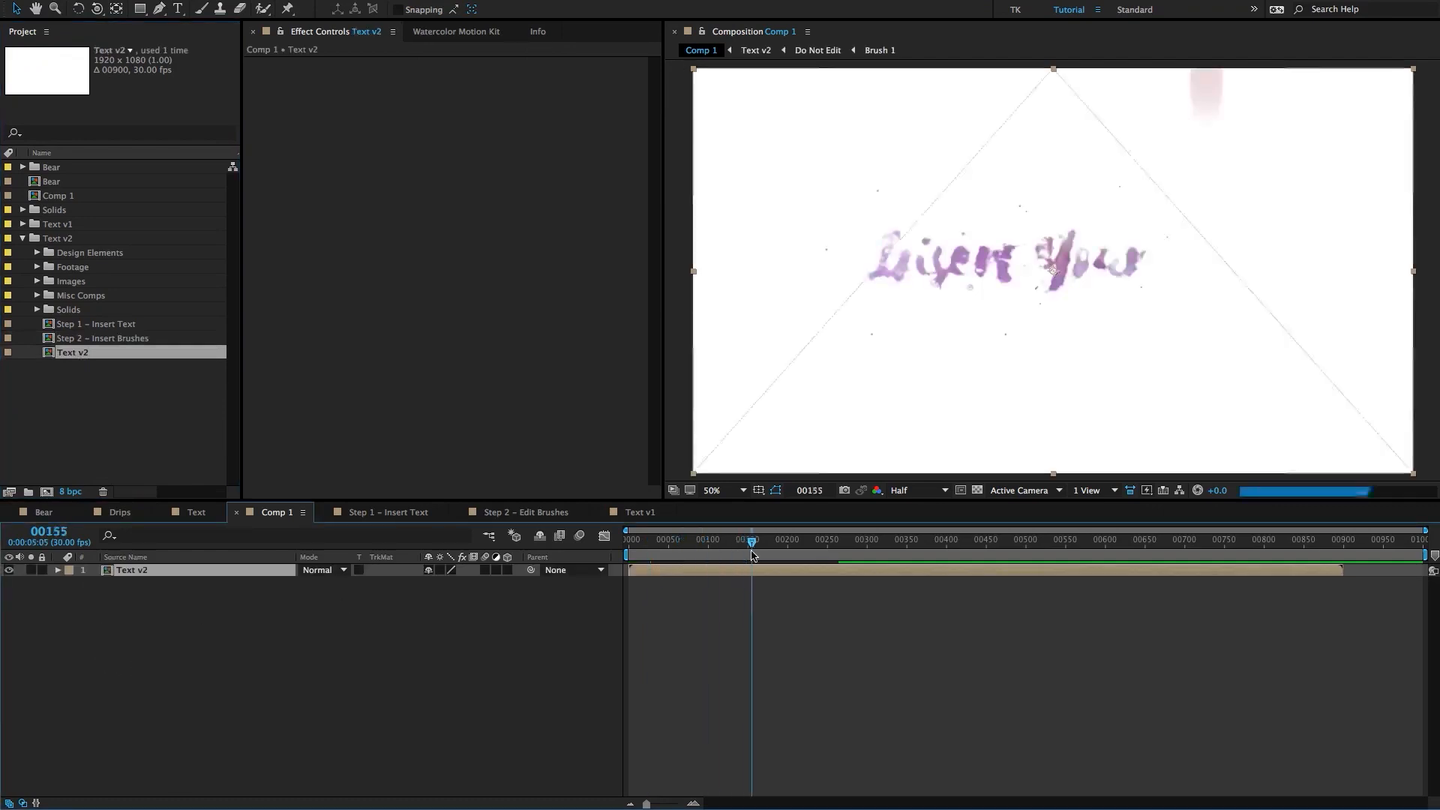
Open Text v2's Step 1 – Insert Text composition and replace the placeholder text with "Watercolor Tutorial".
{"action": "double_click", "coordinate": [101, 324]}
{"action": "left_click", "coordinate": [153, 571]}
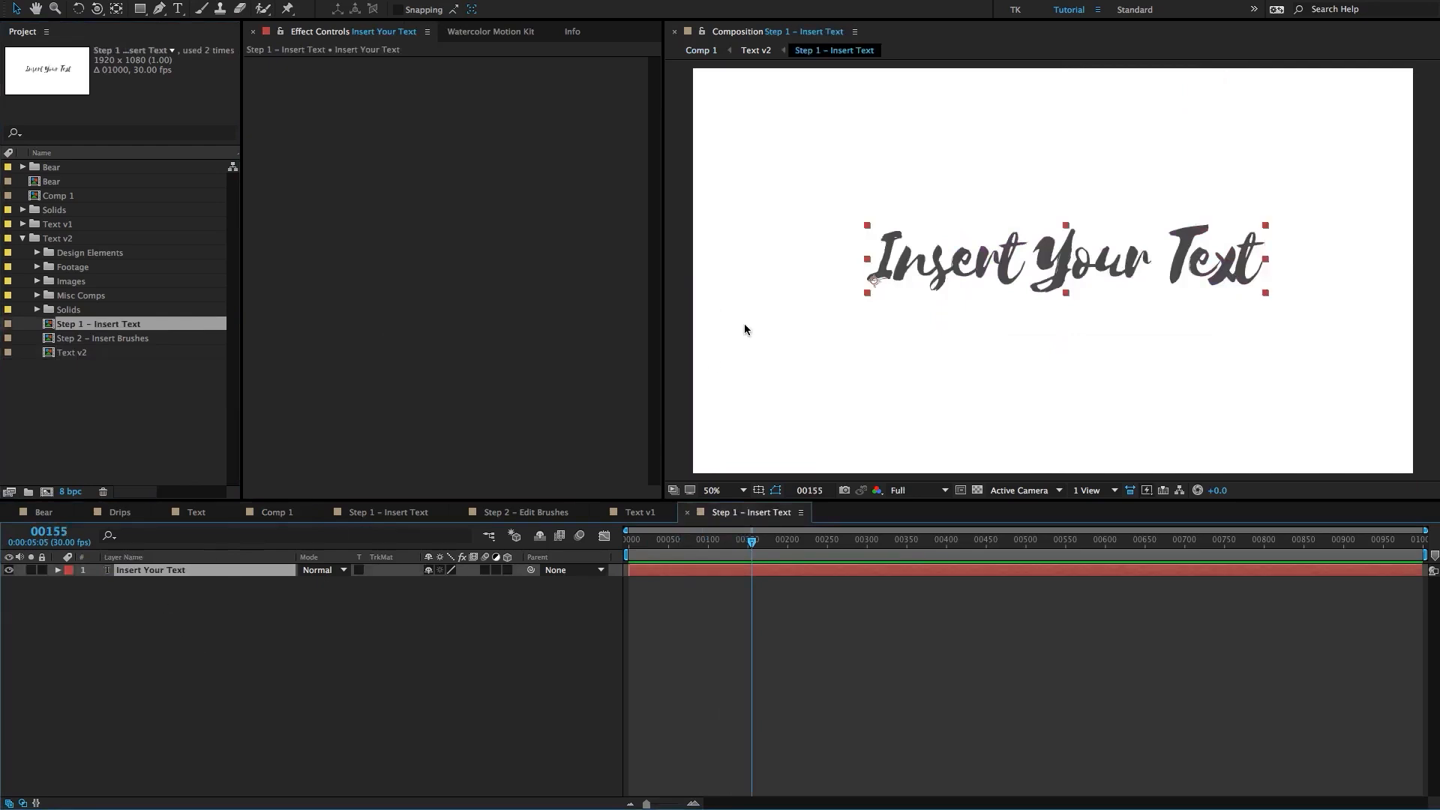
{"action": "key", "text": "ctrl+t"}
{"action": "triple_click", "coordinate": [982, 266]}
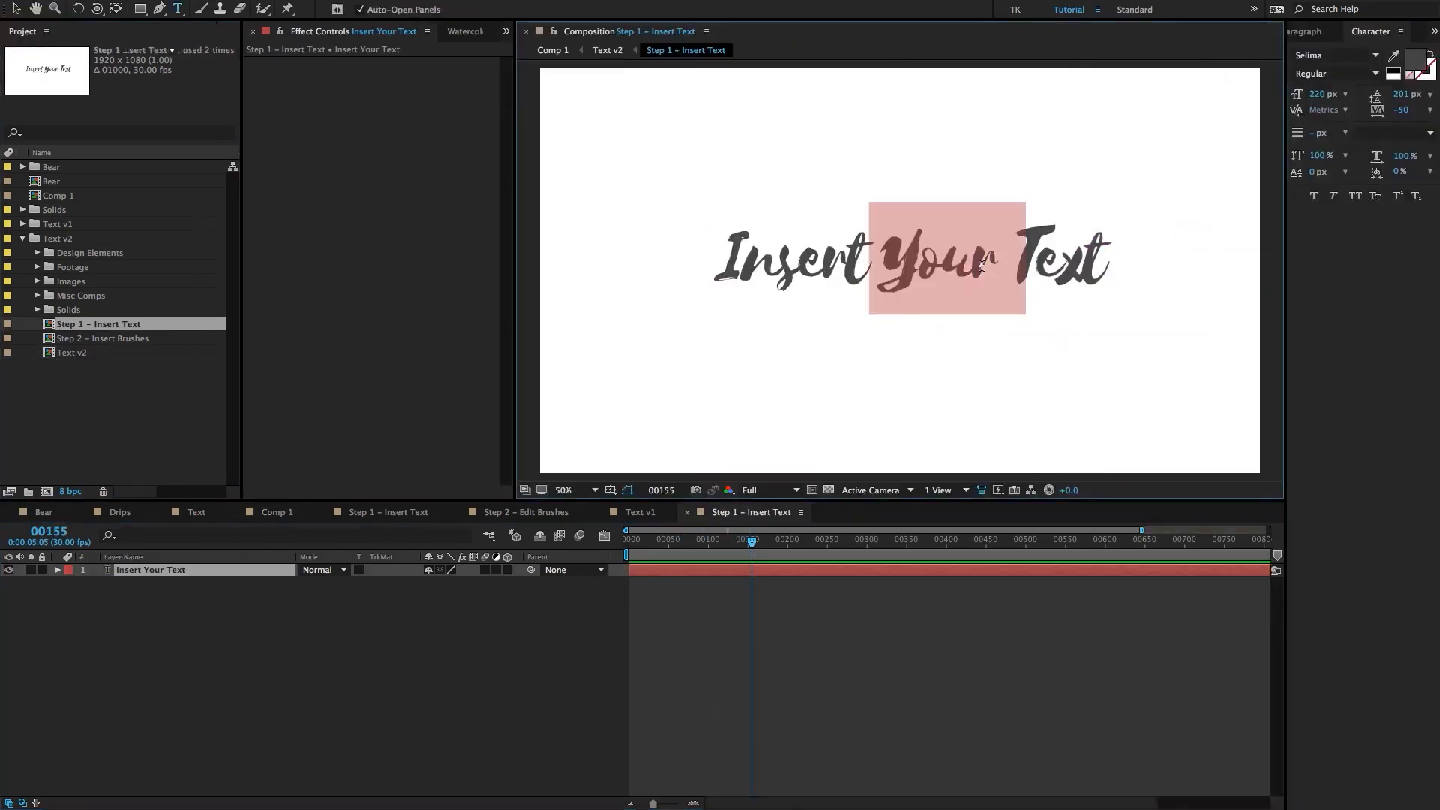
{"action": "type", "text": "Waterc"}
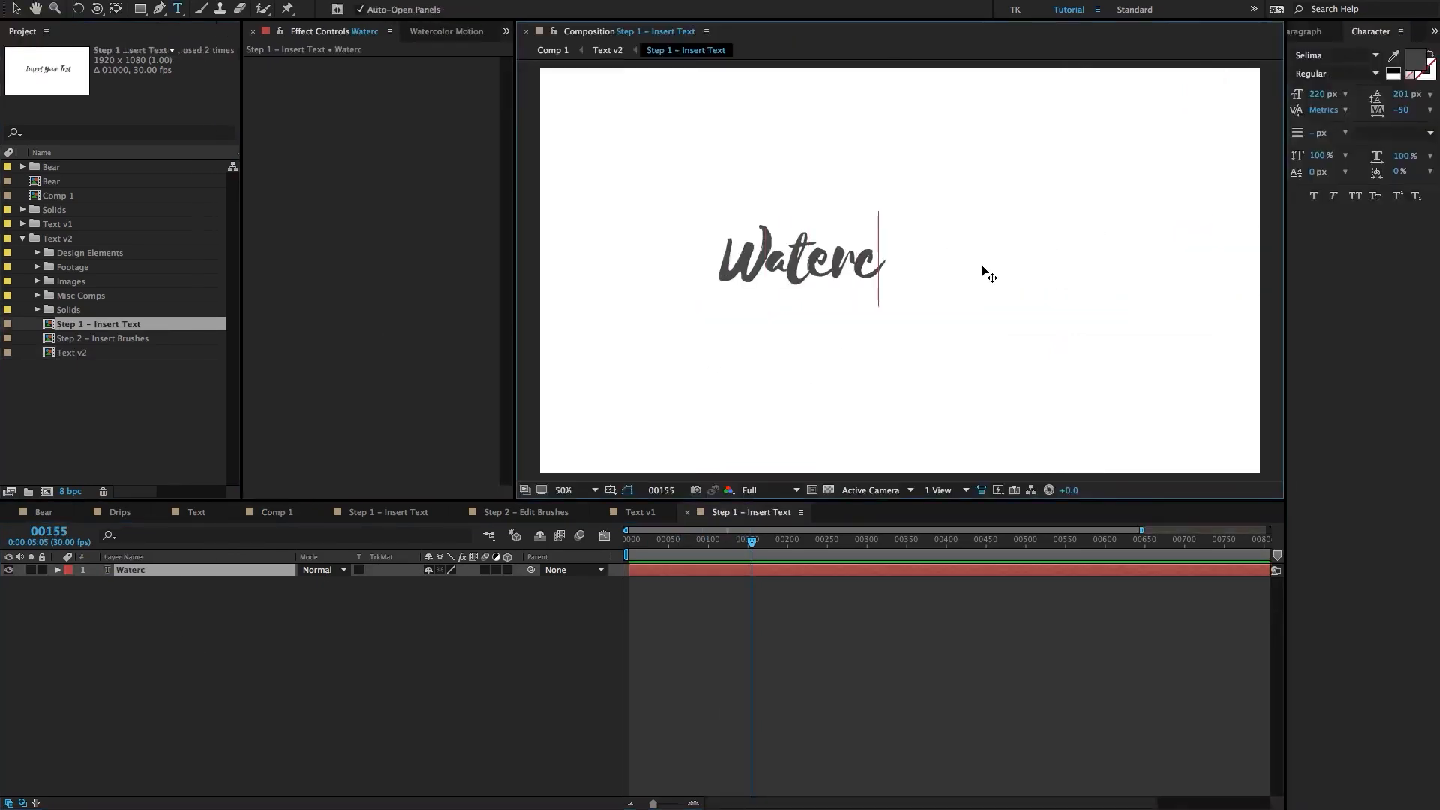
{"action": "type", "text": "olor T"}
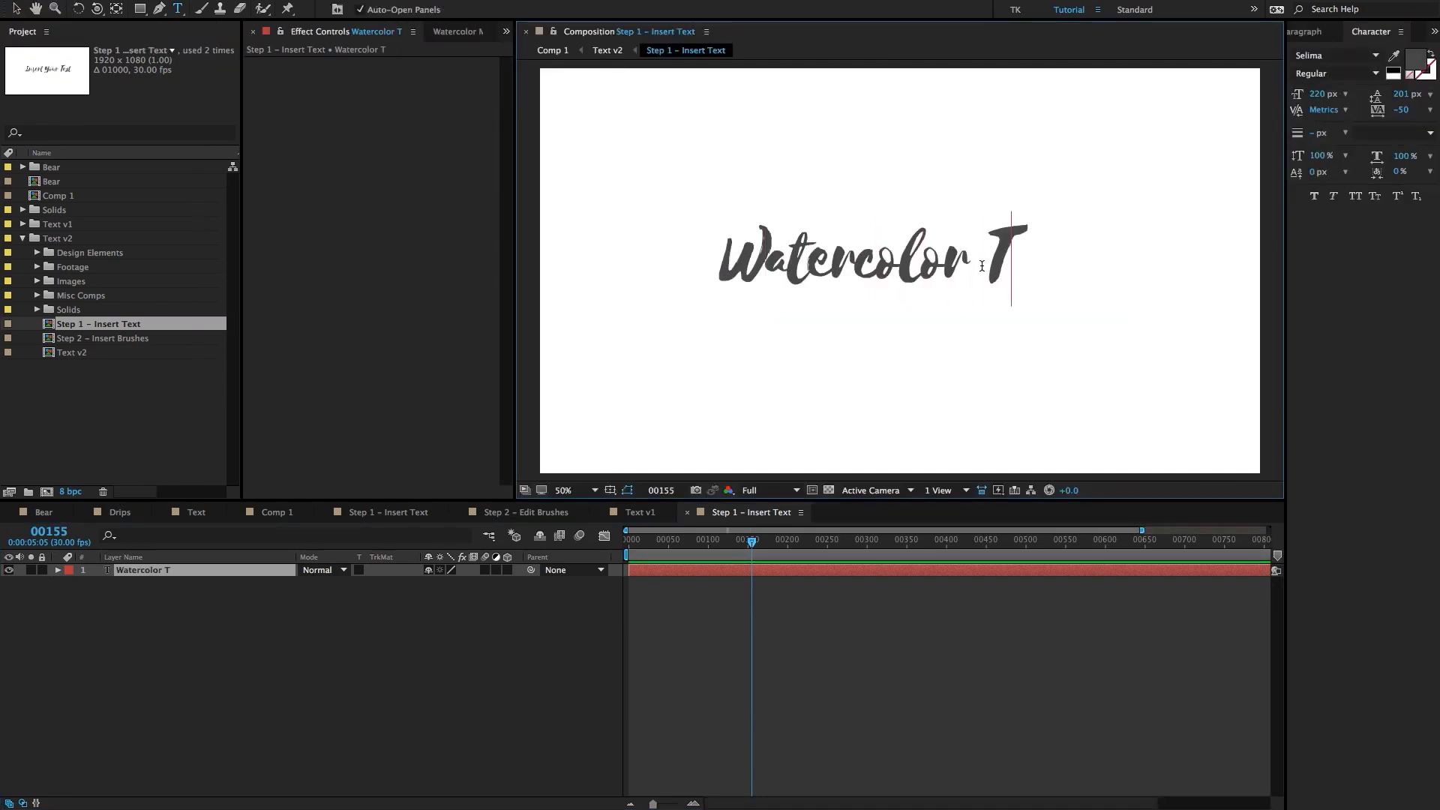
{"action": "type", "text": "utorial"}
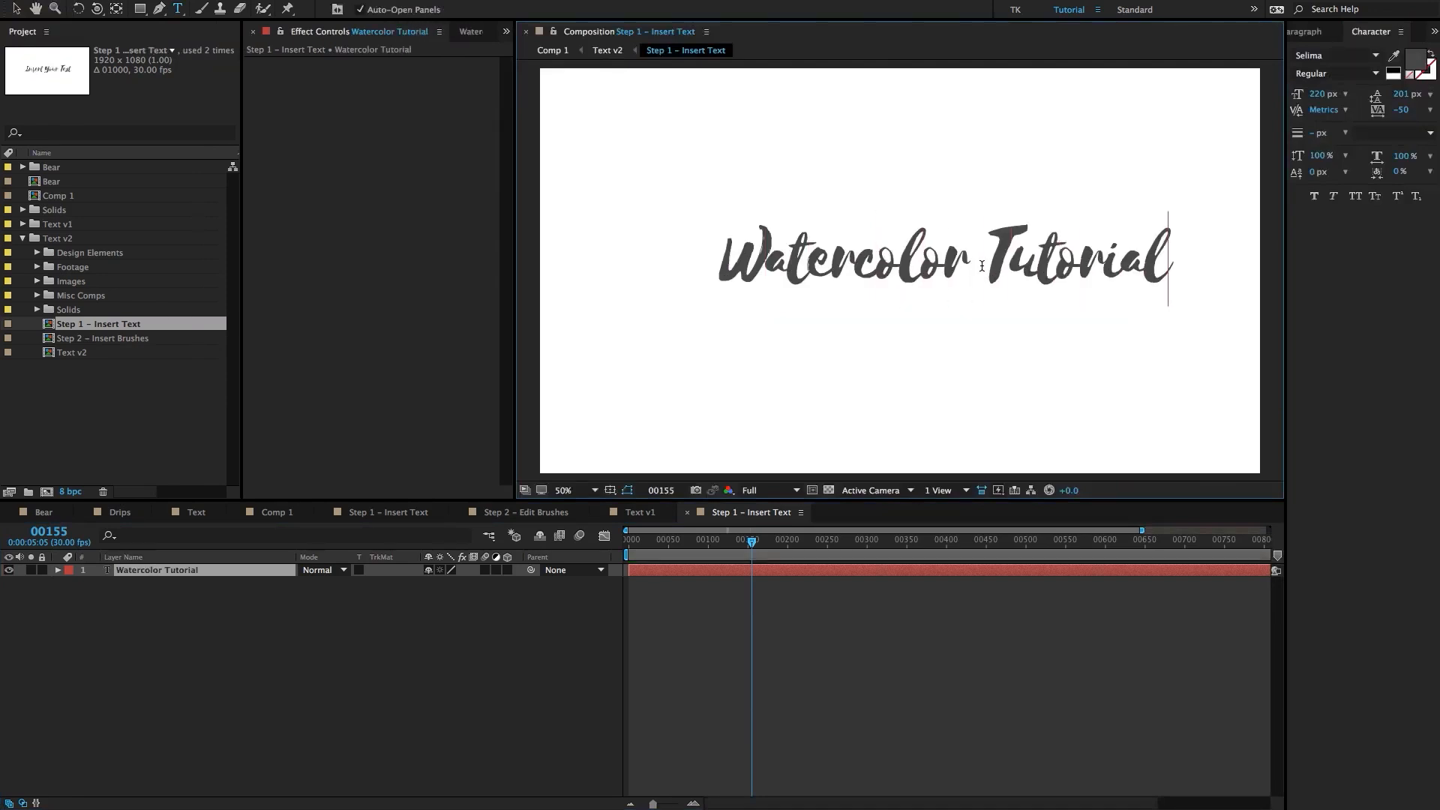
Finish editing the "Watercolor Tutorial" text and shift it slightly to center it in the Step 1 – Insert Text composition.
{"action": "left_click", "coordinate": [589, 600]}
{"action": "key", "text": "comma"}
{"action": "key", "text": "v"}
{"action": "left_click_drag", "start_coordinate": [955, 269], "coordinate": [940, 265]}
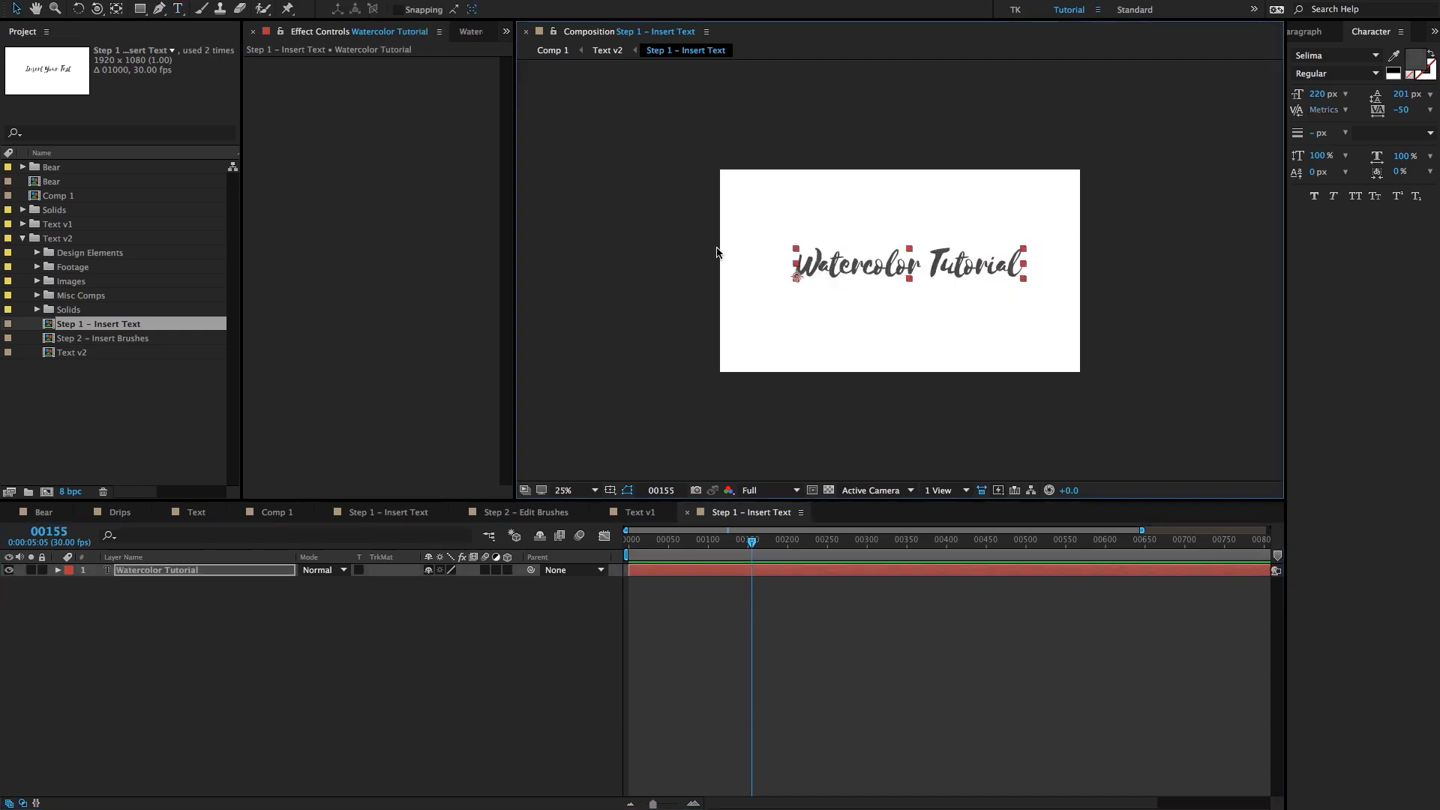
{"action": "left_click", "coordinate": [101, 369]}
{"action": "scroll", "coordinate": [774, 270], "scroll_direction": "up", "scroll_amount": 1}
{"action": "key", "text": "space"}
{"action": "left_click_drag", "start_coordinate": [807, 289], "coordinate": [817, 290]}
Open Text v2's Step 2 – Insert Brushes composition and examine how its brush layers cover the text.
{"action": "double_click", "coordinate": [98, 339]}
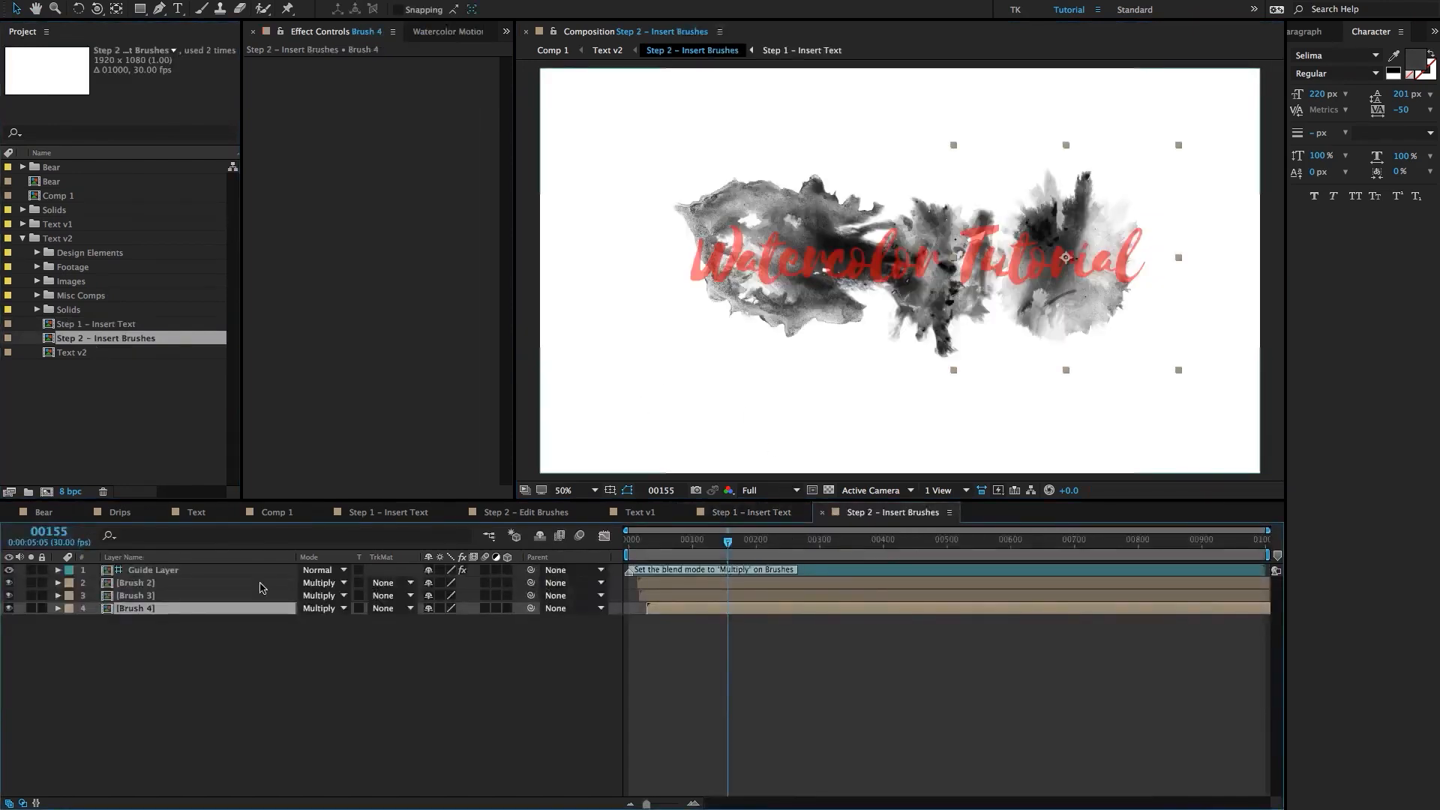
{"action": "scroll", "coordinate": [858, 293], "scroll_direction": "up", "scroll_amount": 1}
{"action": "scroll", "coordinate": [857, 292], "scroll_direction": "down", "scroll_amount": 1}
{"action": "key", "text": "space"}
{"action": "left_click_drag", "start_coordinate": [880, 296], "coordinate": [878, 296]}
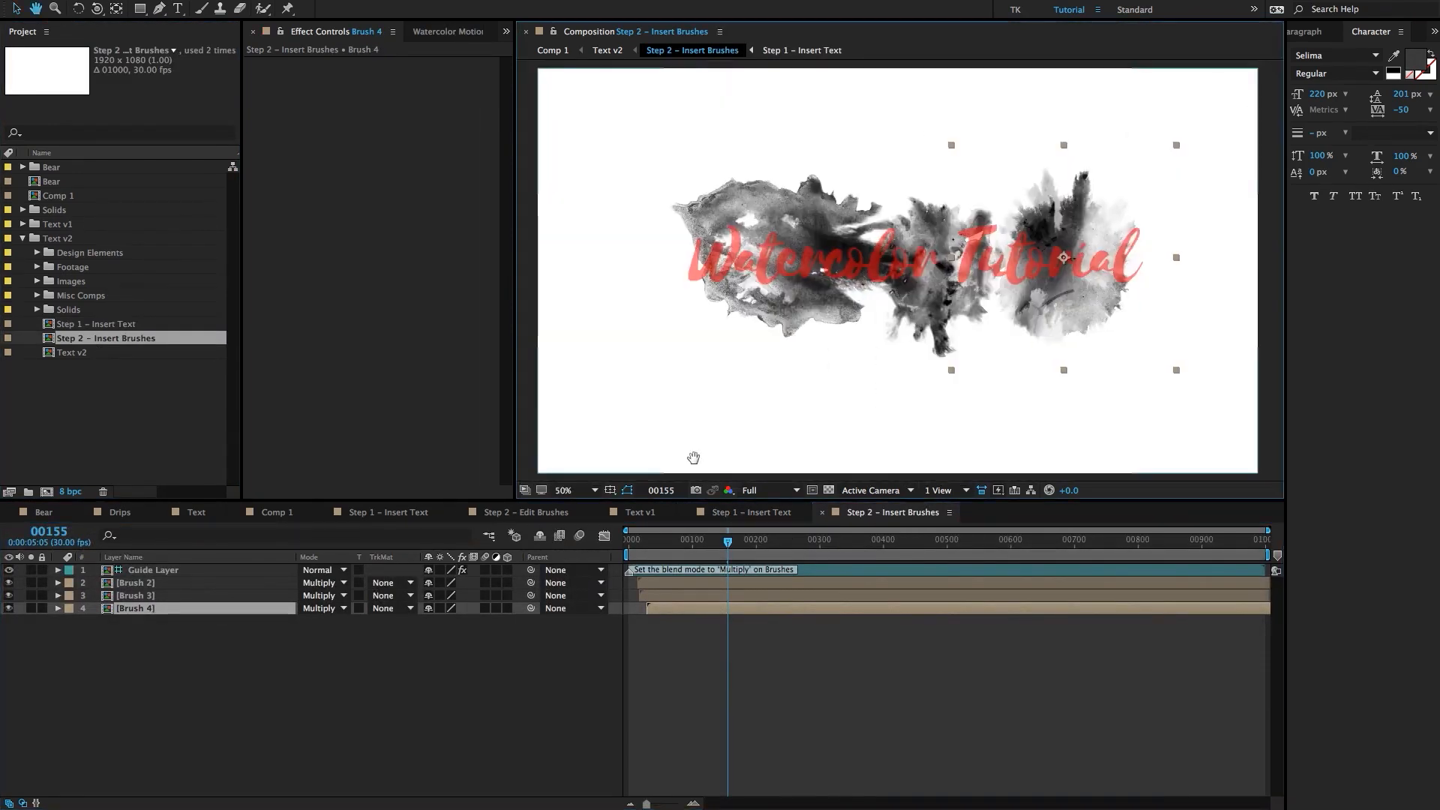
{"action": "left_click", "coordinate": [148, 583]}
{"action": "left_click", "coordinate": [148, 596]}
{"action": "left_click", "coordinate": [150, 582]}
{"action": "left_click", "coordinate": [150, 596]}
Examine how the Brush 2, Brush 3 and Brush 4 layers animate over the text up to frame 45.
{"action": "scroll", "coordinate": [657, 625], "scroll_direction": "up", "scroll_amount": 1}
{"action": "scroll", "coordinate": [657, 625], "scroll_direction": "left", "scroll_amount": 1}
{"action": "left_click", "coordinate": [650, 543]}
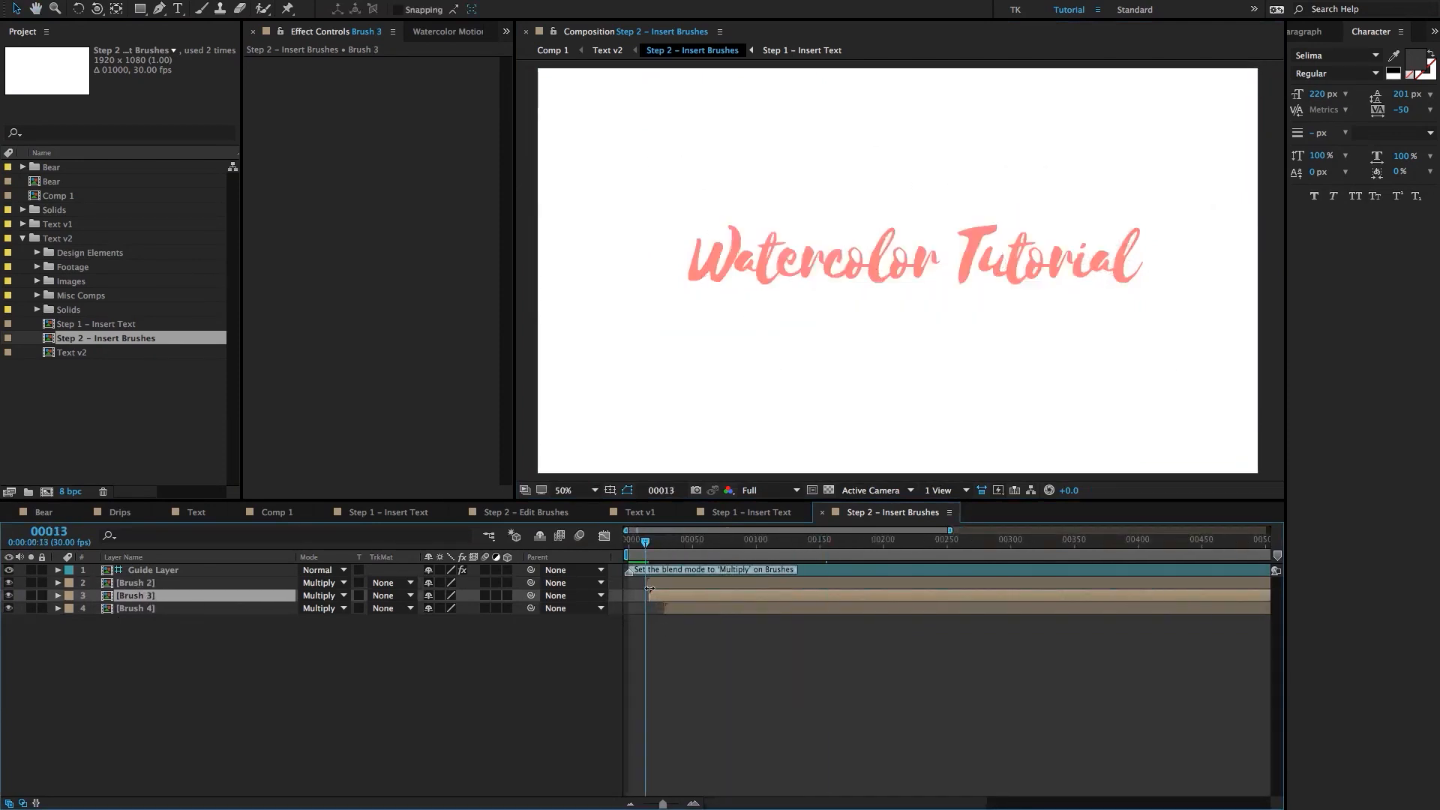
{"action": "key", "text": "ctrl+Up"}
{"action": "left_click_drag", "start_coordinate": [650, 543], "coordinate": [686, 548]}
{"action": "key", "text": "ctrl+Down"}
{"action": "key", "text": "ctrl+Down"}
{"action": "left_click", "coordinate": [681, 647]}
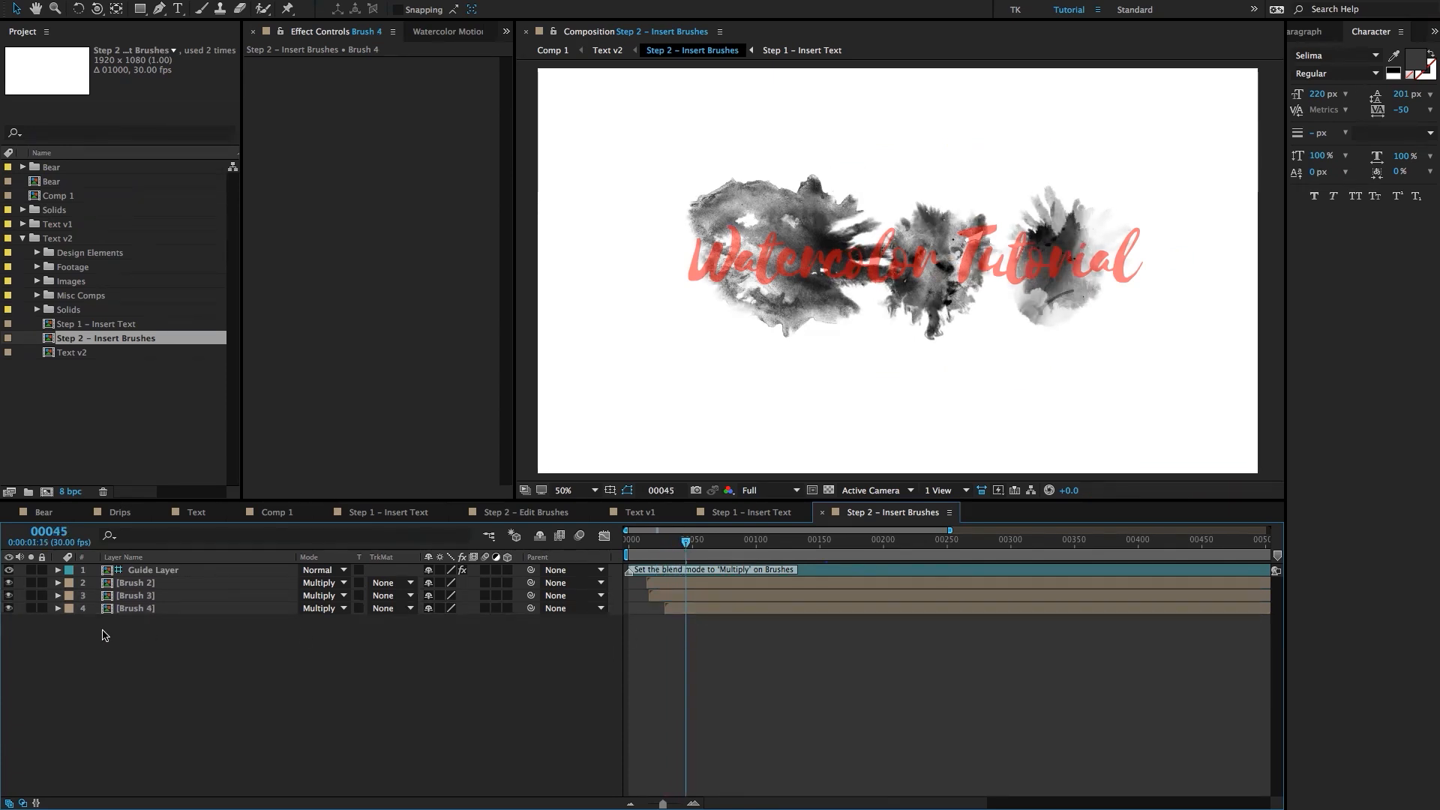
{"action": "left_click", "coordinate": [171, 584]}
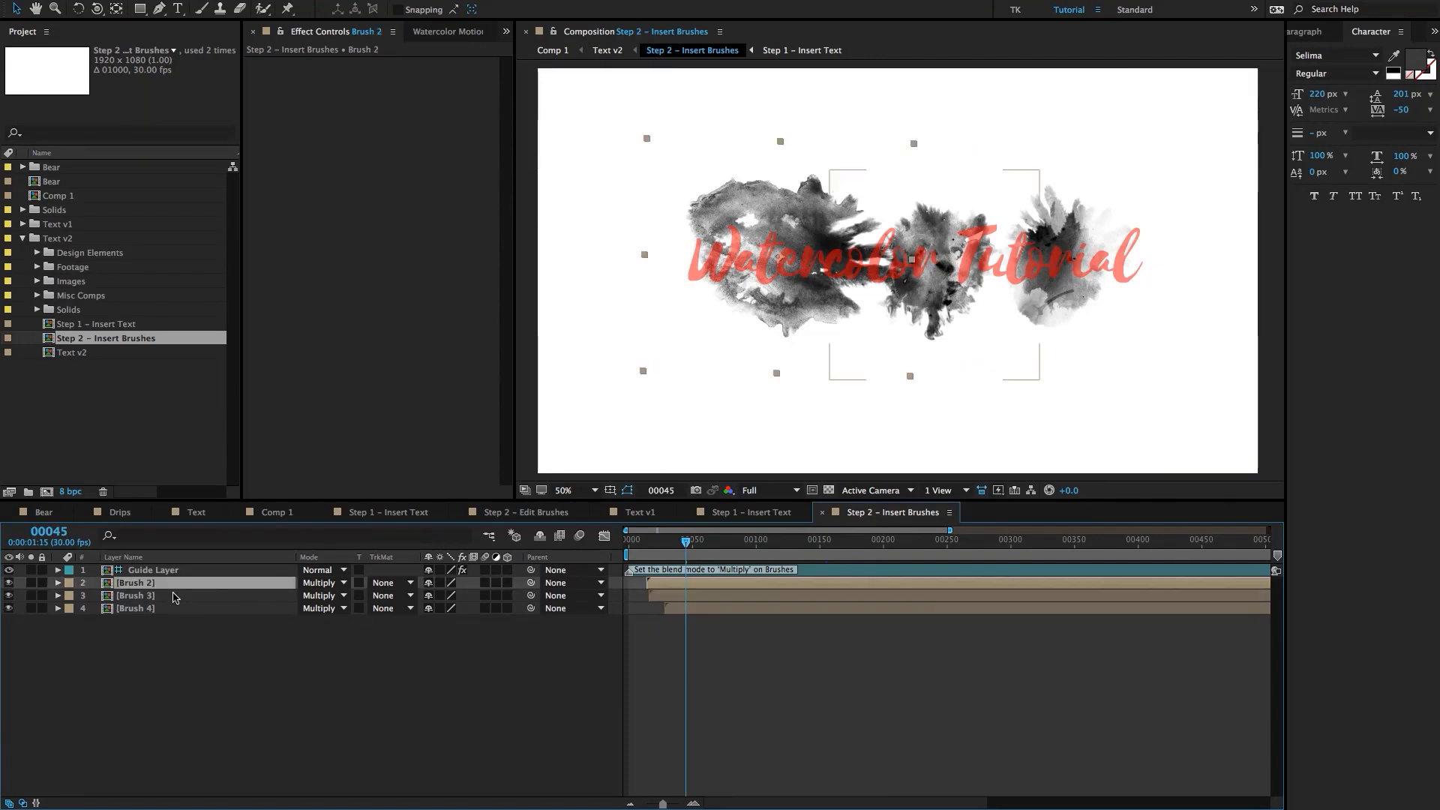
{"action": "left_click", "coordinate": [176, 597]}
{"action": "left_click", "coordinate": [153, 609], "text": "shift"}
{"action": "left_click", "coordinate": [148, 678]}
Reveal the Brush 4 layer's source in the project and replace the layer with Brush 5 from Design Elements.
{"action": "left_click", "coordinate": [146, 607]}
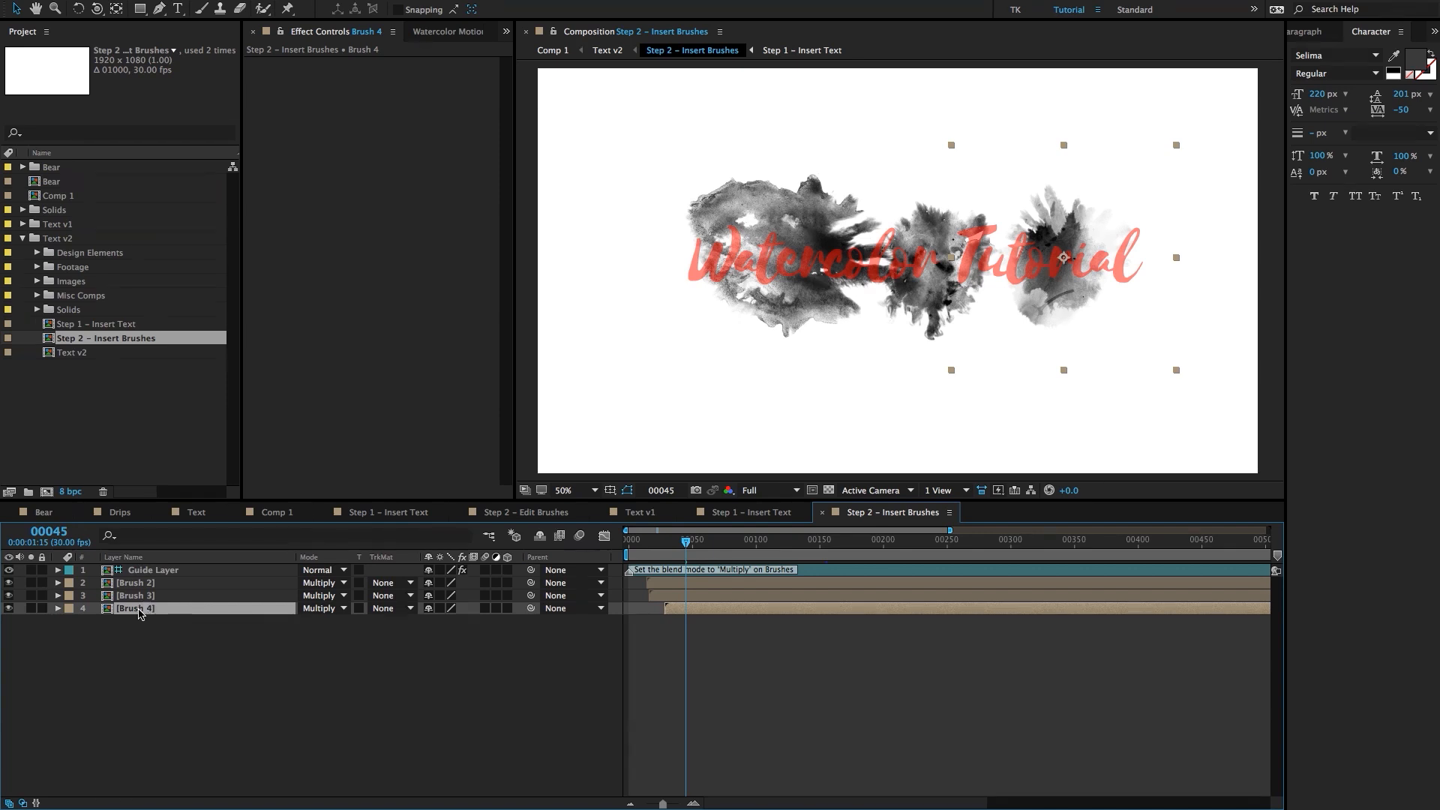
{"action": "right_click", "coordinate": [139, 613]}
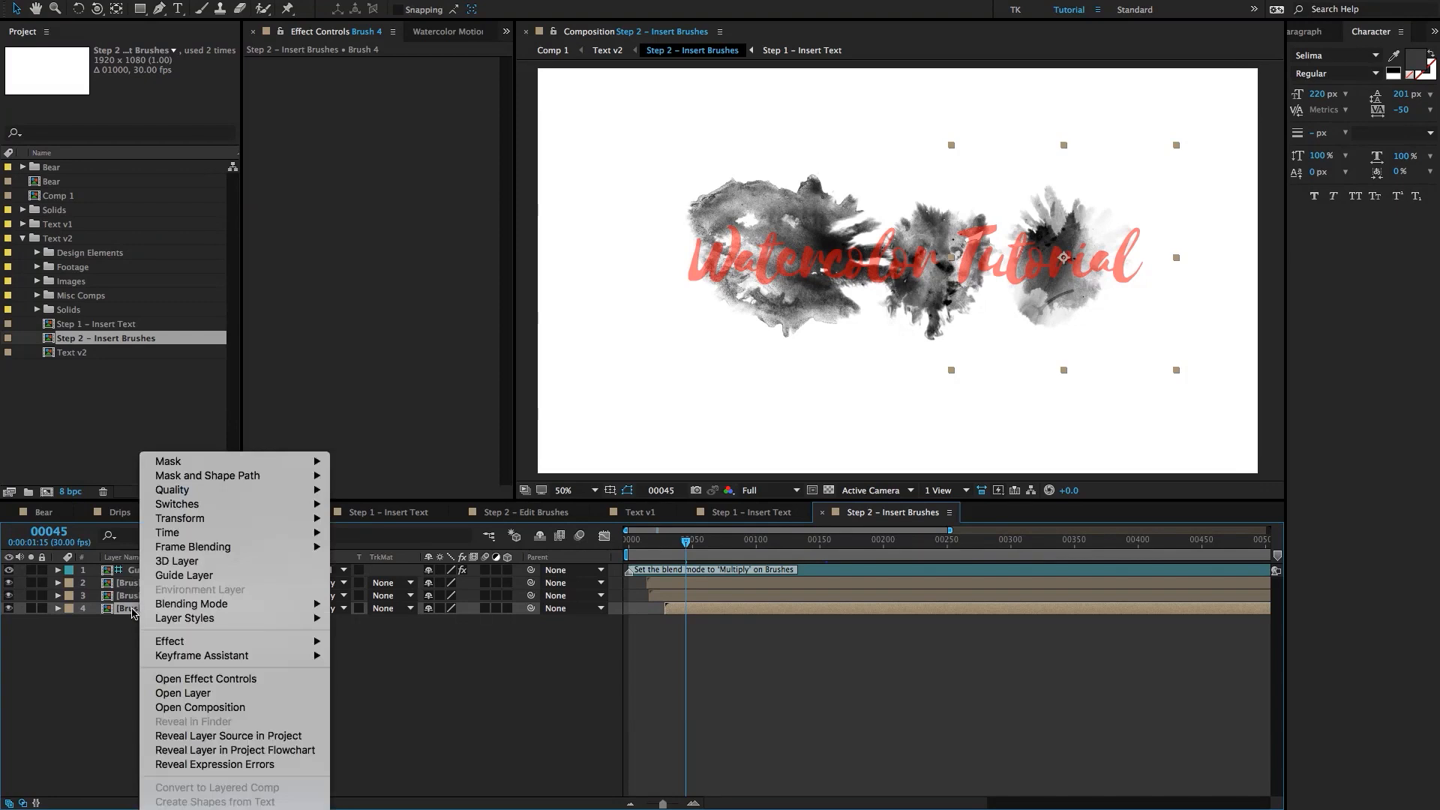
{"action": "left_click", "coordinate": [210, 739]}
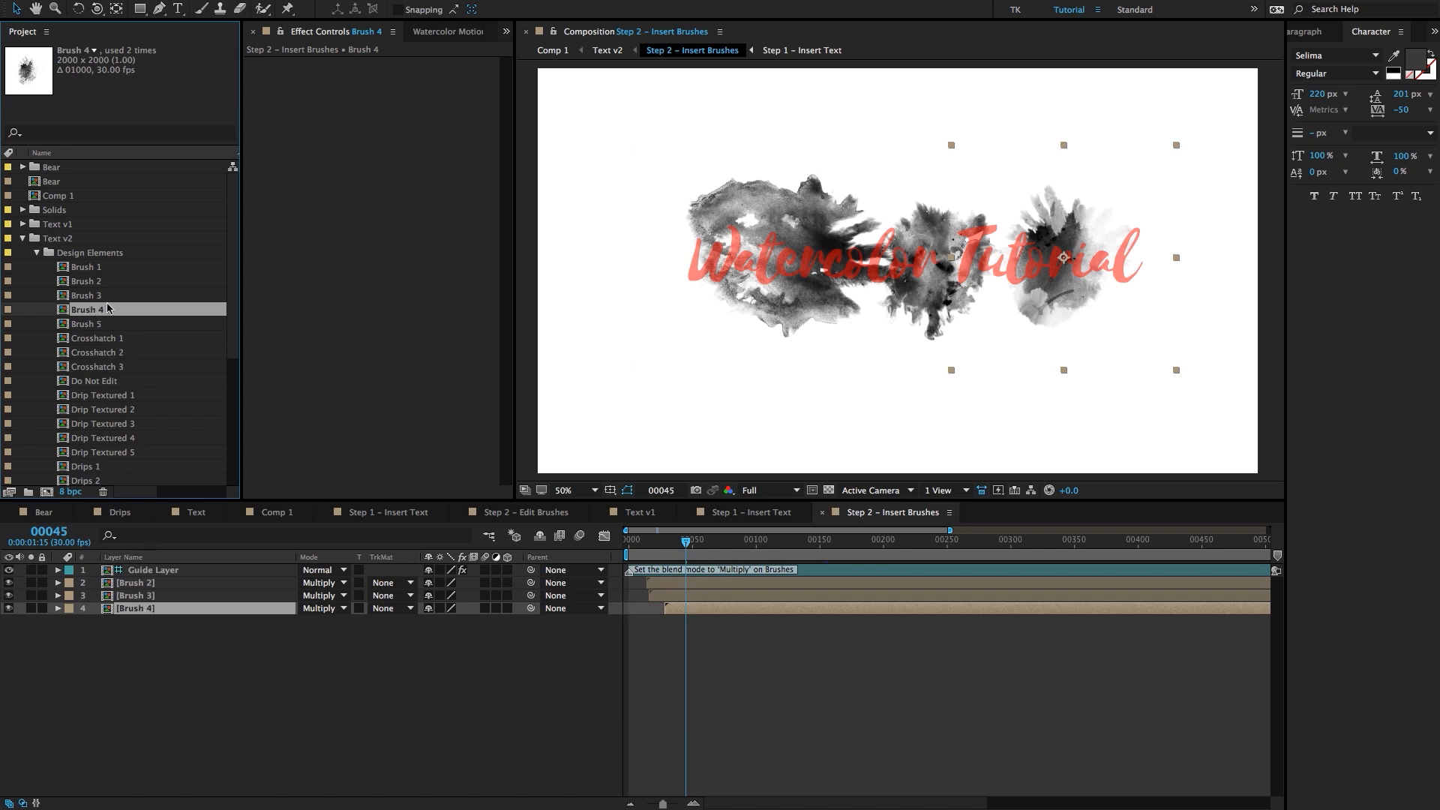
{"action": "left_click", "coordinate": [92, 326]}
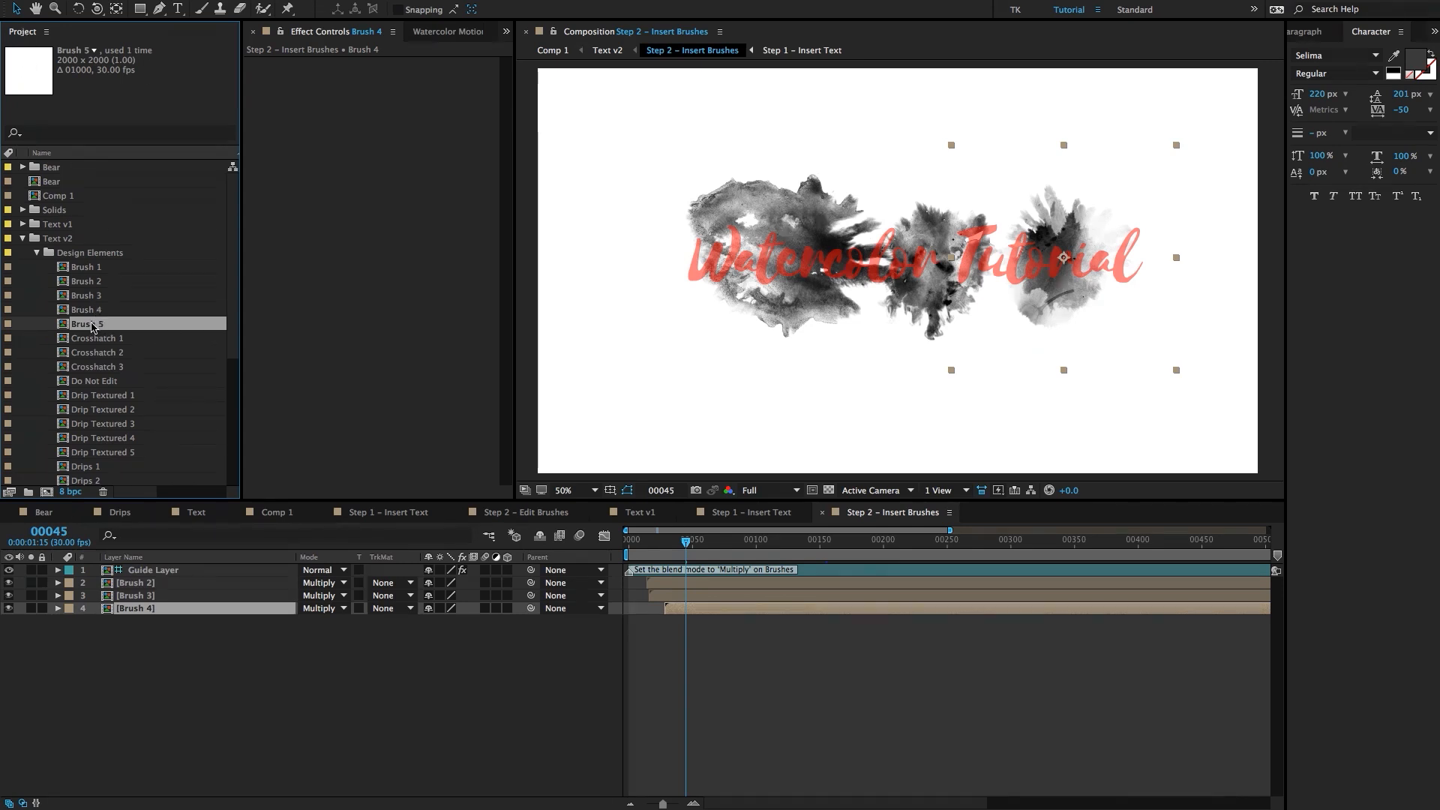
{"action": "left_click", "coordinate": [136, 613]}
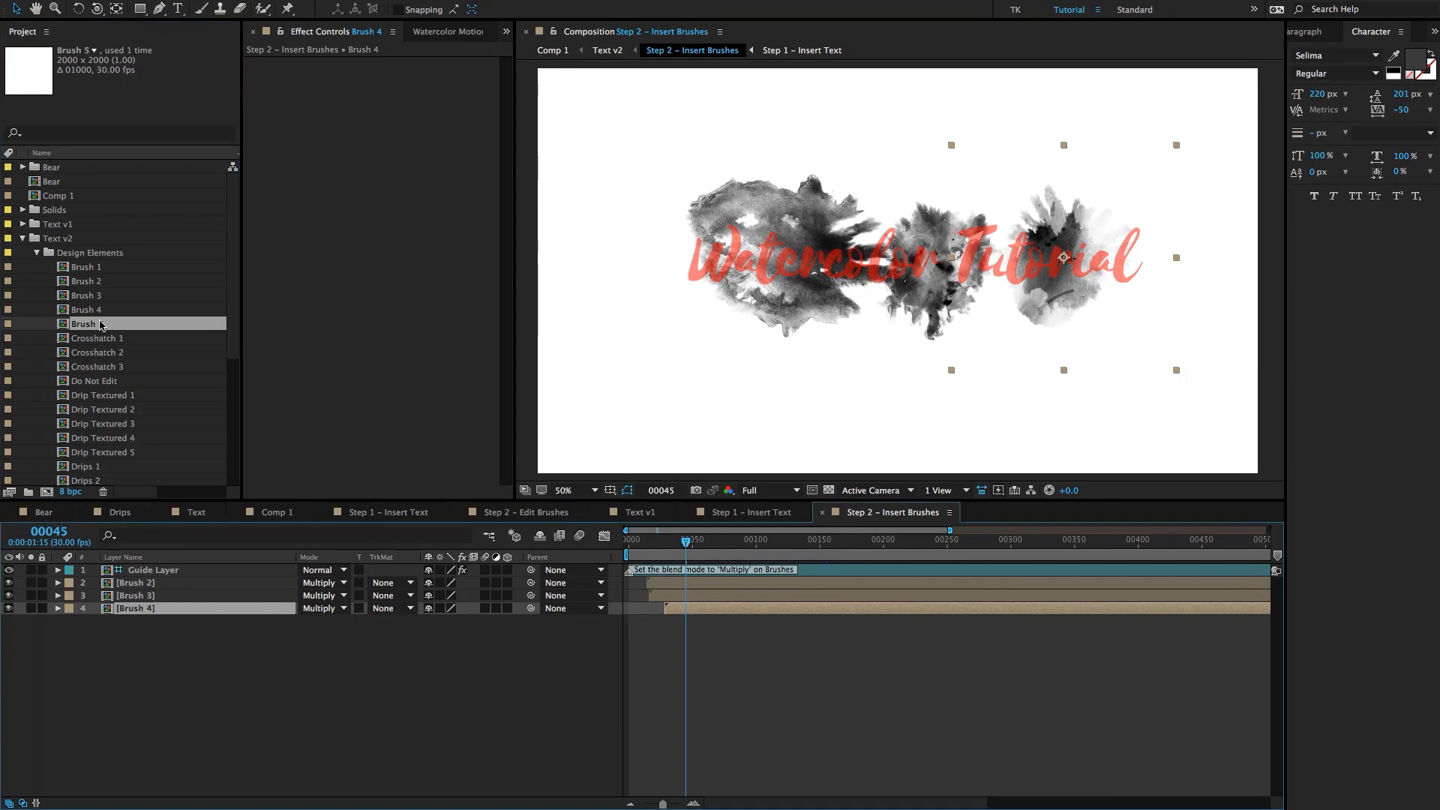
{"action": "mouse_move", "coordinate": [101, 325]}
{"action": "left_mouse_down"}
{"action": "mouse_move", "coordinate": [138, 466]}
{"action": "mouse_move", "coordinate": [139, 615]}
{"action": "left_mouse_up"}
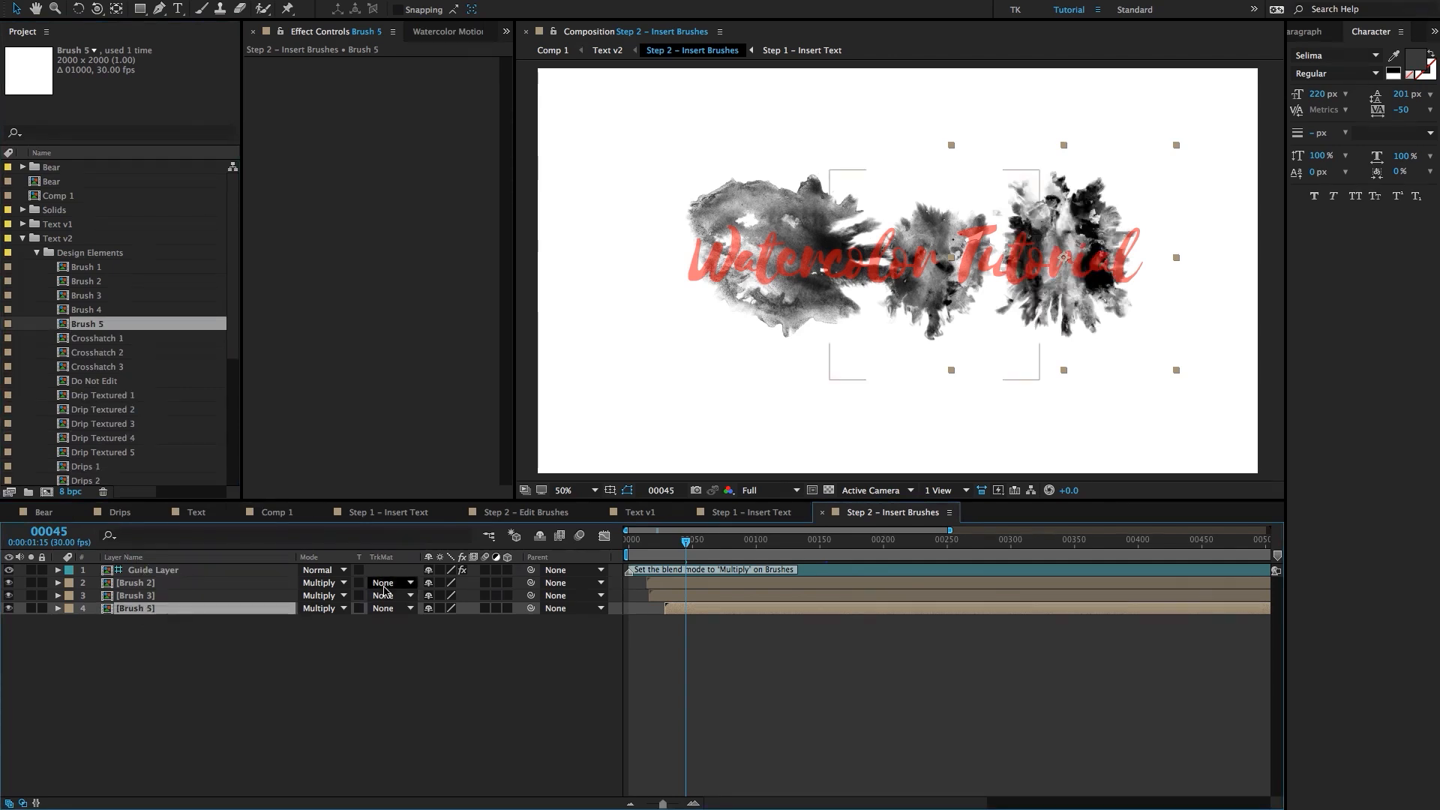
{"action": "left_click", "coordinate": [94, 267], "text": "shift"}
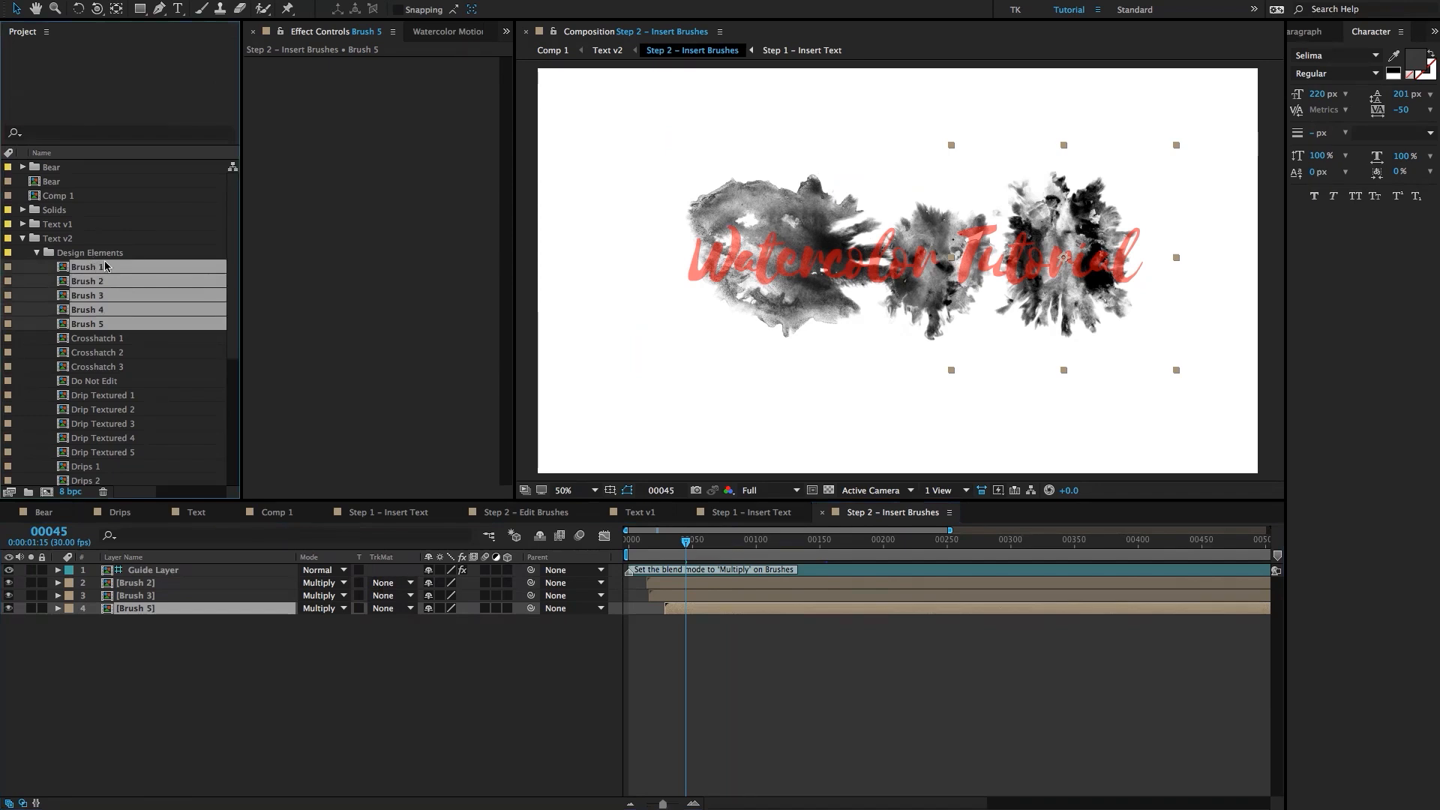
{"action": "left_click", "coordinate": [158, 700]}
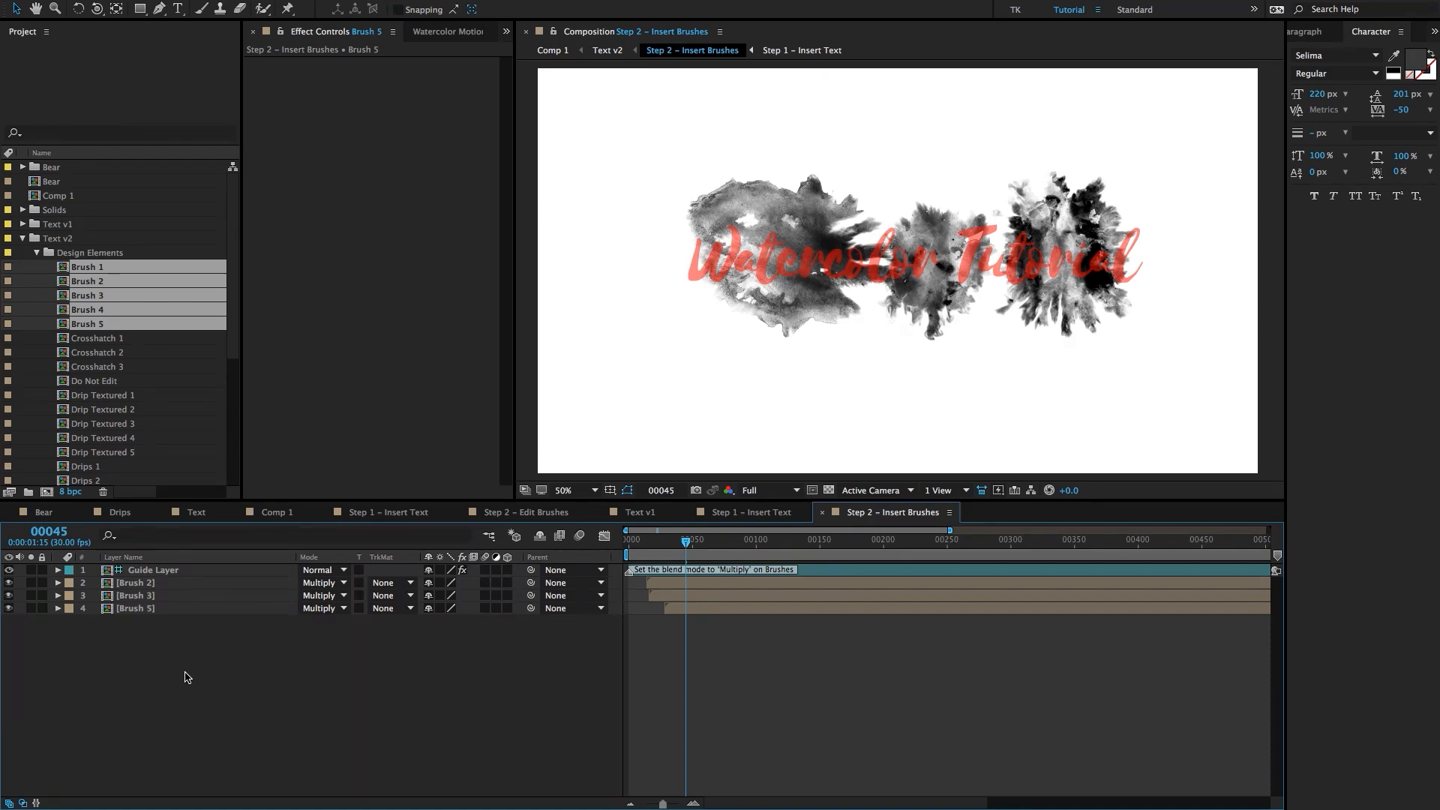
Hide the Brush 3 layer and delete the Brush 5 layer from Step 2 – Insert Brushes.
{"action": "left_click", "coordinate": [187, 596]}
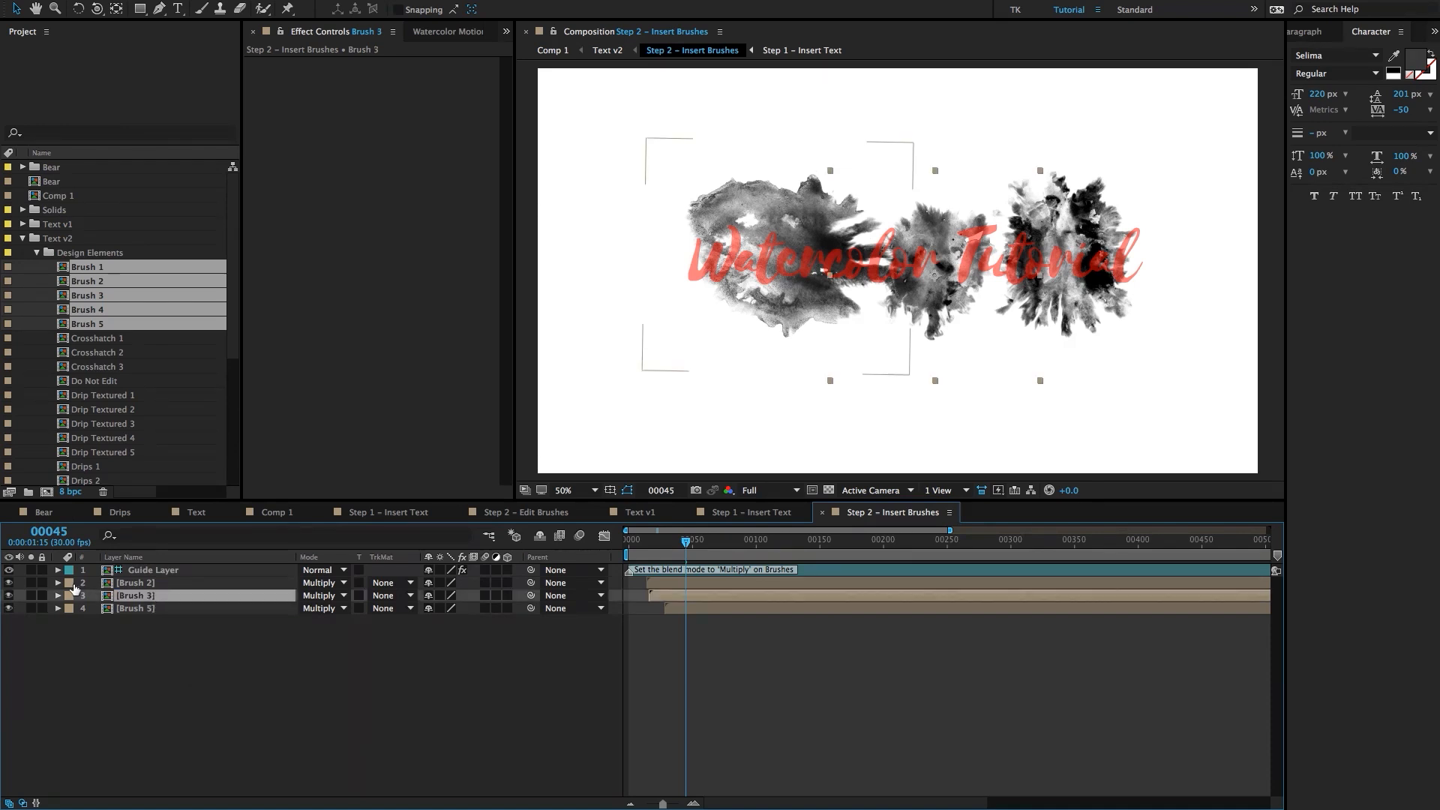
{"action": "left_click", "coordinate": [10, 596]}
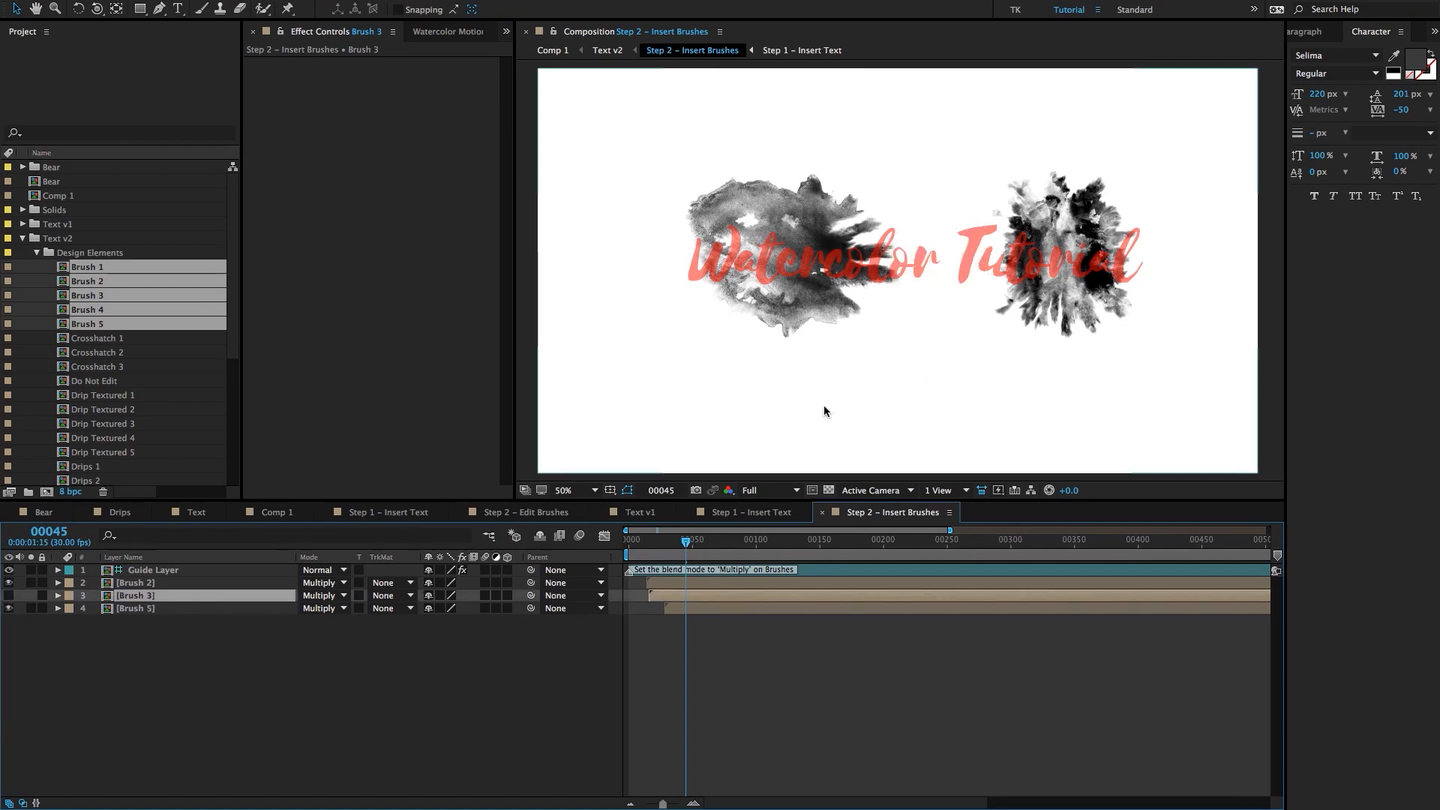
{"action": "left_click", "coordinate": [150, 611]}
{"action": "key", "text": "s"}
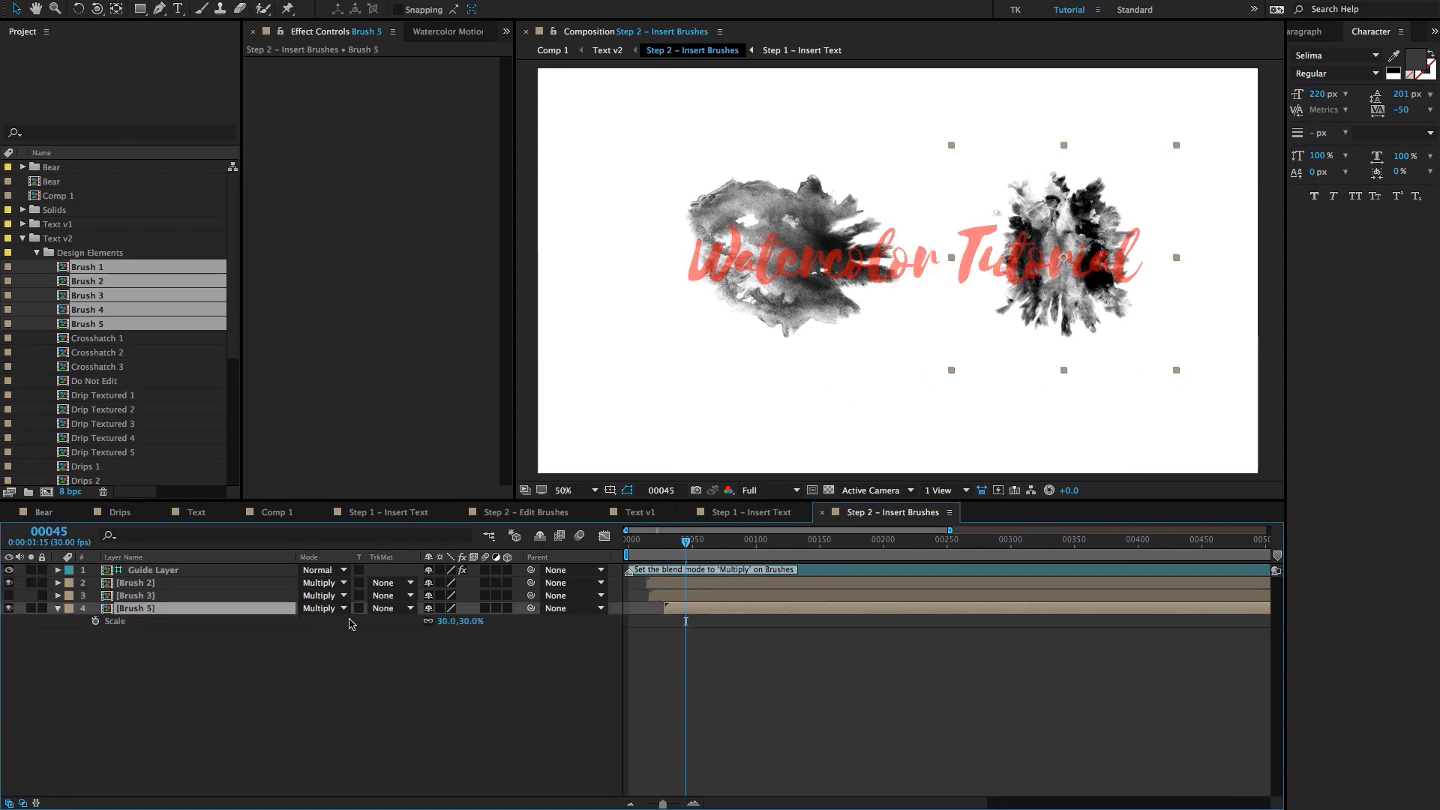
{"action": "mouse_move", "coordinate": [440, 621]}
{"action": "left_mouse_down"}
{"action": "mouse_move", "coordinate": [459, 621]}
{"action": "mouse_move", "coordinate": [446, 621]}
{"action": "left_mouse_up"}
{"action": "key", "text": "Delete"}
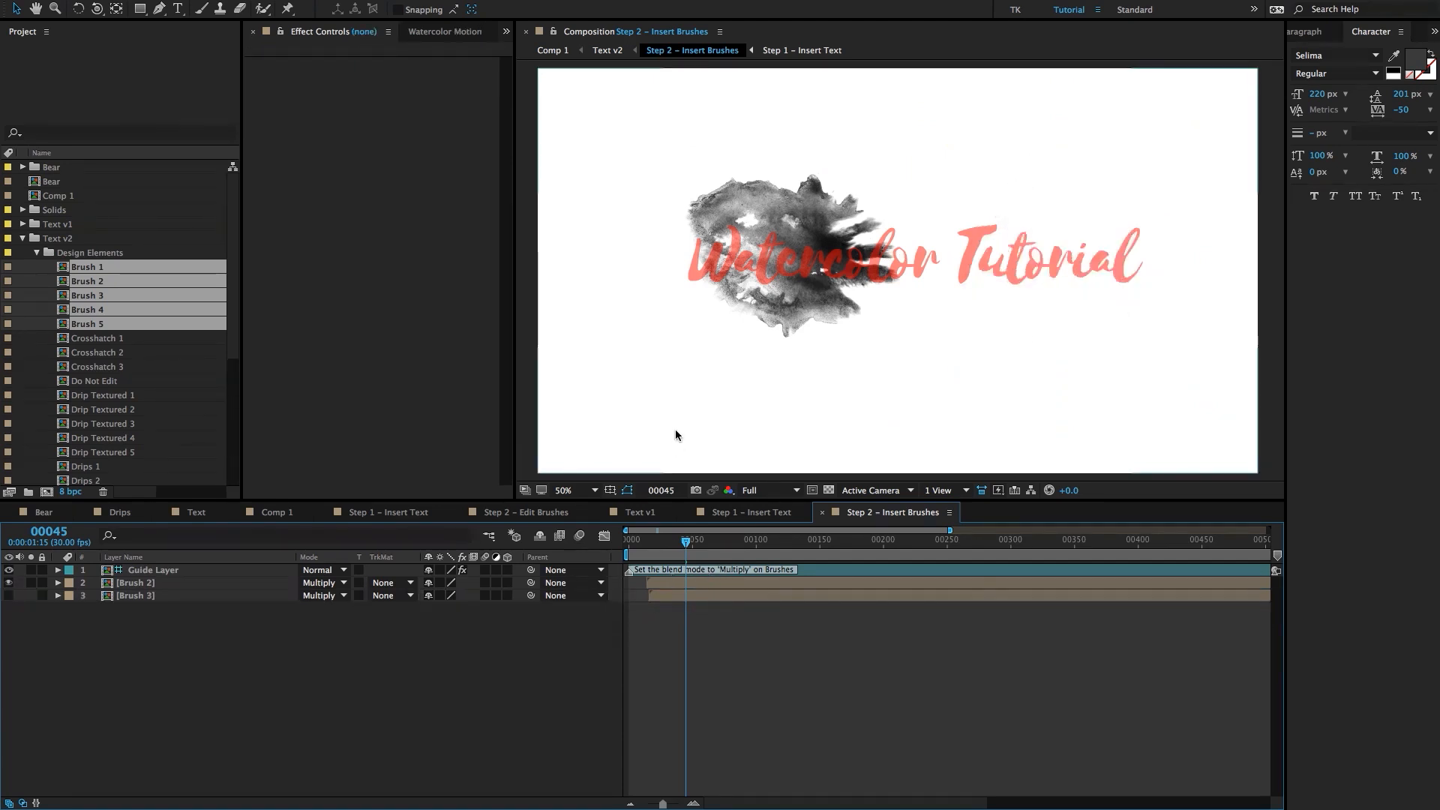
{"action": "left_click", "coordinate": [645, 545]}
{"action": "key", "text": "space"}
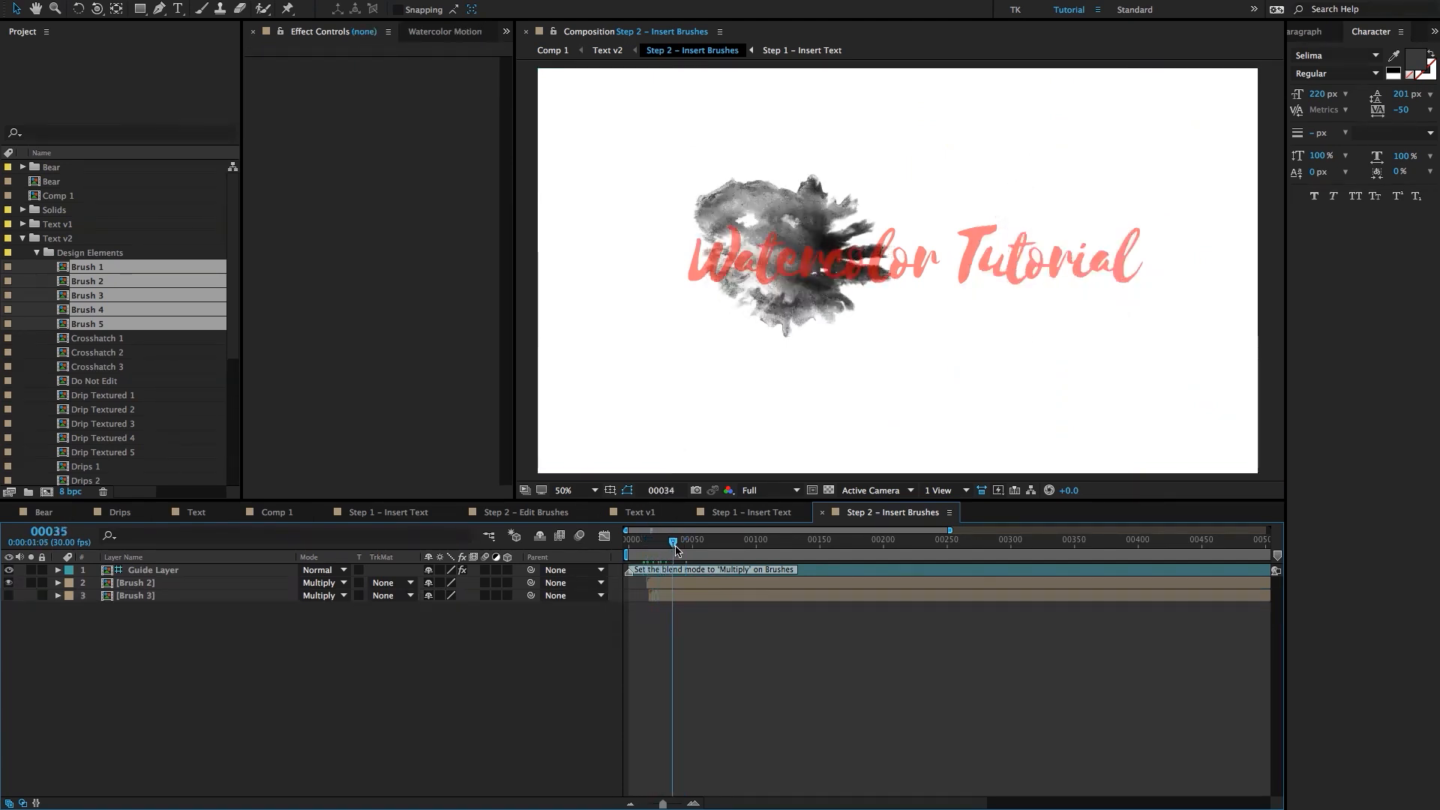
Show the Brush 3 layer again, then enlarge it, rotate it 70° and position it over the word "Tutorial".
{"action": "left_click", "coordinate": [8, 595]}
{"action": "key", "text": "s"}
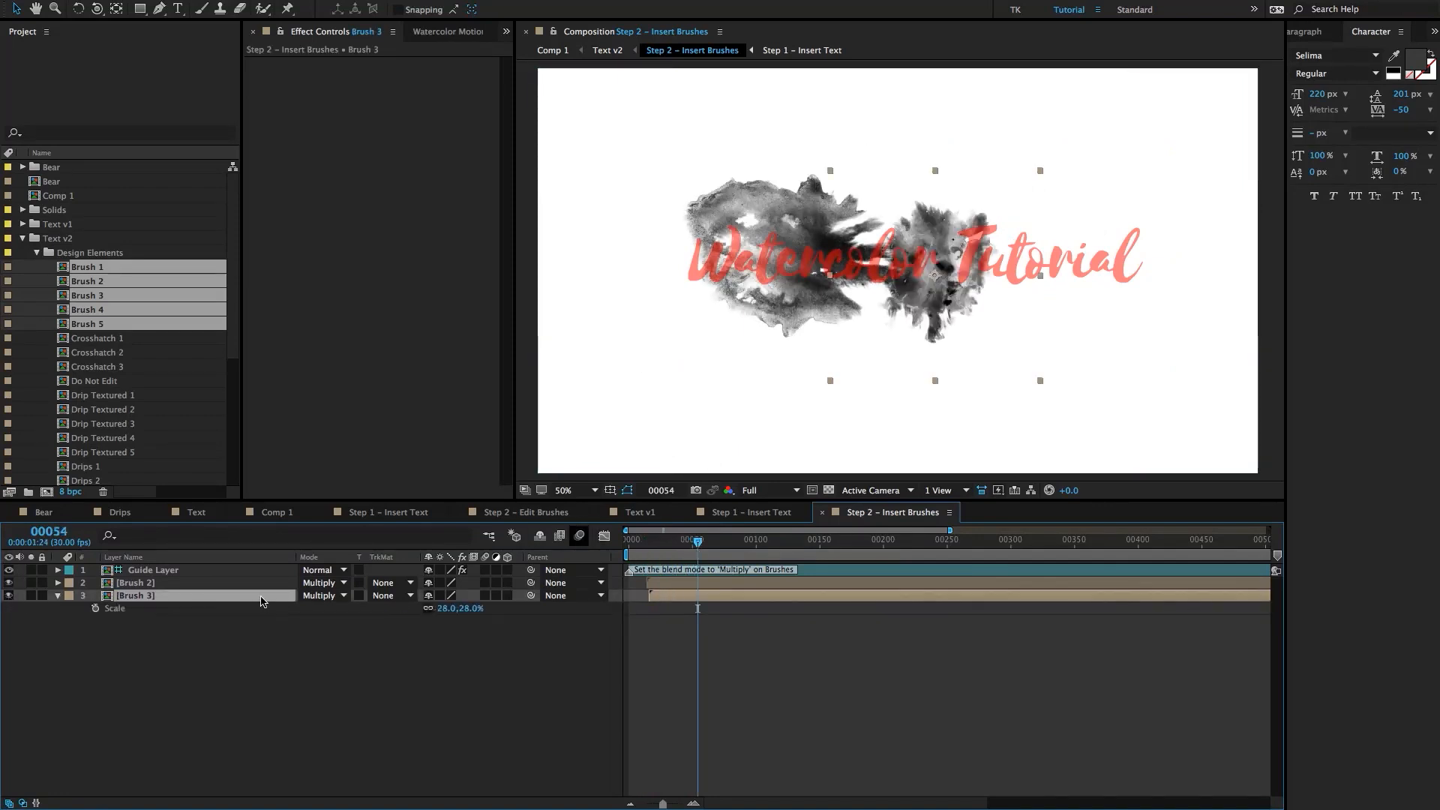
{"action": "left_click_drag", "start_coordinate": [447, 609], "coordinate": [496, 609]}
{"action": "key", "text": "r"}
{"action": "mouse_move", "coordinate": [830, 248]}
{"action": "left_mouse_down"}
{"action": "mouse_move", "coordinate": [997, 299]}
{"action": "mouse_move", "coordinate": [1043, 289]}
{"action": "left_mouse_up"}
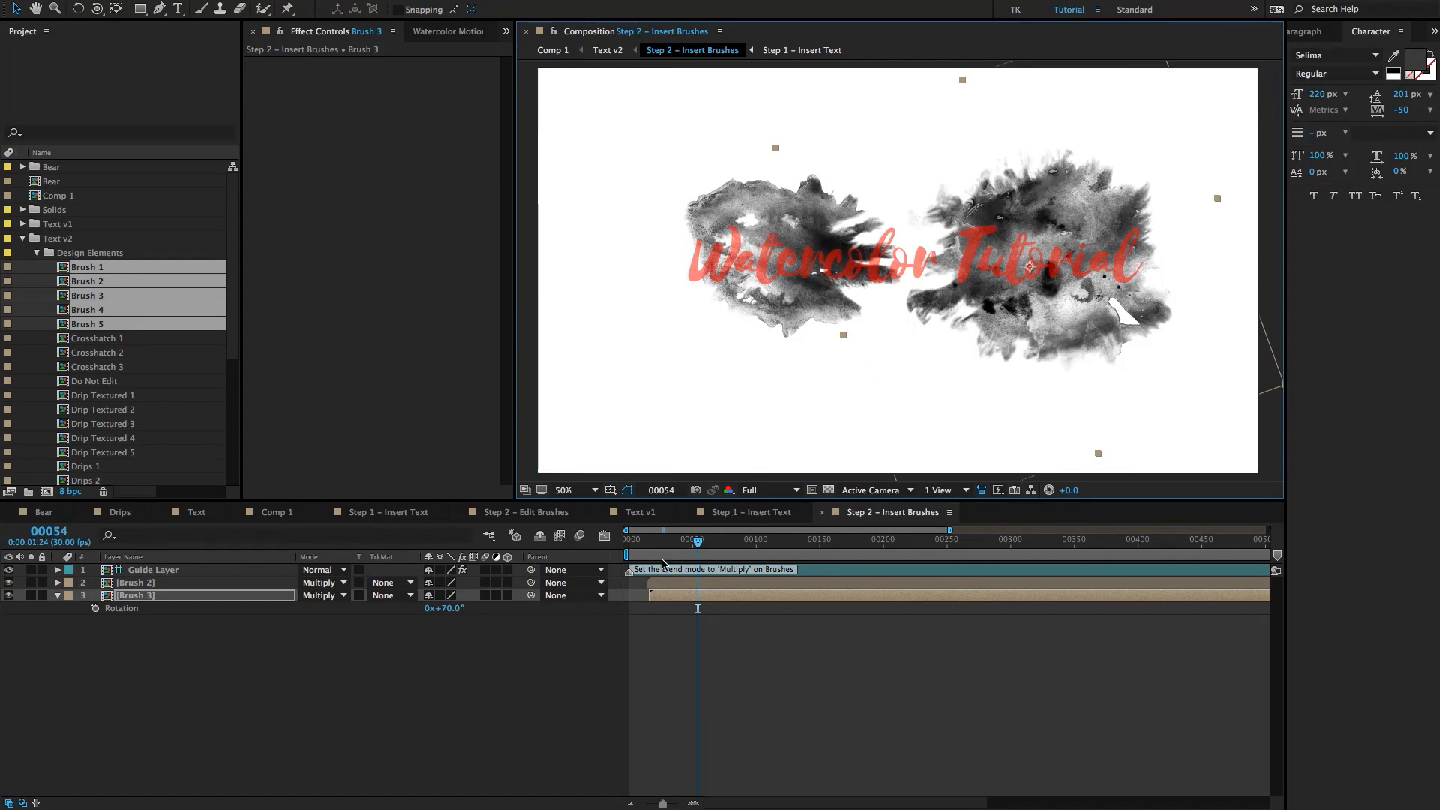
Scale the Brush 2 layer to 47% and position it over the word "Watercolor", then collapse the Design Elements folder.
{"action": "left_click", "coordinate": [652, 584]}
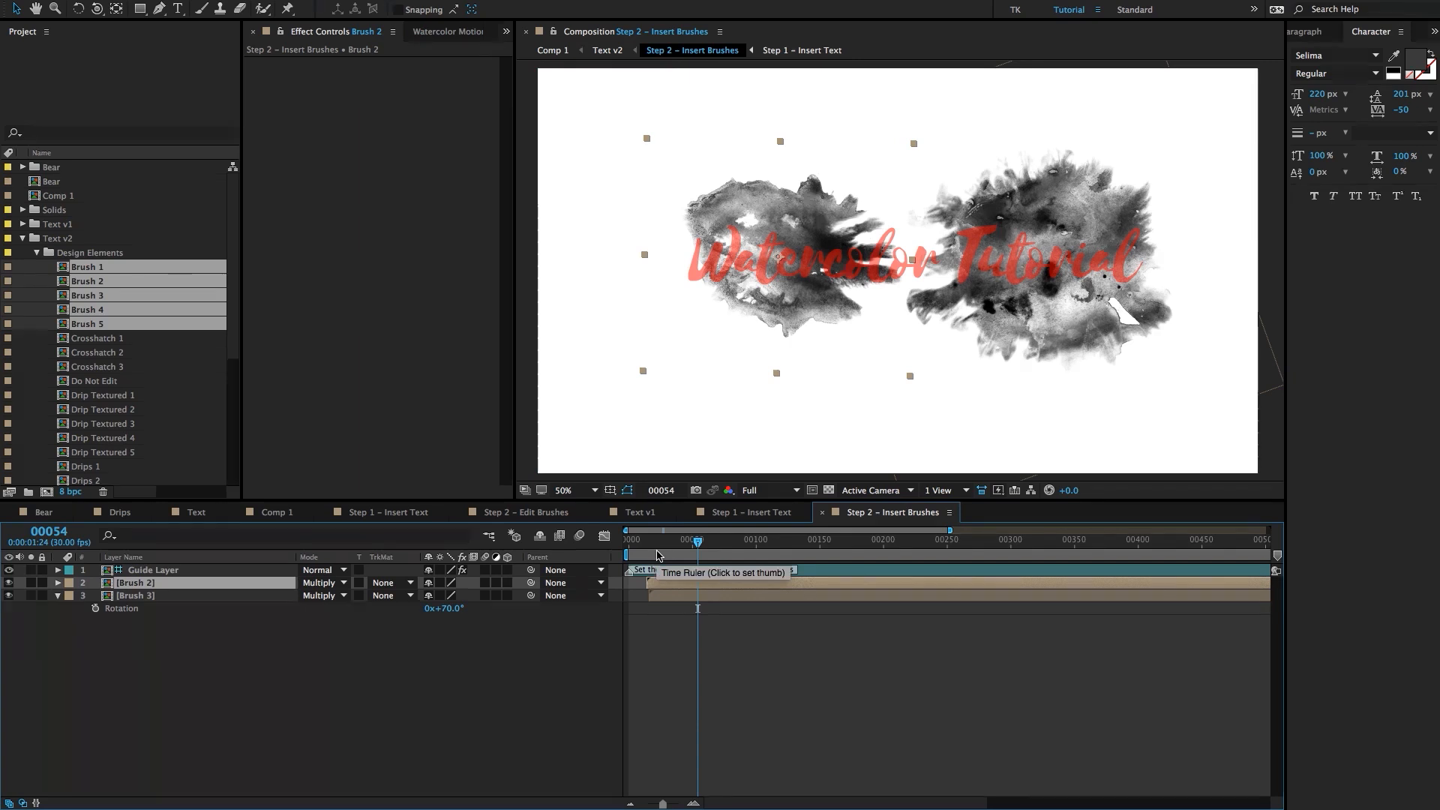
{"action": "key", "text": "s"}
{"action": "left_click_drag", "start_coordinate": [439, 595], "coordinate": [653, 453]}
{"action": "left_click_drag", "start_coordinate": [805, 324], "coordinate": [820, 334]}
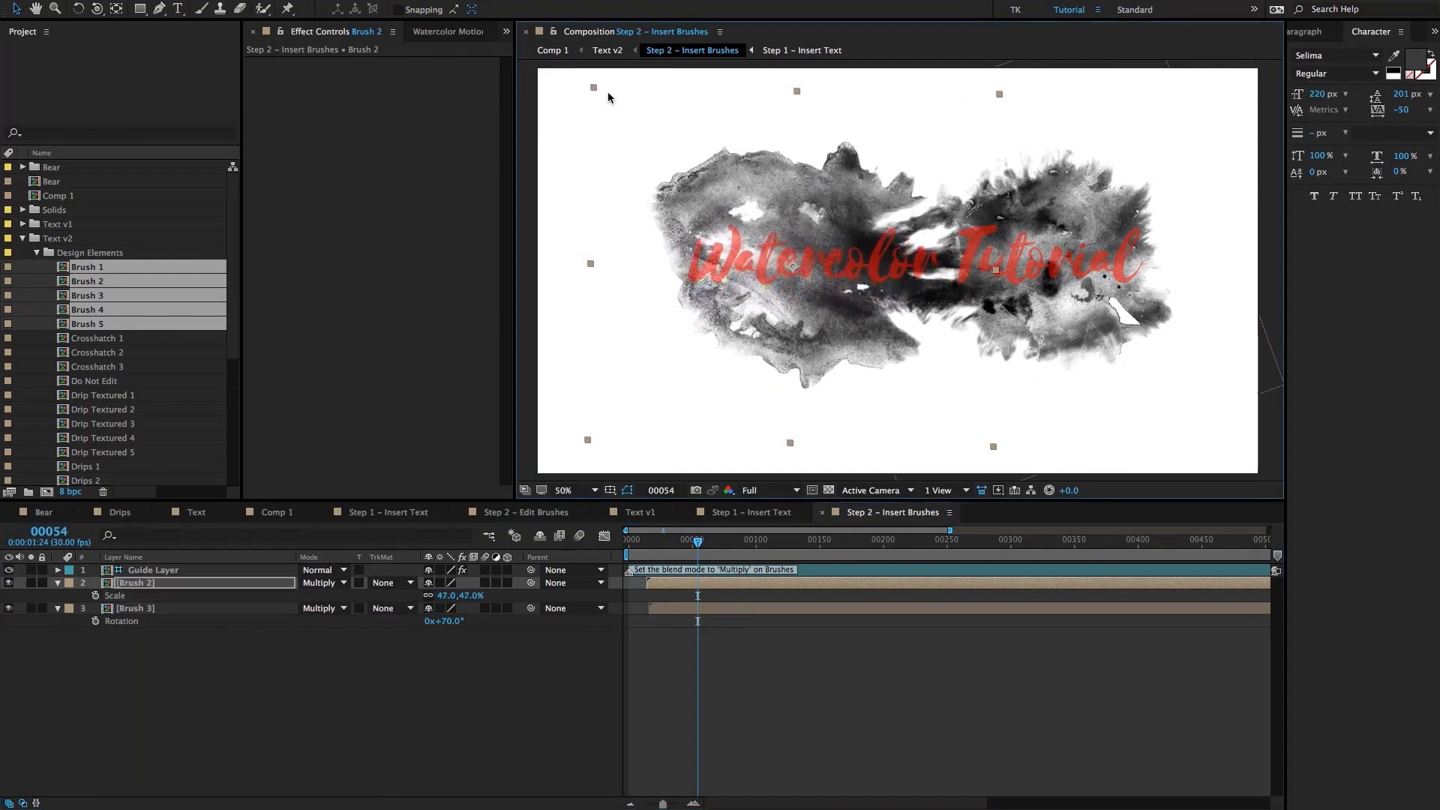
{"action": "left_click", "coordinate": [37, 252]}
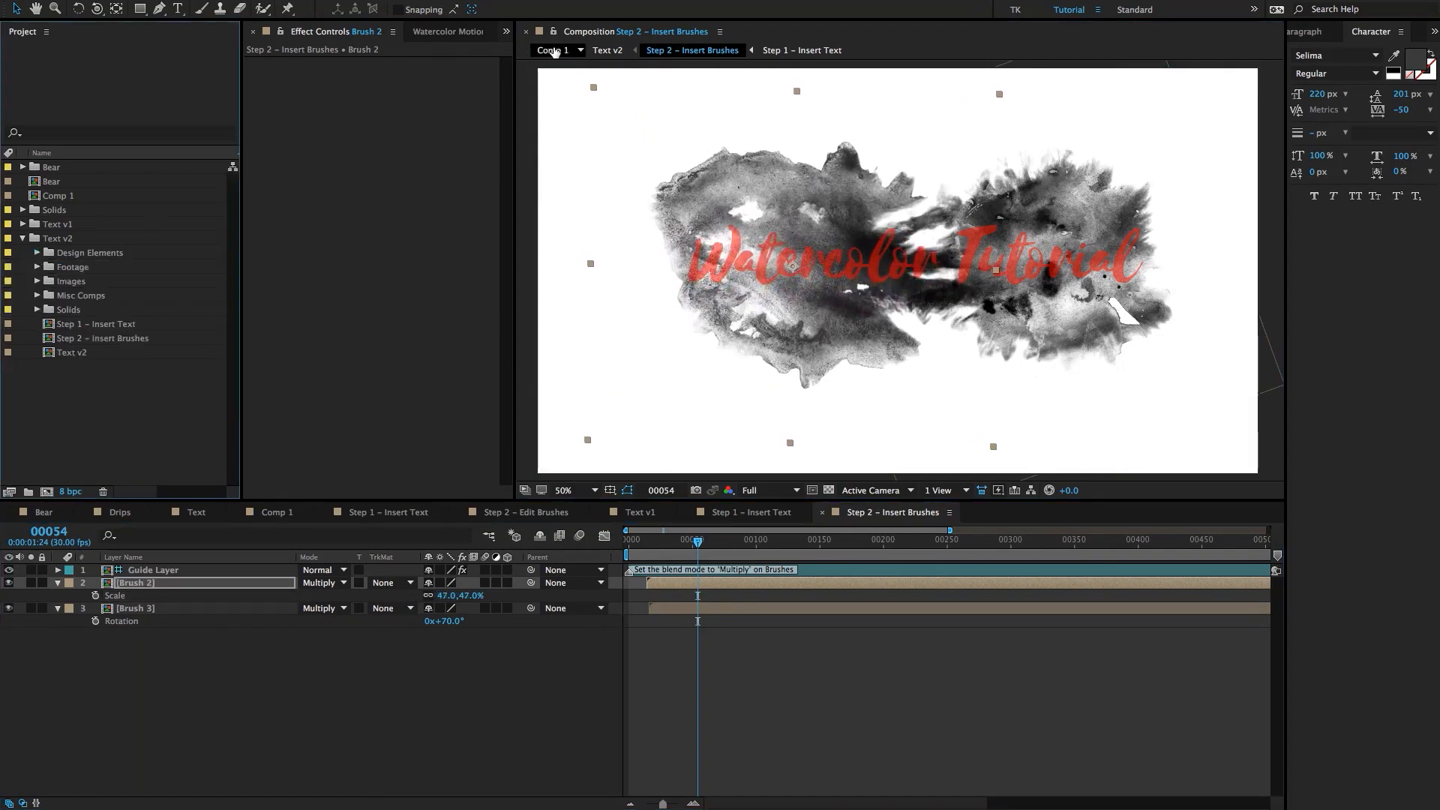
Open the Text v2 composition at frame 55 and set Color 1 of the Brush Colors layer's 4-Color Gradient to #7A00FF.
{"action": "left_click", "coordinate": [607, 50]}
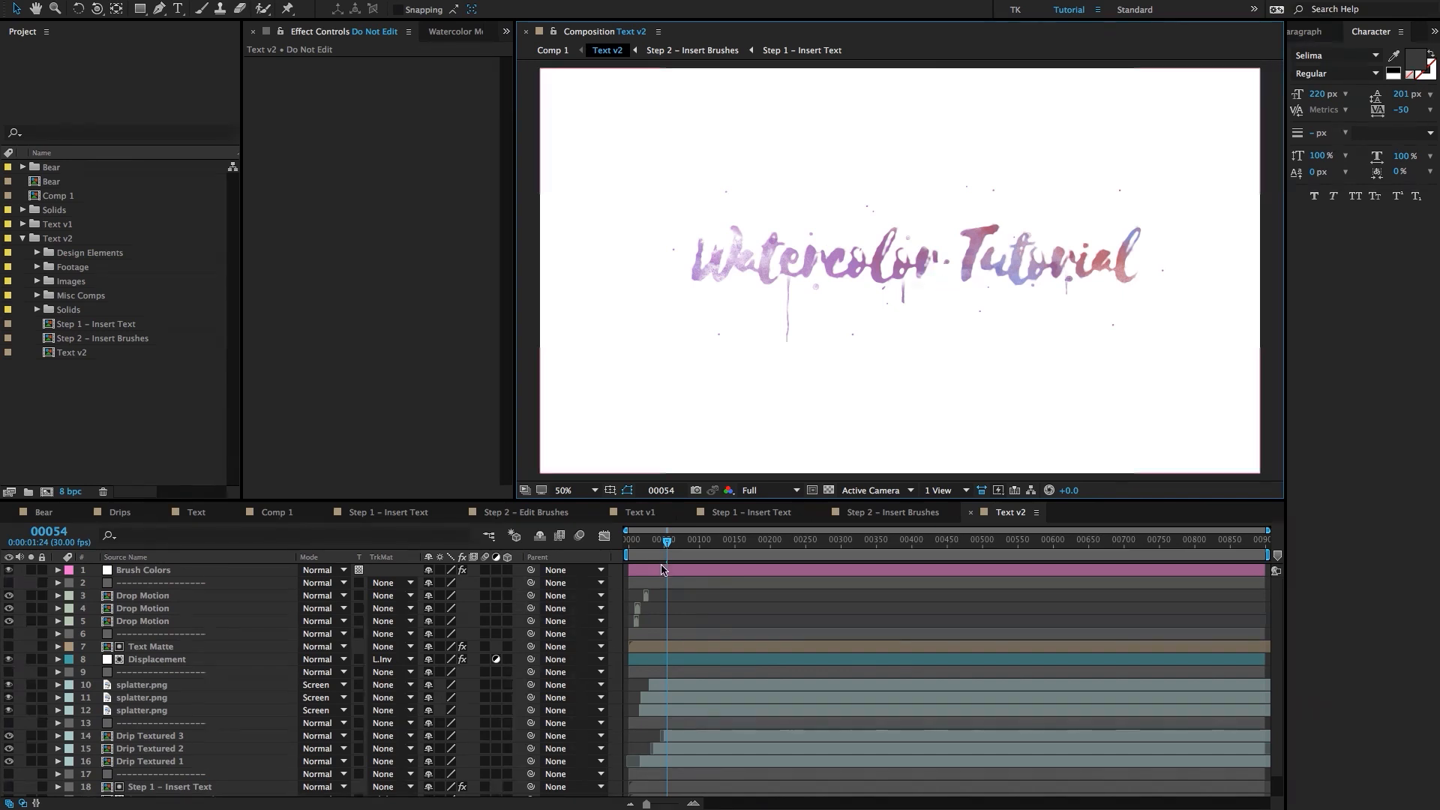
{"action": "mouse_move", "coordinate": [665, 543]}
{"action": "left_mouse_down"}
{"action": "mouse_move", "coordinate": [650, 543]}
{"action": "mouse_move", "coordinate": [667, 543]}
{"action": "left_mouse_up"}
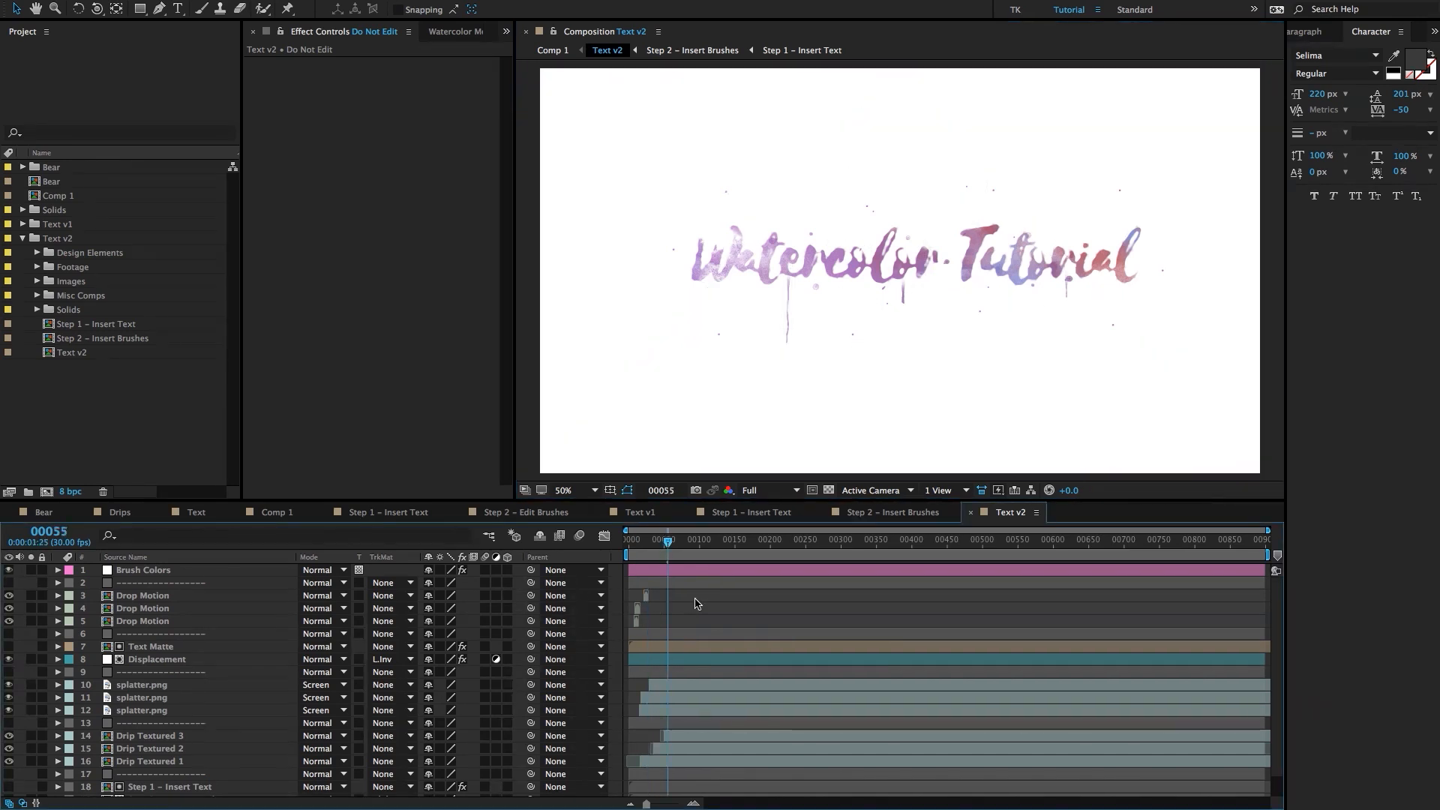
{"action": "left_click", "coordinate": [194, 576]}
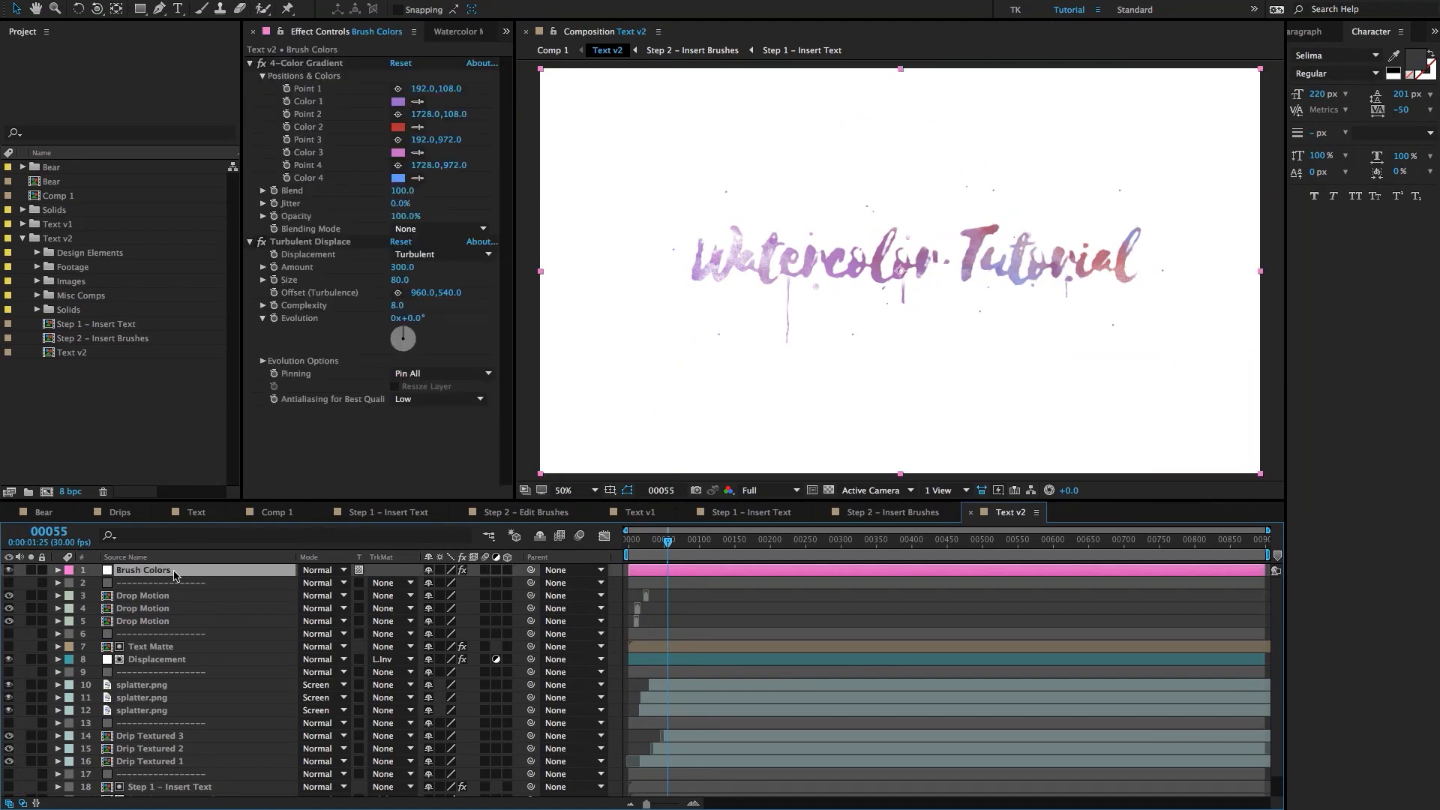
{"action": "left_click", "coordinate": [399, 101]}
{"action": "left_click", "coordinate": [244, 424]}
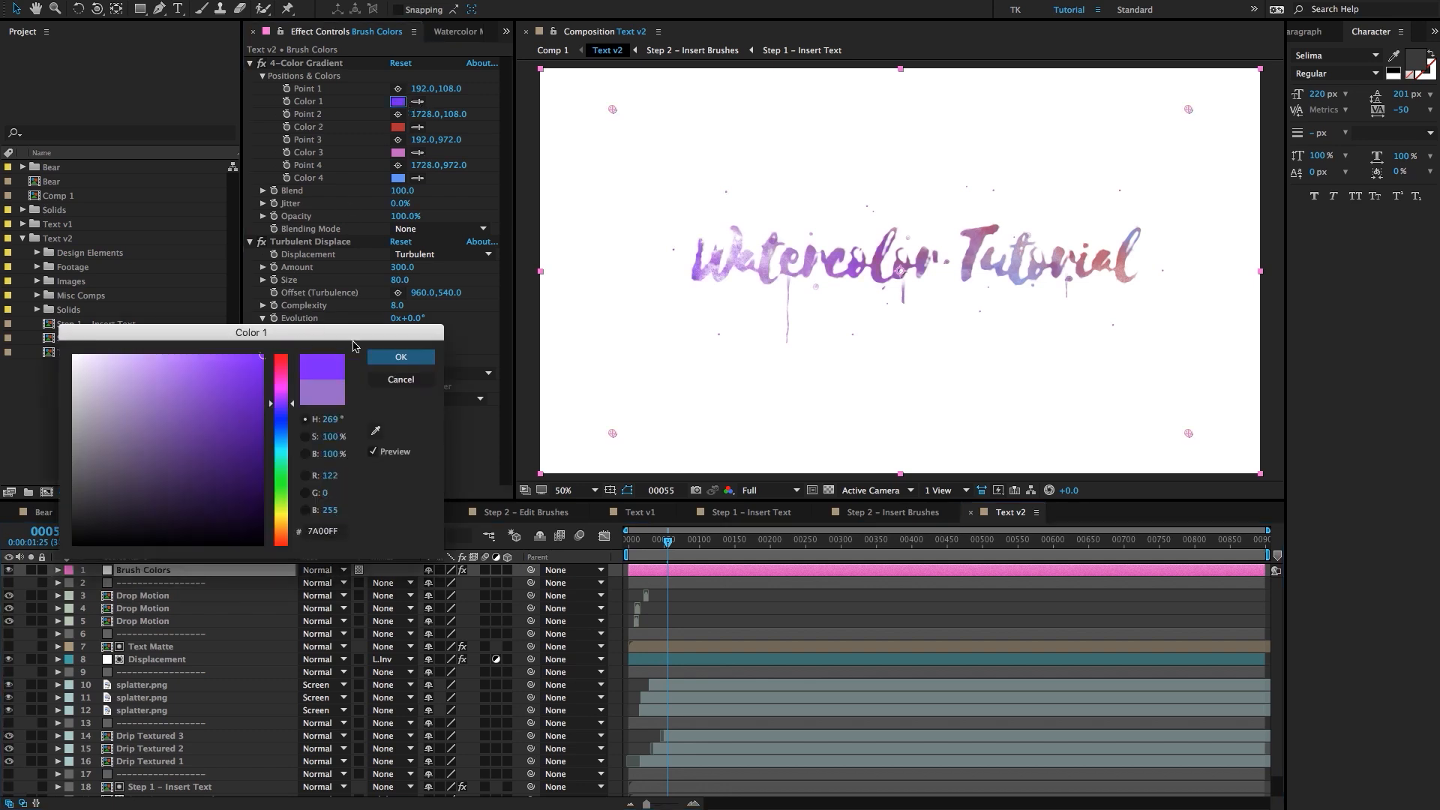
{"action": "left_click", "coordinate": [400, 357]}
Set Color 2 of the Brush Colors layer's 4-Color Gradient to a fully saturated blue.
{"action": "left_click", "coordinate": [399, 126]}
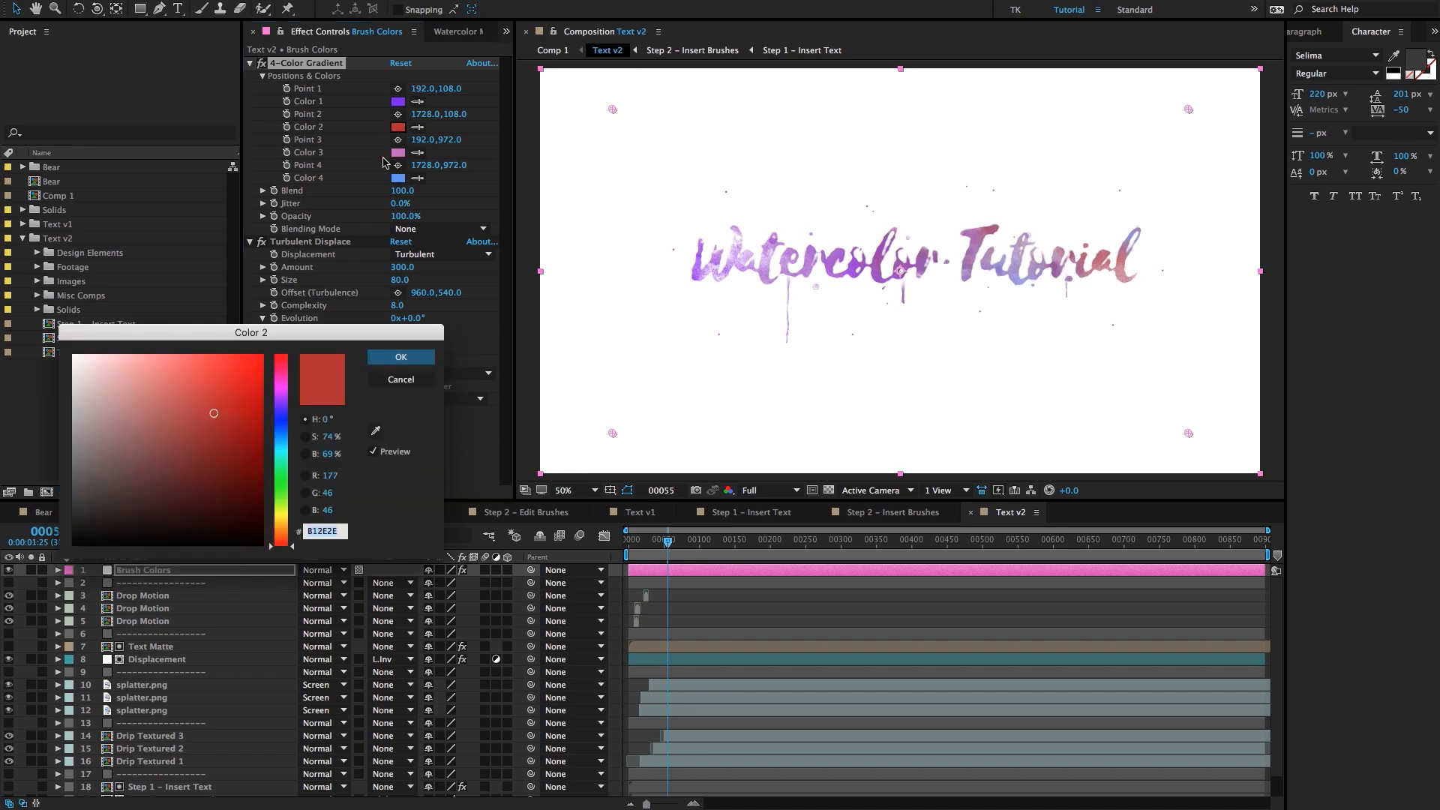
{"action": "left_click", "coordinate": [282, 424]}
{"action": "left_click", "coordinate": [263, 356]}
{"action": "left_click", "coordinate": [401, 357]}
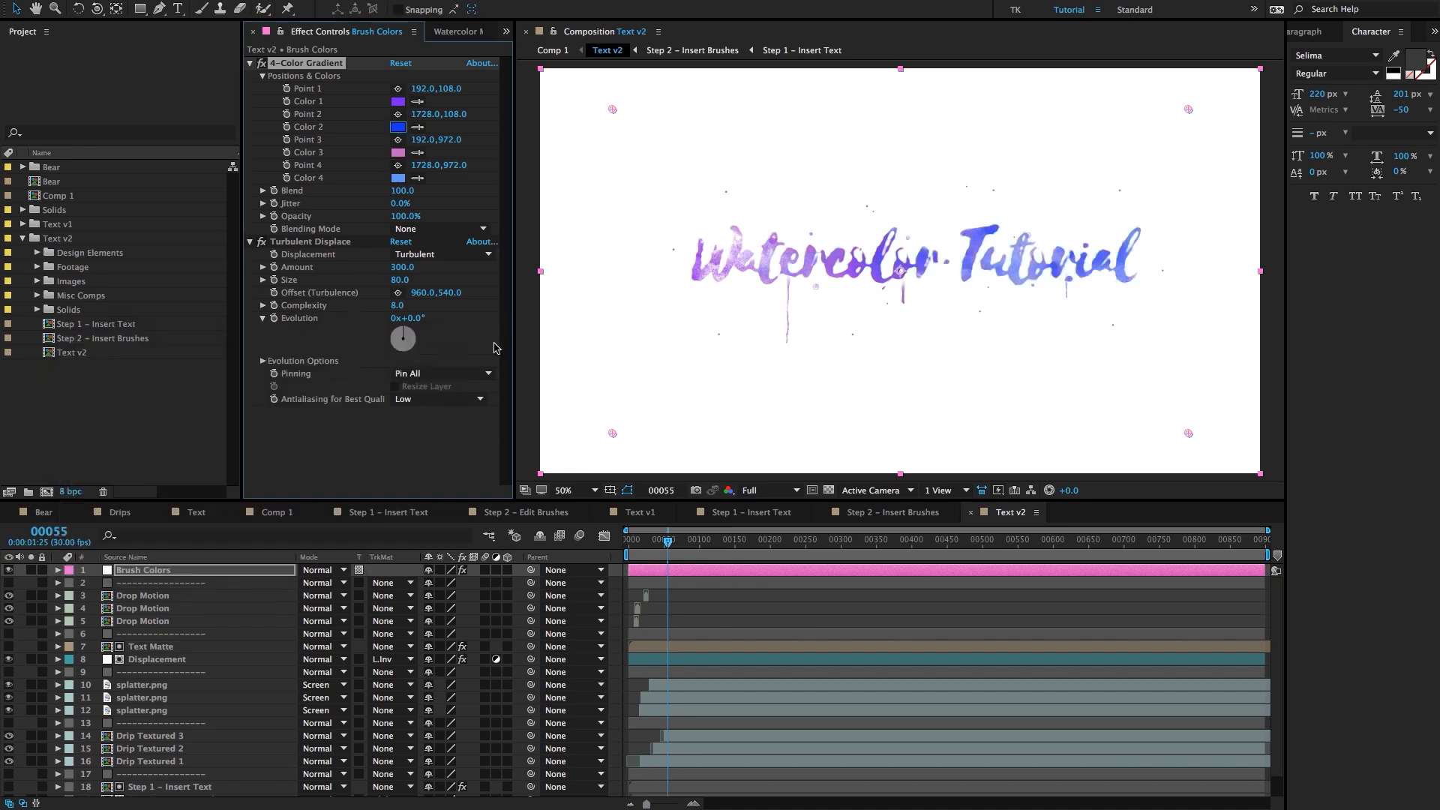
Examine the Drop Motion on layer 3 of Text v2 around frame 27 and hide that layer.
{"action": "scroll", "coordinate": [861, 296], "scroll_direction": "up", "scroll_amount": 2}
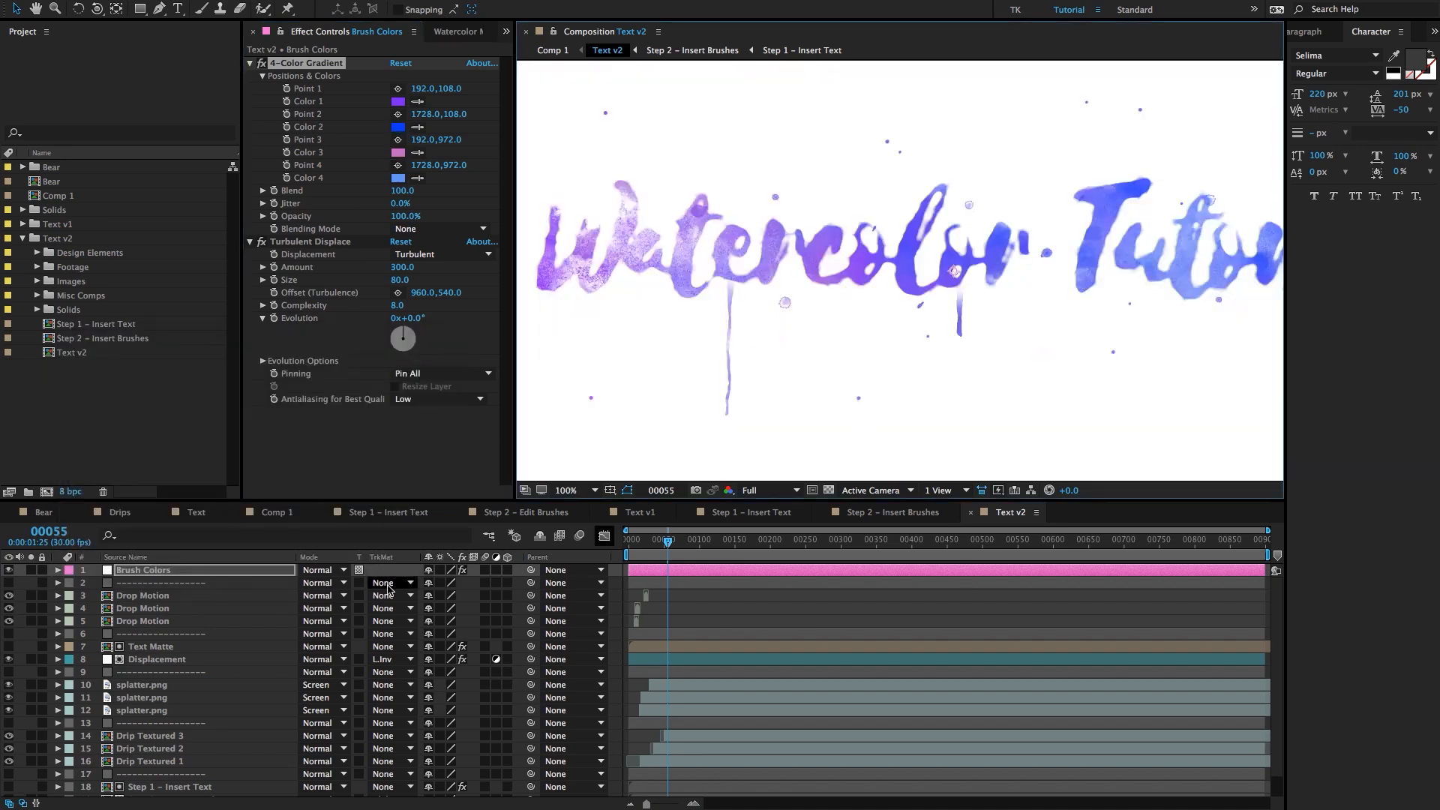
{"action": "left_click", "coordinate": [144, 596]}
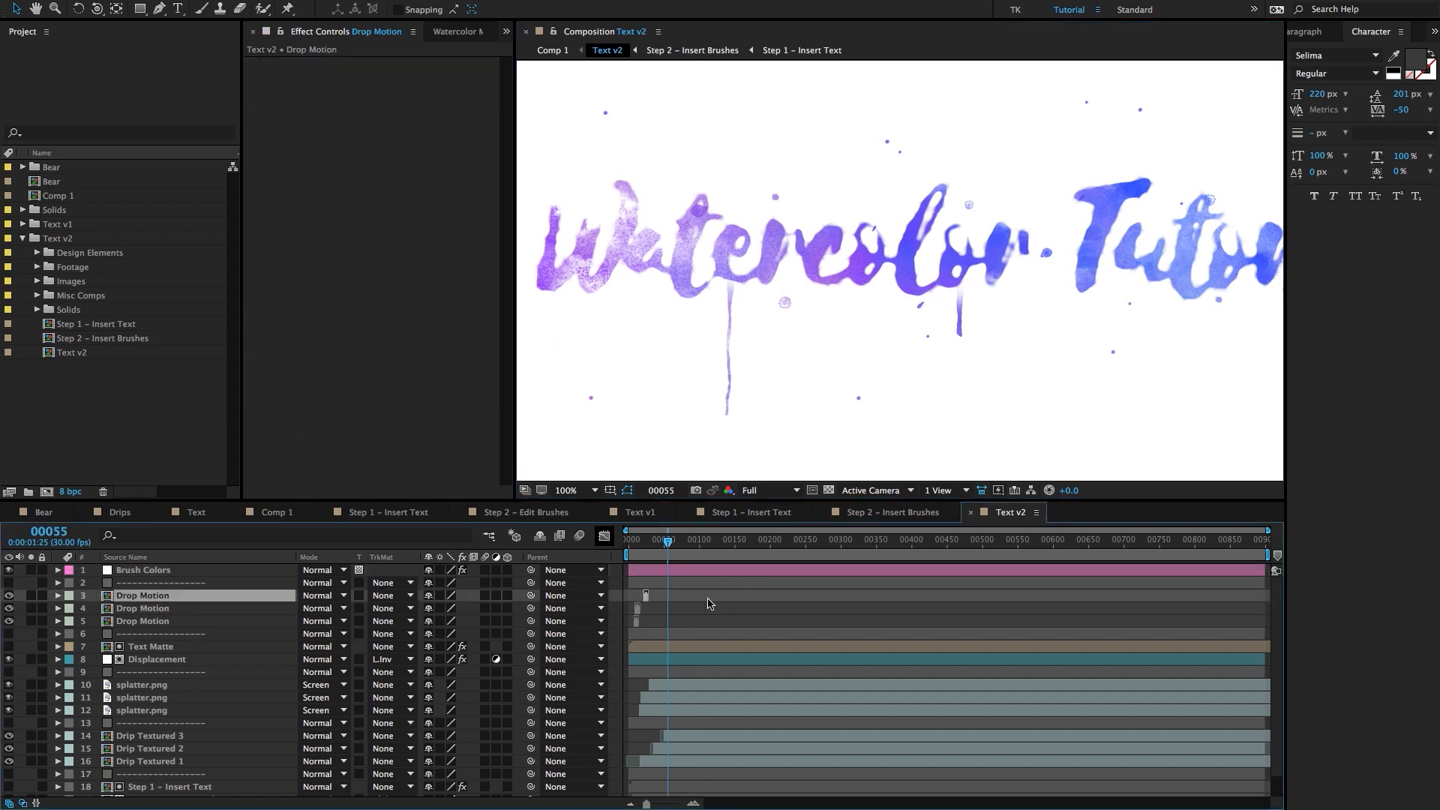
{"action": "key", "text": "="}
{"action": "key", "text": "="}
{"action": "scroll", "coordinate": [701, 610], "scroll_direction": "left", "scroll_amount": 2}
{"action": "left_click", "coordinate": [679, 550]}
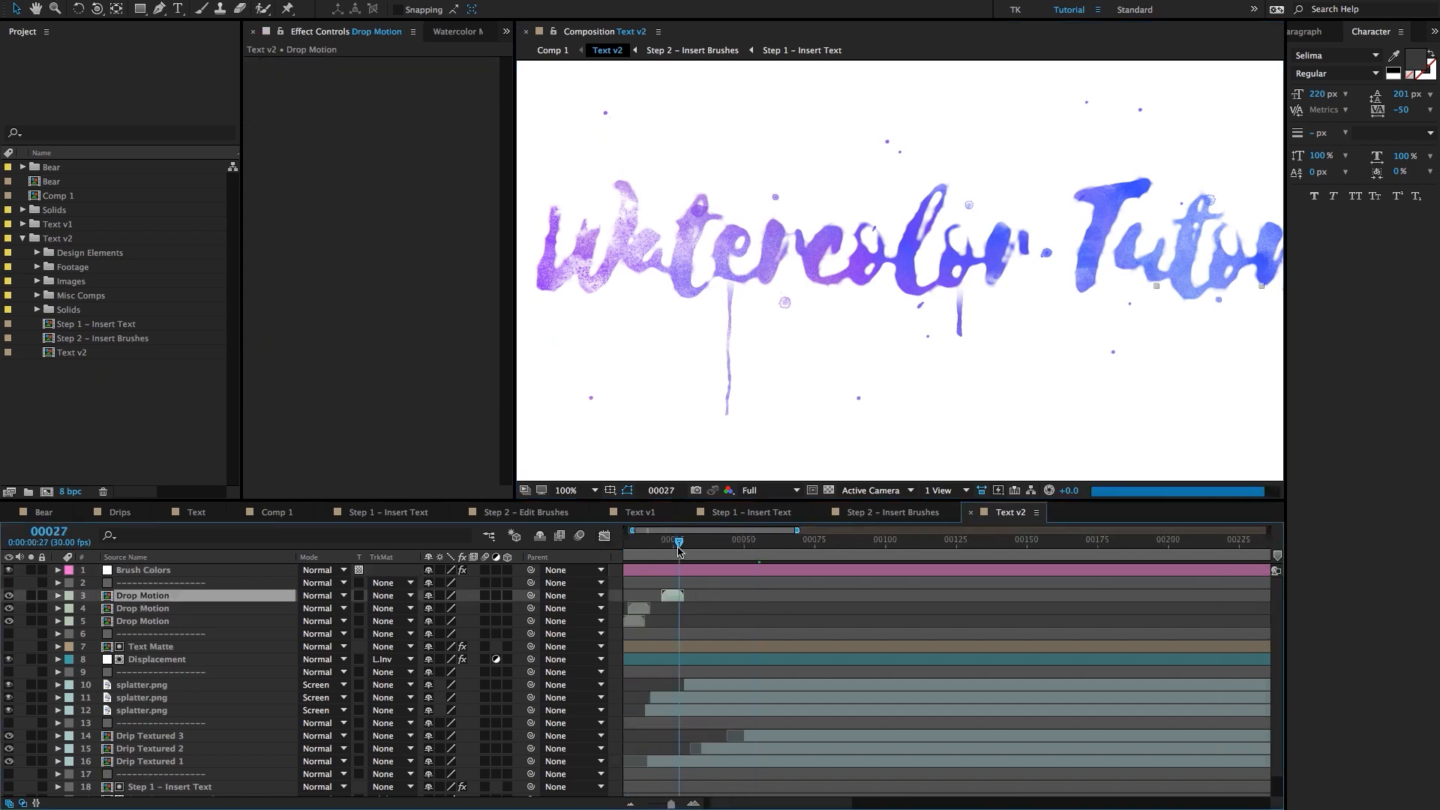
{"action": "scroll", "coordinate": [712, 623], "scroll_direction": "left", "scroll_amount": 1}
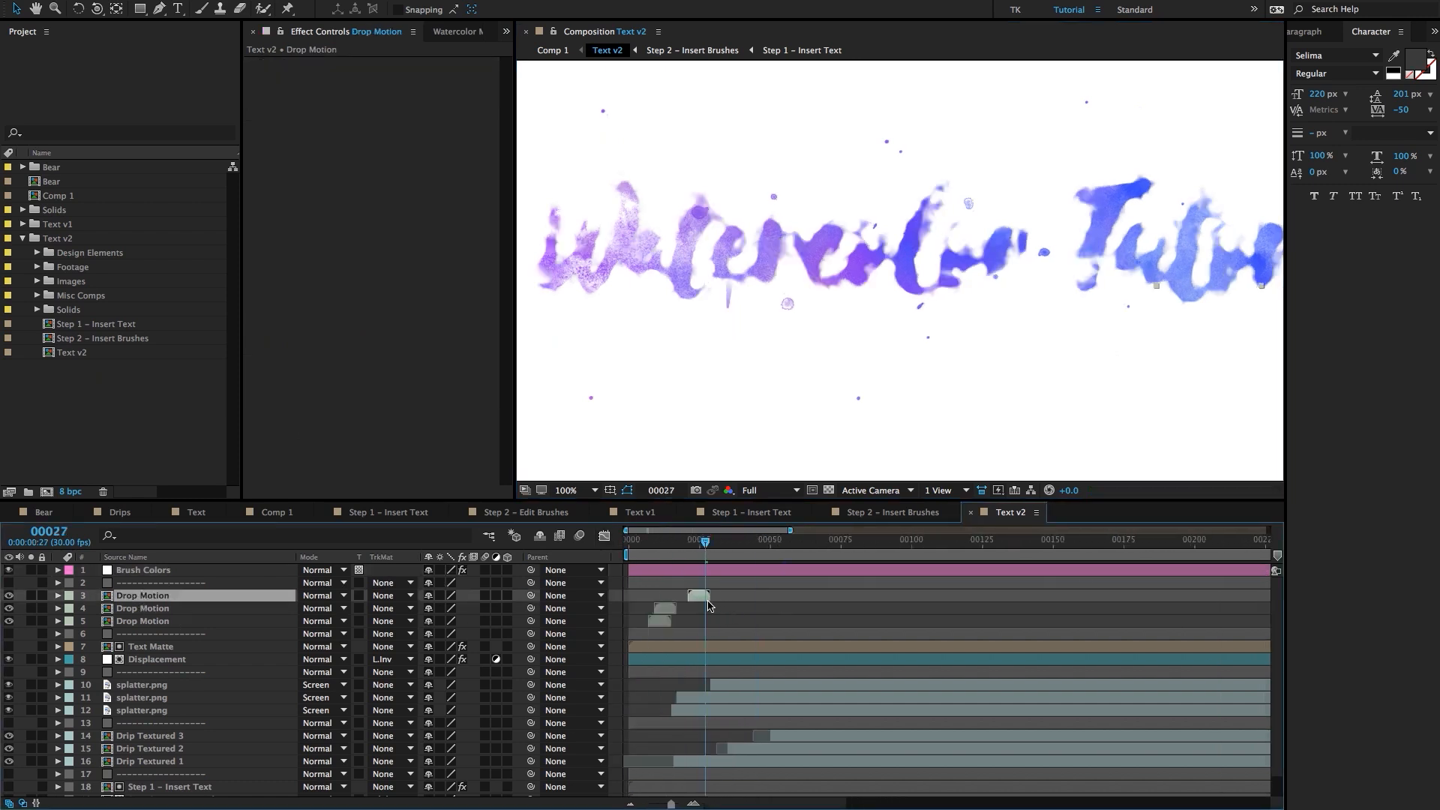
{"action": "left_click", "coordinate": [7, 596]}
{"action": "scroll", "coordinate": [1176, 325], "scroll_direction": "down", "scroll_amount": 1}
{"action": "key", "text": "space"}
{"action": "left_click", "coordinate": [1135, 328]}
{"action": "scroll", "coordinate": [679, 543], "scroll_direction": "up", "scroll_amount": 1}
Examine the drops produced by the Drop Motion layers 4 and 5 of Text v2 around frames 16 and 17.
{"action": "left_click_drag", "start_coordinate": [676, 547], "coordinate": [657, 546]}
{"action": "left_click", "coordinate": [839, 237]}
{"action": "key", "text": "space"}
{"action": "left_click_drag", "start_coordinate": [857, 232], "coordinate": [933, 246]}
{"action": "left_click_drag", "start_coordinate": [658, 543], "coordinate": [674, 544]}
{"action": "key", "text": "space"}
{"action": "left_click_drag", "start_coordinate": [1071, 282], "coordinate": [1000, 289]}
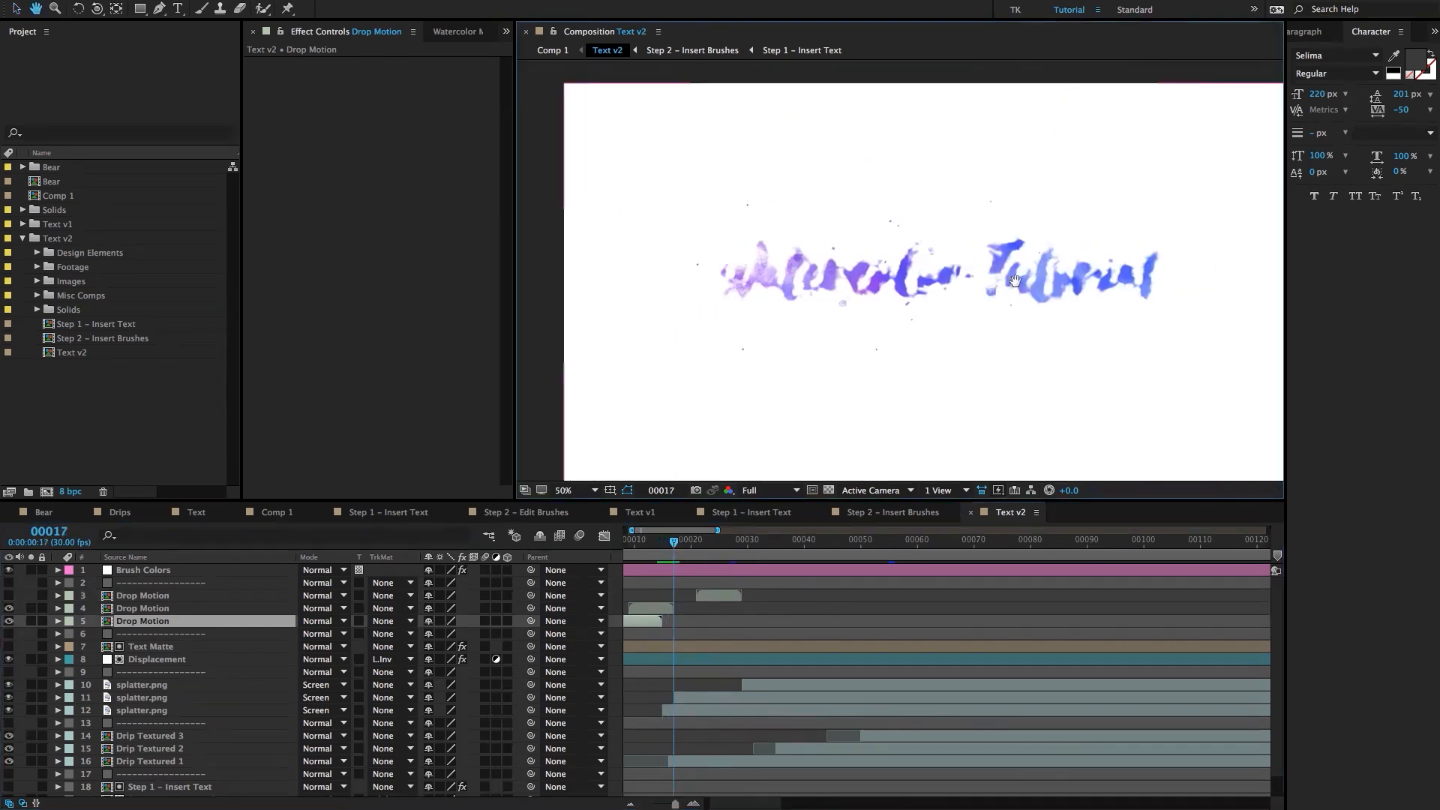
{"action": "left_click", "coordinate": [641, 610]}
{"action": "left_click_drag", "start_coordinate": [673, 545], "coordinate": [669, 545]}
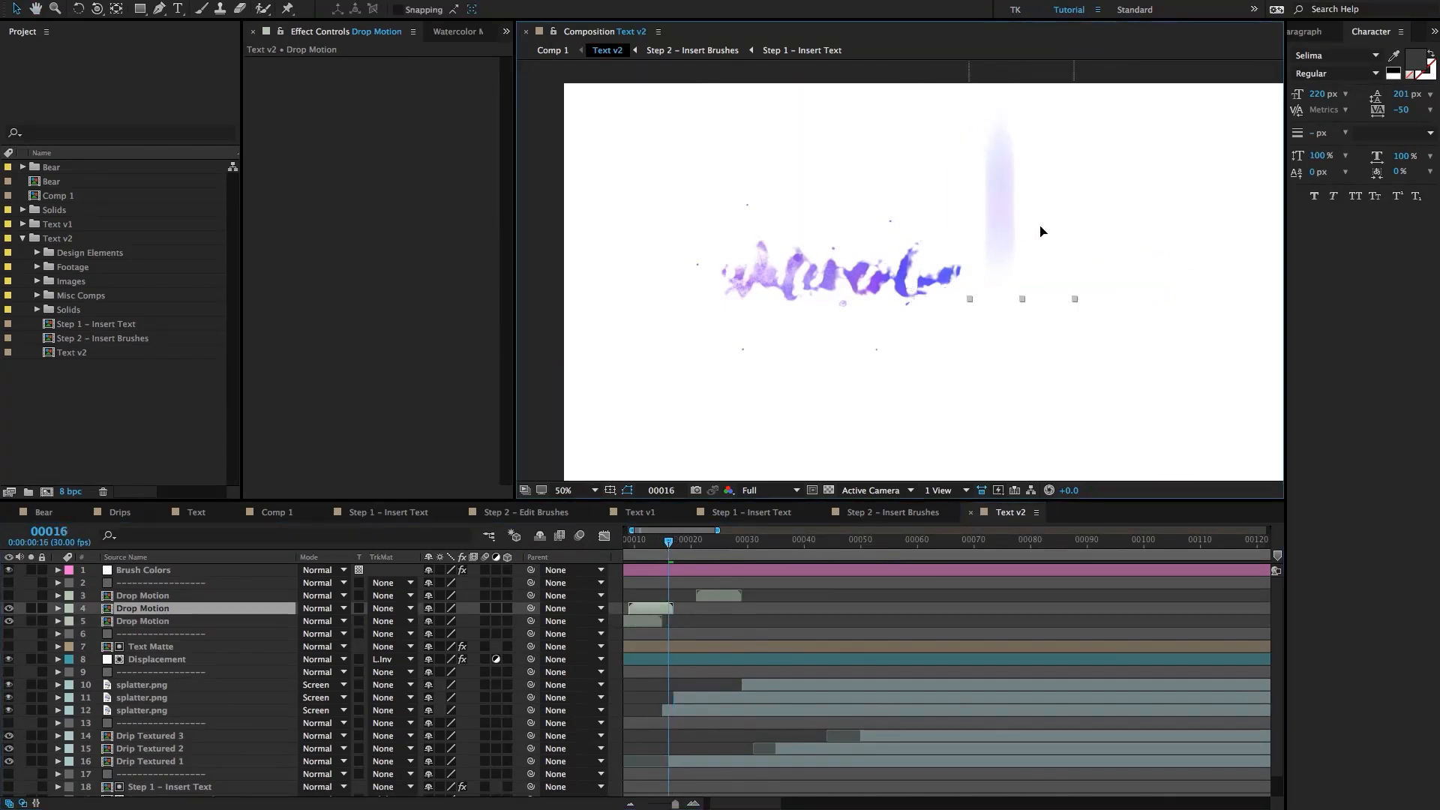
{"action": "key", "text": "comma"}
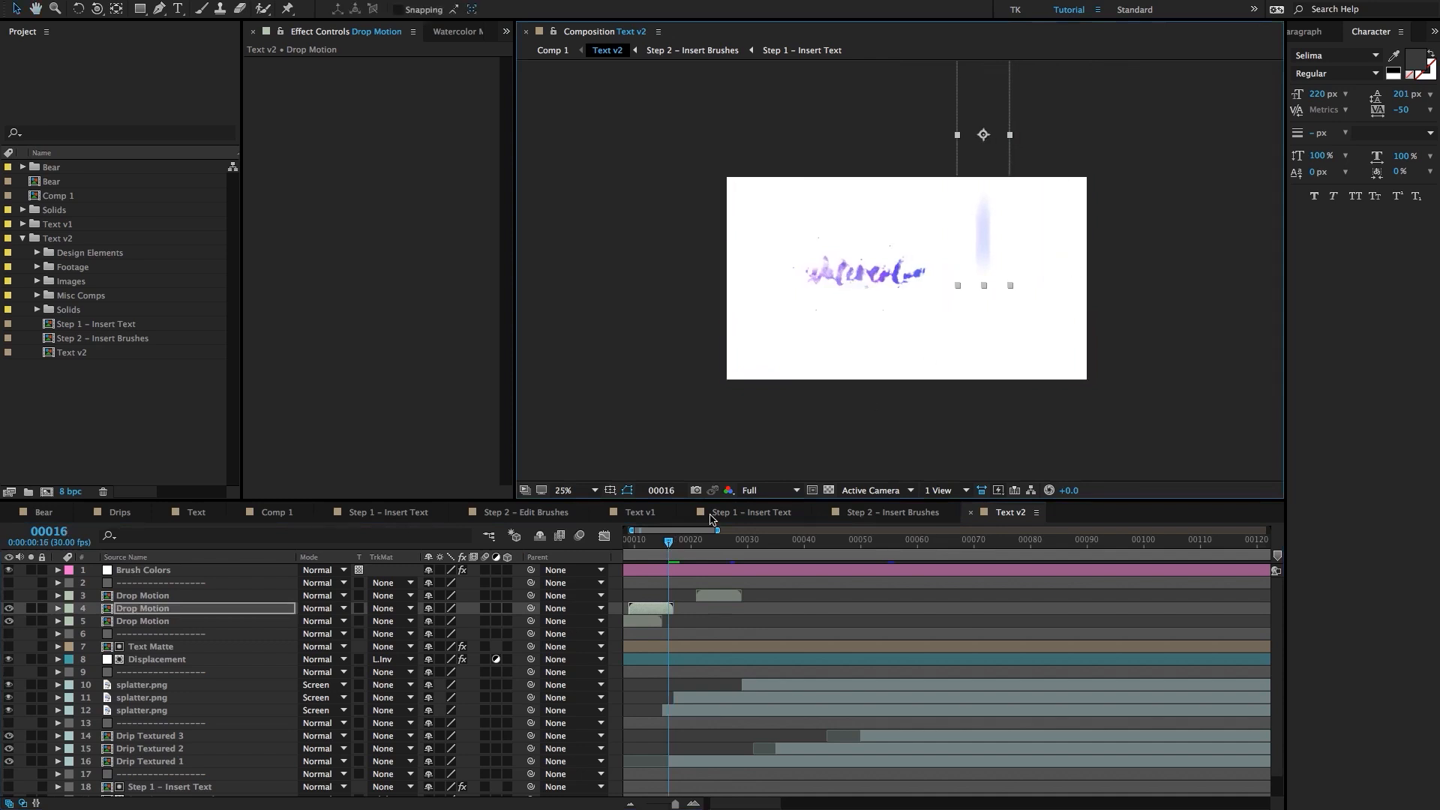
Inspect the effects on the Text Matte and Displacement layers of Text v2.
{"action": "scroll", "coordinate": [173, 652], "scroll_direction": "down", "scroll_amount": 1}
{"action": "left_click", "coordinate": [153, 647]}
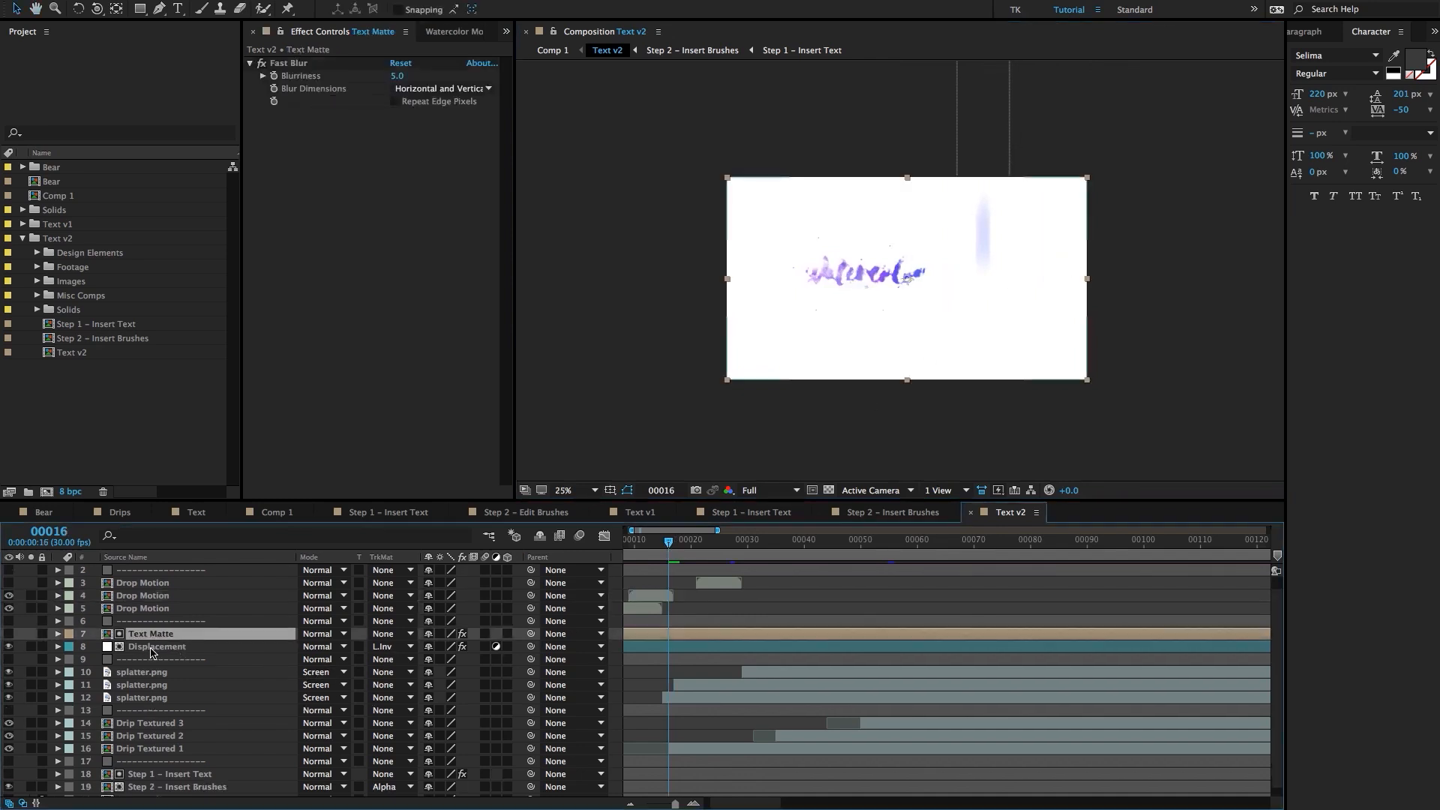
{"action": "scroll", "coordinate": [154, 663], "scroll_direction": "down", "scroll_amount": 1}
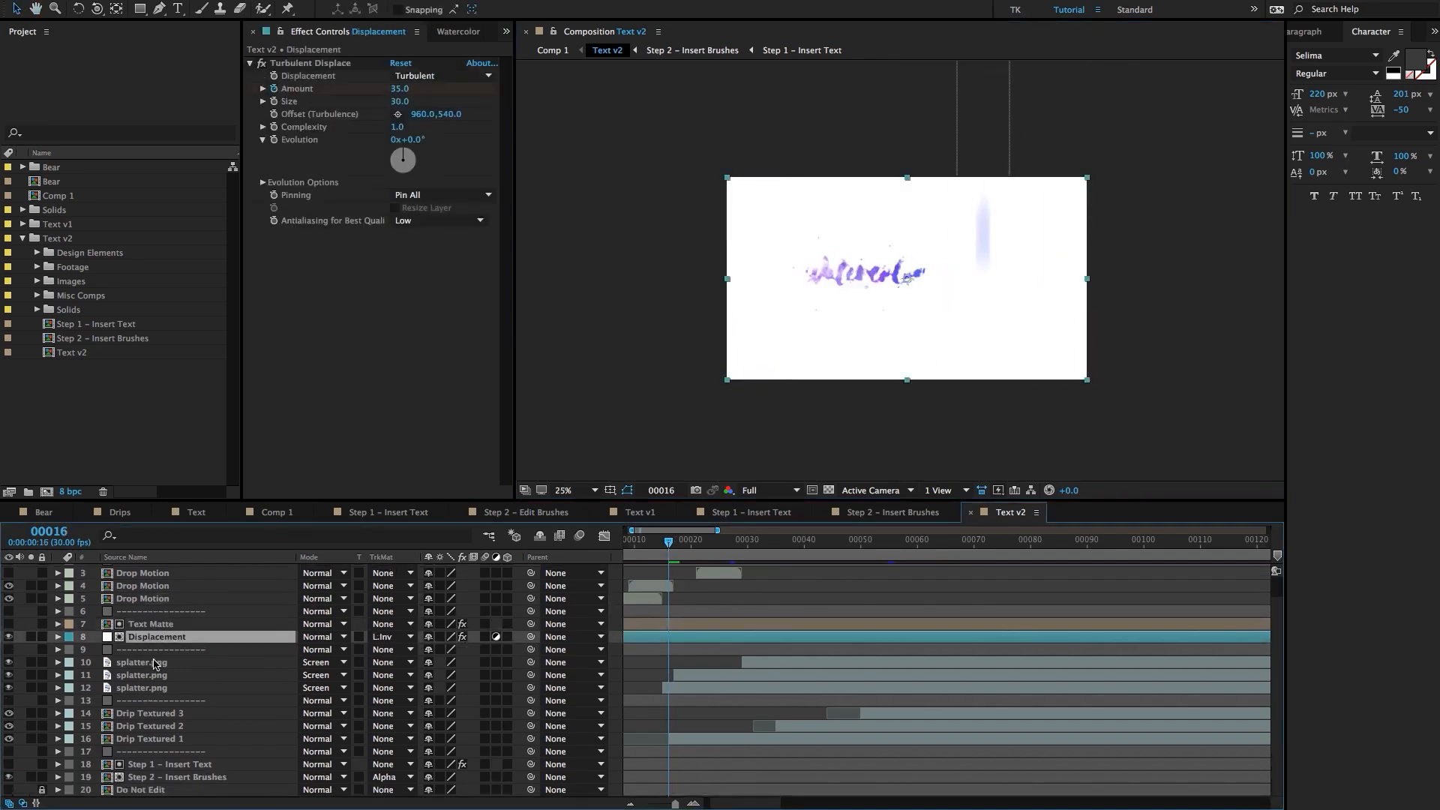
Check the three splatter.png layers between frames 14 and 17, then hide the splatter on layer 10.
{"action": "left_click", "coordinate": [154, 662]}
{"action": "left_click", "coordinate": [150, 688], "text": "shift"}
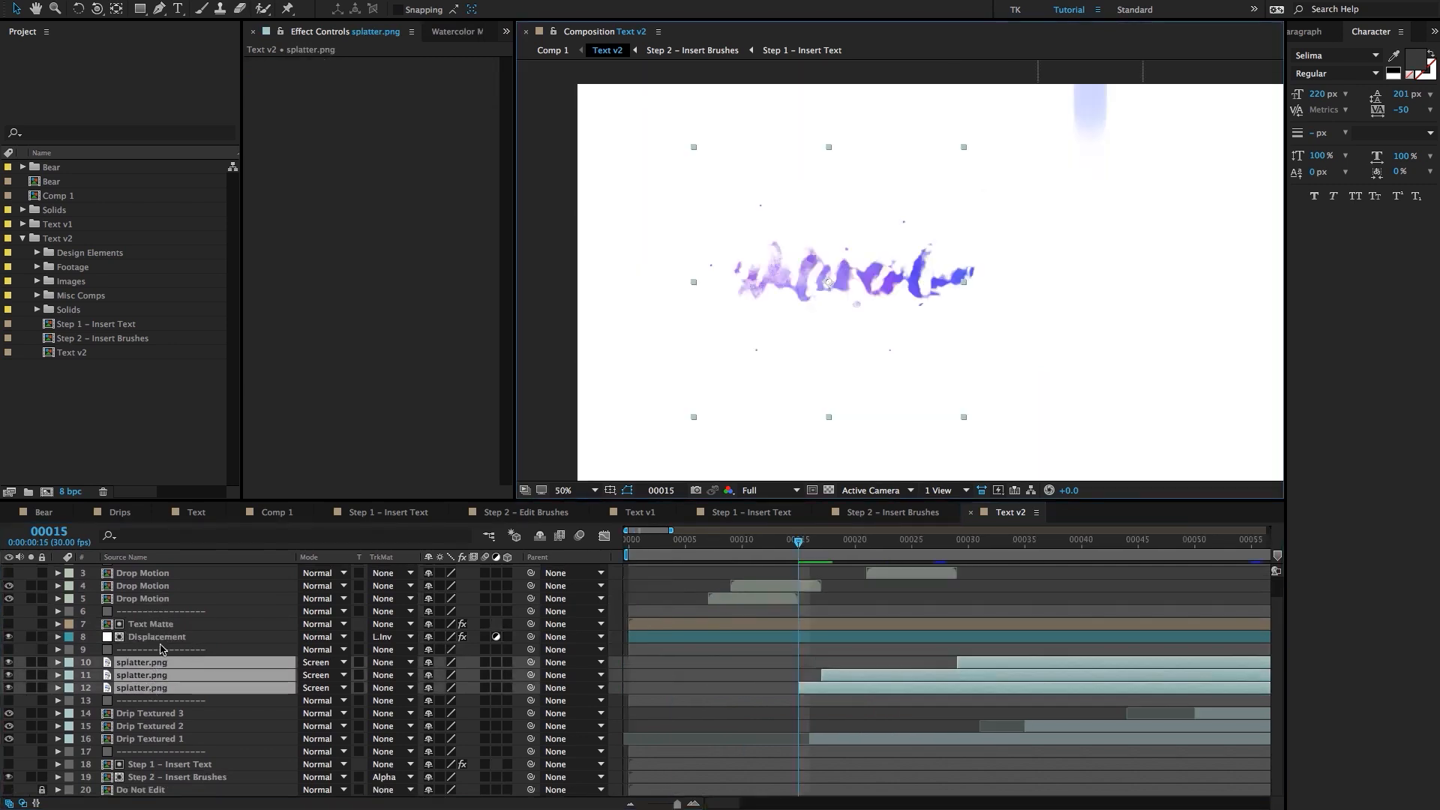
{"action": "left_click", "coordinate": [142, 662]}
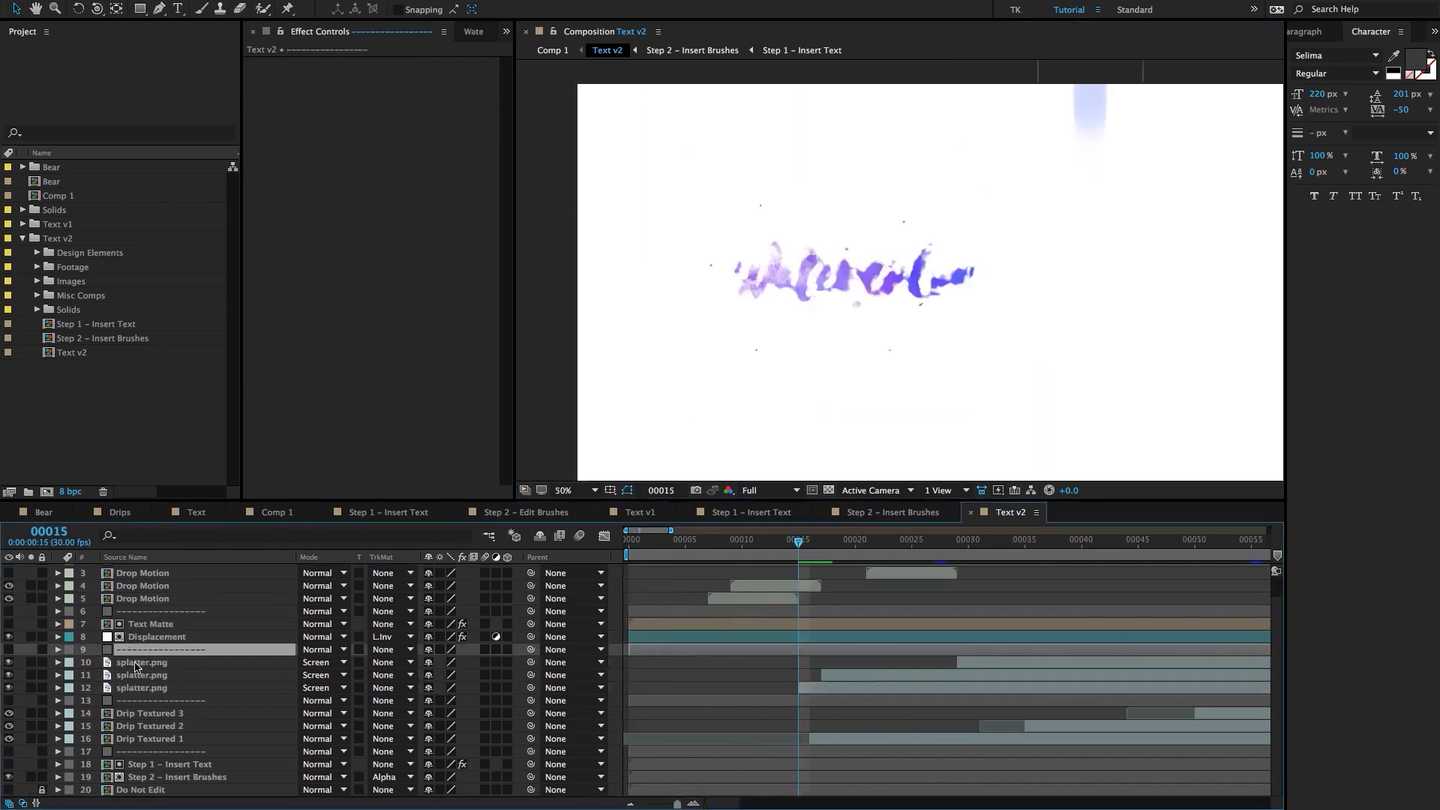
{"action": "left_click", "coordinate": [789, 541]}
{"action": "mouse_move", "coordinate": [790, 541]}
{"action": "left_mouse_down"}
{"action": "mouse_move", "coordinate": [801, 543]}
{"action": "mouse_move", "coordinate": [776, 544]}
{"action": "mouse_move", "coordinate": [789, 545]}
{"action": "left_mouse_up"}
{"action": "left_click", "coordinate": [809, 690]}
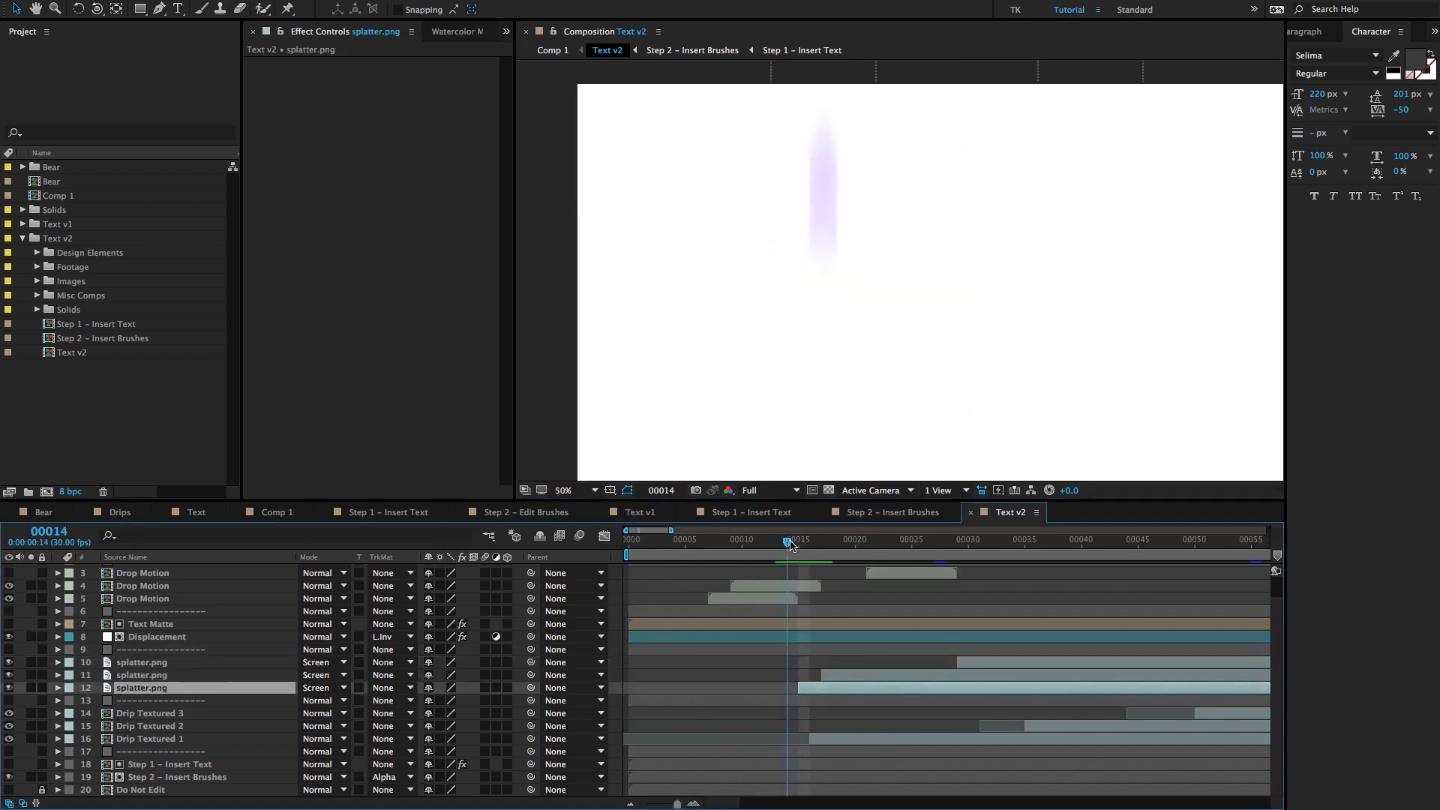
{"action": "left_click_drag", "start_coordinate": [788, 544], "coordinate": [821, 542]}
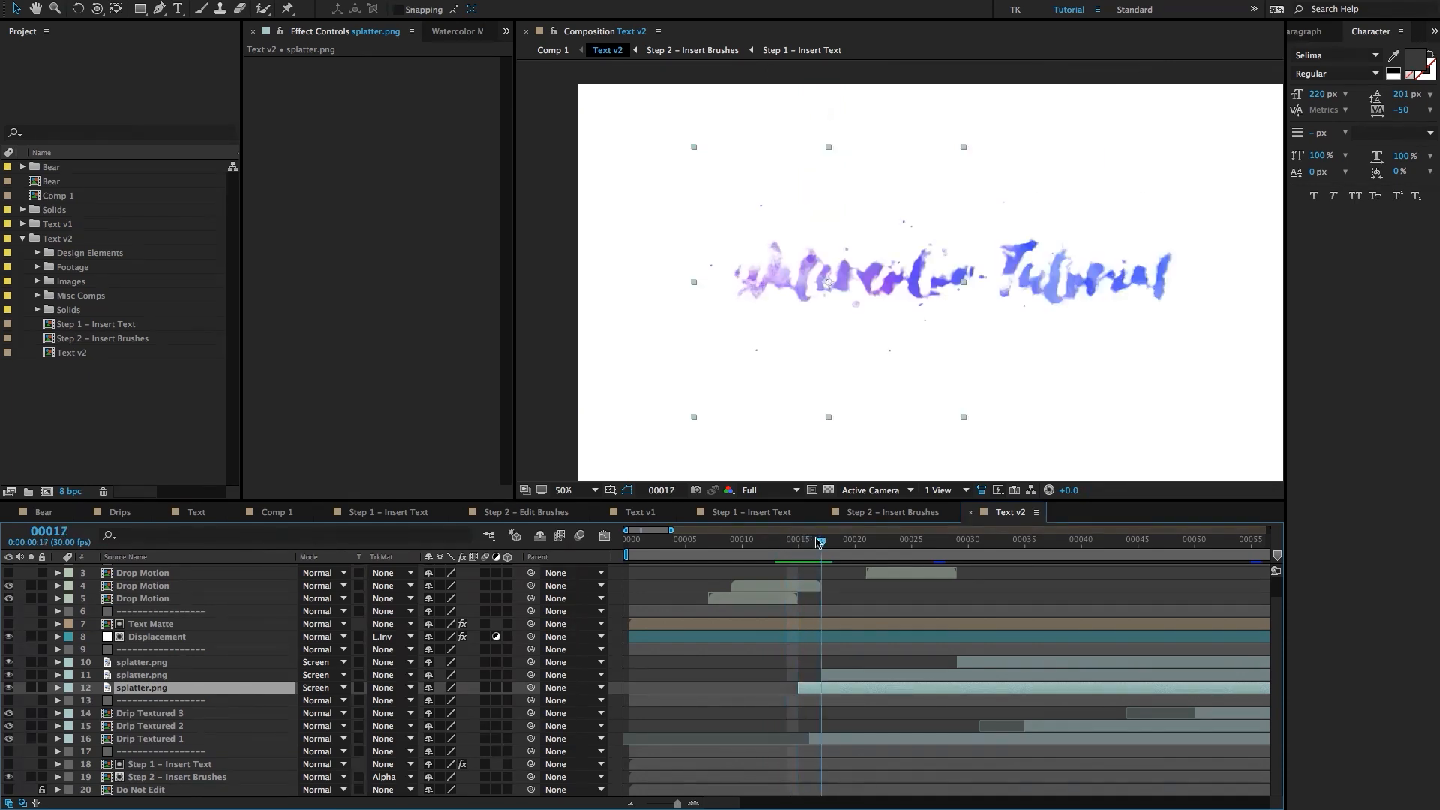
{"action": "left_click", "coordinate": [964, 659]}
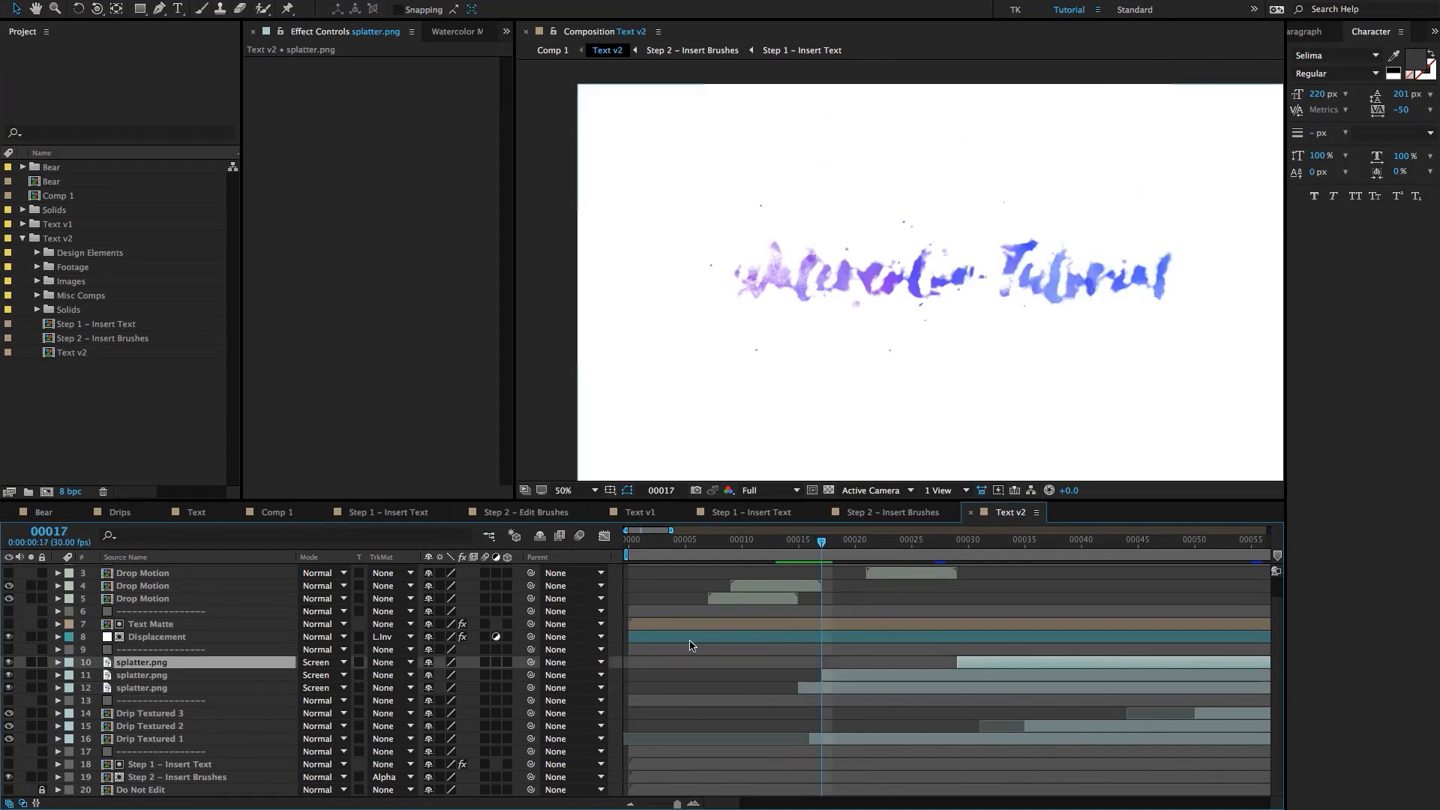
{"action": "left_click", "coordinate": [9, 662]}
At frame 57, move the Drip Textured 3 layer so its drip runs from the "i" in "Tutorial".
{"action": "key", "text": "minus"}
{"action": "left_click_drag", "start_coordinate": [755, 555], "coordinate": [1016, 555]}
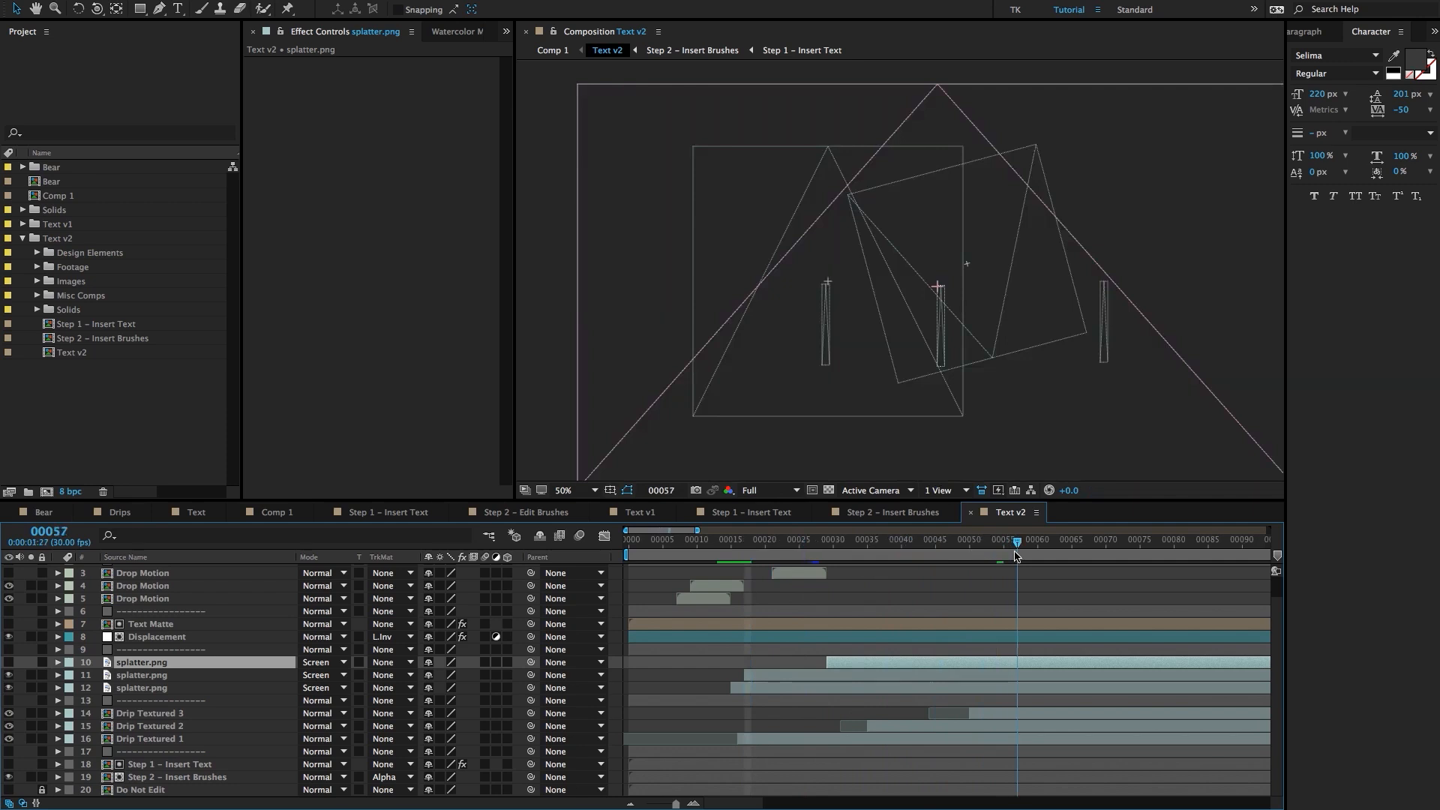
{"action": "left_click", "coordinate": [990, 713]}
{"action": "key", "text": "period"}
{"action": "left_click_drag", "start_coordinate": [1017, 276], "coordinate": [879, 189]}
{"action": "left_click_drag", "start_coordinate": [1004, 223], "coordinate": [981, 223]}
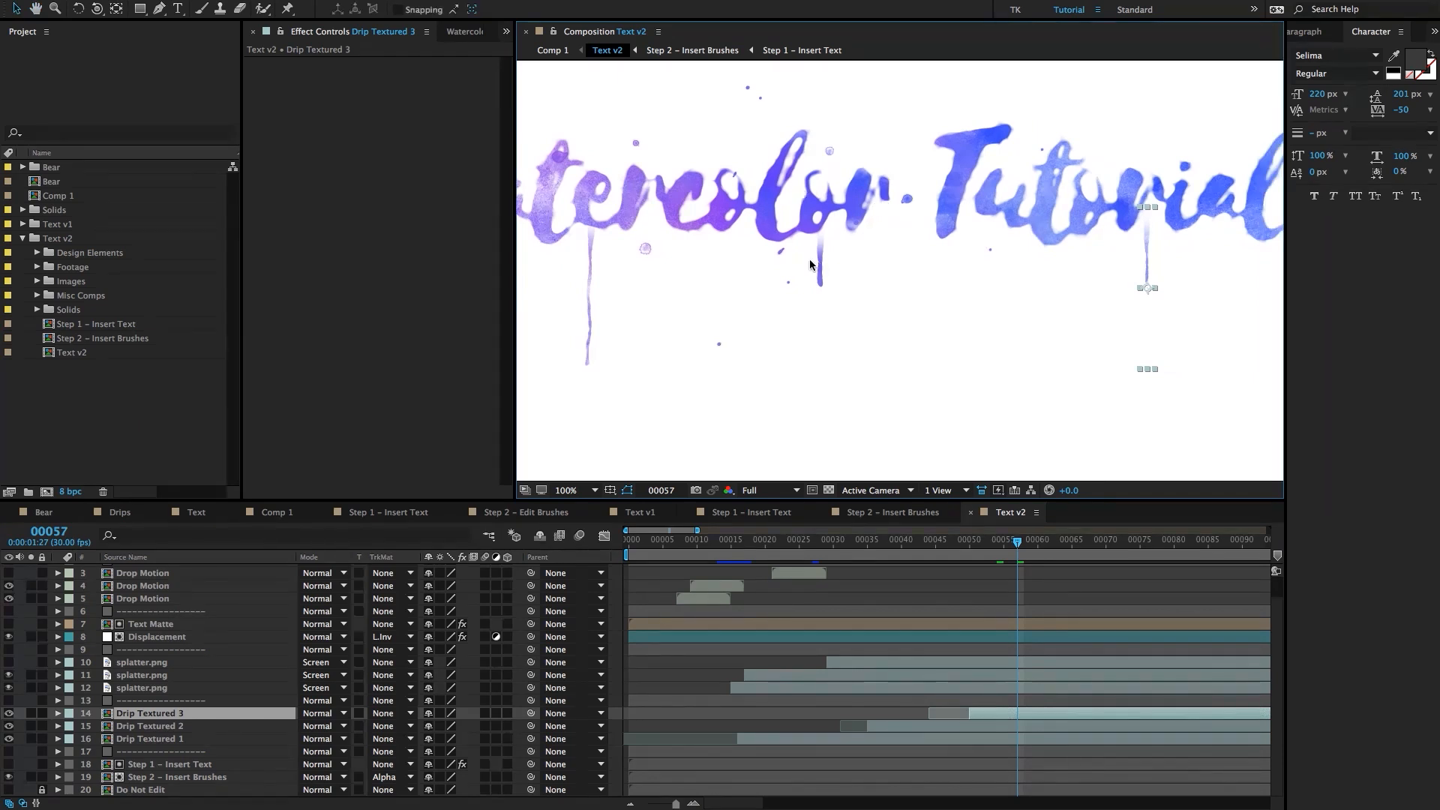
{"action": "key", "text": "comma"}
{"action": "left_click_drag", "start_coordinate": [942, 257], "coordinate": [958, 257]}
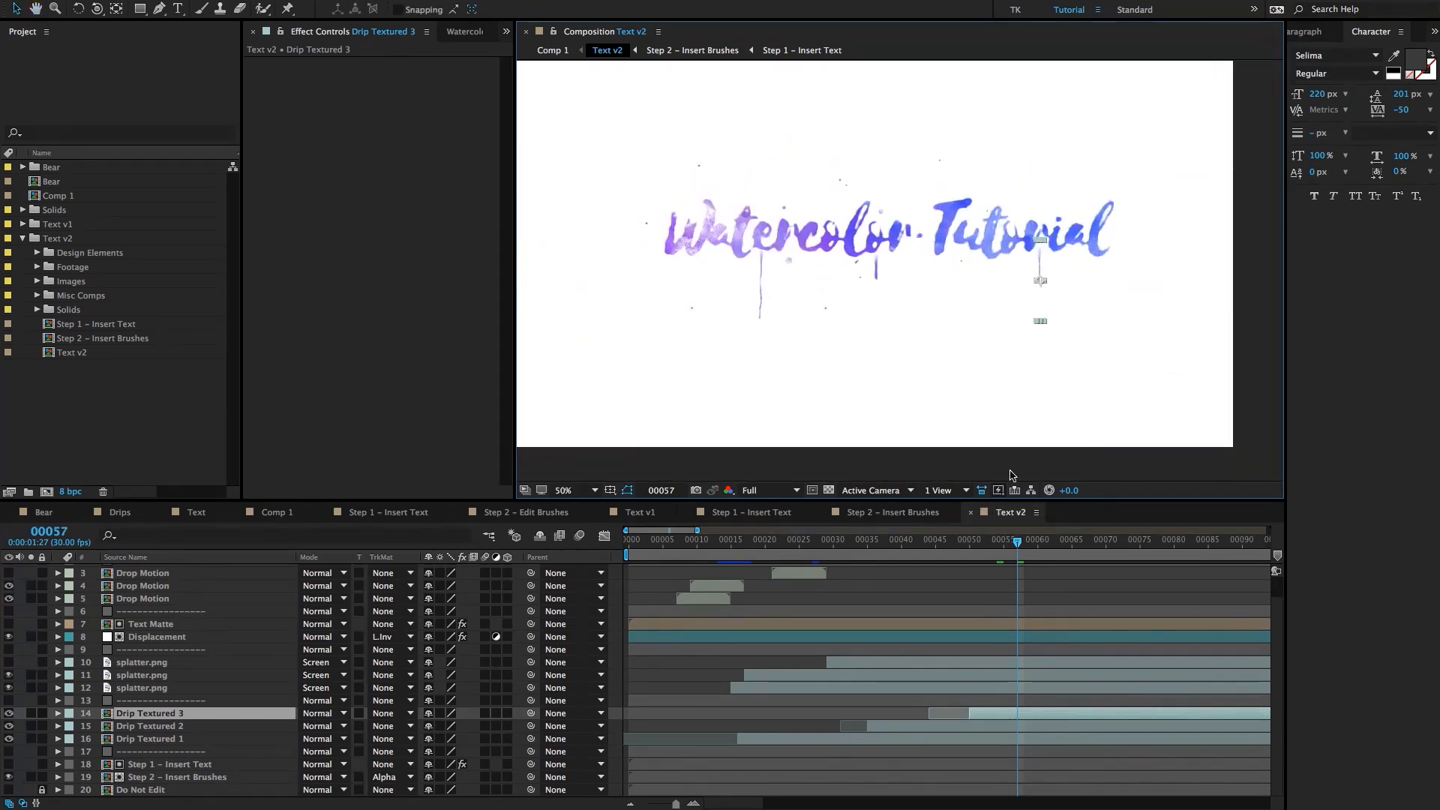
{"action": "scroll", "coordinate": [1080, 309], "scroll_direction": "up", "scroll_amount": 2}
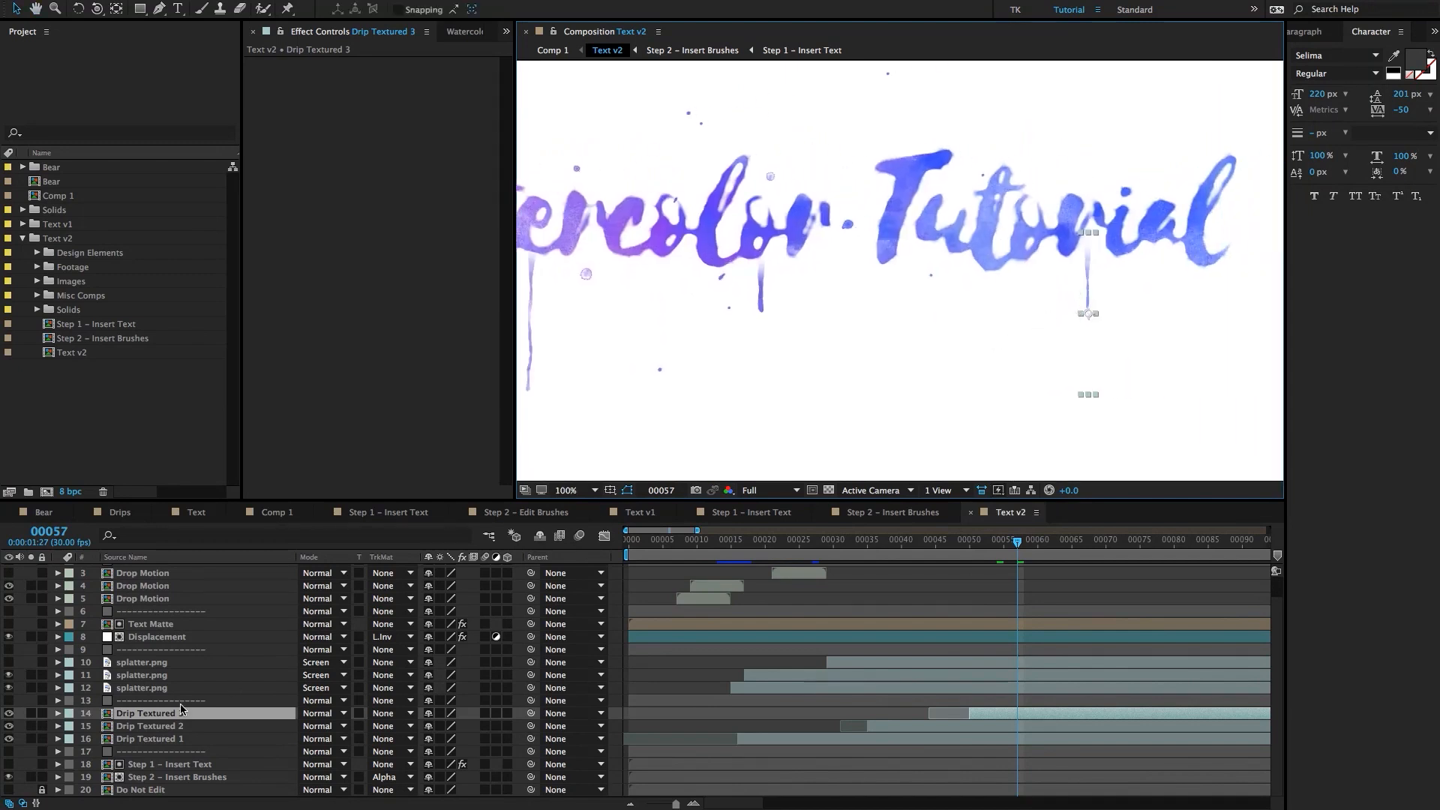
{"action": "left_click_drag", "start_coordinate": [1088, 279], "coordinate": [1115, 269]}
{"action": "scroll", "coordinate": [1116, 269], "scroll_direction": "down", "scroll_amount": 2}
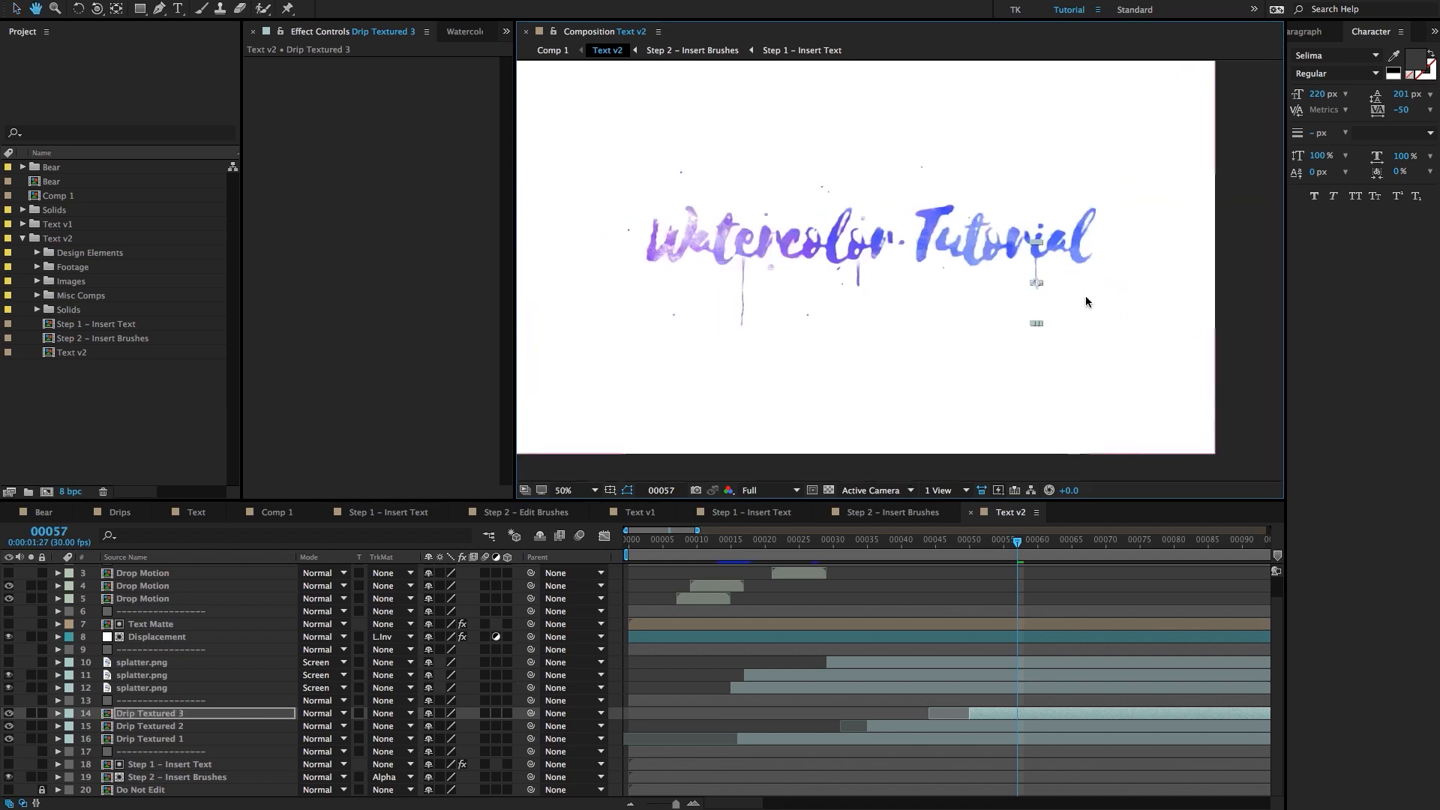
Move the Drip Textured 2 drip beneath the "l" of "Watercolor" and the Drip Textured 1 drip beneath the "W".
{"action": "left_click", "coordinate": [947, 725]}
{"action": "scroll", "coordinate": [934, 270], "scroll_direction": "up", "scroll_amount": 2}
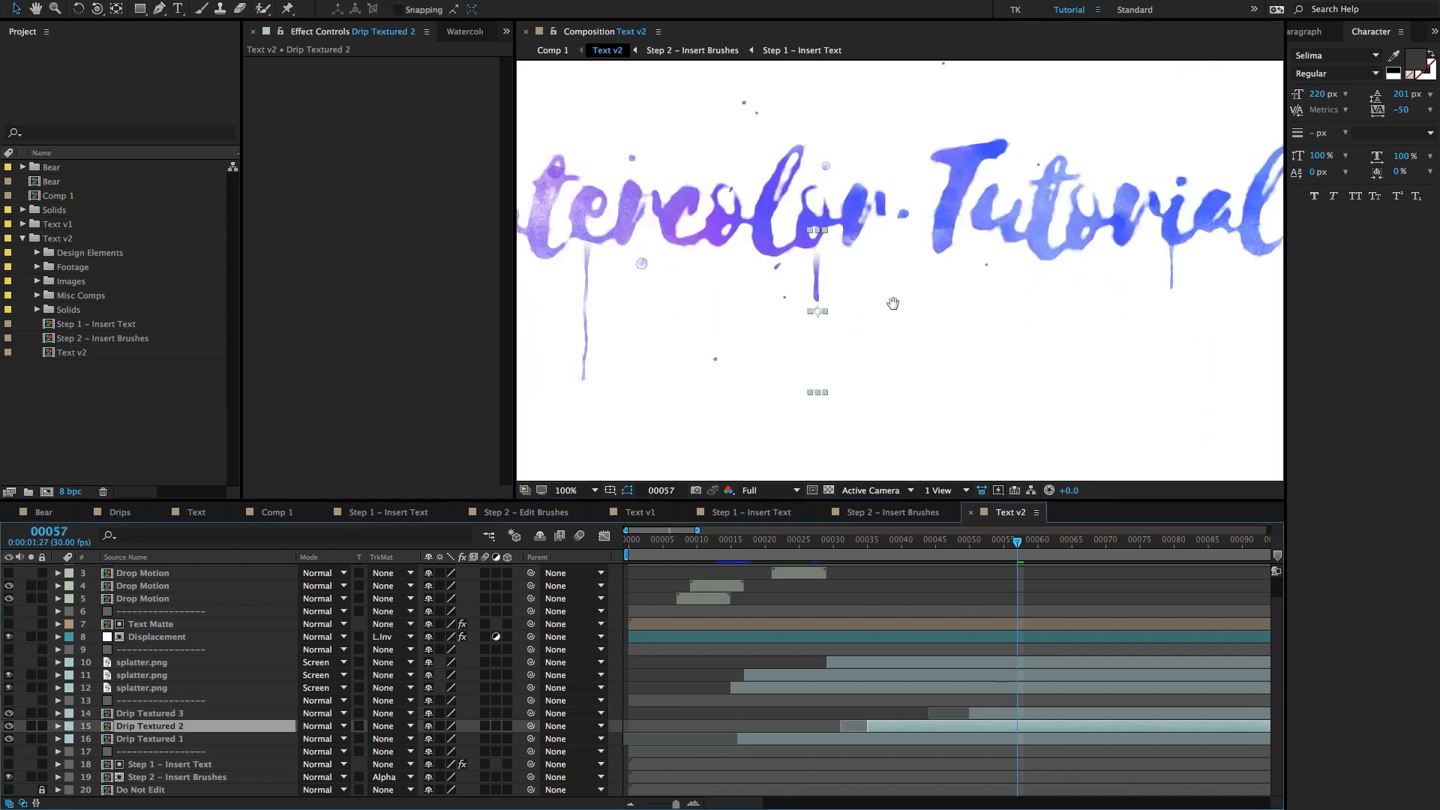
{"action": "scroll", "coordinate": [937, 285], "scroll_direction": "left", "scroll_amount": 3}
{"action": "left_click_drag", "start_coordinate": [938, 283], "coordinate": [643, 273]}
{"action": "left_click", "coordinate": [888, 738]}
{"action": "scroll", "coordinate": [920, 370], "scroll_direction": "left", "scroll_amount": 3}
{"action": "key", "text": "comma"}
{"action": "key", "text": "minus"}
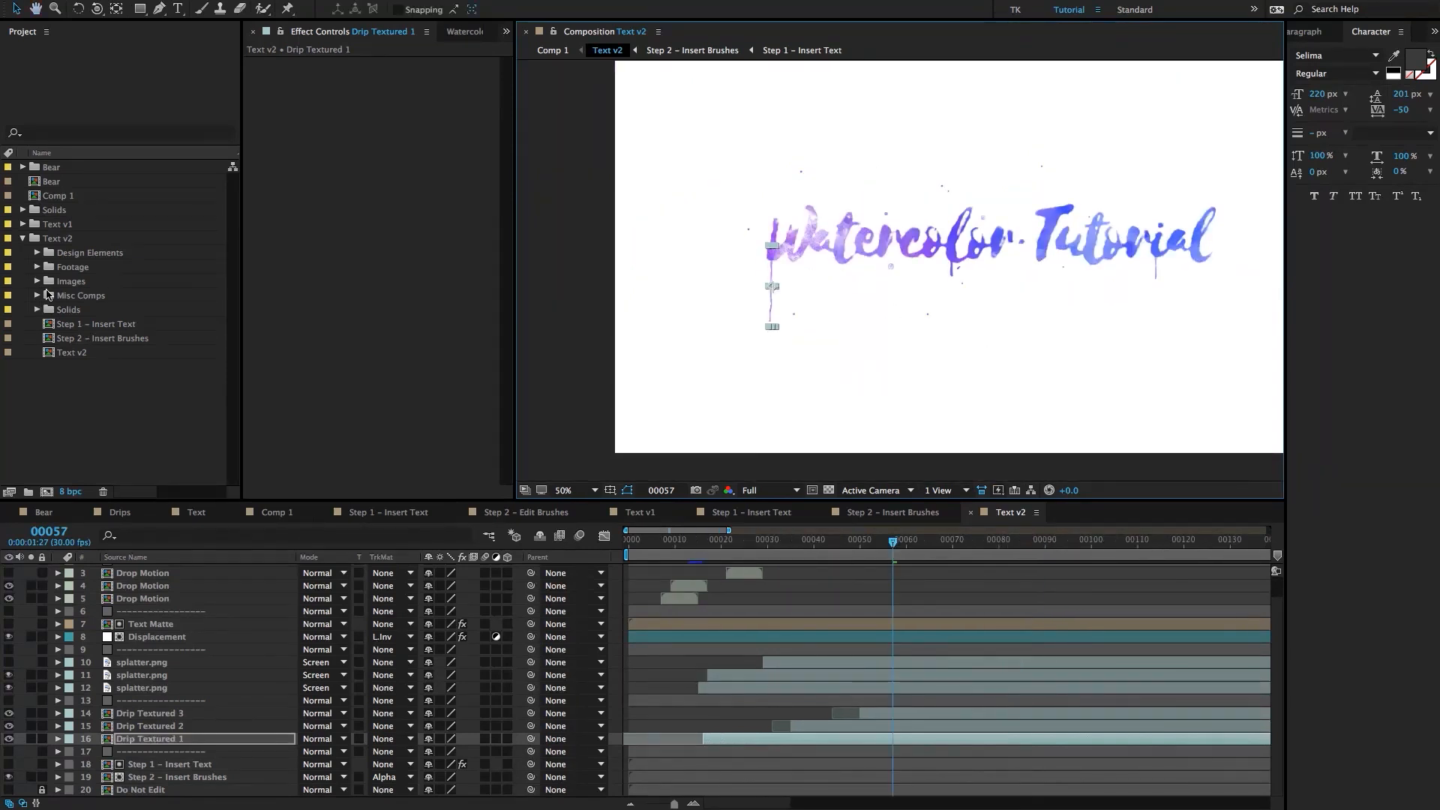
Review the Drop Motion, splatter.png and Drip Textured layer groups of Text v2 in turn.
{"action": "scroll", "coordinate": [182, 592], "scroll_direction": "up", "scroll_amount": 2}
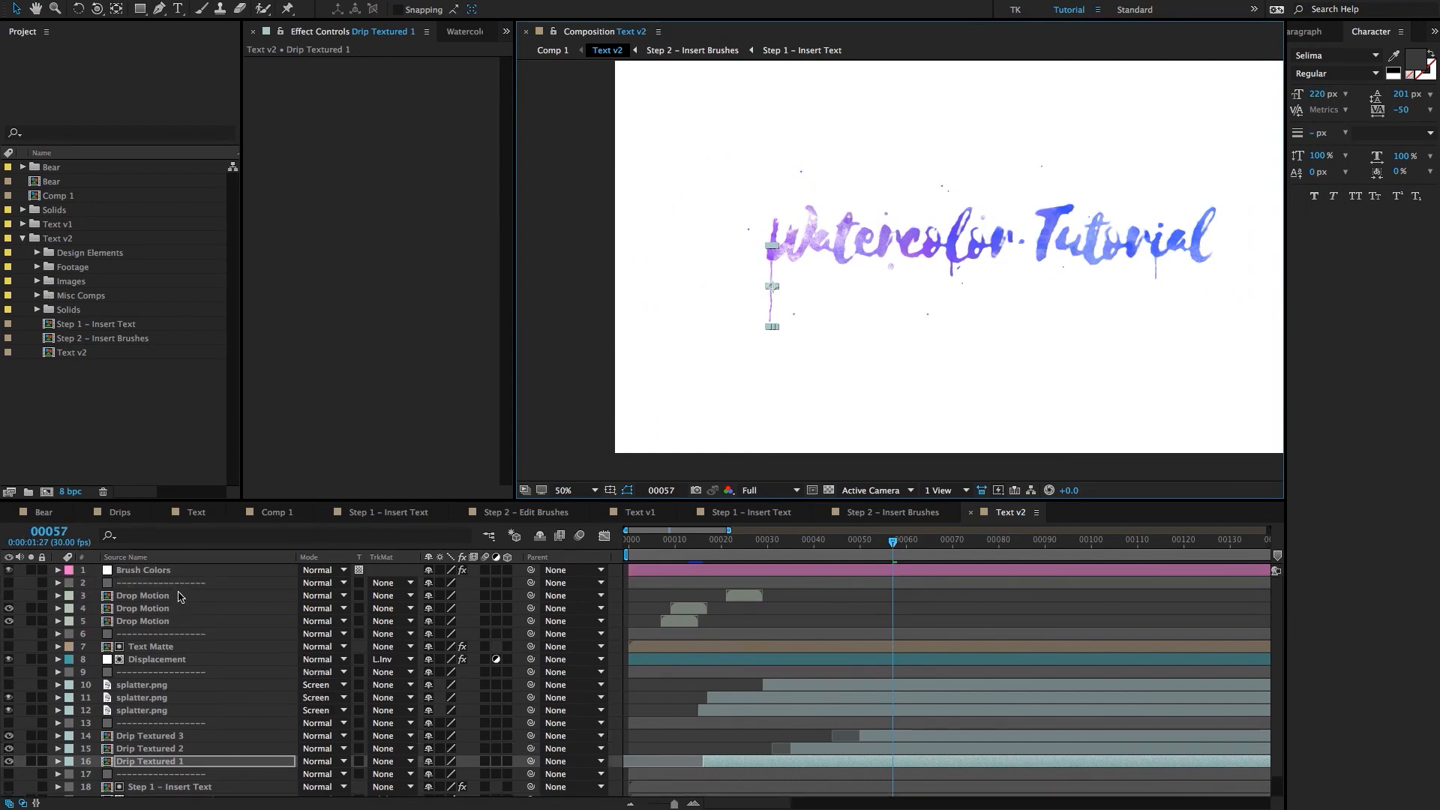
{"action": "left_click", "coordinate": [180, 596]}
{"action": "left_click", "coordinate": [172, 621], "text": "shift"}
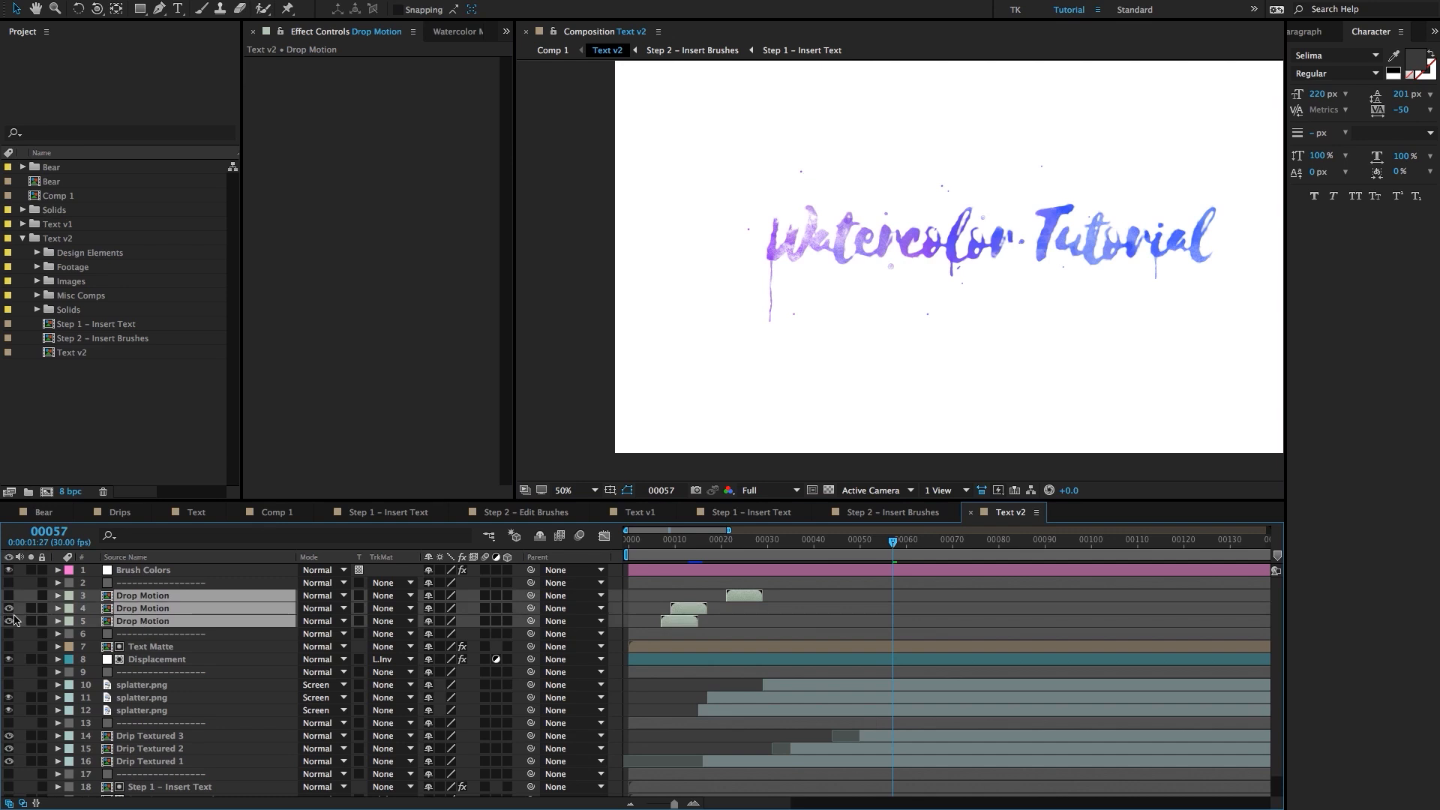
{"action": "left_click", "coordinate": [124, 685]}
{"action": "left_click", "coordinate": [130, 710], "text": "shift"}
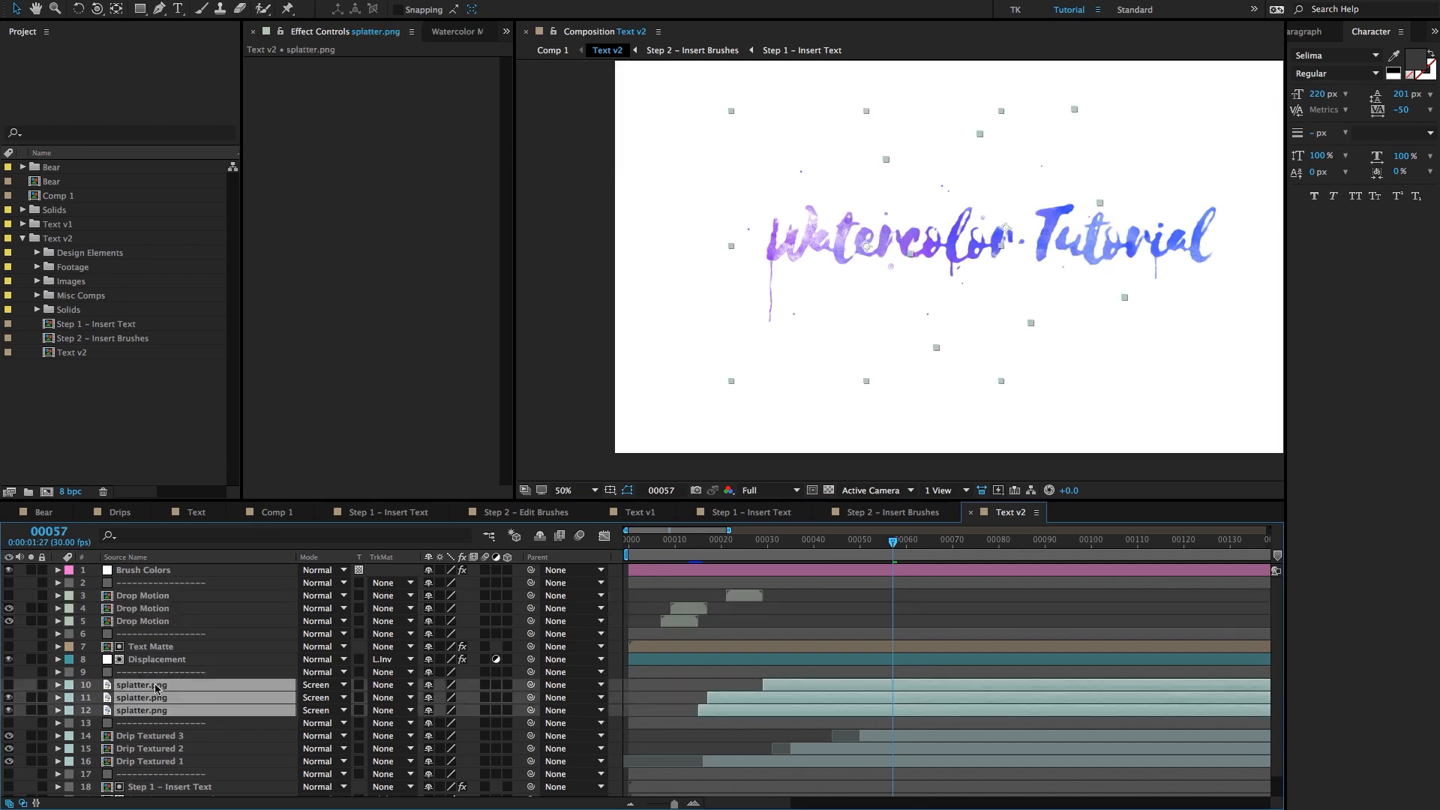
{"action": "left_click", "coordinate": [159, 736]}
{"action": "left_click", "coordinate": [169, 760], "text": "shift"}
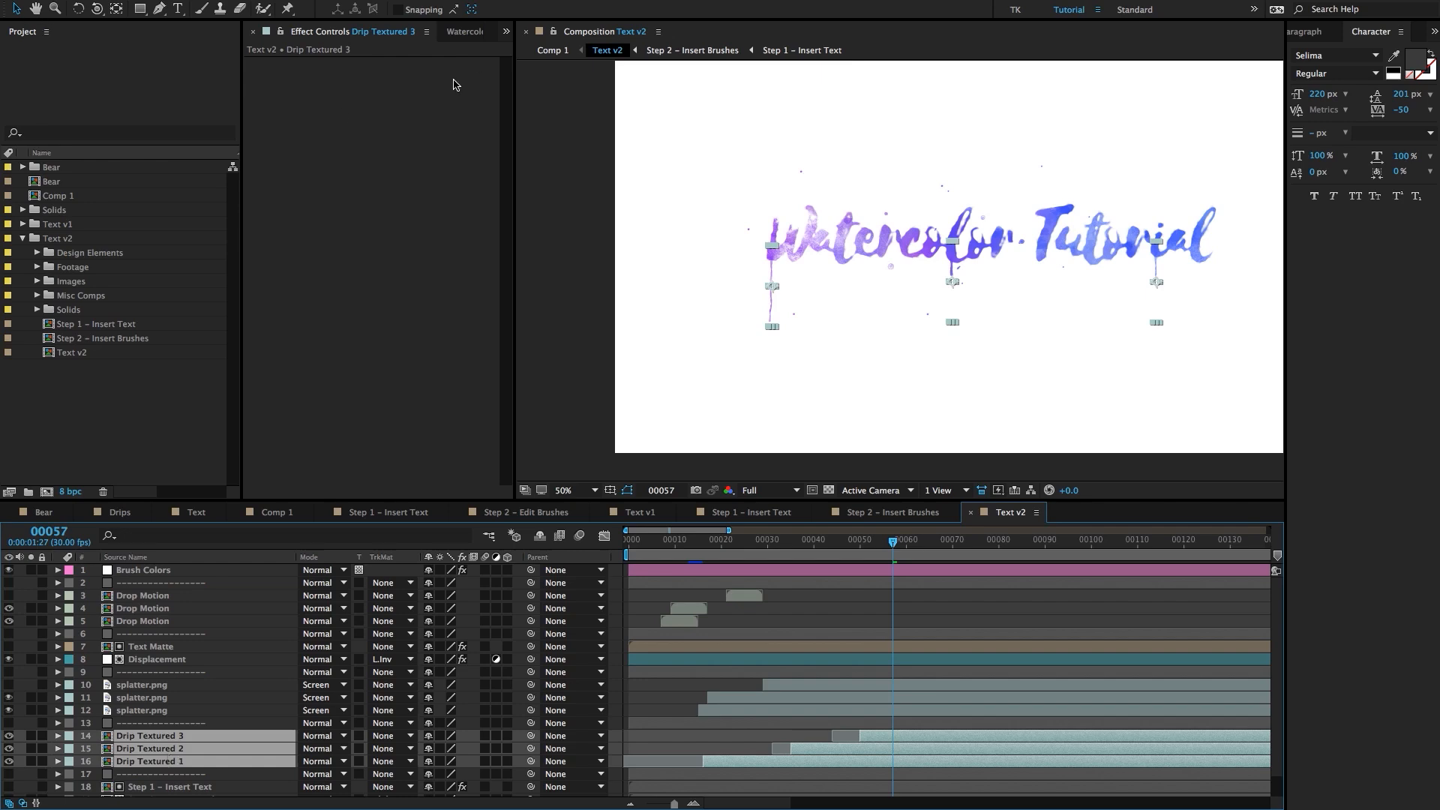
Switch to the Bear composition, close all other timelines, and open its nested Text composition.
{"action": "left_click", "coordinate": [43, 511]}
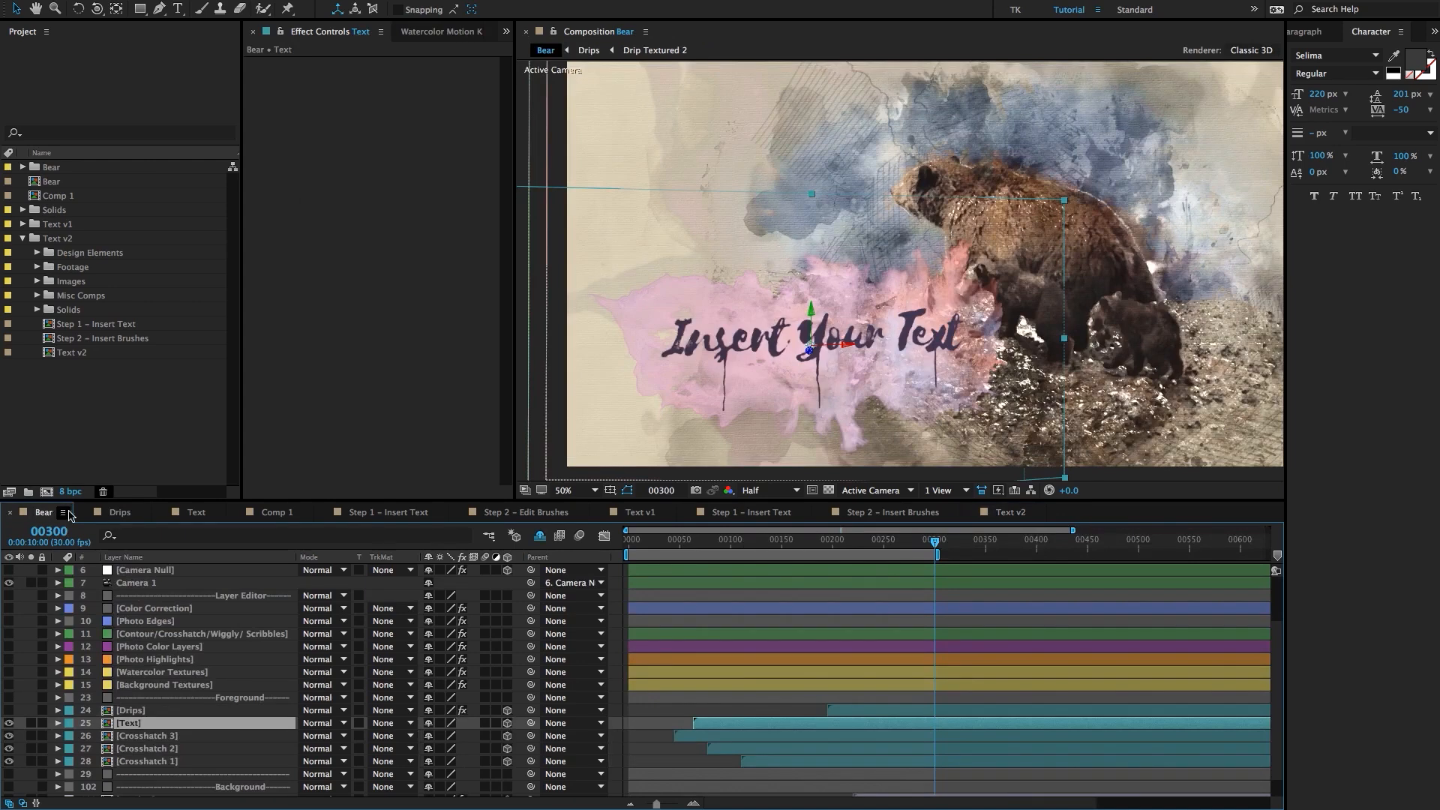
{"action": "left_click", "coordinate": [63, 512]}
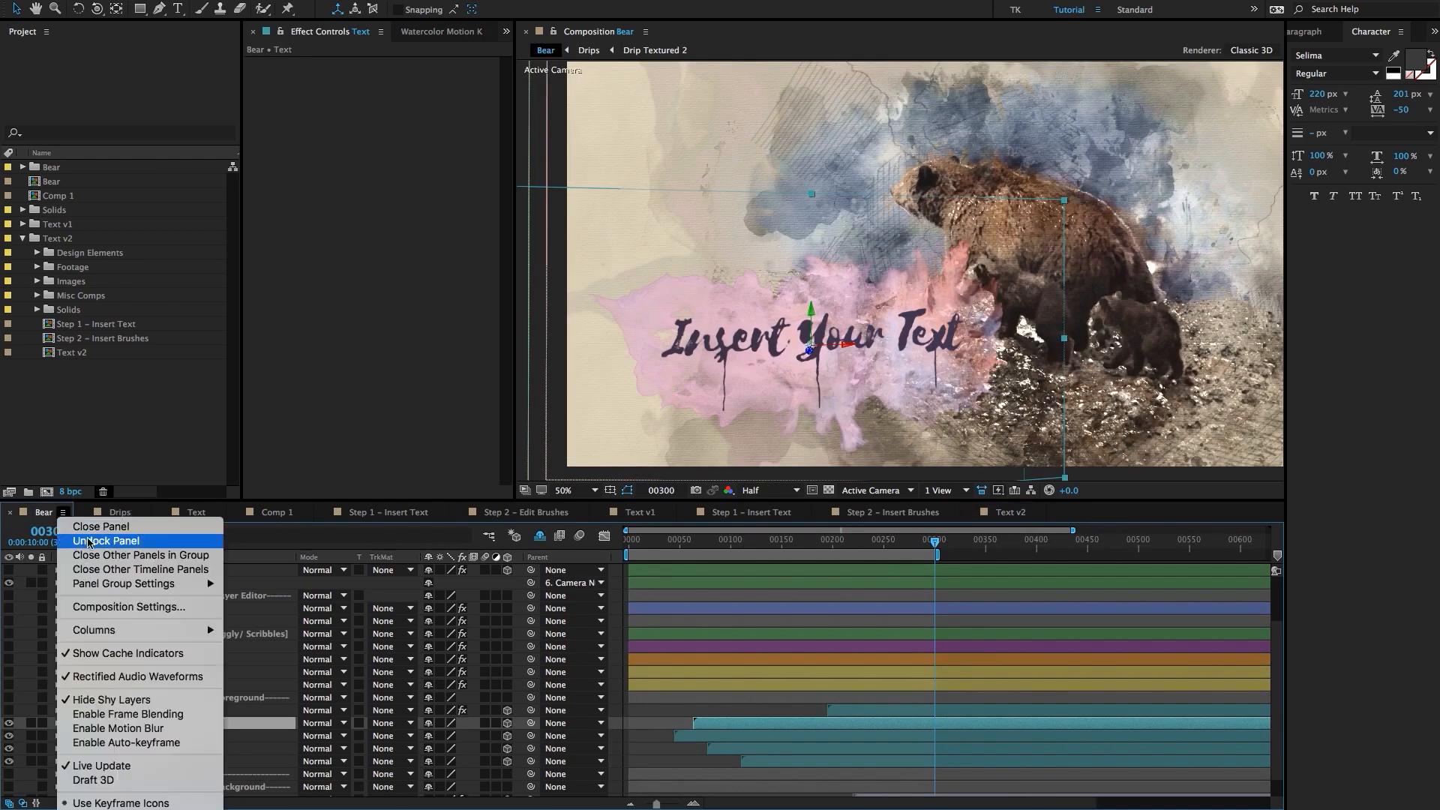
{"action": "left_click", "coordinate": [172, 558]}
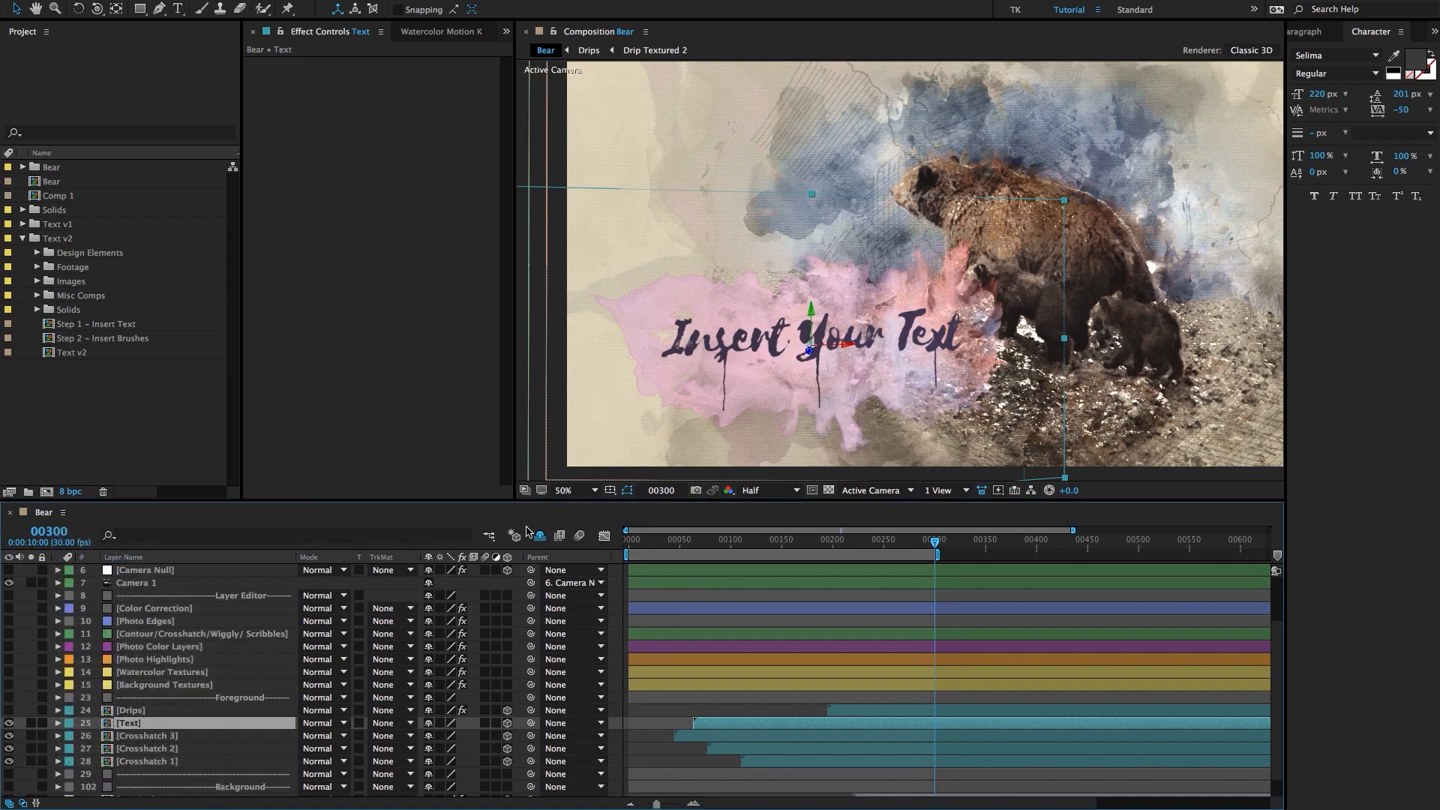
{"action": "double_click", "coordinate": [136, 723]}
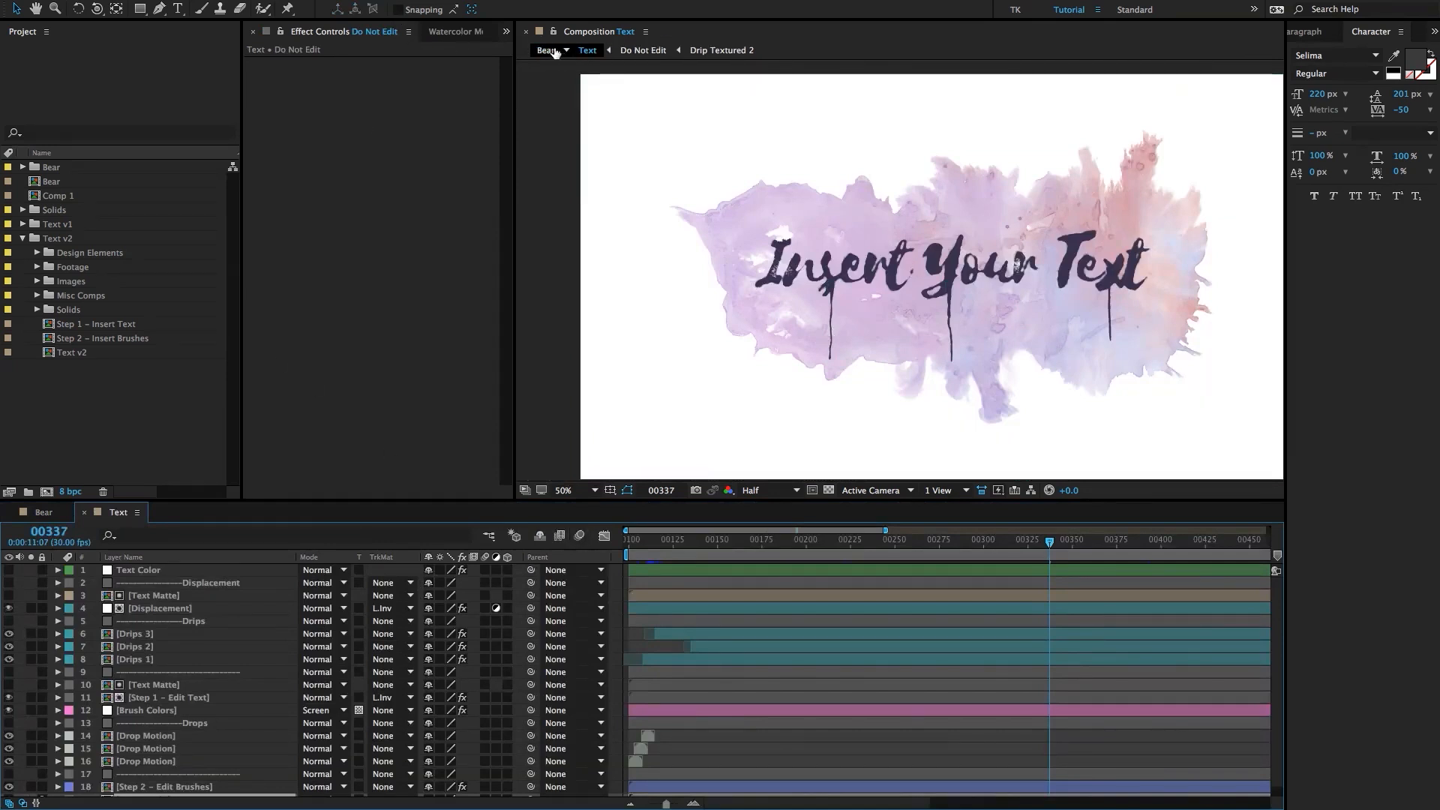
Delete the Text v1 and Text v2 folders with their contents from the project.
{"action": "left_click", "coordinate": [58, 226]}
{"action": "left_click", "coordinate": [58, 239], "text": "shift"}
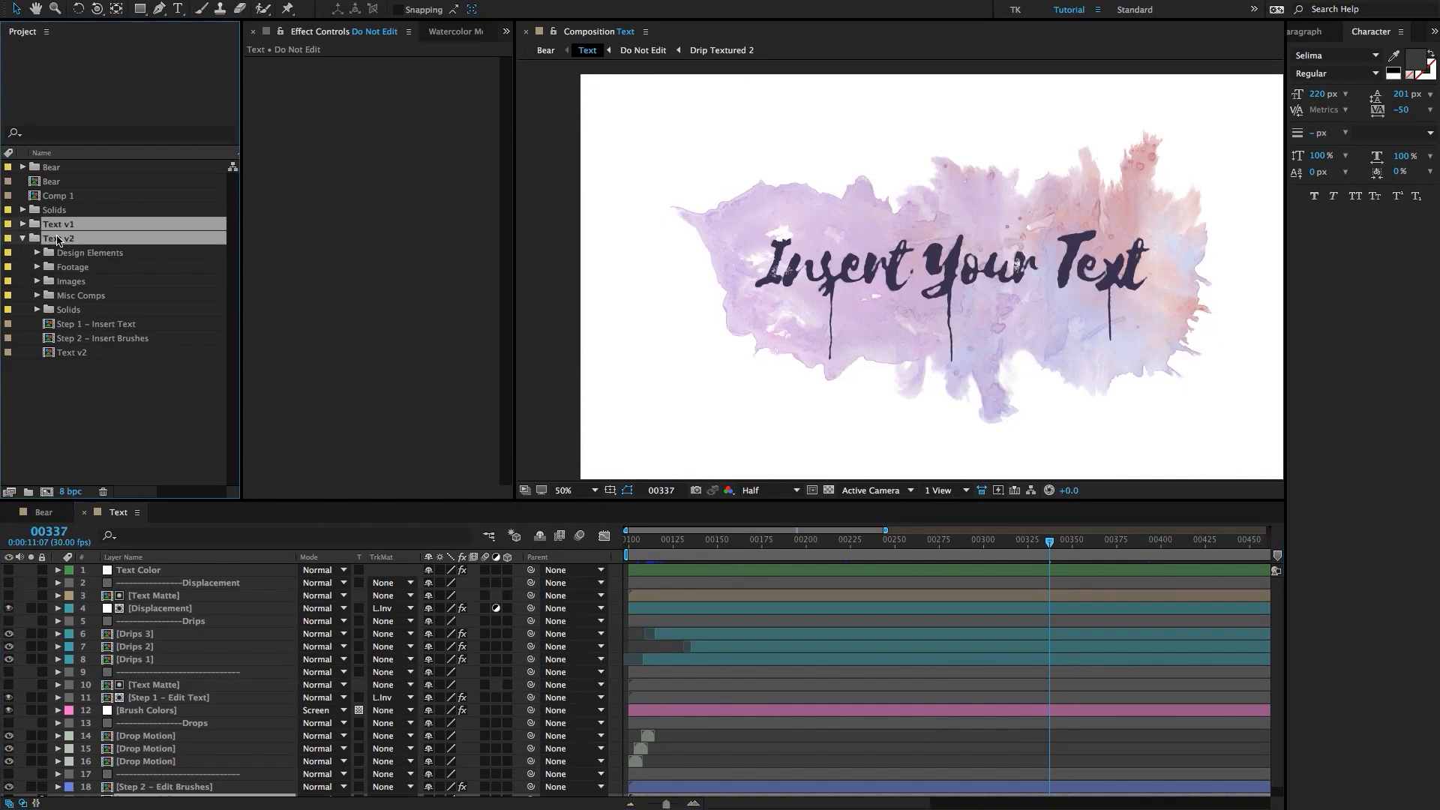
{"action": "key", "text": "Delete"}
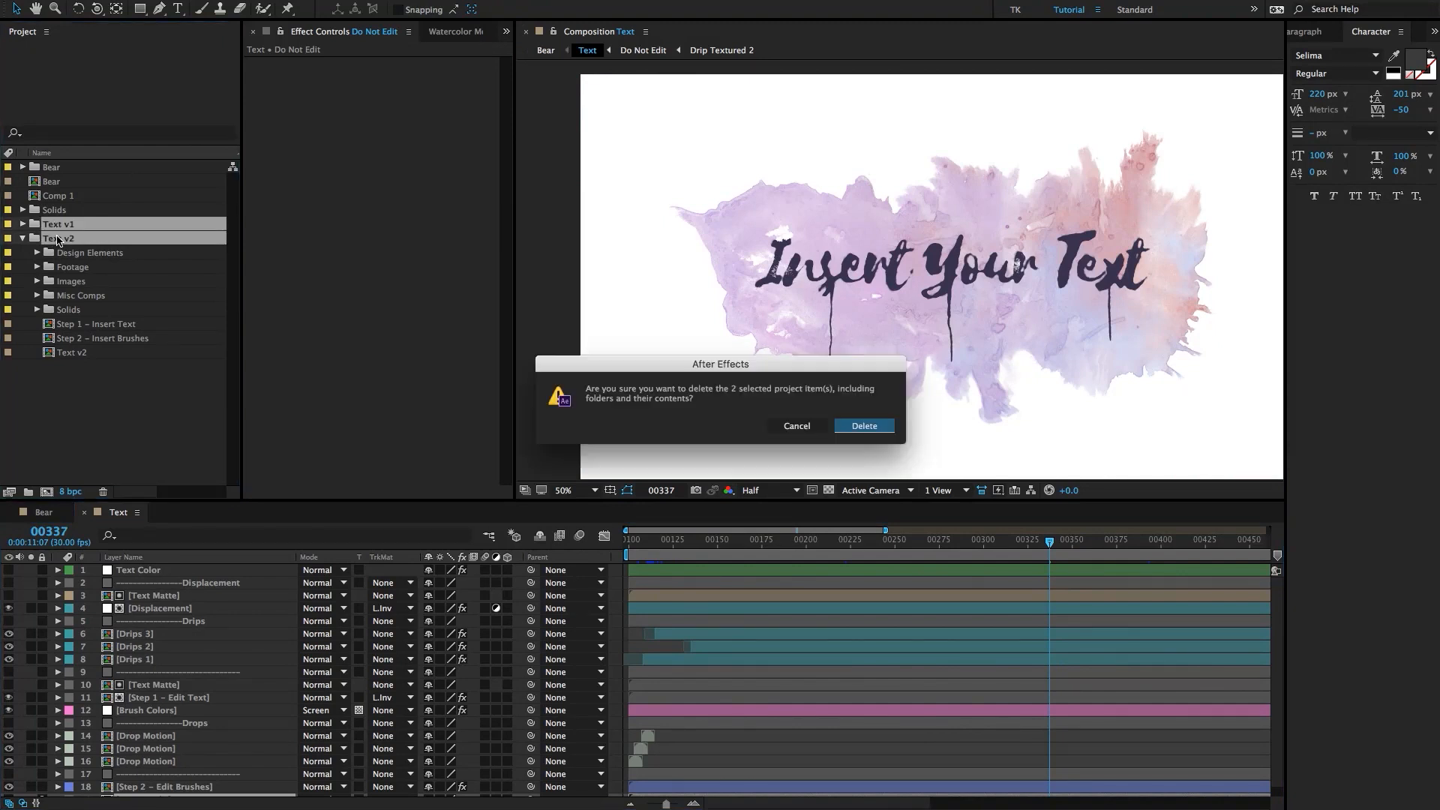
{"action": "key", "text": "Return"}
Locate the Step 1 – Edit Text composition in the Bear folder's Assets > Text subfolder, then return to the Bear composition.
{"action": "left_click", "coordinate": [76, 169]}
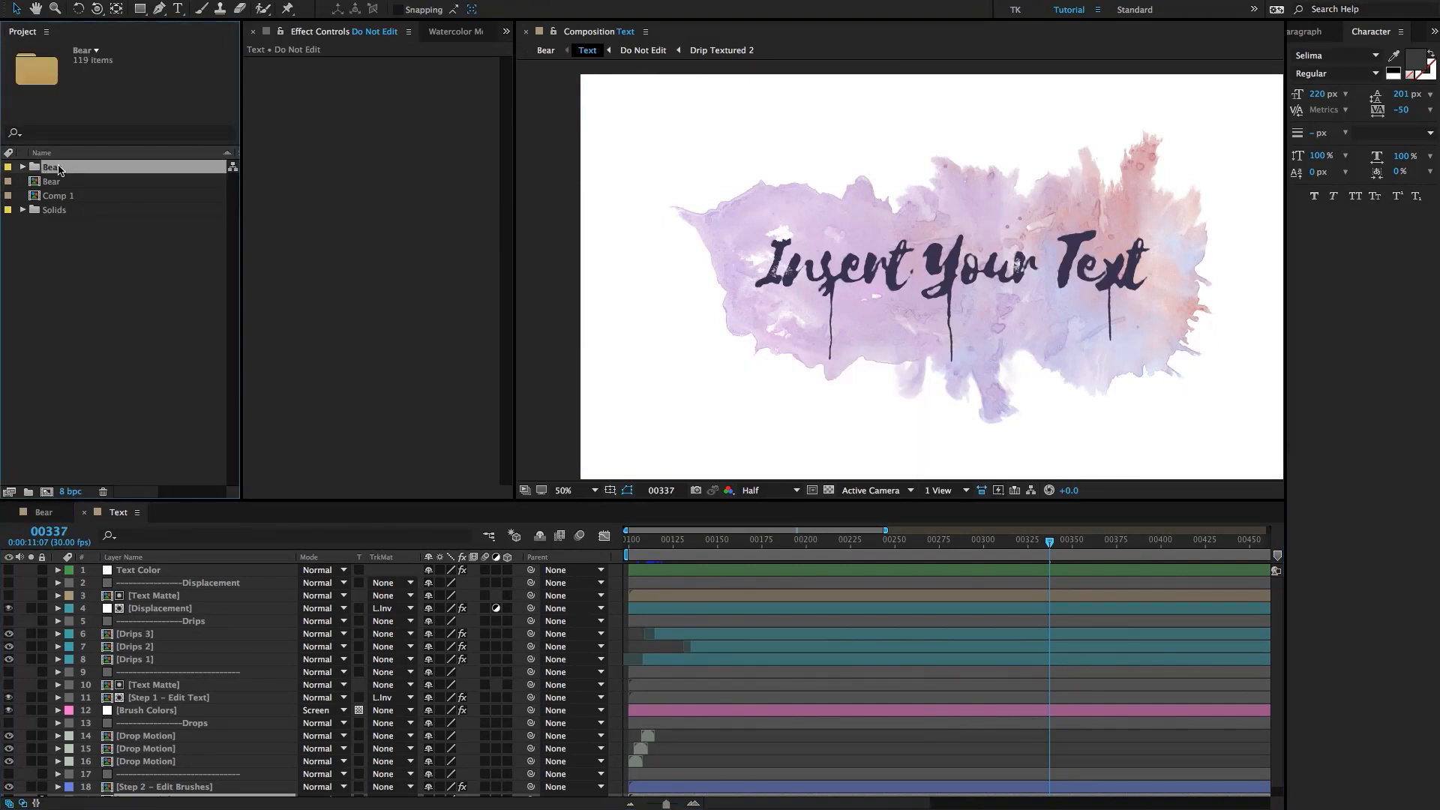
{"action": "left_click", "coordinate": [22, 166]}
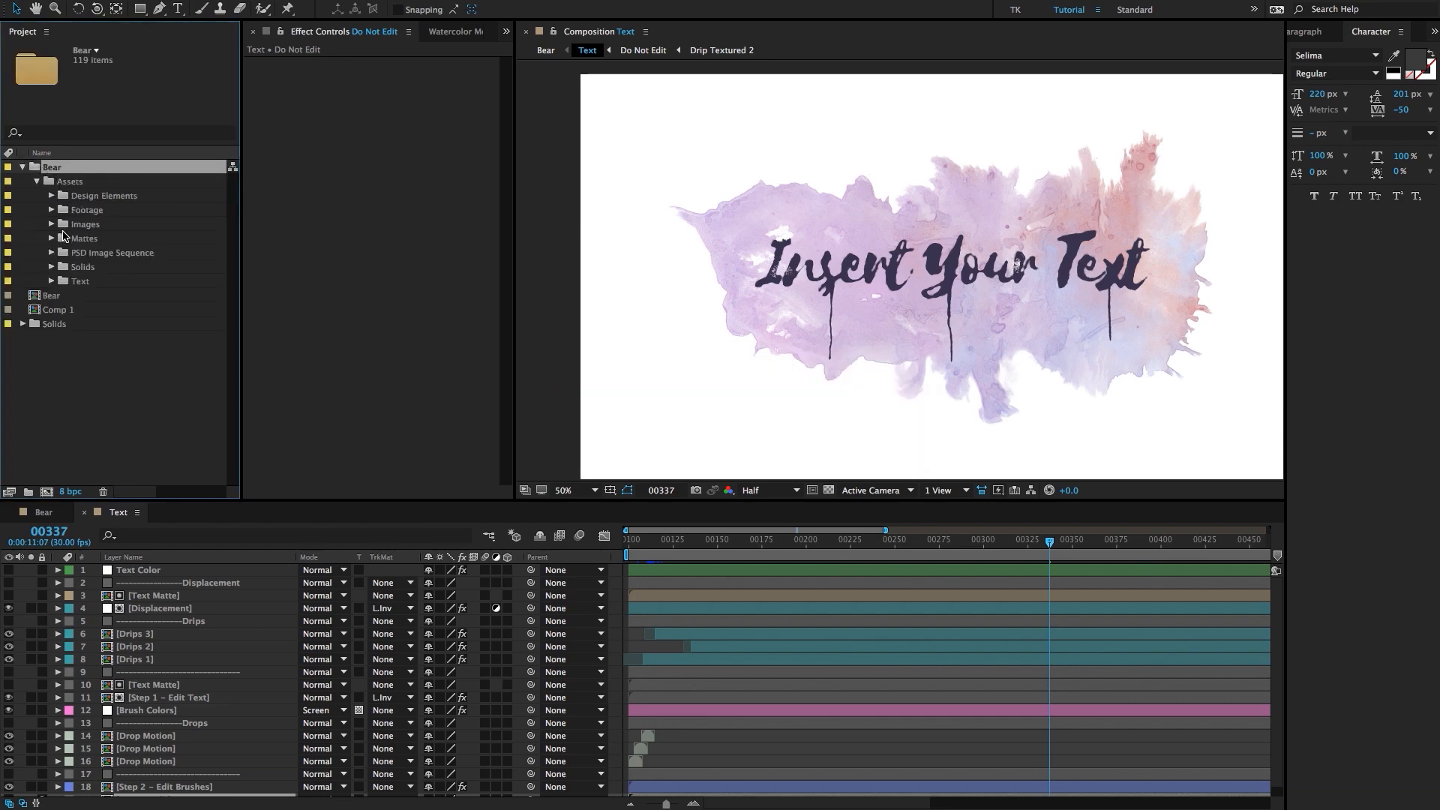
{"action": "left_click", "coordinate": [61, 282]}
{"action": "left_click", "coordinate": [51, 282]}
{"action": "left_click", "coordinate": [120, 298]}
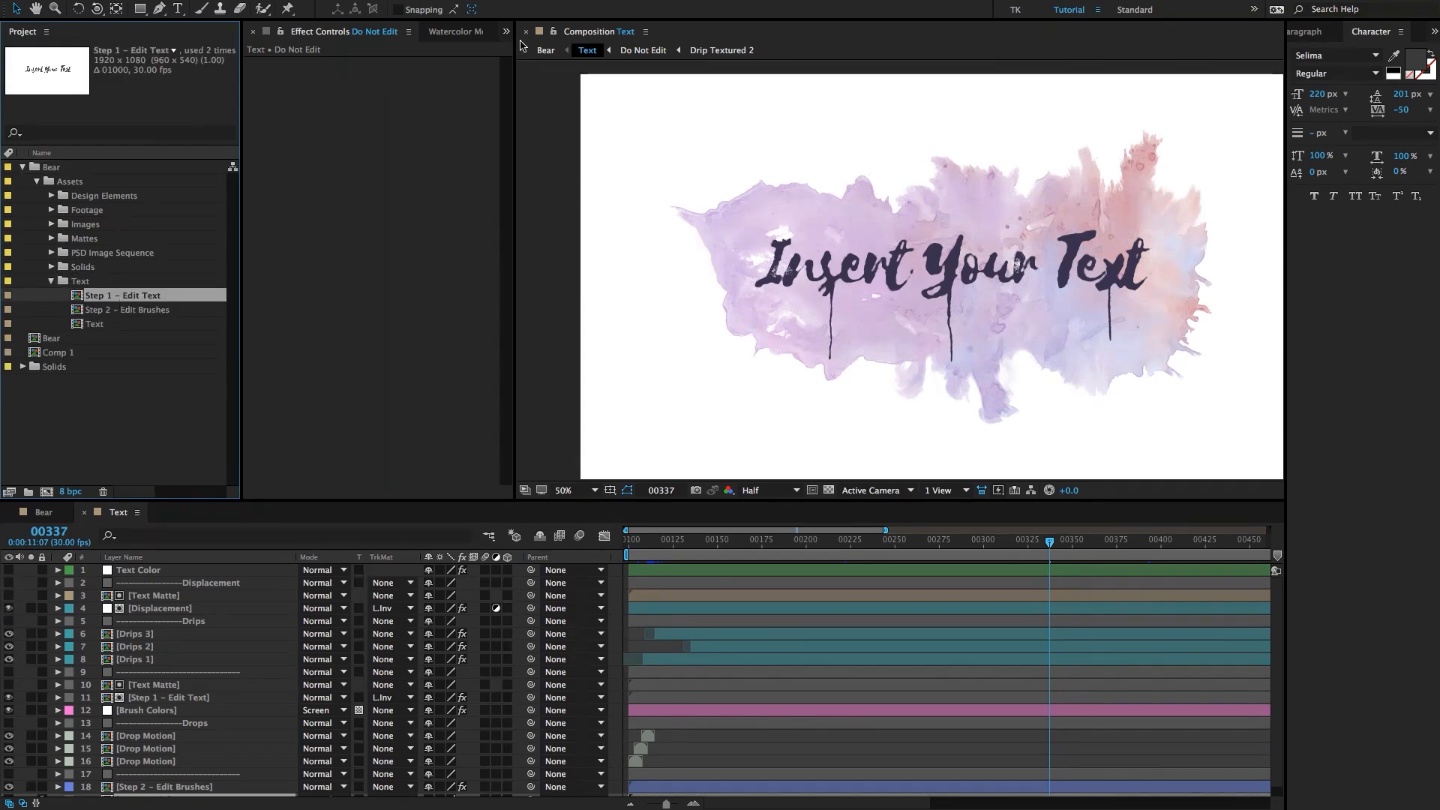
{"action": "left_click", "coordinate": [546, 50]}
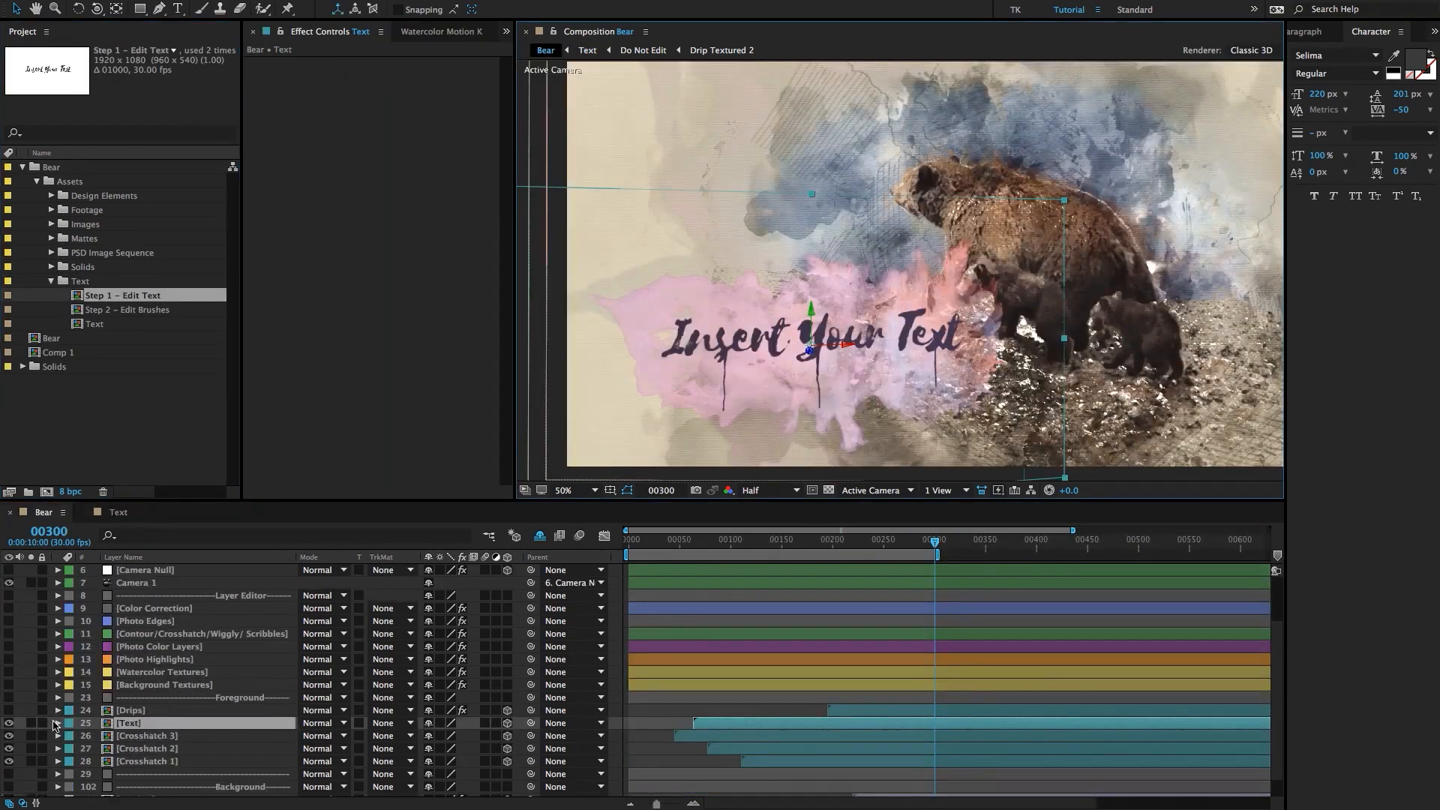
Collapse the Text, Assets and Bear folders in the project.
{"action": "left_click", "coordinate": [108, 301]}
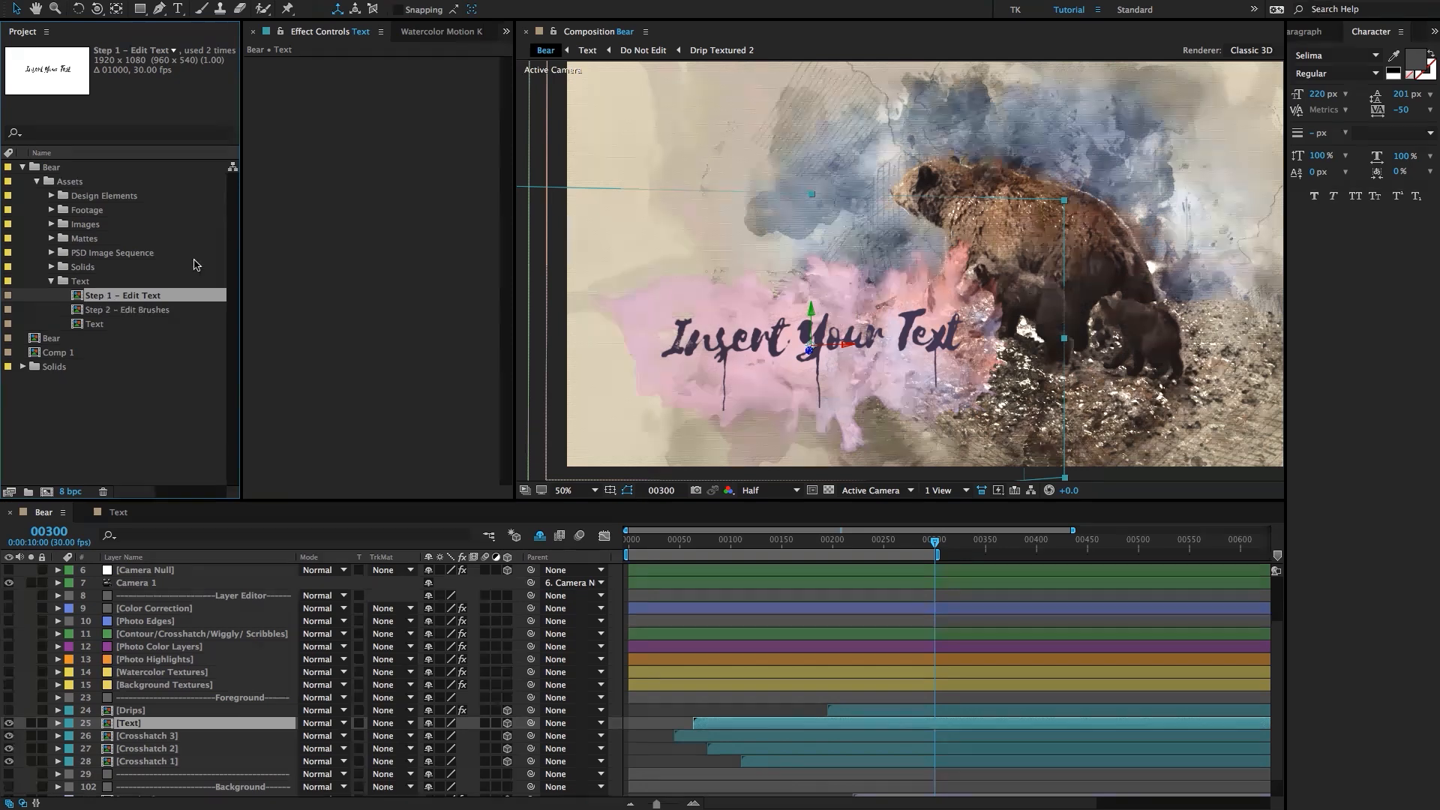
{"action": "left_click", "coordinate": [83, 282]}
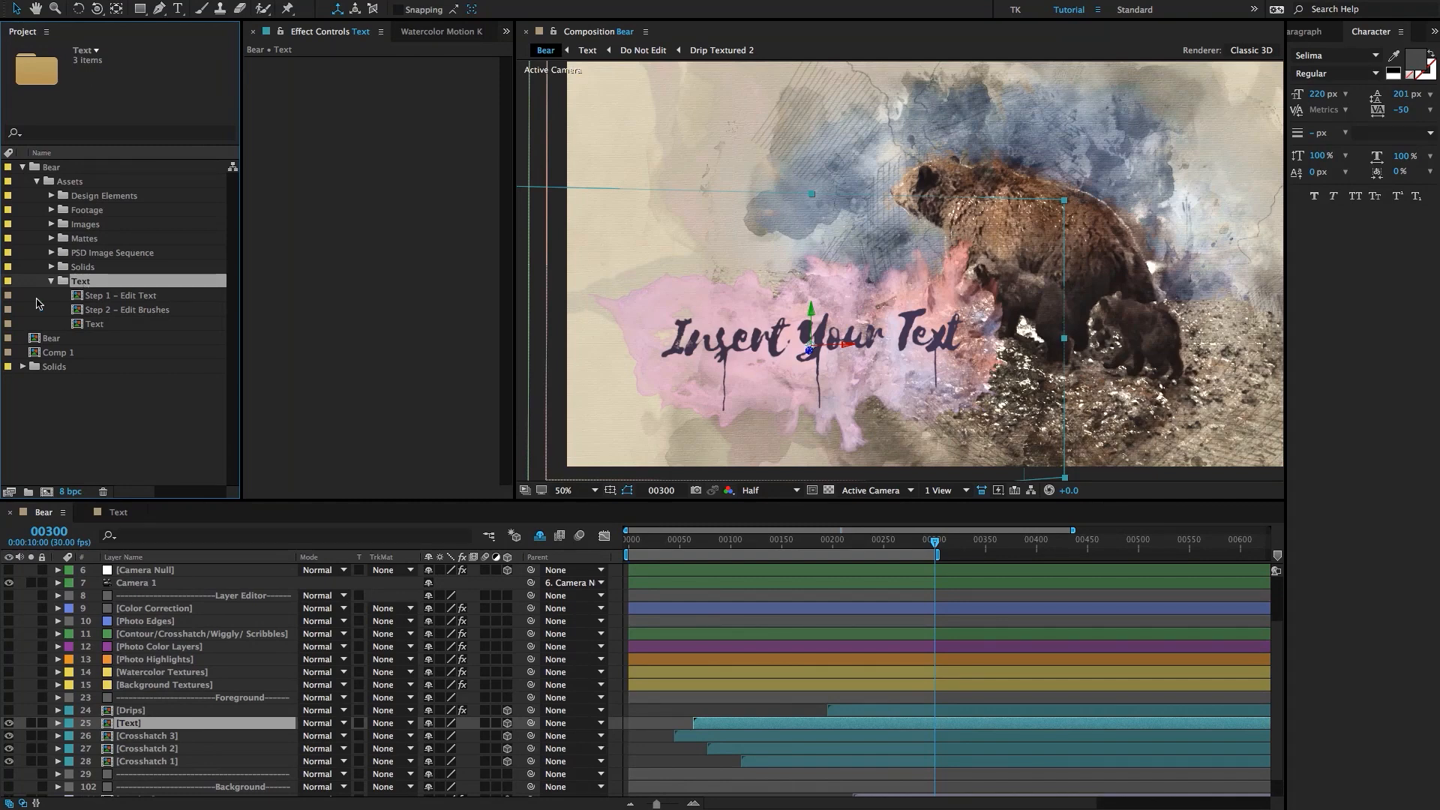
{"action": "left_click", "coordinate": [52, 280]}
{"action": "left_click", "coordinate": [37, 180]}
{"action": "left_click", "coordinate": [22, 166]}
{"action": "left_click", "coordinate": [38, 270]}
Select the Bear composition in the project and add the Text v2 asset from Watercolor Motion Kit to it.
{"action": "left_click", "coordinate": [431, 31]}
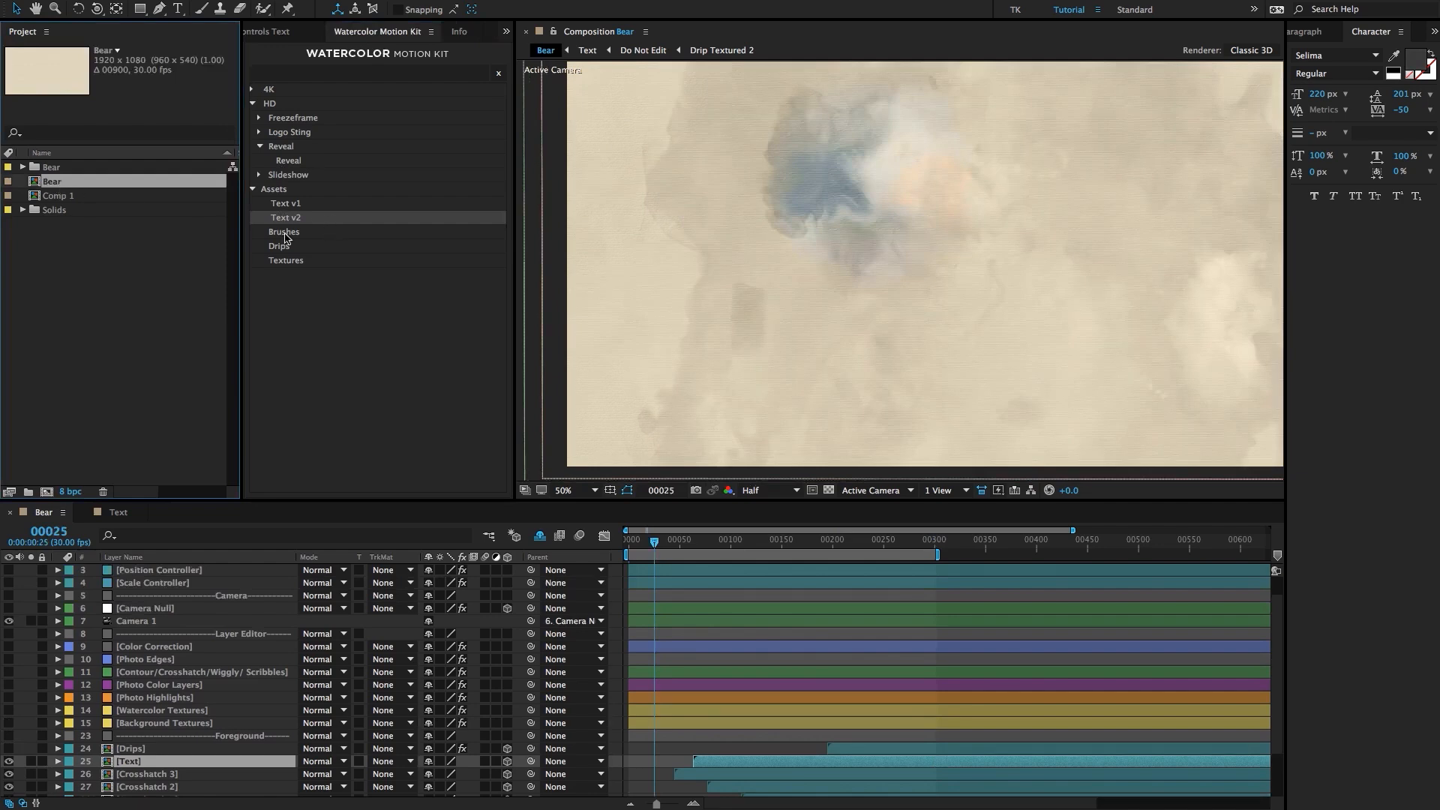
{"action": "double_click", "coordinate": [286, 217]}
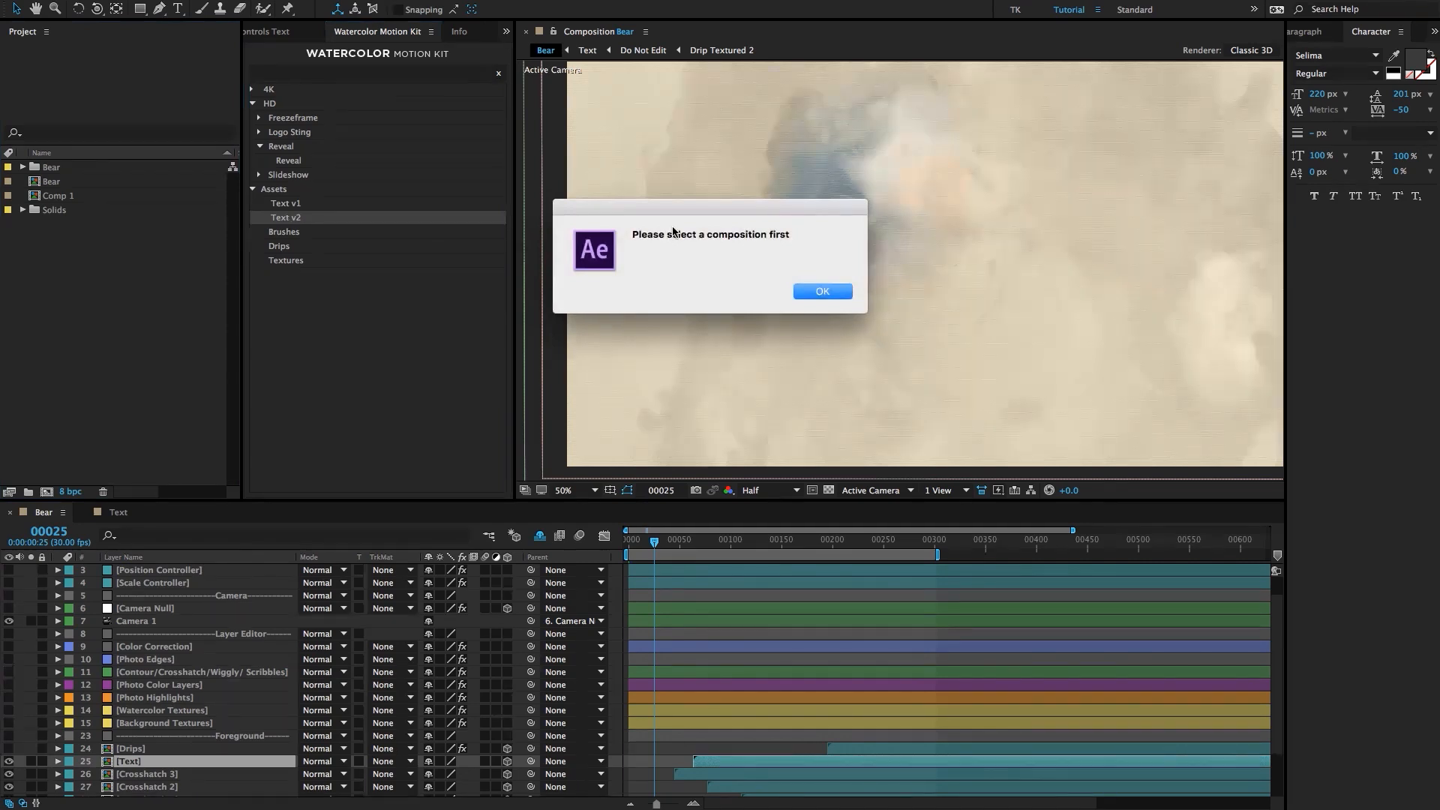
{"action": "left_click", "coordinate": [823, 291]}
{"action": "left_click", "coordinate": [46, 185]}
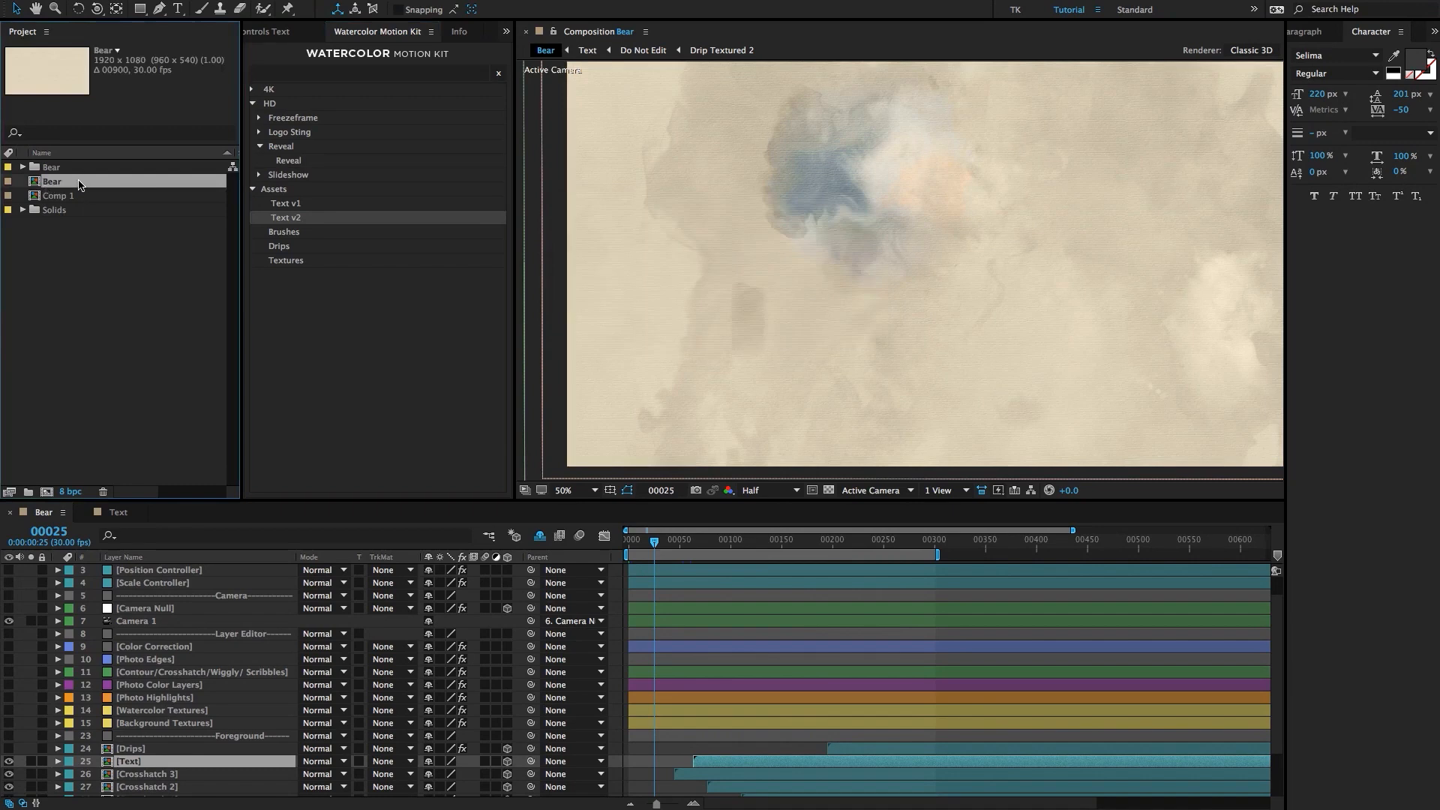
{"action": "double_click", "coordinate": [289, 222]}
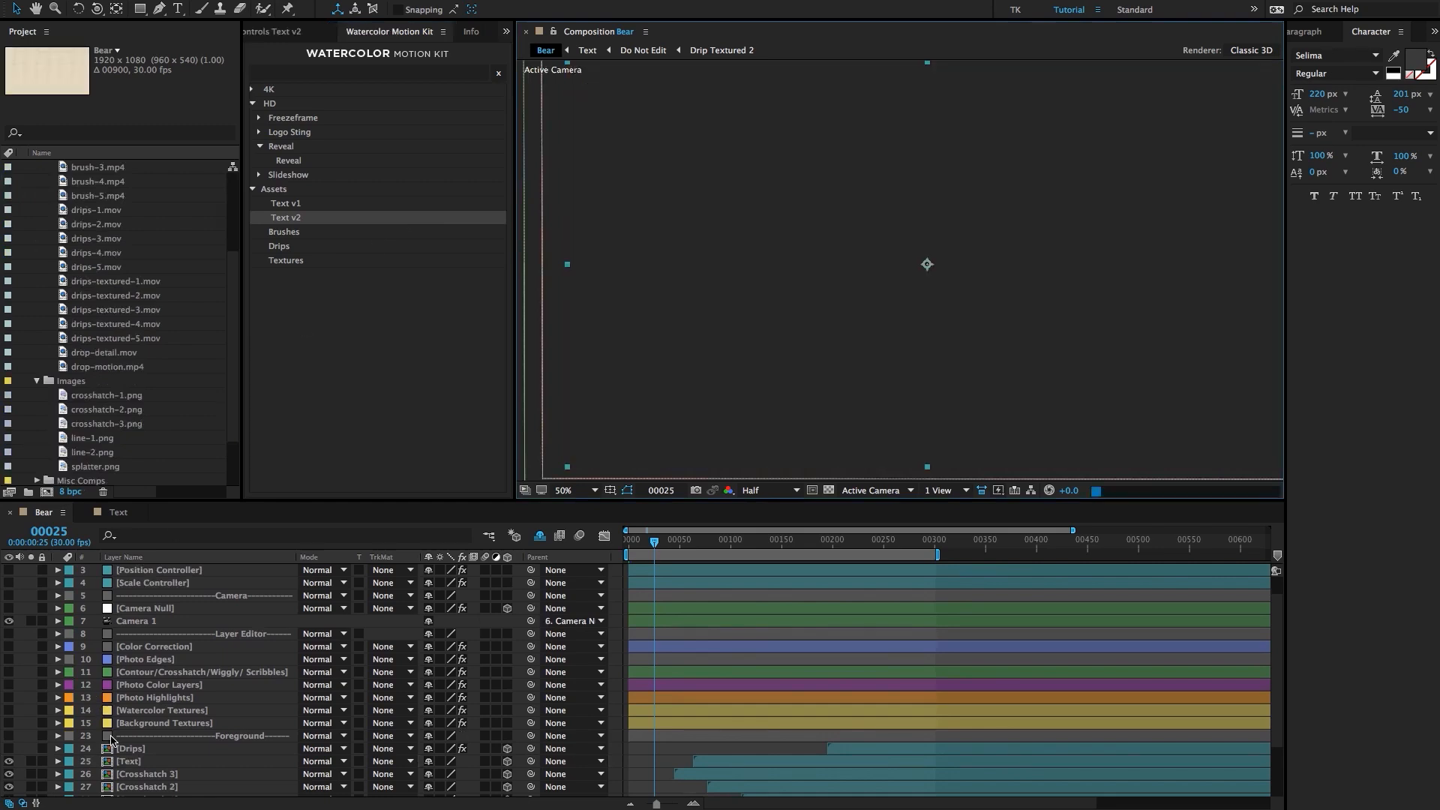
Delete the Text v2 layer from the Bear composition and collapse the Footage folder inside the Text v2 folder.
{"action": "scroll", "coordinate": [112, 741], "scroll_direction": "down", "scroll_amount": 3}
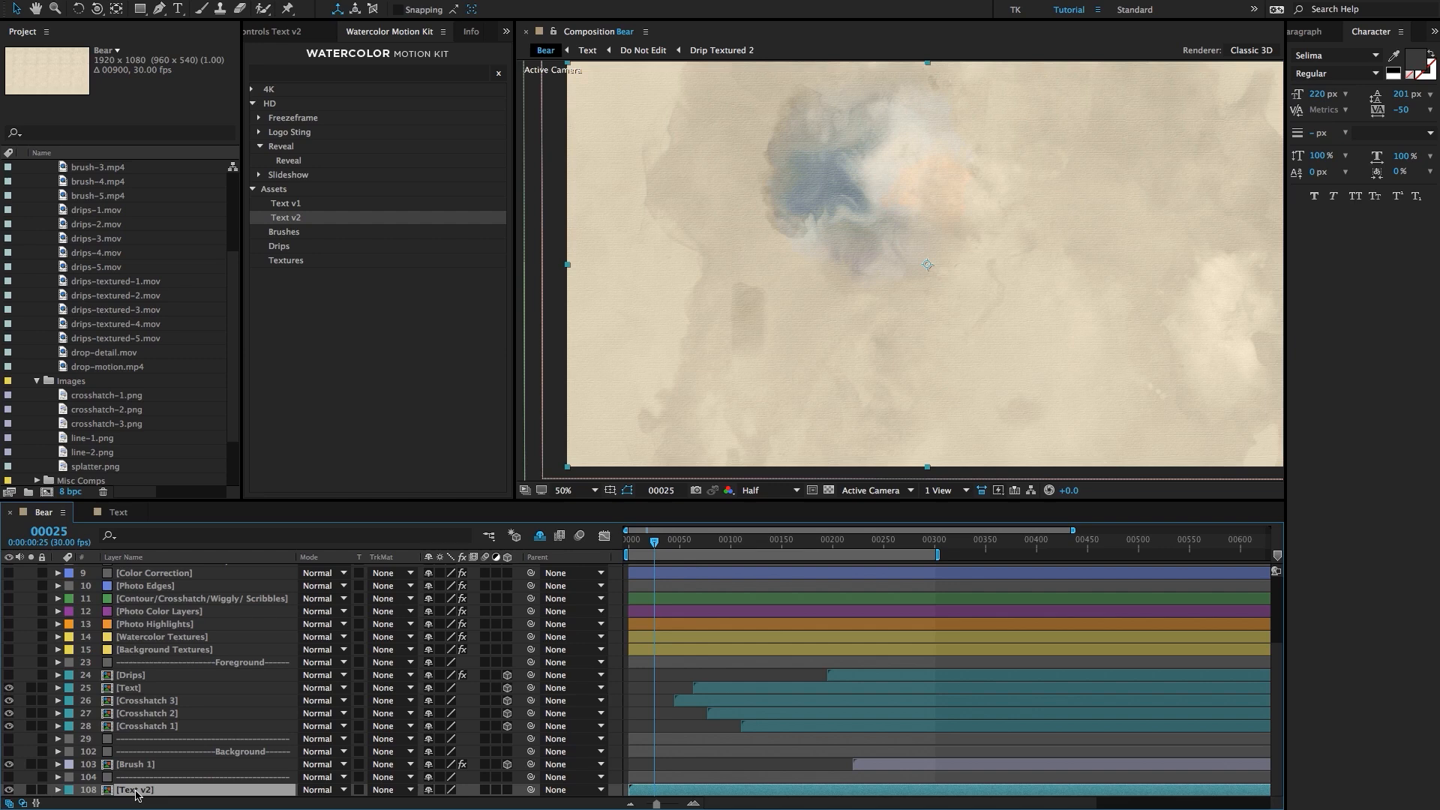
{"action": "key", "text": "Delete"}
{"action": "scroll", "coordinate": [84, 465], "scroll_direction": "up", "scroll_amount": 5}
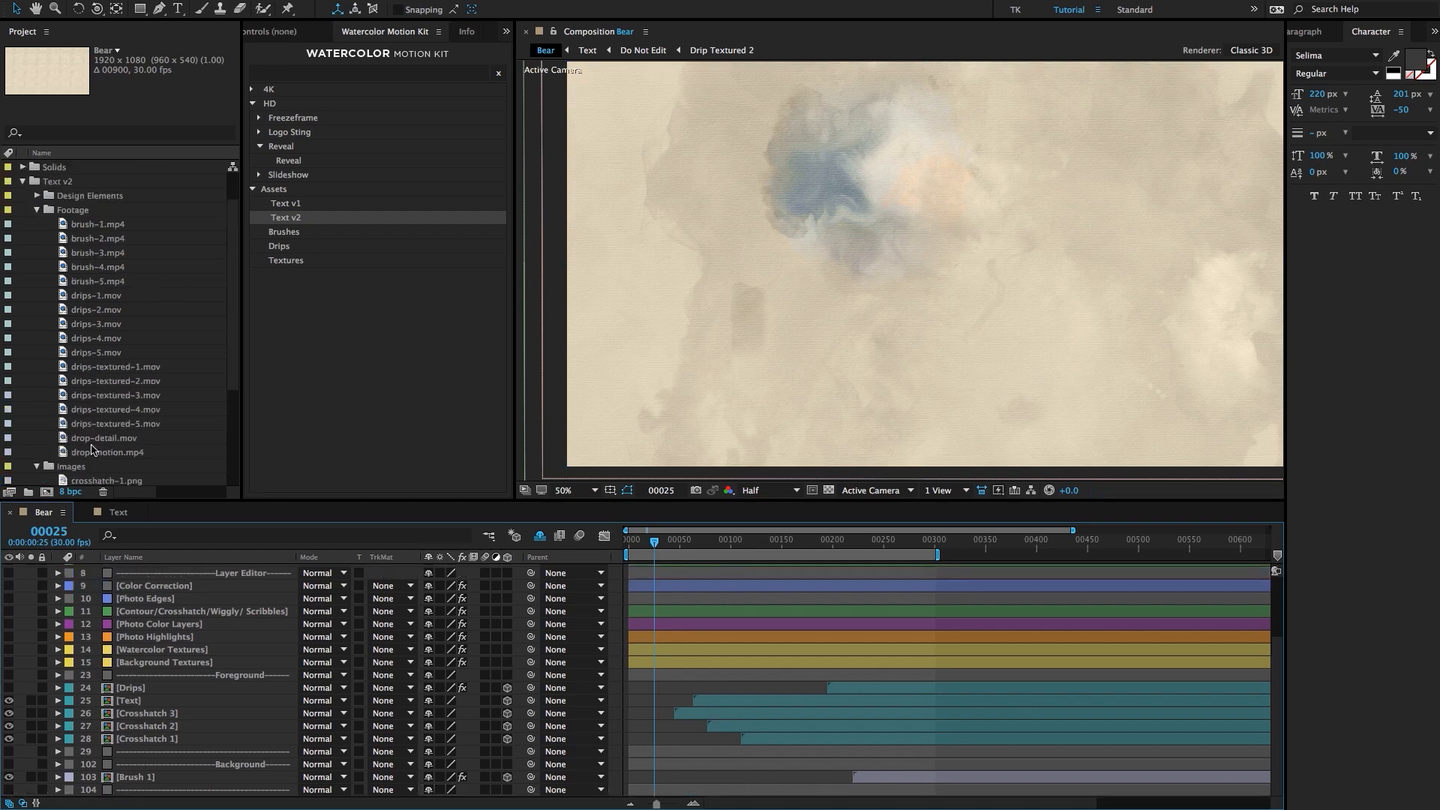
{"action": "left_click", "coordinate": [38, 251]}
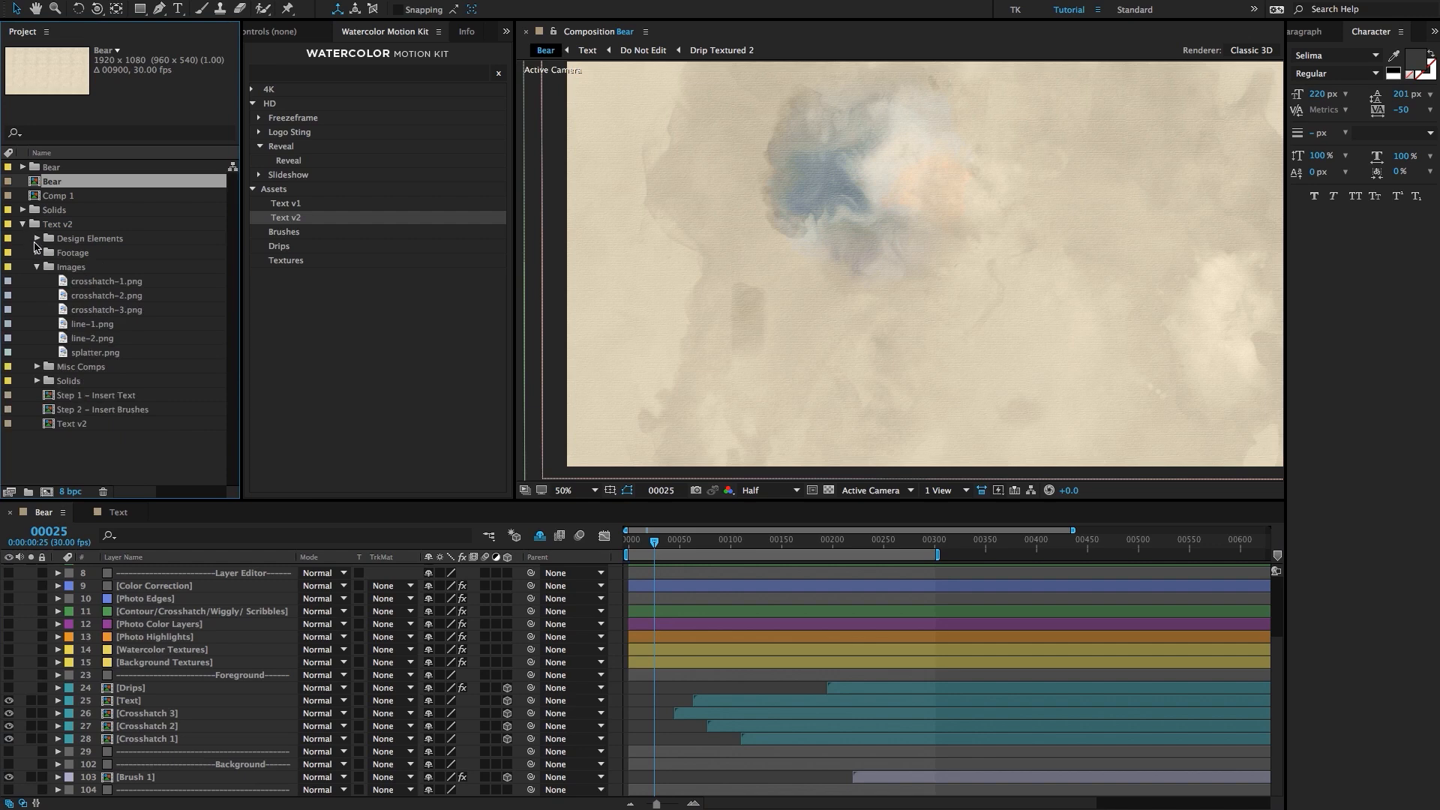
Replace the Text layer in the Bear timeline with the Text v2 composition and preview it at frame 267.
{"action": "left_click", "coordinate": [37, 267]}
{"action": "left_click", "coordinate": [87, 341]}
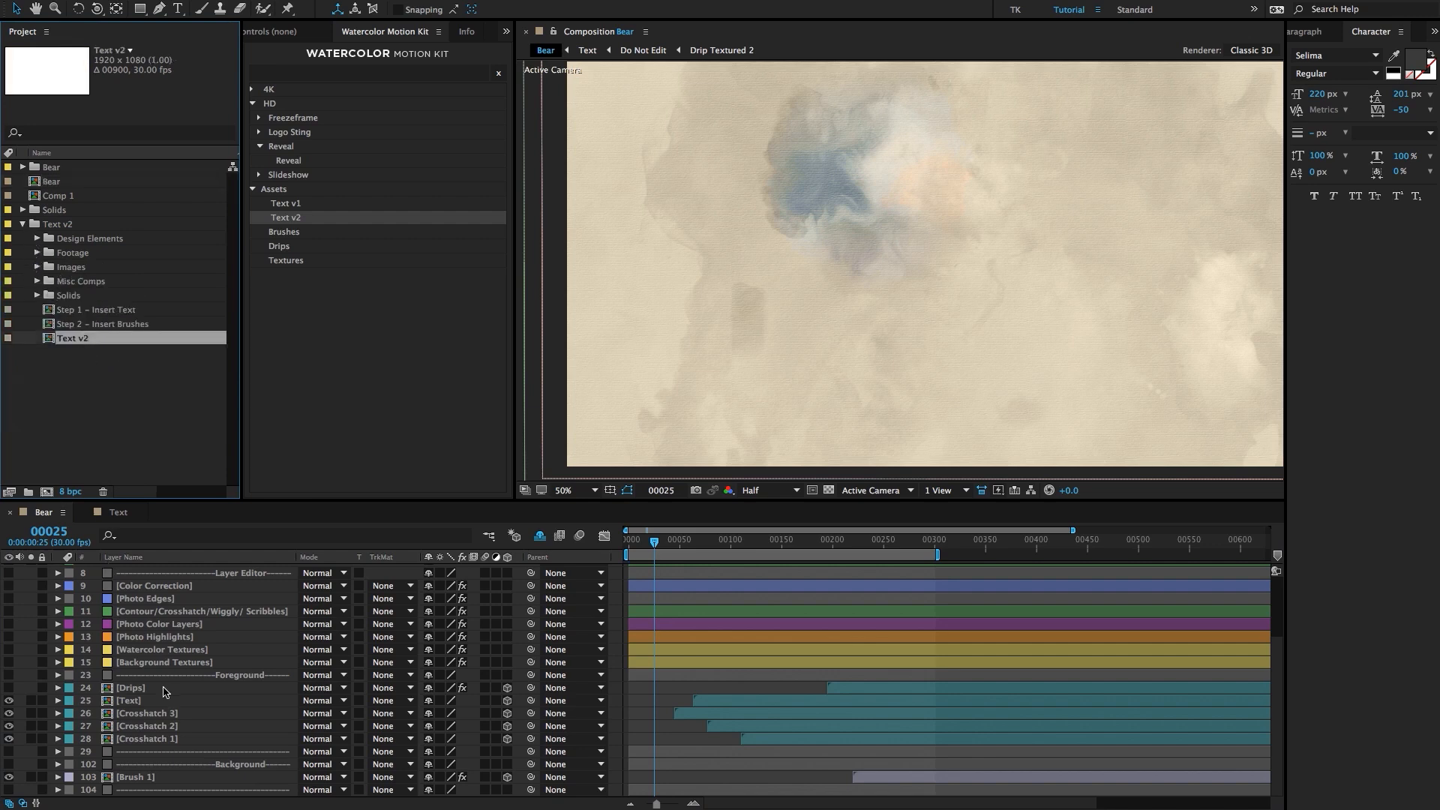
{"action": "scroll", "coordinate": [165, 692], "scroll_direction": "up", "scroll_amount": 3}
{"action": "left_click", "coordinate": [143, 761]}
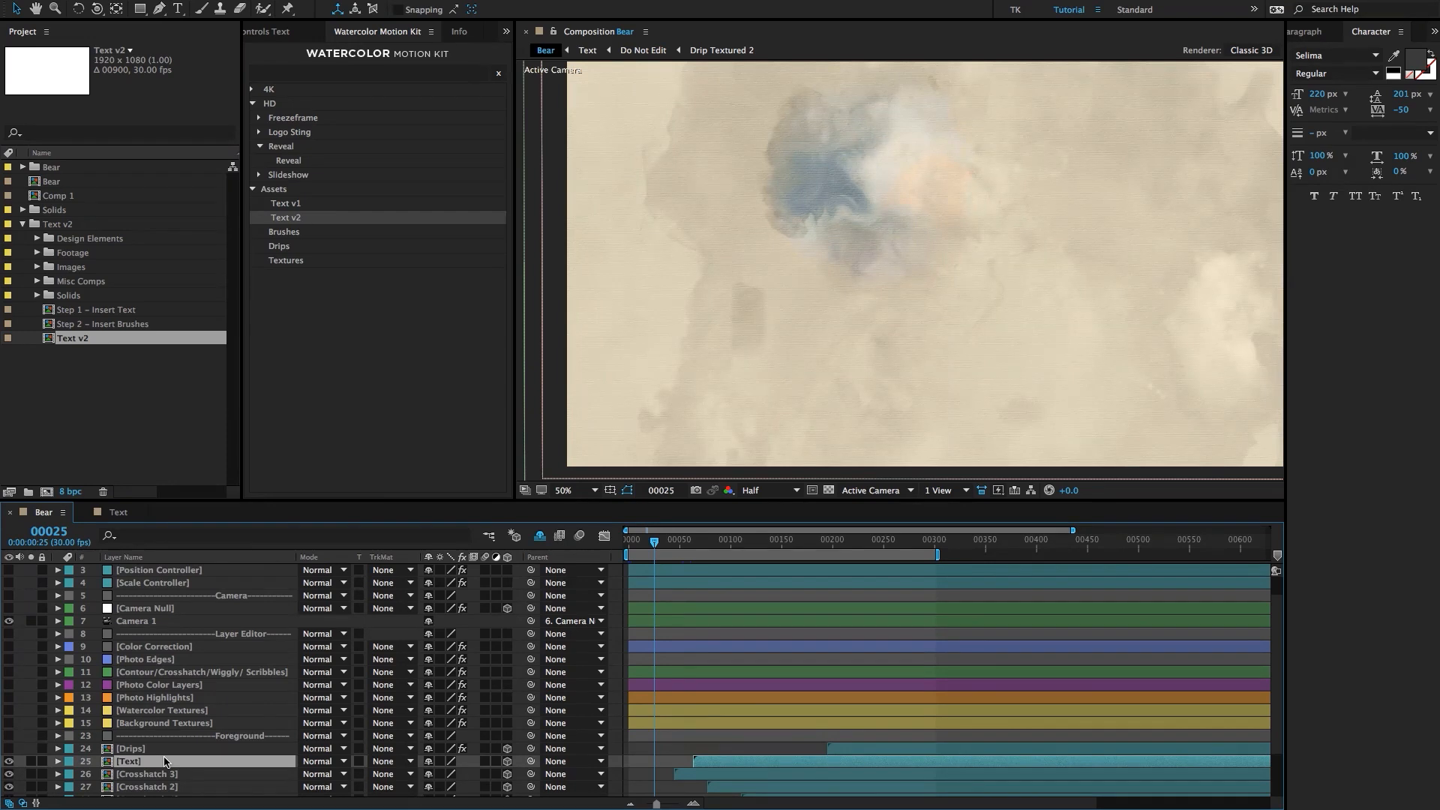
{"action": "left_click", "coordinate": [84, 346]}
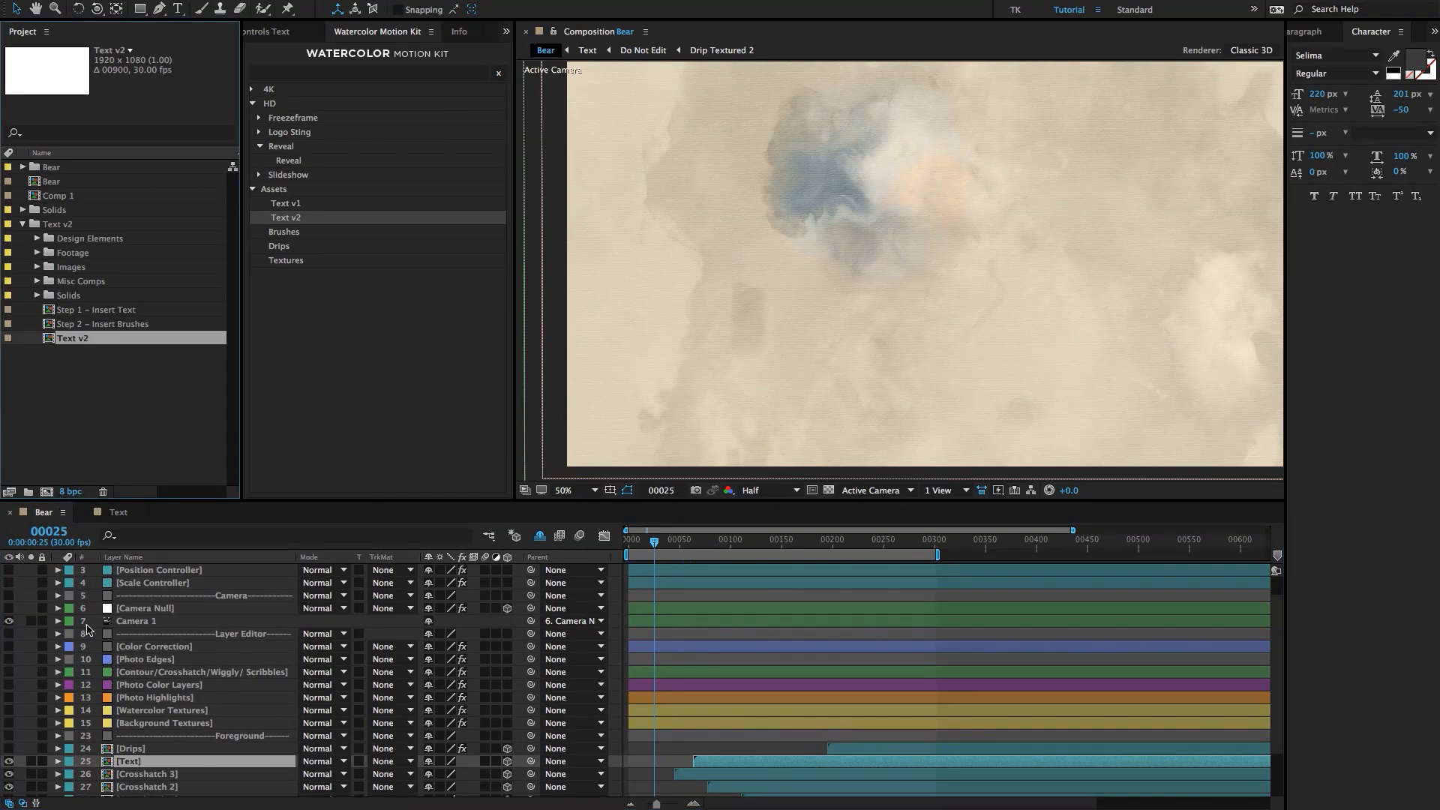
{"action": "left_click", "coordinate": [139, 762]}
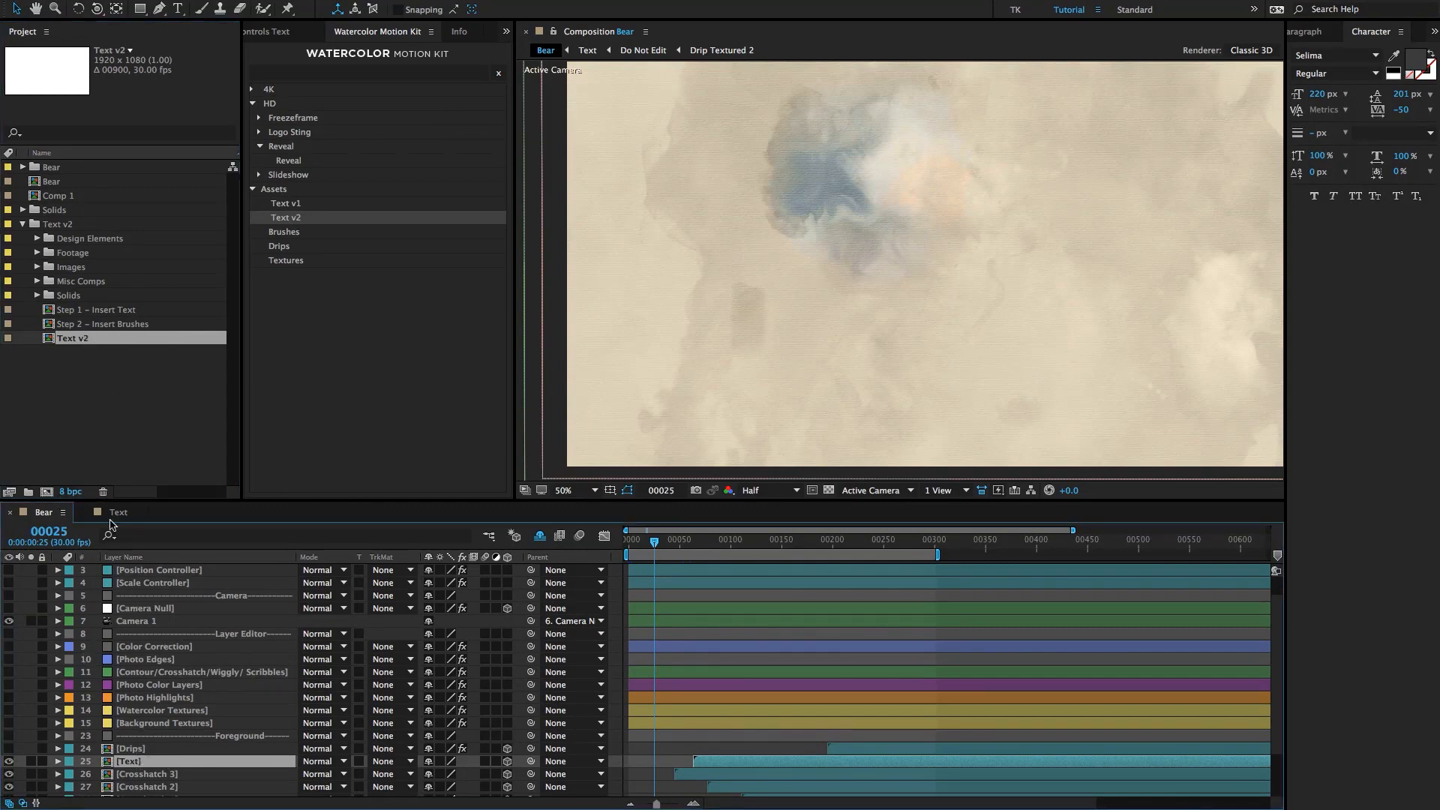
{"action": "left_click_drag", "start_coordinate": [75, 338], "coordinate": [141, 762]}
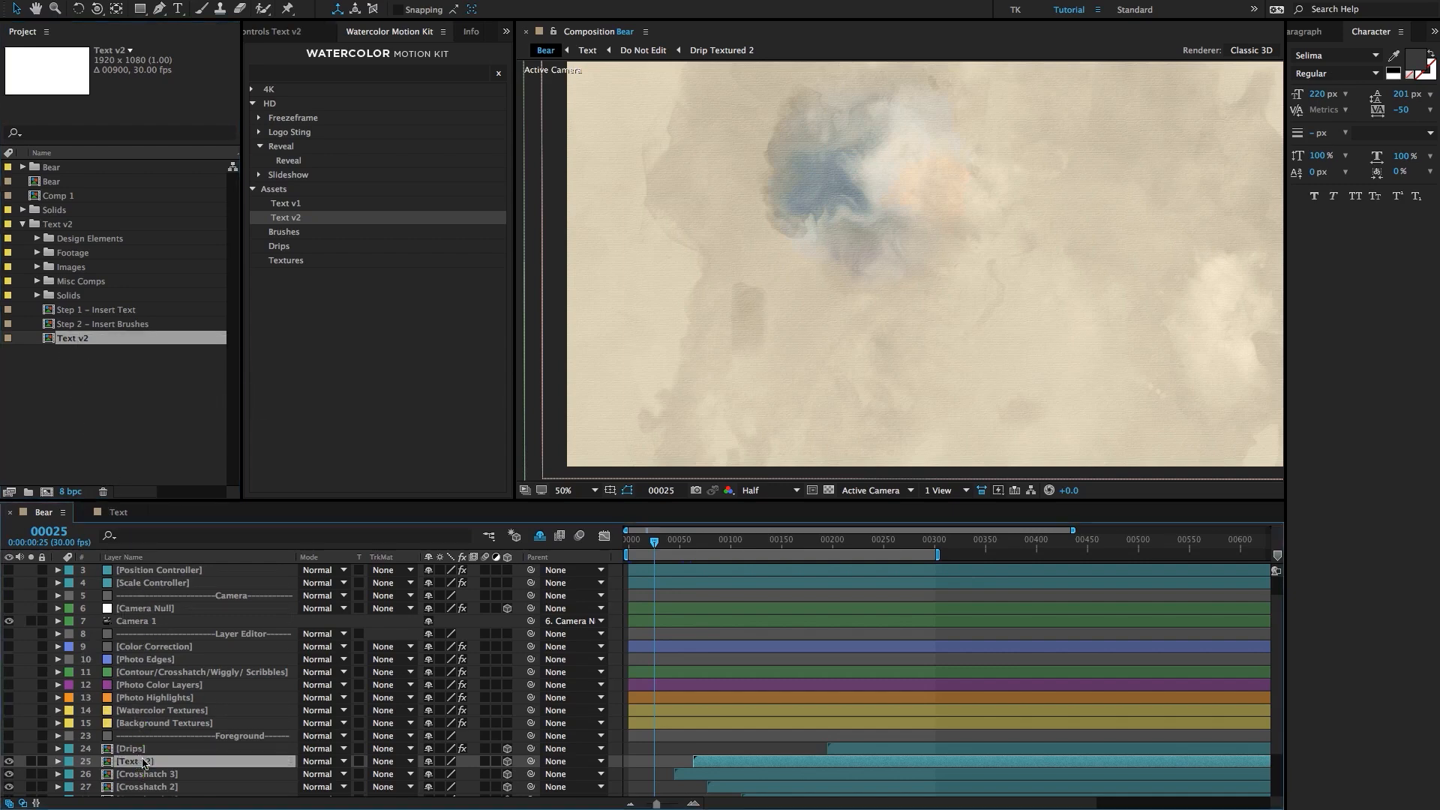
{"action": "left_click", "coordinate": [901, 541]}
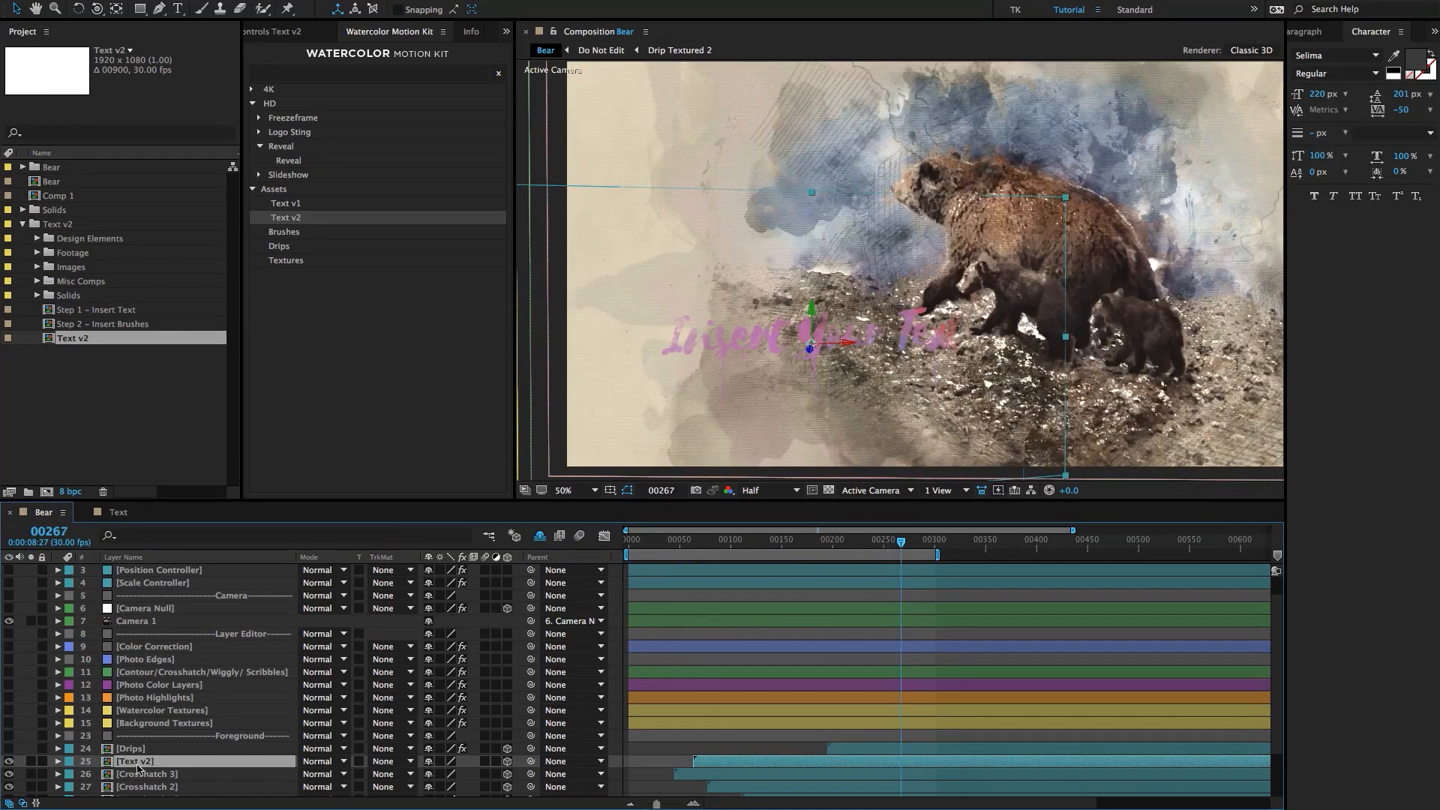
Hide the Text v2 layer and turn on the visibility of the Drips layer.
{"action": "left_click", "coordinate": [9, 761]}
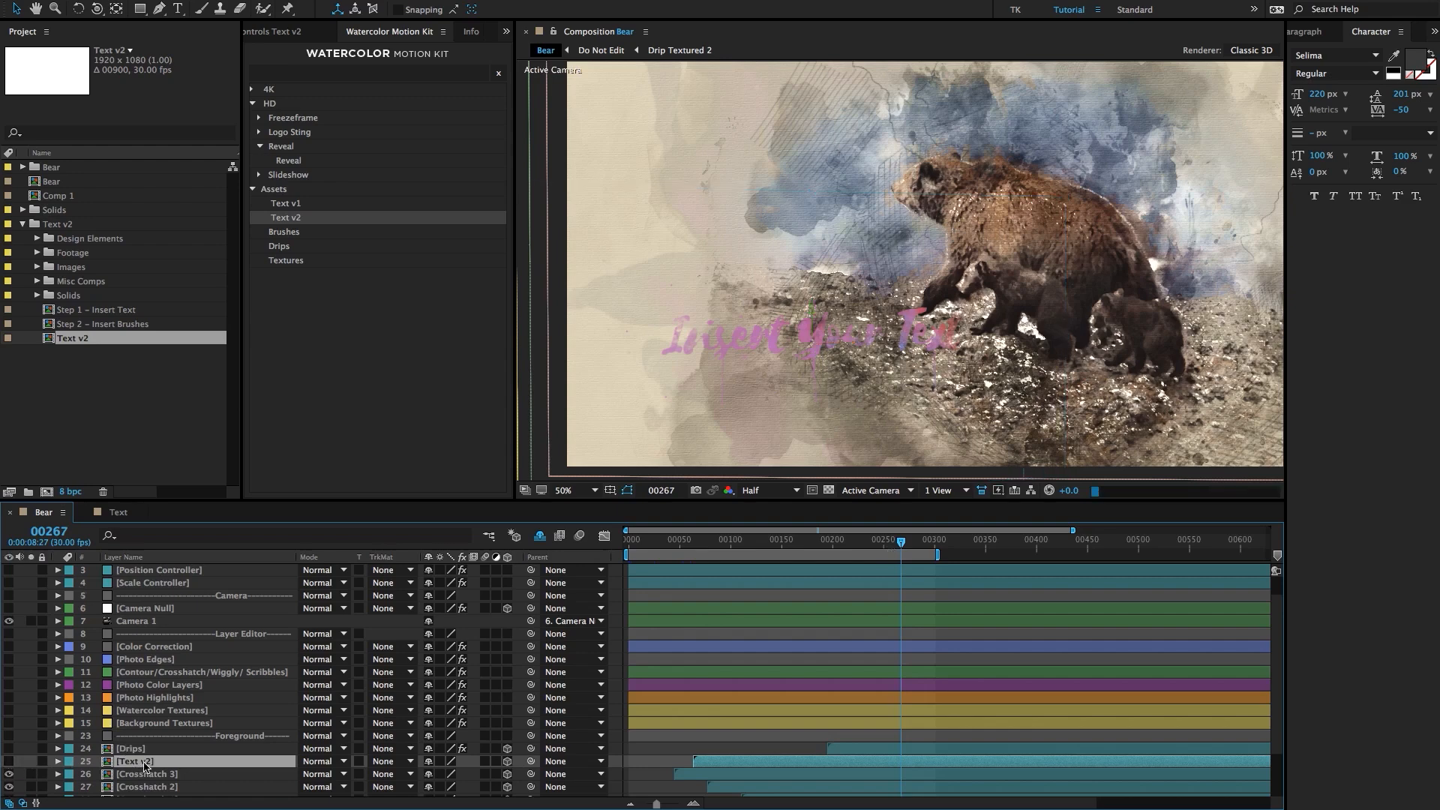
{"action": "left_click", "coordinate": [132, 748]}
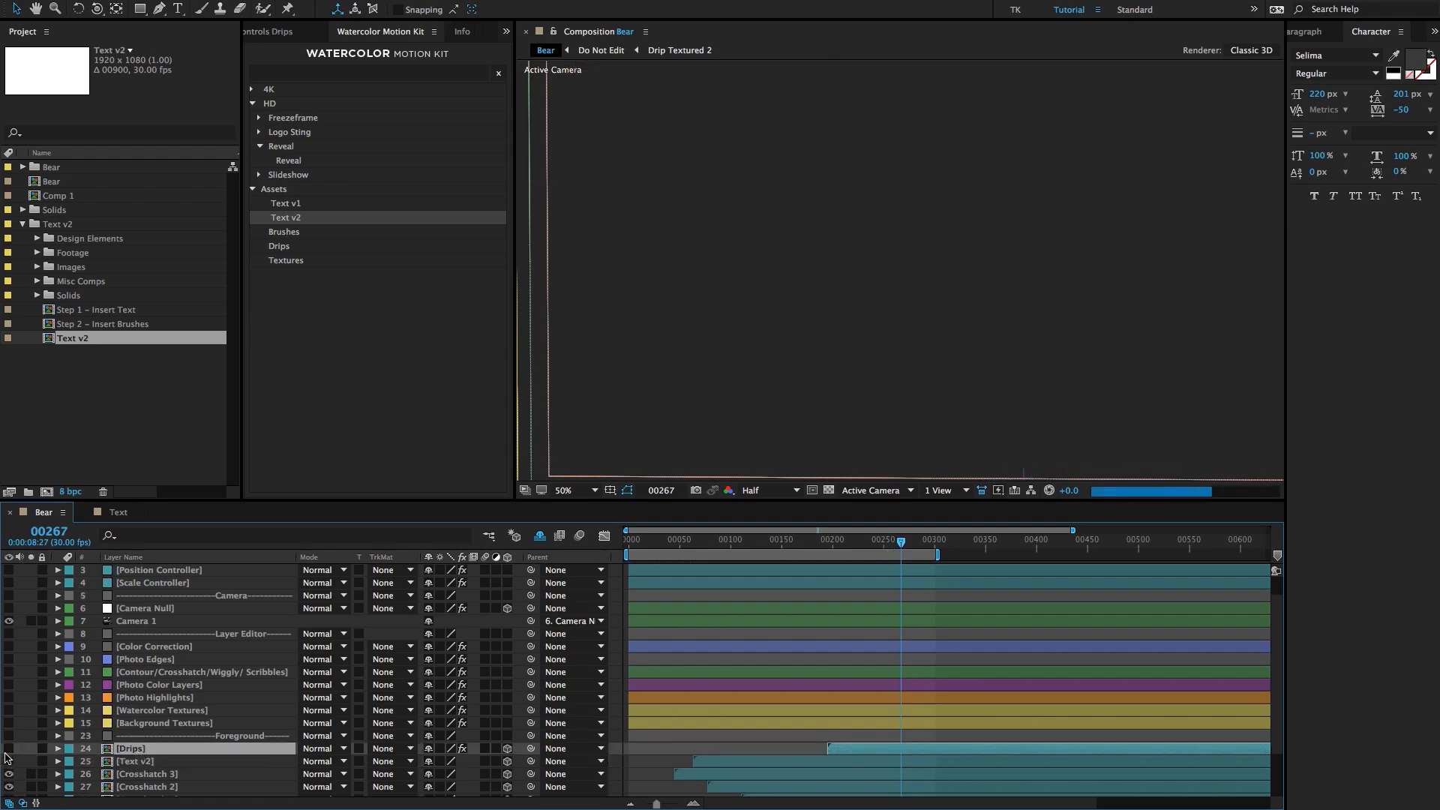
{"action": "left_click", "coordinate": [9, 748]}
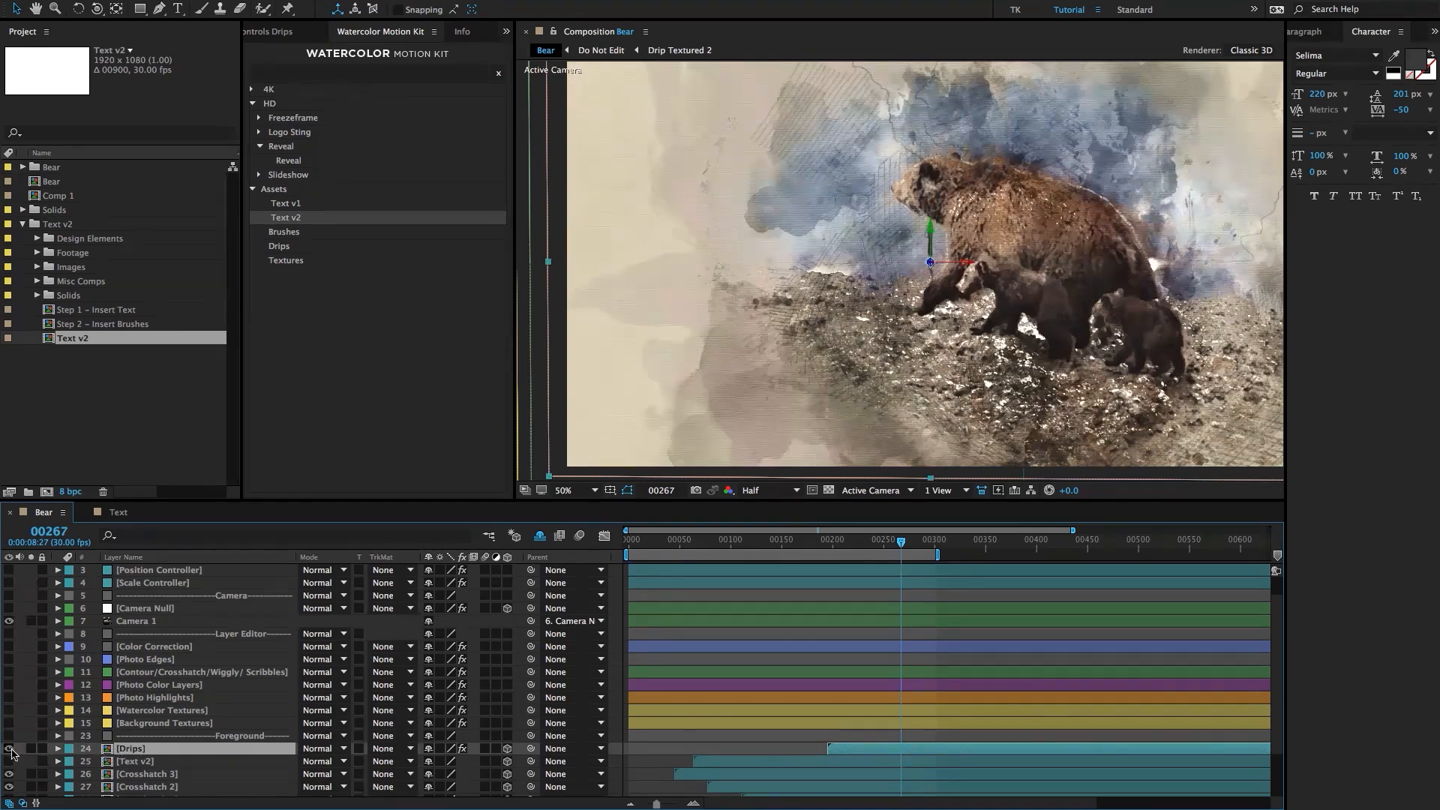
{"action": "scroll", "coordinate": [959, 259], "scroll_direction": "up", "scroll_amount": 1}
{"action": "scroll", "coordinate": [959, 257], "scroll_direction": "down", "scroll_amount": 1}
{"action": "key", "text": "space"}
{"action": "left_click_drag", "start_coordinate": [995, 262], "coordinate": [978, 270]}
Open the Drips composition and collapse the properties of the Drip Textured 2 layer.
{"action": "double_click", "coordinate": [141, 749]}
{"action": "left_click", "coordinate": [169, 572]}
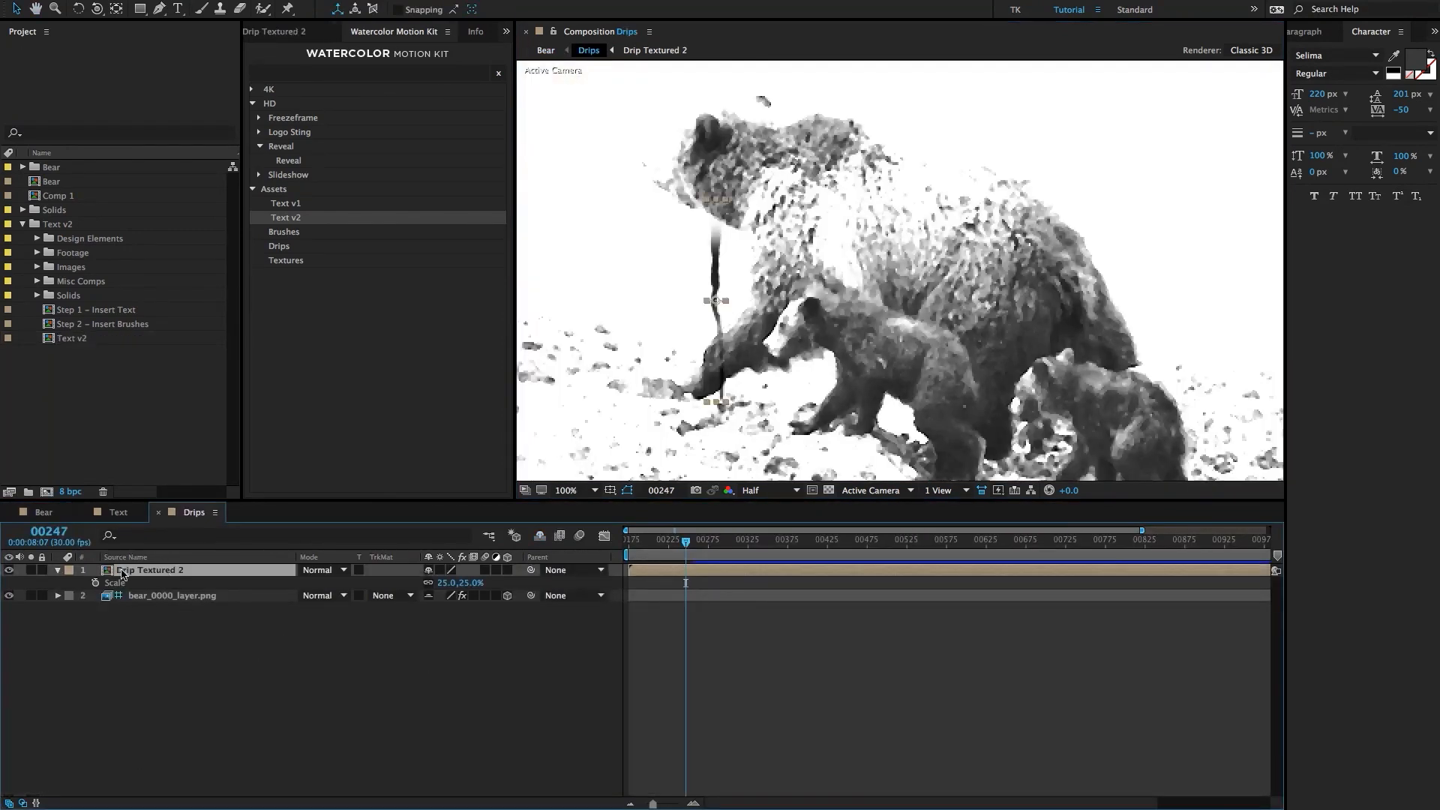
{"action": "left_click", "coordinate": [57, 570]}
{"action": "left_click", "coordinate": [110, 632]}
Close the Character and Paragraph panels to widen the workspace.
{"action": "left_click", "coordinate": [1400, 31]}
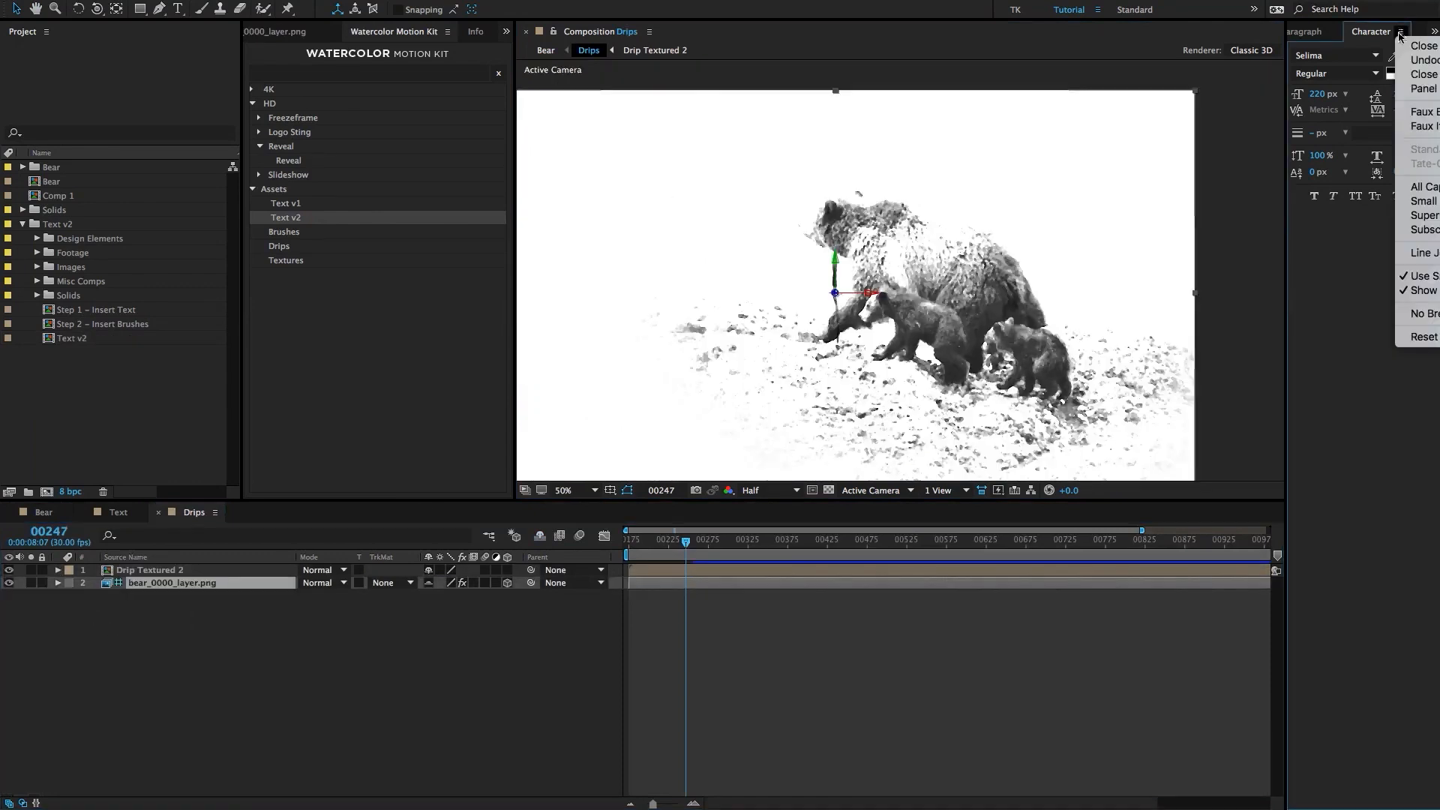
{"action": "left_click", "coordinate": [1418, 48]}
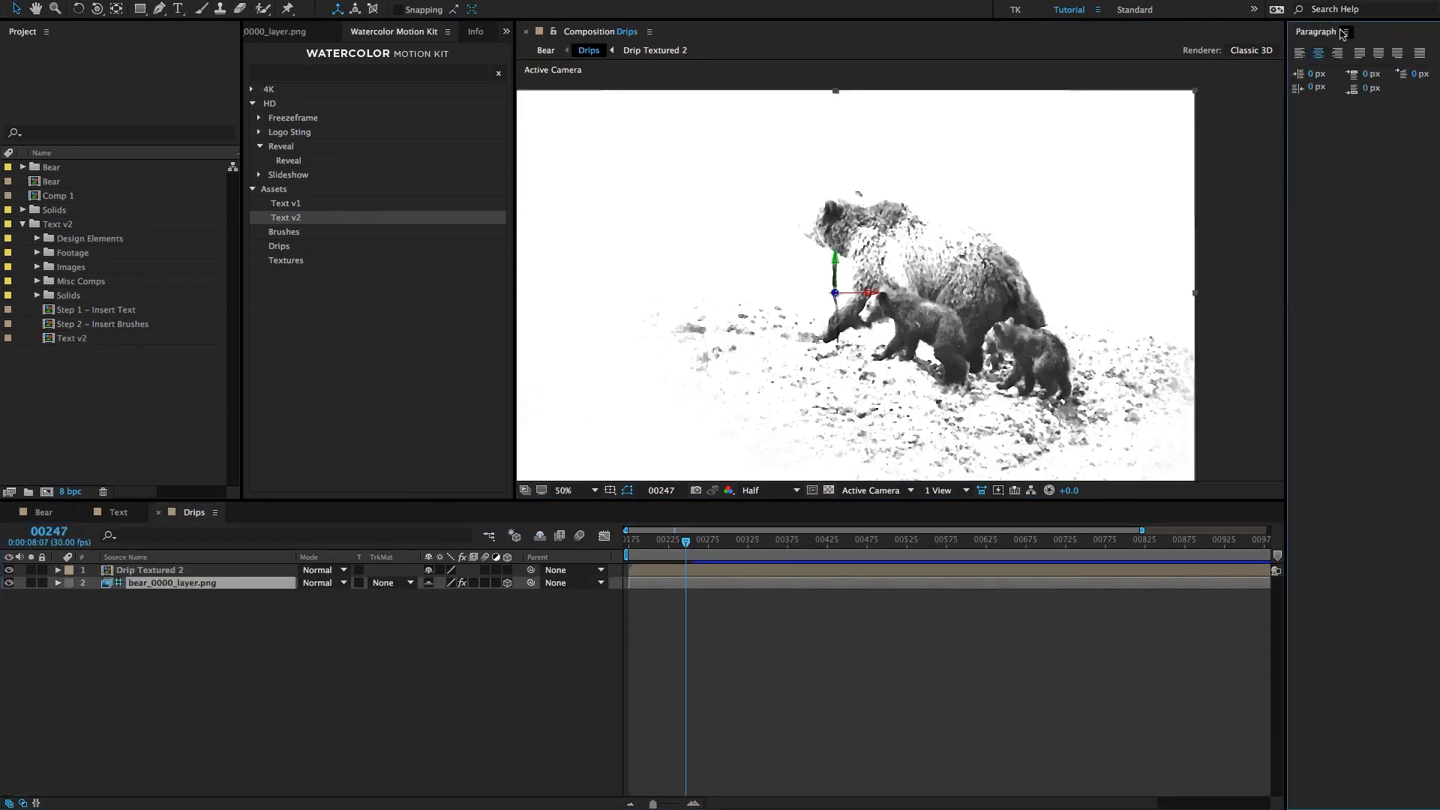
{"action": "left_click", "coordinate": [1347, 32]}
{"action": "left_click", "coordinate": [1367, 45]}
{"action": "left_click", "coordinate": [417, 714]}
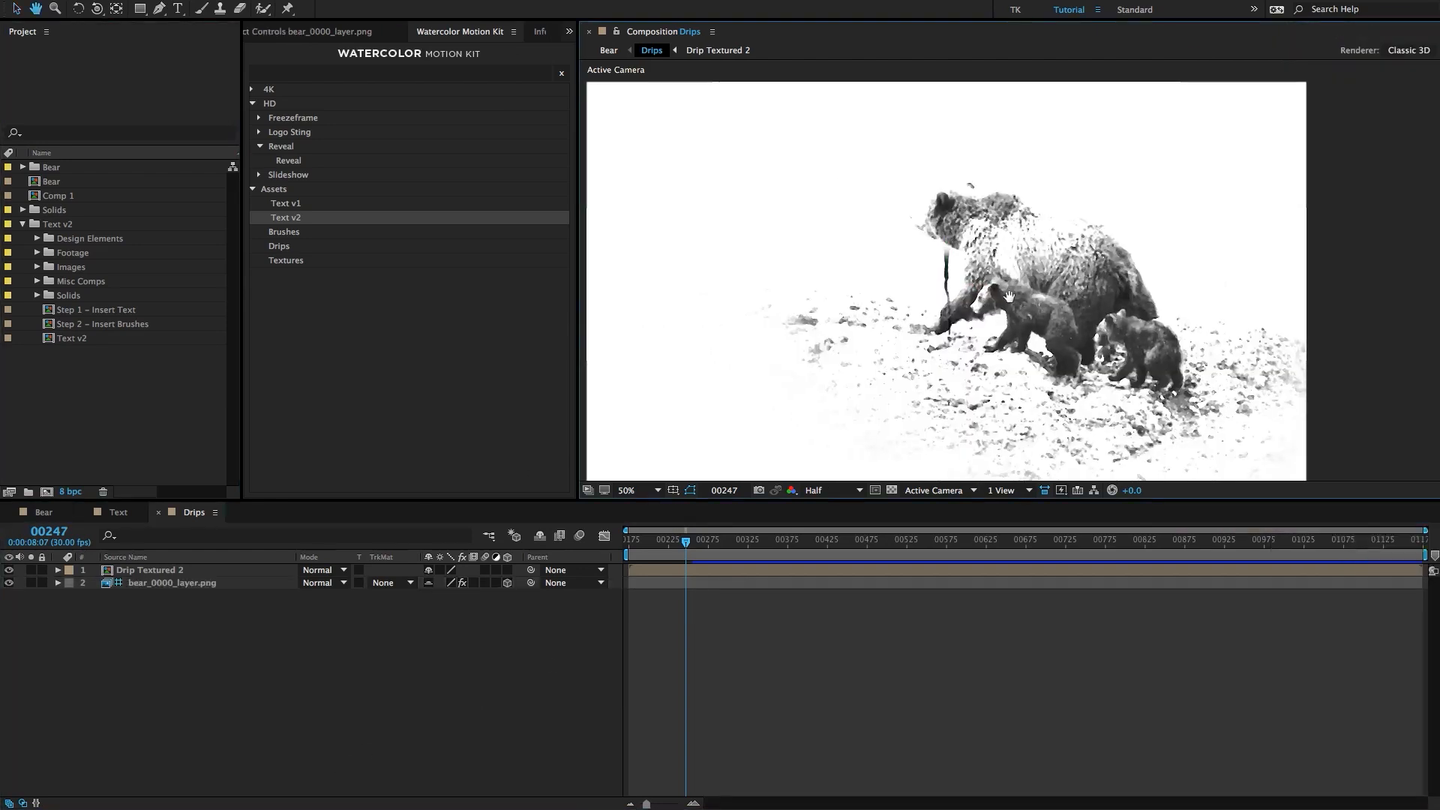
Reposition the Drip Textured 2 layer so the drip runs down from the adult bear's front paw.
{"action": "left_click", "coordinate": [182, 571]}
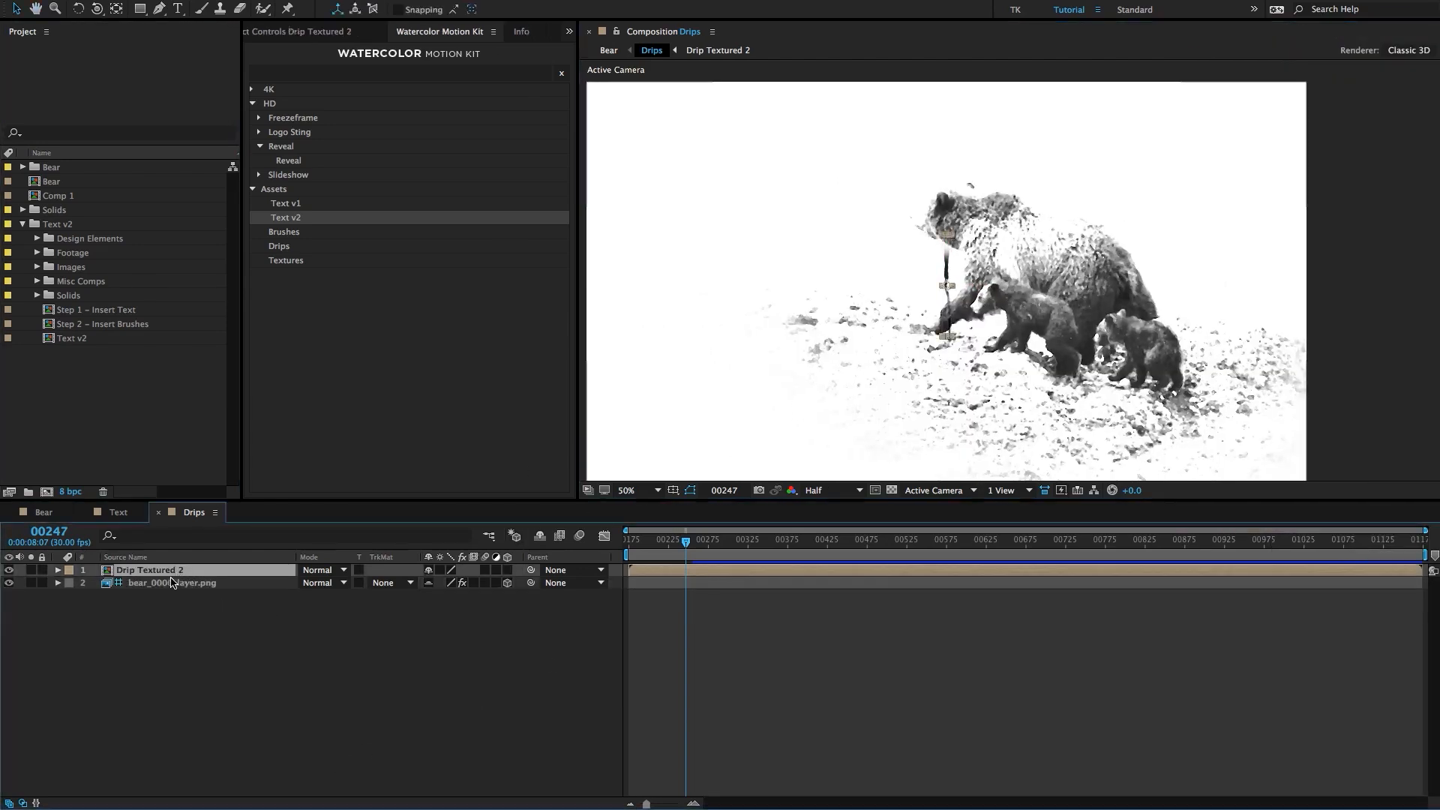
{"action": "left_click", "coordinate": [188, 585]}
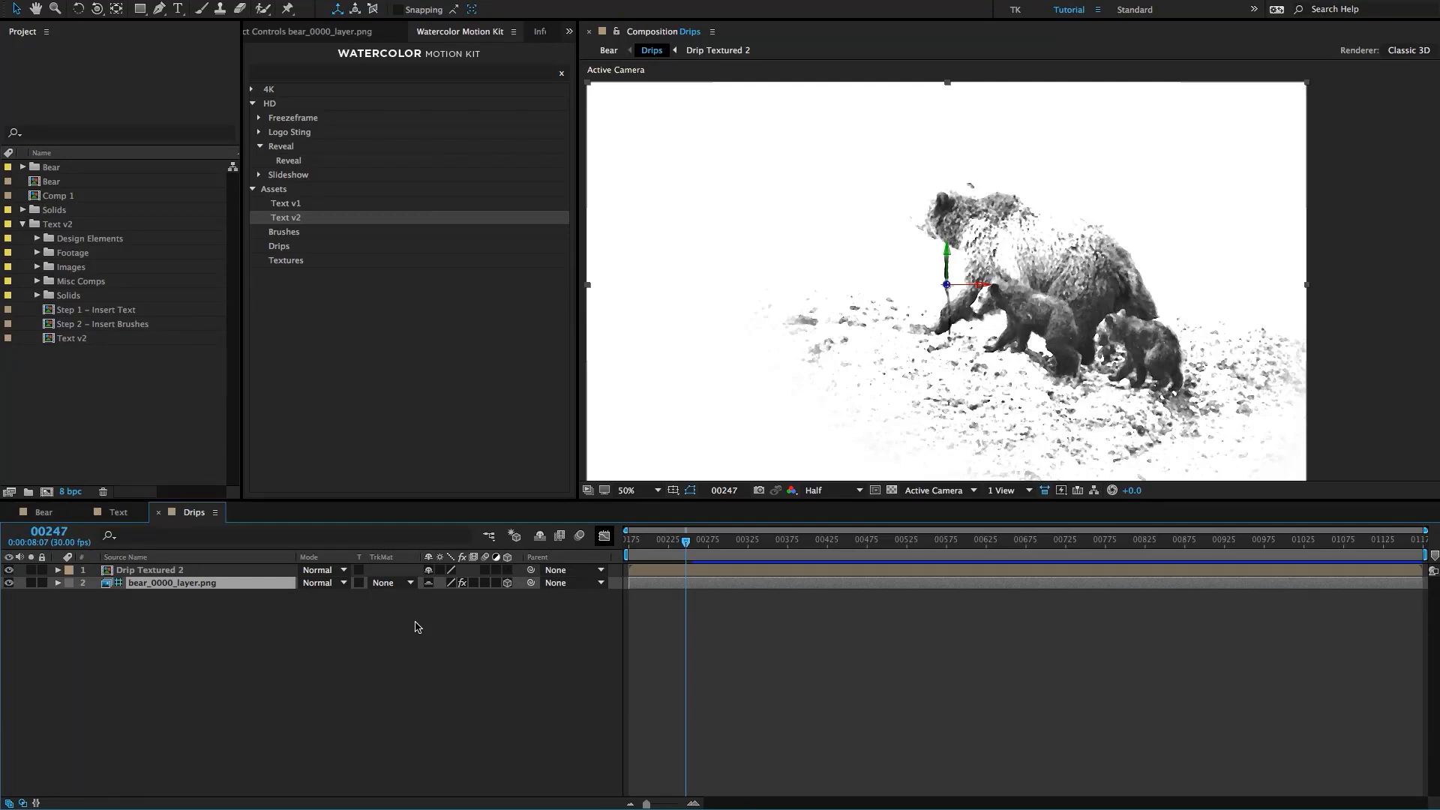
{"action": "left_click", "coordinate": [403, 627]}
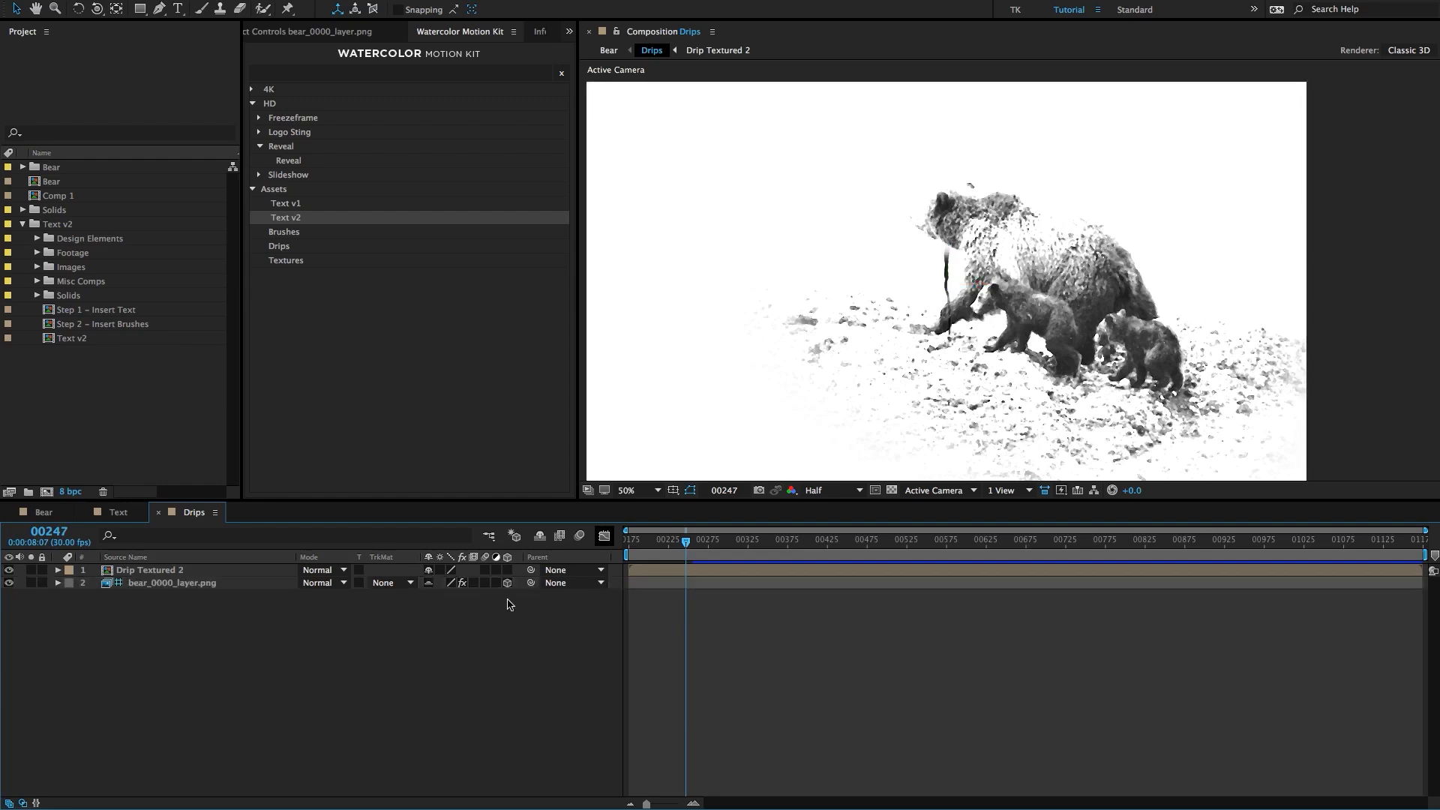
{"action": "scroll", "coordinate": [745, 348], "scroll_direction": "up", "scroll_amount": 1}
{"action": "left_click_drag", "start_coordinate": [882, 300], "coordinate": [906, 300]}
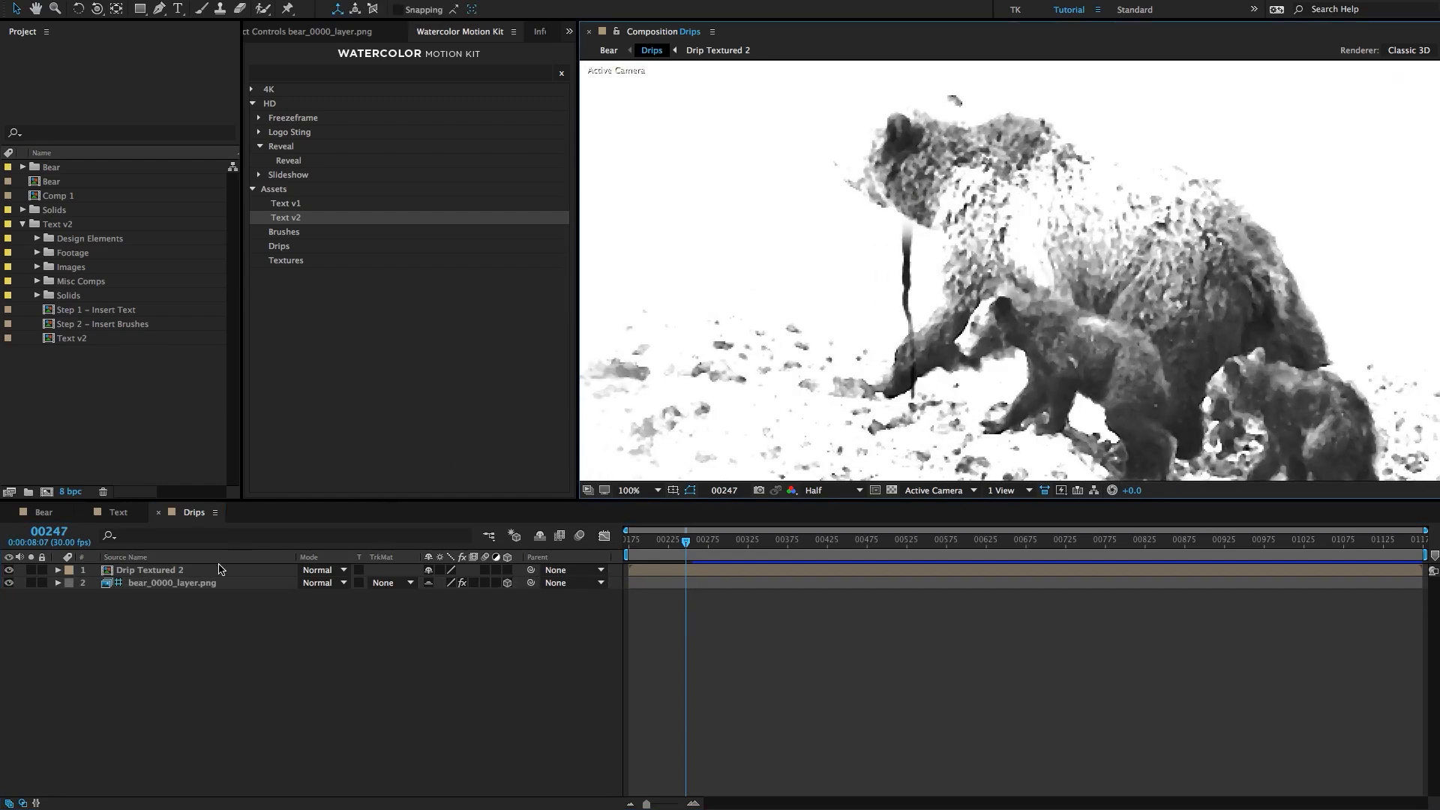
{"action": "left_click", "coordinate": [141, 571]}
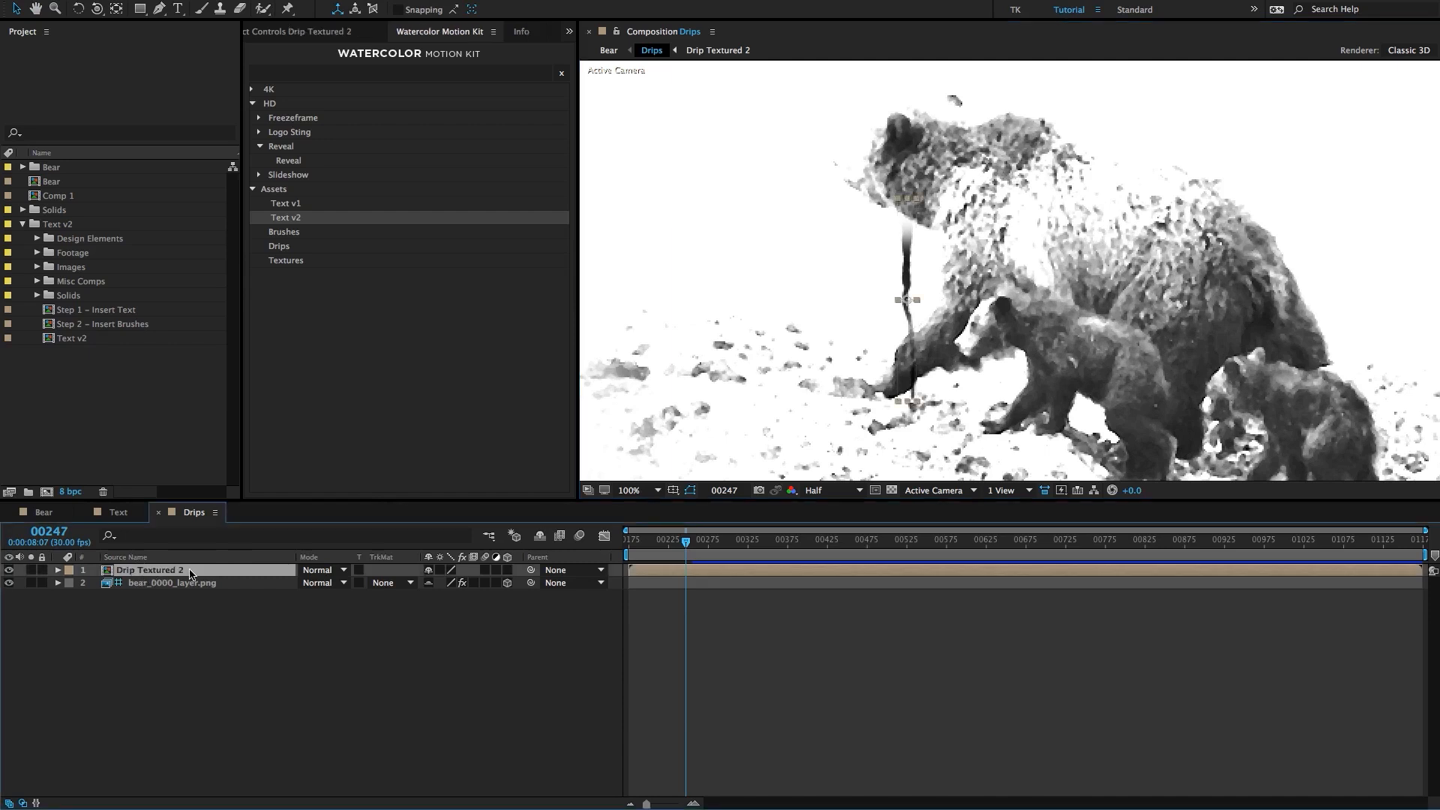
{"action": "left_click_drag", "start_coordinate": [910, 295], "coordinate": [932, 323]}
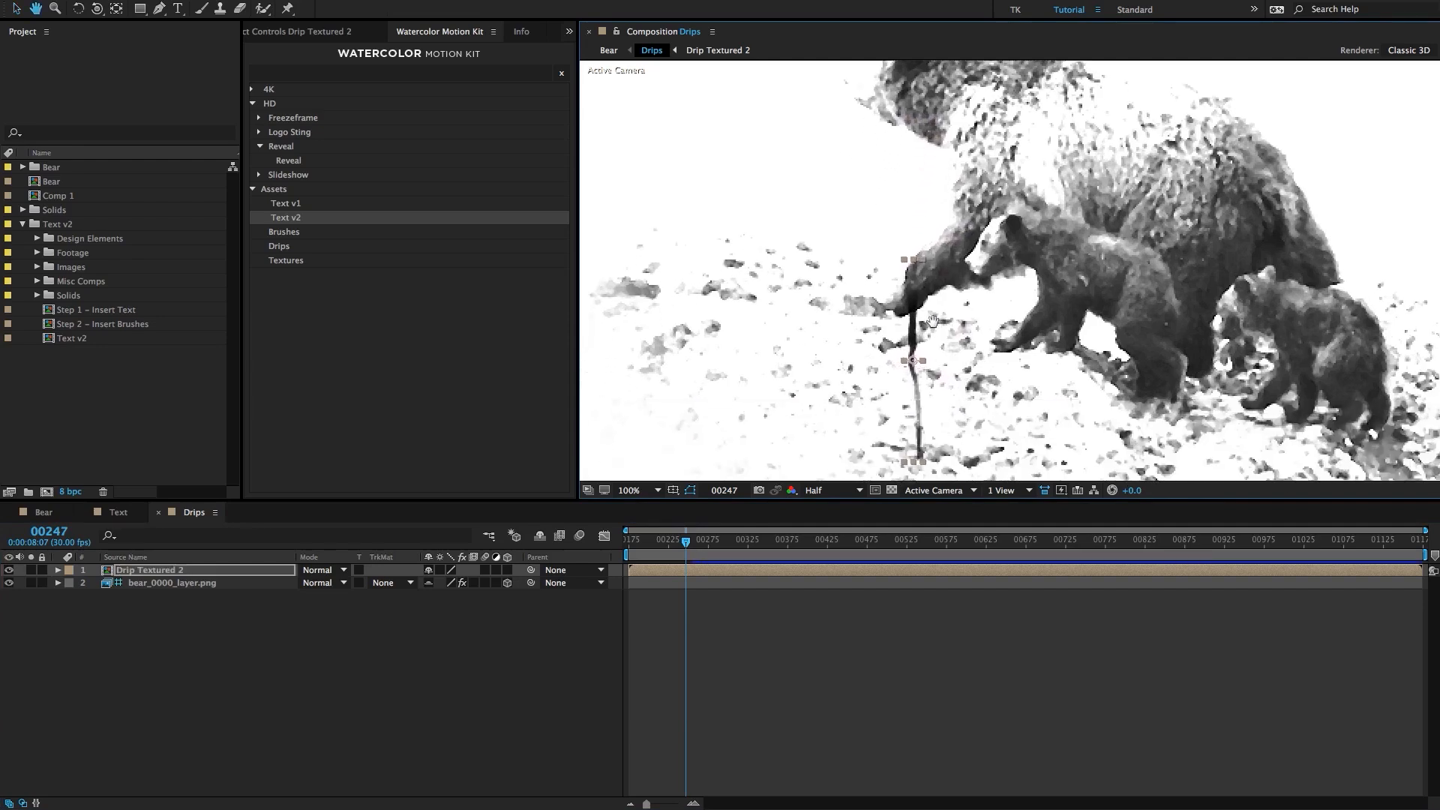
{"action": "key", "text": "comma"}
{"action": "key", "text": "v"}
{"action": "left_click_drag", "start_coordinate": [959, 233], "coordinate": [961, 183]}
{"action": "scroll", "coordinate": [950, 264], "scroll_direction": "up", "scroll_amount": 2}
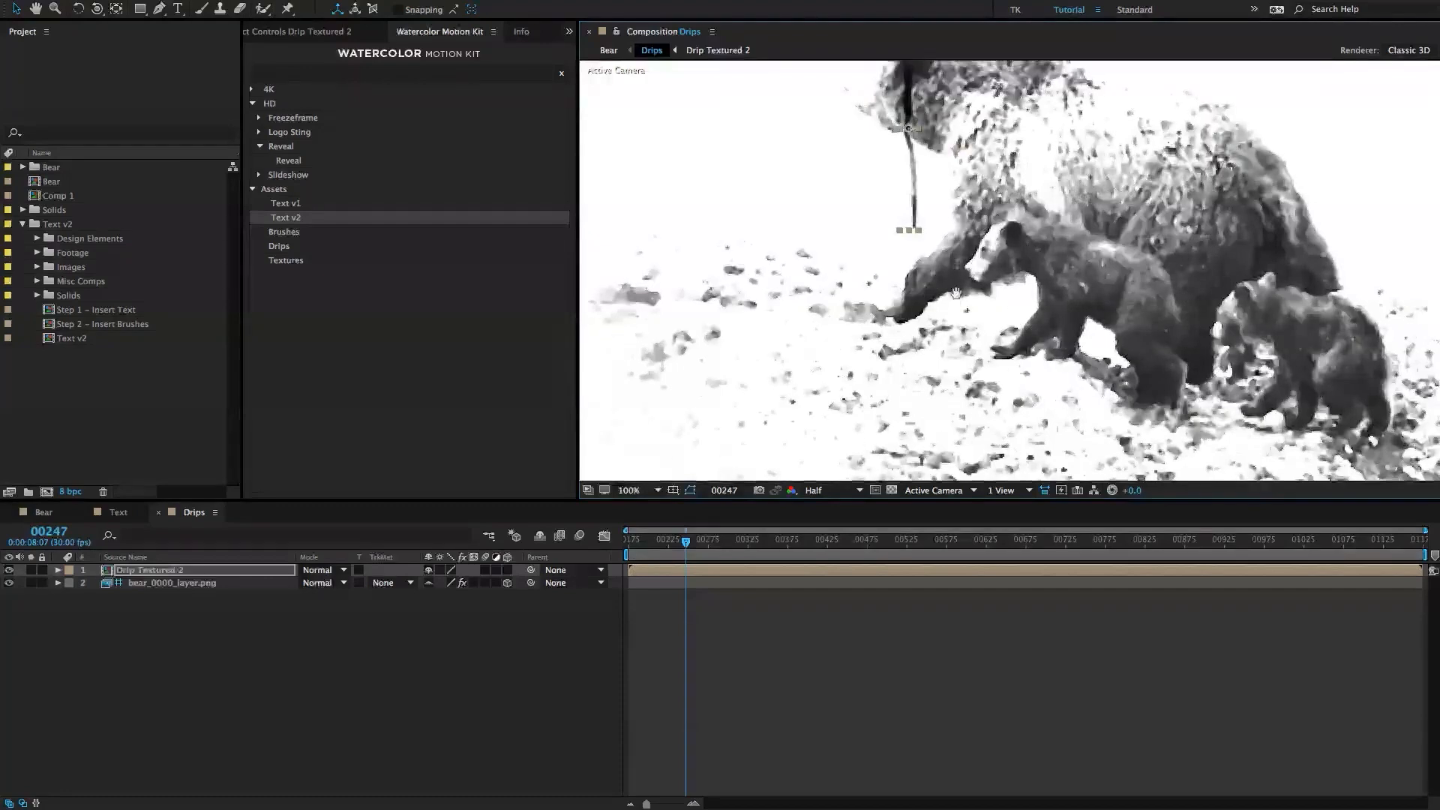
{"action": "left_click_drag", "start_coordinate": [932, 115], "coordinate": [939, 352]}
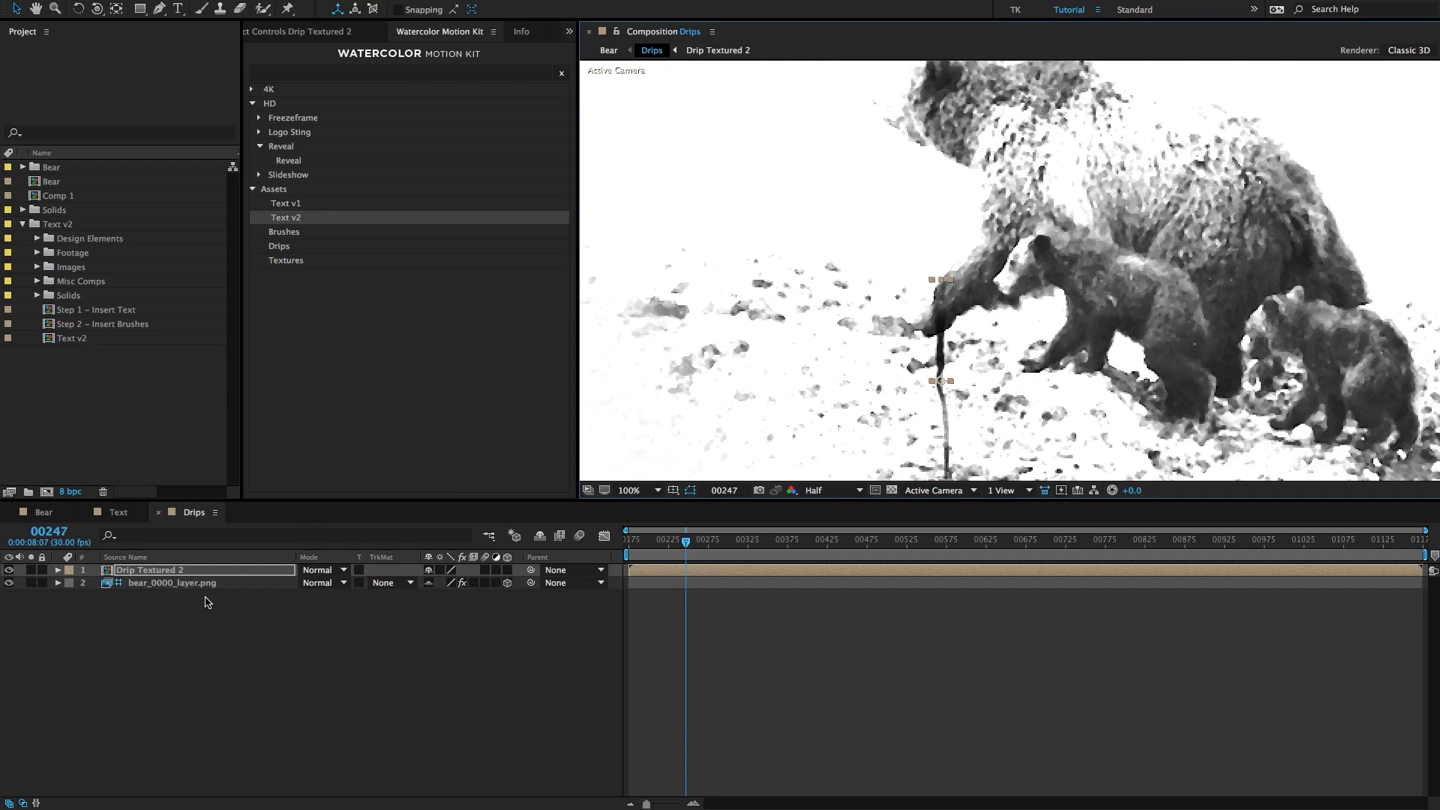
Replace the Drip Textured 2 layer's source with Drip Textured 4 and move the drip up to the adult bear's head at frame 366.
{"action": "left_click", "coordinate": [148, 576]}
{"action": "right_click", "coordinate": [154, 576]}
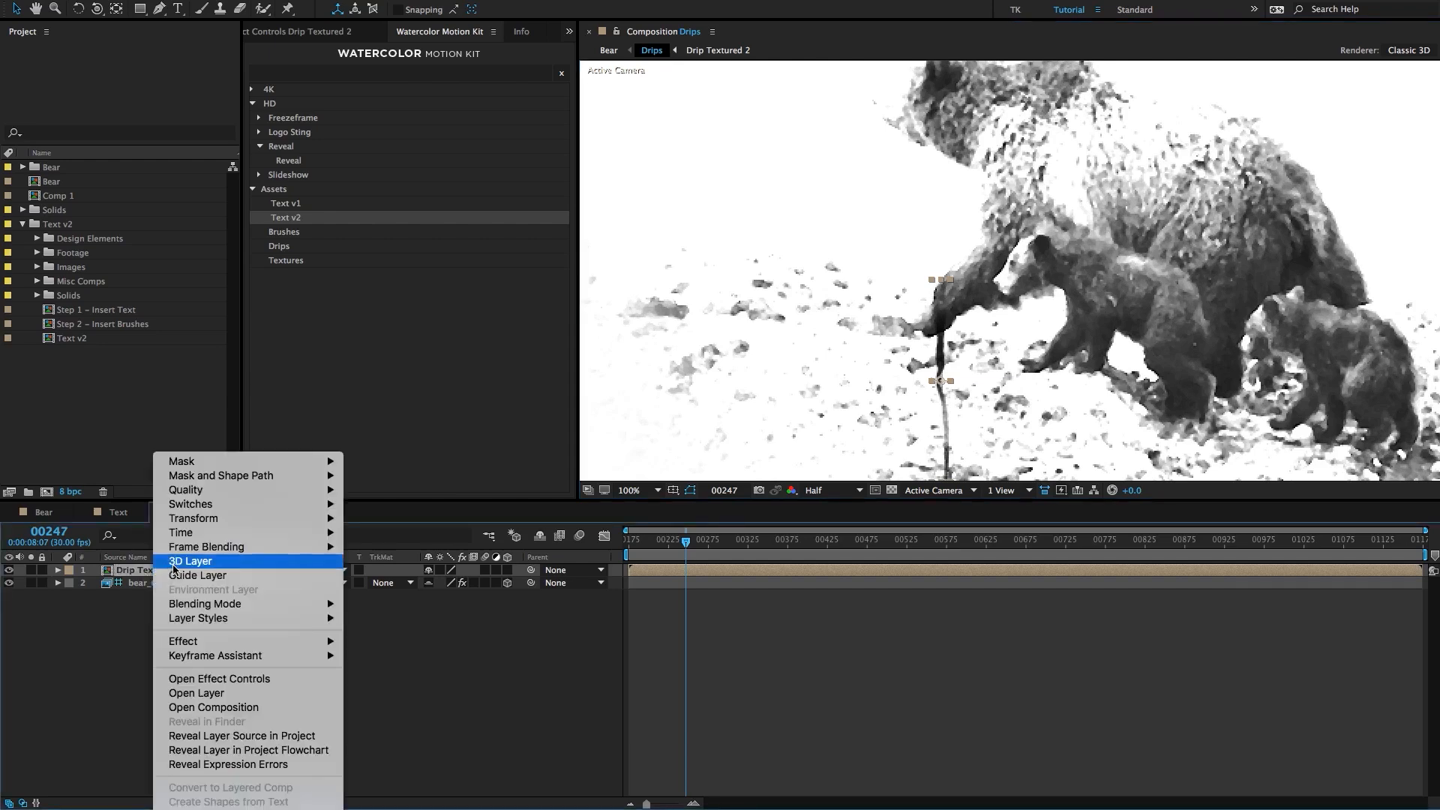
{"action": "left_click", "coordinate": [252, 736]}
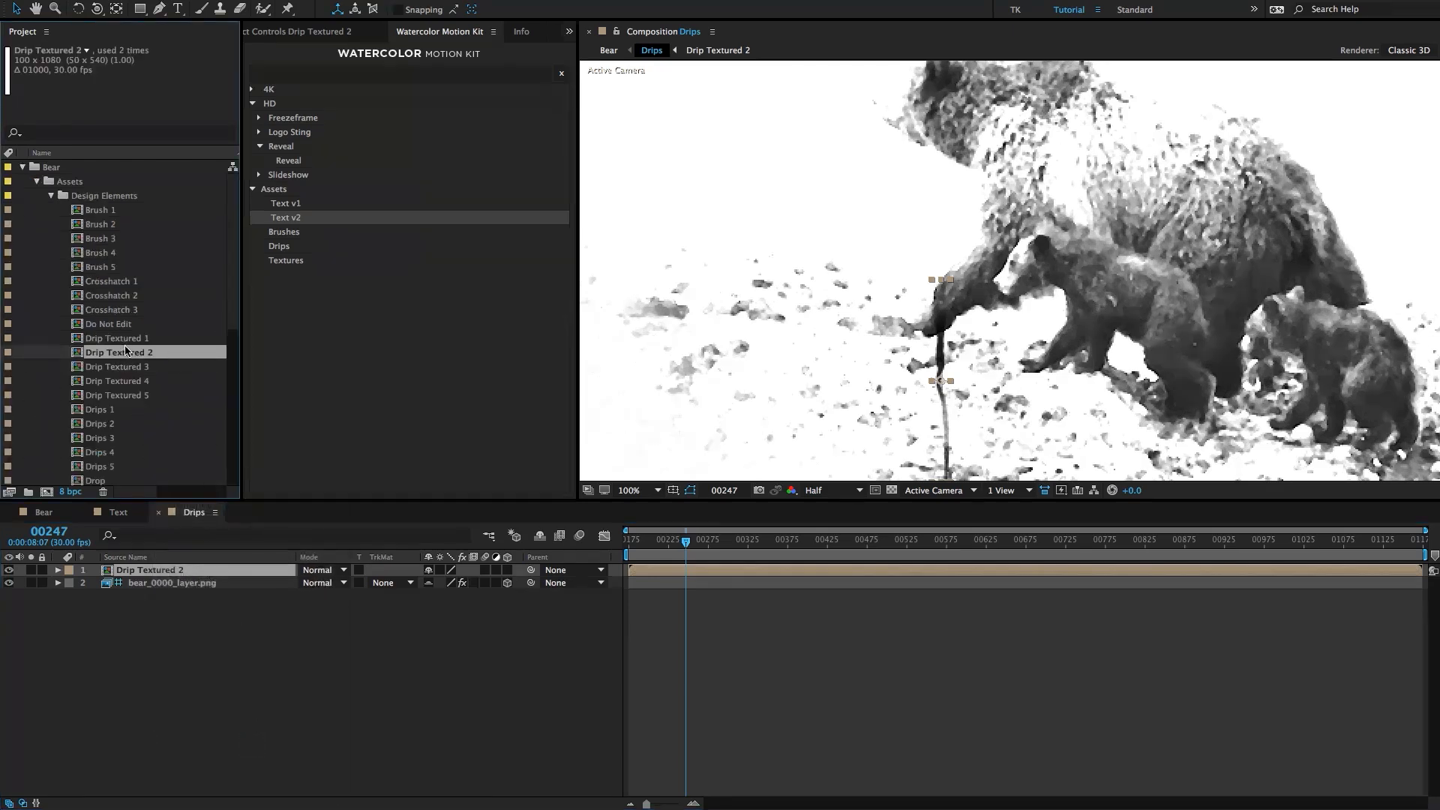
{"action": "left_click", "coordinate": [129, 341]}
{"action": "left_click", "coordinate": [136, 367]}
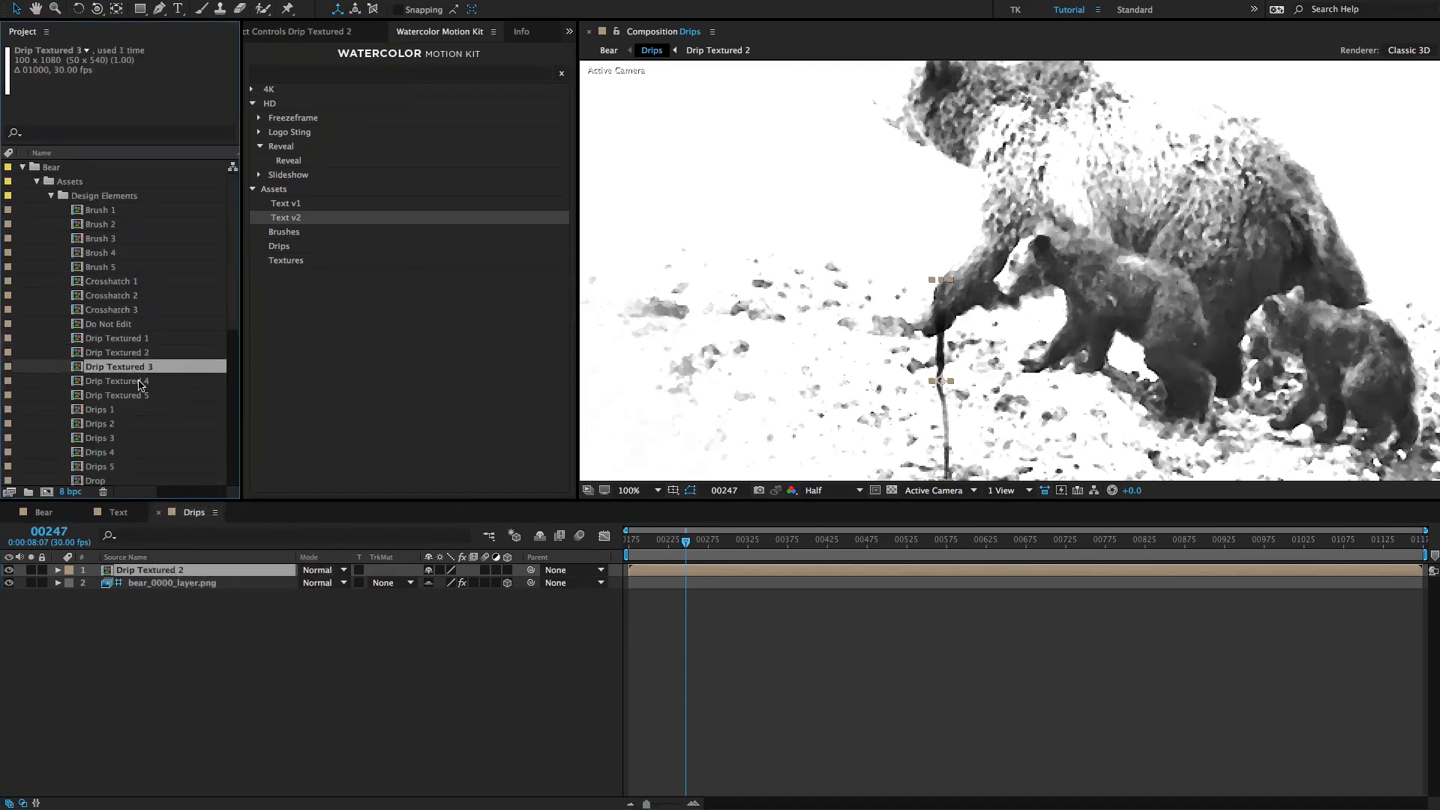
{"action": "left_click", "coordinate": [150, 381]}
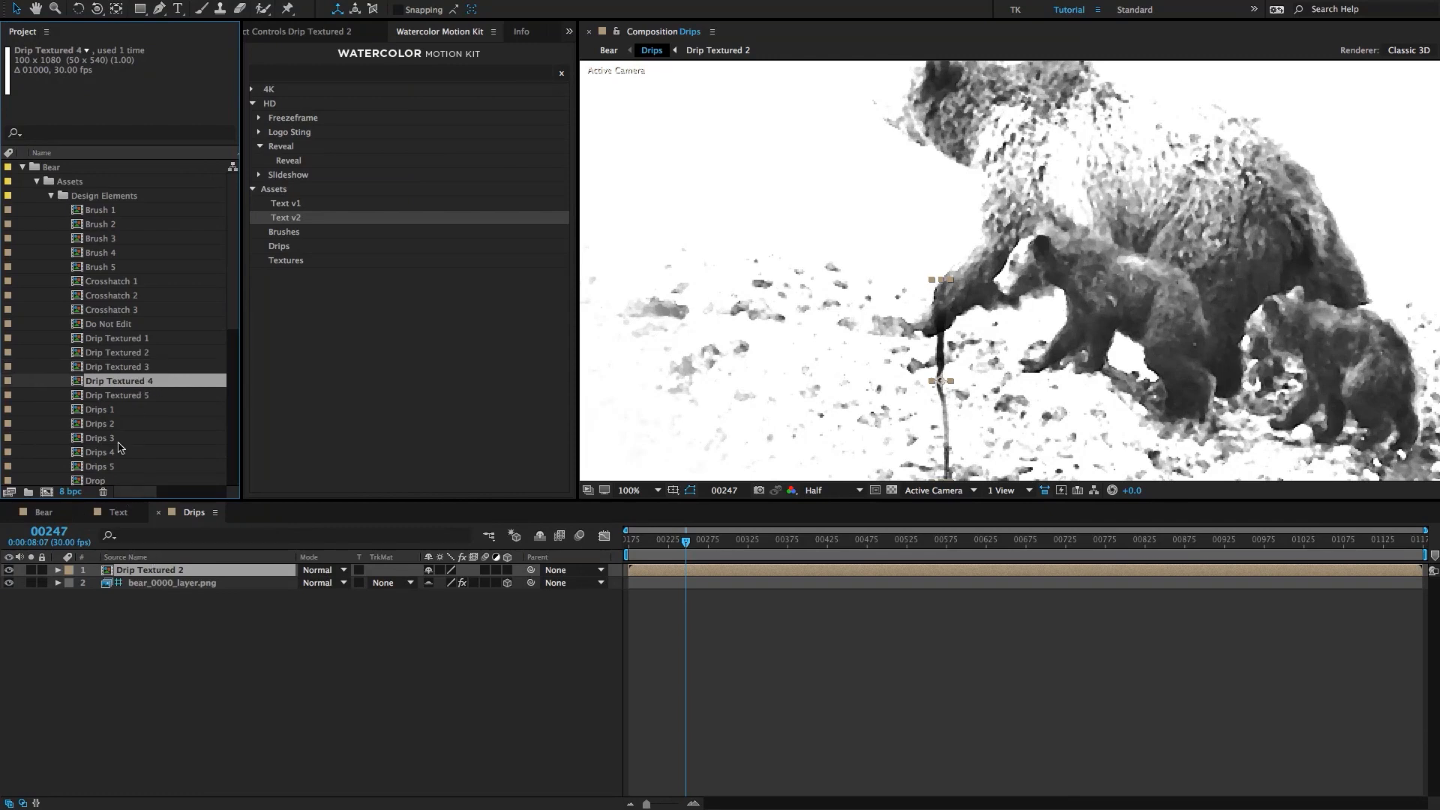
{"action": "left_click_drag", "start_coordinate": [126, 387], "coordinate": [159, 572]}
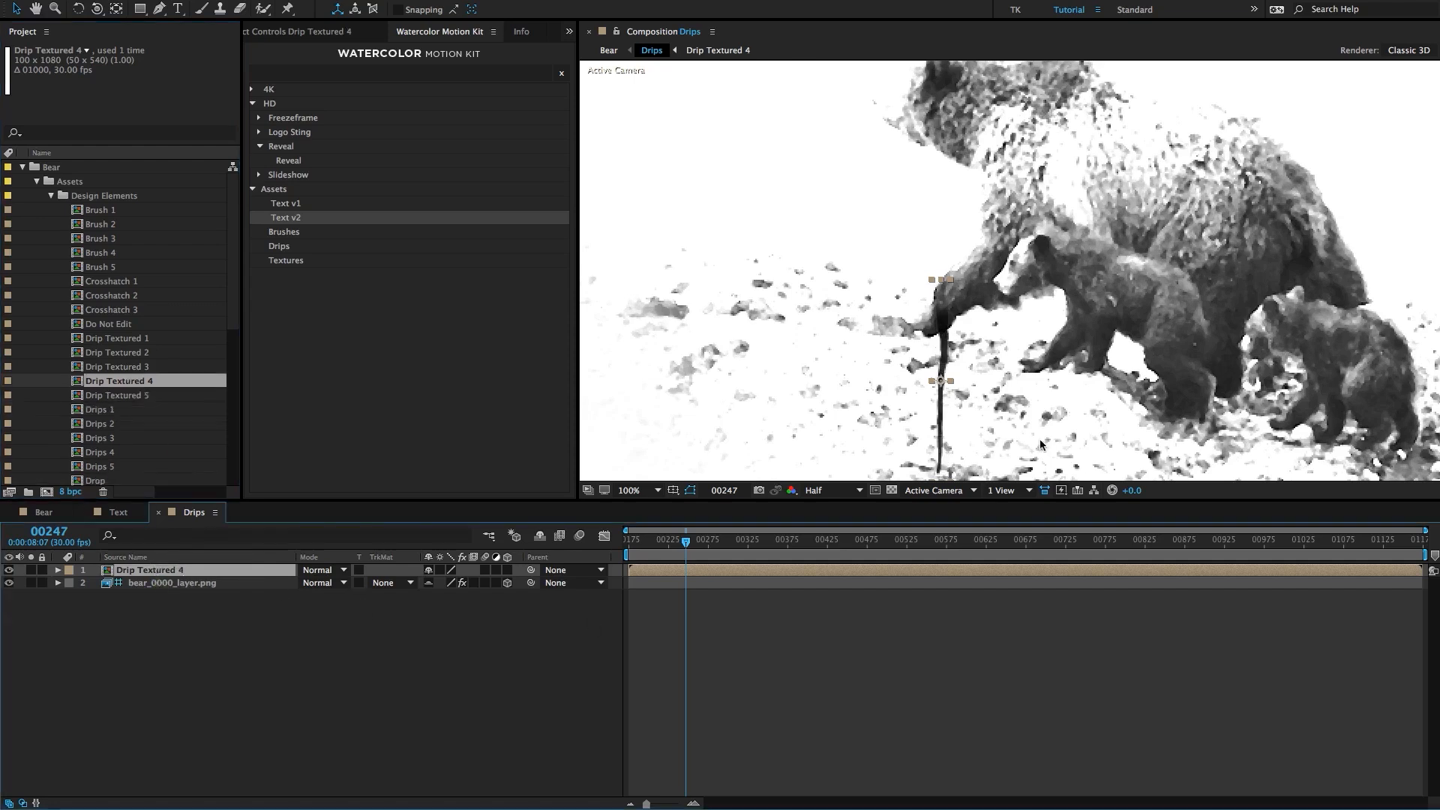
{"action": "left_click_drag", "start_coordinate": [700, 541], "coordinate": [780, 552]}
{"action": "left_click_drag", "start_coordinate": [946, 359], "coordinate": [949, 125]}
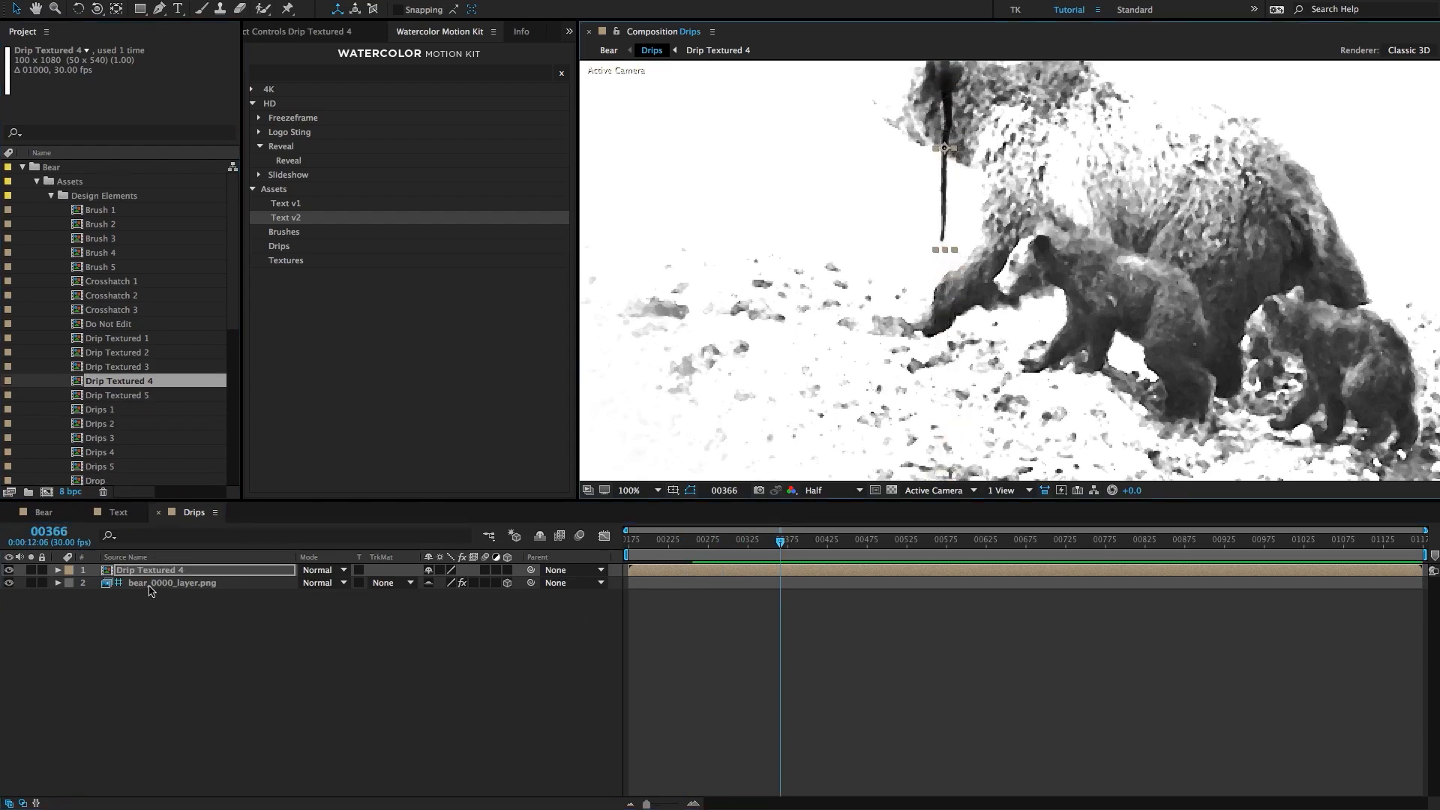
Add Drip Textured 5 to the Drips composition above the Drip Textured 4 layer.
{"action": "left_click_drag", "start_coordinate": [132, 393], "coordinate": [141, 570]}
{"action": "scroll", "coordinate": [1046, 307], "scroll_direction": "down", "scroll_amount": 1}
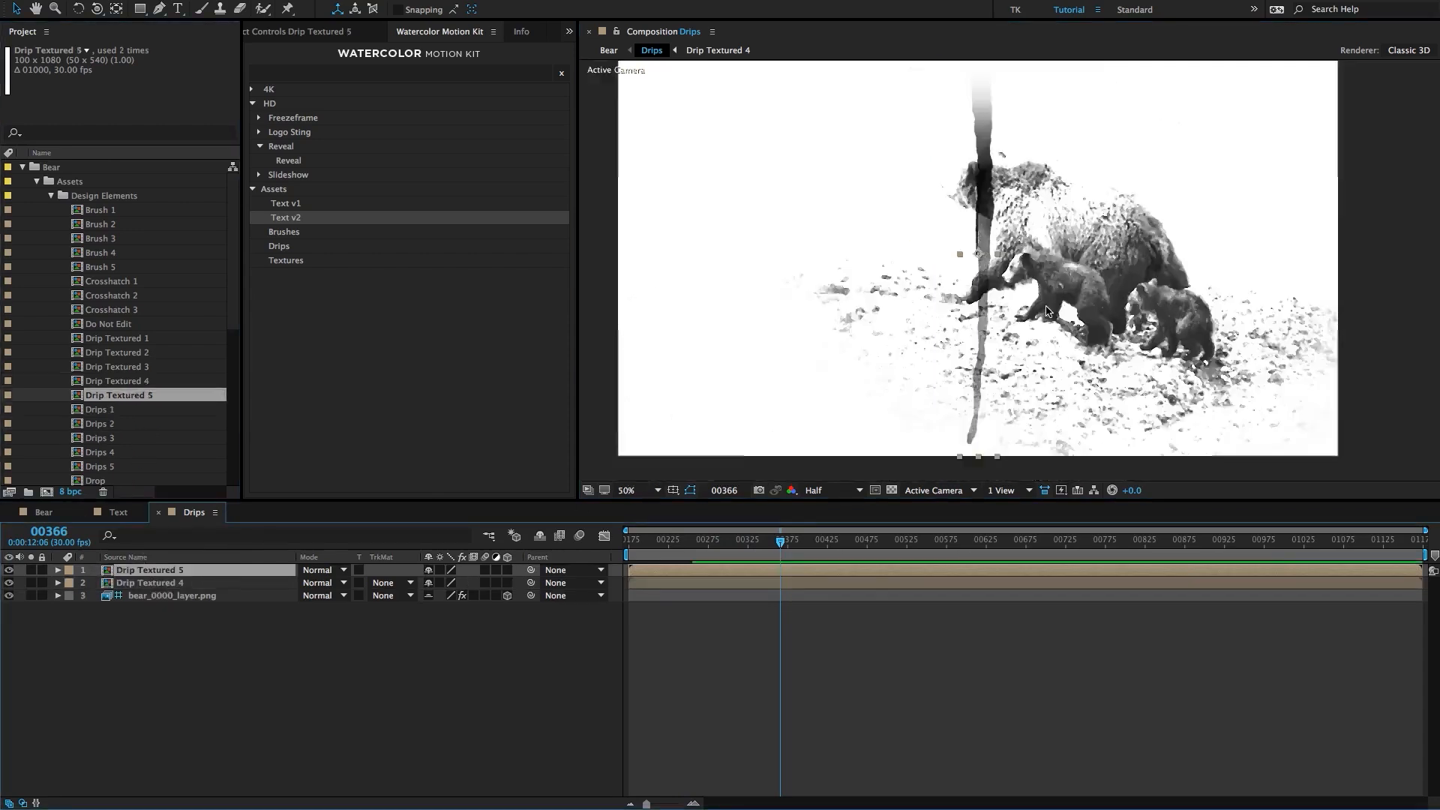
{"action": "left_click_drag", "start_coordinate": [1046, 307], "coordinate": [1028, 307]}
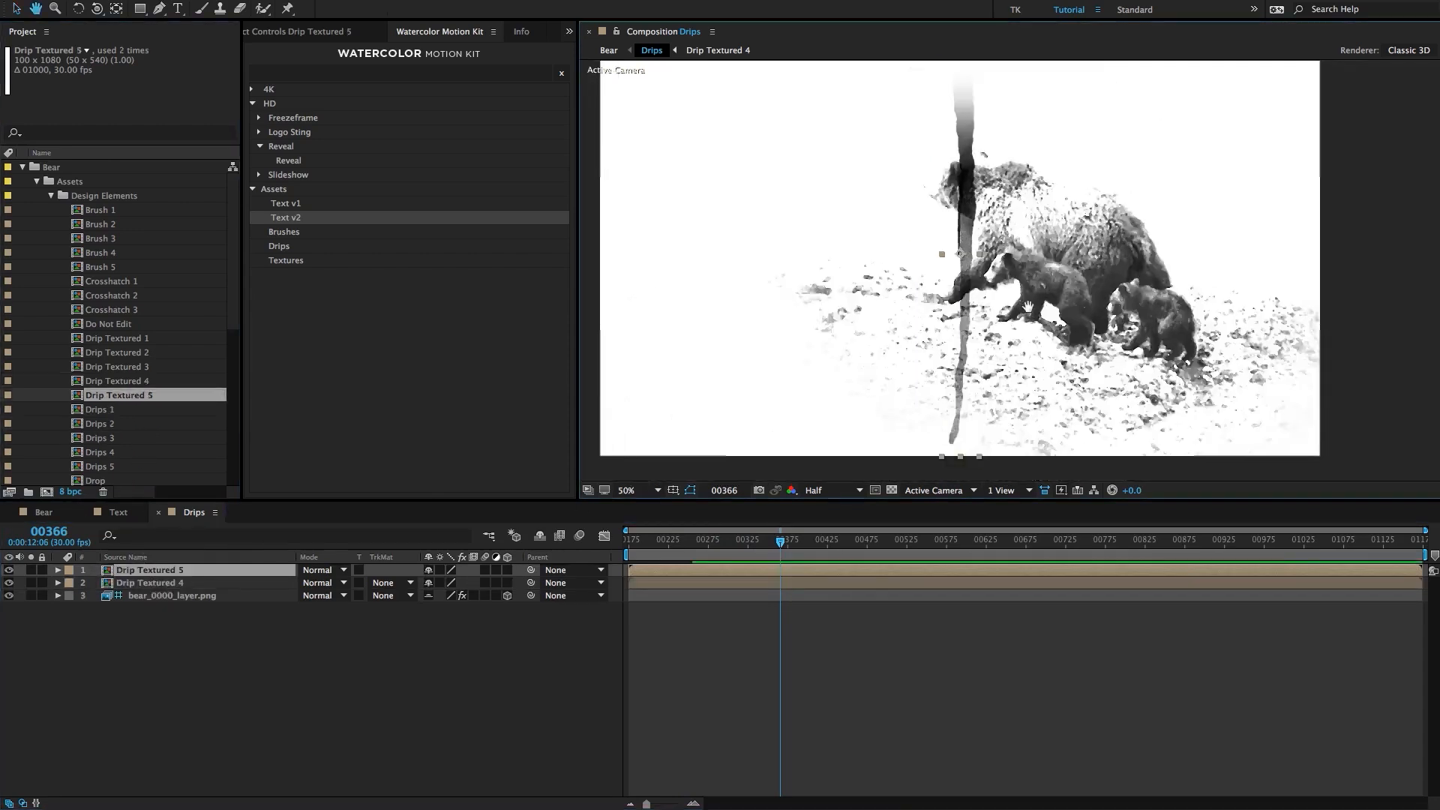
Scale the Drip Textured 5 layer to 25% and position it below the adult bear's hind leg.
{"action": "left_click", "coordinate": [150, 584]}
{"action": "key", "text": "s"}
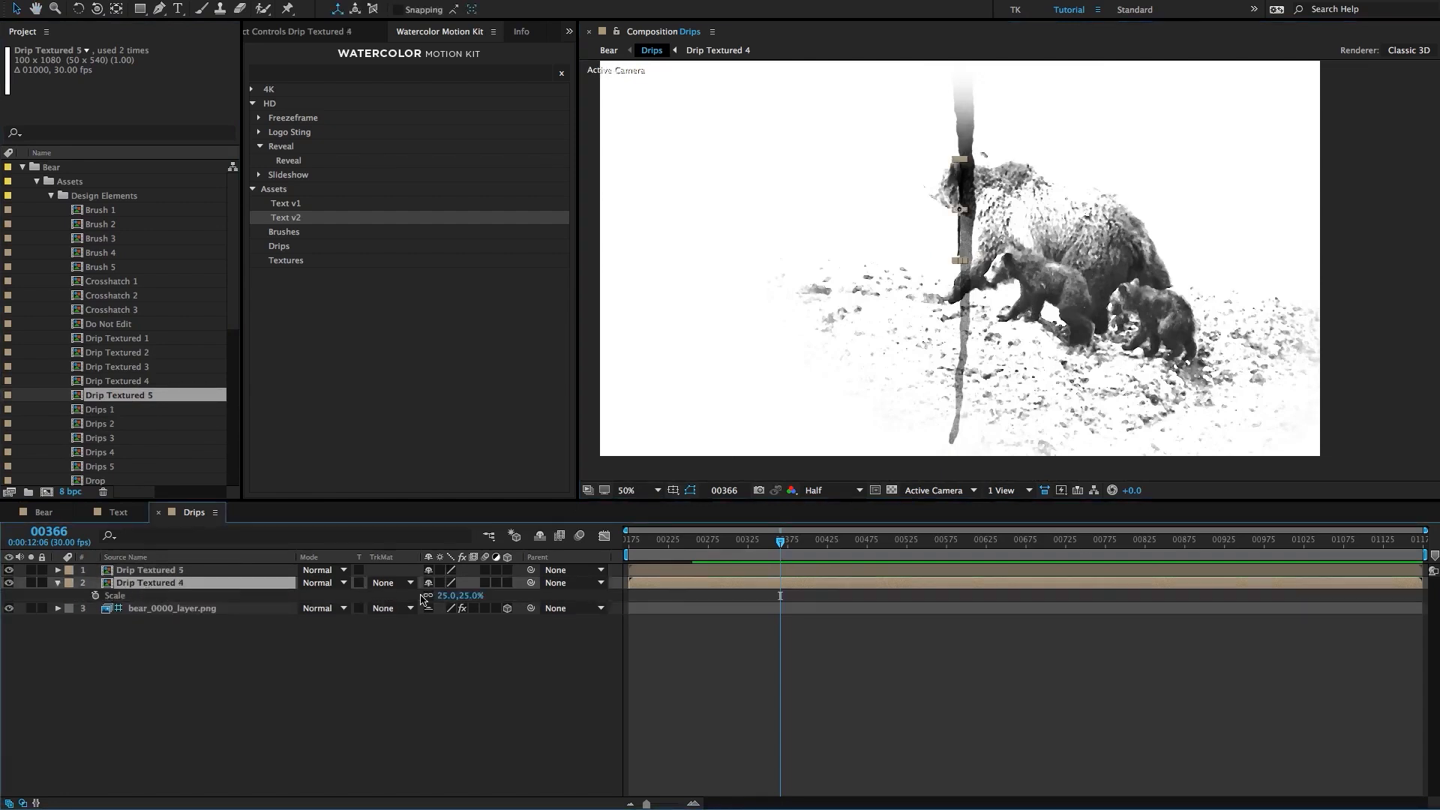
{"action": "left_click", "coordinate": [173, 572]}
{"action": "key", "text": "s"}
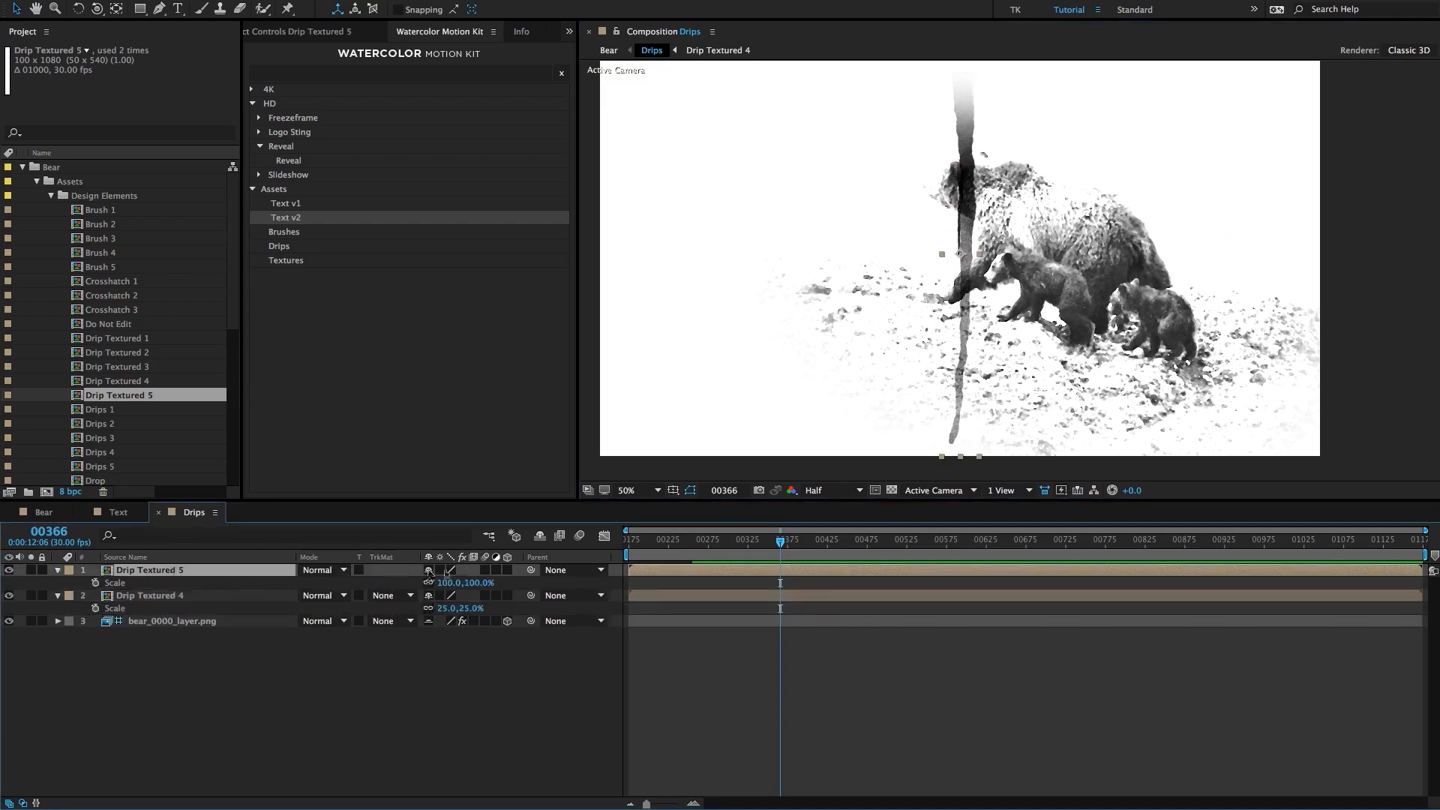
{"action": "left_click", "coordinate": [448, 583]}
{"action": "type", "text": "25"}
{"action": "key", "text": "Return"}
{"action": "key", "text": "period"}
{"action": "left_click_drag", "start_coordinate": [921, 185], "coordinate": [1159, 313]}
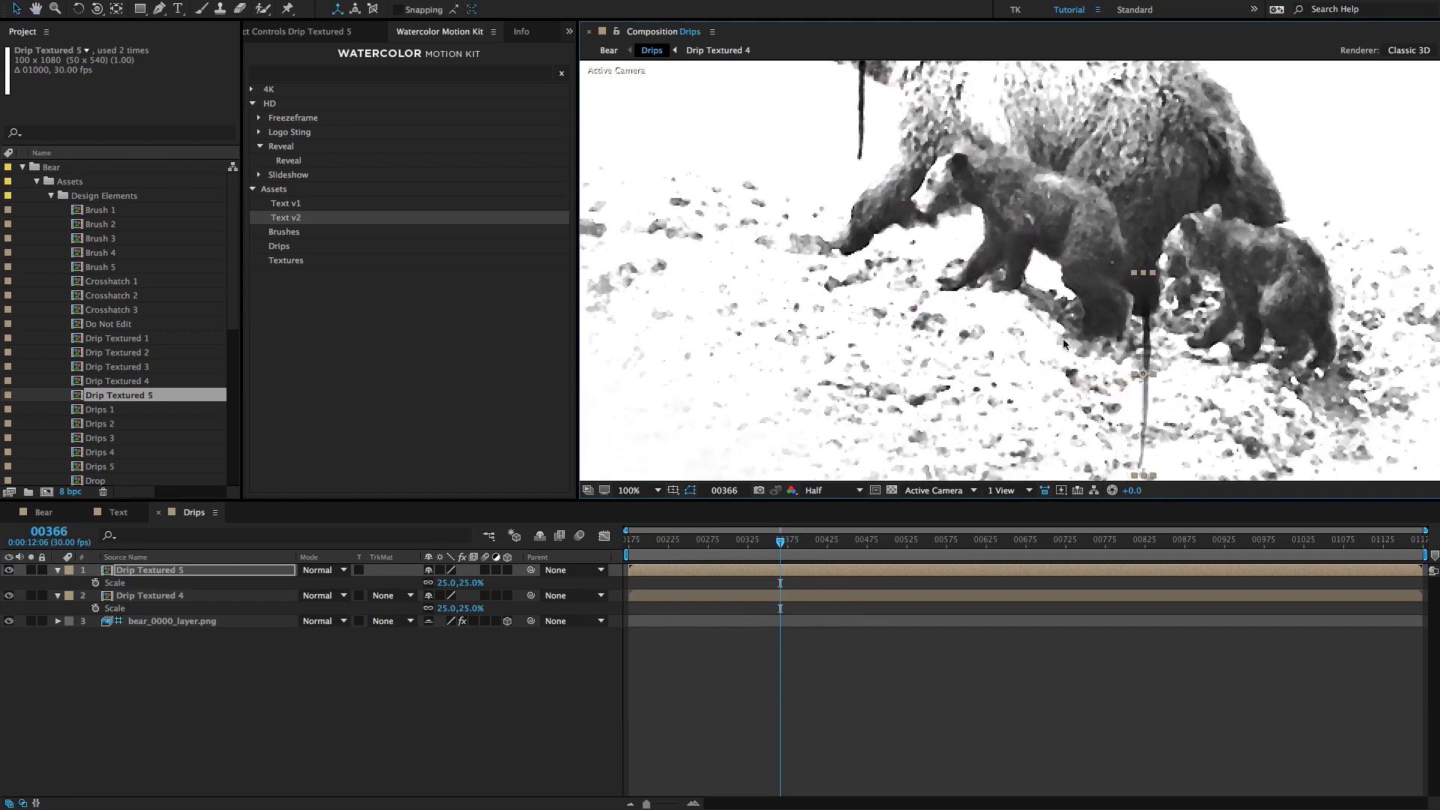
Return to the Bear composition and examine the drip on the adult bear's head.
{"action": "left_click", "coordinate": [606, 51]}
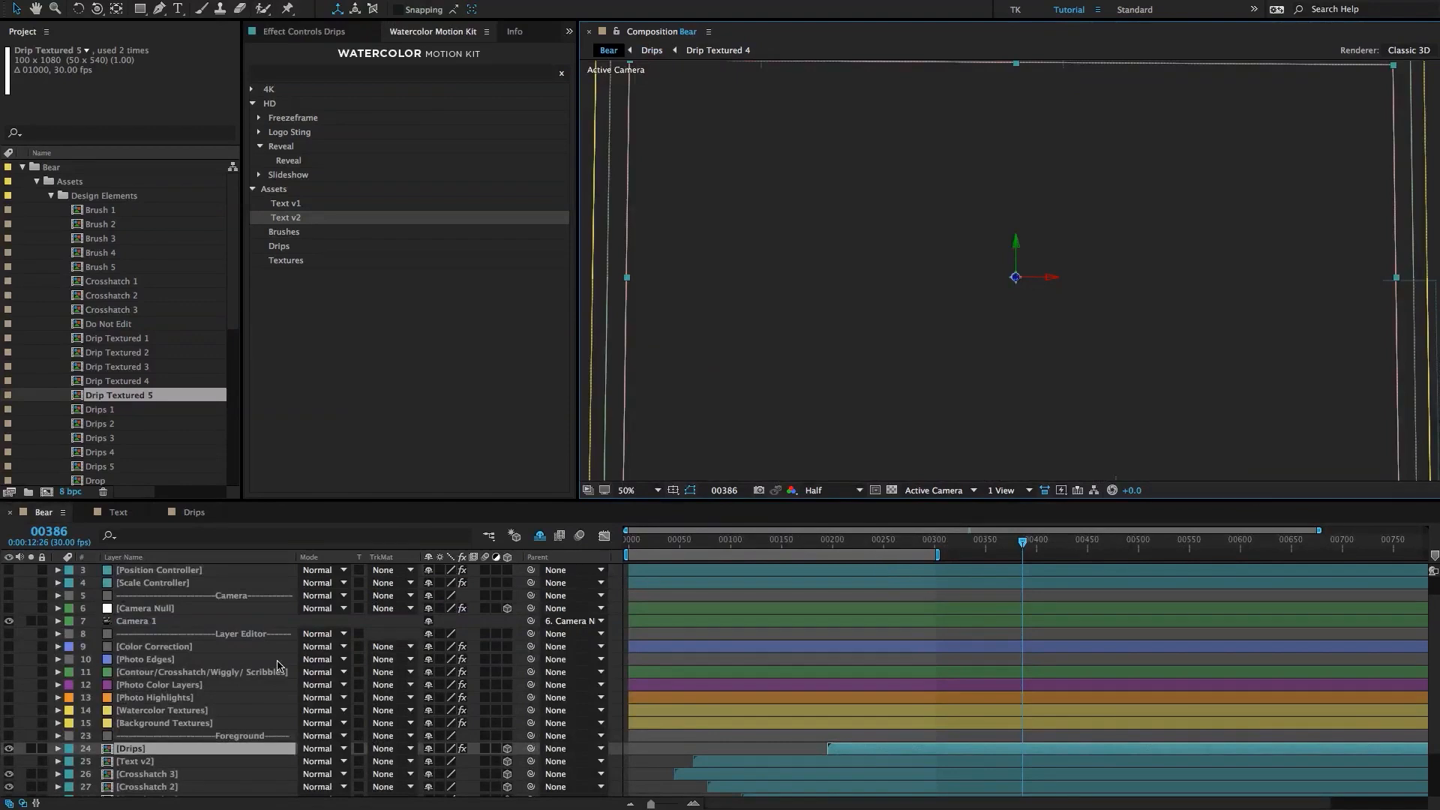
{"action": "scroll", "coordinate": [973, 290], "scroll_direction": "up", "scroll_amount": 4}
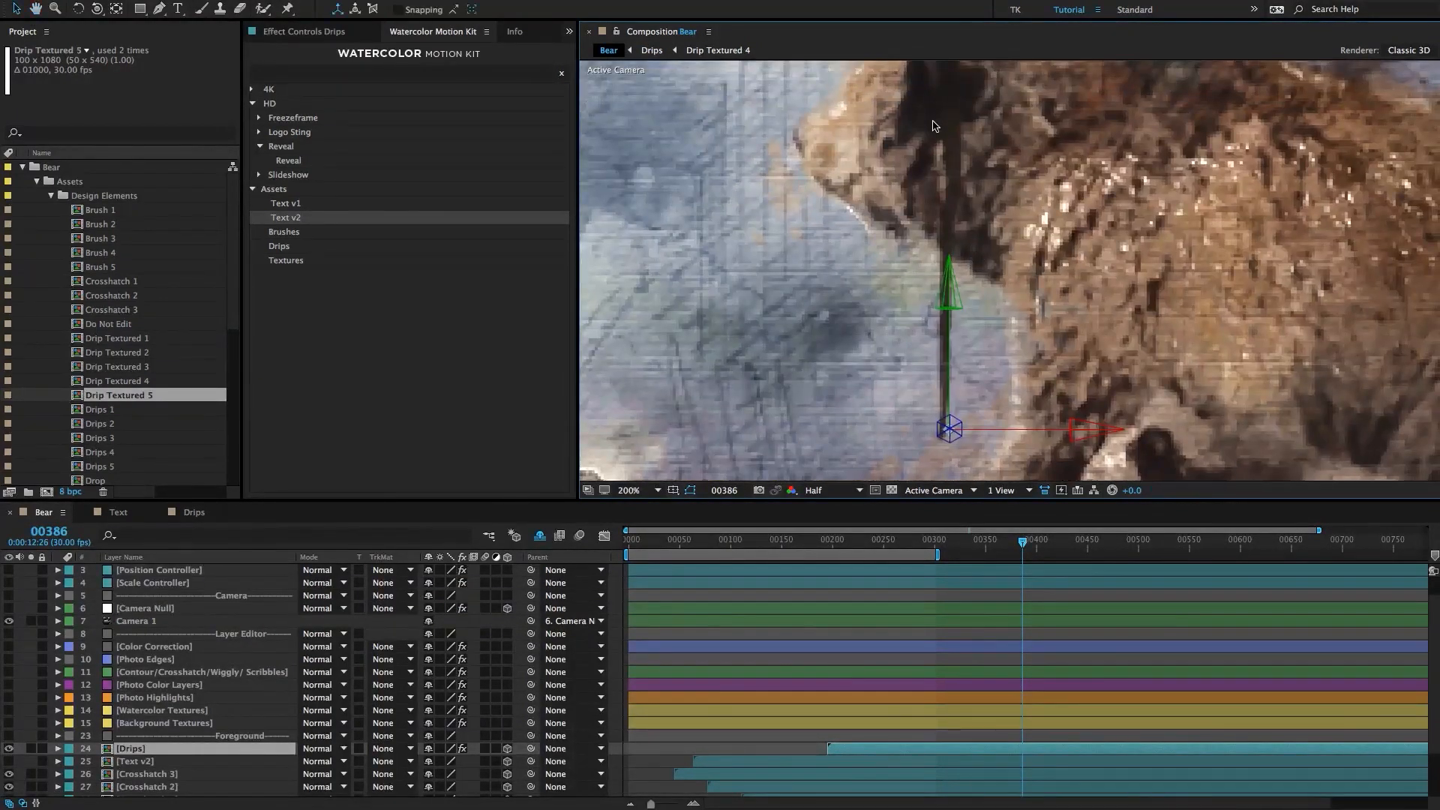
{"action": "scroll", "coordinate": [984, 204], "scroll_direction": "down", "scroll_amount": 2}
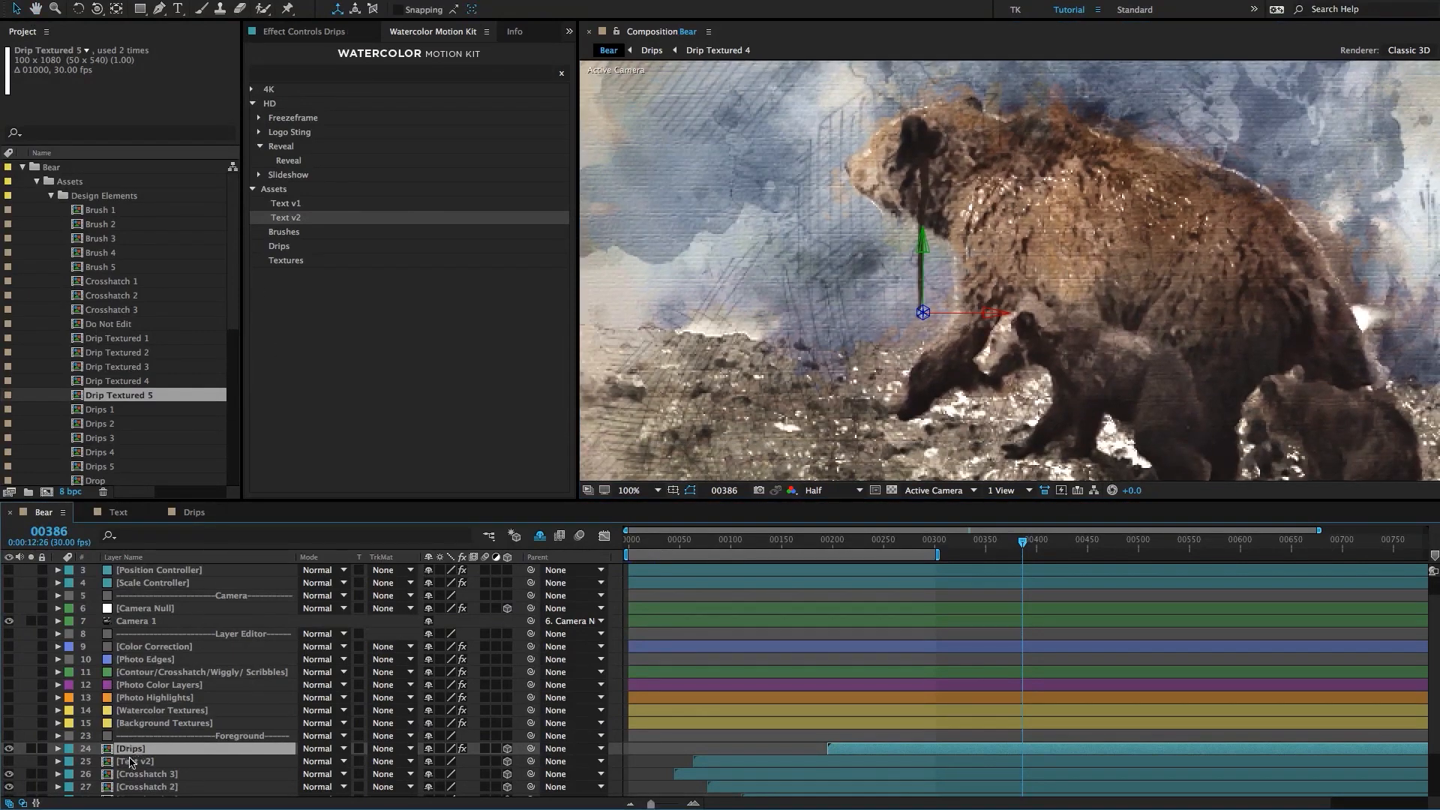
Set the Drips layer's Fill color by sampling the dark fur on the adult bear's head.
{"action": "left_click", "coordinate": [300, 32]}
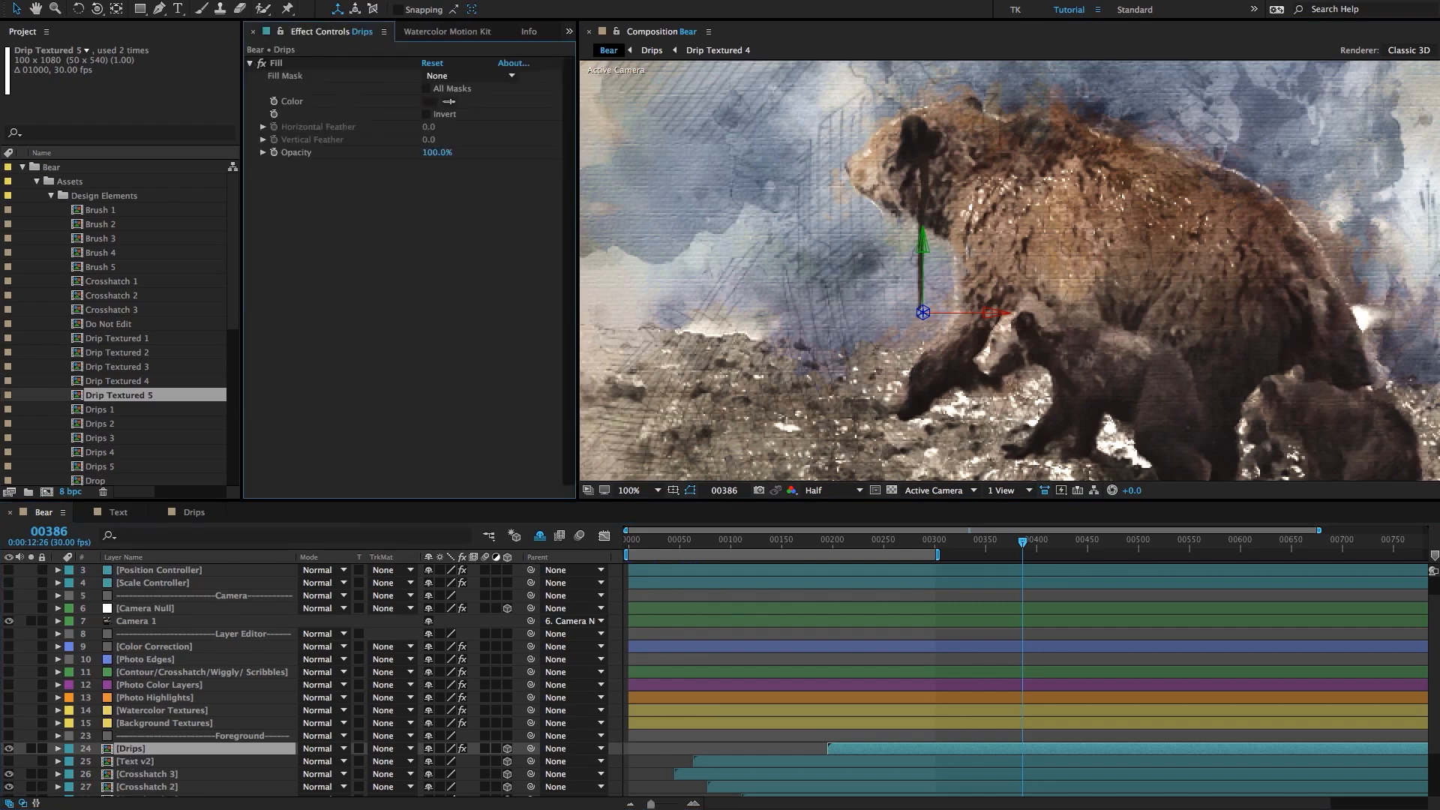
{"action": "left_click", "coordinate": [237, 1]}
{"action": "left_click", "coordinate": [285, 339]}
{"action": "left_click", "coordinate": [284, 66]}
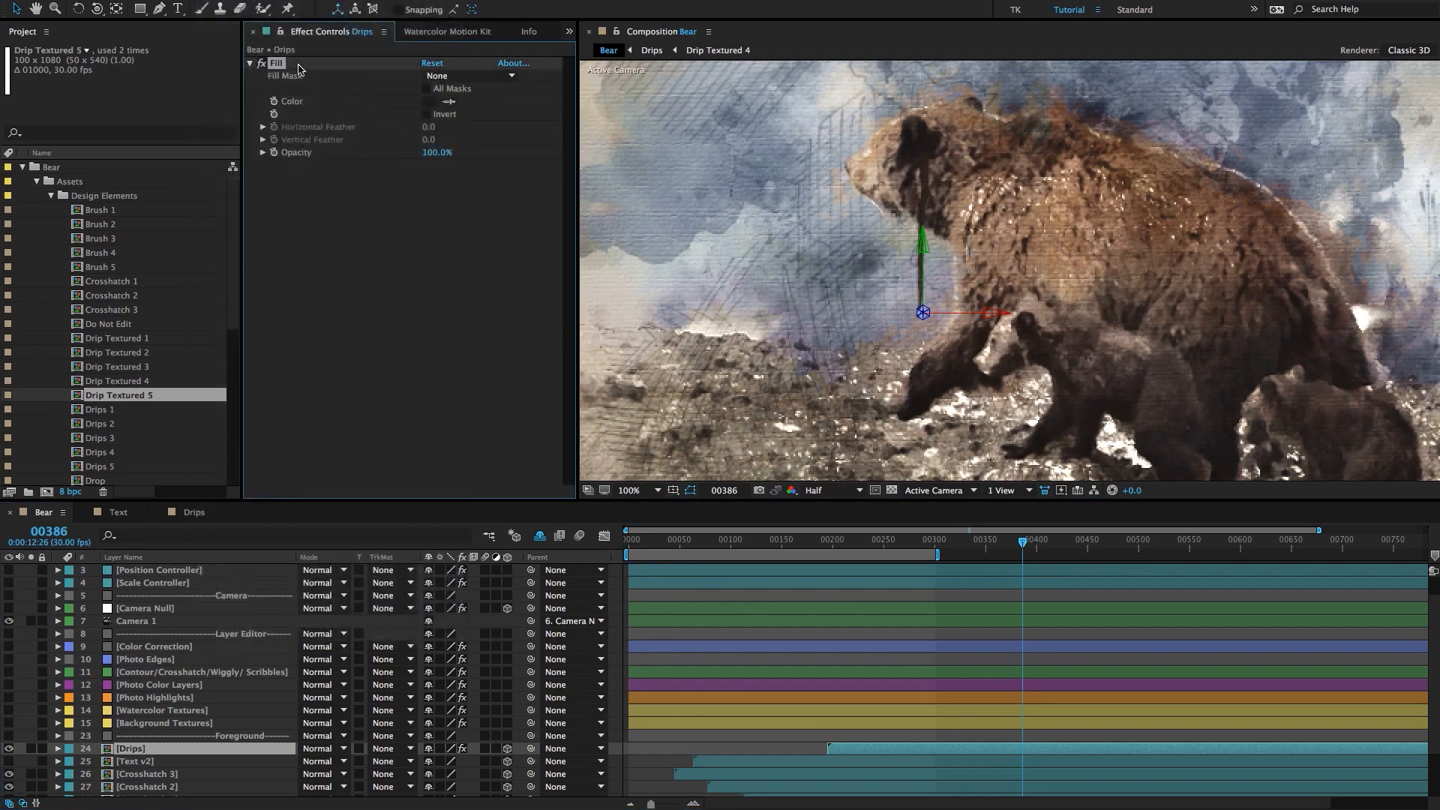
{"action": "left_click", "coordinate": [449, 102]}
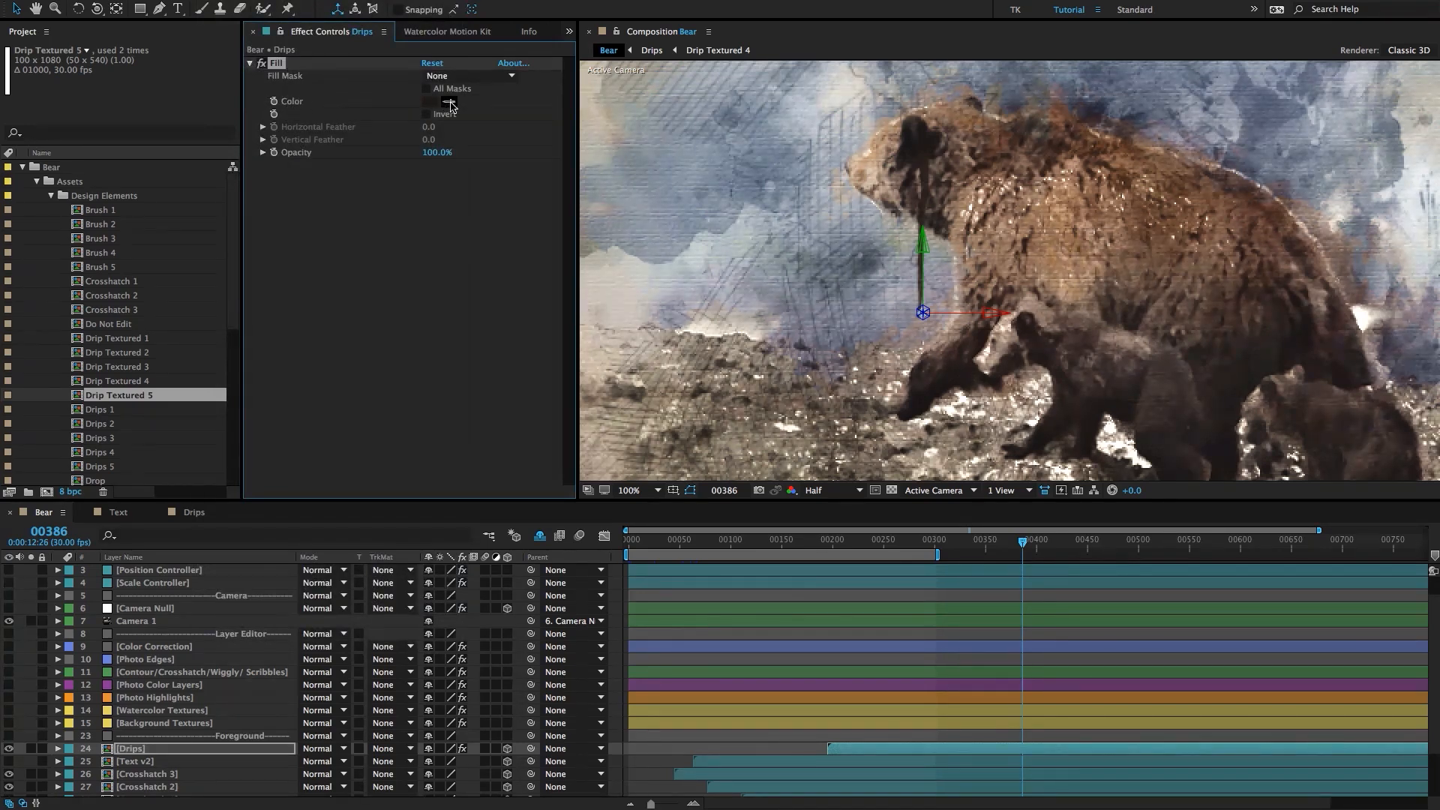
{"action": "left_click", "coordinate": [908, 148]}
{"action": "left_click_drag", "start_coordinate": [1164, 283], "coordinate": [1009, 137]}
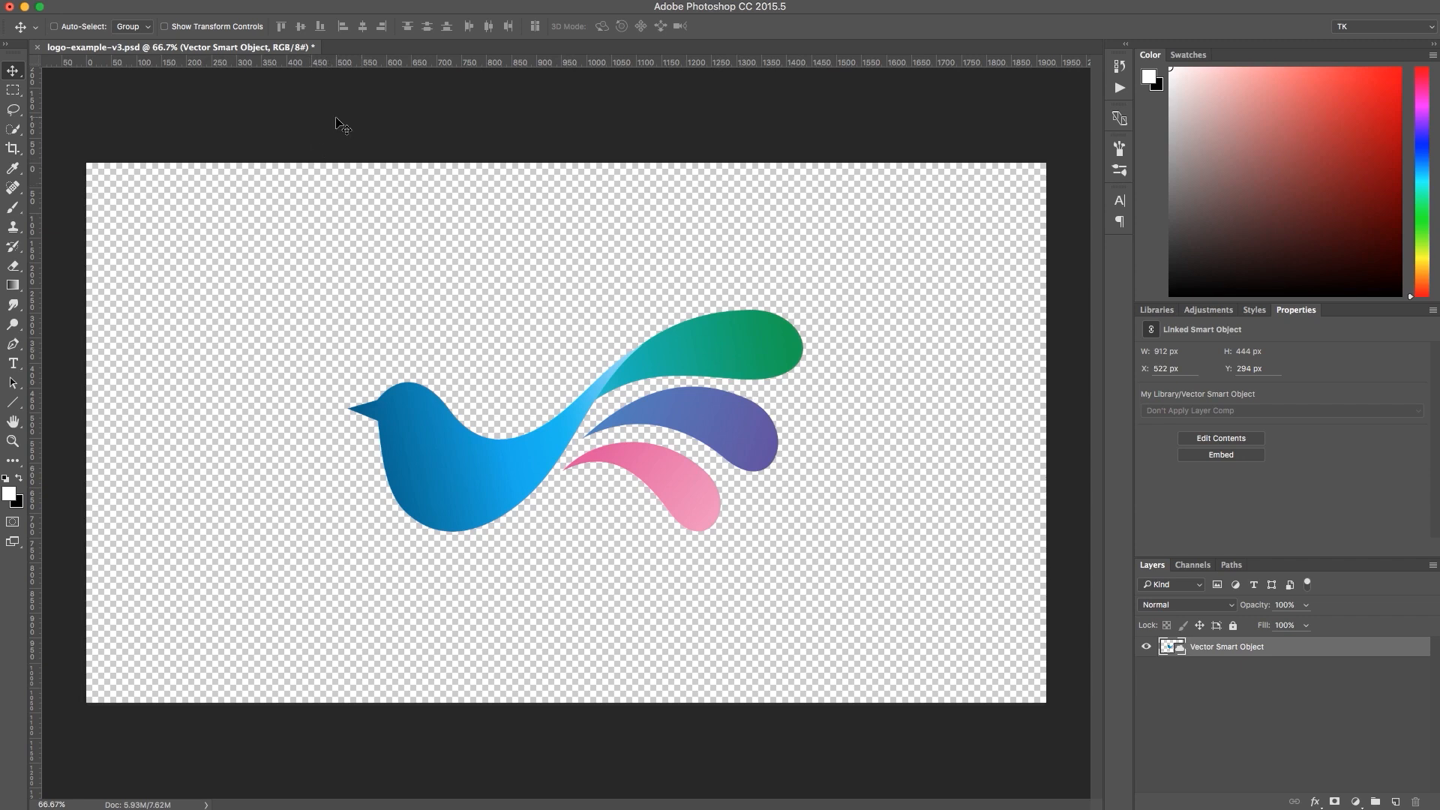
Switch to Photoshop and create a 5000 x 2813 pixel RGB document with a transparent background at 72 pixels/inch.
{"action": "left_click", "coordinate": [0, 0]}
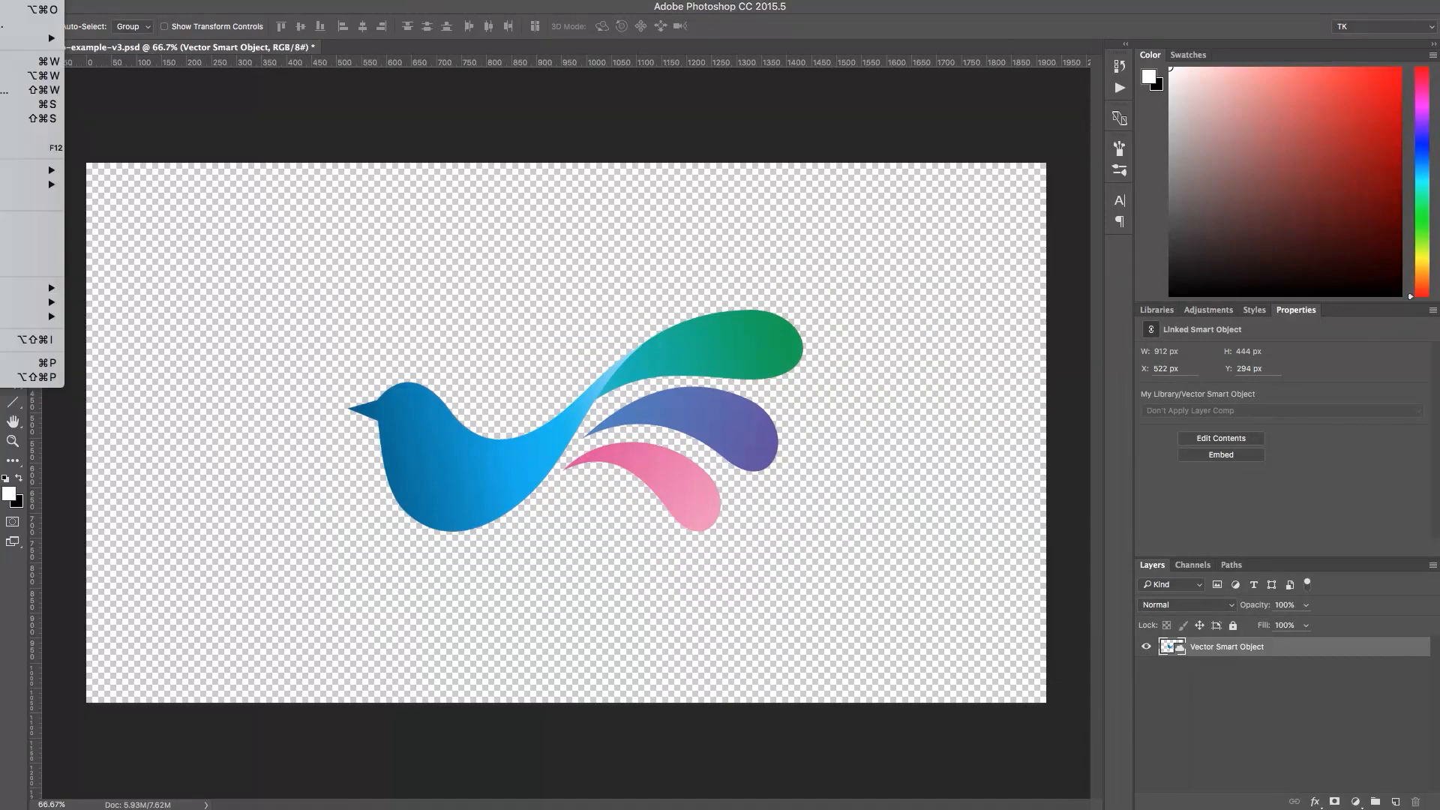
{"action": "left_click", "coordinate": [30, 0]}
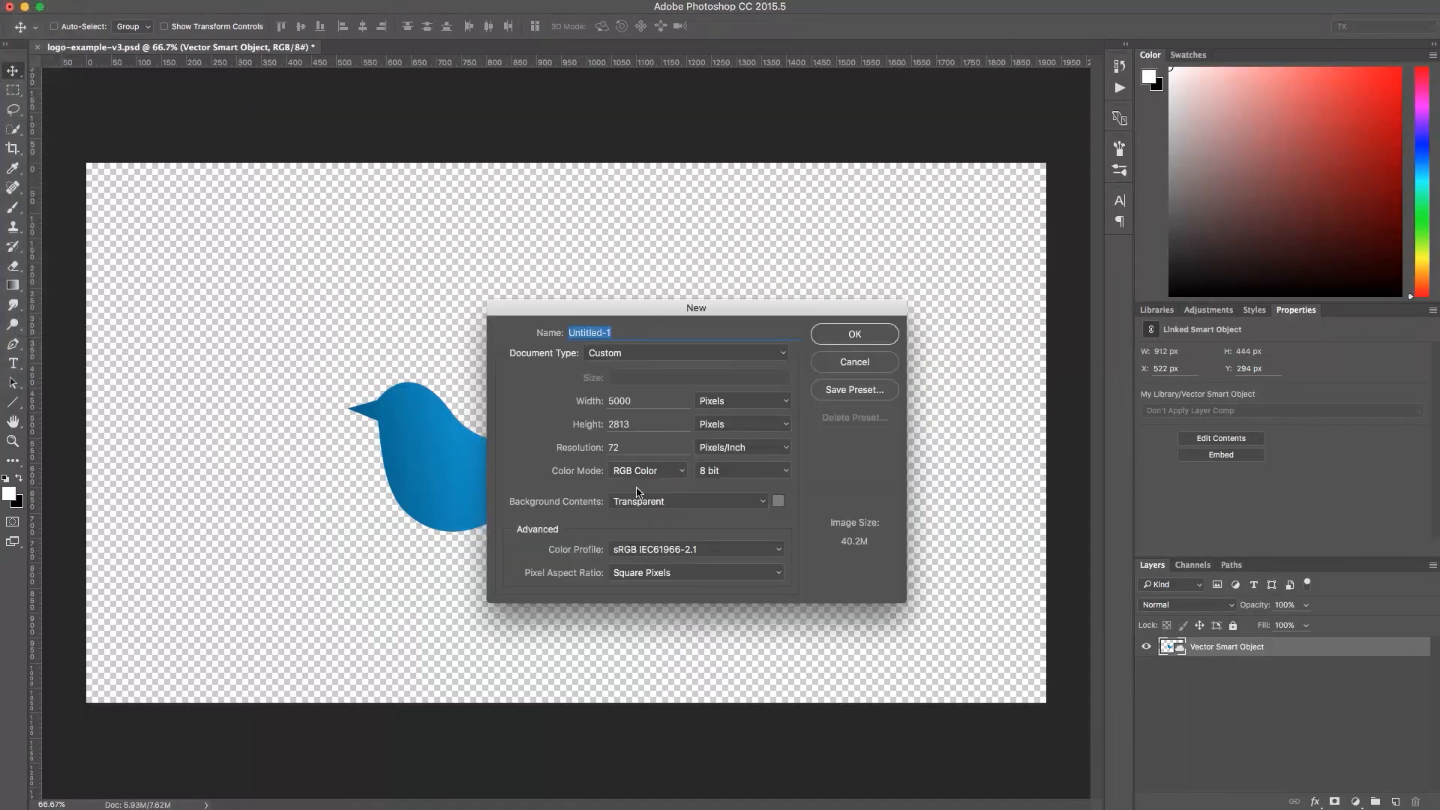
{"action": "left_click", "coordinate": [642, 400]}
{"action": "left_click", "coordinate": [852, 336]}
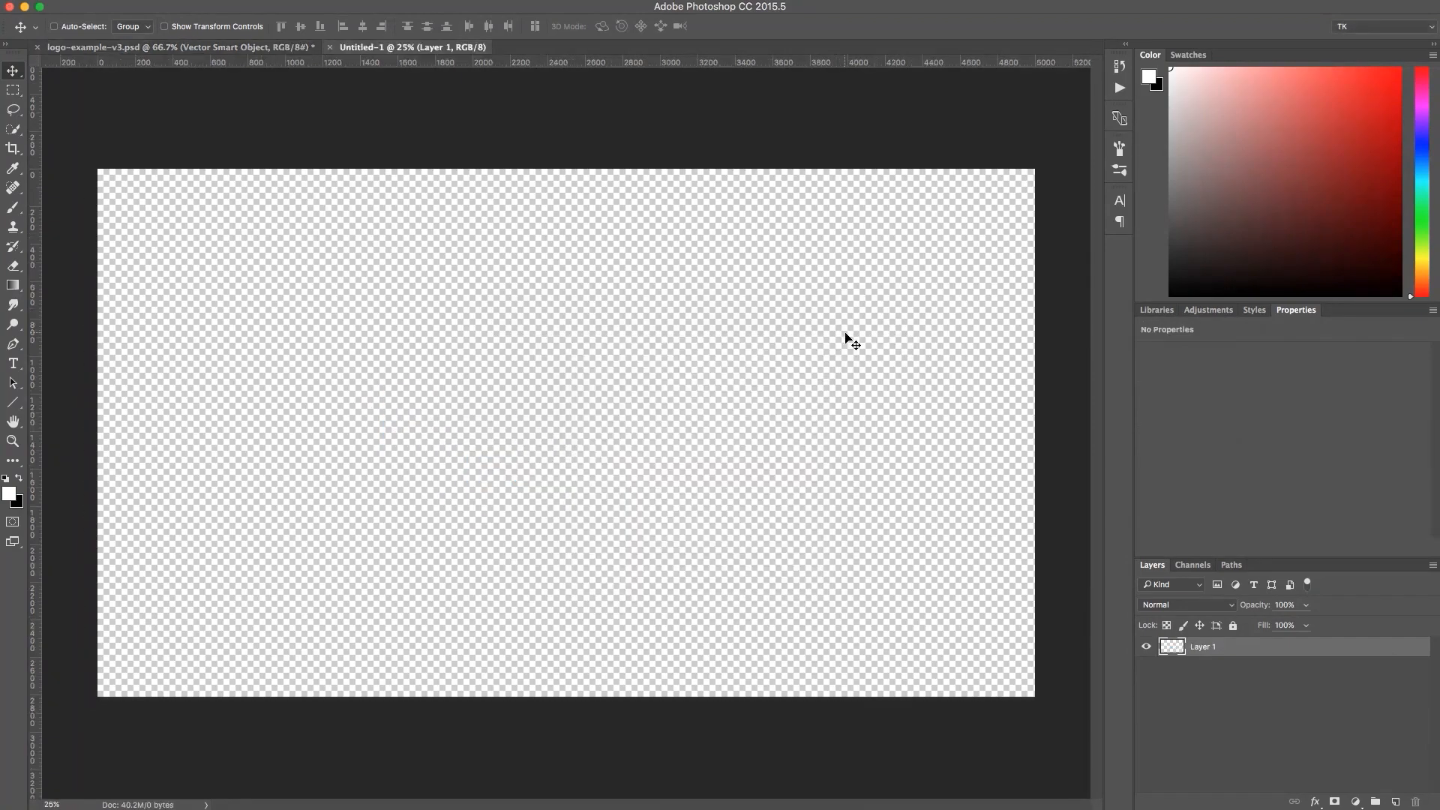
Copy the bird logo from logo-example-v3.psd into the new document, centered and enlarged to about 2387 px wide.
{"action": "left_click", "coordinate": [304, 47]}
{"action": "mouse_move", "coordinate": [518, 439]}
{"action": "left_mouse_down"}
{"action": "mouse_move", "coordinate": [437, 104]}
{"action": "mouse_move", "coordinate": [373, 42]}
{"action": "mouse_move", "coordinate": [460, 395]}
{"action": "mouse_move", "coordinate": [470, 385]}
{"action": "mouse_move", "coordinate": [527, 412]}
{"action": "left_mouse_up"}
{"action": "key", "text": "super+t"}
{"action": "left_click_drag", "start_coordinate": [633, 452], "coordinate": [787, 533]}
{"action": "left_click_drag", "start_coordinate": [635, 349], "coordinate": [646, 348]}
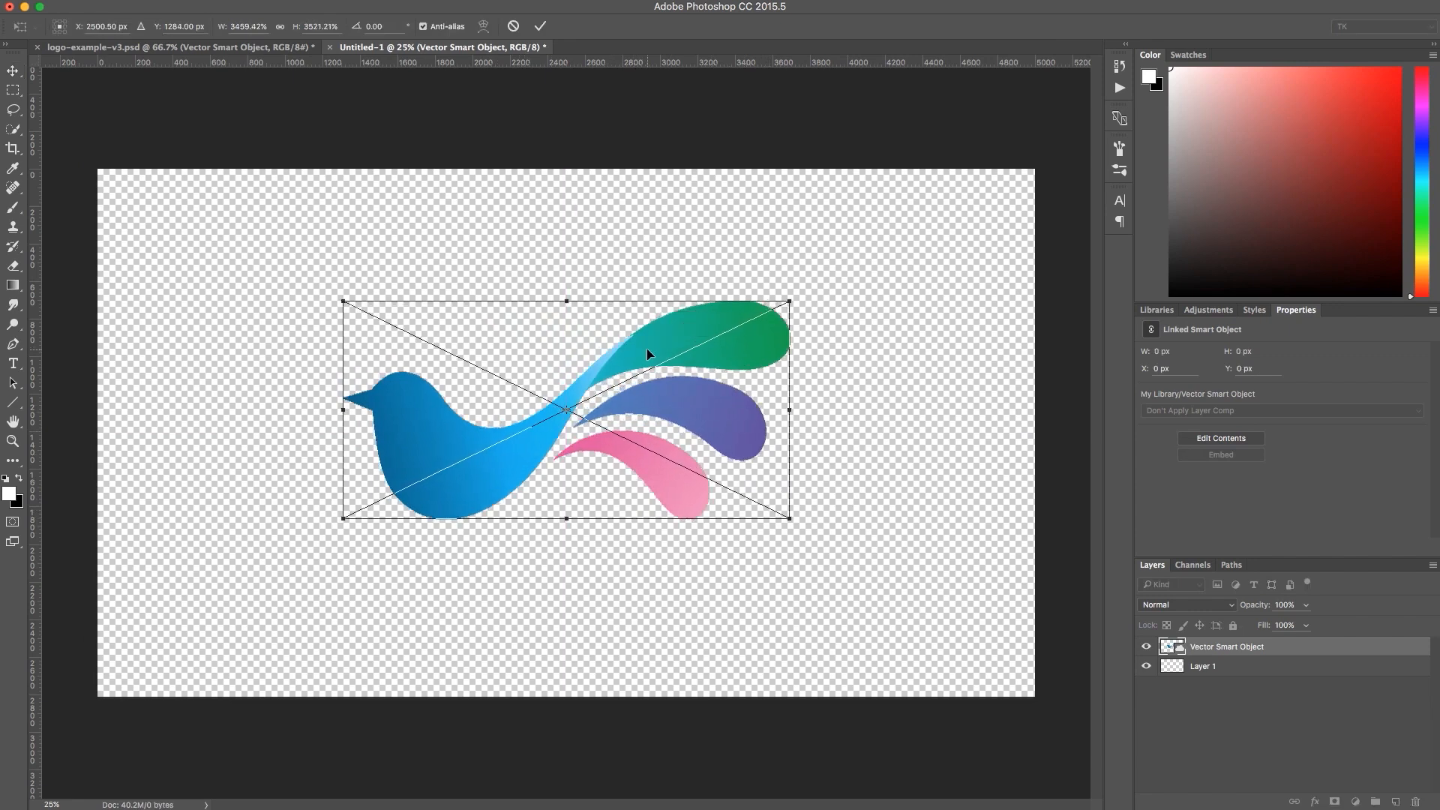
{"action": "key", "text": "Return"}
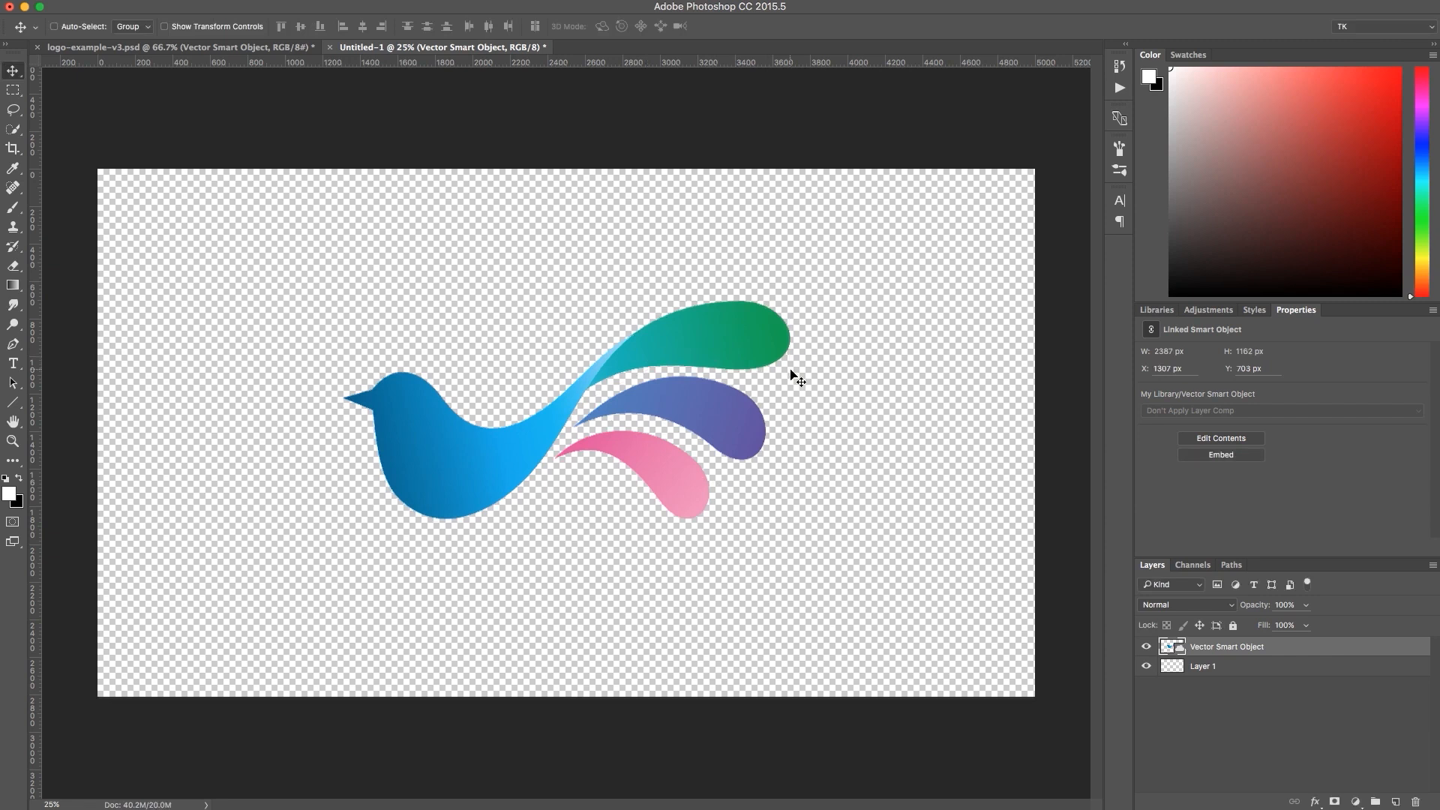
Scale the bird logo down to about 1840 px wide, keeping it near the canvas center.
{"action": "key", "text": "super+t"}
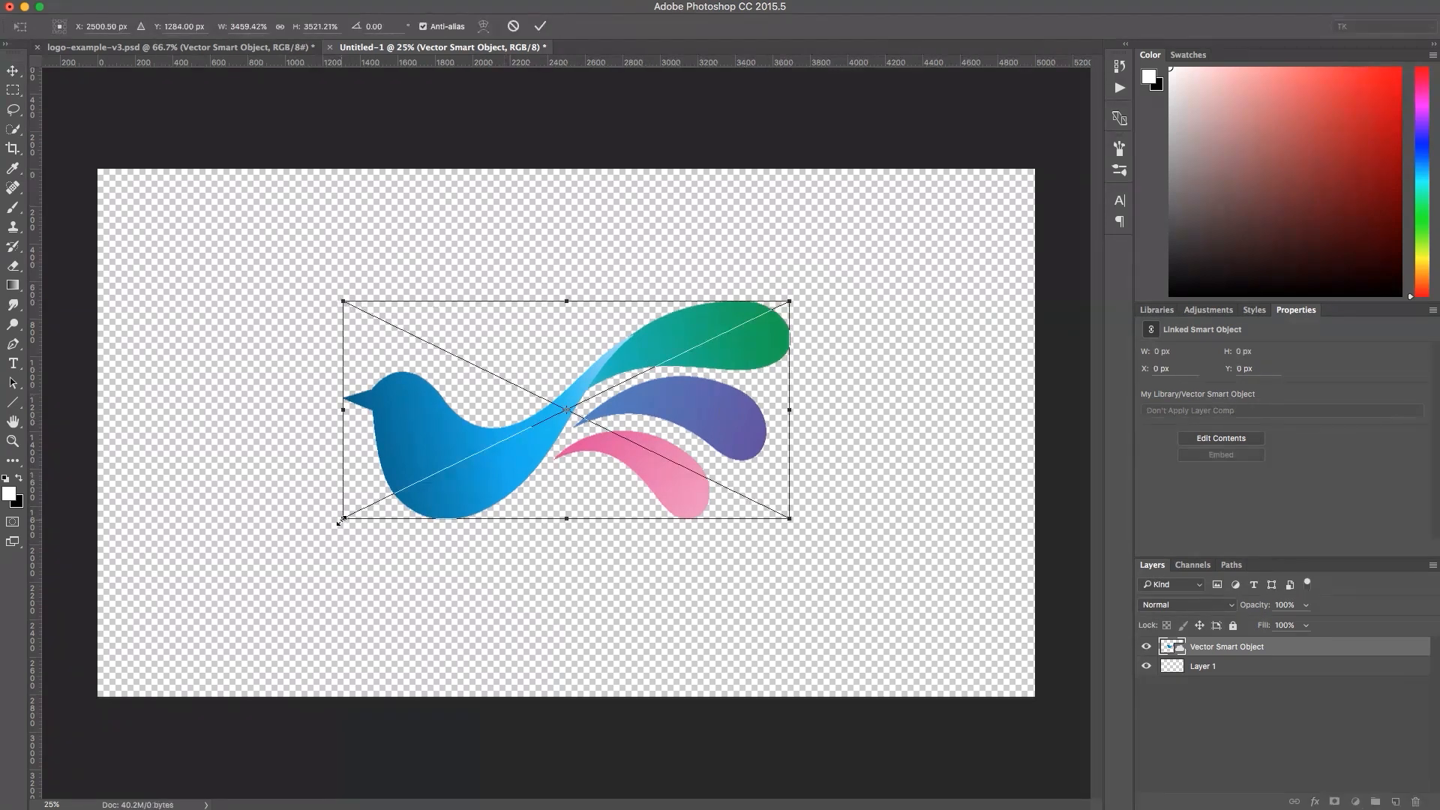
{"action": "left_click_drag", "start_coordinate": [342, 519], "coordinate": [395, 493]}
{"action": "left_click_drag", "start_coordinate": [465, 453], "coordinate": [474, 453]}
{"action": "key", "text": "Return"}
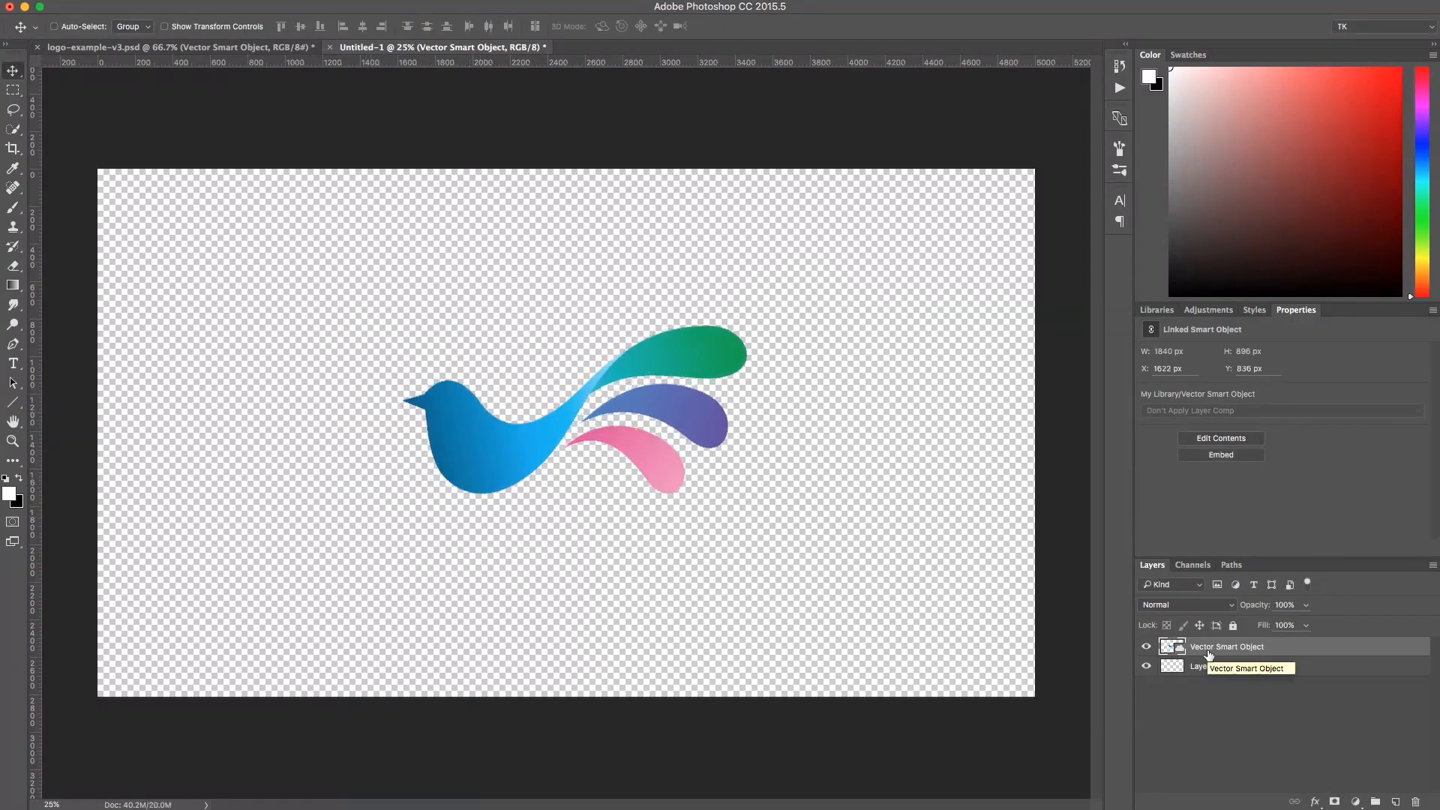
Rasterize the Vector Smart Object layer and rename it Background.
{"action": "right_click", "coordinate": [1206, 654]}
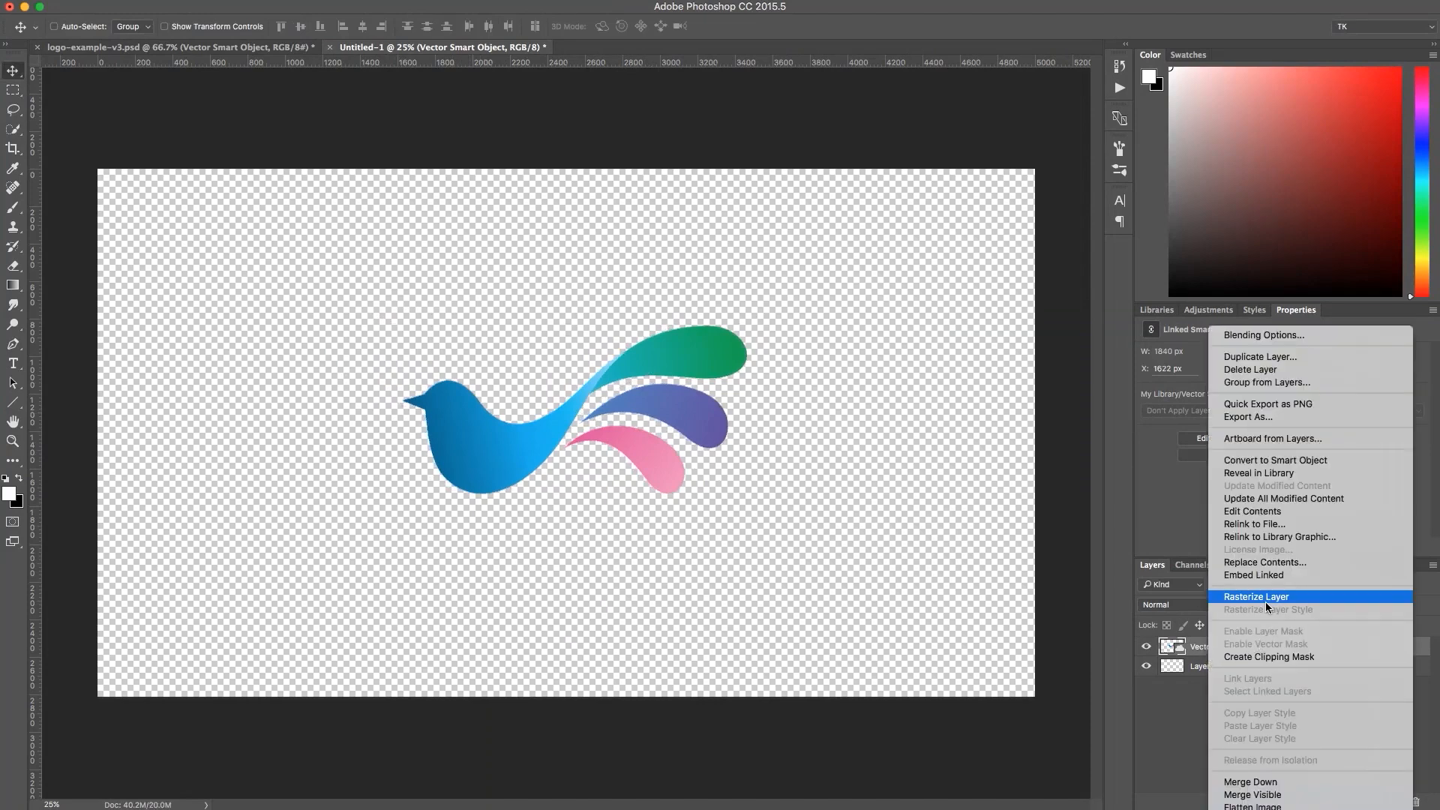
{"action": "left_click", "coordinate": [1267, 597]}
{"action": "double_click", "coordinate": [1228, 648]}
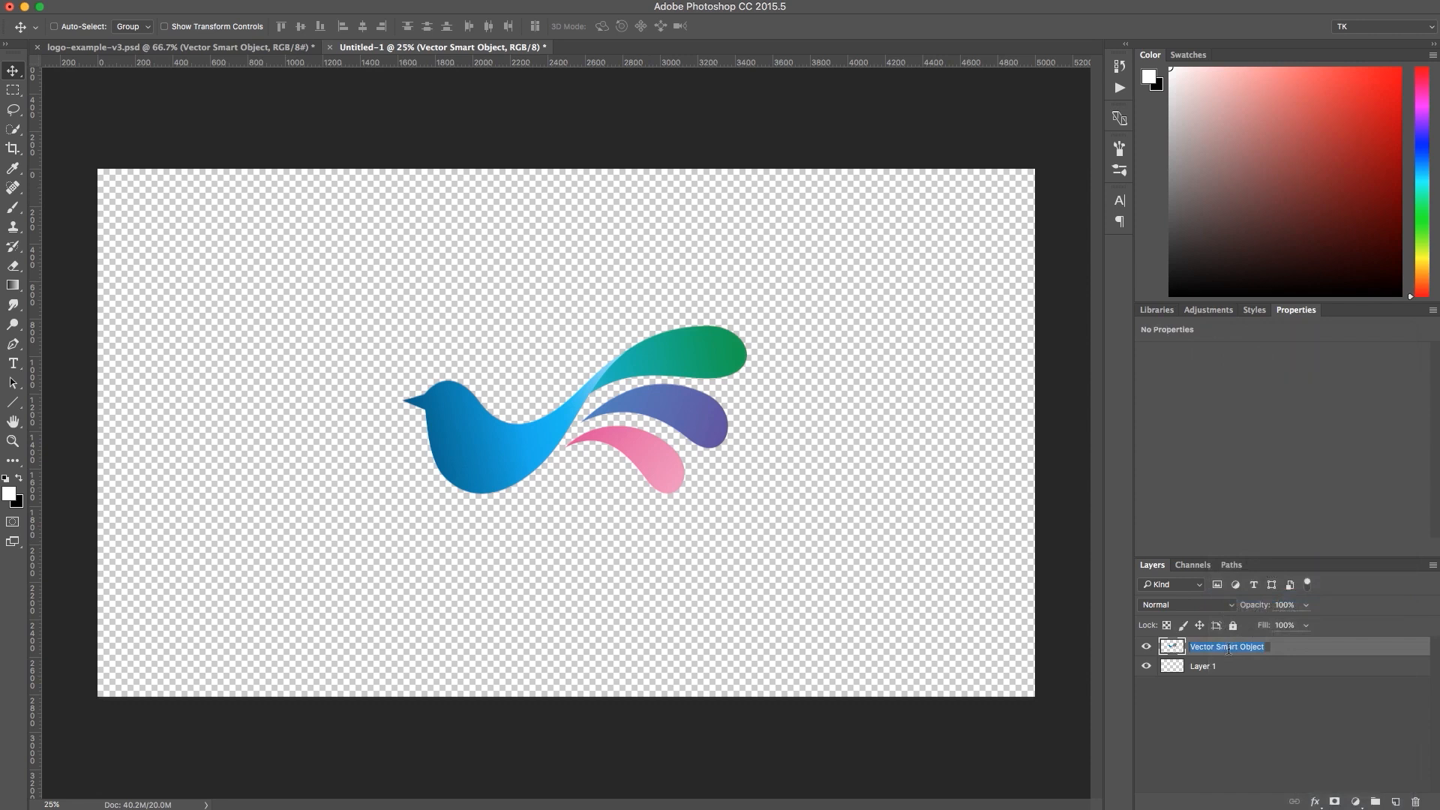
{"action": "type", "text": "Background"}
Delete the empty Layer 1 and duplicate the Background layer as a layer named brush.
{"action": "left_click", "coordinate": [1215, 666]}
{"action": "key", "text": "BackSpace"}
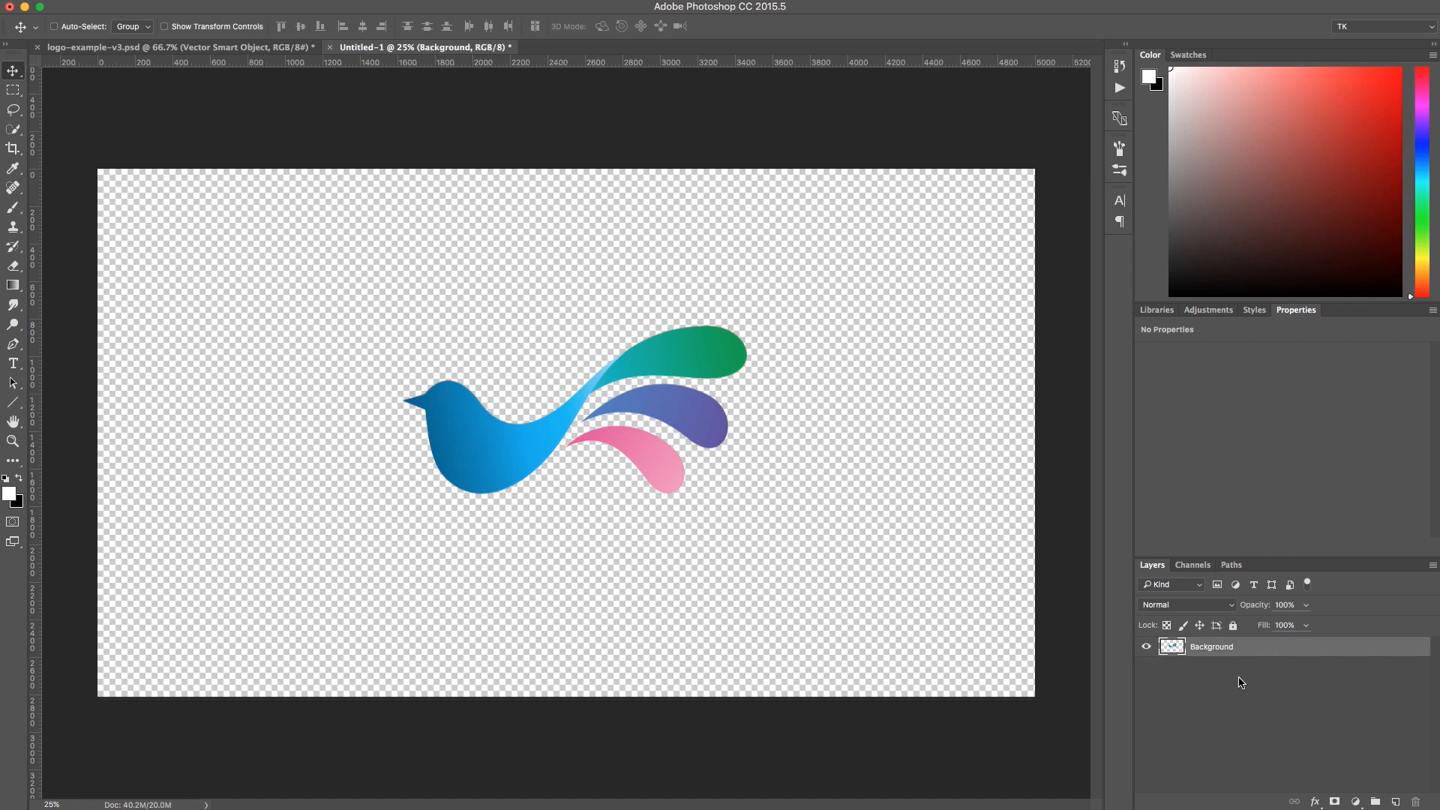
{"action": "key", "text": "super+j"}
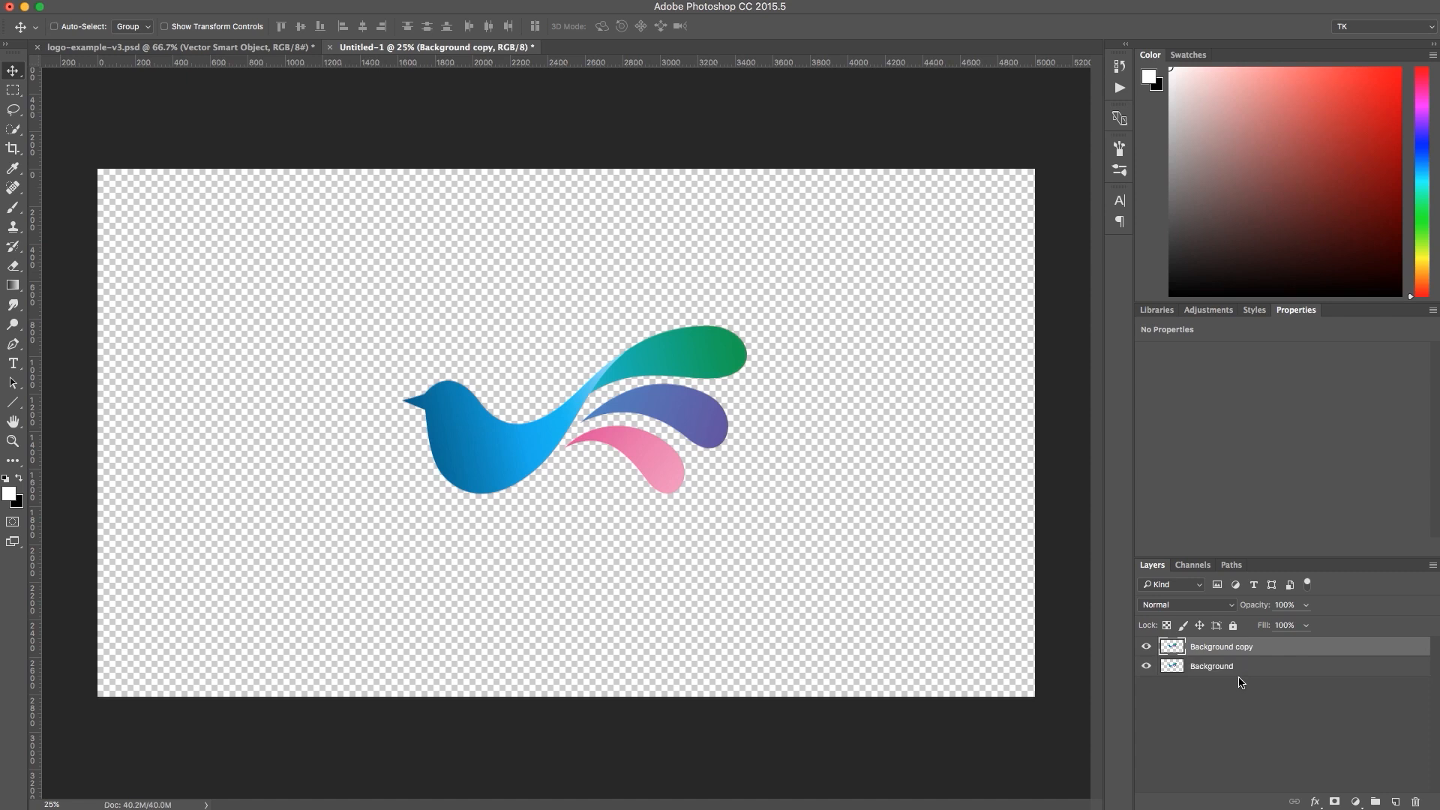
{"action": "double_click", "coordinate": [1235, 646]}
{"action": "type", "text": "brush"}
{"action": "key", "text": "Return"}
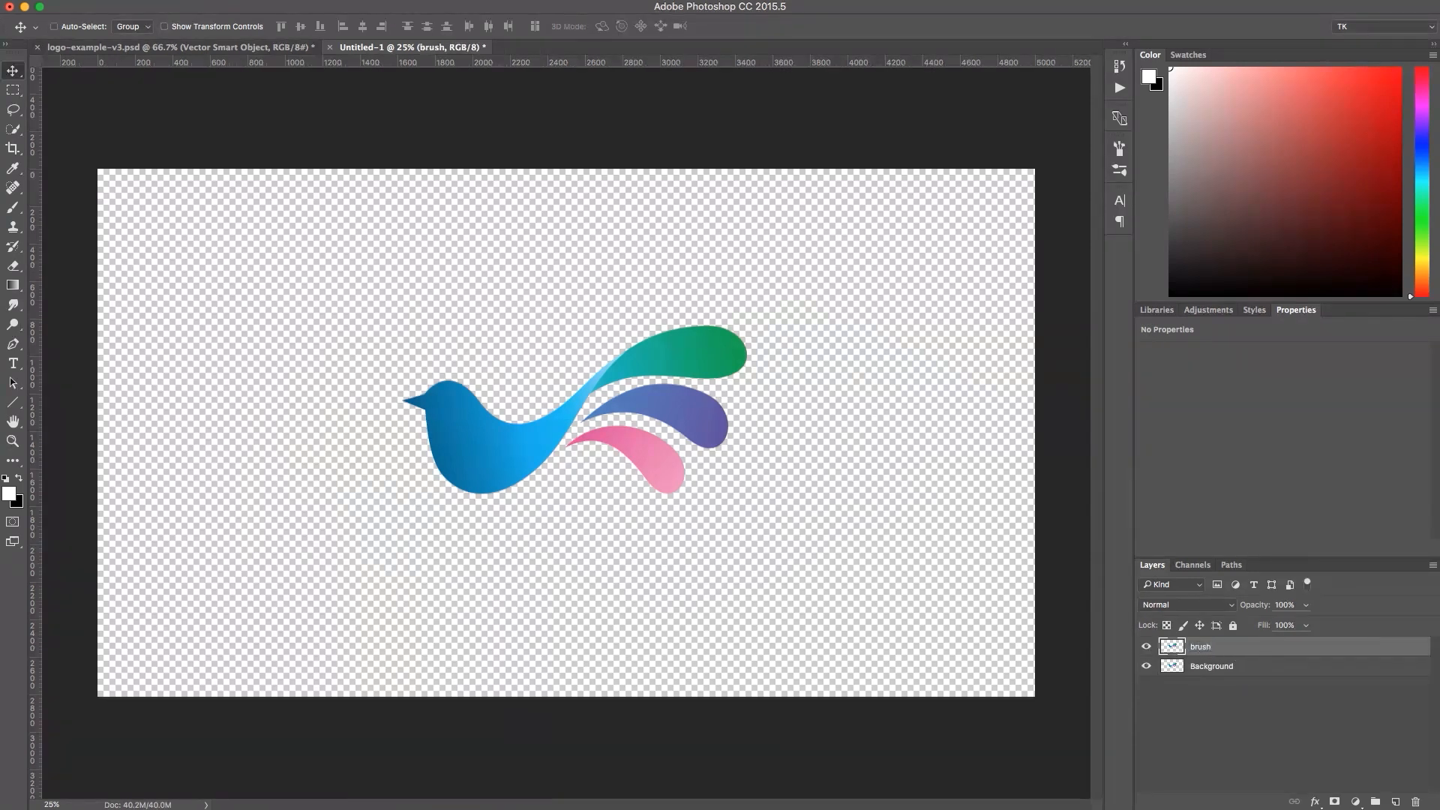
{"action": "left_click", "coordinate": [1223, 709]}
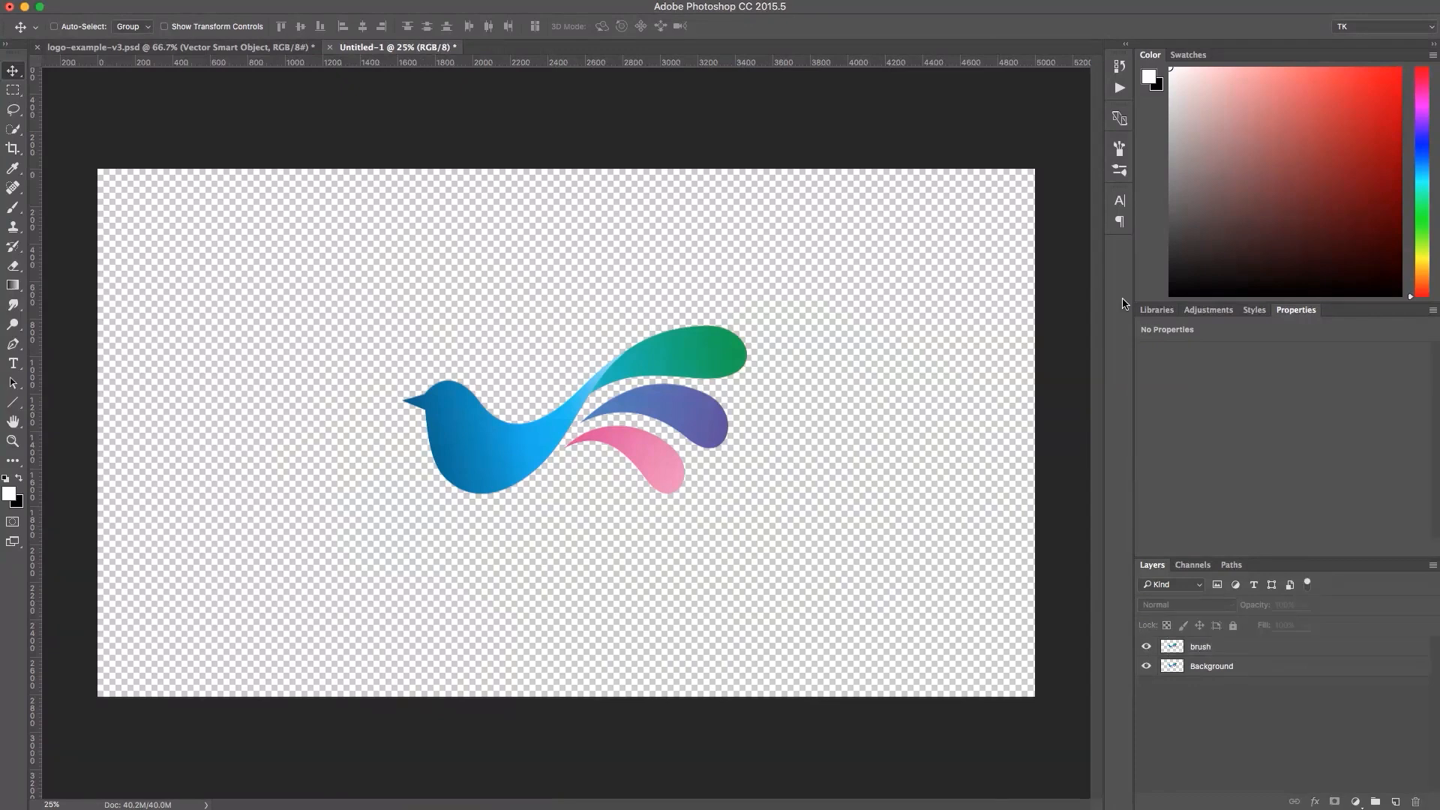
Run the Watercolor action from the Watercolor action set on the bird logo.
{"action": "left_click", "coordinate": [1119, 88]}
{"action": "left_click", "coordinate": [973, 87]}
{"action": "left_click", "coordinate": [973, 72]}
{"action": "left_click", "coordinate": [1012, 87]}
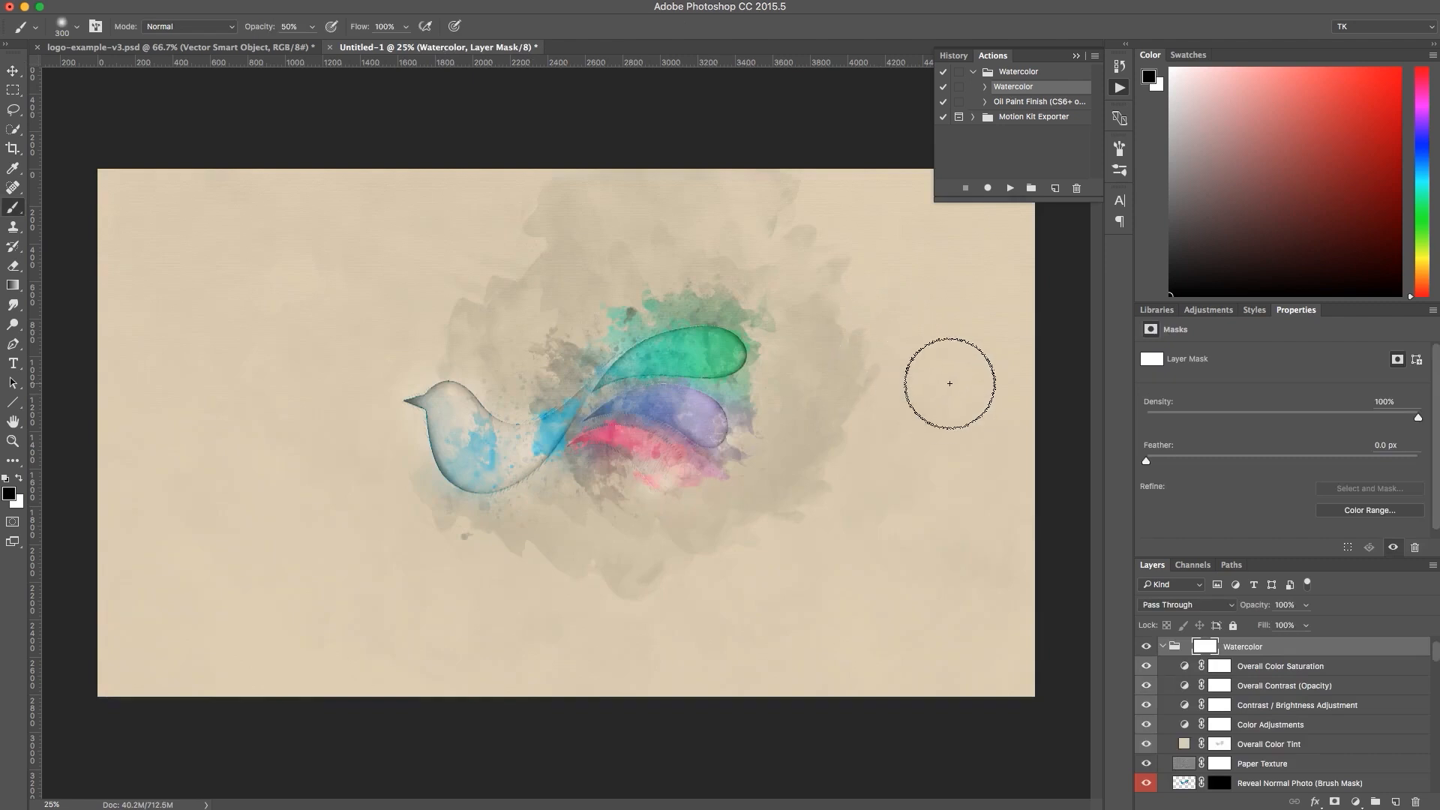
Paint white over the bird's body on the Reveal Normal Photo (Brush Mask) layer mask with the 50% opacity brush.
{"action": "scroll", "coordinate": [1271, 766], "scroll_direction": "down", "scroll_amount": 1}
{"action": "left_click", "coordinate": [1276, 780]}
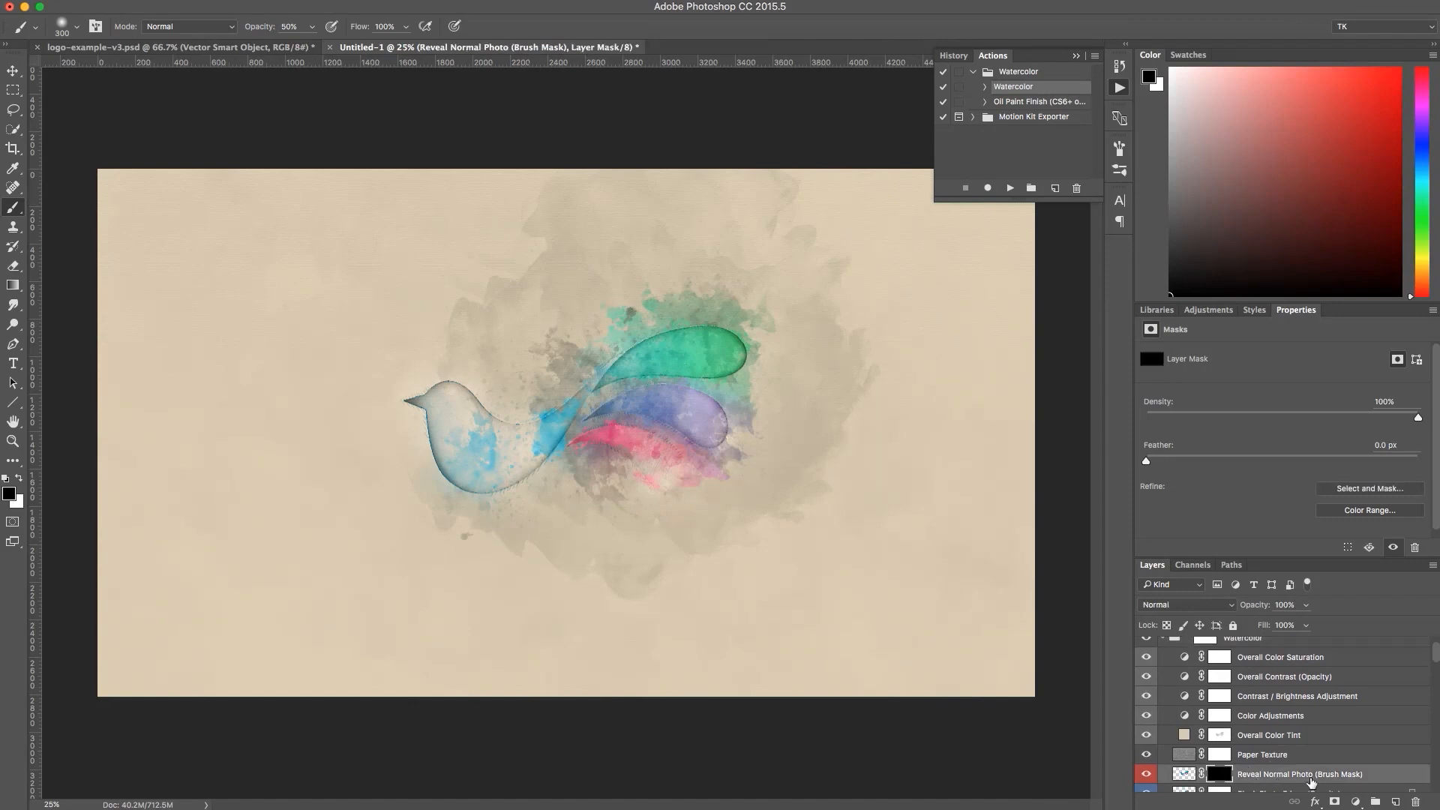
{"action": "key", "text": "x"}
{"action": "mouse_move", "coordinate": [460, 417]}
{"action": "left_mouse_down"}
{"action": "mouse_move", "coordinate": [434, 424]}
{"action": "mouse_move", "coordinate": [412, 402]}
{"action": "mouse_move", "coordinate": [451, 386]}
{"action": "mouse_move", "coordinate": [498, 415]}
{"action": "mouse_move", "coordinate": [454, 463]}
{"action": "left_mouse_up"}
Enlarge the brush to 600 px and refine the reveal mask over the tail feathers and body, alternating white and black.
{"action": "key", "text": "bracketright"}
{"action": "key", "text": "bracketright"}
{"action": "key", "text": "bracketright"}
{"action": "left_click_drag", "start_coordinate": [585, 382], "coordinate": [621, 353]}
{"action": "key", "text": "x"}
{"action": "left_click", "coordinate": [428, 392]}
{"action": "key", "text": "x"}
{"action": "mouse_move", "coordinate": [537, 398]}
{"action": "left_mouse_down"}
{"action": "mouse_move", "coordinate": [692, 341]}
{"action": "mouse_move", "coordinate": [654, 442]}
{"action": "mouse_move", "coordinate": [664, 459]}
{"action": "mouse_move", "coordinate": [643, 480]}
{"action": "mouse_move", "coordinate": [558, 473]}
{"action": "mouse_move", "coordinate": [622, 458]}
{"action": "mouse_move", "coordinate": [652, 486]}
{"action": "mouse_move", "coordinate": [639, 498]}
{"action": "mouse_move", "coordinate": [601, 487]}
{"action": "mouse_move", "coordinate": [566, 502]}
{"action": "mouse_move", "coordinate": [567, 469]}
{"action": "mouse_move", "coordinate": [519, 471]}
{"action": "mouse_move", "coordinate": [563, 459]}
{"action": "mouse_move", "coordinate": [497, 461]}
{"action": "left_mouse_up"}
{"action": "key", "text": "x"}
{"action": "key", "text": "x"}
{"action": "key", "text": "x"}
{"action": "mouse_move", "coordinate": [418, 426]}
{"action": "left_mouse_down"}
{"action": "mouse_move", "coordinate": [411, 403]}
{"action": "mouse_move", "coordinate": [420, 459]}
{"action": "mouse_move", "coordinate": [459, 492]}
{"action": "left_mouse_up"}
{"action": "key", "text": "x"}
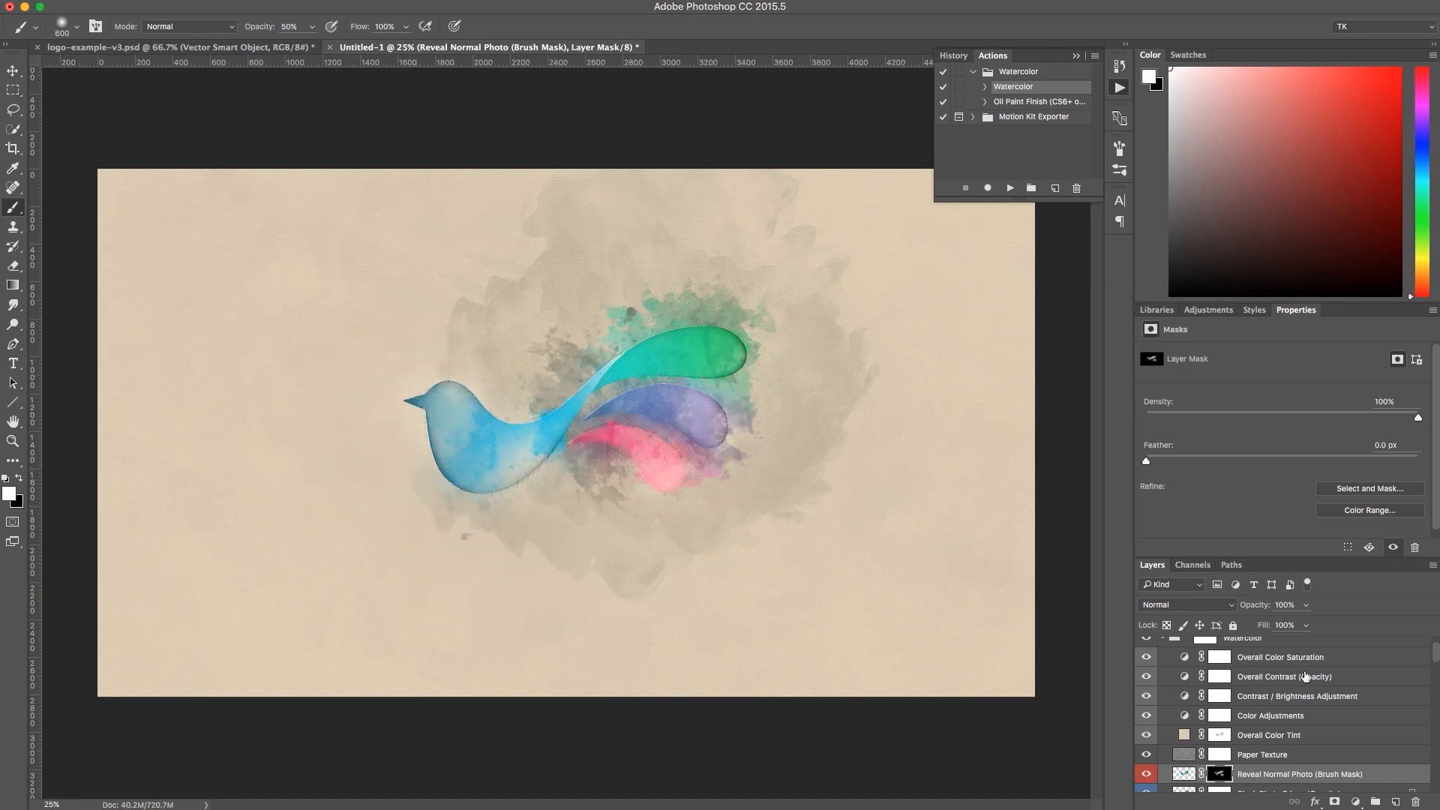
Collapse the Watercolor layer group and deselect all layers.
{"action": "scroll", "coordinate": [1278, 715], "scroll_direction": "up", "scroll_amount": 2}
{"action": "left_click", "coordinate": [1162, 666]}
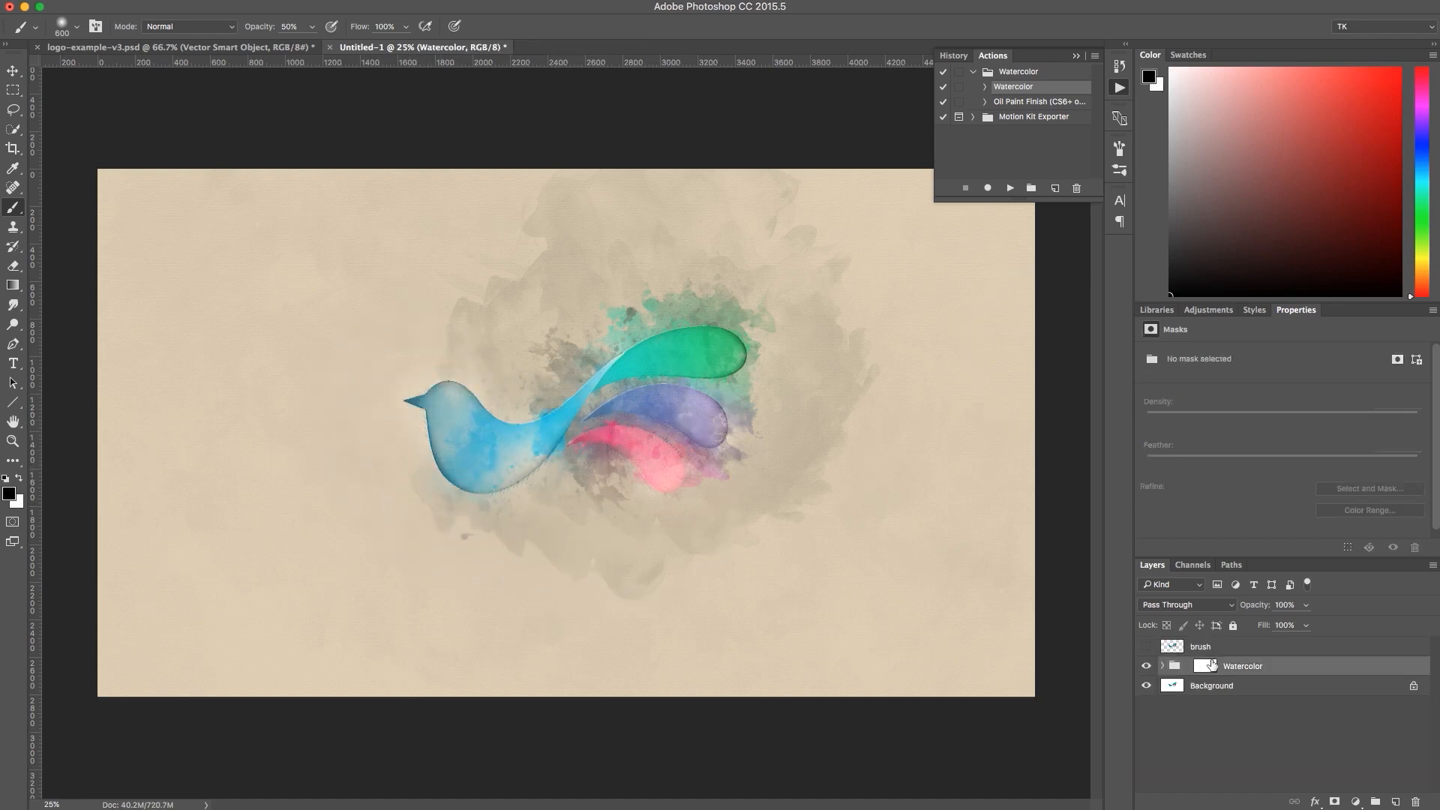
{"action": "left_click", "coordinate": [1247, 739]}
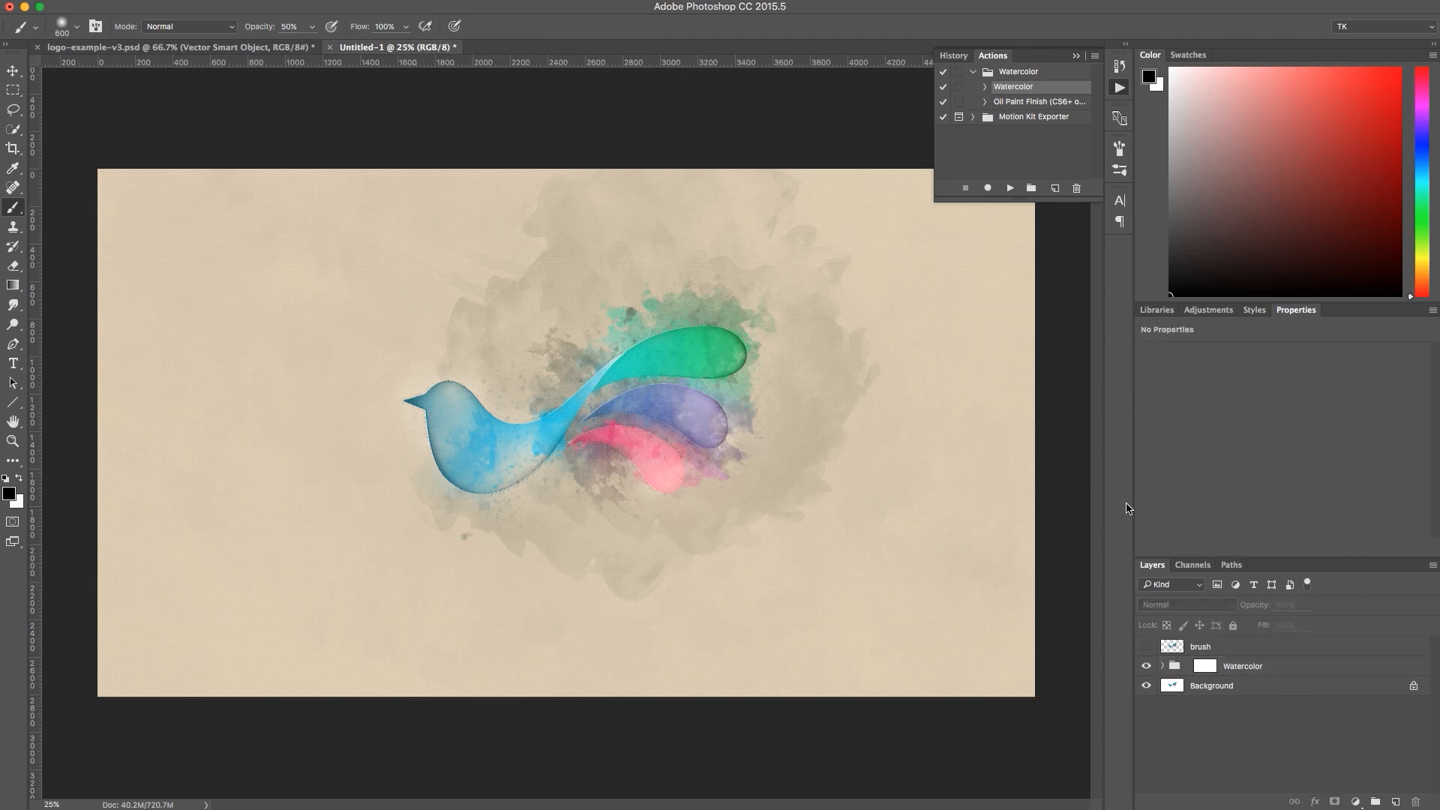
Examine the watercolor logo's painted textures and edges up close and at full view.
{"action": "key", "text": "super+1"}
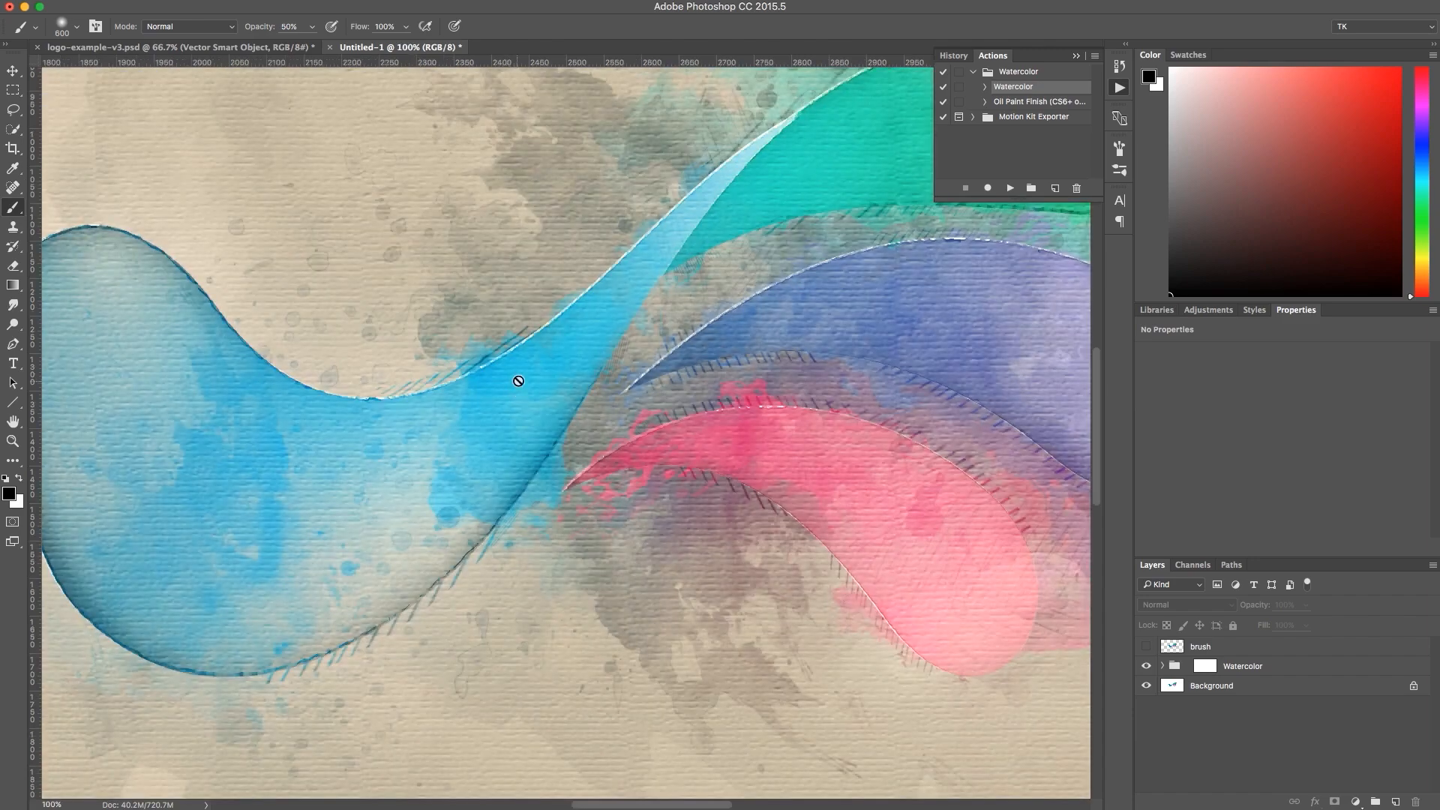
{"action": "key", "text": "z"}
{"action": "left_click", "coordinate": [610, 368], "text": "alt"}
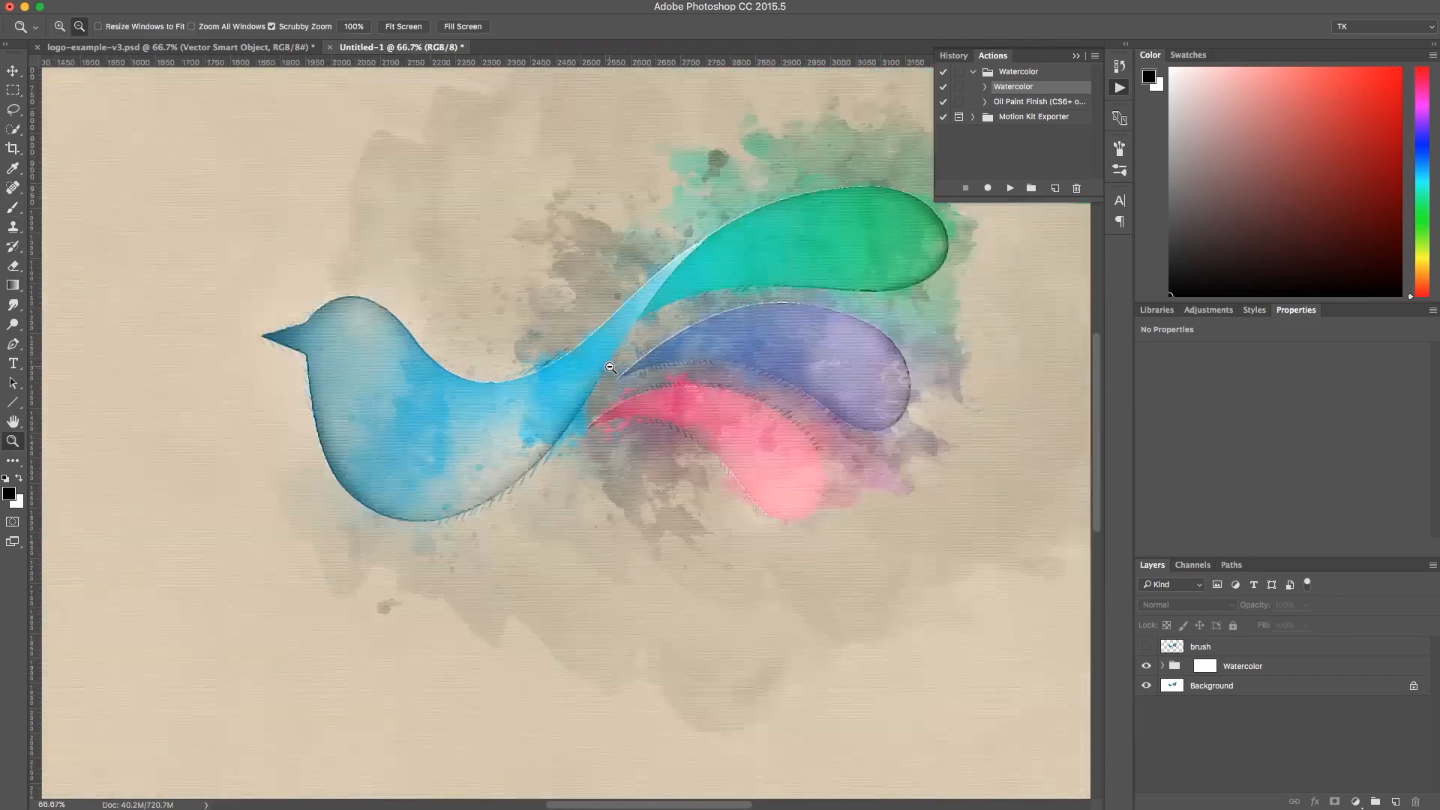
{"action": "left_click", "coordinate": [611, 368], "text": "alt"}
{"action": "left_click", "coordinate": [610, 367], "text": "alt"}
{"action": "left_click", "coordinate": [611, 368], "text": "alt"}
{"action": "left_click", "coordinate": [611, 367], "text": "alt"}
{"action": "left_click", "coordinate": [610, 368], "text": "alt"}
{"action": "left_click", "coordinate": [611, 367]}
{"action": "left_click", "coordinate": [611, 367]}
{"action": "left_click", "coordinate": [590, 416]}
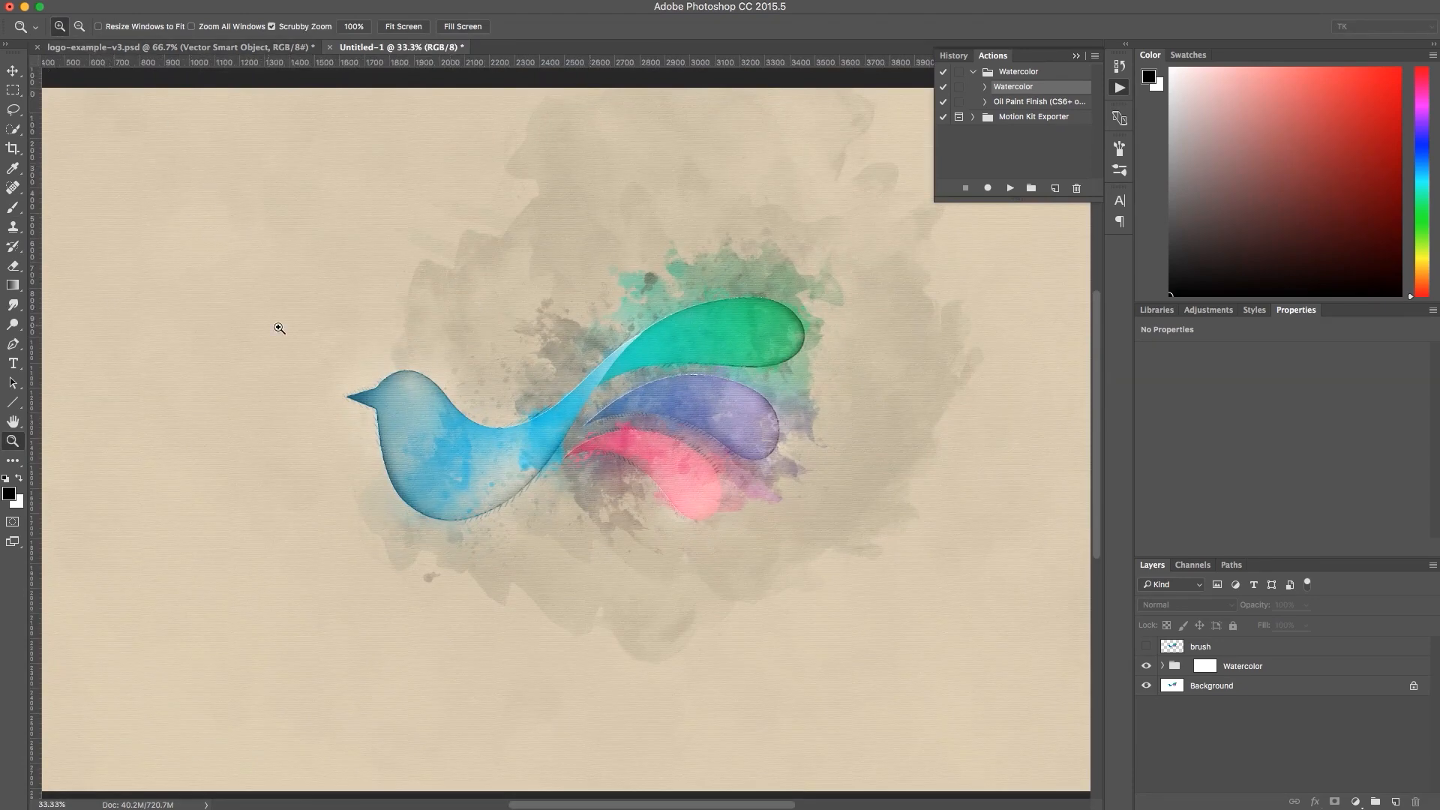
{"action": "left_click", "coordinate": [547, 352], "text": "alt"}
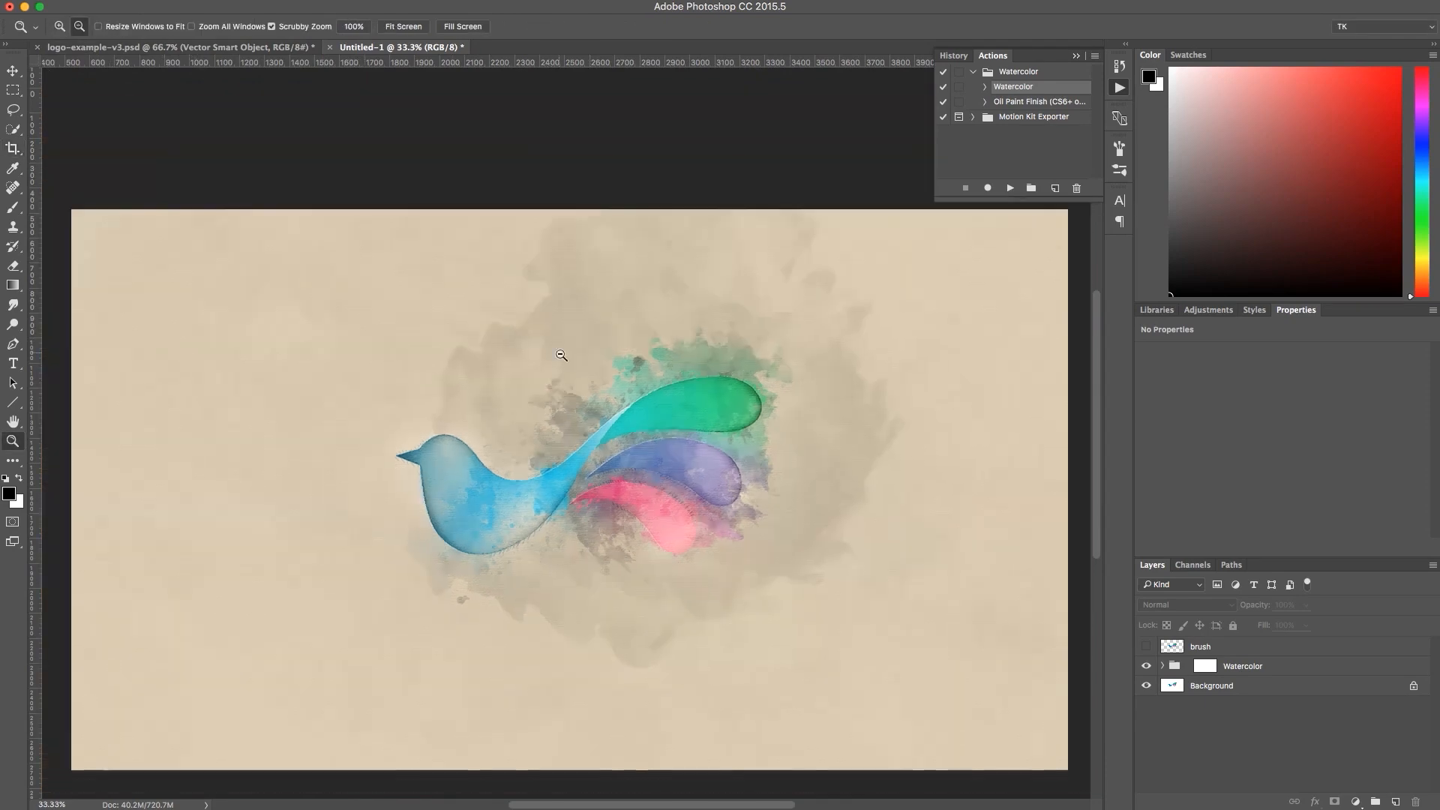
Crop the full canvas to 1920 x 1080 px at 72 px/in.
{"action": "key", "text": "c"}
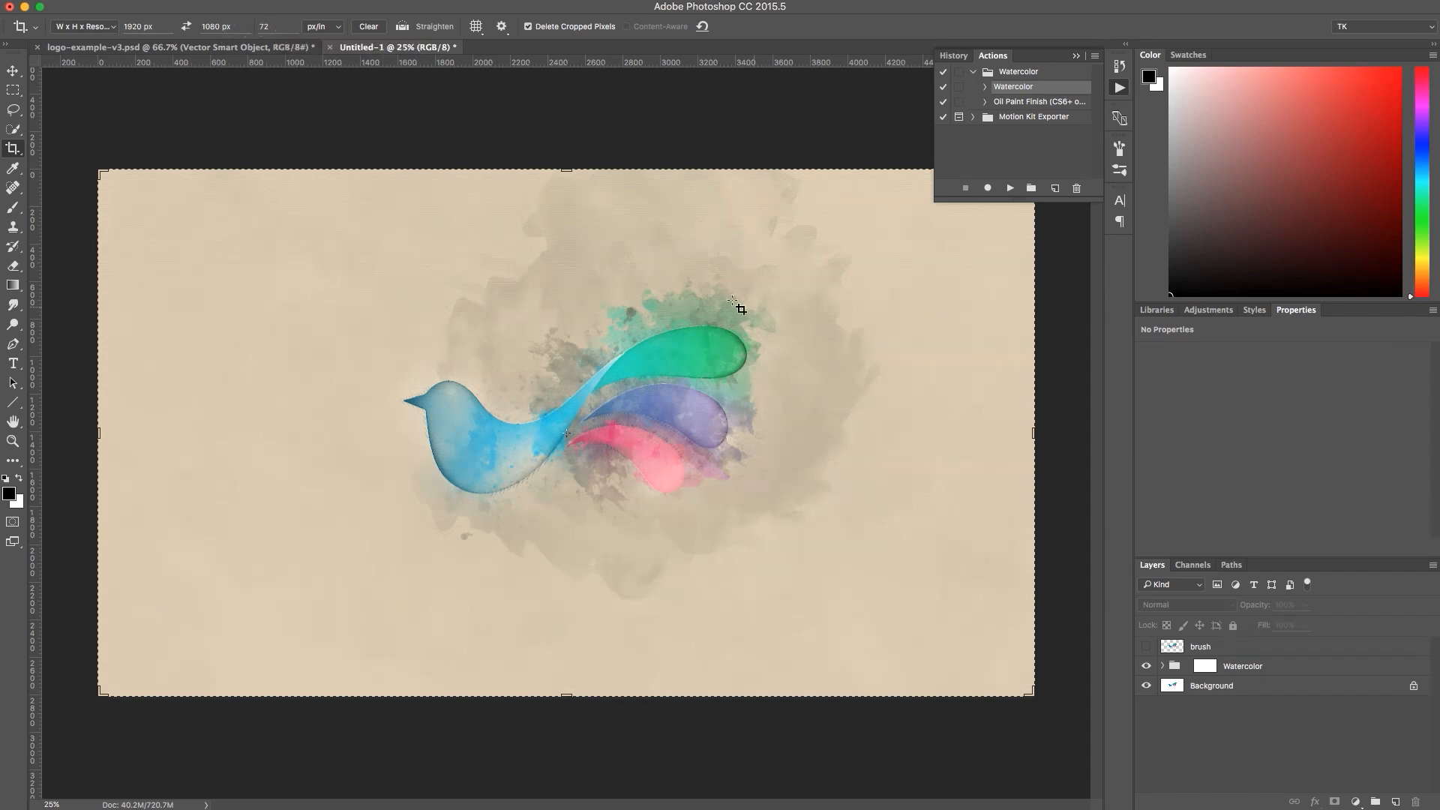
{"action": "left_click", "coordinate": [605, 149]}
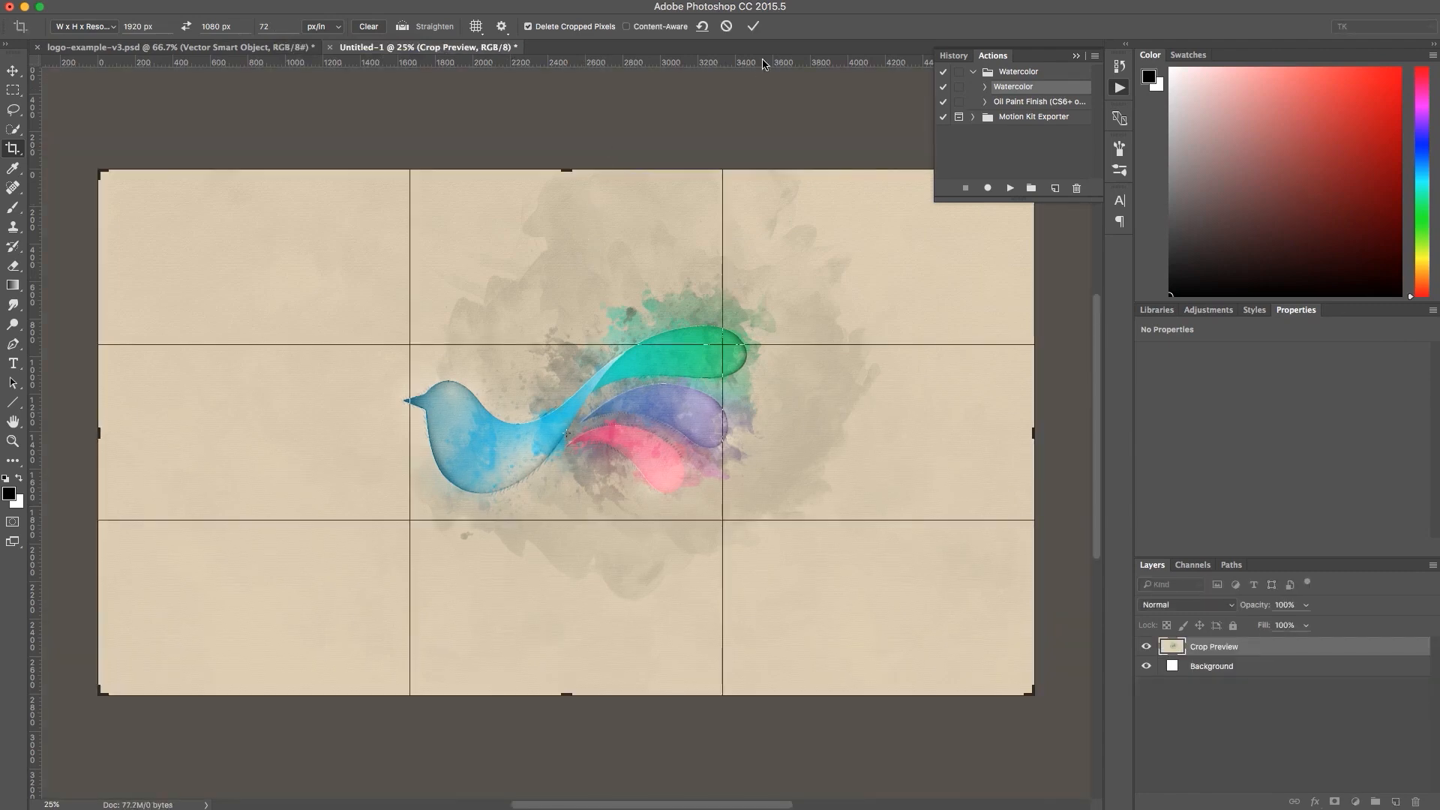
{"action": "left_click", "coordinate": [756, 28]}
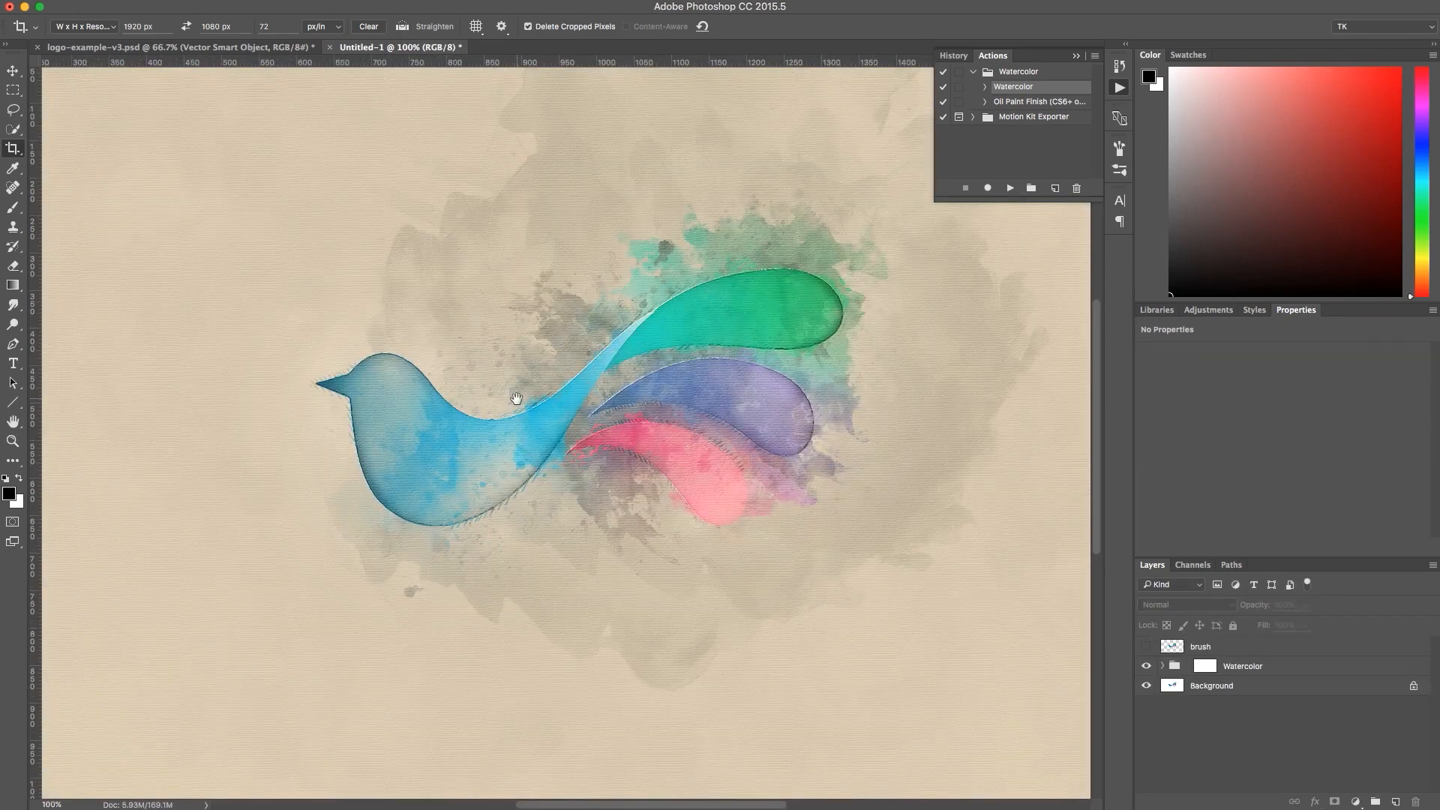
Run the Motion Kit Exporter's RUN THIS ACTION and continue to the Export Layers To Files settings.
{"action": "left_click", "coordinate": [740, 409], "text": "alt"}
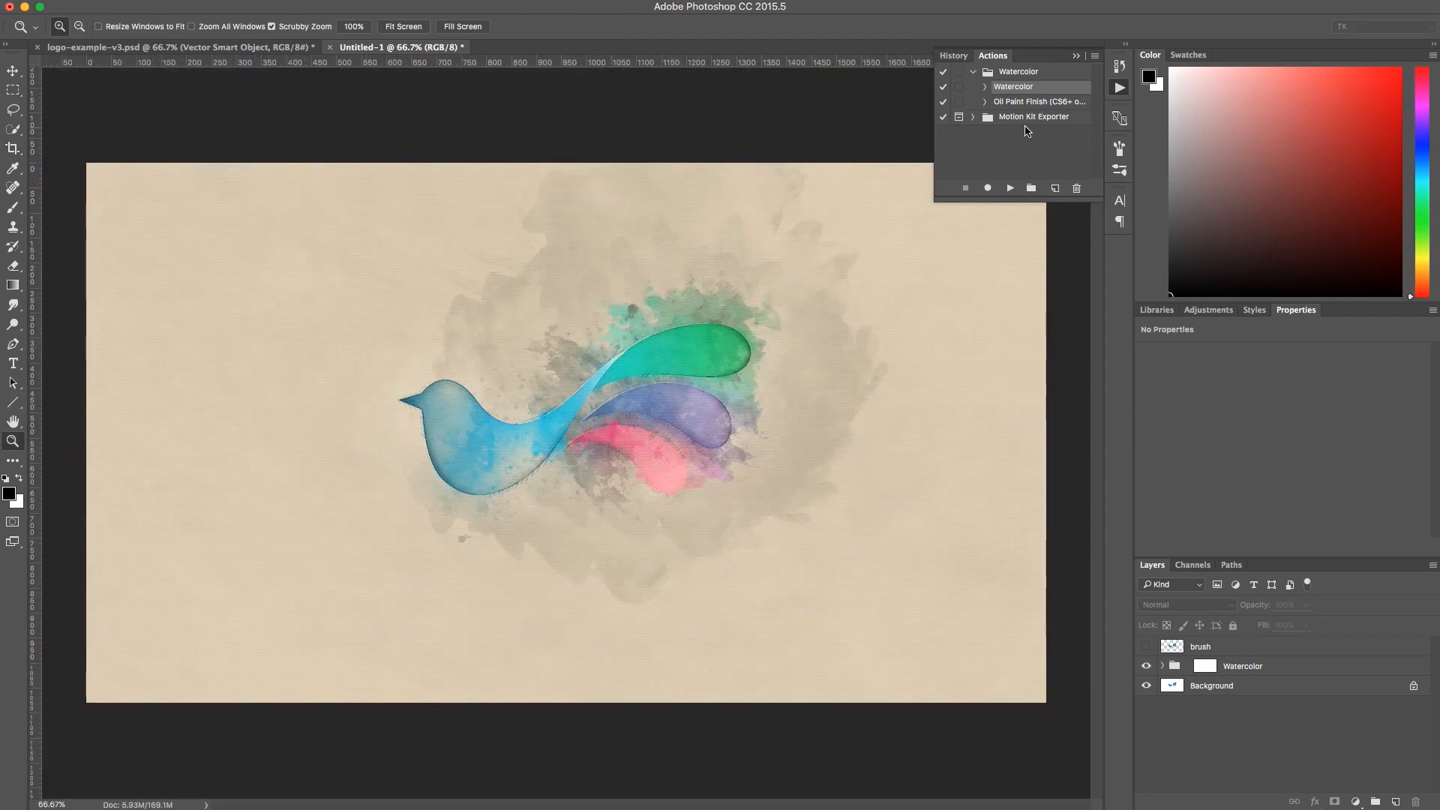
{"action": "left_click", "coordinate": [973, 71]}
{"action": "left_click", "coordinate": [1005, 86]}
{"action": "left_click", "coordinate": [973, 86]}
{"action": "left_click", "coordinate": [1011, 104]}
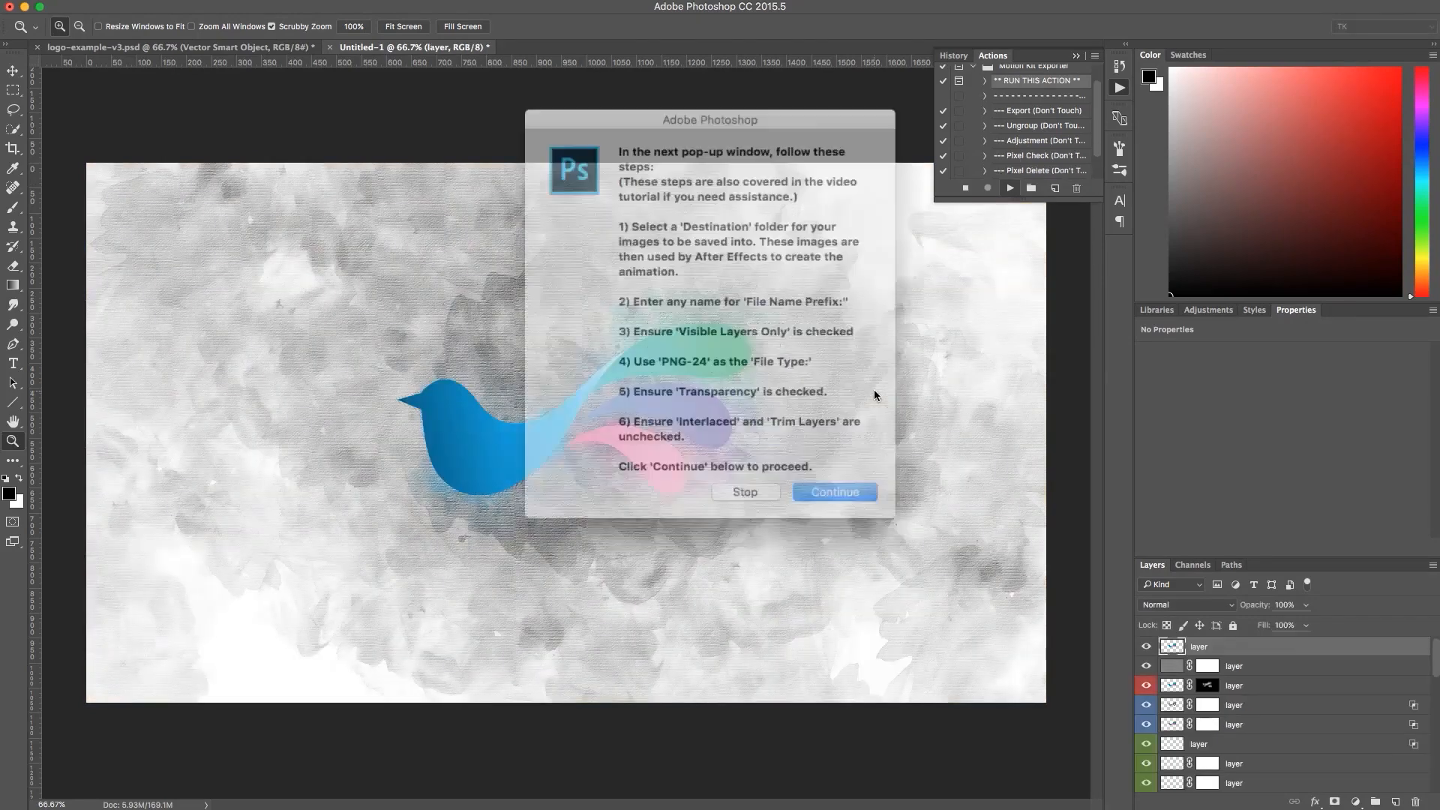
{"action": "left_click", "coordinate": [811, 467]}
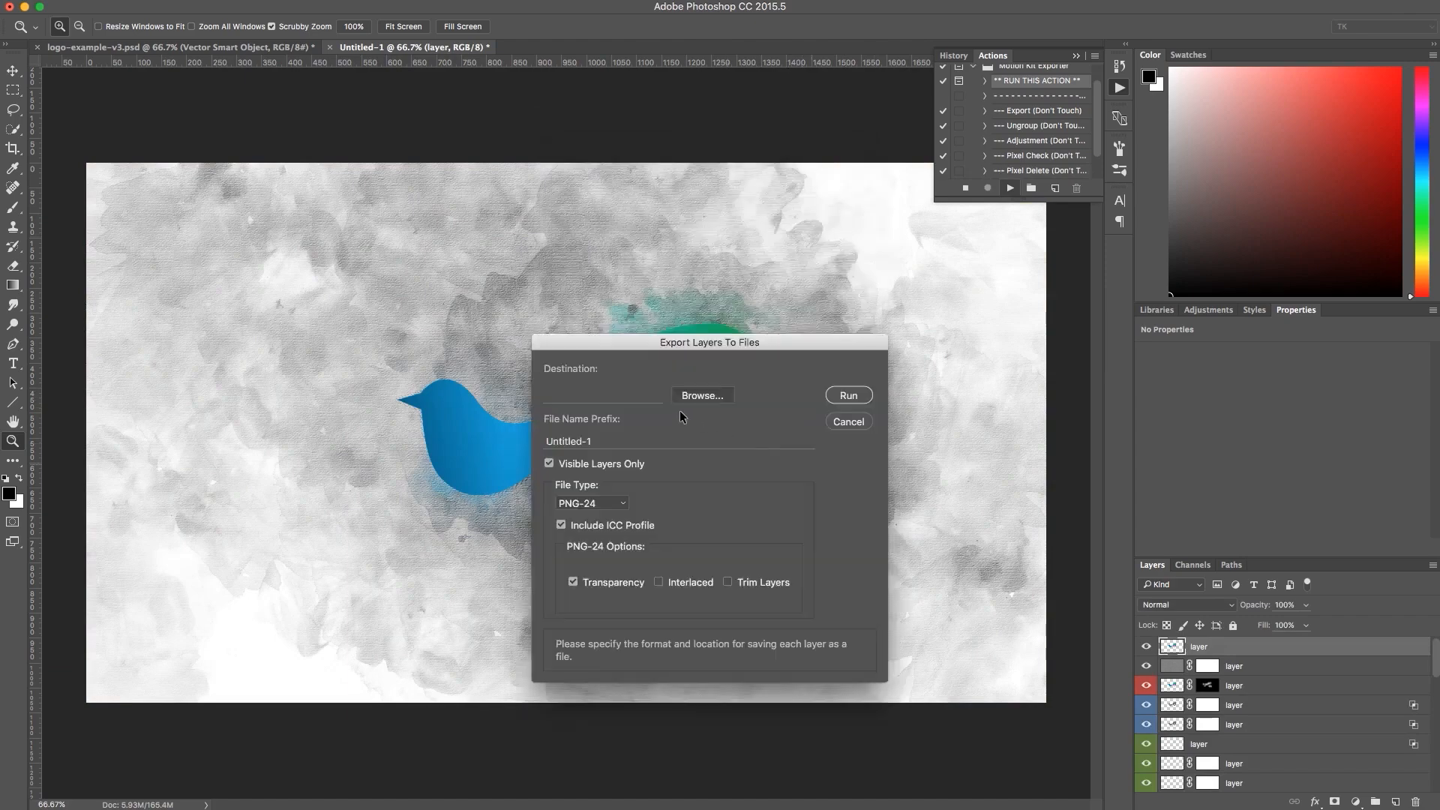
Create a Logo Example folder on the Desktop as the destination and export the visible layers as PNG-24 files.
{"action": "left_click", "coordinate": [713, 397]}
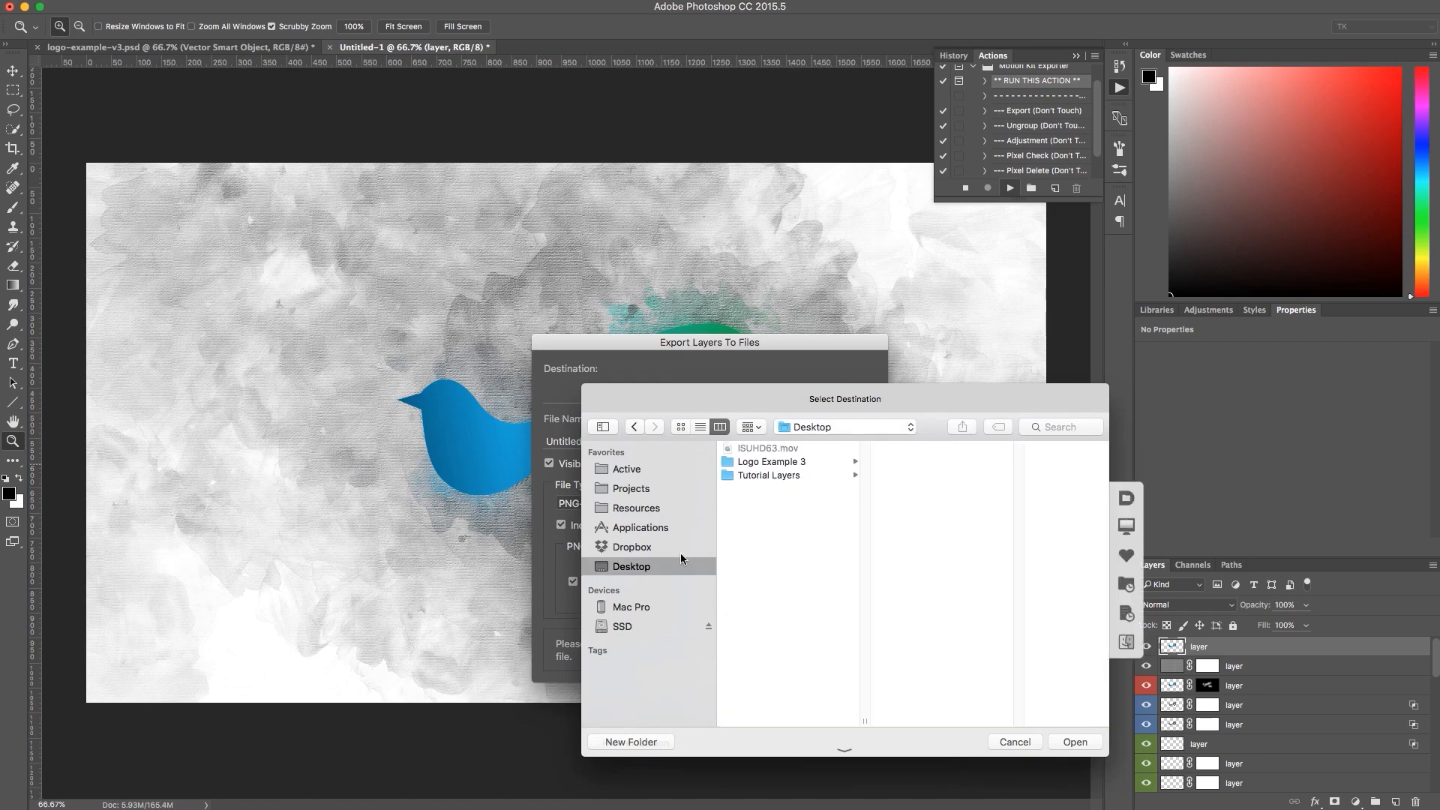
{"action": "key", "text": "super+shift+n"}
{"action": "type", "text": "Logo Example"}
{"action": "key", "text": "Return"}
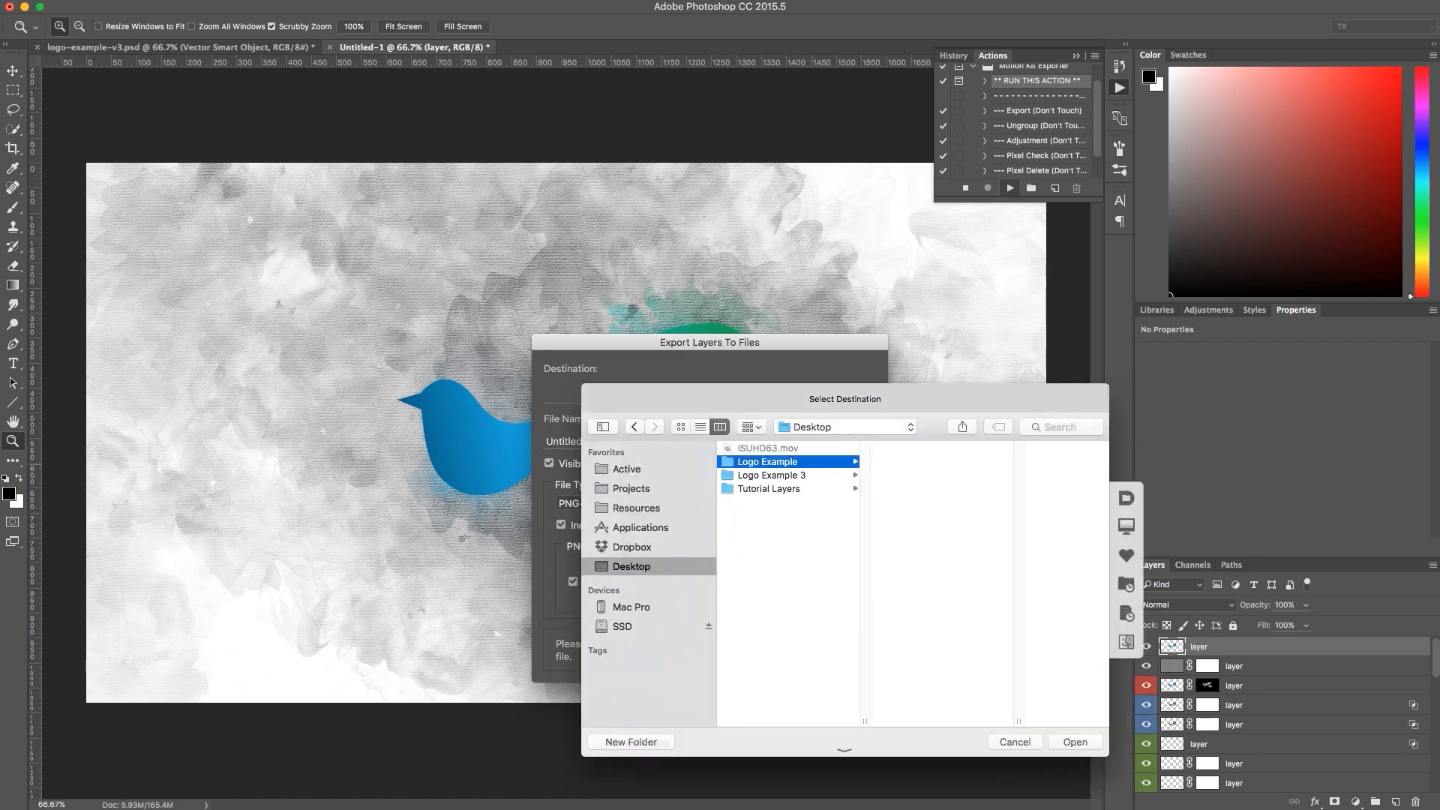
{"action": "left_click", "coordinate": [1075, 742]}
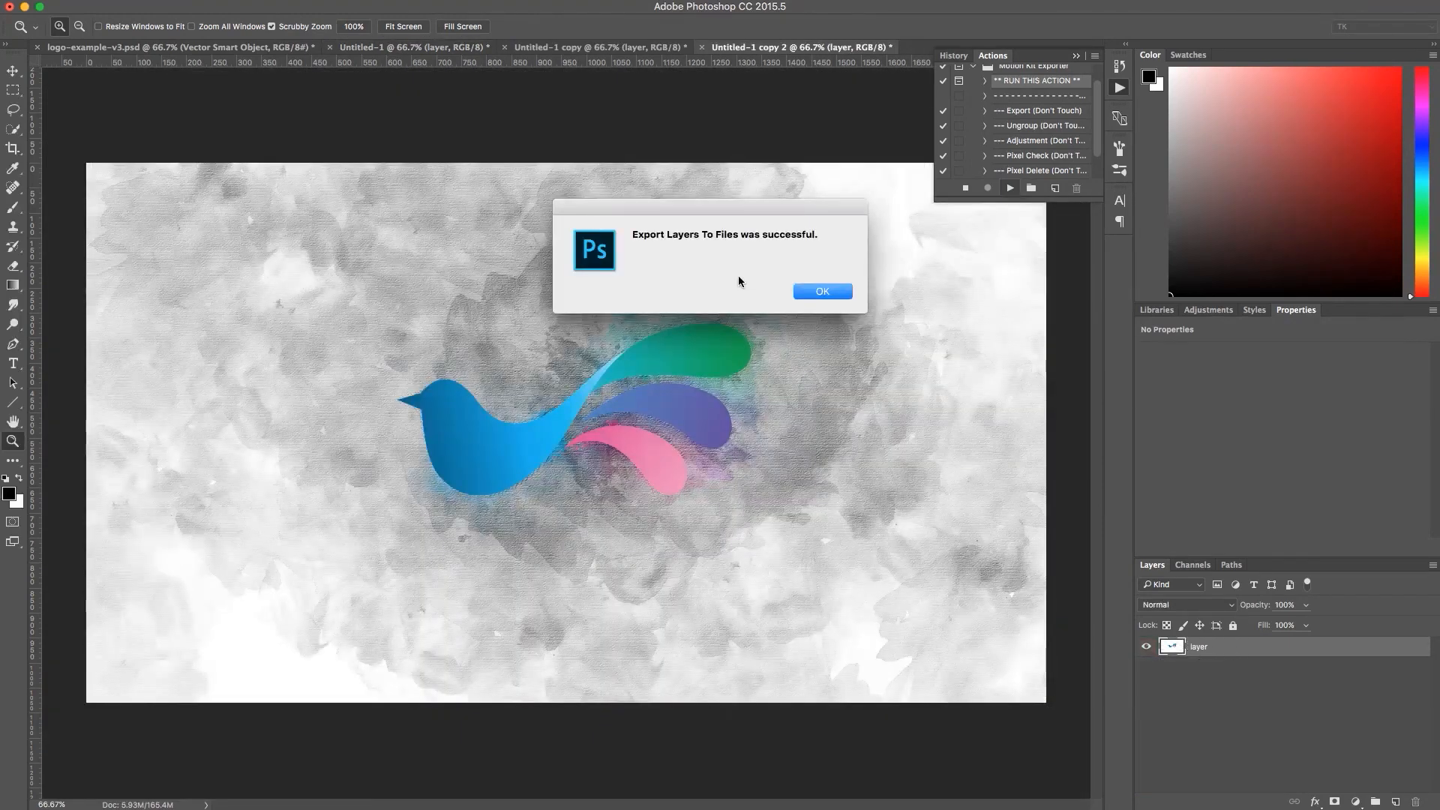
Dismiss the export confirmation, hide the Actions panel, and close the Untitled-1 and logo-example-v3.psd documents without saving.
{"action": "left_click", "coordinate": [844, 292]}
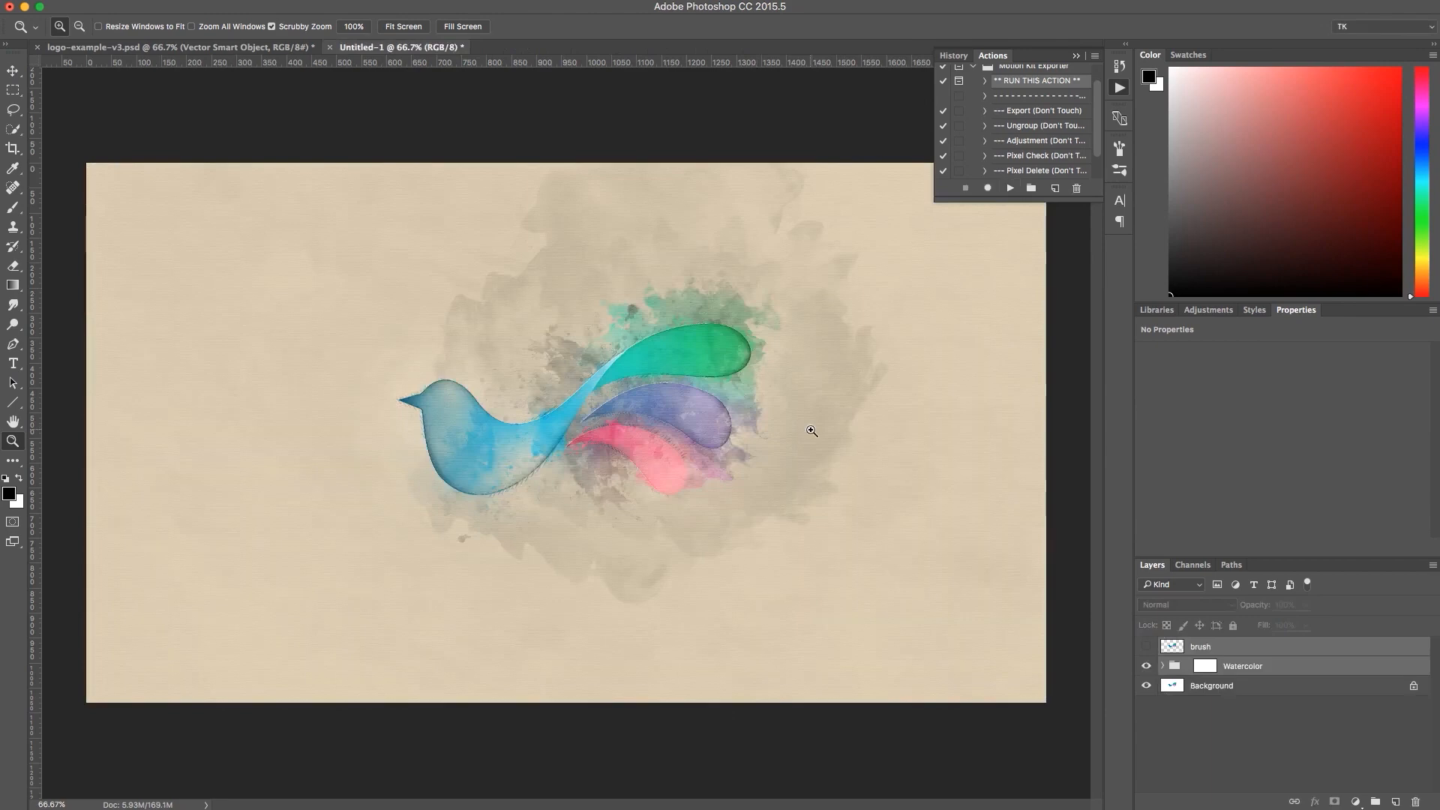
{"action": "left_click", "coordinate": [1077, 56]}
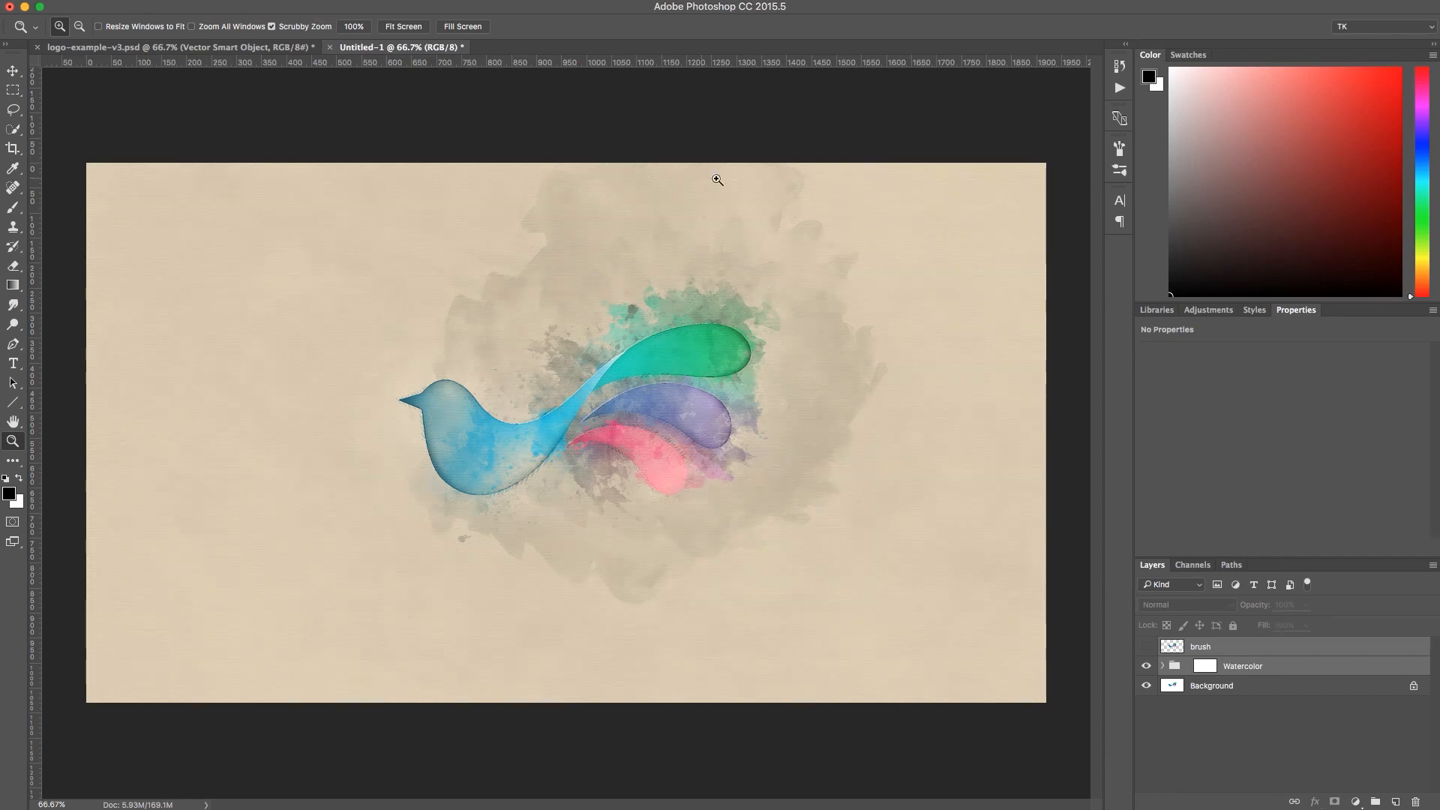
{"action": "key", "text": "super+w"}
{"action": "left_click", "coordinate": [658, 292]}
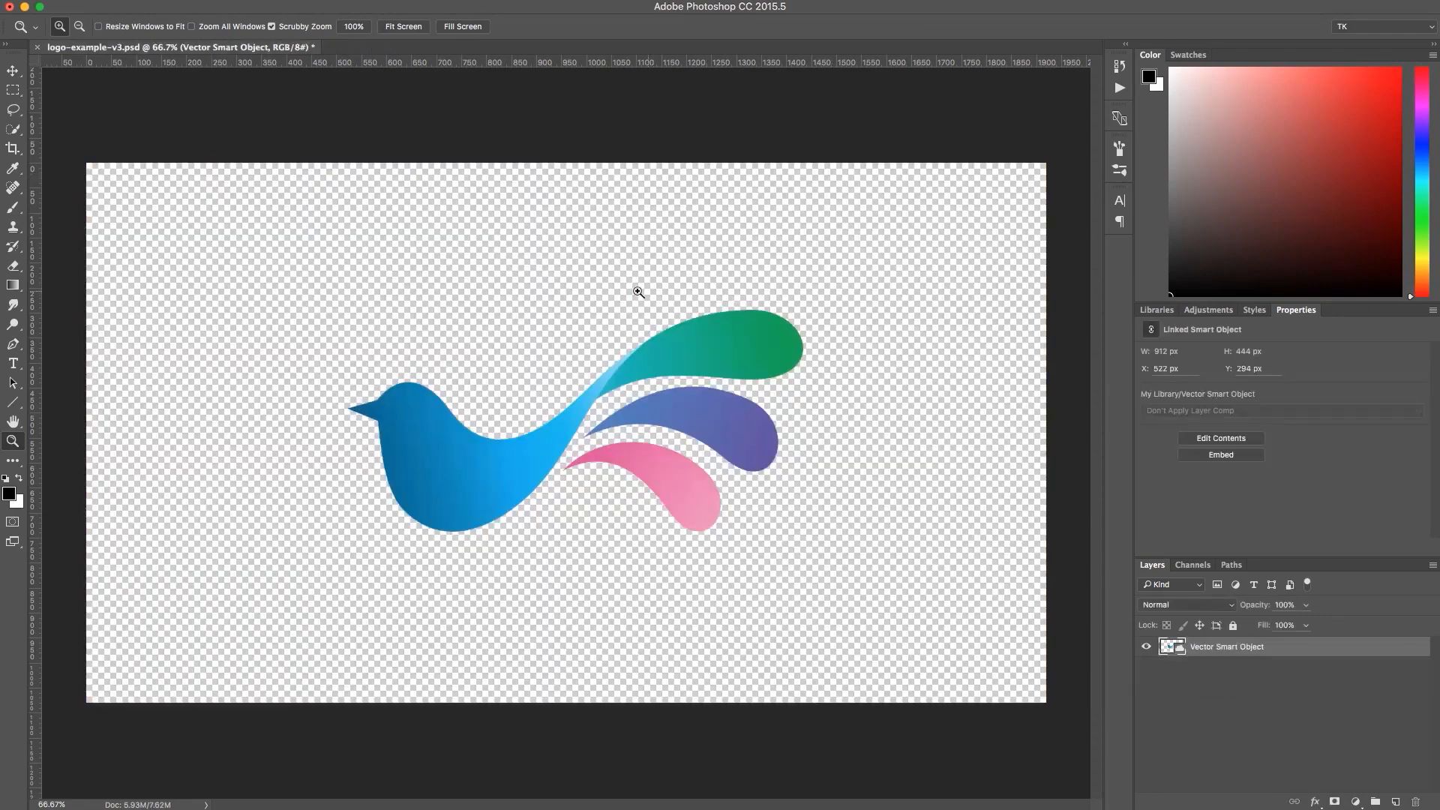
{"action": "key", "text": "super+w"}
{"action": "left_click", "coordinate": [659, 292]}
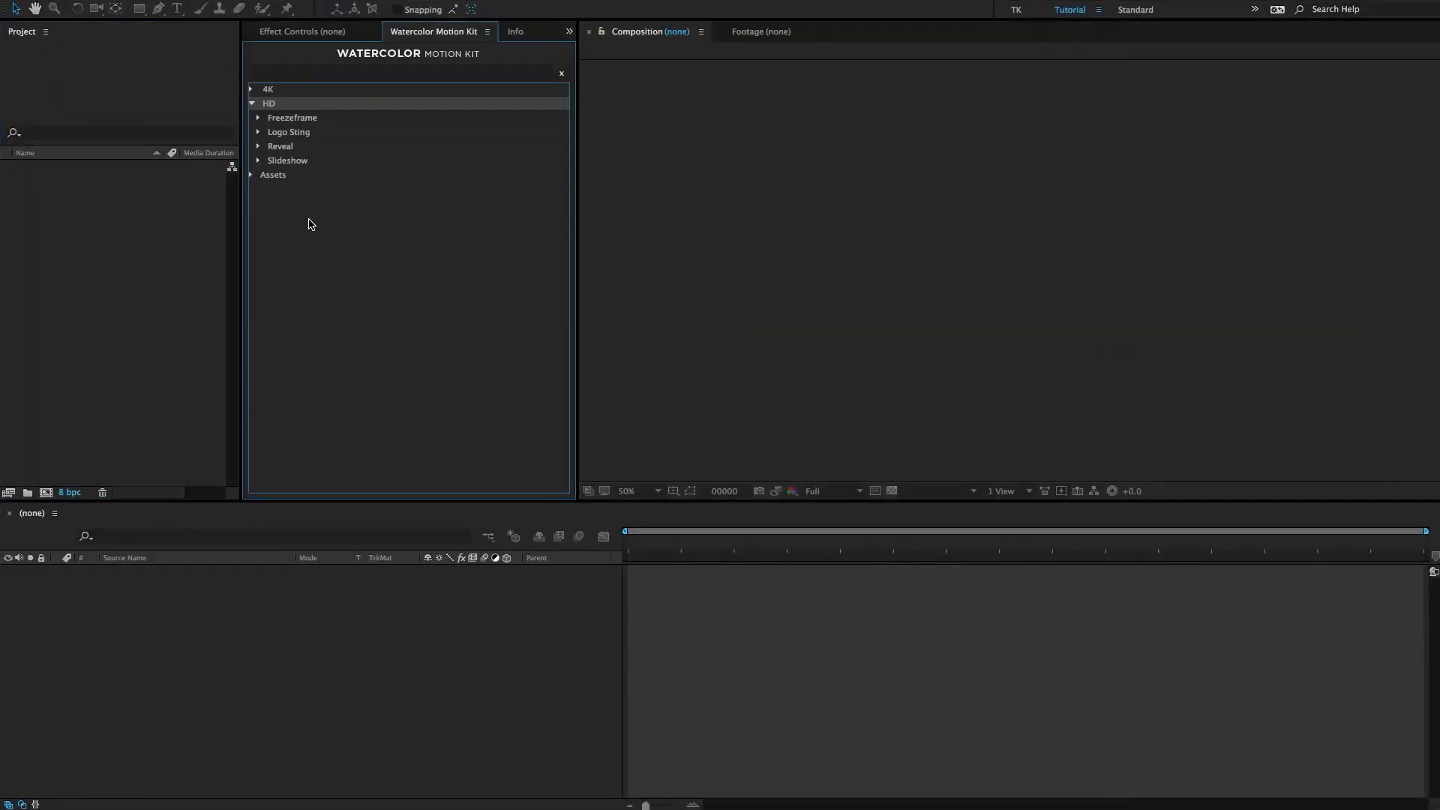
In After Effects, load the HD Logo Sting template using logo-example-v3-main_0000_layer.png from the Desktop's Logo Example folder as its image sequence.
{"action": "left_click", "coordinate": [301, 135]}
{"action": "left_click", "coordinate": [260, 133]}
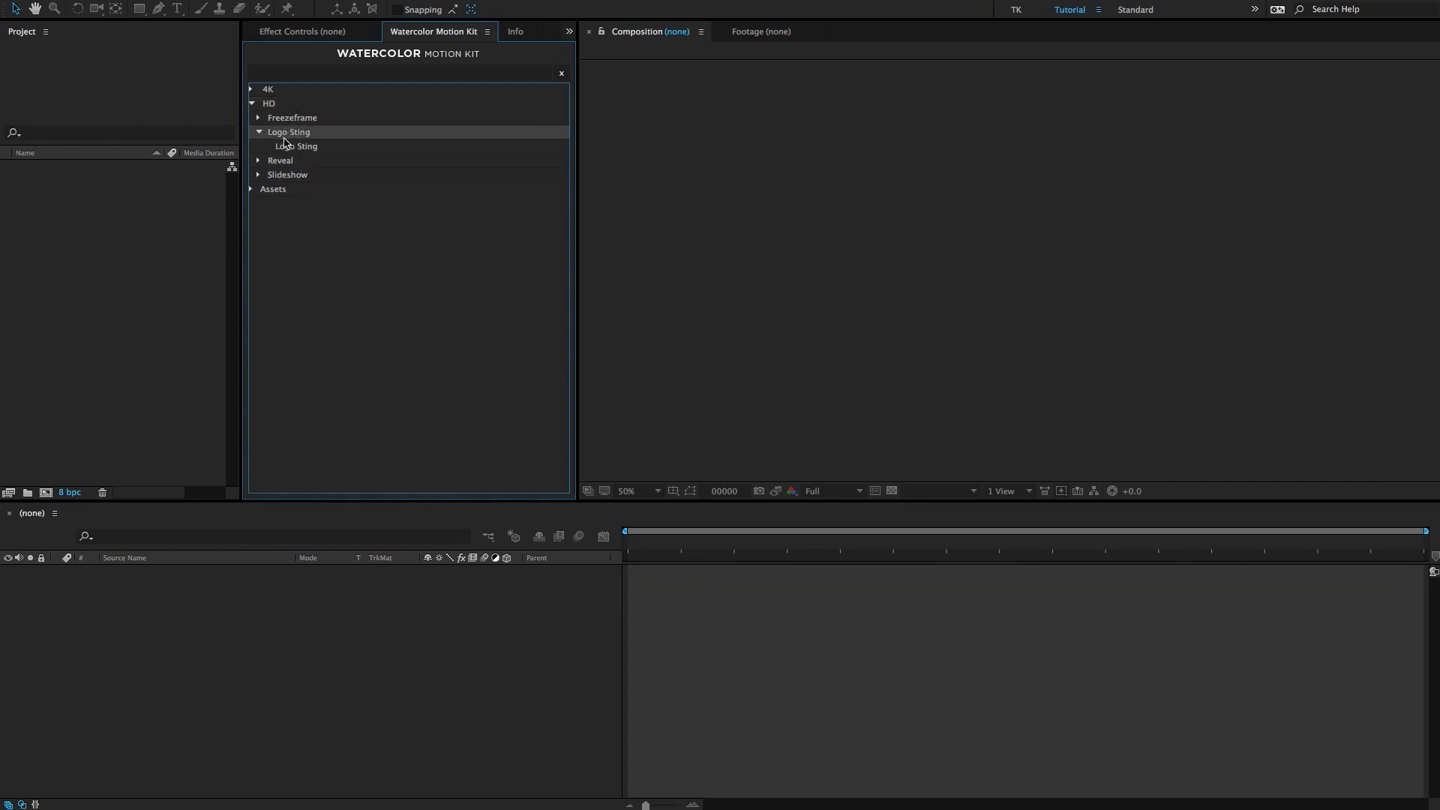
{"action": "double_click", "coordinate": [294, 146]}
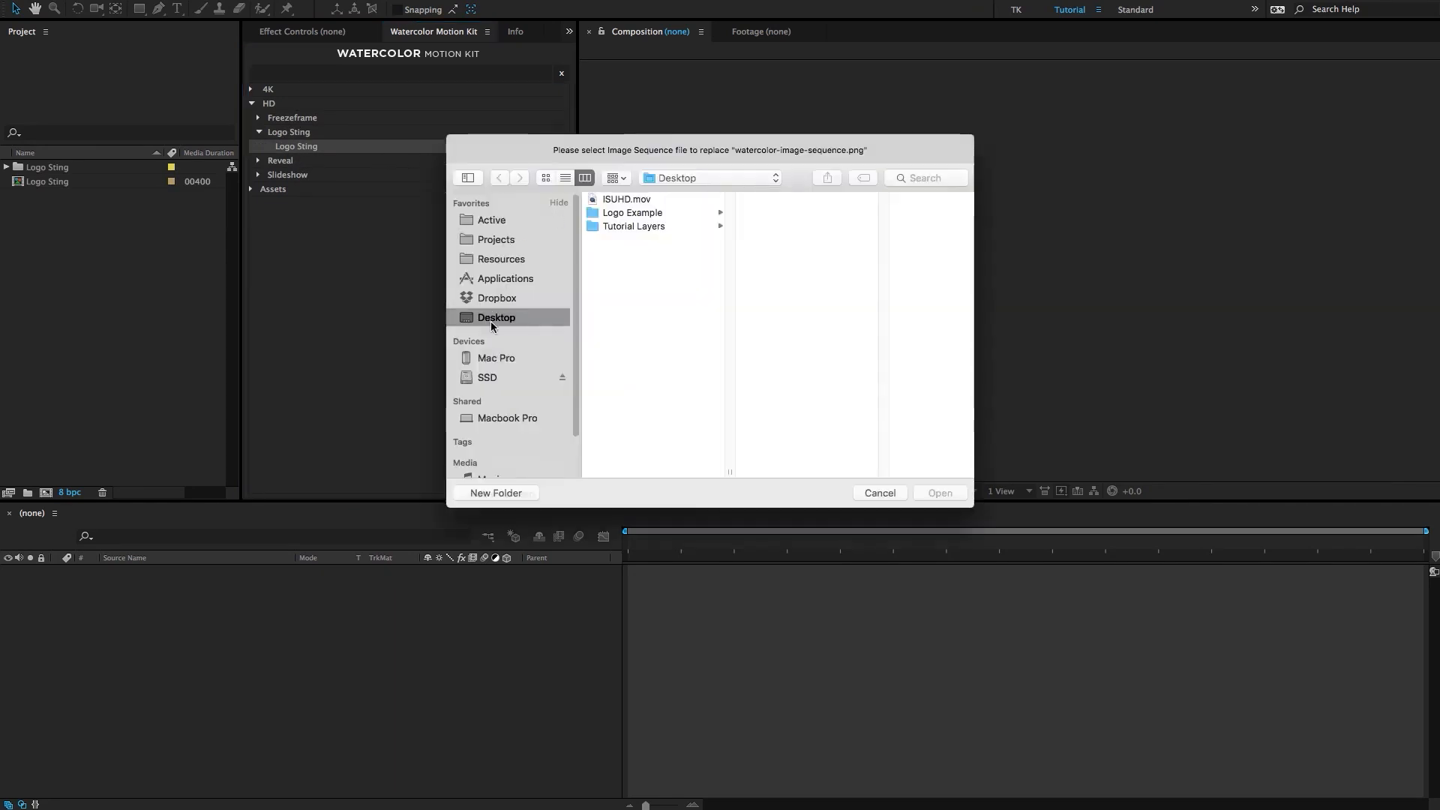
{"action": "left_click", "coordinate": [642, 227]}
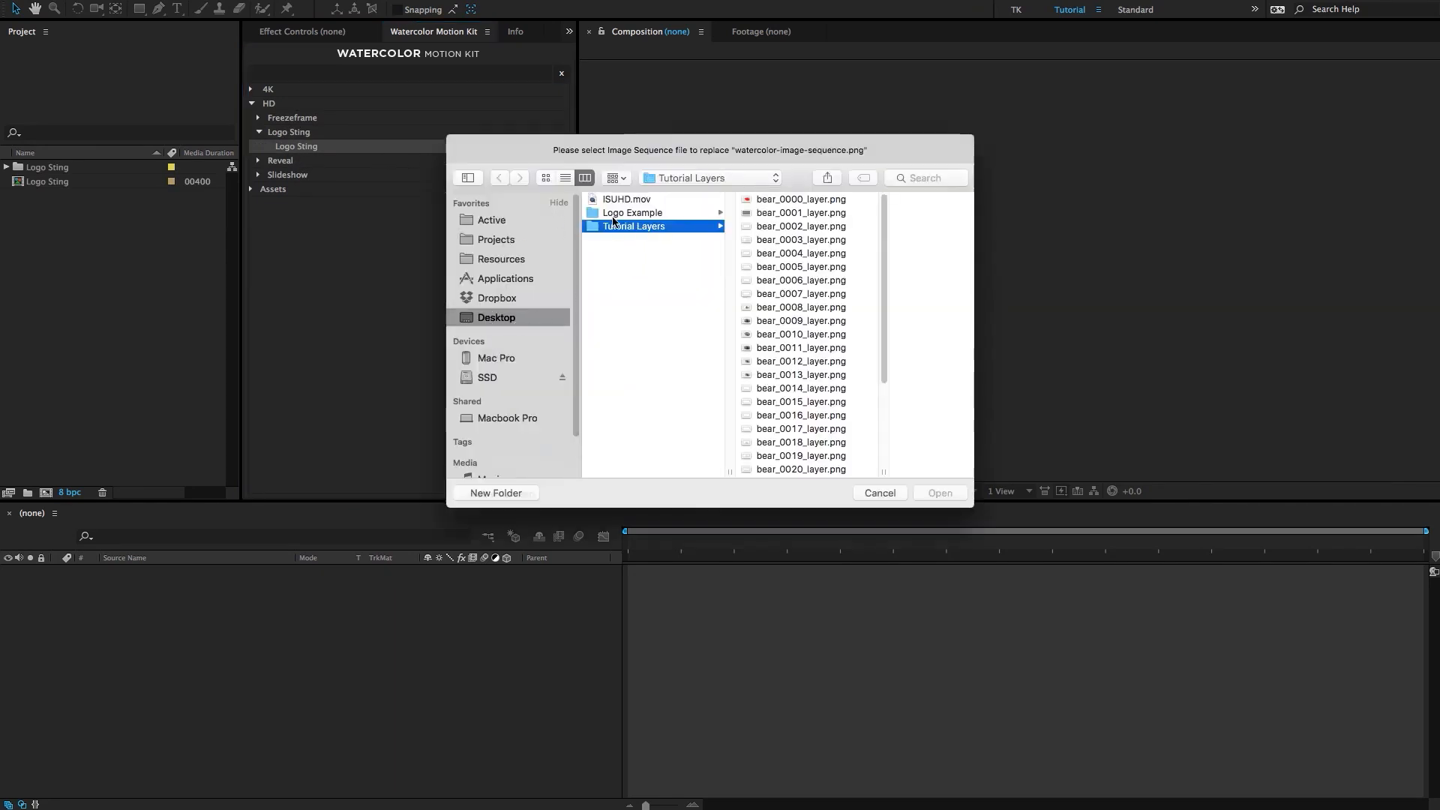
{"action": "left_click", "coordinate": [613, 215]}
{"action": "left_click", "coordinate": [763, 201]}
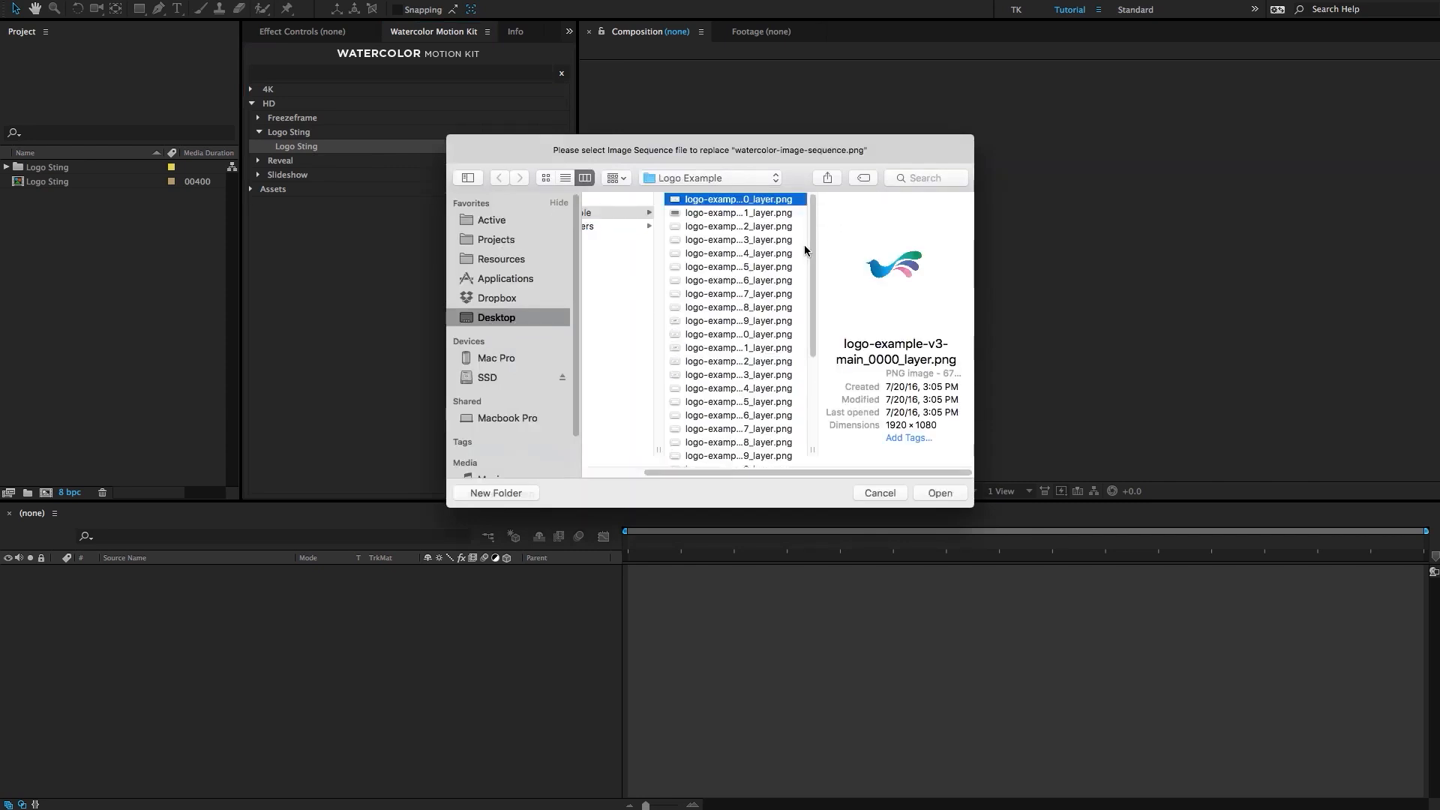
{"action": "left_click", "coordinate": [942, 493]}
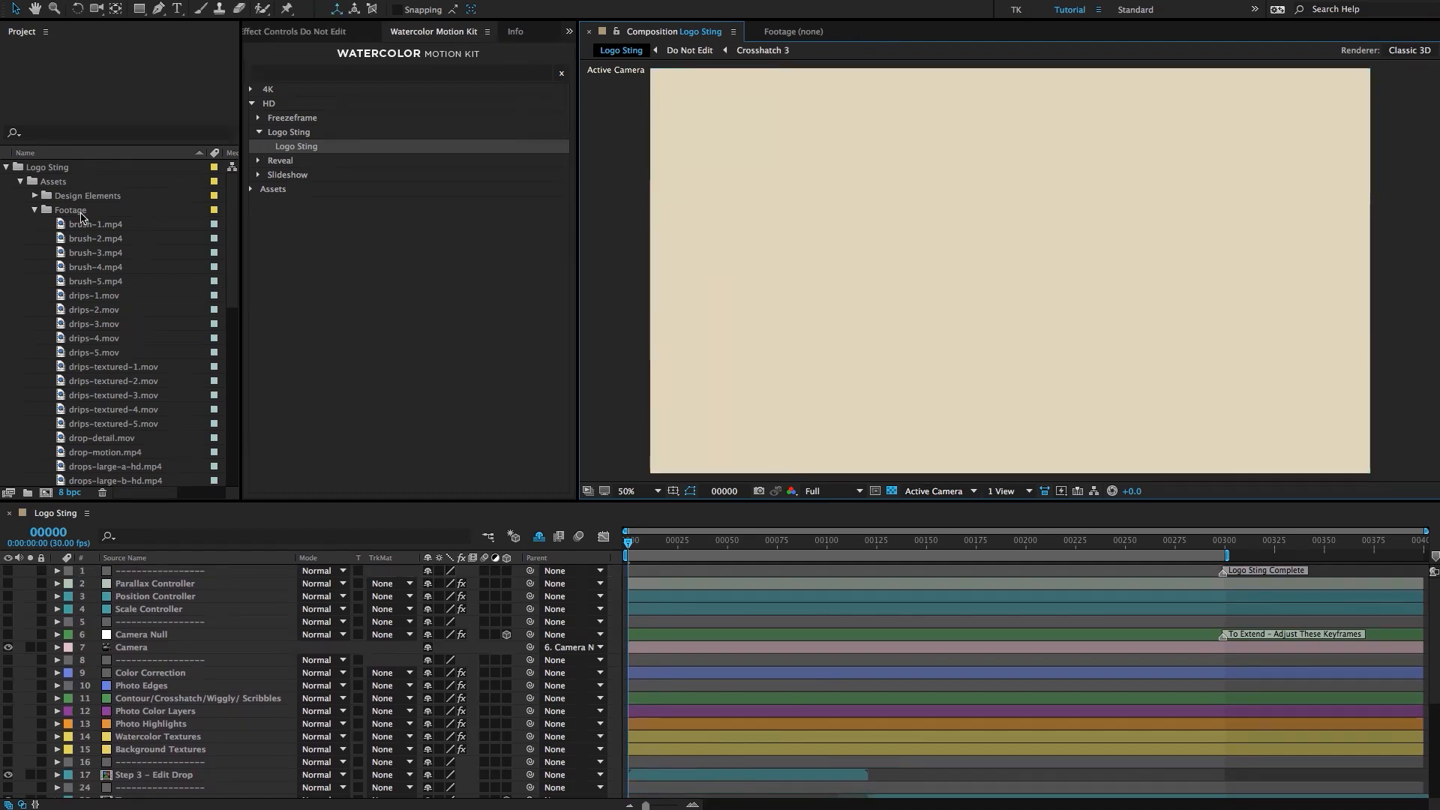
Collapse the Footage, Images and PSD Image Sequence folders in the project's Assets folder.
{"action": "left_click", "coordinate": [56, 211]}
{"action": "left_click", "coordinate": [32, 210]}
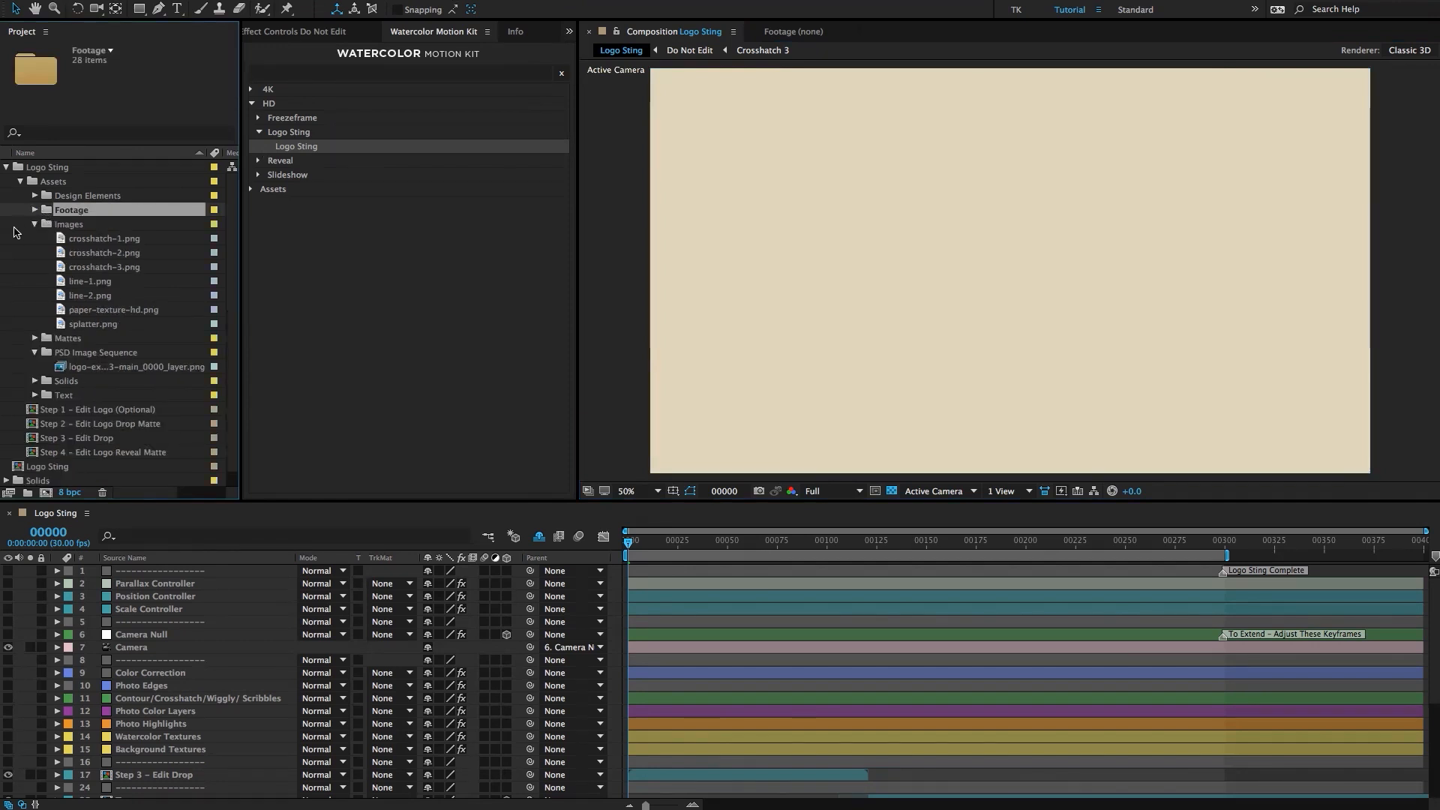
{"action": "left_click", "coordinate": [35, 224]}
{"action": "left_click", "coordinate": [34, 253]}
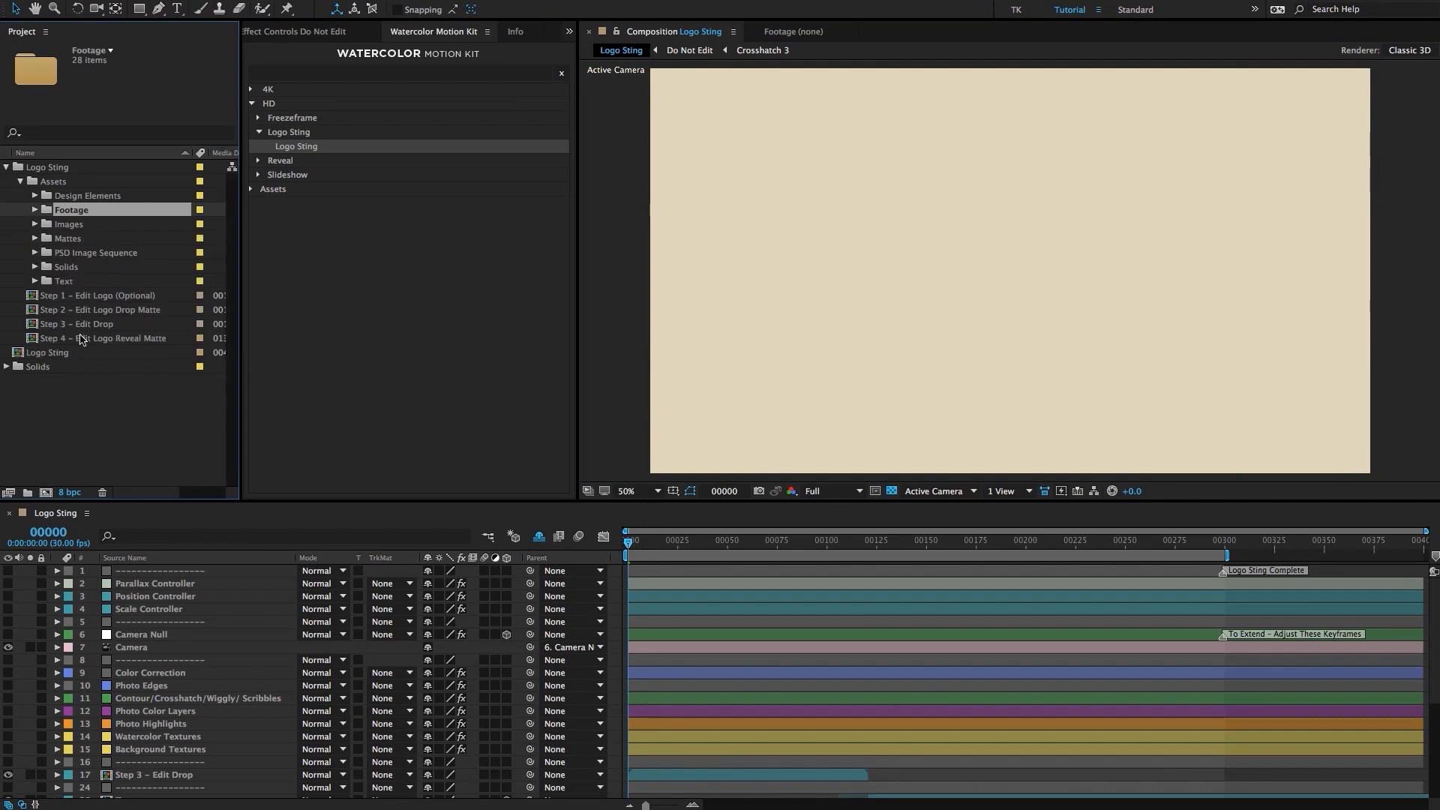
Open the Step 1 – Edit Logo (Optional) composition, scale the Original layer to 125%, and position the whole bird inside the frame.
{"action": "left_click", "coordinate": [78, 295]}
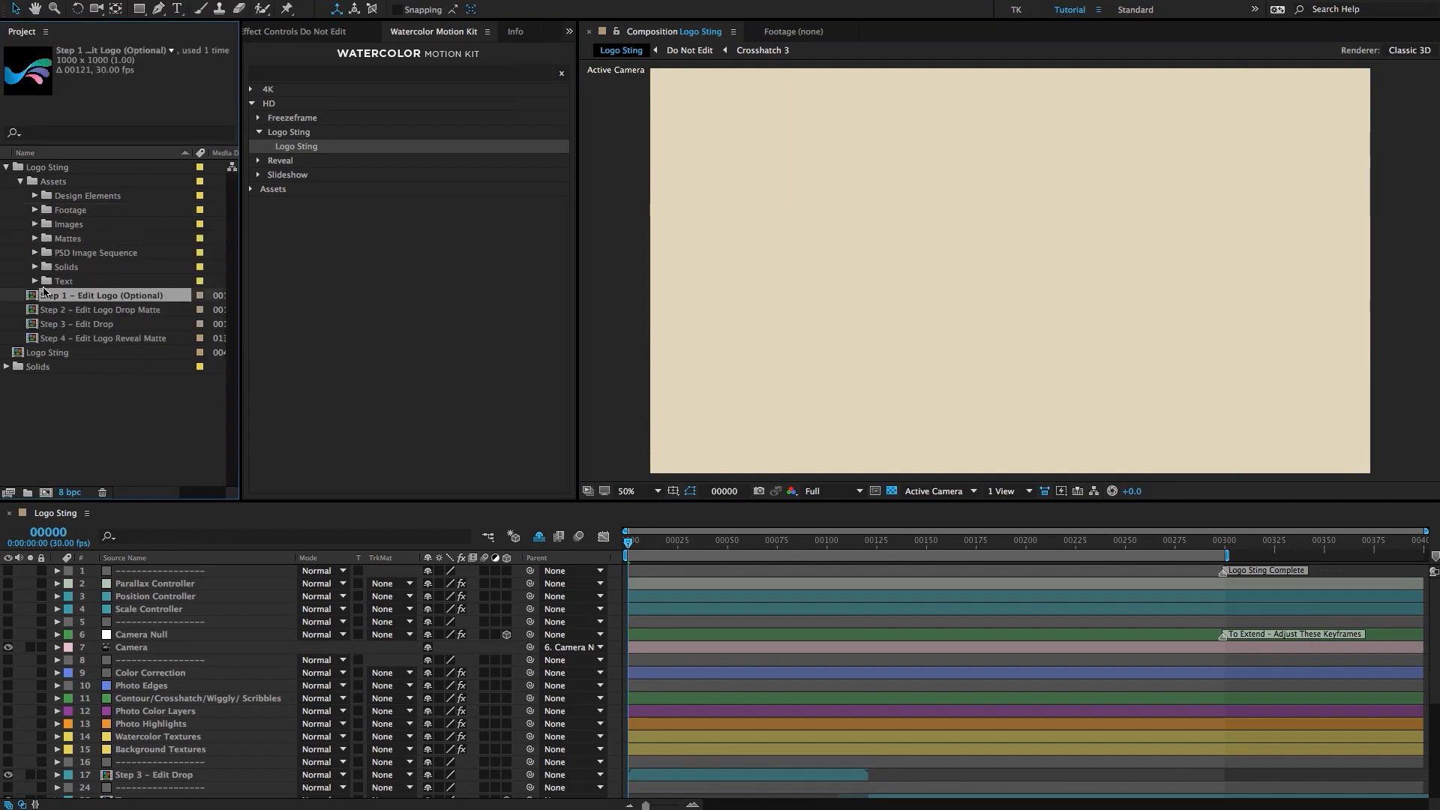
{"action": "double_click", "coordinate": [100, 300]}
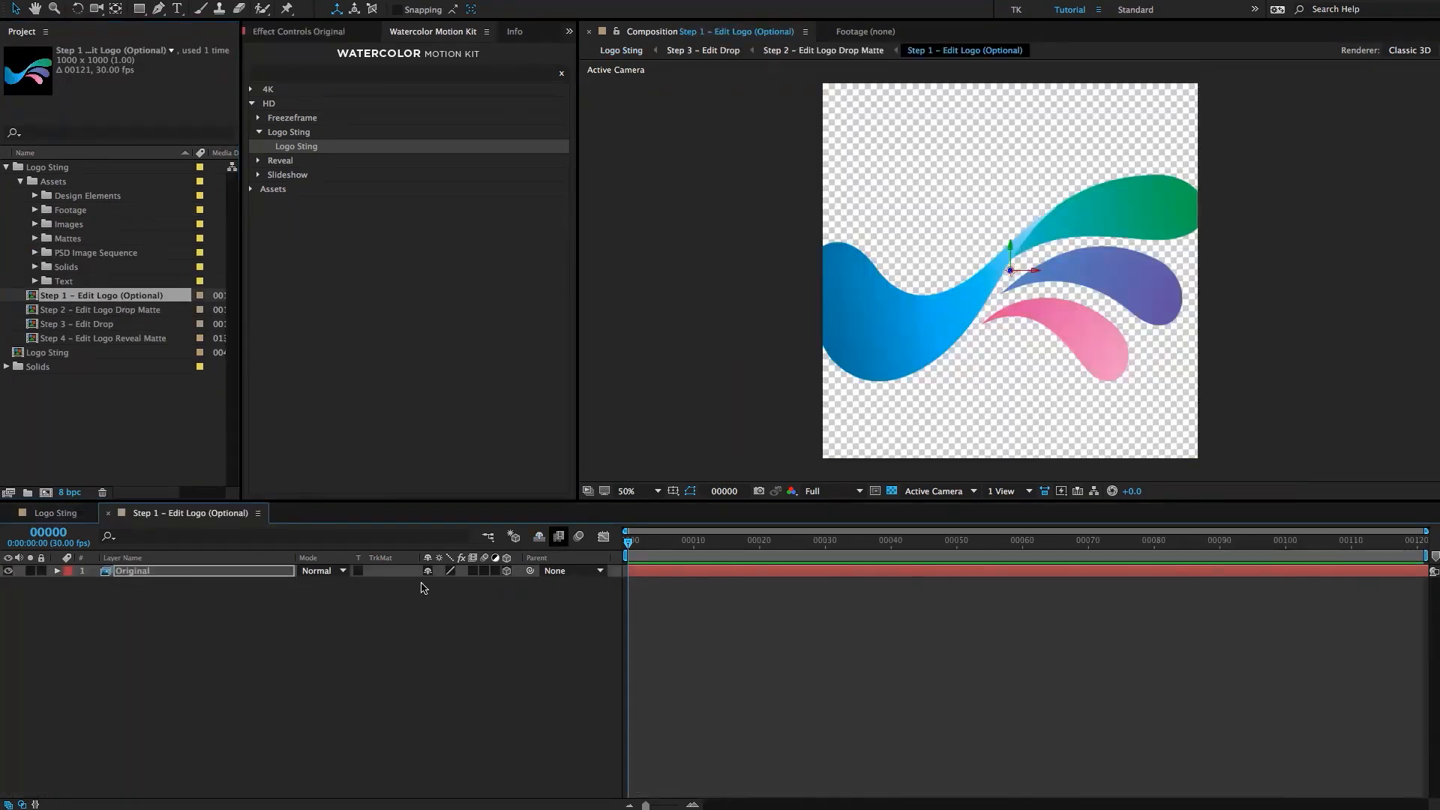
{"action": "left_click", "coordinate": [182, 572]}
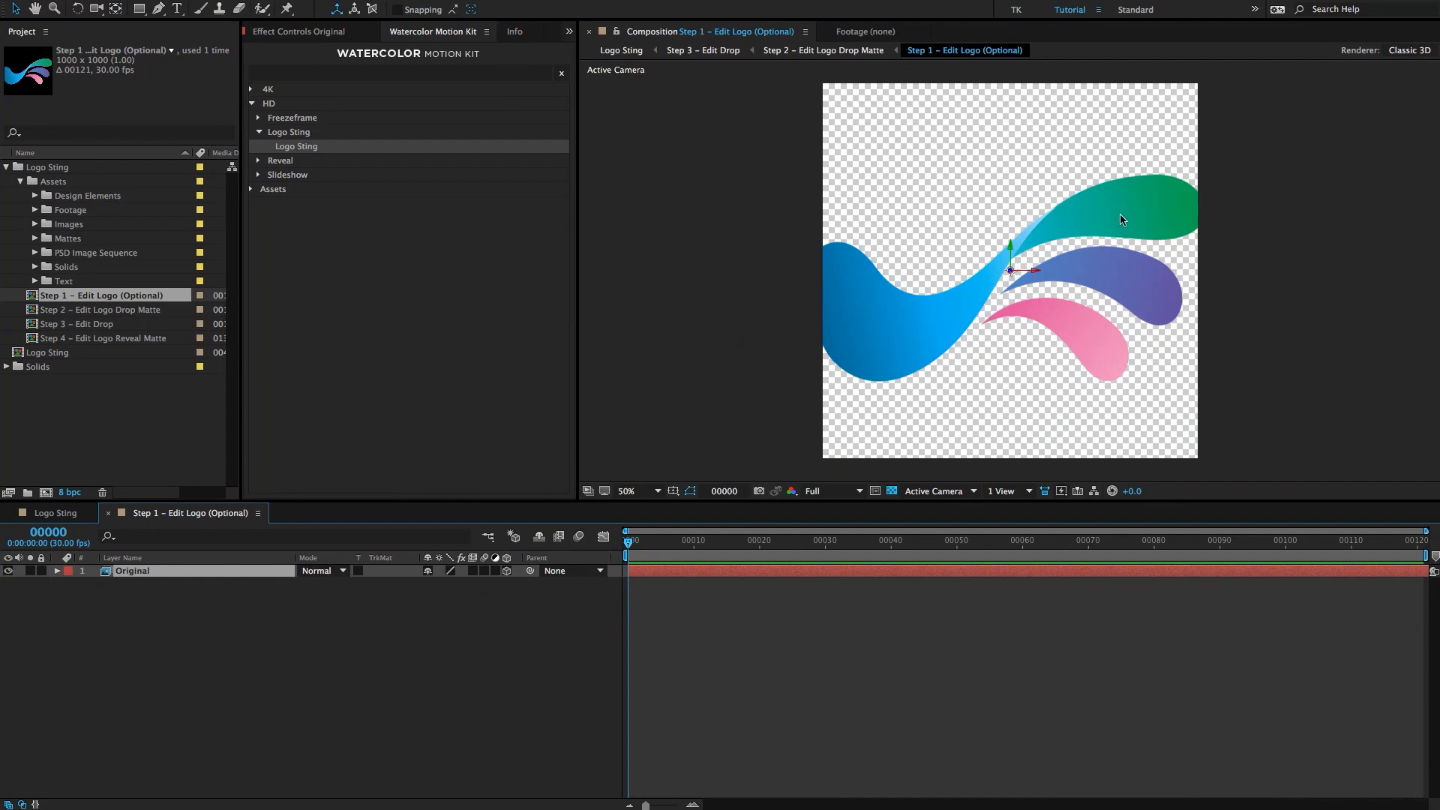
{"action": "key", "text": "s"}
{"action": "left_click_drag", "start_coordinate": [443, 584], "coordinate": [423, 583]}
{"action": "left_click_drag", "start_coordinate": [929, 298], "coordinate": [938, 299]}
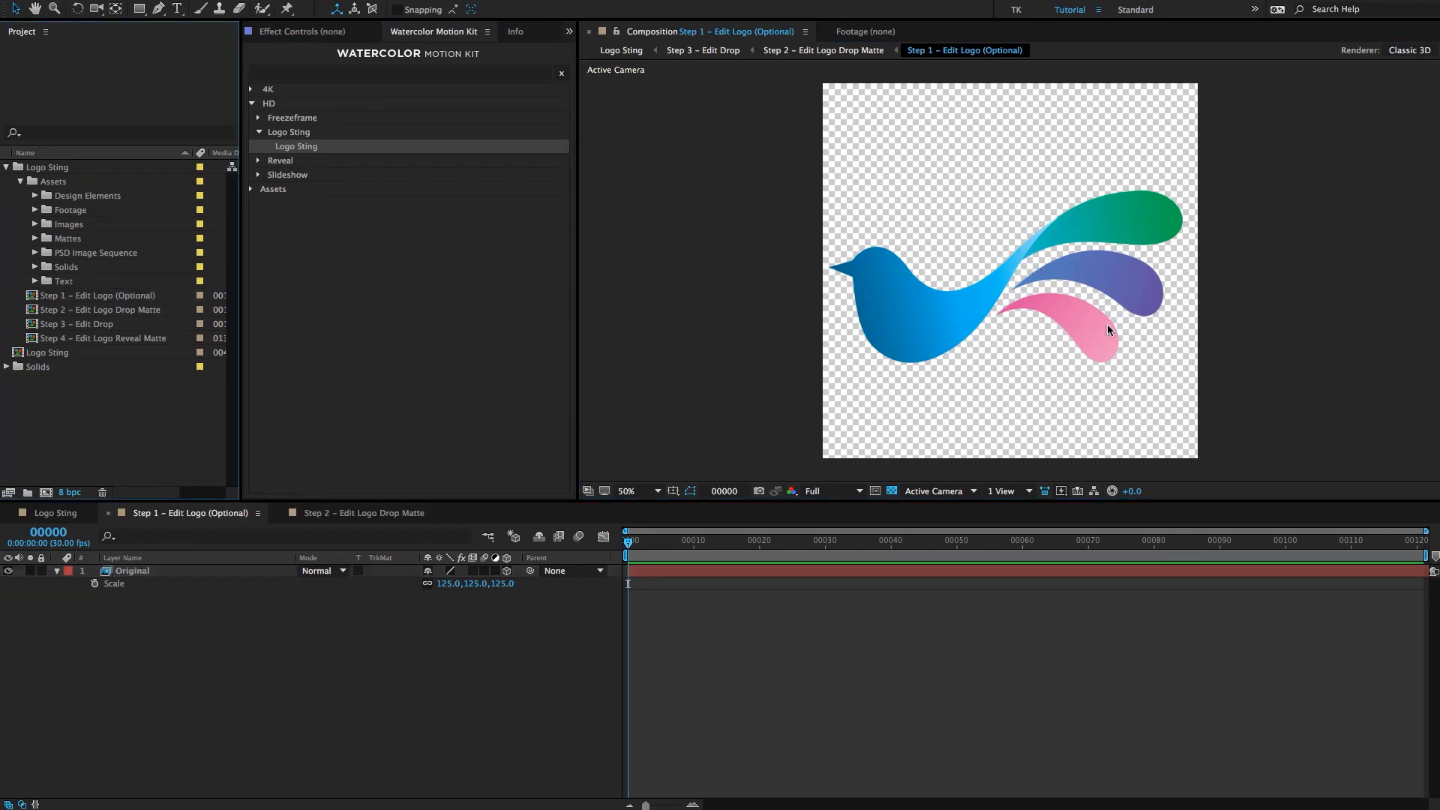
Open the Step 2 – Edit Logo Drop Matte composition and adjust Shape Layer 1's scale, ending at 75%.
{"action": "double_click", "coordinate": [148, 309]}
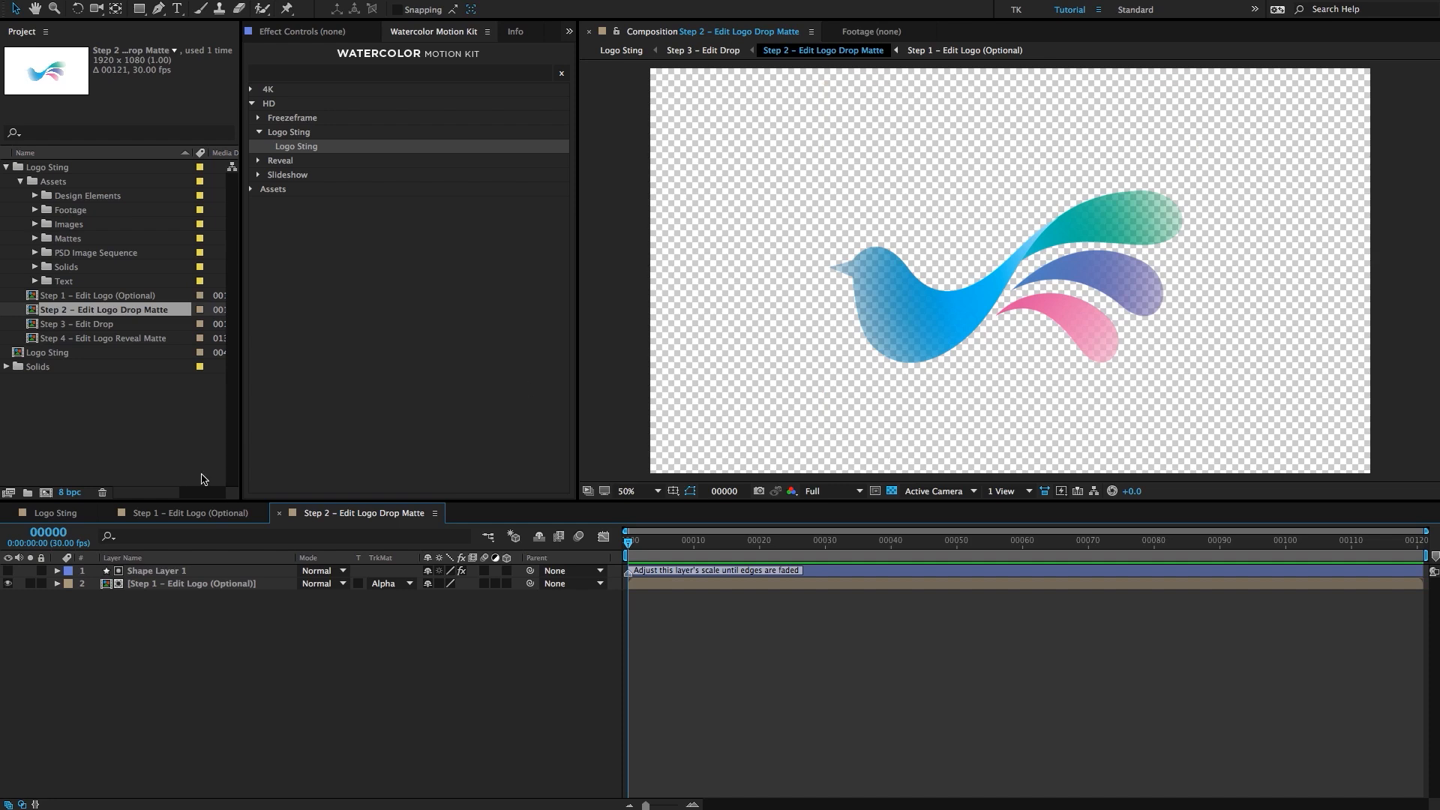
{"action": "left_click", "coordinate": [142, 571]}
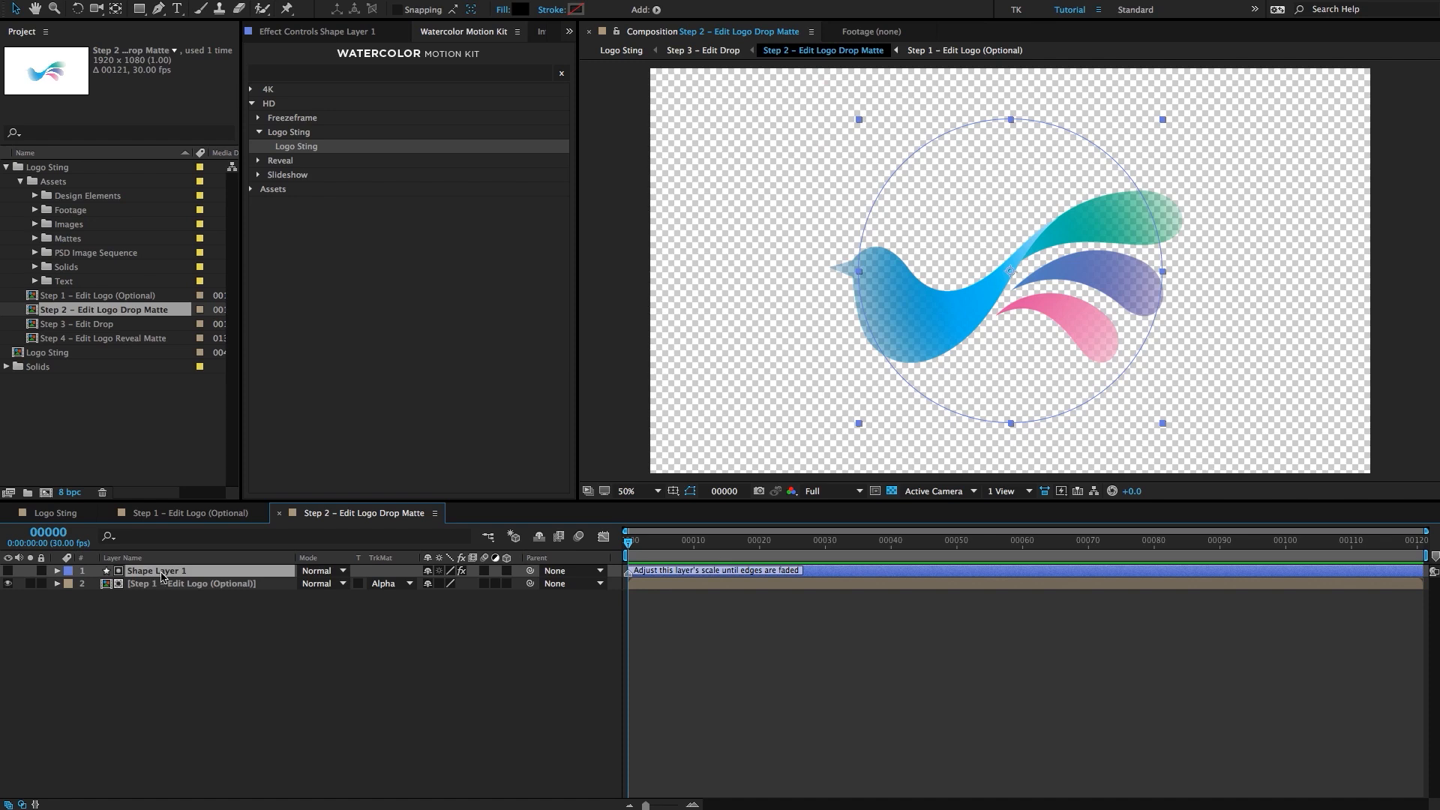
{"action": "key", "text": "s"}
{"action": "left_click_drag", "start_coordinate": [443, 584], "coordinate": [418, 582]}
{"action": "left_click", "coordinate": [387, 676]}
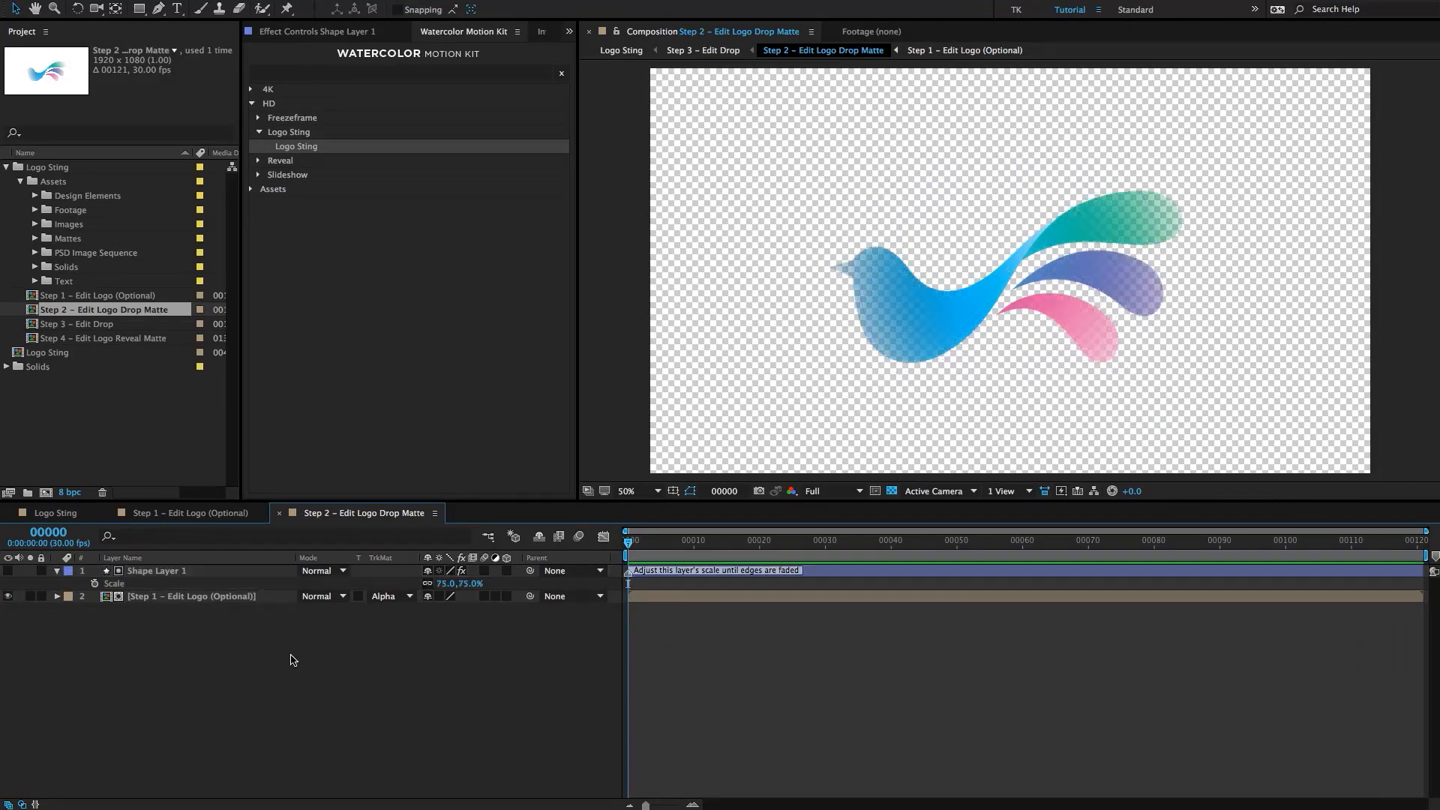
Adjust the Fast Blur blurriness on Shape Layer 1, ending at 300.
{"action": "left_click", "coordinate": [171, 576]}
{"action": "key", "text": "F3"}
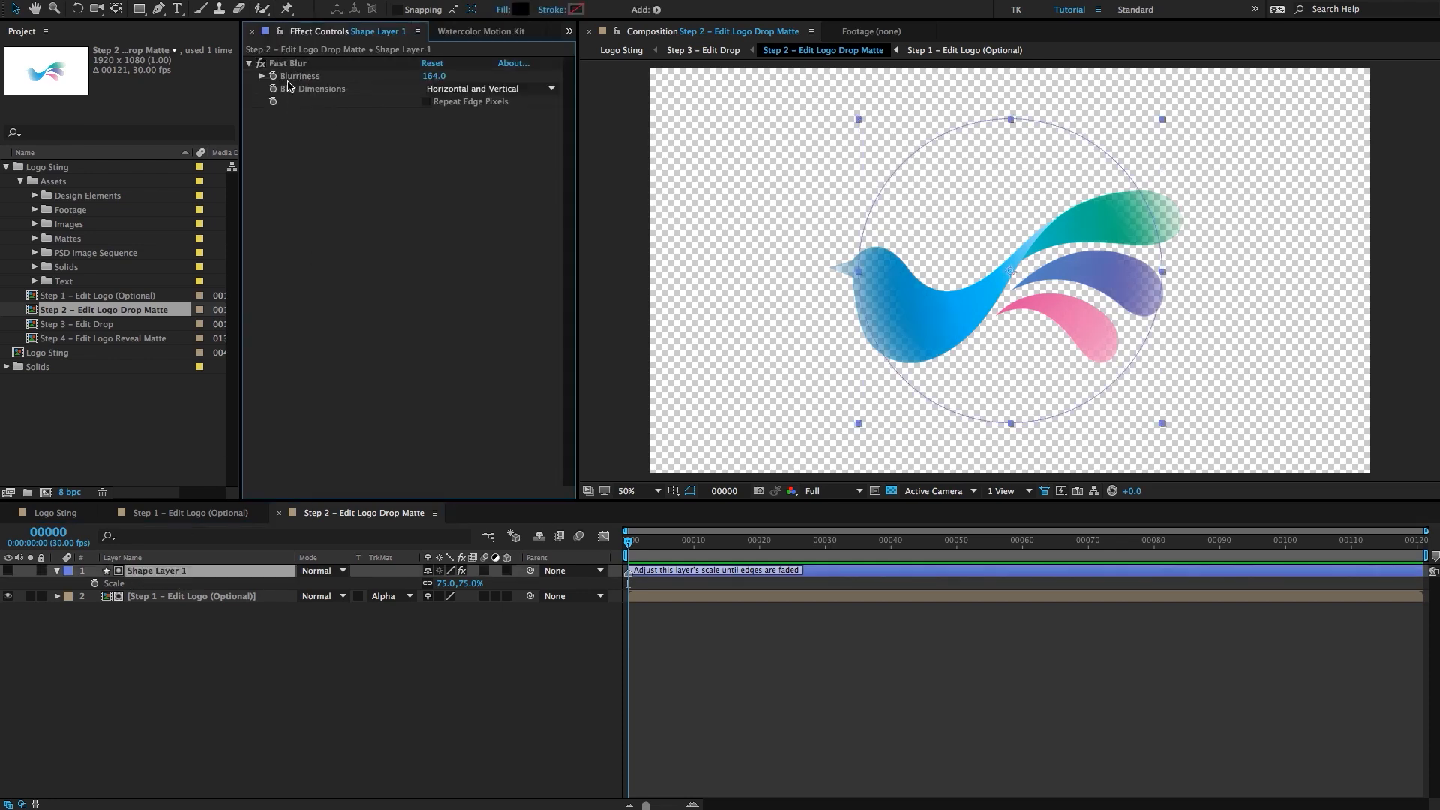
{"action": "left_click", "coordinate": [293, 65]}
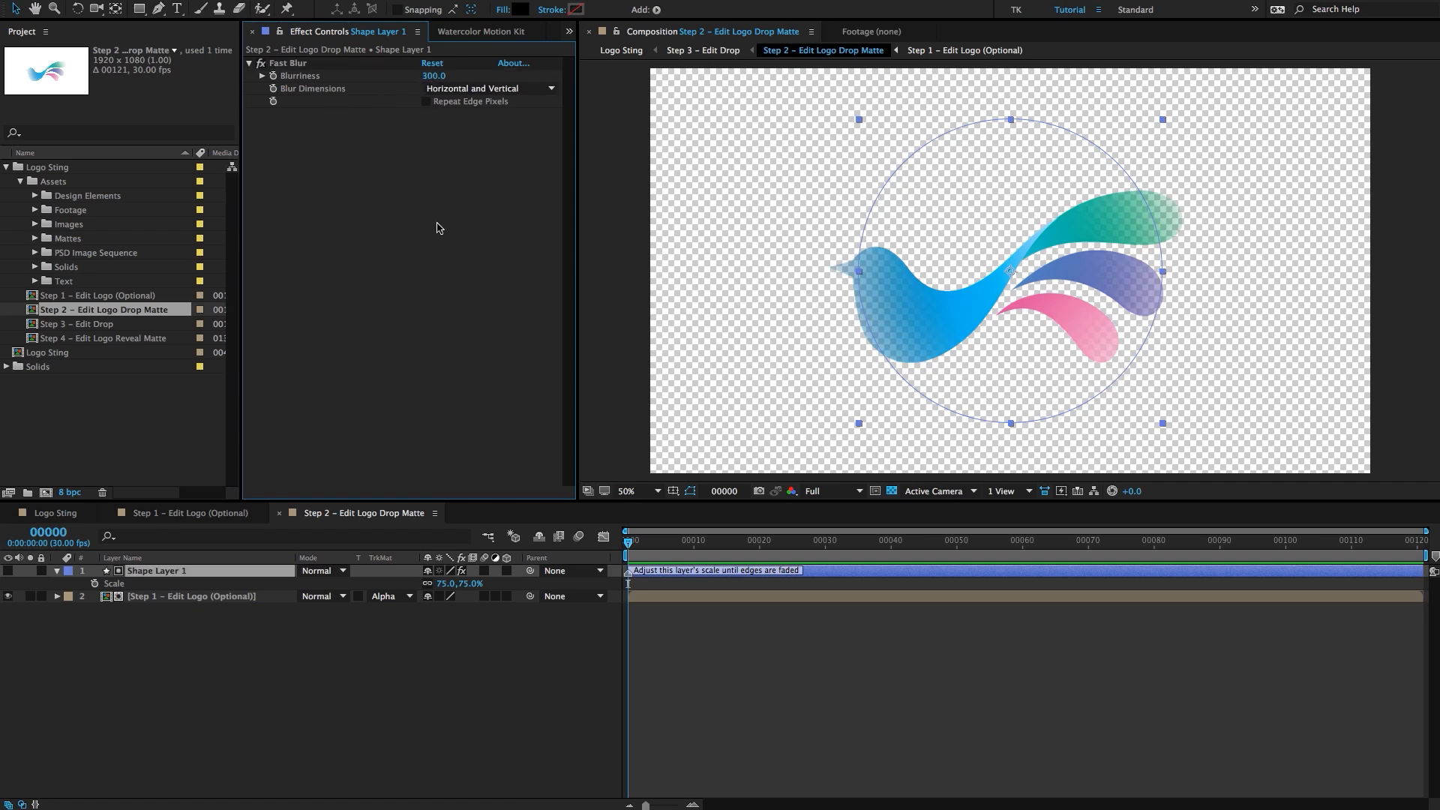
Open the Step 3 – Edit Drop composition, preview the falling drop at Half resolution, and turn off the transparency grid.
{"action": "left_click", "coordinate": [88, 328]}
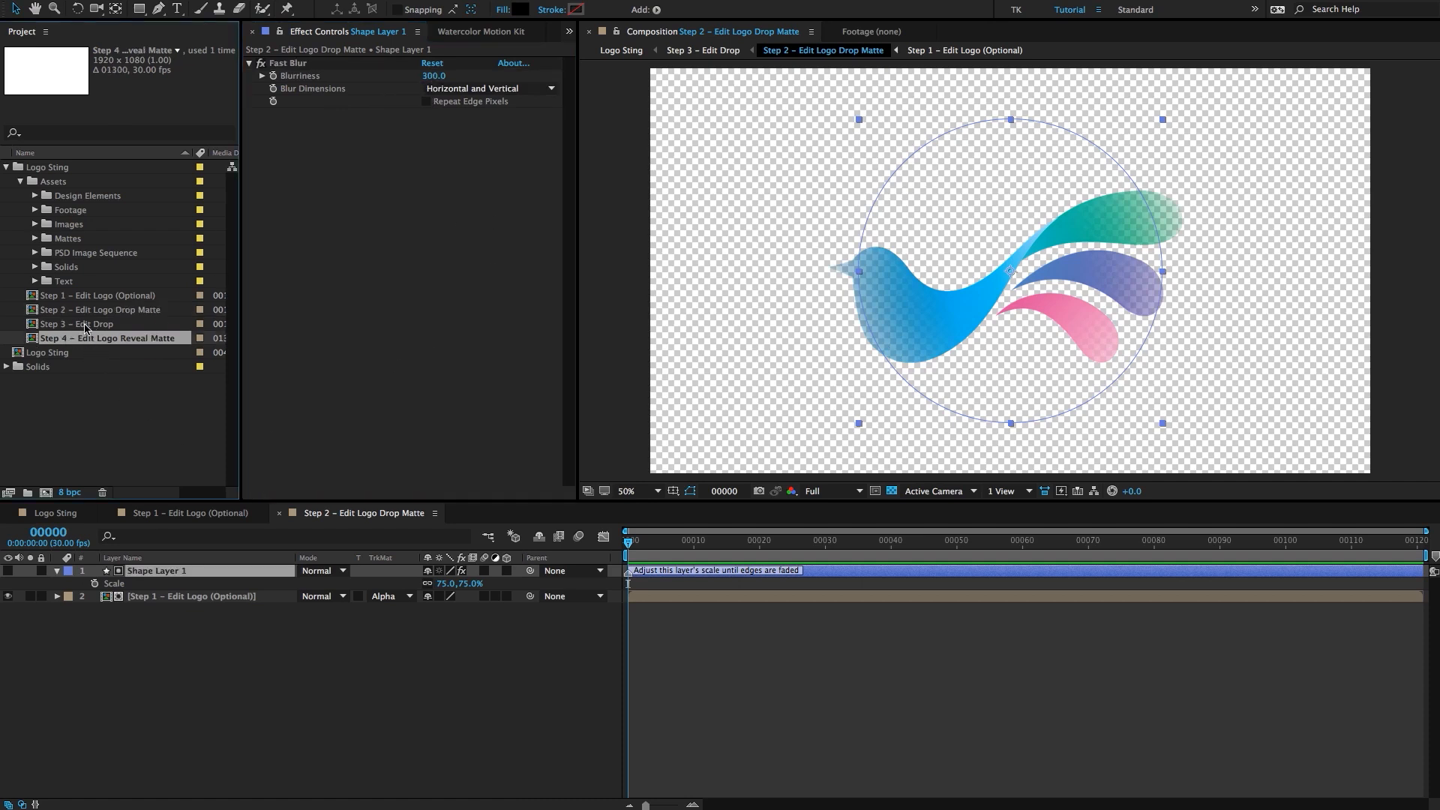
{"action": "double_click", "coordinate": [88, 329]}
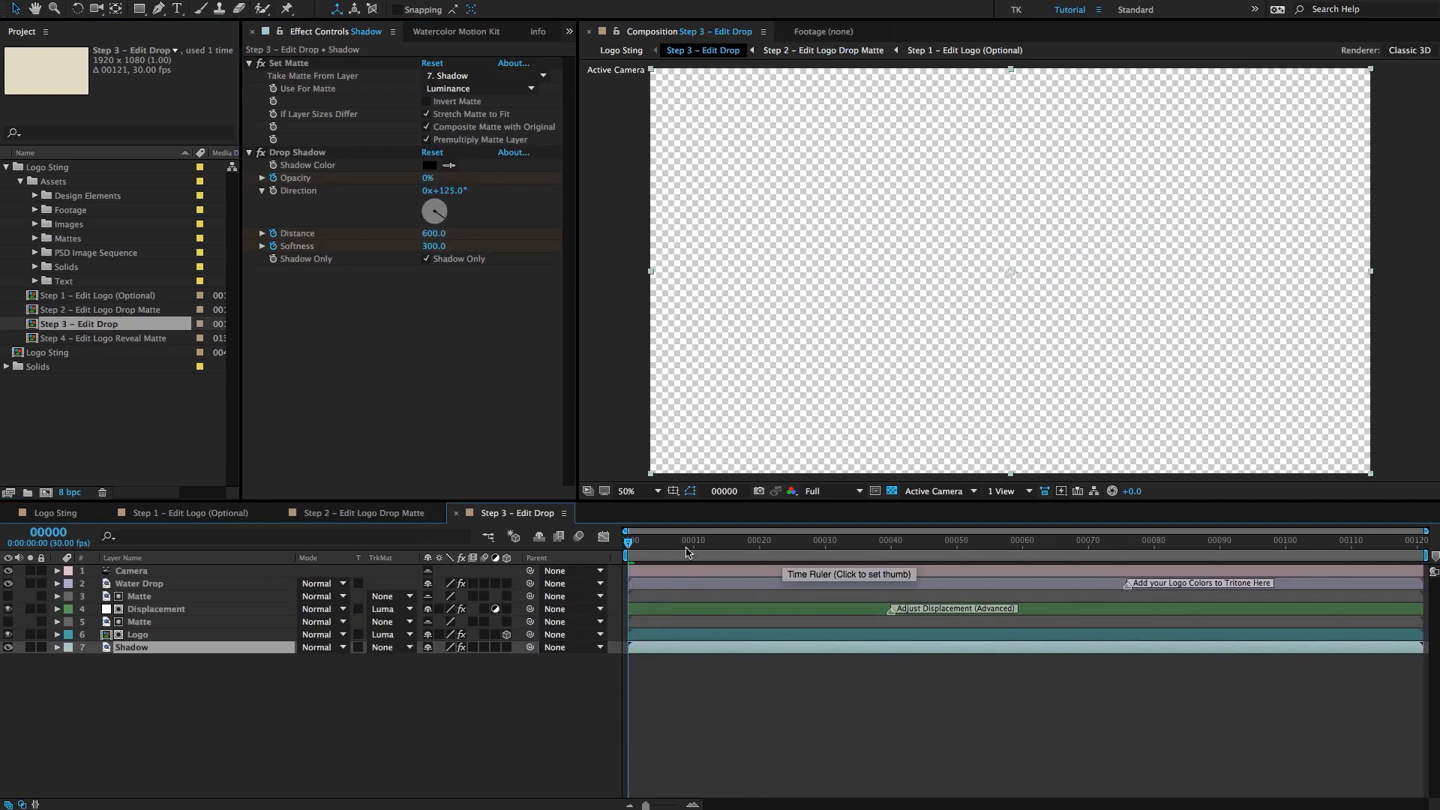
{"action": "left_click_drag", "start_coordinate": [637, 546], "coordinate": [893, 548]}
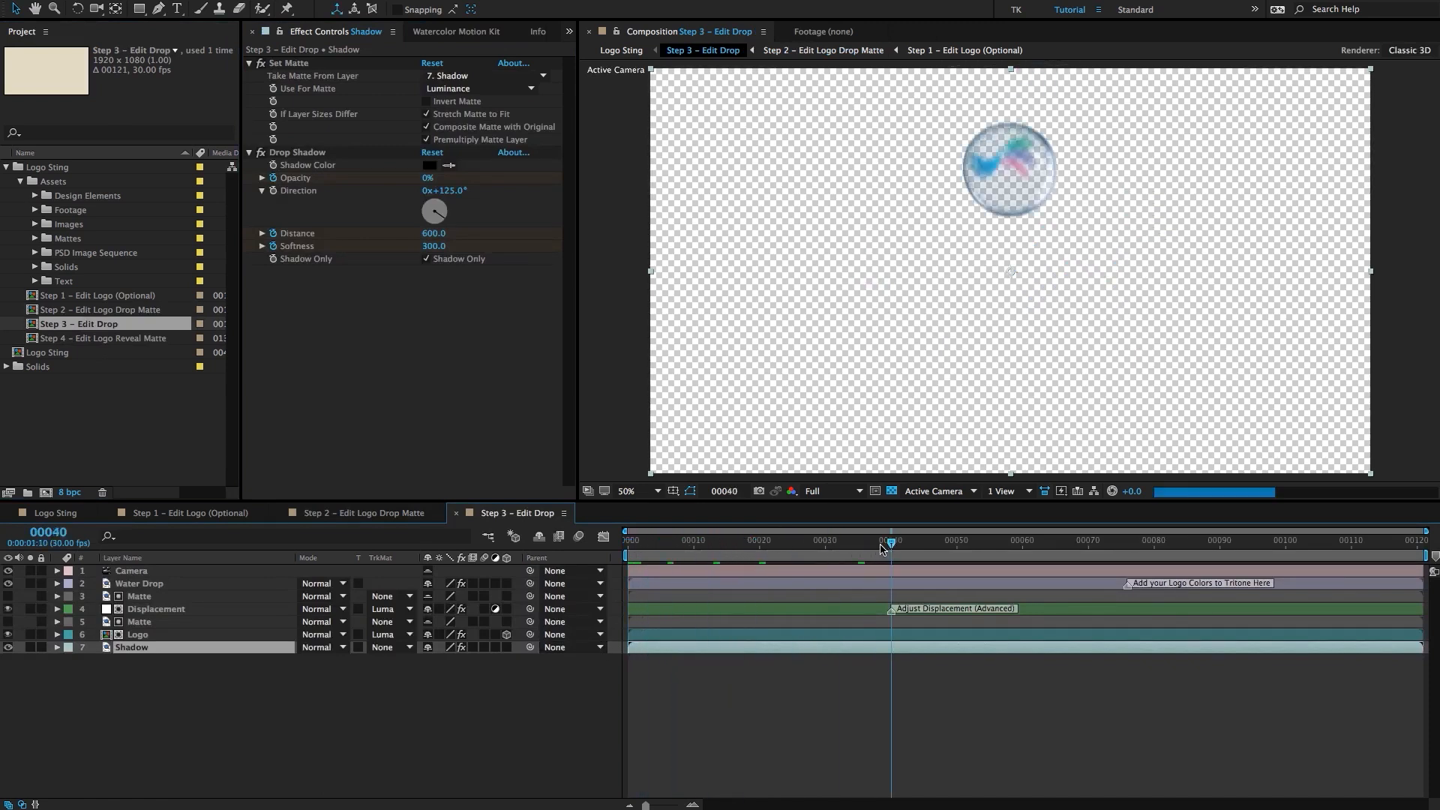
{"action": "left_click", "coordinate": [846, 491]}
{"action": "left_click", "coordinate": [825, 541]}
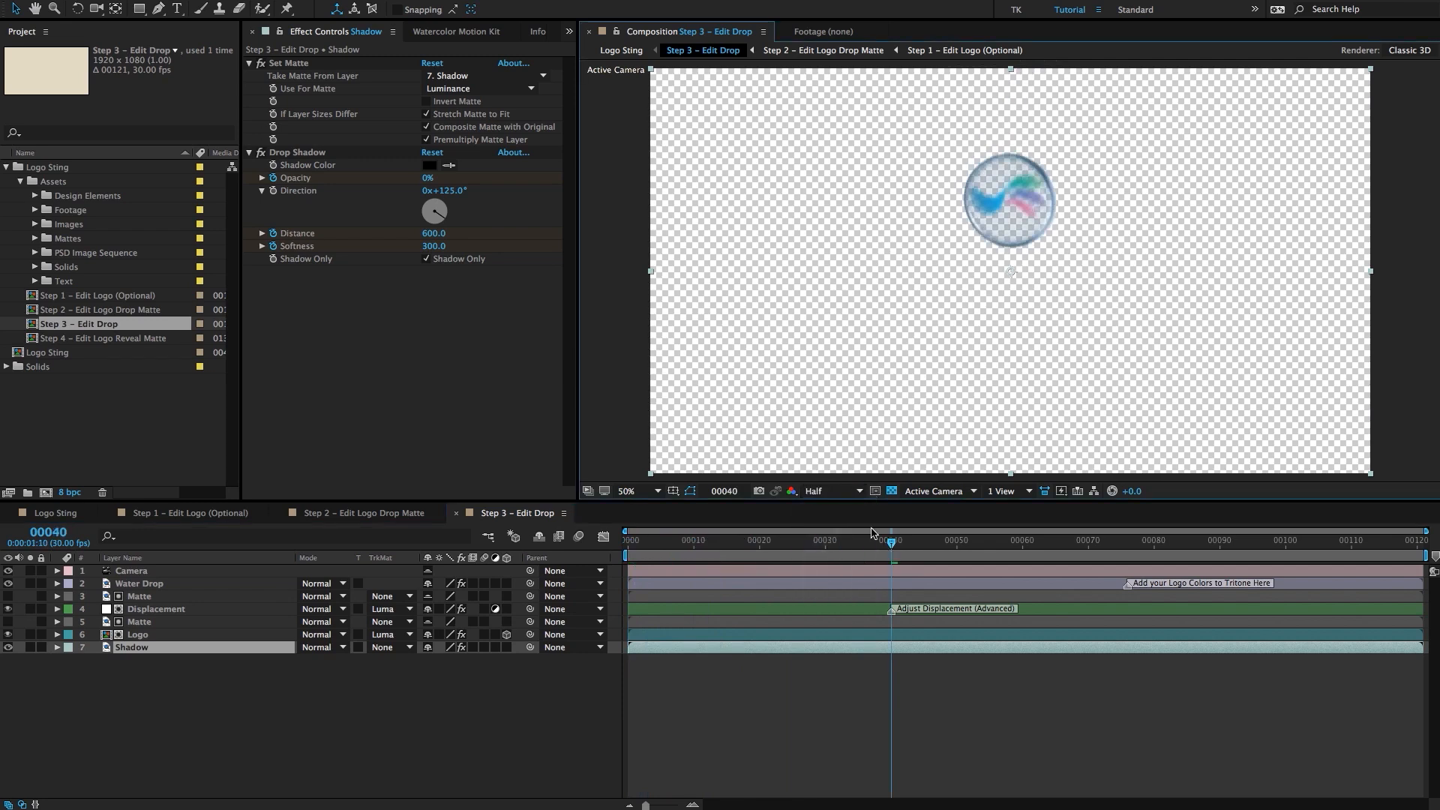
{"action": "left_click", "coordinate": [892, 492]}
{"action": "left_click", "coordinate": [892, 491]}
{"action": "left_click", "coordinate": [892, 491]}
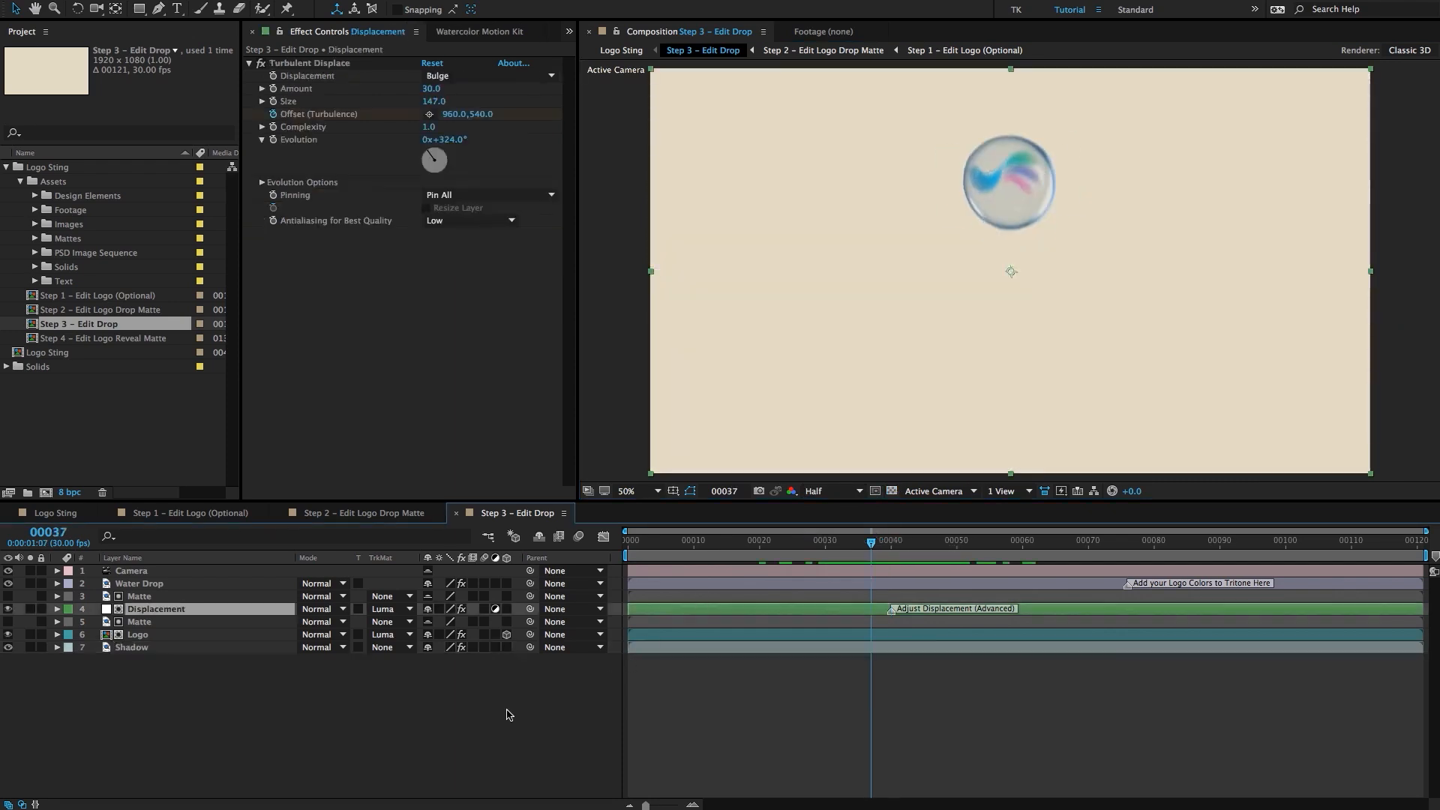
Reveal the Displacement layer's Offset (Turbulence) keyframes and examine the drop's distortion between frames 40 and 68.
{"action": "left_click", "coordinate": [510, 711]}
{"action": "left_click", "coordinate": [821, 613]}
{"action": "left_click", "coordinate": [514, 535]}
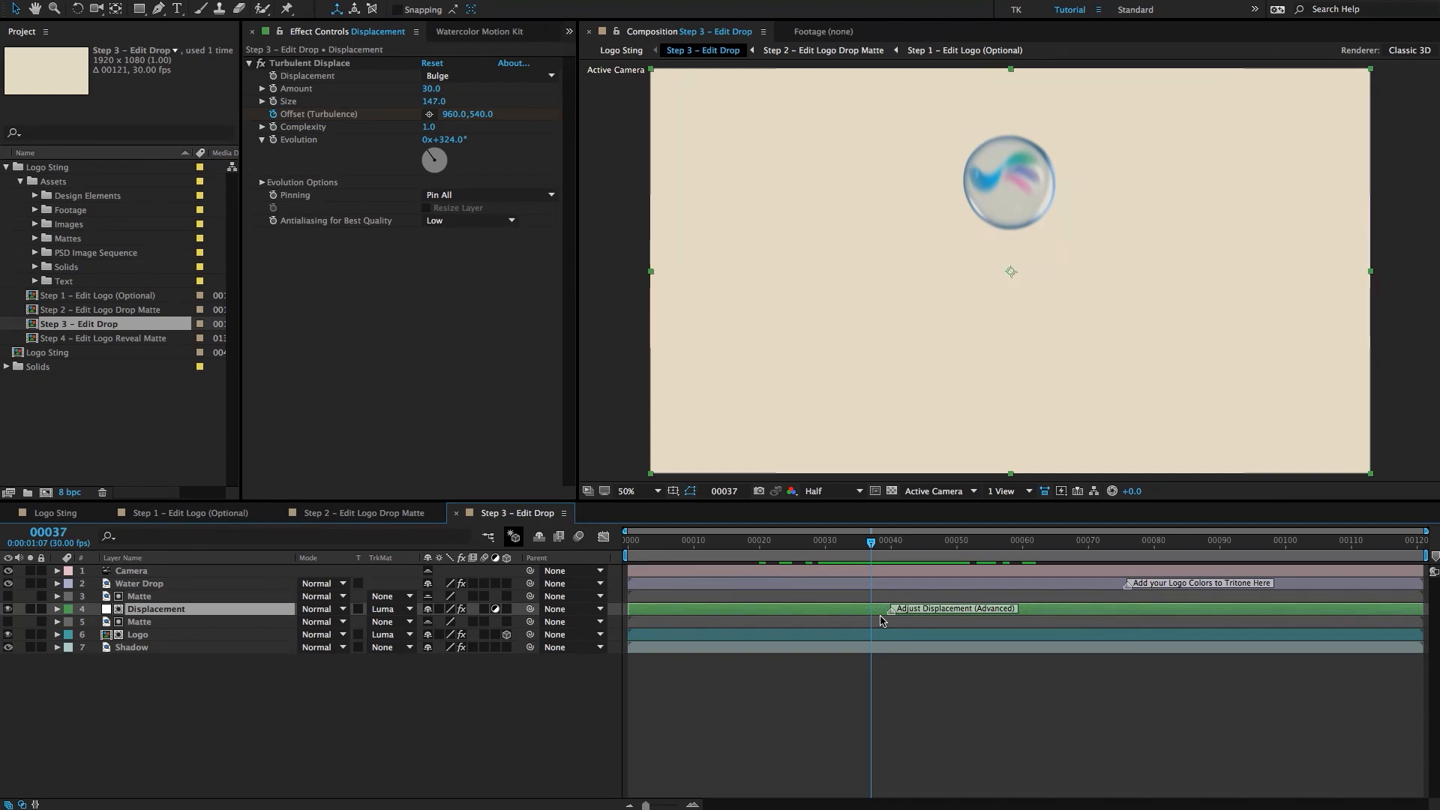
{"action": "key", "text": "u"}
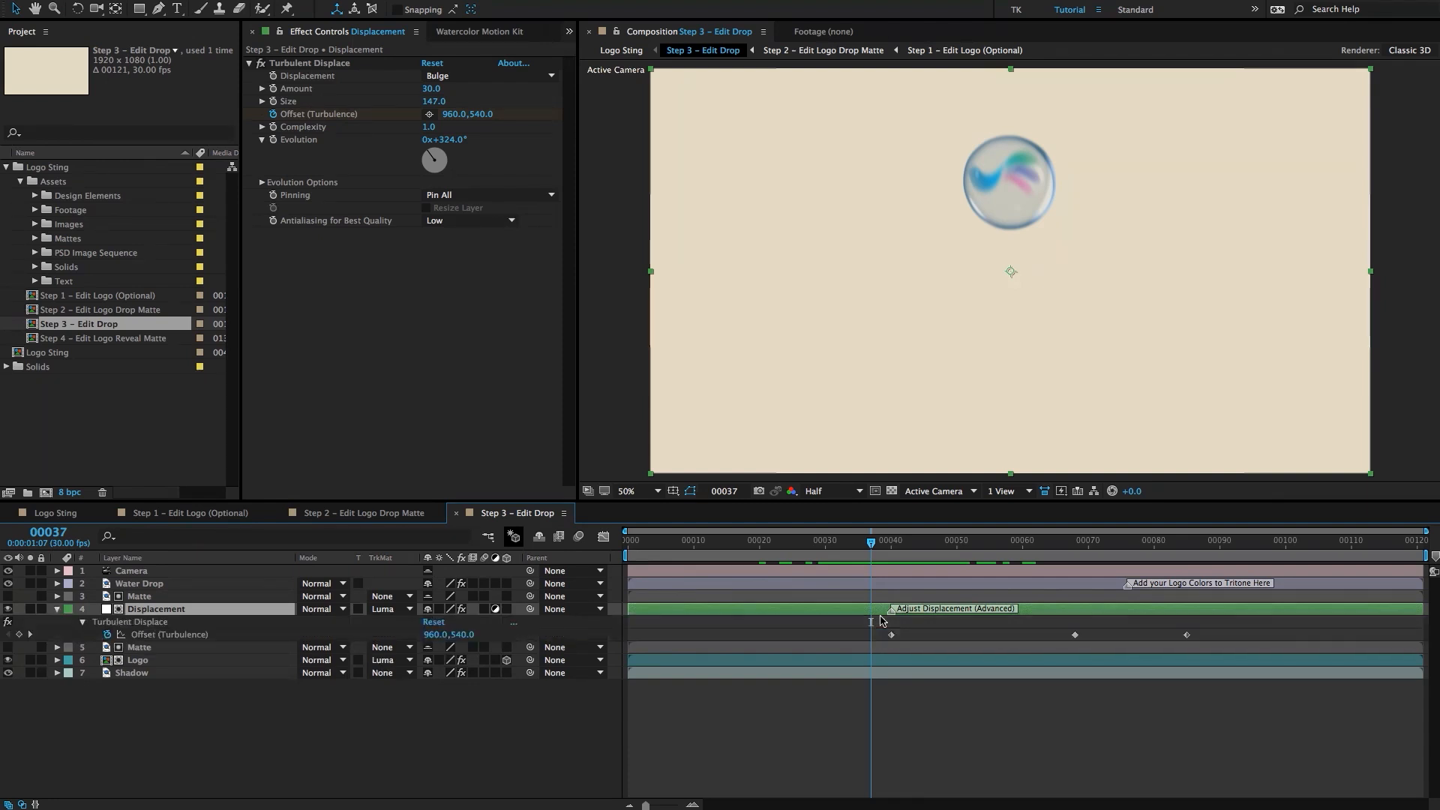
{"action": "left_click", "coordinate": [892, 541]}
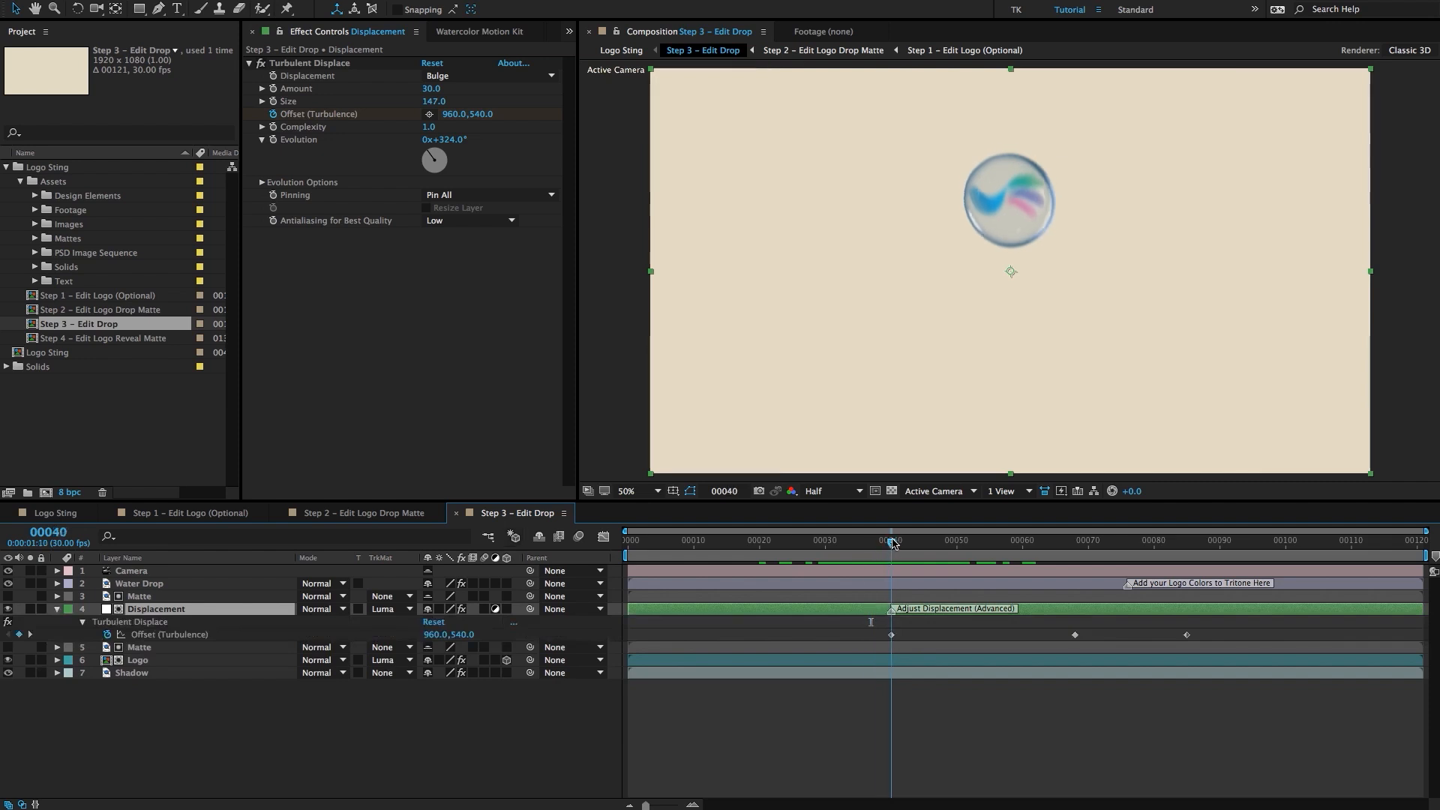
{"action": "left_click_drag", "start_coordinate": [892, 542], "coordinate": [1069, 558]}
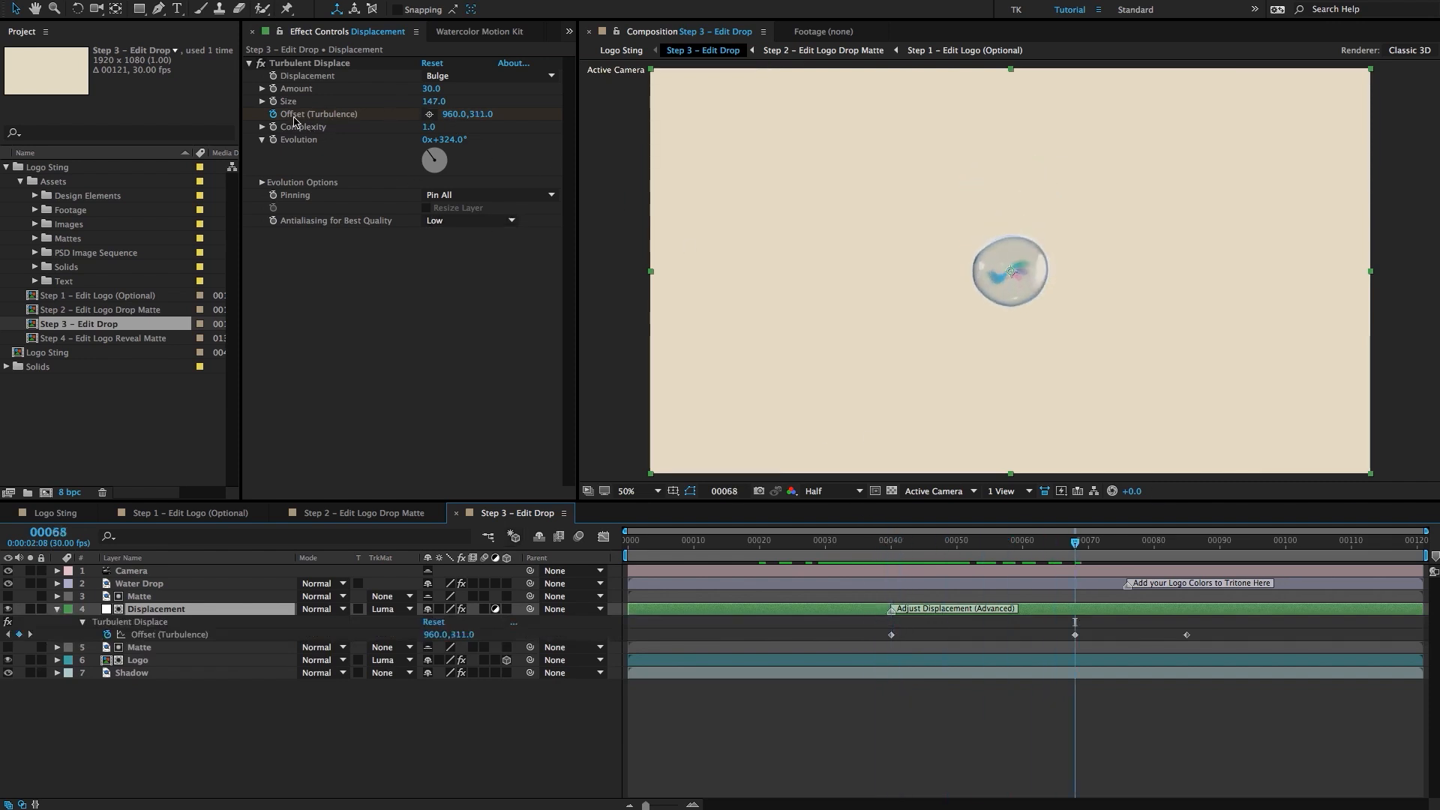
{"action": "left_click_drag", "start_coordinate": [983, 542], "coordinate": [1075, 546]}
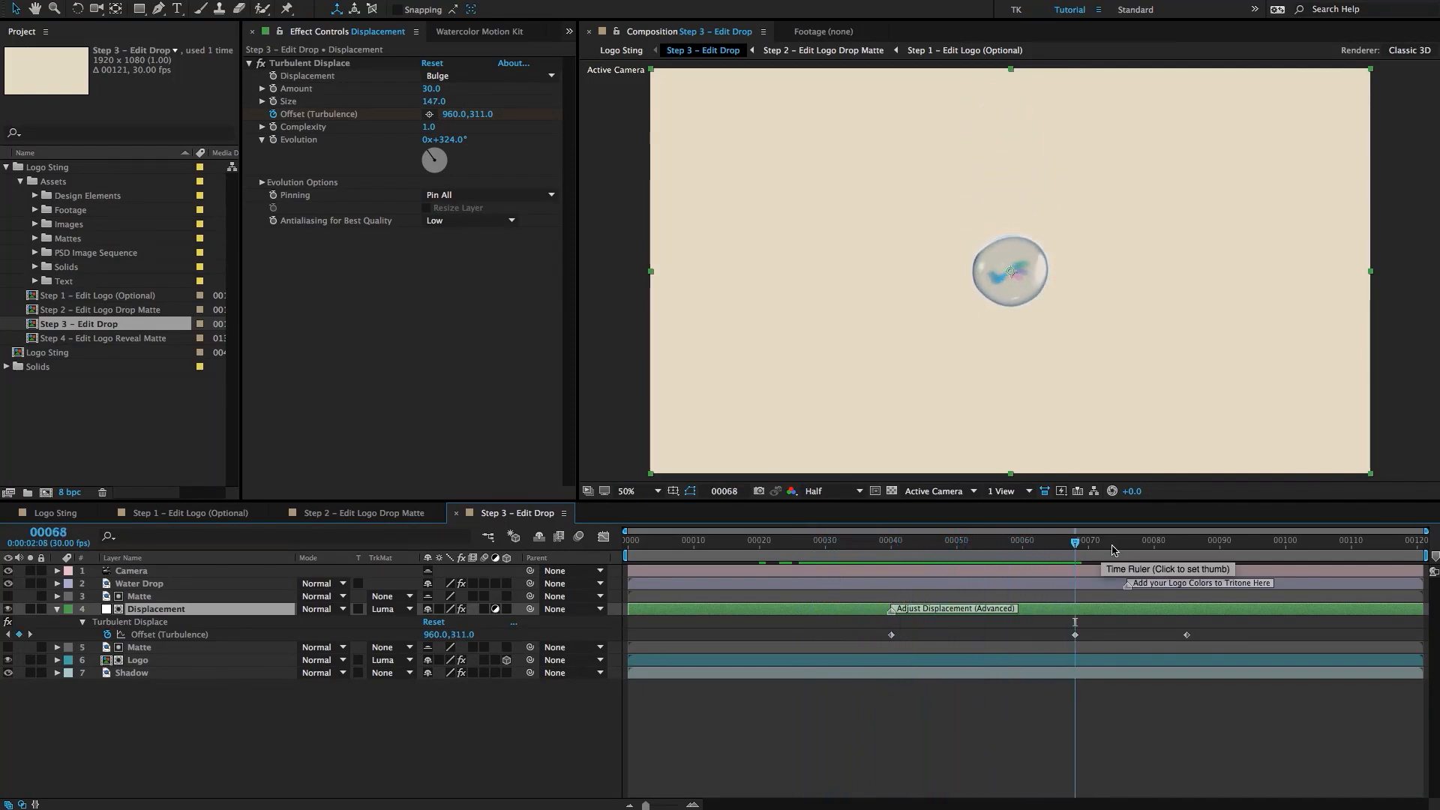
Go to frame 76, collapse the Displacement layer, and reveal the Water Drop layer's Directional Blur and Tritone keyframes.
{"action": "left_click", "coordinate": [1128, 546]}
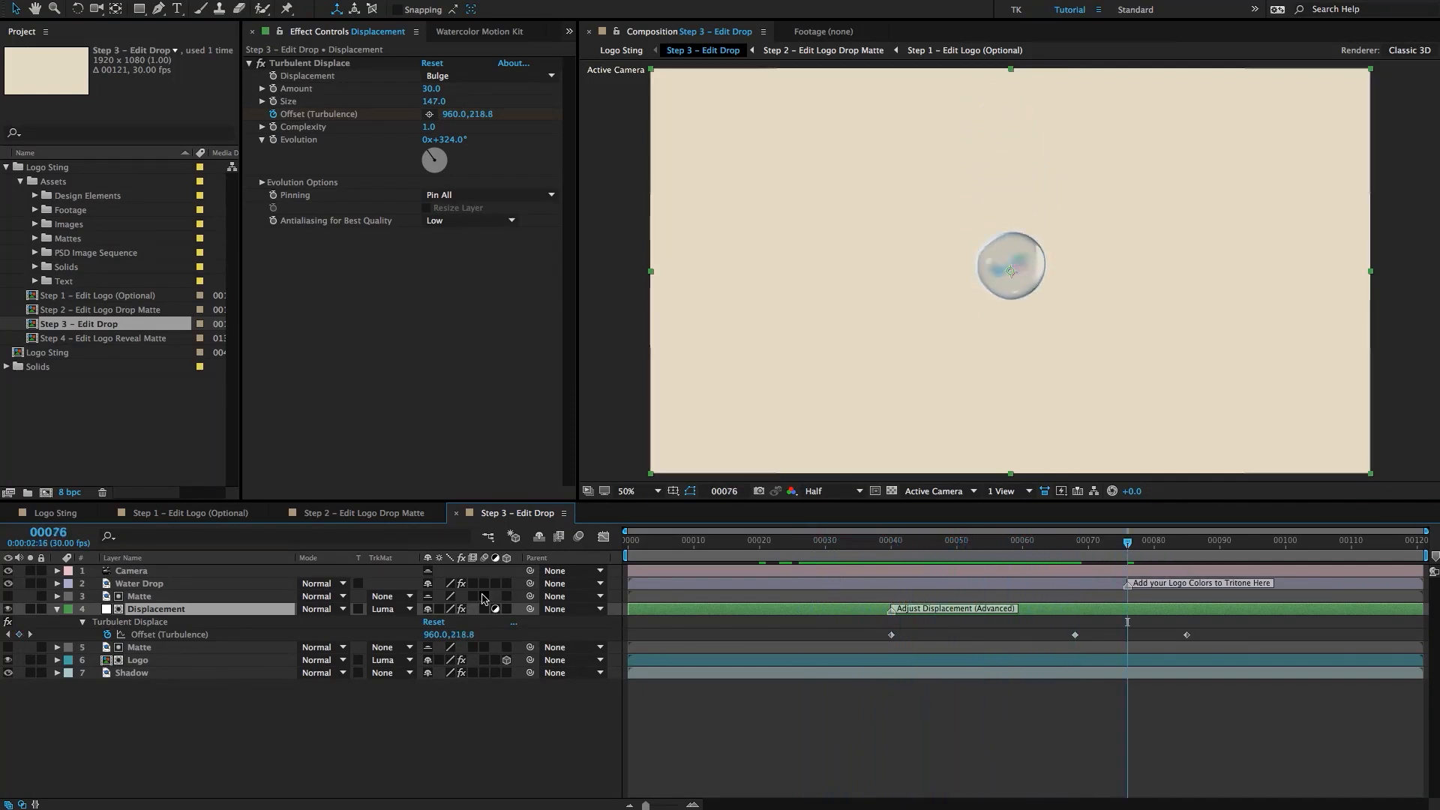
{"action": "left_click", "coordinate": [57, 609]}
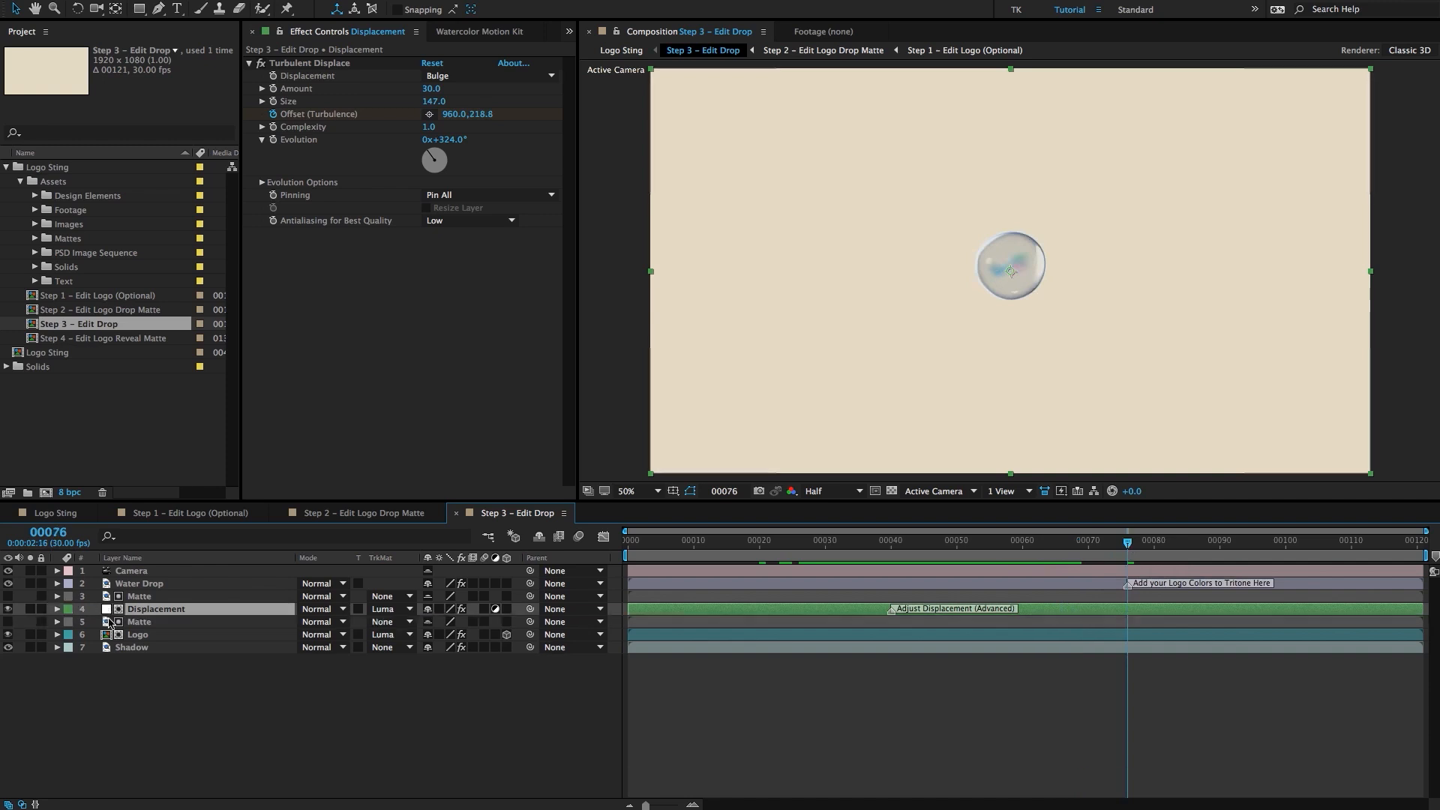
{"action": "left_click", "coordinate": [177, 584]}
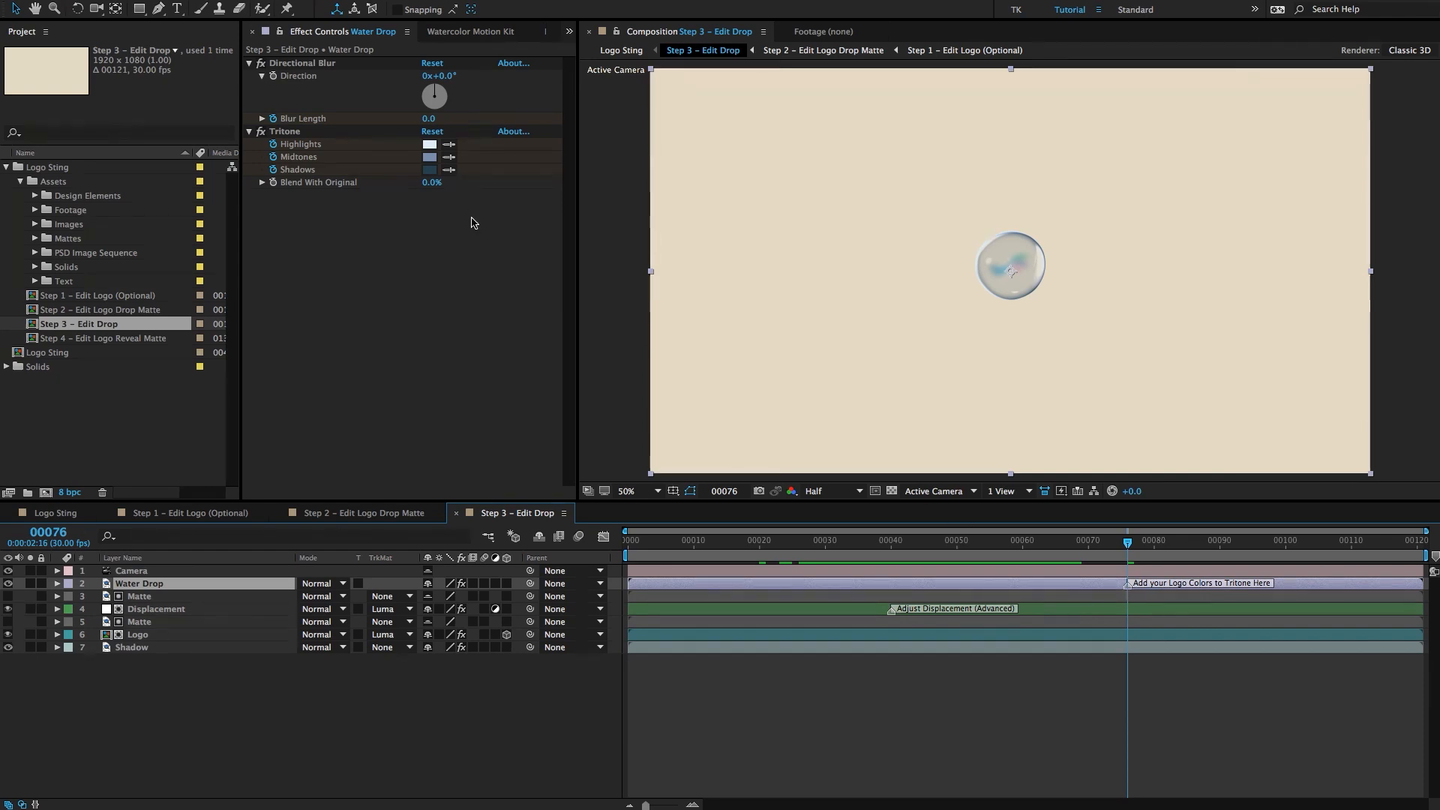
{"action": "left_click", "coordinate": [396, 238]}
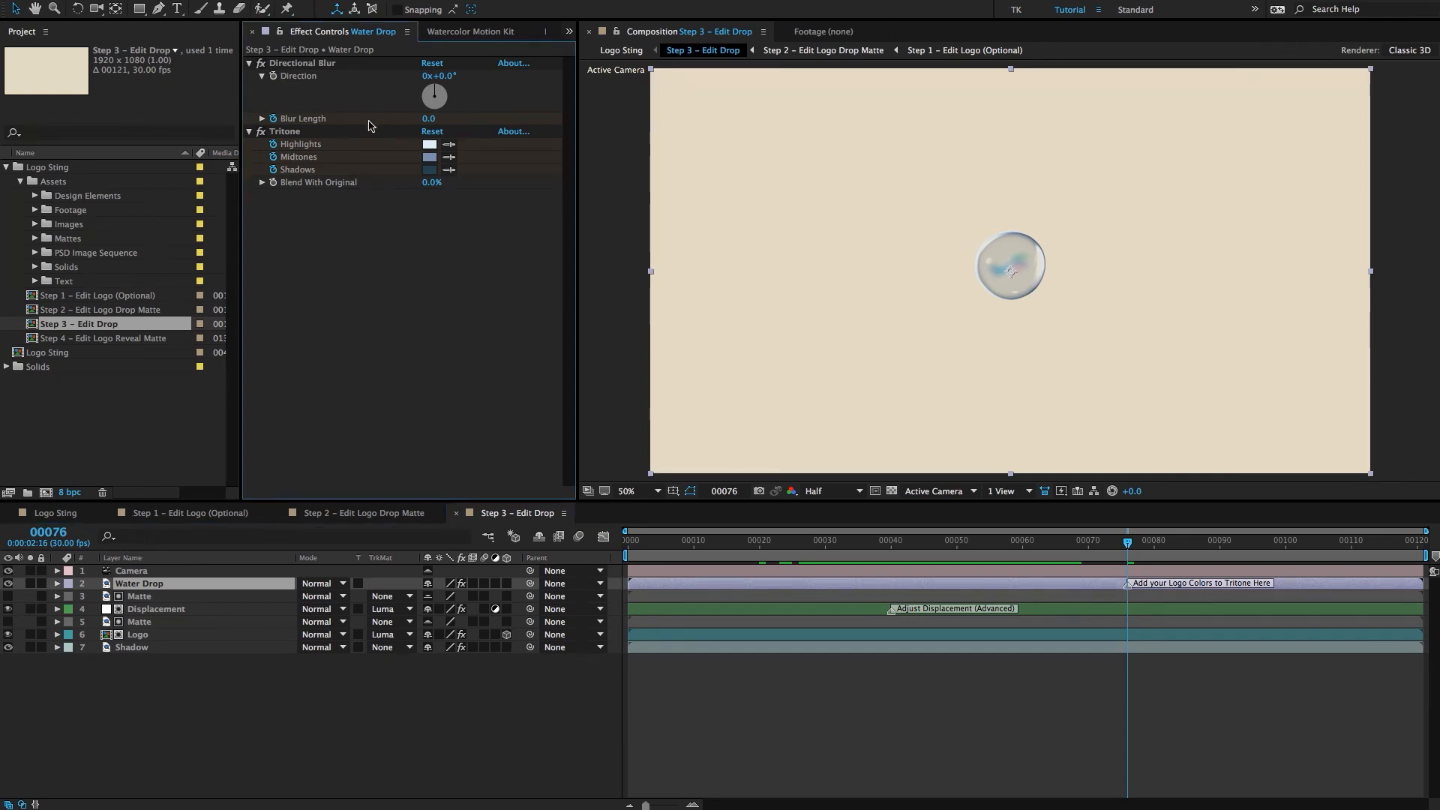
{"action": "left_click", "coordinate": [238, 2]}
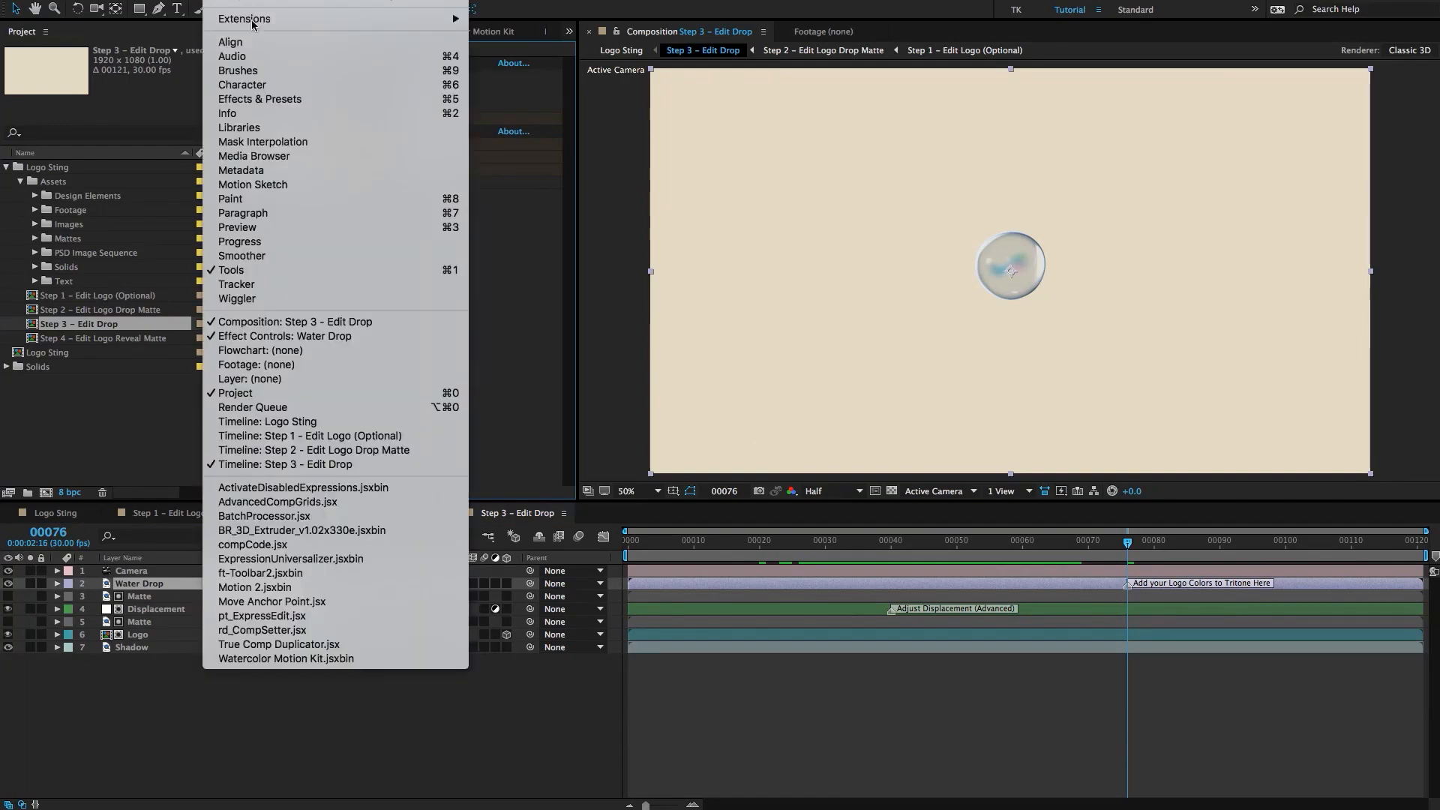
{"action": "left_click", "coordinate": [523, 276]}
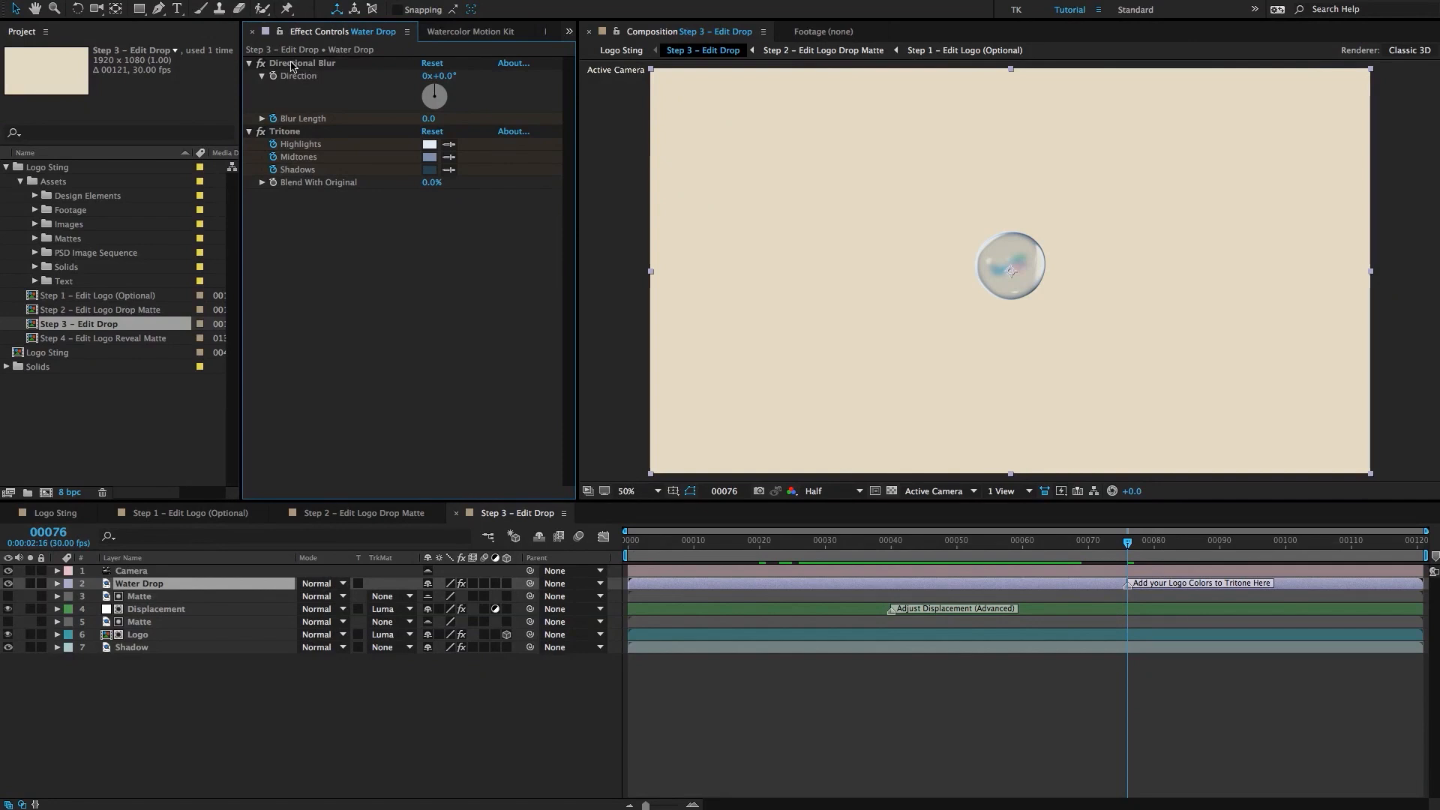
{"action": "left_click", "coordinate": [288, 132]}
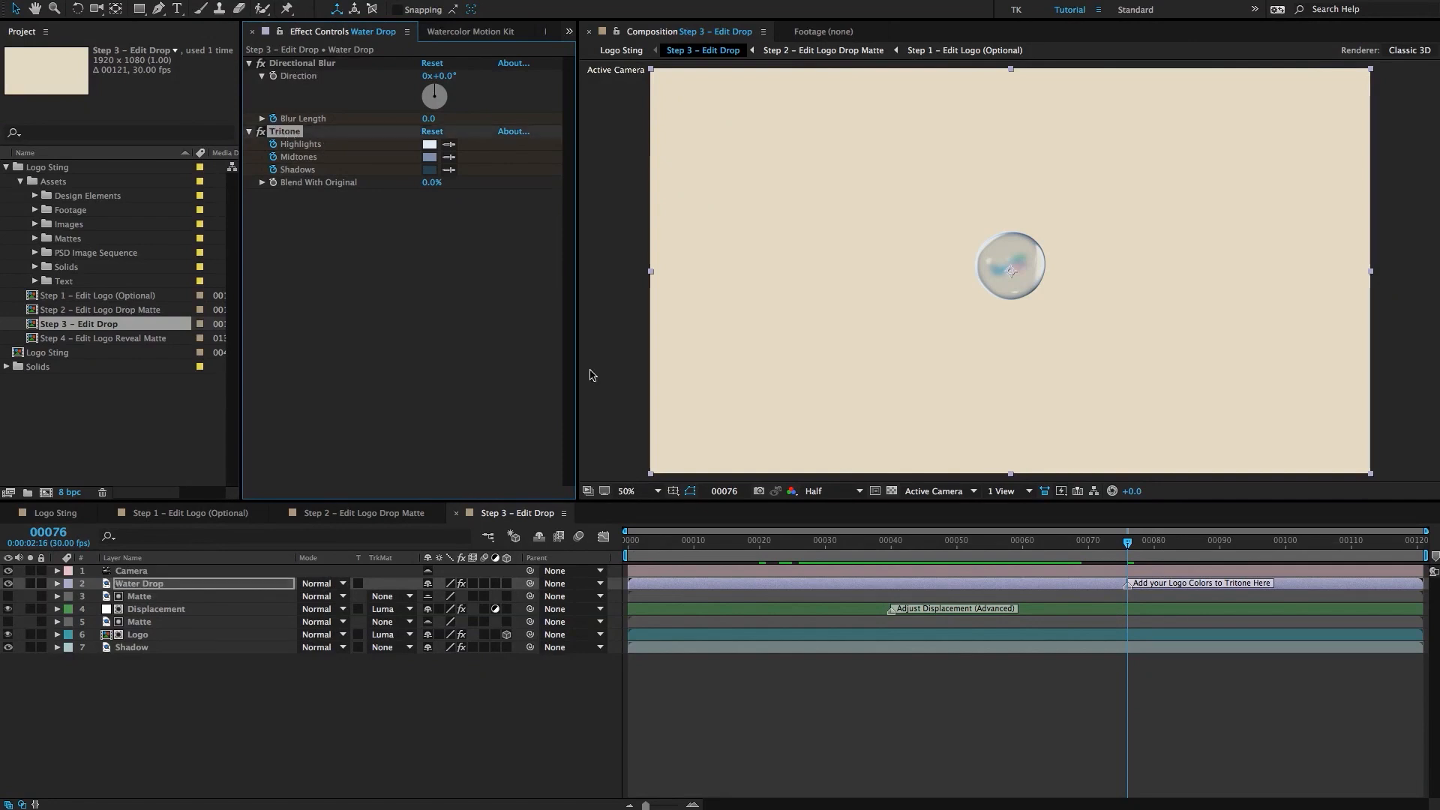
{"action": "key", "text": "u"}
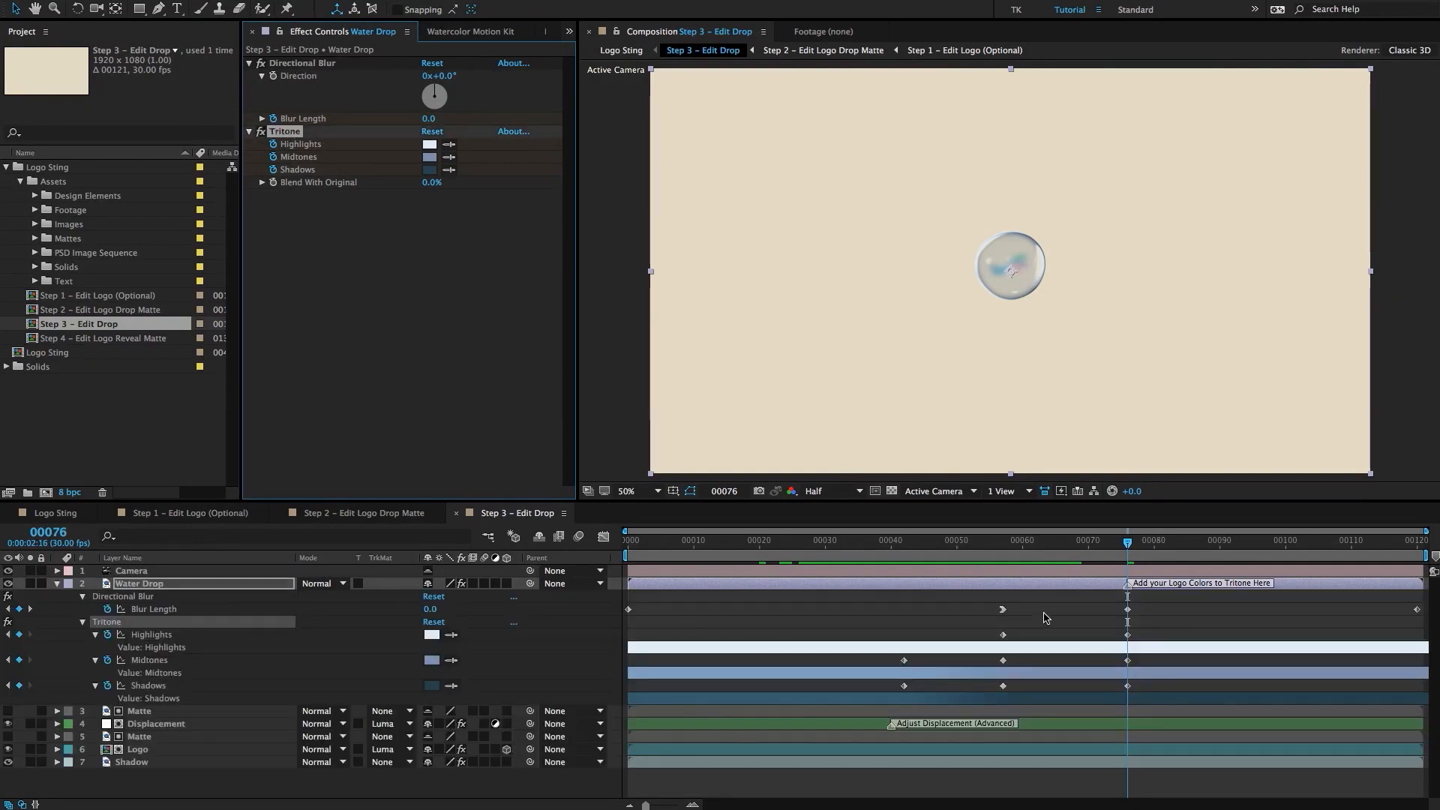
Examine the Water Drop's Tritone effect and preview the drop's color change up to frame 76.
{"action": "key", "text": "super+shift+a"}
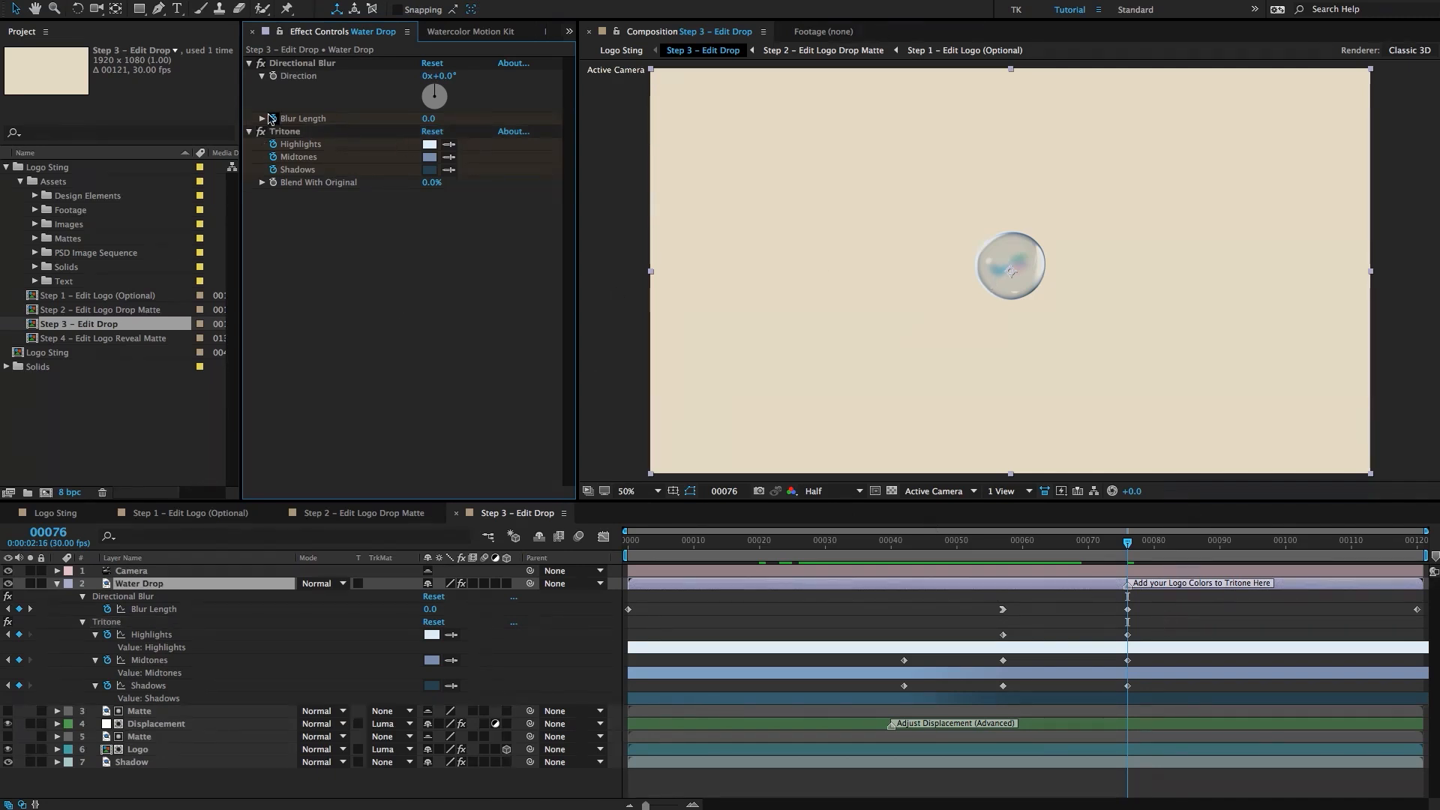
{"action": "left_click", "coordinate": [284, 133]}
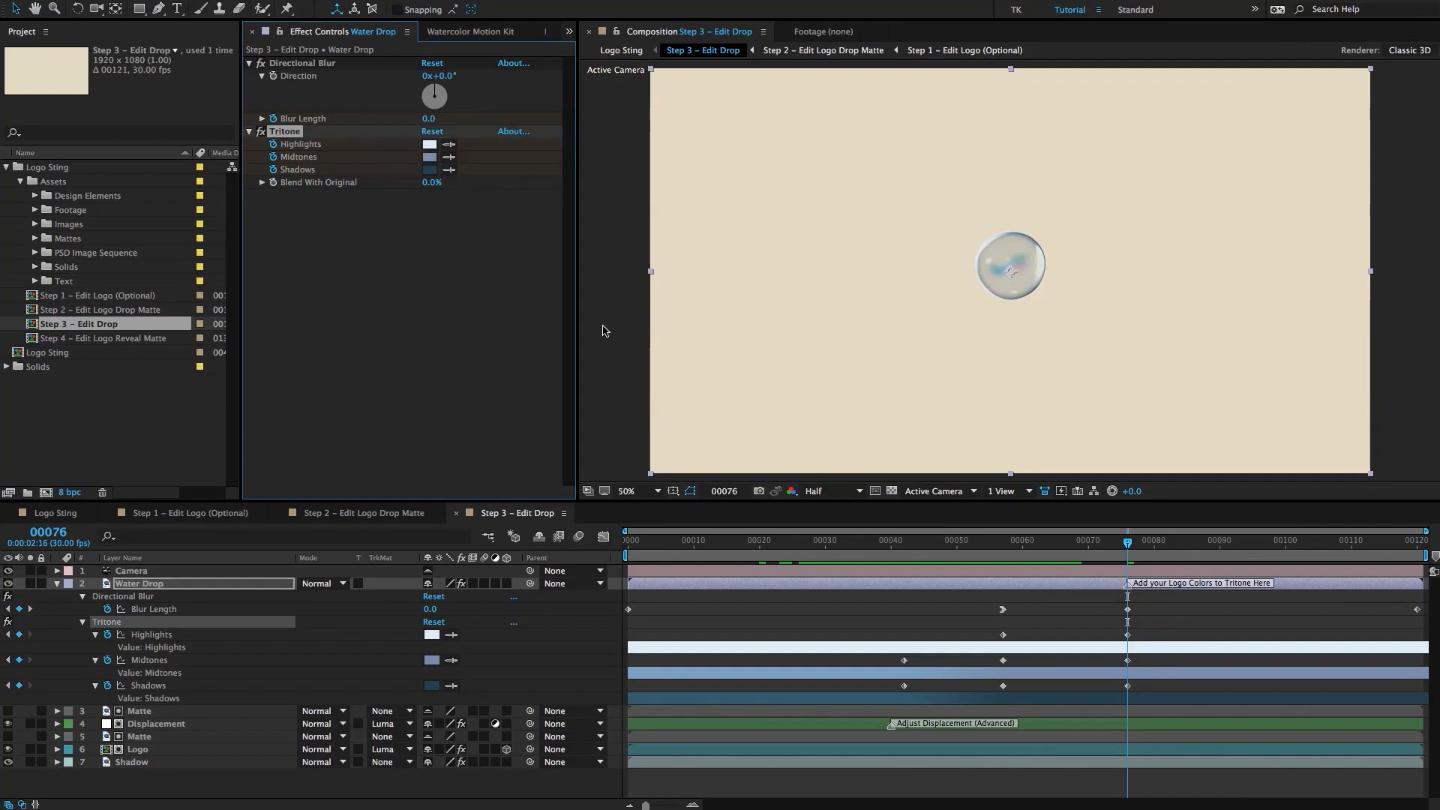
{"action": "mouse_move", "coordinate": [1109, 549]}
{"action": "left_mouse_down"}
{"action": "mouse_move", "coordinate": [930, 552]}
{"action": "mouse_move", "coordinate": [1123, 534]}
{"action": "mouse_move", "coordinate": [1264, 554]}
{"action": "mouse_move", "coordinate": [892, 564]}
{"action": "mouse_move", "coordinate": [1127, 564]}
{"action": "left_mouse_up"}
{"action": "left_click", "coordinate": [461, 214]}
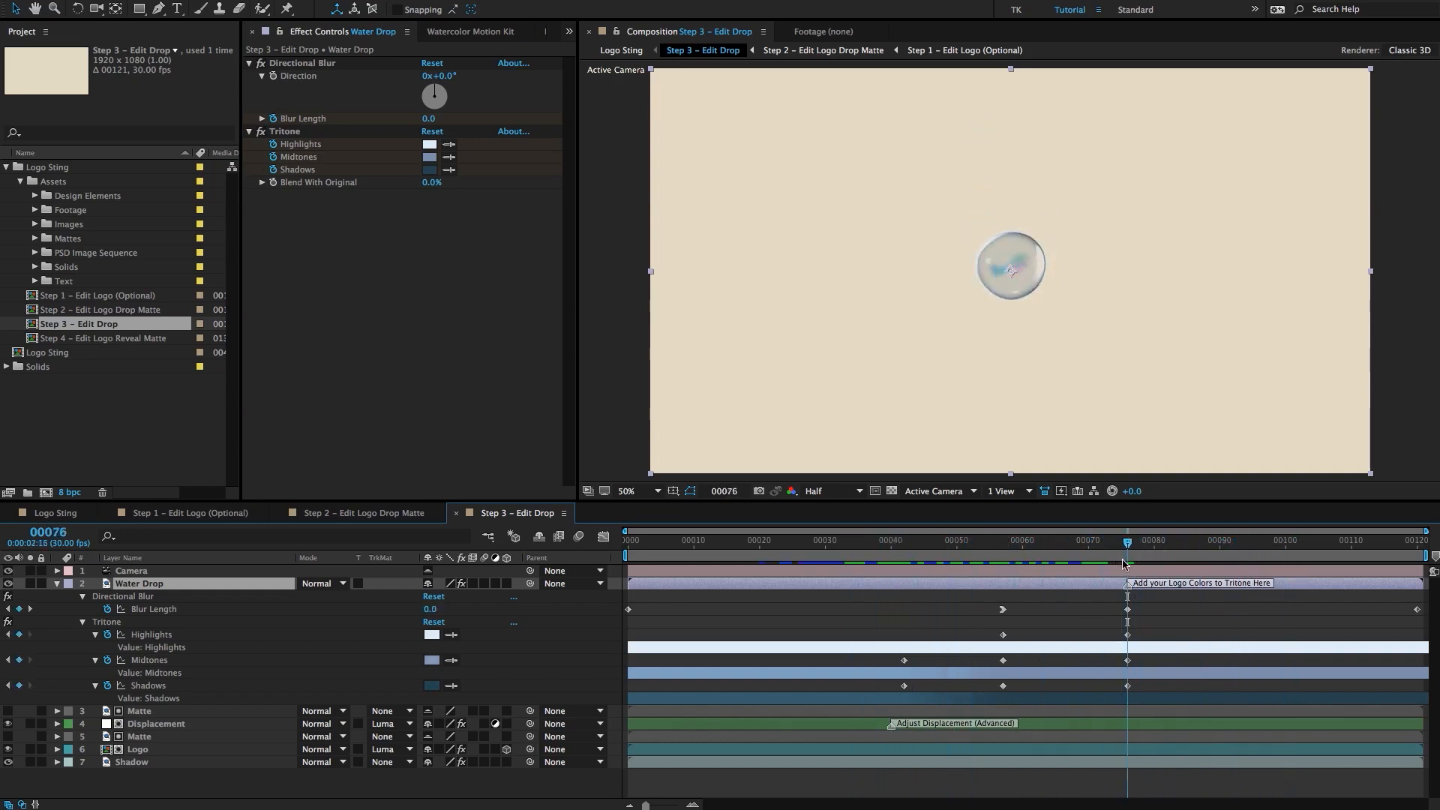
{"action": "left_click", "coordinate": [354, 250]}
Set the Water Drop's Tritone Shadows color to purple 8614AD at frame 76 and preview the neighbouring frames.
{"action": "left_click", "coordinate": [429, 170]}
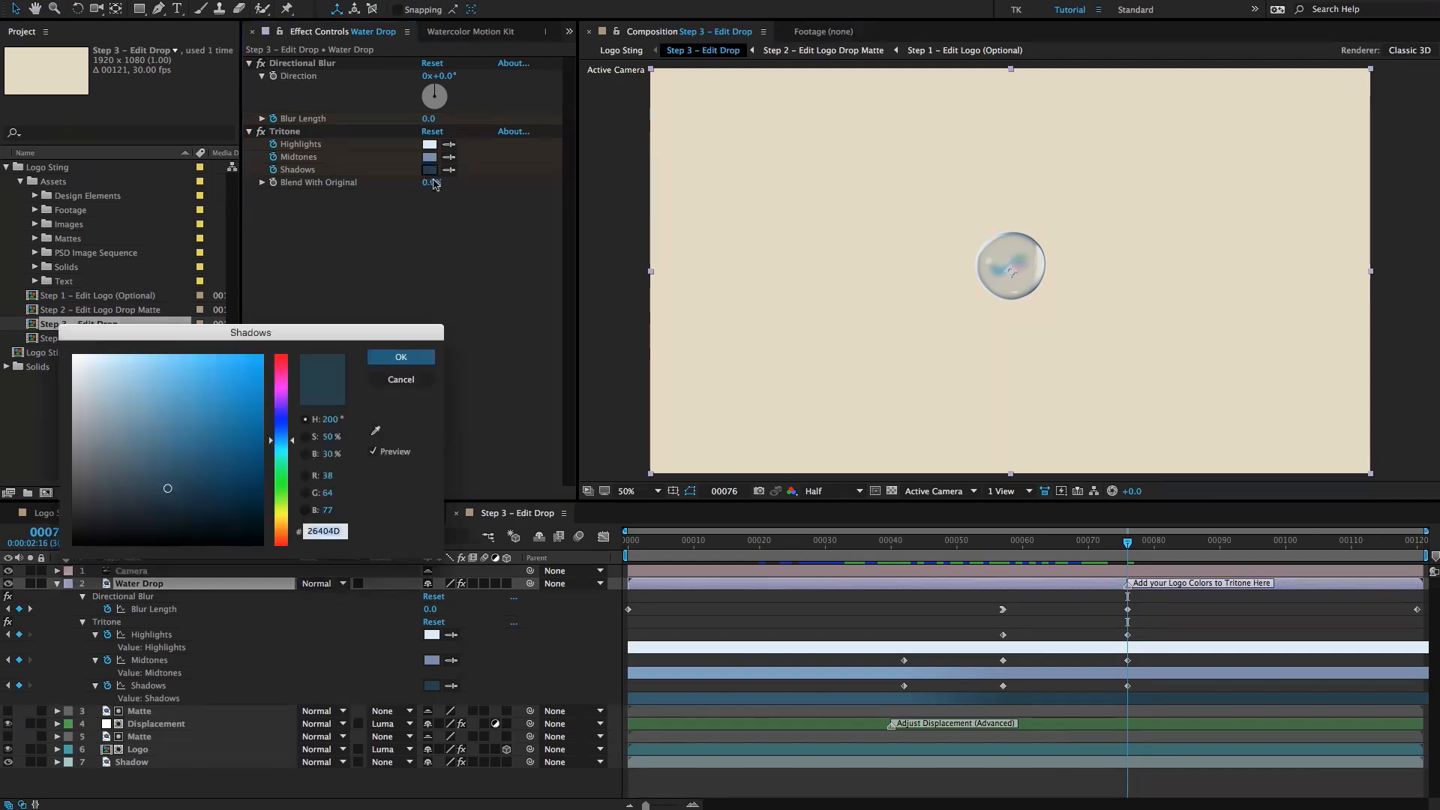
{"action": "left_click_drag", "start_coordinate": [286, 413], "coordinate": [297, 392]}
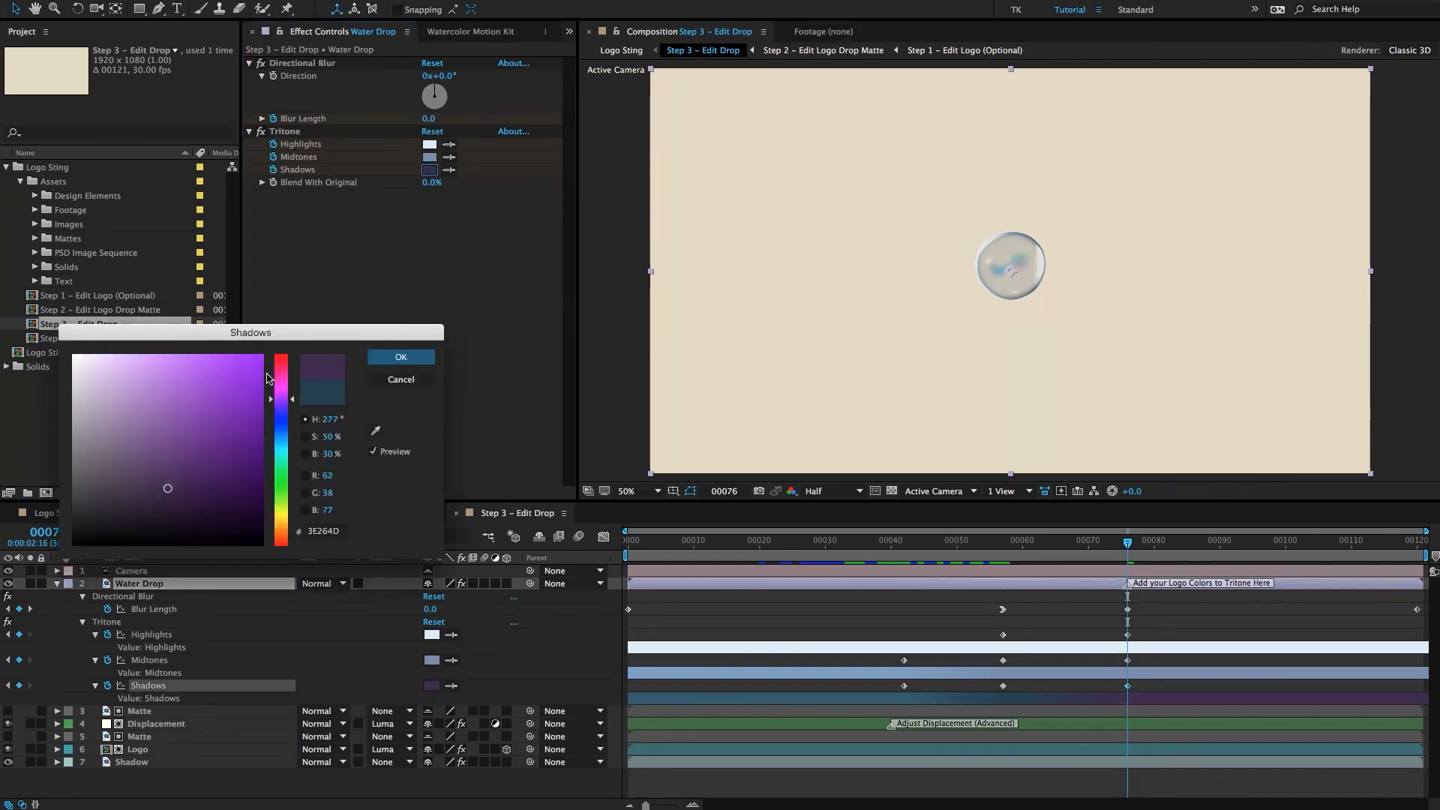
{"action": "left_click", "coordinate": [401, 357]}
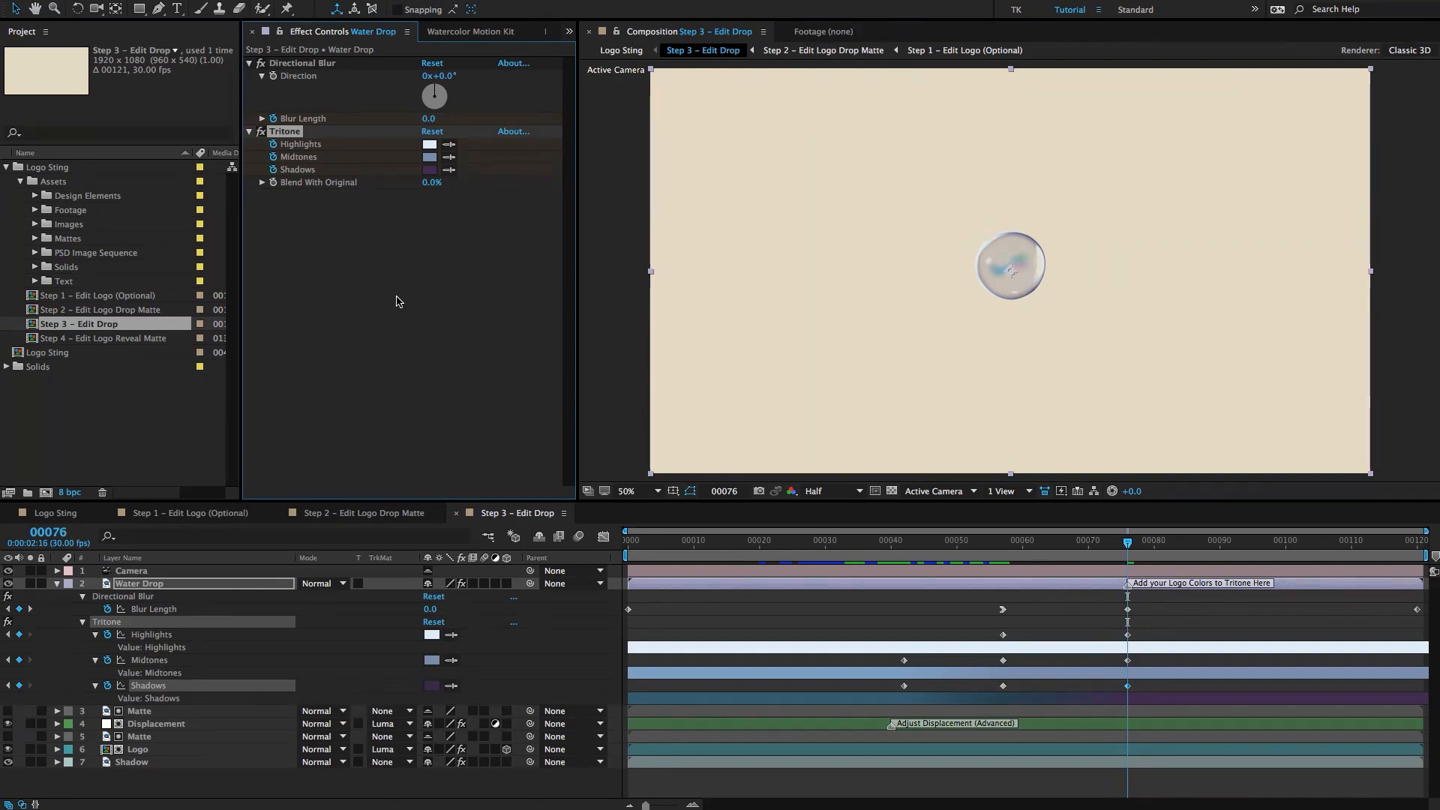
{"action": "left_click", "coordinate": [404, 164]}
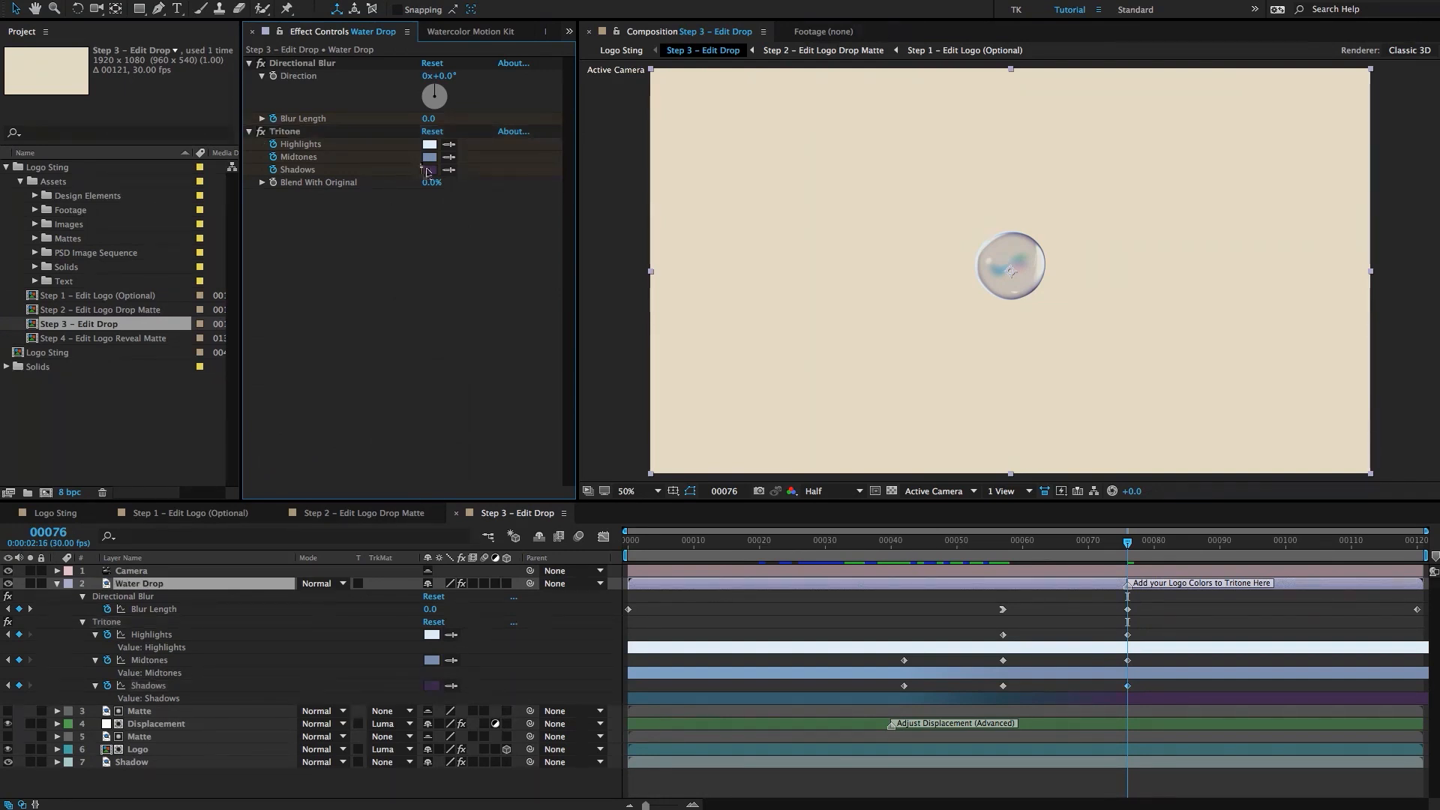
{"action": "left_click", "coordinate": [429, 169]}
{"action": "left_click", "coordinate": [195, 424]}
{"action": "left_click", "coordinate": [242, 416]}
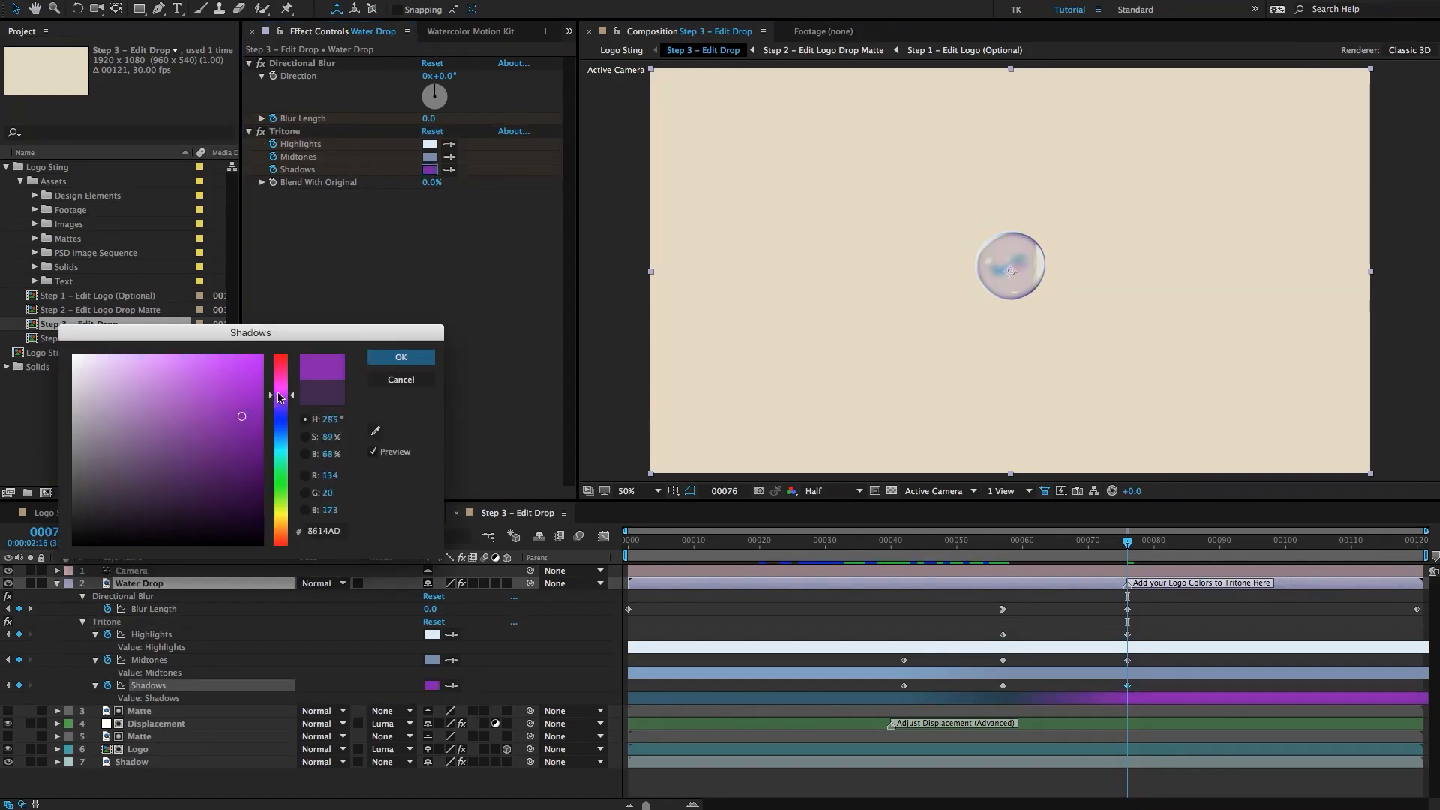
{"action": "left_click", "coordinate": [399, 357]}
{"action": "left_click_drag", "start_coordinate": [1147, 549], "coordinate": [1116, 556]}
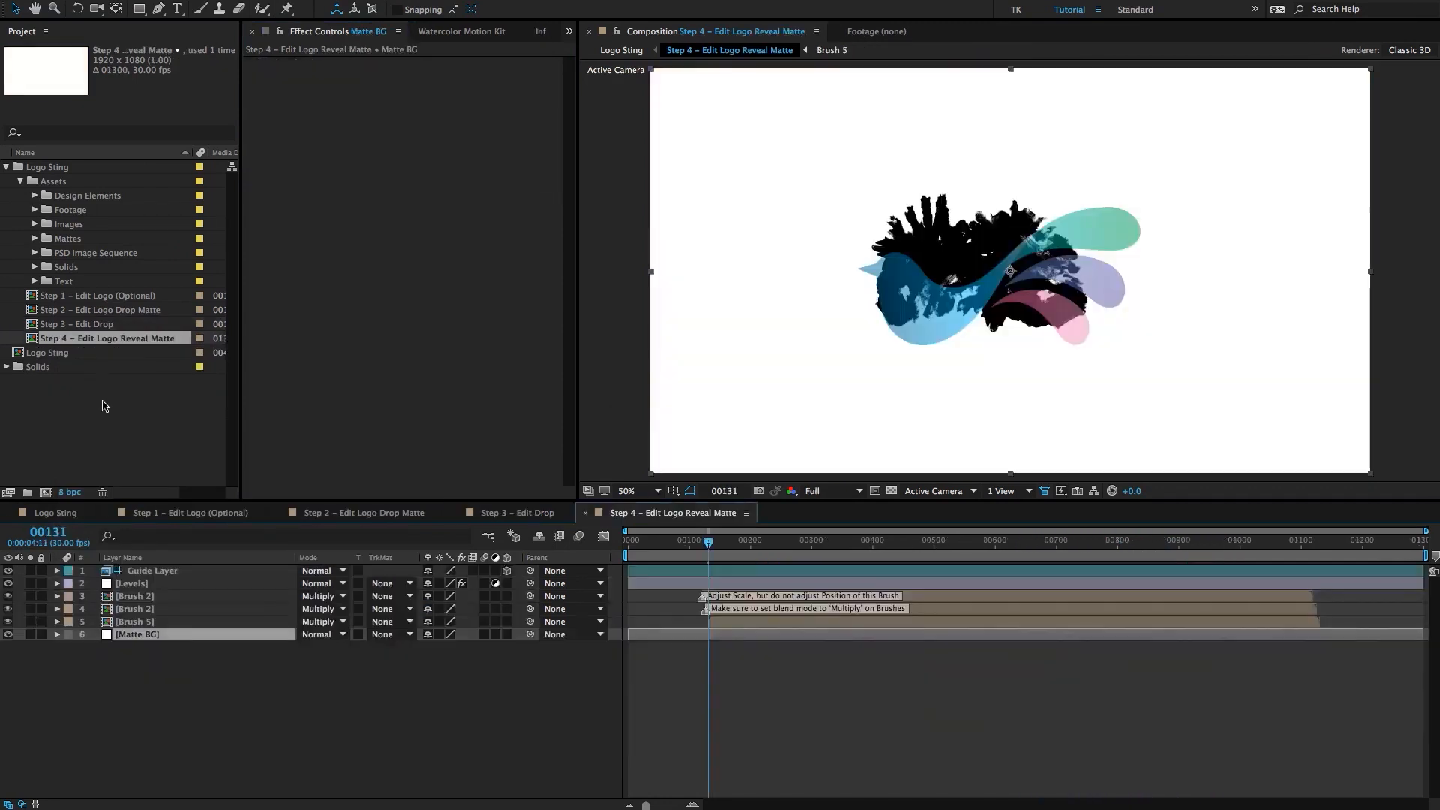
In the Step 4 – Edit Logo Reveal Matte composition, go to frame 176 and reveal the upper Brush 2 layer's scale.
{"action": "left_click", "coordinate": [103, 405]}
{"action": "left_click", "coordinate": [90, 341]}
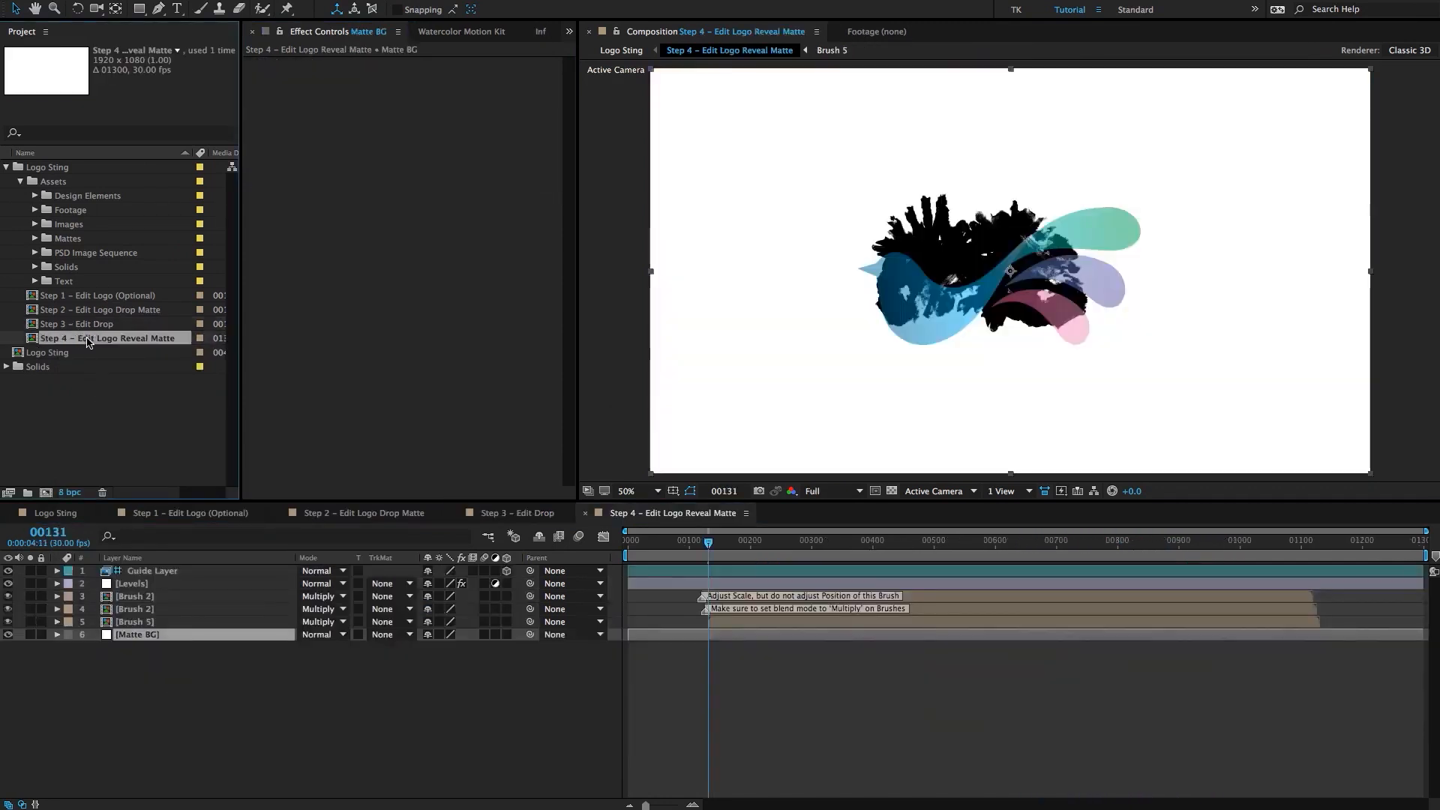
{"action": "left_click_drag", "start_coordinate": [709, 545], "coordinate": [739, 547]}
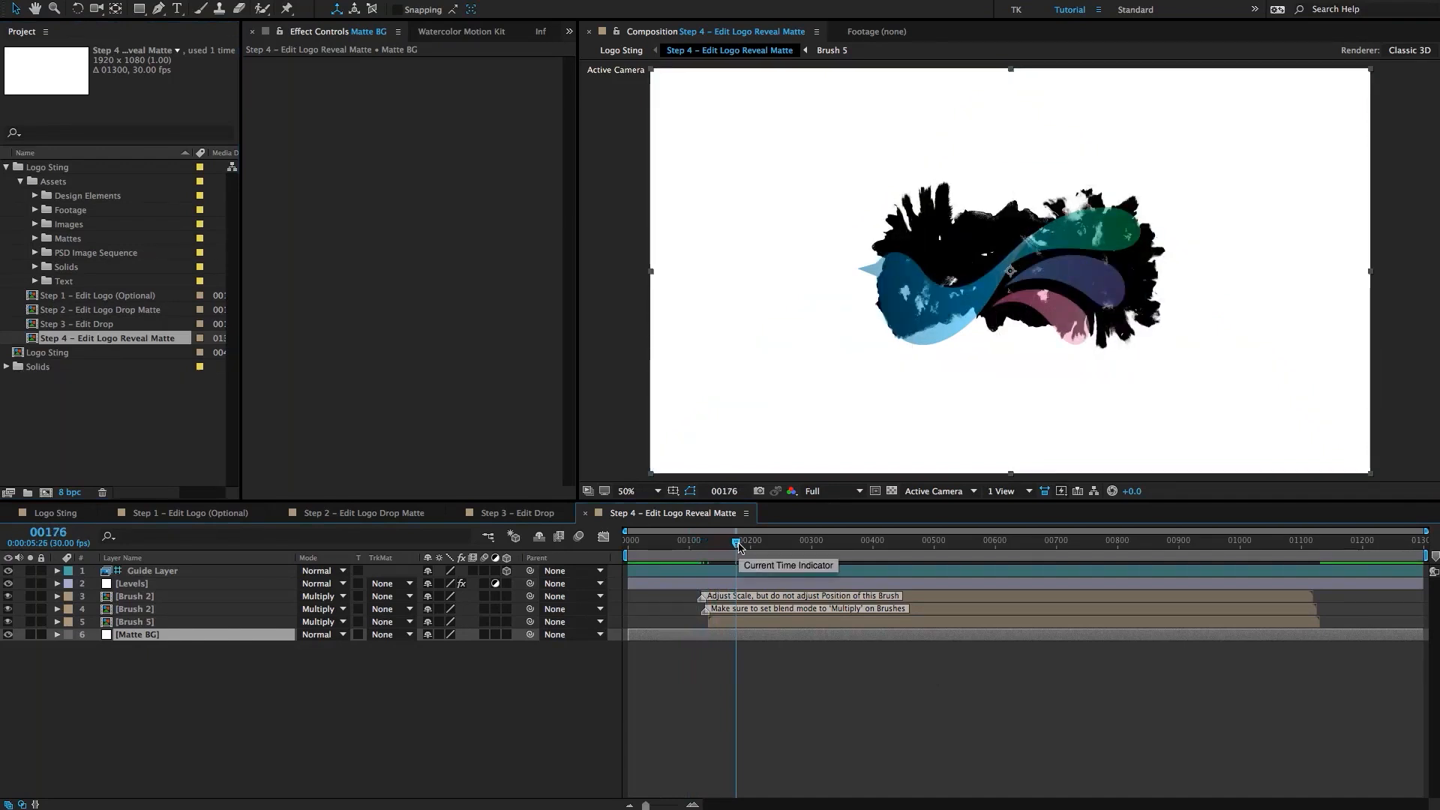
{"action": "left_click", "coordinate": [745, 598]}
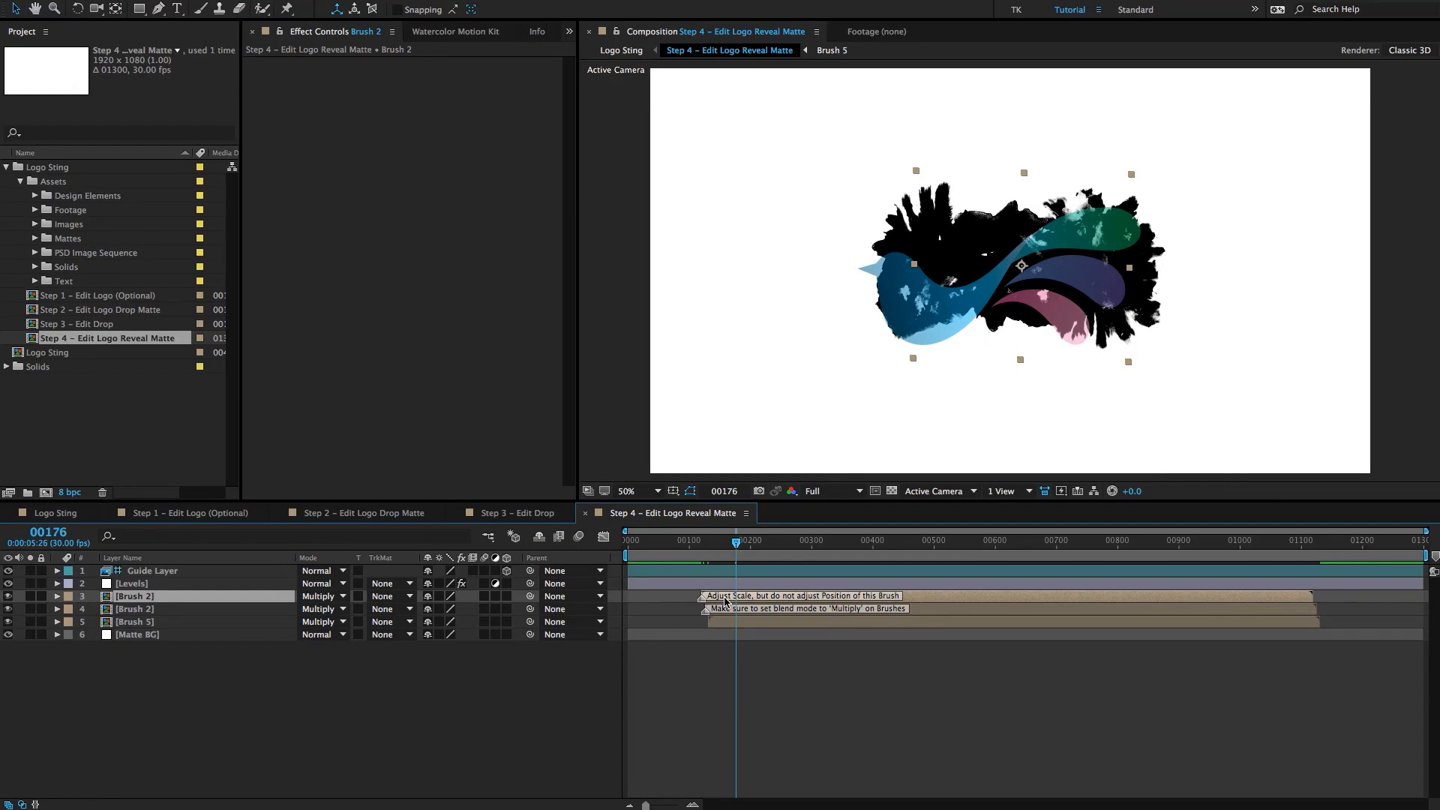
{"action": "key", "text": "s"}
Move the second Brush 2 layer down and left over the bird's body and set its scale to 29%.
{"action": "left_click", "coordinate": [155, 622]}
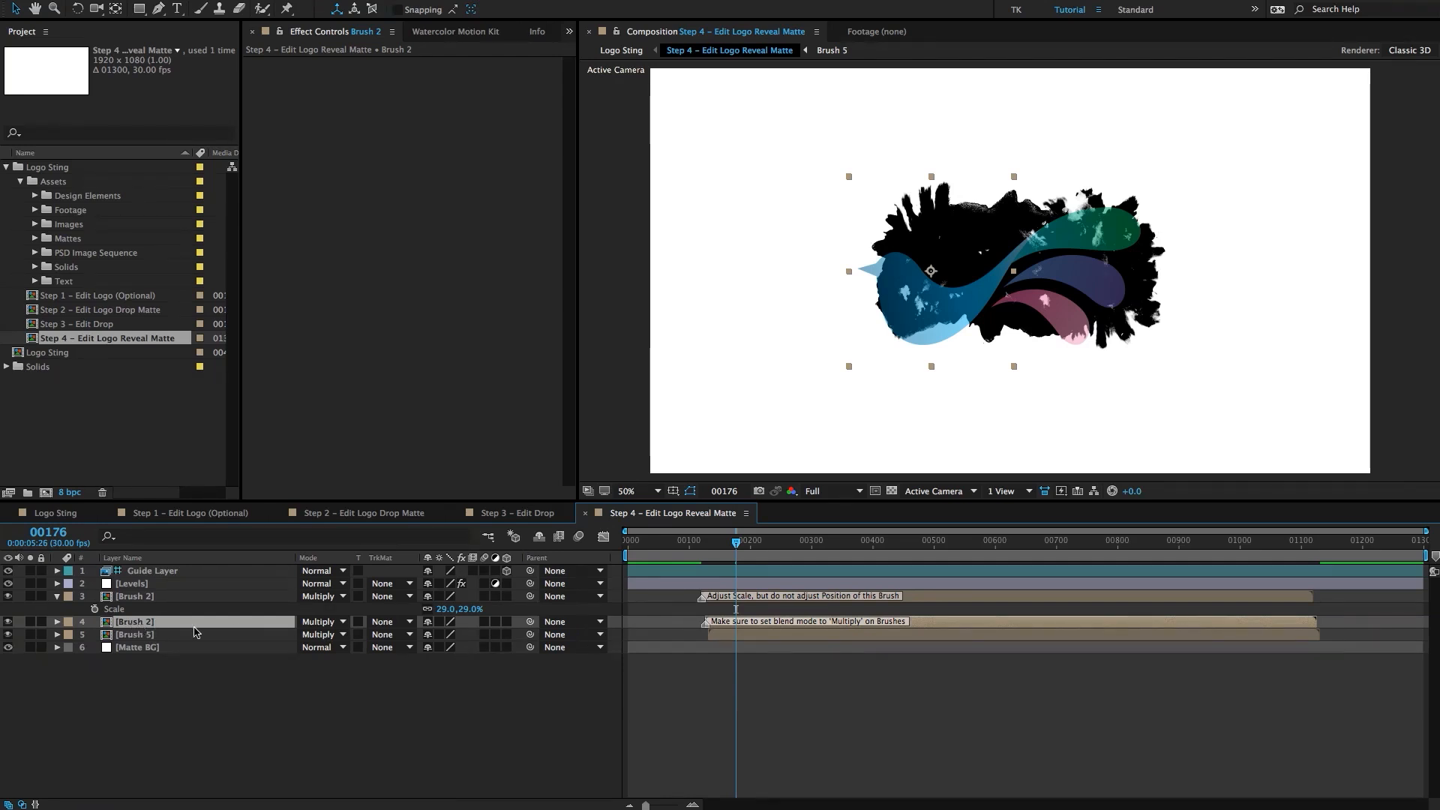
{"action": "left_click_drag", "start_coordinate": [951, 292], "coordinate": [918, 296]}
{"action": "mouse_move", "coordinate": [950, 225]}
{"action": "left_mouse_down"}
{"action": "mouse_move", "coordinate": [950, 258]}
{"action": "mouse_move", "coordinate": [965, 258]}
{"action": "left_mouse_up"}
{"action": "key", "text": "s"}
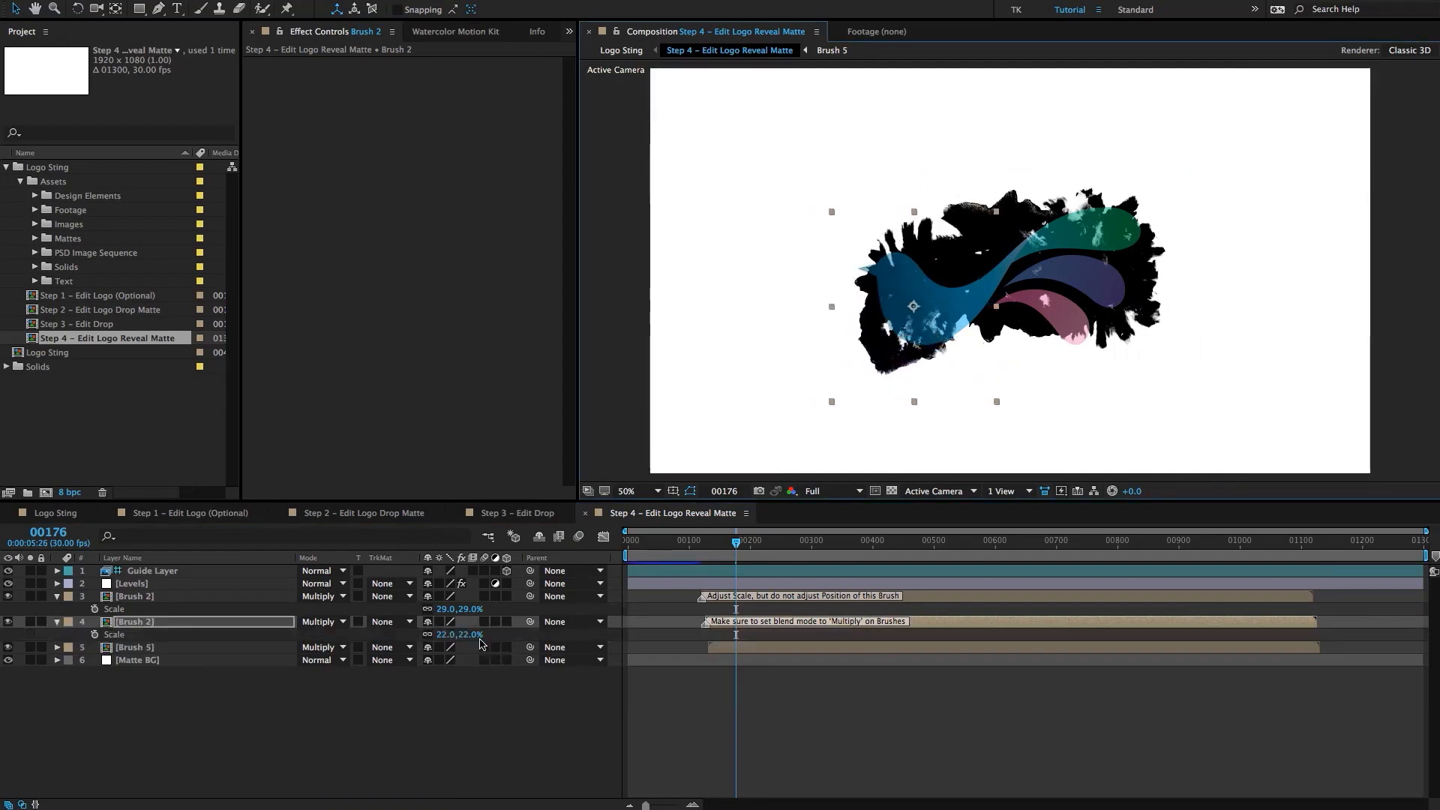
{"action": "left_click_drag", "start_coordinate": [448, 635], "coordinate": [448, 635]}
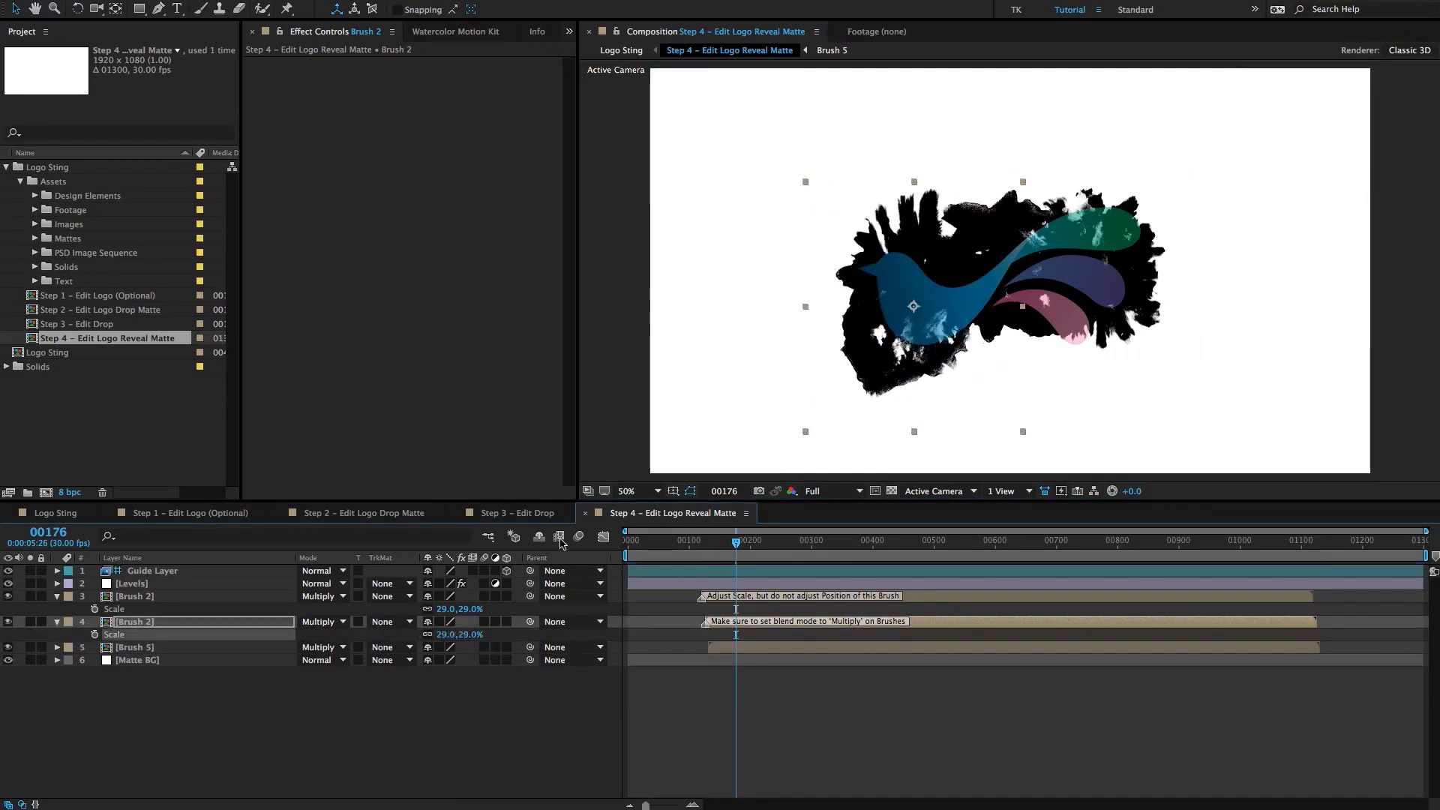
Rotate the second Brush 2 layer to -43° and reposition it slightly to the right over the bird's body.
{"action": "key", "text": "r"}
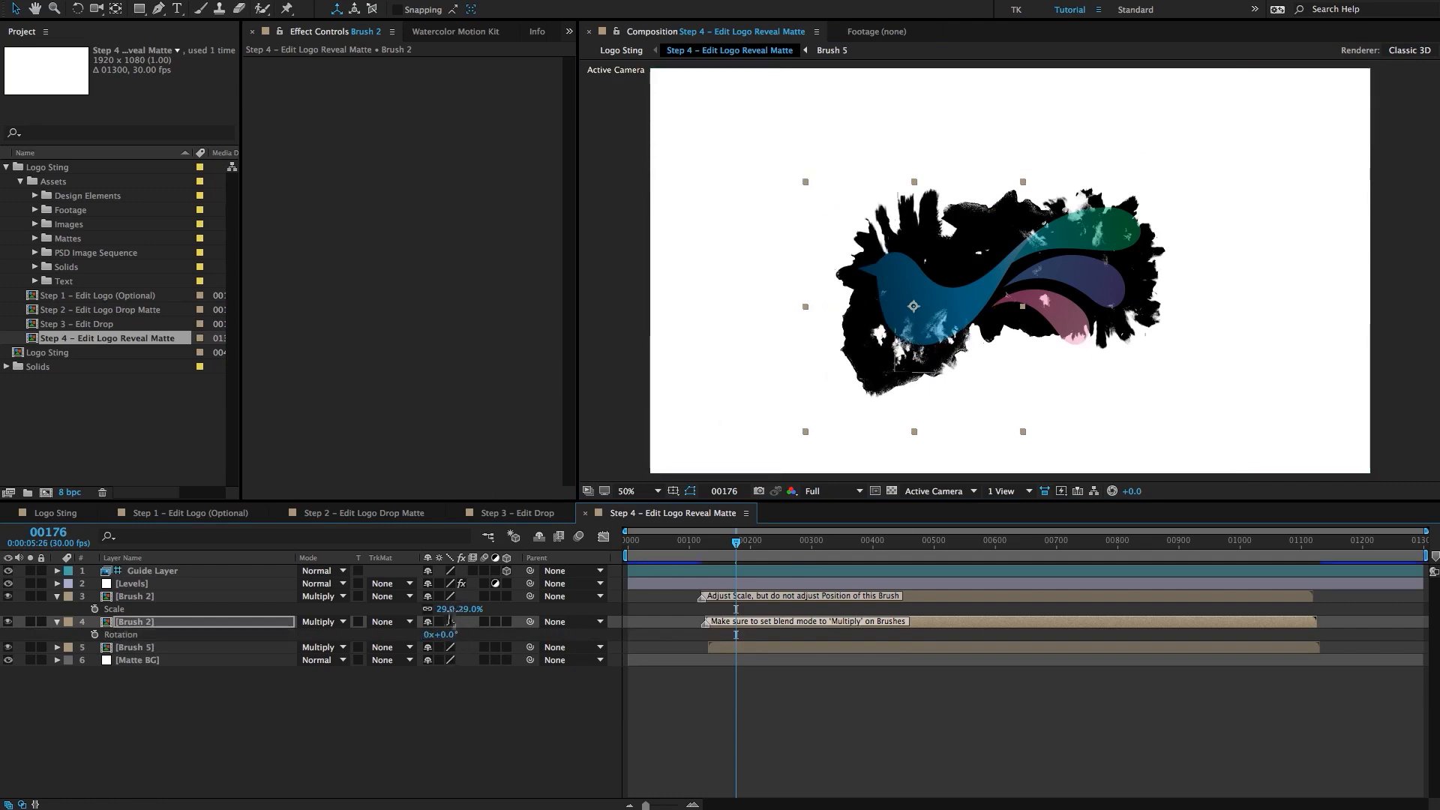
{"action": "left_click_drag", "start_coordinate": [448, 634], "coordinate": [415, 634]}
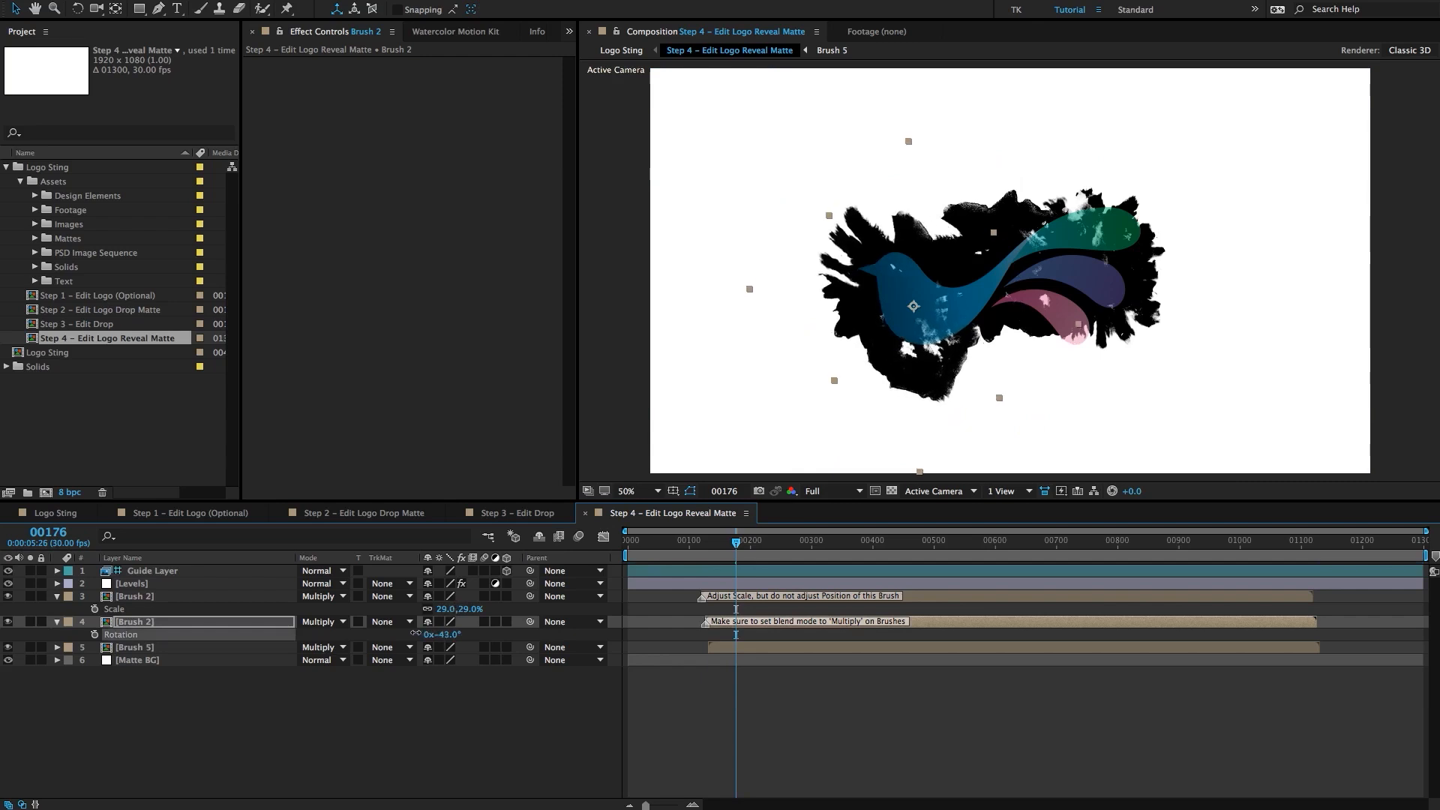
{"action": "mouse_move", "coordinate": [925, 350]}
{"action": "left_mouse_down"}
{"action": "mouse_move", "coordinate": [935, 343]}
{"action": "mouse_move", "coordinate": [924, 347]}
{"action": "left_mouse_up"}
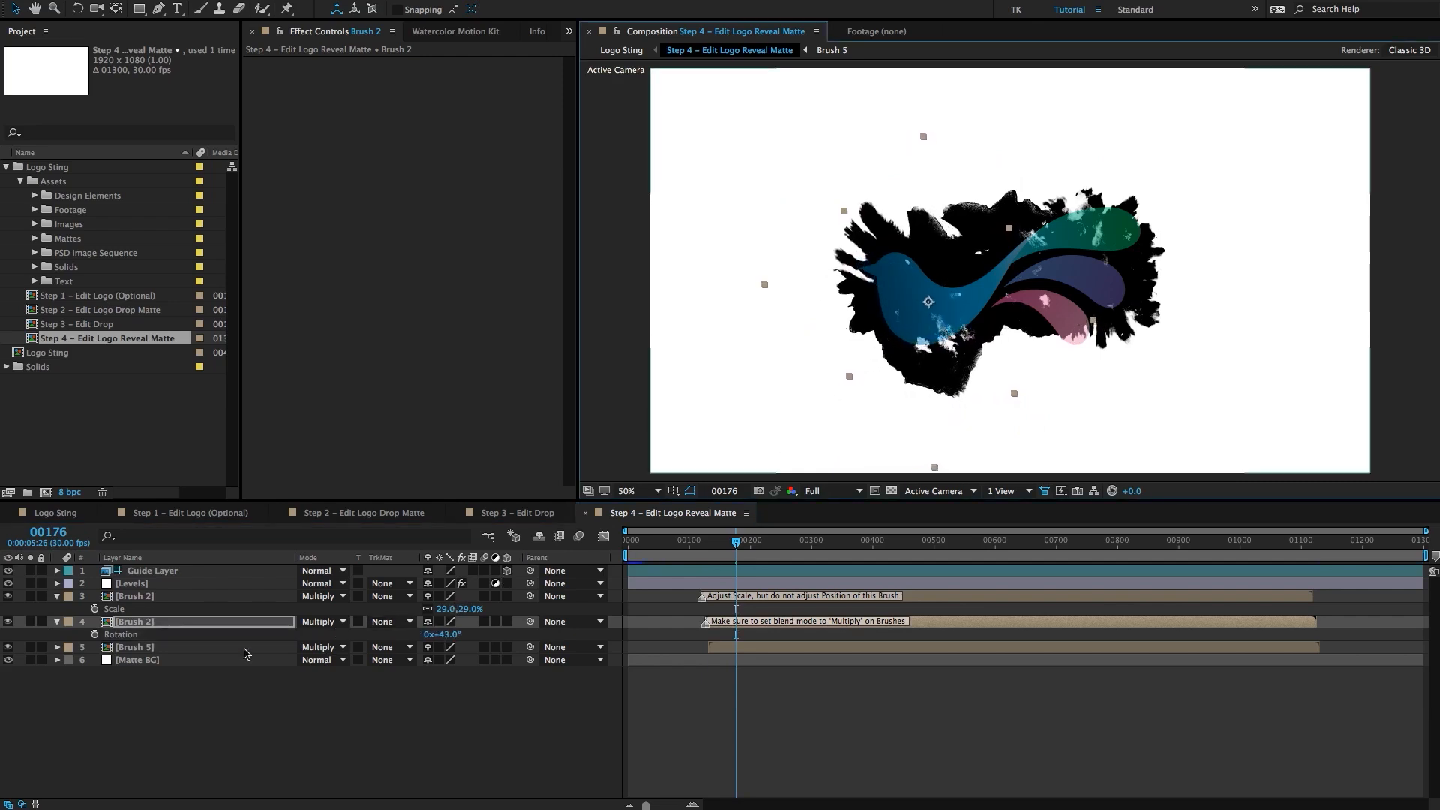
Set the Brush 5 layer's scale to 34% so it covers the bird's tail feathers.
{"action": "left_click", "coordinate": [1150, 327]}
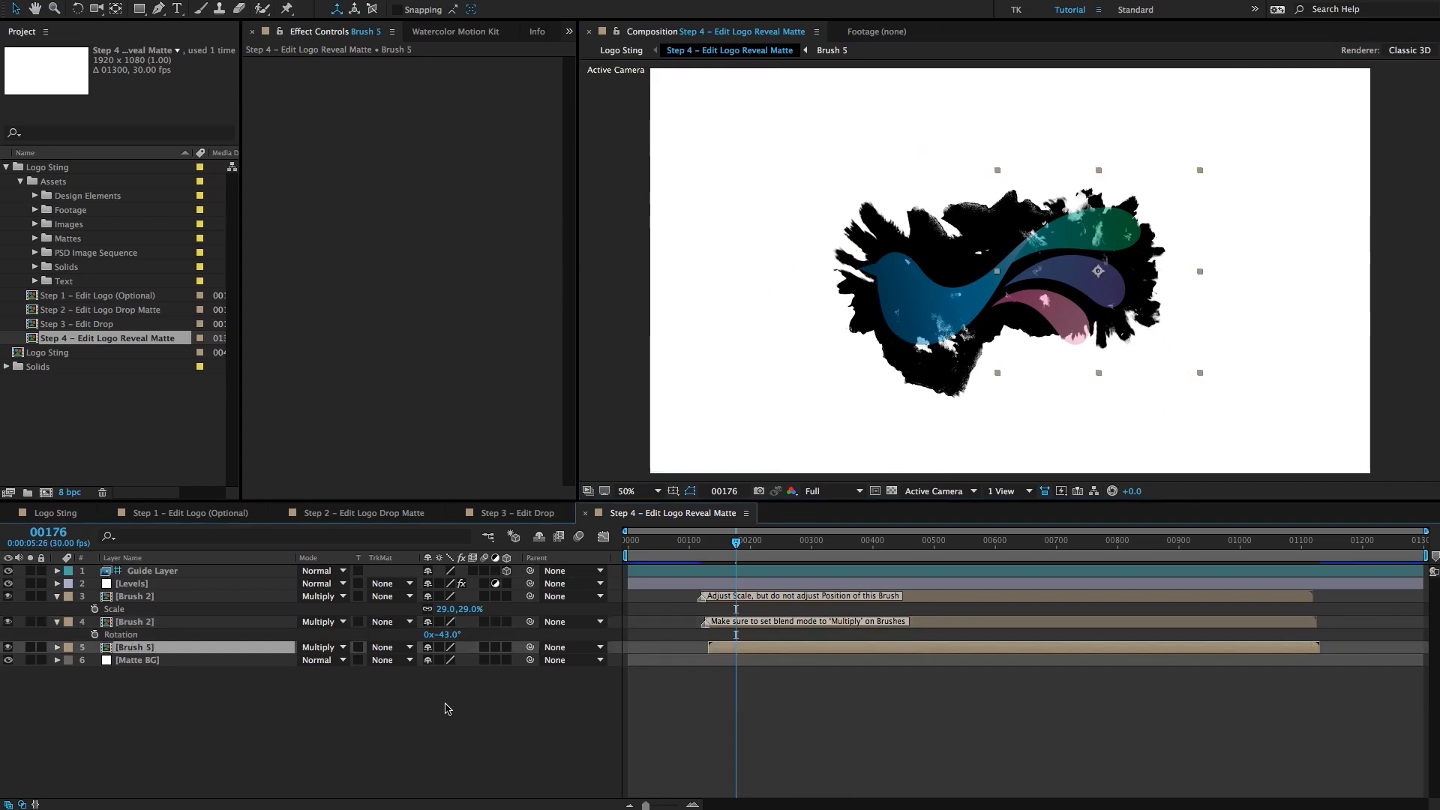
{"action": "key", "text": "s"}
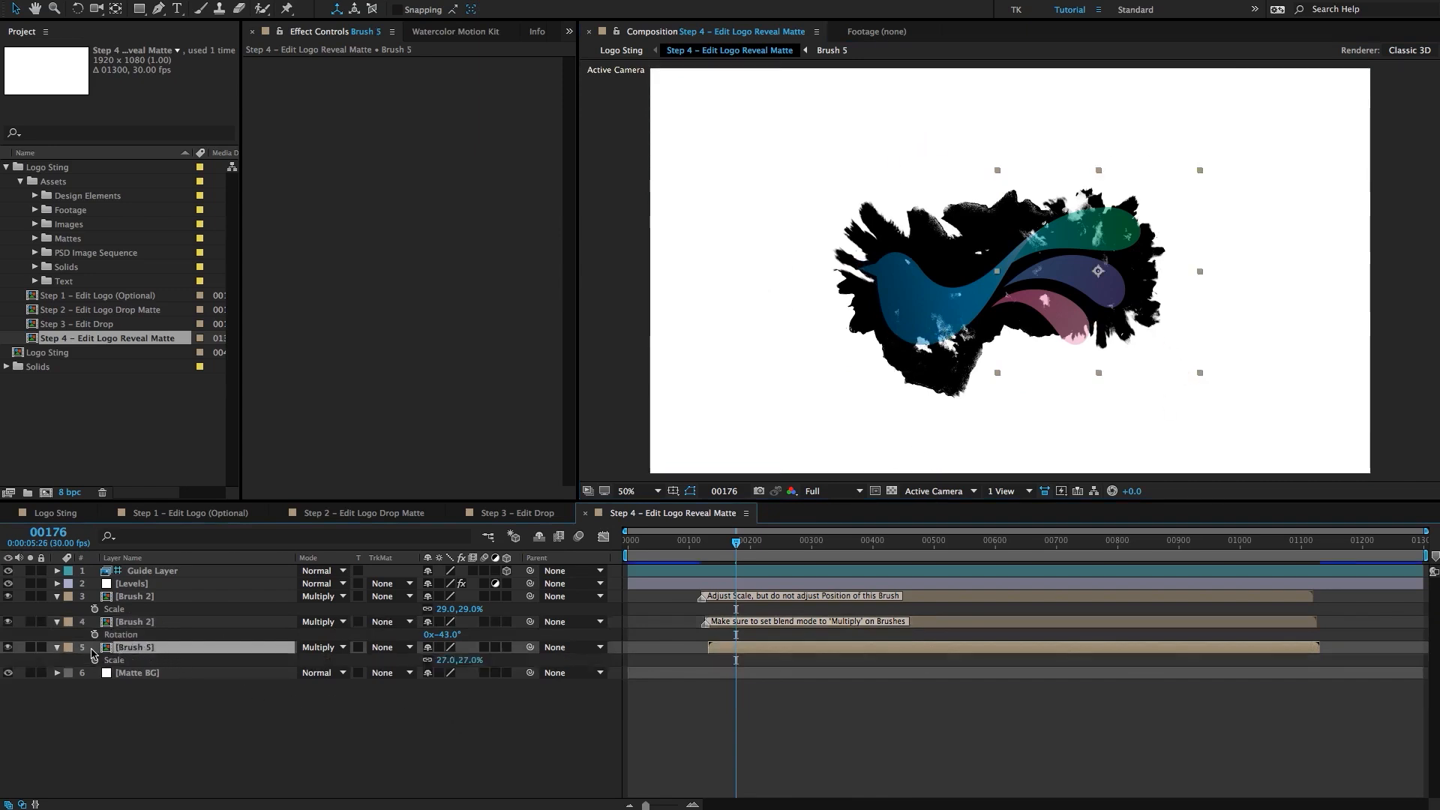
{"action": "left_click_drag", "start_coordinate": [447, 661], "coordinate": [461, 657]}
Set the second Brush 2 layer's scale to 26% and reposition it over the bird's head and body.
{"action": "left_click", "coordinate": [120, 597]}
{"action": "left_click", "coordinate": [128, 622]}
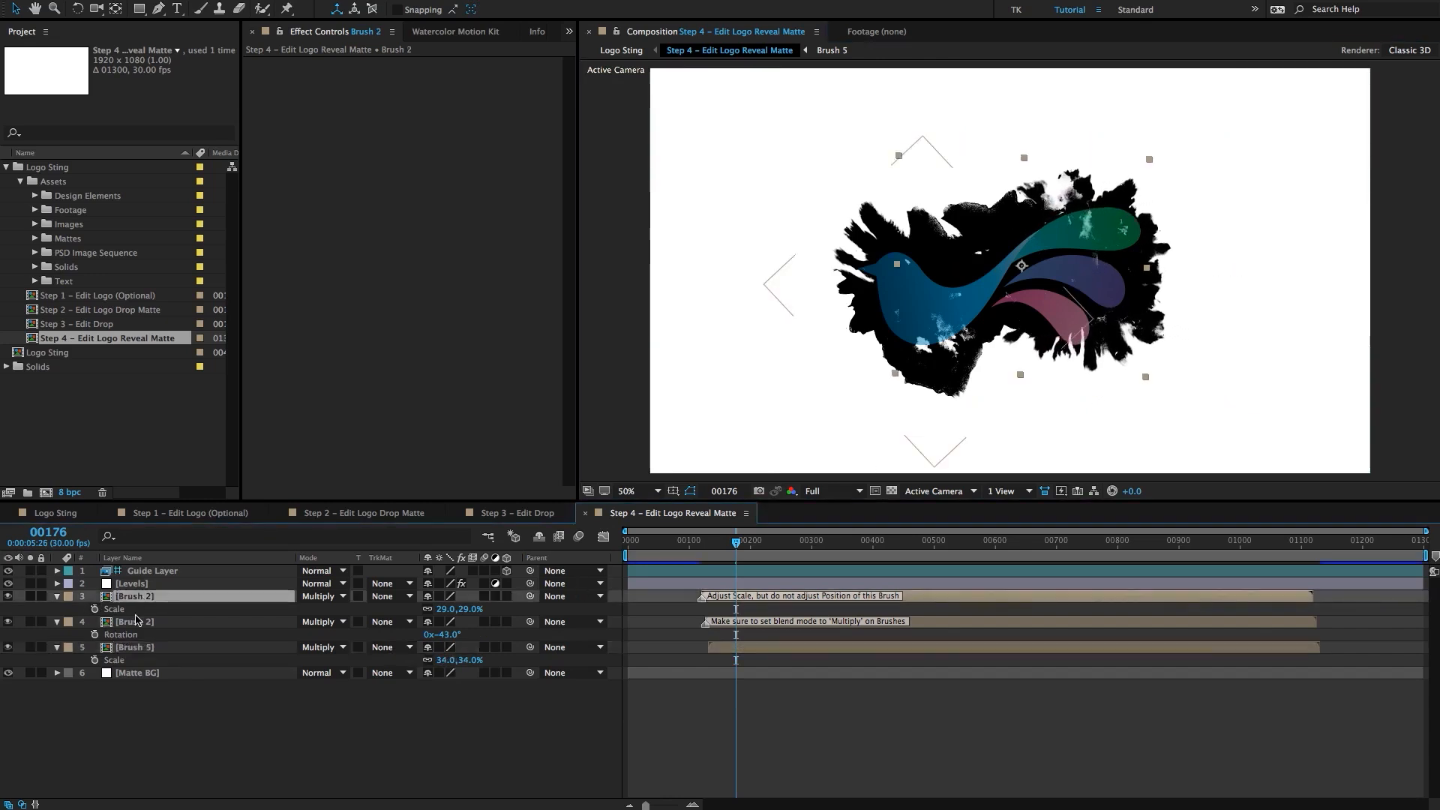
{"action": "left_click_drag", "start_coordinate": [900, 330], "coordinate": [904, 323]}
{"action": "key", "text": "s"}
{"action": "left_click_drag", "start_coordinate": [452, 635], "coordinate": [447, 636]}
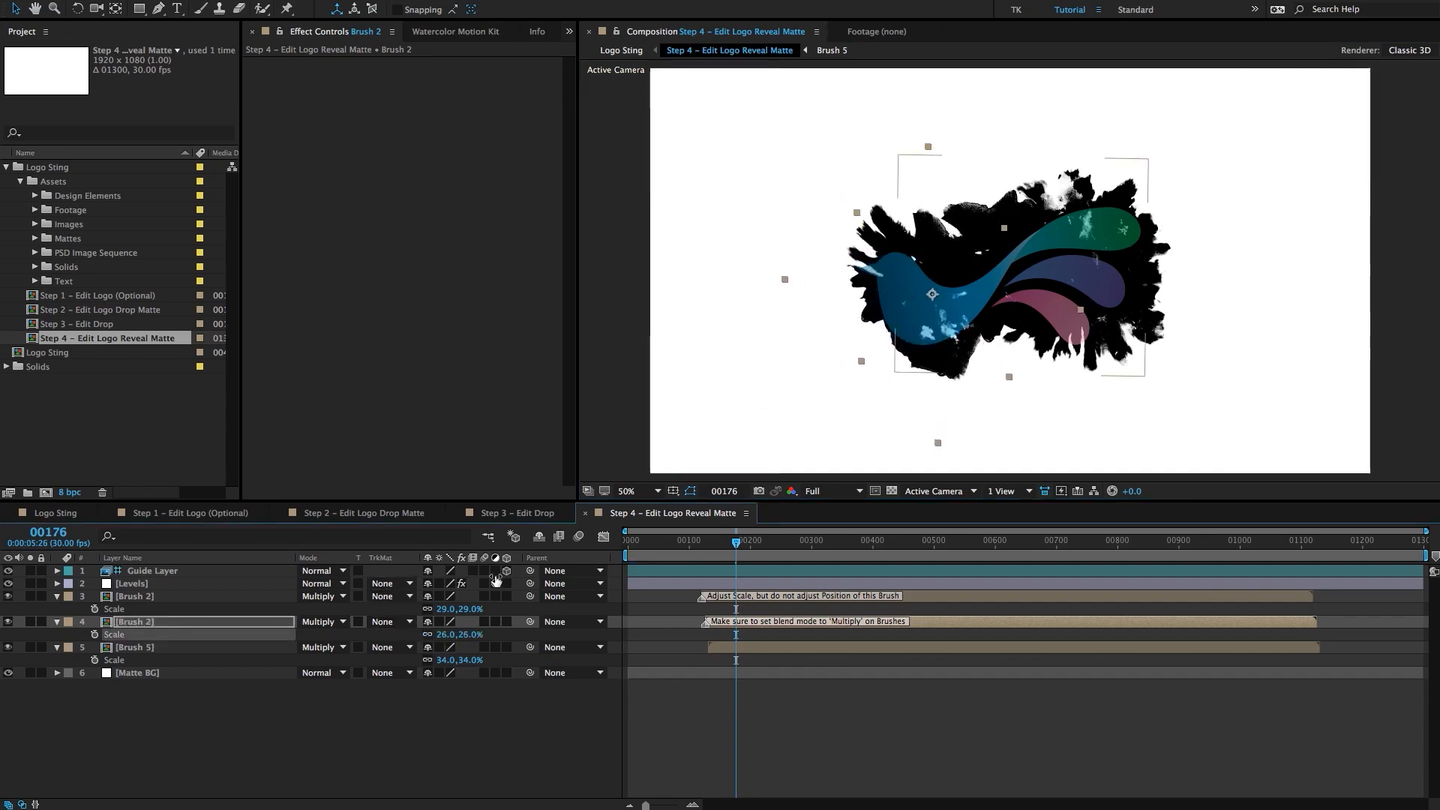
{"action": "key", "text": "Left"}
{"action": "key", "text": "Left"}
{"action": "key", "text": "Left"}
{"action": "key", "text": "Left"}
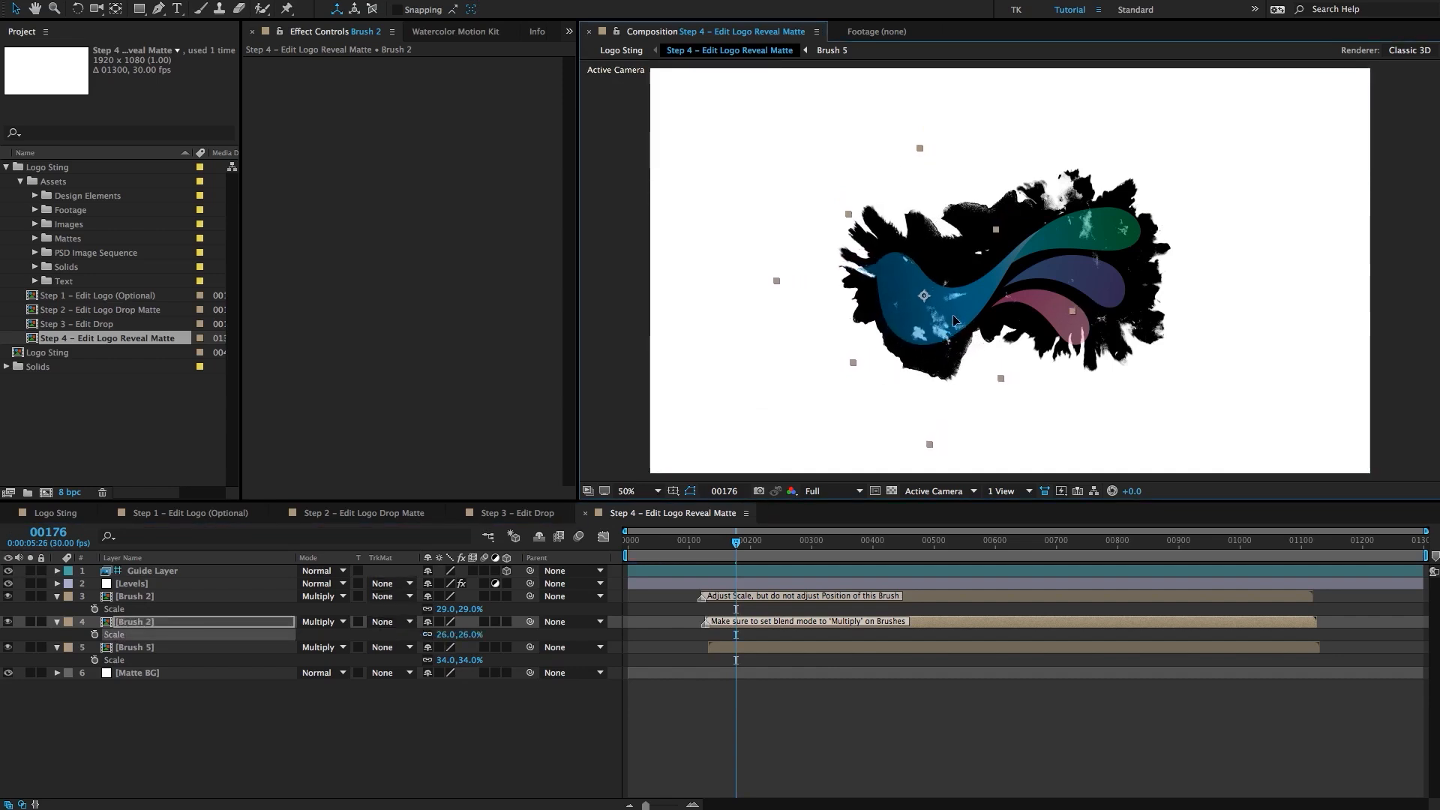
Collapse the revealed properties of all layers and deselect everything.
{"action": "key", "text": "super+a"}
{"action": "key", "text": "u"}
{"action": "key", "text": "F2"}
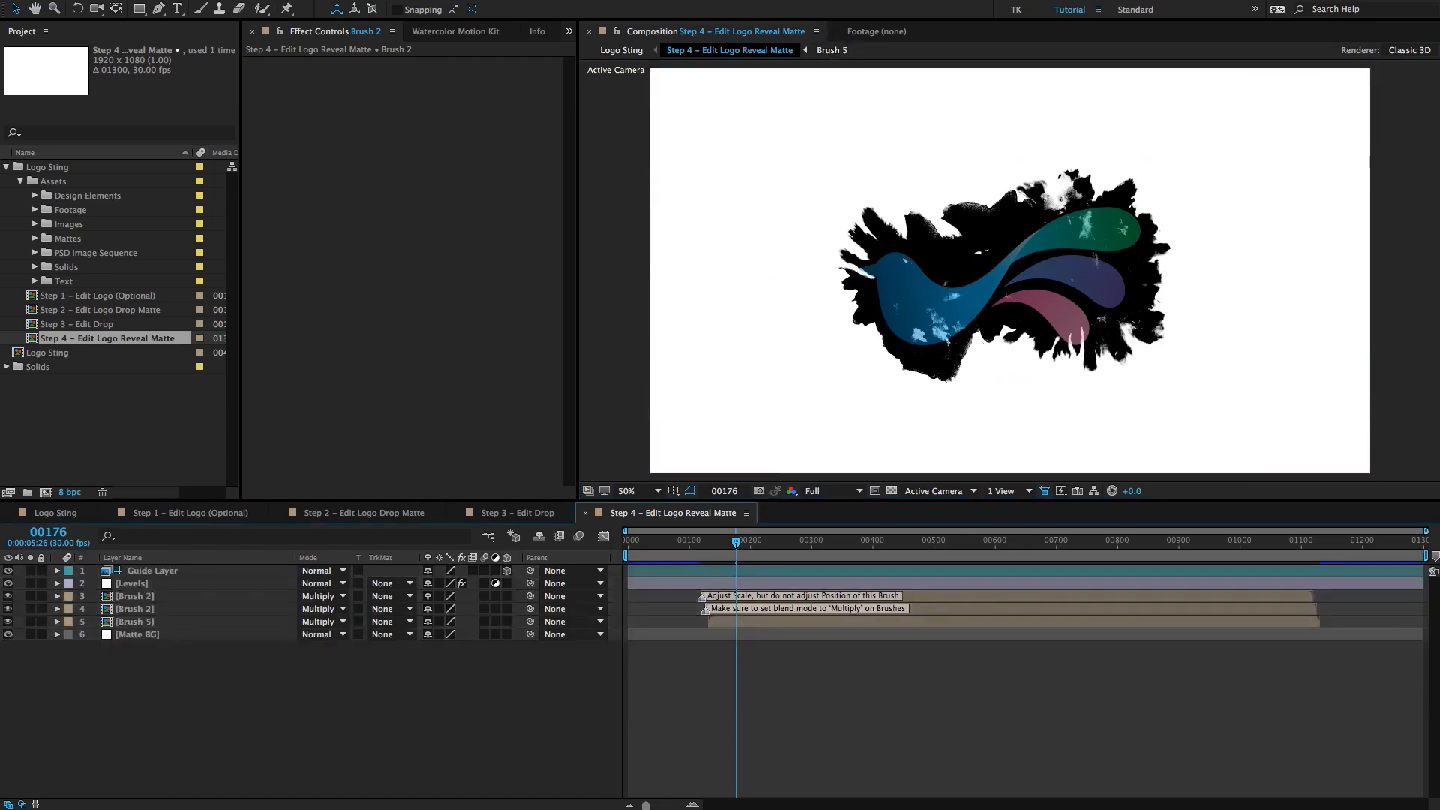
Return to the main Logo Sting composition and set its preview resolution to Half.
{"action": "left_click", "coordinate": [622, 52]}
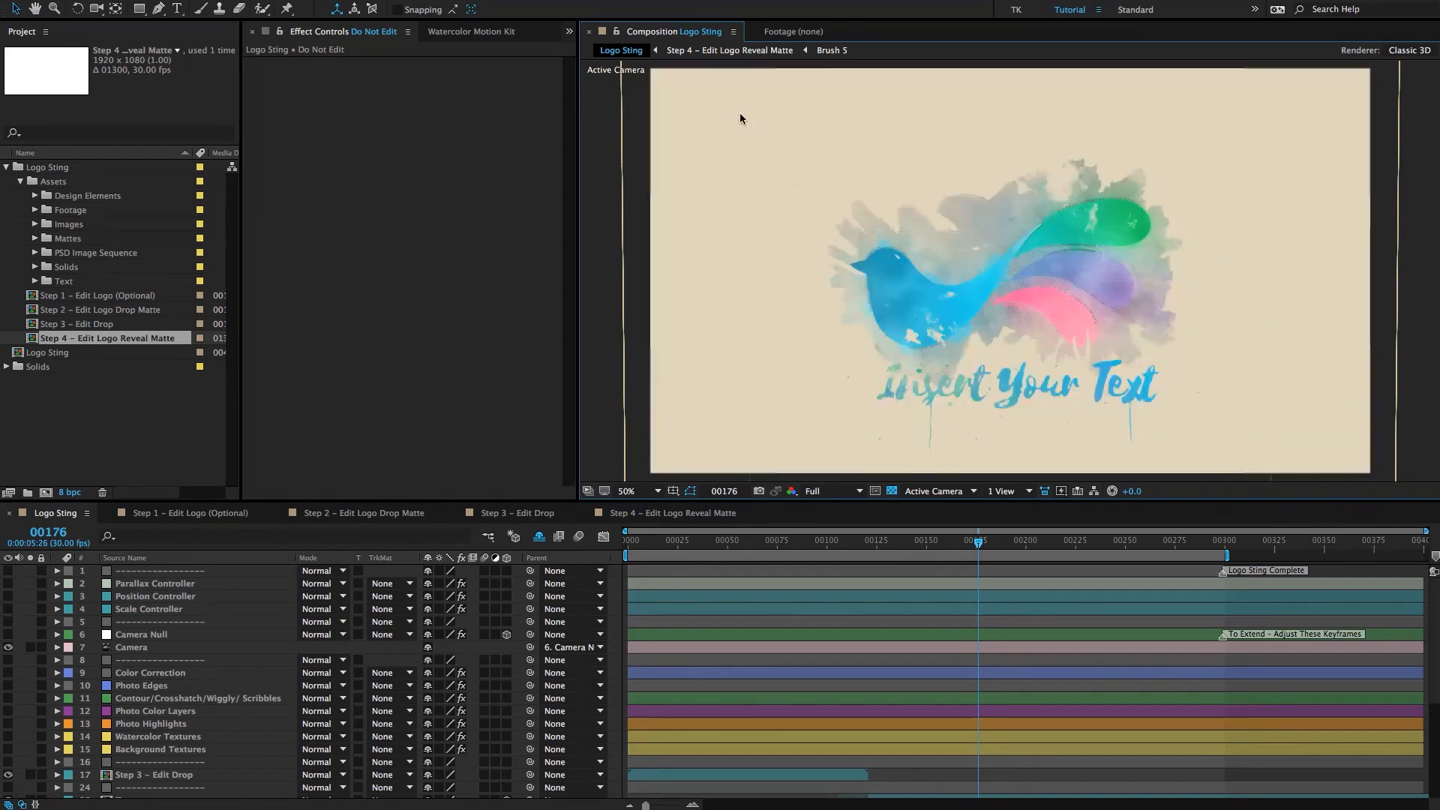
{"action": "left_click", "coordinate": [829, 492]}
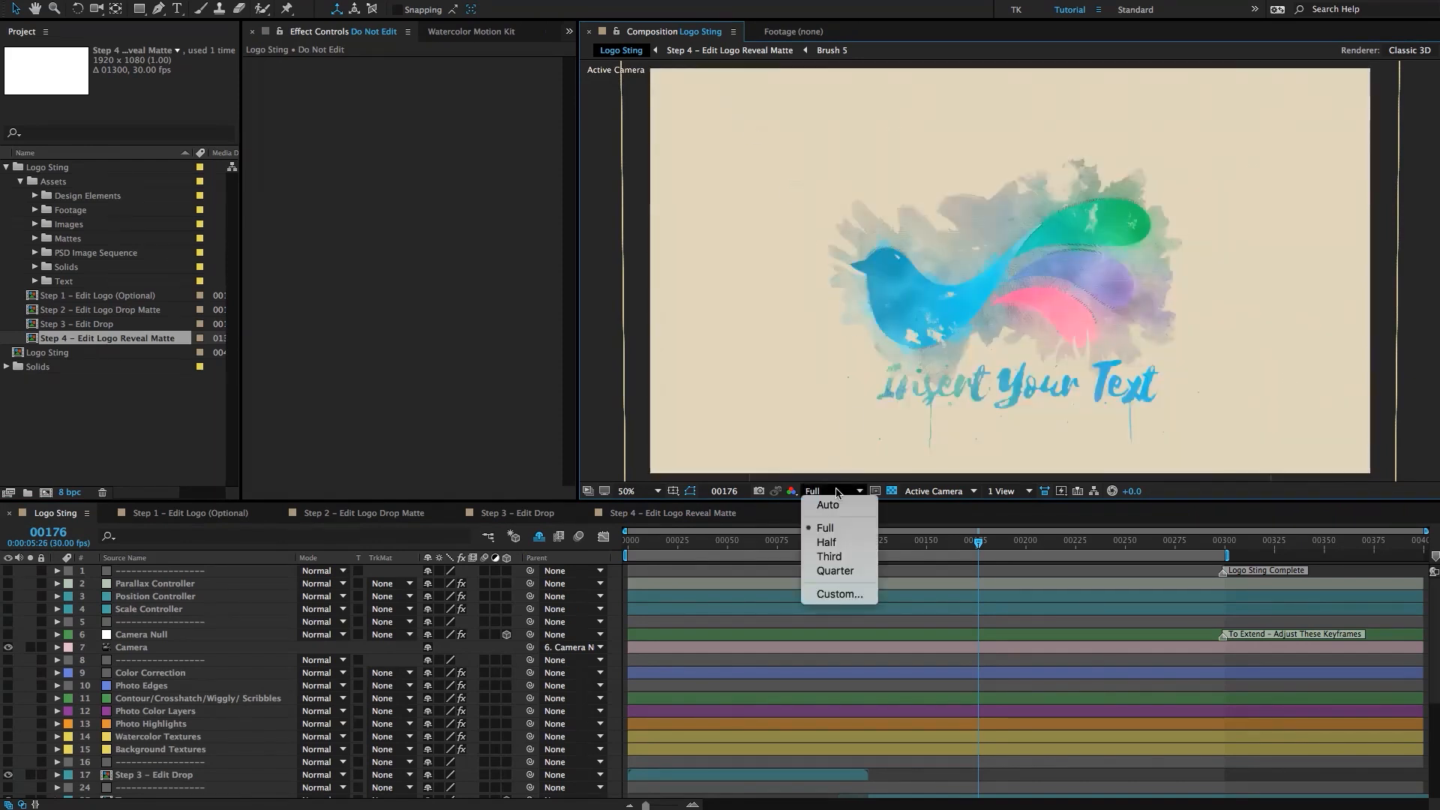
{"action": "left_click", "coordinate": [831, 543]}
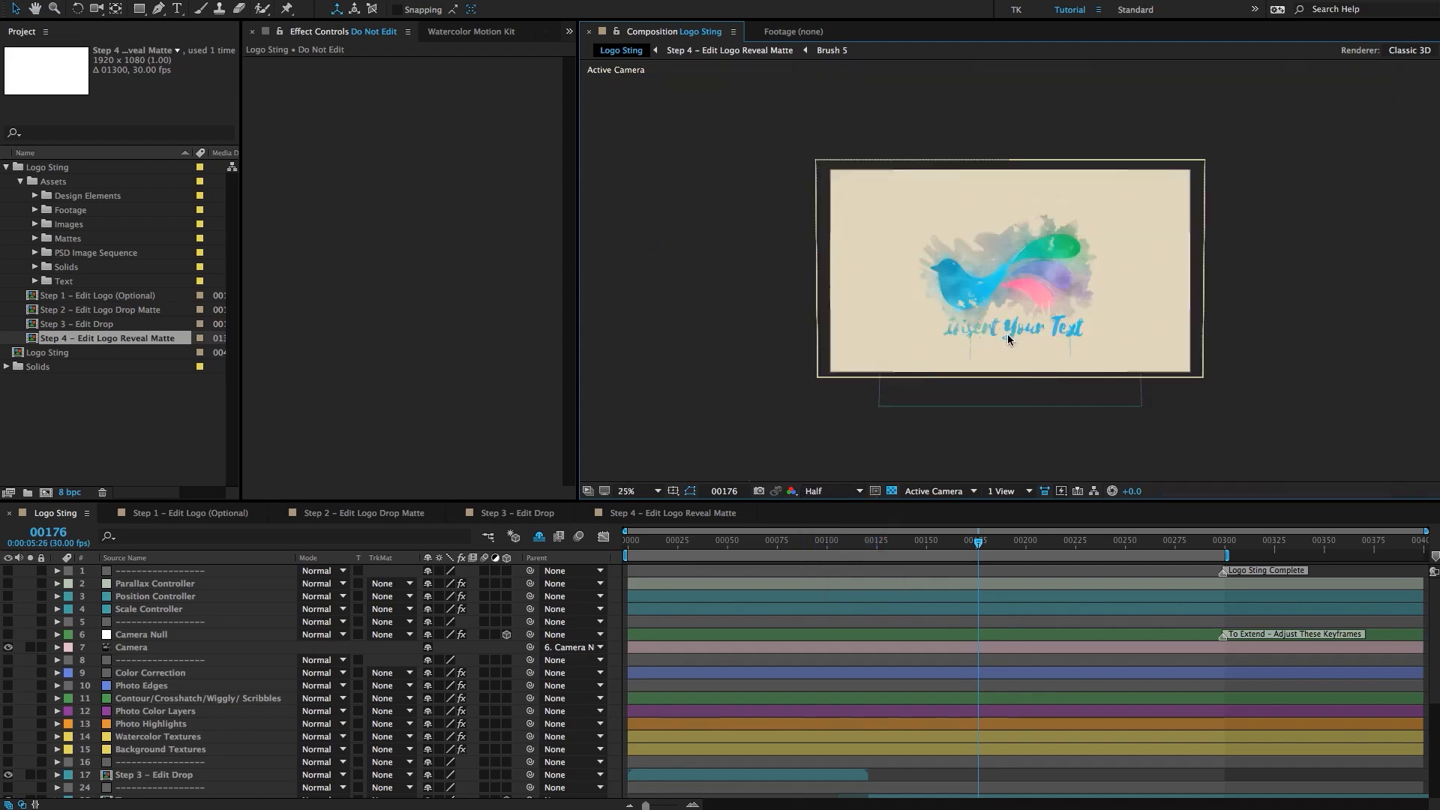
Show layer names instead of source names in the Logo Sting timeline.
{"action": "left_click_drag", "start_coordinate": [1009, 355], "coordinate": [1009, 305]}
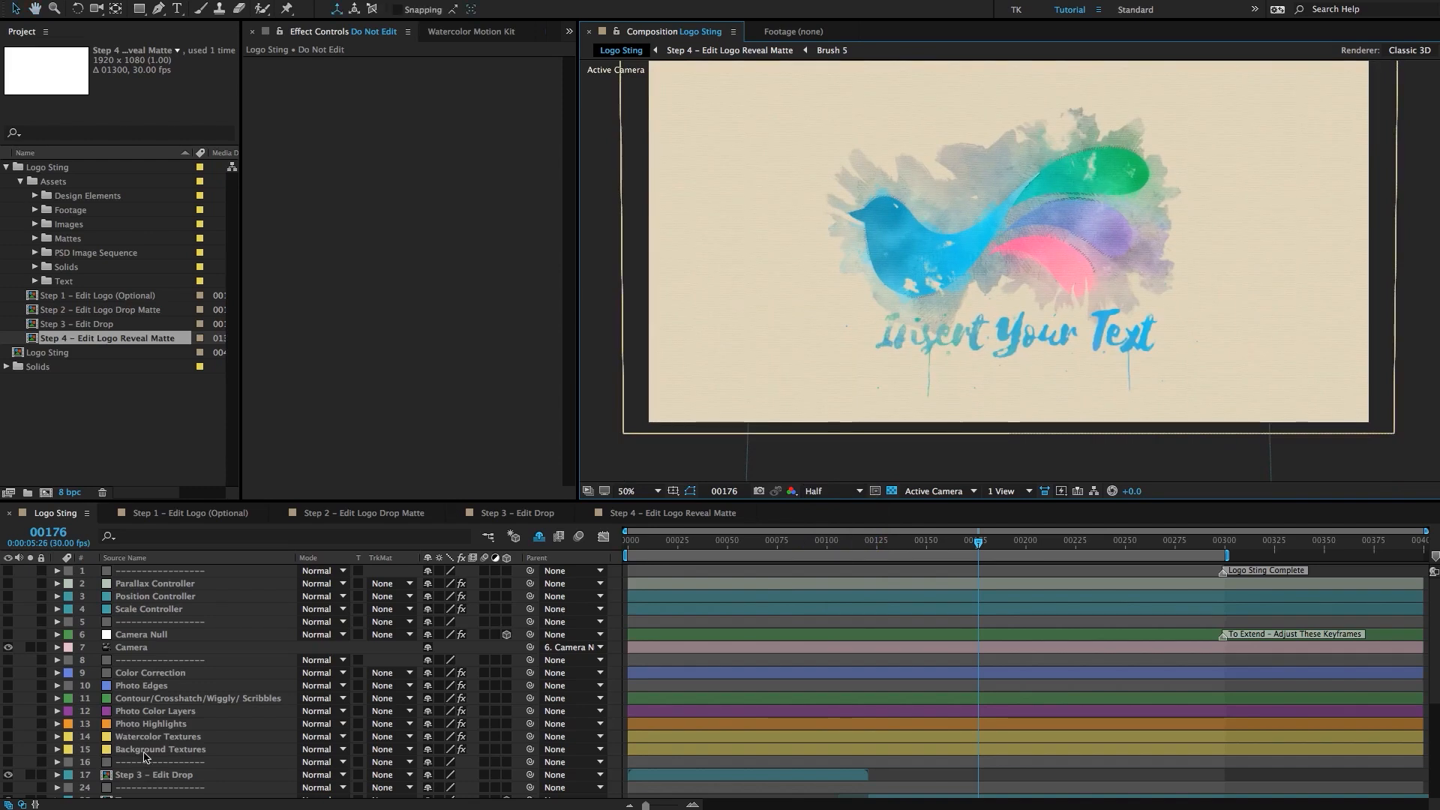
{"action": "scroll", "coordinate": [153, 755], "scroll_direction": "down", "scroll_amount": 3}
{"action": "scroll", "coordinate": [153, 755], "scroll_direction": "down", "scroll_amount": 4}
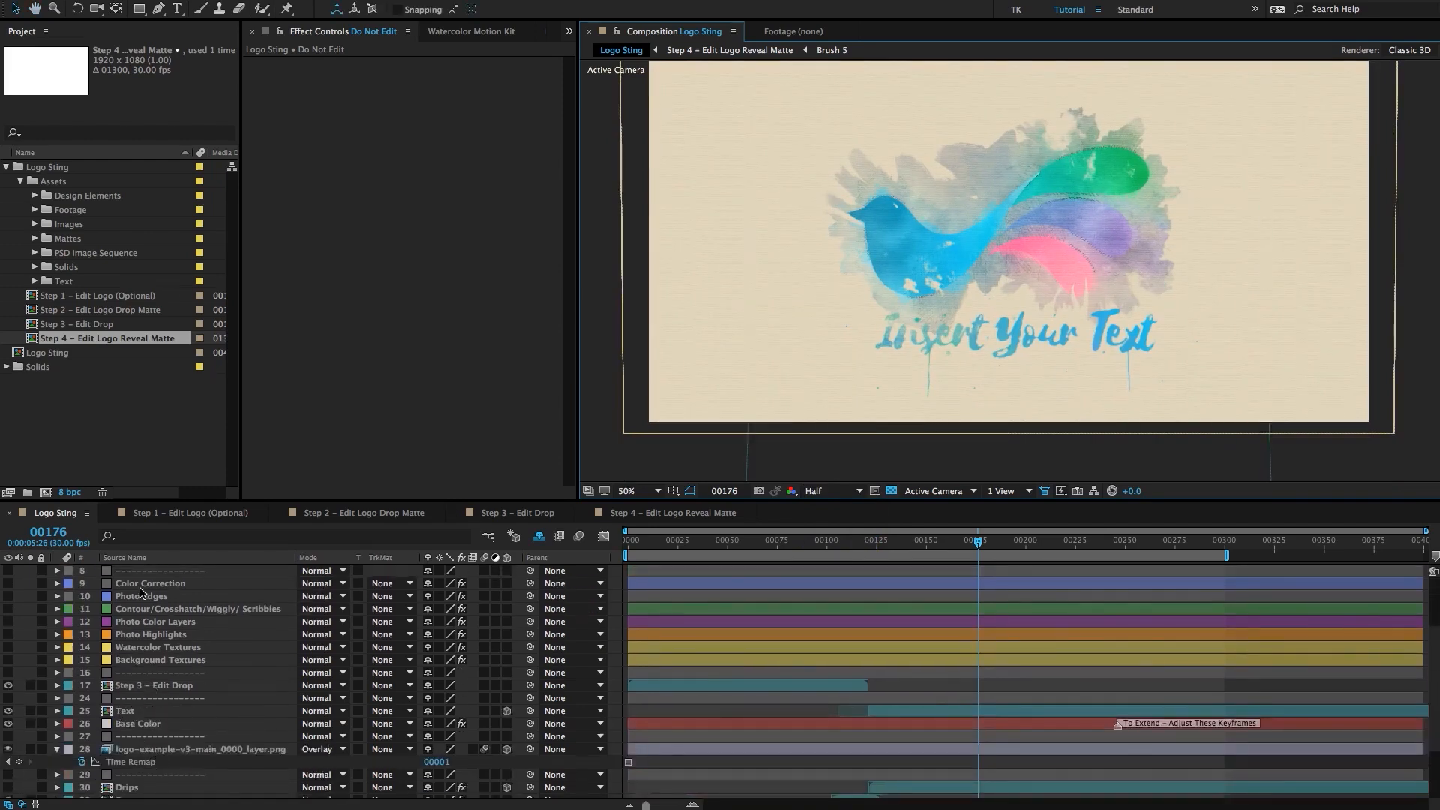
{"action": "left_click", "coordinate": [124, 559]}
{"action": "scroll", "coordinate": [235, 591], "scroll_direction": "up", "scroll_amount": 2}
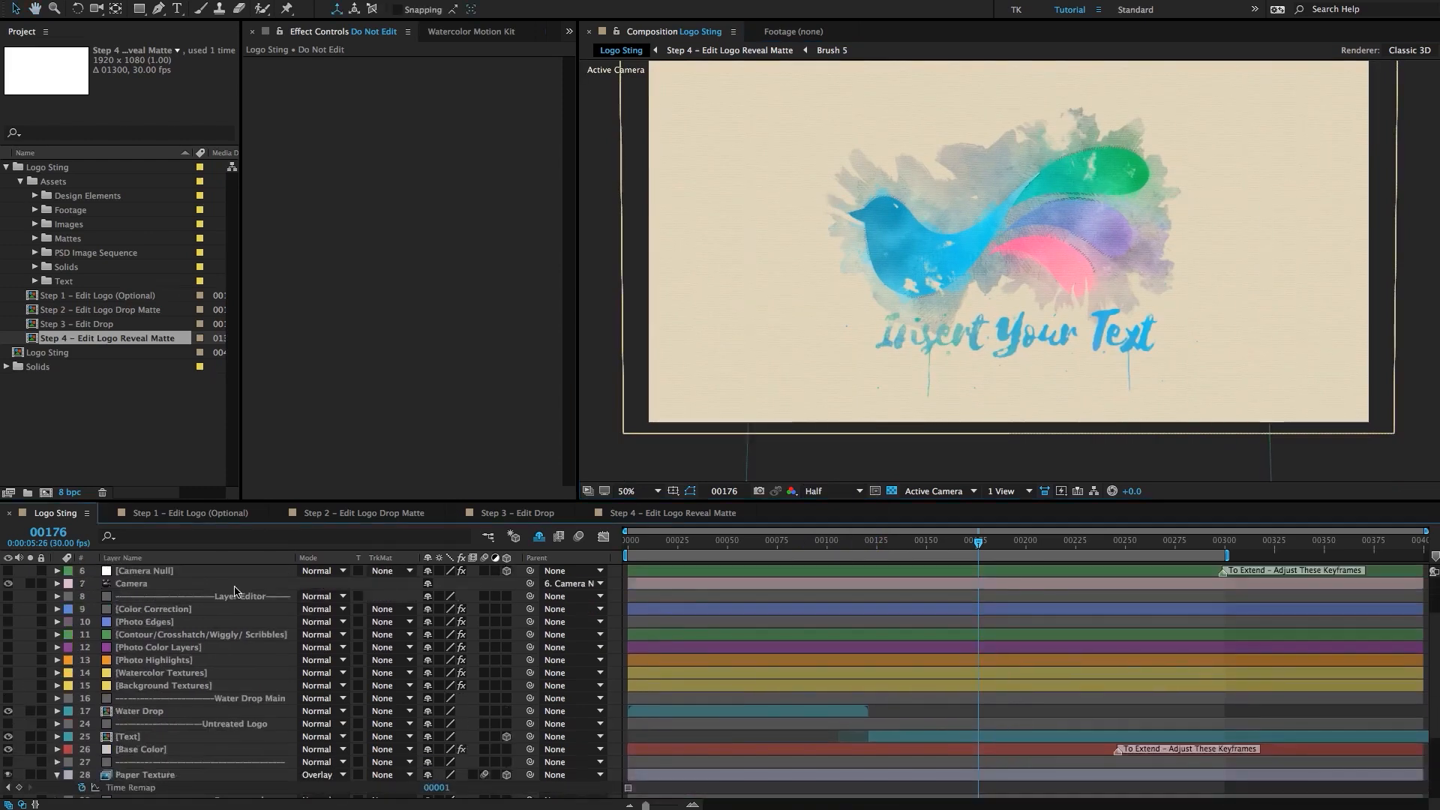
Move the Text layer slightly down to leave more space beneath the bird.
{"action": "scroll", "coordinate": [155, 690], "scroll_direction": "down", "scroll_amount": 4}
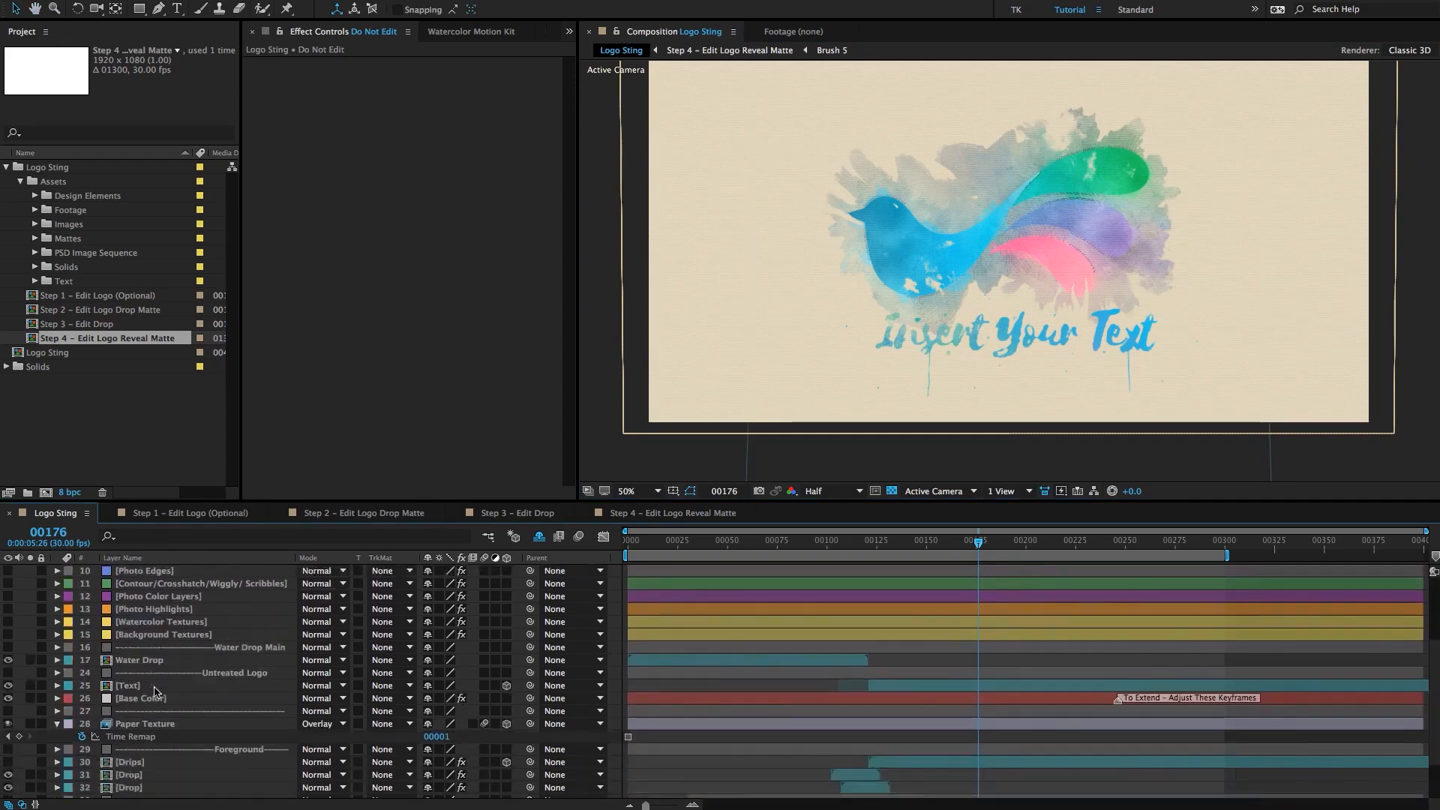
{"action": "left_click", "coordinate": [155, 687]}
{"action": "left_click_drag", "start_coordinate": [956, 342], "coordinate": [953, 353]}
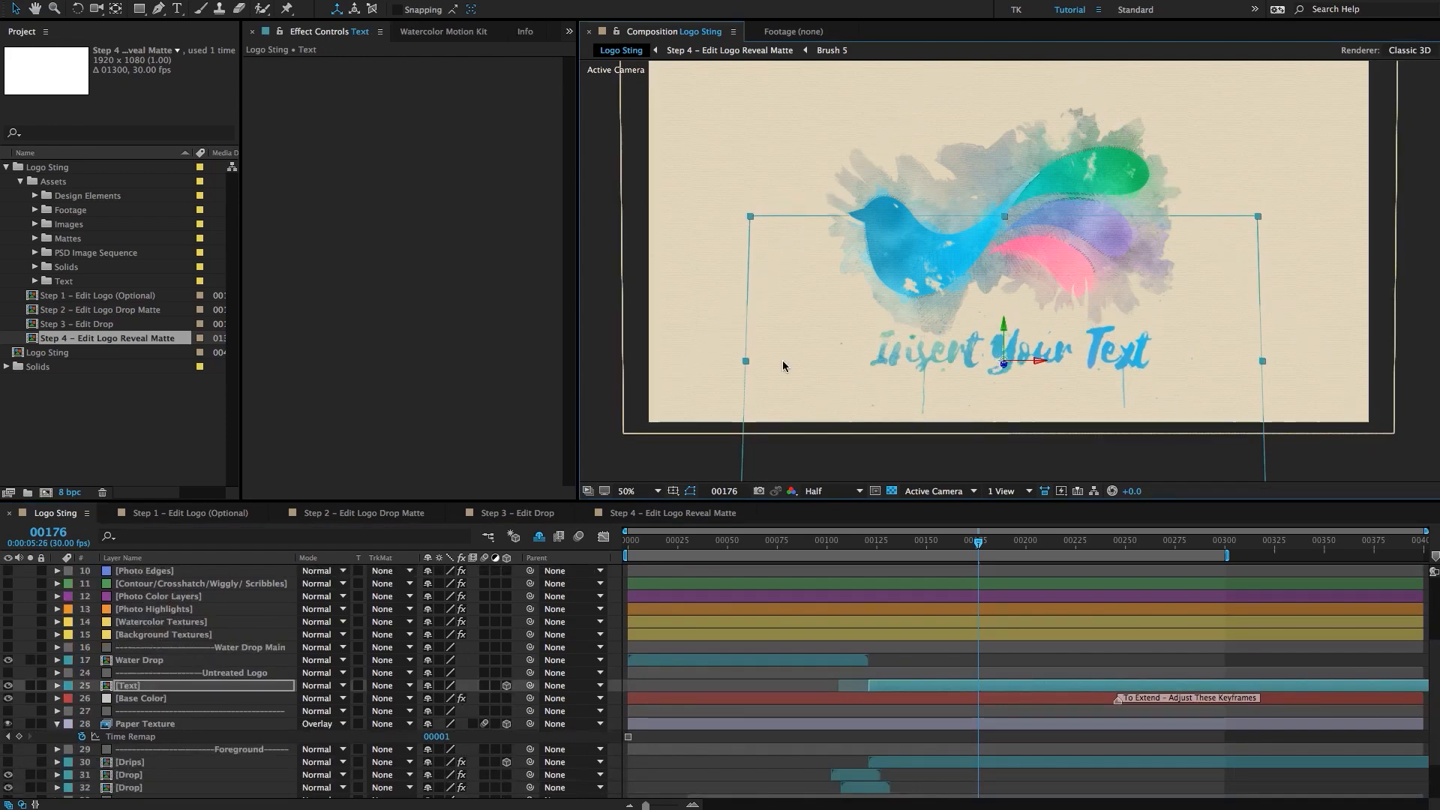
{"action": "scroll", "coordinate": [155, 672], "scroll_direction": "up", "scroll_amount": 1}
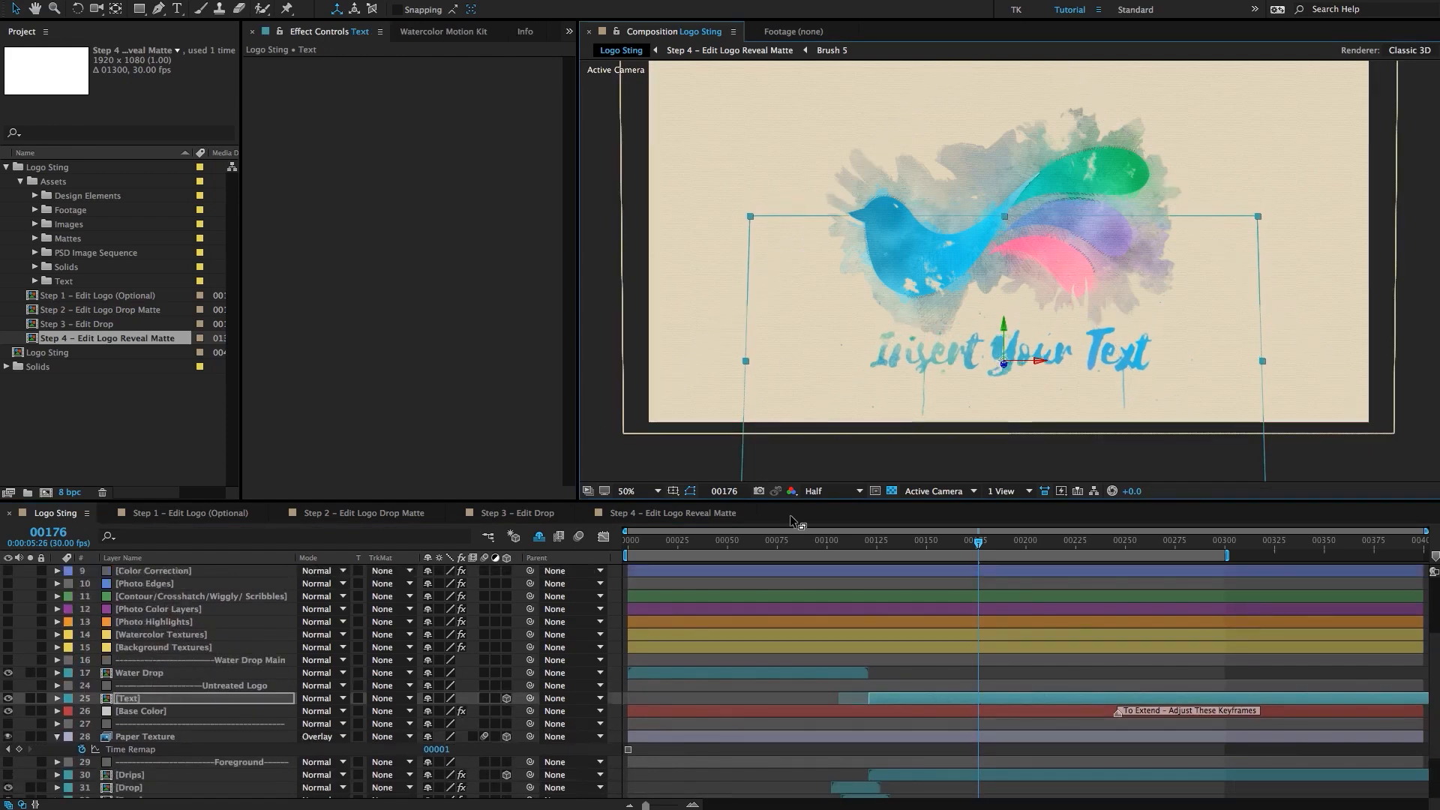
Nudge the second Brush 2 layer upward in the Step 4 – Edit Logo Reveal Matte composition and return to Logo Sting.
{"action": "left_click", "coordinate": [81, 338]}
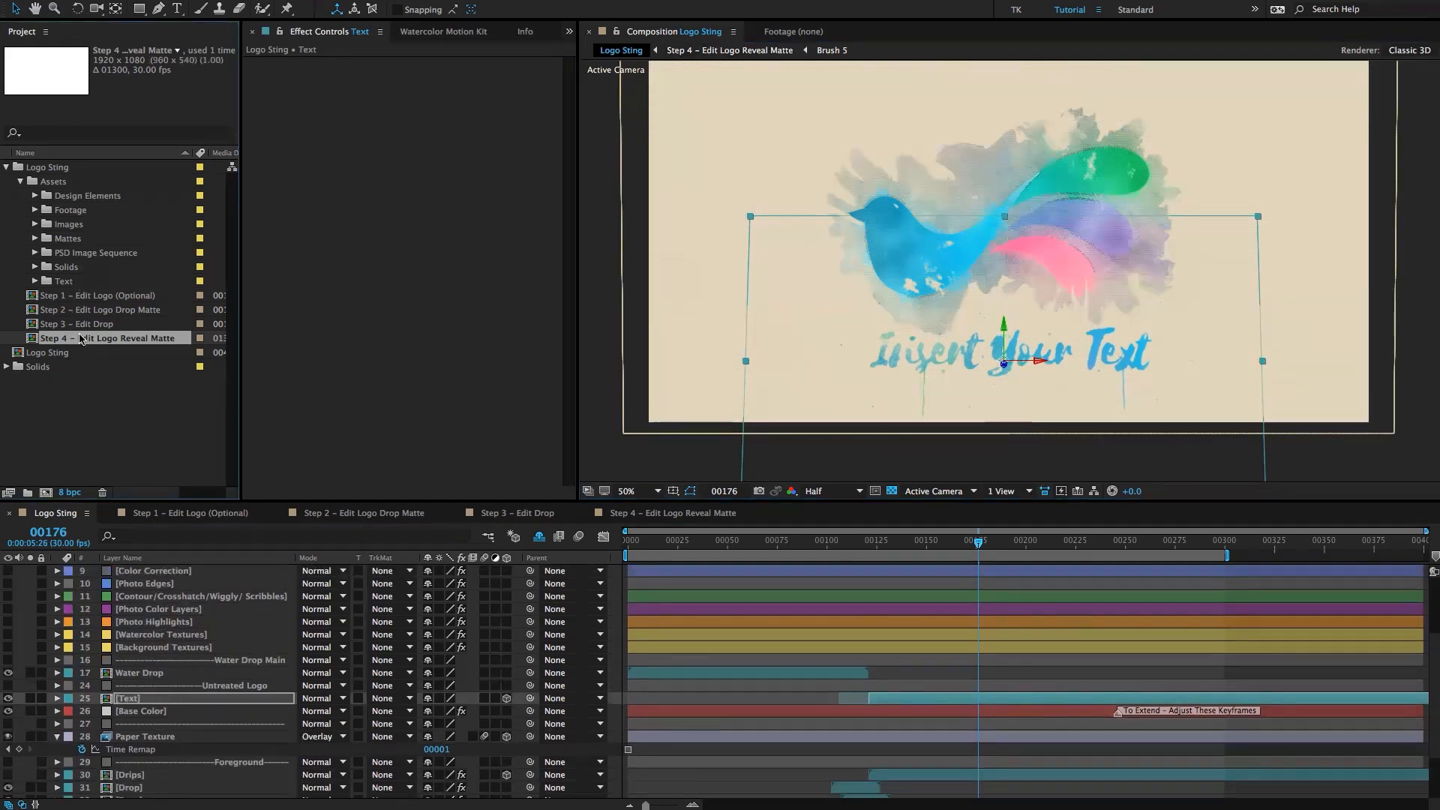
{"action": "double_click", "coordinate": [81, 339]}
{"action": "left_click", "coordinate": [136, 609]}
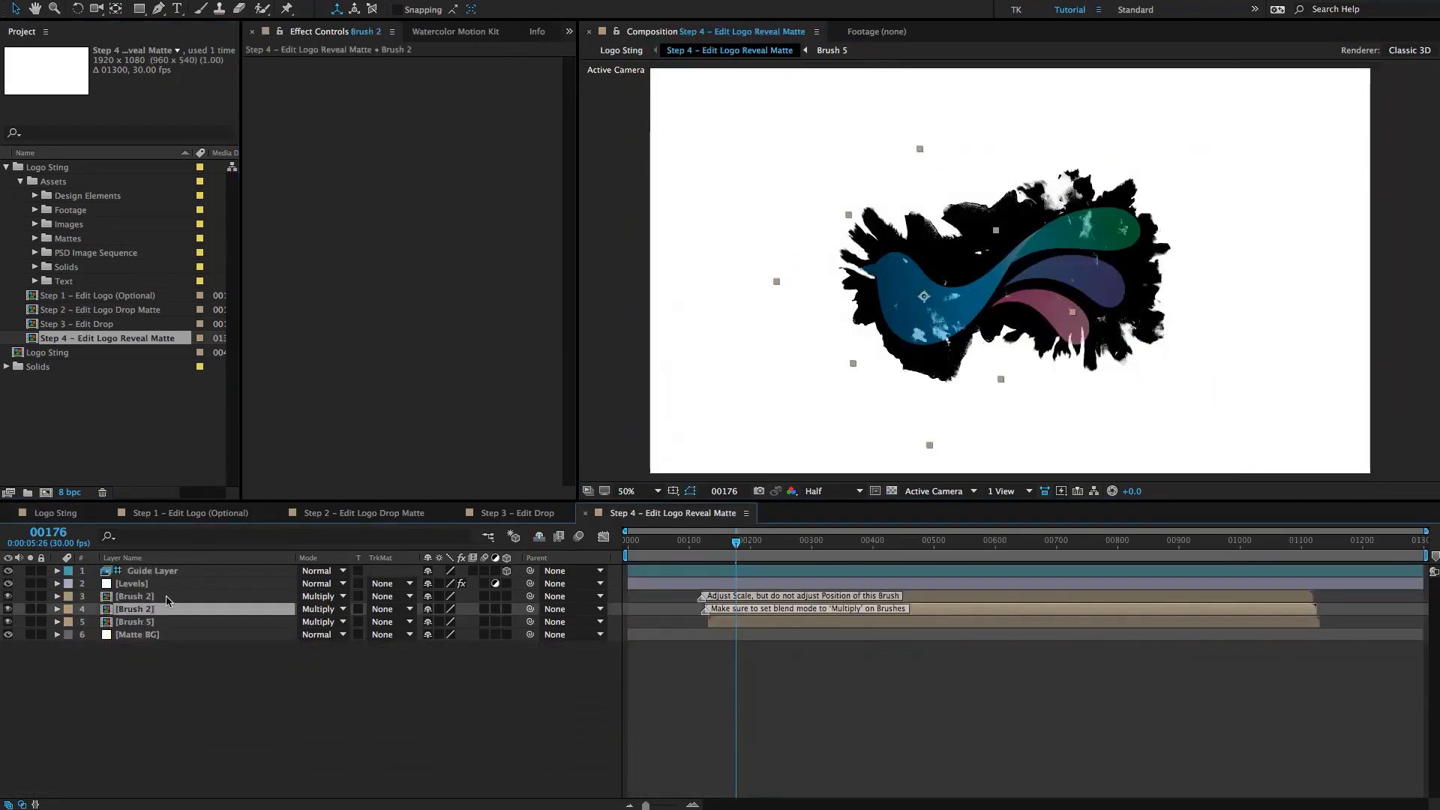
{"action": "left_click_drag", "start_coordinate": [883, 338], "coordinate": [883, 319]}
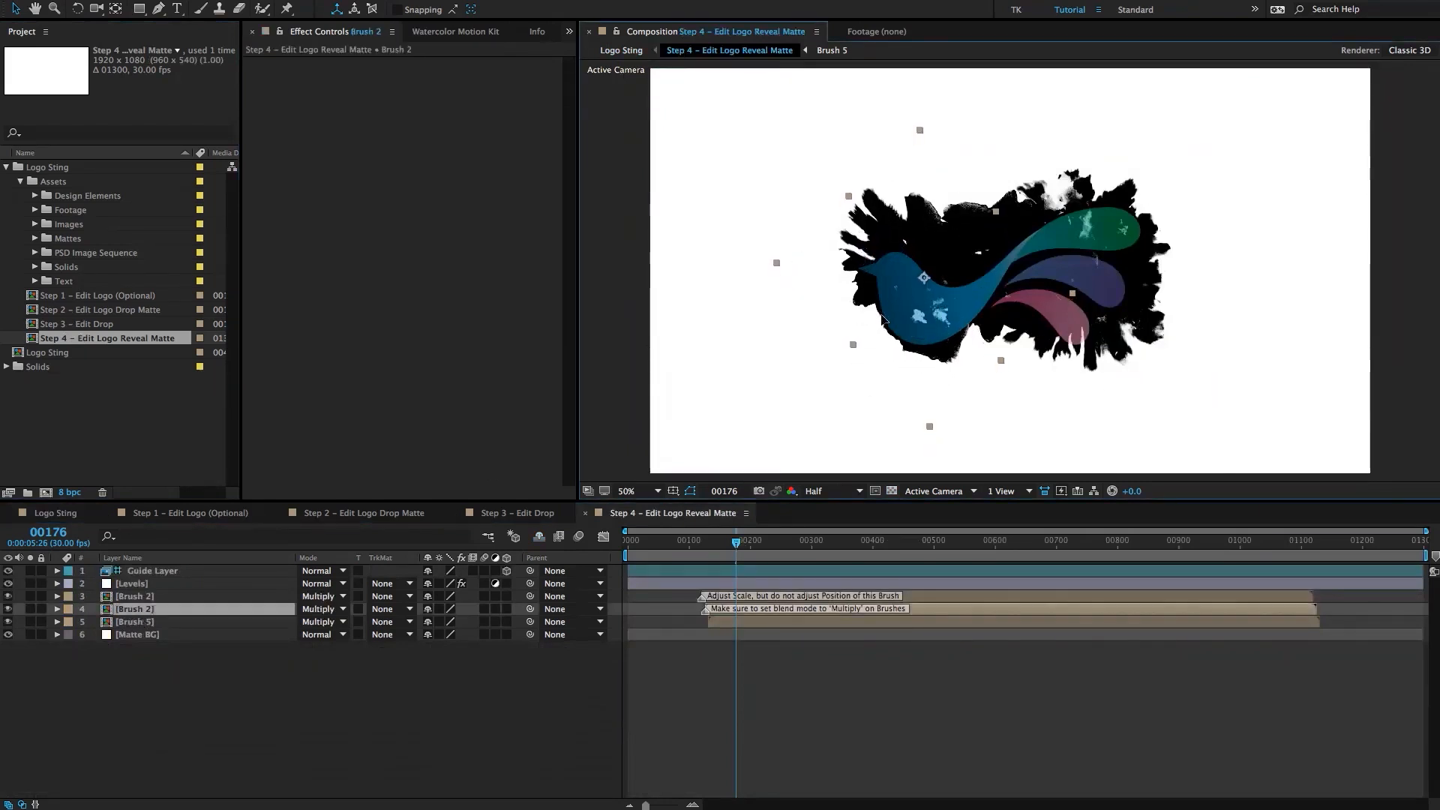
{"action": "left_click", "coordinate": [611, 51]}
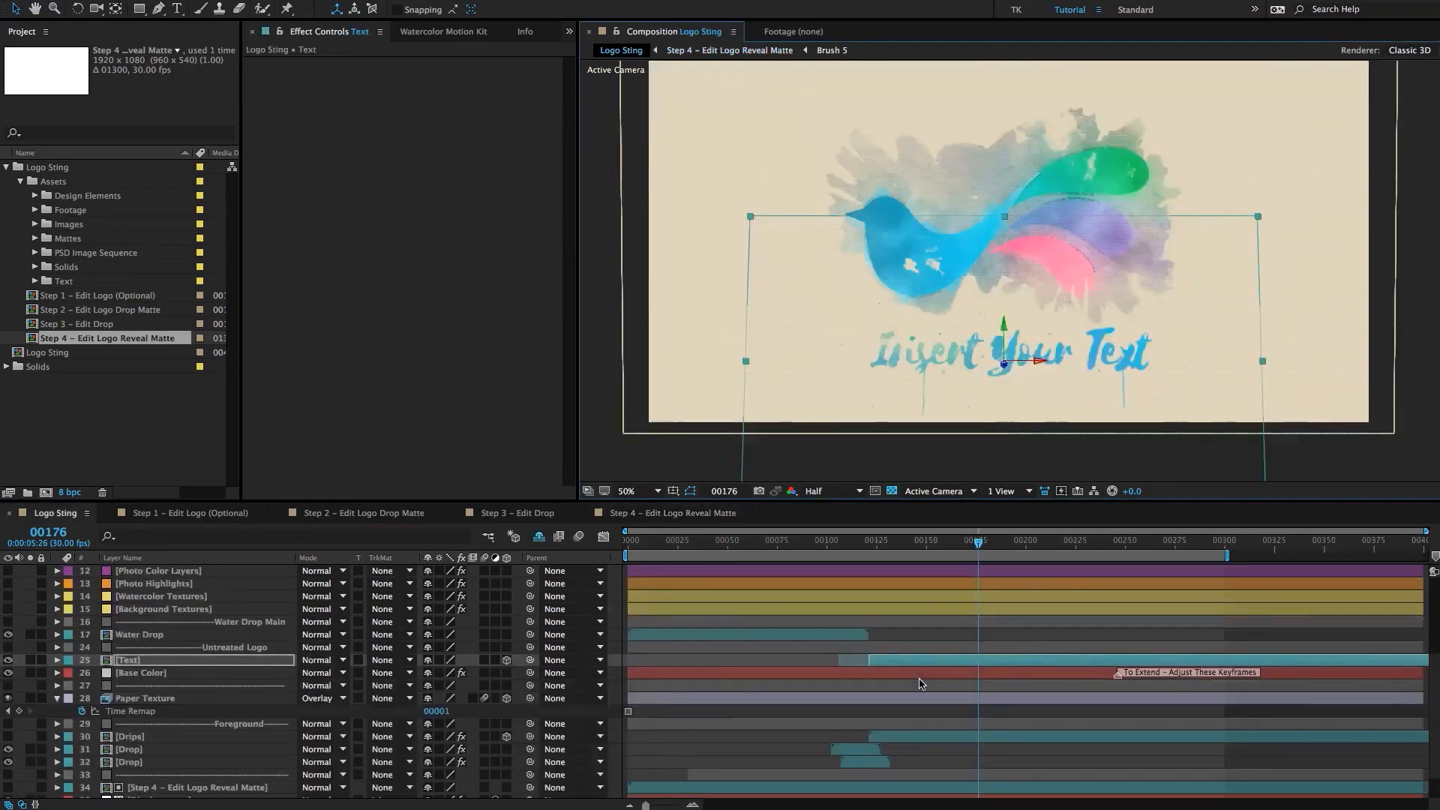
At frame 126, shift the upper Drop layer slightly left so its droplet lines up with the bird's head.
{"action": "scroll", "coordinate": [833, 661], "scroll_direction": "up", "scroll_amount": 3}
{"action": "scroll", "coordinate": [184, 664], "scroll_direction": "down", "scroll_amount": 3}
{"action": "left_click", "coordinate": [129, 738]}
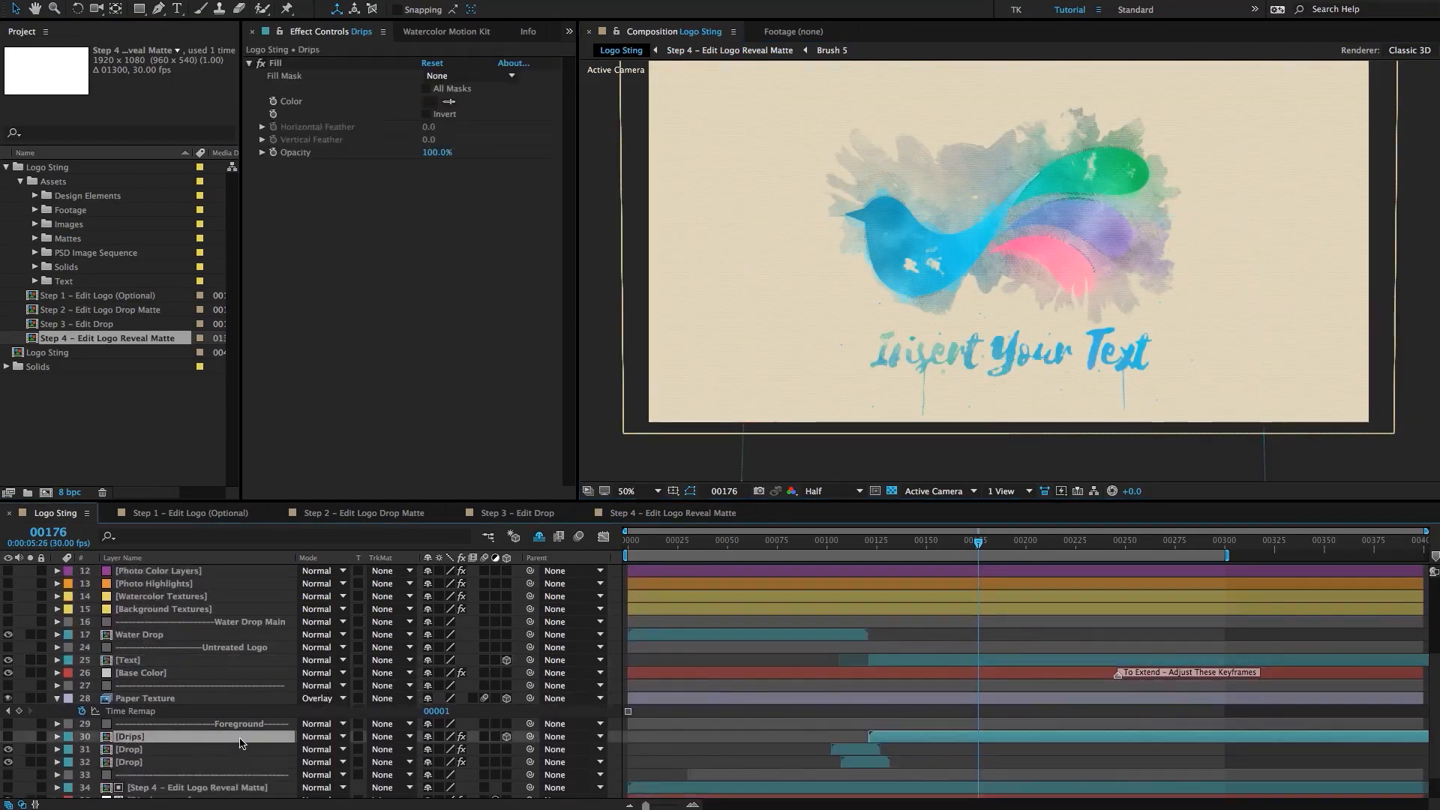
{"action": "left_click", "coordinate": [131, 751]}
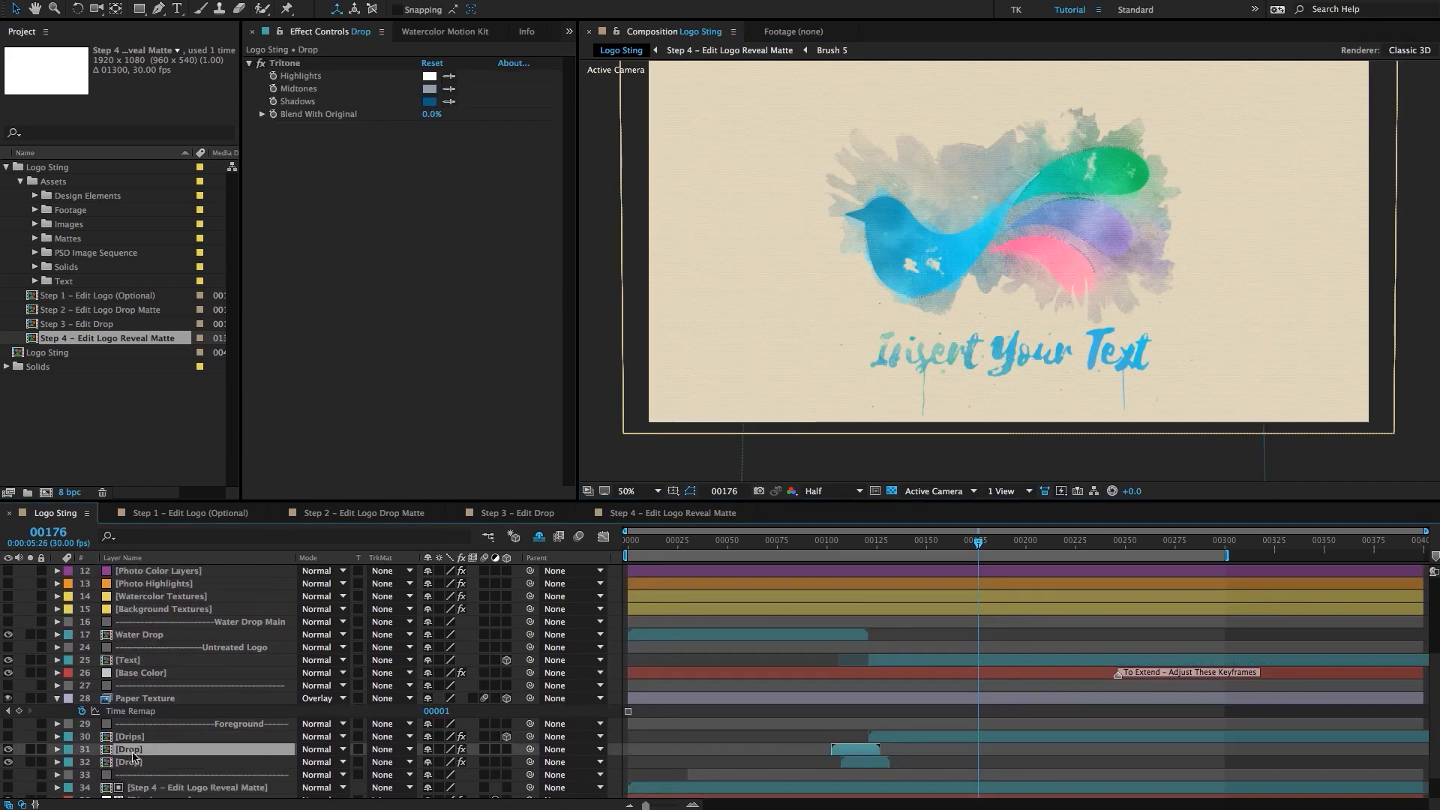
{"action": "scroll", "coordinate": [831, 740], "scroll_direction": "up", "scroll_amount": 3, "text": "alt"}
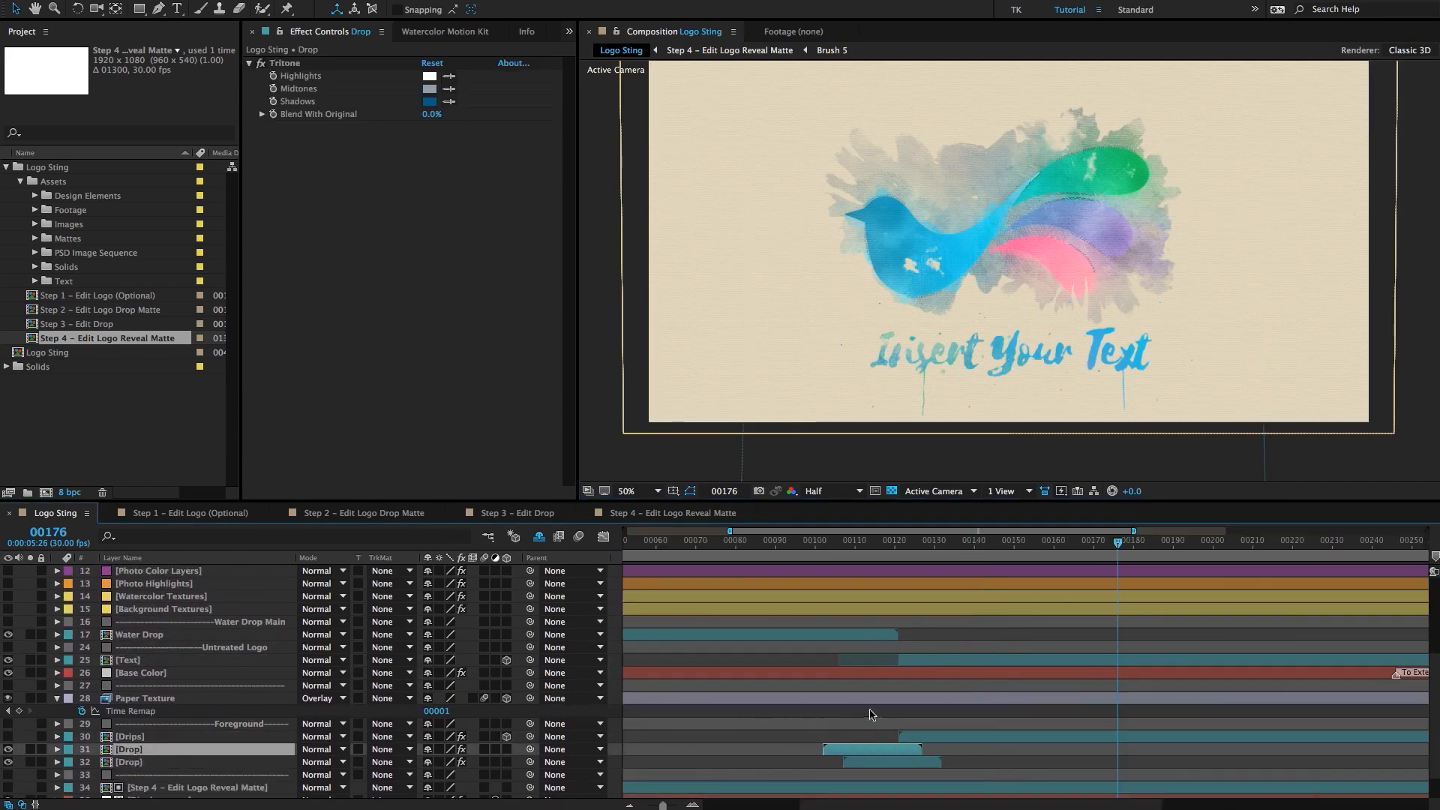
{"action": "left_click", "coordinate": [918, 541]}
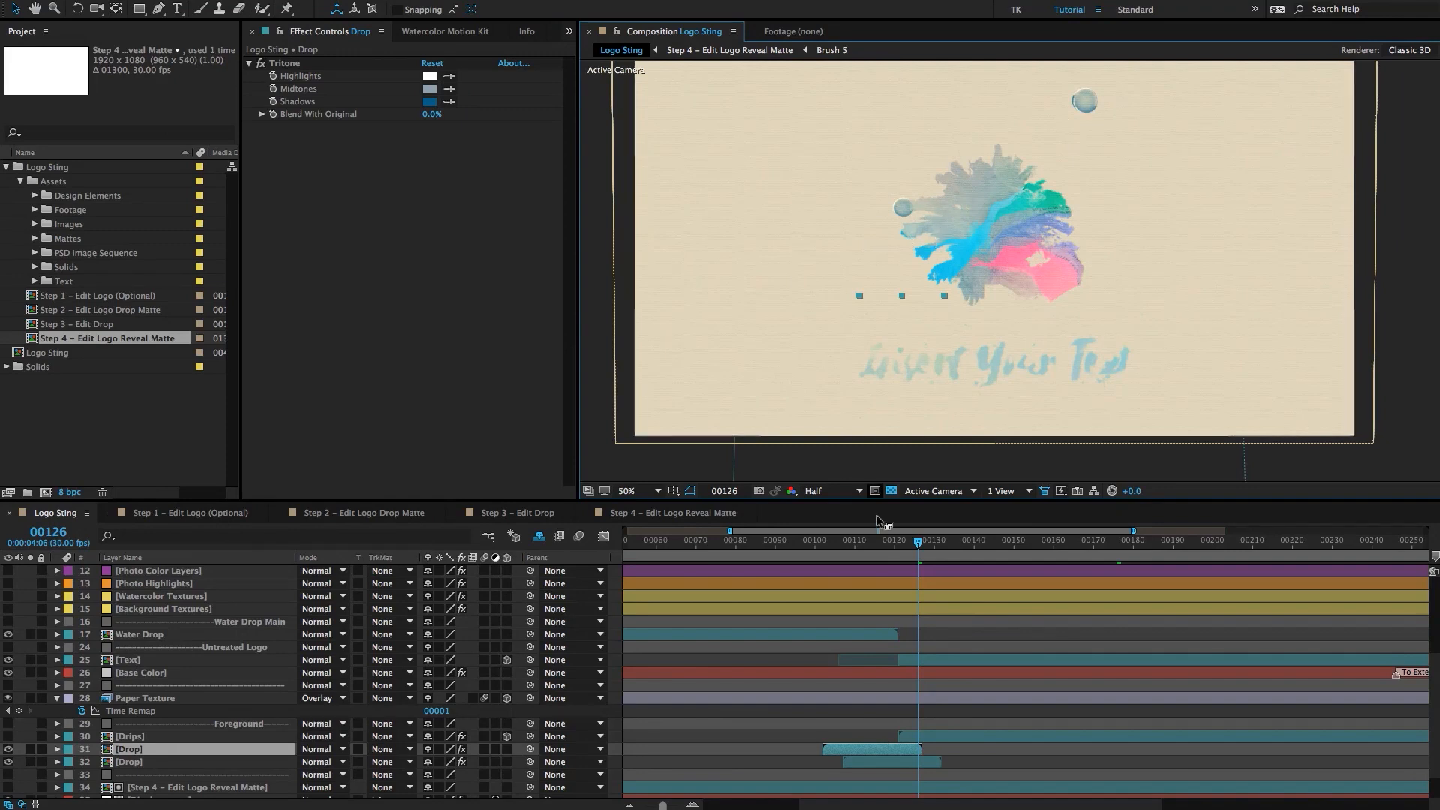
{"action": "left_click_drag", "start_coordinate": [916, 542], "coordinate": [919, 546]}
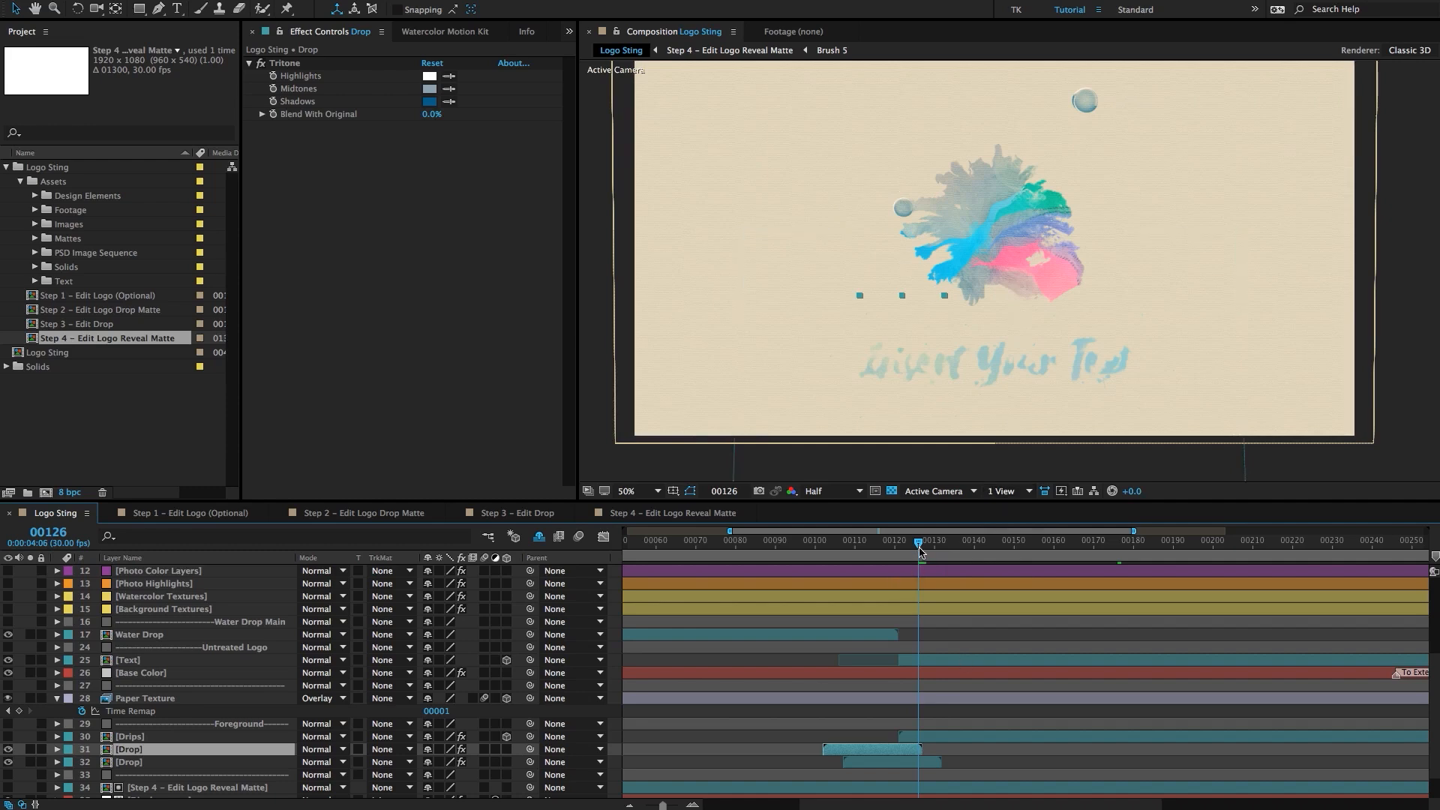
{"action": "left_click_drag", "start_coordinate": [919, 544], "coordinate": [919, 545]}
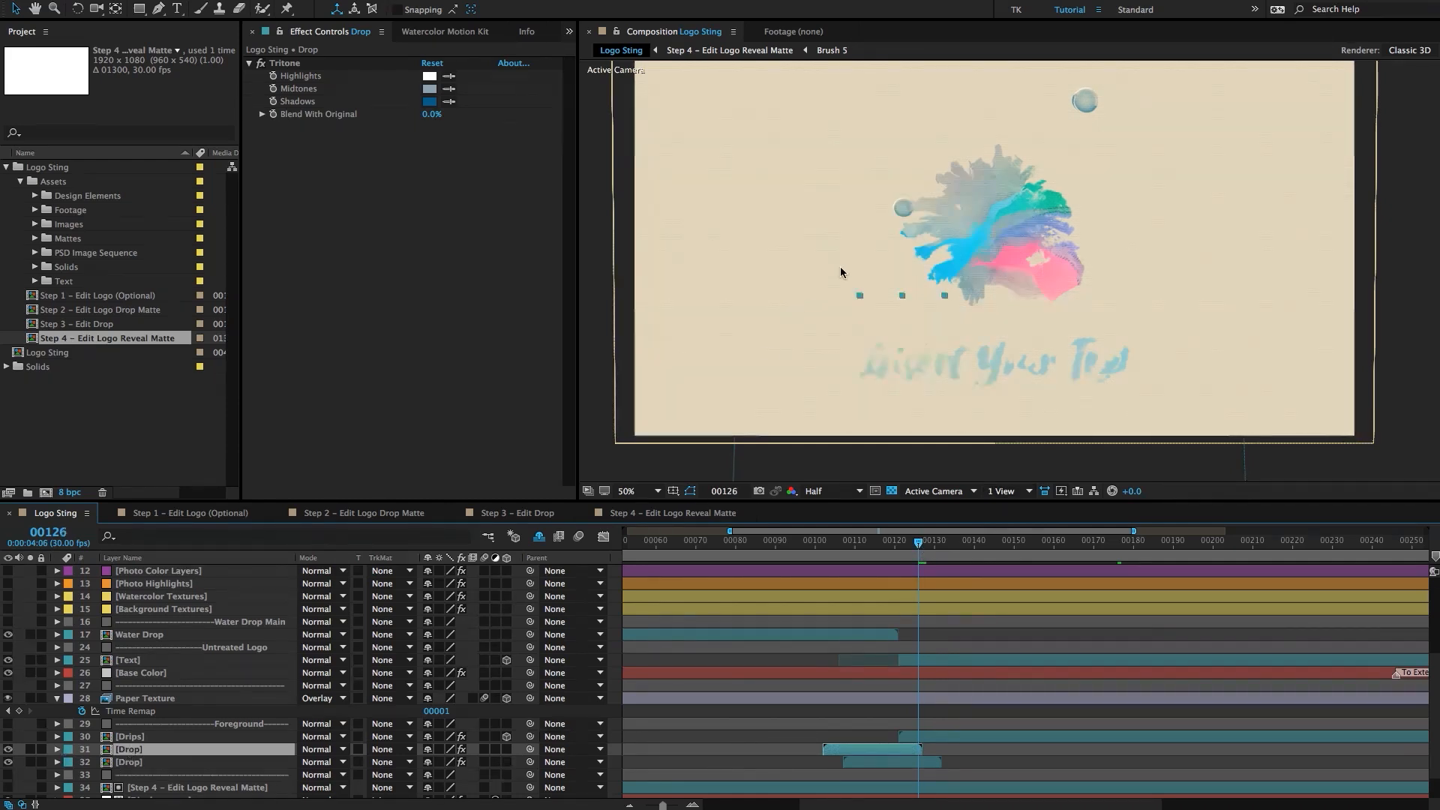
{"action": "left_click", "coordinate": [900, 255]}
{"action": "left_click_drag", "start_coordinate": [907, 259], "coordinate": [901, 260]}
{"action": "left_click_drag", "start_coordinate": [919, 546], "coordinate": [919, 548]}
{"action": "left_click_drag", "start_coordinate": [889, 234], "coordinate": [881, 235]}
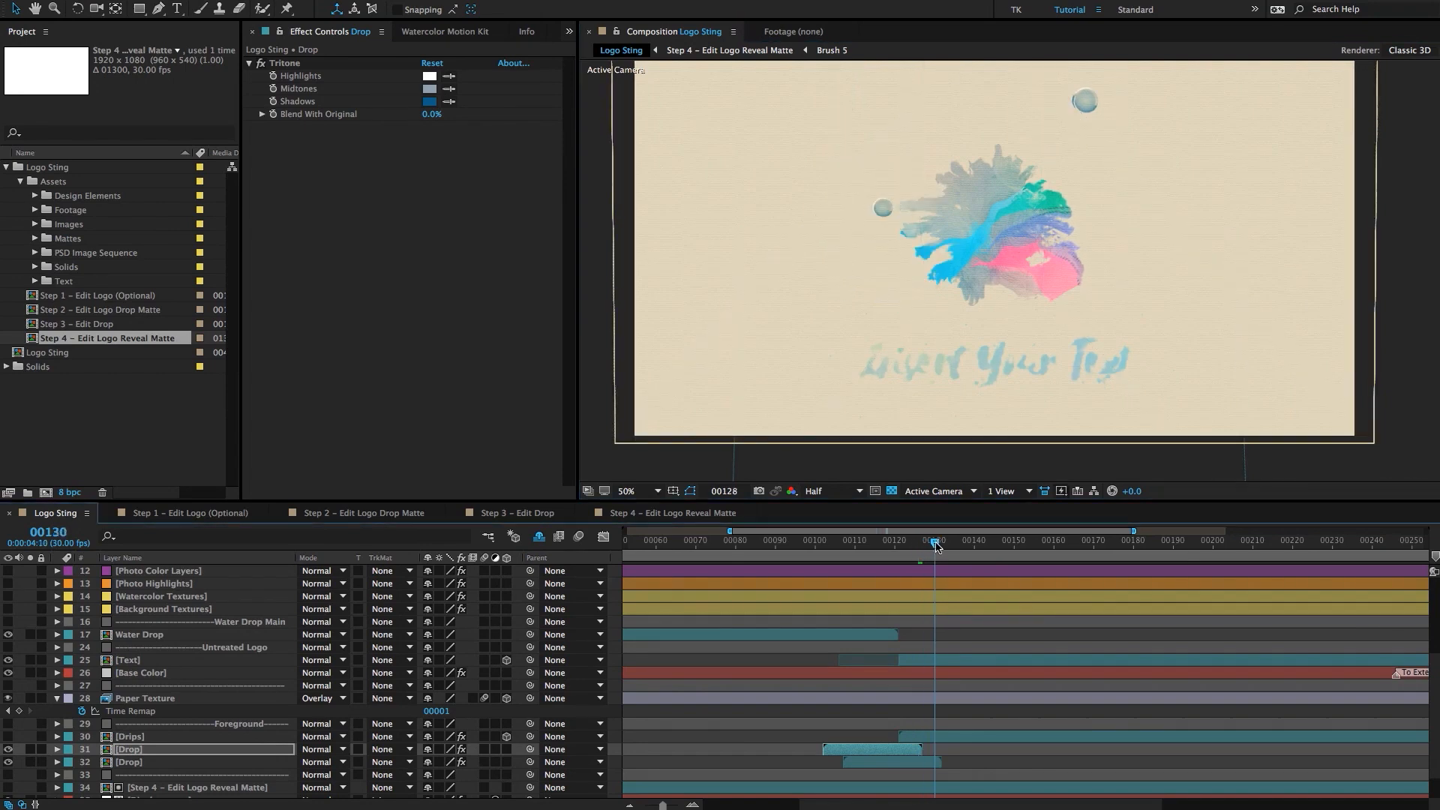
Step between frames 130 and 132 to check the second droplet's landing against the bird's green tail feather.
{"action": "left_click", "coordinate": [941, 546]}
{"action": "left_click", "coordinate": [943, 547]}
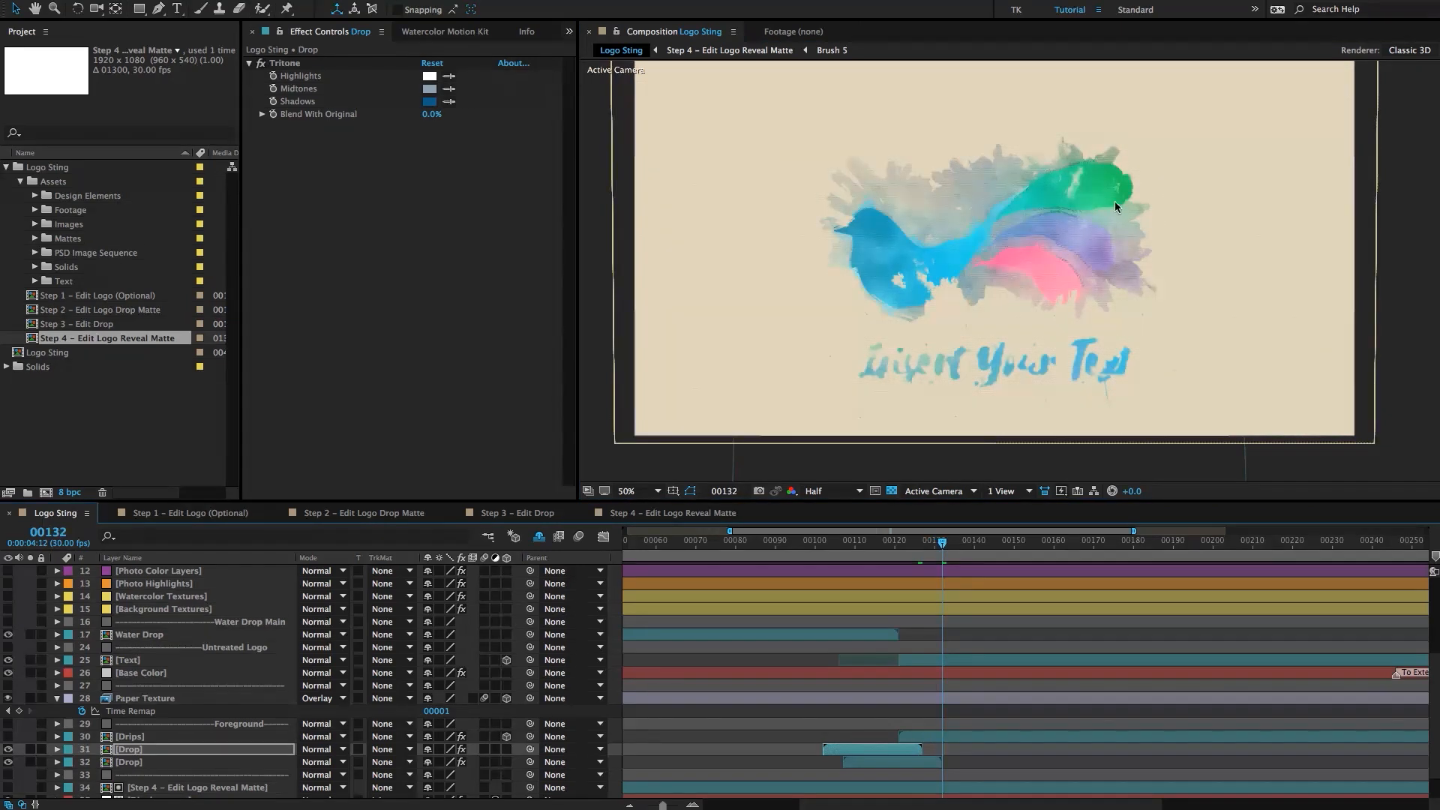
{"action": "left_click", "coordinate": [936, 542]}
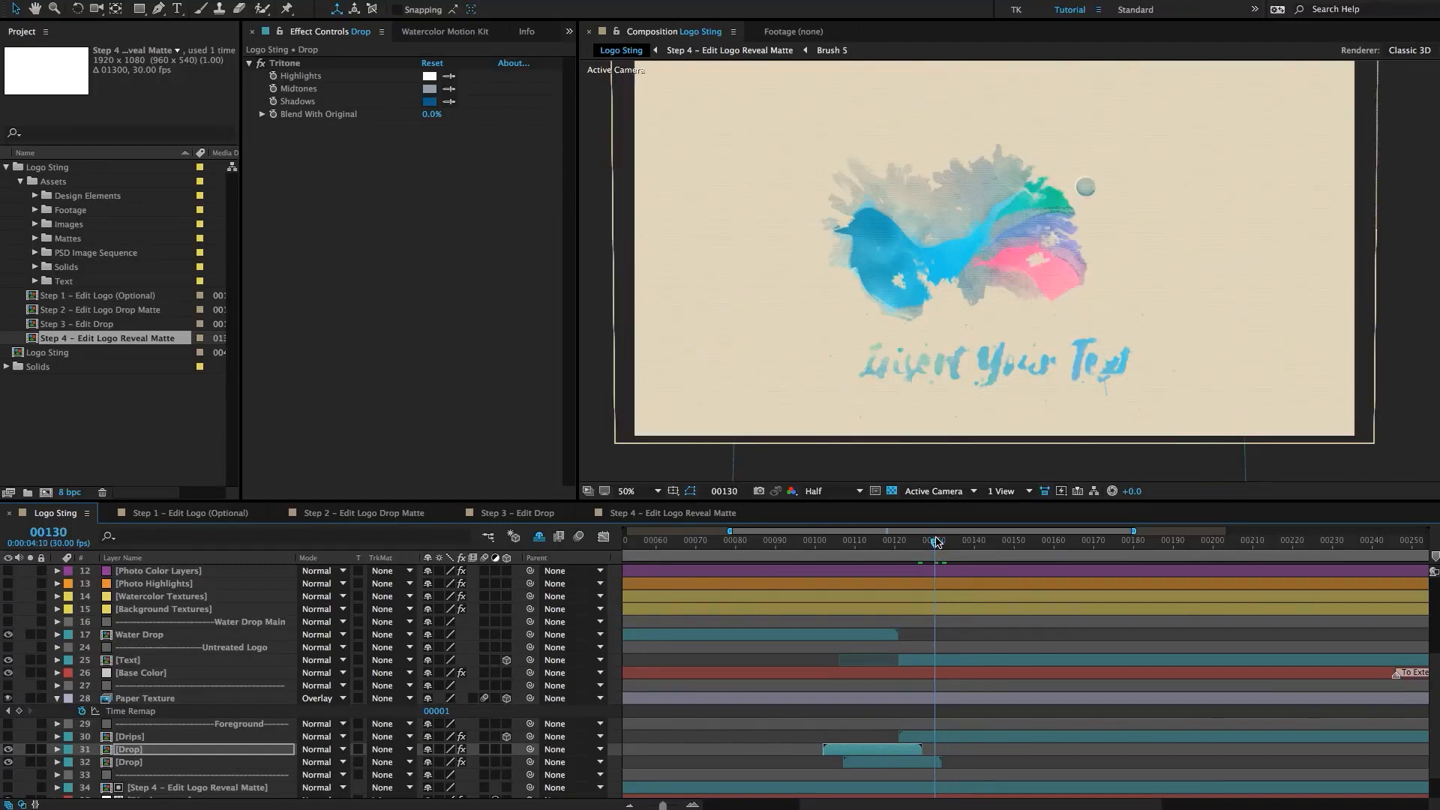
{"action": "left_click", "coordinate": [939, 542]}
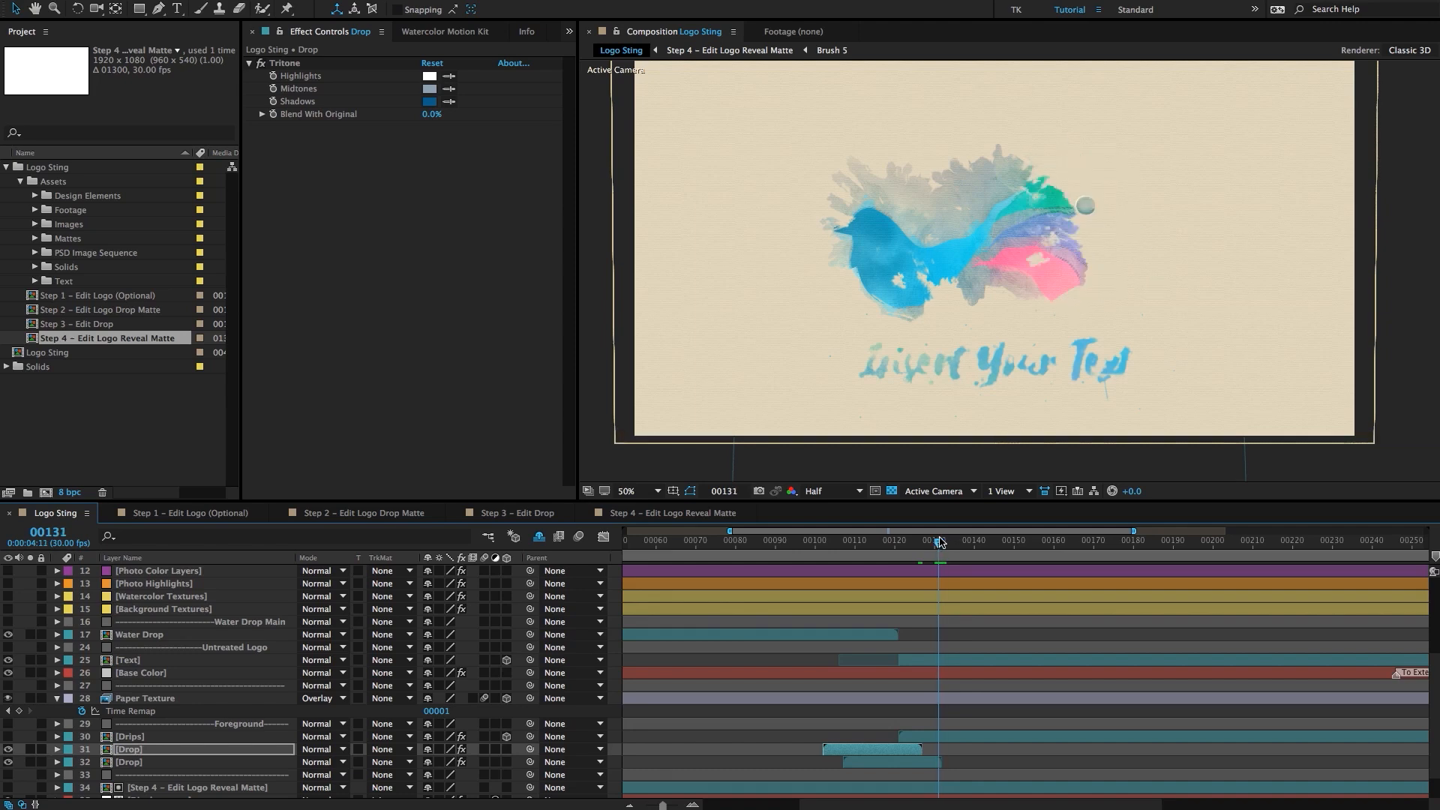
{"action": "left_click", "coordinate": [943, 541]}
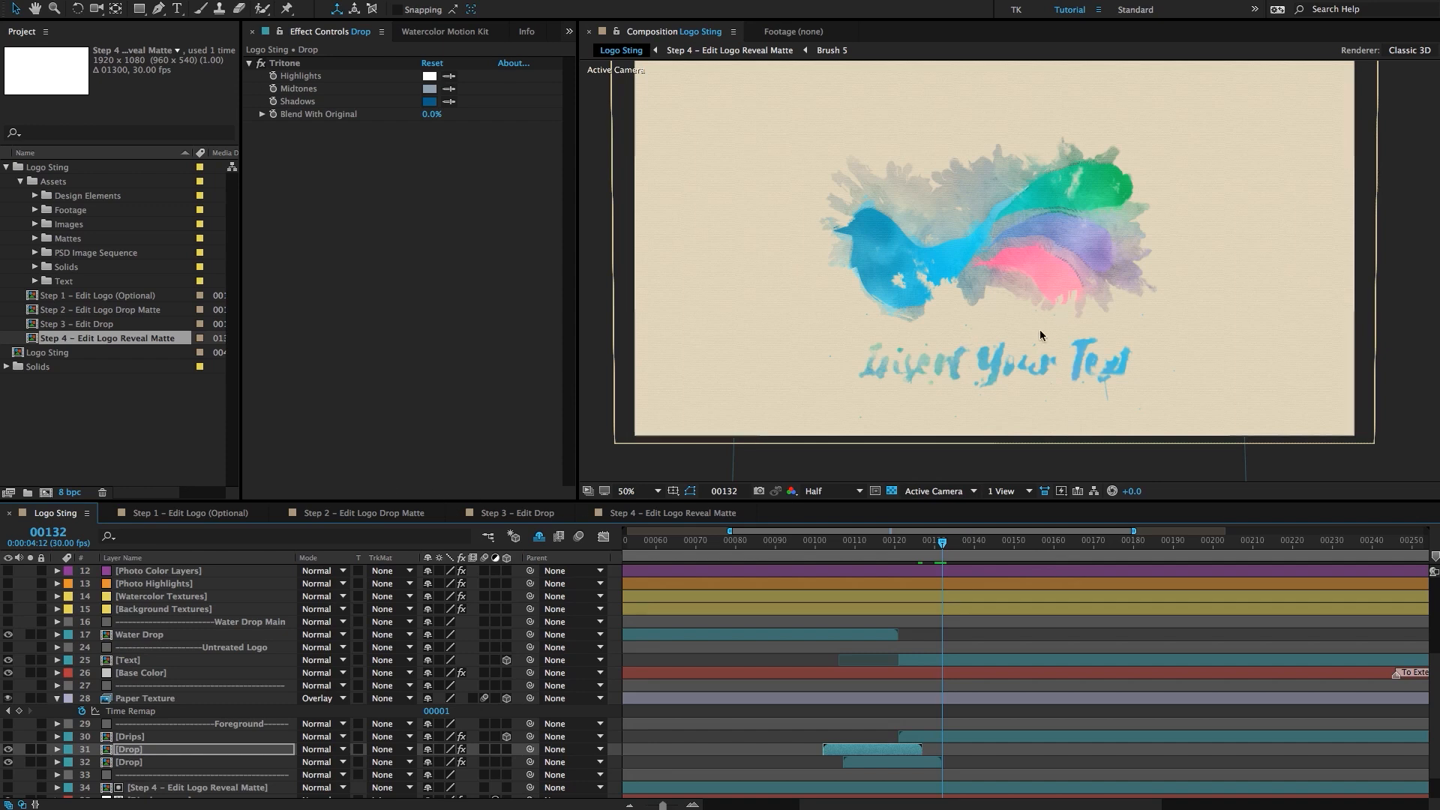
Extend the end of the Logo Sting work area to frame 330.
{"action": "scroll", "coordinate": [1035, 338], "scroll_direction": "down", "scroll_amount": 2}
{"action": "left_click_drag", "start_coordinate": [1015, 334], "coordinate": [1056, 330]}
{"action": "scroll", "coordinate": [1003, 358], "scroll_direction": "up", "scroll_amount": 2}
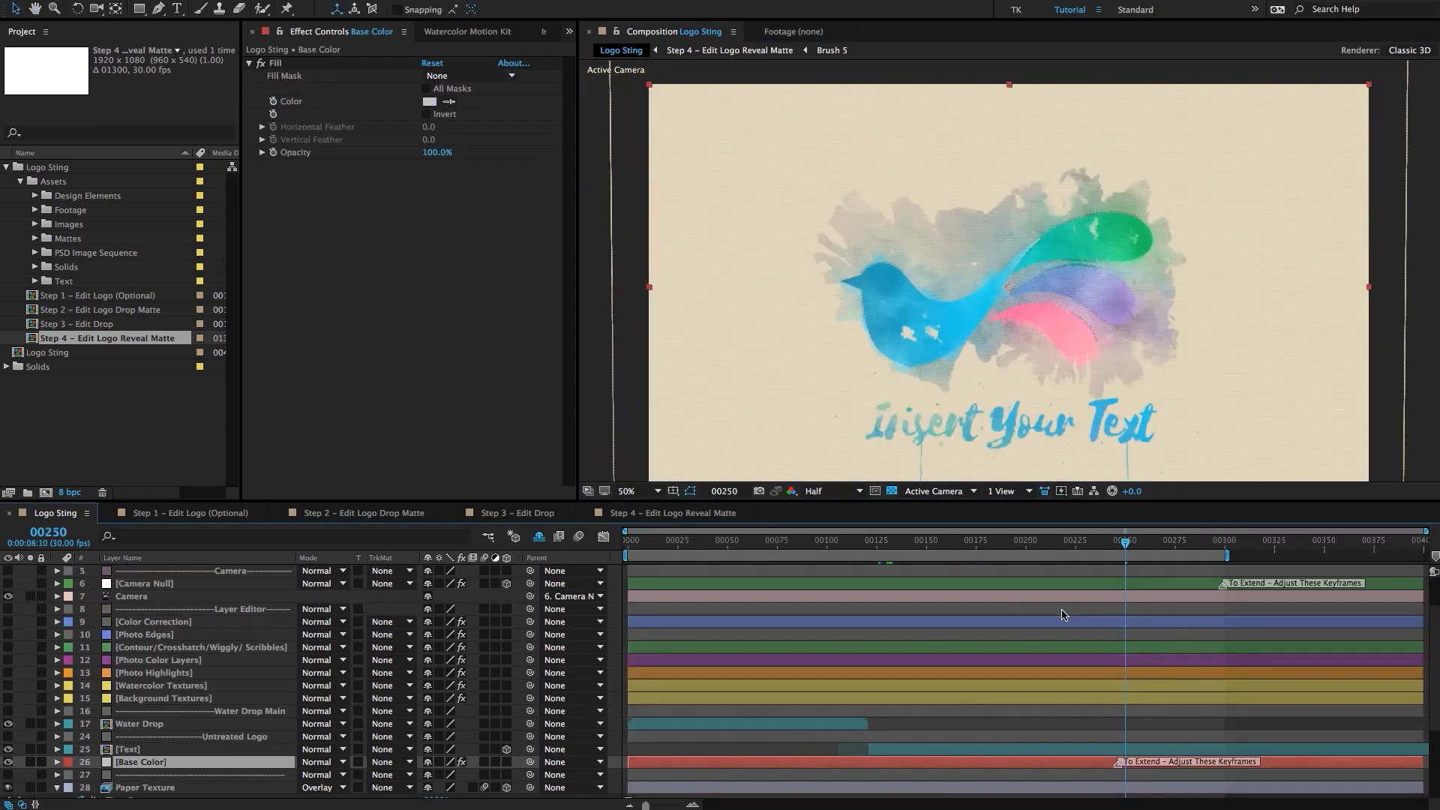
{"action": "scroll", "coordinate": [1062, 615], "scroll_direction": "up", "scroll_amount": 2}
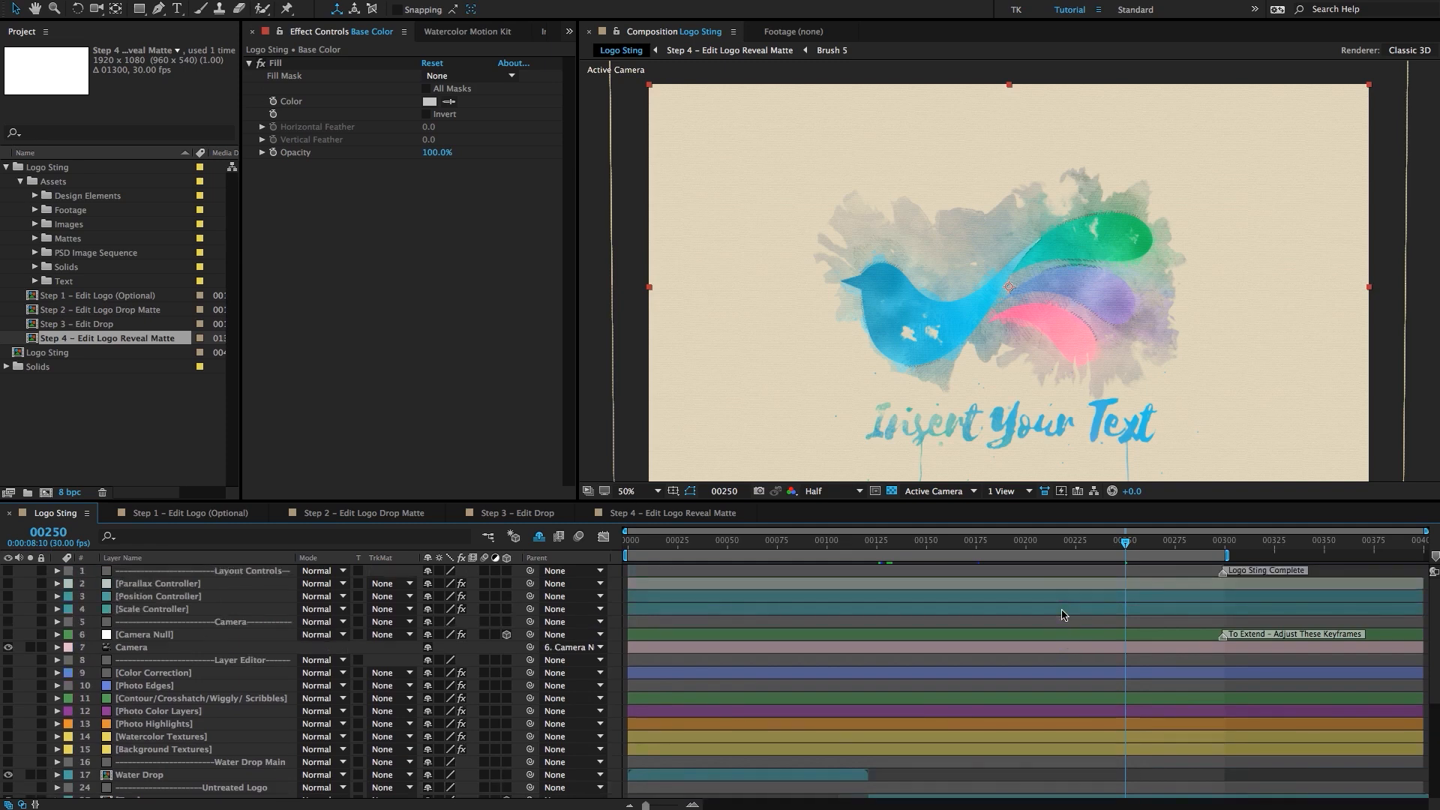
{"action": "left_click_drag", "start_coordinate": [1205, 545], "coordinate": [1223, 546]}
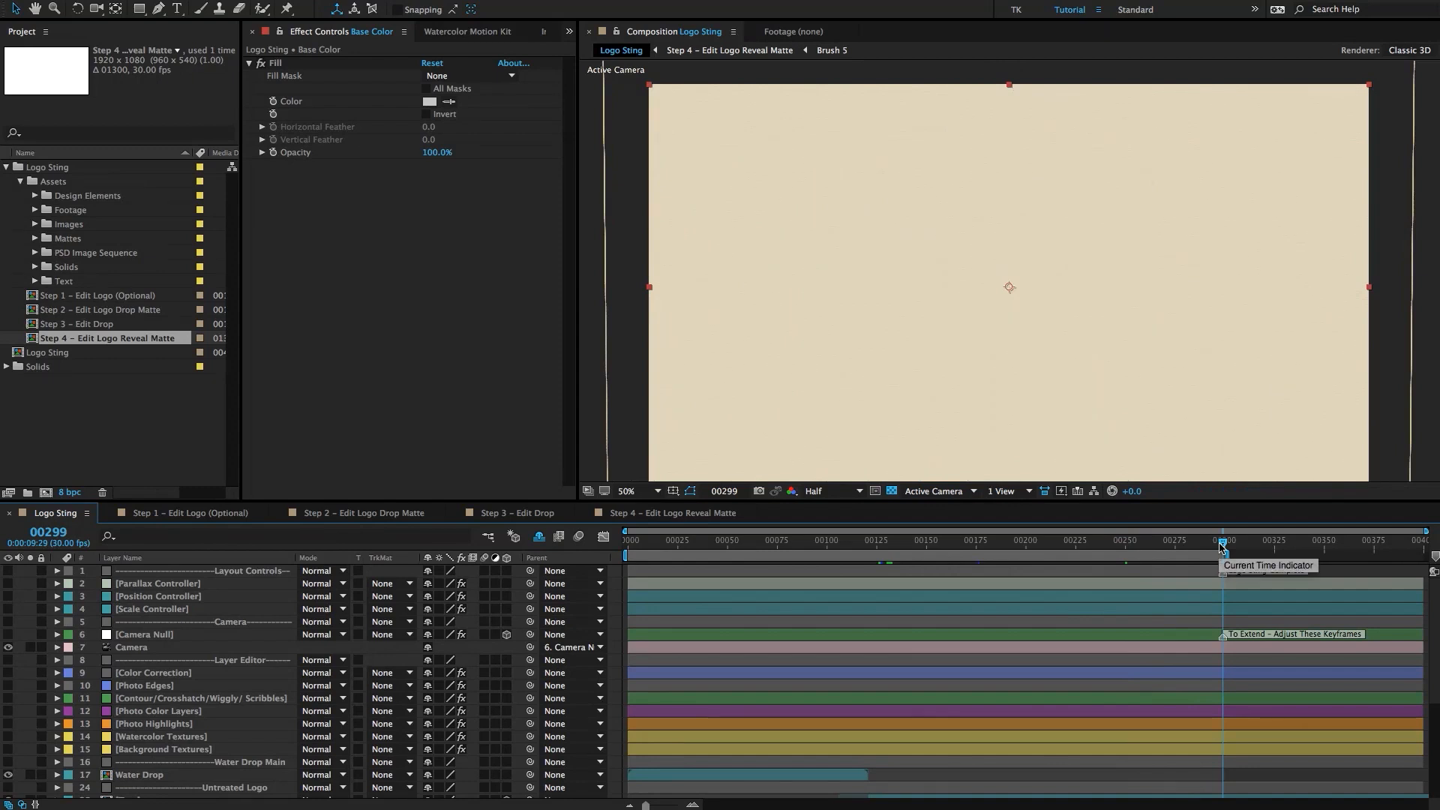
{"action": "left_click_drag", "start_coordinate": [1223, 547], "coordinate": [1285, 542]}
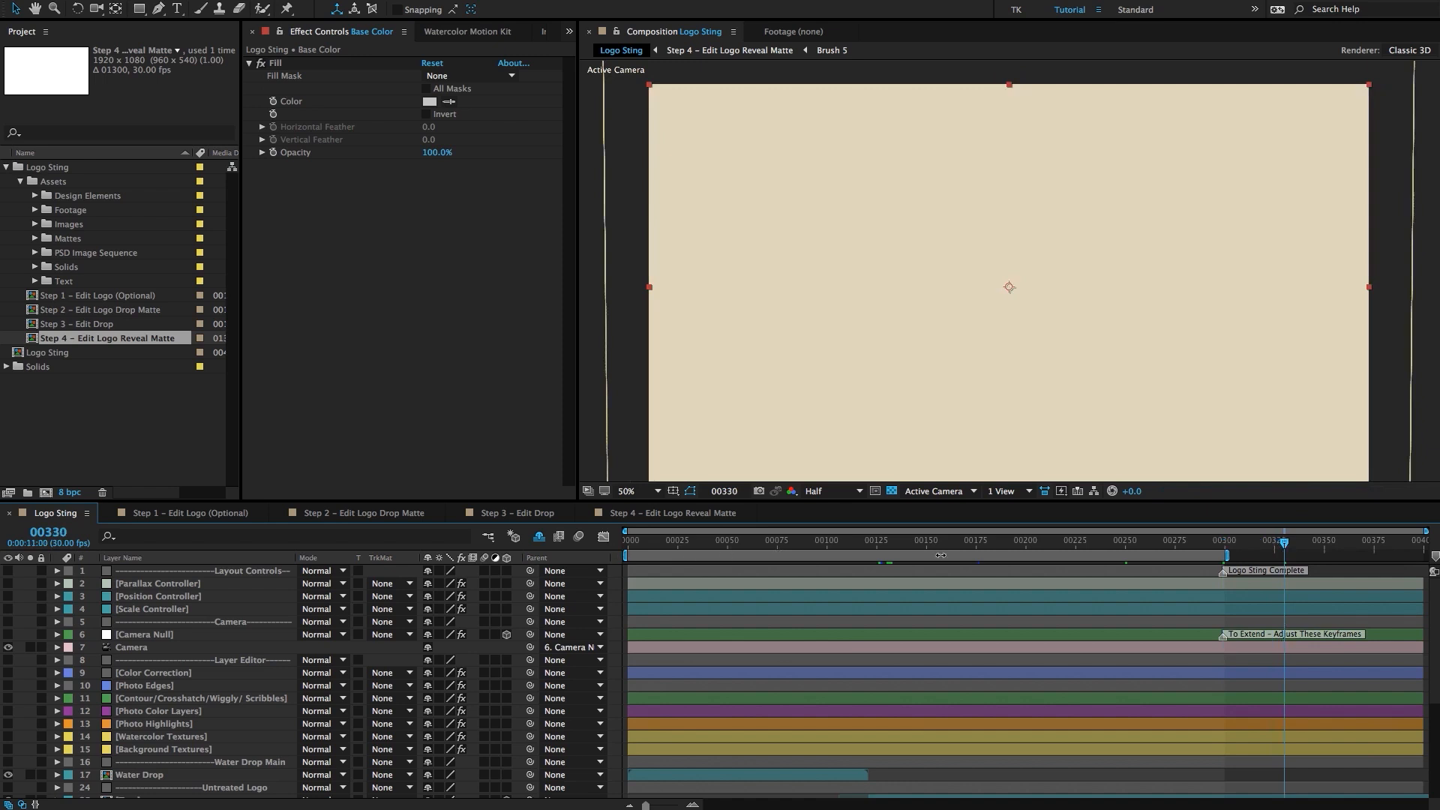
{"action": "left_click_drag", "start_coordinate": [1227, 556], "coordinate": [1293, 558]}
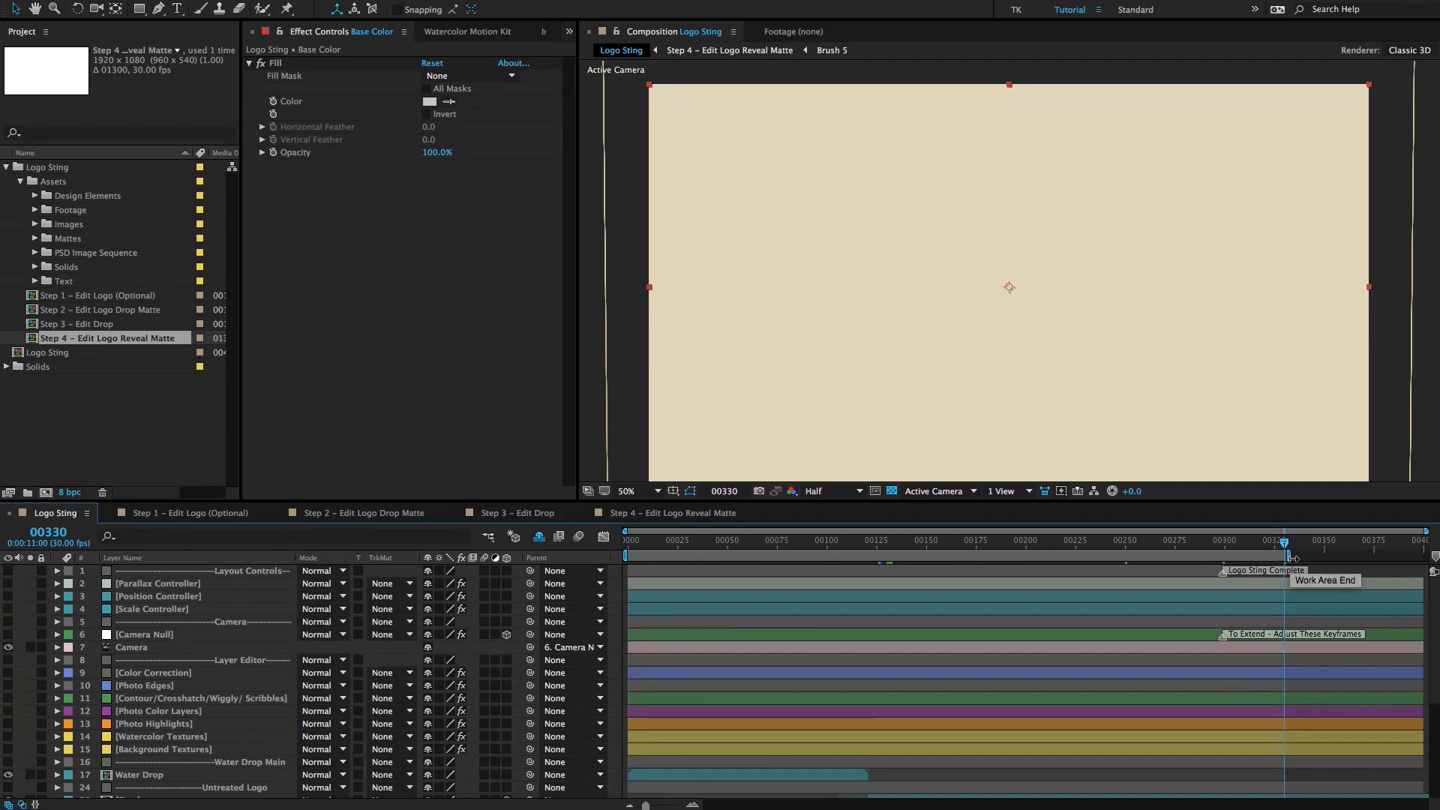
Reveal the Camera Null layer's keyframes and move its last Z Position keyframe to frame 330.
{"action": "left_click", "coordinate": [1197, 635]}
{"action": "left_click", "coordinate": [1180, 572]}
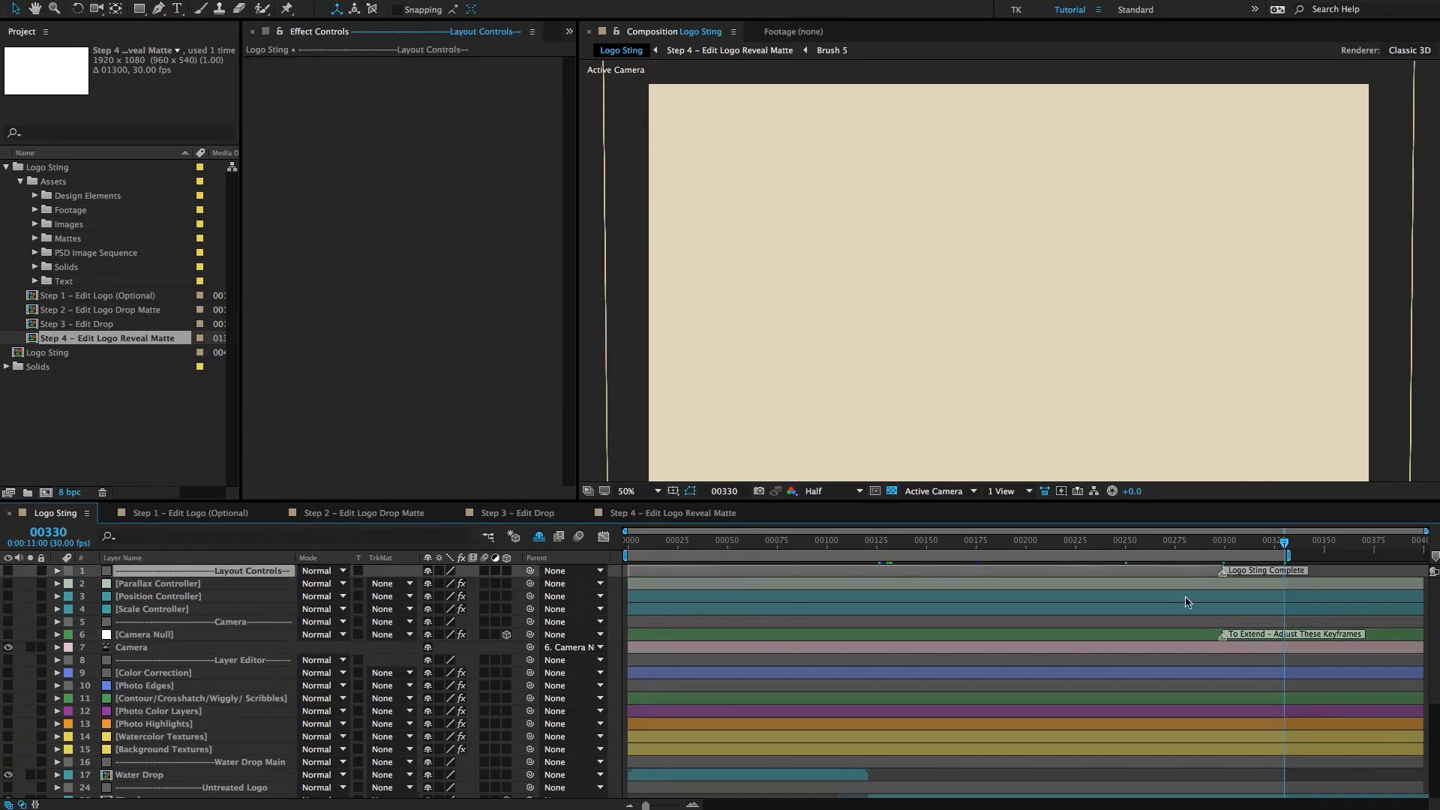
{"action": "left_click", "coordinate": [1213, 635]}
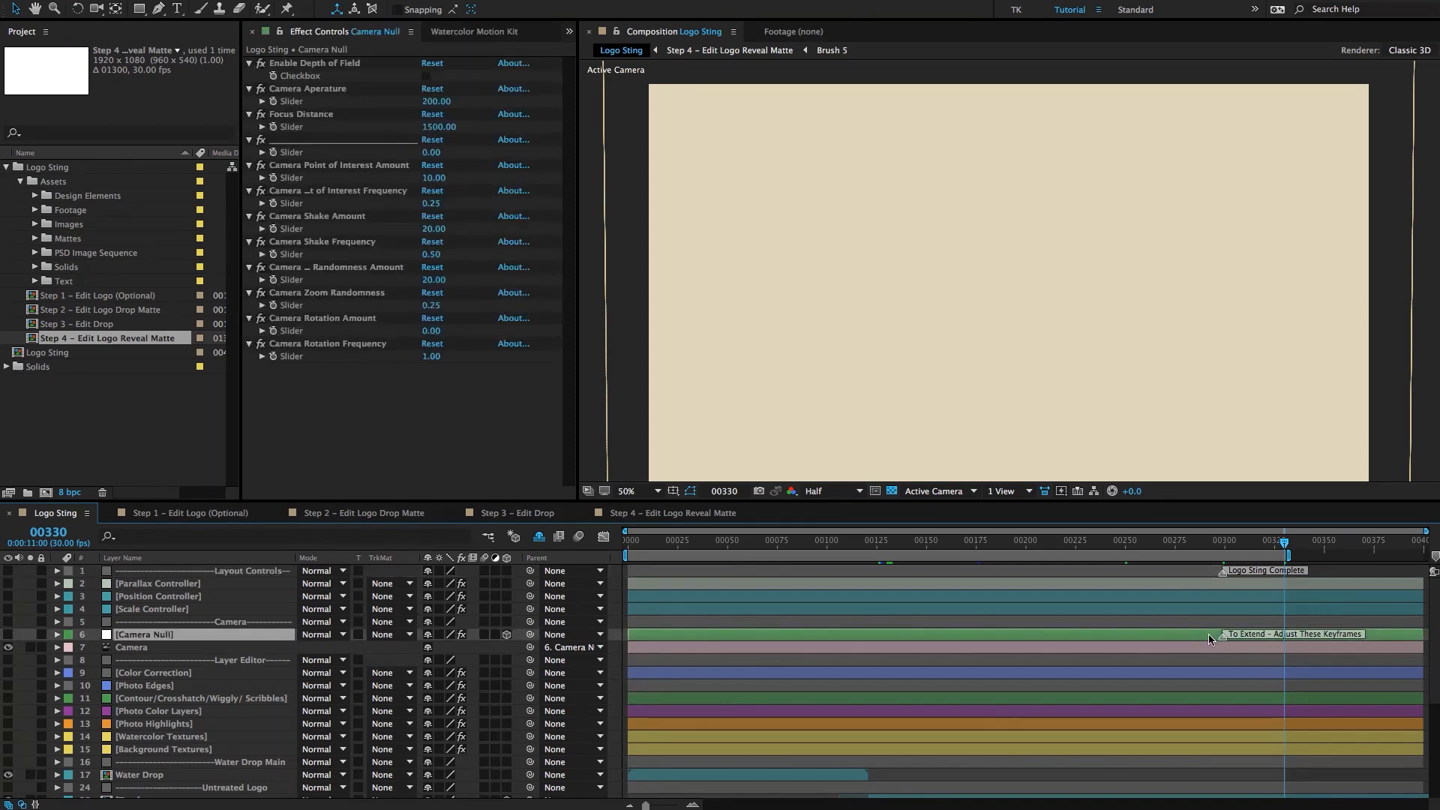
{"action": "scroll", "coordinate": [1213, 638], "scroll_direction": "down", "scroll_amount": 3}
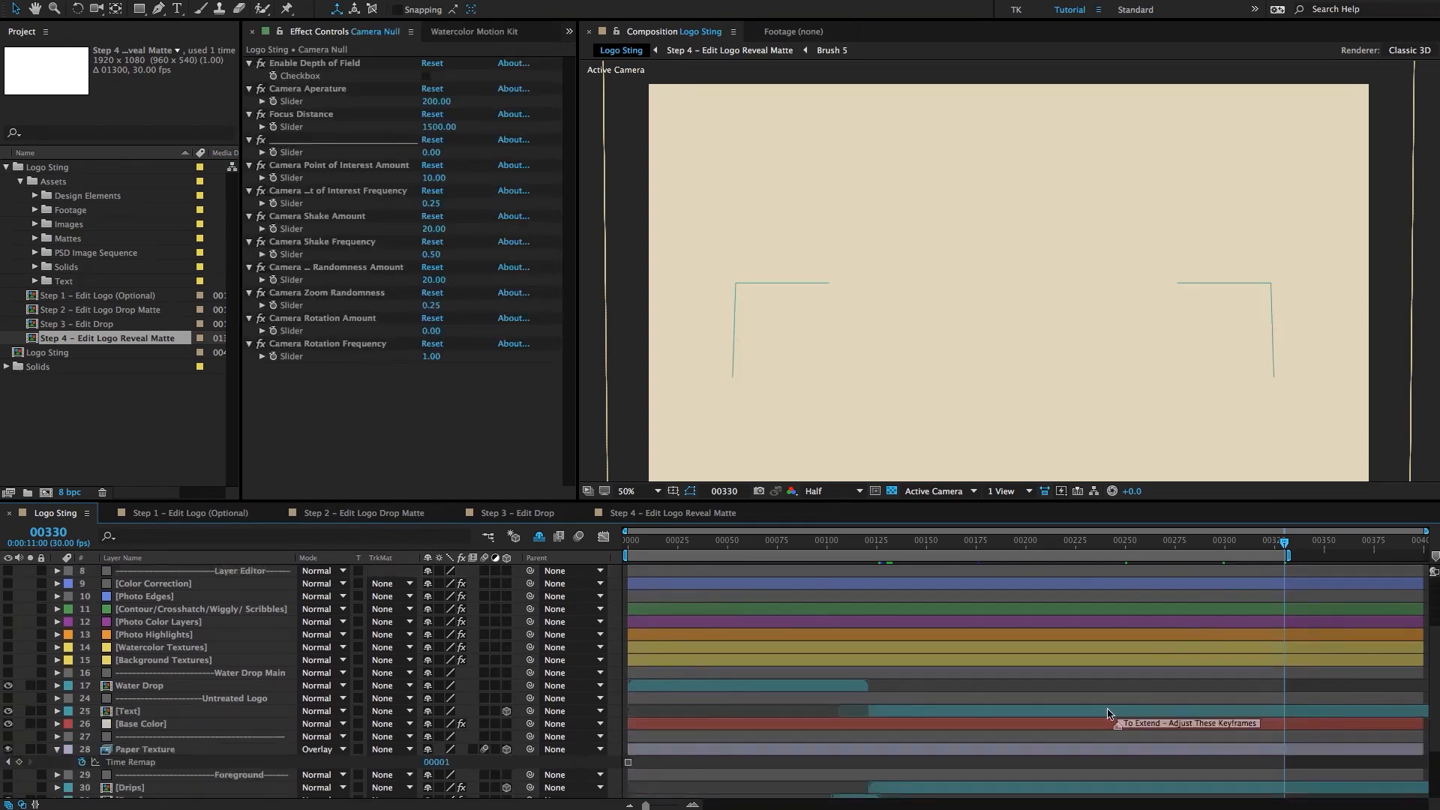
{"action": "left_click", "coordinate": [1080, 724]}
{"action": "scroll", "coordinate": [1073, 720], "scroll_direction": "down", "scroll_amount": 1}
{"action": "scroll", "coordinate": [1103, 698], "scroll_direction": "up", "scroll_amount": 2}
{"action": "scroll", "coordinate": [1160, 570], "scroll_direction": "up", "scroll_amount": 2}
{"action": "left_click", "coordinate": [1150, 622]}
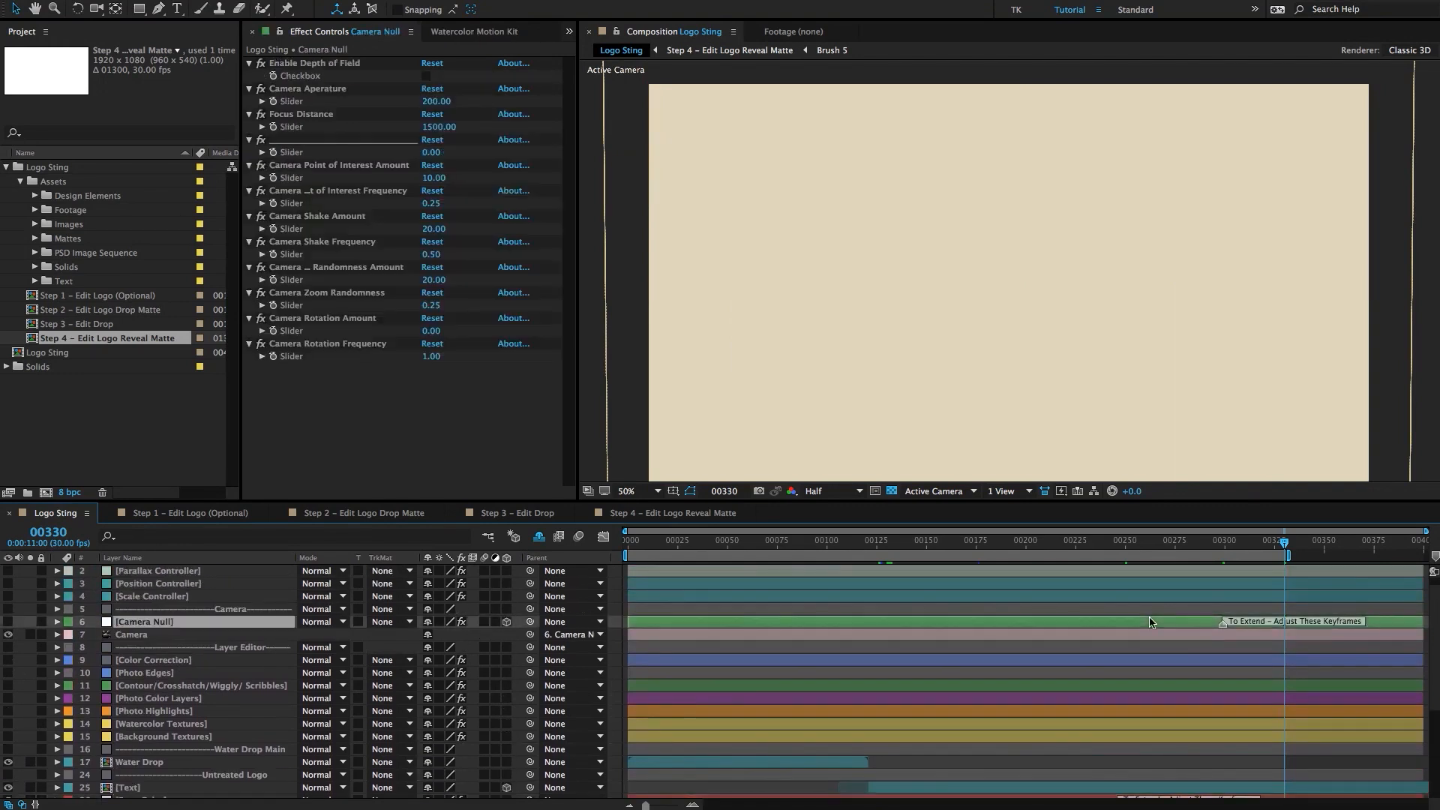
{"action": "key", "text": "u"}
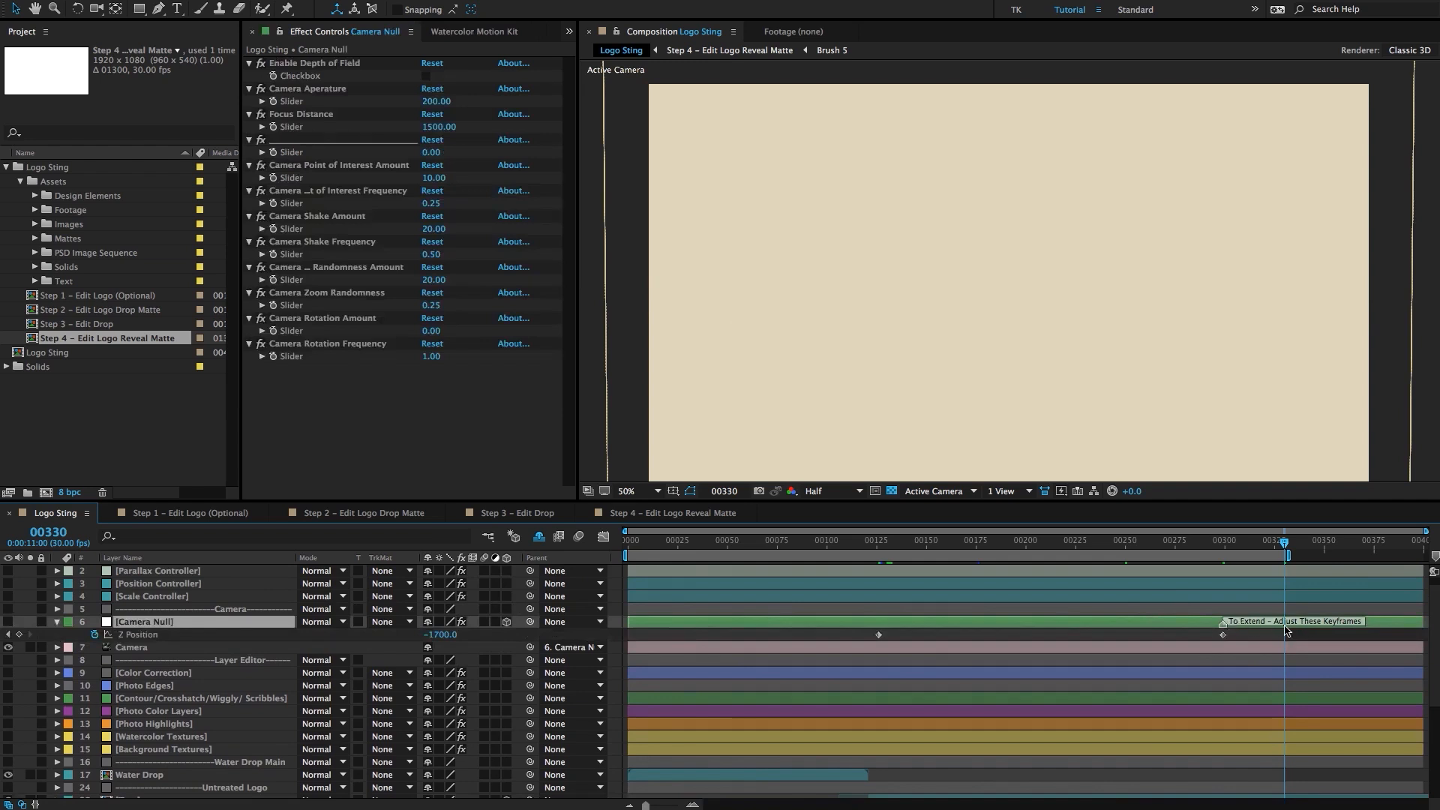
{"action": "left_click_drag", "start_coordinate": [1222, 636], "coordinate": [1275, 639]}
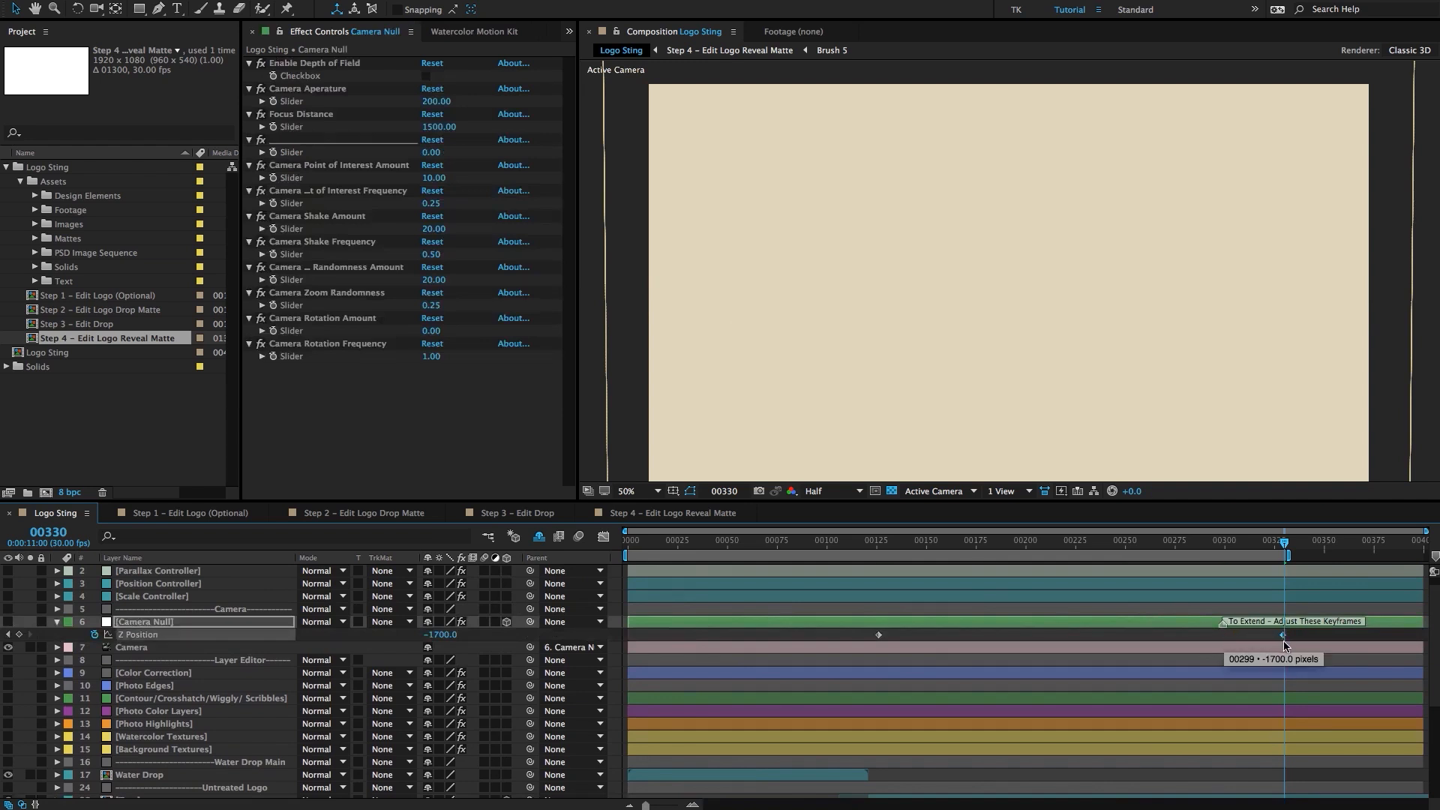
Reveal the Base Color layer's Opacity keyframes and shift both together so the last one sits at frame 330.
{"action": "scroll", "coordinate": [1175, 663], "scroll_direction": "down", "scroll_amount": 5}
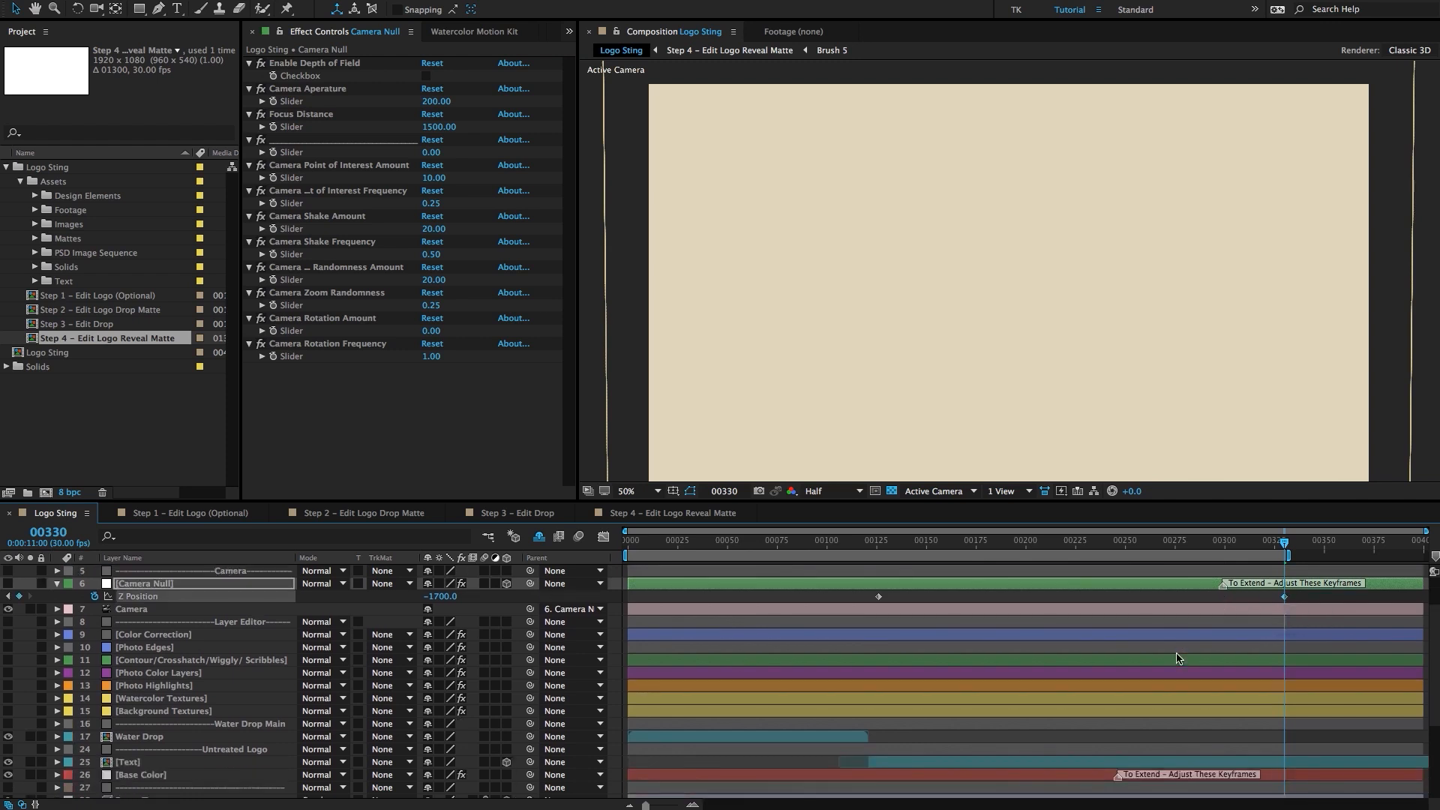
{"action": "left_click", "coordinate": [1075, 723]}
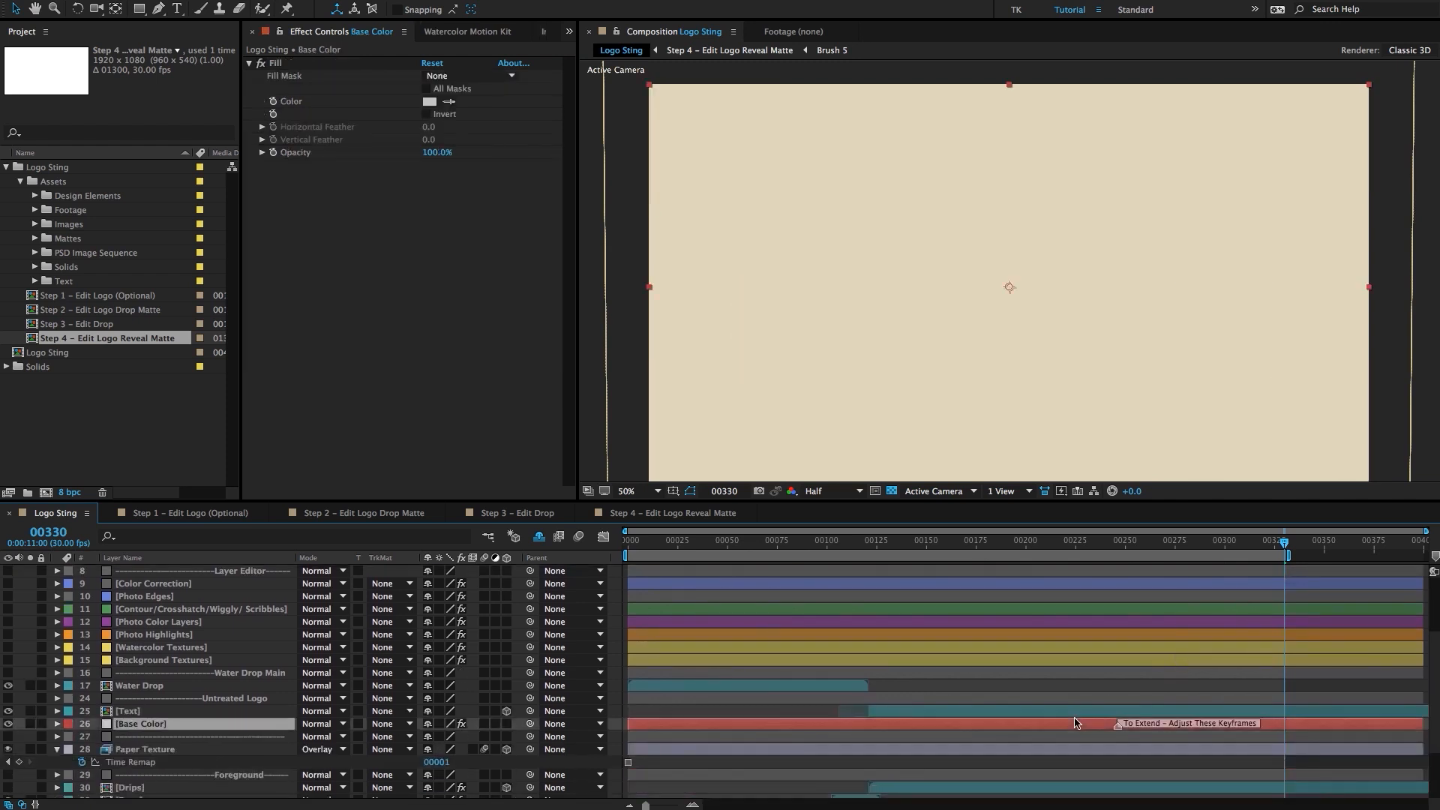
{"action": "key", "text": "u"}
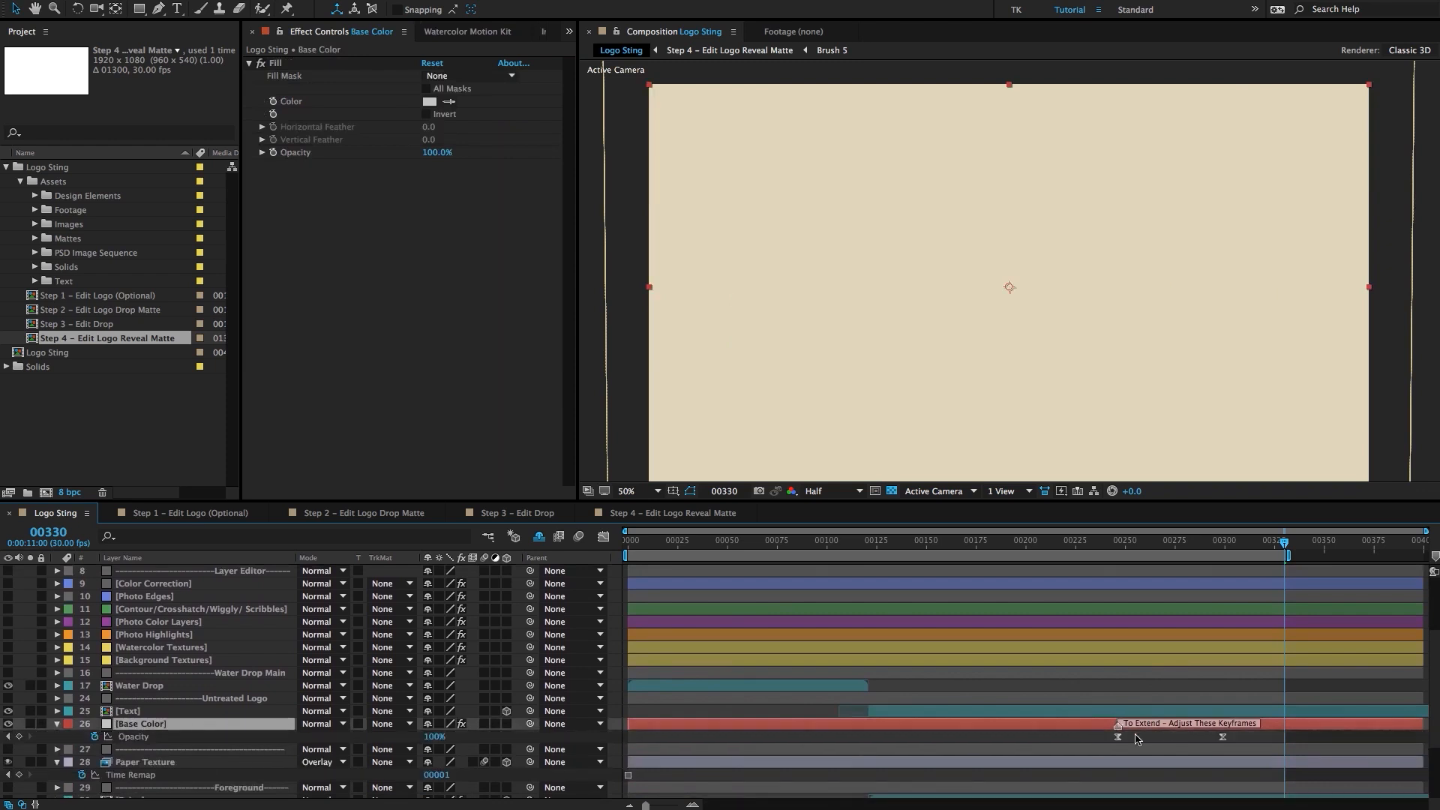
{"action": "left_click_drag", "start_coordinate": [1223, 737], "coordinate": [1284, 737]}
{"action": "key", "text": "super+z"}
{"action": "left_click_drag", "start_coordinate": [1103, 740], "coordinate": [1284, 743]}
{"action": "left_click", "coordinate": [1219, 544]}
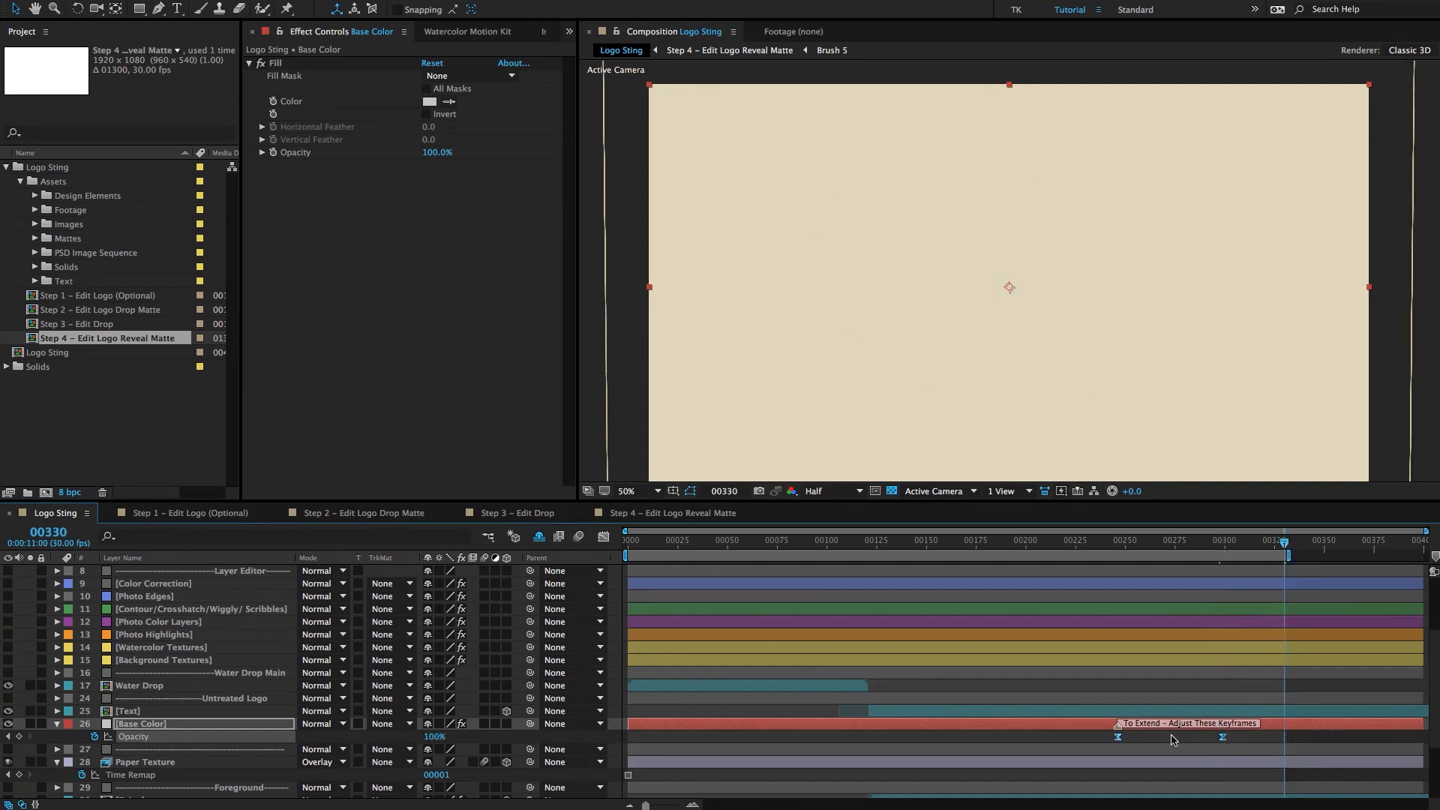
{"action": "left_click_drag", "start_coordinate": [1224, 741], "coordinate": [1289, 748]}
{"action": "left_click_drag", "start_coordinate": [1285, 545], "coordinate": [1138, 553]}
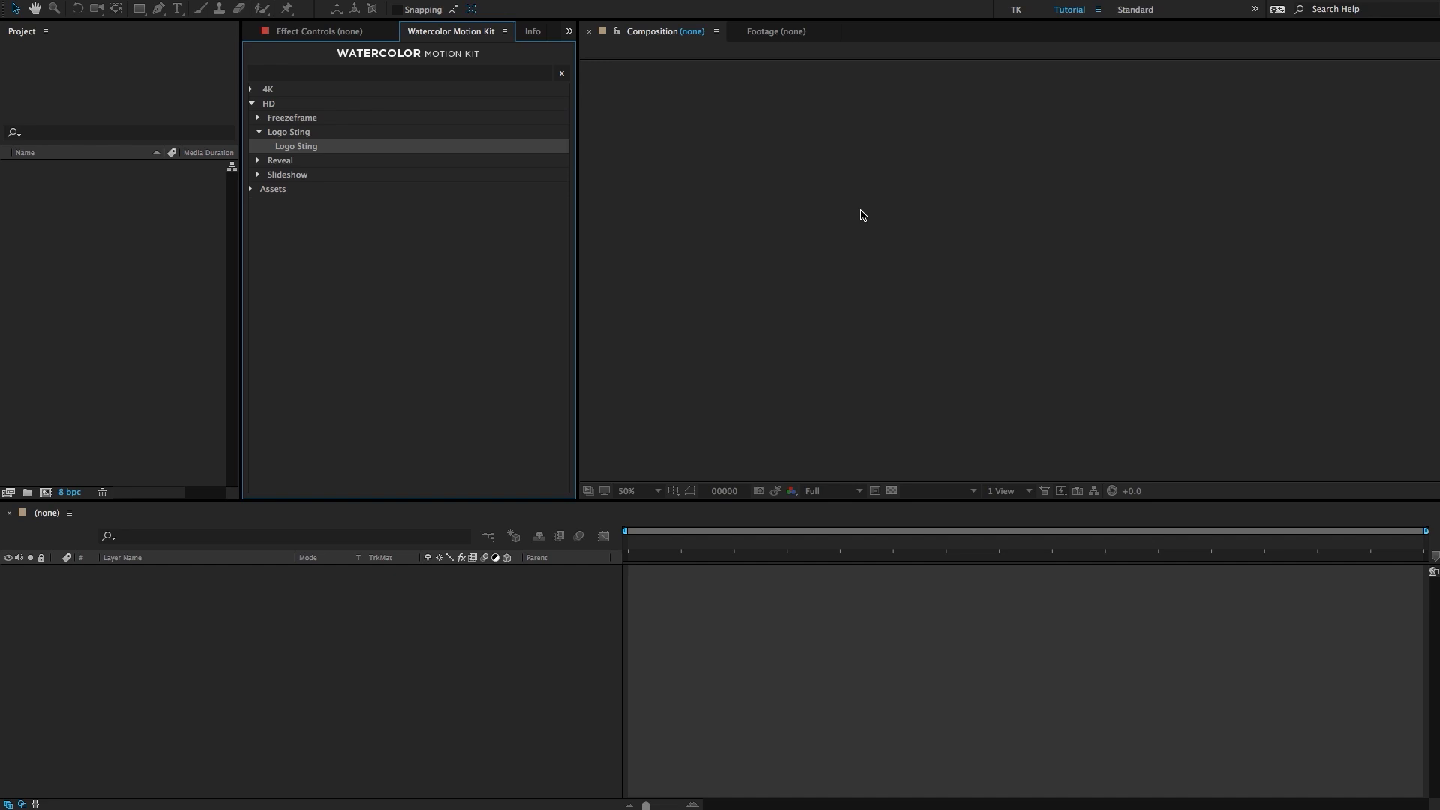
Collapse Logo Sting and expand the HD Freezeframe group in the Watercolor Motion Kit to review its two stages.
{"action": "left_click", "coordinate": [410, 362]}
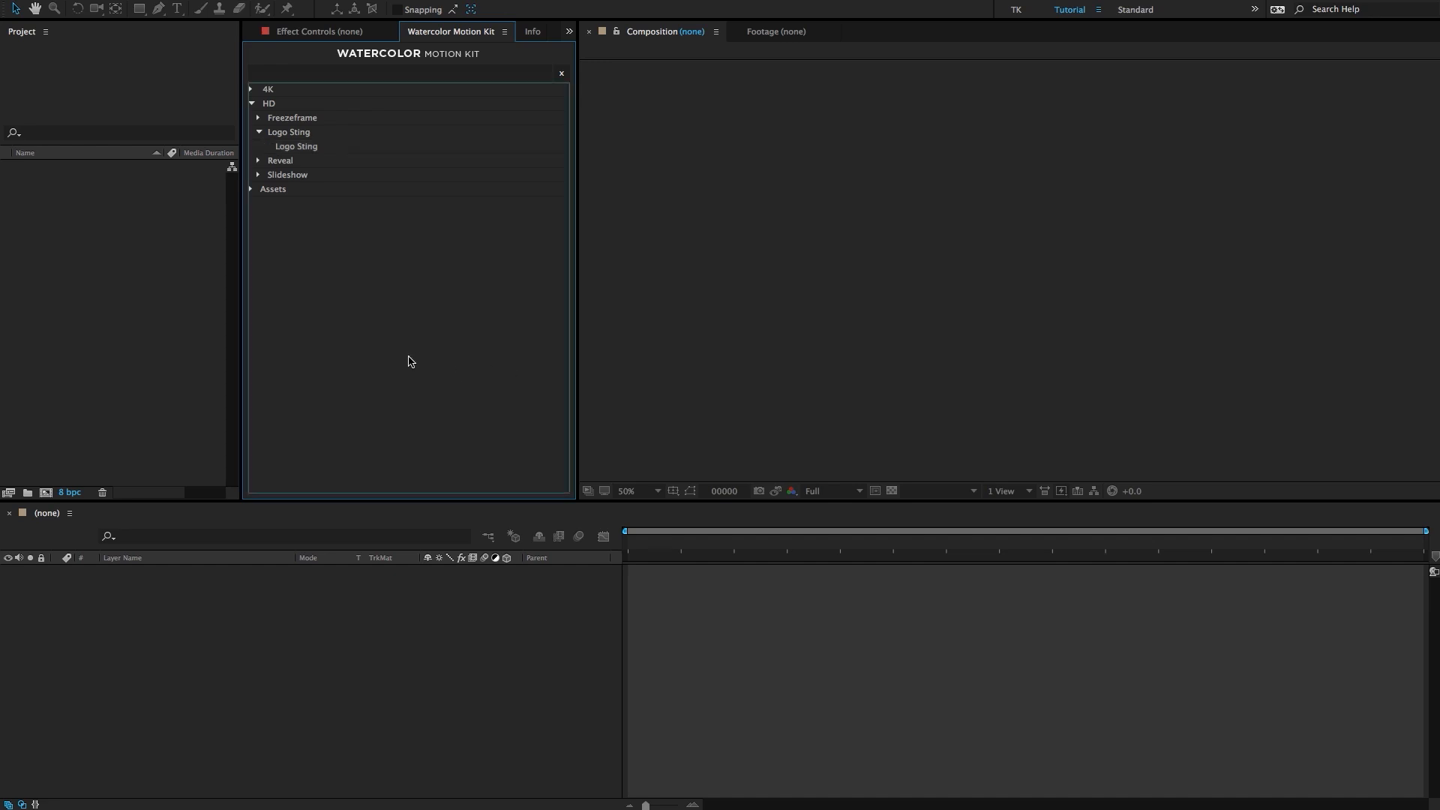
{"action": "left_click", "coordinate": [258, 131]}
{"action": "left_click", "coordinate": [264, 118]}
{"action": "left_click", "coordinate": [259, 118]}
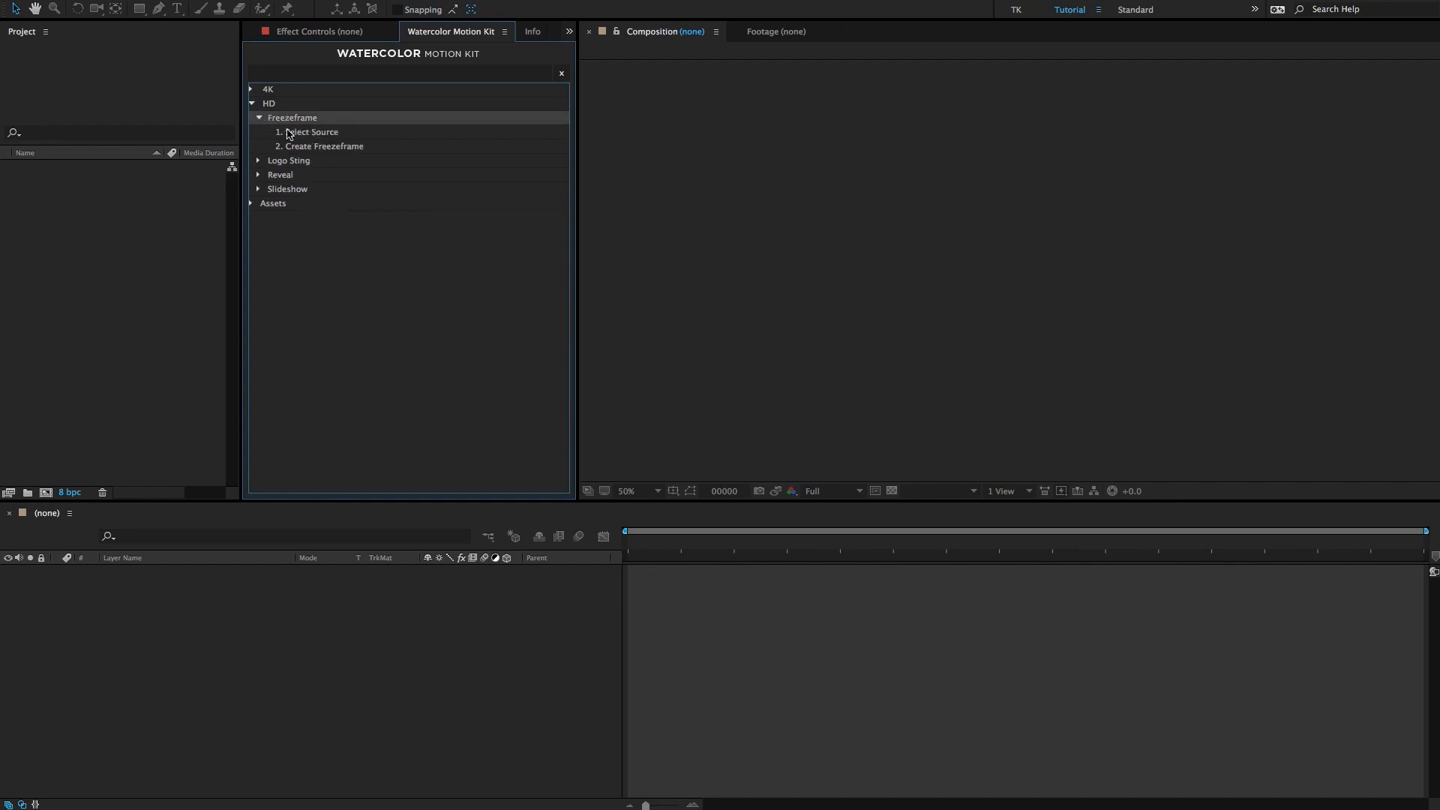
{"action": "left_click", "coordinate": [318, 134]}
{"action": "left_click", "coordinate": [329, 149]}
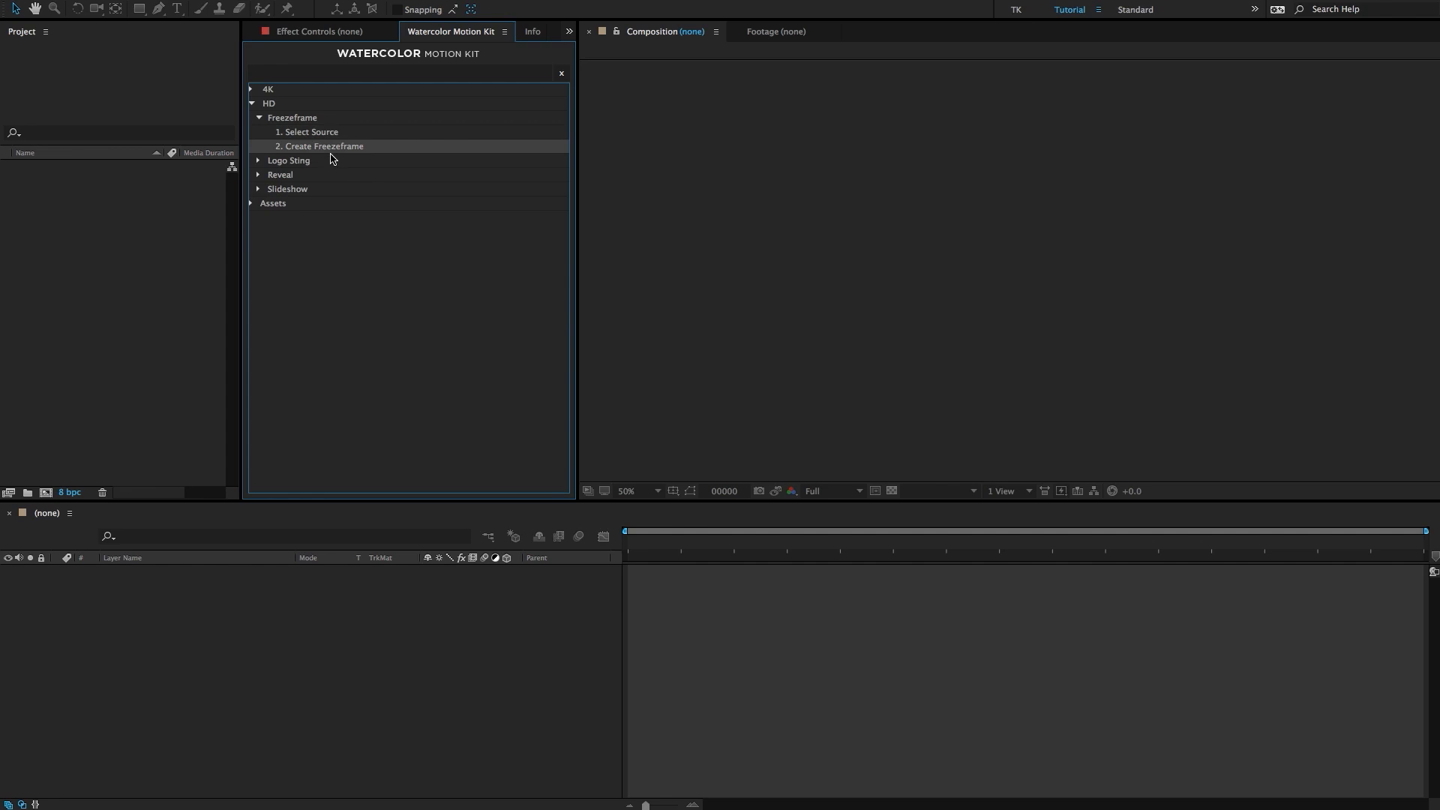
{"action": "left_click", "coordinate": [318, 135]}
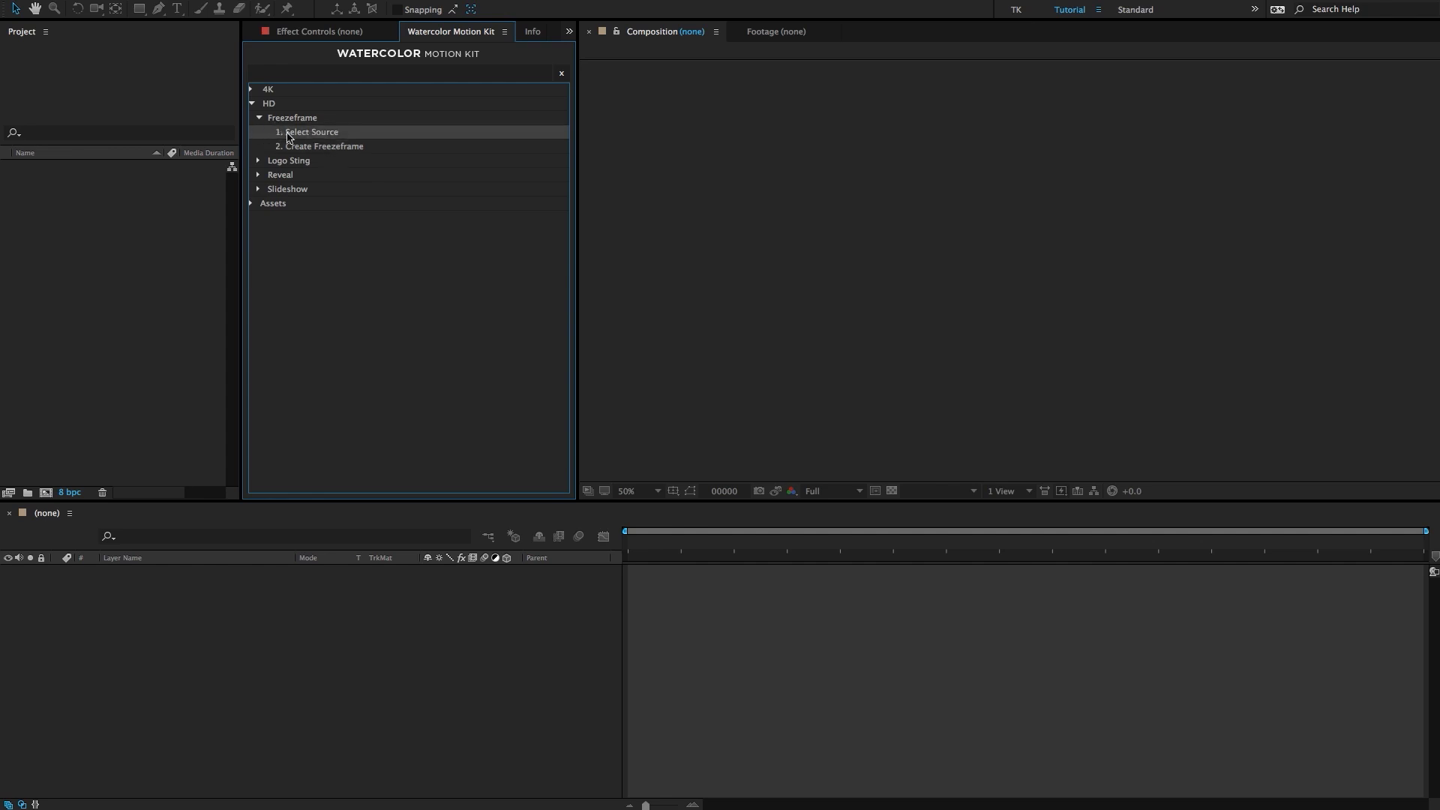
Run the Freezeframe Select Source stage and choose freezeframe-example.mov from the Desktop as the footage.
{"action": "double_click", "coordinate": [336, 135]}
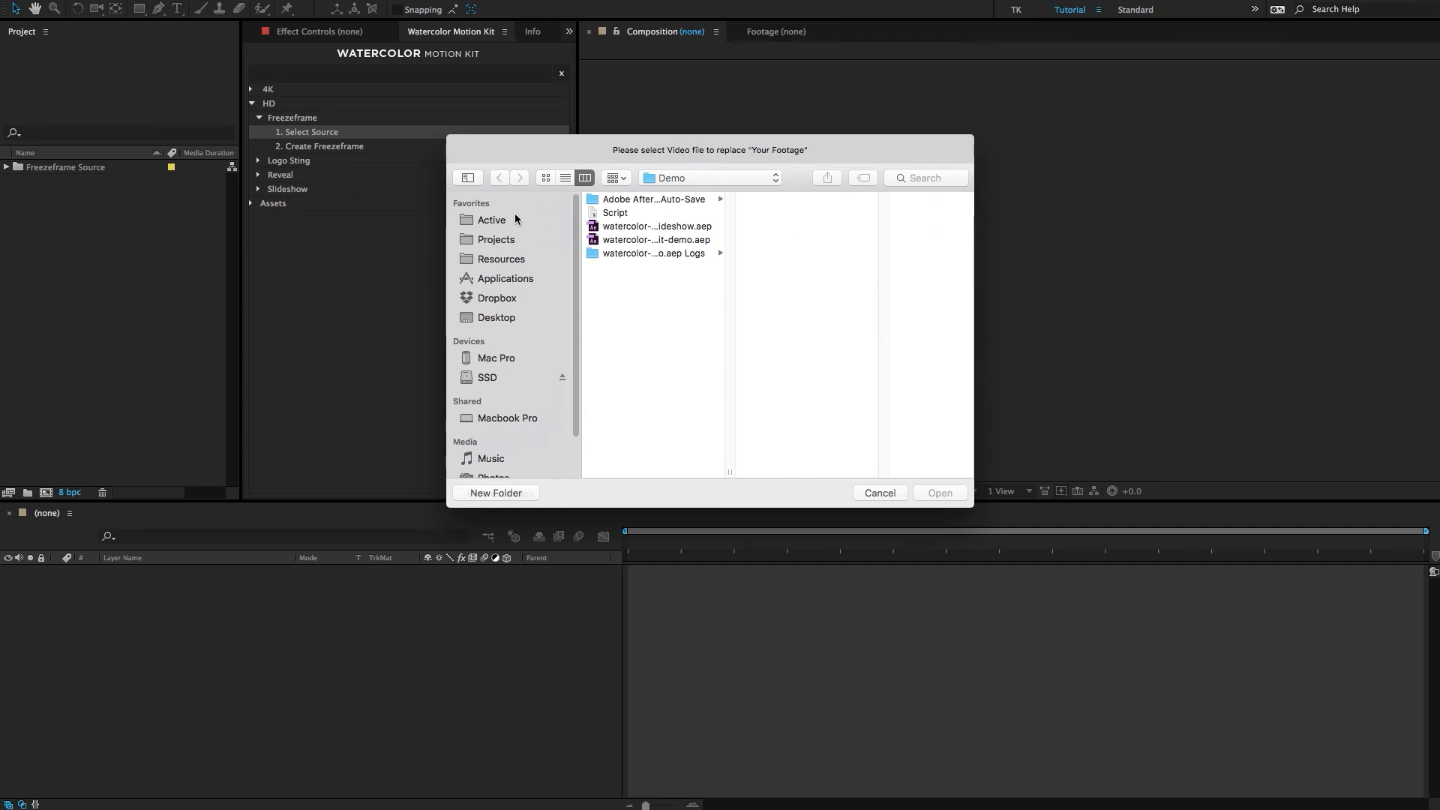
{"action": "left_click", "coordinate": [498, 318]}
{"action": "left_click", "coordinate": [657, 200]}
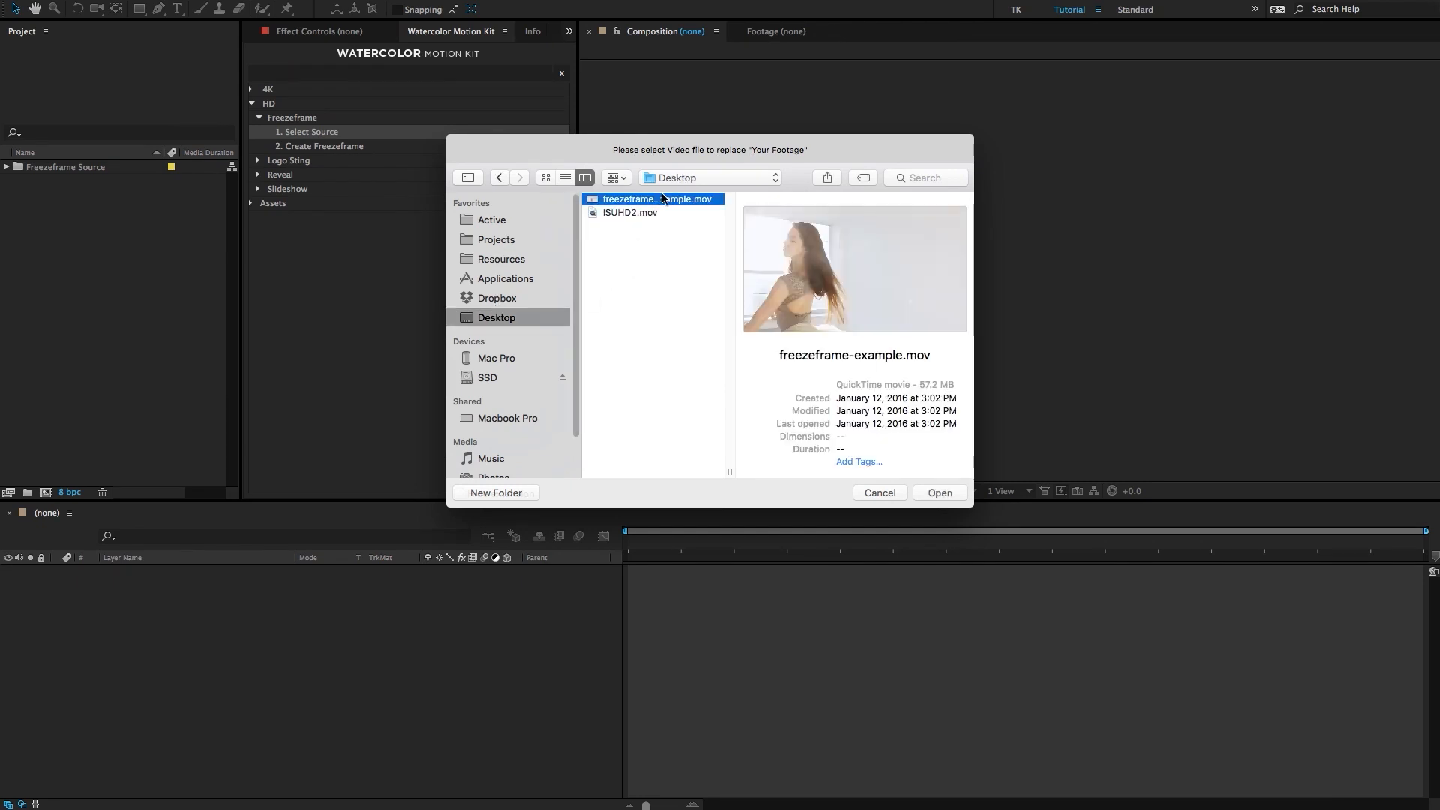
{"action": "double_click", "coordinate": [677, 203]}
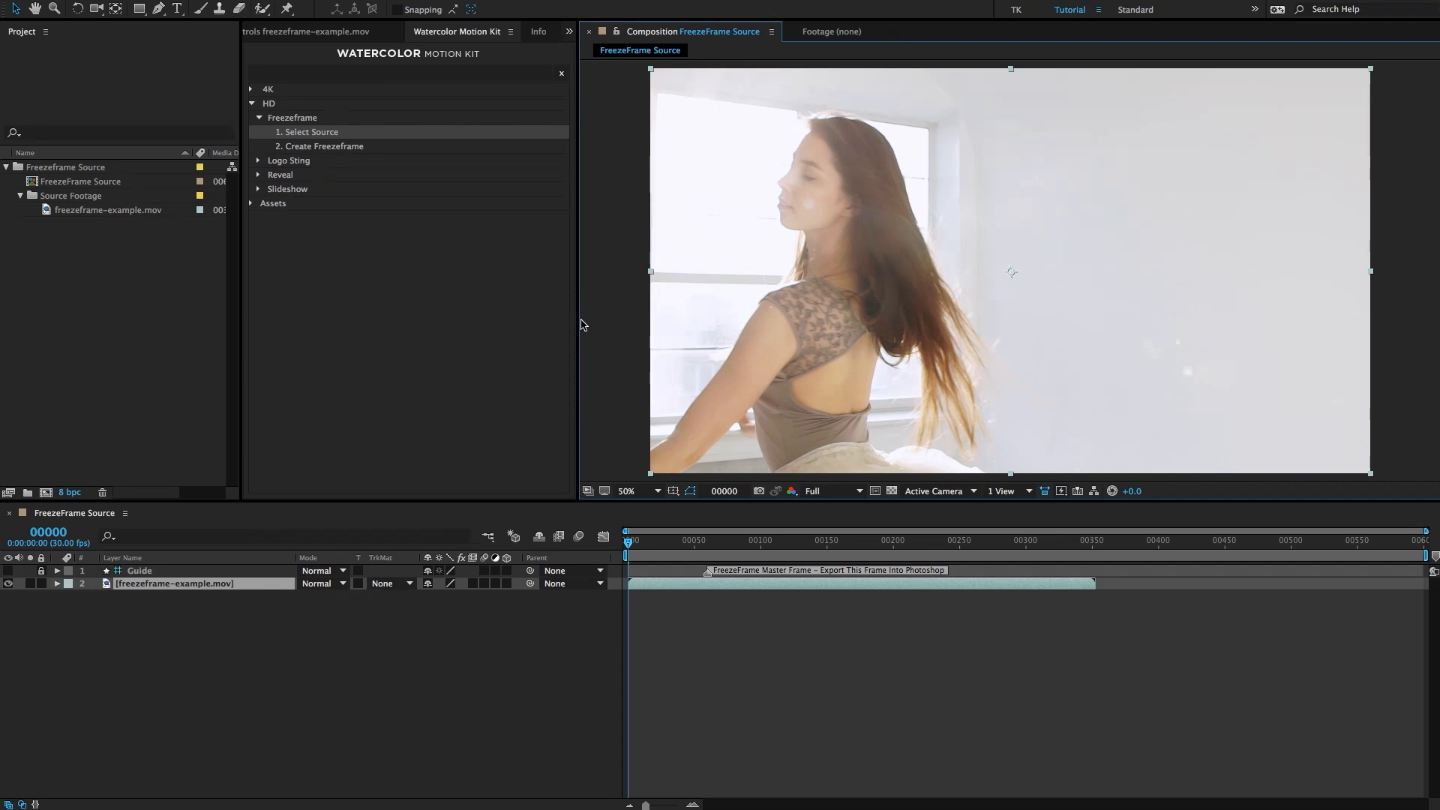
Go to frame 60 at the FreezeFrame Master Frame marker and check the freezeframe-example.mov layer's timing against it.
{"action": "left_click", "coordinate": [177, 663]}
{"action": "left_click", "coordinate": [112, 270]}
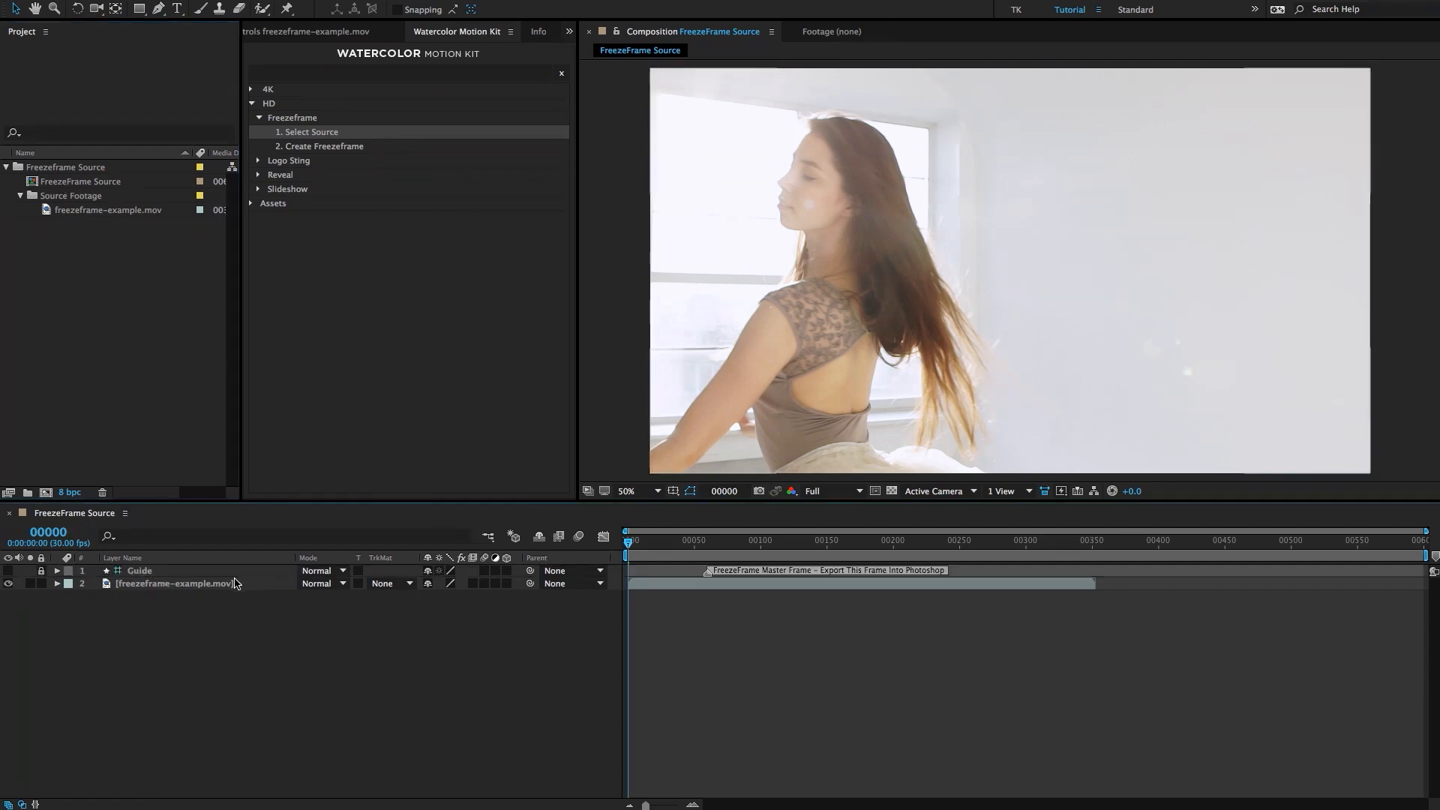
{"action": "left_click_drag", "start_coordinate": [630, 543], "coordinate": [707, 550]}
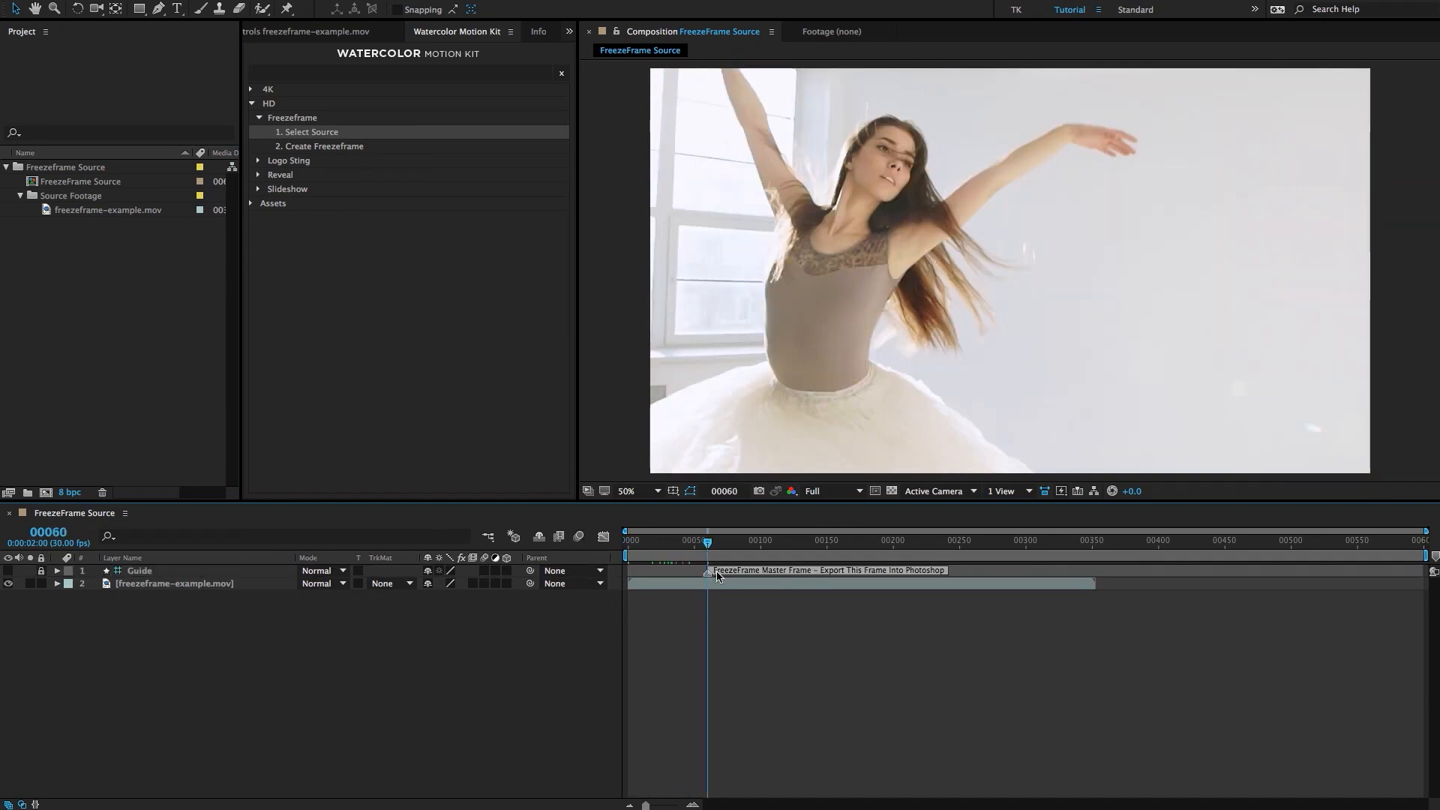
{"action": "left_click", "coordinate": [138, 584]}
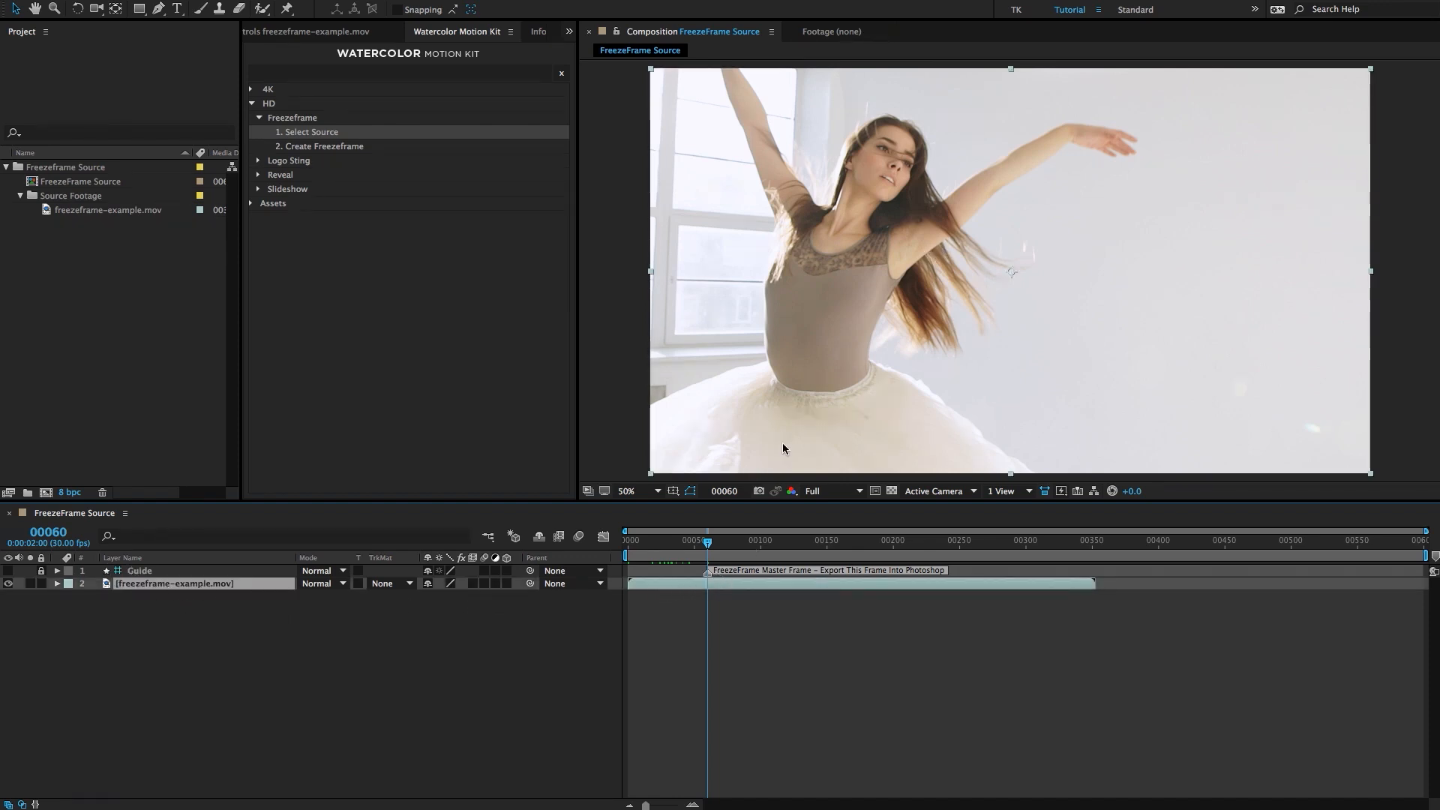
{"action": "mouse_move", "coordinate": [748, 585]}
{"action": "left_mouse_down"}
{"action": "mouse_move", "coordinate": [666, 587]}
{"action": "mouse_move", "coordinate": [764, 588]}
{"action": "mouse_move", "coordinate": [744, 590]}
{"action": "left_mouse_up"}
{"action": "left_click", "coordinate": [697, 615]}
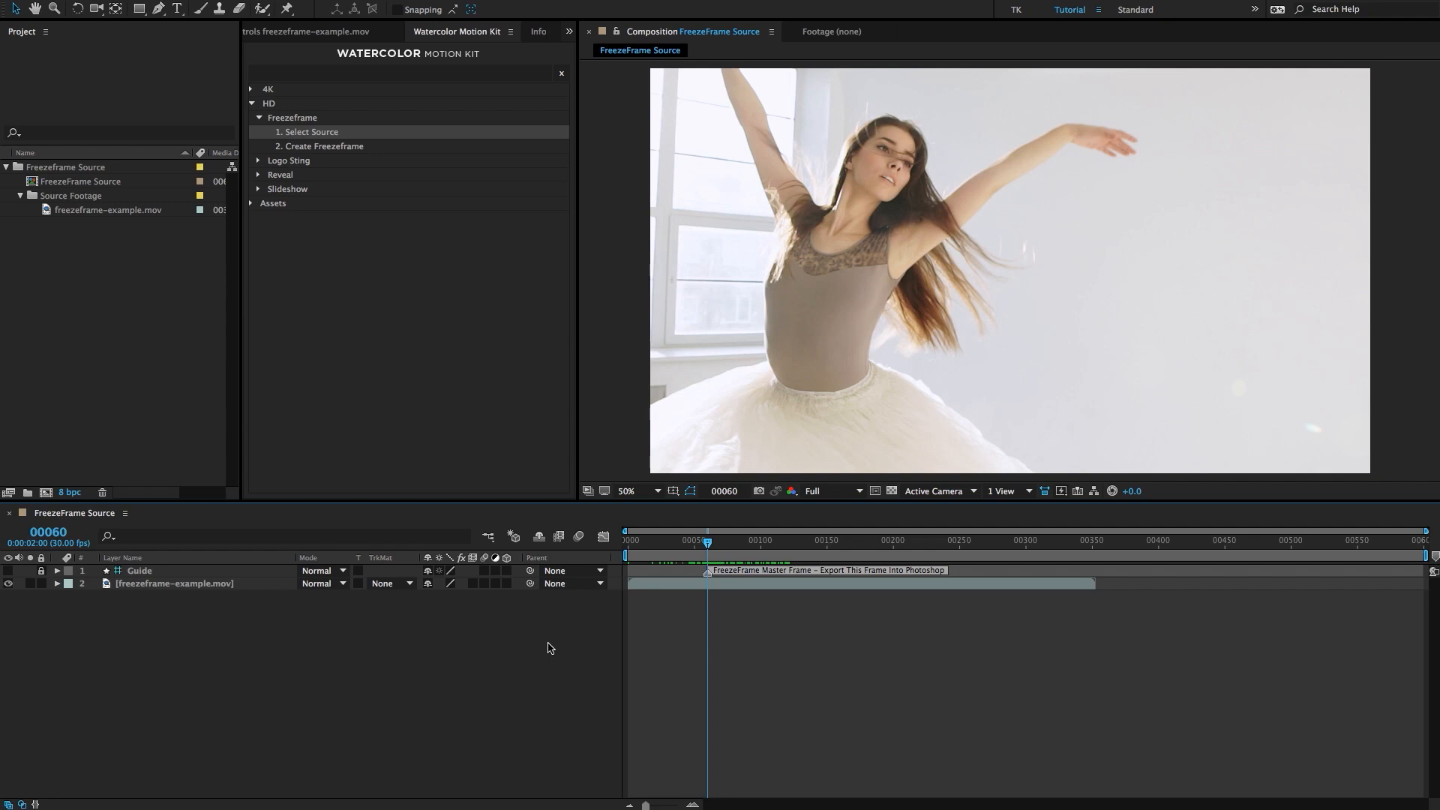
Export the current frame as a single PNG named FreezeFrame Source (00060) on the Desktop, removing the duplicate render item.
{"action": "key", "text": "alt+super+s"}
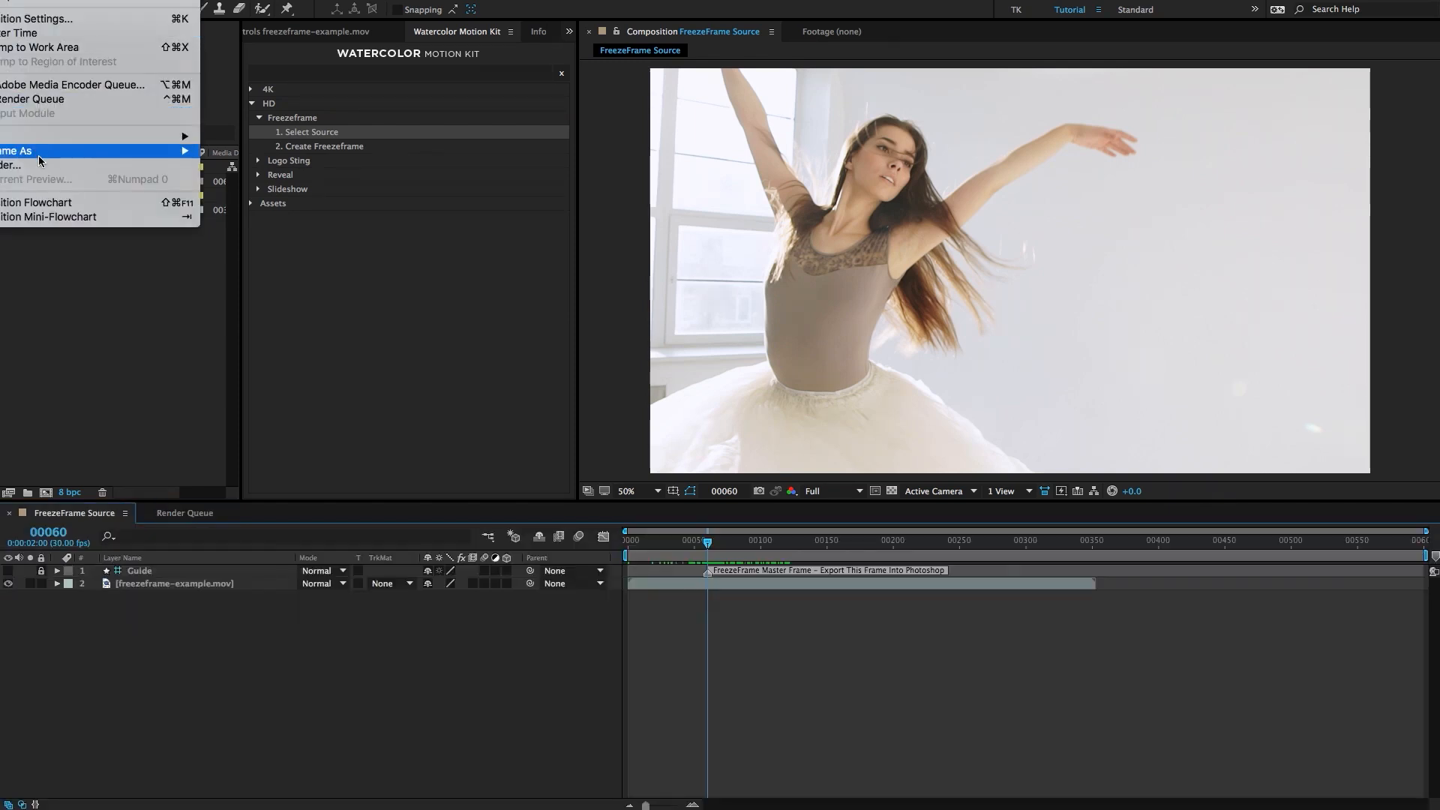
{"action": "mouse_move", "coordinate": [183, 151]}
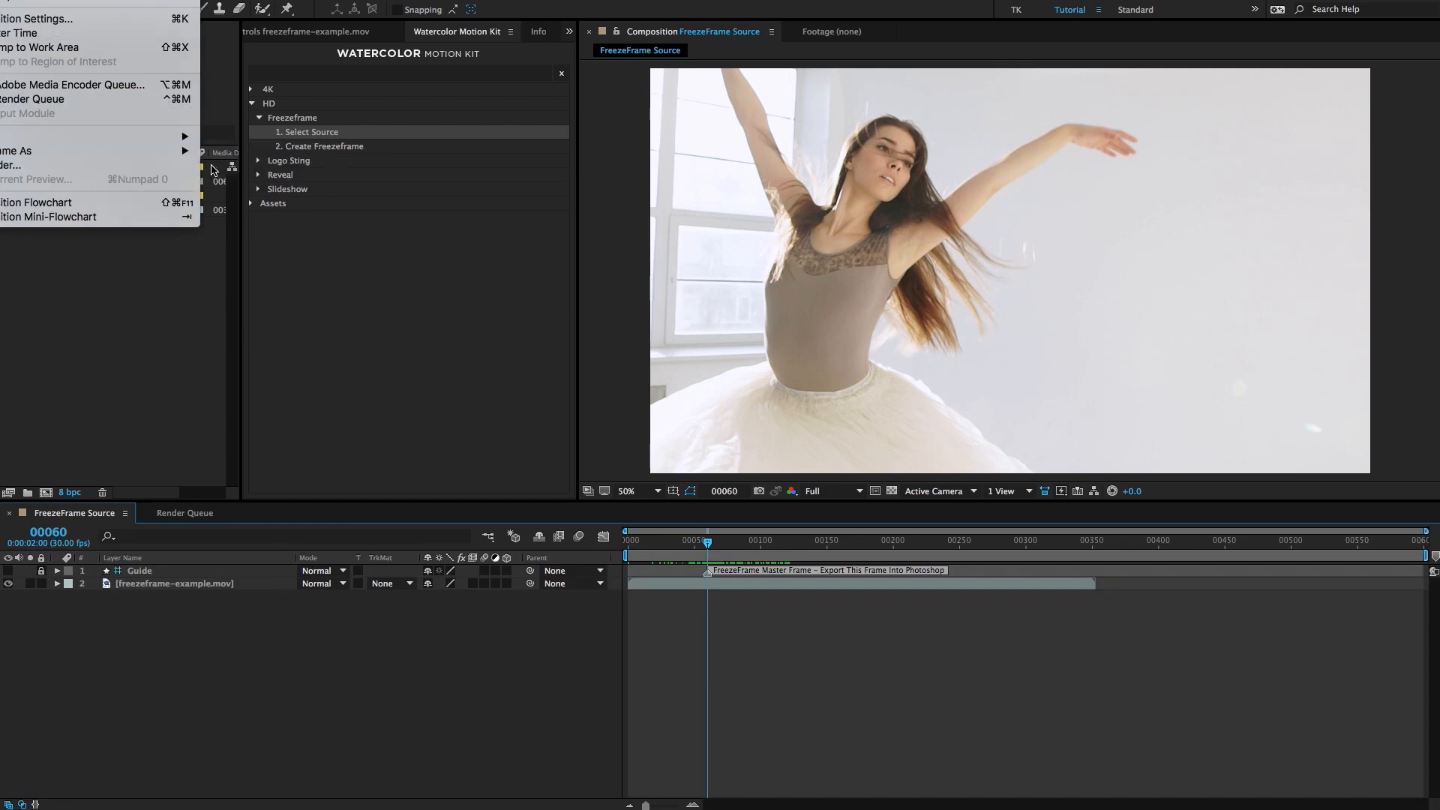
{"action": "left_click", "coordinate": [225, 151]}
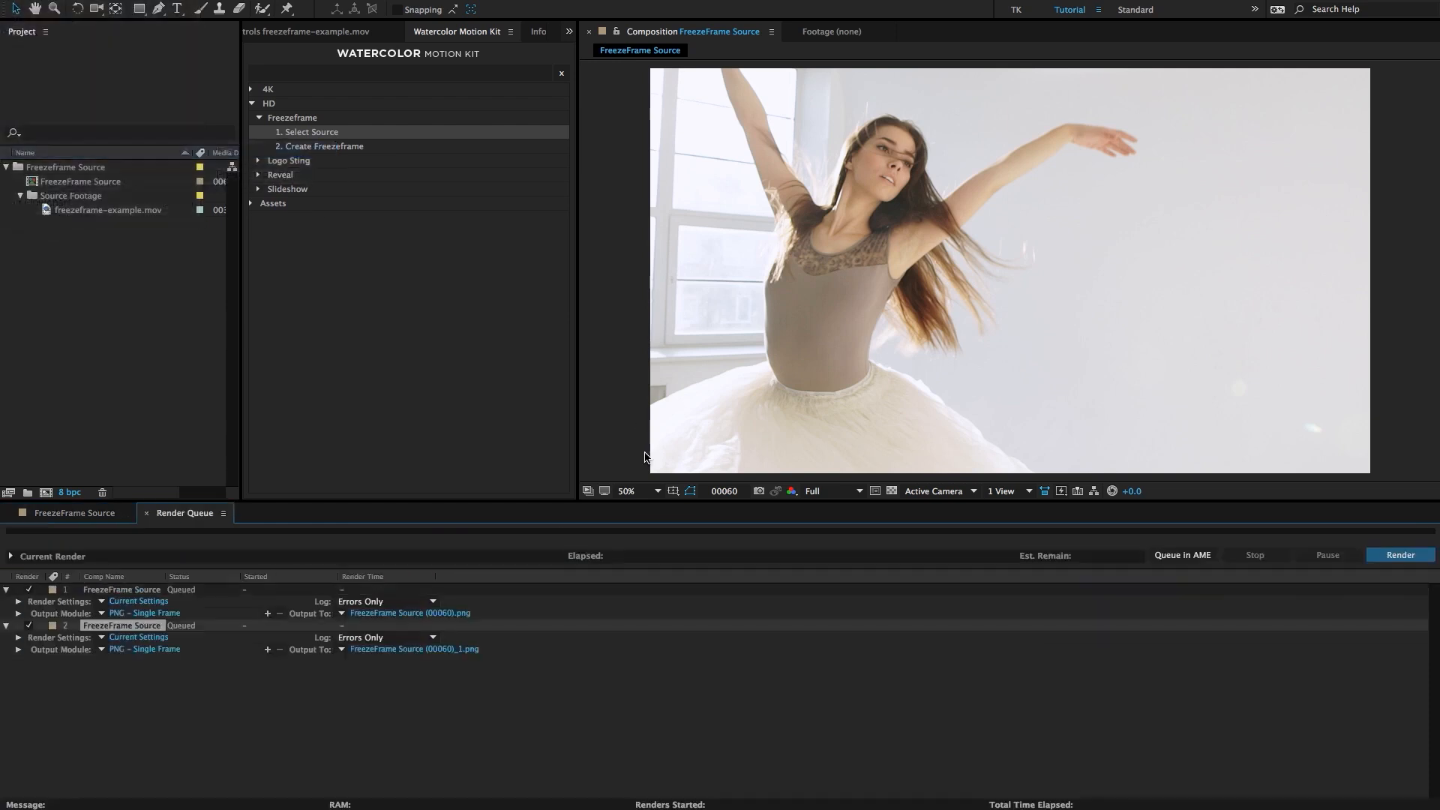
{"action": "key", "text": "Delete"}
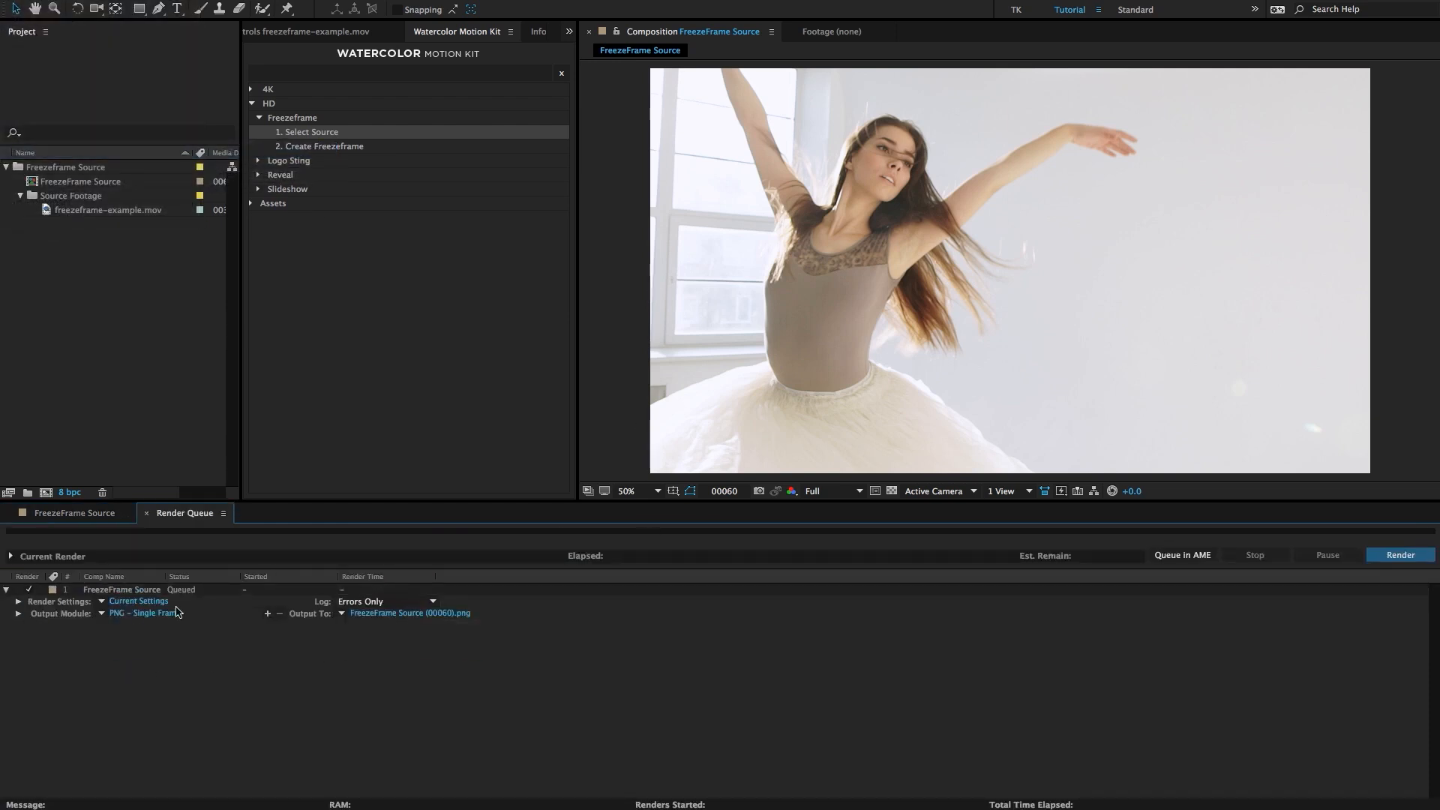
{"action": "left_click", "coordinate": [411, 612]}
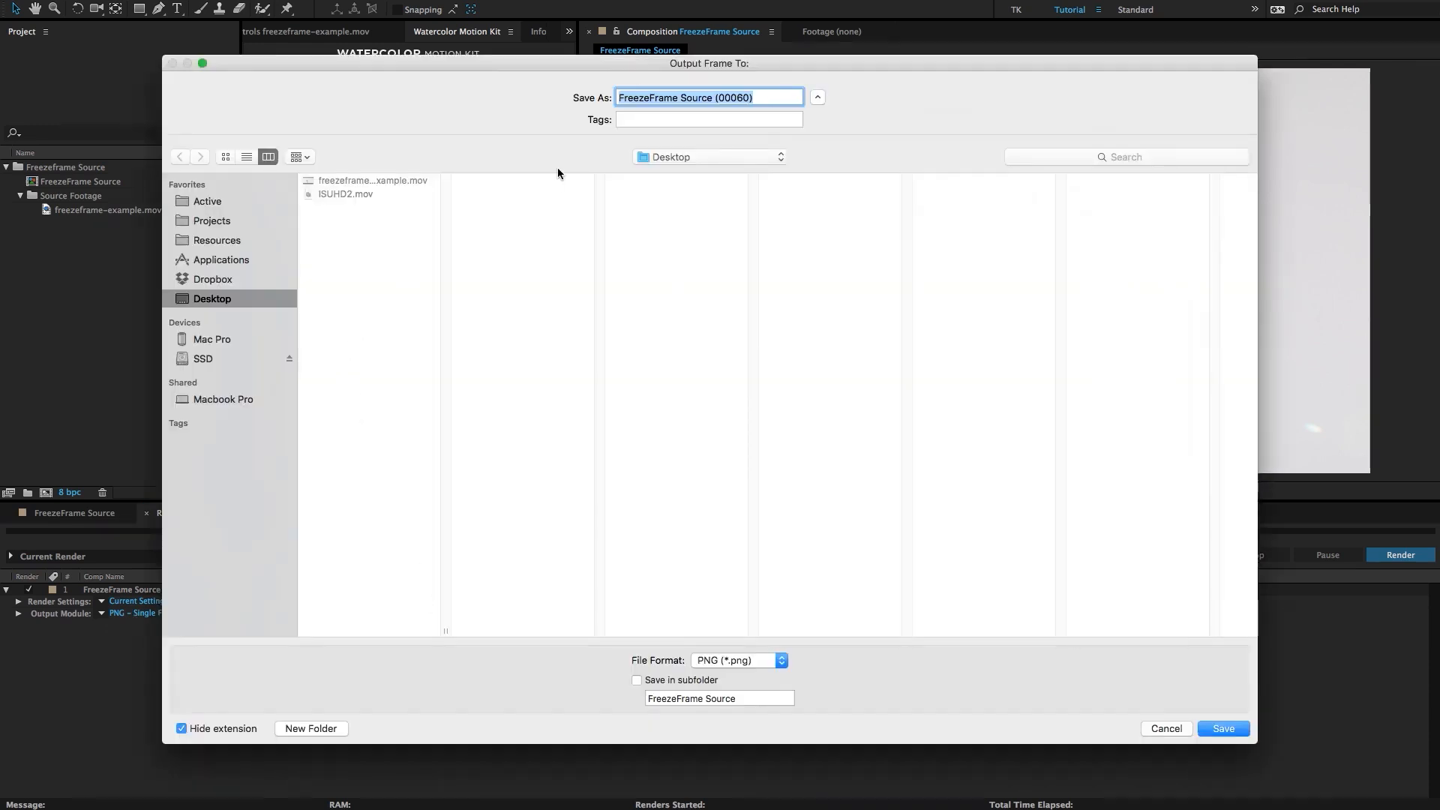
{"action": "key", "text": "Return"}
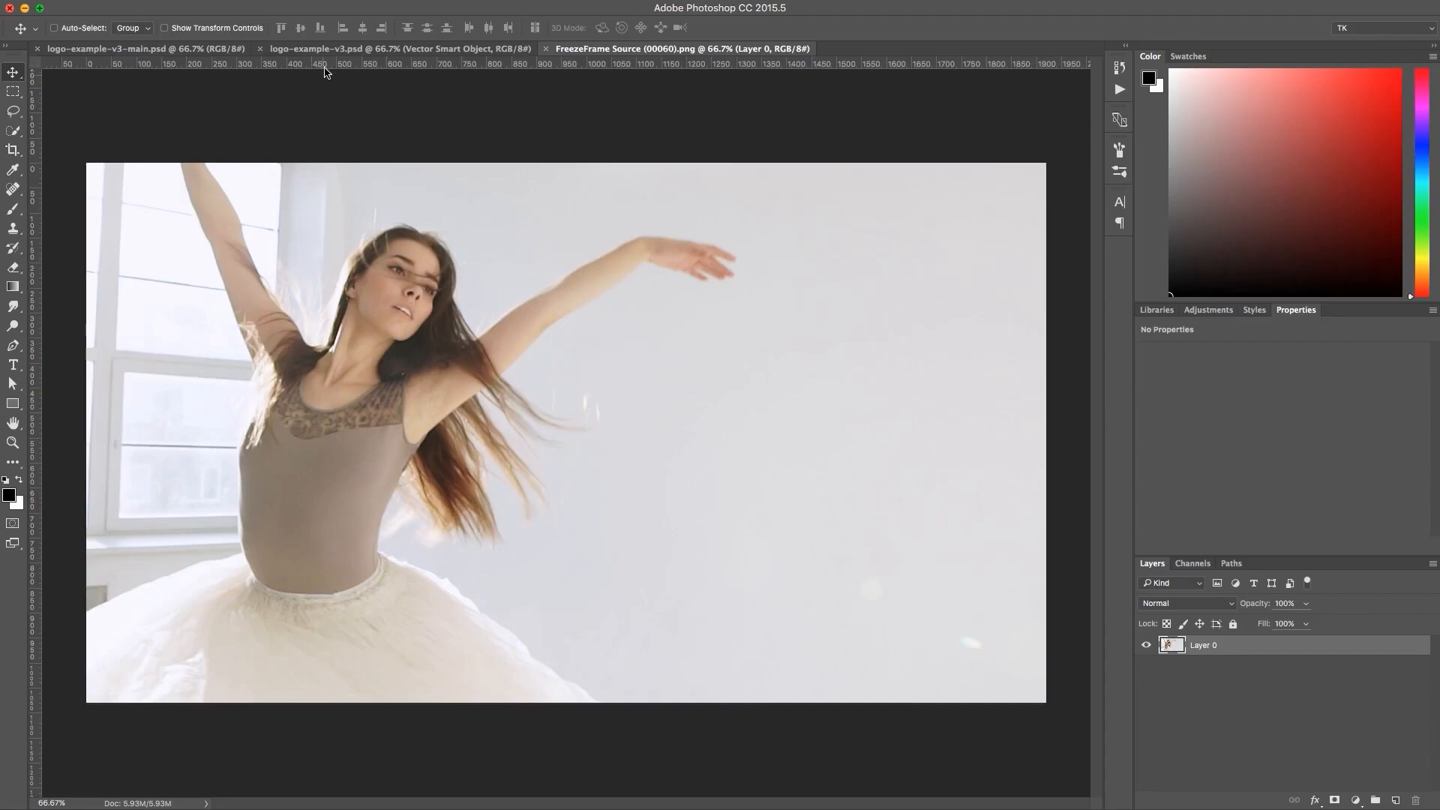
In Photoshop, close logo-example-v3.psd and logo-example-v3-main.psd, keeping only the FreezeFrame Source image open.
{"action": "left_click", "coordinate": [252, 49]}
{"action": "left_click", "coordinate": [264, 49]}
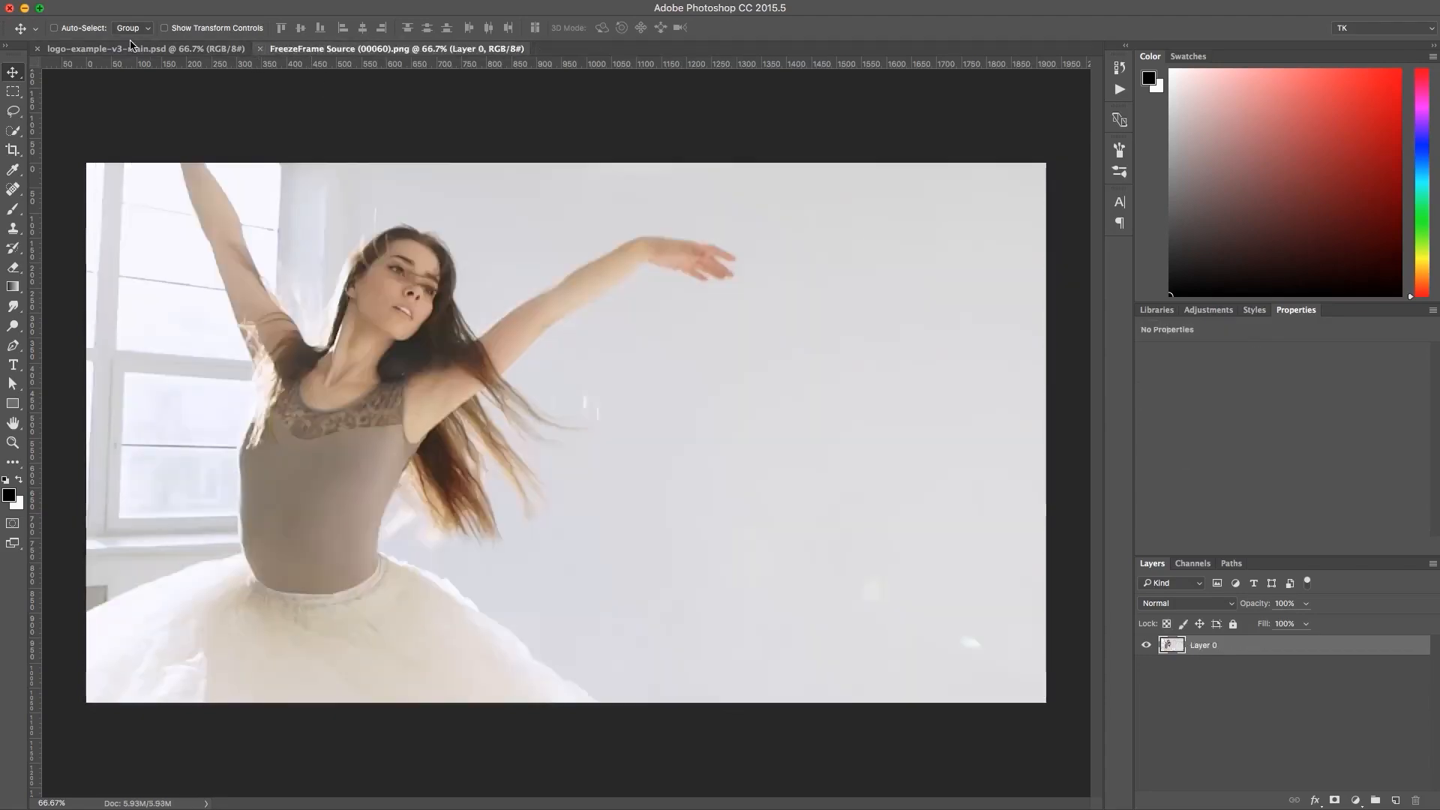
{"action": "left_click", "coordinate": [223, 54]}
{"action": "key", "text": "super+w"}
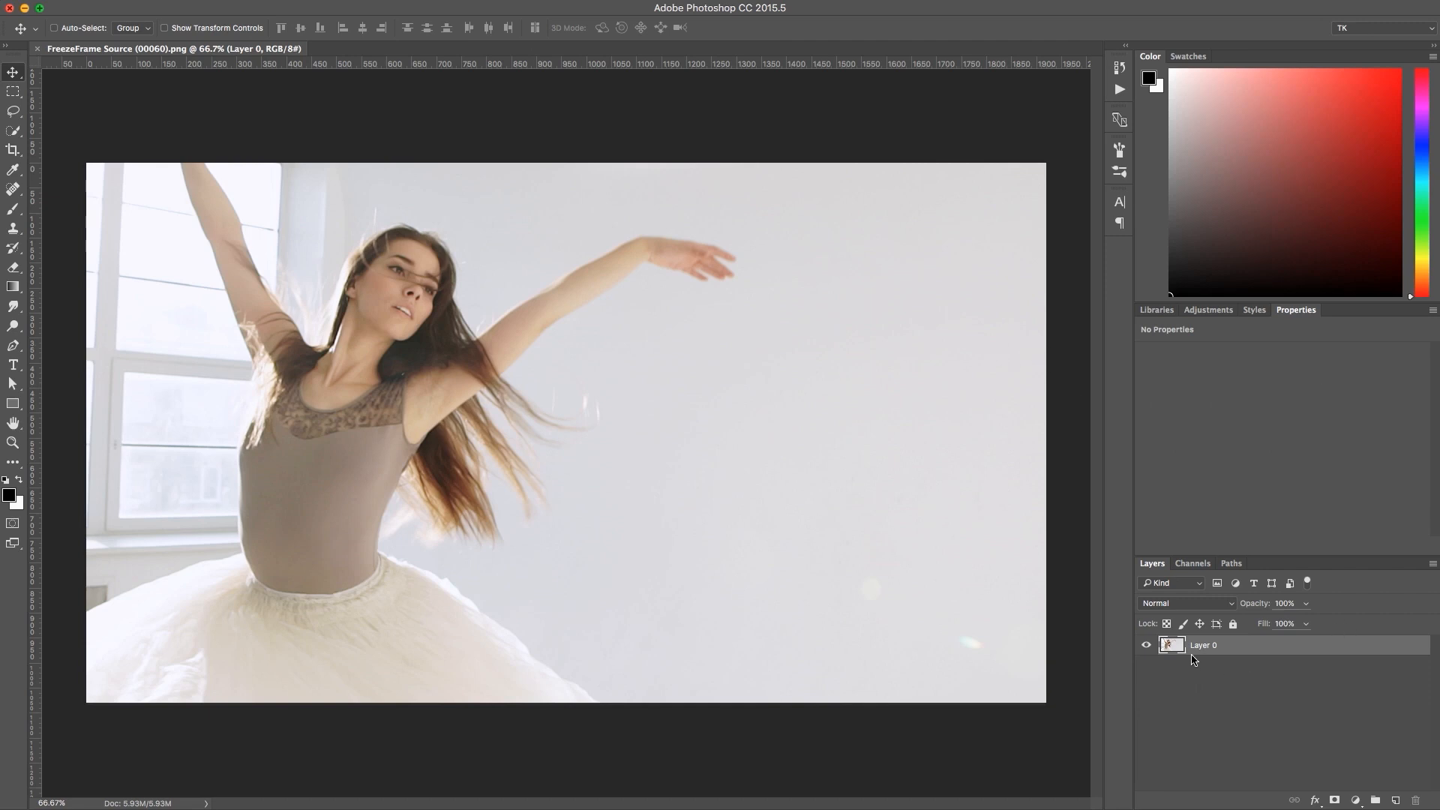
Rename the dancer photo's layer to Background.
{"action": "double_click", "coordinate": [1203, 645]}
{"action": "type", "text": "BAckground"}
{"action": "key", "text": "Return"}
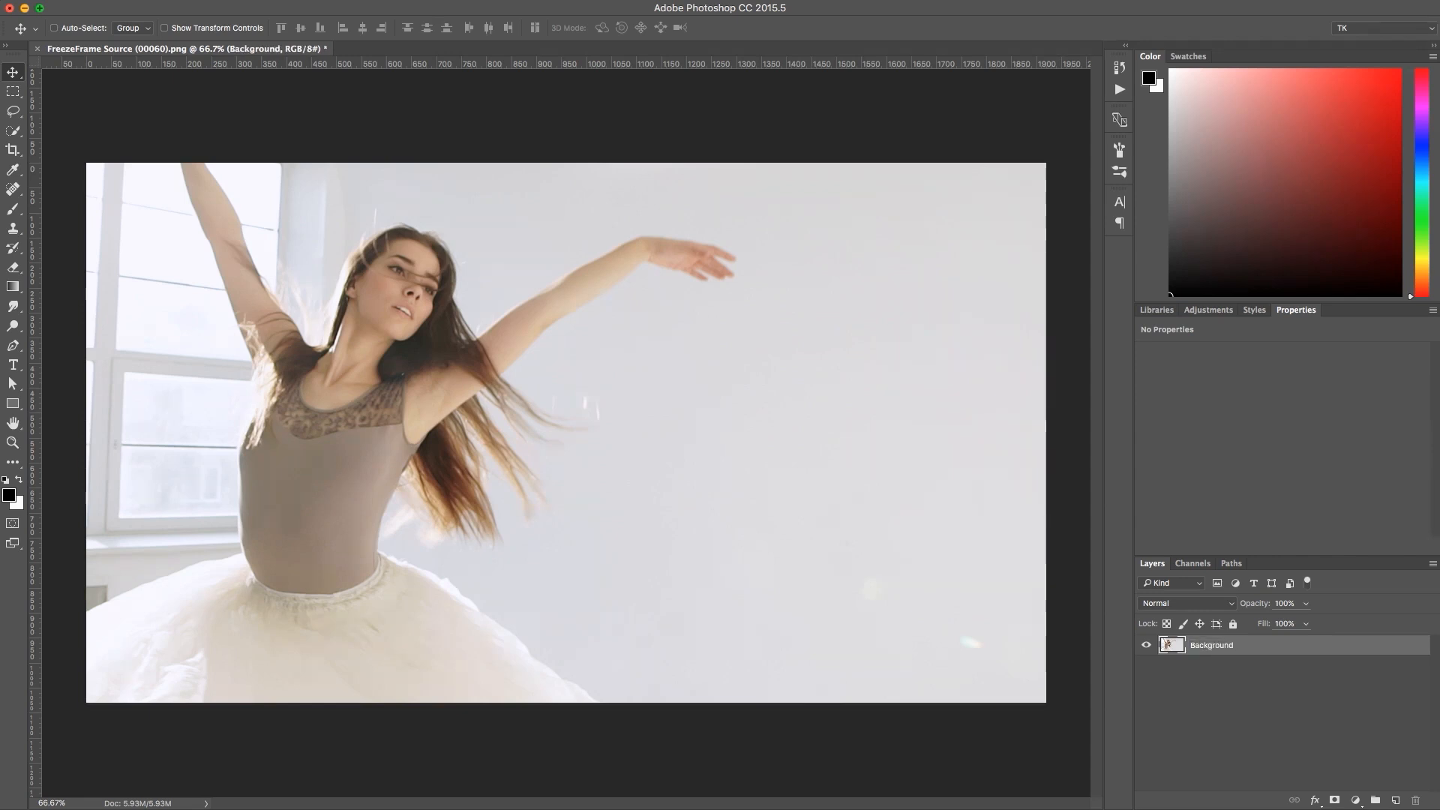
Add an empty layer above Background and name it brush.
{"action": "key", "text": "e"}
{"action": "left_click", "coordinate": [1298, 729]}
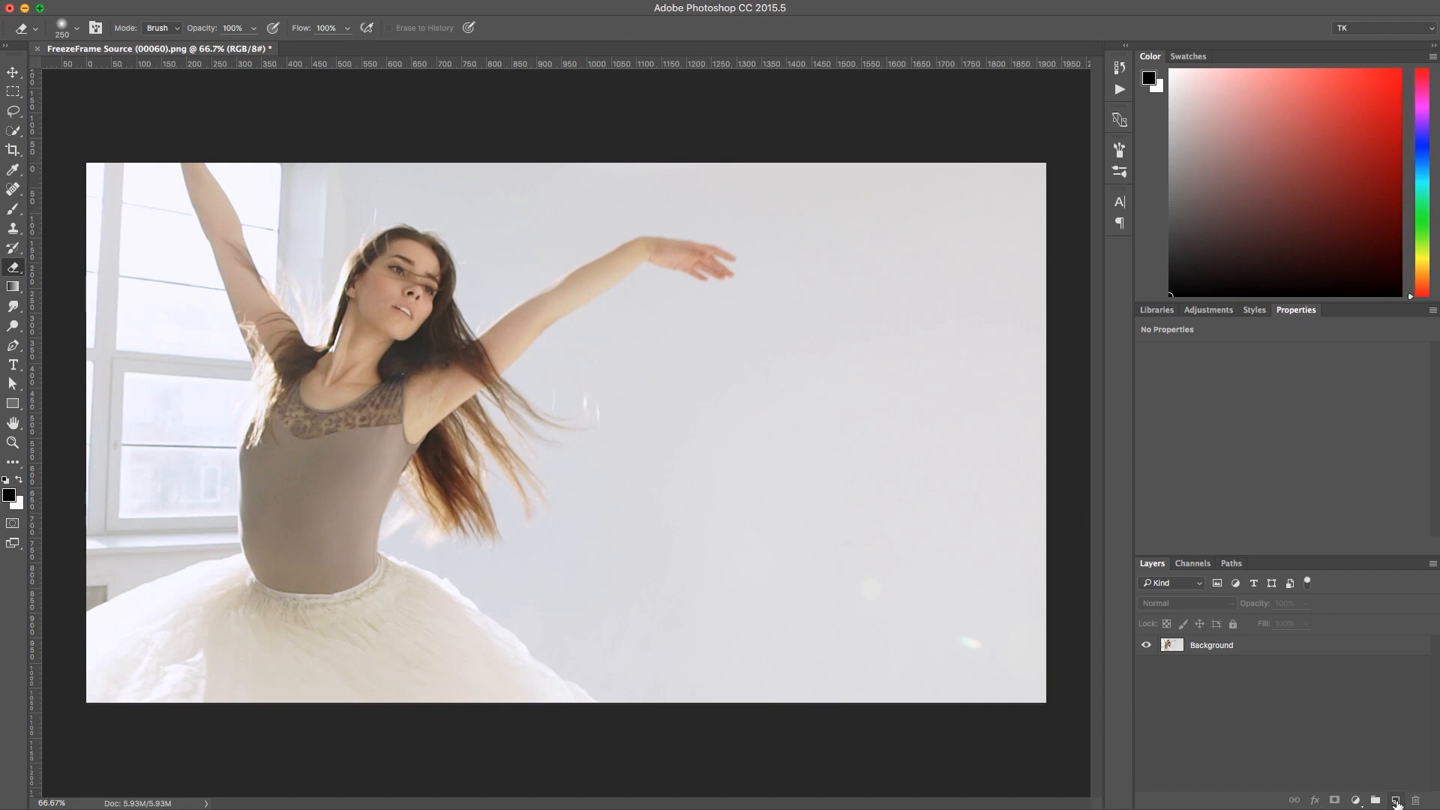
{"action": "left_click", "coordinate": [1397, 802]}
{"action": "double_click", "coordinate": [1204, 646]}
{"action": "type", "text": "brush"}
{"action": "key", "text": "Return"}
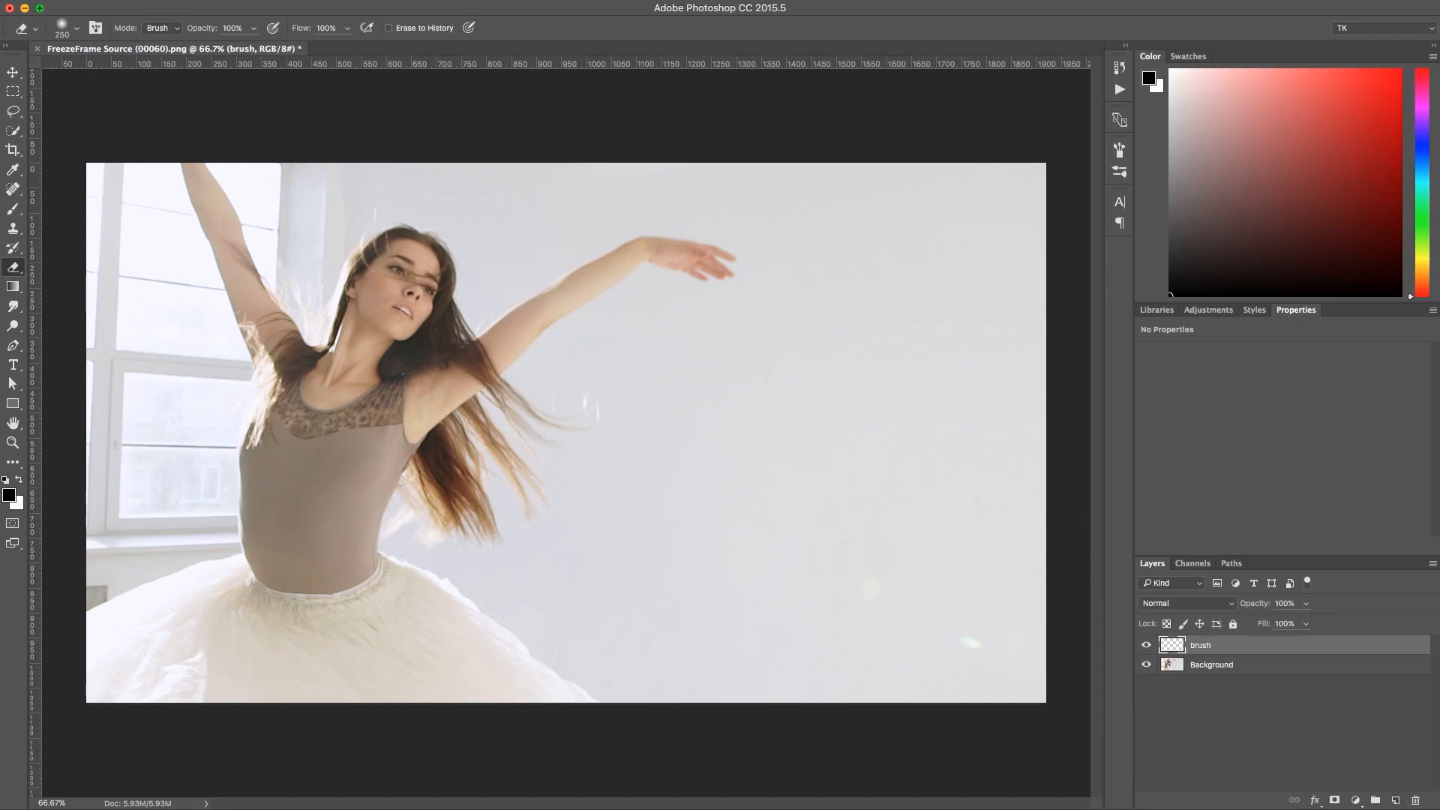
Paint over the dancer's body, hair, arms and skirt on the brush layer with a soft #ff0000 brush at 100% opacity.
{"action": "left_click", "coordinate": [9, 495]}
{"action": "type", "text": "ff0000"}
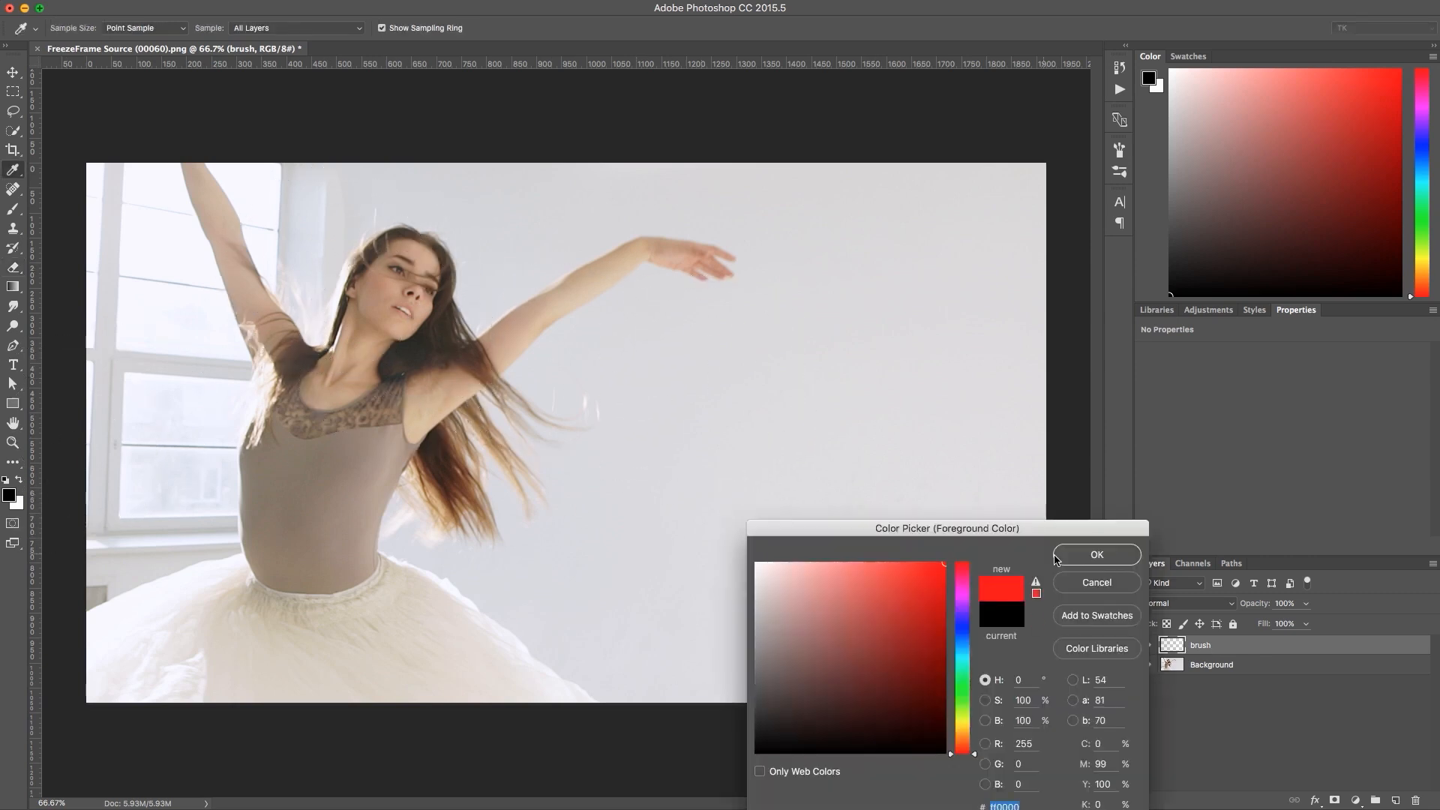
{"action": "left_click", "coordinate": [1096, 555]}
{"action": "key", "text": "b"}
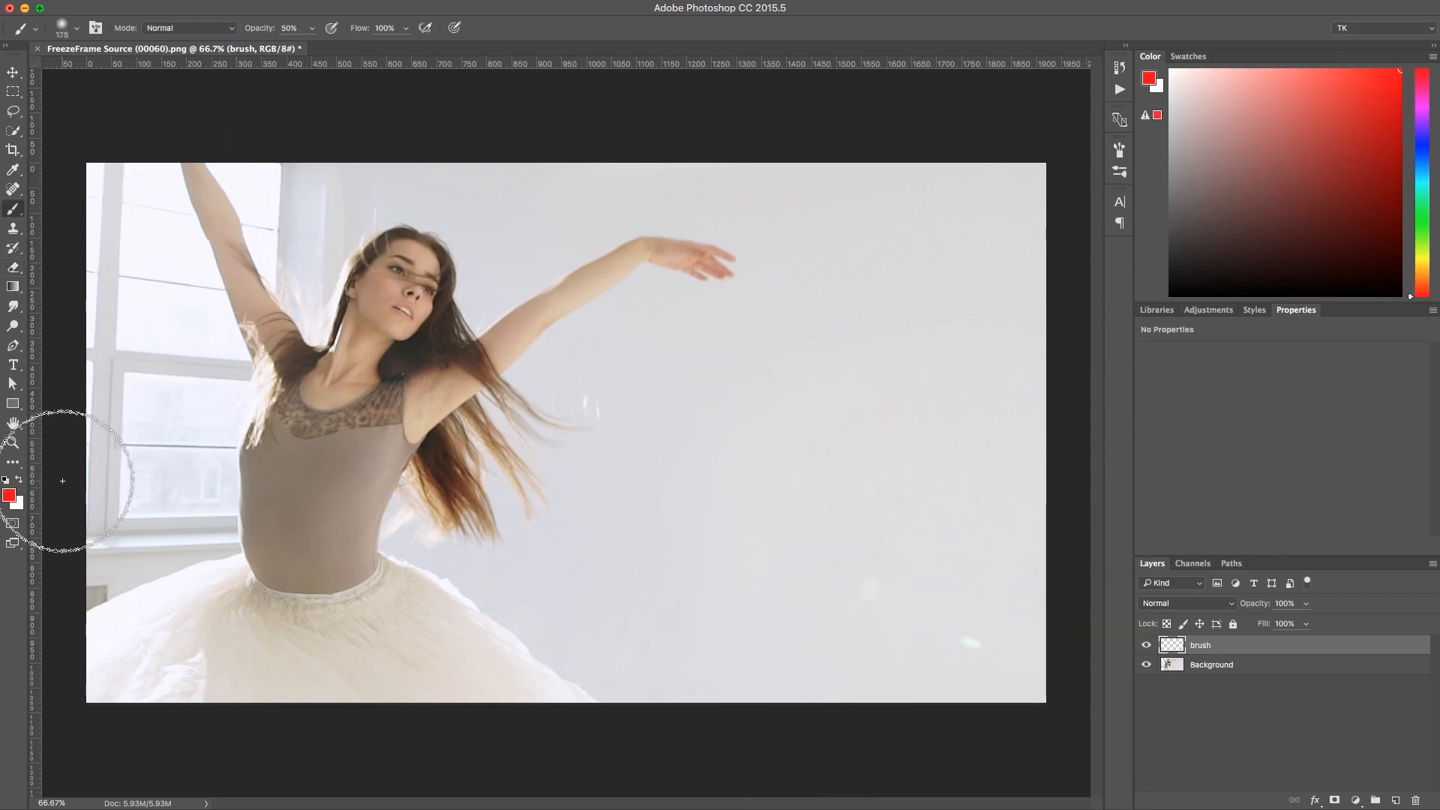
{"action": "mouse_move", "coordinate": [416, 405]}
{"action": "left_mouse_down"}
{"action": "mouse_move", "coordinate": [397, 255]}
{"action": "mouse_move", "coordinate": [391, 303]}
{"action": "left_mouse_up"}
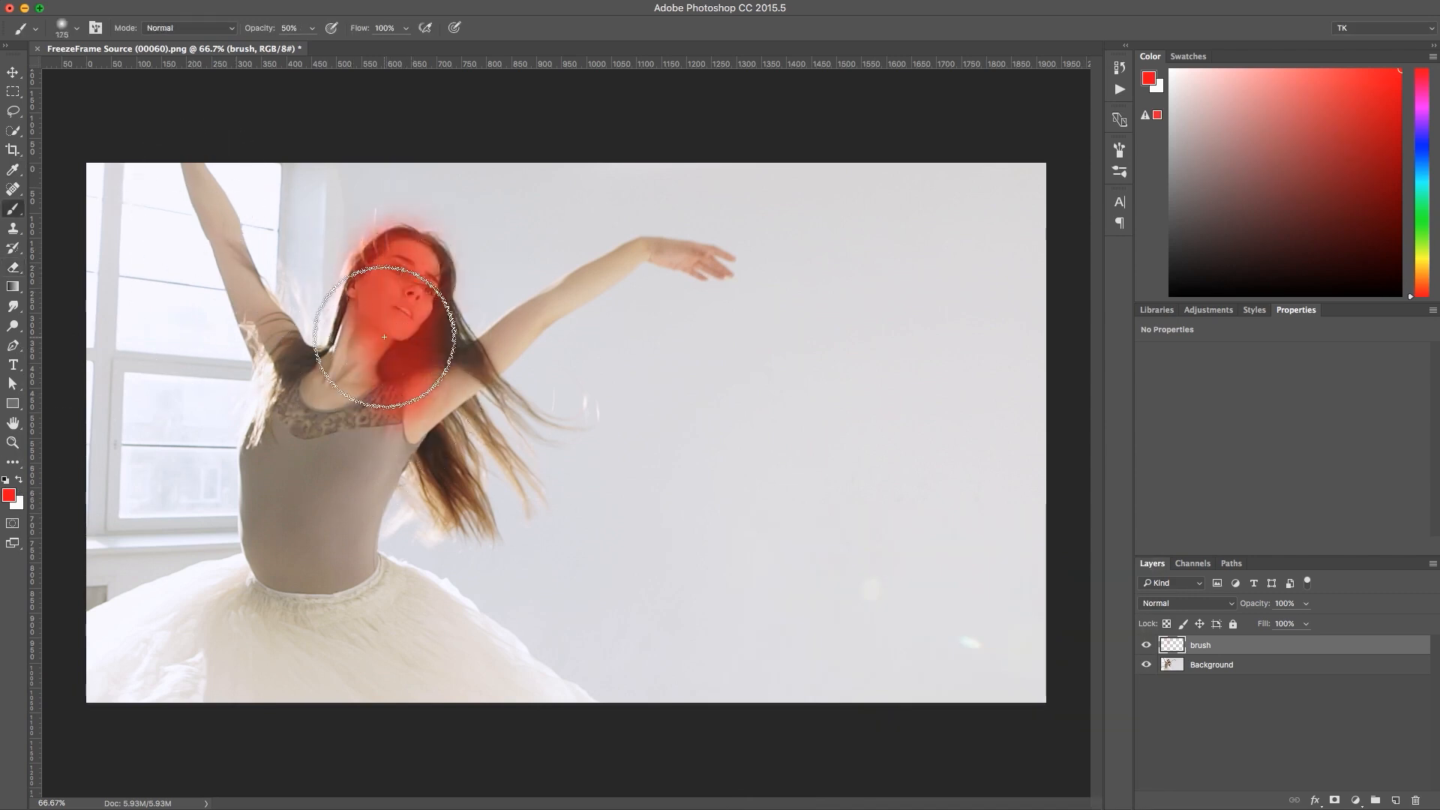
{"action": "key", "text": "0"}
{"action": "mouse_move", "coordinate": [398, 375]}
{"action": "left_mouse_down"}
{"action": "mouse_move", "coordinate": [410, 260]}
{"action": "mouse_move", "coordinate": [257, 322]}
{"action": "mouse_move", "coordinate": [183, 161]}
{"action": "mouse_move", "coordinate": [267, 444]}
{"action": "mouse_move", "coordinate": [244, 602]}
{"action": "mouse_move", "coordinate": [296, 508]}
{"action": "mouse_move", "coordinate": [161, 627]}
{"action": "mouse_move", "coordinate": [476, 682]}
{"action": "mouse_move", "coordinate": [360, 583]}
{"action": "left_mouse_up"}
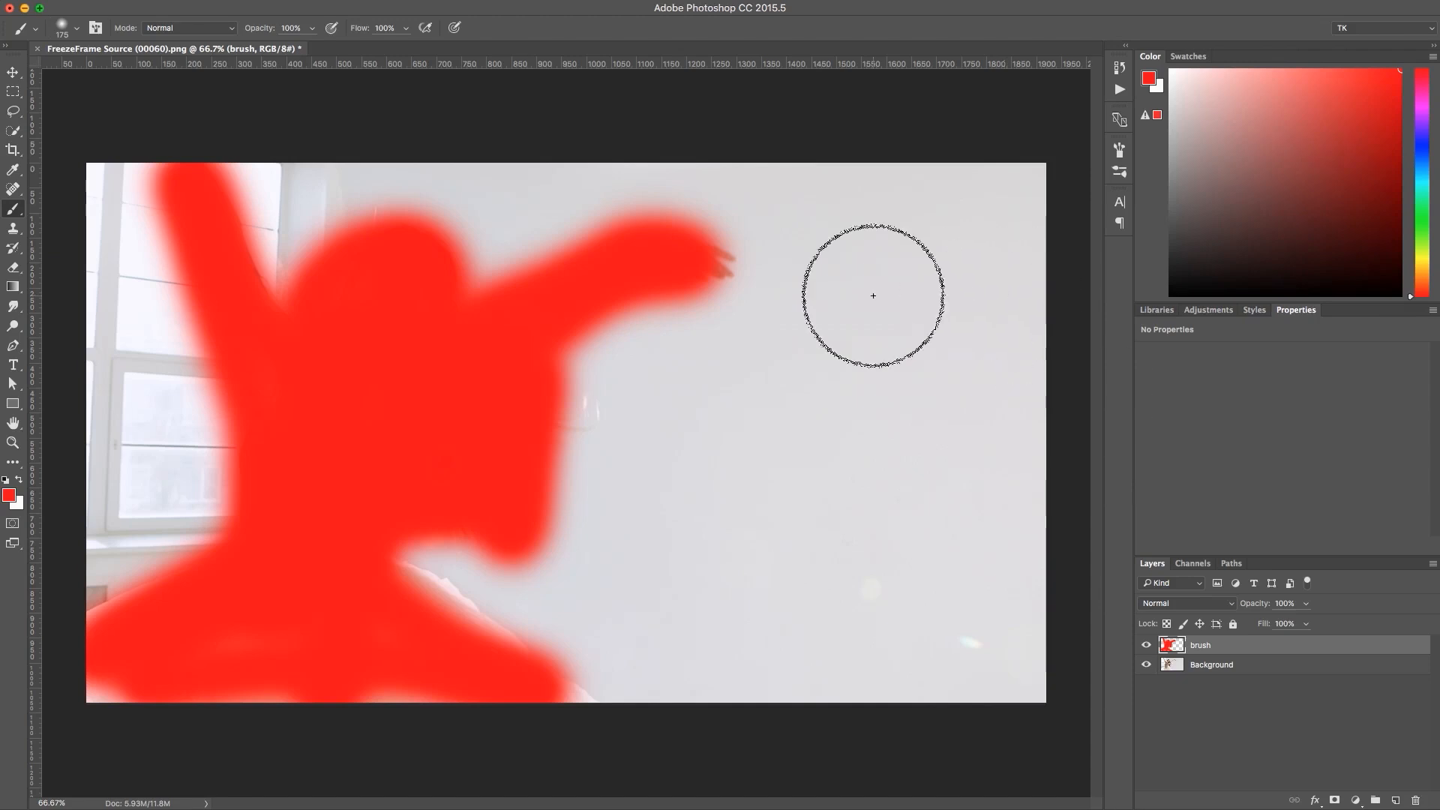
{"action": "left_click", "coordinate": [683, 268]}
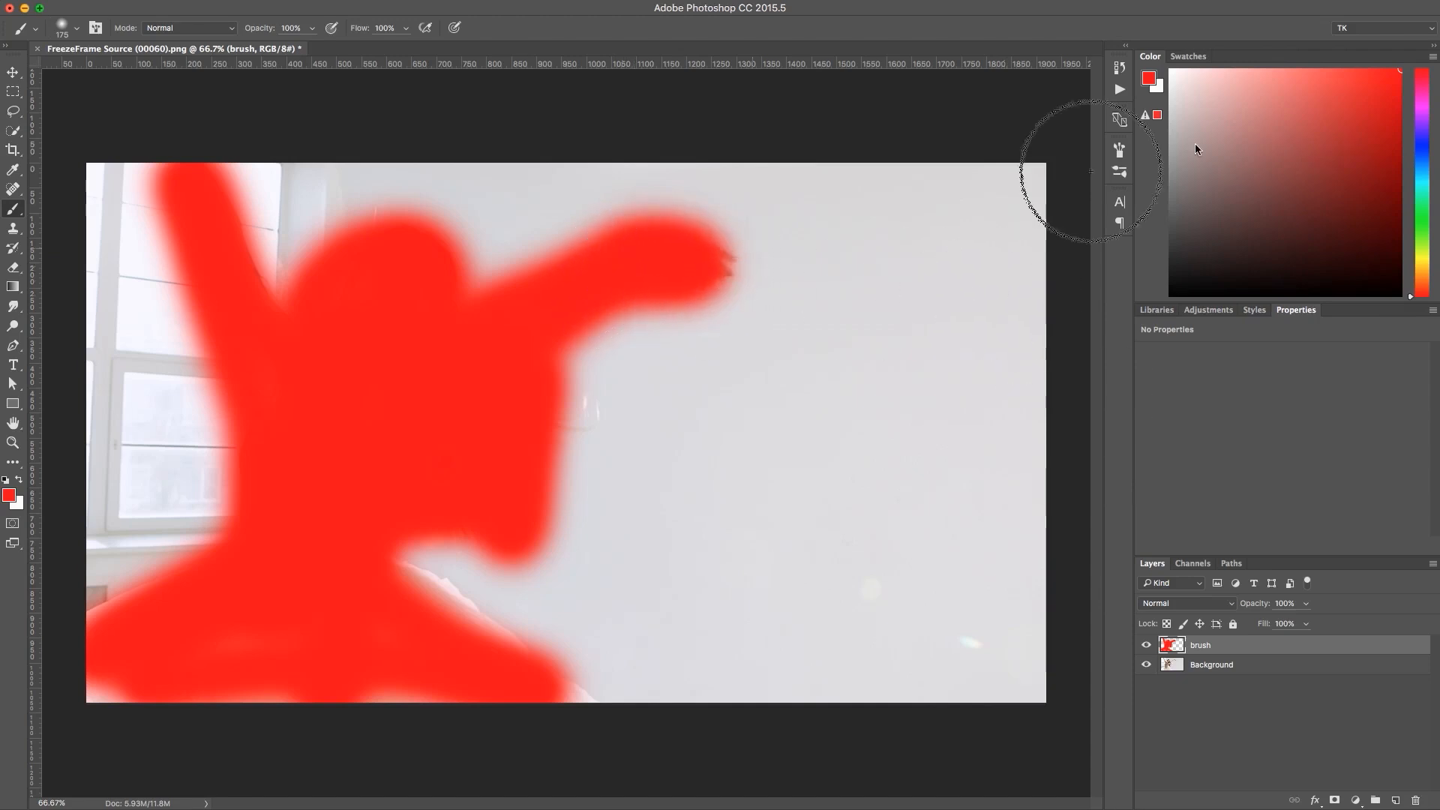
Run the Watercolor action on the brushed dancer photo.
{"action": "left_click", "coordinate": [1120, 89]}
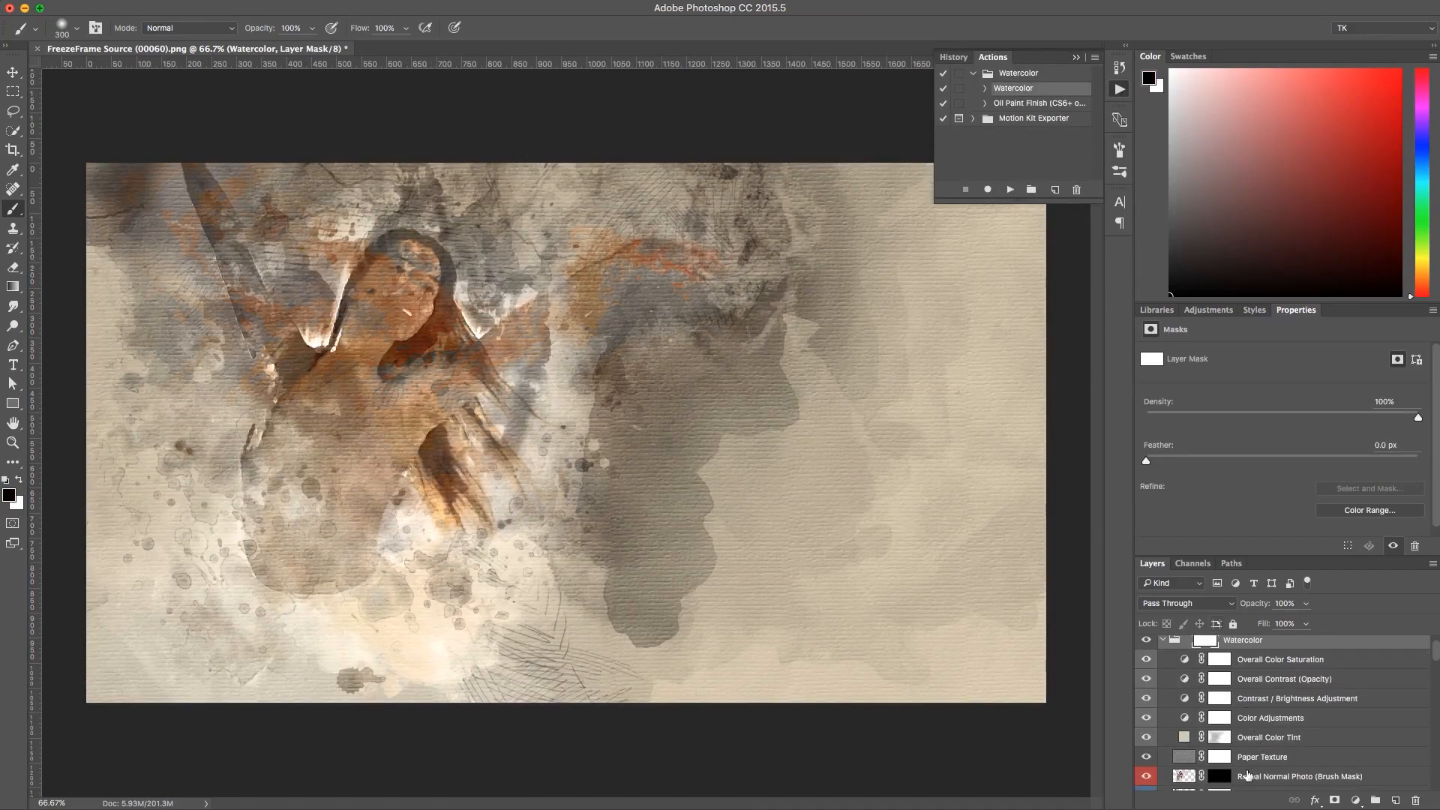
Try to restore the dancer's original face by painting white on the Reveal Normal Photo (Brush Mask) layer mask.
{"action": "left_click", "coordinate": [1220, 782]}
{"action": "key", "text": "x"}
{"action": "mouse_move", "coordinate": [434, 289]}
{"action": "left_mouse_down"}
{"action": "mouse_move", "coordinate": [402, 264]}
{"action": "mouse_move", "coordinate": [427, 303]}
{"action": "left_mouse_up"}
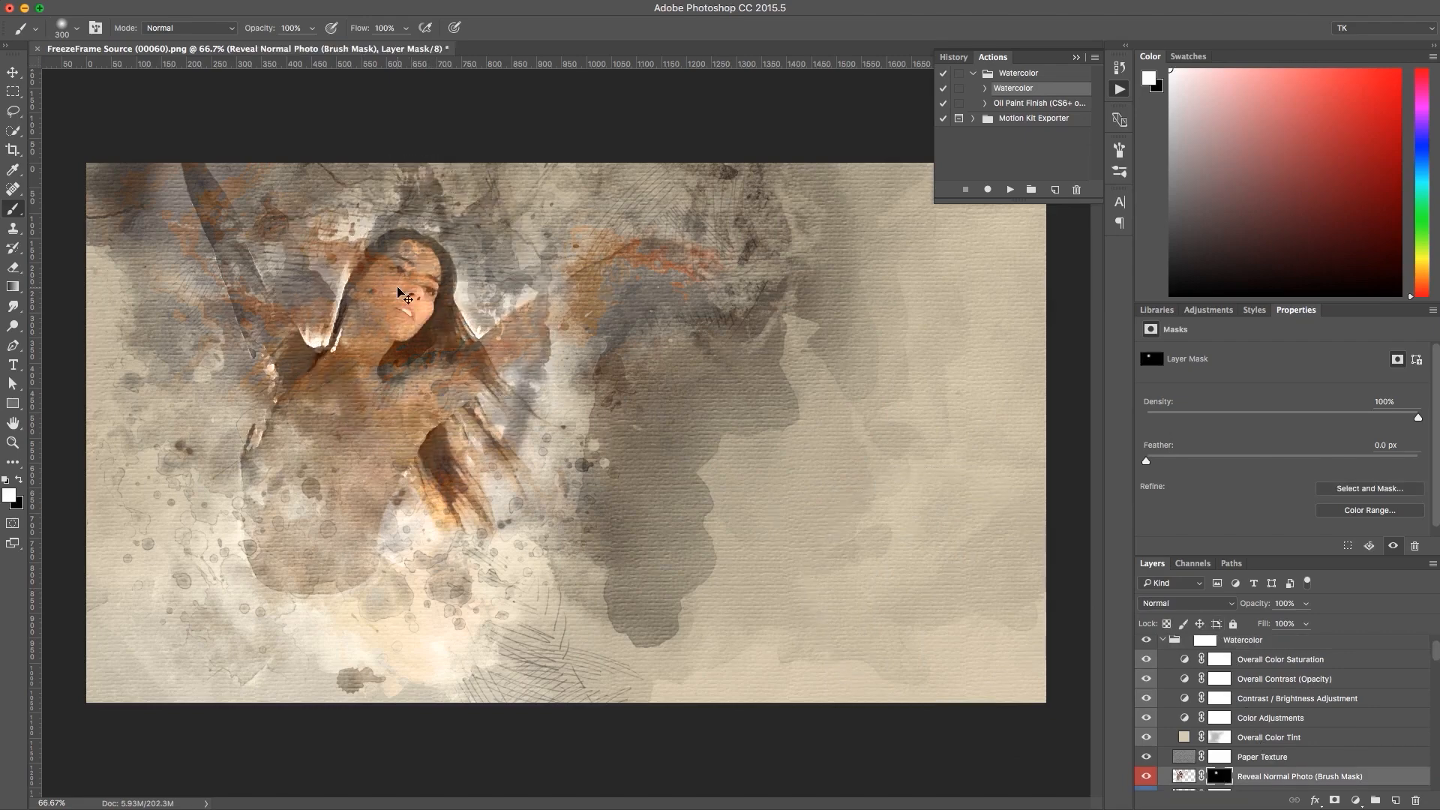
{"action": "key", "text": "super+z"}
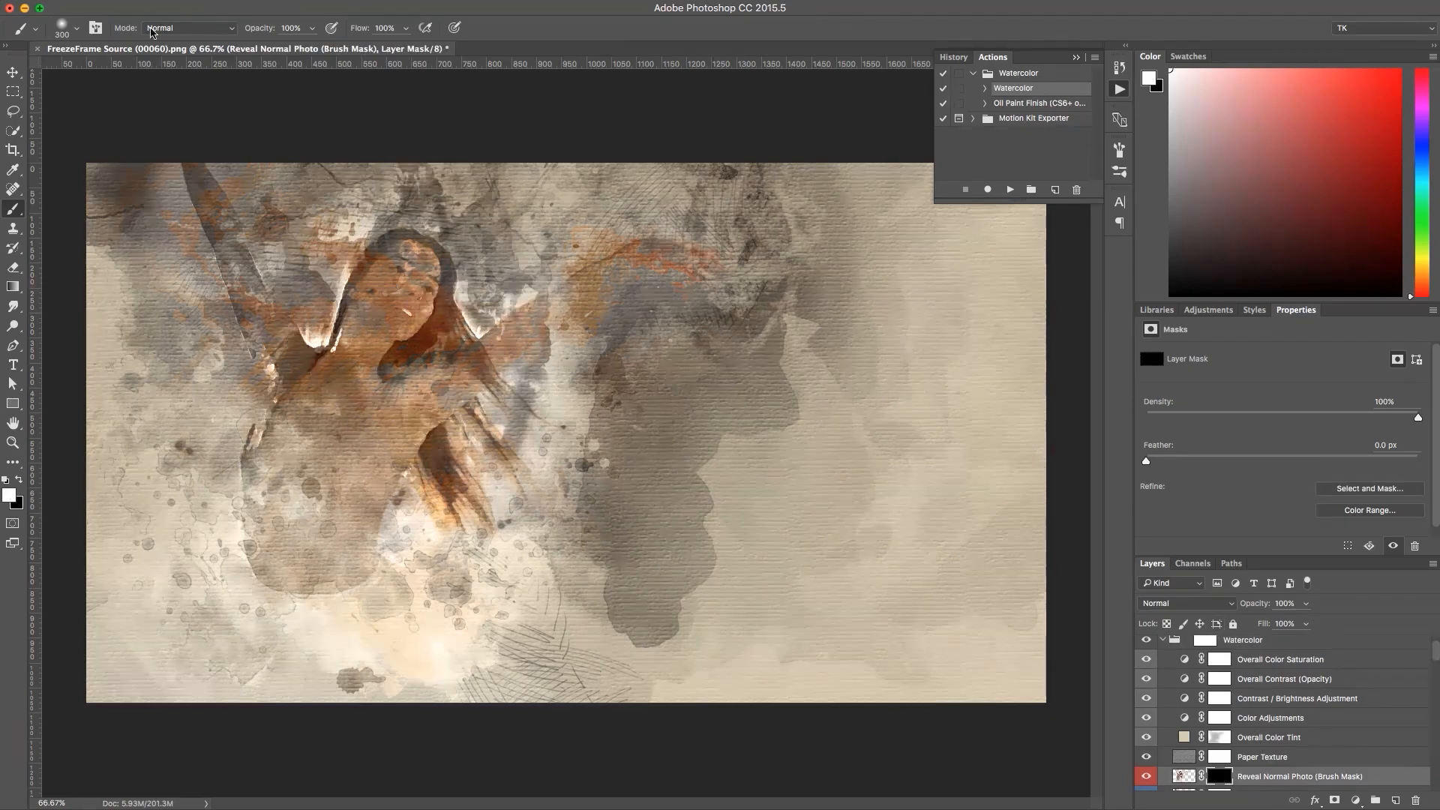
Reveal the dancer's original face, hair and arms on the brush mask at 50% opacity, and select the Motion Kit Exporter action set.
{"action": "key", "text": "5"}
{"action": "mouse_move", "coordinate": [419, 303]}
{"action": "left_mouse_down"}
{"action": "mouse_move", "coordinate": [305, 273]}
{"action": "mouse_move", "coordinate": [354, 259]}
{"action": "mouse_move", "coordinate": [241, 410]}
{"action": "mouse_move", "coordinate": [257, 322]}
{"action": "mouse_move", "coordinate": [209, 241]}
{"action": "mouse_move", "coordinate": [432, 346]}
{"action": "mouse_move", "coordinate": [604, 251]}
{"action": "mouse_move", "coordinate": [514, 273]}
{"action": "mouse_move", "coordinate": [601, 277]}
{"action": "mouse_move", "coordinate": [439, 300]}
{"action": "left_mouse_up"}
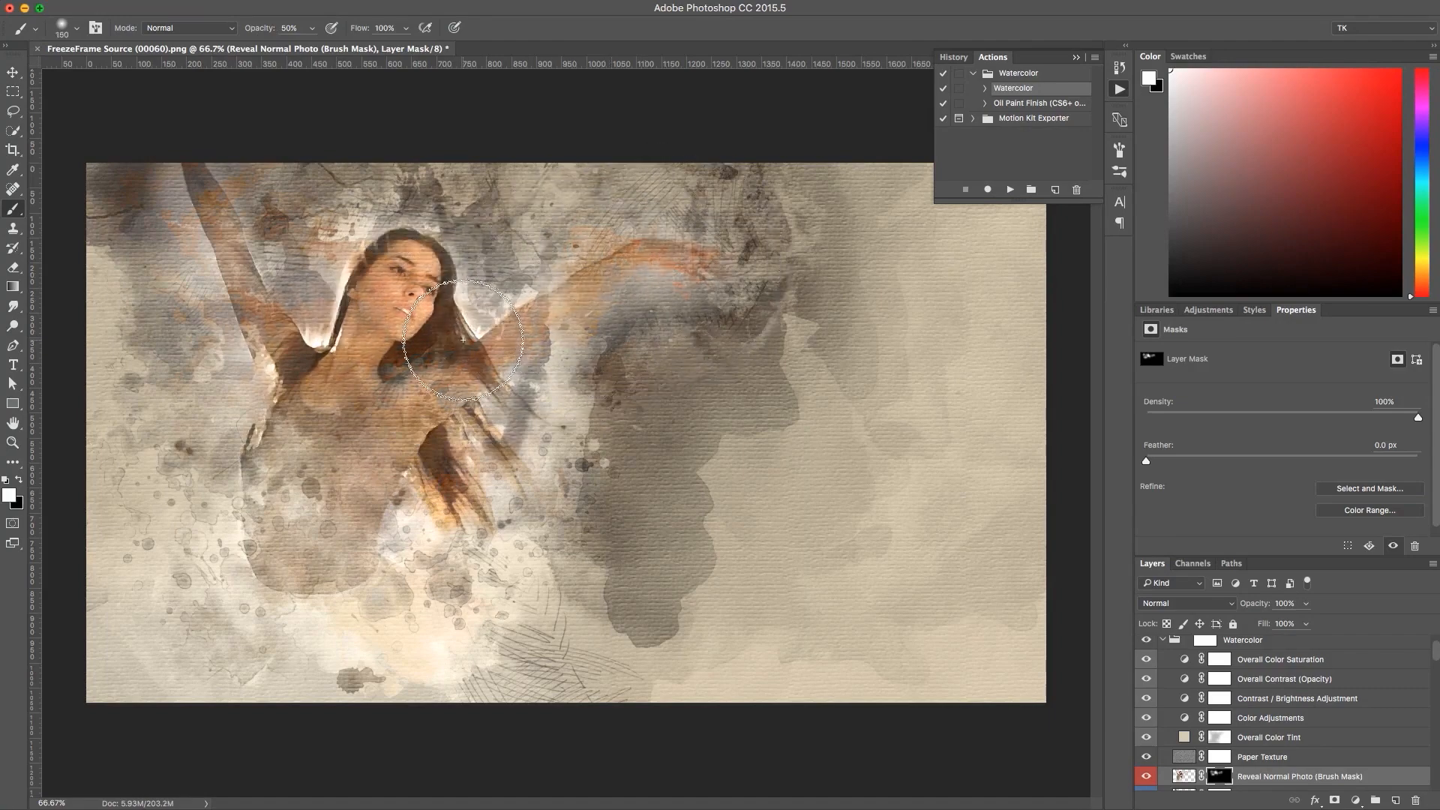
{"action": "key", "text": "z"}
{"action": "left_click", "coordinate": [426, 327], "text": "alt"}
{"action": "left_click", "coordinate": [551, 327]}
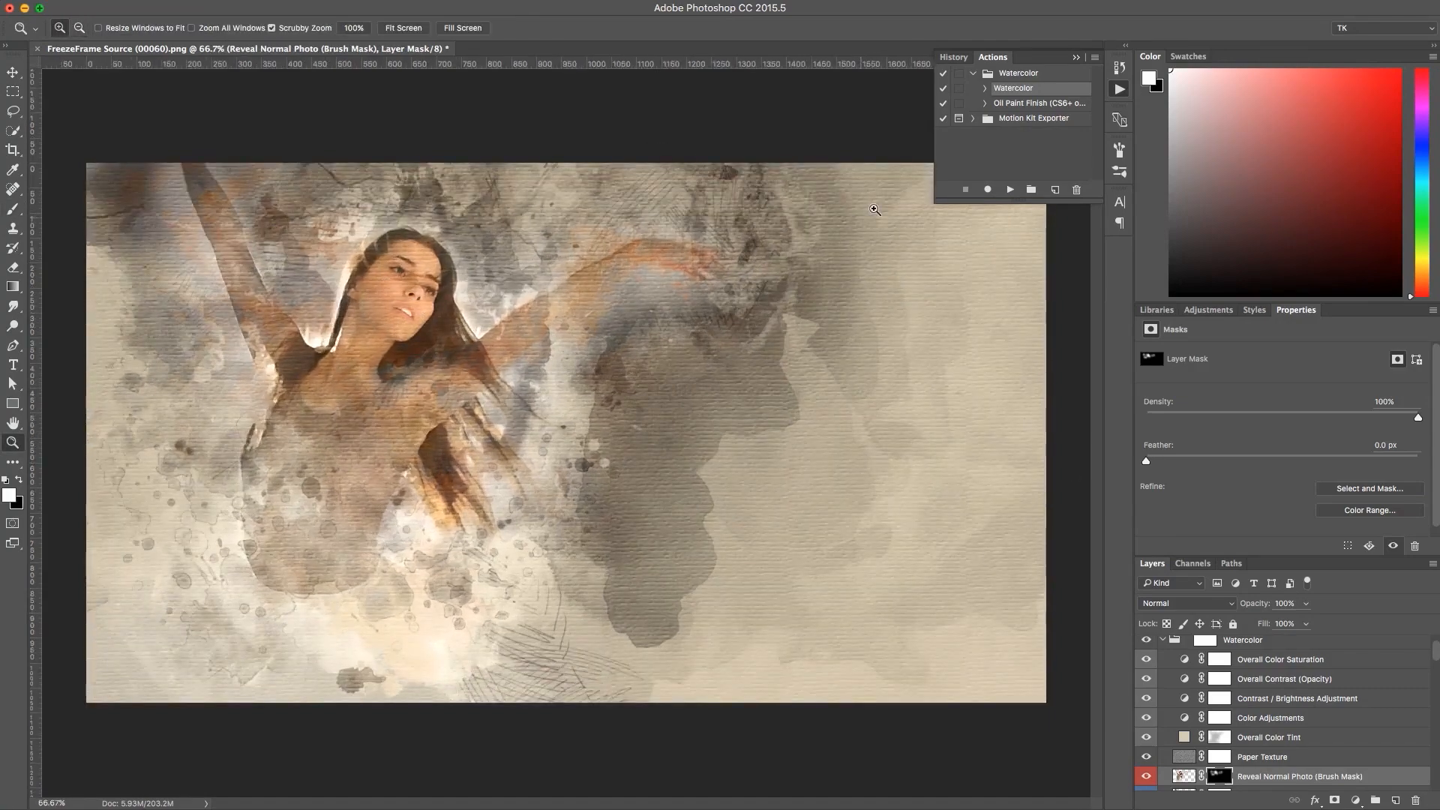
{"action": "left_click", "coordinate": [1050, 118]}
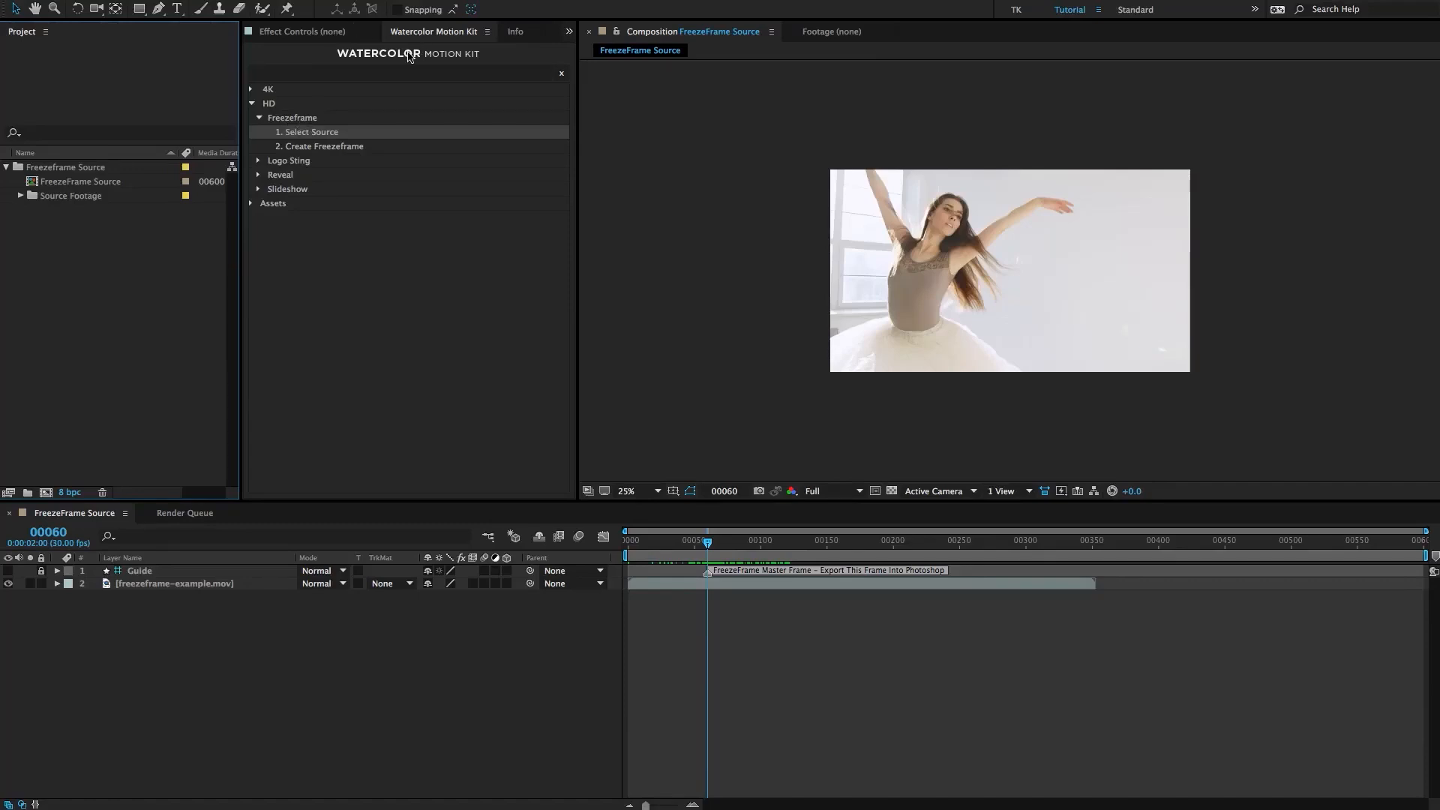
Switch to After Effects and create an HD Freezeframe from the FreezeFrame Source composition, naming the new composition Female.
{"action": "left_click", "coordinate": [310, 159]}
{"action": "left_click", "coordinate": [319, 148]}
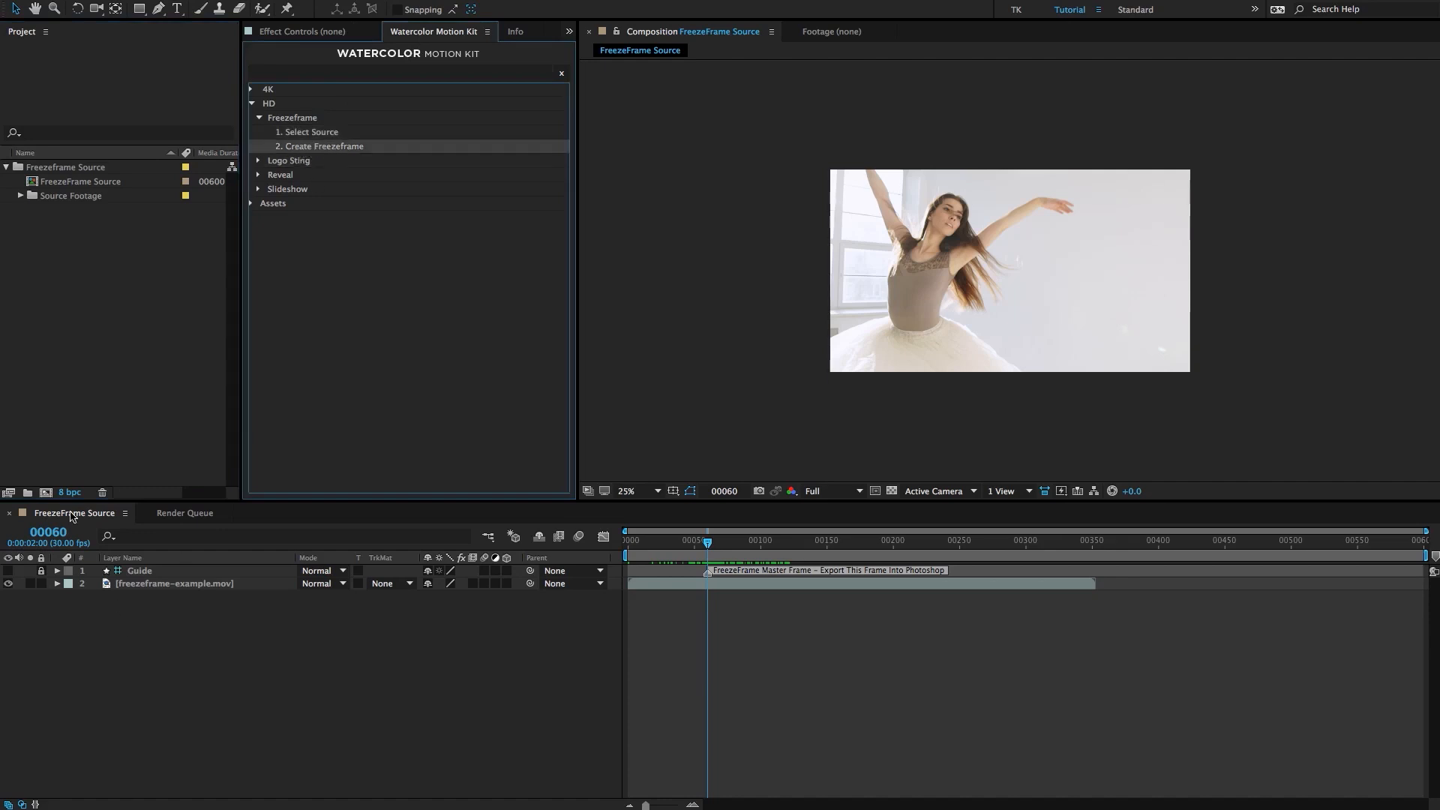
{"action": "left_click", "coordinate": [58, 185]}
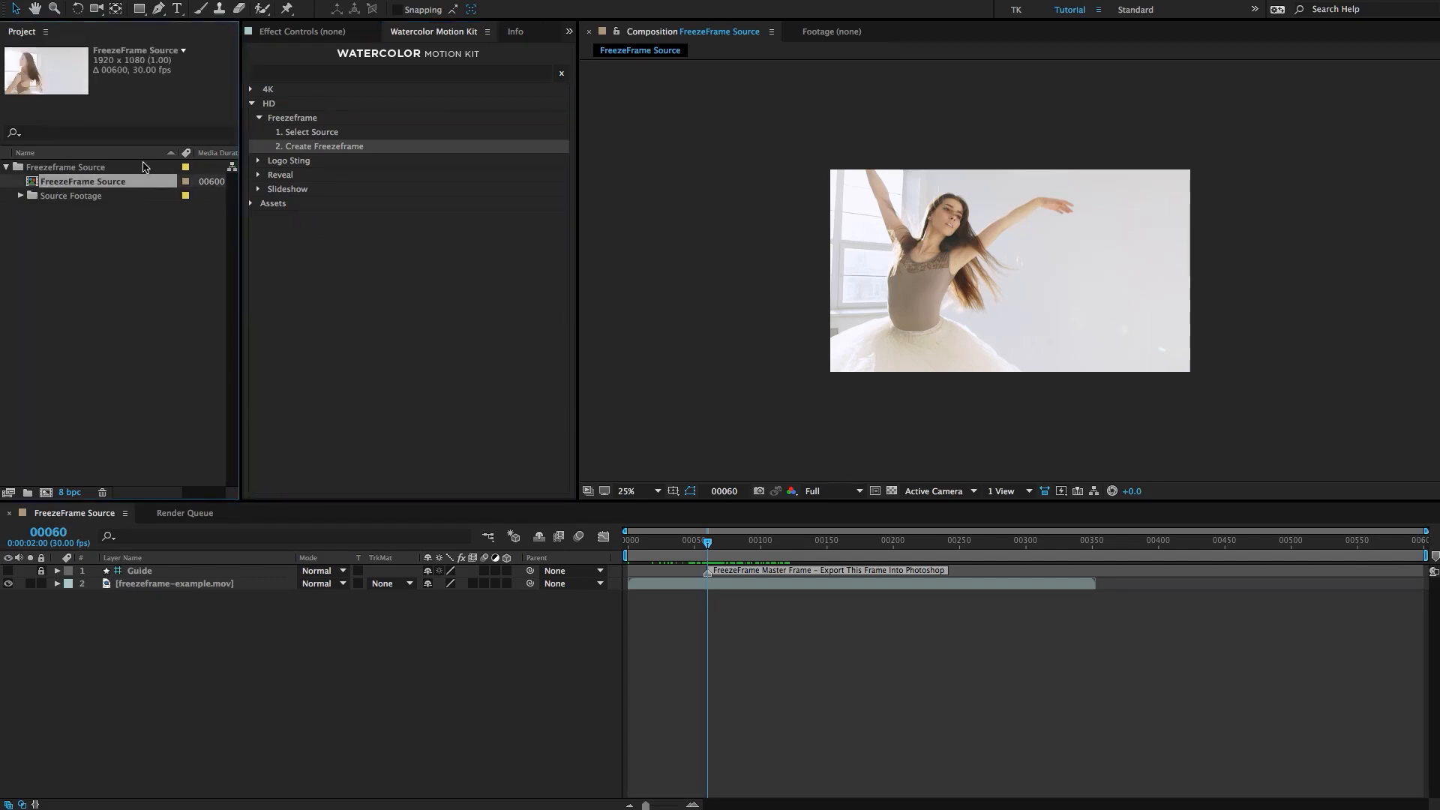
{"action": "left_click", "coordinate": [322, 147]}
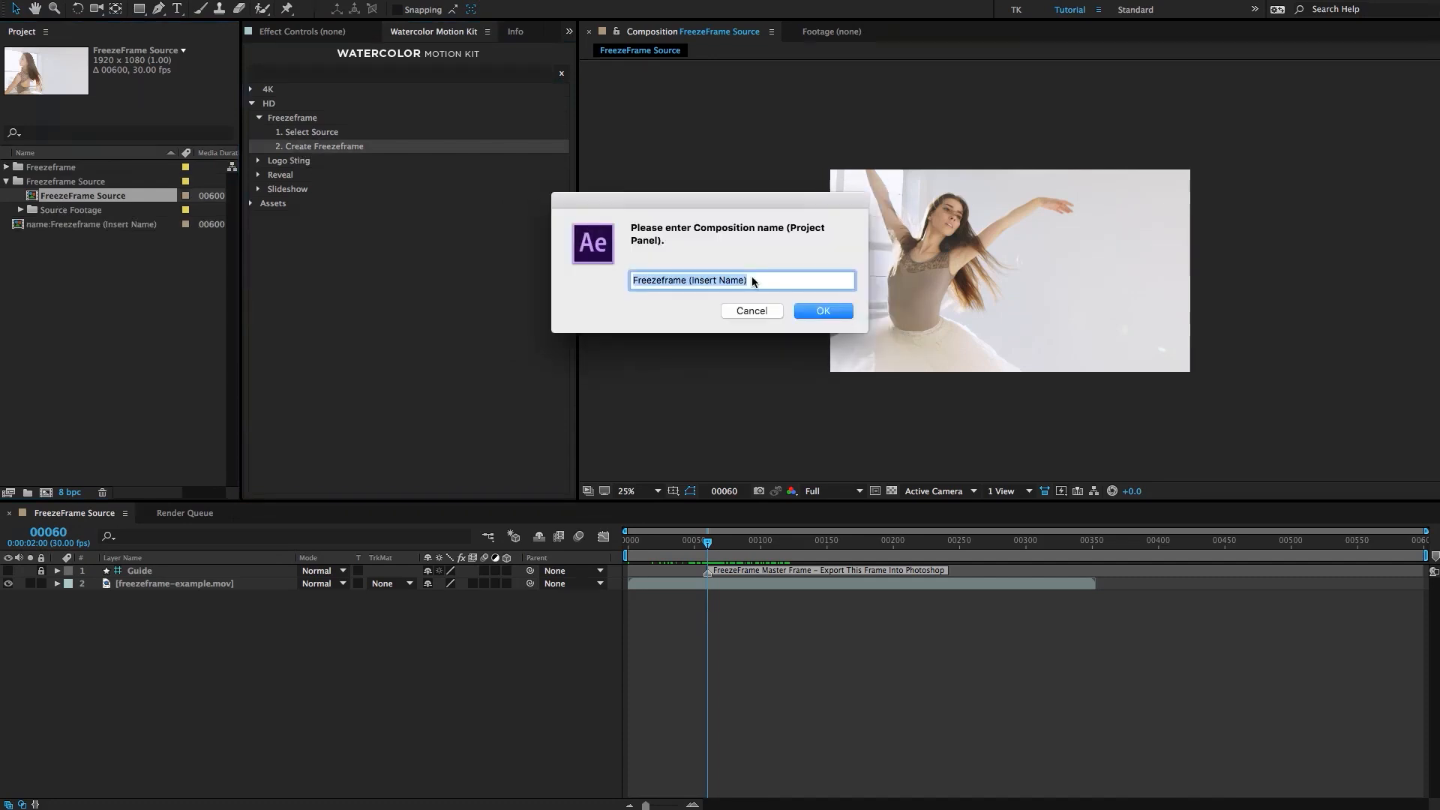
{"action": "key", "text": "BackSpace"}
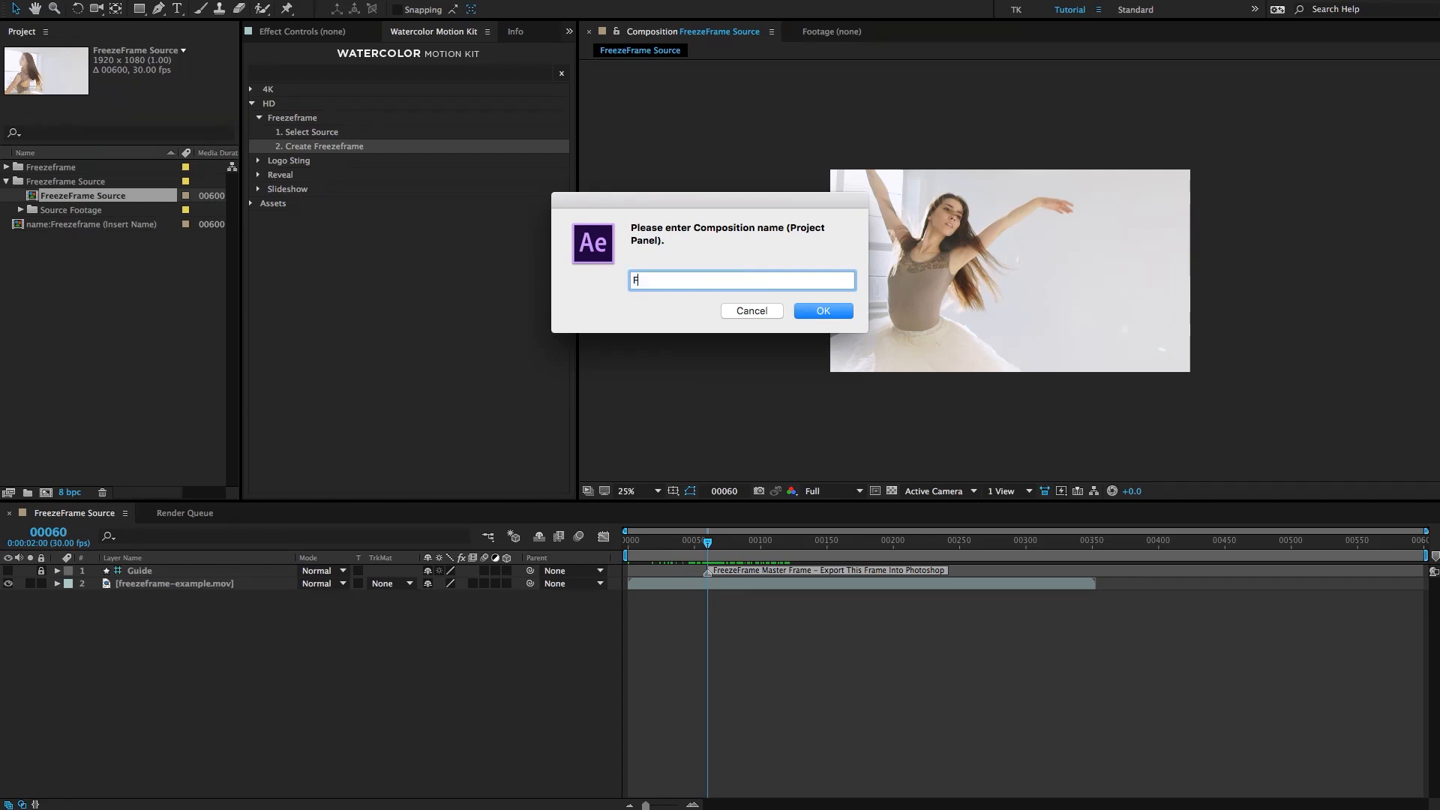
{"action": "type", "text": "Female"}
{"action": "key", "text": "Return"}
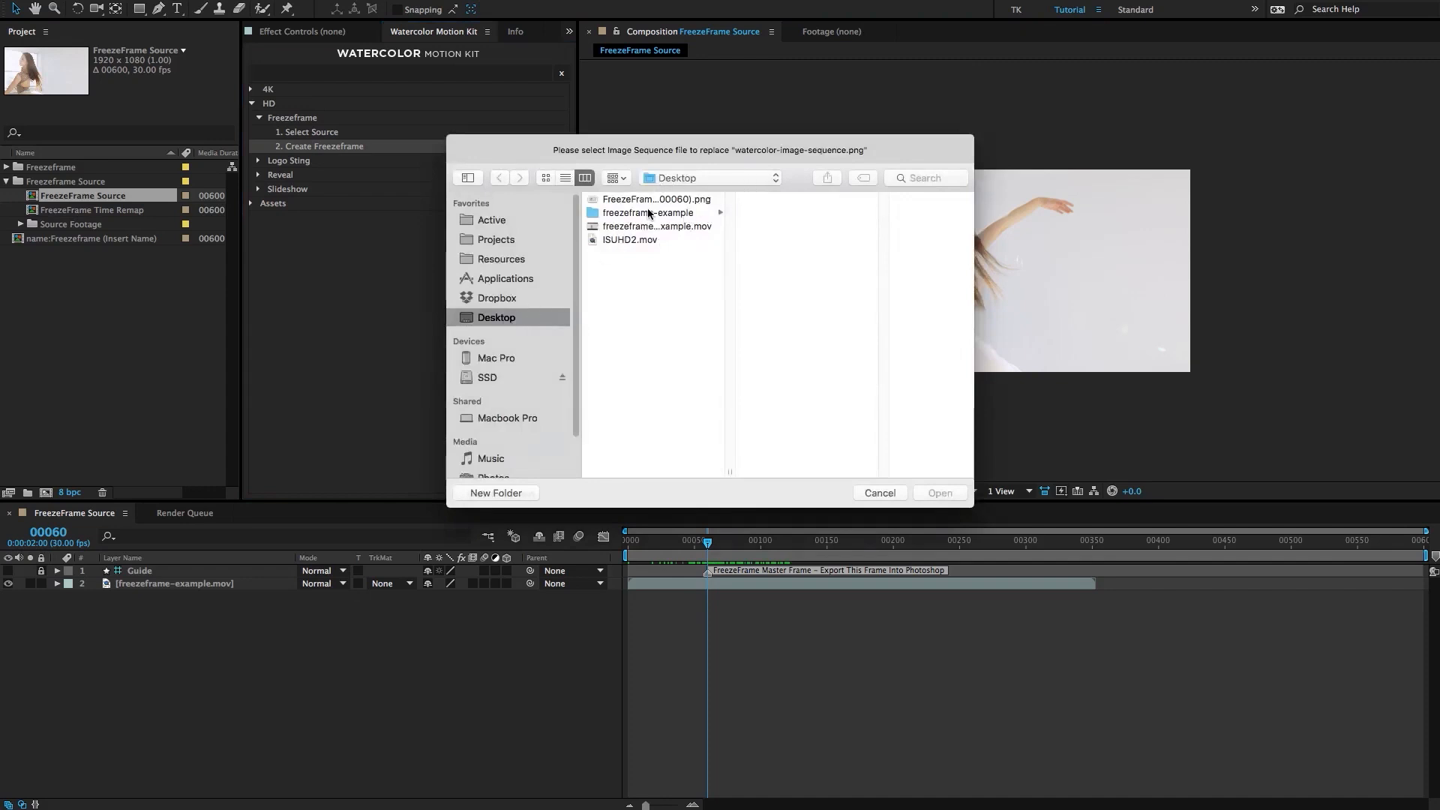
Load the first layer PNG from the freezeframe-example folder on the Desktop as the replacement watercolor image sequence.
{"action": "left_click", "coordinate": [621, 215]}
{"action": "left_click", "coordinate": [780, 201]}
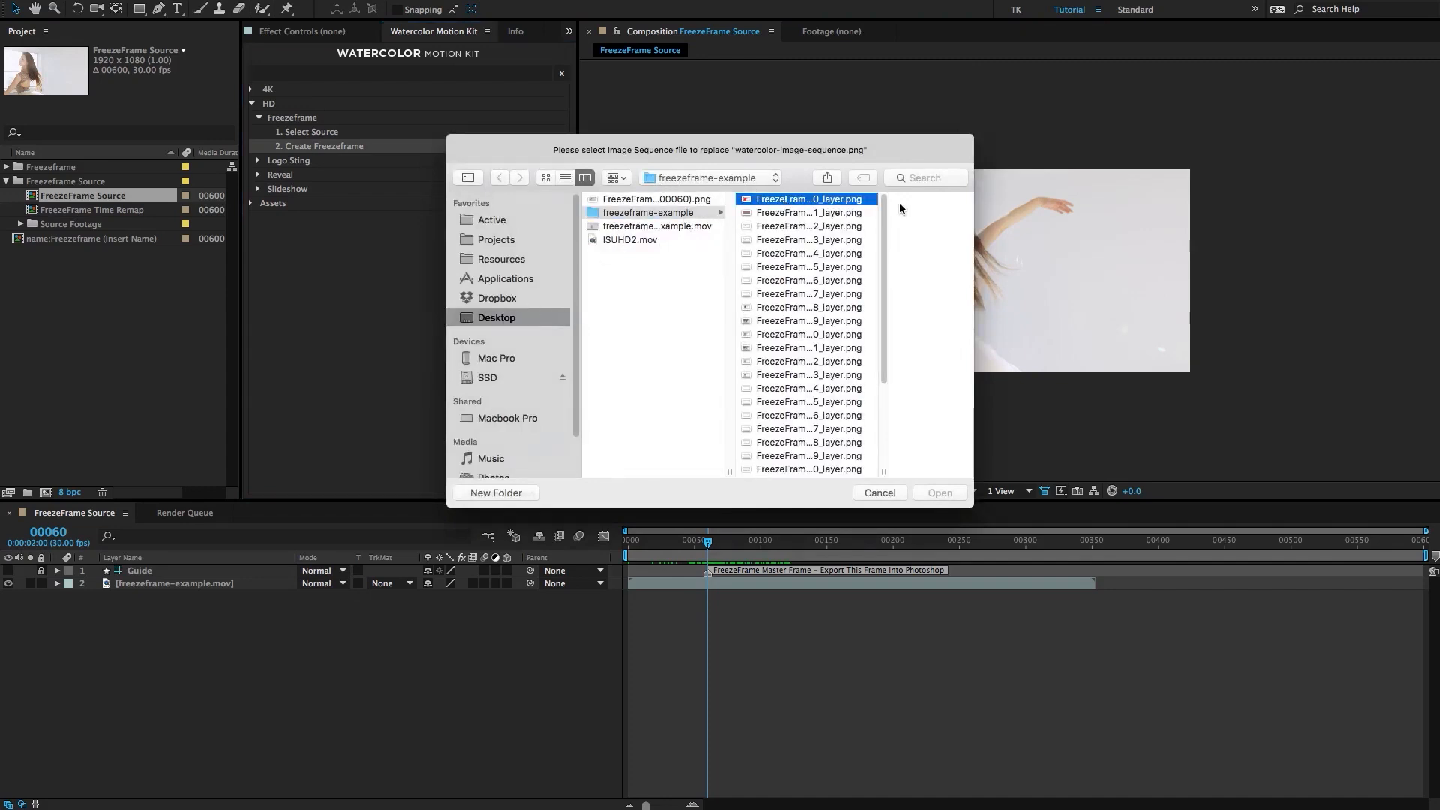
{"action": "left_click", "coordinate": [937, 493]}
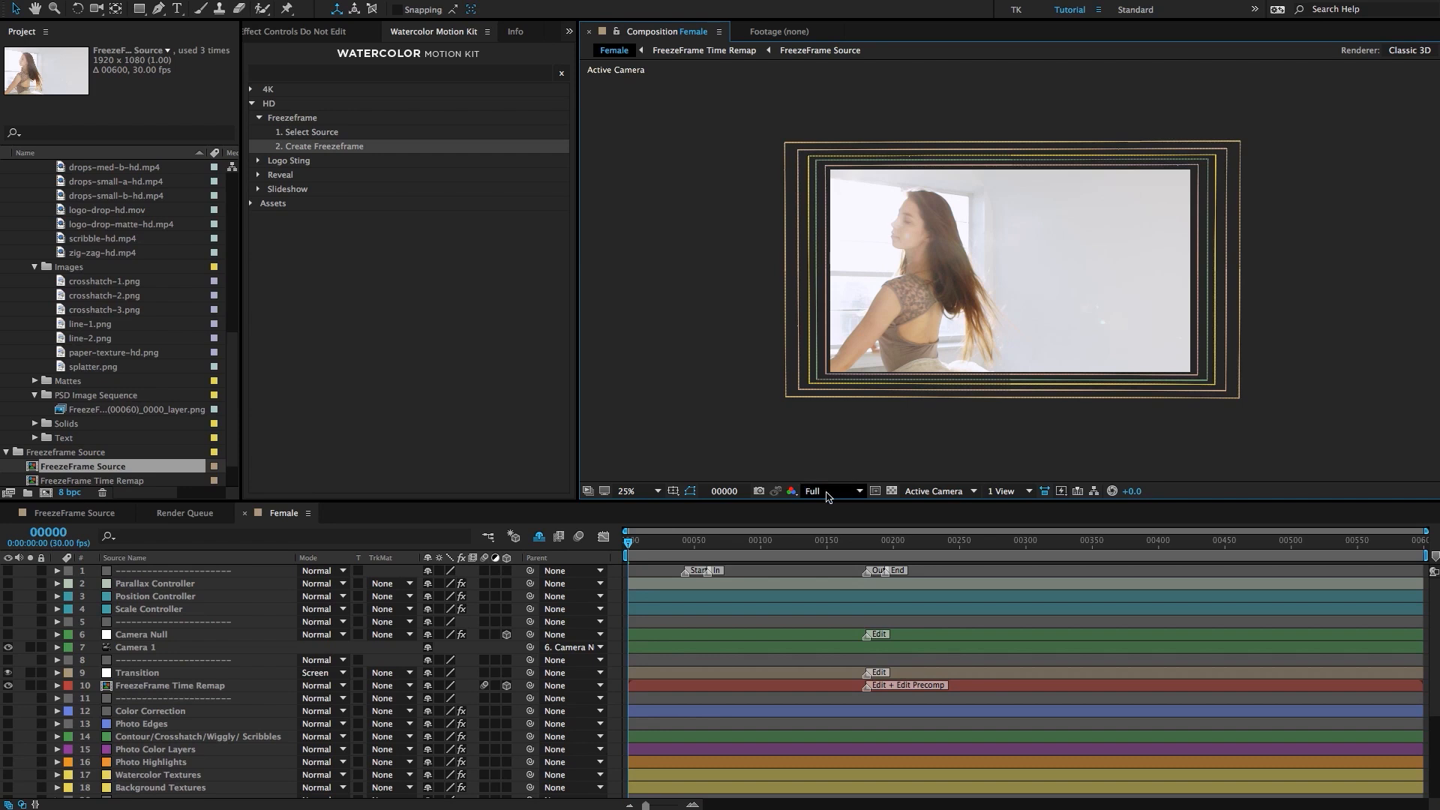
Enlarge the Female composition view to 50%, set its preview resolution to Half and show layer names instead of source names.
{"action": "key", "text": "period"}
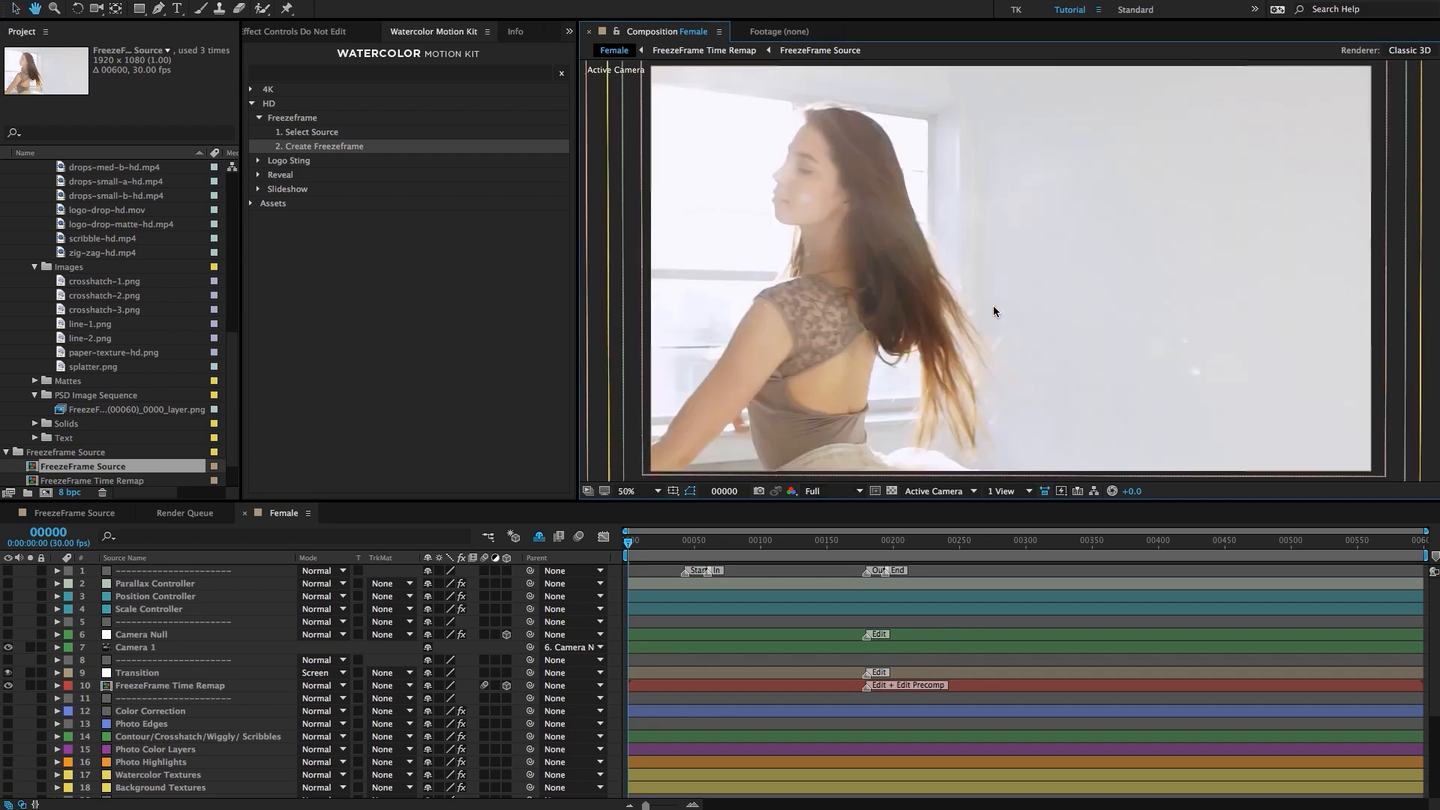
{"action": "left_click", "coordinate": [828, 491]}
{"action": "left_click", "coordinate": [827, 542]}
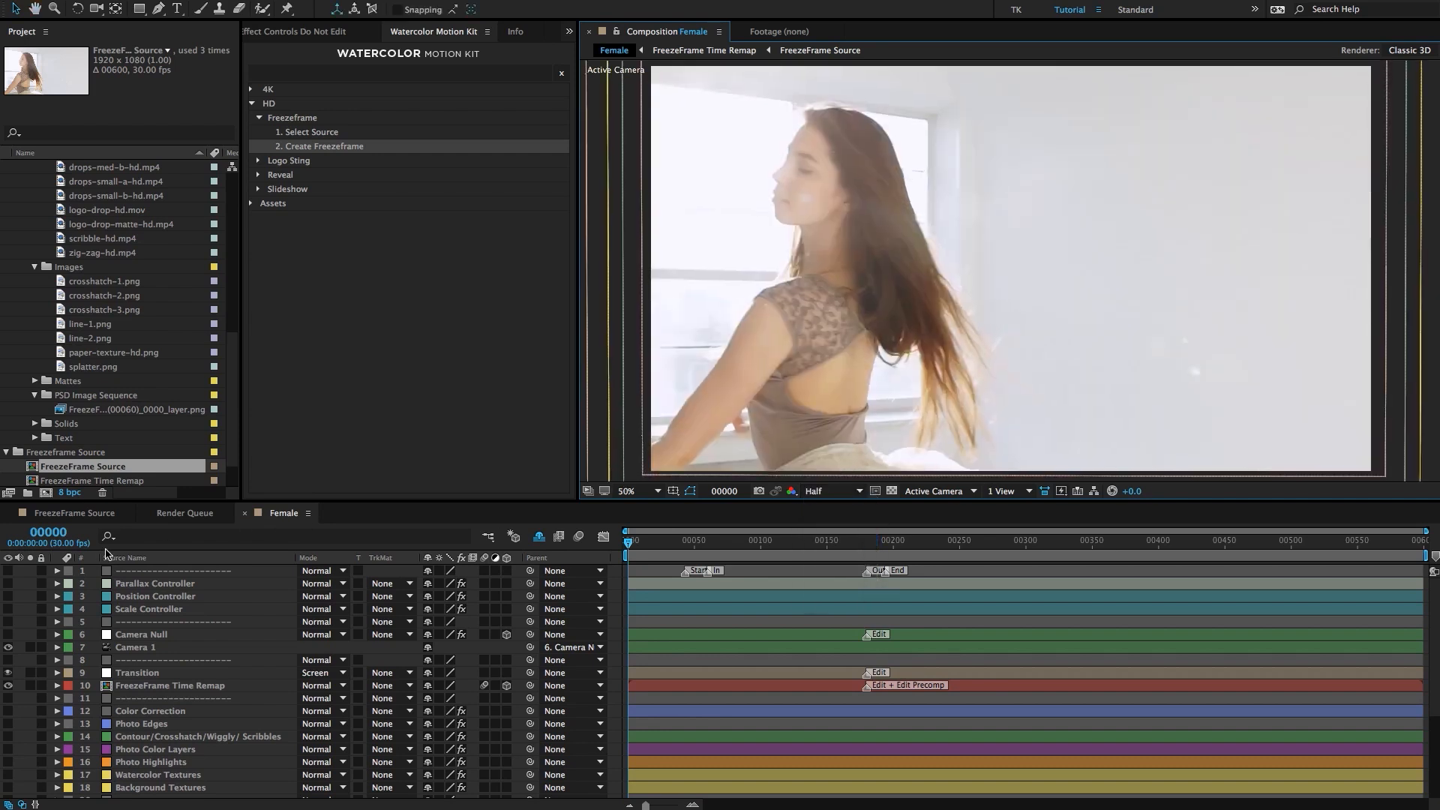
{"action": "left_click", "coordinate": [116, 559]}
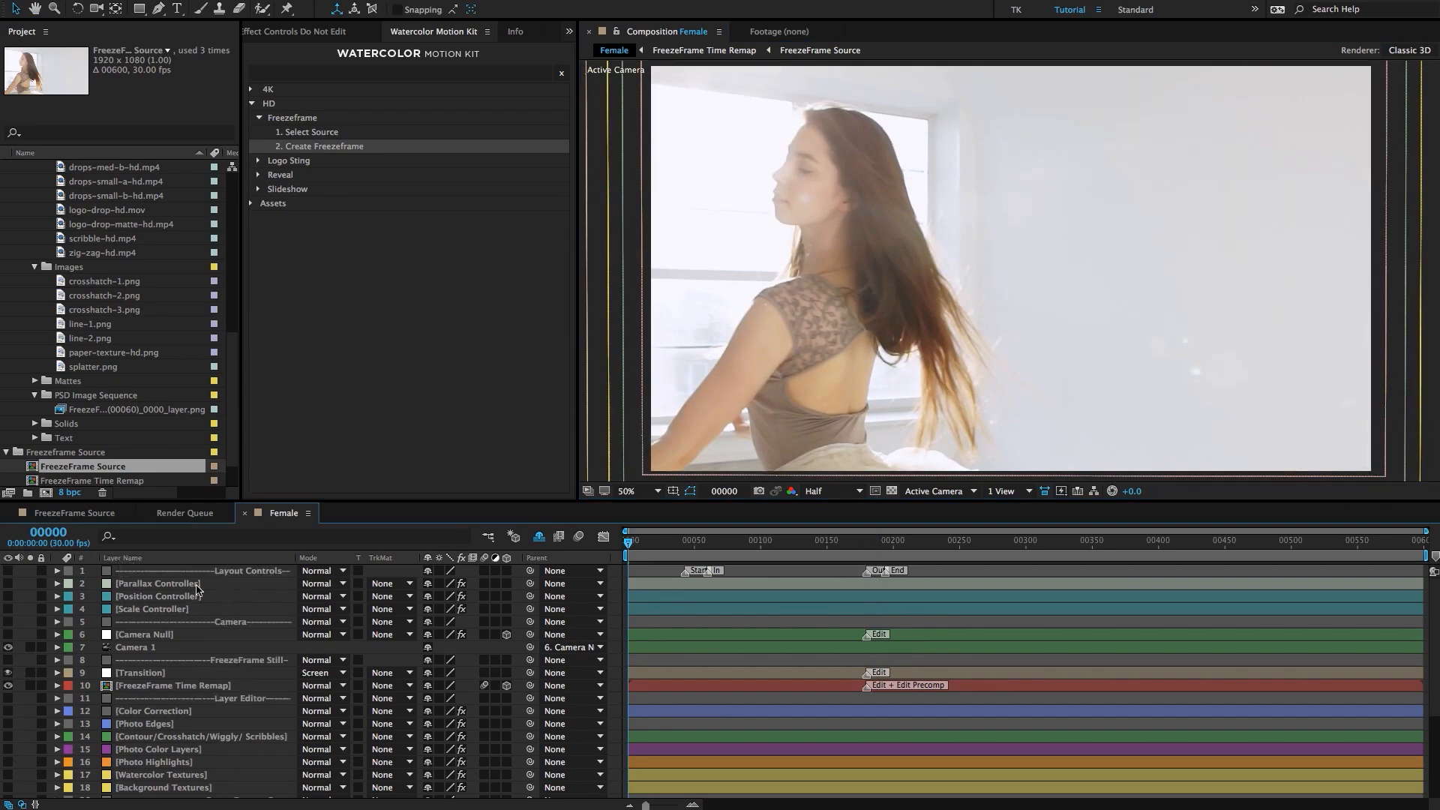
Look through the Female composition's layer groups and edit markers in the timeline.
{"action": "scroll", "coordinate": [263, 638], "scroll_direction": "down", "scroll_amount": 1}
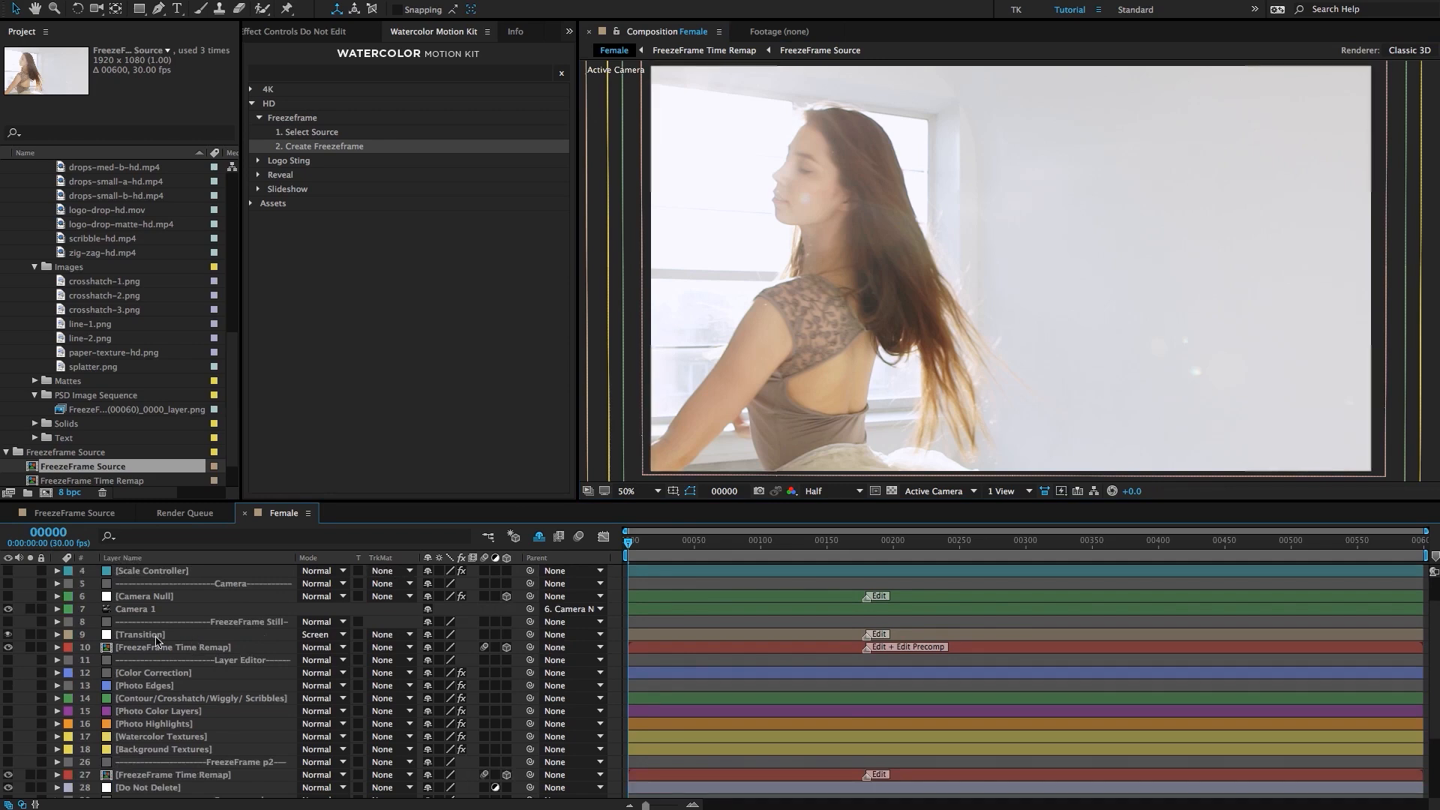
{"action": "scroll", "coordinate": [874, 634], "scroll_direction": "up", "scroll_amount": 1}
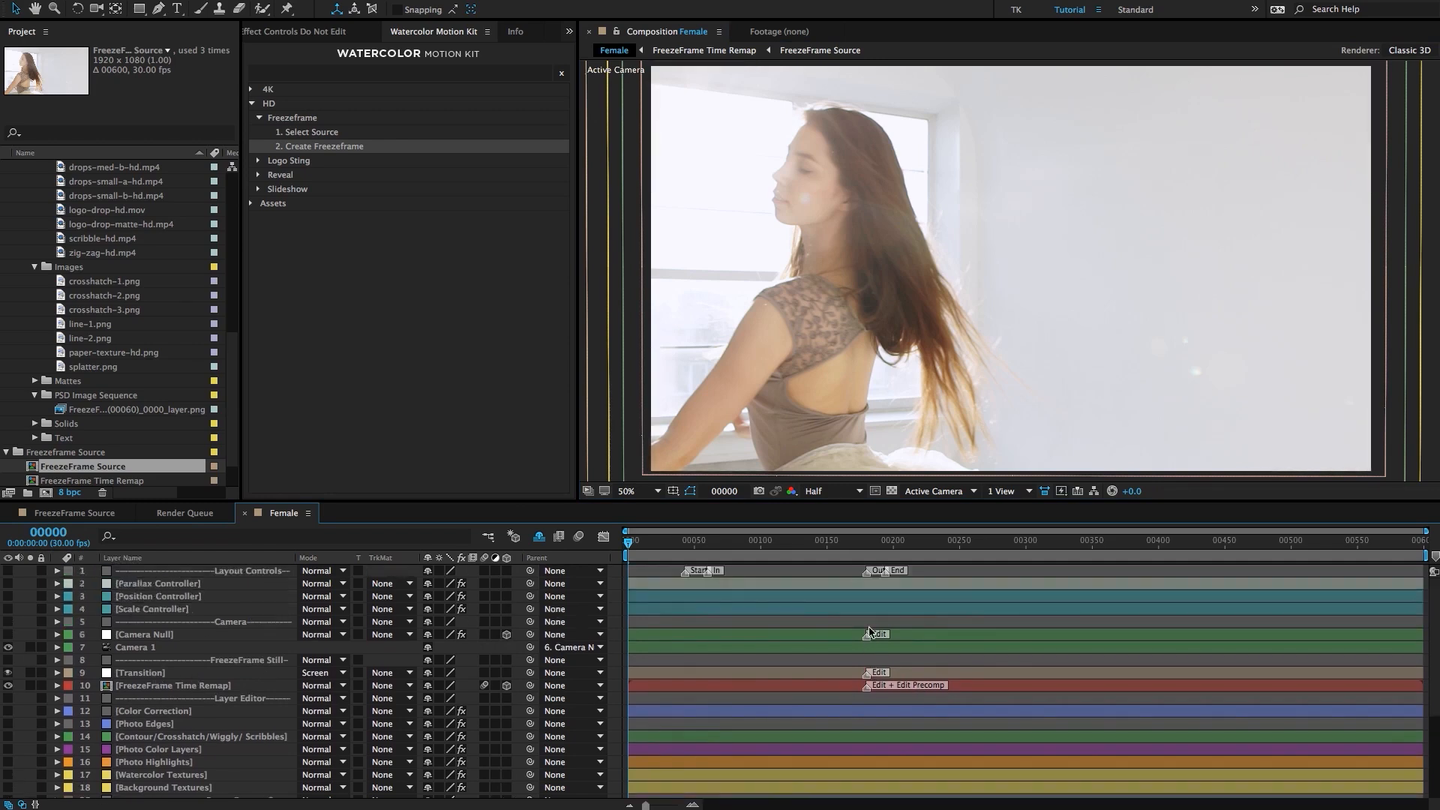
{"action": "scroll", "coordinate": [870, 693], "scroll_direction": "down", "scroll_amount": 2}
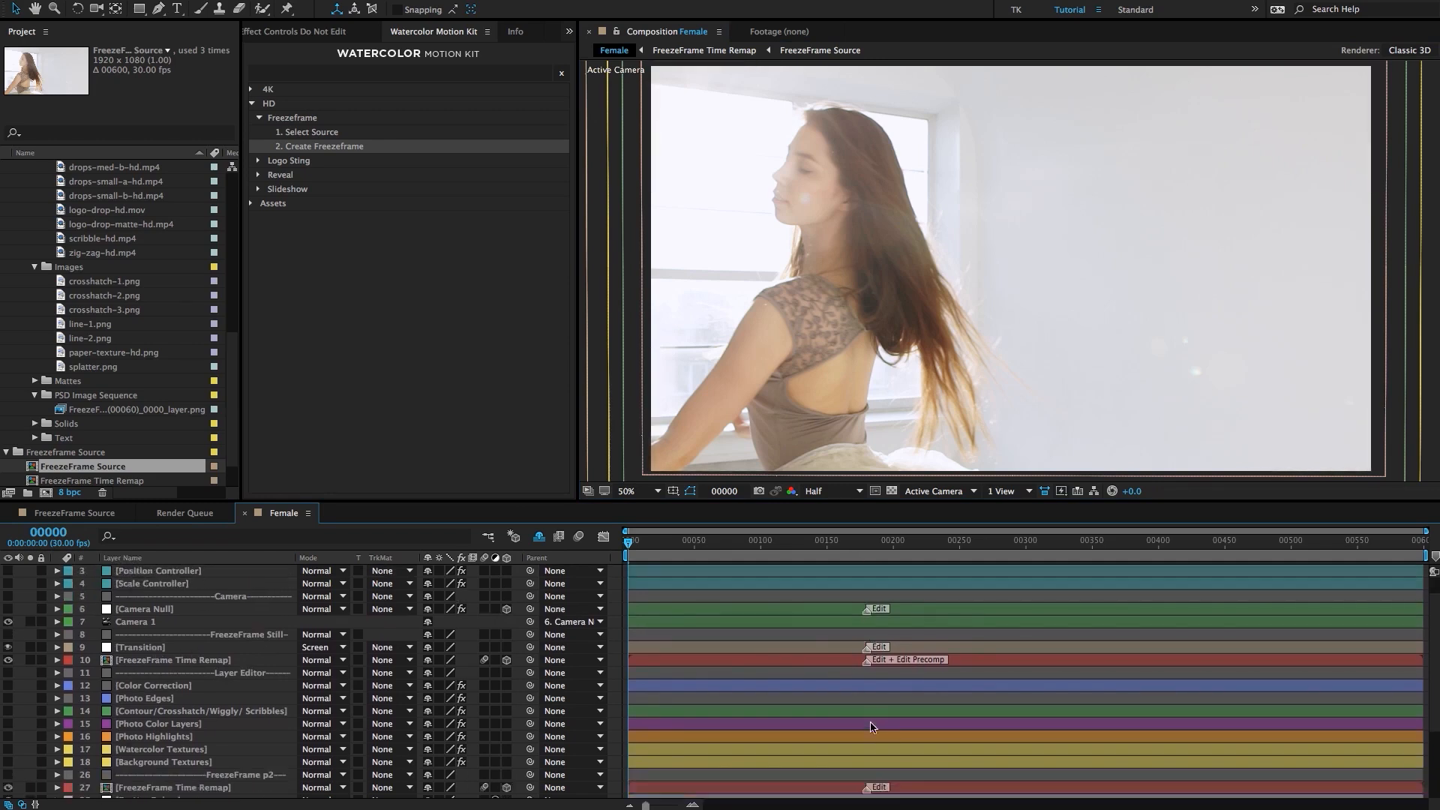
{"action": "left_click", "coordinate": [834, 736]}
{"action": "scroll", "coordinate": [825, 675], "scroll_direction": "up", "scroll_amount": 2}
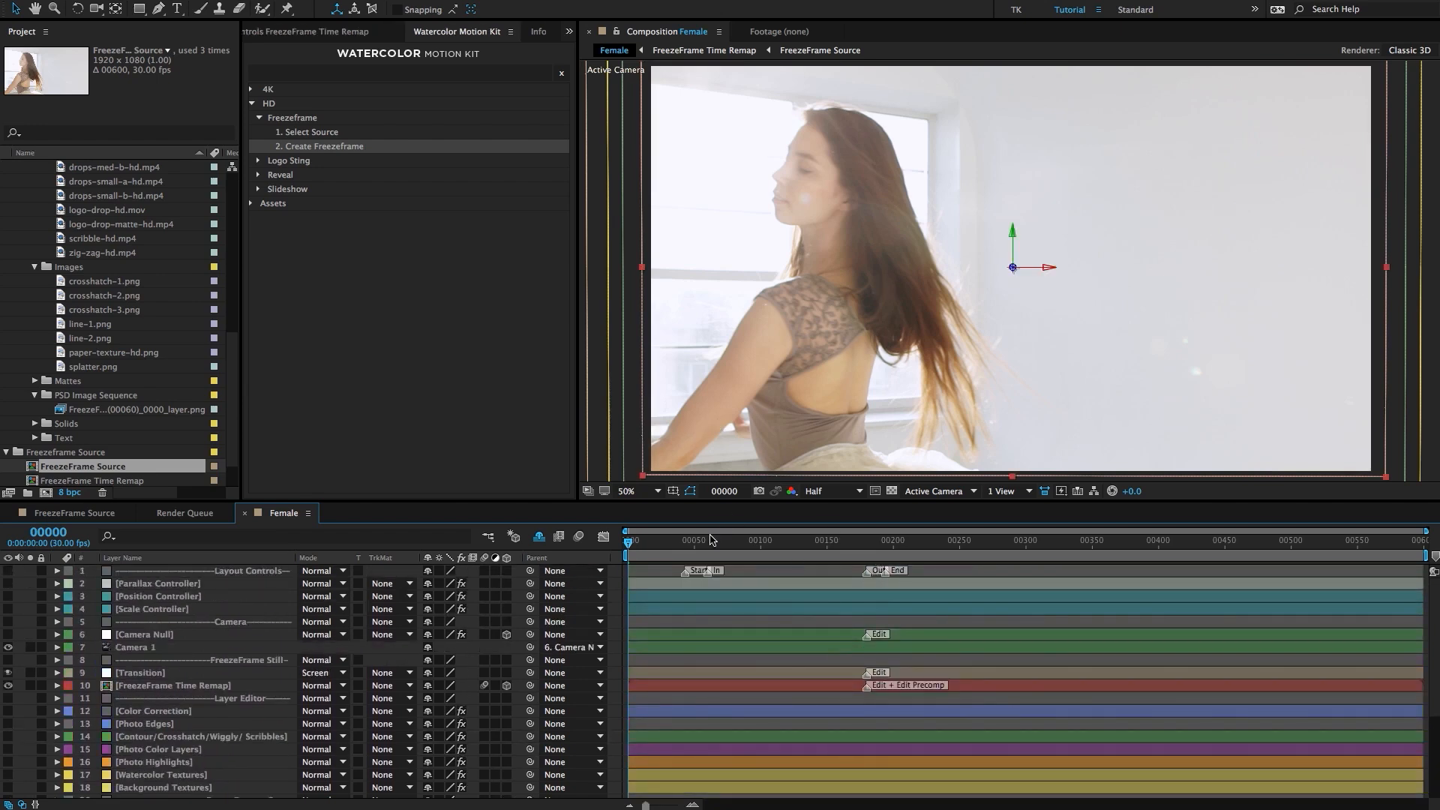
Scrub the Female composition between frames 40 and 168 to examine the watercolor build-up, stopping at frame 118.
{"action": "left_click_drag", "start_coordinate": [636, 544], "coordinate": [678, 574]}
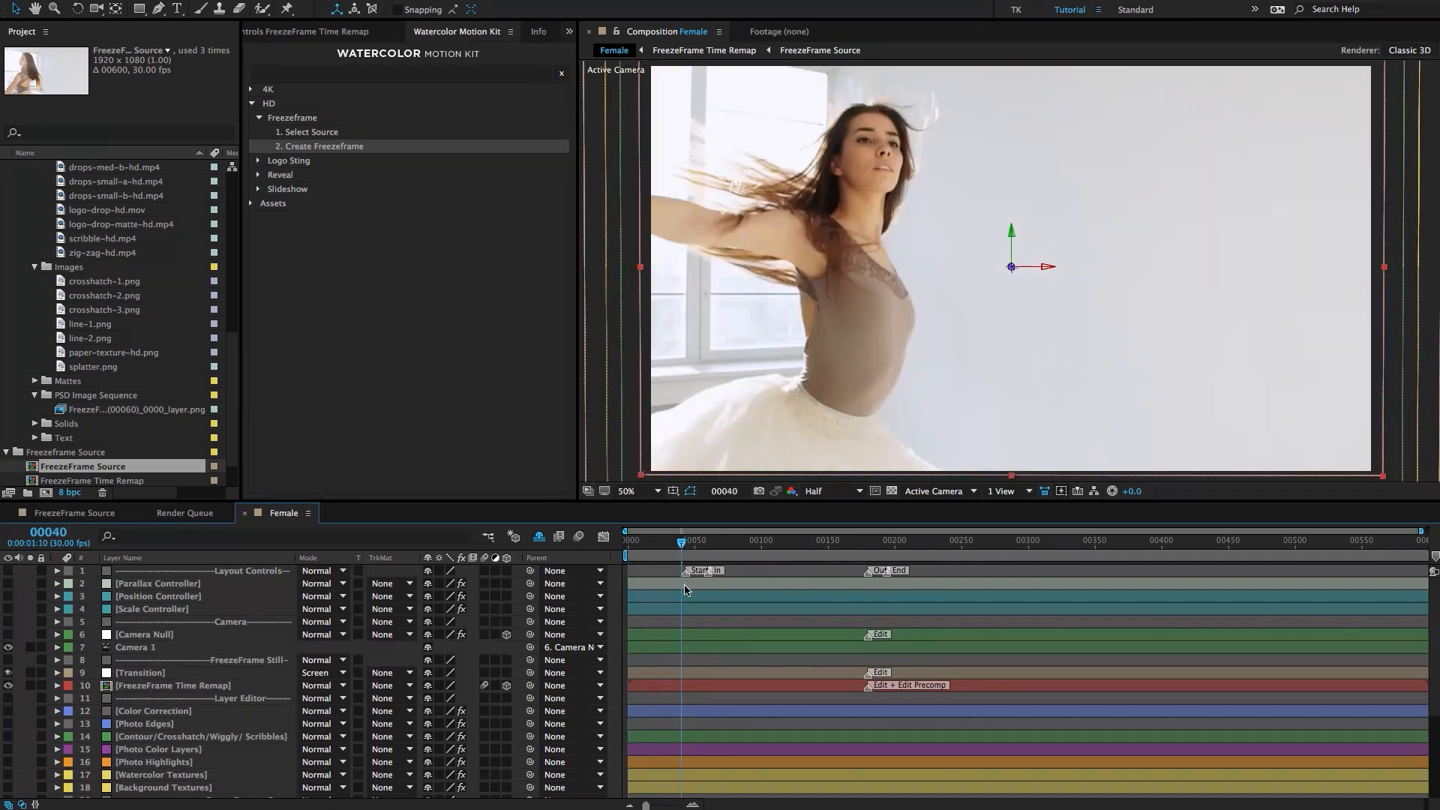
{"action": "key", "text": "equal"}
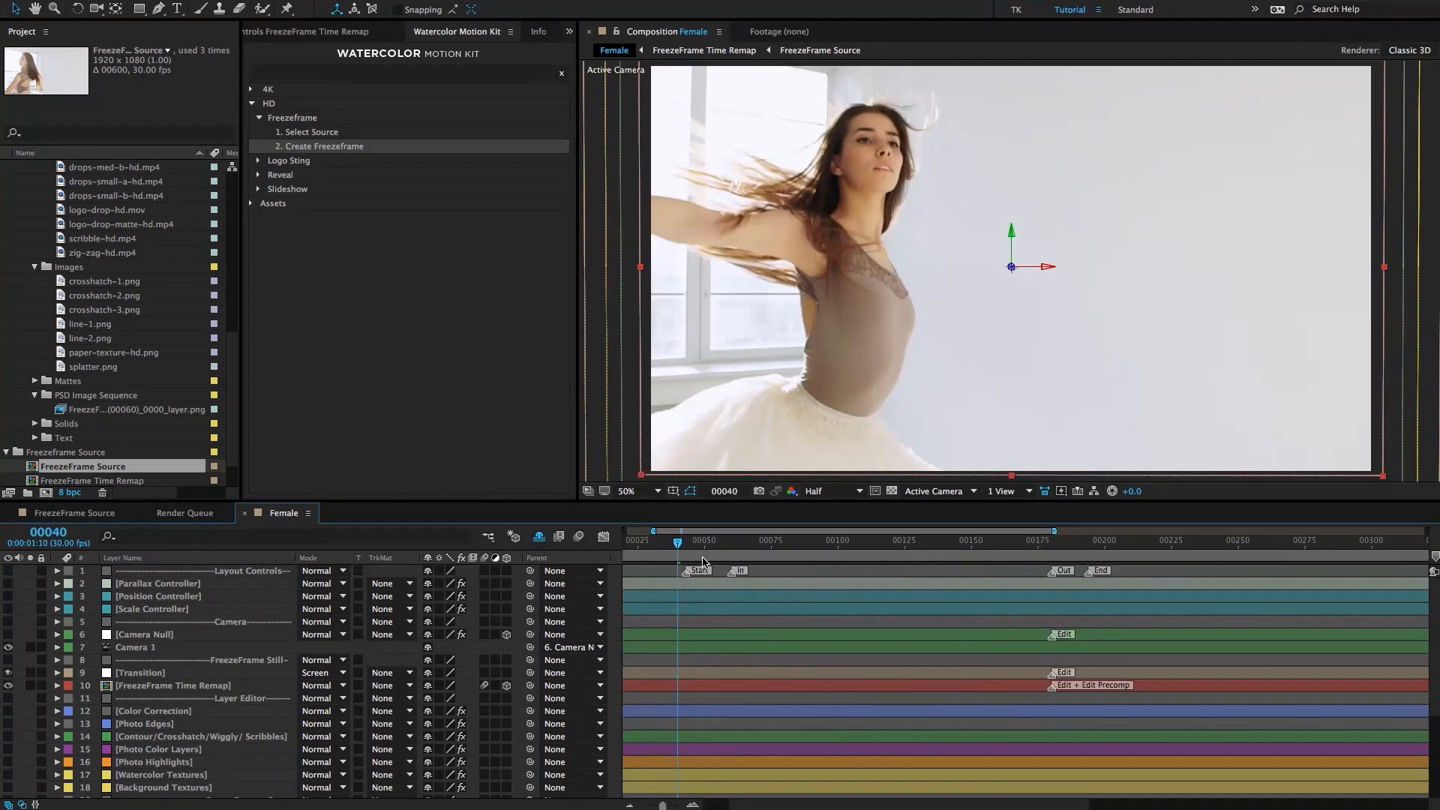
{"action": "left_click_drag", "start_coordinate": [687, 550], "coordinate": [864, 549]}
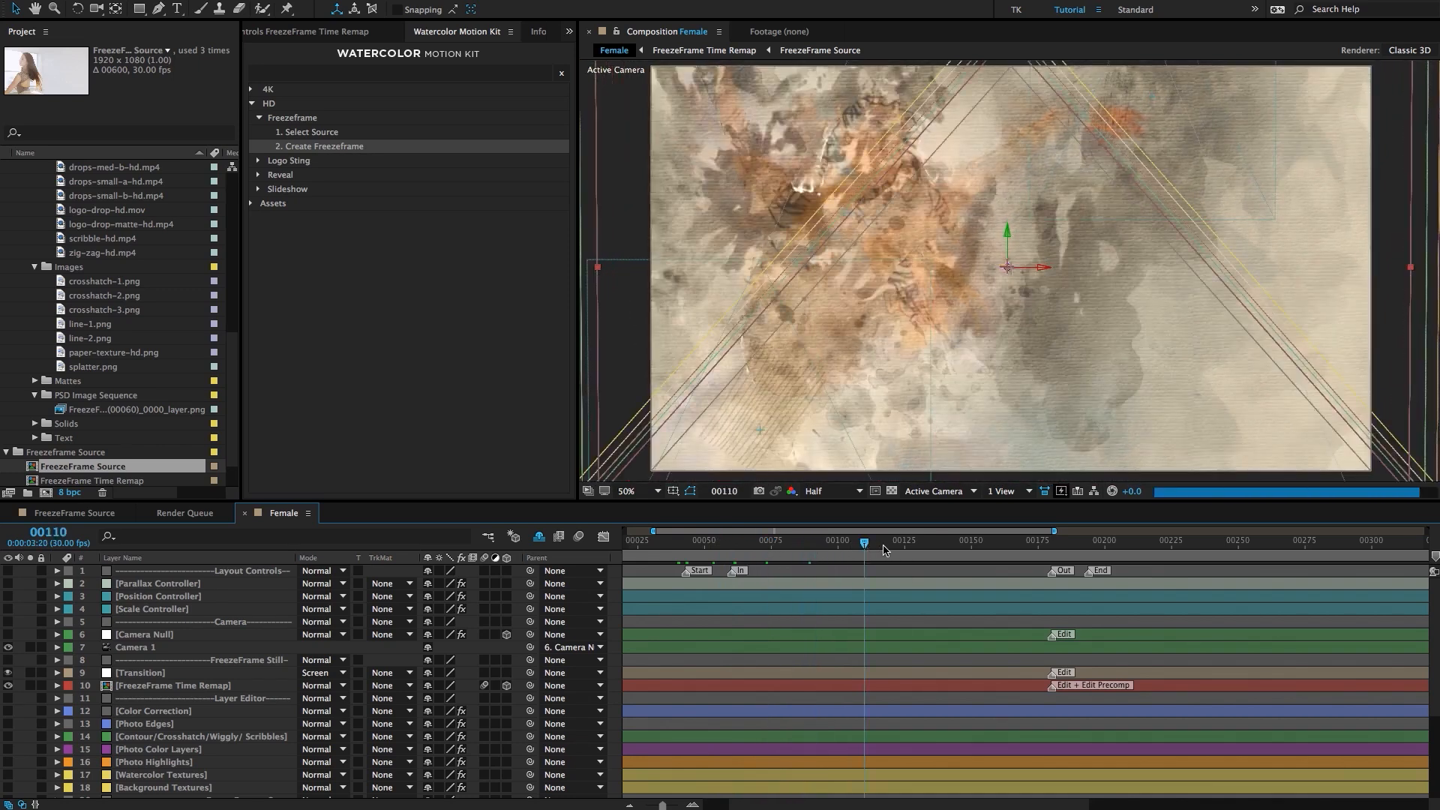
{"action": "left_click", "coordinate": [991, 548]}
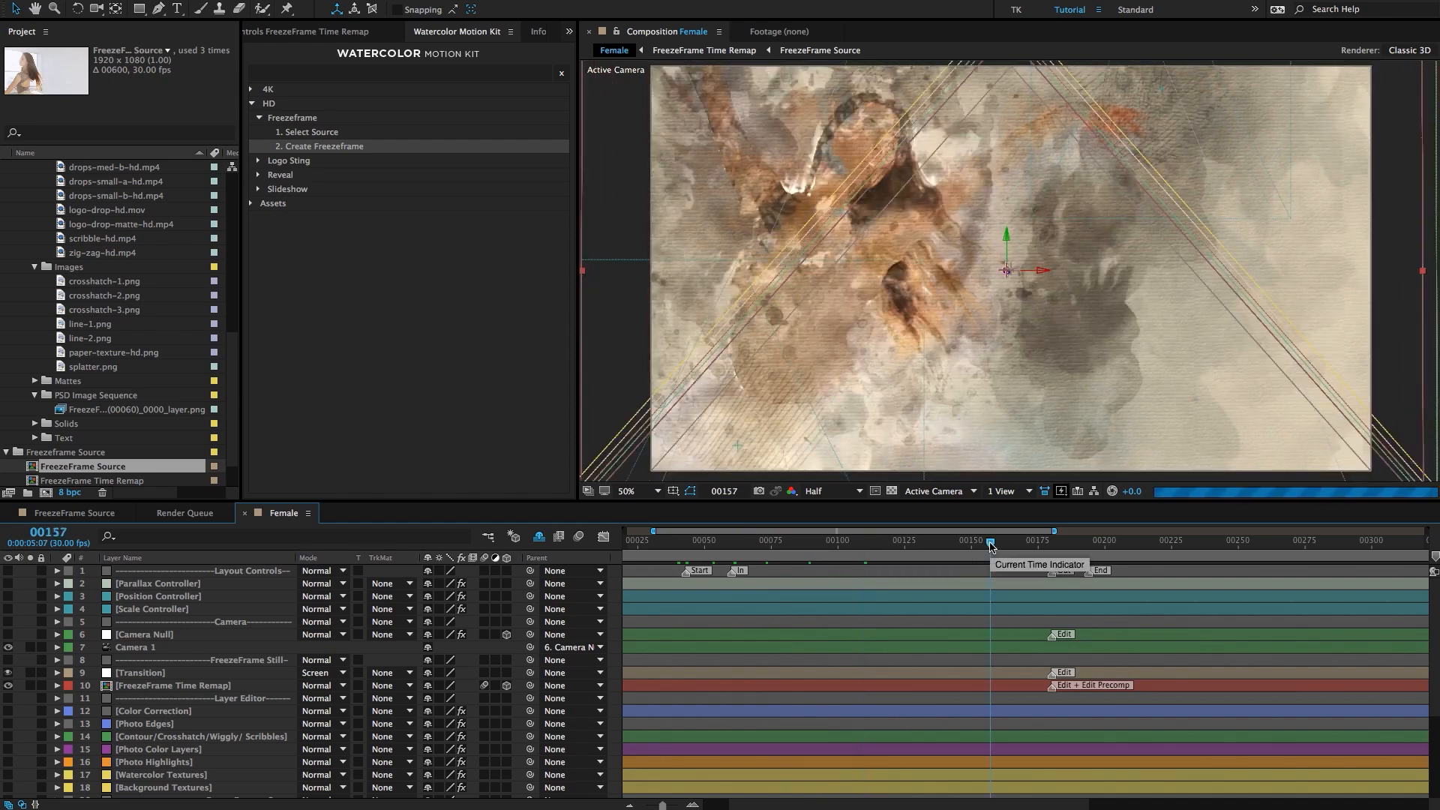
{"action": "left_click", "coordinate": [1020, 548]}
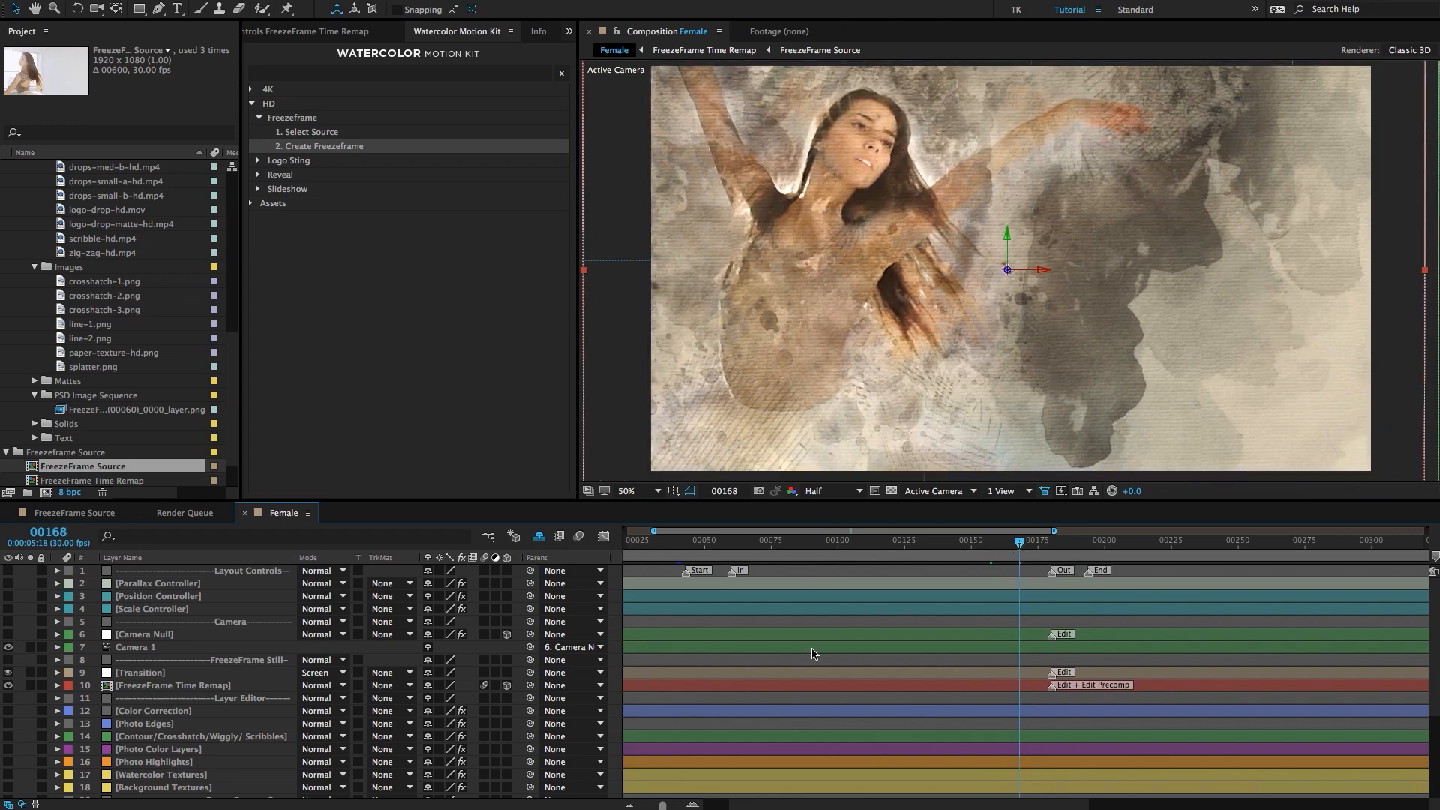
{"action": "scroll", "coordinate": [814, 652], "scroll_direction": "down", "scroll_amount": 1}
{"action": "left_click", "coordinate": [907, 541]}
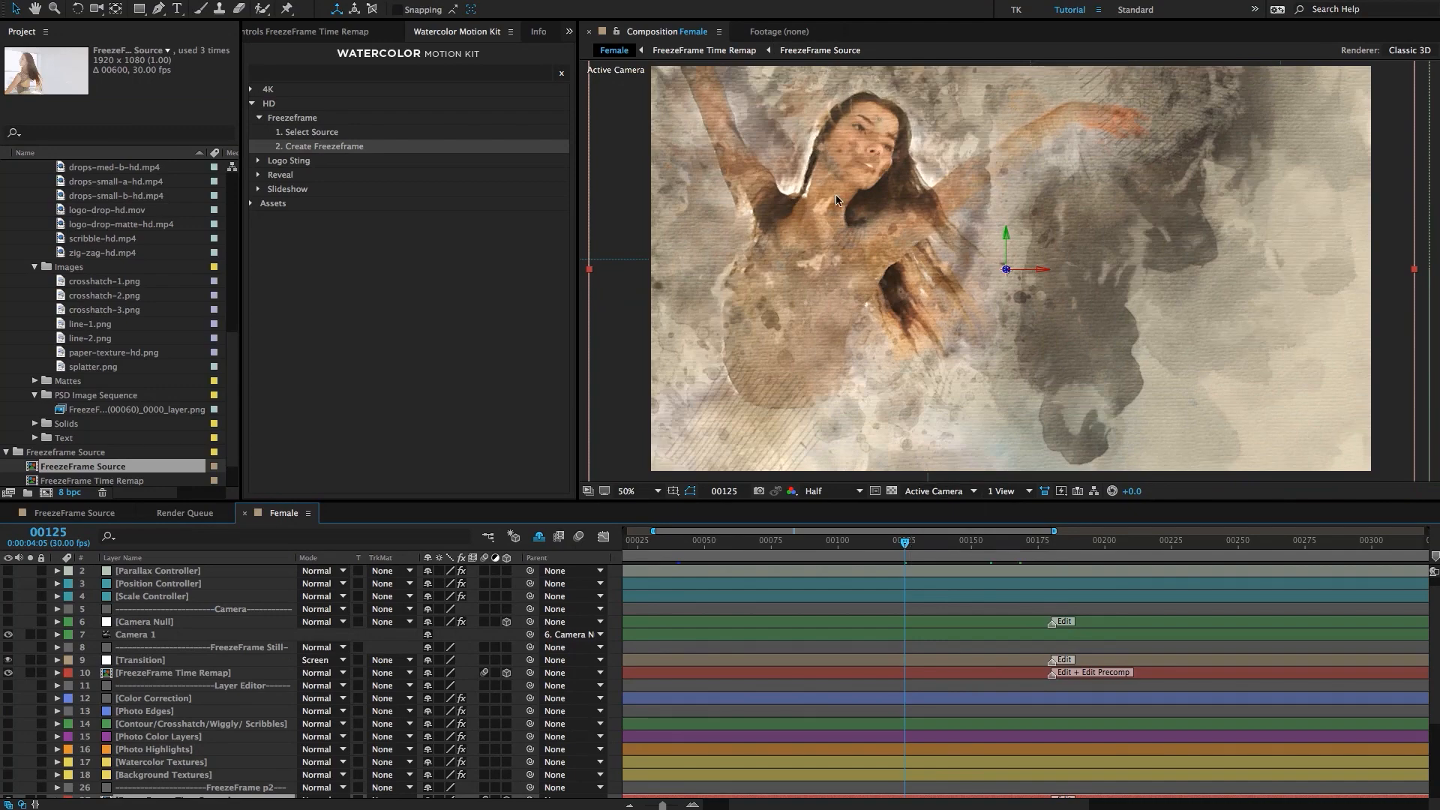
{"action": "left_click", "coordinate": [870, 548]}
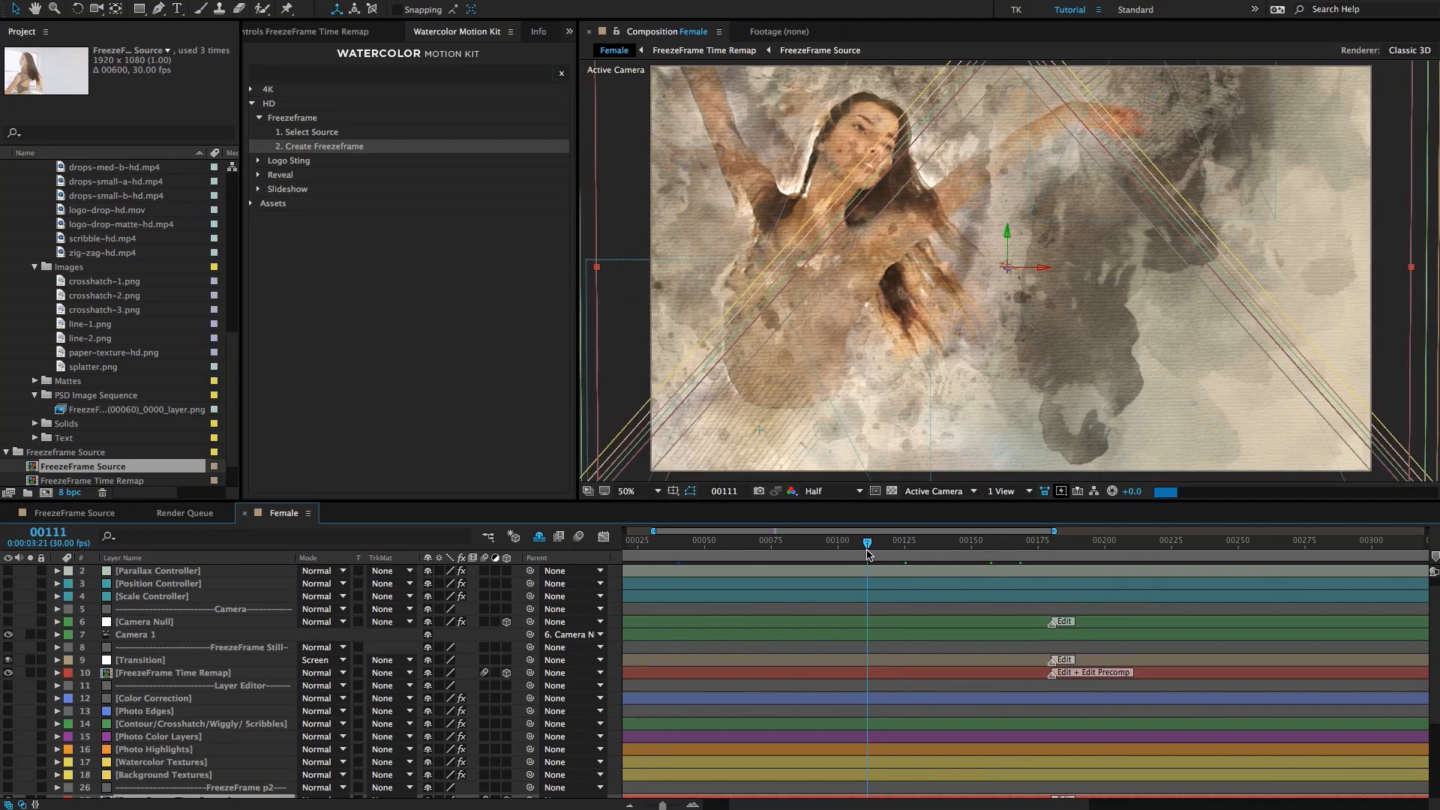
{"action": "mouse_move", "coordinate": [871, 551]}
{"action": "left_mouse_down"}
{"action": "mouse_move", "coordinate": [909, 551]}
{"action": "mouse_move", "coordinate": [886, 552]}
{"action": "left_mouse_up"}
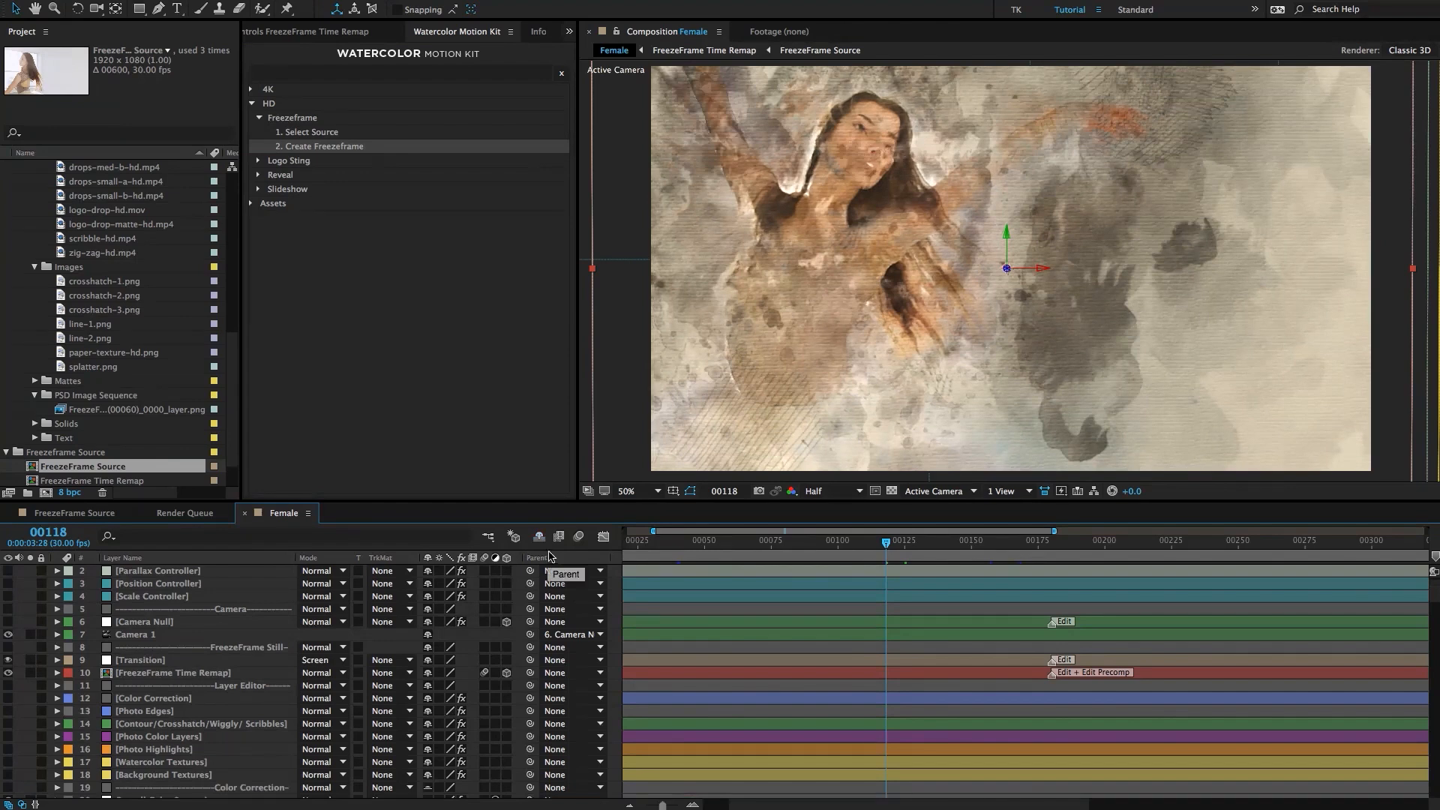
Toggle the two Displacement layers below the drops mattes to check which one distorts the dancer's face.
{"action": "scroll", "coordinate": [225, 712], "scroll_direction": "down", "scroll_amount": 10}
{"action": "left_click", "coordinate": [150, 758]}
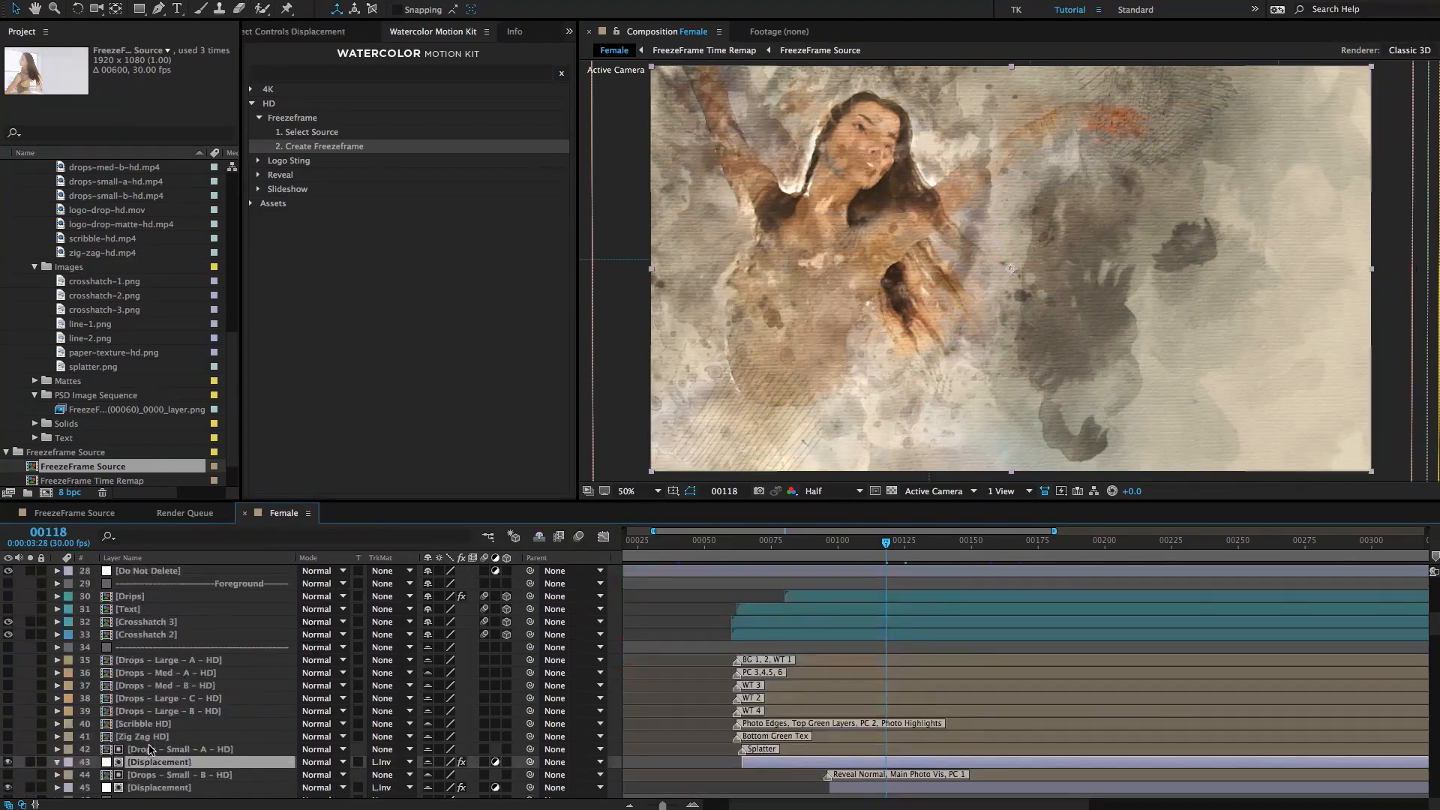
{"action": "left_click", "coordinate": [7, 762]}
{"action": "scroll", "coordinate": [186, 765], "scroll_direction": "down", "scroll_amount": 1}
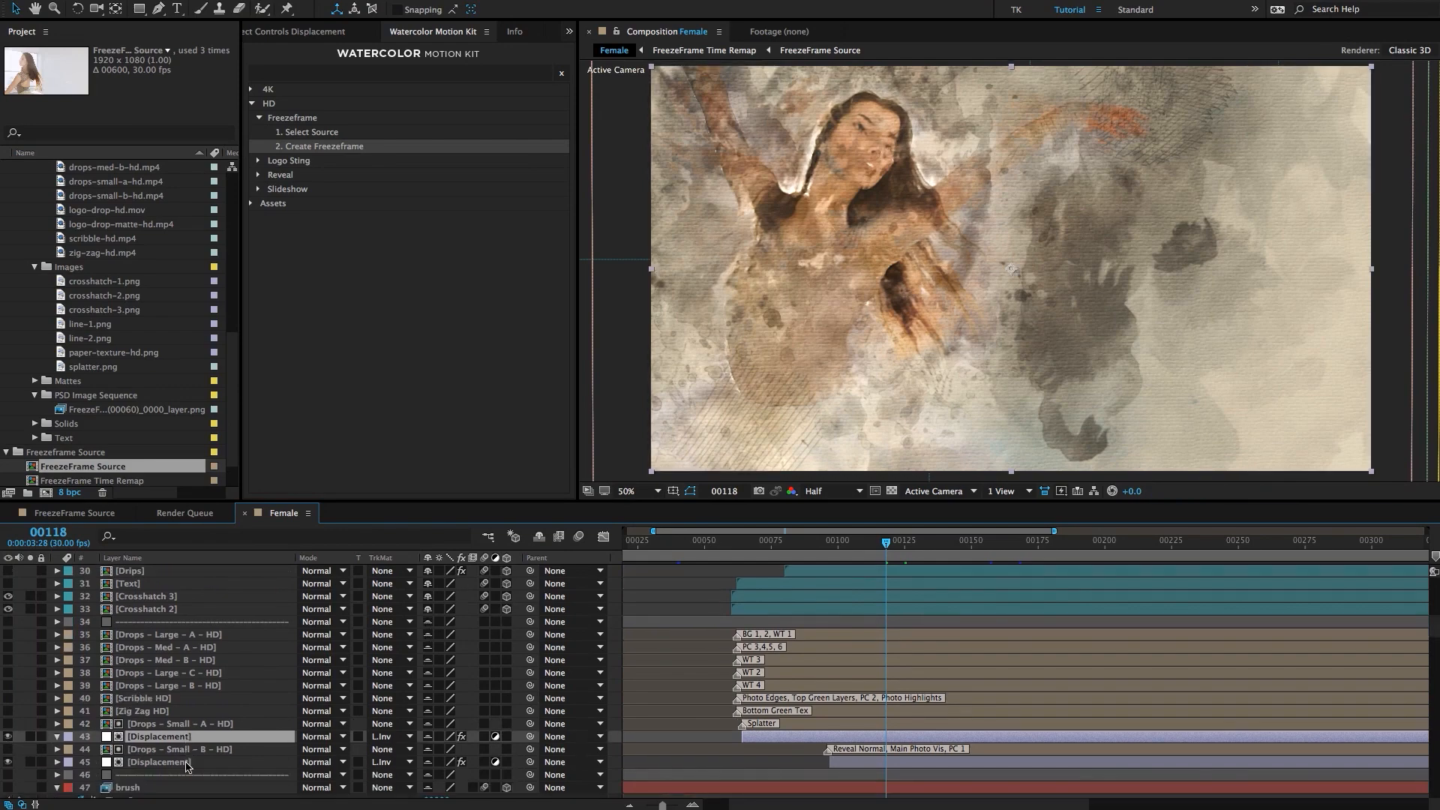
{"action": "left_click", "coordinate": [161, 762]}
{"action": "left_click", "coordinate": [7, 762]}
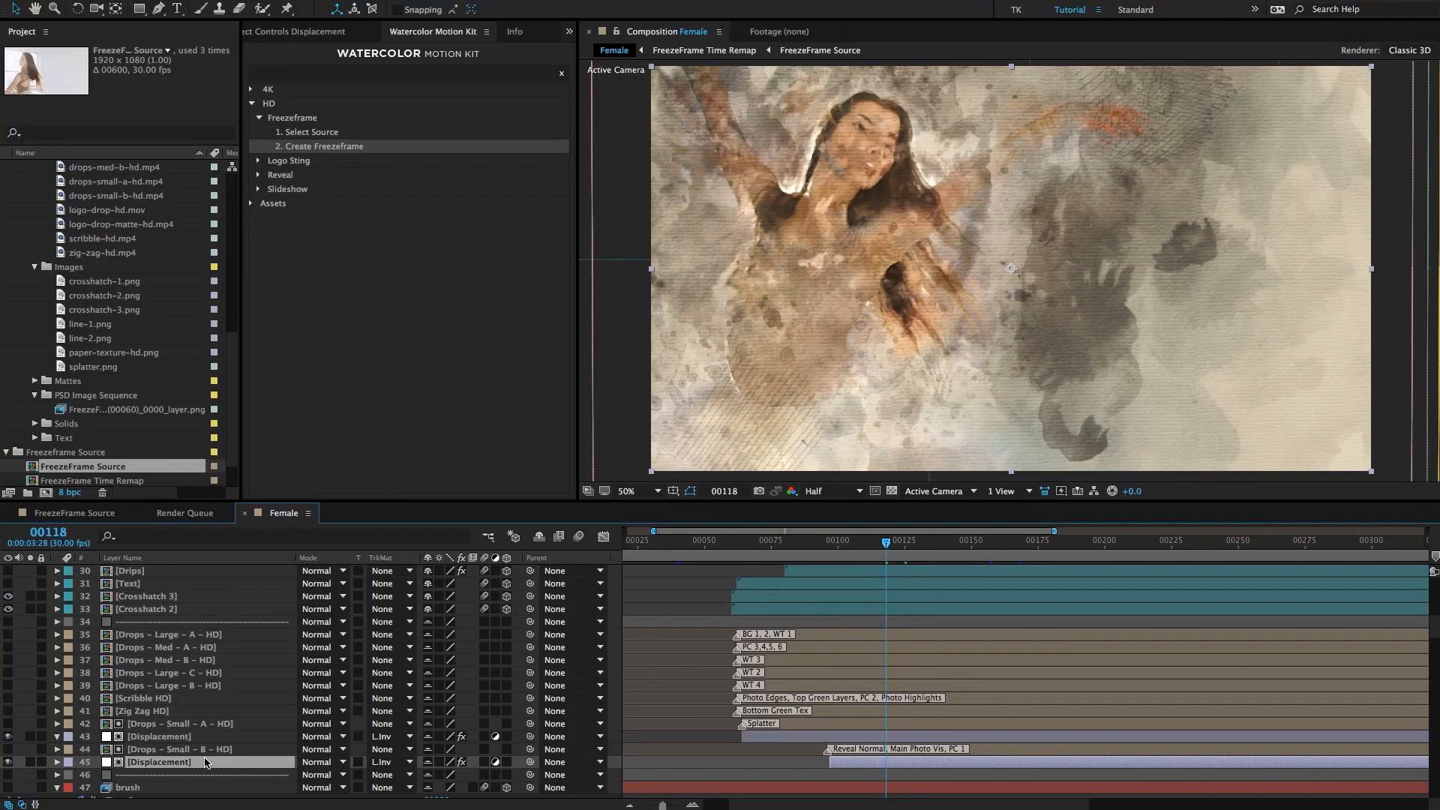
Draw a closed Pen tool mask around the dancer's face on the Displacement layer beneath Drops - Small - B.
{"action": "key", "text": "g"}
{"action": "left_click", "coordinate": [877, 108]}
{"action": "left_click", "coordinate": [844, 111]}
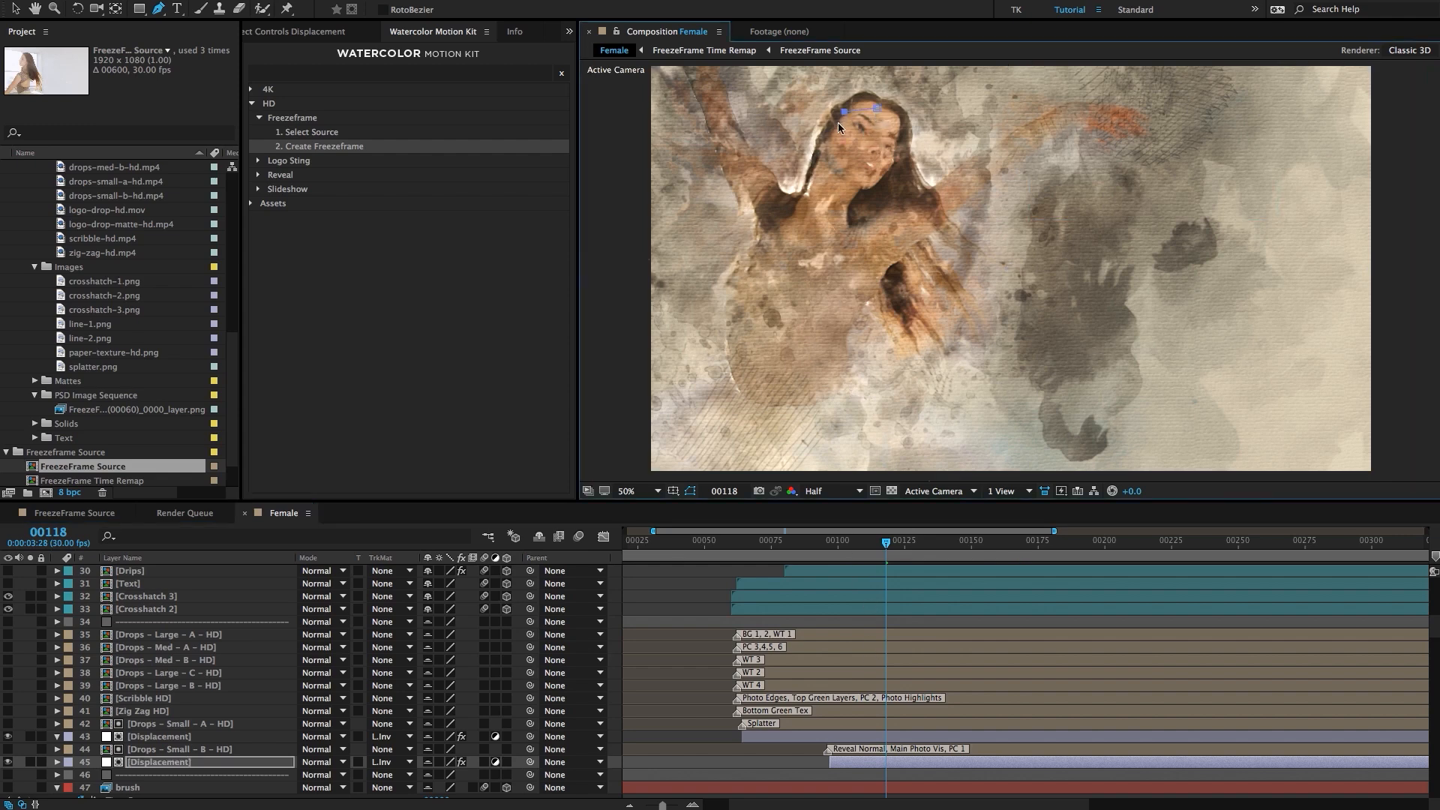
{"action": "left_click", "coordinate": [856, 175]}
{"action": "left_click", "coordinate": [892, 159]}
{"action": "left_click", "coordinate": [897, 122]}
{"action": "left_click", "coordinate": [877, 108]}
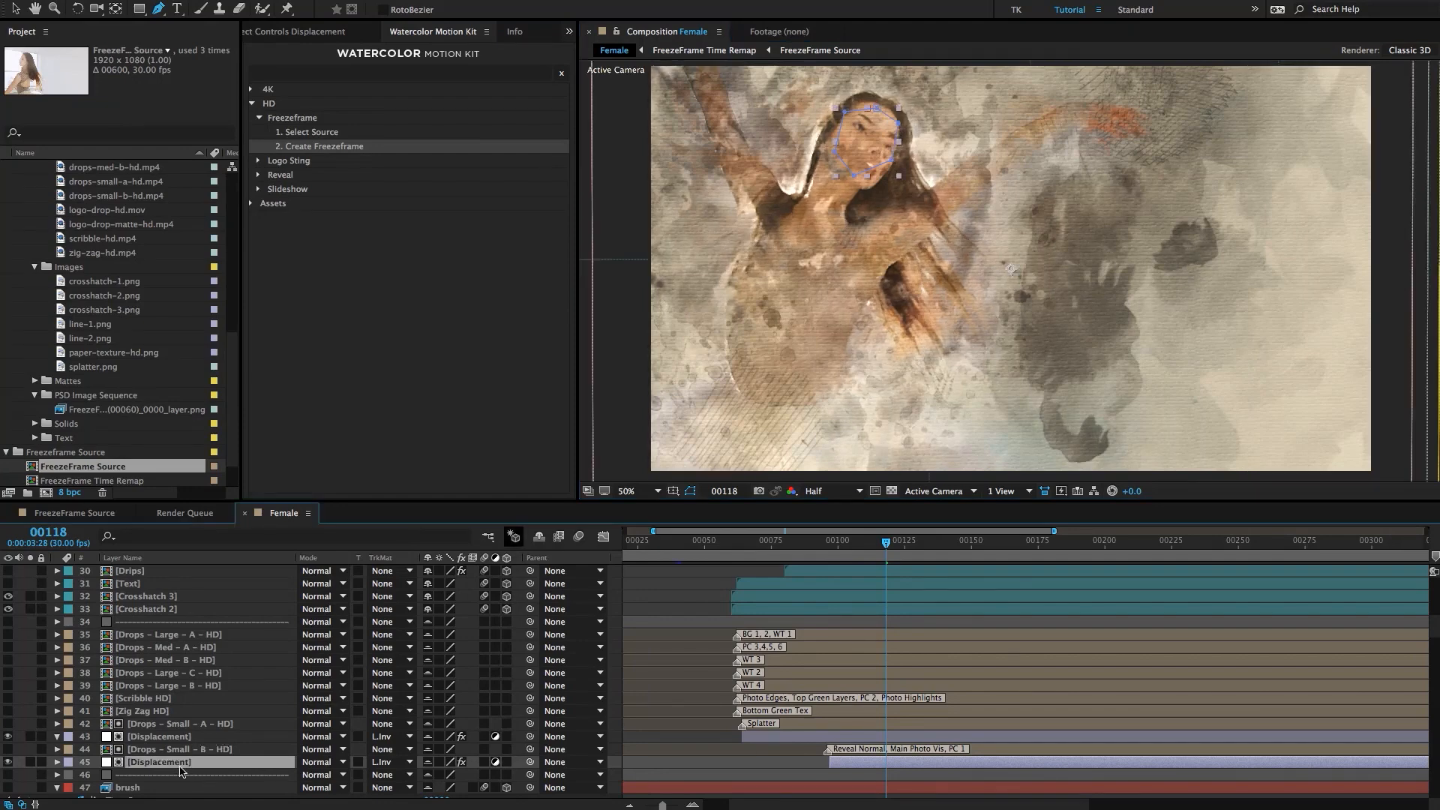
Reveal the face mask's properties on the lower Displacement layer and set the mask mode to Subtract.
{"action": "key", "text": "m"}
{"action": "key", "text": "m"}
{"action": "scroll", "coordinate": [180, 765], "scroll_direction": "down", "scroll_amount": 1}
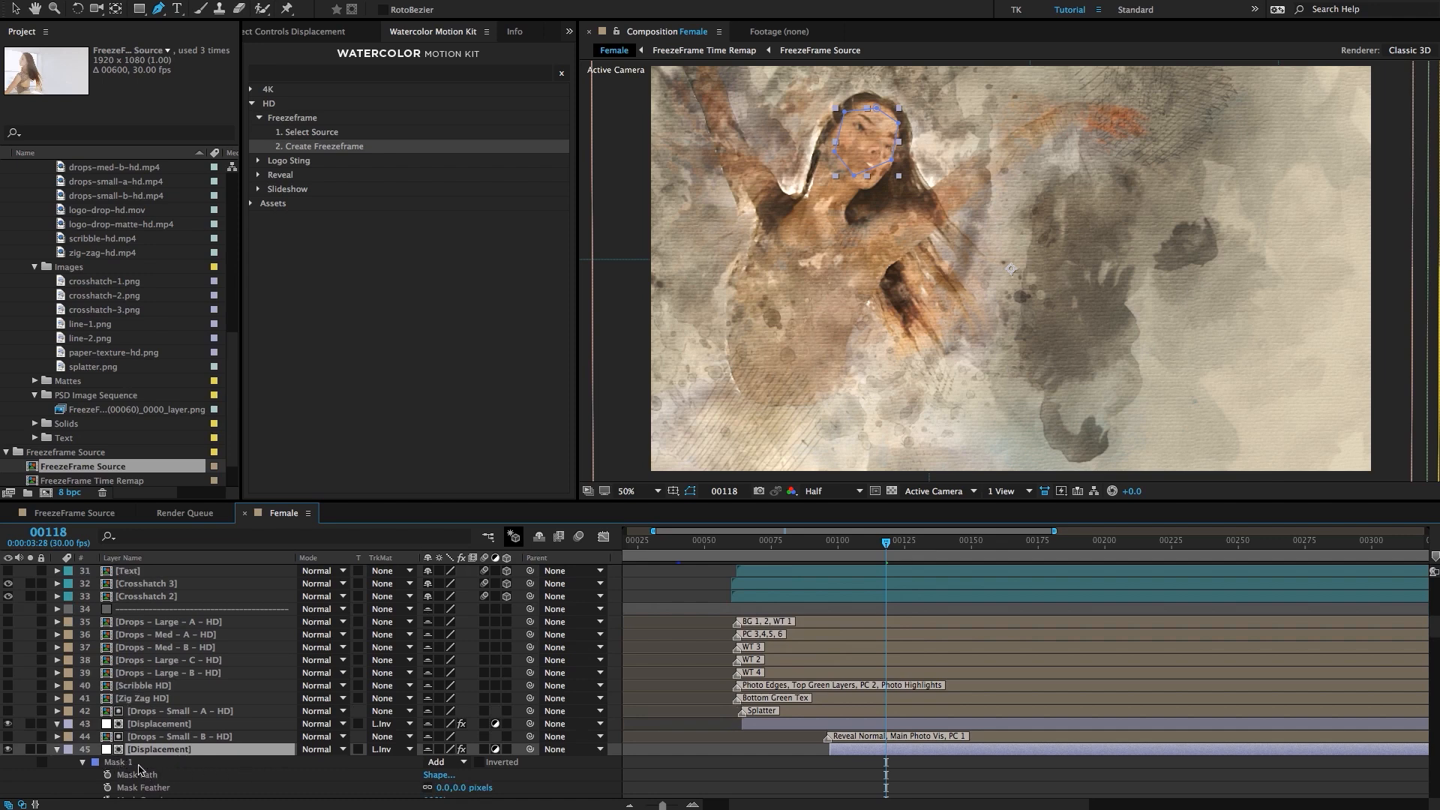
{"action": "left_click", "coordinate": [138, 765]}
{"action": "left_click", "coordinate": [445, 762]}
{"action": "left_click", "coordinate": [465, 805]}
{"action": "key", "text": "F2"}
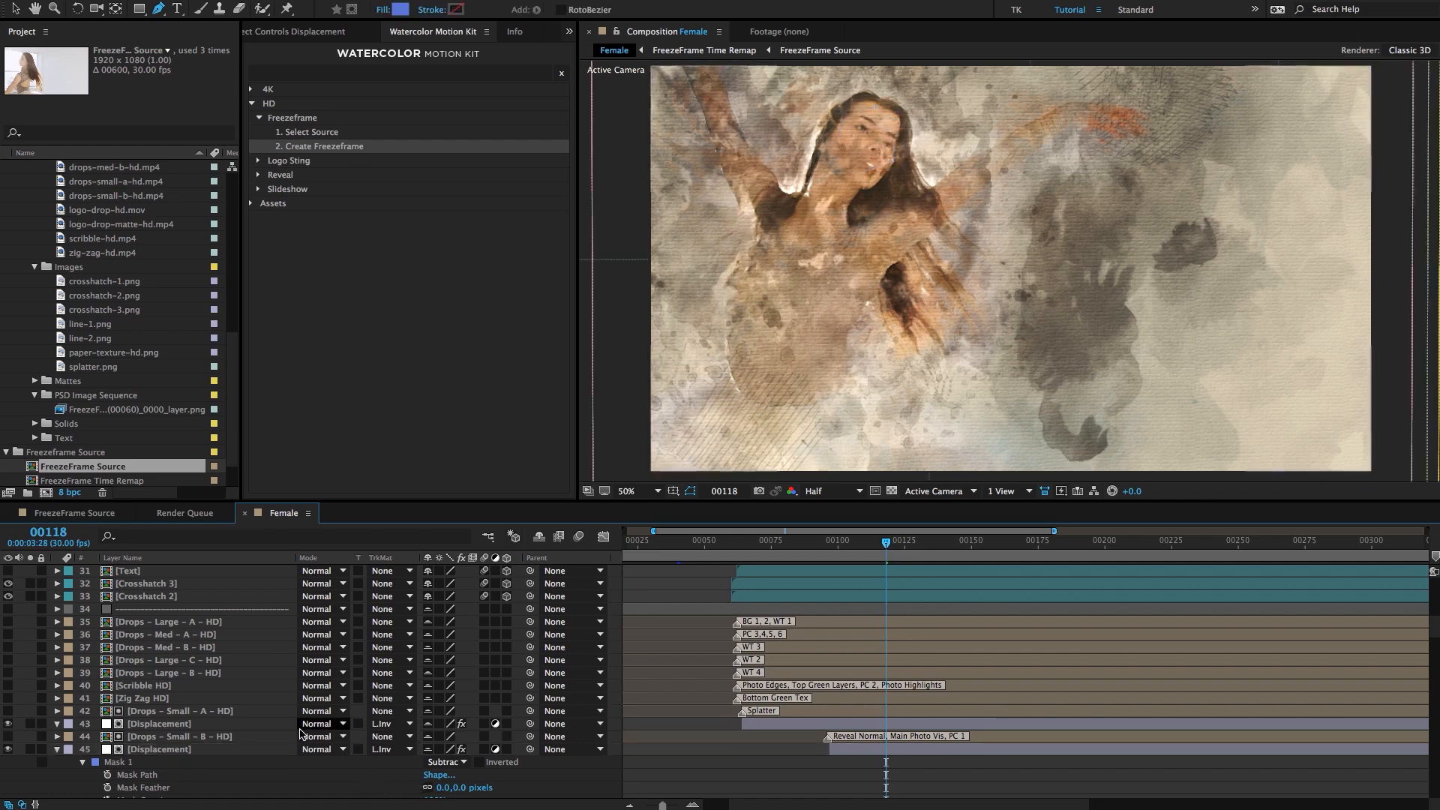
Set the face mask's feather to 10 pixels on the lower Displacement layer.
{"action": "scroll", "coordinate": [210, 743], "scroll_direction": "down", "scroll_amount": 2}
{"action": "left_click", "coordinate": [443, 762]}
{"action": "type", "text": "10"}
{"action": "key", "text": "Return"}
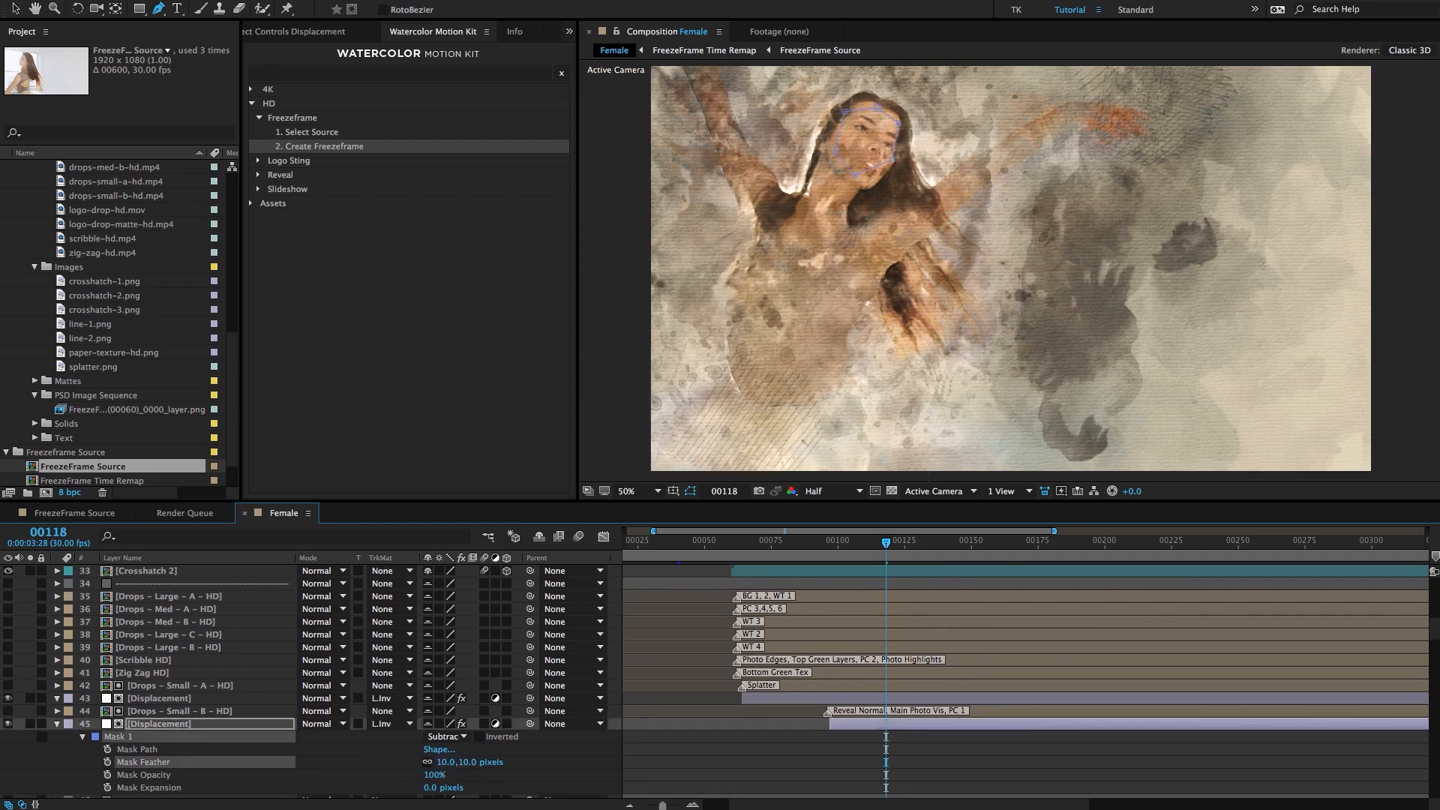
{"action": "left_click", "coordinate": [529, 748]}
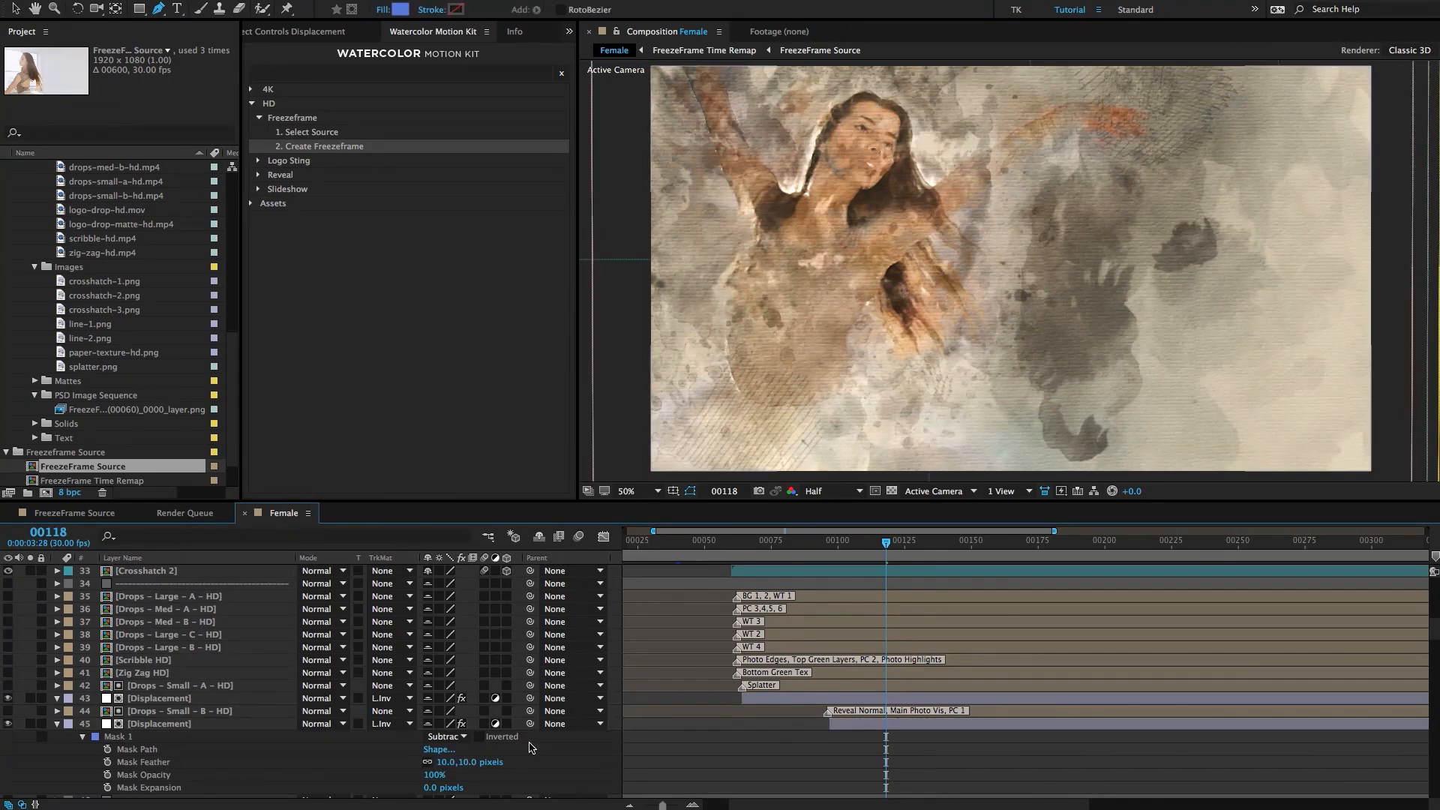
{"action": "left_click", "coordinate": [172, 724]}
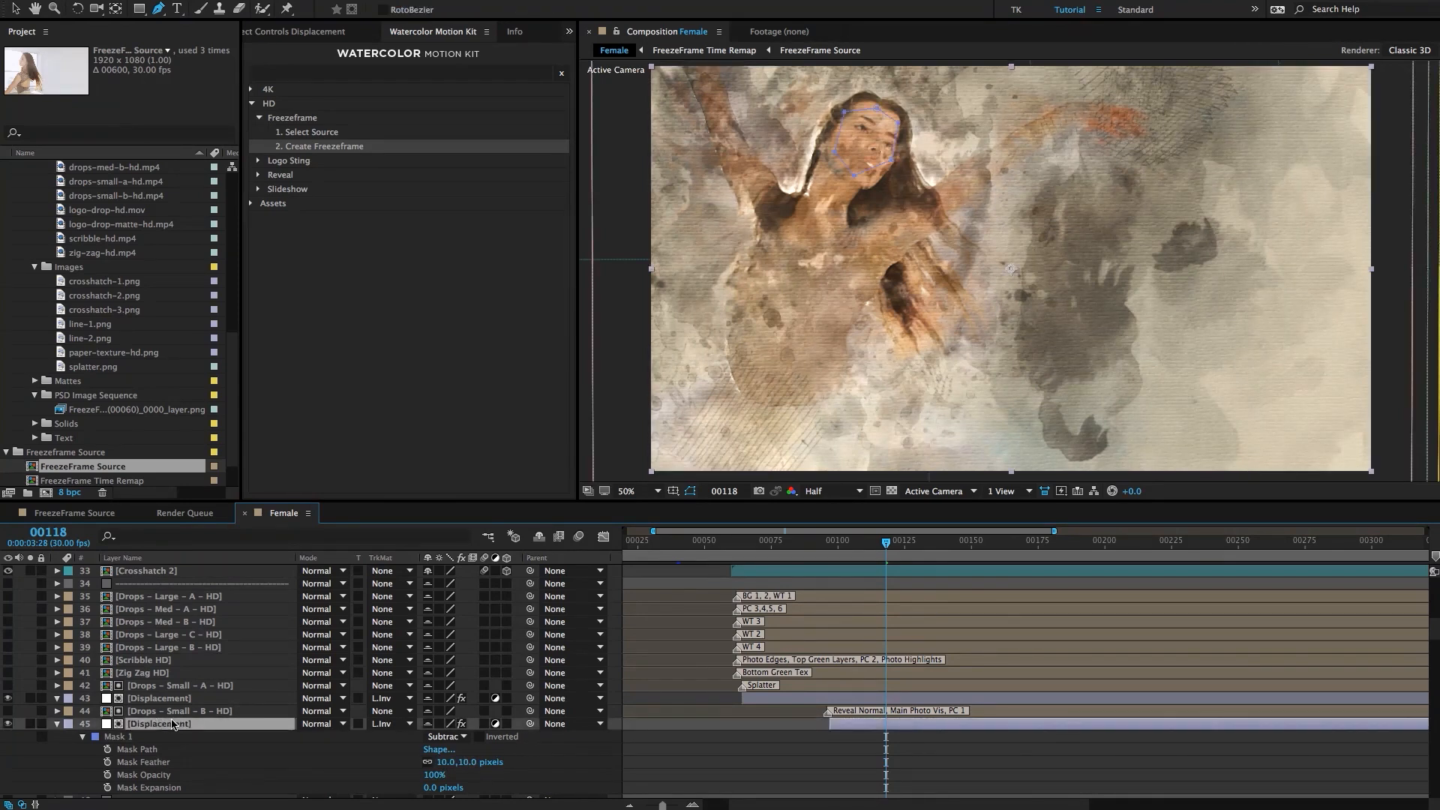
Collapse the lower Displacement layer's mask properties and end the work area at frame 251.
{"action": "left_click", "coordinate": [57, 723]}
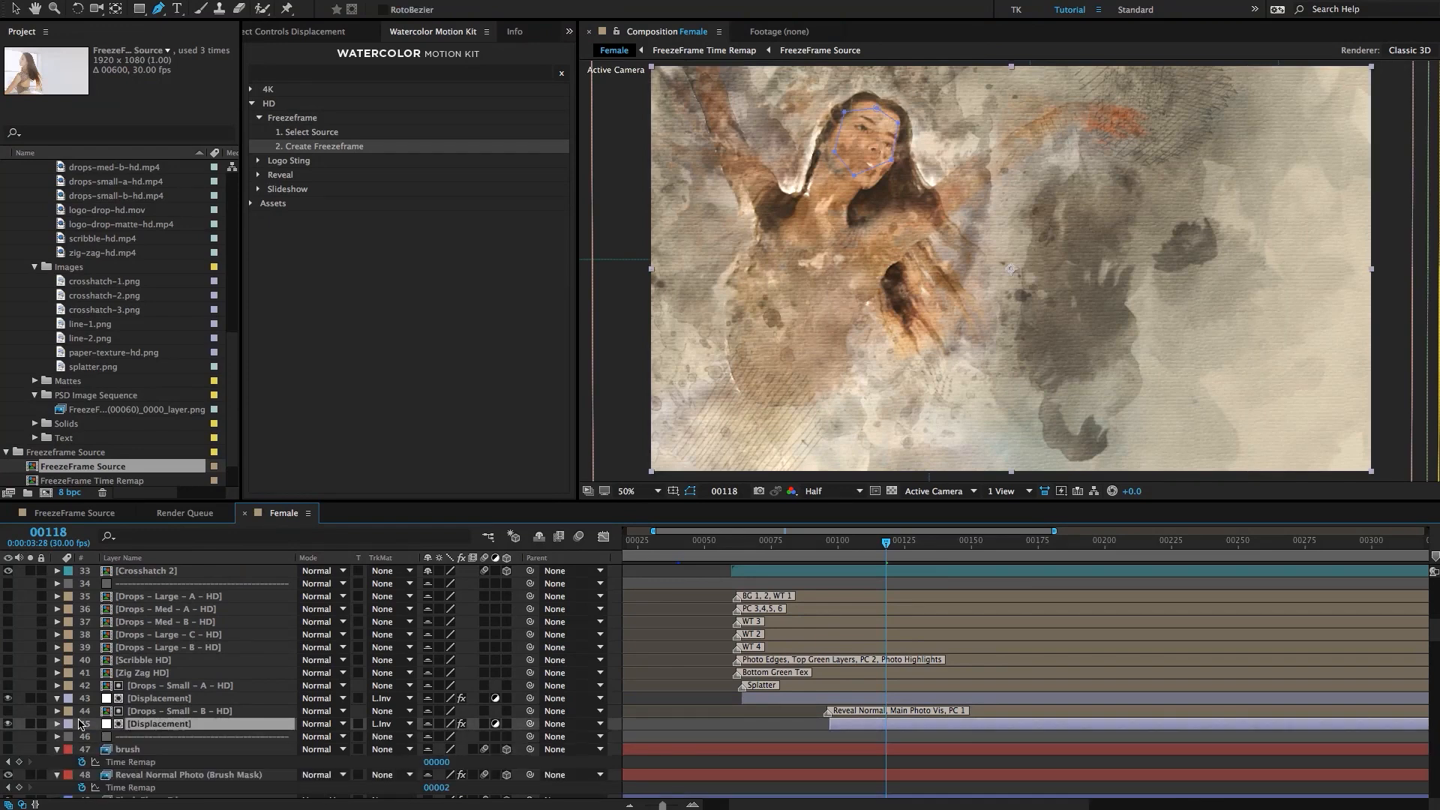
{"action": "scroll", "coordinate": [746, 672], "scroll_direction": "up", "scroll_amount": 10}
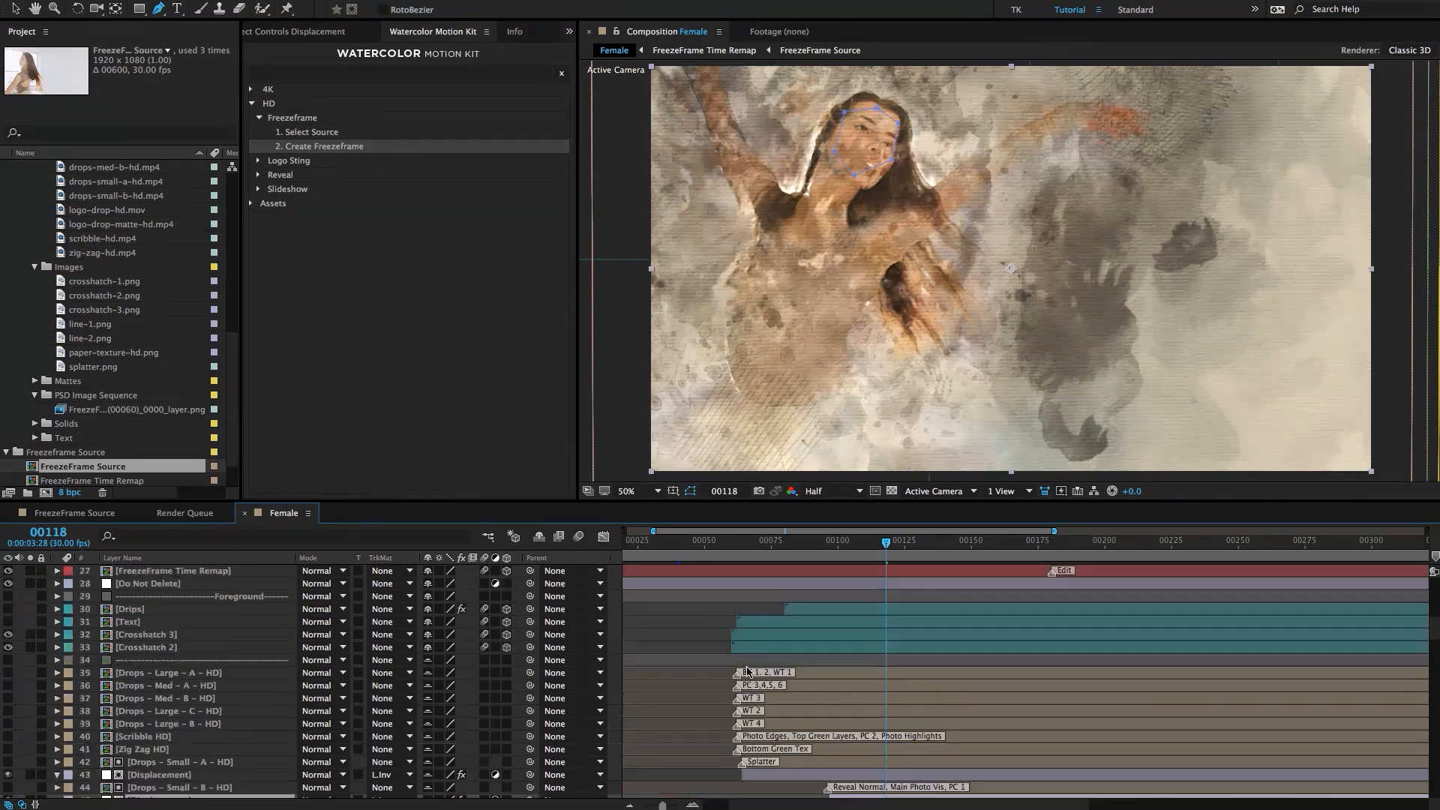
{"action": "left_click", "coordinate": [994, 542]}
{"action": "left_click_drag", "start_coordinate": [997, 543], "coordinate": [1134, 547]}
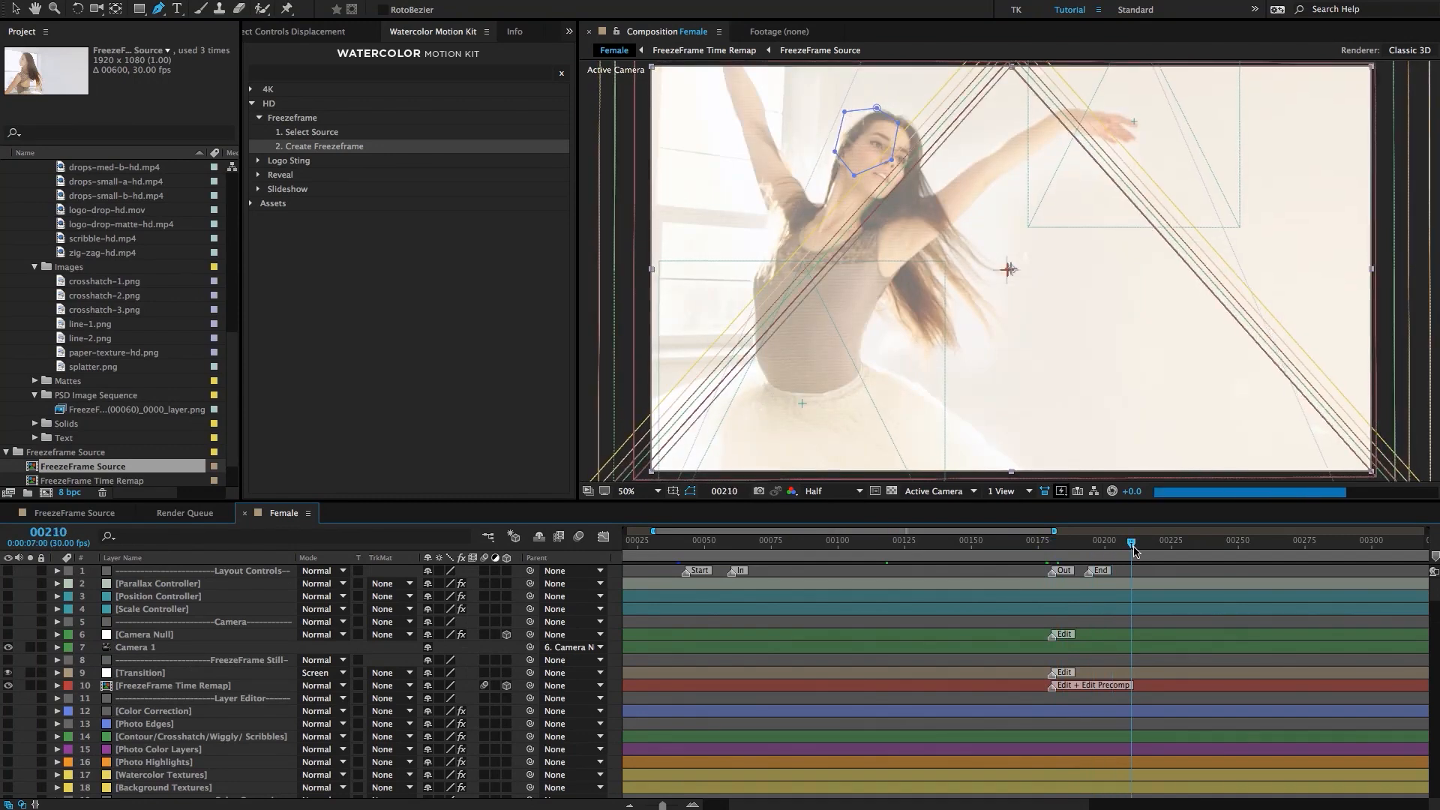
{"action": "key", "text": "minus"}
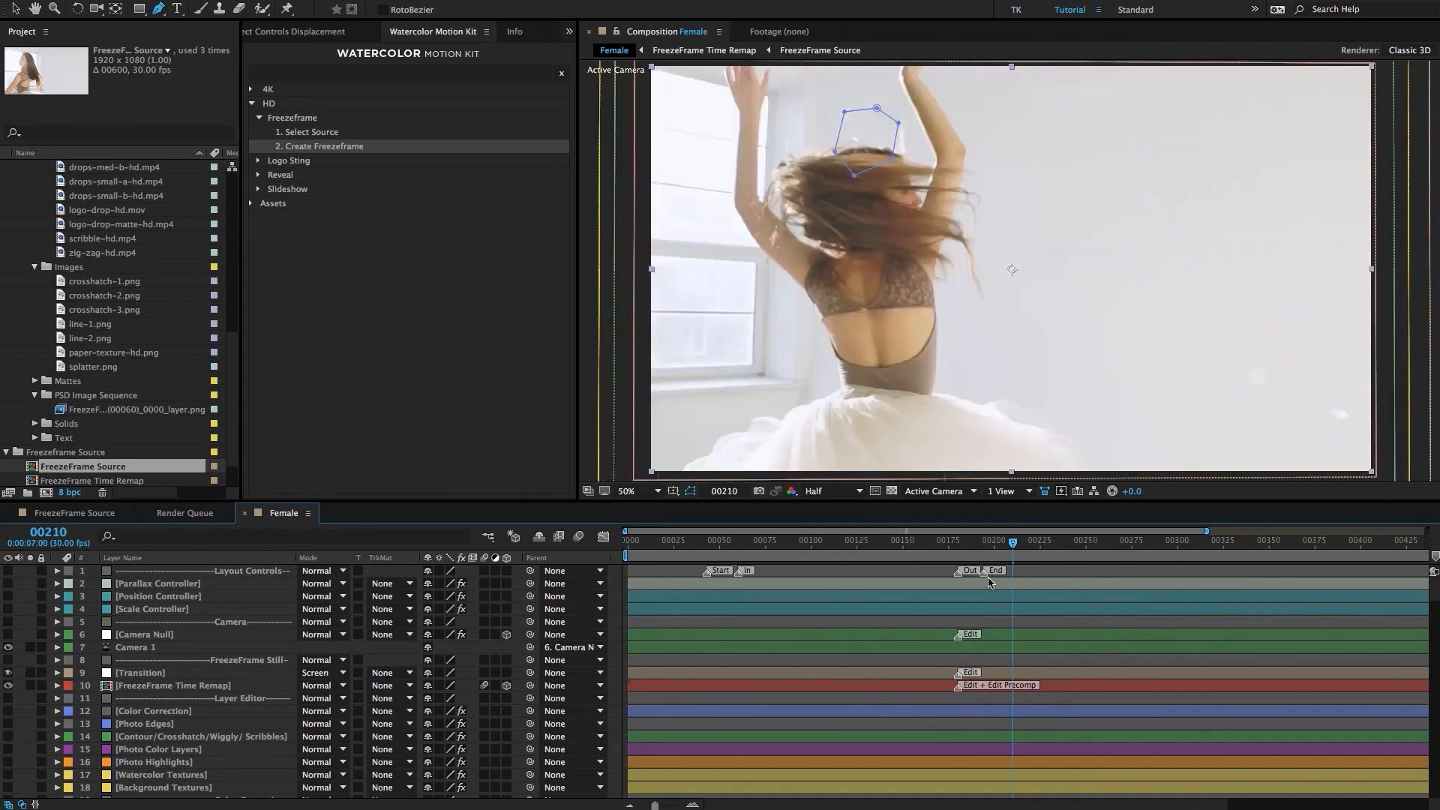
{"action": "left_click_drag", "start_coordinate": [1053, 545], "coordinate": [1096, 545]}
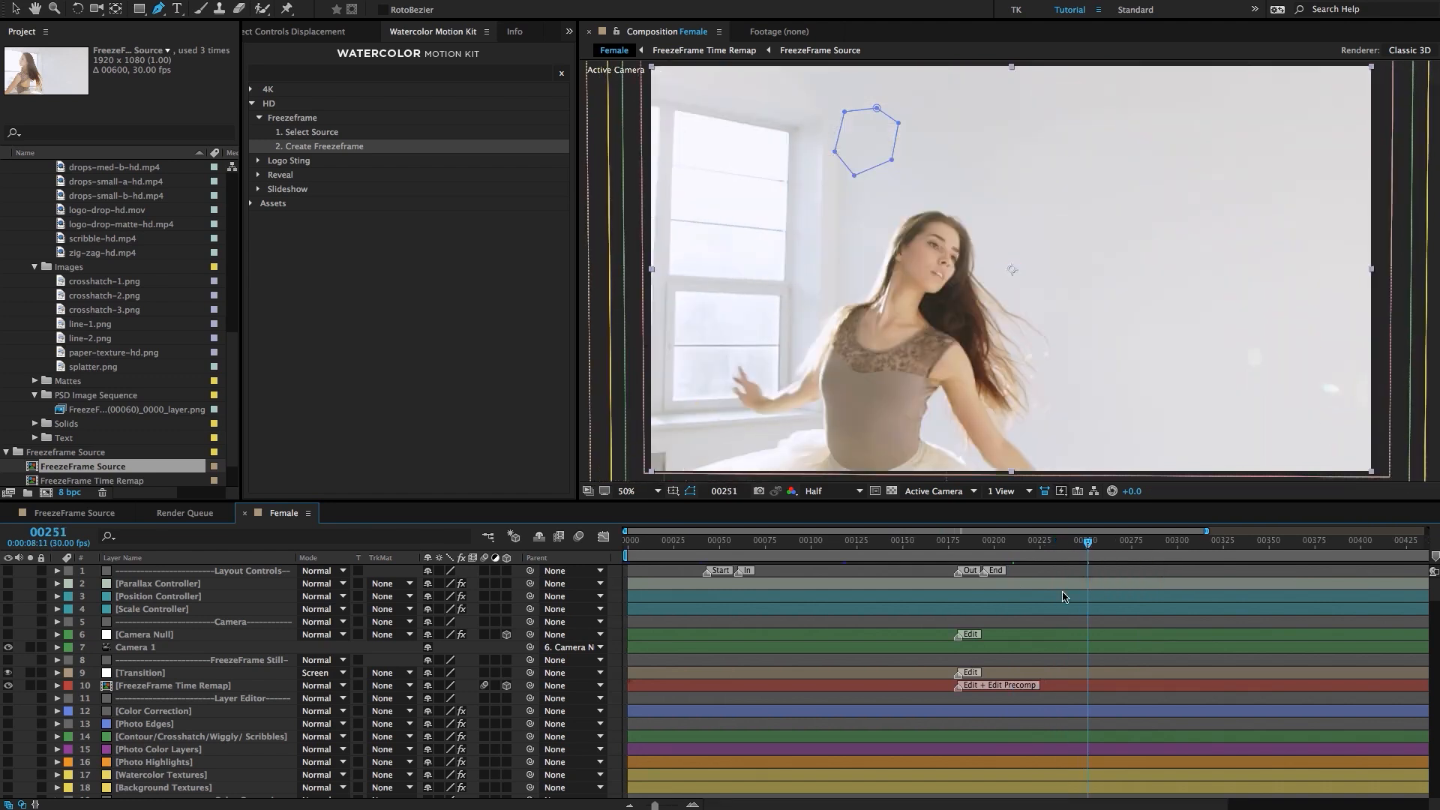
{"action": "left_click", "coordinate": [1064, 597]}
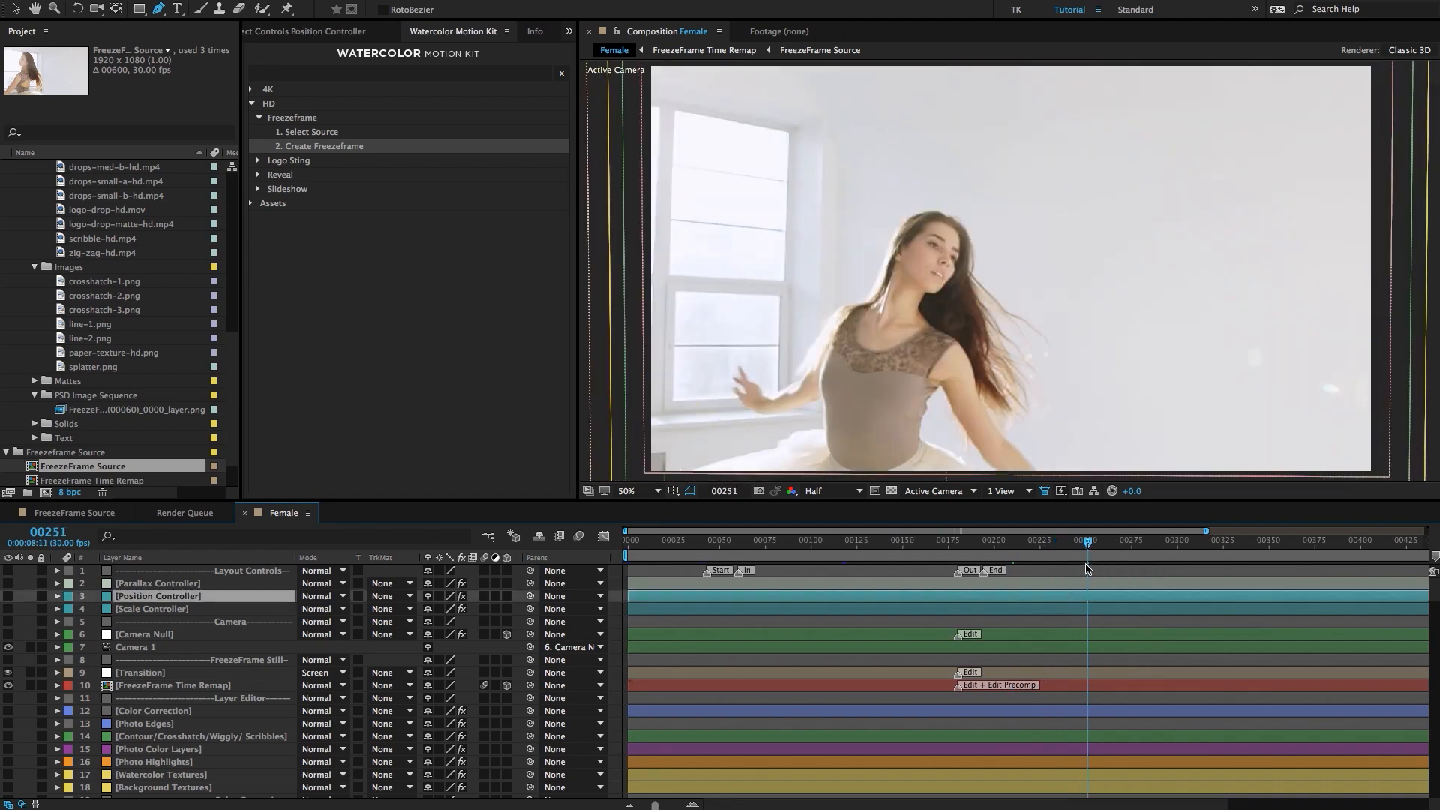
{"action": "key", "text": "n"}
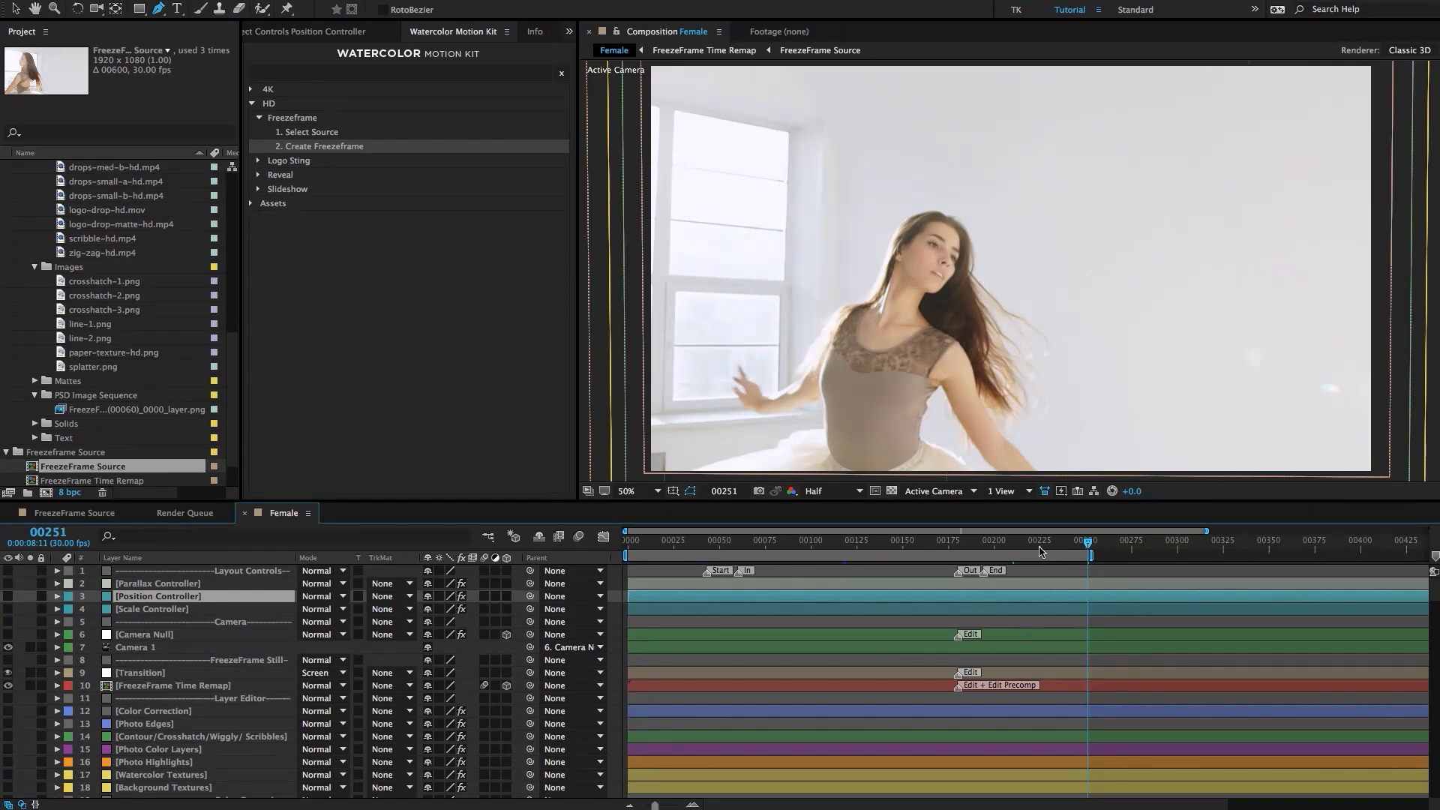
Hide the shy layers in the Female timeline to bring the layers with Edit markers closer together.
{"action": "scroll", "coordinate": [1013, 609], "scroll_direction": "down", "scroll_amount": 1}
{"action": "scroll", "coordinate": [1009, 619], "scroll_direction": "up", "scroll_amount": 1}
{"action": "left_click", "coordinate": [921, 634]}
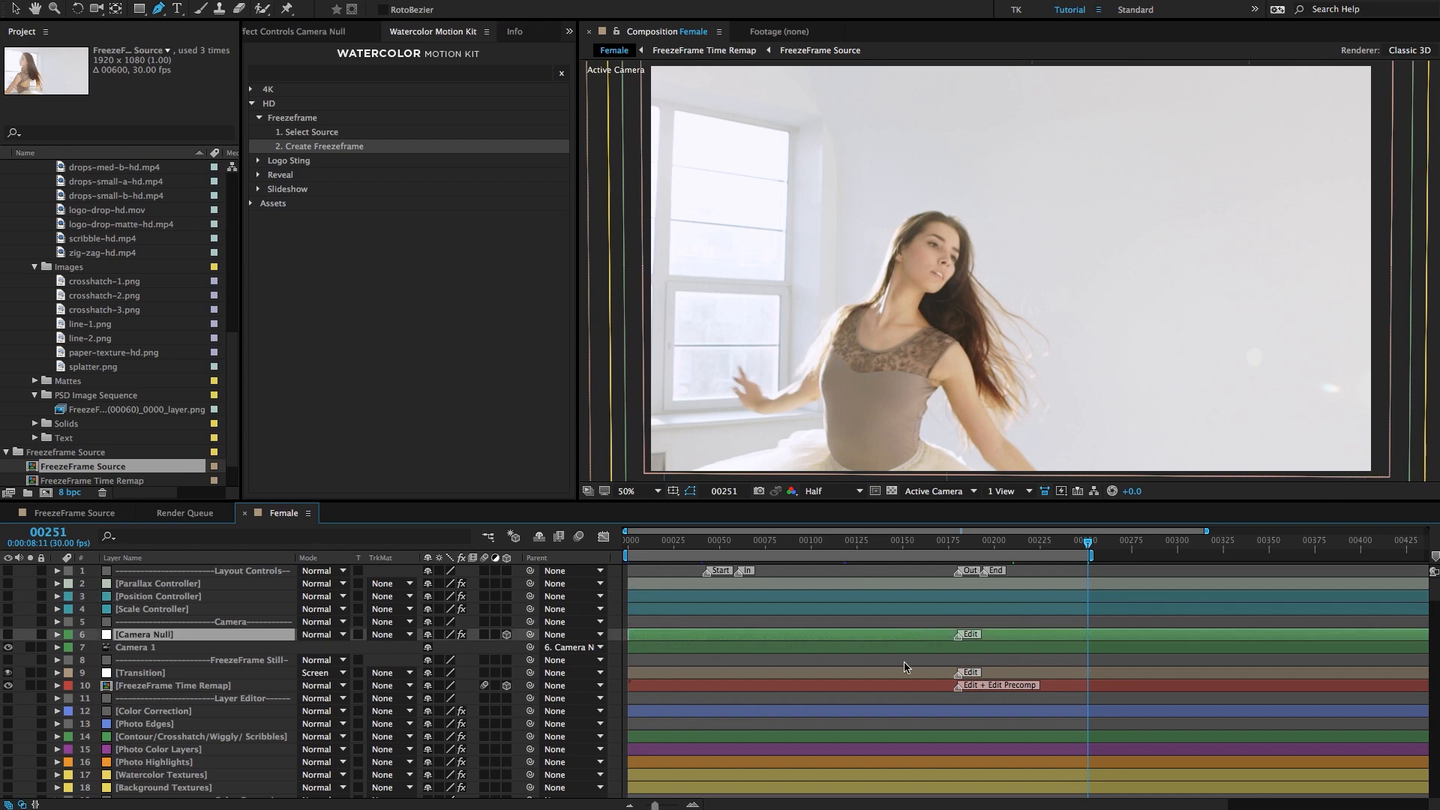
{"action": "left_click", "coordinate": [890, 673], "text": "ctrl"}
{"action": "left_click", "coordinate": [915, 685]}
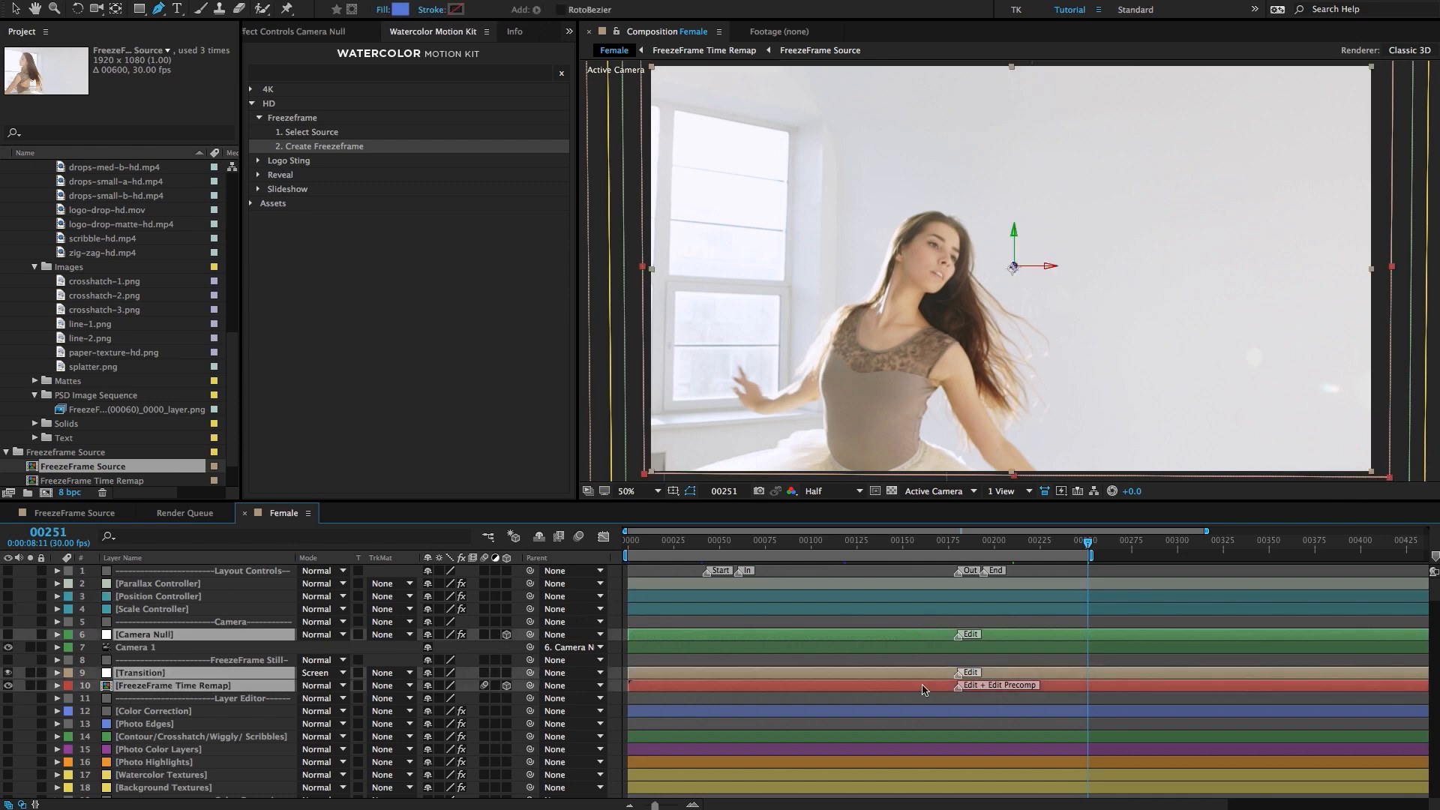
{"action": "scroll", "coordinate": [918, 705], "scroll_direction": "down", "scroll_amount": 6}
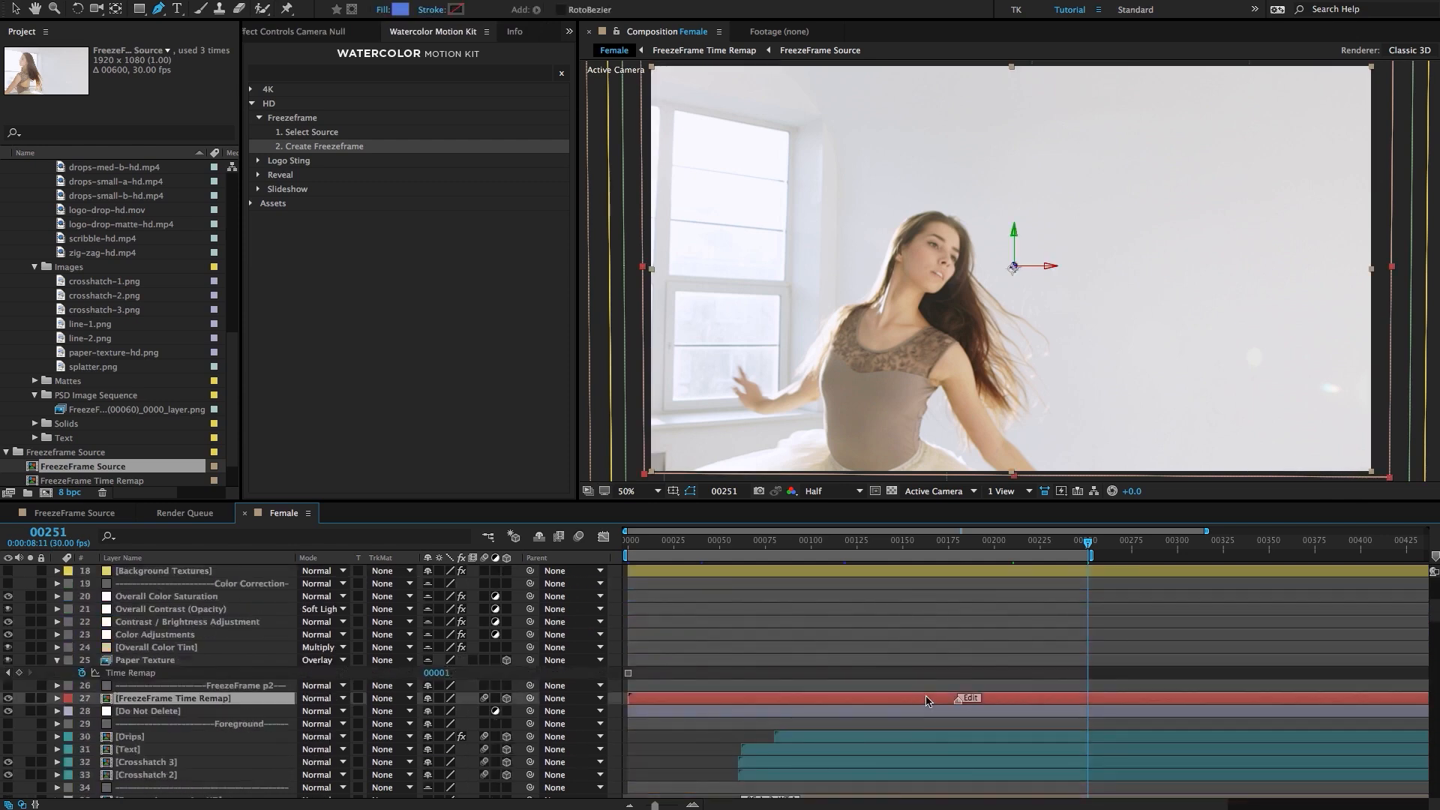
{"action": "scroll", "coordinate": [924, 705], "scroll_direction": "down", "scroll_amount": 4}
{"action": "scroll", "coordinate": [927, 699], "scroll_direction": "down", "scroll_amount": 4}
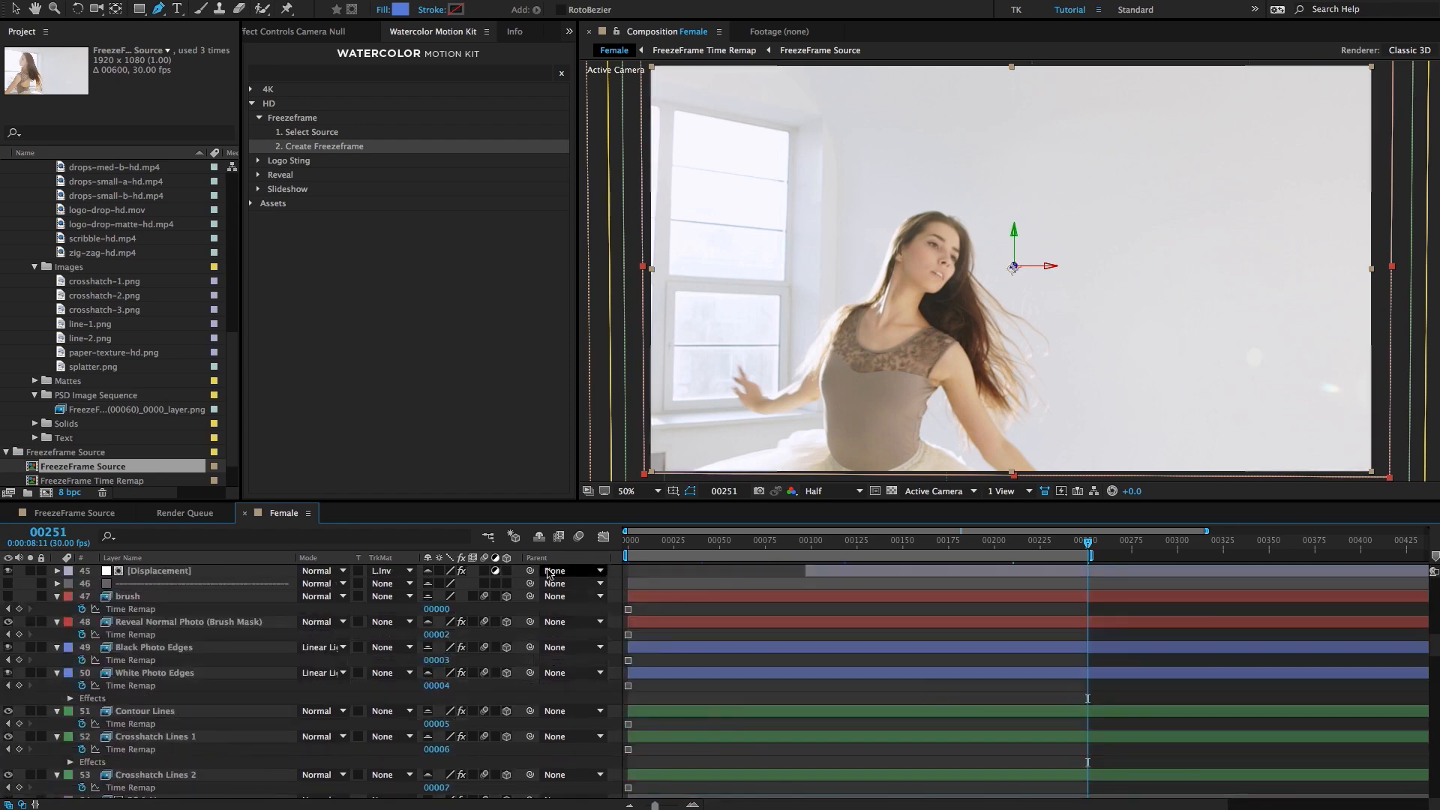
{"action": "left_click", "coordinate": [539, 537]}
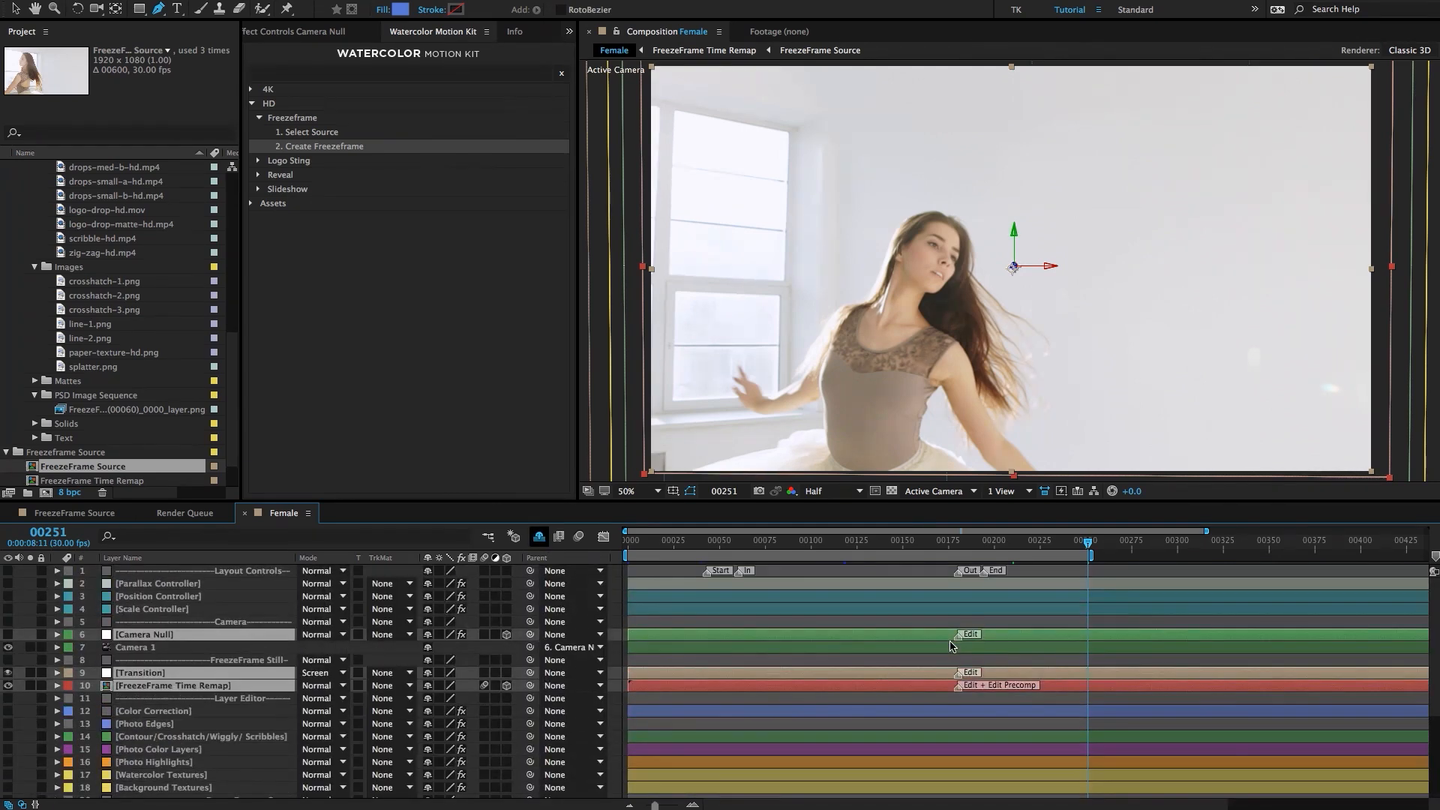
Select the Camera Null, Transition and both FreezeFrame Time Remap layers and reveal their keyframed properties.
{"action": "scroll", "coordinate": [950, 646], "scroll_direction": "up", "scroll_amount": 4}
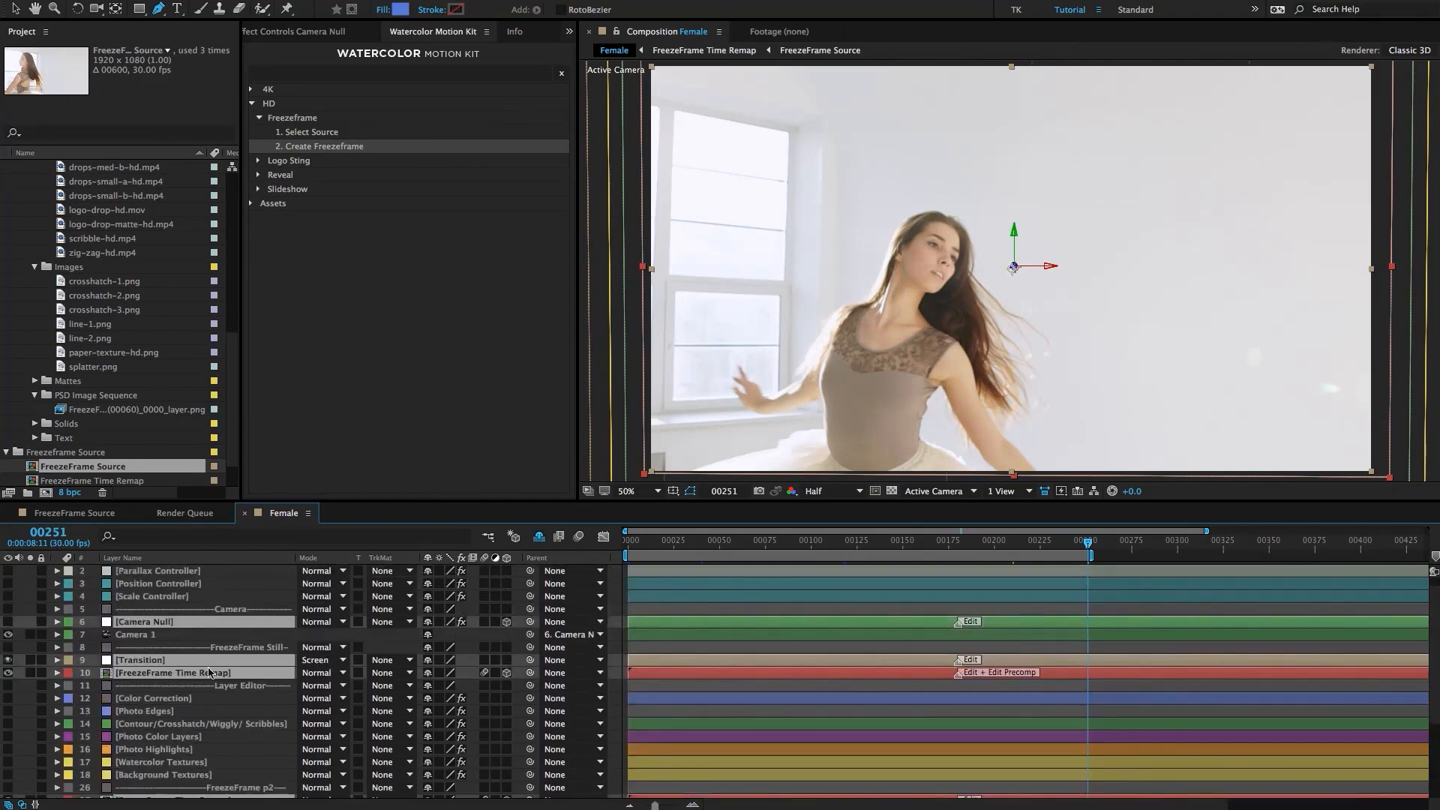
{"action": "scroll", "coordinate": [201, 678], "scroll_direction": "down", "scroll_amount": 4}
{"action": "left_click", "coordinate": [913, 675]}
{"action": "left_click", "coordinate": [915, 684]}
{"action": "scroll", "coordinate": [919, 621], "scroll_direction": "up", "scroll_amount": 3}
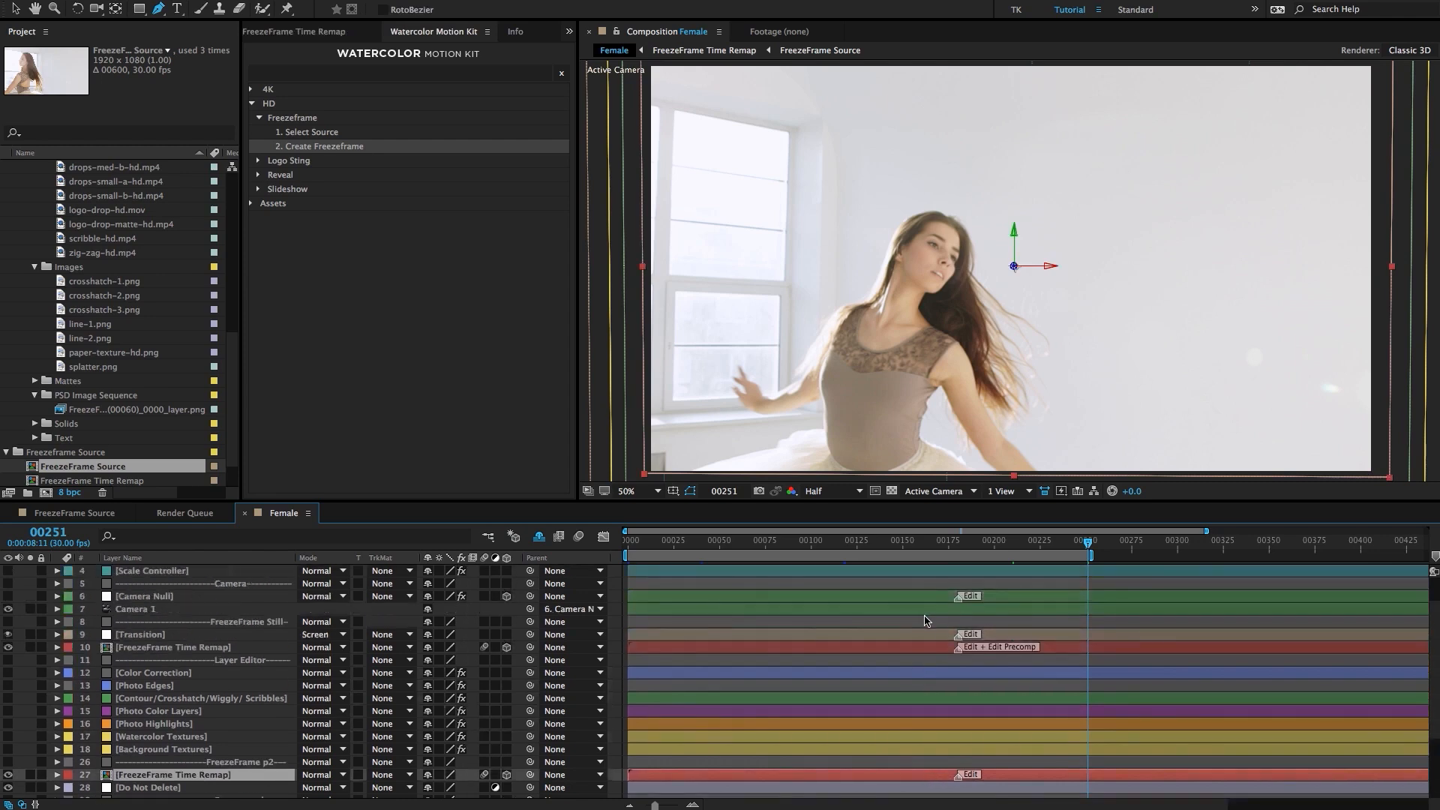
{"action": "left_click", "coordinate": [929, 648], "text": "super"}
{"action": "left_click", "coordinate": [931, 636], "text": "super"}
{"action": "left_click", "coordinate": [925, 598], "text": "super"}
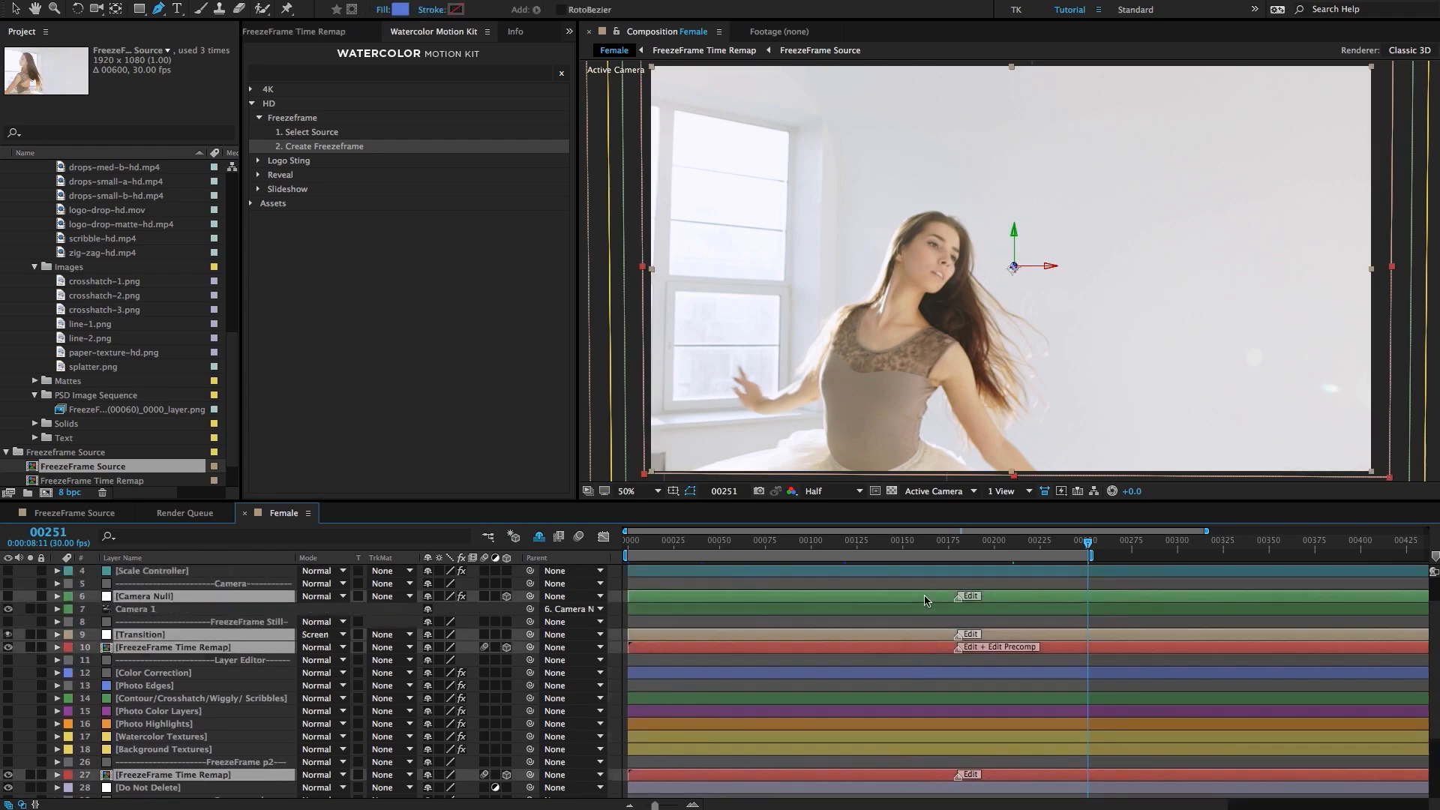
{"action": "key", "text": "u"}
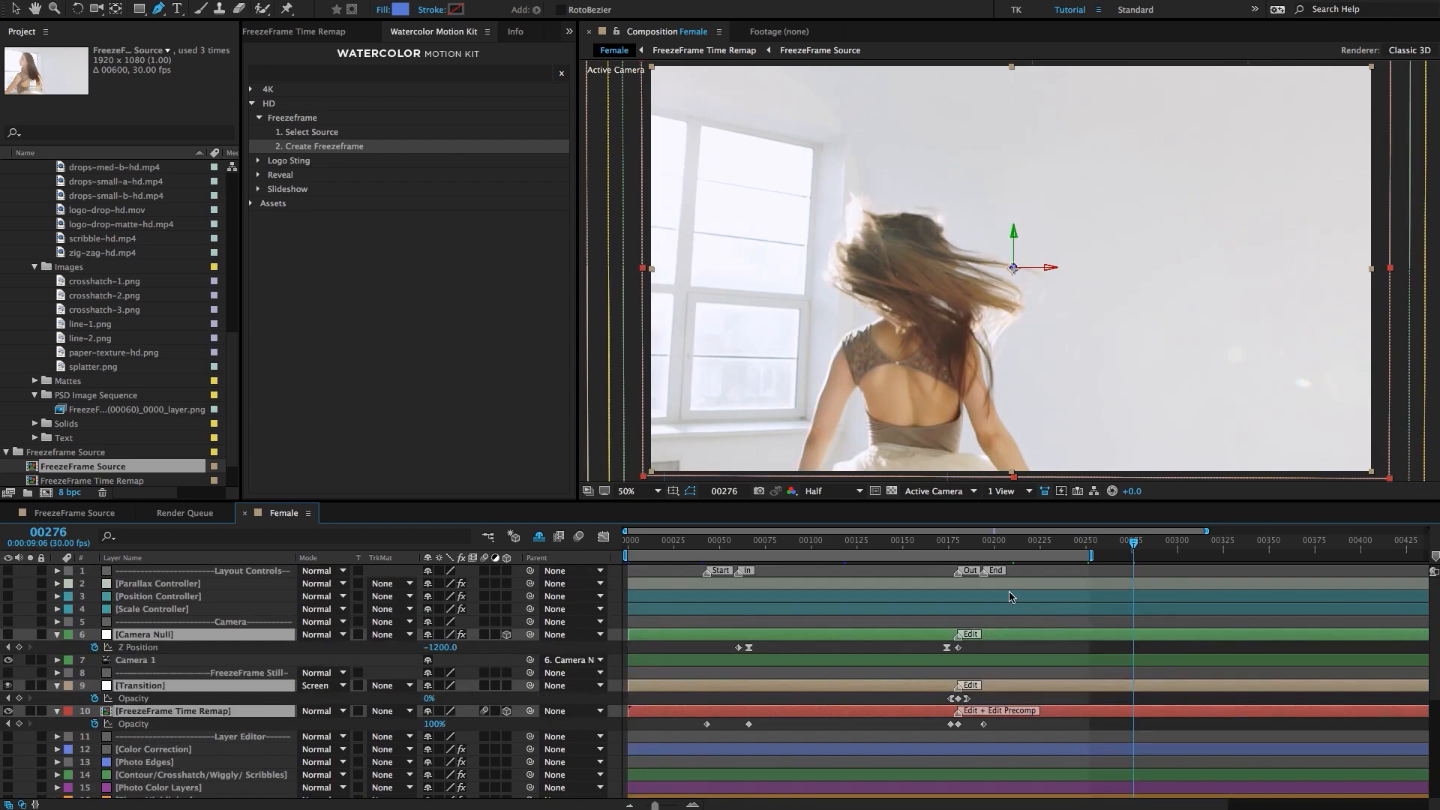
Examine how the Out and End markers line up with the closing transition keyframes around frame 180.
{"action": "scroll", "coordinate": [992, 578], "scroll_direction": "up", "scroll_amount": 1}
{"action": "scroll", "coordinate": [935, 556], "scroll_direction": "up", "scroll_amount": 1}
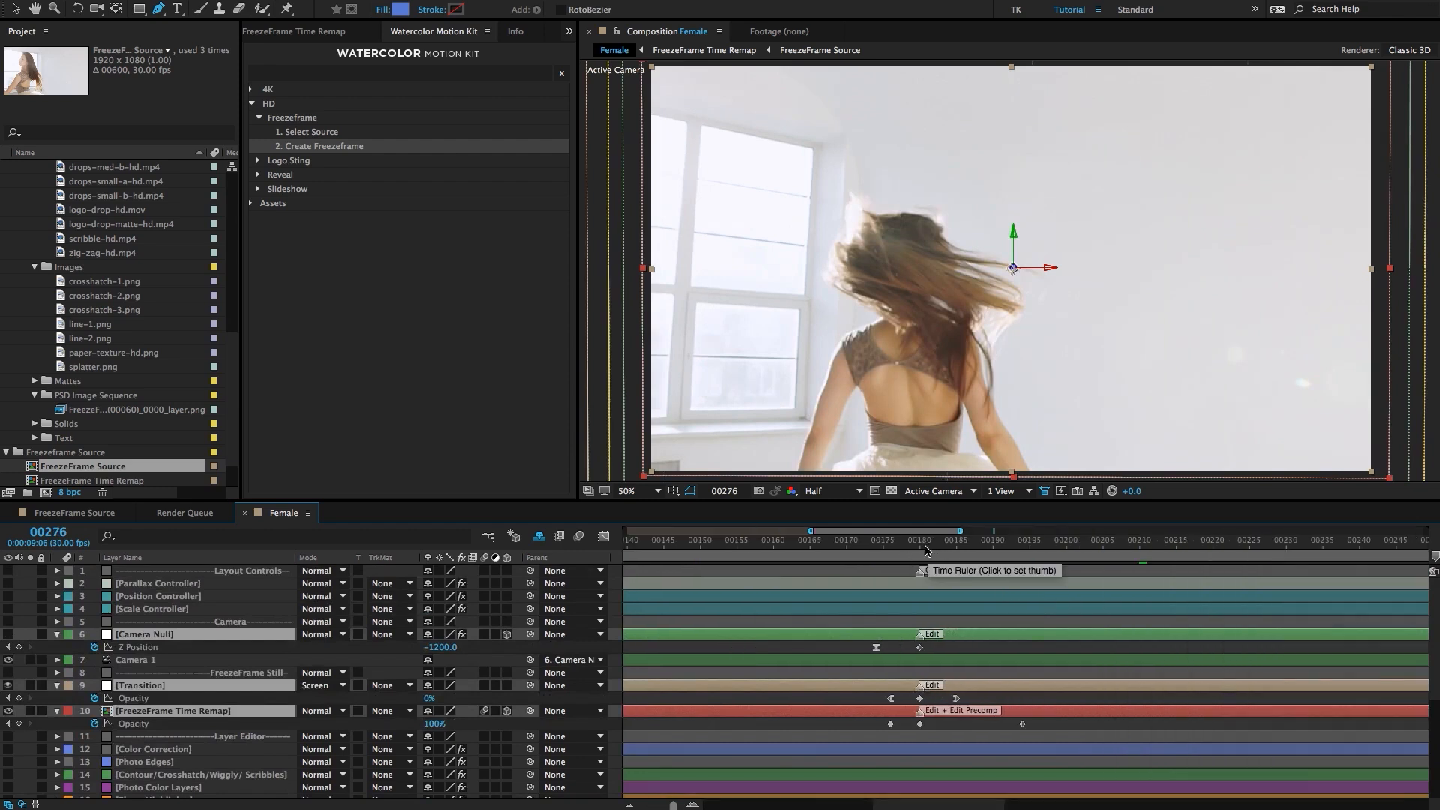
{"action": "left_click", "coordinate": [922, 544]}
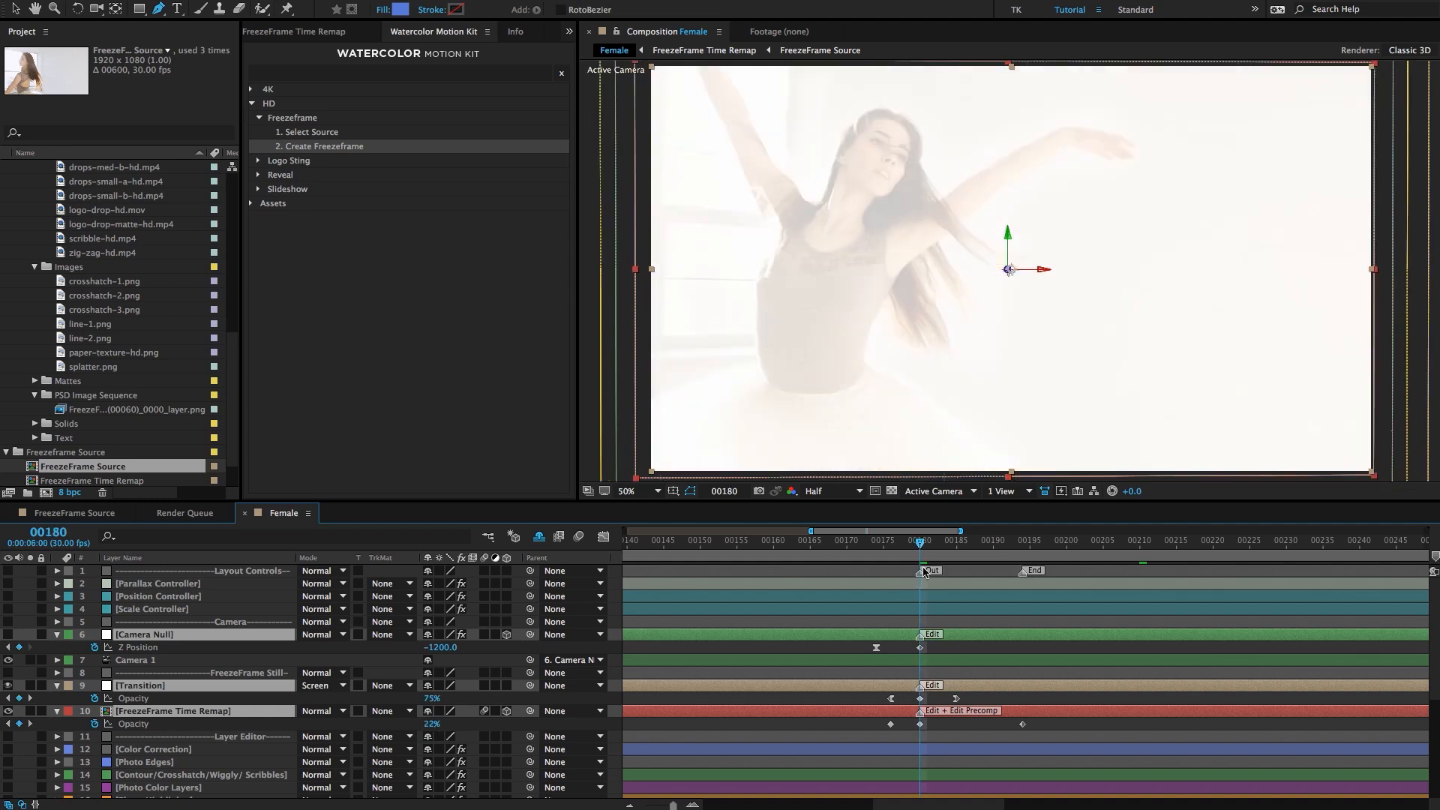
{"action": "left_click", "coordinate": [1022, 552]}
{"action": "key", "text": "j"}
{"action": "key", "text": "minus"}
{"action": "key", "text": "minus"}
{"action": "key", "text": "minus"}
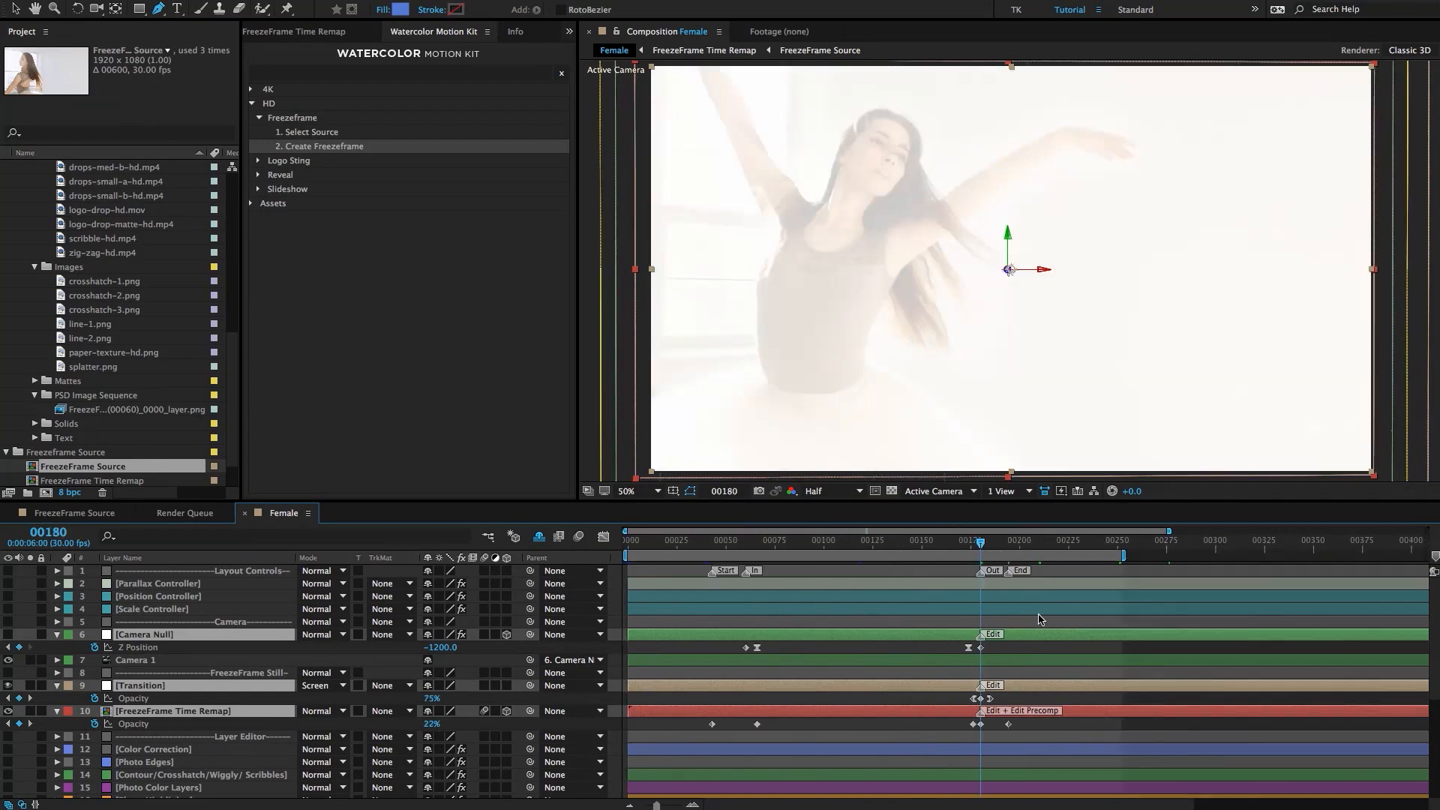
{"action": "key", "text": "equal"}
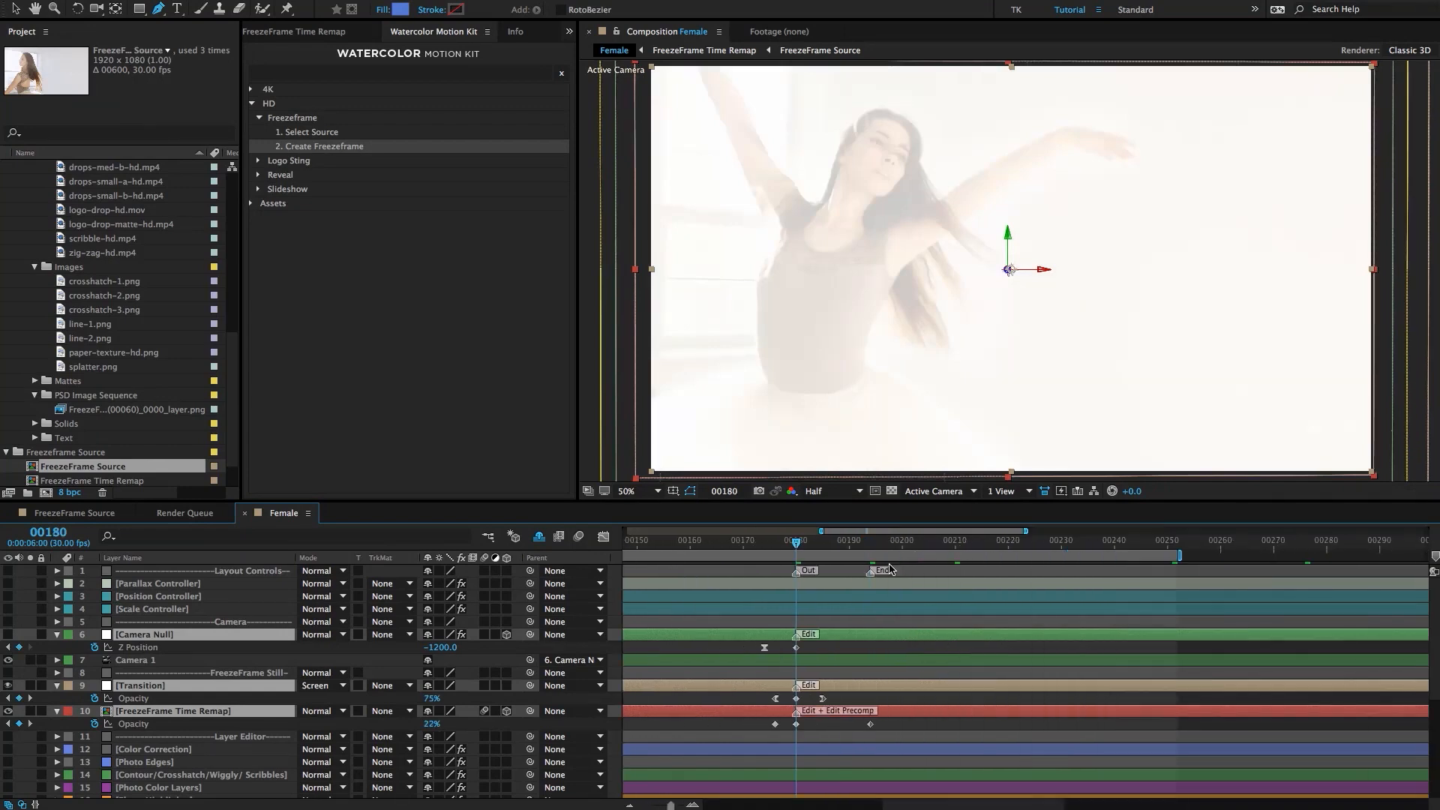
Move the layout controls' Out marker to frame 275 and the End marker to frame 290.
{"action": "left_click", "coordinate": [1099, 546]}
{"action": "left_click_drag", "start_coordinate": [1098, 549], "coordinate": [1095, 550]}
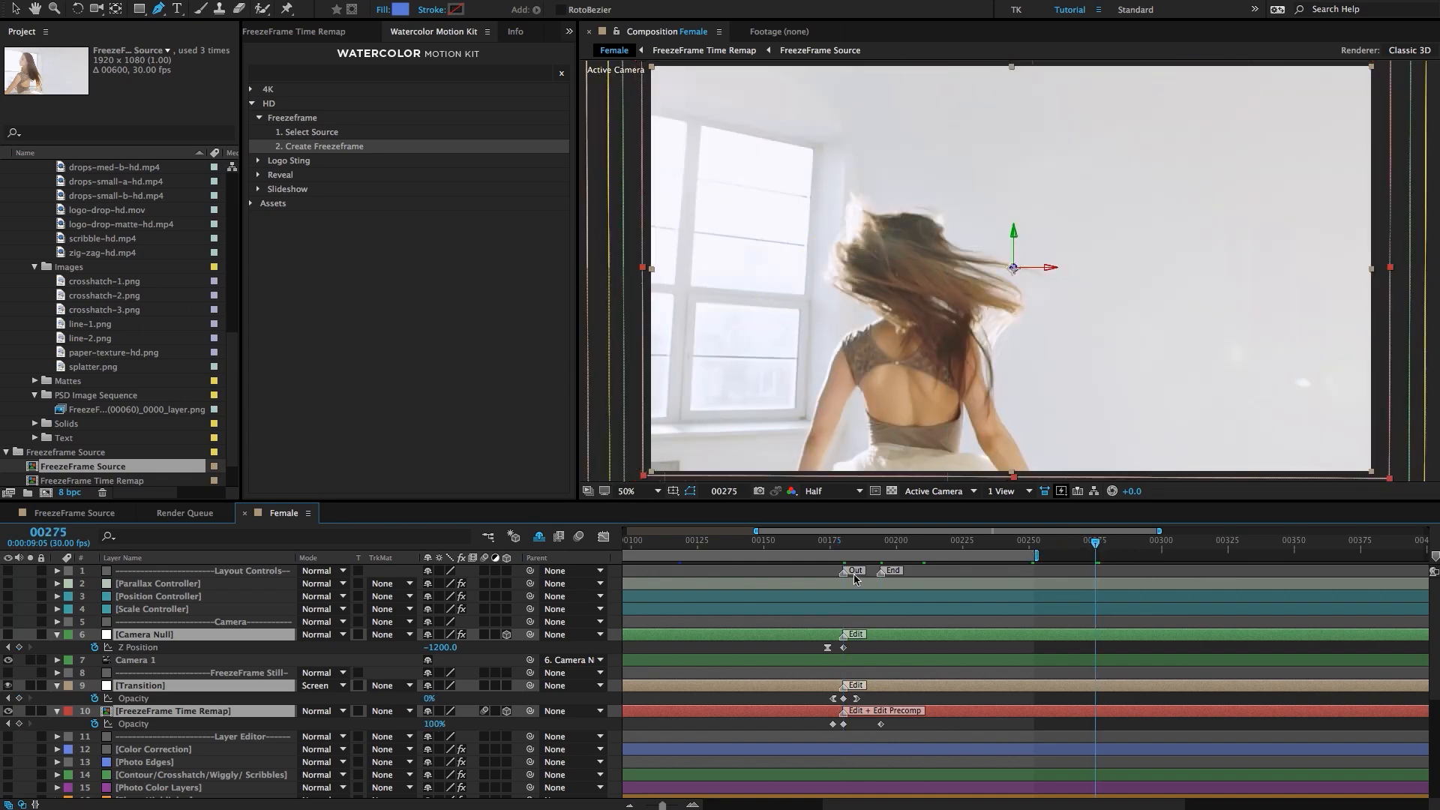
{"action": "left_click_drag", "start_coordinate": [847, 574], "coordinate": [1097, 586]}
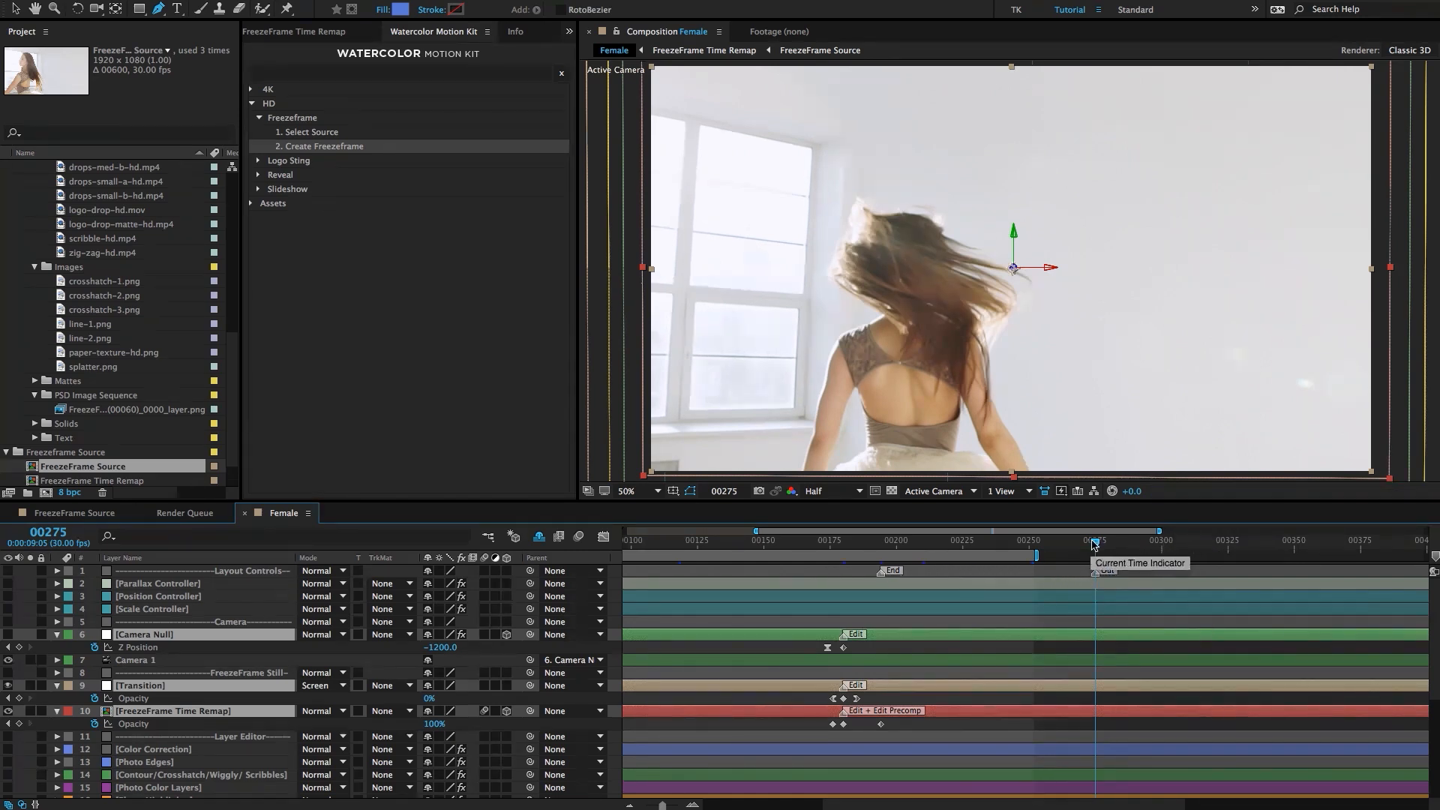
{"action": "left_click_drag", "start_coordinate": [1111, 543], "coordinate": [1136, 547]}
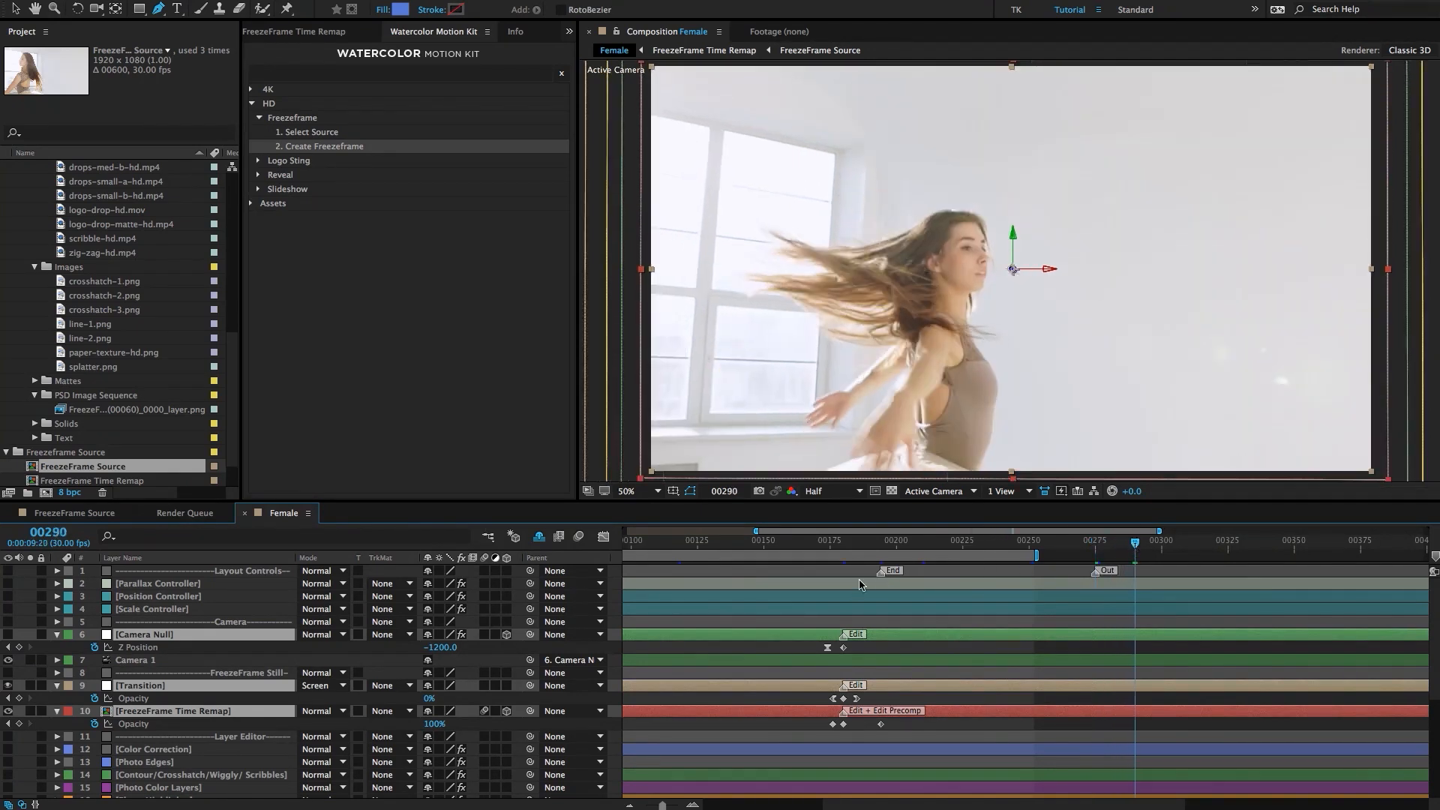
{"action": "left_click_drag", "start_coordinate": [884, 575], "coordinate": [1135, 573]}
Shift the Camera Null's closing pair of Z Position keyframes so the second one sits at frame 275.
{"action": "left_click", "coordinate": [828, 648]}
{"action": "left_click_drag", "start_coordinate": [846, 652], "coordinate": [1089, 652]}
{"action": "left_click", "coordinate": [1095, 548]}
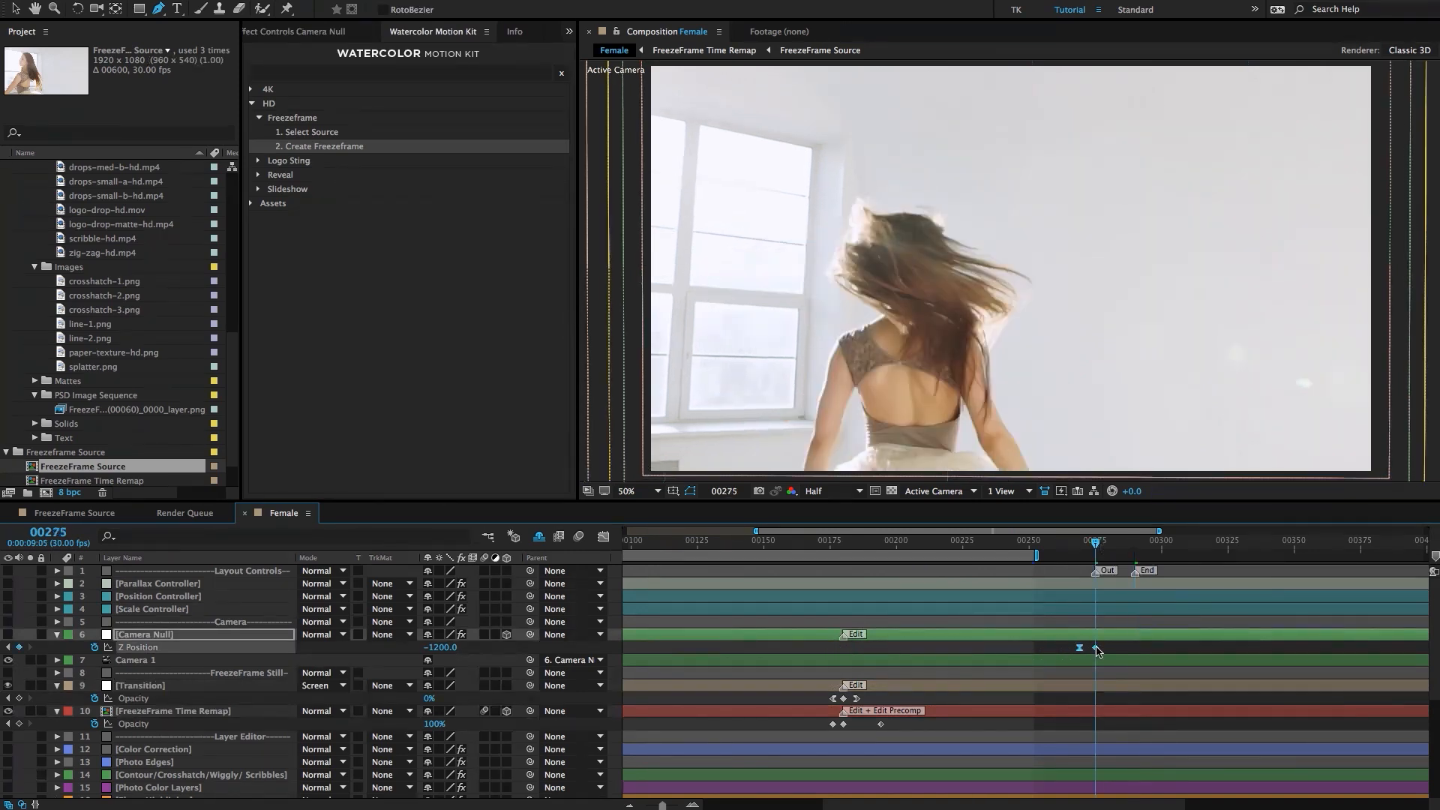
Shift the closing Opacity keyframes of the Transition and upper FreezeFrame Time Remap layers to center on the Out marker at frame 275.
{"action": "left_click", "coordinate": [843, 699]}
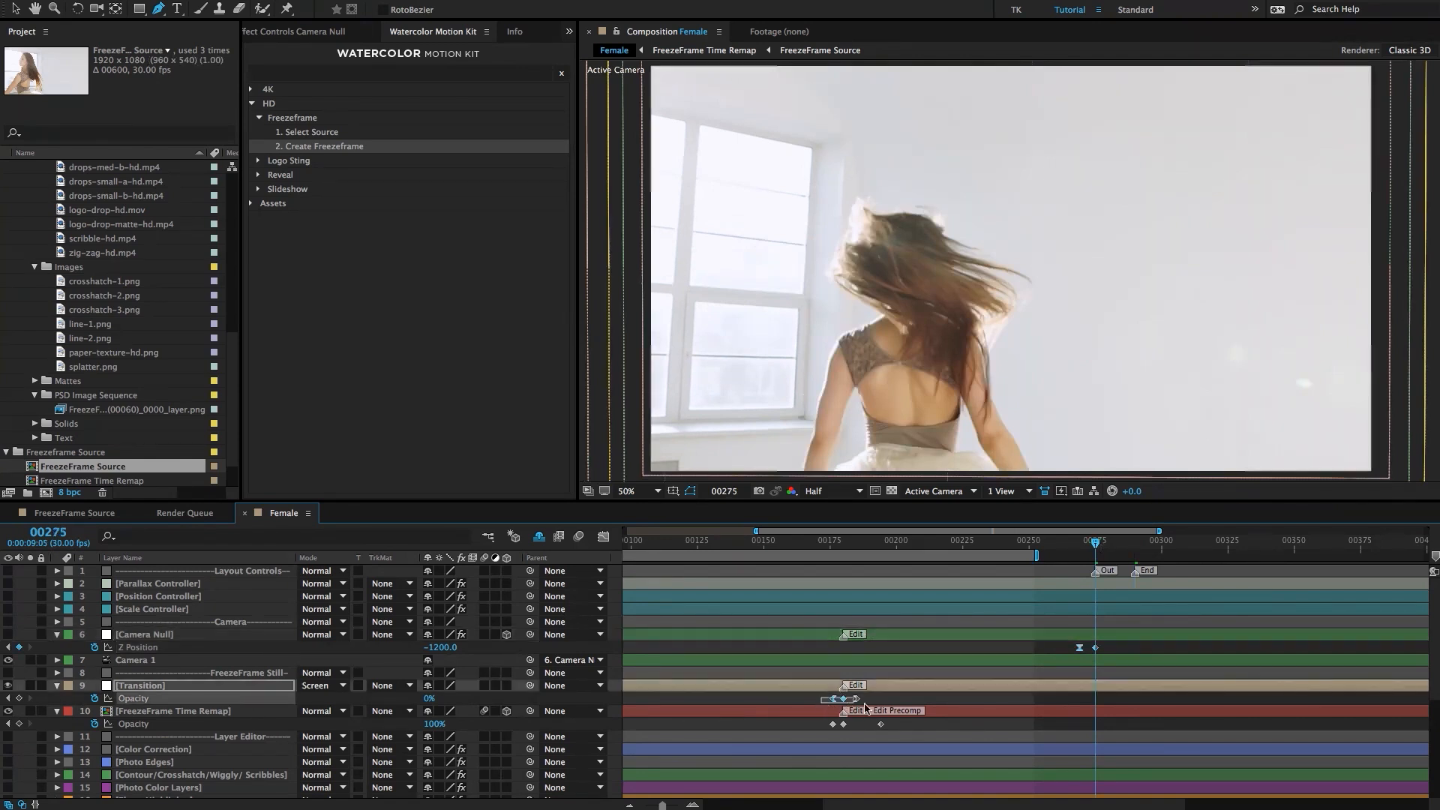
{"action": "left_click_drag", "start_coordinate": [846, 703], "coordinate": [1097, 714]}
{"action": "left_click_drag", "start_coordinate": [823, 722], "coordinate": [1101, 737]}
Shift the lower FreezeFrame Time Remap layer's two Opacity keyframes so the second one sits at frame 275.
{"action": "scroll", "coordinate": [900, 739], "scroll_direction": "down", "scroll_amount": 6}
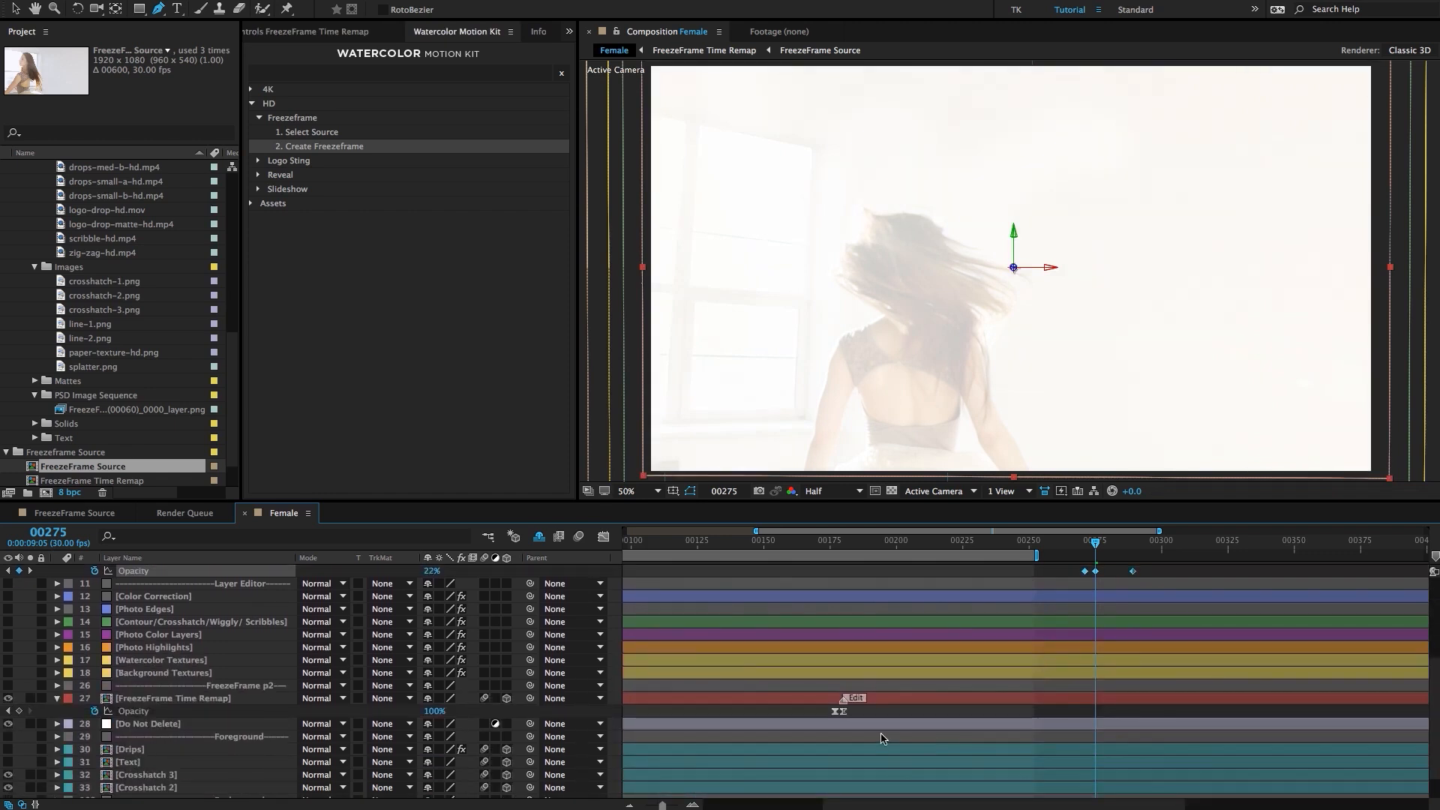
{"action": "left_click", "coordinate": [839, 711]}
{"action": "left_click_drag", "start_coordinate": [844, 711], "coordinate": [1100, 733]}
Move the Edit markers on both FreezeFrame Time Remap layers, the Transition layer and the Camera Null to frame 275.
{"action": "scroll", "coordinate": [1013, 720], "scroll_direction": "up", "scroll_amount": 1}
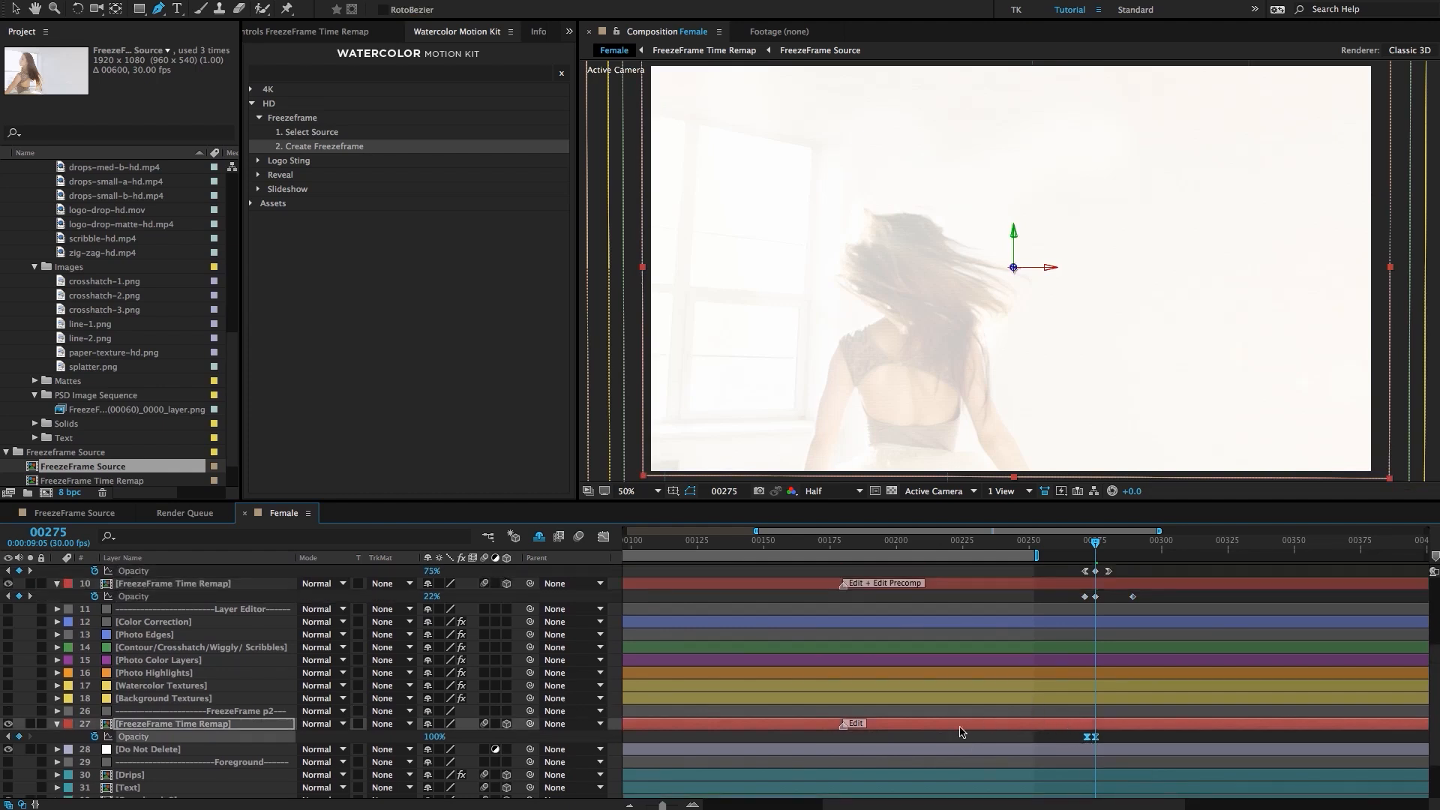
{"action": "mouse_move", "coordinate": [855, 729]}
{"action": "left_mouse_down"}
{"action": "mouse_move", "coordinate": [1151, 732]}
{"action": "mouse_move", "coordinate": [1096, 731]}
{"action": "left_mouse_up"}
{"action": "scroll", "coordinate": [1032, 674], "scroll_direction": "up", "scroll_amount": 2}
{"action": "left_click_drag", "start_coordinate": [840, 624], "coordinate": [1095, 622]}
{"action": "left_click_drag", "start_coordinate": [842, 598], "coordinate": [1095, 598]}
{"action": "scroll", "coordinate": [1048, 645], "scroll_direction": "up", "scroll_amount": 4}
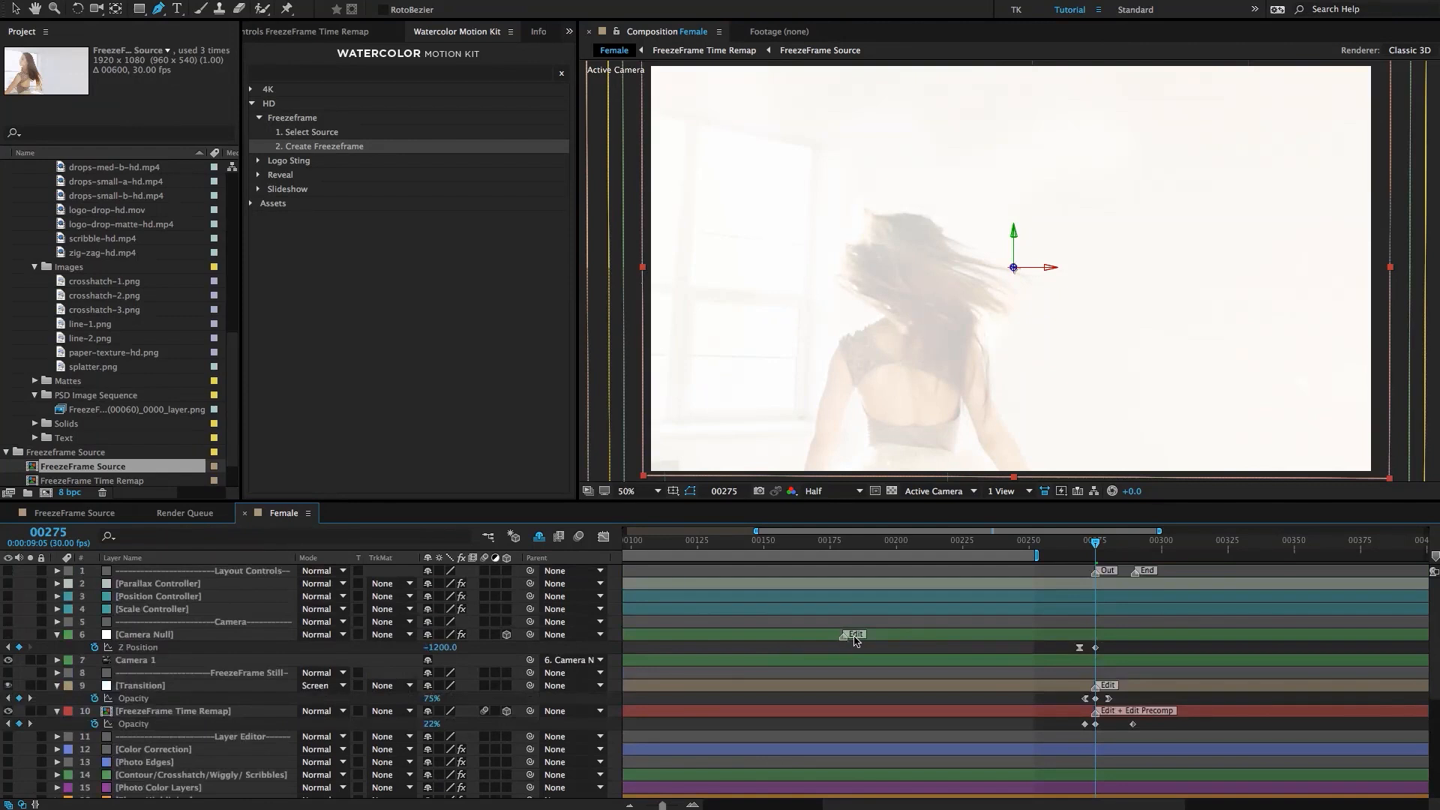
{"action": "left_click_drag", "start_coordinate": [842, 638], "coordinate": [1095, 634]}
Extend the work area end to about frame 375 and scrub back through the retimed transition.
{"action": "left_click_drag", "start_coordinate": [1036, 556], "coordinate": [1363, 557]}
{"action": "left_click", "coordinate": [1189, 542]}
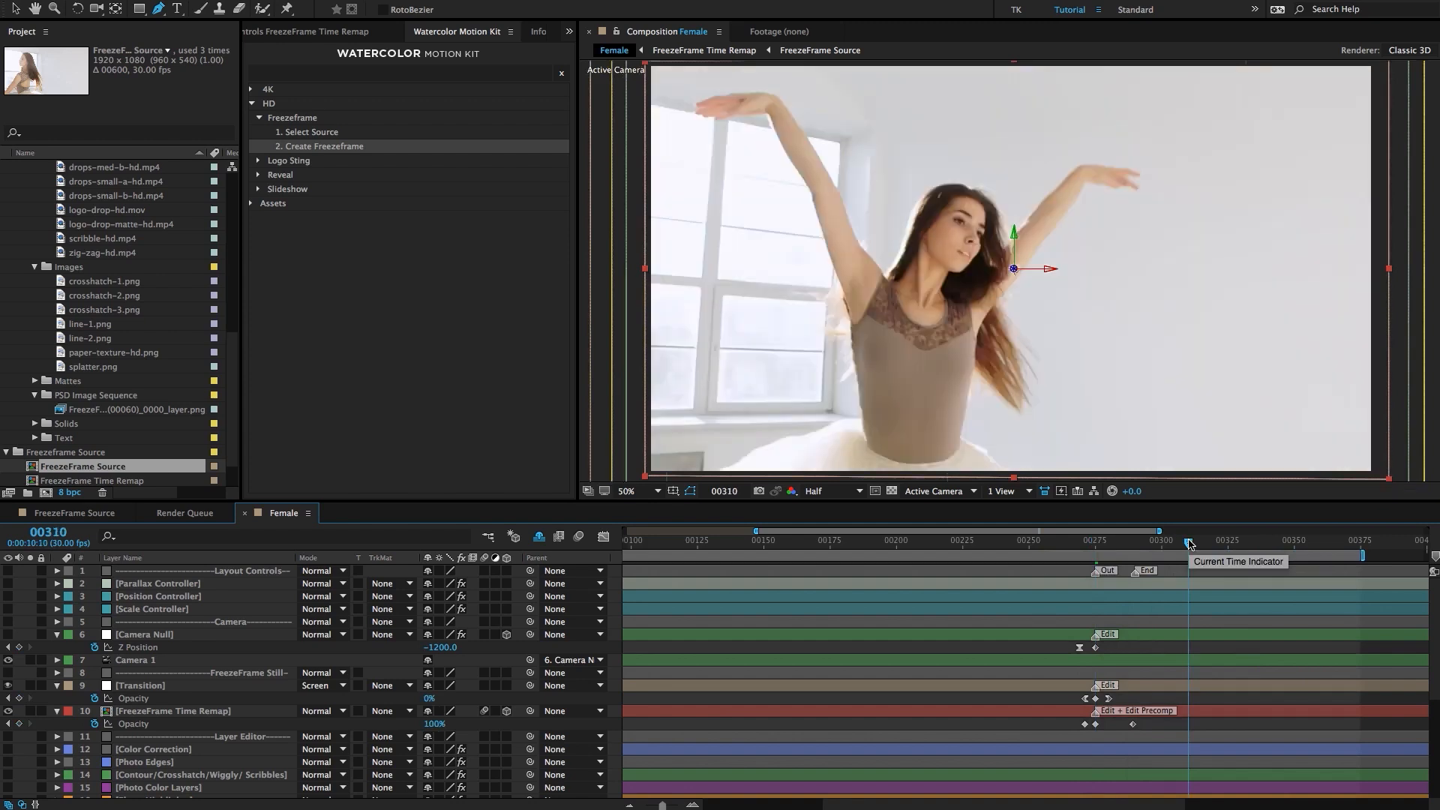
{"action": "left_click_drag", "start_coordinate": [1189, 541], "coordinate": [1016, 542]}
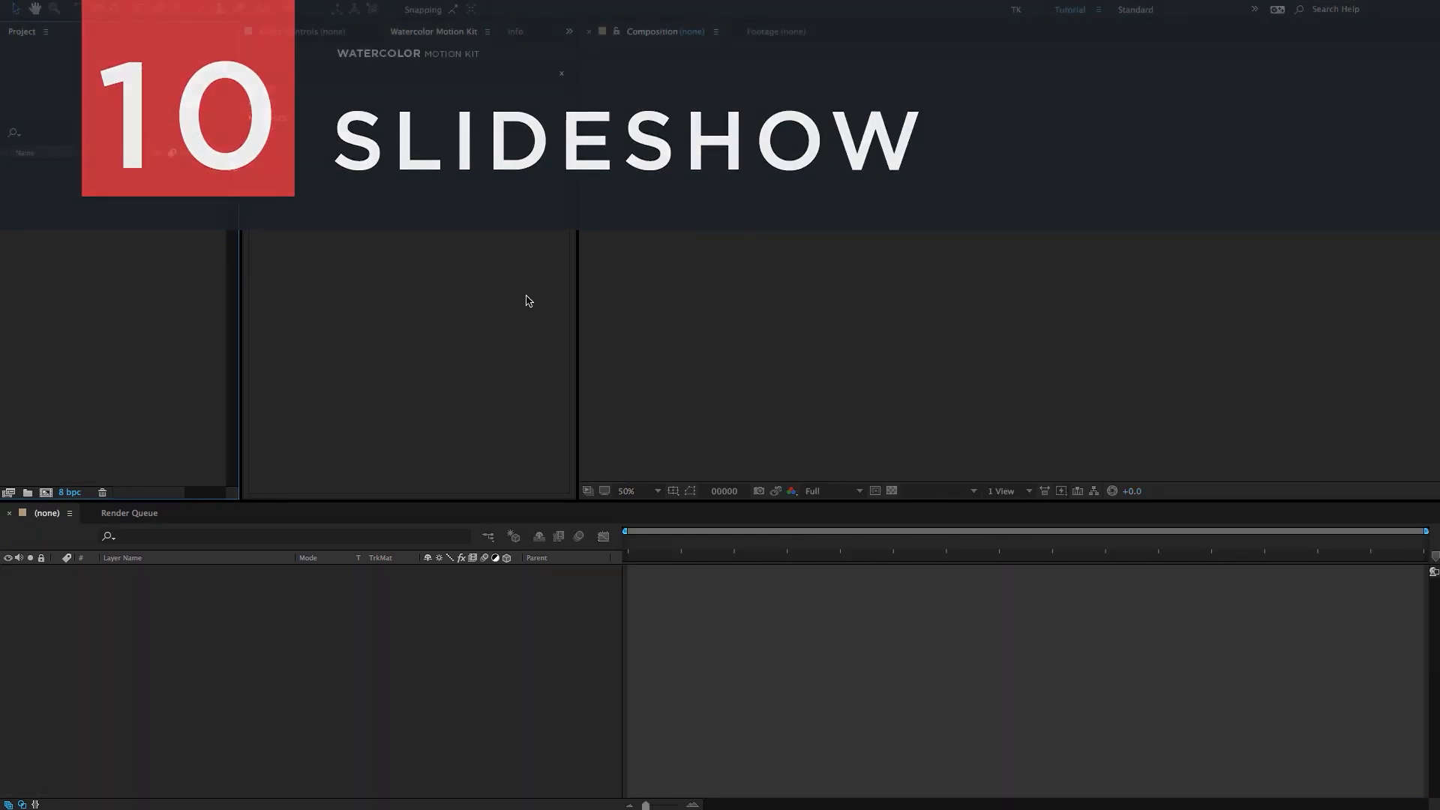
Create the HD slideshow base composition from the Watercolor Motion Kit.
{"action": "left_click", "coordinate": [263, 162]}
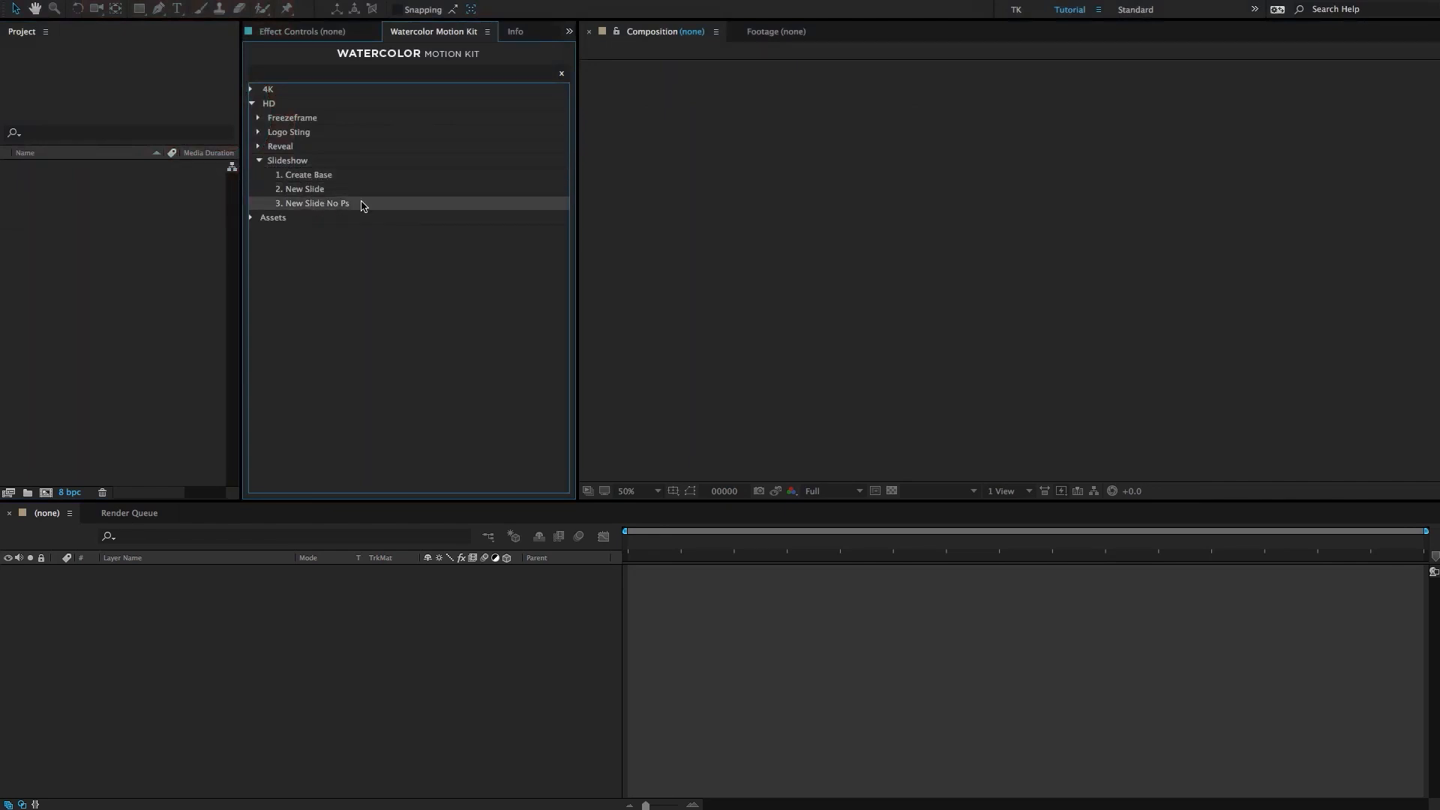
{"action": "double_click", "coordinate": [302, 182]}
{"action": "left_click", "coordinate": [87, 175]}
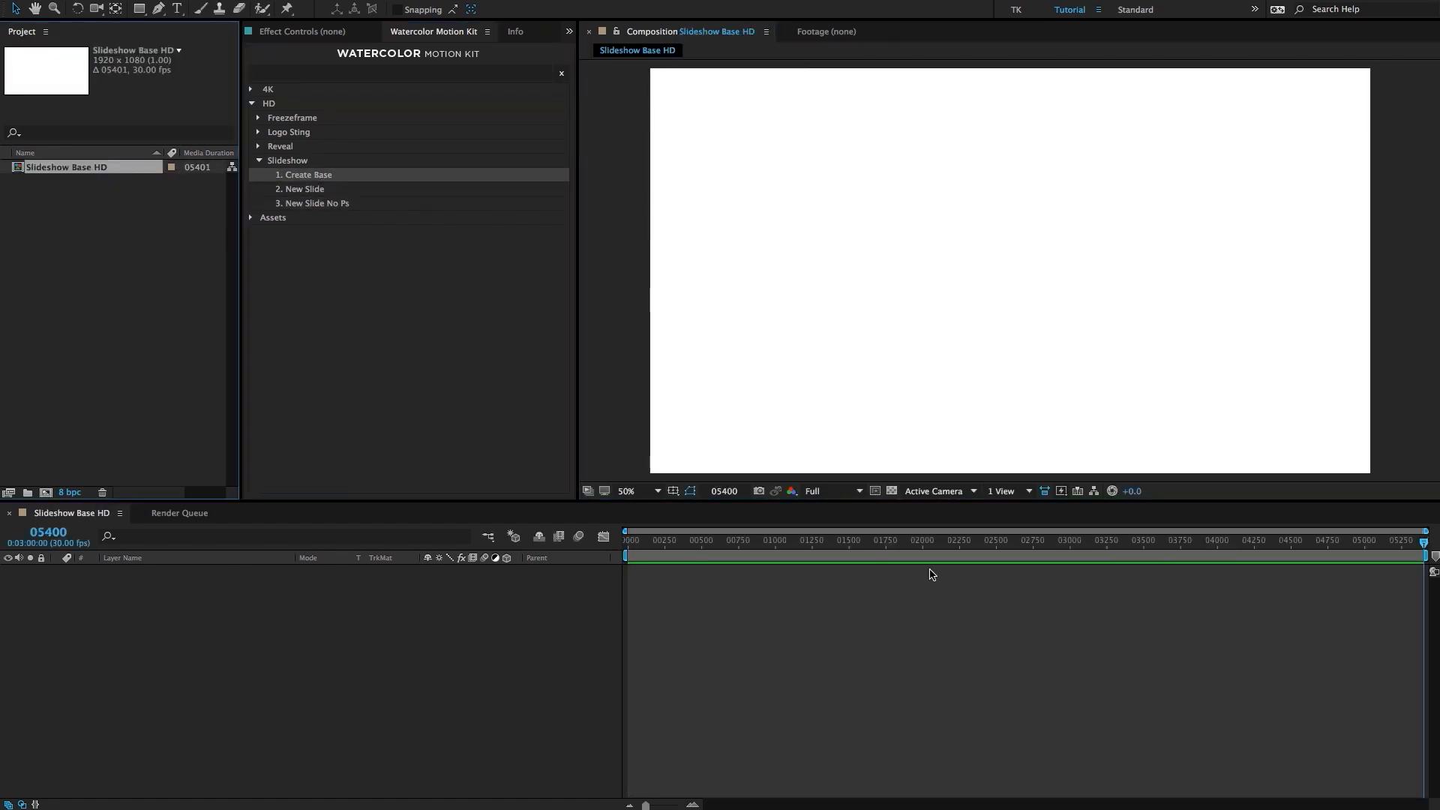
Inspect the duration in the Slideshow Base HD composition settings.
{"action": "left_click", "coordinate": [1424, 555]}
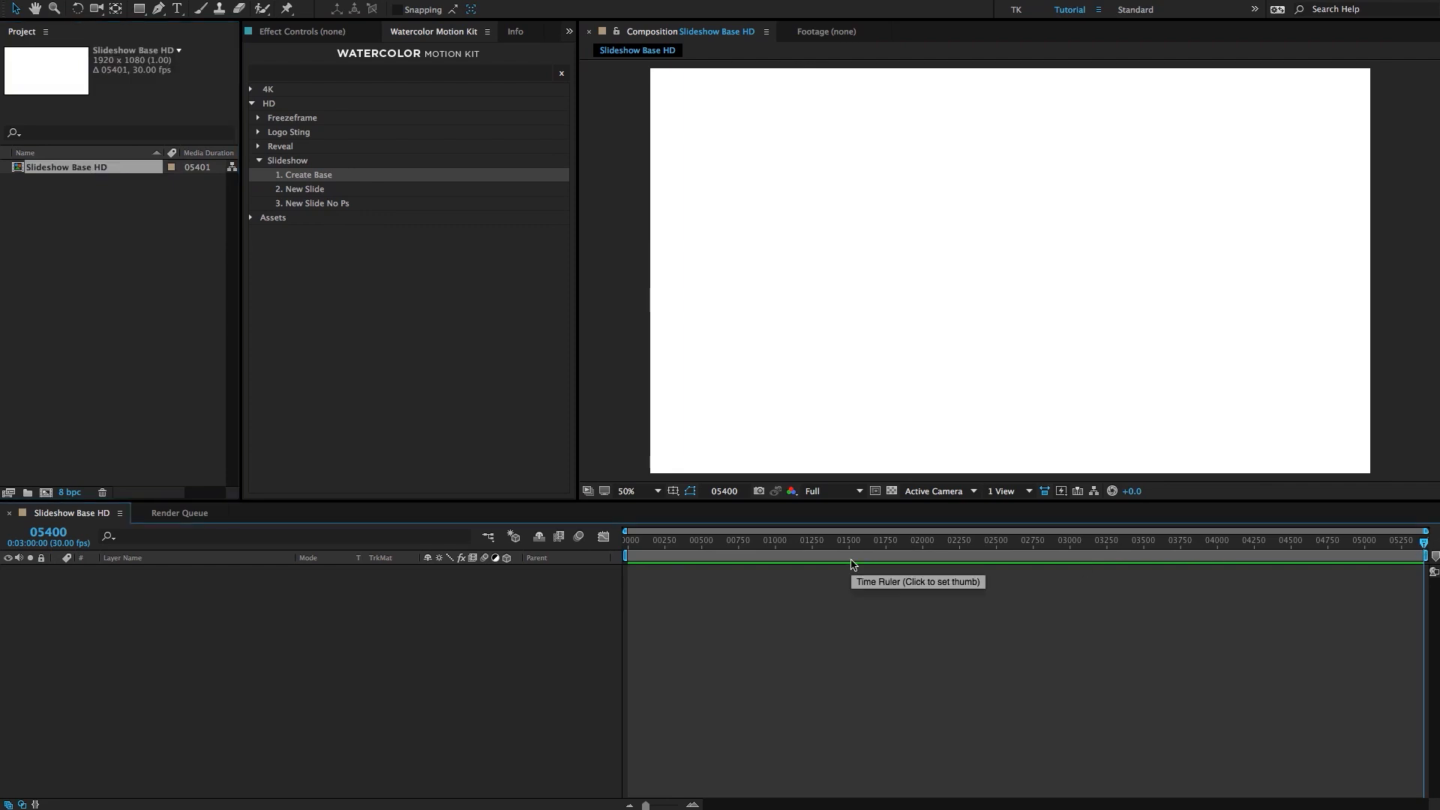
{"action": "key", "text": "ctrl+k"}
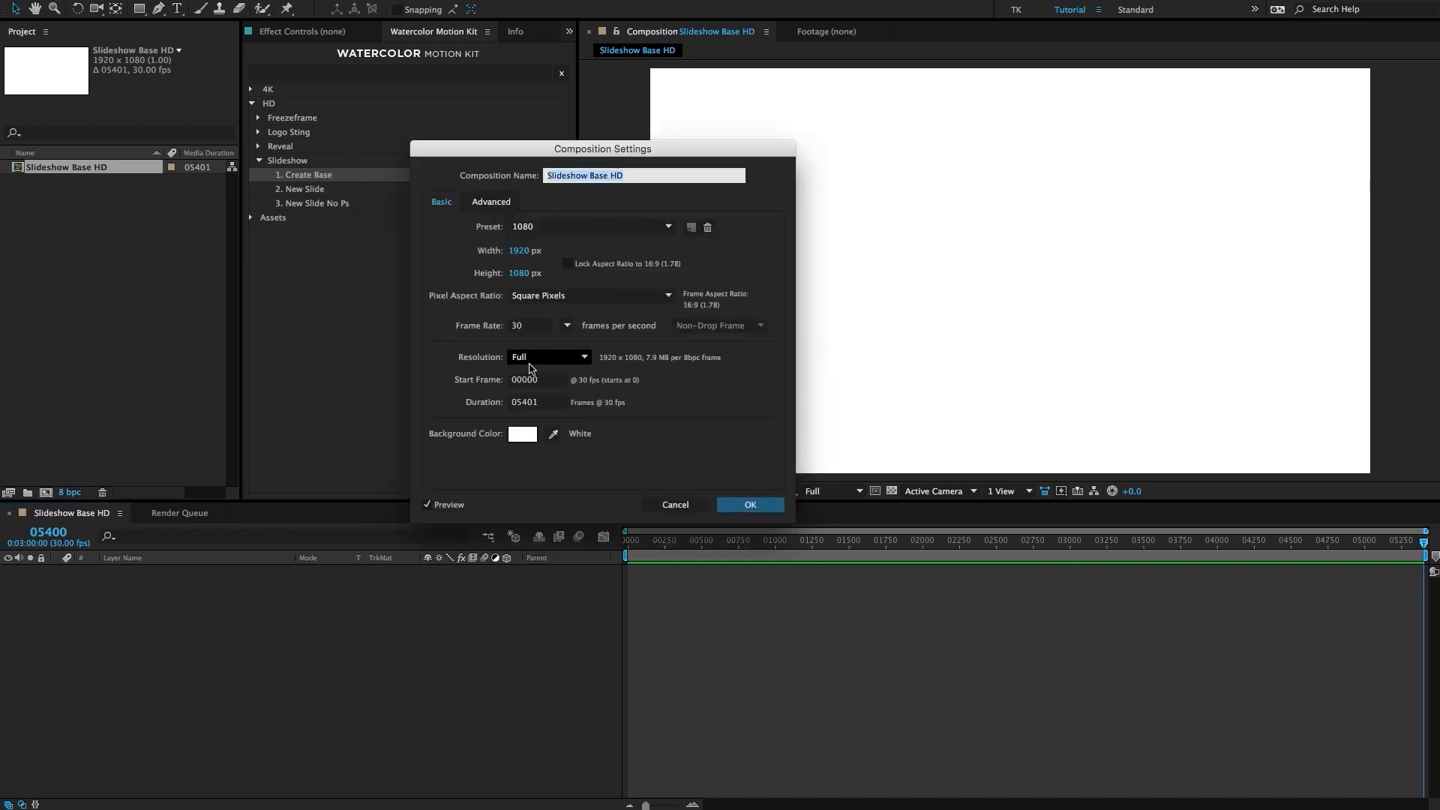
{"action": "left_click", "coordinate": [514, 403]}
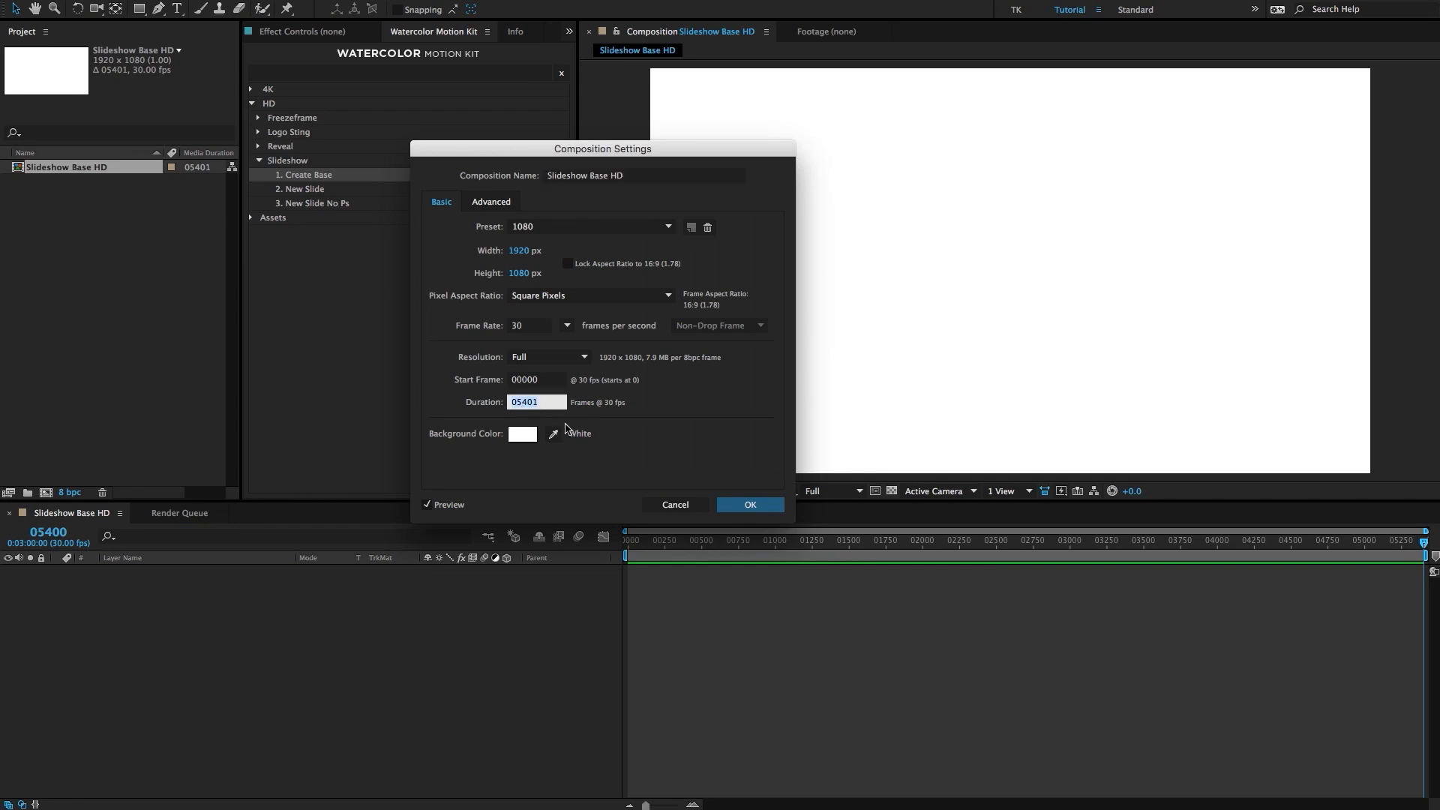
{"action": "left_click", "coordinate": [750, 504]}
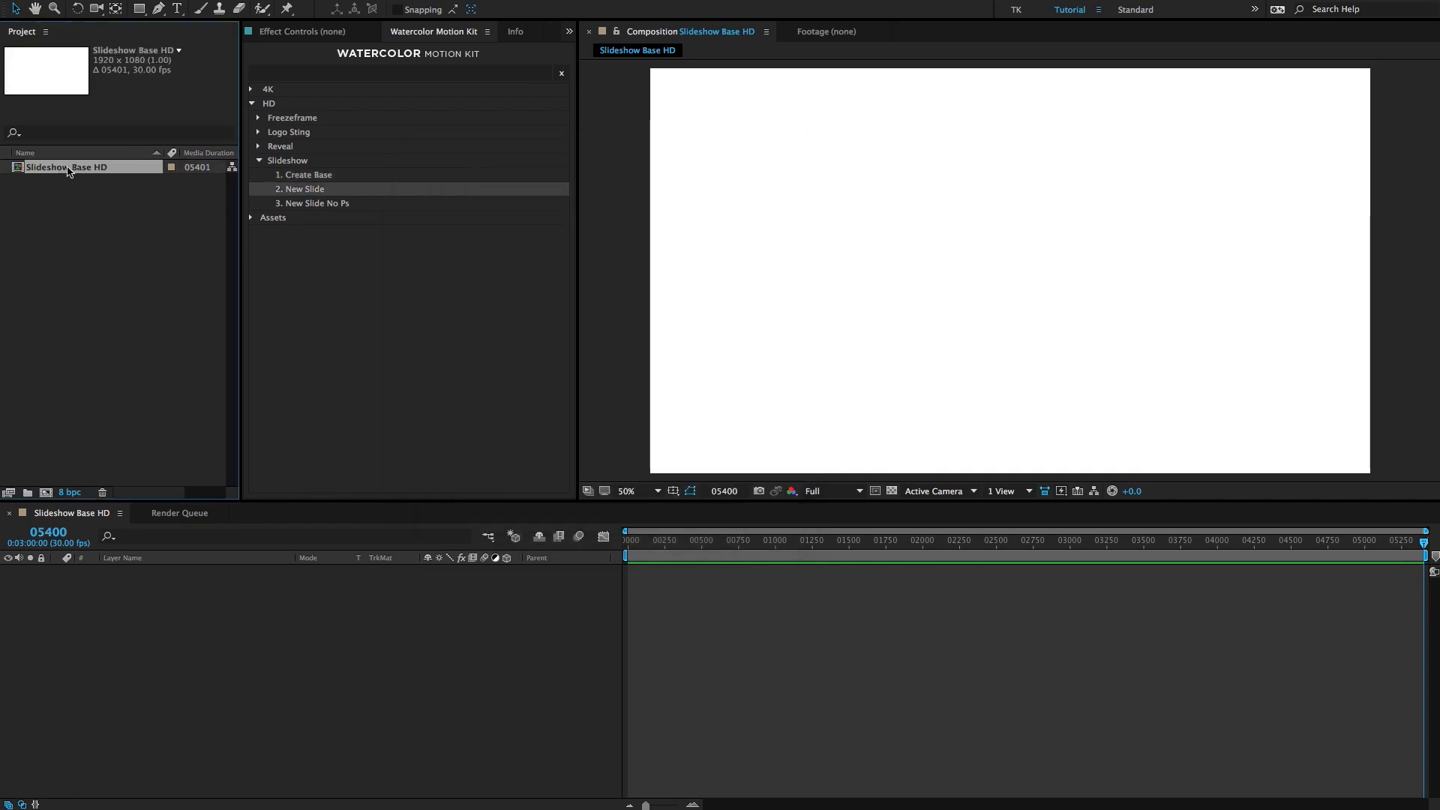
Try to add a new HD slideshow slide with no composition selected in the project.
{"action": "left_click", "coordinate": [156, 246]}
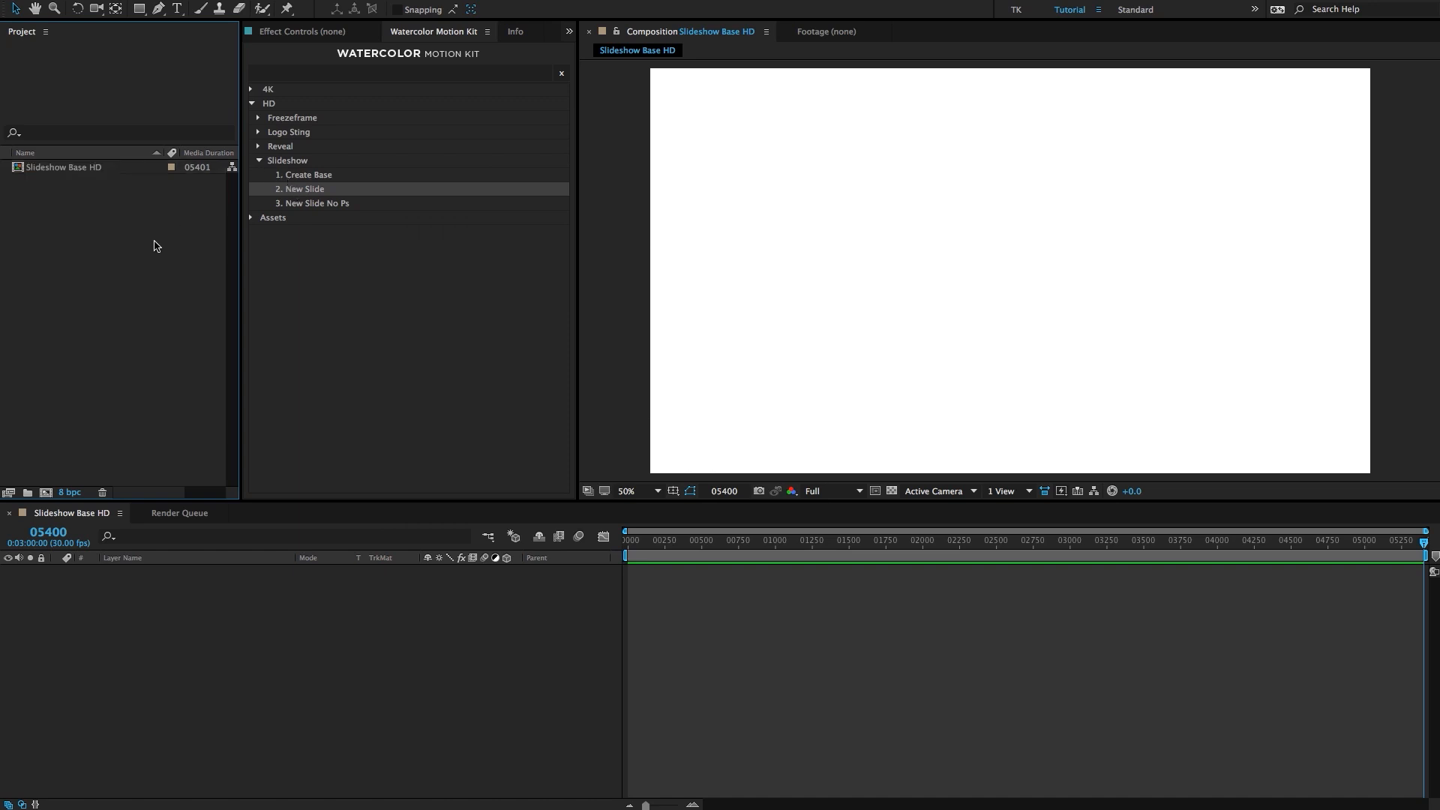
{"action": "double_click", "coordinate": [317, 189]}
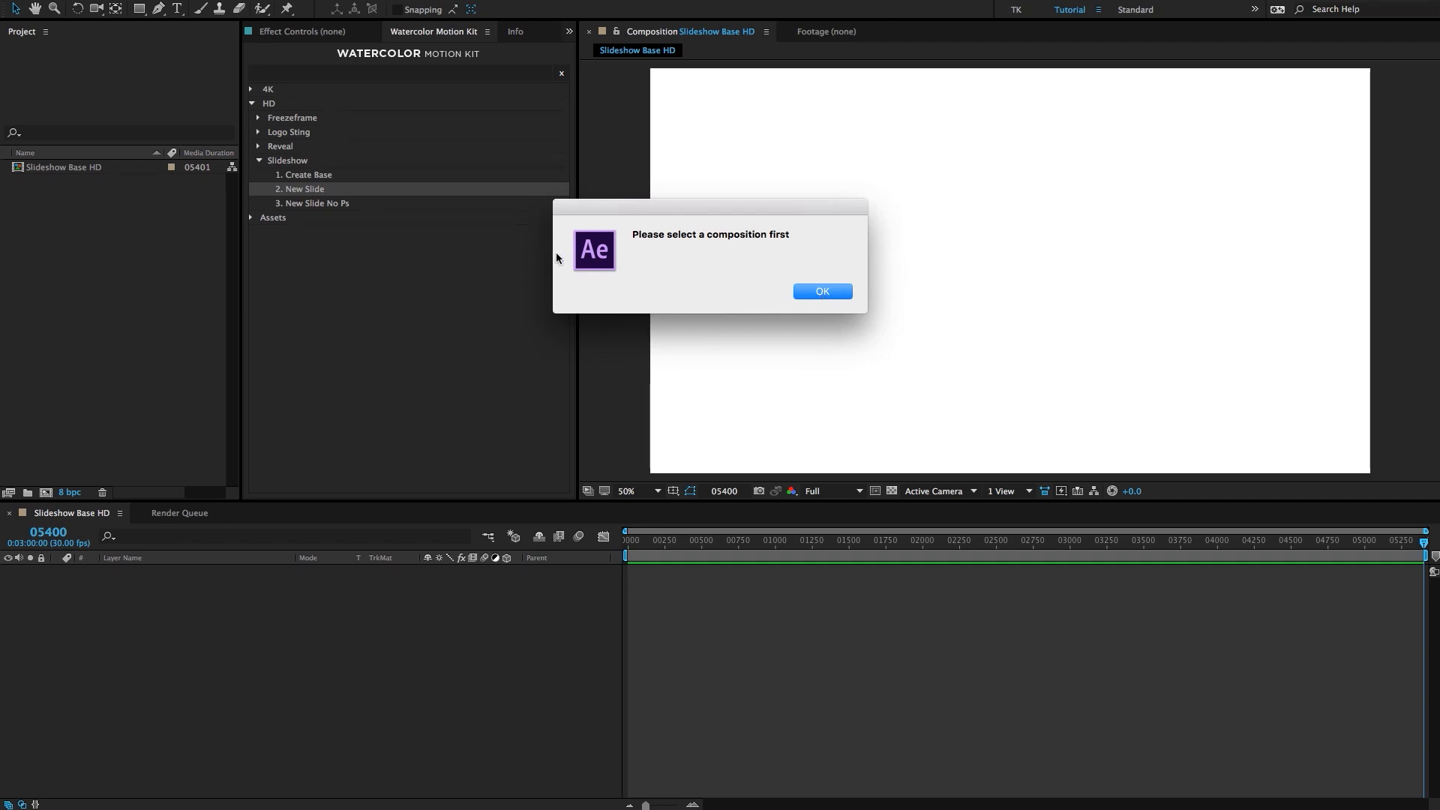
{"action": "left_click", "coordinate": [818, 292]}
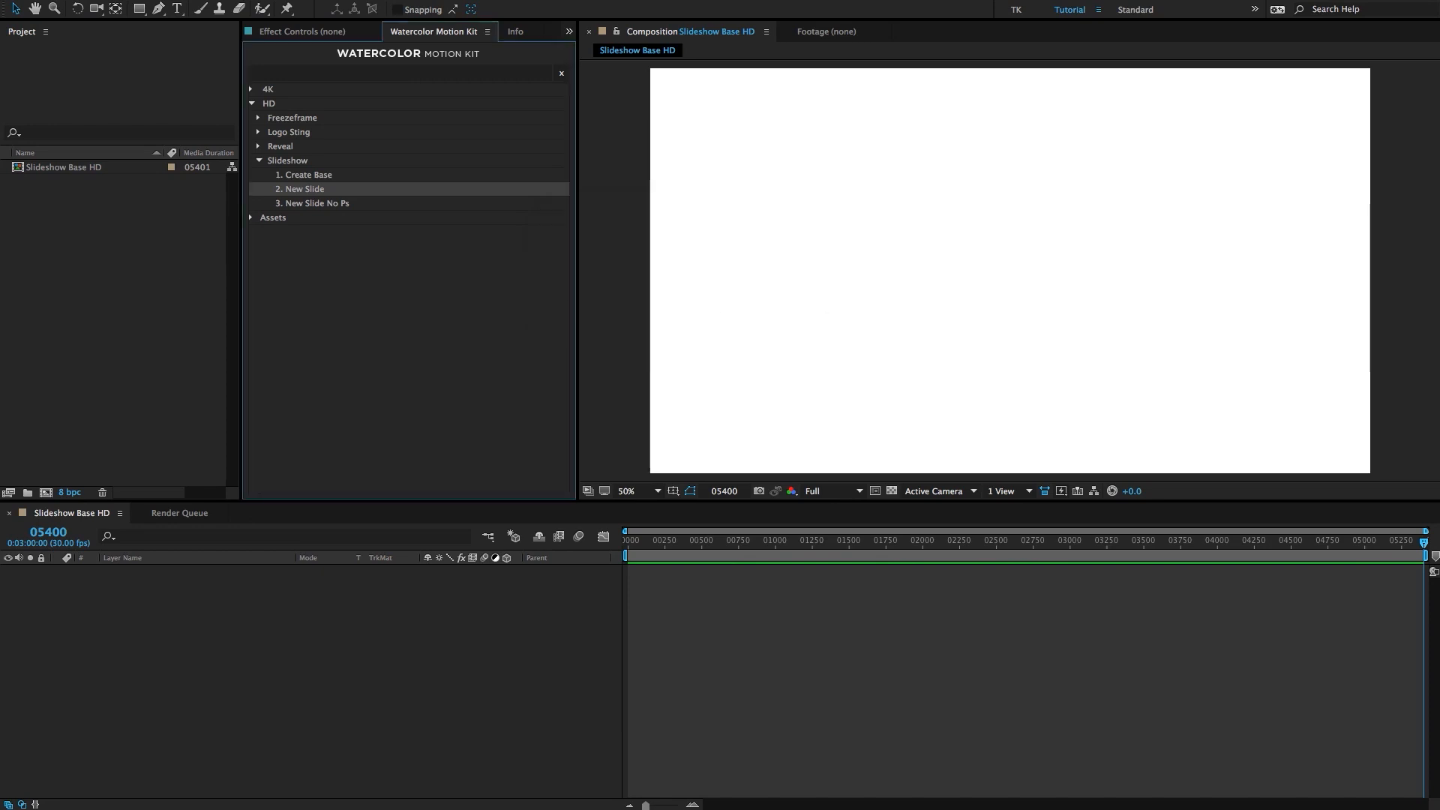
Add a new HD slide to Slideshow Base HD, naming both its folder and composition Slide 1.
{"action": "left_click", "coordinate": [57, 167]}
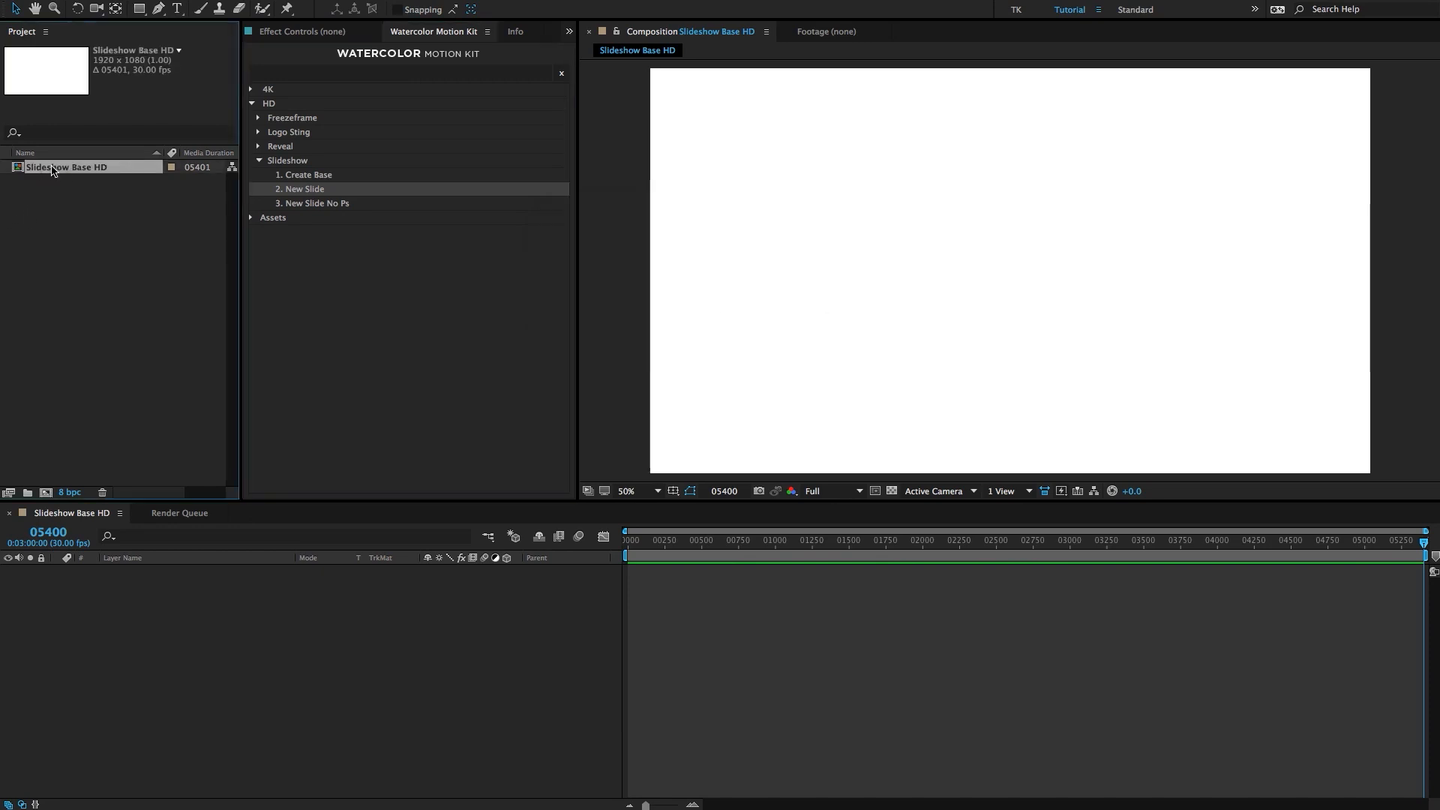
{"action": "double_click", "coordinate": [306, 190]}
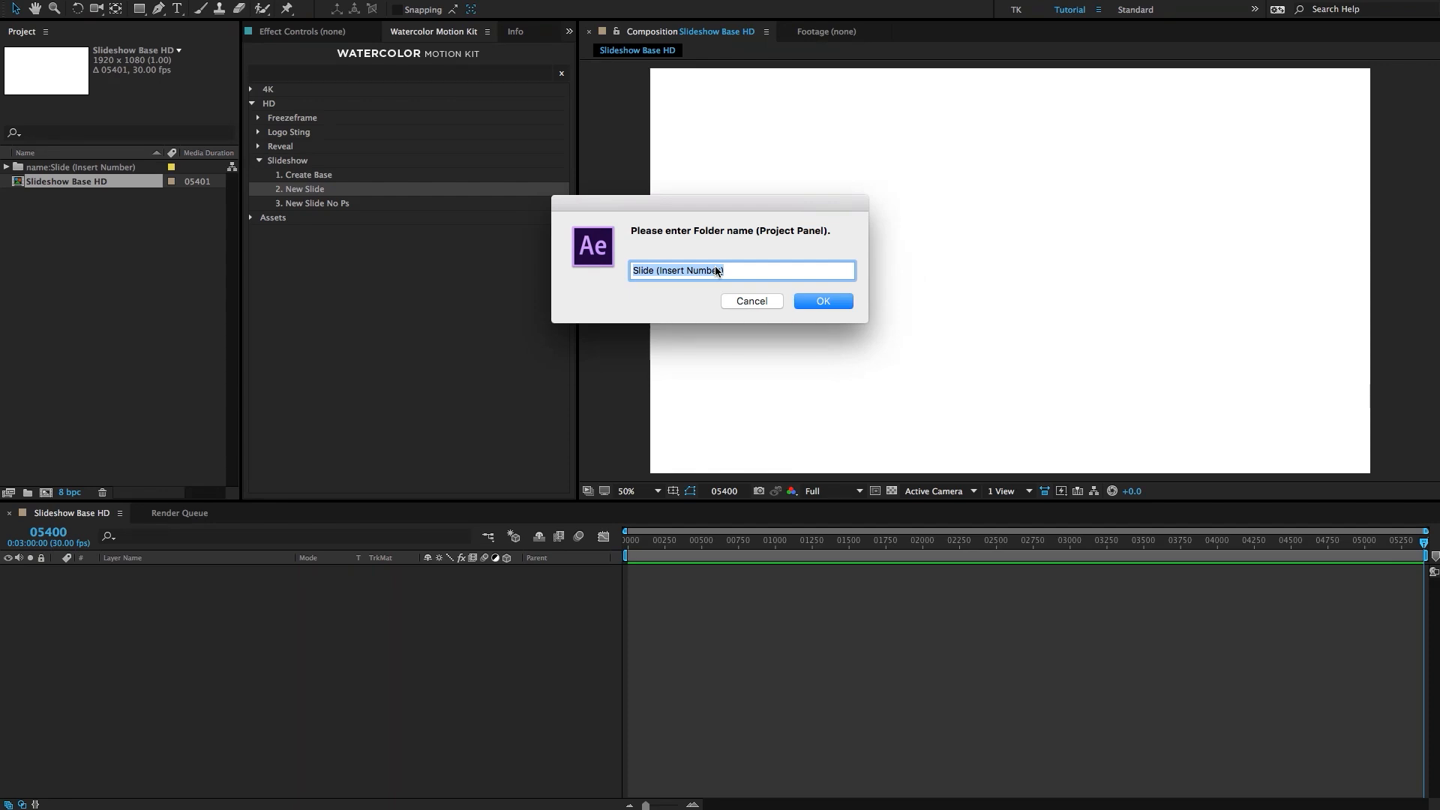
{"action": "type", "text": "Slide"}
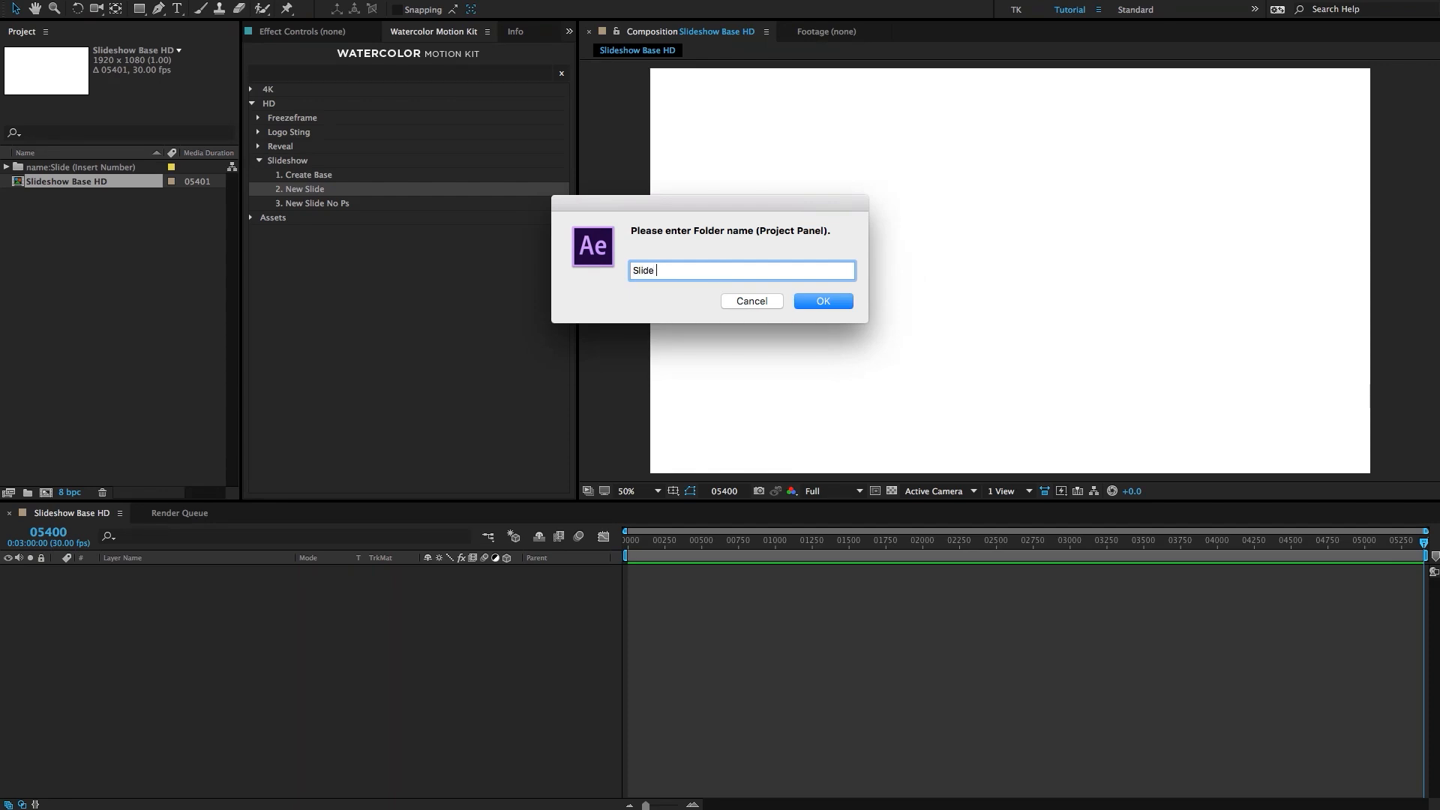
{"action": "key", "text": "Return"}
{"action": "type", "text": "Slide 3"}
{"action": "key", "text": "Return"}
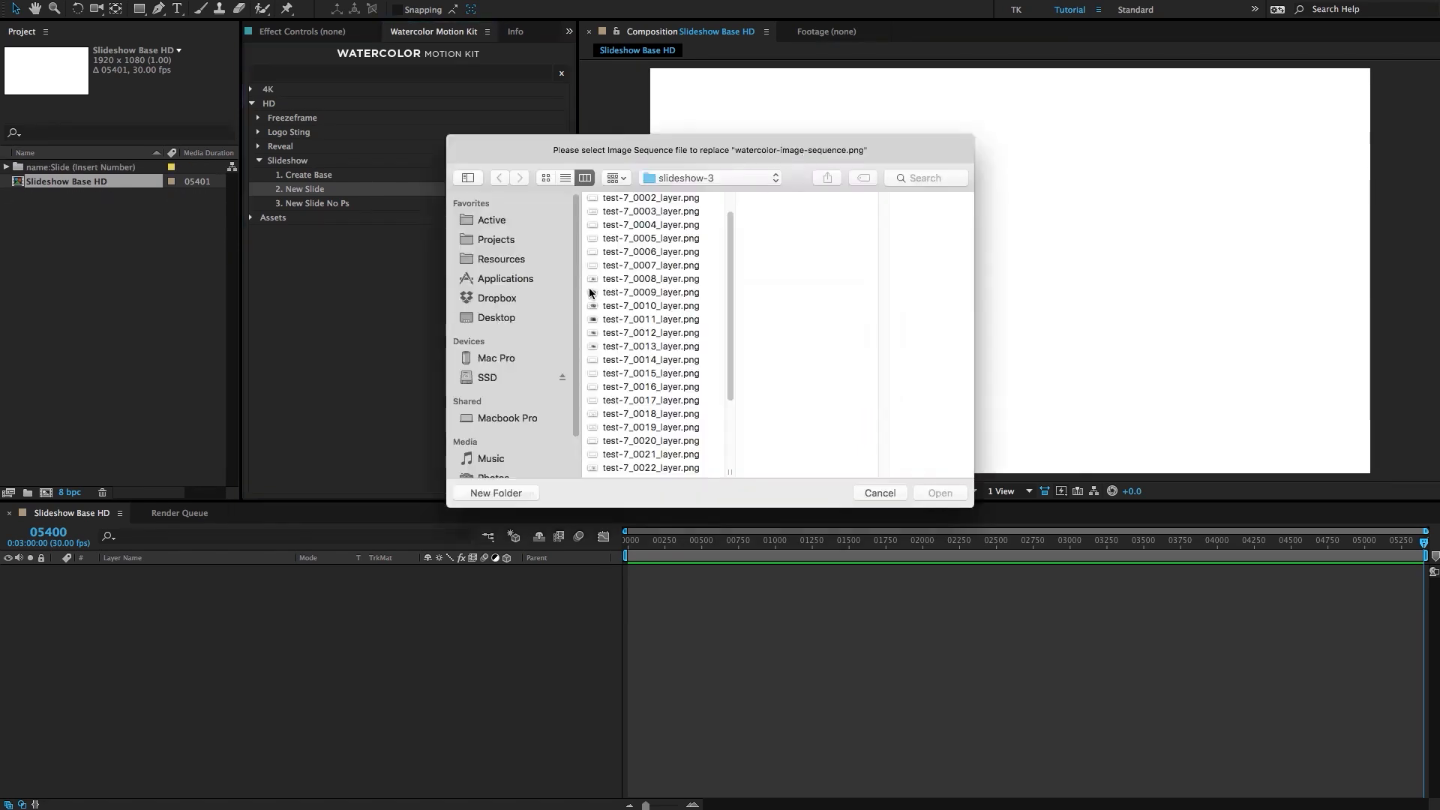
Load Slide 1's image sequence from the Desktop folder slideshow-1, using test-3-hd_0000_layer.png.
{"action": "left_click", "coordinate": [505, 319]}
{"action": "left_click", "coordinate": [629, 240]}
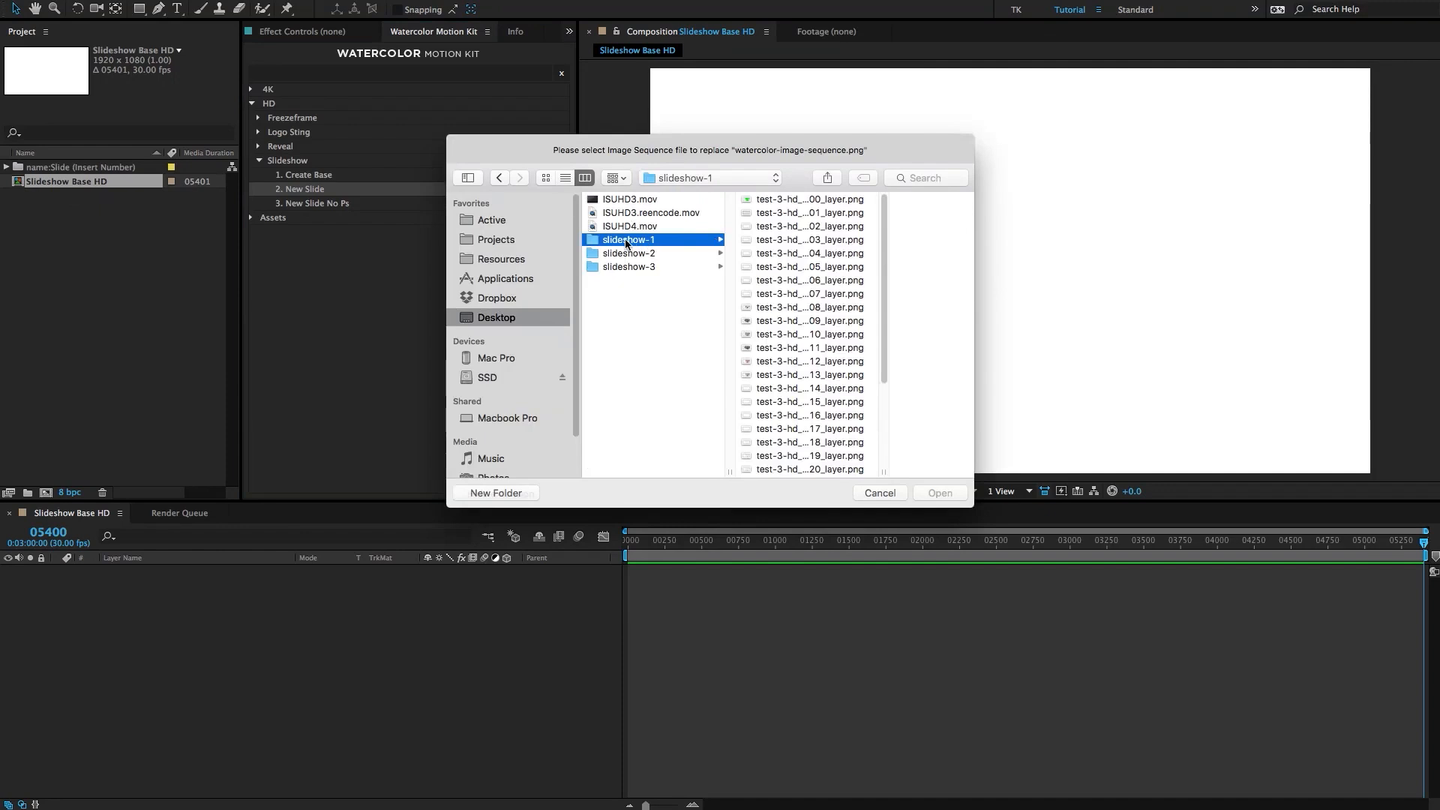
{"action": "left_click", "coordinate": [803, 201]}
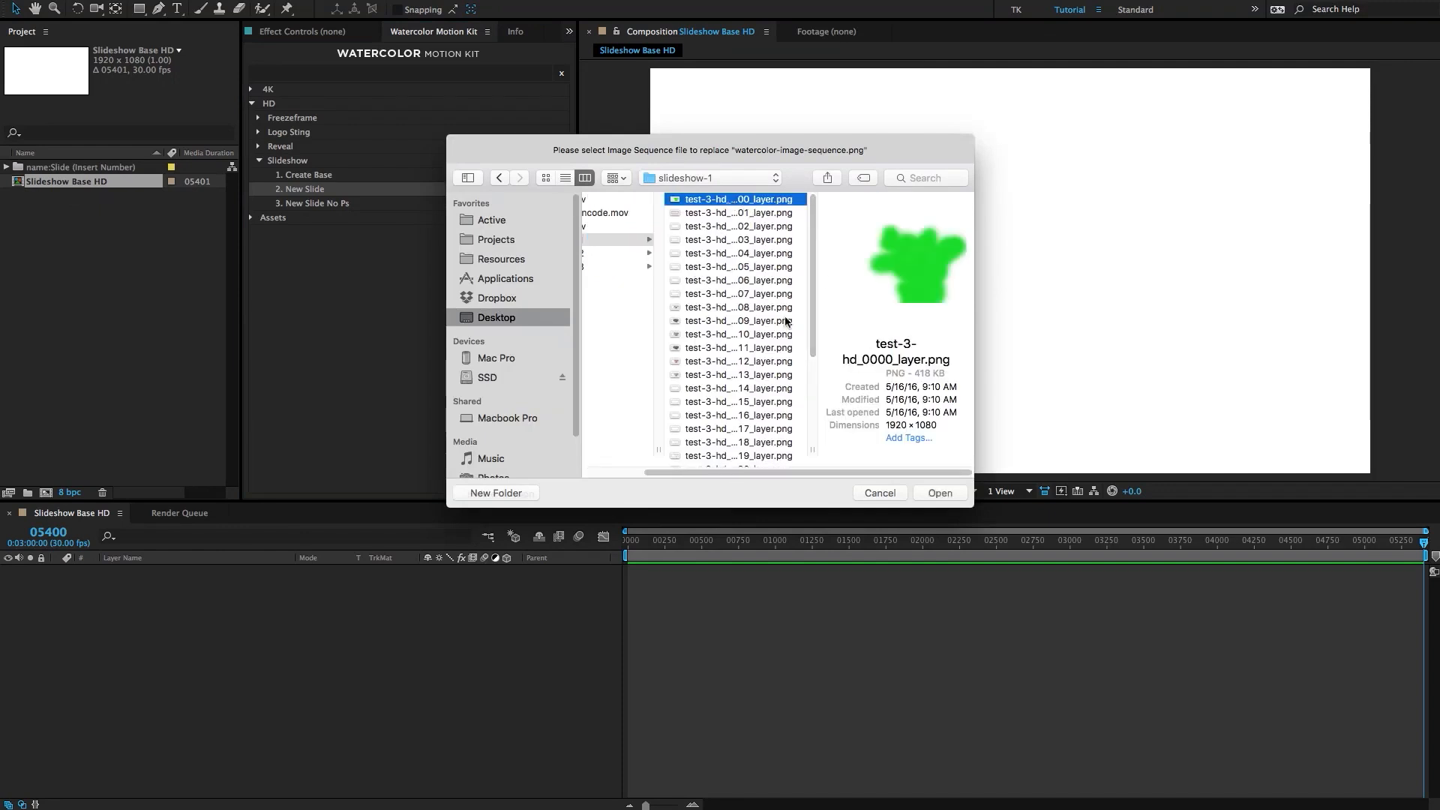
{"action": "left_click", "coordinate": [939, 494]}
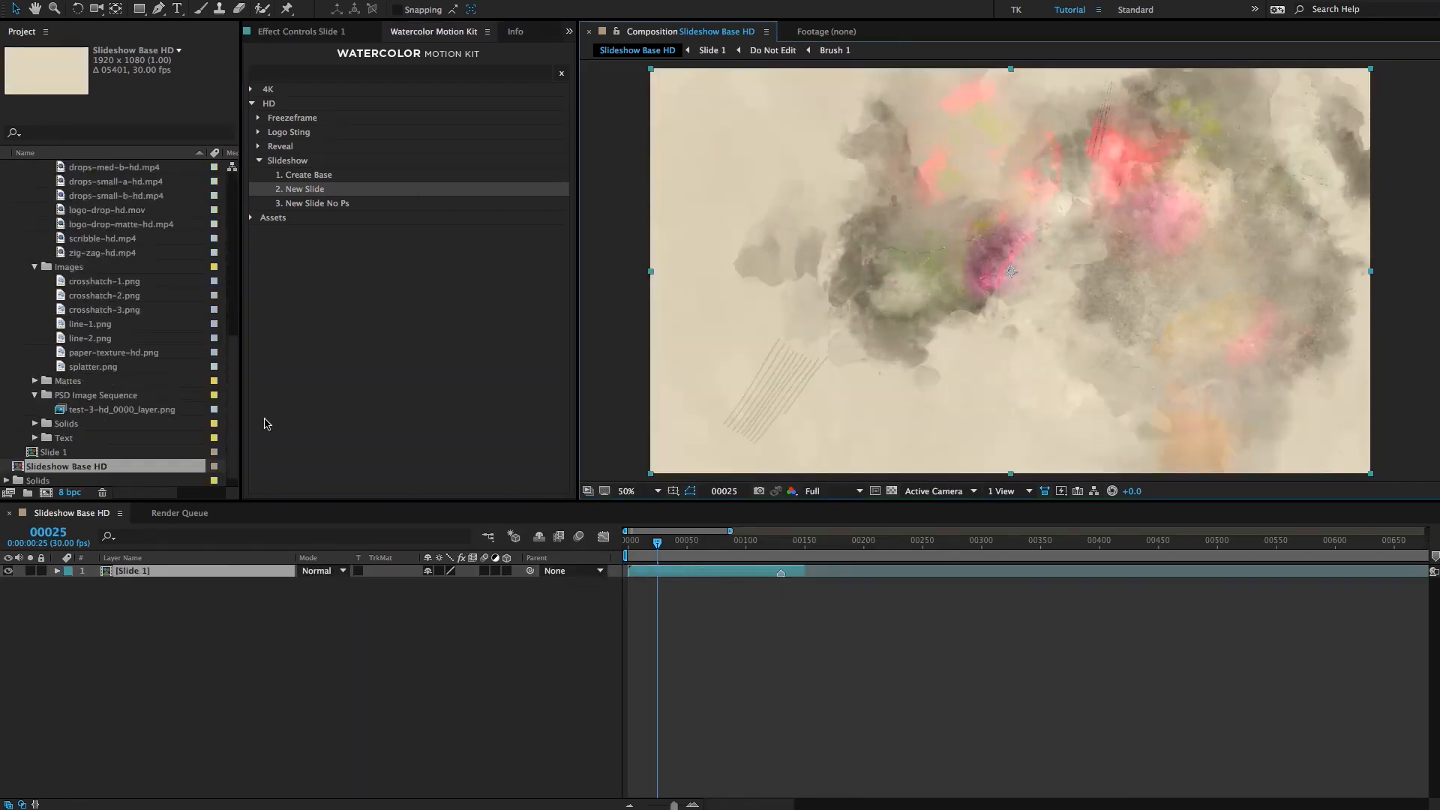
Set the preview resolution to Half and collapse the Slide 1 folder in the project.
{"action": "left_click", "coordinate": [825, 492]}
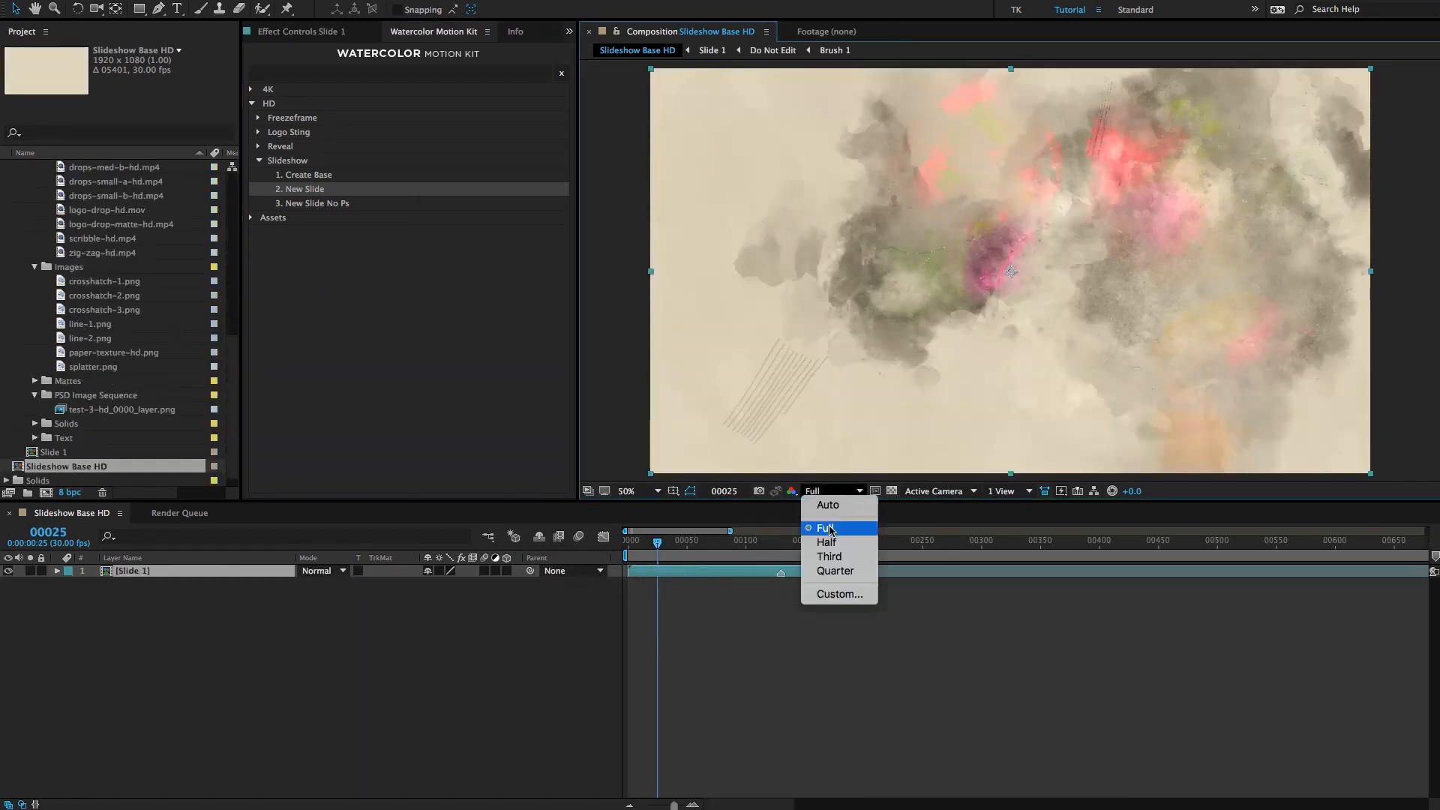
{"action": "left_click", "coordinate": [829, 553]}
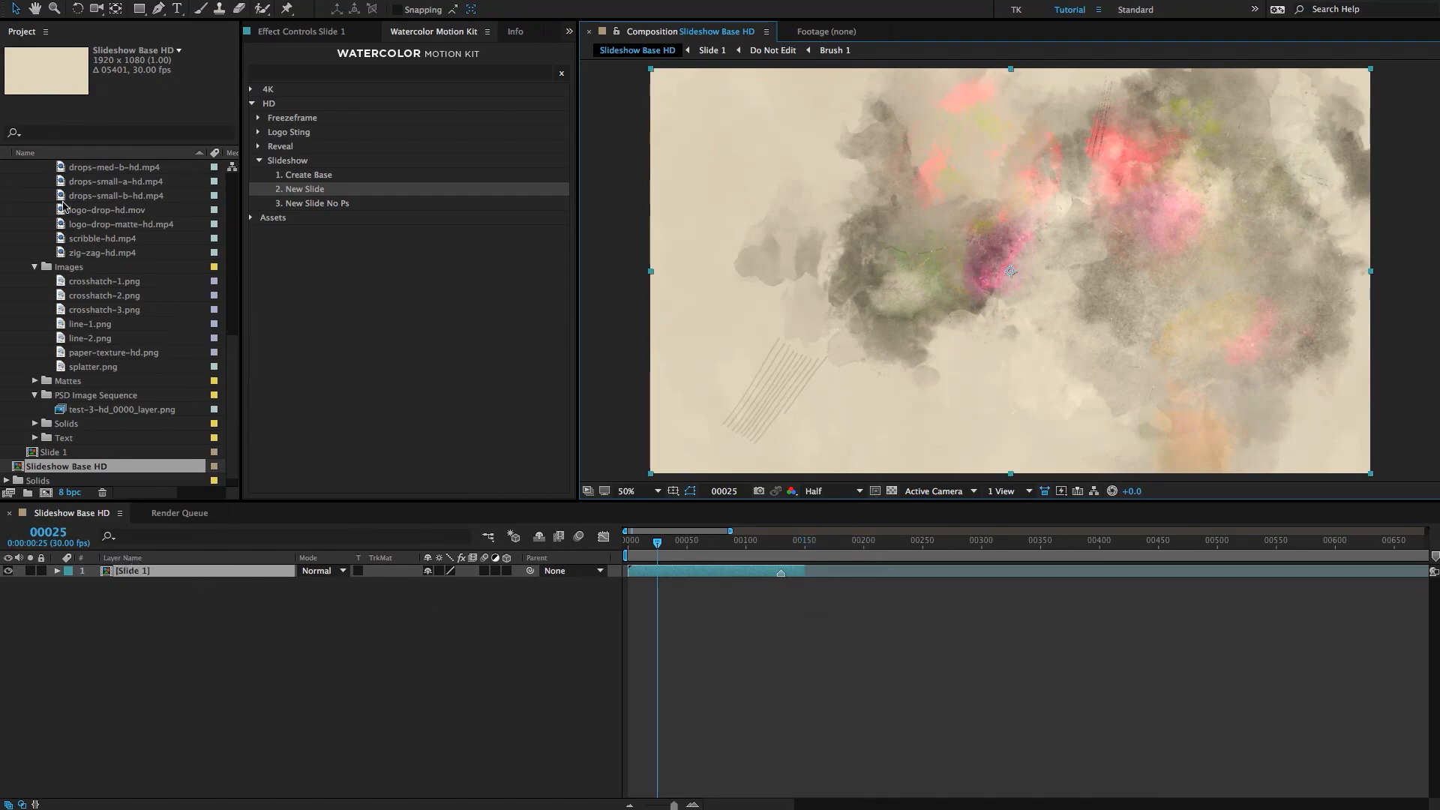
{"action": "scroll", "coordinate": [45, 208], "scroll_direction": "up", "scroll_amount": 5}
{"action": "left_click", "coordinate": [6, 167]}
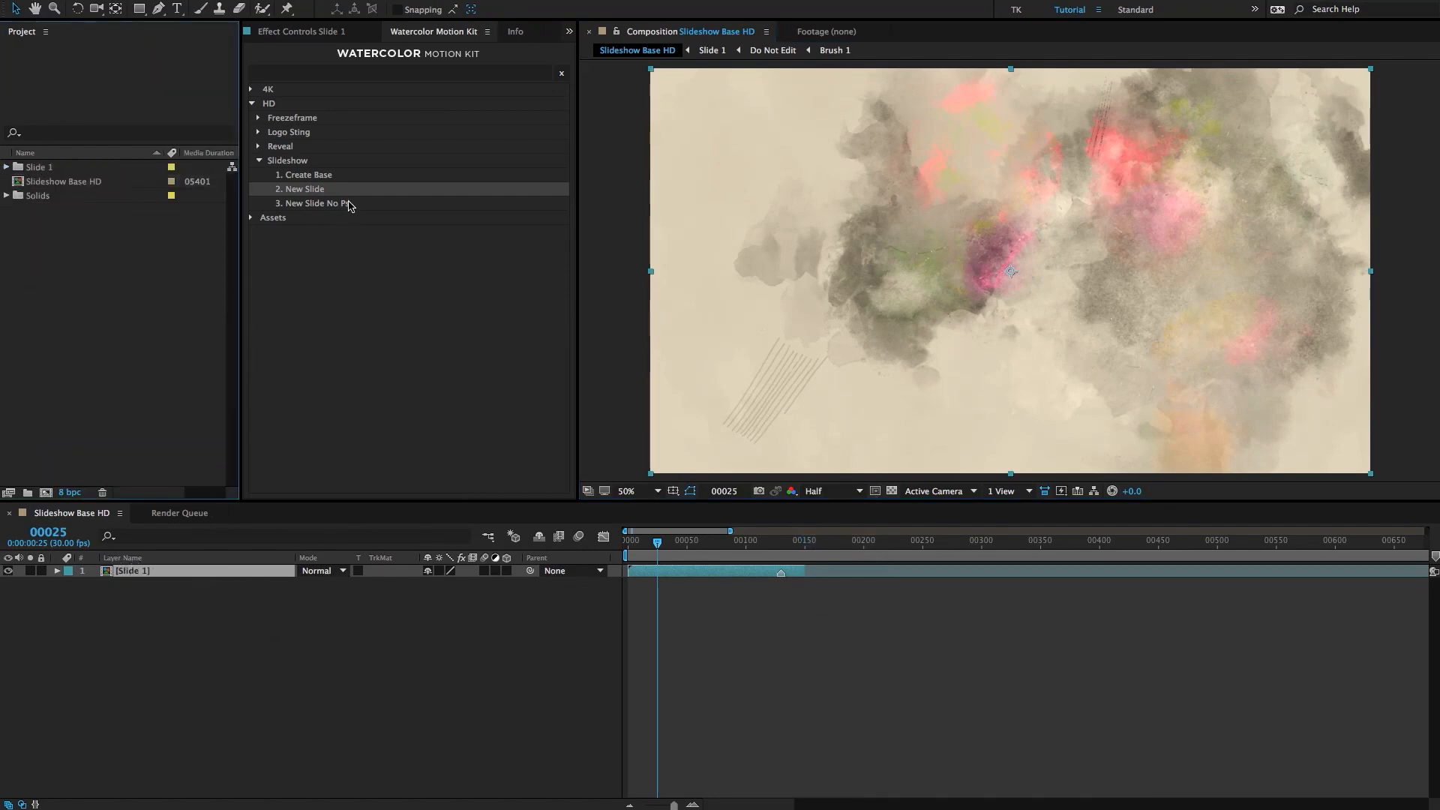
Add another HD slide to Slideshow Base HD, naming both its folder and composition Slide 2.
{"action": "left_click", "coordinate": [49, 183]}
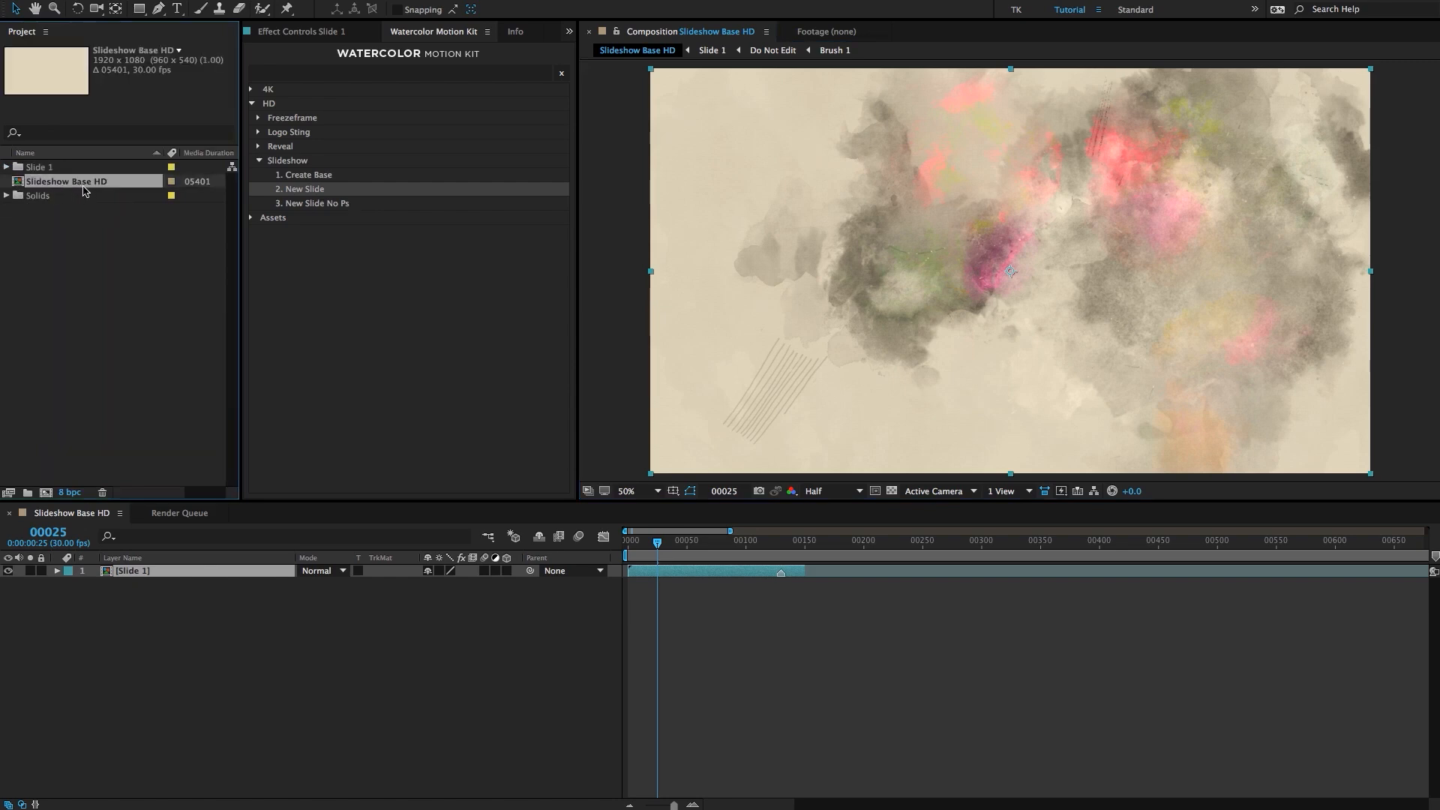
{"action": "double_click", "coordinate": [303, 189]}
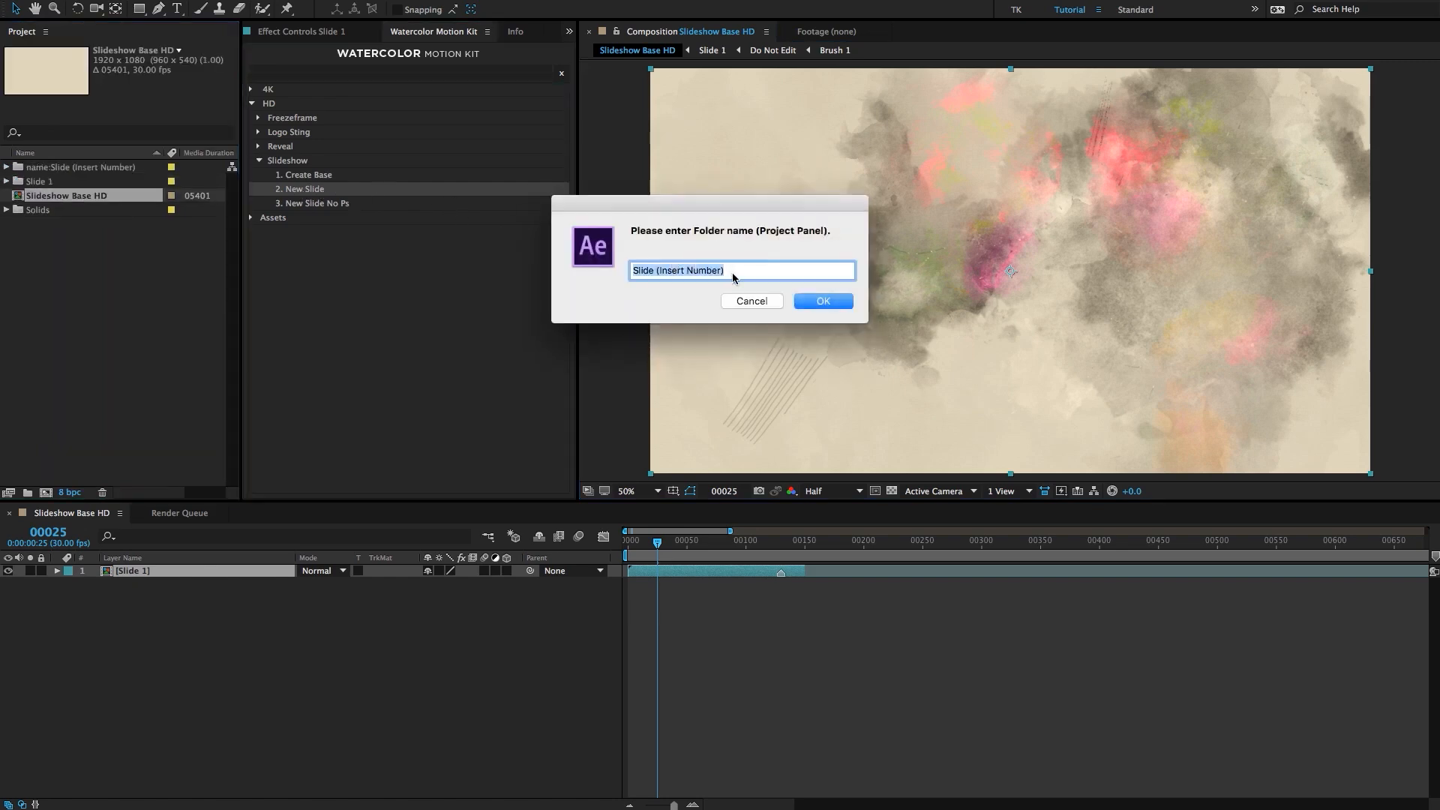
{"action": "type", "text": "Slide"}
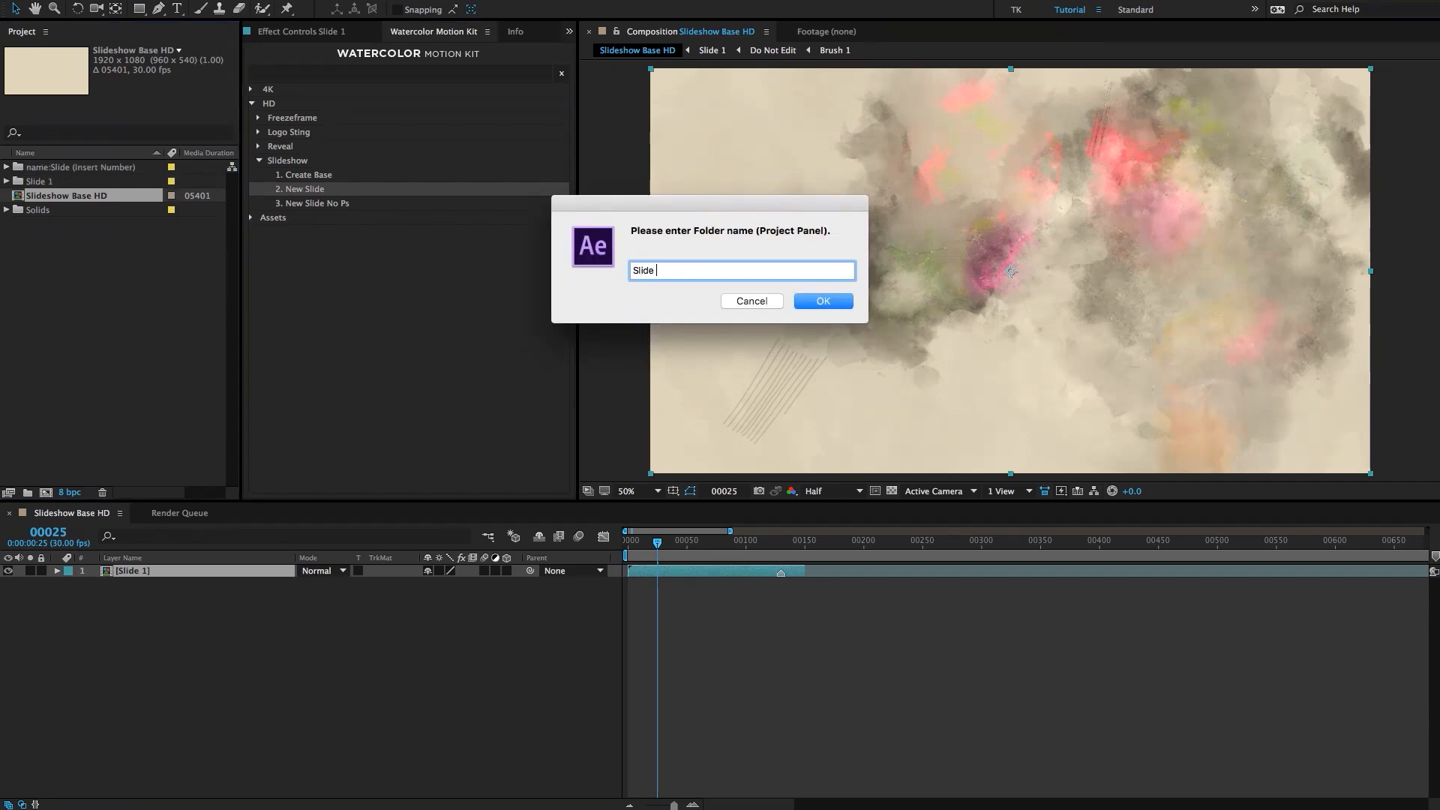
{"action": "key", "text": "Return"}
{"action": "type", "text": "Slide 2"}
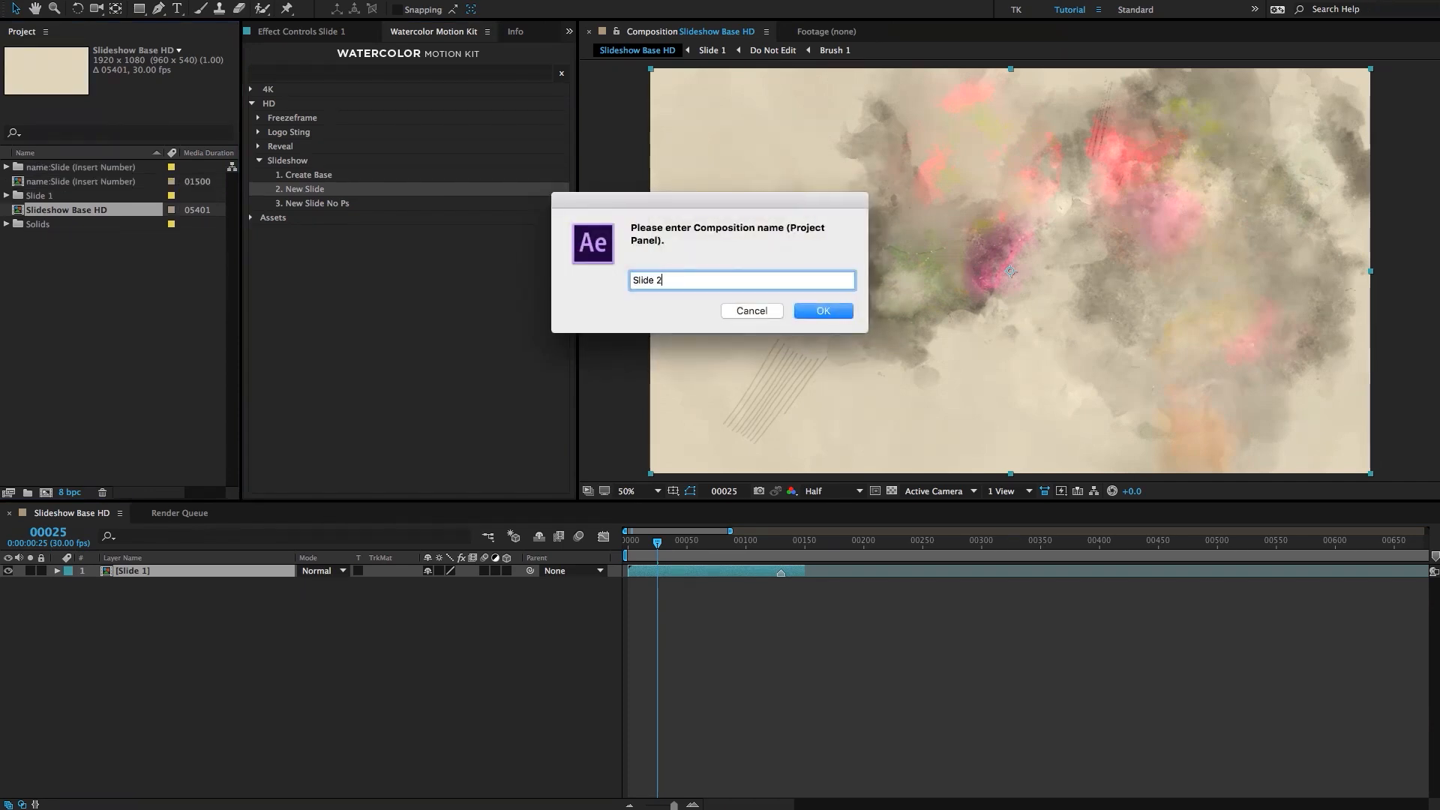
{"action": "key", "text": "Return"}
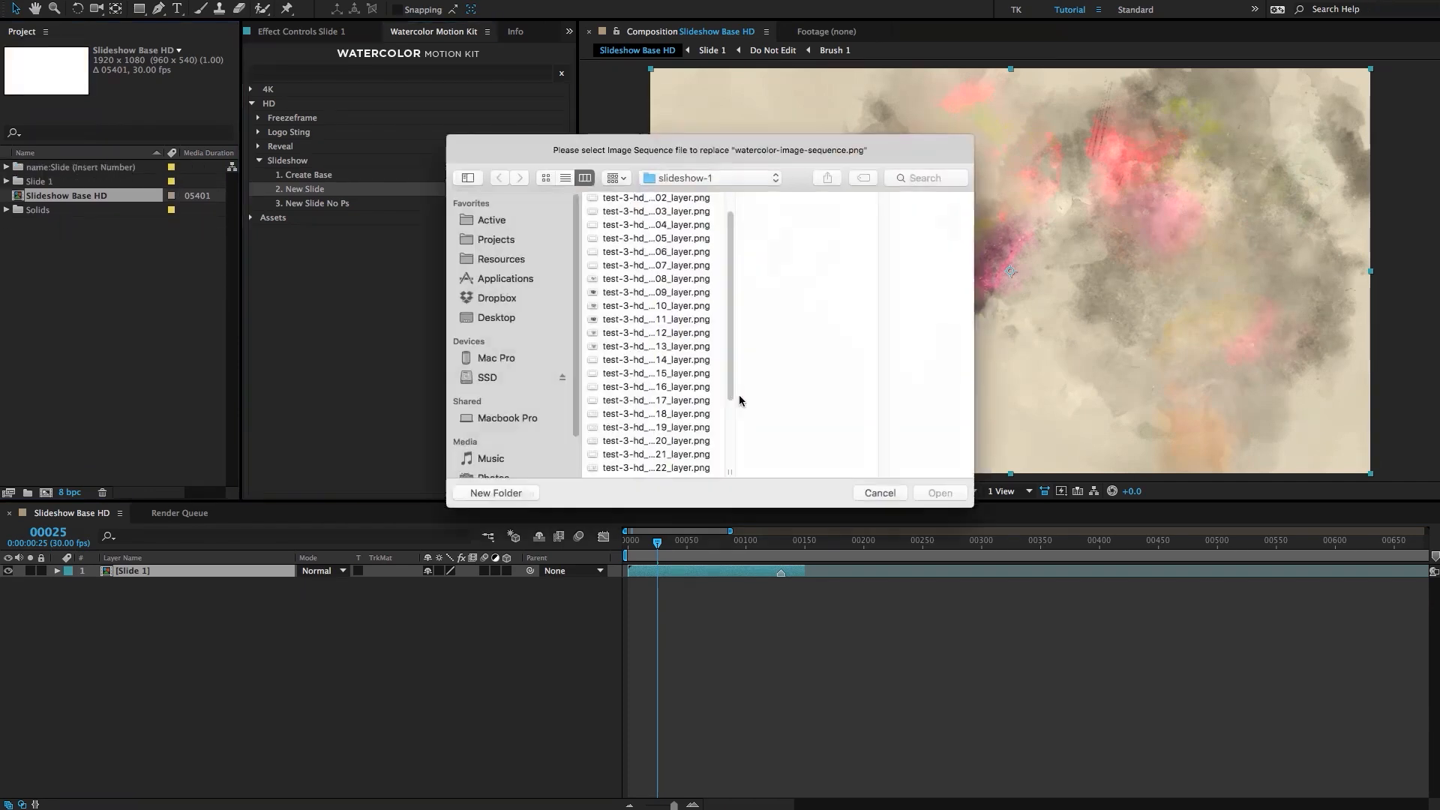
Load Slide 2's image sequence from the Desktop folder slideshow-2, using Butterfly_0000_layer.png.
{"action": "left_click", "coordinate": [510, 318]}
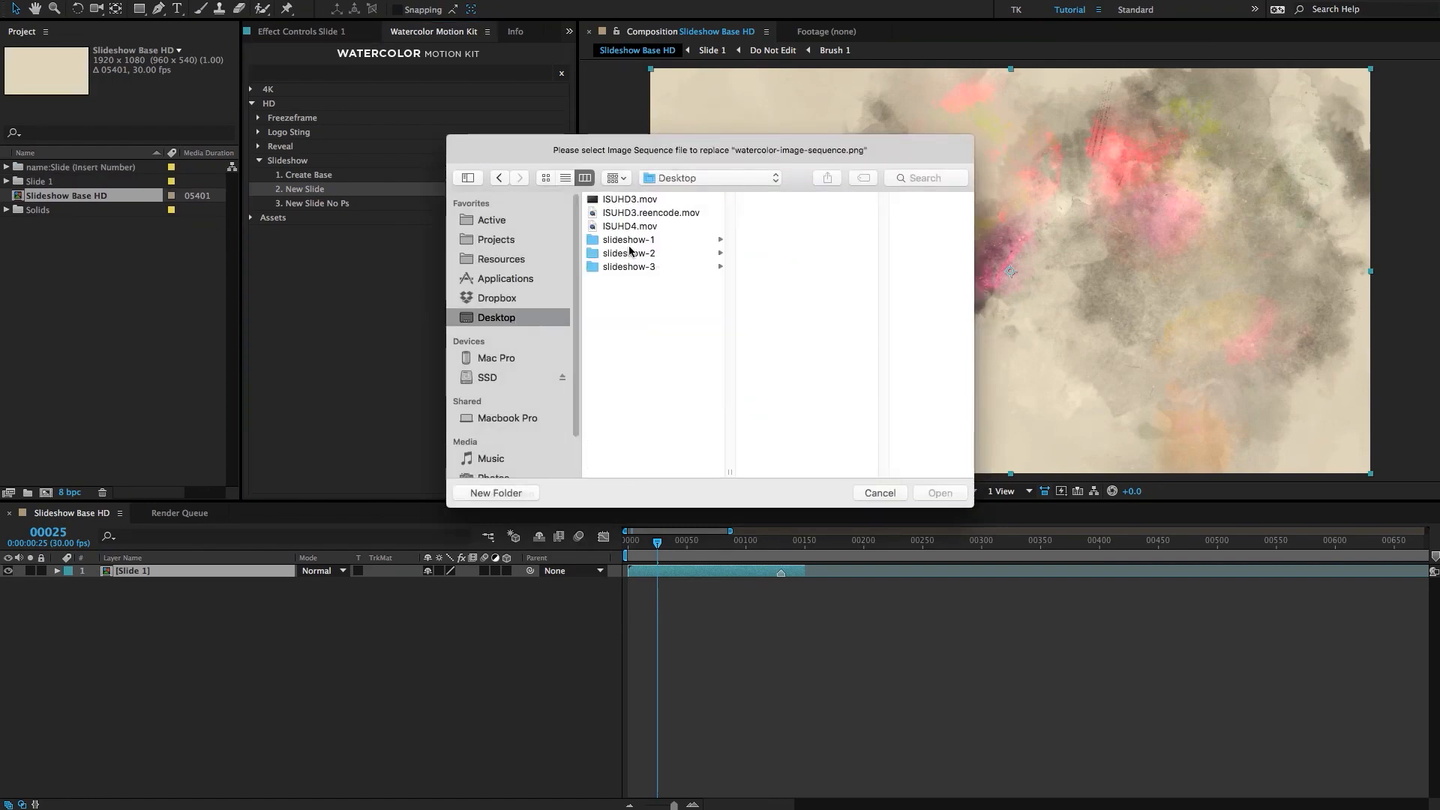
{"action": "left_click", "coordinate": [628, 253]}
{"action": "left_click", "coordinate": [811, 200]}
{"action": "left_click", "coordinate": [940, 492]}
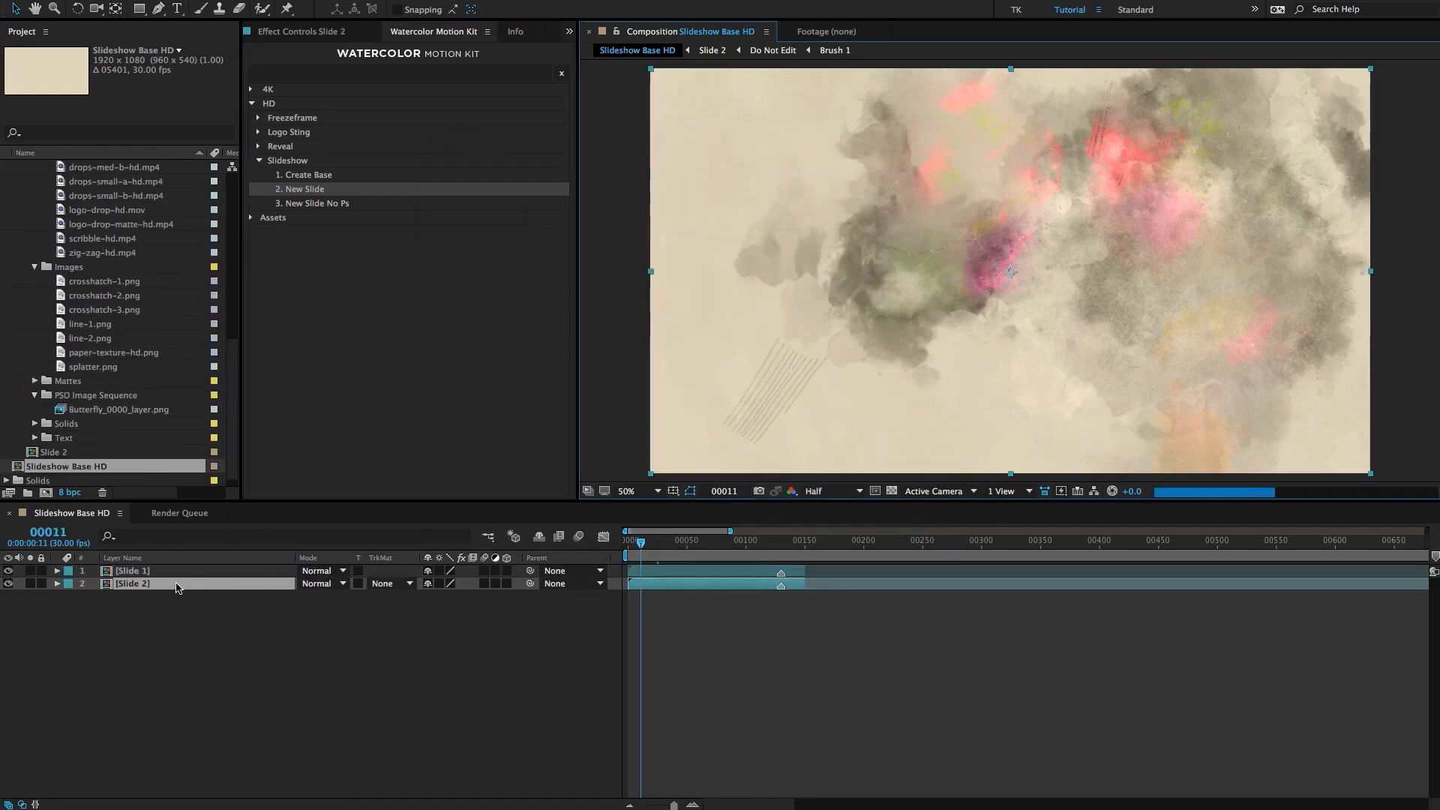
Shift the Slide 2 layer so it starts at Slide 1's marker at frame 130.
{"action": "left_click_drag", "start_coordinate": [640, 589], "coordinate": [808, 588]}
{"action": "left_click", "coordinate": [780, 544]}
{"action": "key", "text": "equal"}
{"action": "key", "text": "equal"}
{"action": "key", "text": "equal"}
{"action": "key", "text": "minus"}
{"action": "key", "text": "minus"}
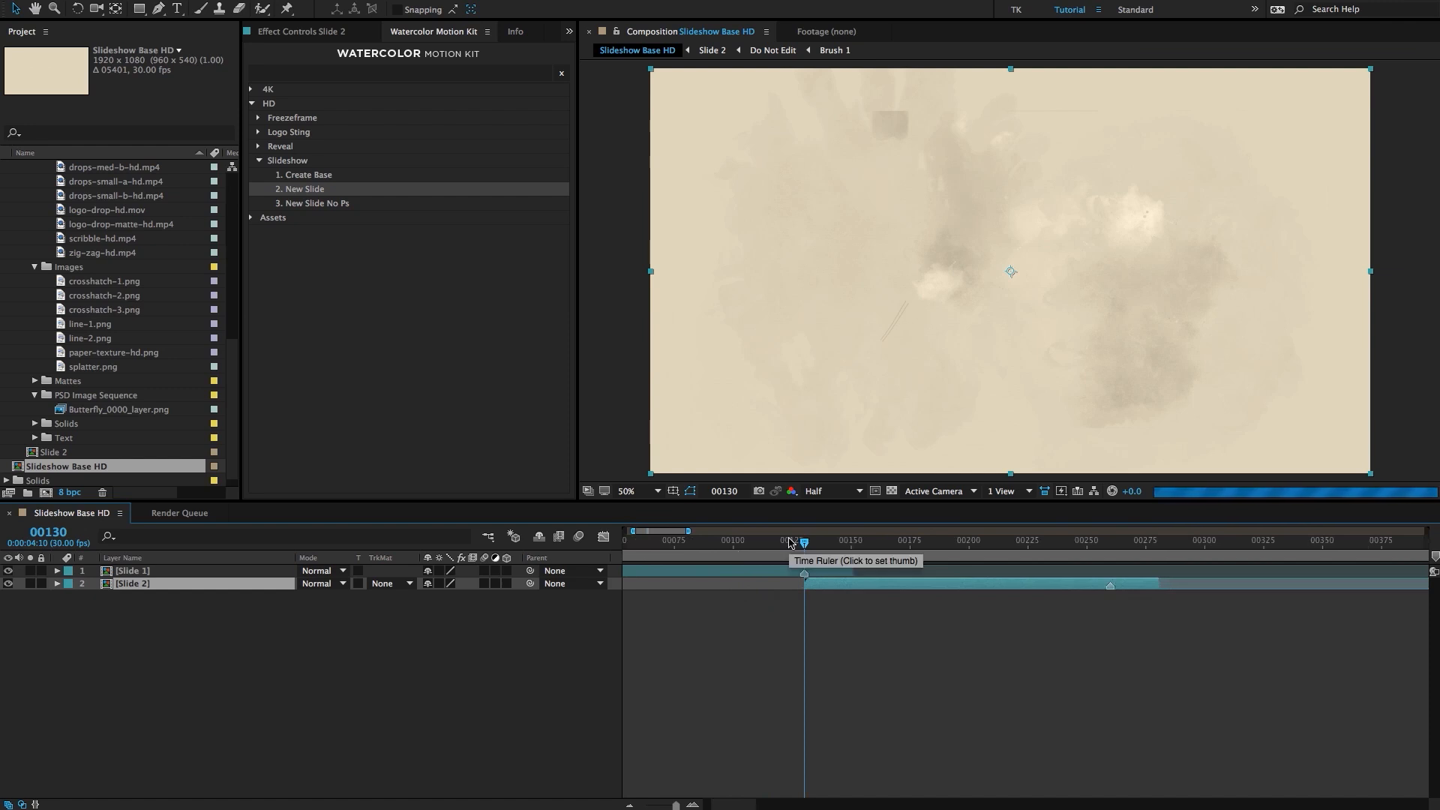
Go back to frame 92 and open the Slide 1 composition from its layer.
{"action": "left_click", "coordinate": [718, 555]}
{"action": "scroll", "coordinate": [716, 558], "scroll_direction": "left", "scroll_amount": 2}
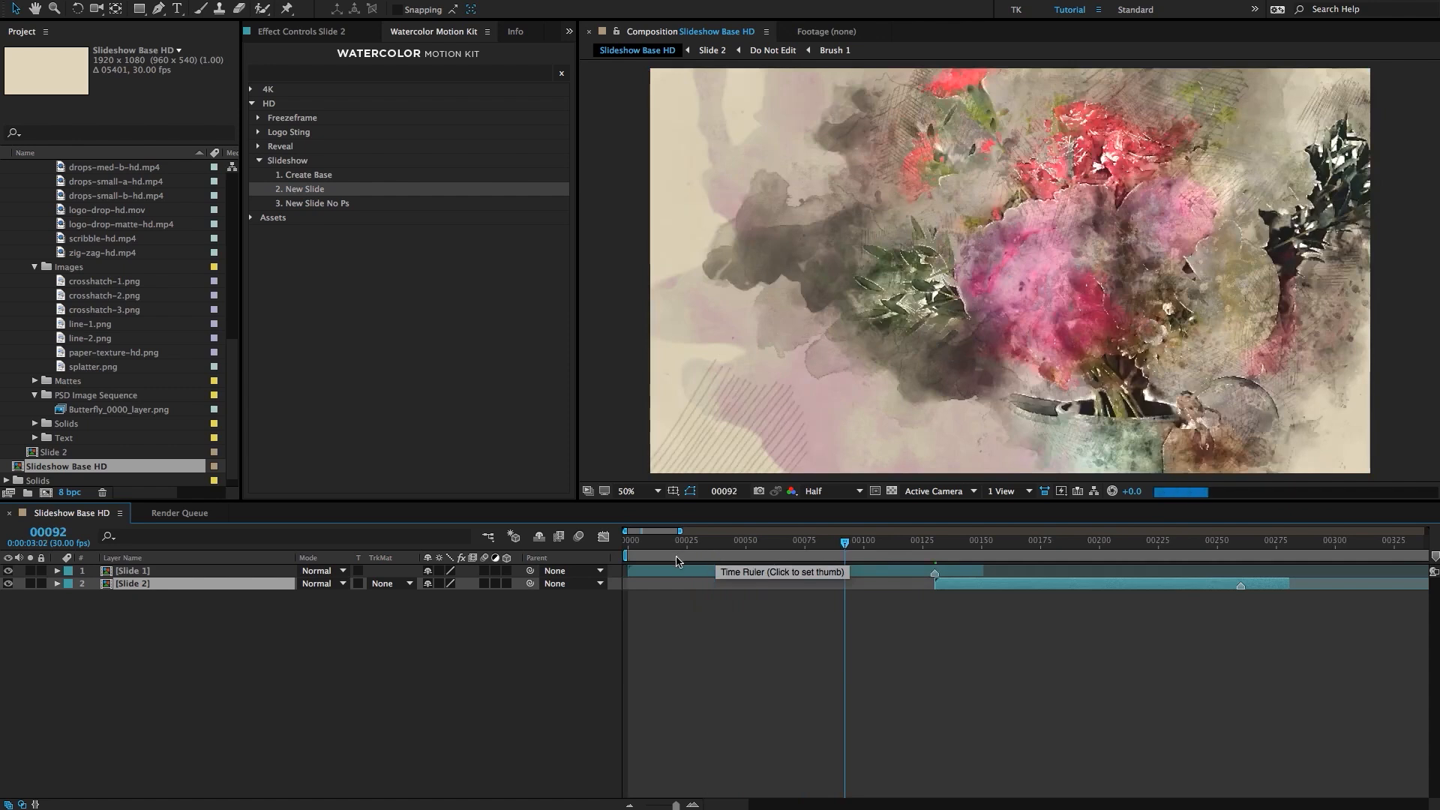
{"action": "left_click", "coordinate": [217, 571]}
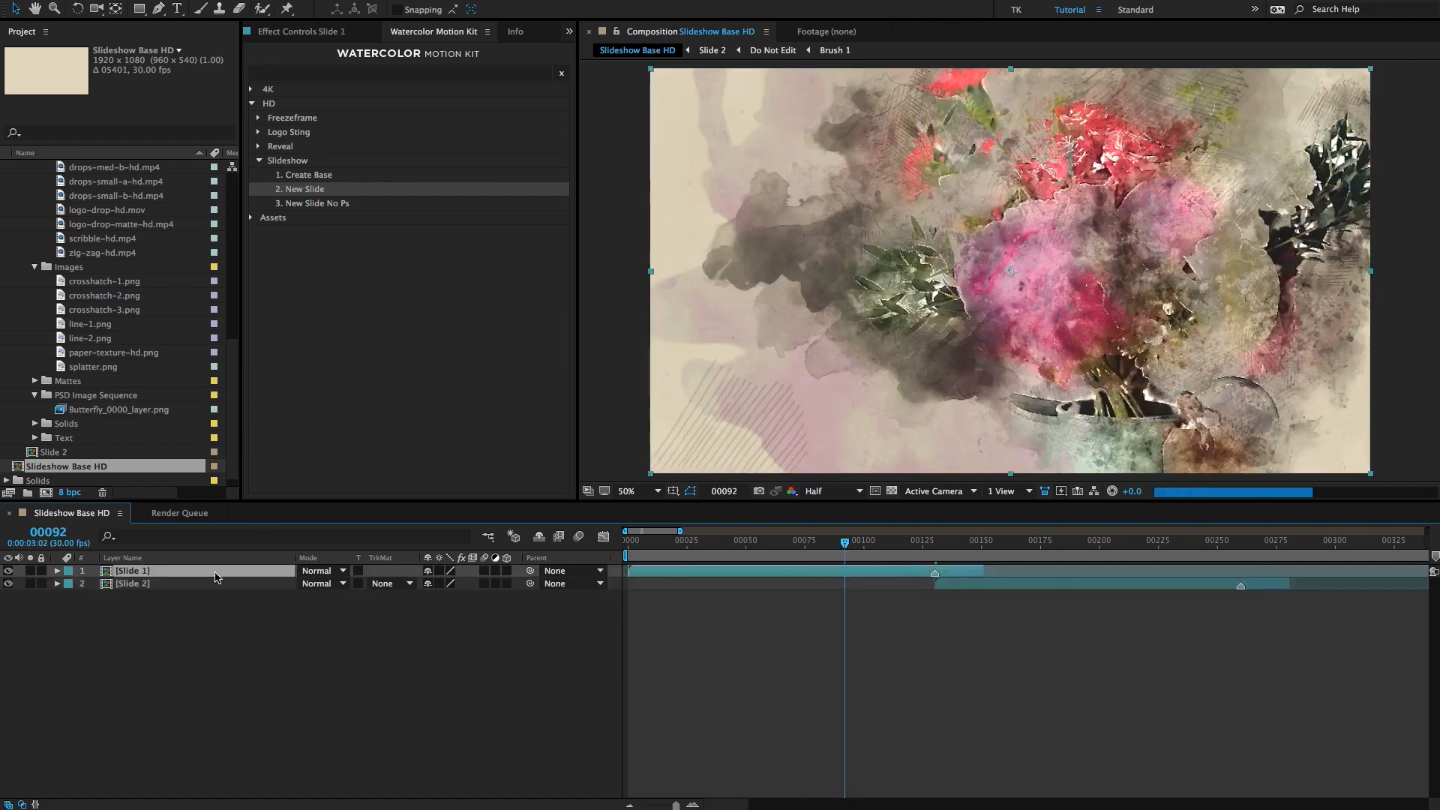
{"action": "double_click", "coordinate": [126, 572]}
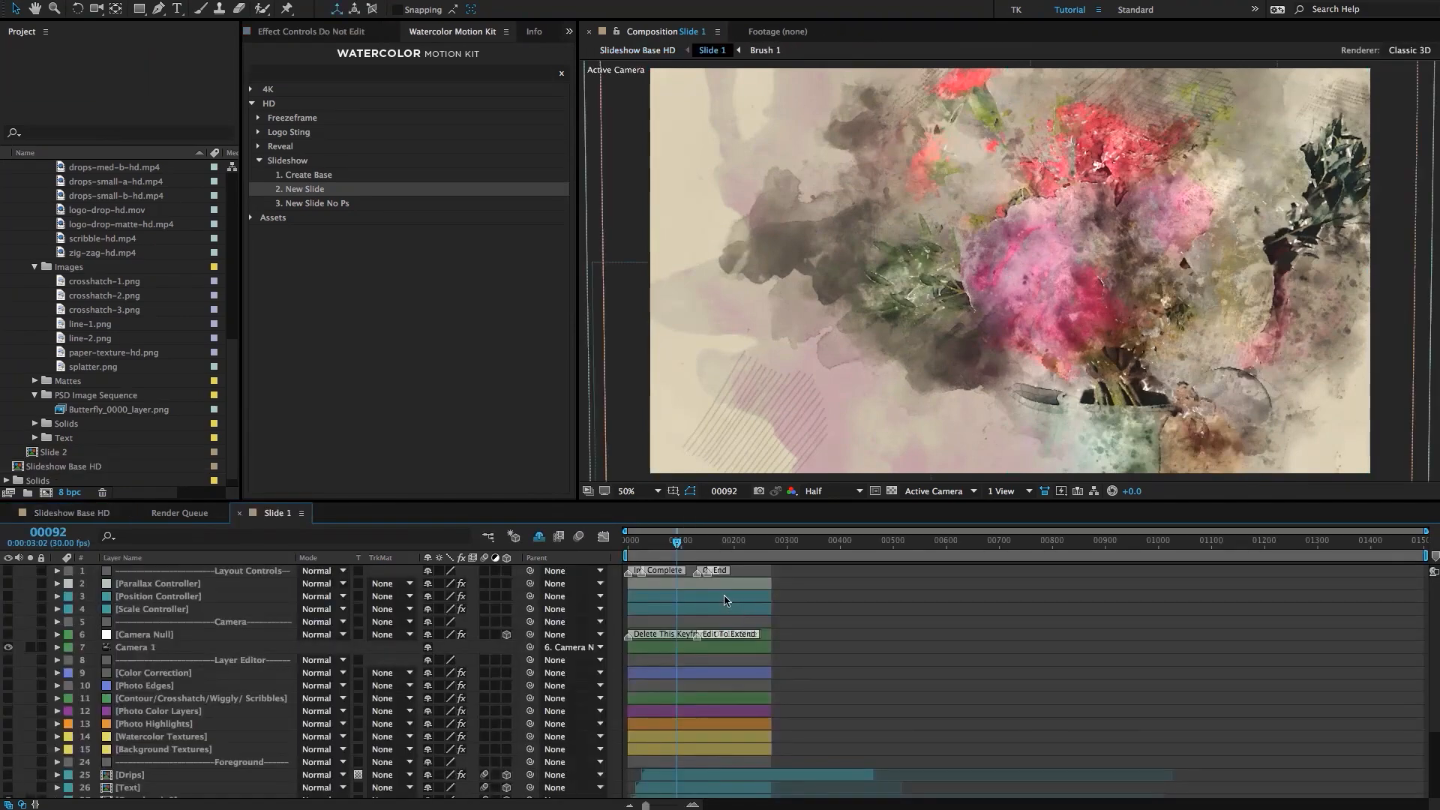
Delete the Camera Null's first Z Position keyframe in Slide 1 and move the next one to frame 0.
{"action": "key", "text": "="}
{"action": "key", "text": "="}
{"action": "key", "text": "-"}
{"action": "key", "text": "-"}
{"action": "key", "text": "="}
{"action": "scroll", "coordinate": [742, 626], "scroll_direction": "left", "scroll_amount": 1}
{"action": "left_click", "coordinate": [759, 637]}
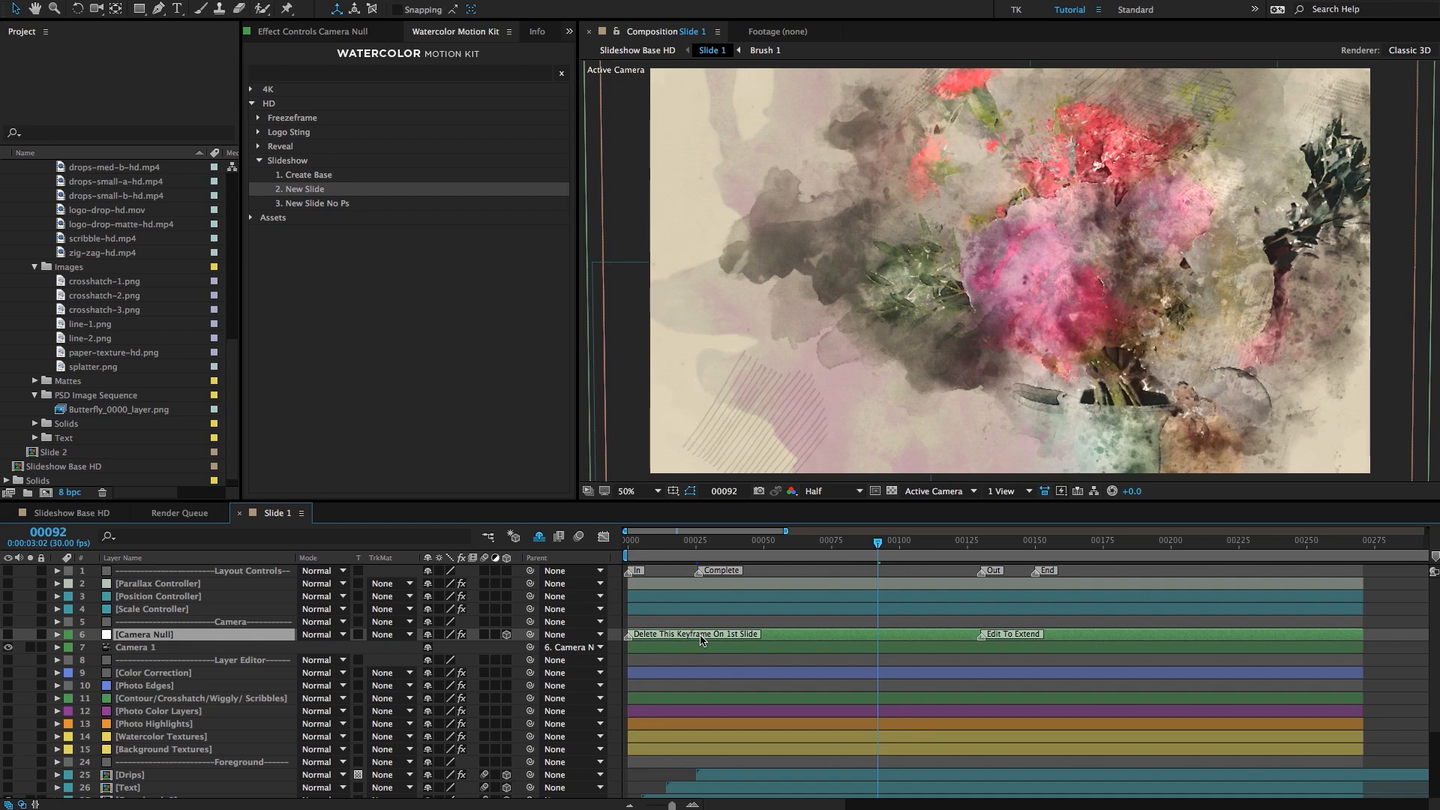
{"action": "key", "text": "u"}
{"action": "left_click_drag", "start_coordinate": [638, 650], "coordinate": [620, 653]}
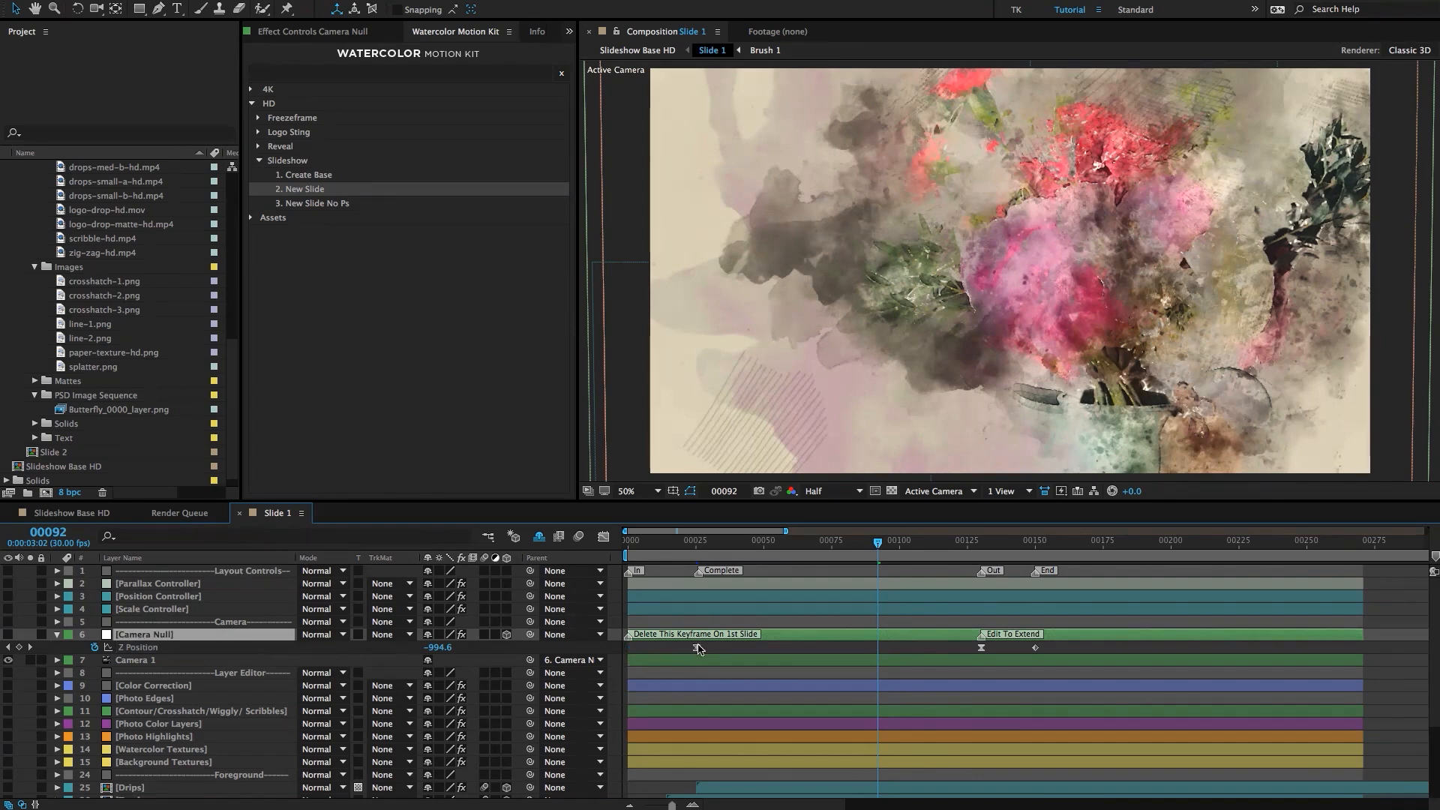
{"action": "left_click_drag", "start_coordinate": [696, 648], "coordinate": [630, 665]}
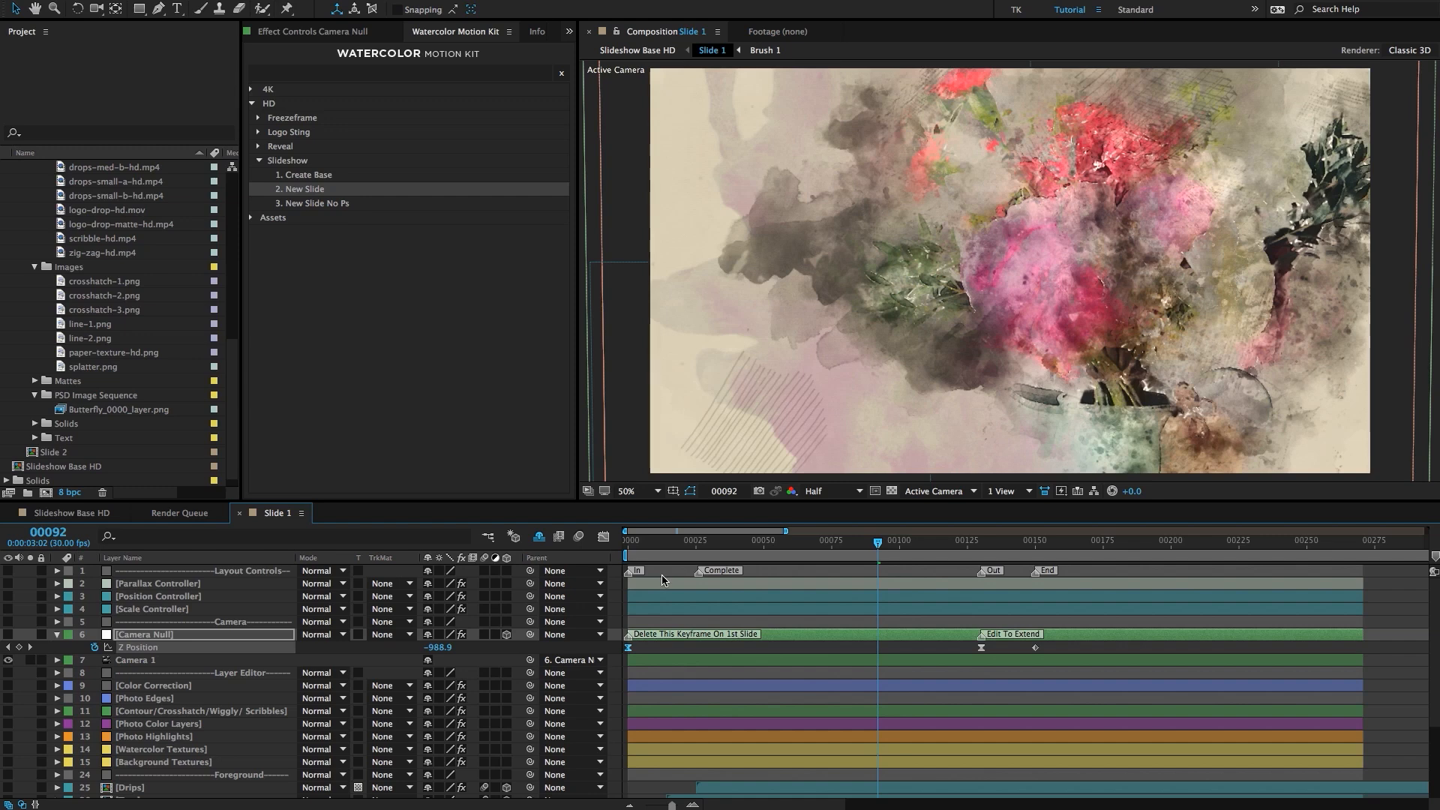
Return to Slideshow Base HD, move to frame 61 and reopen the Slide 1 composition.
{"action": "left_click", "coordinate": [637, 50]}
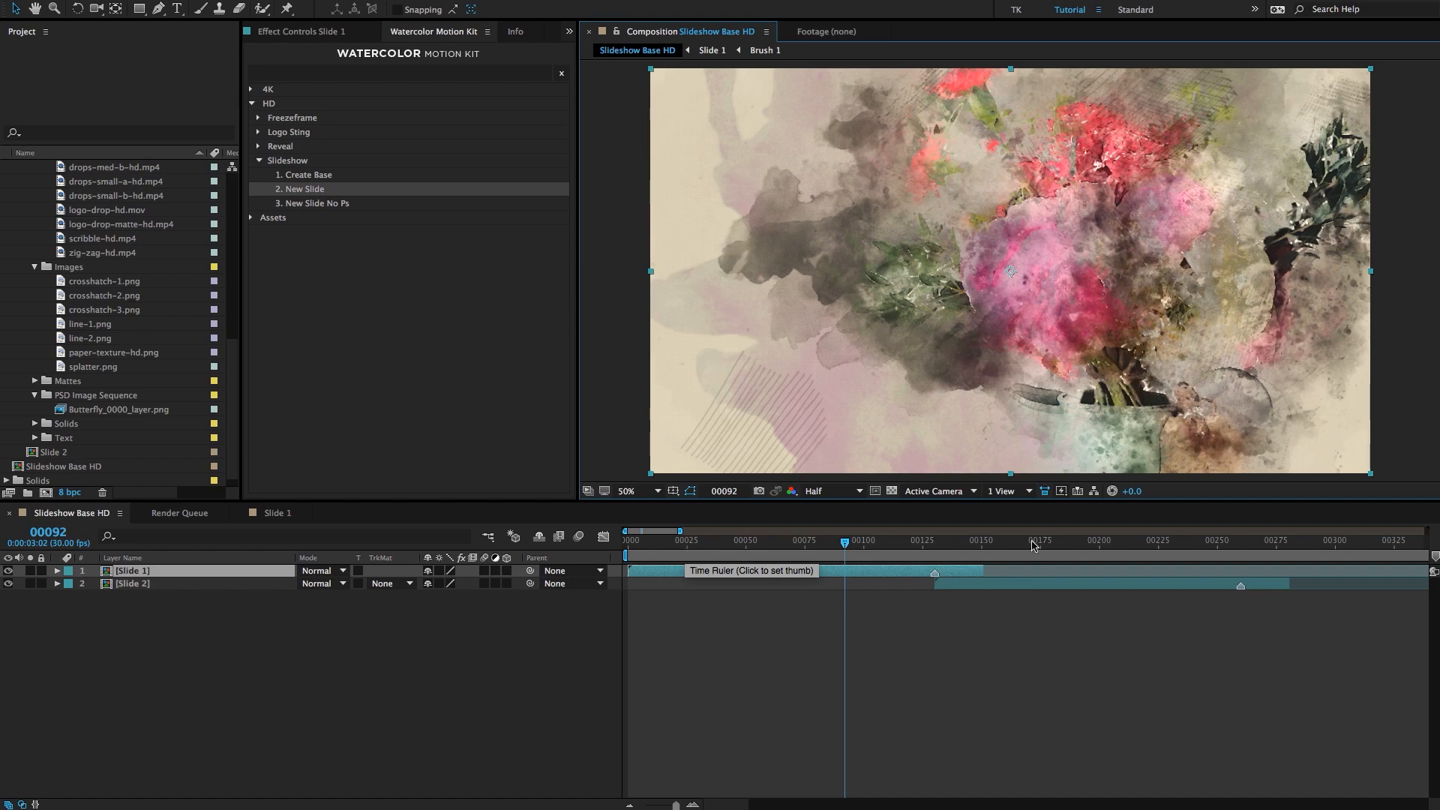
{"action": "left_click_drag", "start_coordinate": [641, 542], "coordinate": [767, 570]}
{"action": "double_click", "coordinate": [768, 570]}
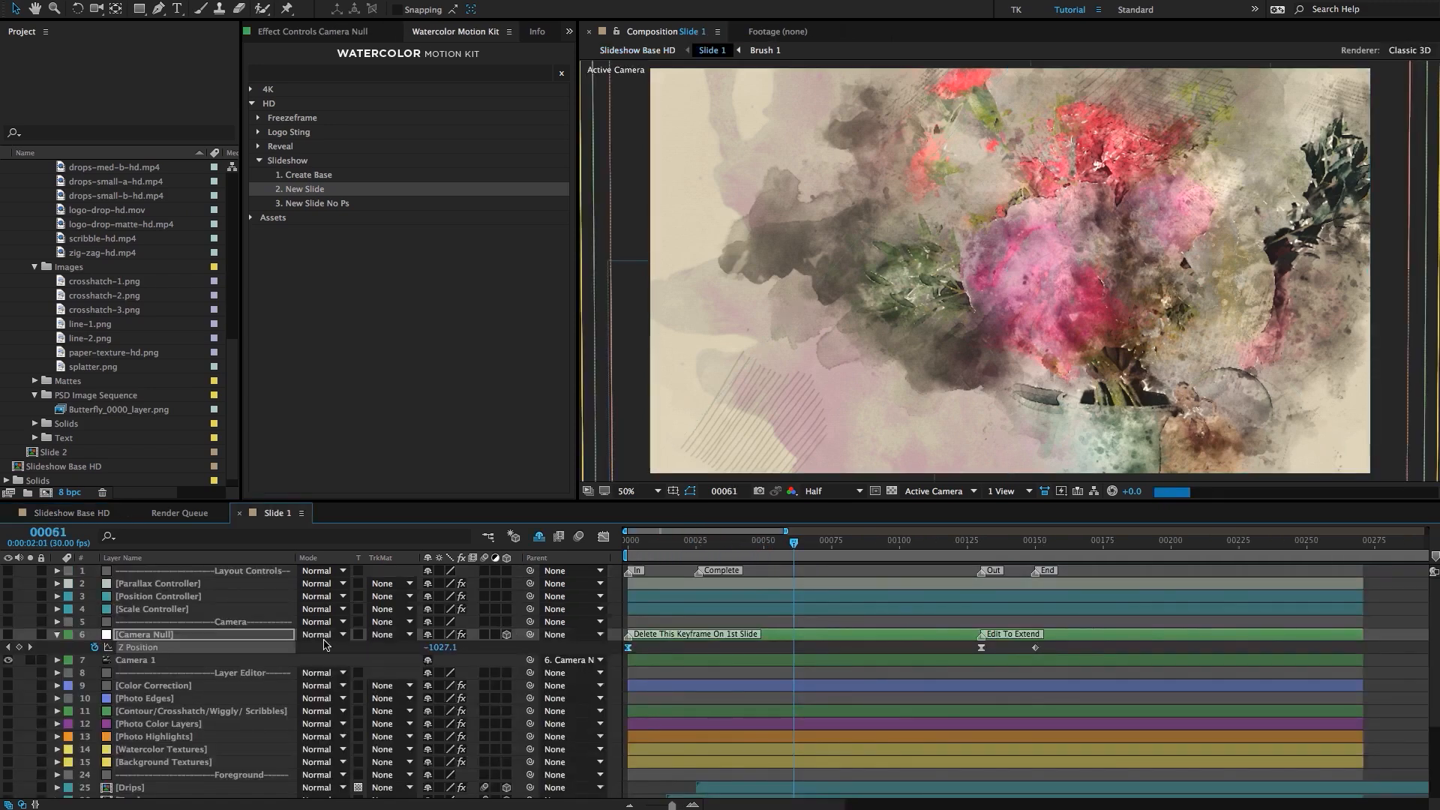
Examine Slide 1's Drips, Text, Crosshatch, Brush 1, Drops and Track Matte BG layers, including Brush 1's Tritone effect settings.
{"action": "left_click", "coordinate": [58, 635]}
{"action": "scroll", "coordinate": [172, 679], "scroll_direction": "down", "scroll_amount": 3}
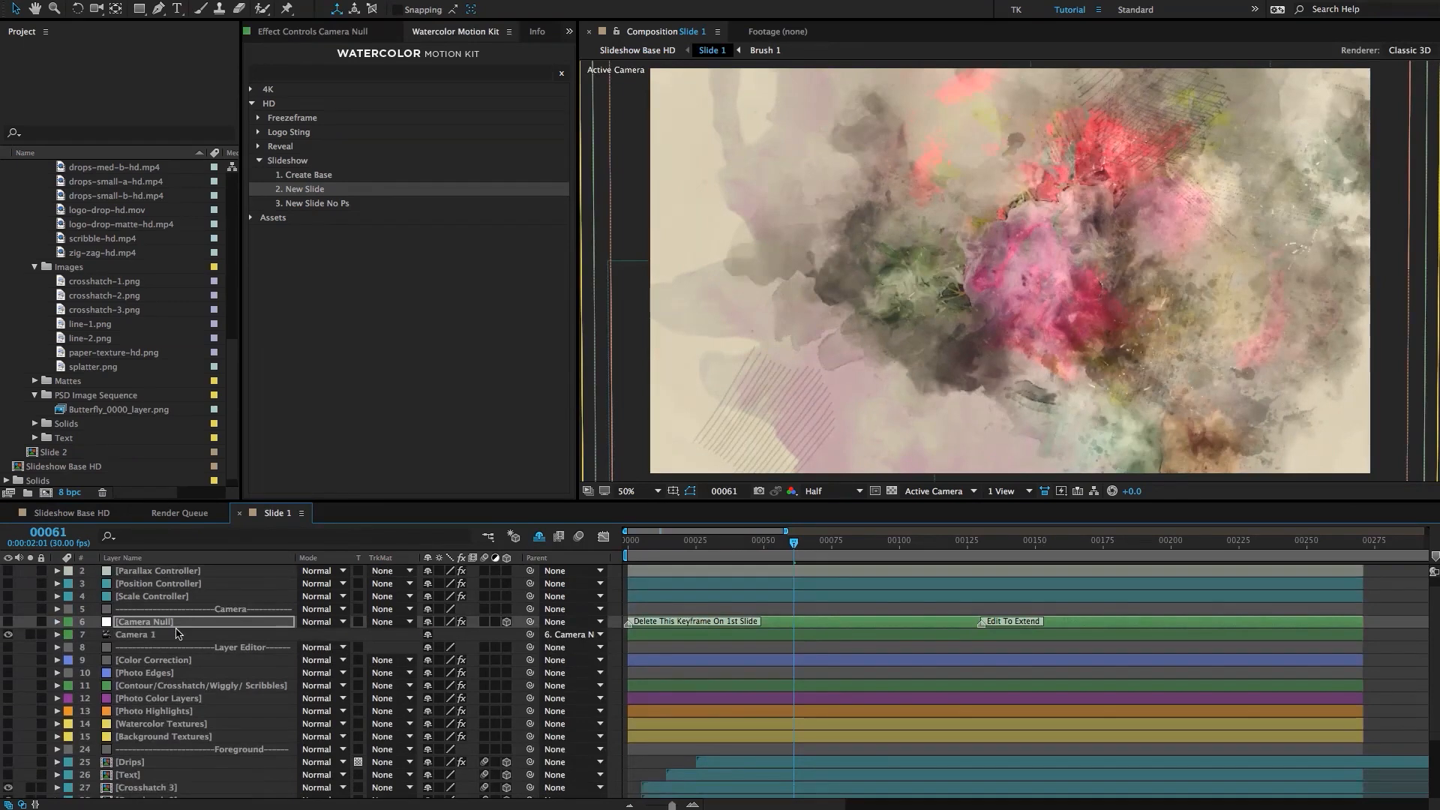
{"action": "left_click", "coordinate": [172, 711]}
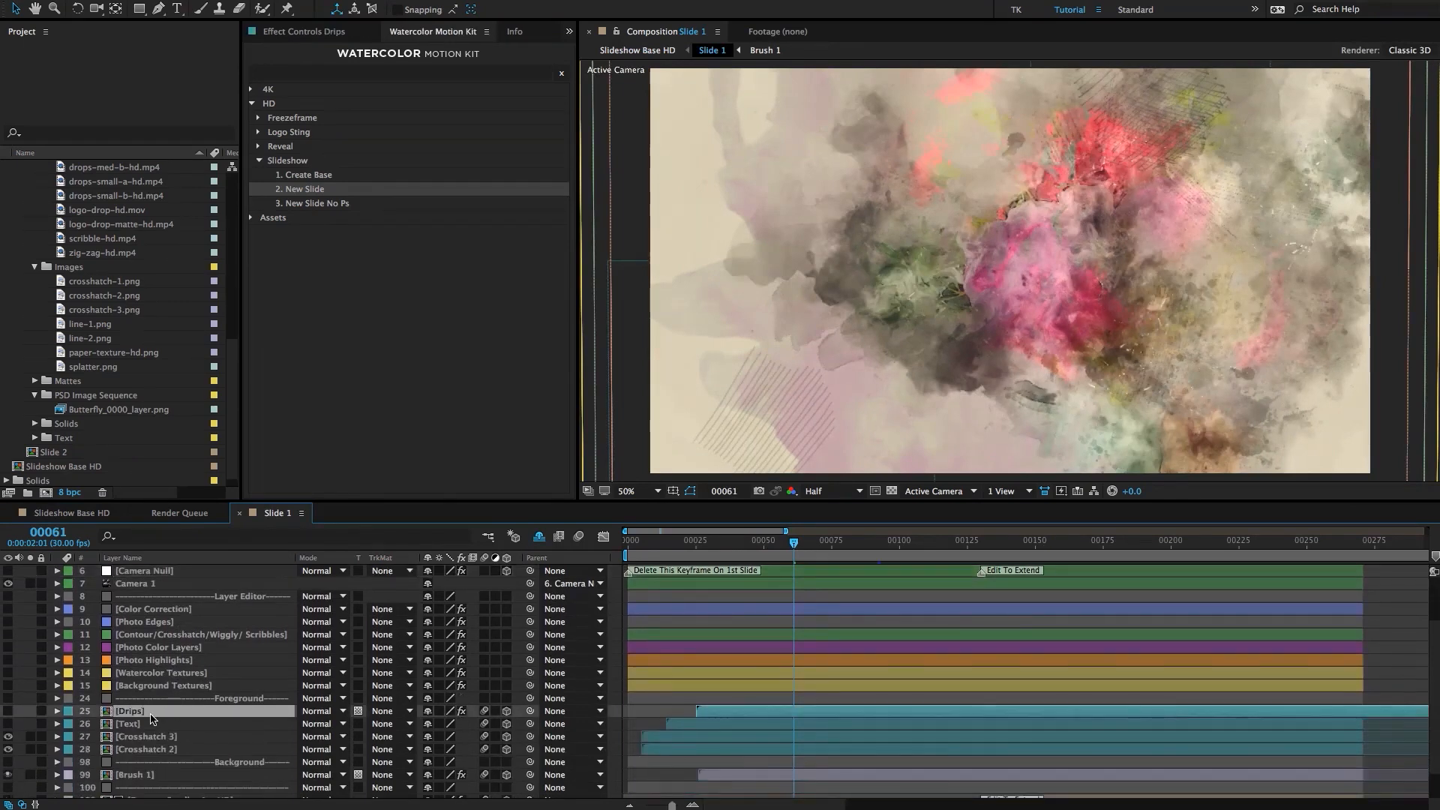
{"action": "left_click", "coordinate": [154, 724]}
{"action": "left_click", "coordinate": [173, 739]}
{"action": "scroll", "coordinate": [174, 742], "scroll_direction": "down", "scroll_amount": 1}
{"action": "left_click", "coordinate": [178, 739]}
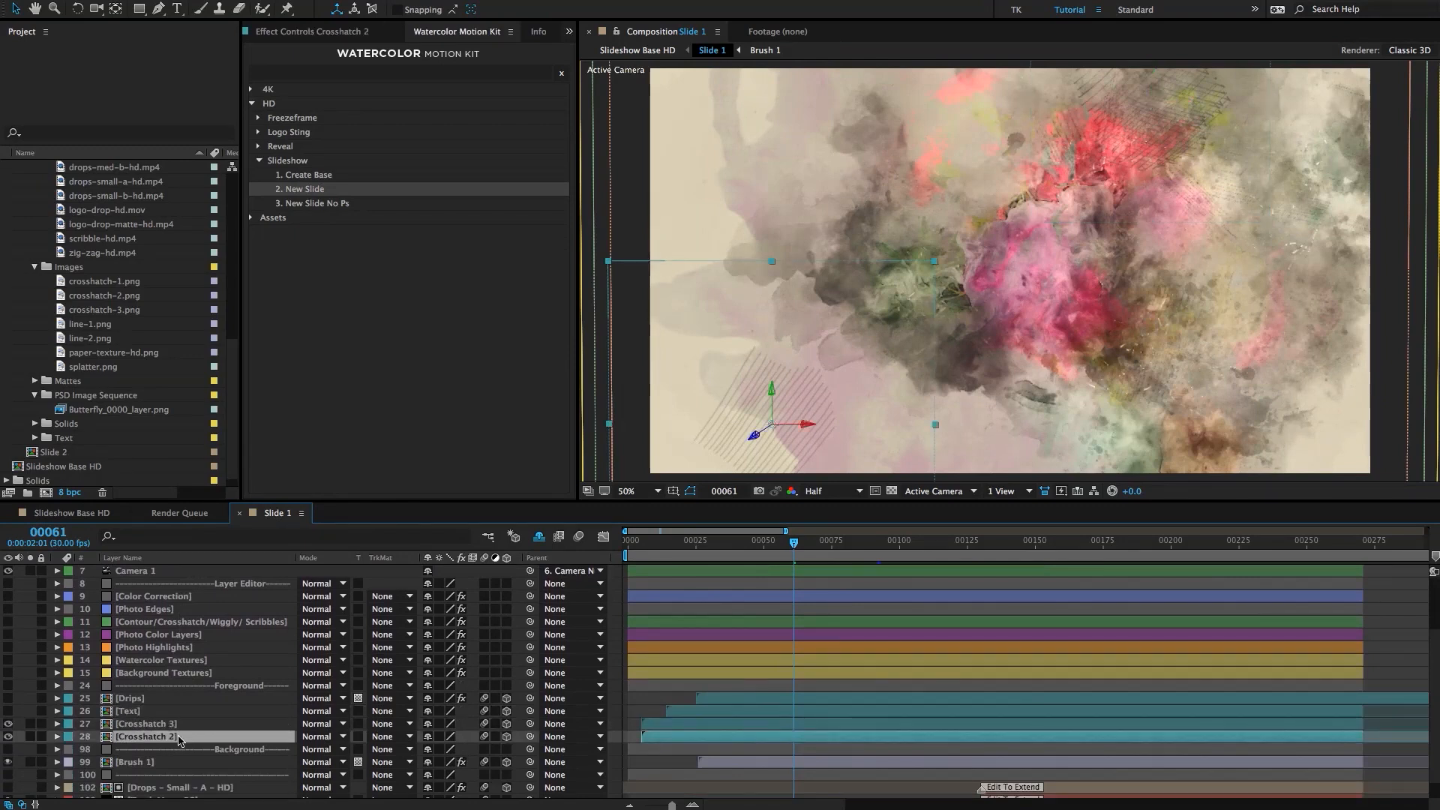
{"action": "left_click", "coordinate": [175, 763]}
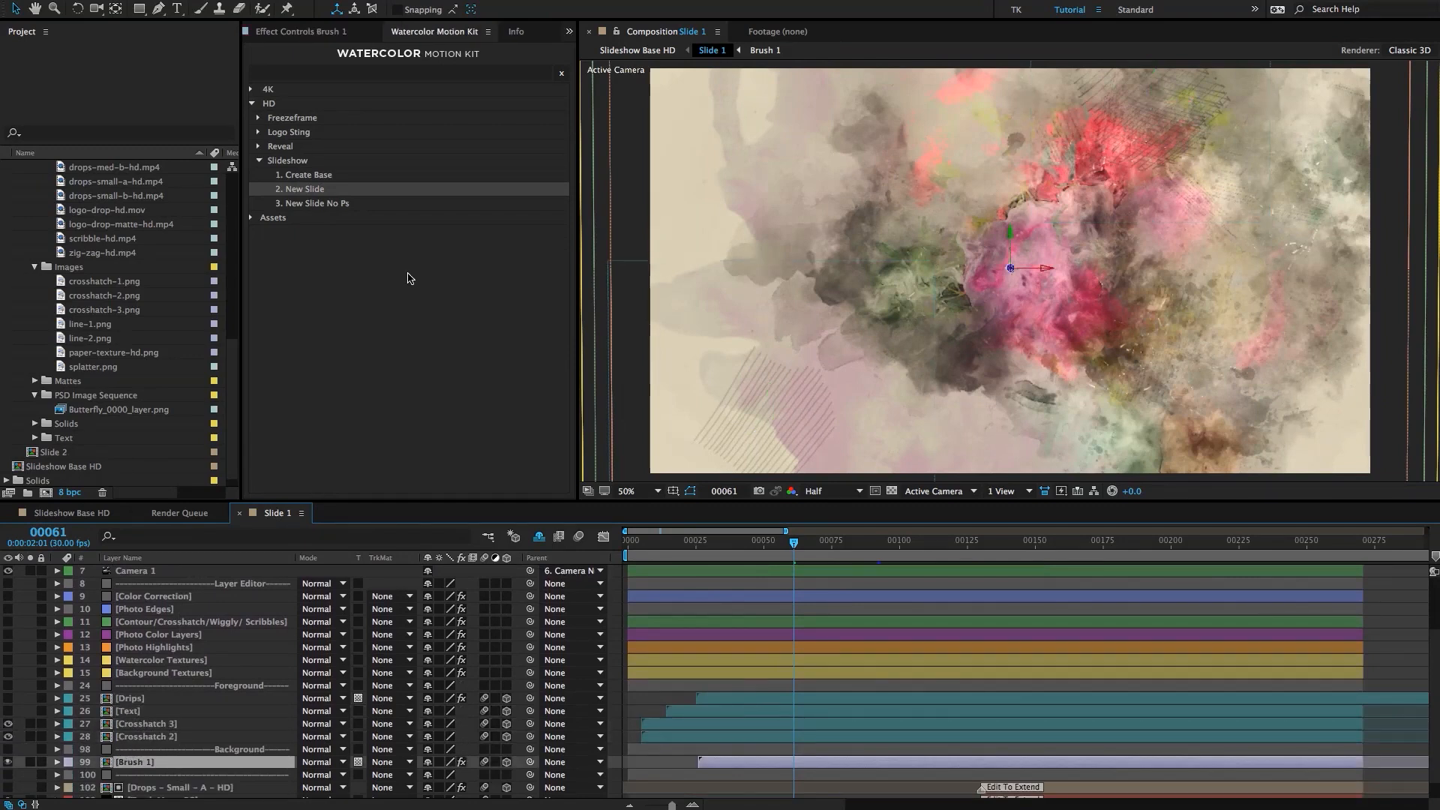
{"action": "left_click", "coordinate": [328, 34]}
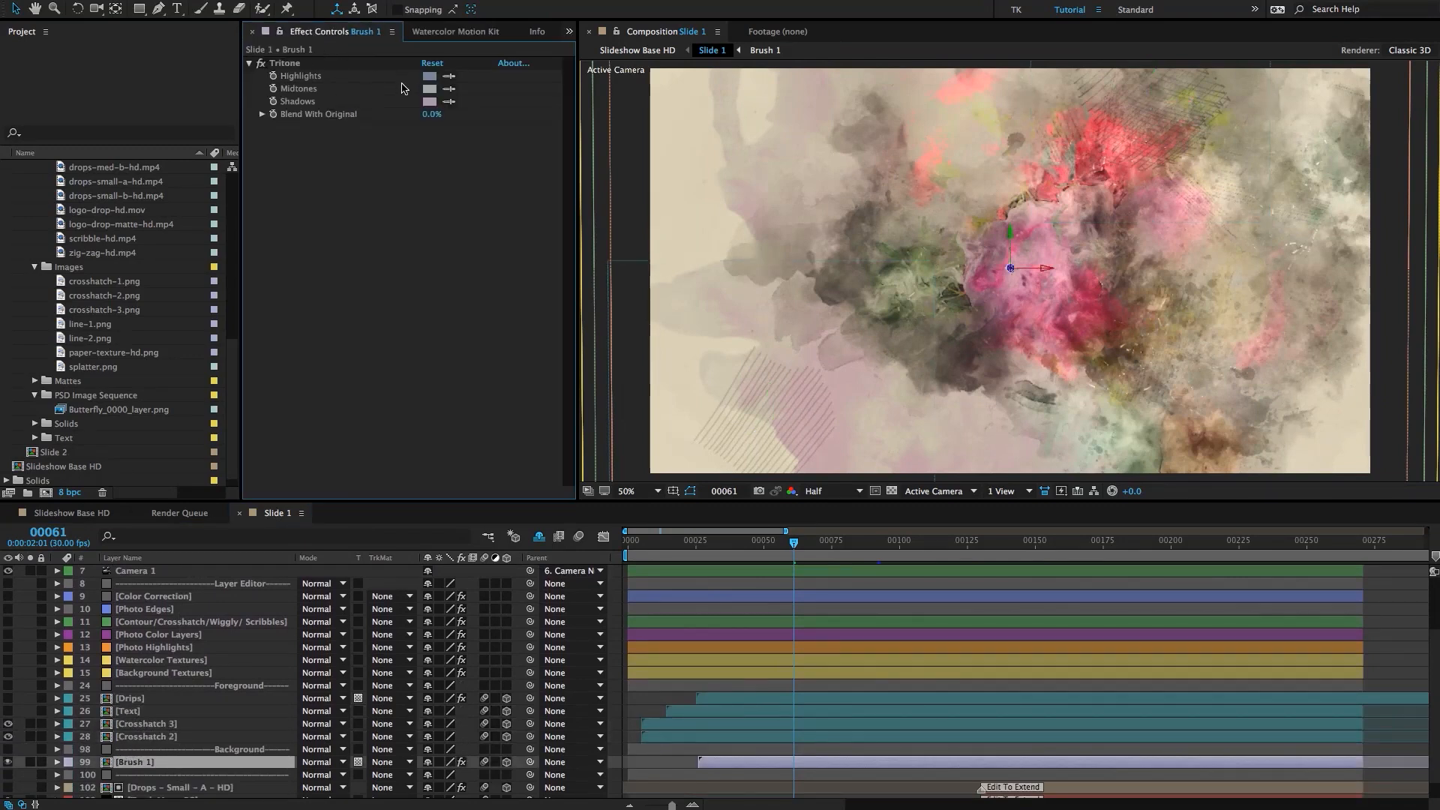
{"action": "scroll", "coordinate": [161, 753], "scroll_direction": "down", "scroll_amount": 1}
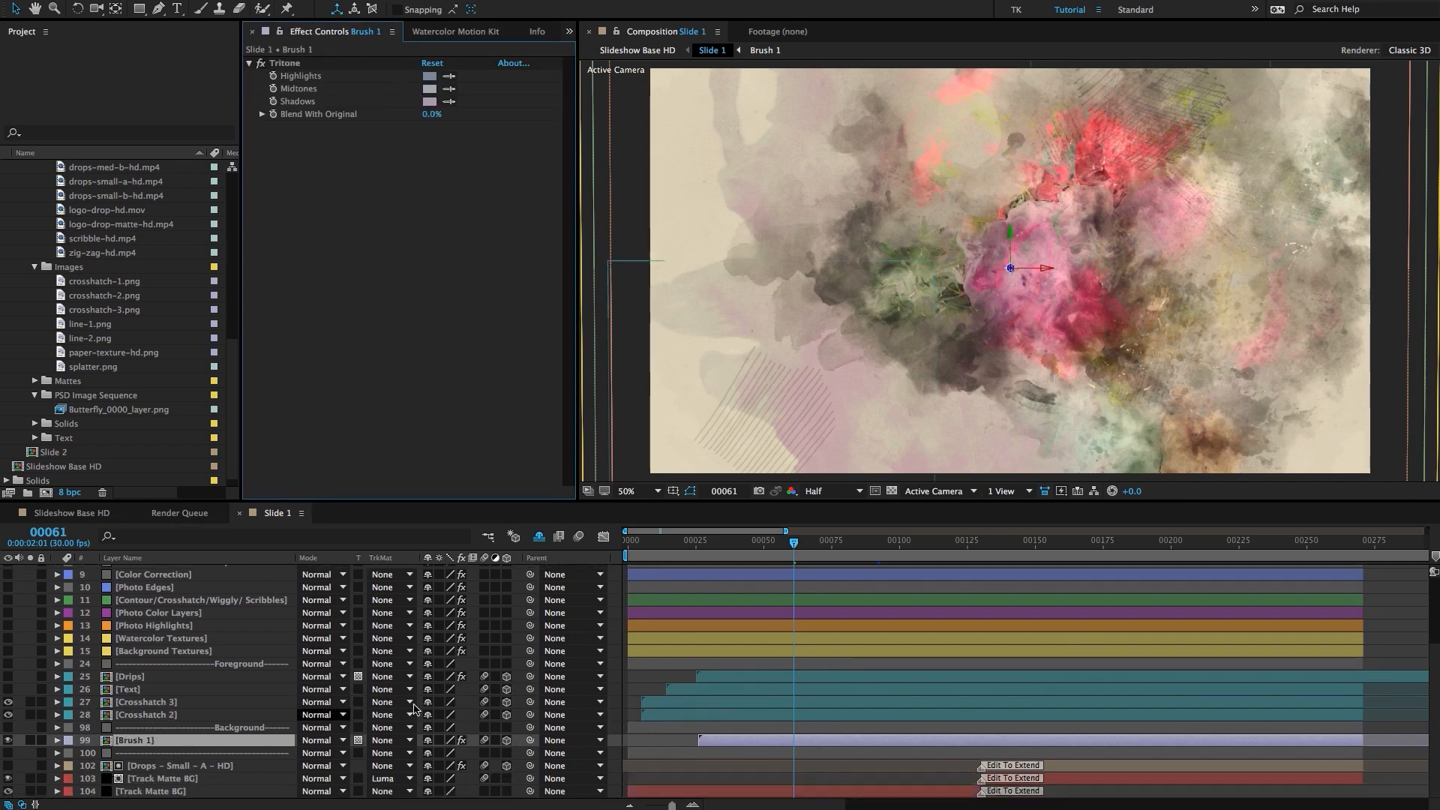
{"action": "left_click", "coordinate": [197, 767]}
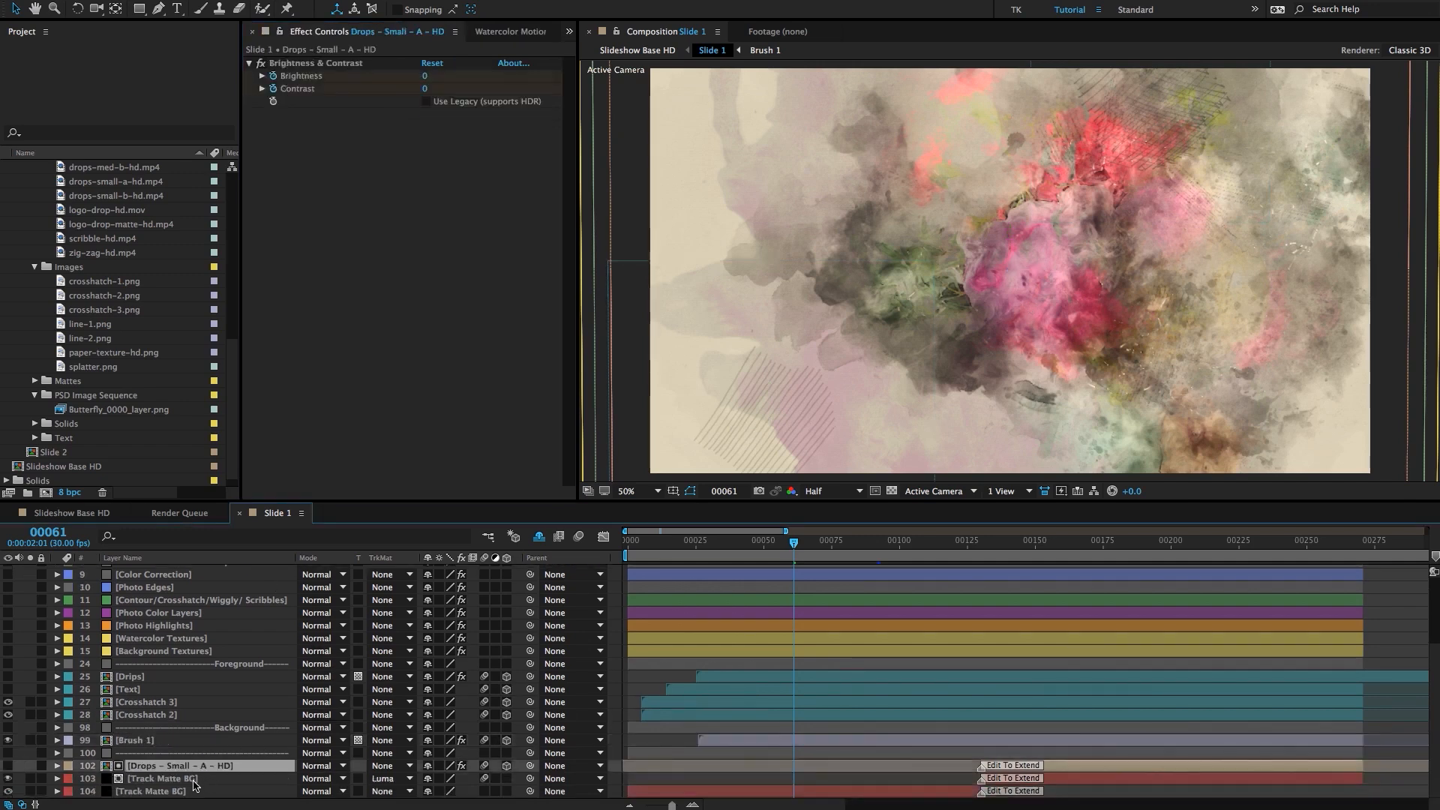
{"action": "left_click", "coordinate": [192, 778], "text": "shift"}
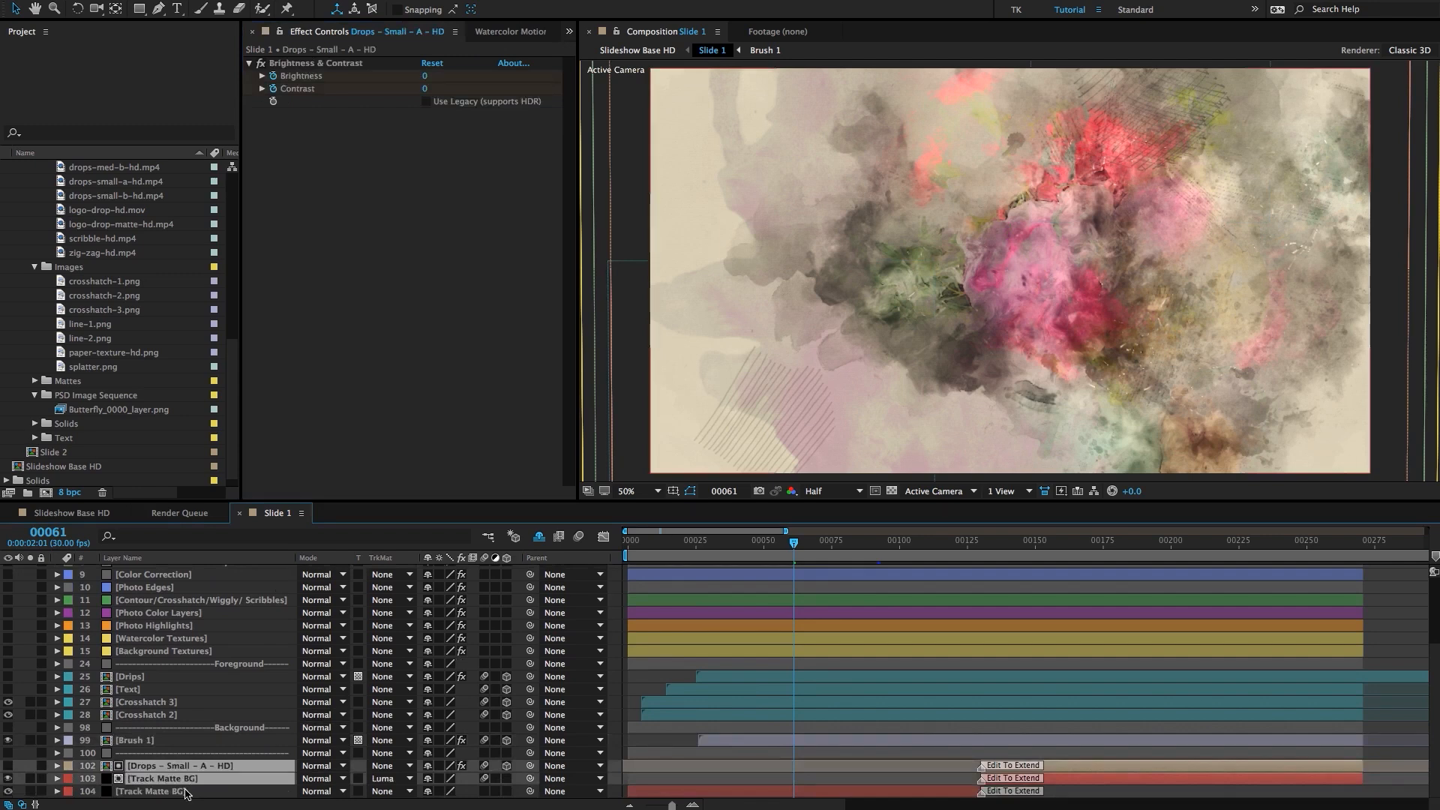
Return to the Slideshow Base HD composition and open the Slide 2 composition from its layer.
{"action": "left_click", "coordinate": [637, 50]}
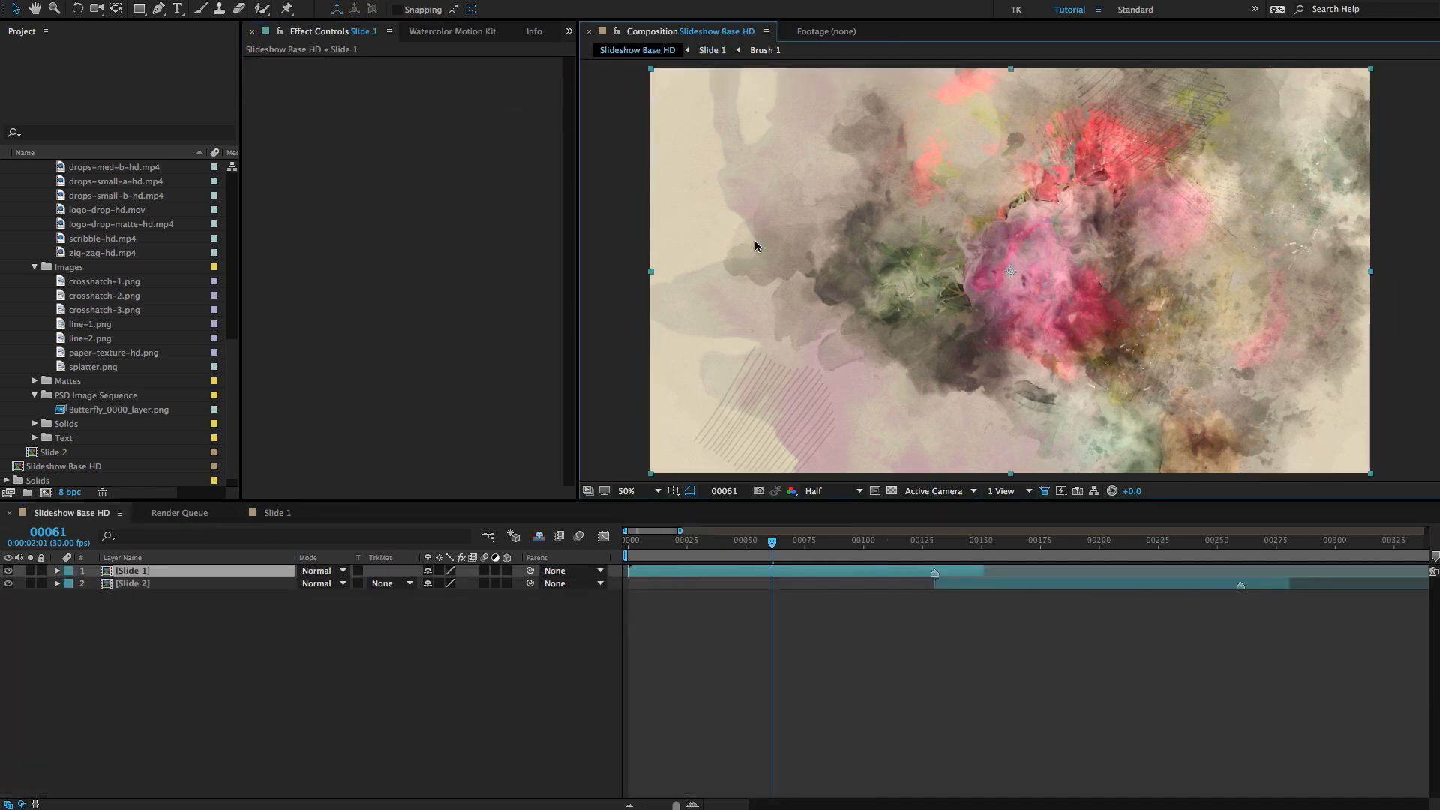
{"action": "scroll", "coordinate": [949, 621], "scroll_direction": "right", "scroll_amount": 4}
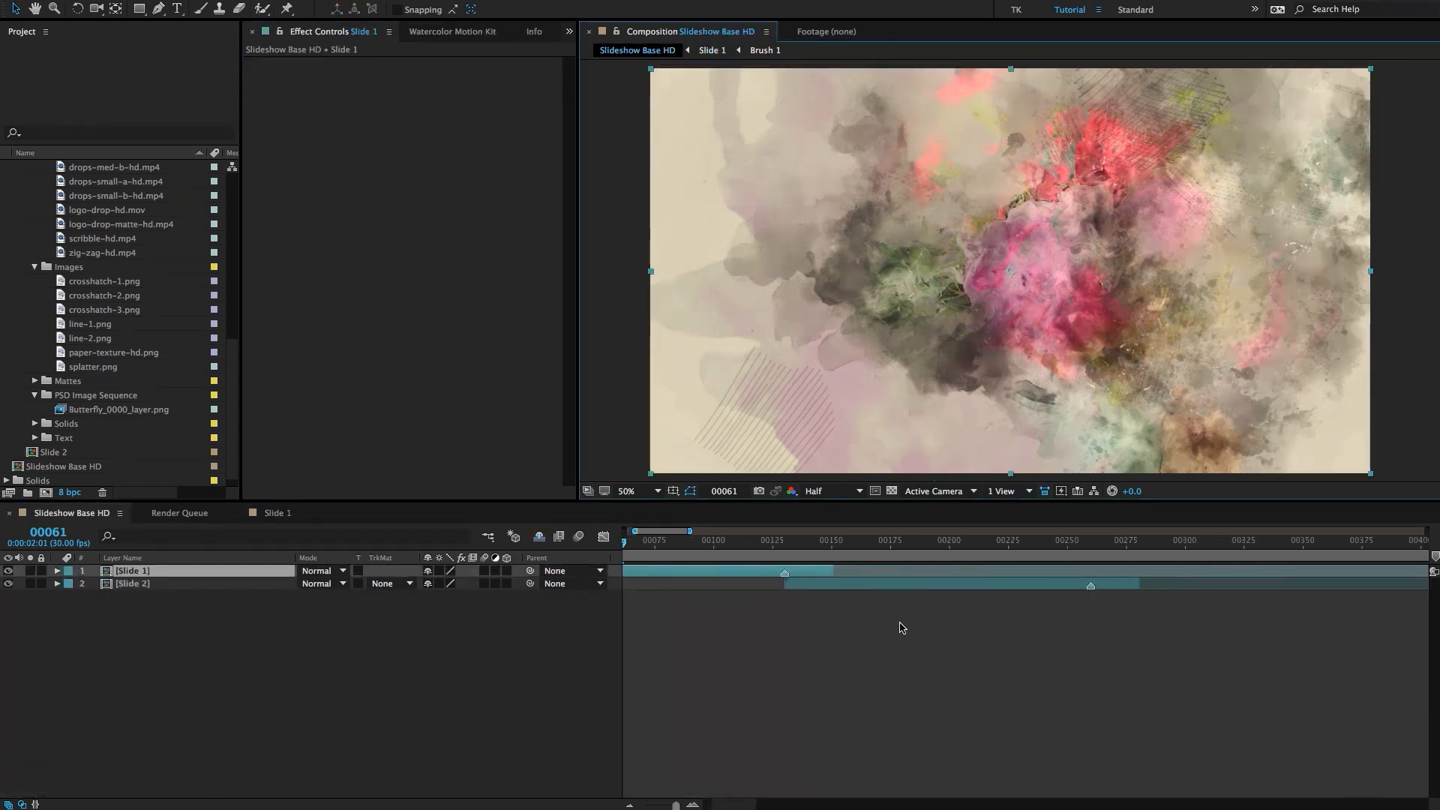
{"action": "scroll", "coordinate": [902, 627], "scroll_direction": "down", "scroll_amount": 2}
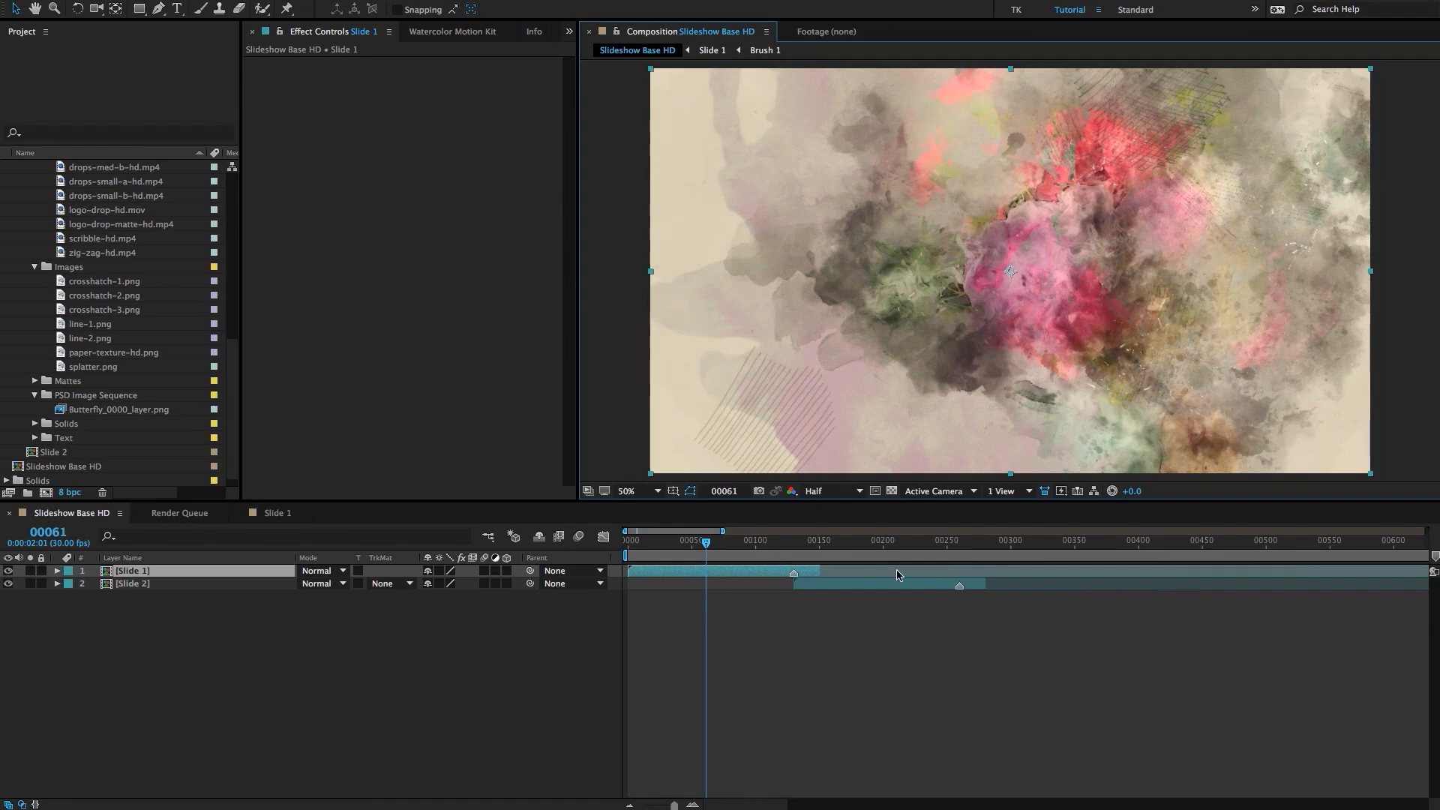
{"action": "double_click", "coordinate": [877, 588]}
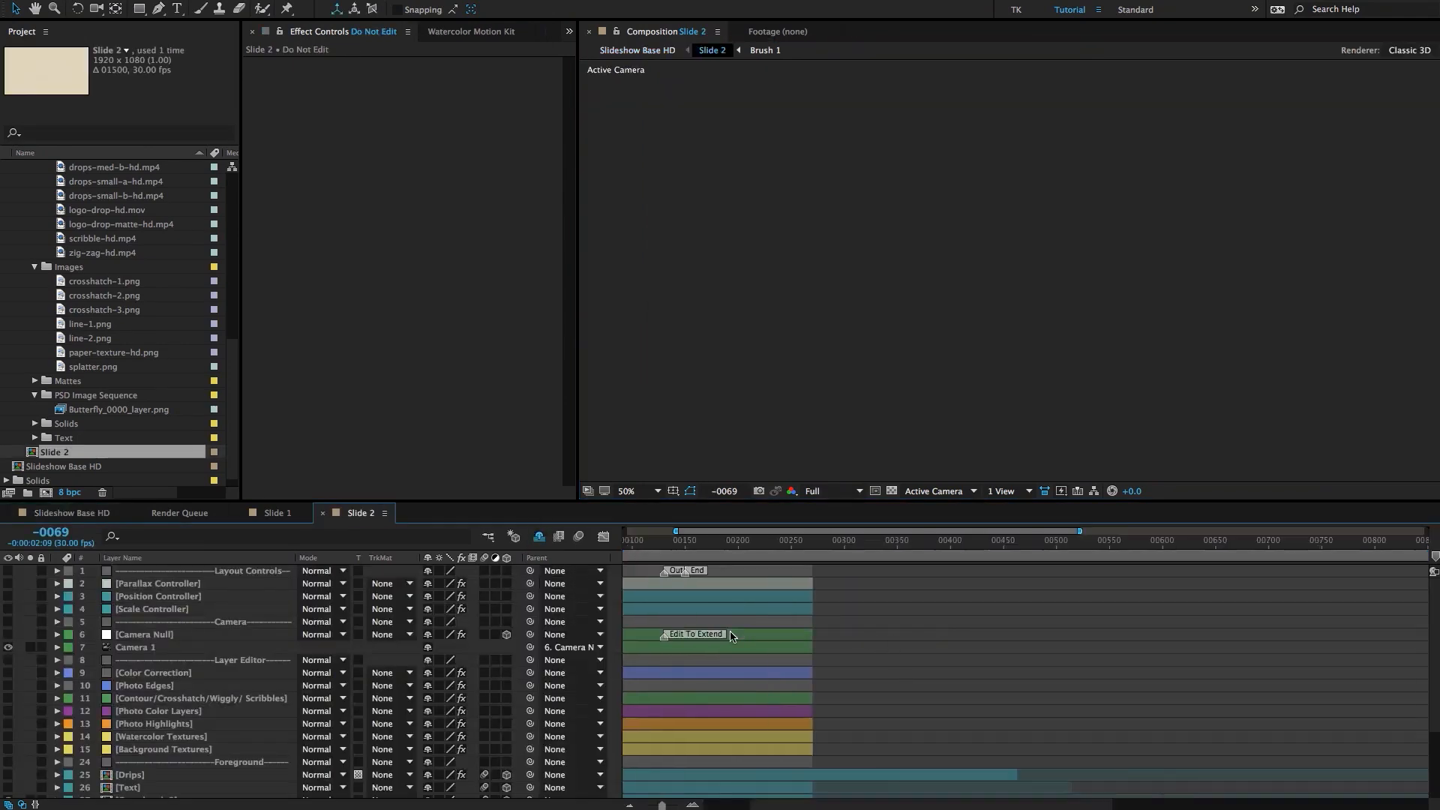
Move Slide 2's End marker to frame 210 and its Out marker to frame 190.
{"action": "scroll", "coordinate": [731, 635], "scroll_direction": "up", "scroll_amount": 2}
{"action": "scroll", "coordinate": [731, 636], "scroll_direction": "left", "scroll_amount": 3}
{"action": "left_click_drag", "start_coordinate": [868, 552], "coordinate": [1076, 545]}
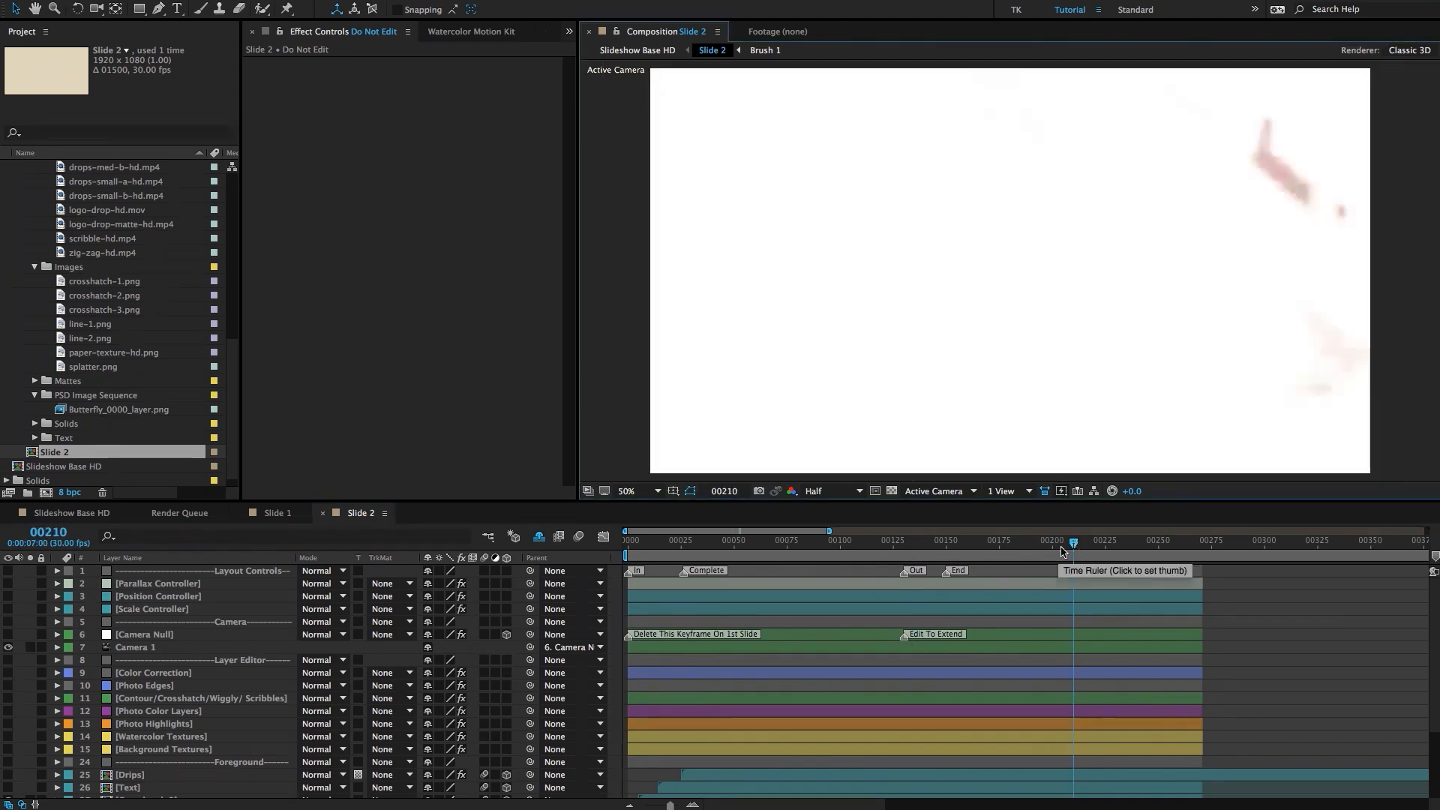
{"action": "left_click", "coordinate": [904, 550]}
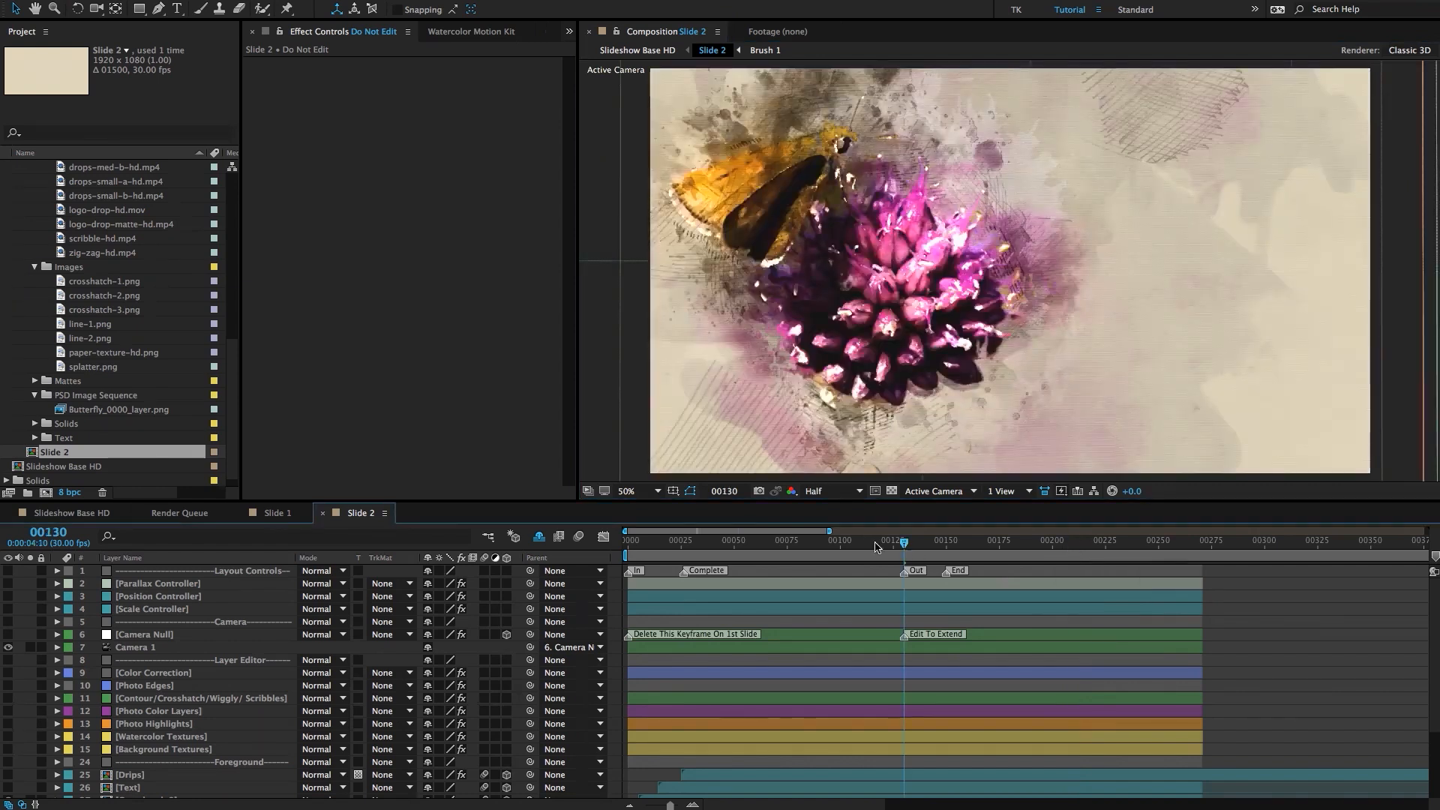
{"action": "left_click_drag", "start_coordinate": [905, 555], "coordinate": [946, 545]}
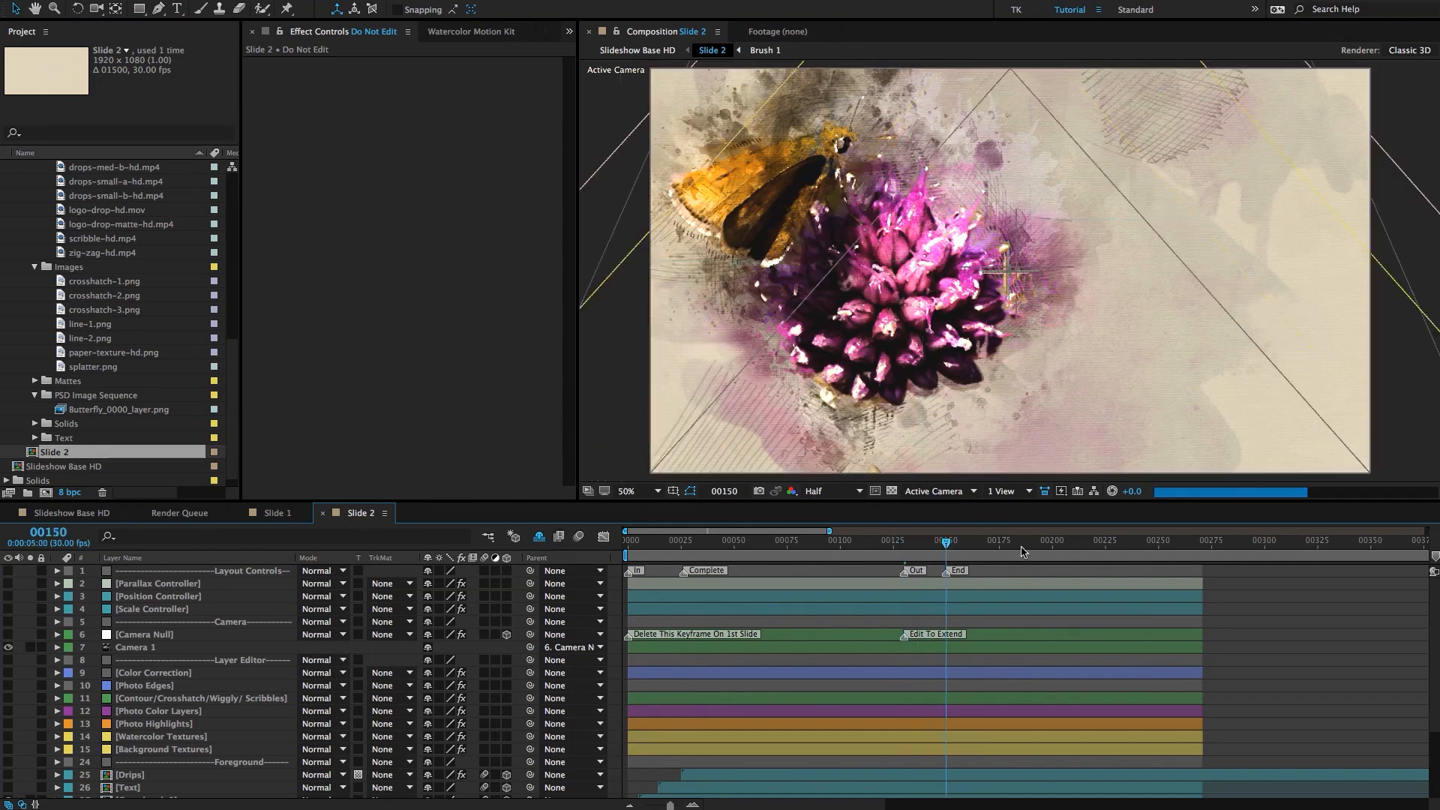
{"action": "left_click", "coordinate": [1066, 543]}
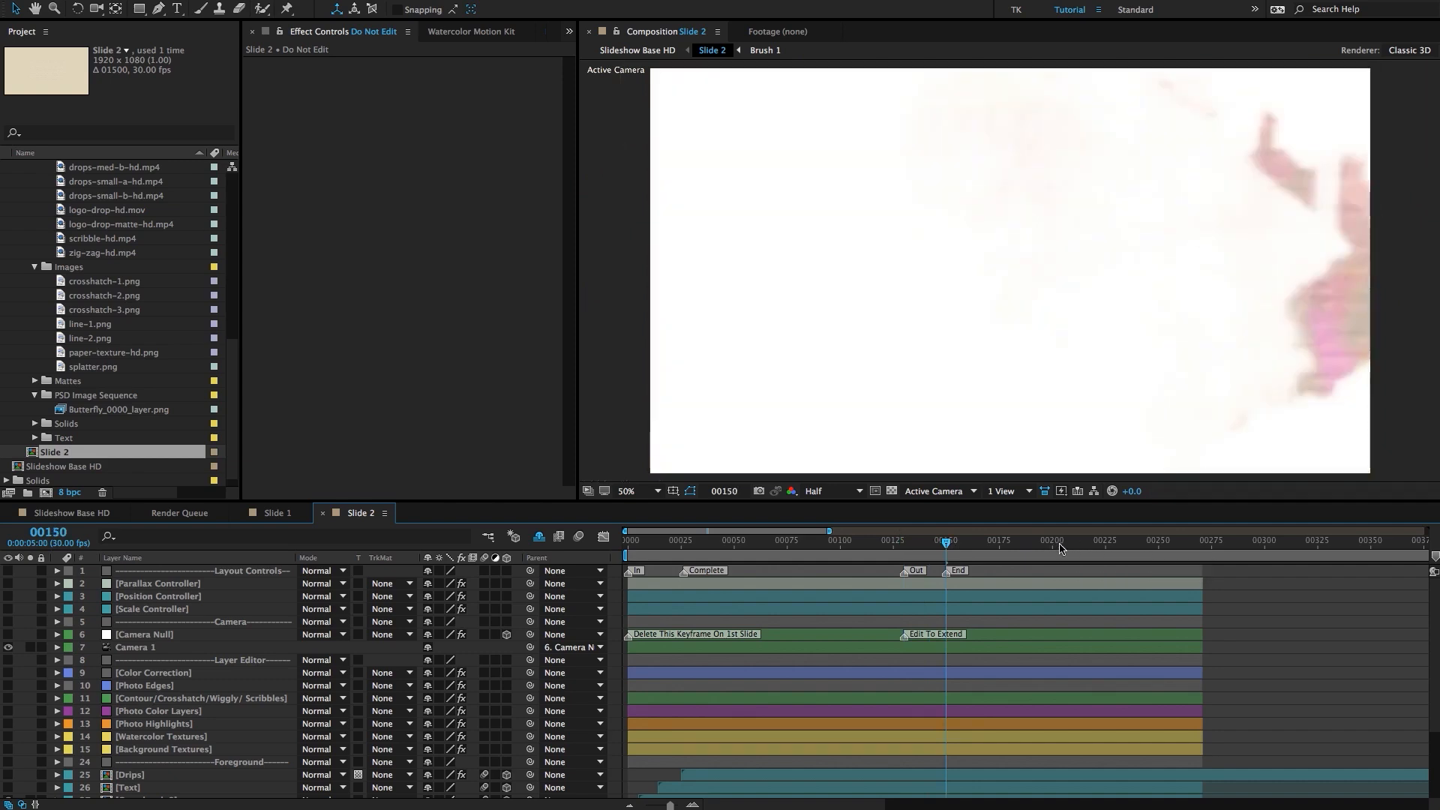
{"action": "left_click_drag", "start_coordinate": [1069, 549], "coordinate": [1074, 549]}
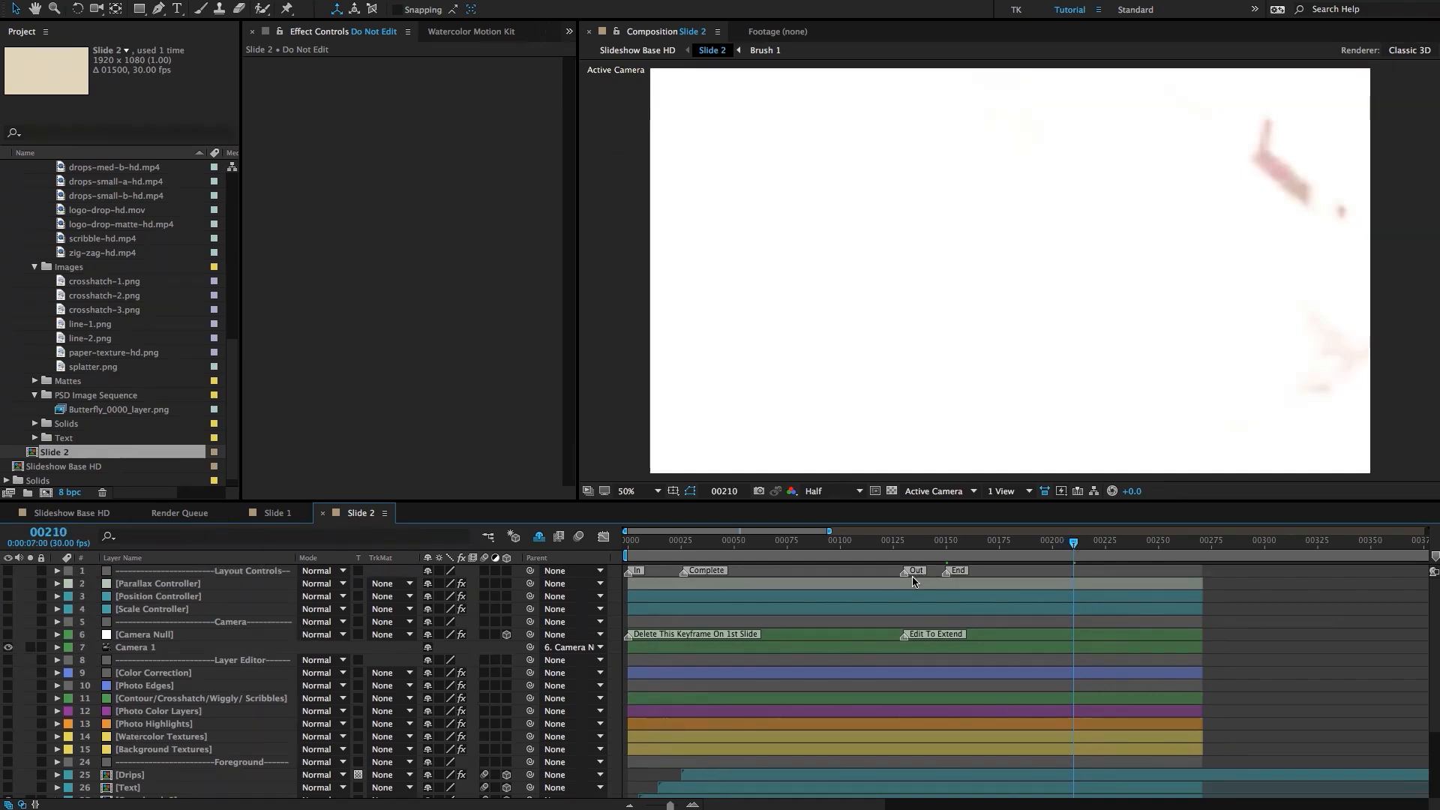
{"action": "mouse_move", "coordinate": [946, 572]}
{"action": "left_mouse_down"}
{"action": "mouse_move", "coordinate": [1074, 572]}
{"action": "mouse_move", "coordinate": [1032, 547]}
{"action": "left_mouse_up"}
{"action": "left_click", "coordinate": [1049, 541]}
{"action": "left_click_drag", "start_coordinate": [925, 576], "coordinate": [1033, 577]}
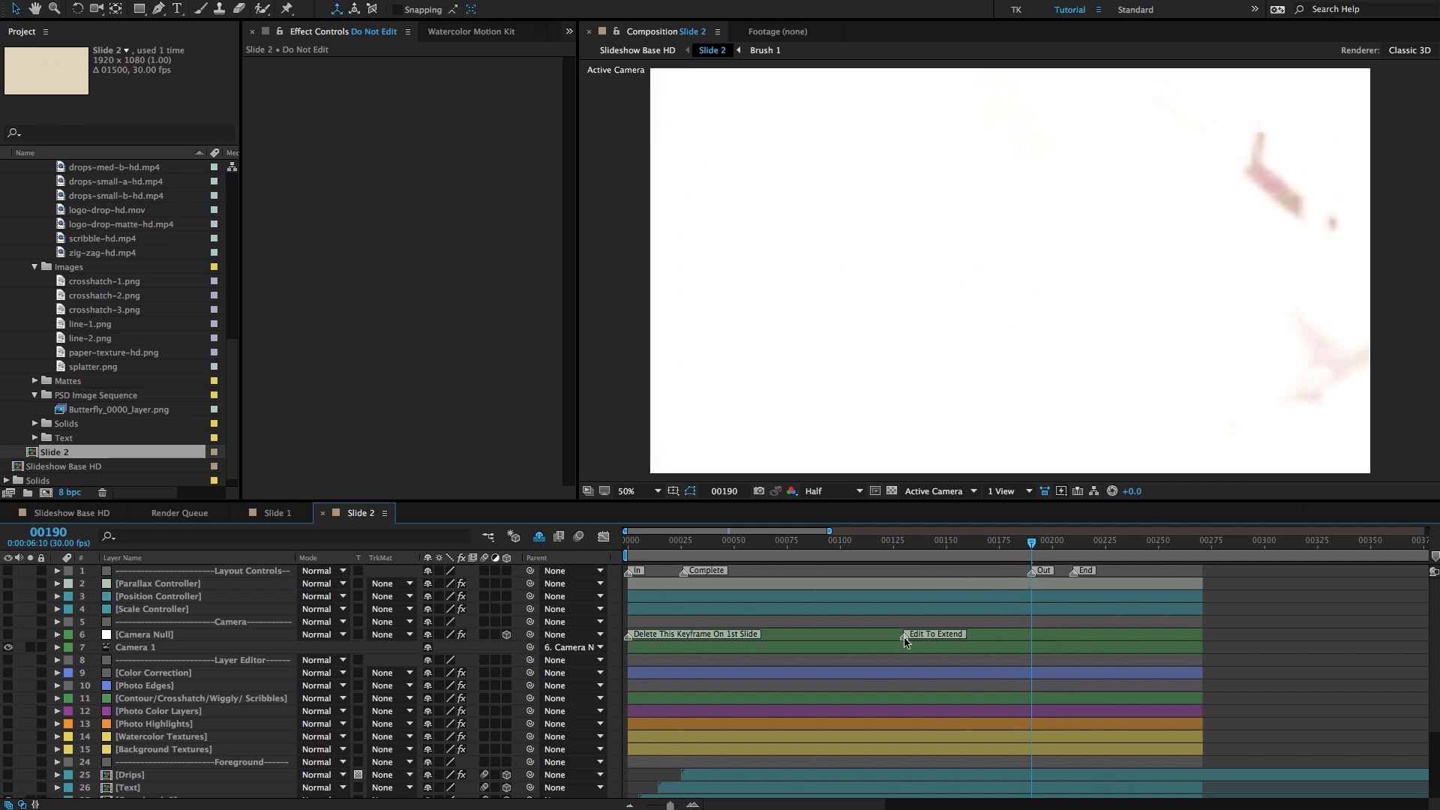
Shift the Camera Null's last two Z Position keyframes to start at frame 190, and move its Edit To Extend marker there too.
{"action": "left_click", "coordinate": [883, 639]}
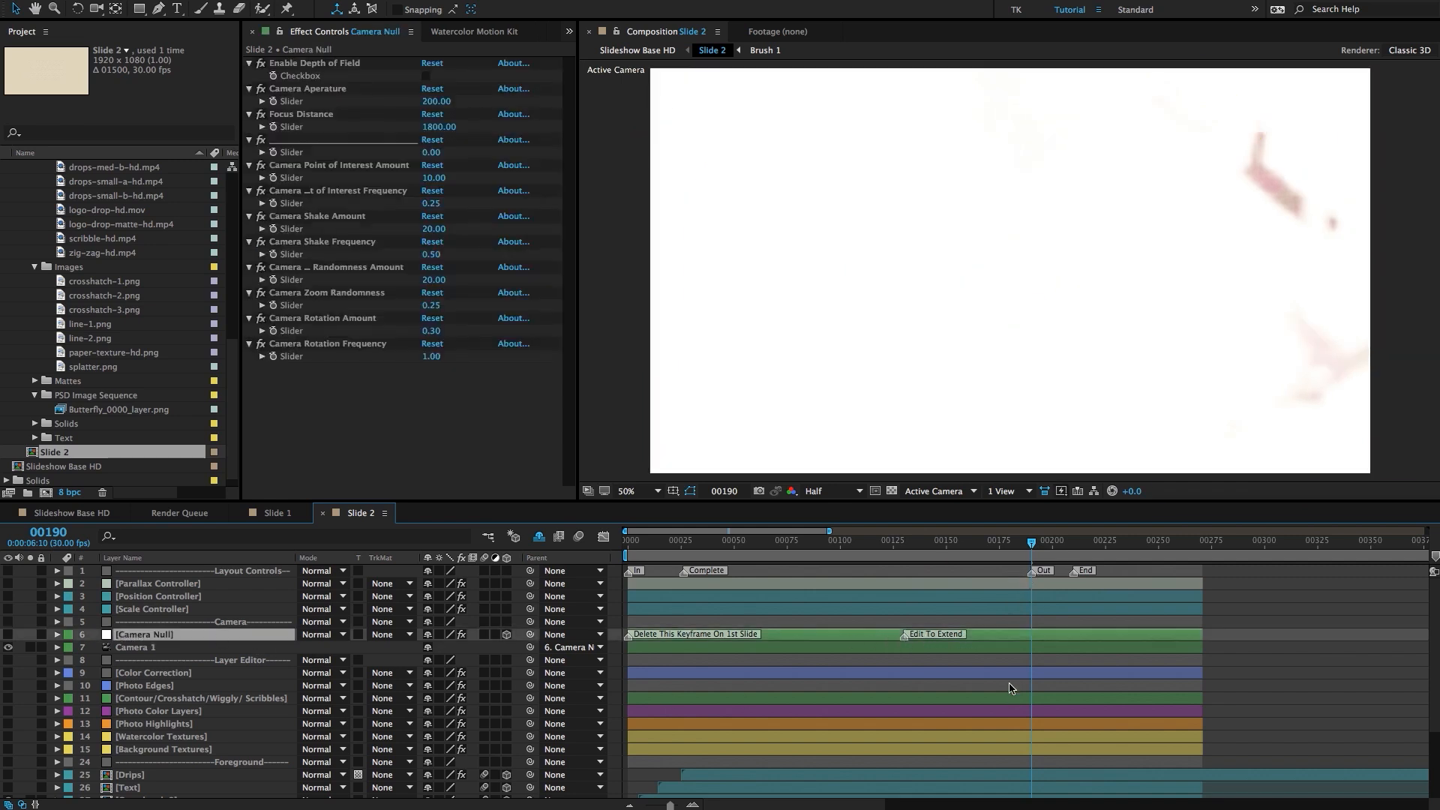
{"action": "scroll", "coordinate": [992, 687], "scroll_direction": "down", "scroll_amount": 3}
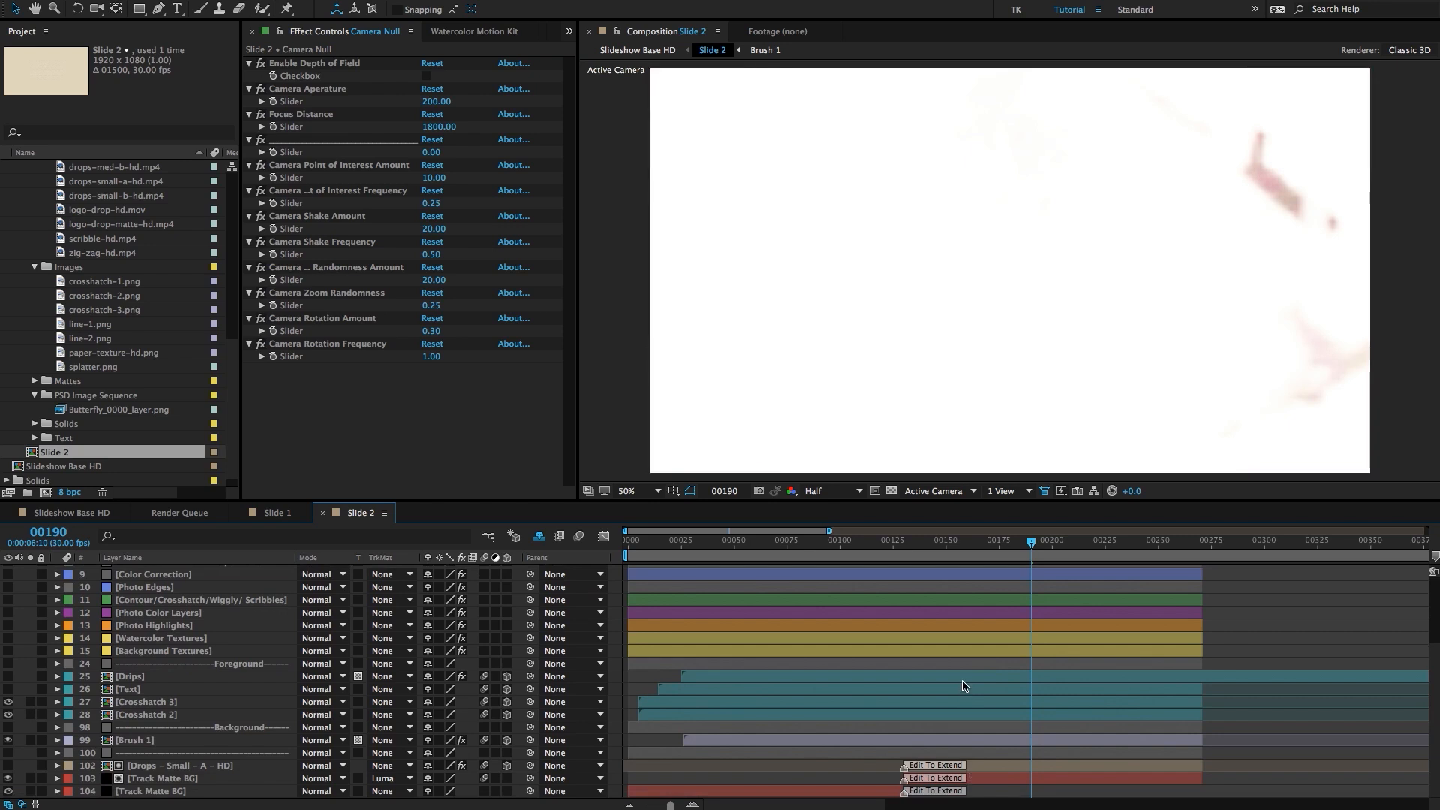
{"action": "scroll", "coordinate": [968, 686], "scroll_direction": "up", "scroll_amount": 3}
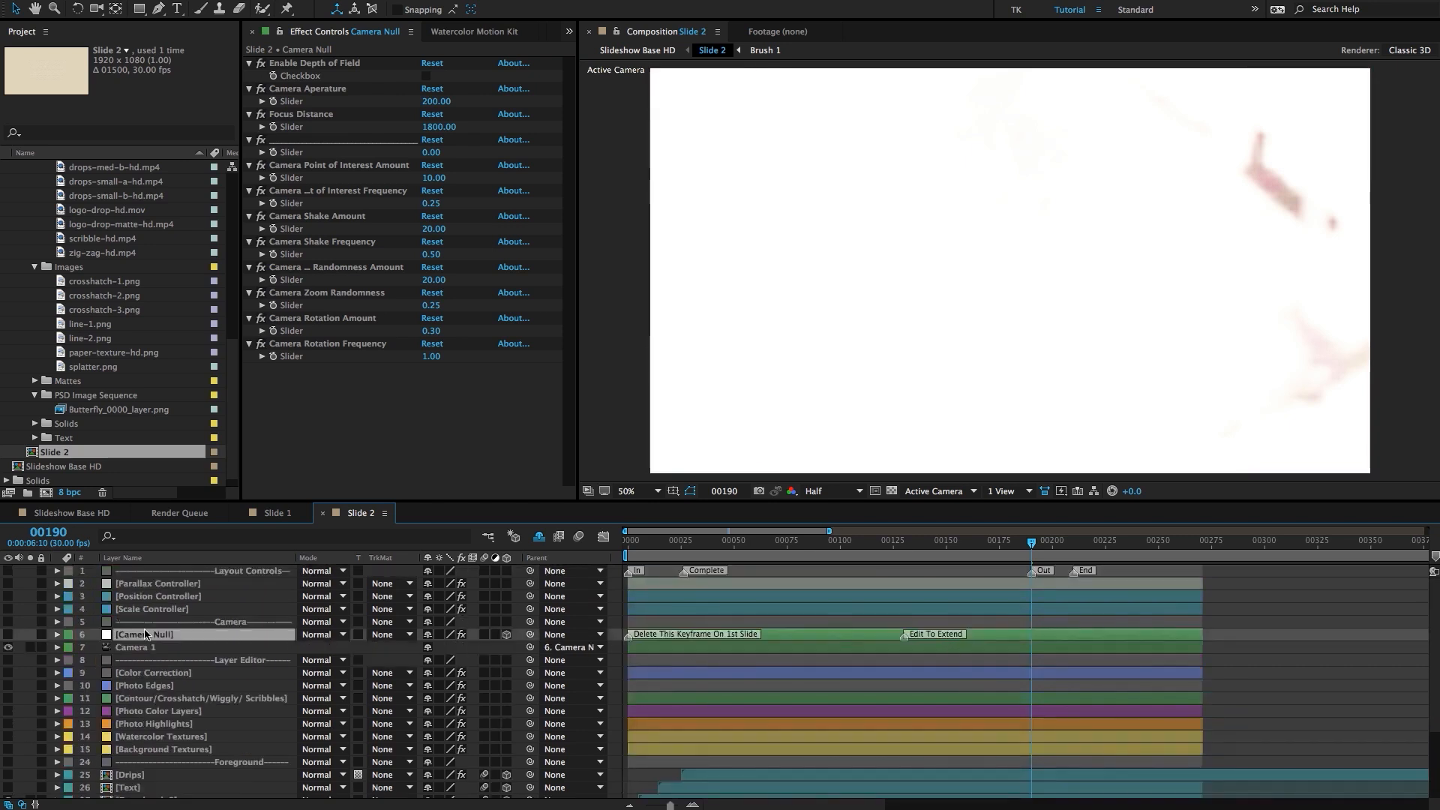
{"action": "key", "text": "u"}
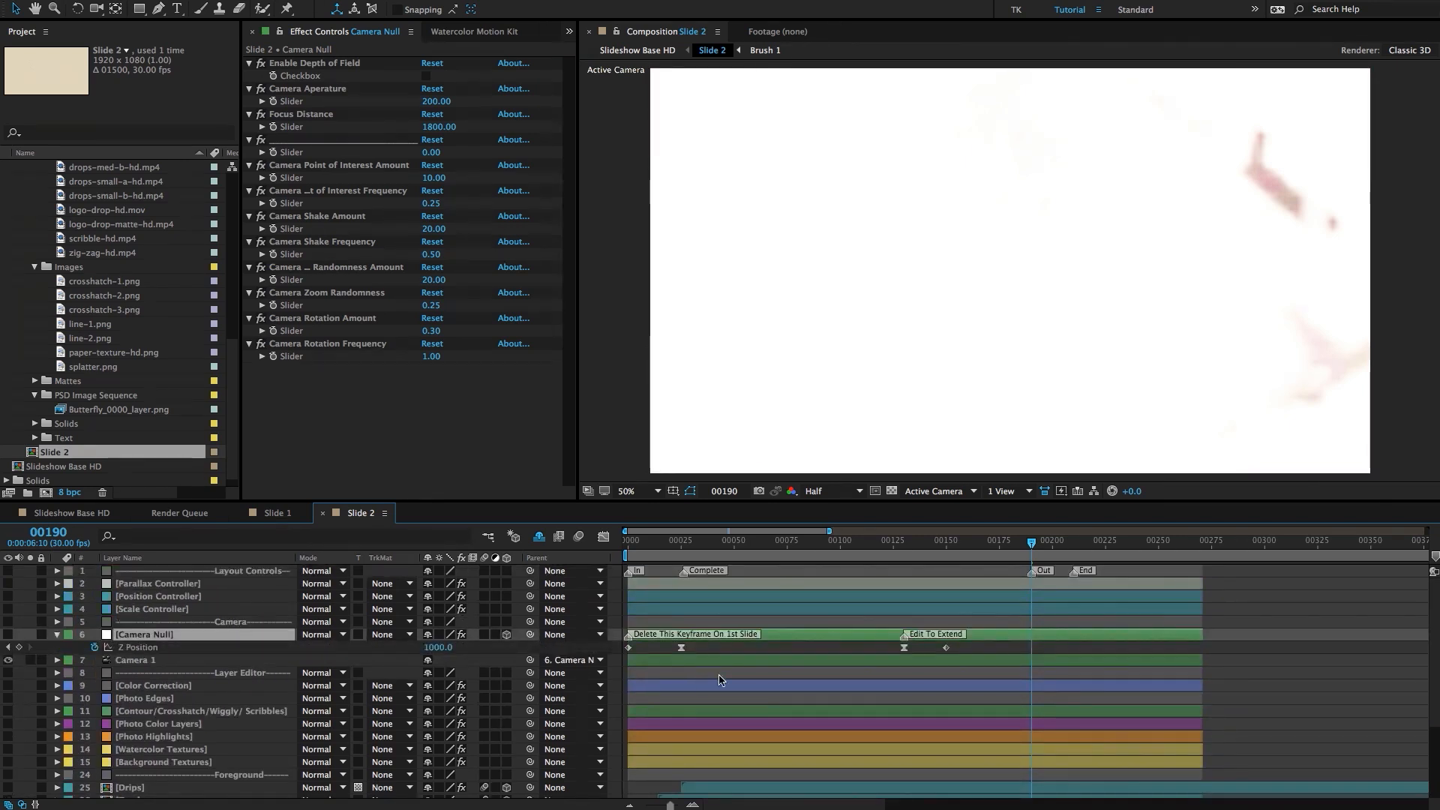
{"action": "left_click", "coordinate": [904, 647]}
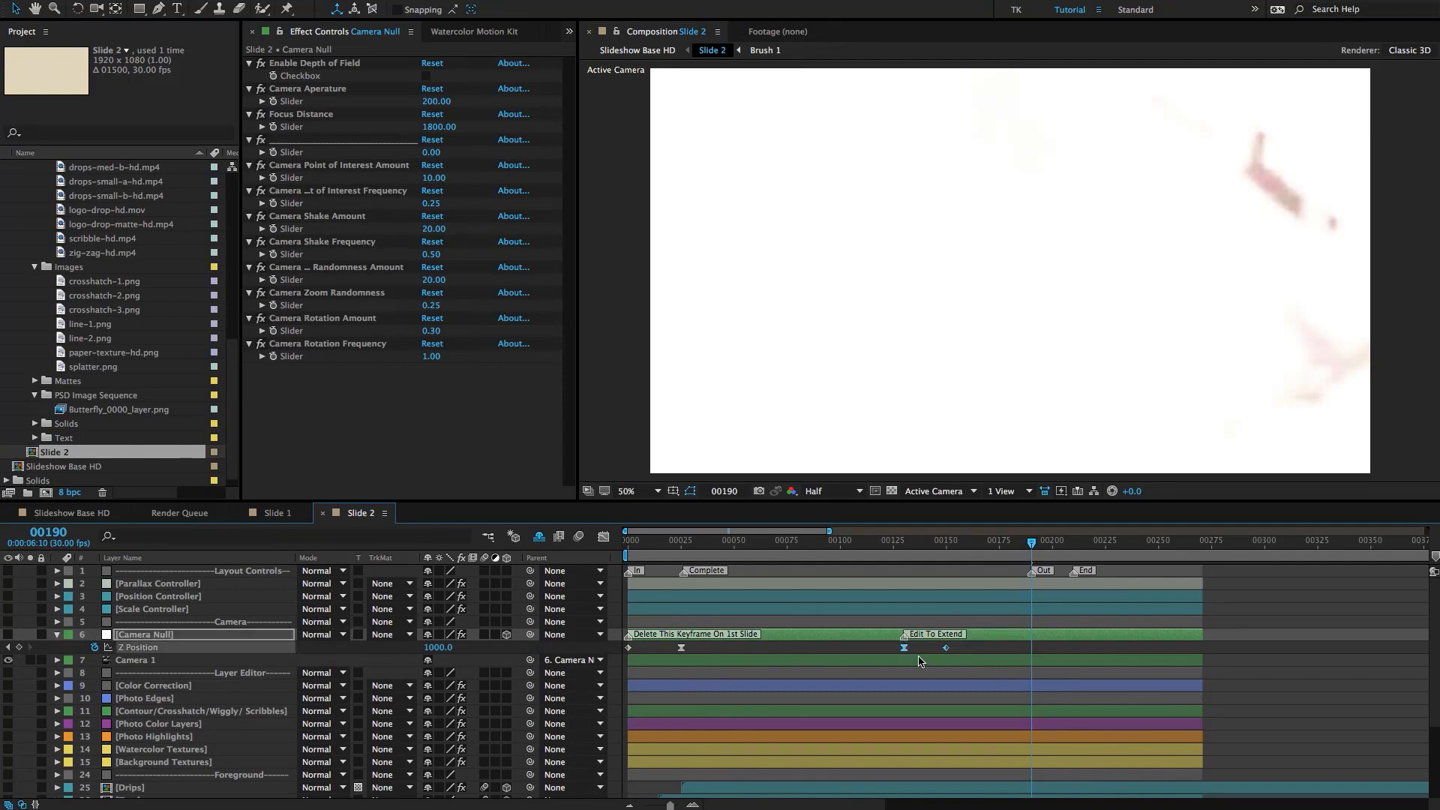
{"action": "left_click_drag", "start_coordinate": [903, 650], "coordinate": [1031, 649]}
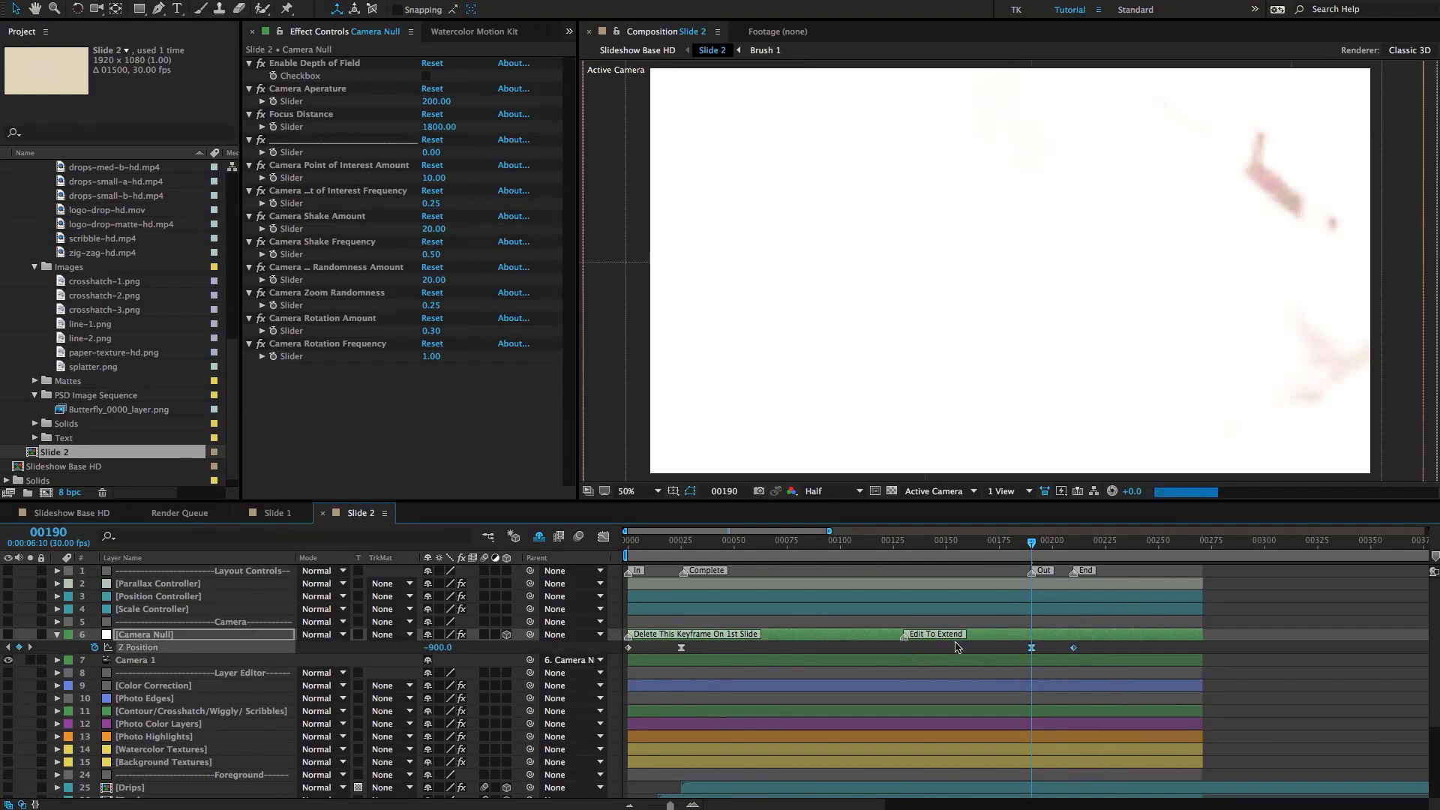
{"action": "left_click_drag", "start_coordinate": [907, 639], "coordinate": [1033, 640]}
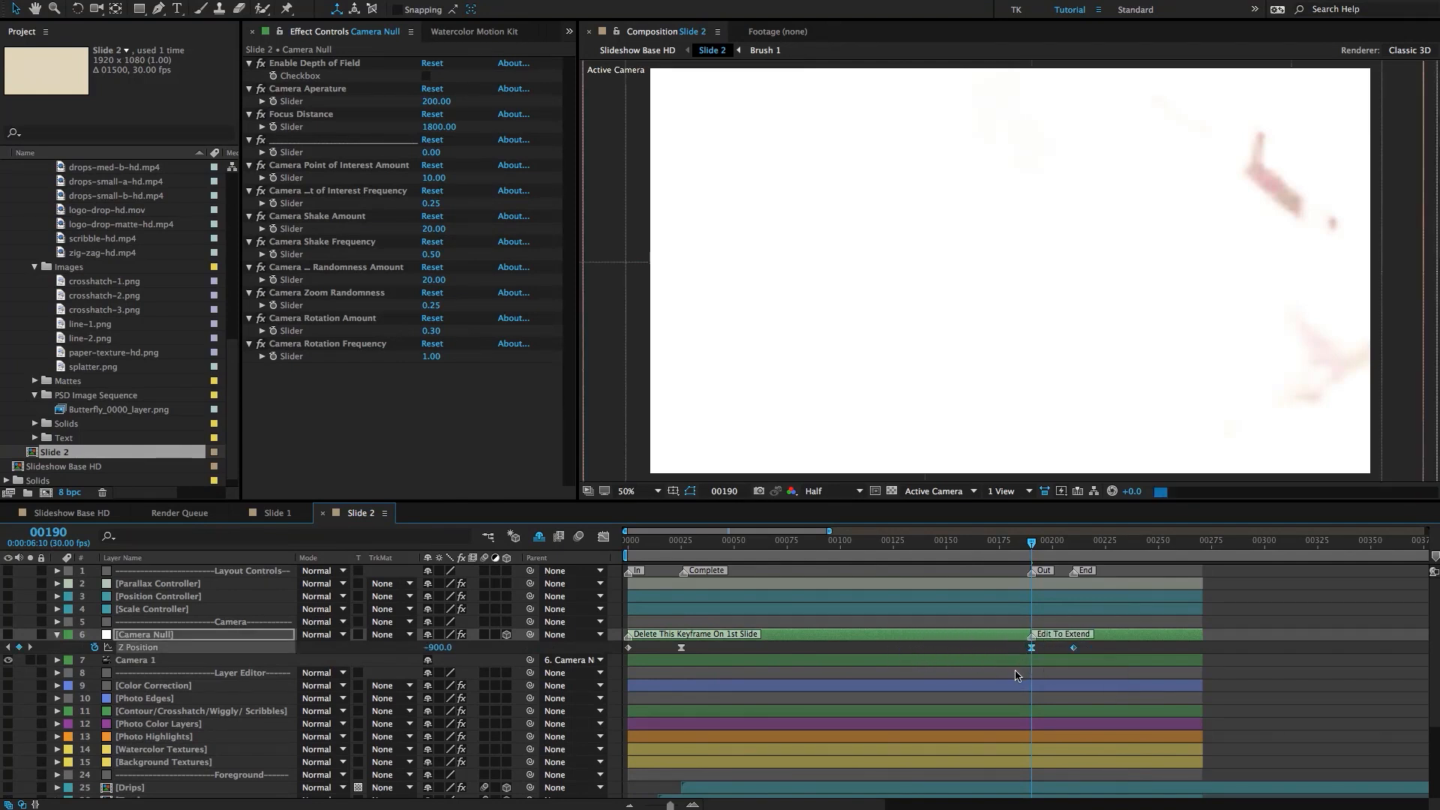
Shift the Drops - Small - A - HD layer and Track Matte BG layer 103 together so both start at frame 190.
{"action": "scroll", "coordinate": [1017, 675], "scroll_direction": "down", "scroll_amount": 1}
{"action": "scroll", "coordinate": [1015, 676], "scroll_direction": "down", "scroll_amount": 2}
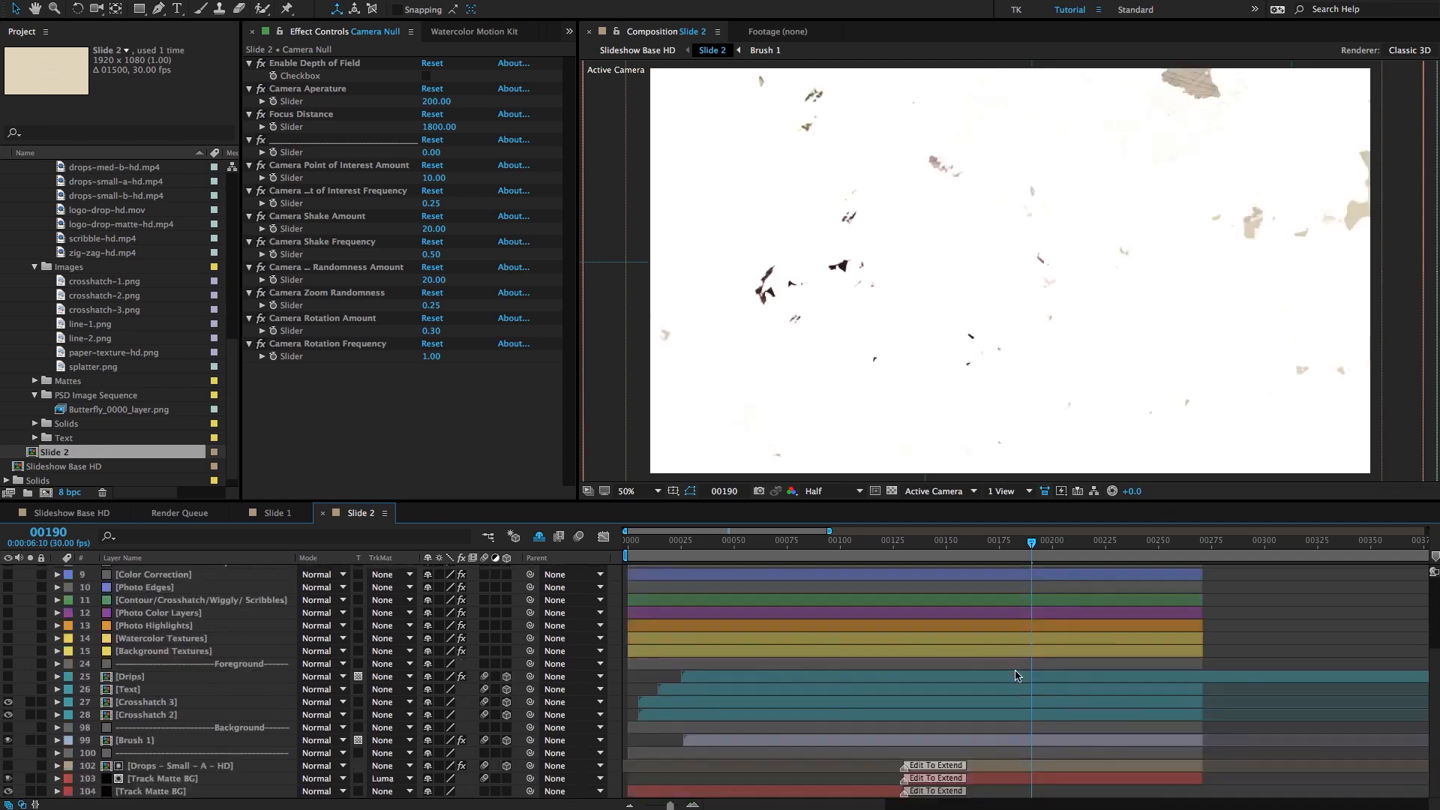
{"action": "left_click", "coordinate": [988, 765]}
{"action": "left_click", "coordinate": [983, 777], "text": "shift"}
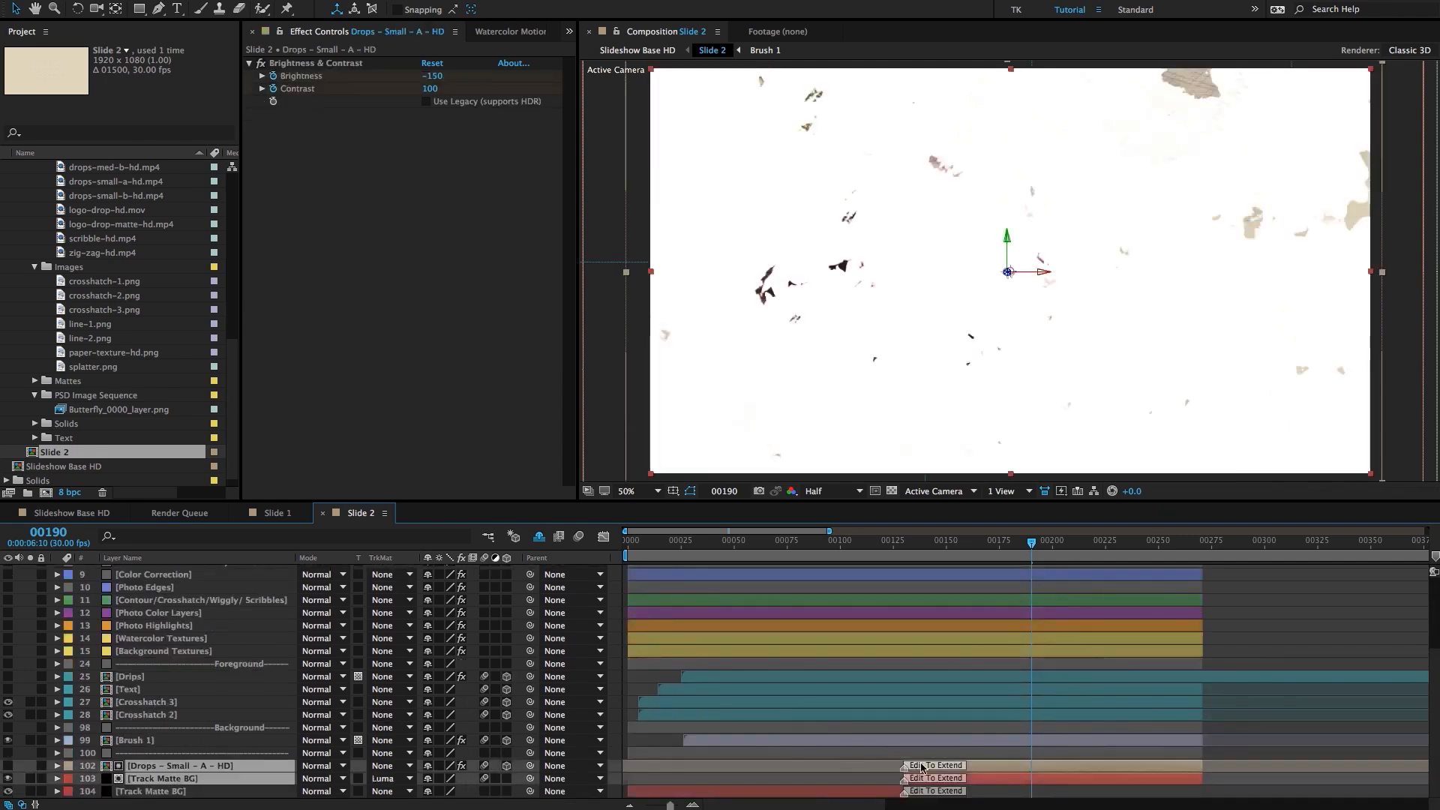
{"action": "left_click_drag", "start_coordinate": [989, 782], "coordinate": [1114, 784]}
Move the Edit To Extend marker of Track Matte BG layer 104 to frame 190 and extend the layer's end to that frame.
{"action": "key", "text": "="}
{"action": "scroll", "coordinate": [1076, 779], "scroll_direction": "up", "scroll_amount": 1}
{"action": "scroll", "coordinate": [1003, 774], "scroll_direction": "down", "scroll_amount": 1}
{"action": "scroll", "coordinate": [999, 771], "scroll_direction": "left", "scroll_amount": 1}
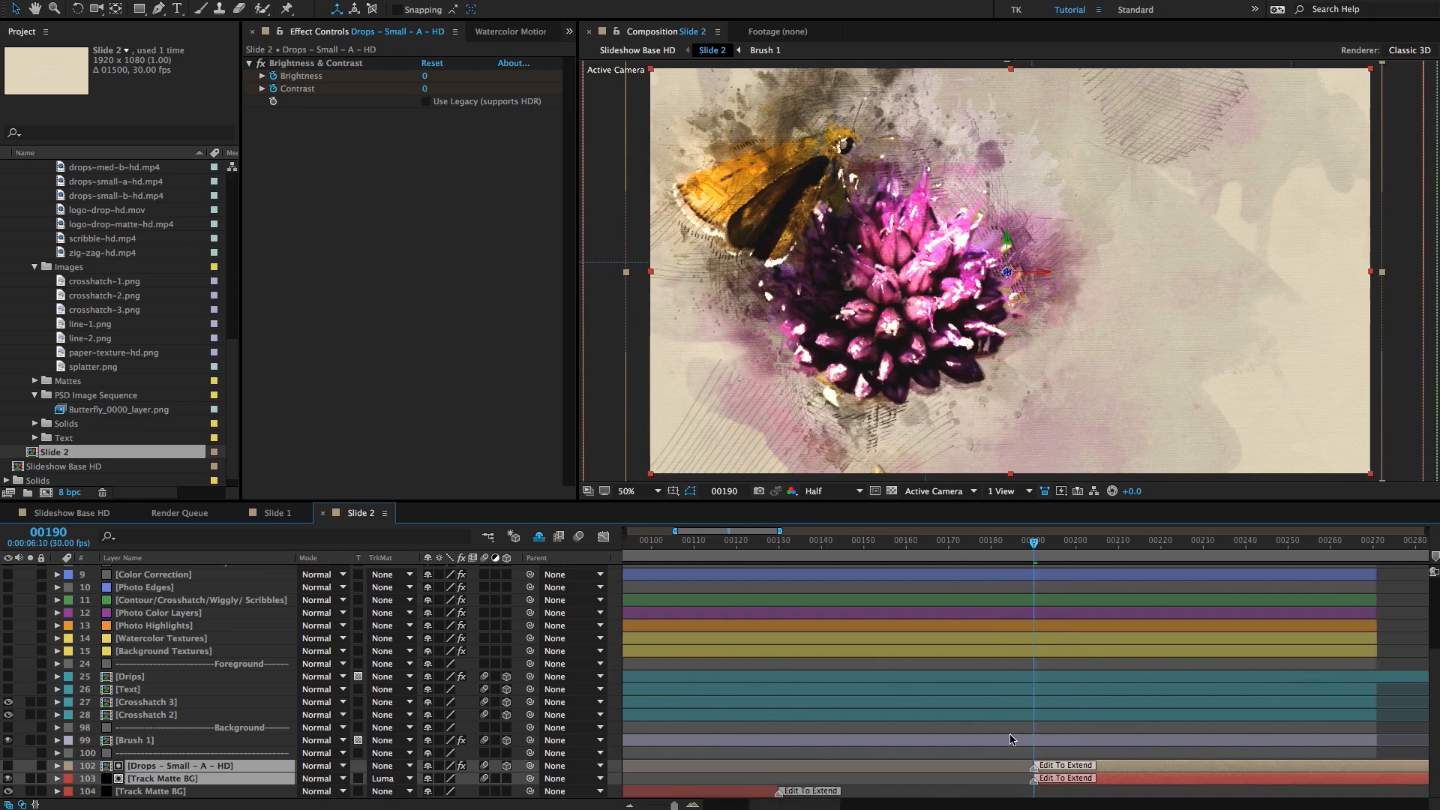
{"action": "left_click", "coordinate": [756, 792]}
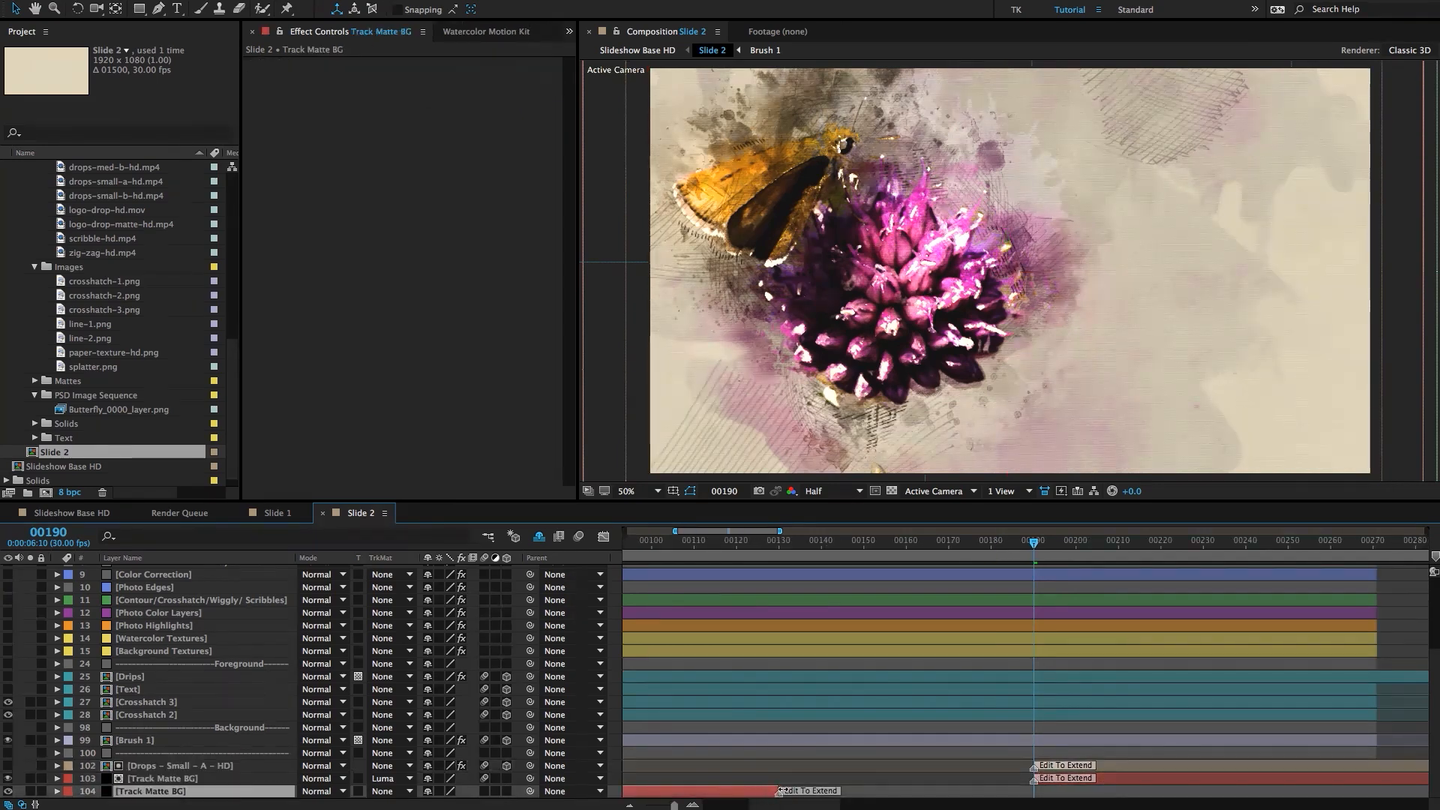
{"action": "left_click_drag", "start_coordinate": [784, 796], "coordinate": [1033, 805]}
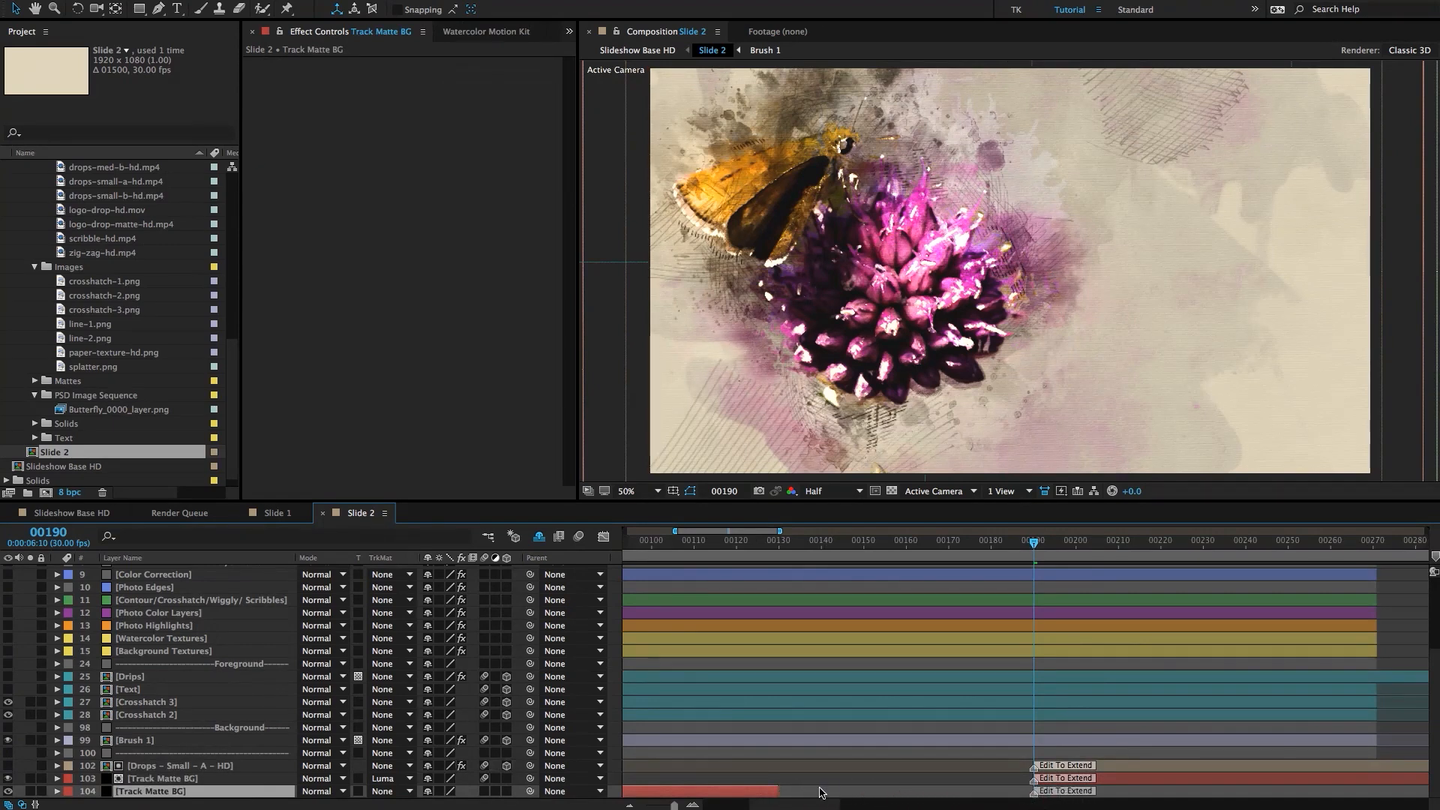
{"action": "left_click_drag", "start_coordinate": [828, 796], "coordinate": [1034, 804]}
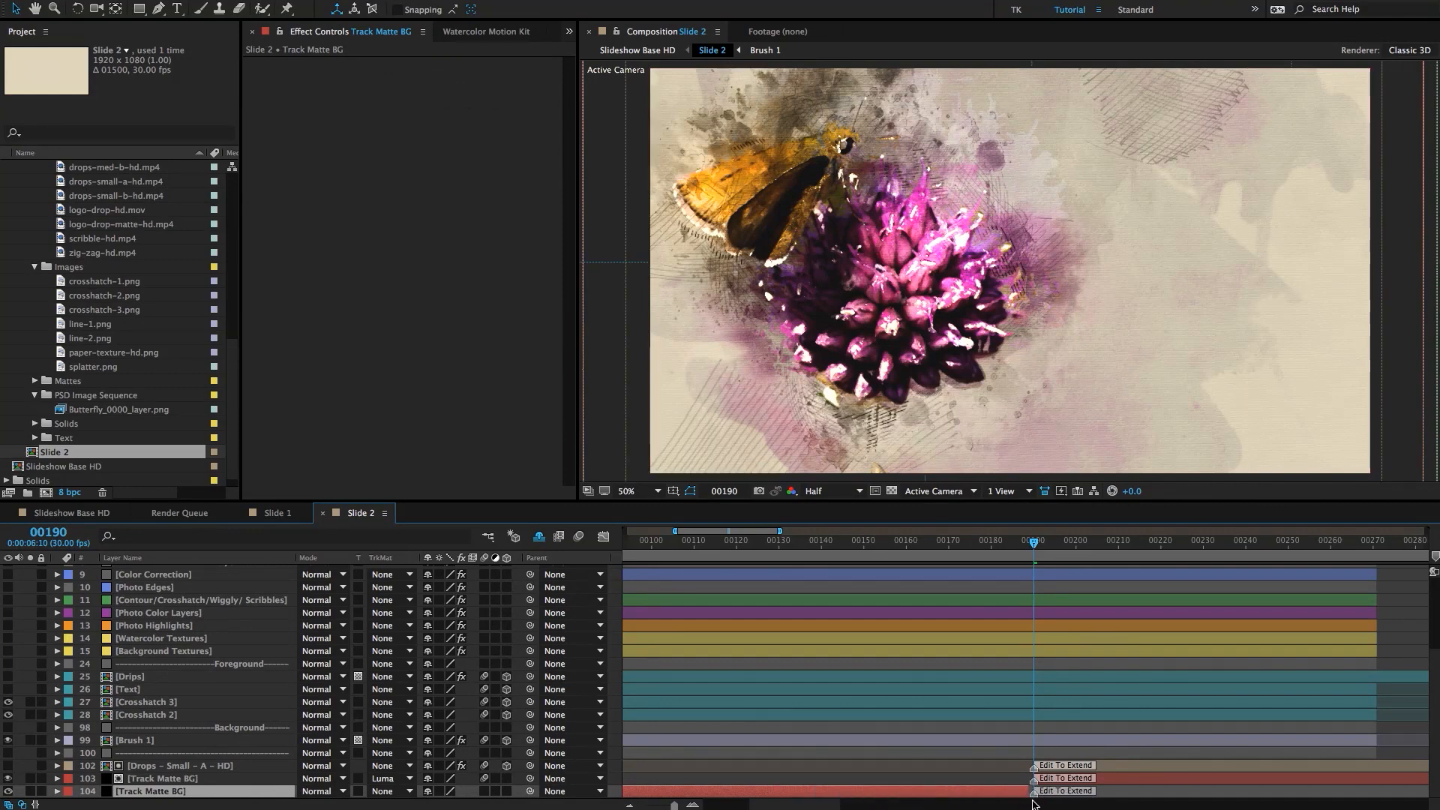
Undo the change to the end of Track Matte BG layer 104, and select the Drops and Track Matte BG layers above it.
{"action": "key", "text": "minus"}
{"action": "key", "text": "minus"}
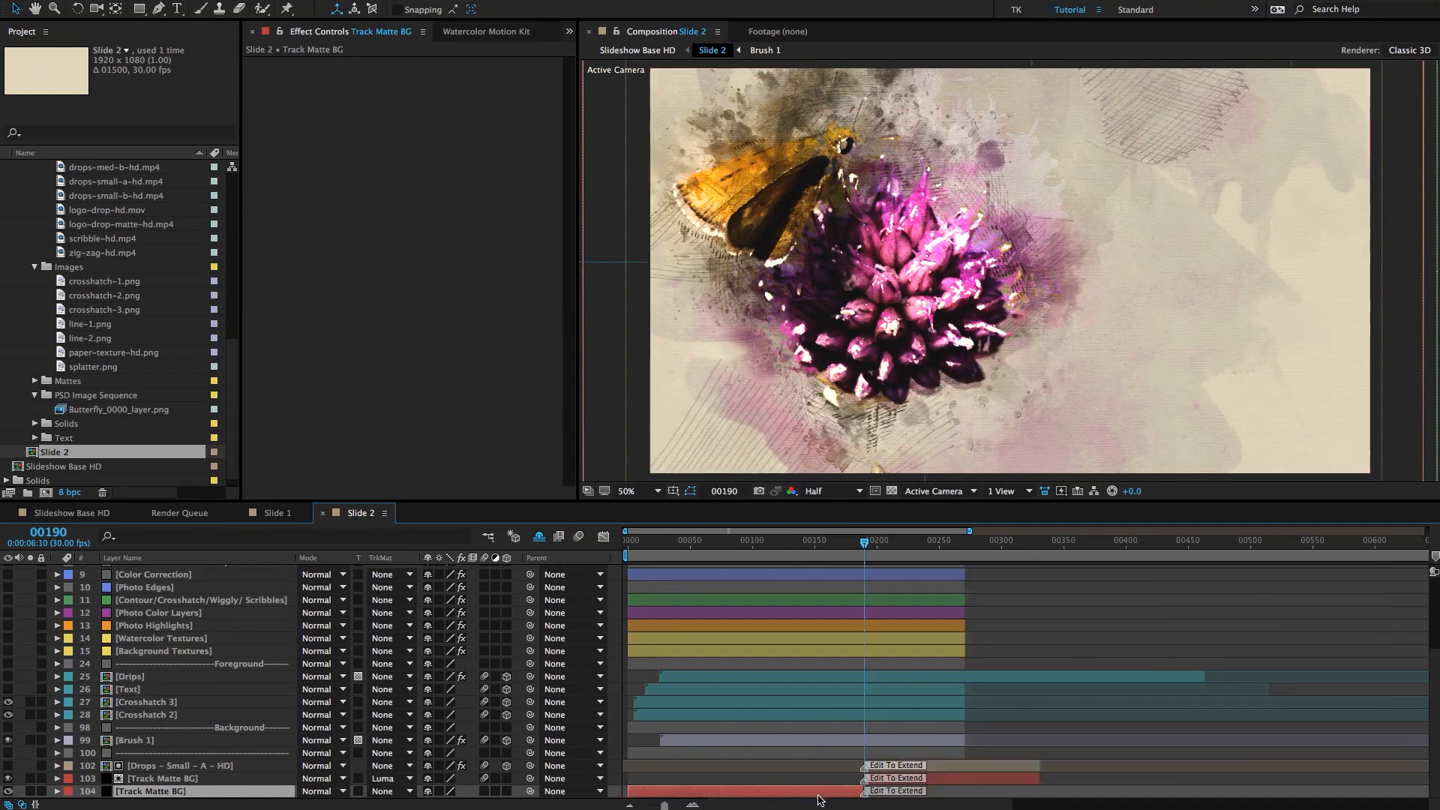
{"action": "left_click_drag", "start_coordinate": [731, 797], "coordinate": [811, 798]}
{"action": "key", "text": "super+z"}
{"action": "left_click", "coordinate": [931, 765]}
{"action": "left_click", "coordinate": [934, 780], "text": "shift"}
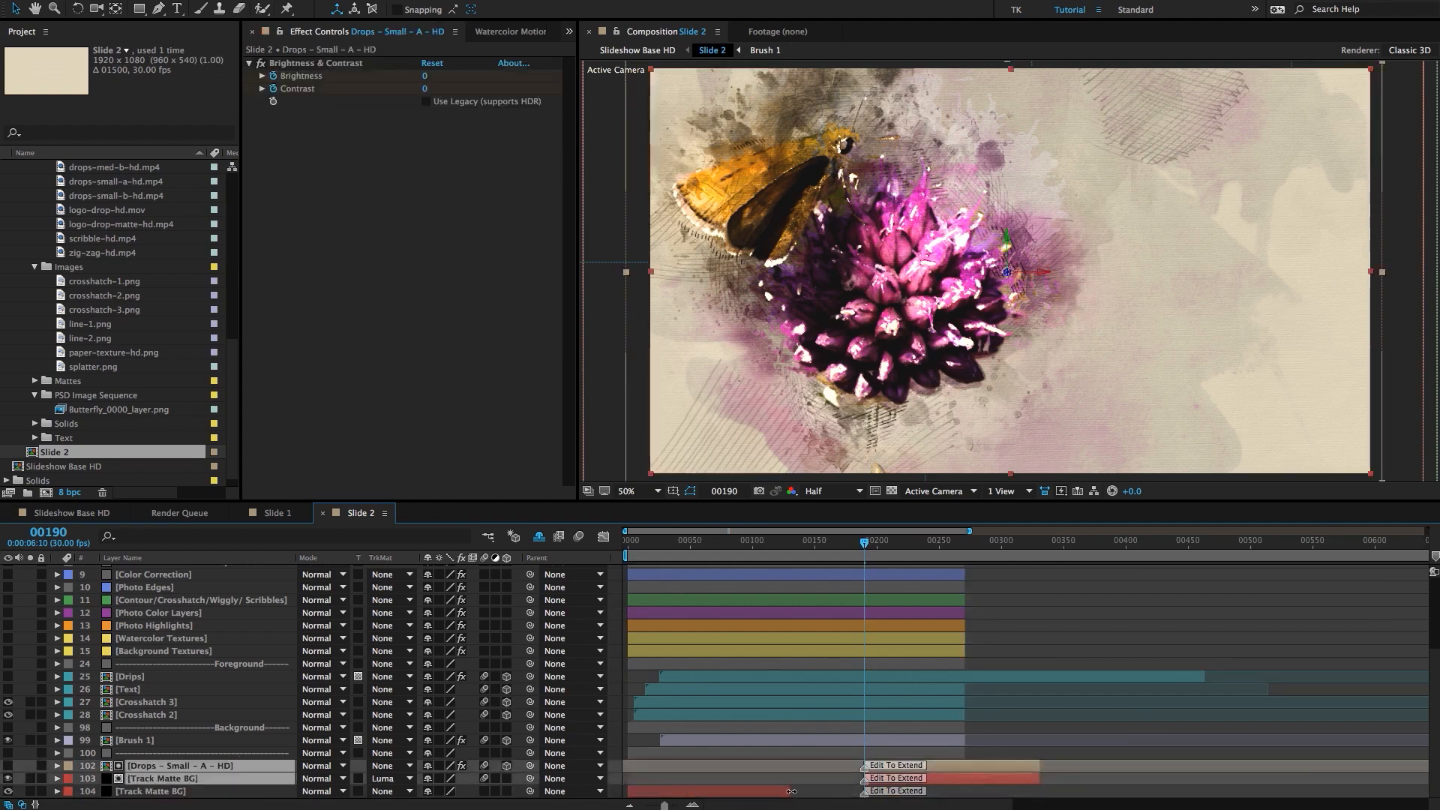
Extend the end of Track Matte BG layer 104 back to frame 190.
{"action": "left_click", "coordinate": [791, 791]}
{"action": "left_click_drag", "start_coordinate": [810, 791], "coordinate": [862, 797]}
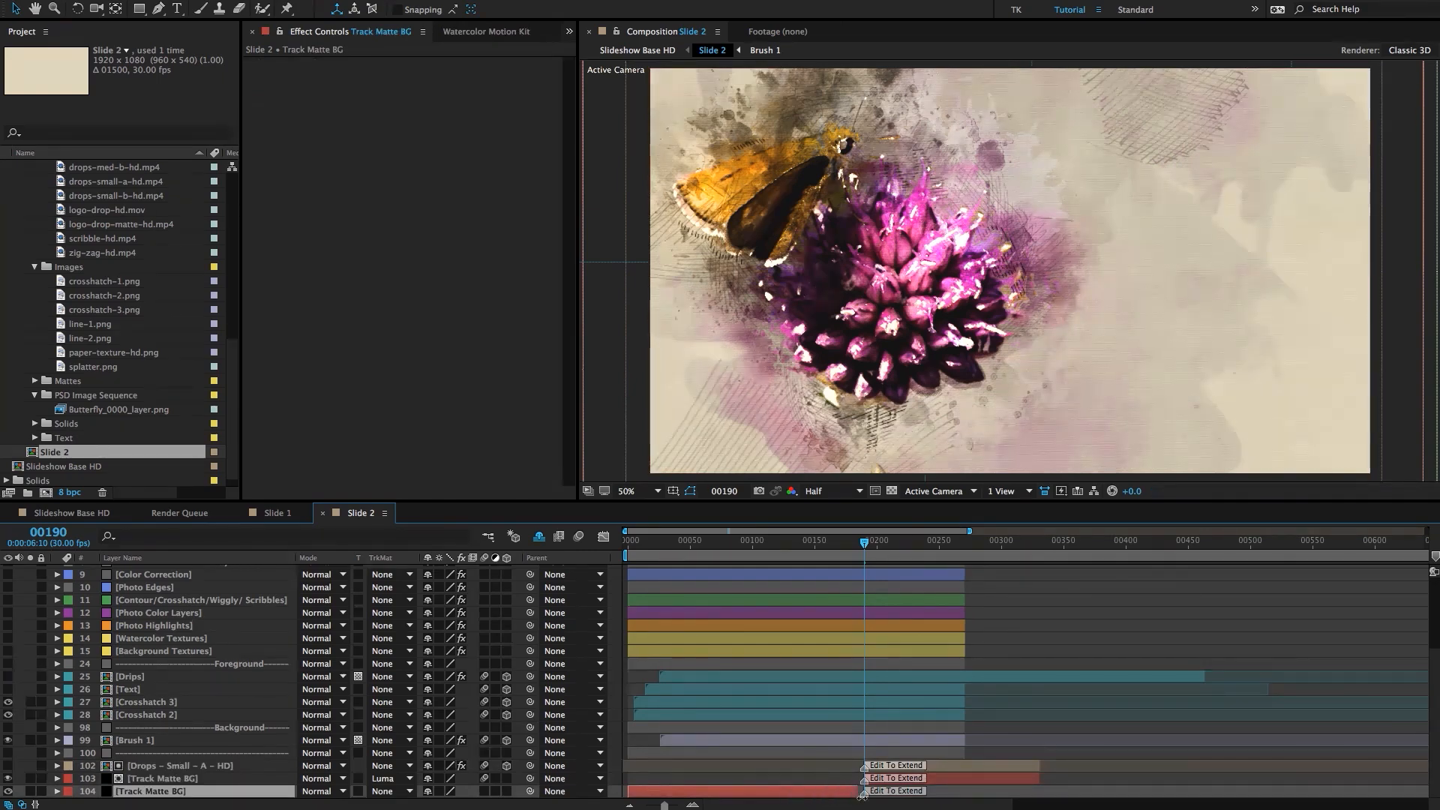
{"action": "key", "text": "="}
{"action": "key", "text": "="}
{"action": "key", "text": "="}
{"action": "key", "text": "="}
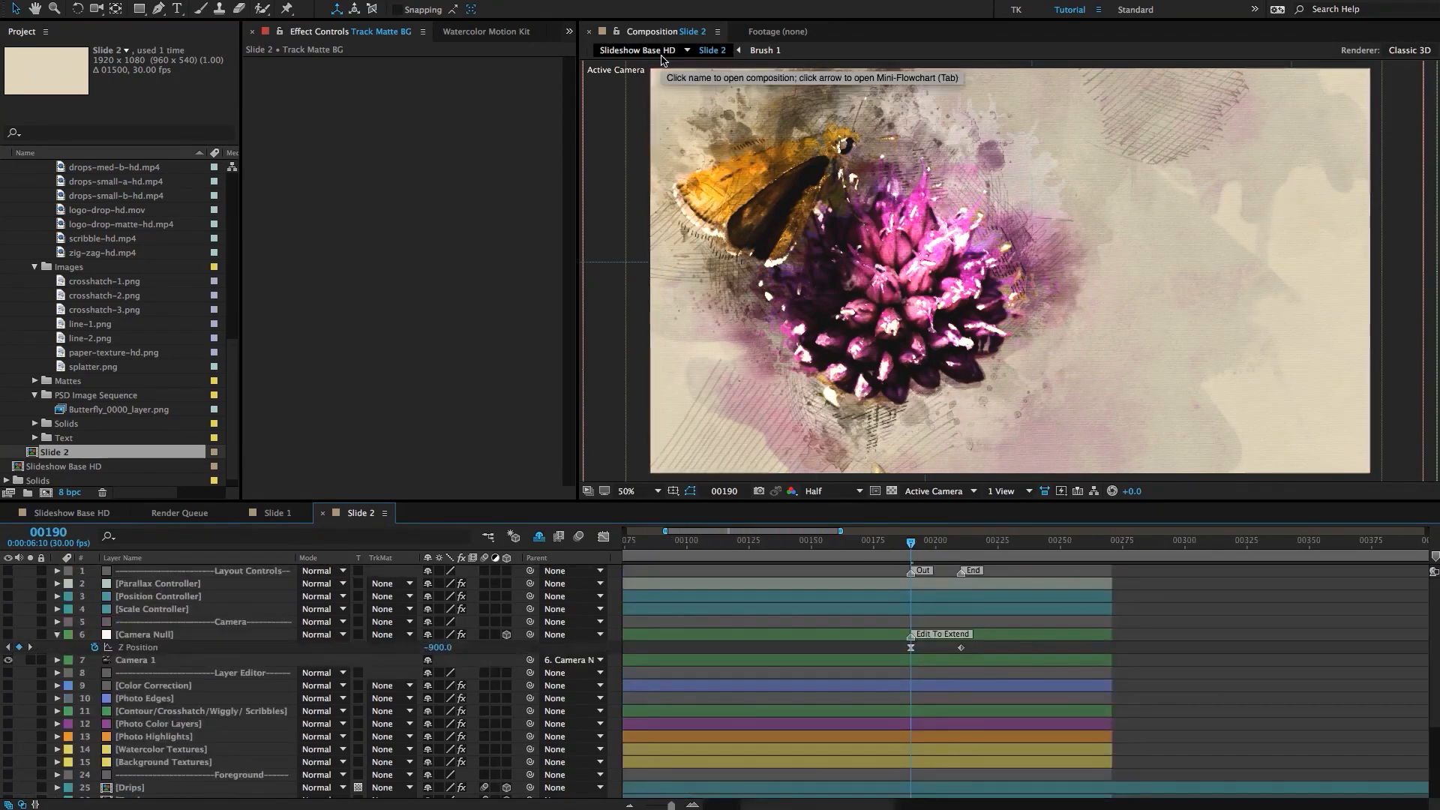
In Slideshow Base HD, move the Slide 2 layer's marker to frame 320 and extend the layer's end to about frame 355.
{"action": "left_click", "coordinate": [661, 55]}
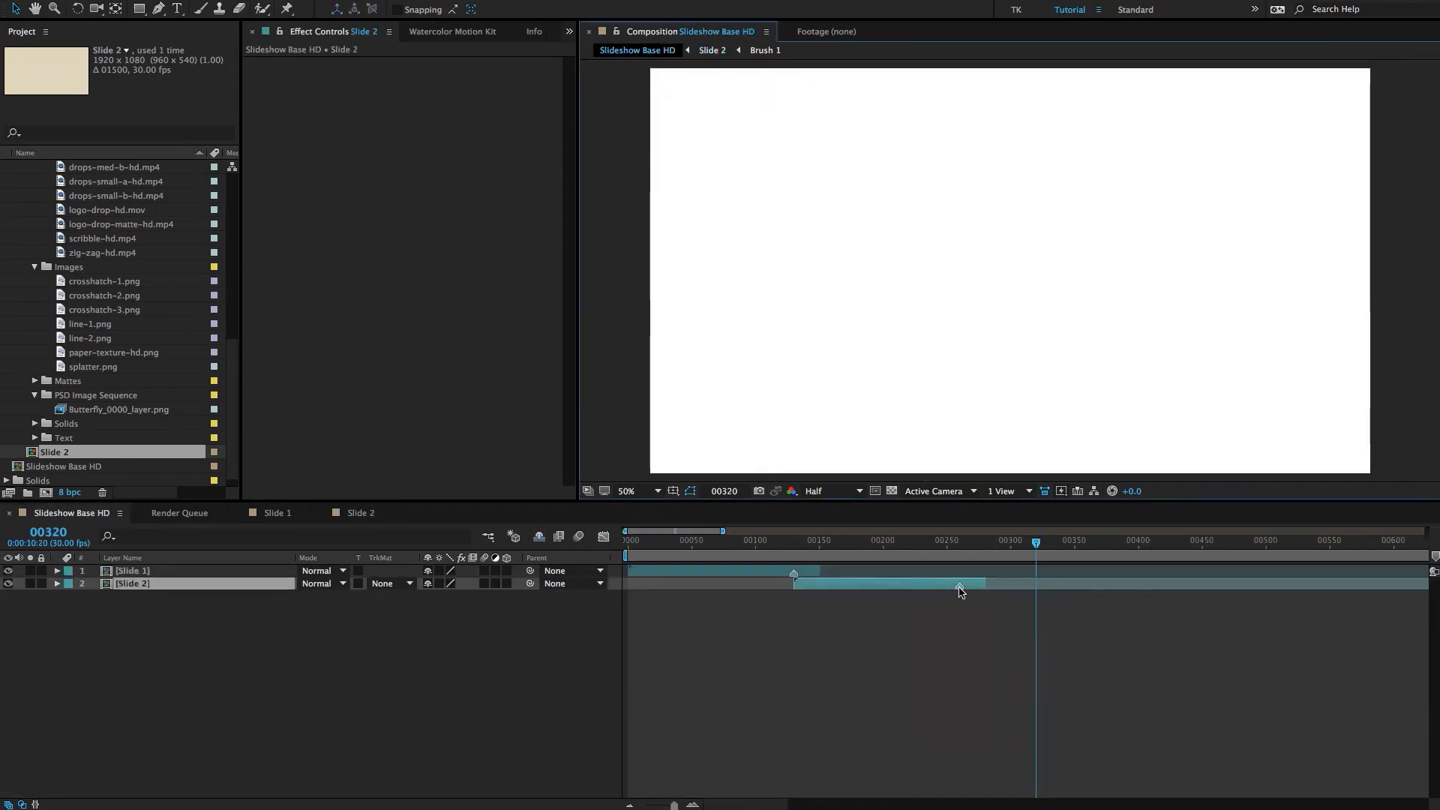
{"action": "double_click", "coordinate": [125, 584]}
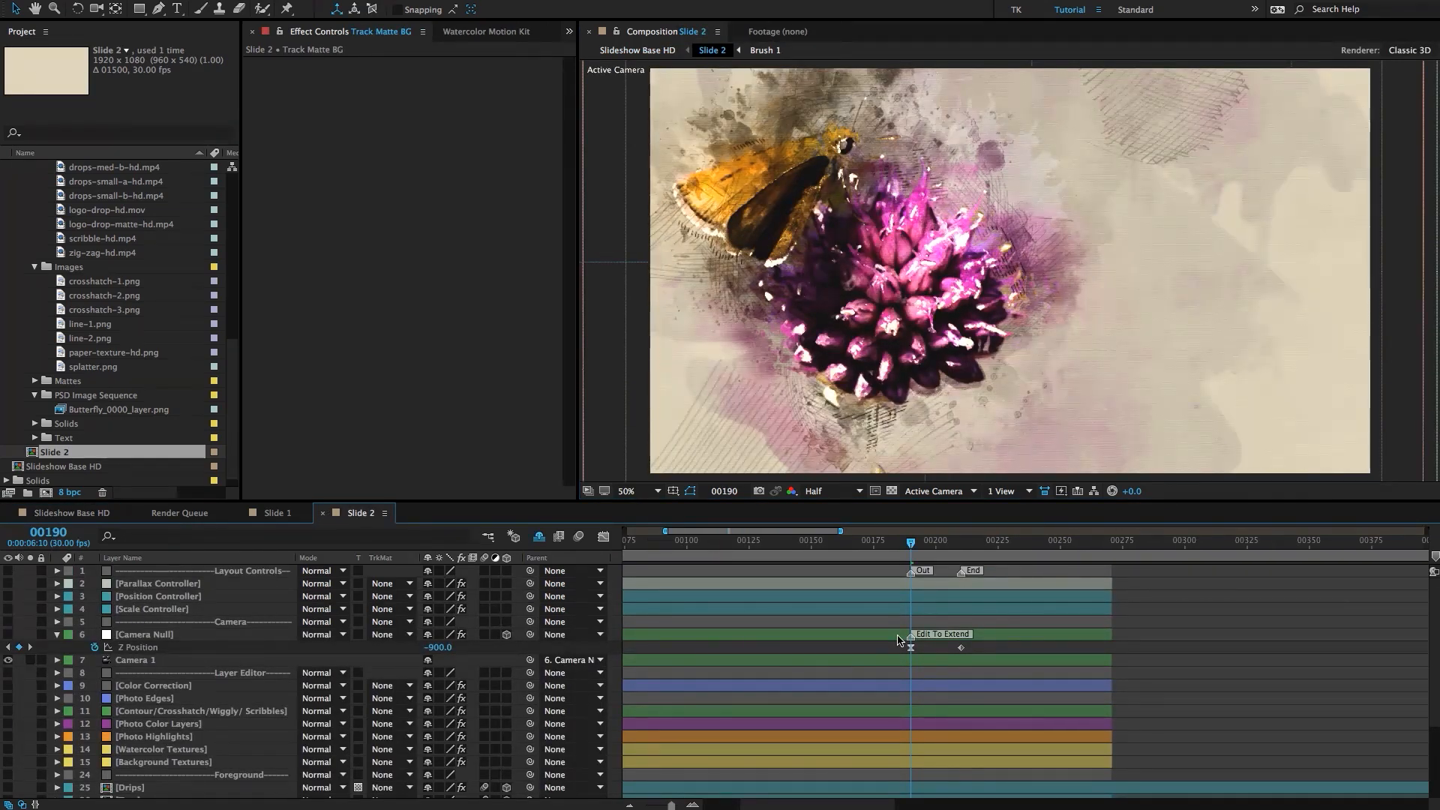
{"action": "left_click", "coordinate": [647, 51]}
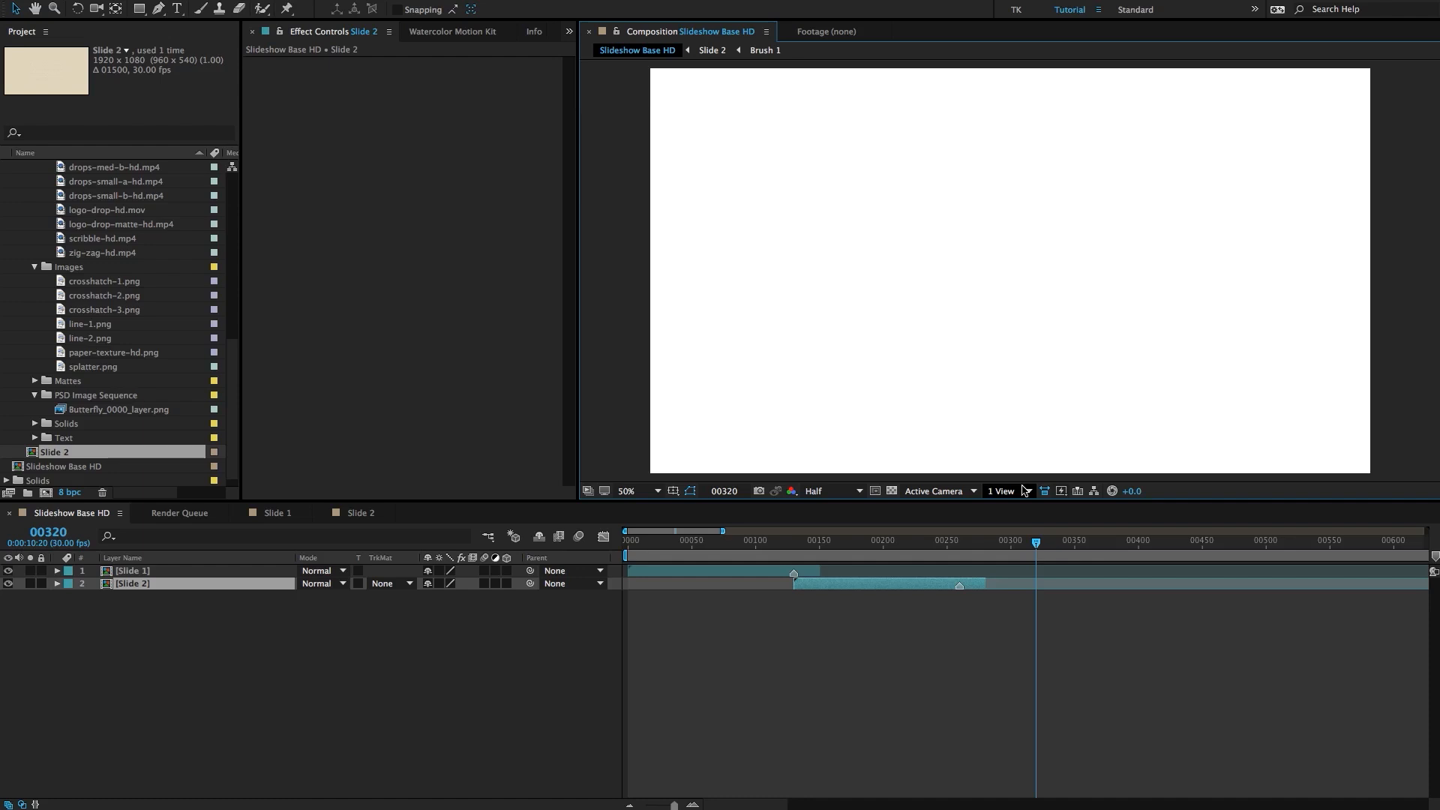
{"action": "left_click", "coordinate": [711, 50]}
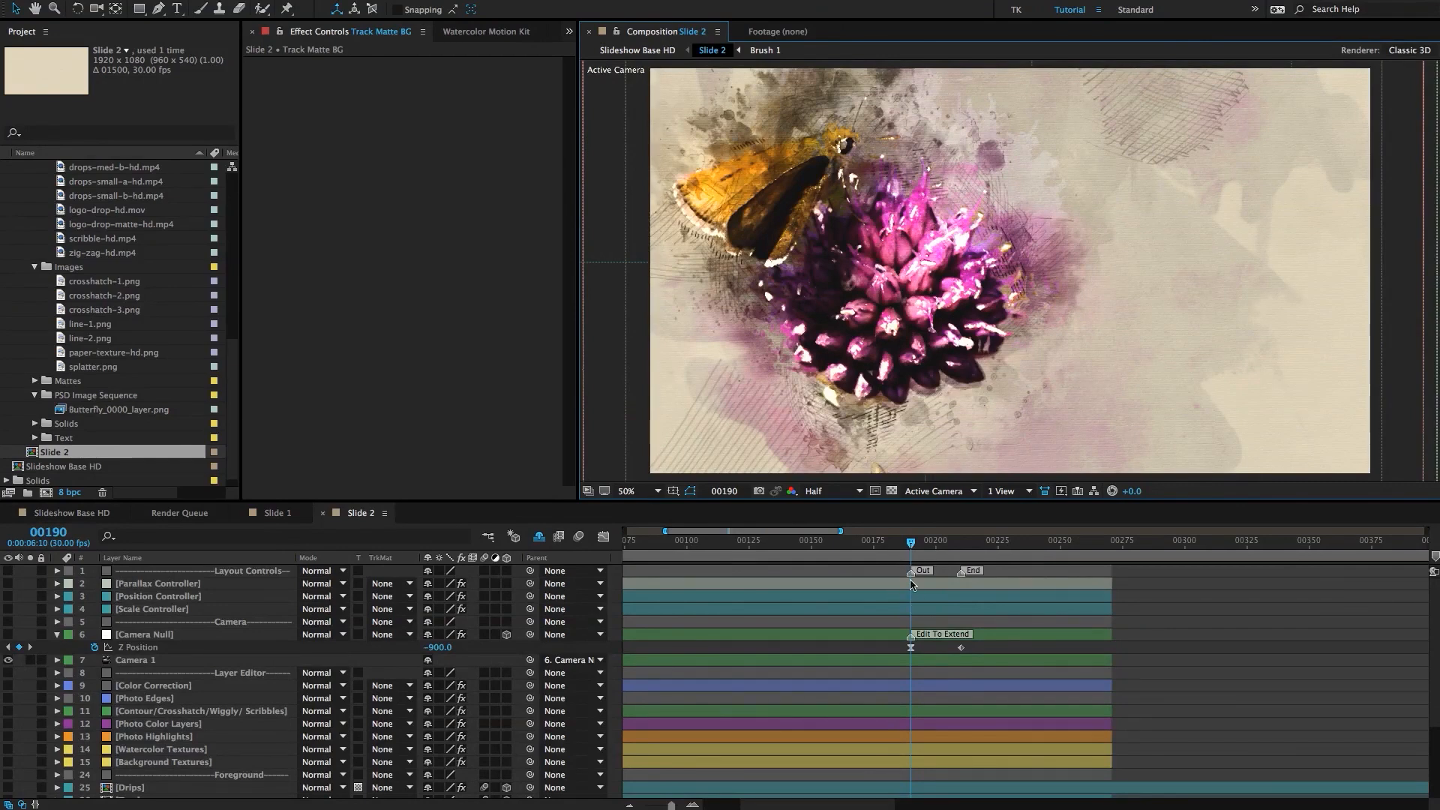
{"action": "left_click", "coordinate": [630, 53]}
{"action": "left_click_drag", "start_coordinate": [962, 592], "coordinate": [1083, 593]}
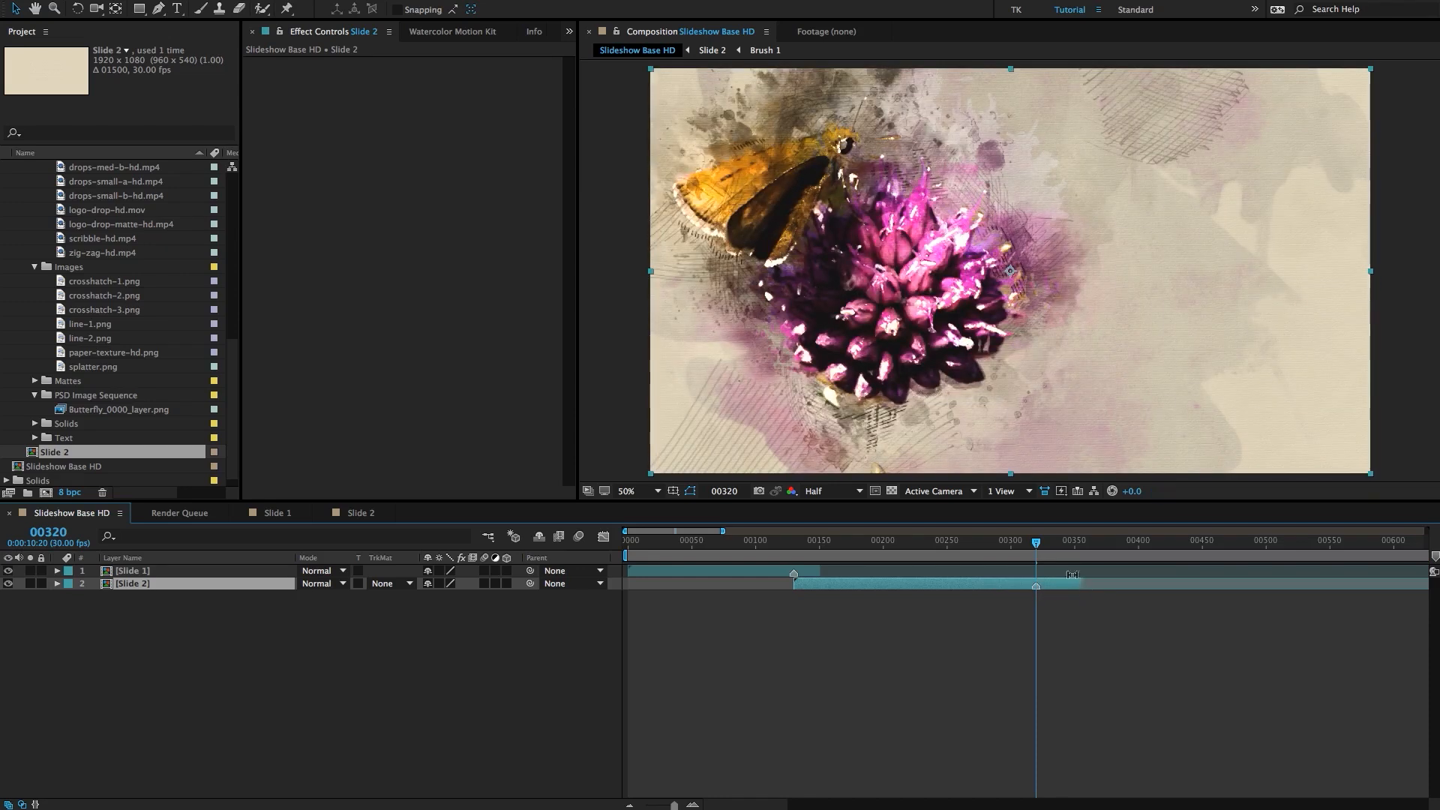
Find the End marker frame inside Slide 2 and trim the Slide 2 layer in Slideshow Base HD to end there, at frame 340.
{"action": "left_click", "coordinate": [713, 51]}
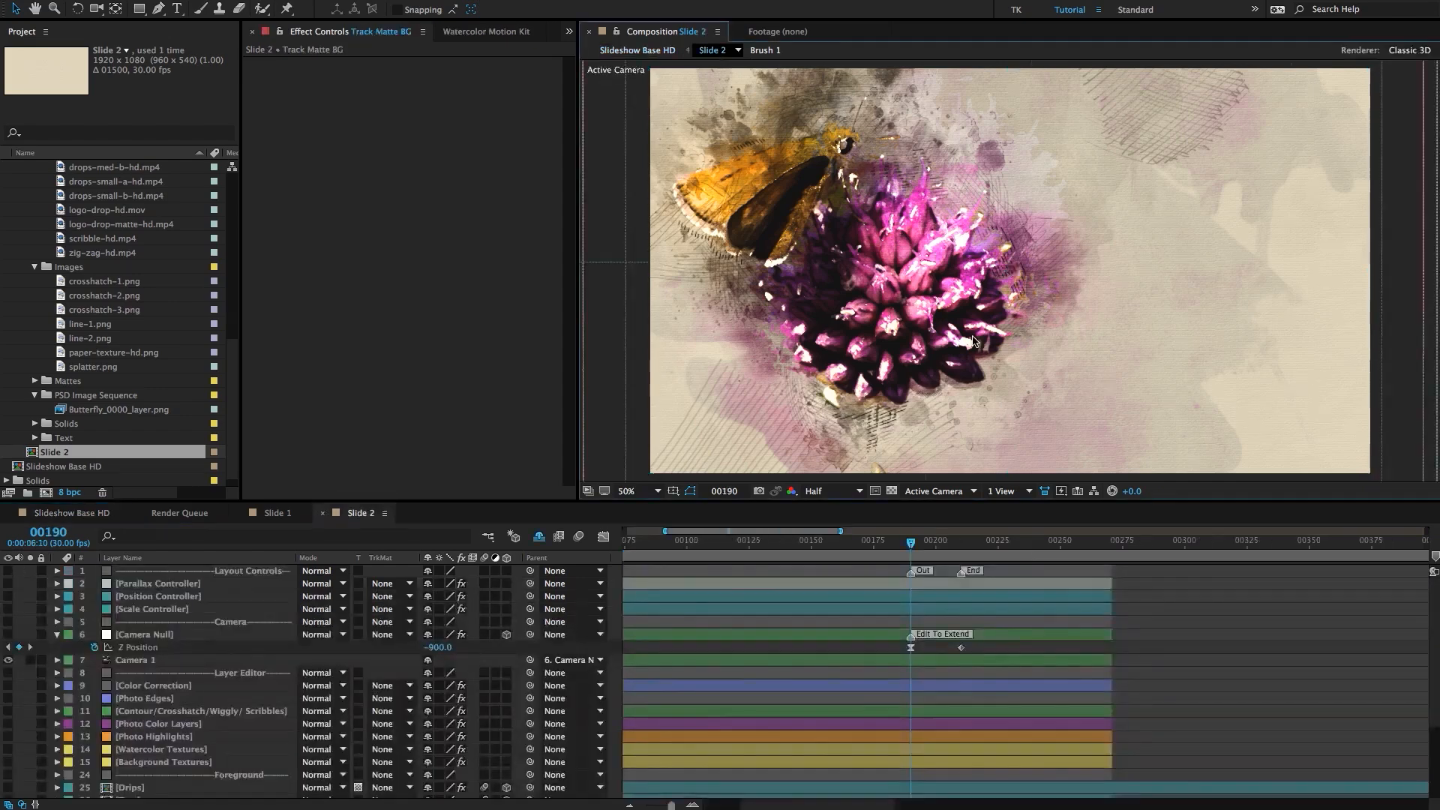
{"action": "left_click", "coordinate": [963, 542]}
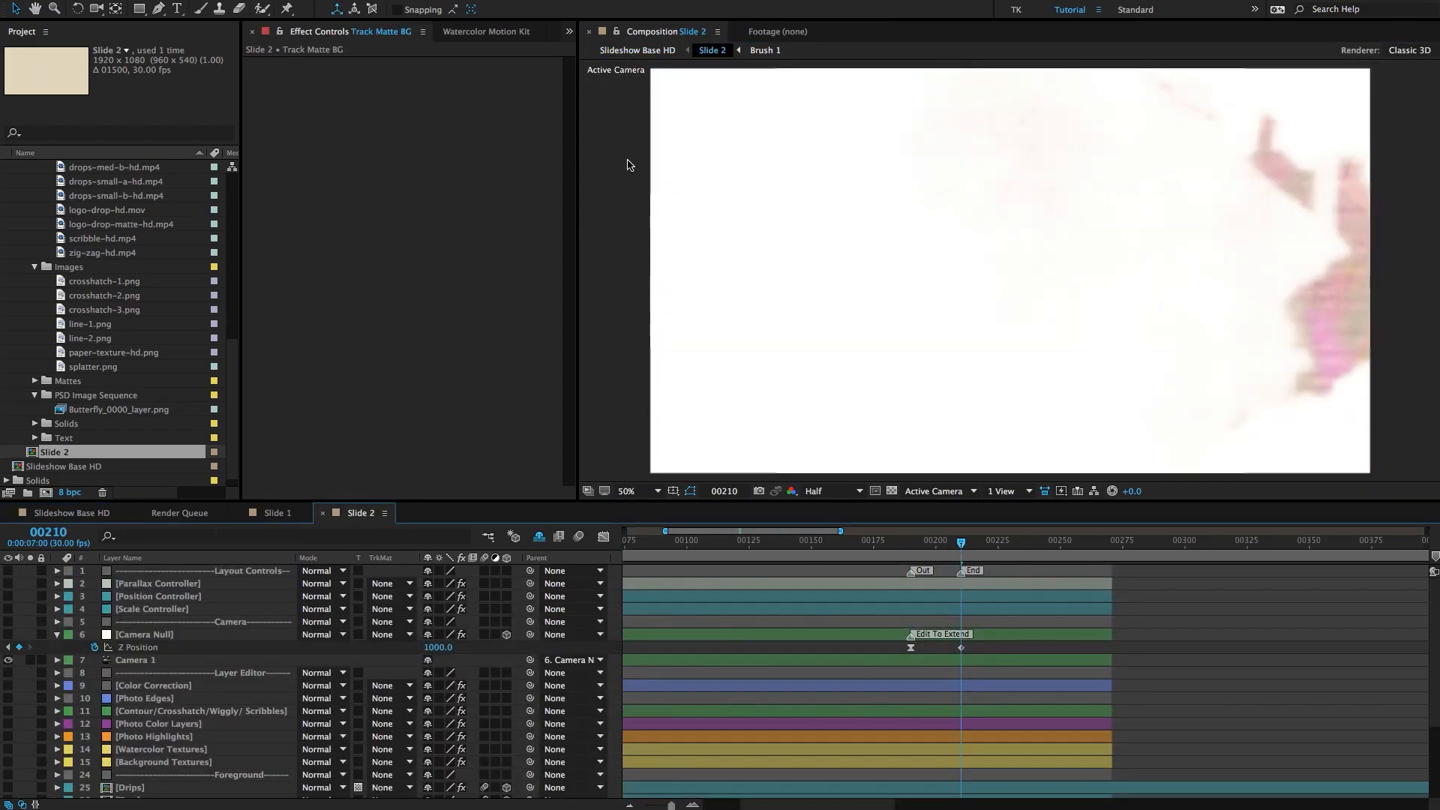
{"action": "left_click", "coordinate": [637, 50]}
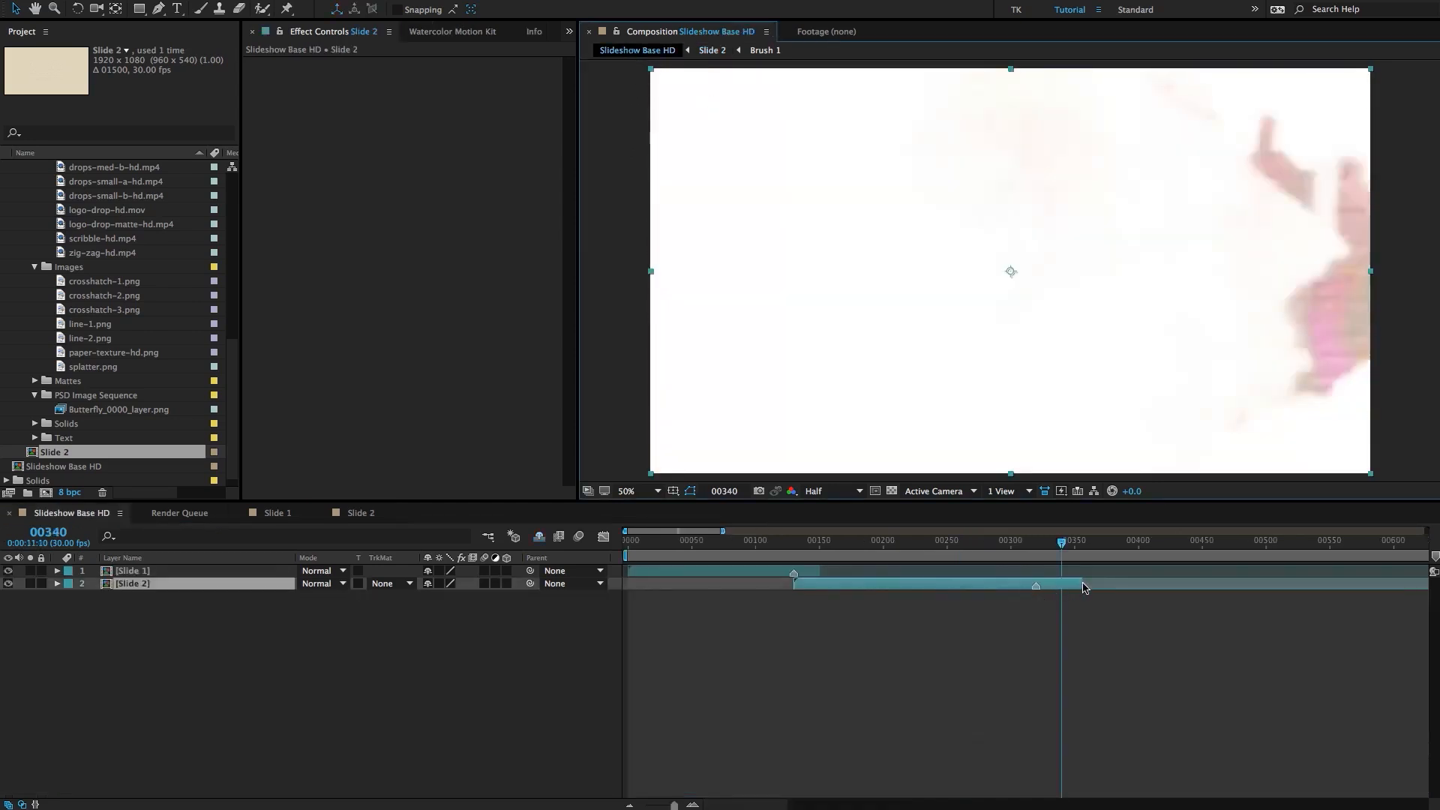
{"action": "scroll", "coordinate": [1079, 584], "scroll_direction": "up", "scroll_amount": 2}
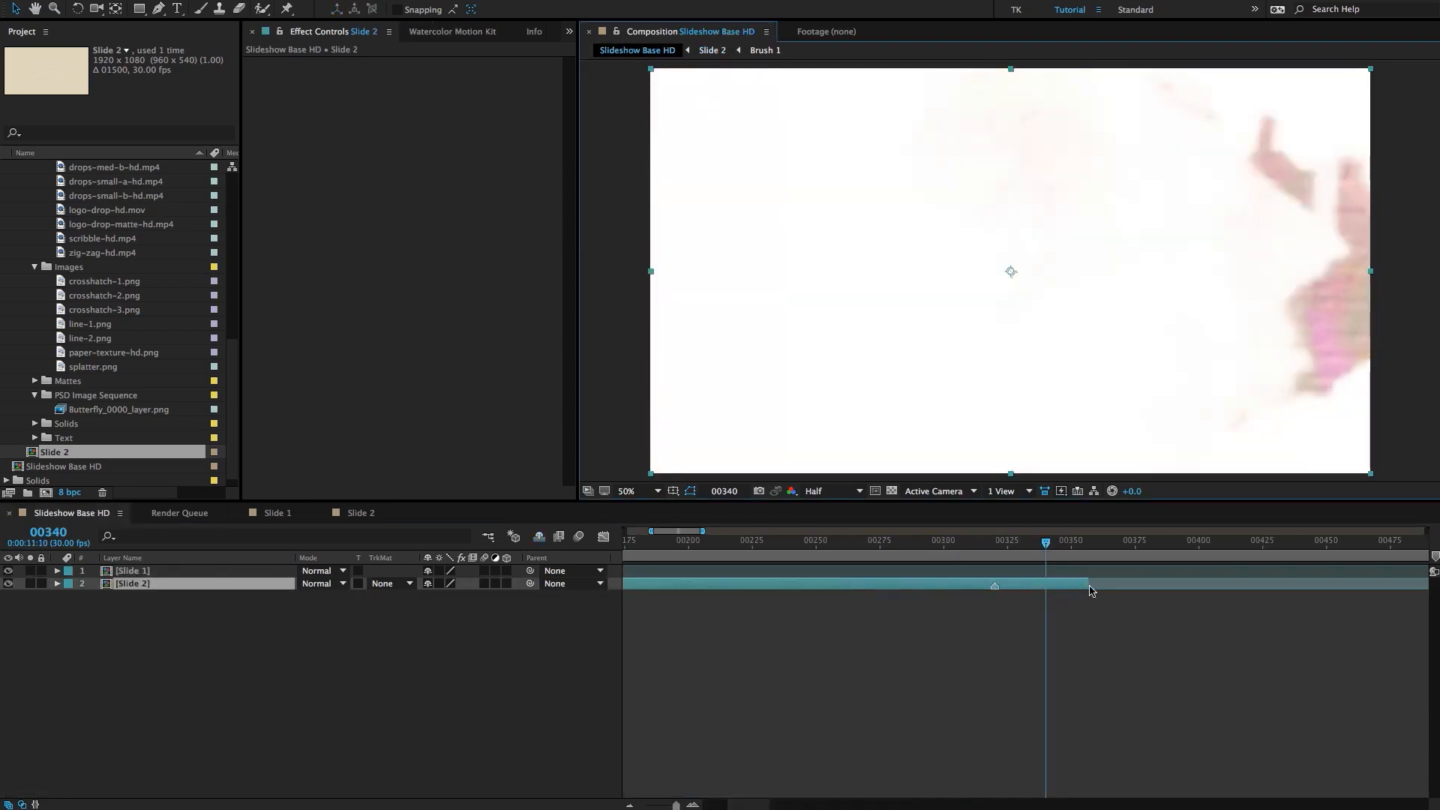
{"action": "left_click_drag", "start_coordinate": [1071, 592], "coordinate": [1048, 598]}
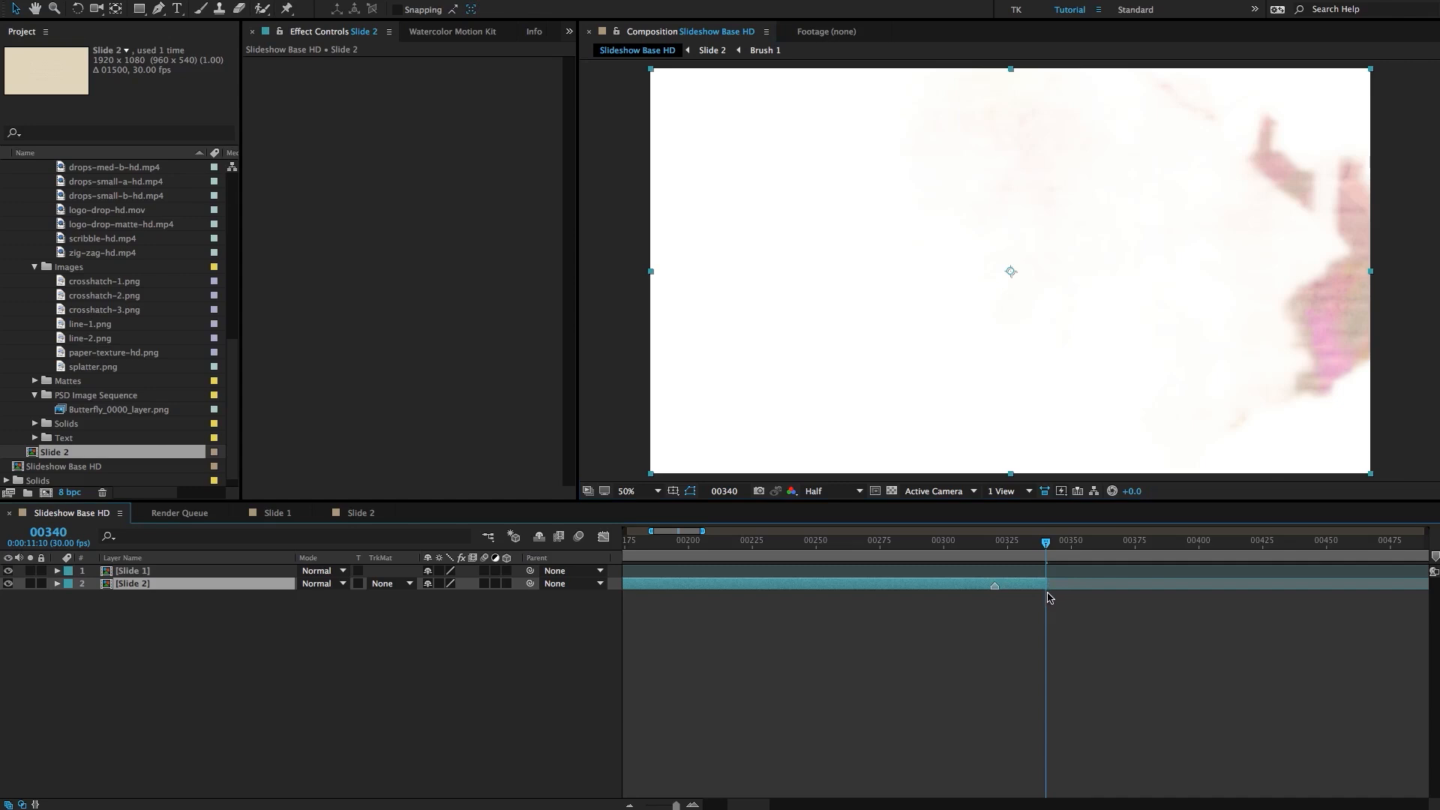
{"action": "scroll", "coordinate": [1043, 600], "scroll_direction": "down", "scroll_amount": 4}
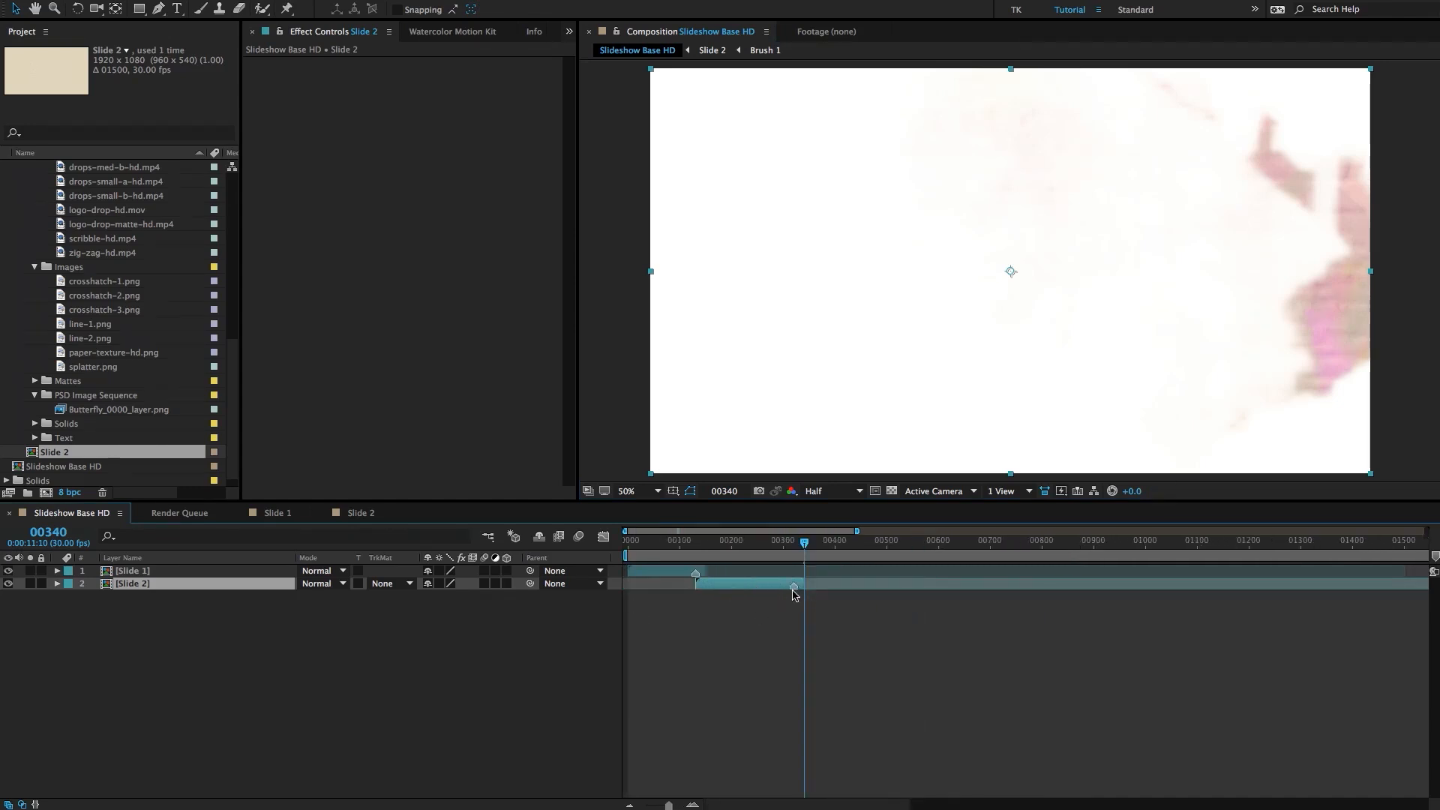
Collapse the Slide 2 folder among the project items and clear the item selection.
{"action": "scroll", "coordinate": [30, 240], "scroll_direction": "up", "scroll_amount": 10}
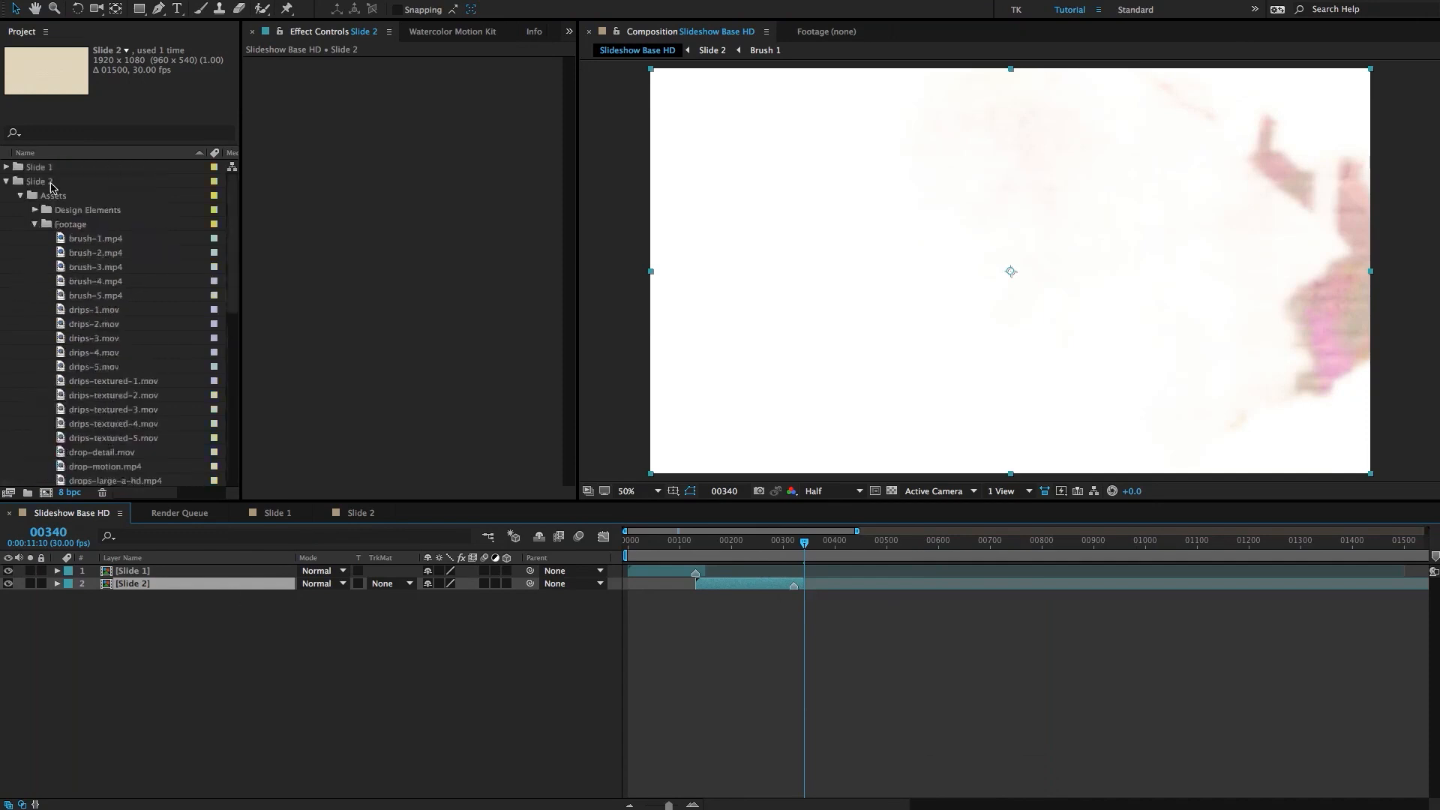
{"action": "left_click", "coordinate": [7, 181]}
{"action": "left_click", "coordinate": [86, 267]}
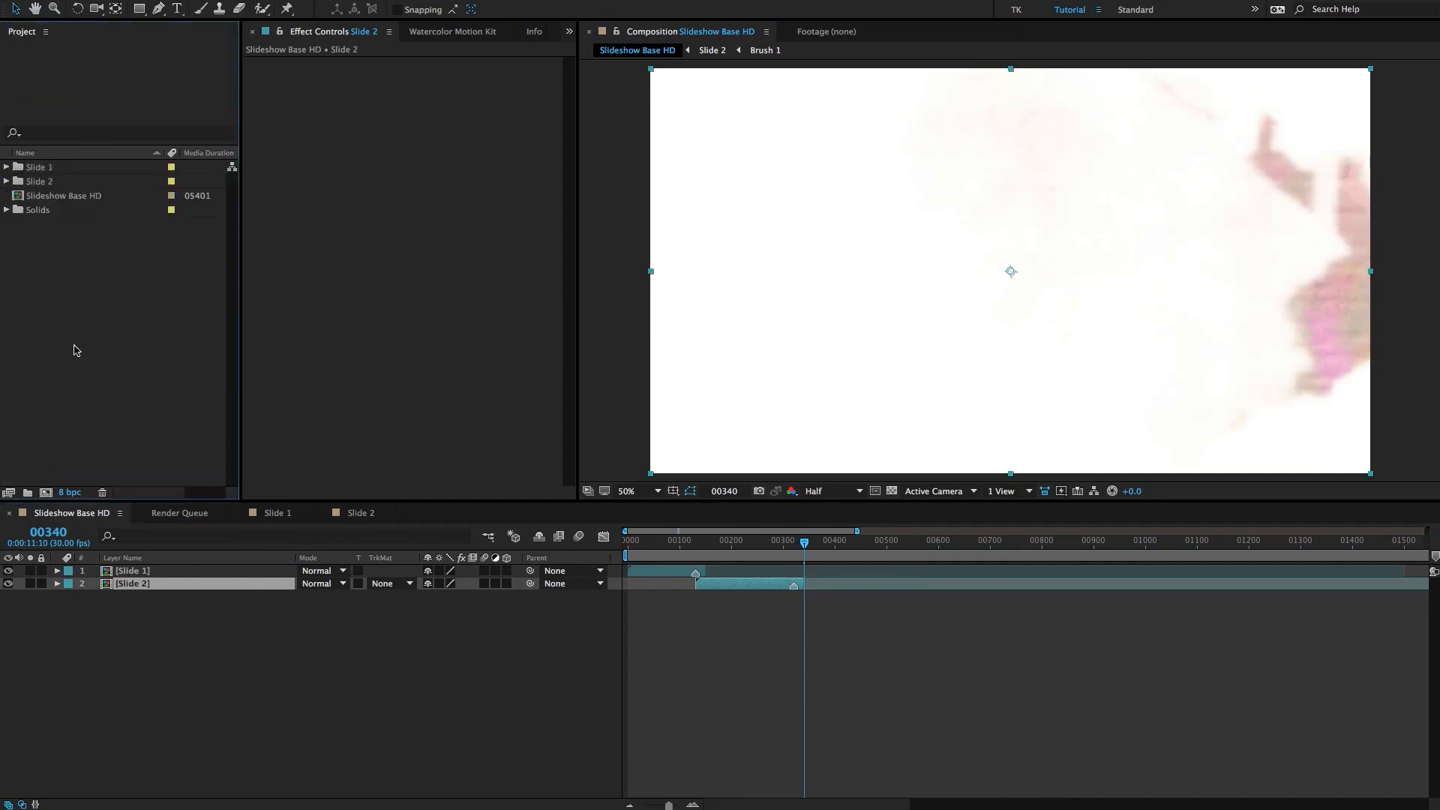
Add an HD slideshow New Slide No Ps to Slideshow Base HD, naming its folder and composition Slide 3.
{"action": "left_click", "coordinate": [454, 31]}
{"action": "left_click", "coordinate": [297, 203]}
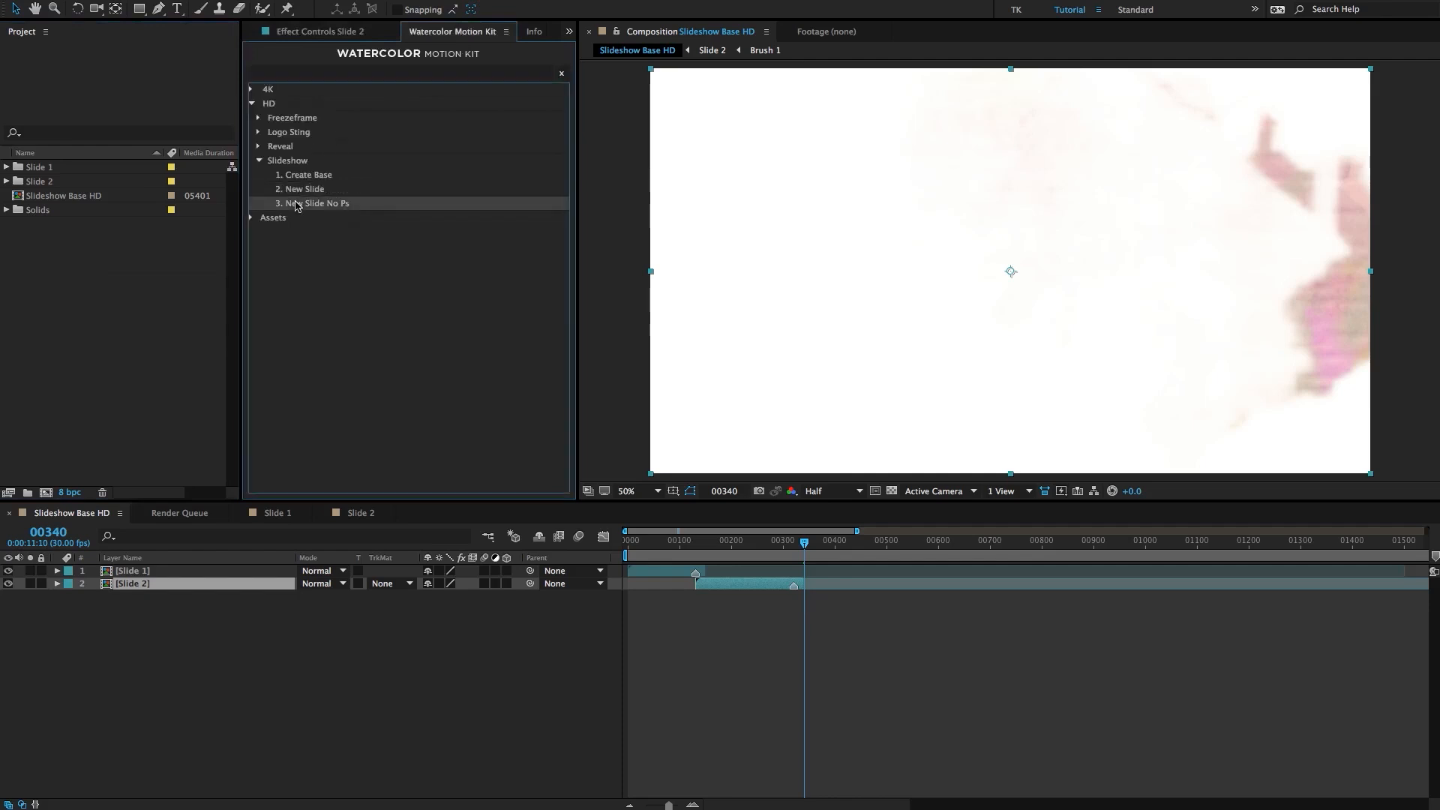
{"action": "double_click", "coordinate": [317, 206]}
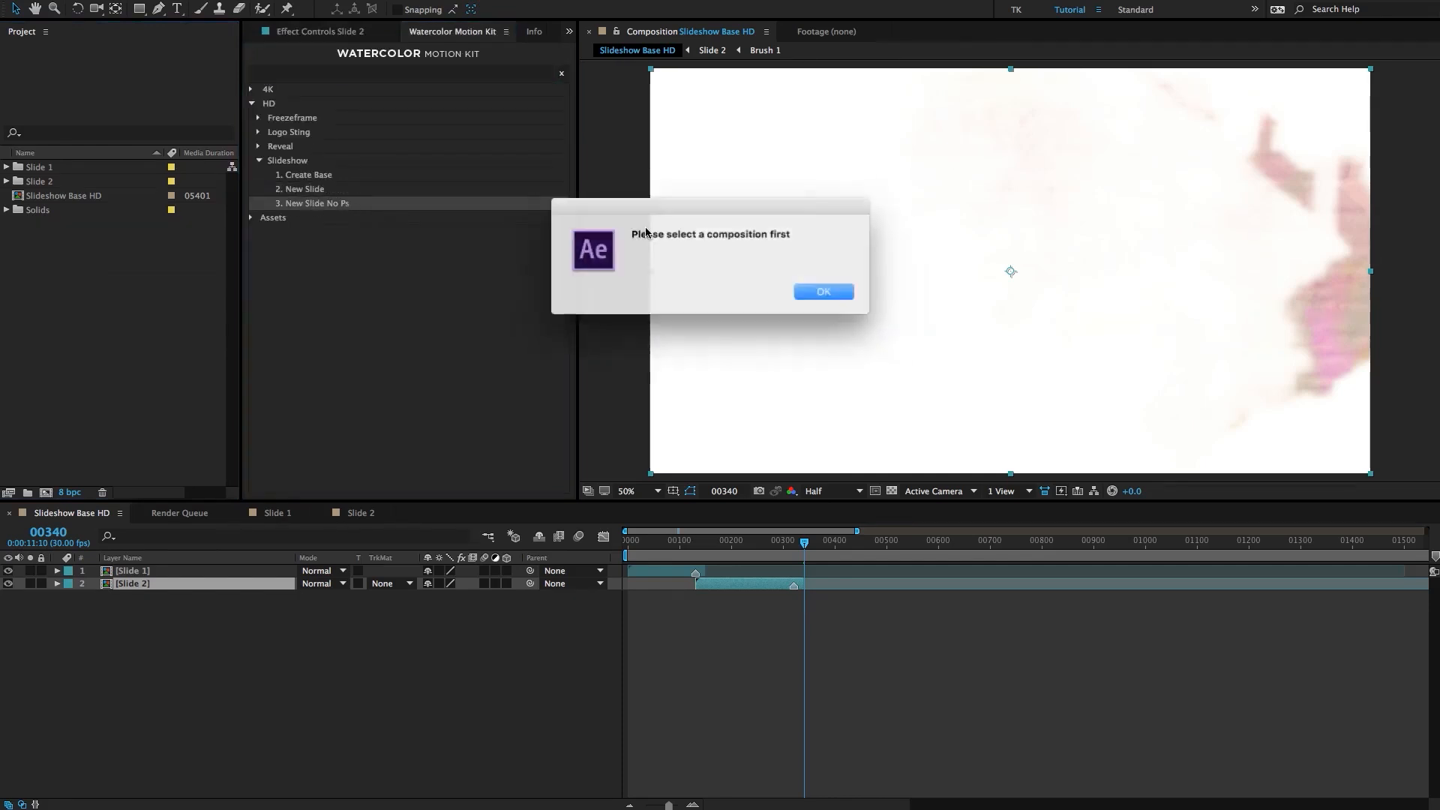
{"action": "left_click", "coordinate": [814, 291]}
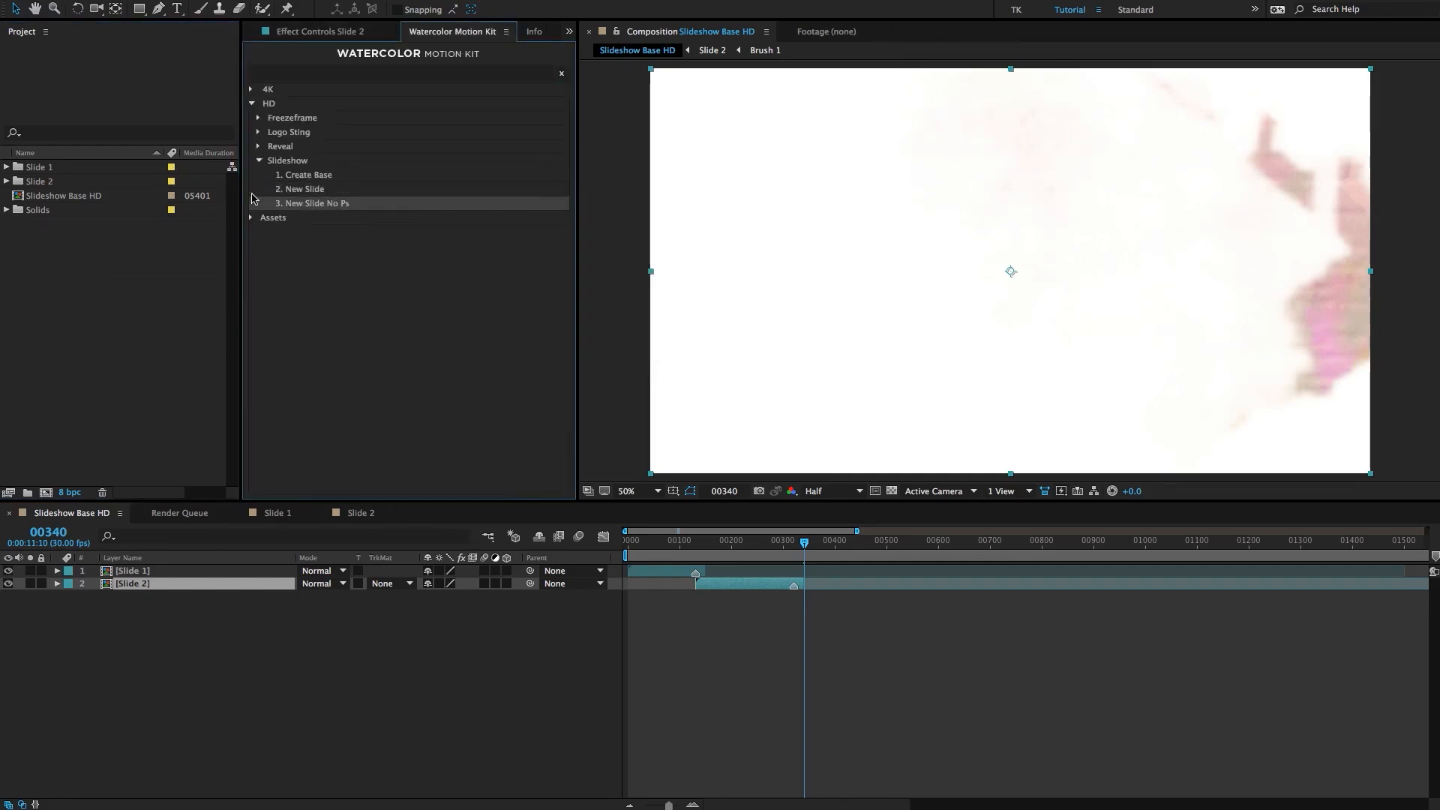
{"action": "left_click", "coordinate": [66, 196]}
{"action": "double_click", "coordinate": [298, 205]}
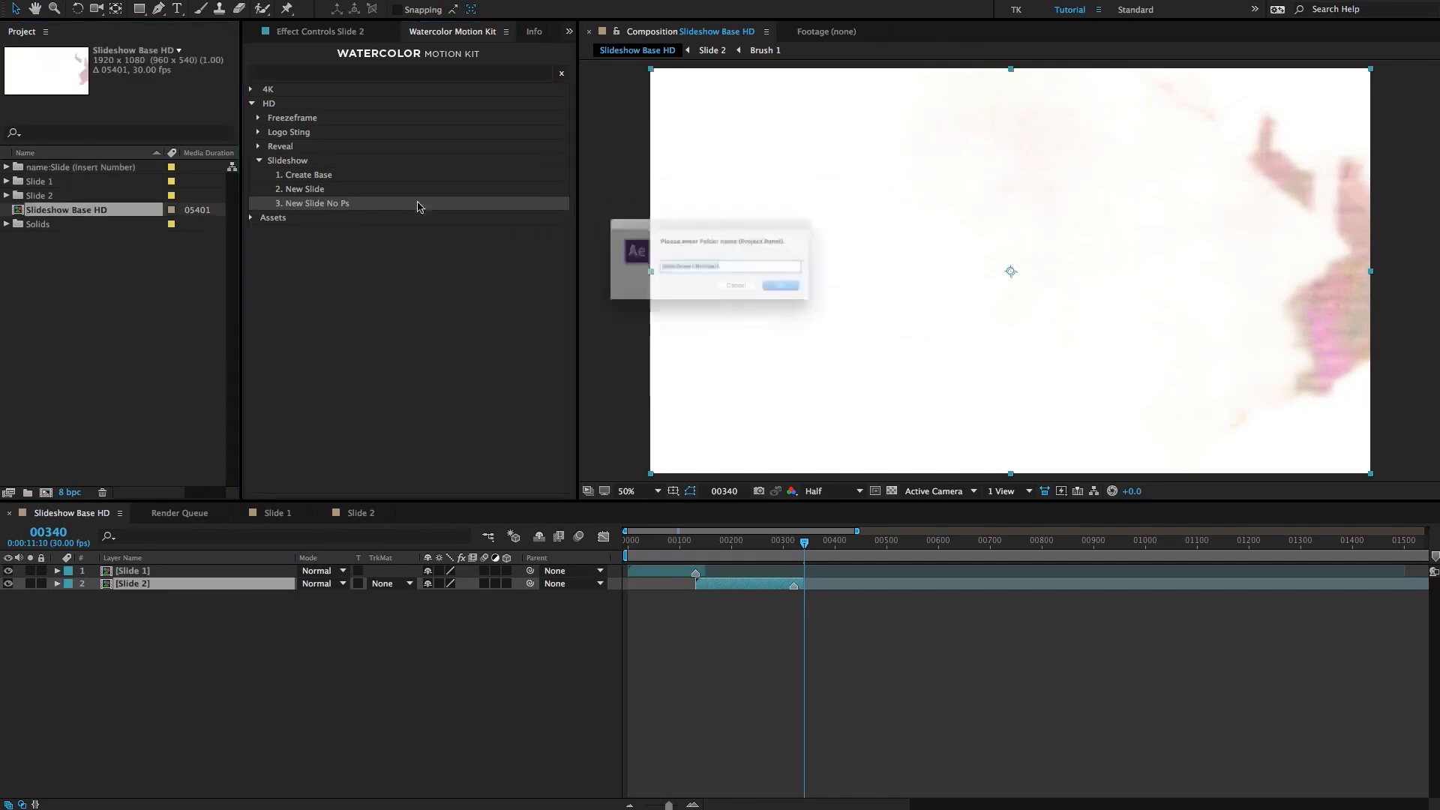
{"action": "type", "text": "Slide 3"}
{"action": "key", "text": "Return"}
{"action": "type", "text": "Slide"}
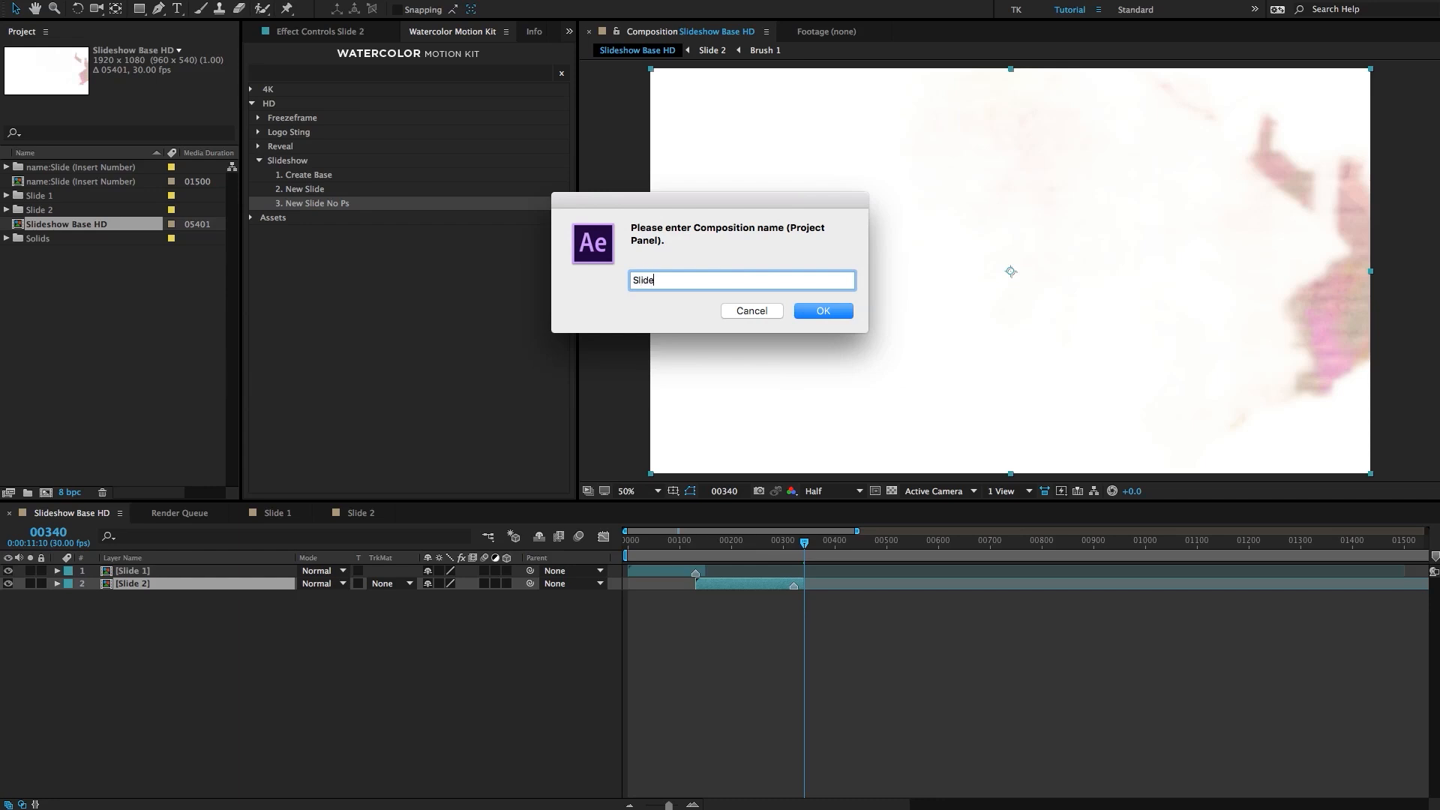
{"action": "key", "text": "Return"}
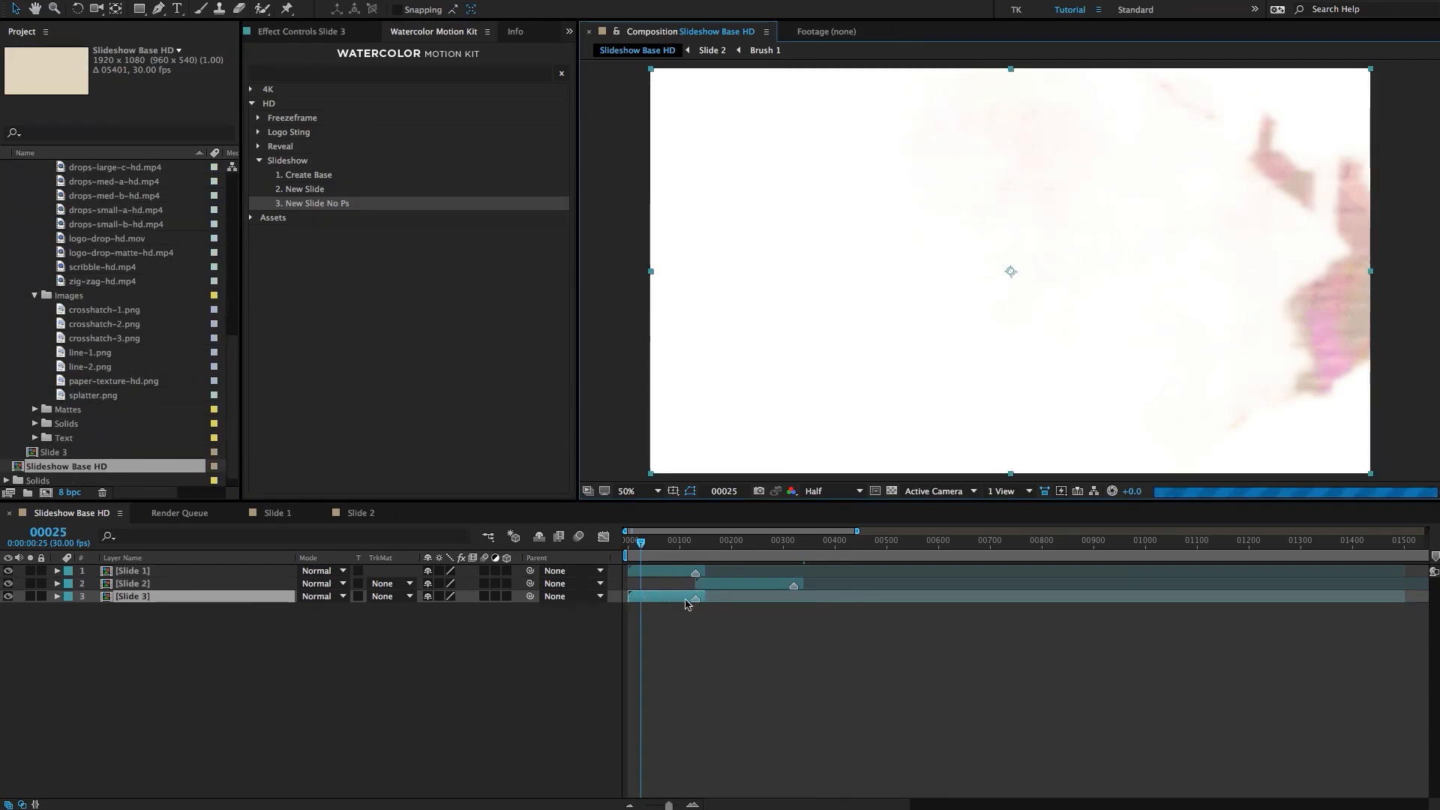
Shift the Slide 3 layer to start at Slide 2's marker on frame 320 and preview frame 384.
{"action": "left_click_drag", "start_coordinate": [679, 603], "coordinate": [804, 602]}
{"action": "left_click", "coordinate": [827, 541]}
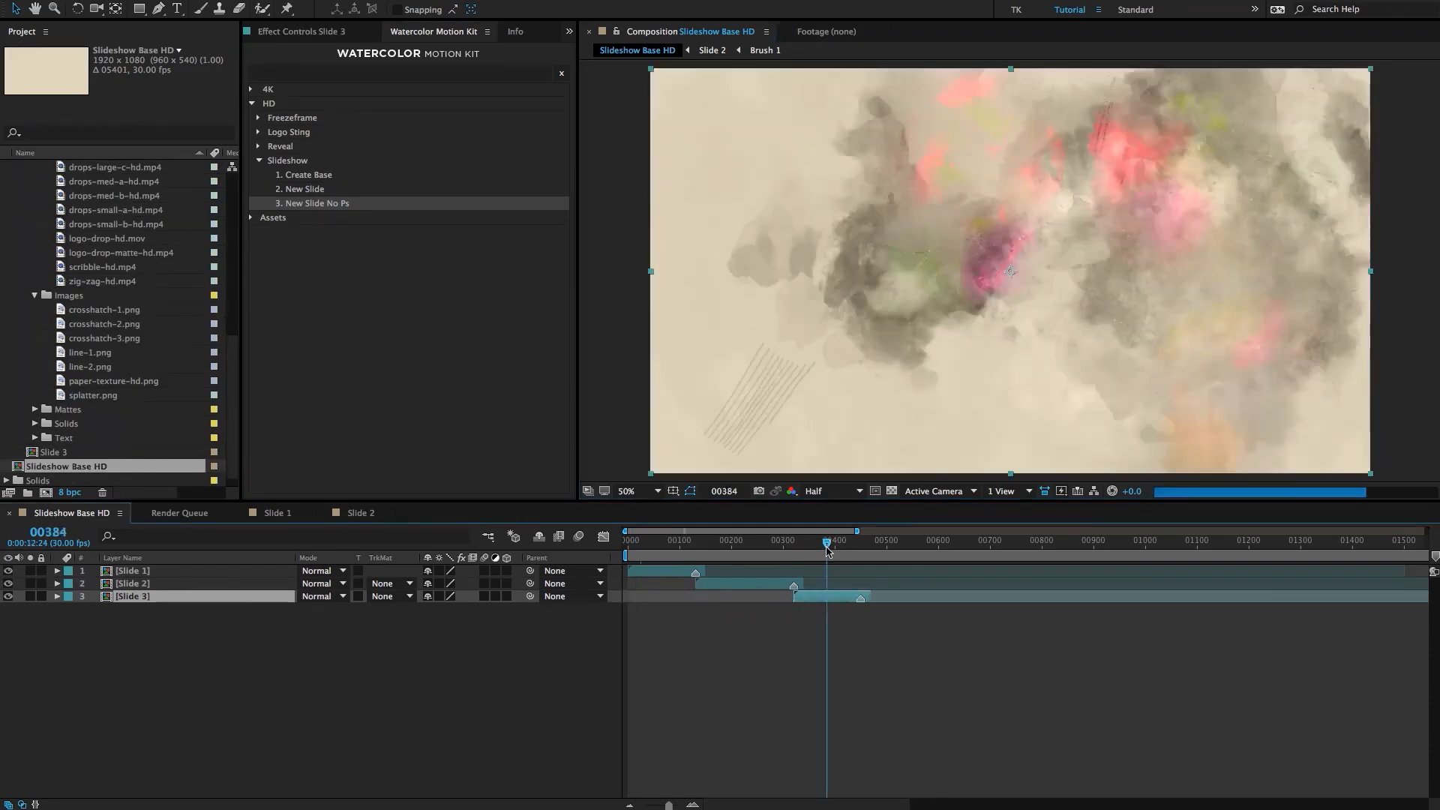
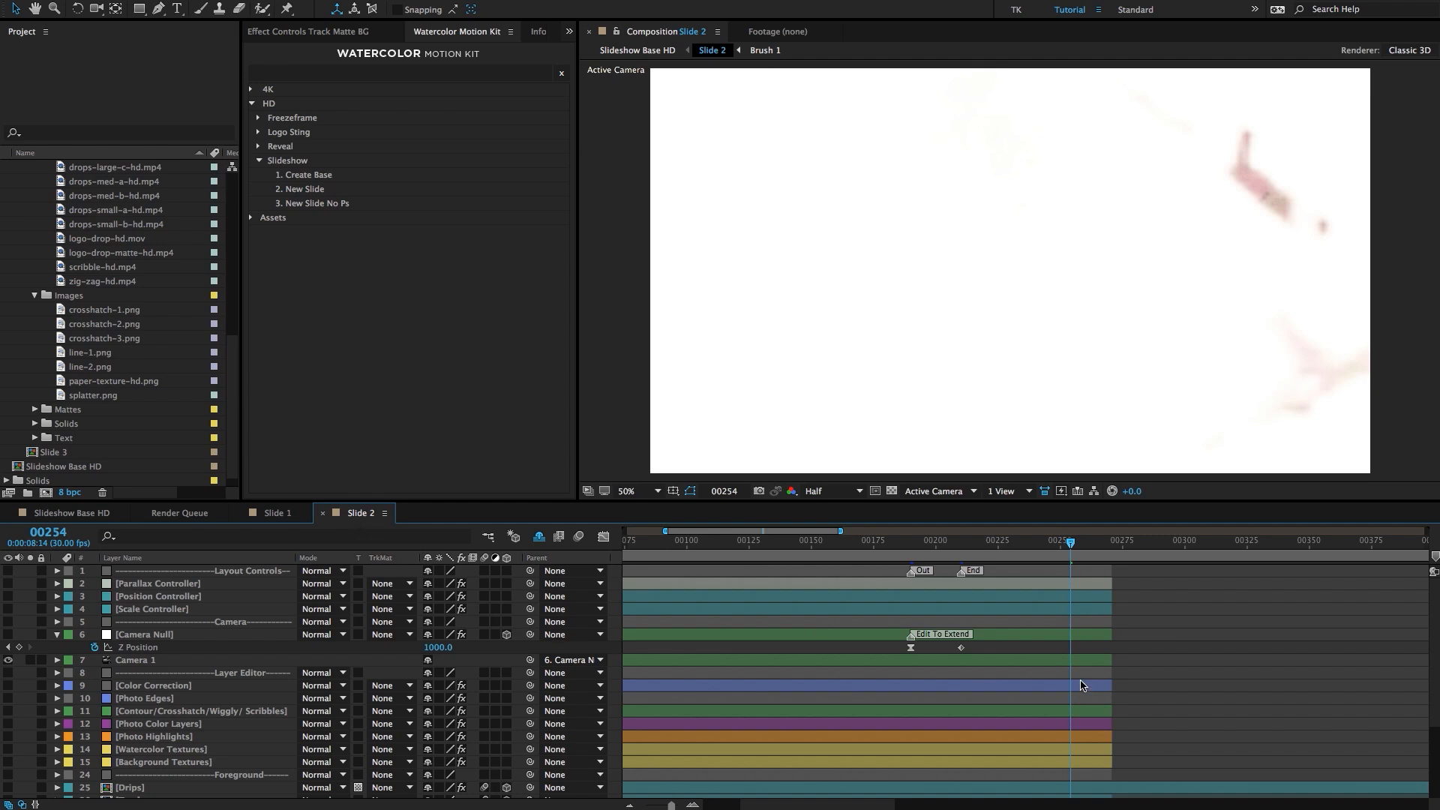
Set the current time in the Slide 2 composition to frame 300, past the end of its layers.
{"action": "scroll", "coordinate": [1081, 685], "scroll_direction": "down", "scroll_amount": 1}
{"action": "scroll", "coordinate": [1125, 612], "scroll_direction": "up", "scroll_amount": 1}
{"action": "left_click_drag", "start_coordinate": [1090, 547], "coordinate": [1187, 548]}
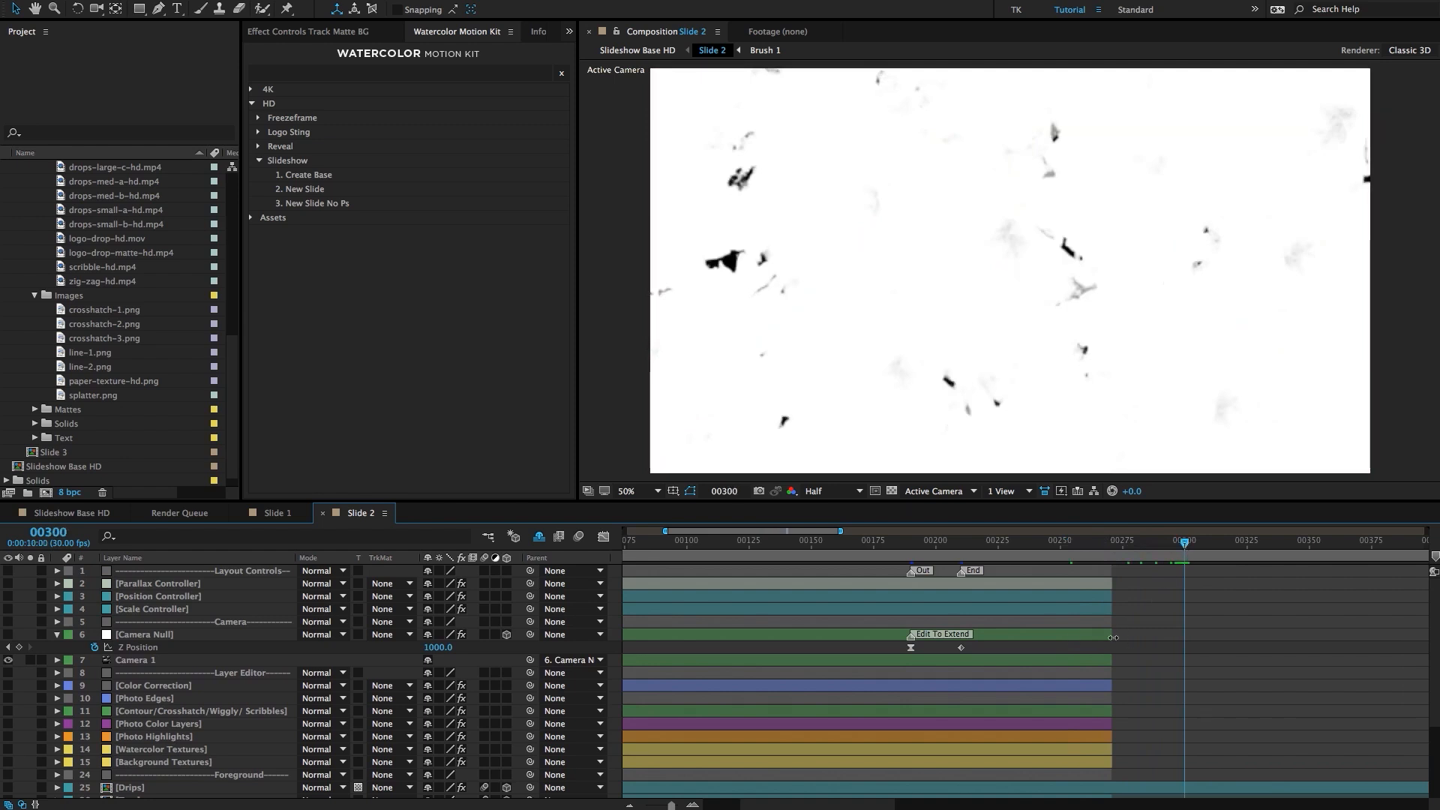
{"action": "scroll", "coordinate": [1086, 587], "scroll_direction": "down", "scroll_amount": 4}
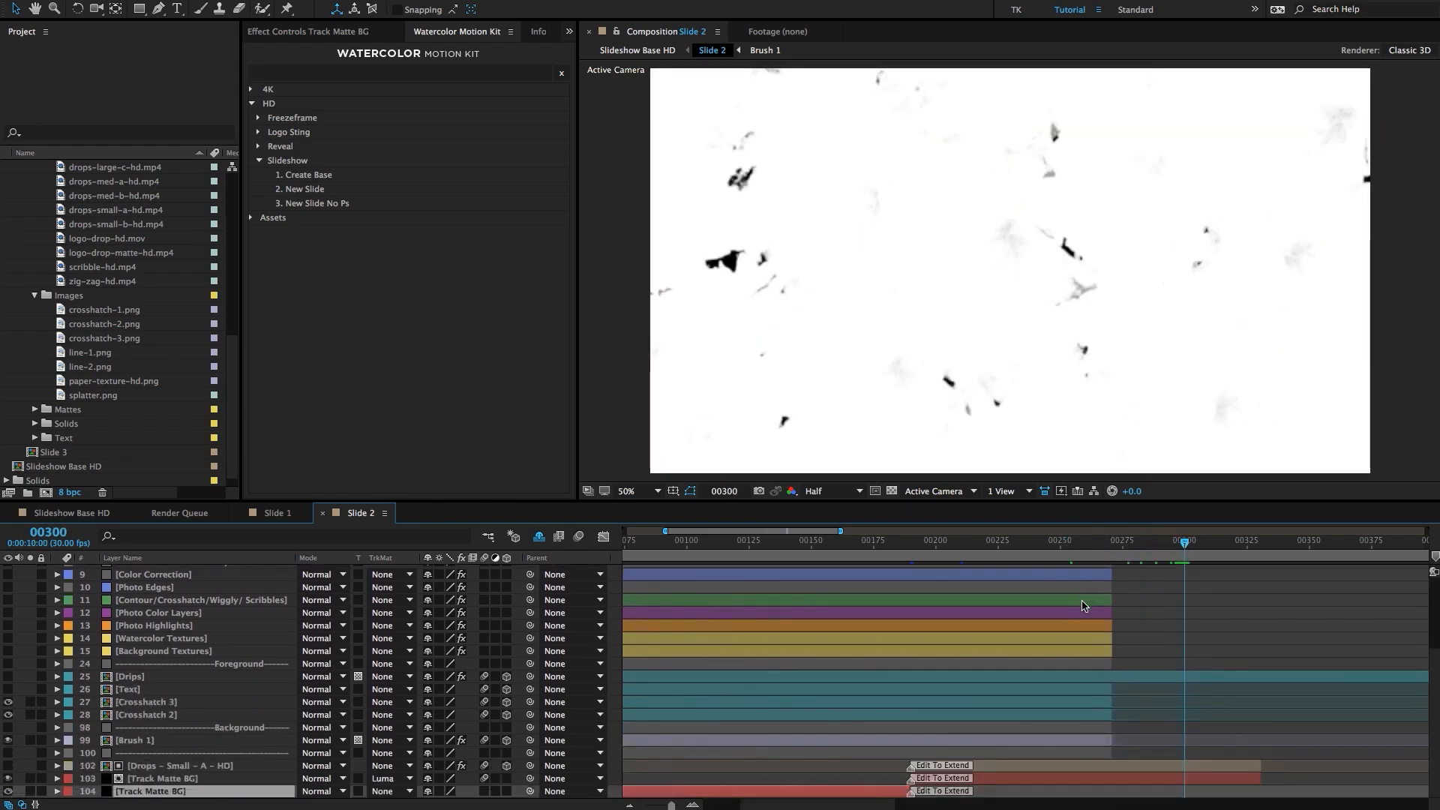
{"action": "scroll", "coordinate": [1082, 613], "scroll_direction": "up", "scroll_amount": 4}
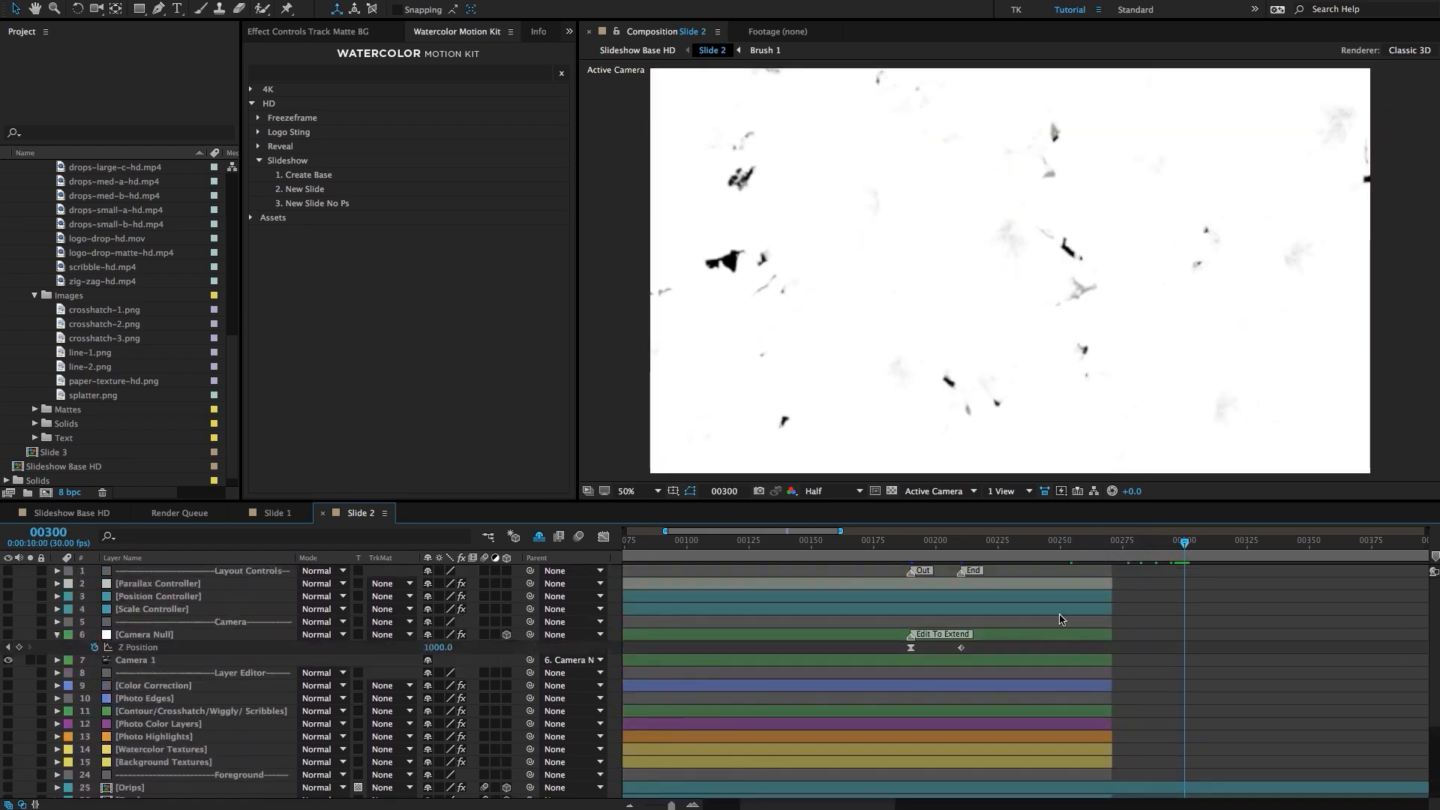
Try to extend the visible Slide 2 layers from Layout Controls through layer 100 to frame 300.
{"action": "left_click", "coordinate": [1058, 578]}
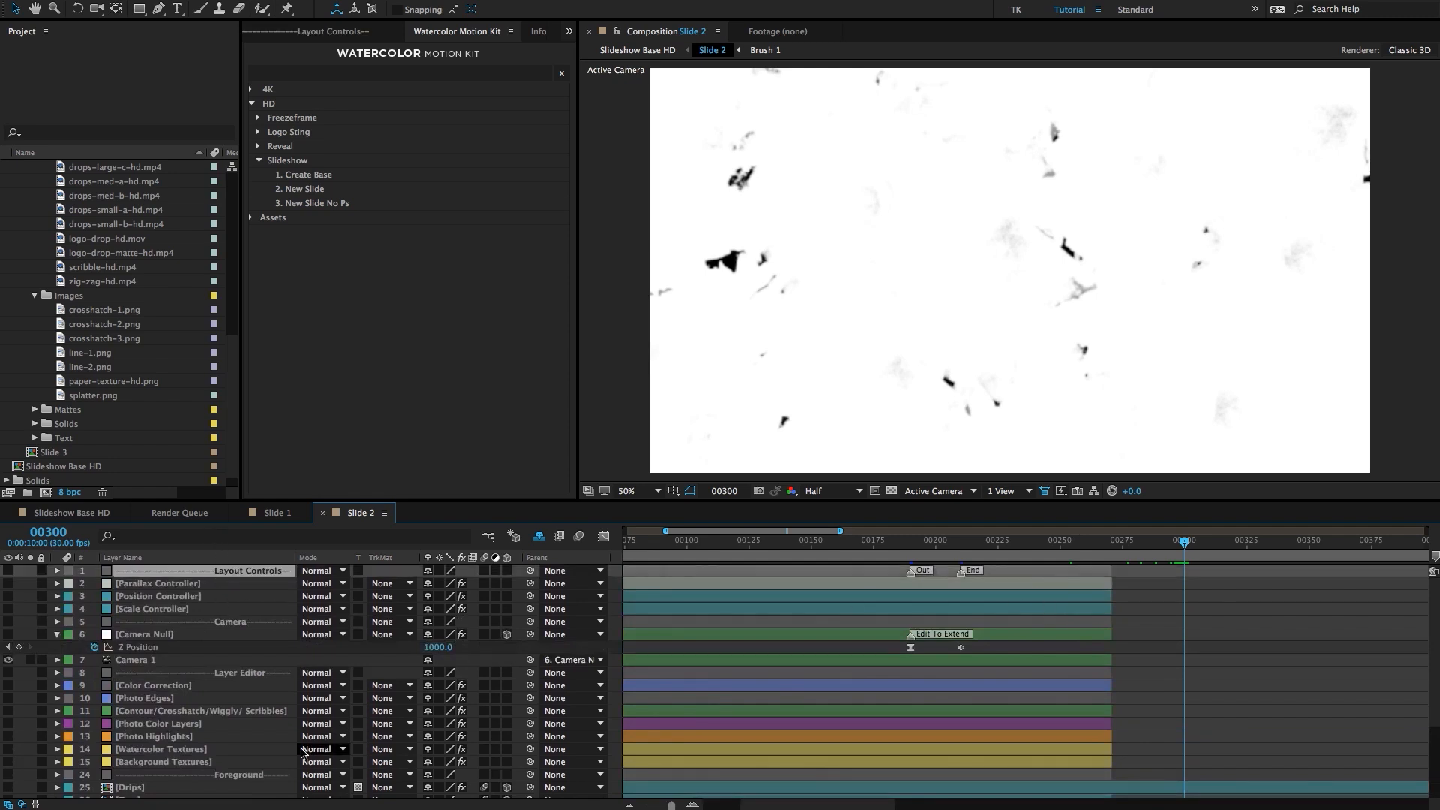
{"action": "scroll", "coordinate": [304, 755], "scroll_direction": "down", "scroll_amount": 5}
{"action": "left_click", "coordinate": [183, 753], "text": "shift"}
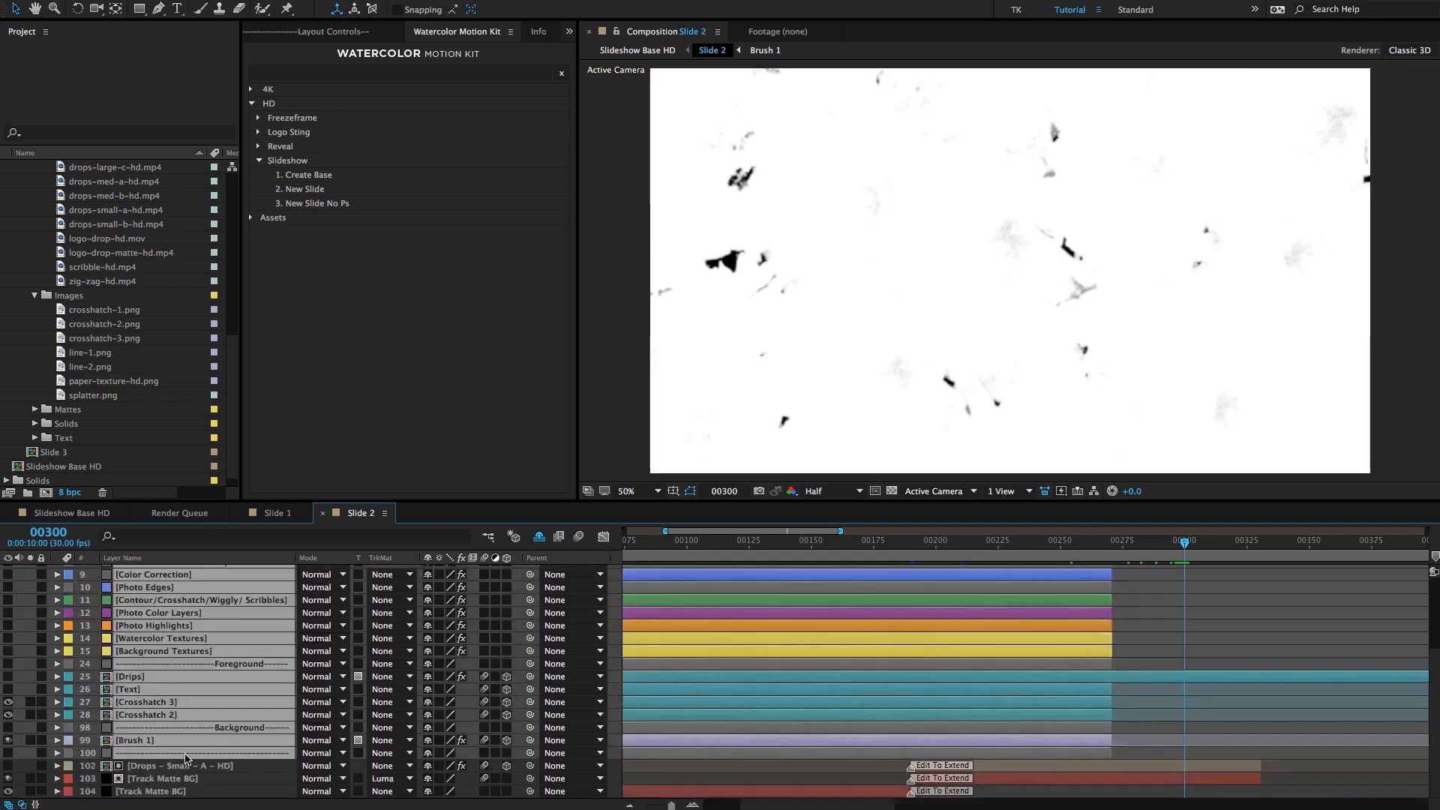
{"action": "left_click_drag", "start_coordinate": [1118, 755], "coordinate": [1191, 755]}
{"action": "key", "text": "ctrl+z"}
Show the shy layers in Slide 2, select all layers and extend their ends together to frame 300.
{"action": "left_click", "coordinate": [539, 536]}
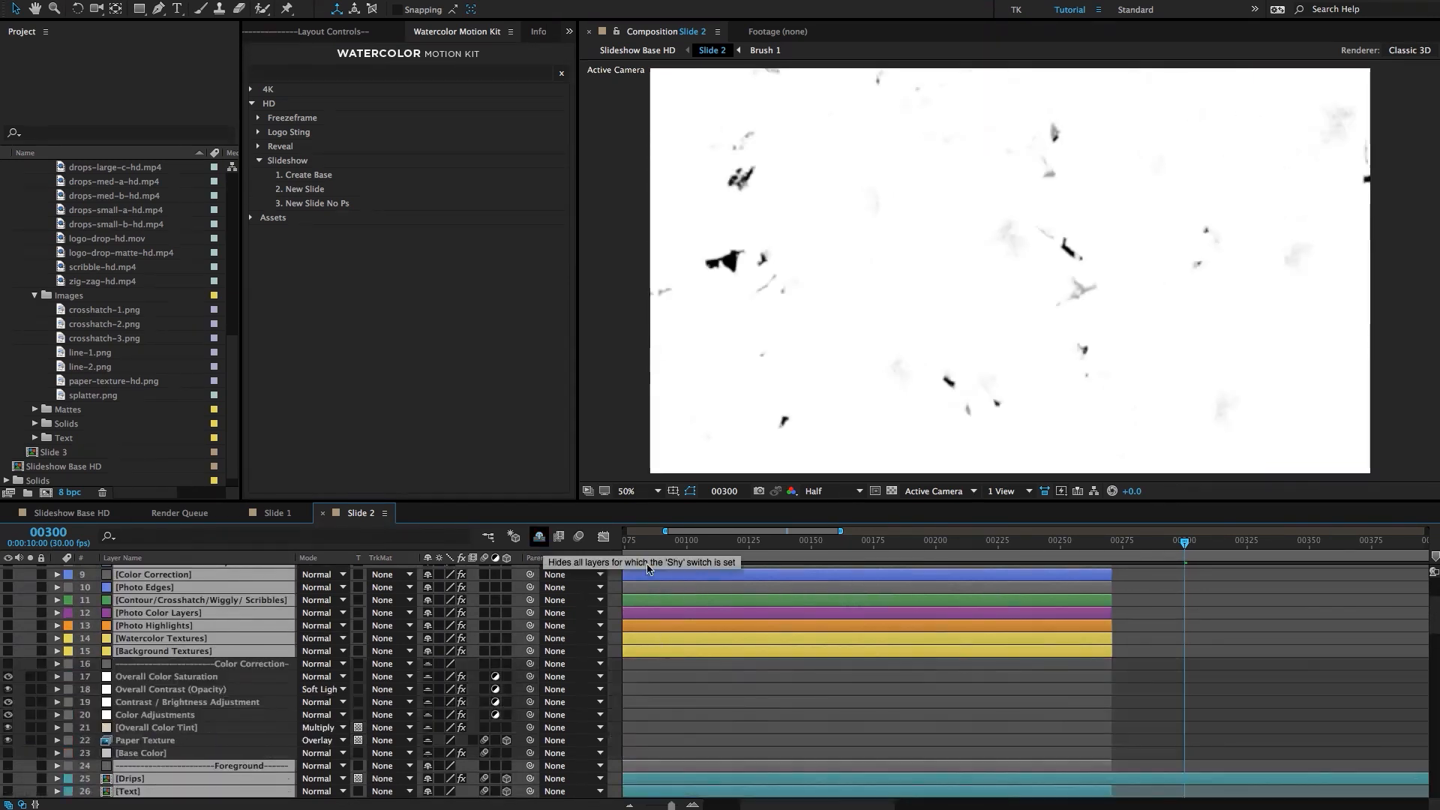
{"action": "left_click", "coordinate": [1239, 600]}
{"action": "key", "text": "ctrl+a"}
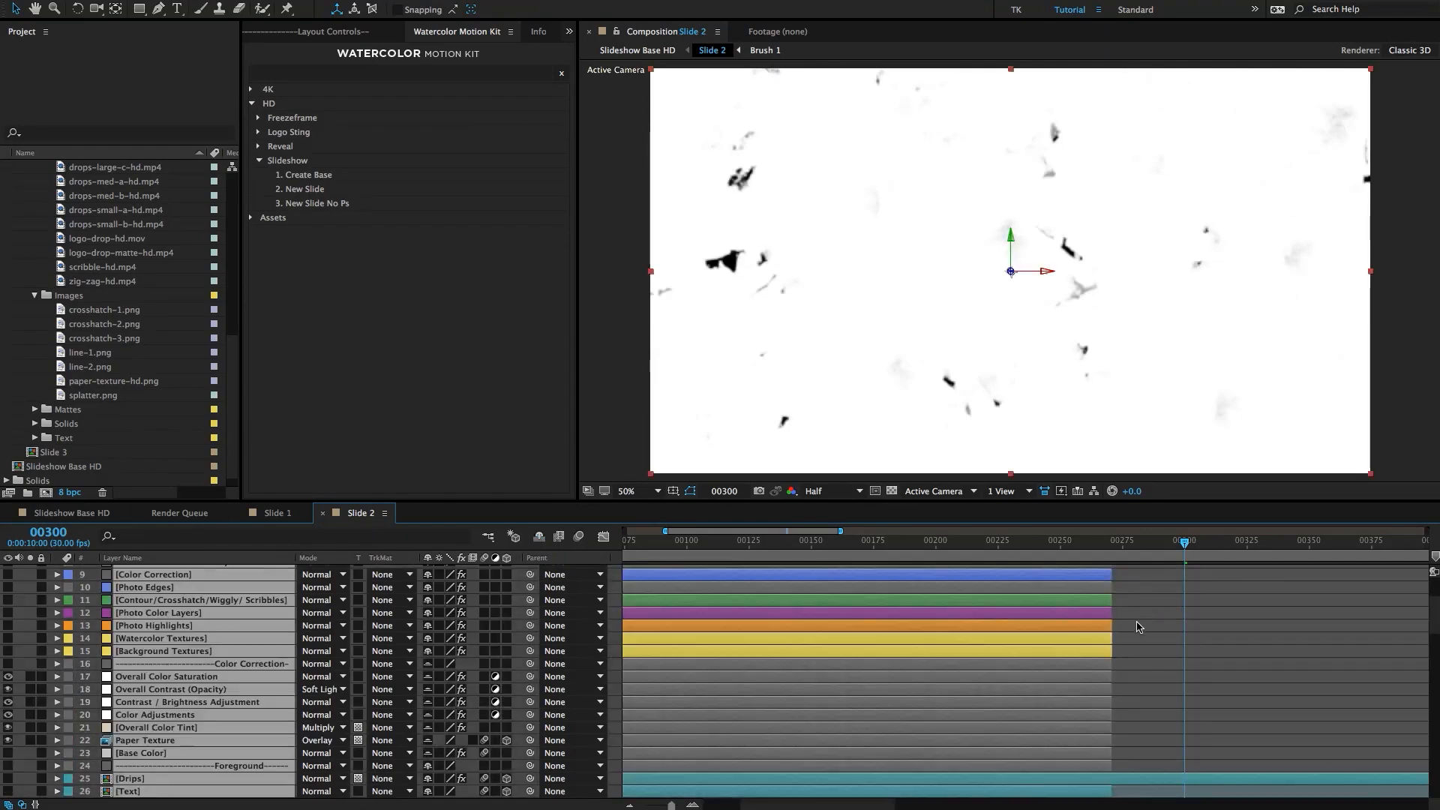
{"action": "scroll", "coordinate": [1131, 629], "scroll_direction": "down", "scroll_amount": 20}
{"action": "left_click_drag", "start_coordinate": [1111, 629], "coordinate": [1185, 630]}
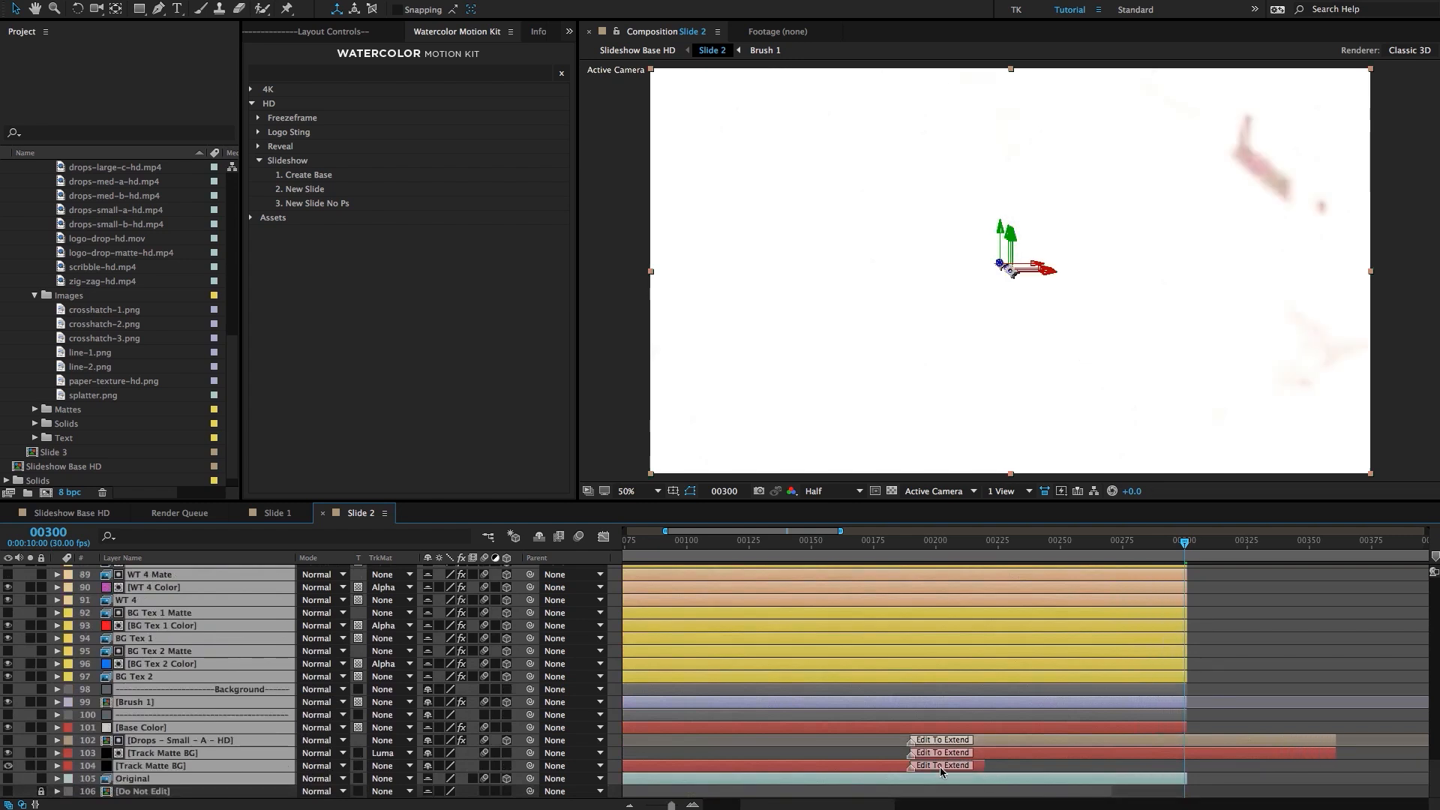
Select only Track Matte BG layer 104 and trim its end back to the Edit To Extend marker at frame 190.
{"action": "left_click", "coordinate": [1002, 770]}
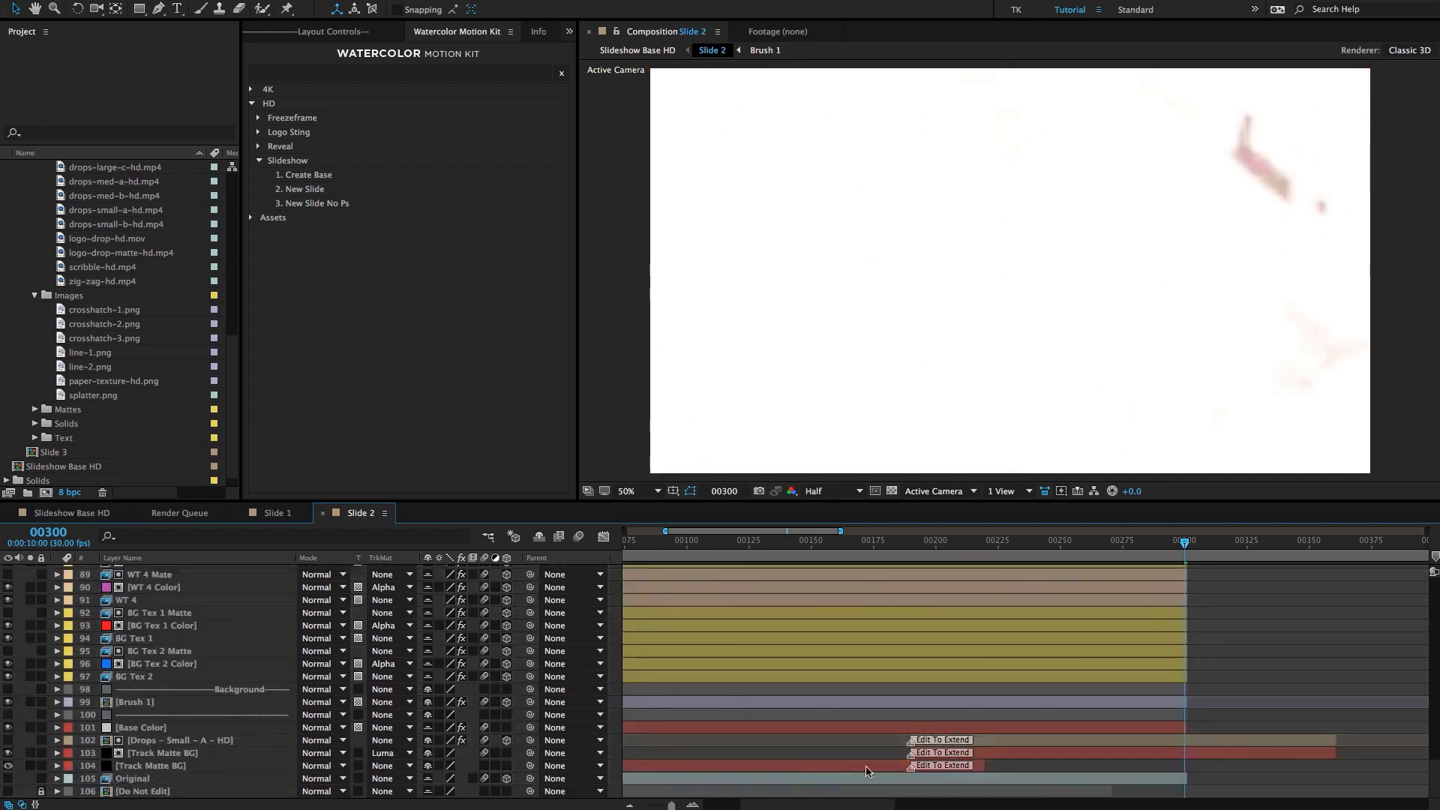
{"action": "left_click", "coordinate": [866, 767]}
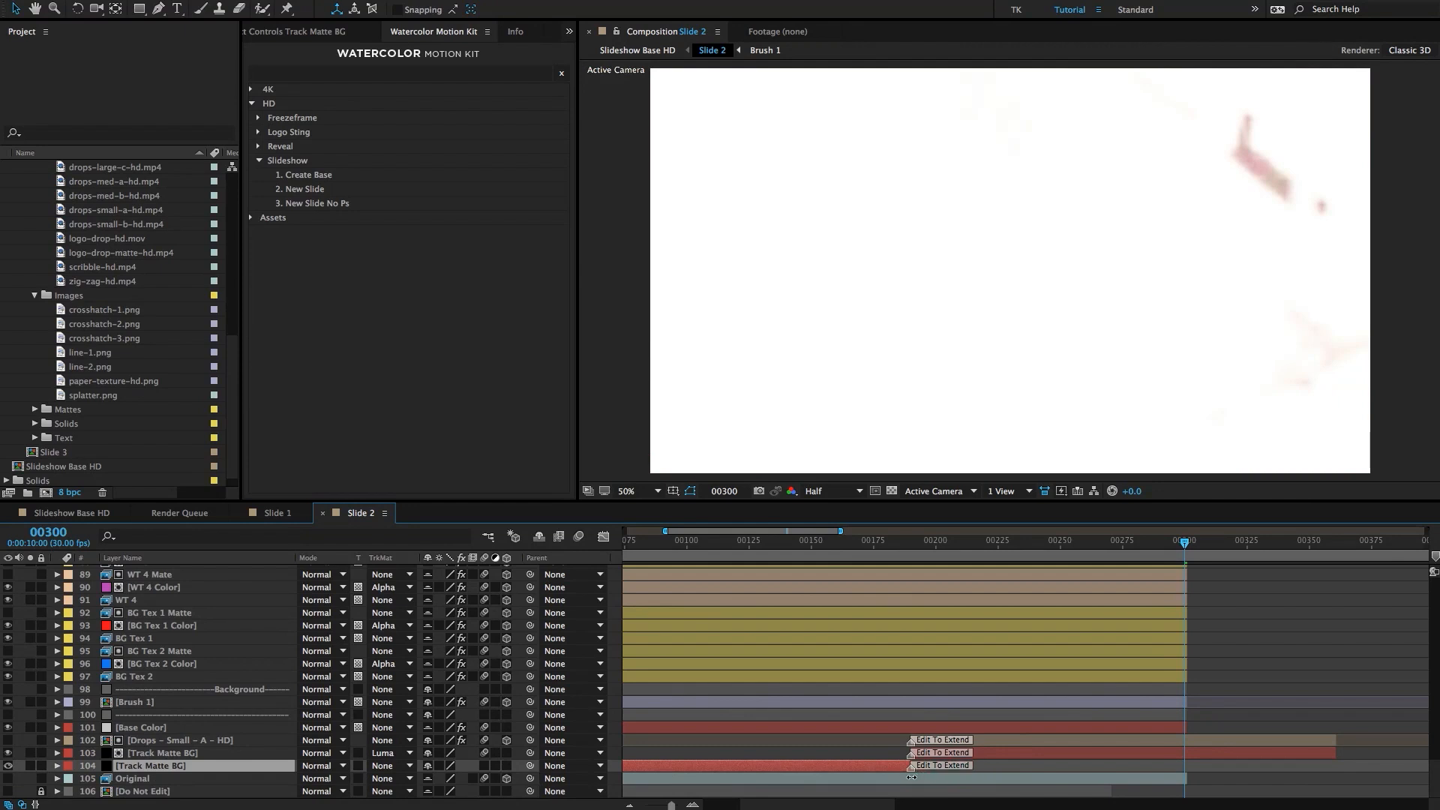
Inspect the layer ends against frame 300 throughout Slide 2's full layer stack.
{"action": "scroll", "coordinate": [975, 722], "scroll_direction": "up", "scroll_amount": 20}
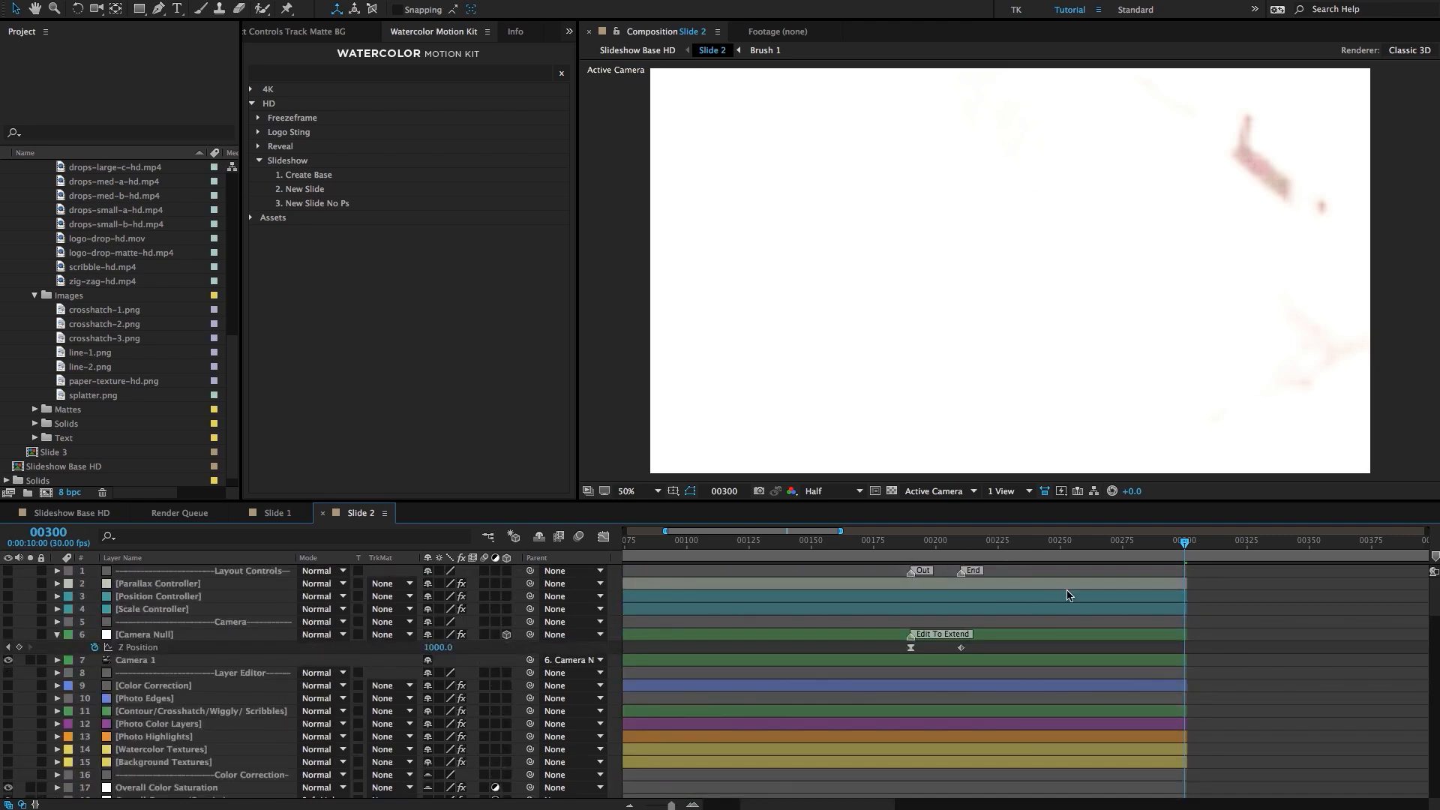
{"action": "scroll", "coordinate": [1068, 596], "scroll_direction": "down", "scroll_amount": 1}
{"action": "scroll", "coordinate": [1068, 596], "scroll_direction": "up", "scroll_amount": 1}
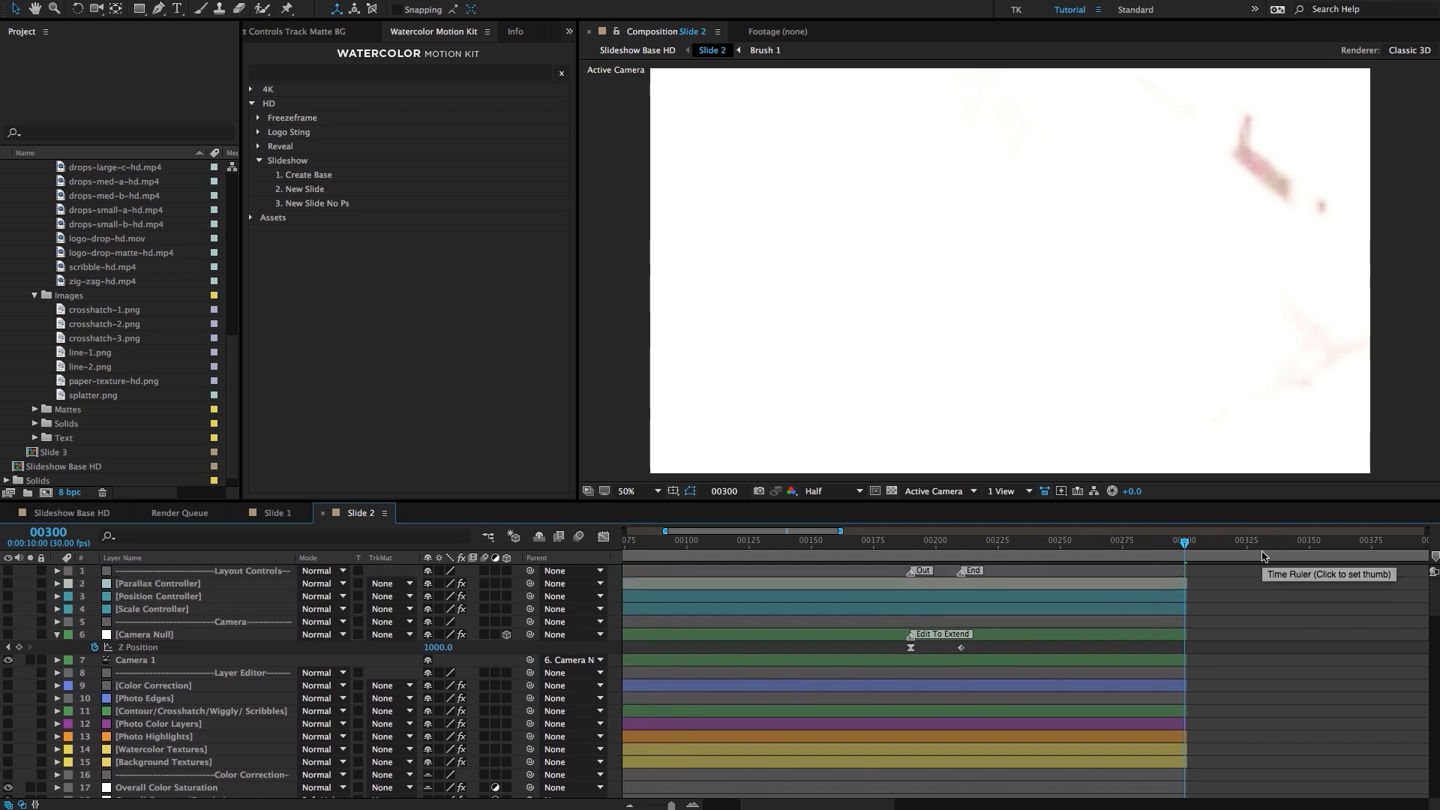
{"action": "scroll", "coordinate": [1268, 612], "scroll_direction": "down", "scroll_amount": 3}
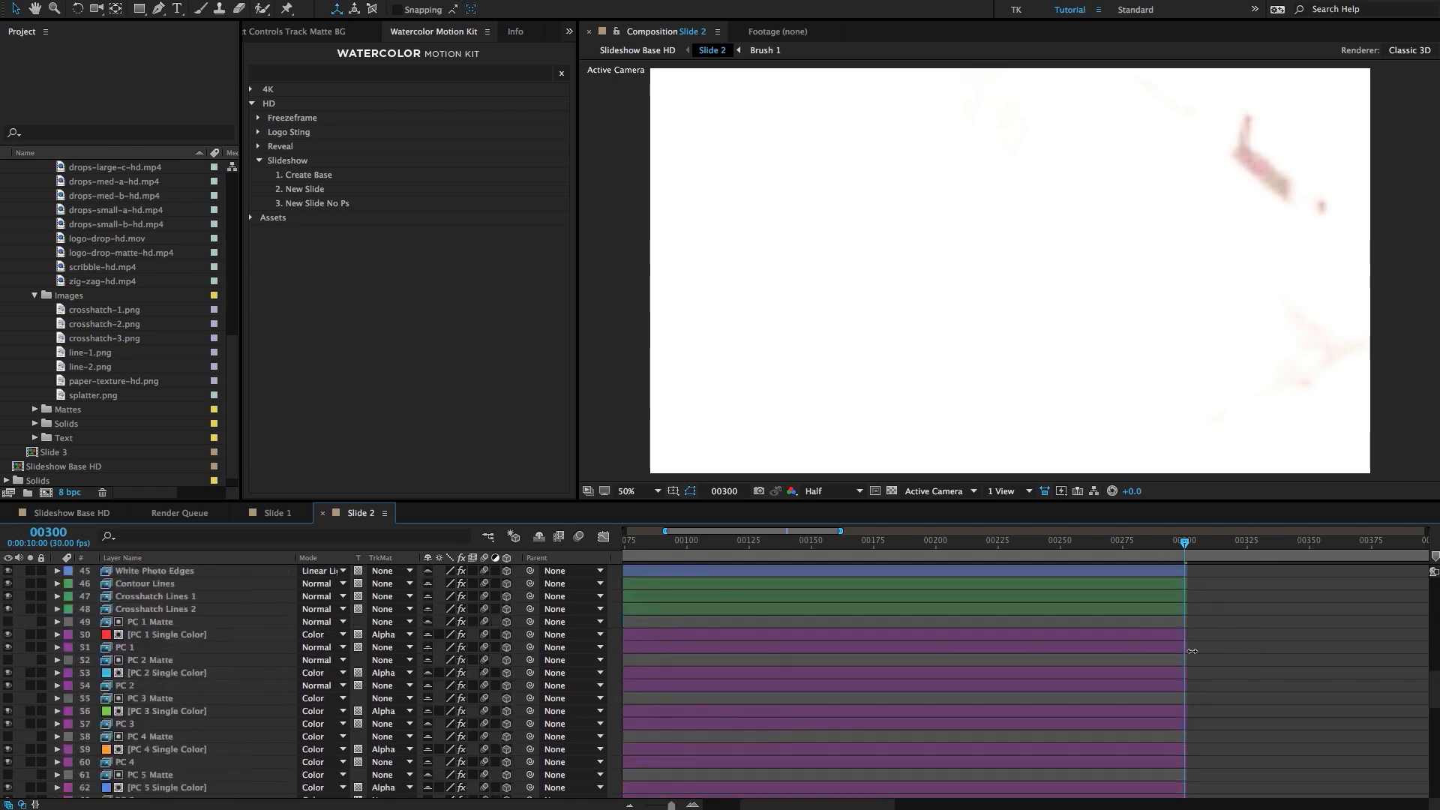
{"action": "scroll", "coordinate": [1200, 645], "scroll_direction": "up", "scroll_amount": 3}
{"action": "scroll", "coordinate": [1192, 651], "scroll_direction": "down", "scroll_amount": 10}
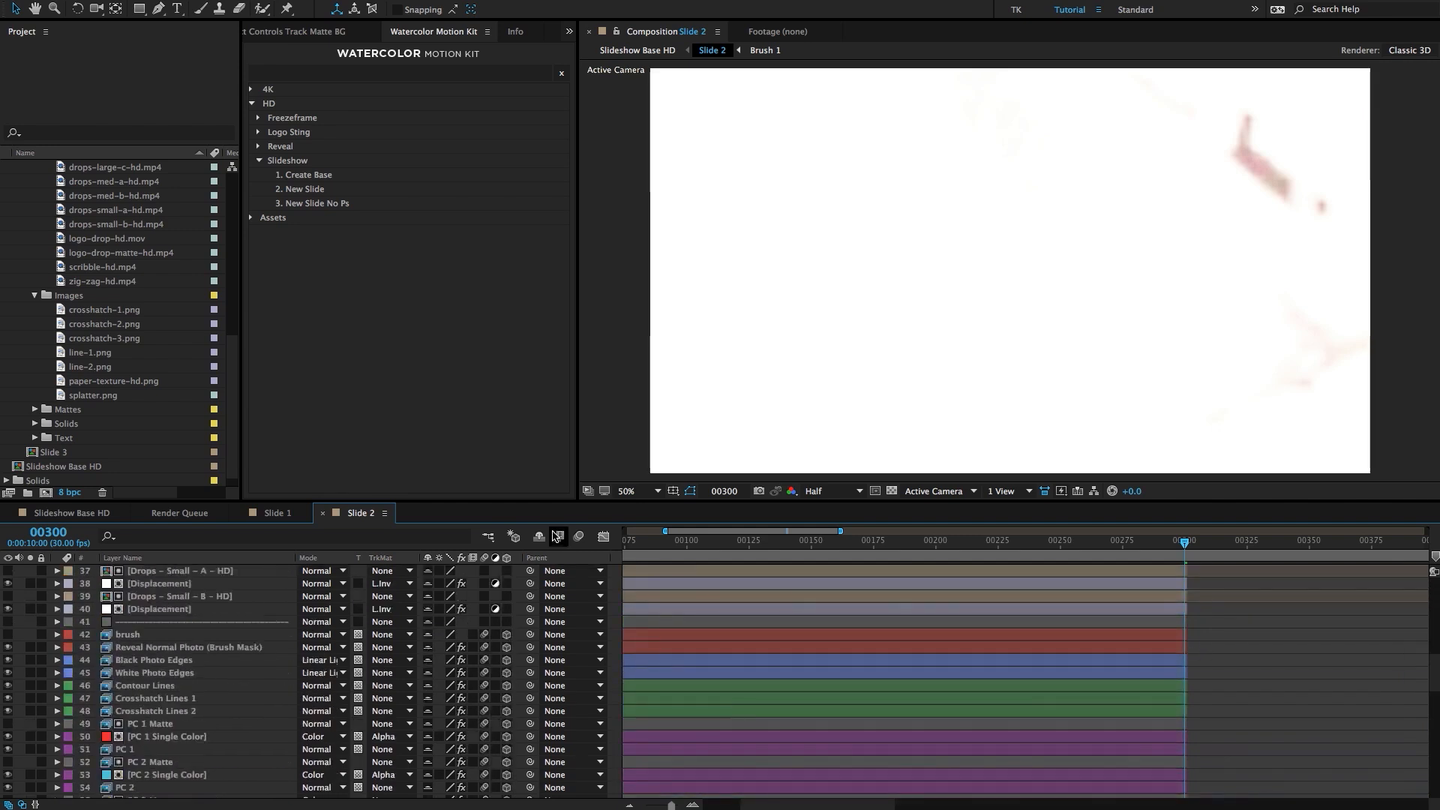
Check the layer ends at the end of Slide 2's layer stack and select Track Matte BG layer 104.
{"action": "scroll", "coordinate": [1193, 689], "scroll_direction": "down", "scroll_amount": 14}
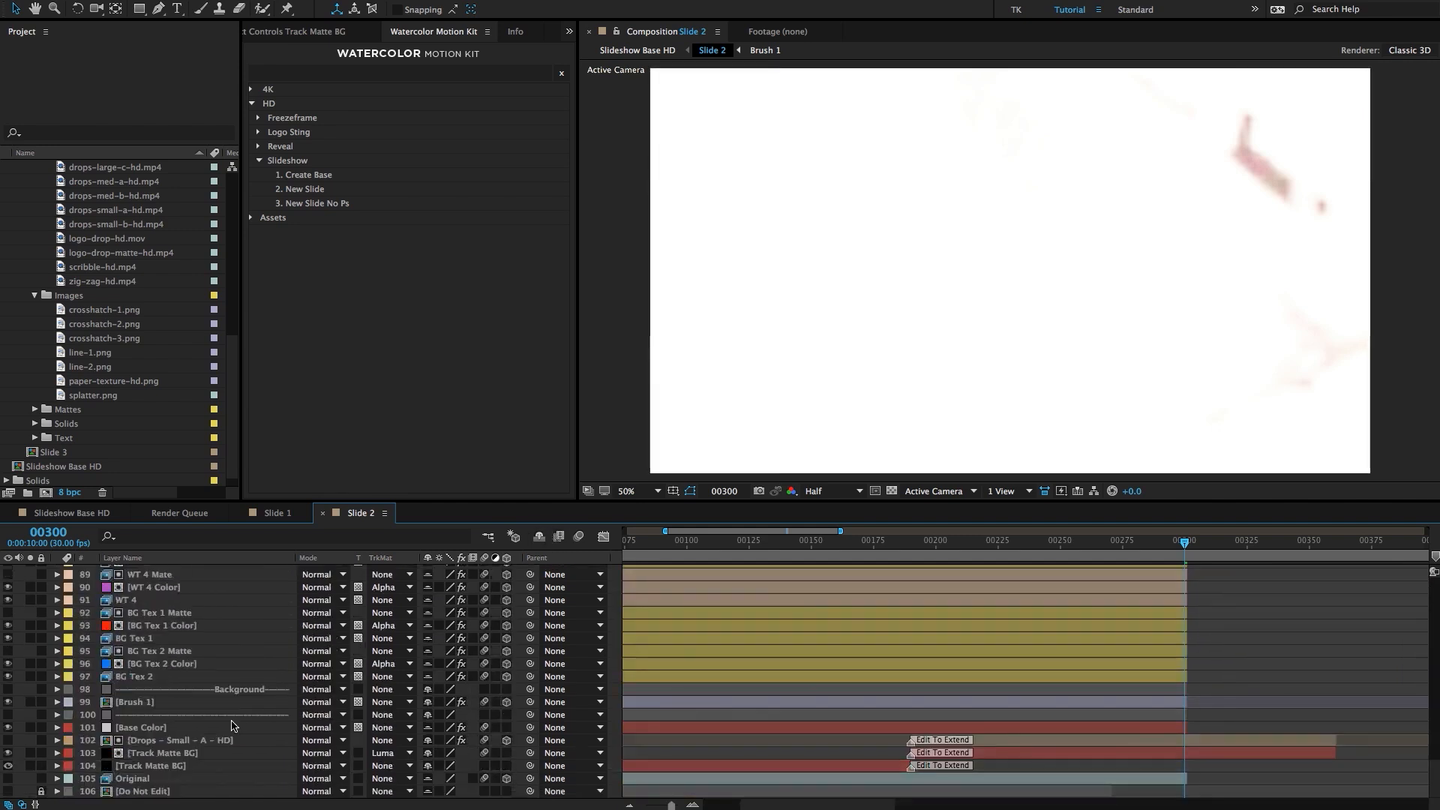
{"action": "left_click", "coordinate": [184, 768]}
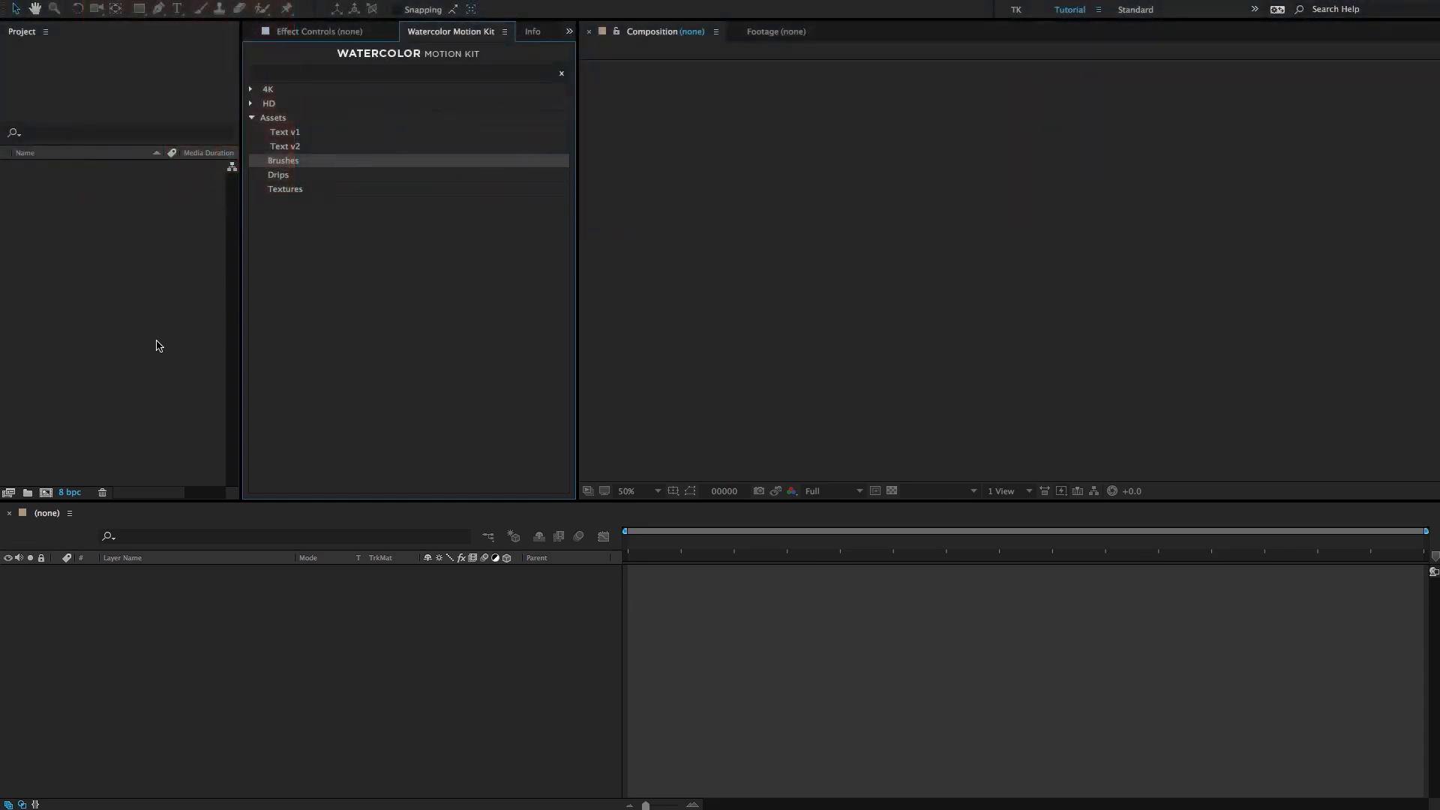
Import the kit's Brushes assets, preview the Brush Examples composition at frame 110 and select it in the project.
{"action": "double_click", "coordinate": [278, 162]}
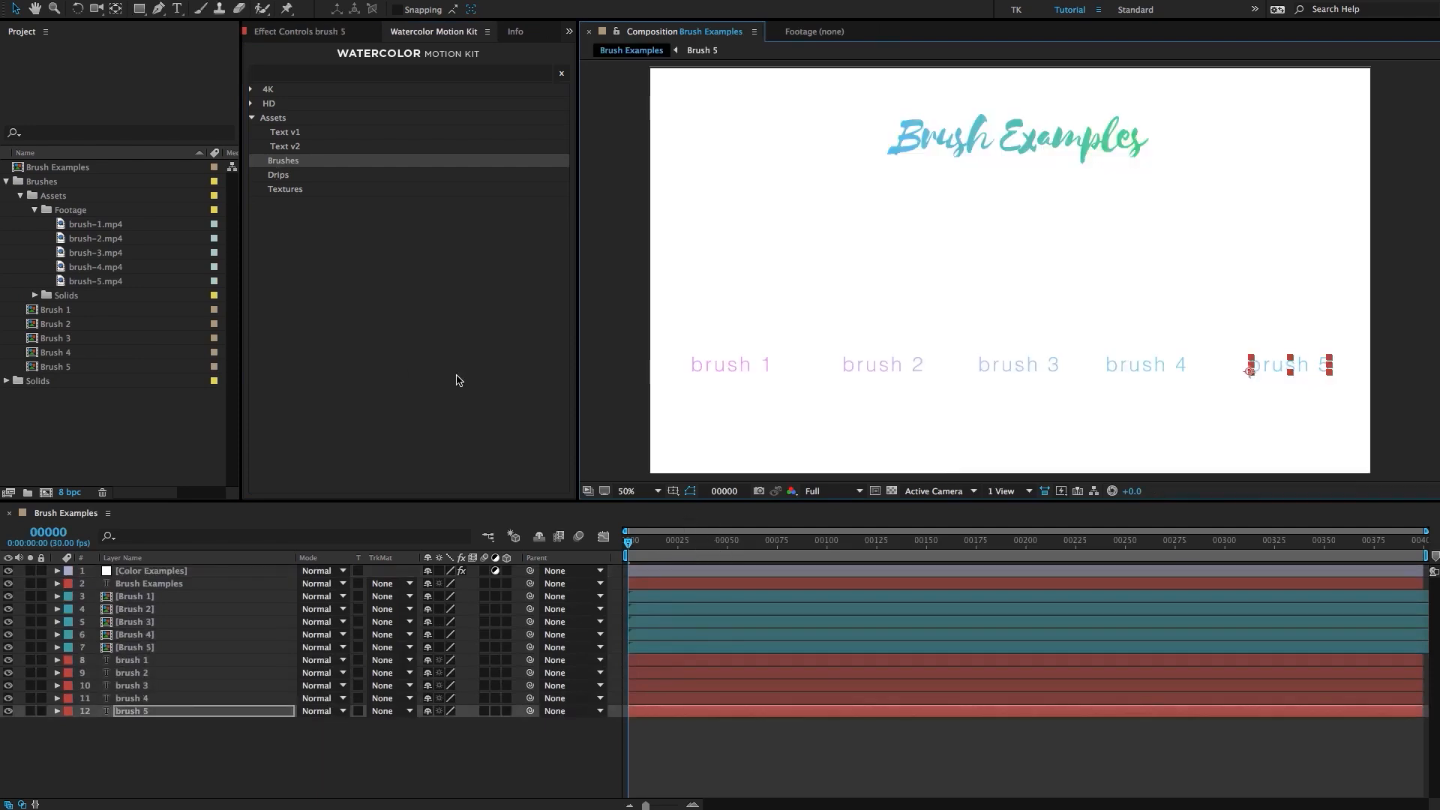
{"action": "left_click", "coordinate": [845, 542]}
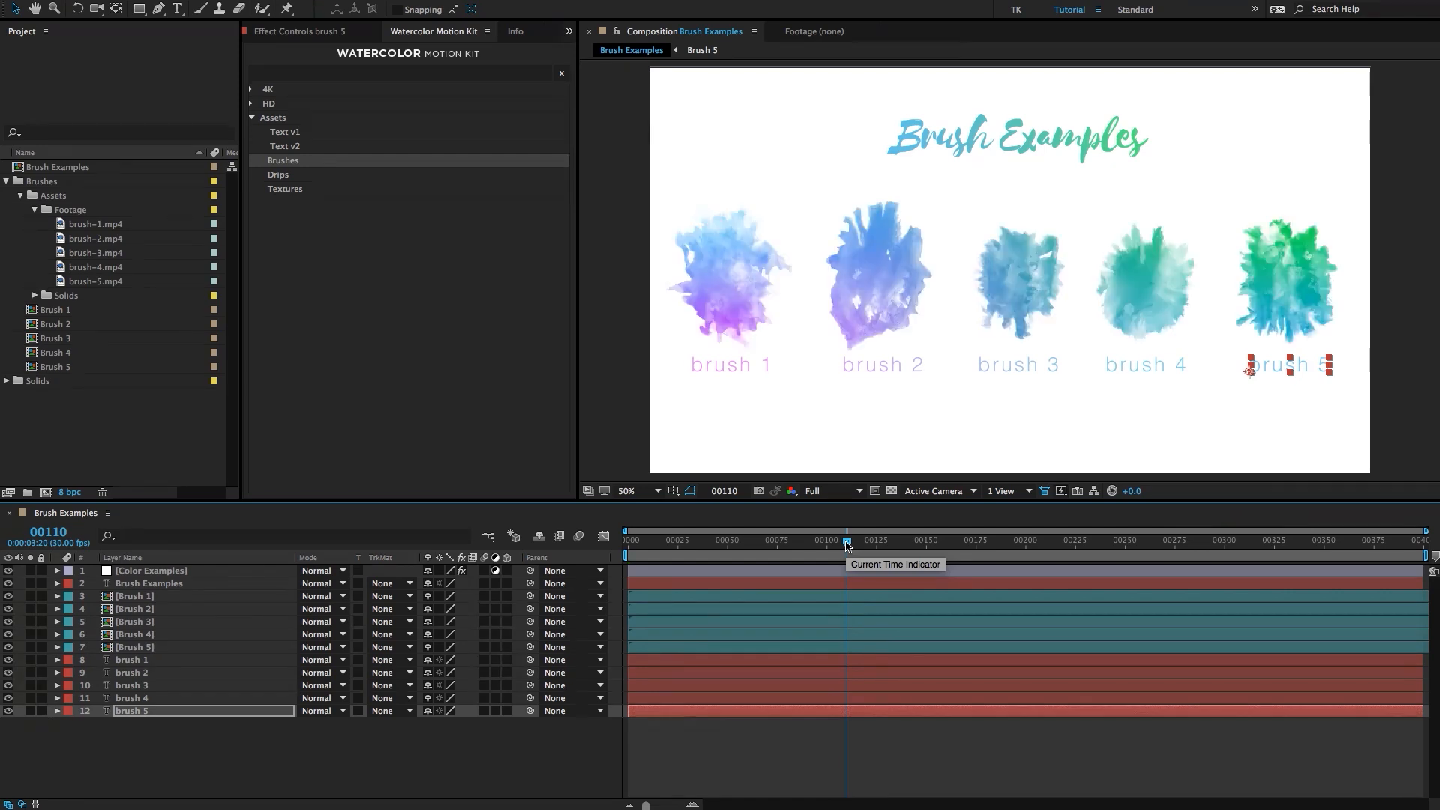
{"action": "left_click", "coordinate": [122, 185]}
{"action": "left_click", "coordinate": [104, 170]}
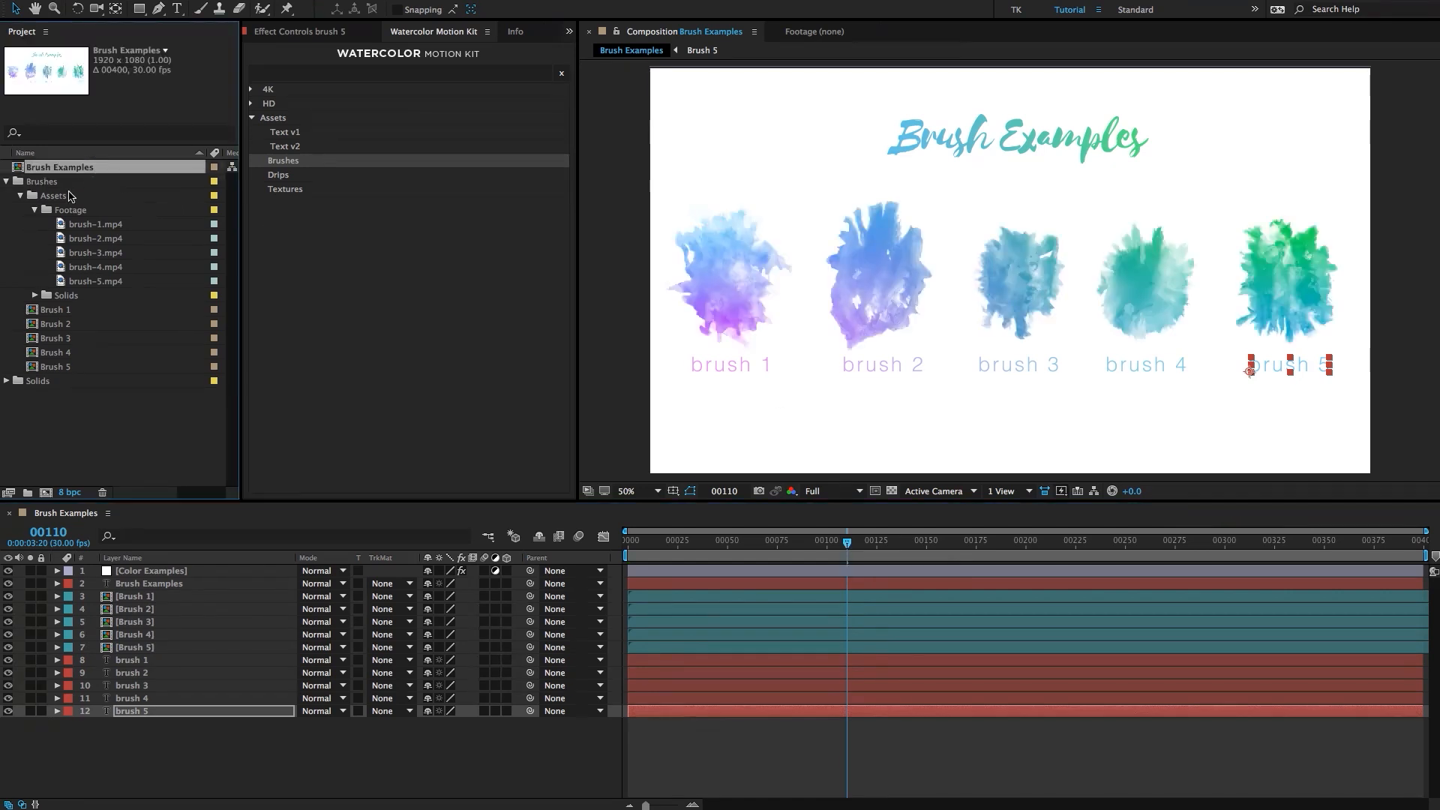
Look over the individual brush compositions in the project and try placing Brush 1 in the Brush Examples composition.
{"action": "left_click", "coordinate": [58, 323]}
{"action": "left_click", "coordinate": [60, 351]}
{"action": "left_click", "coordinate": [60, 338]}
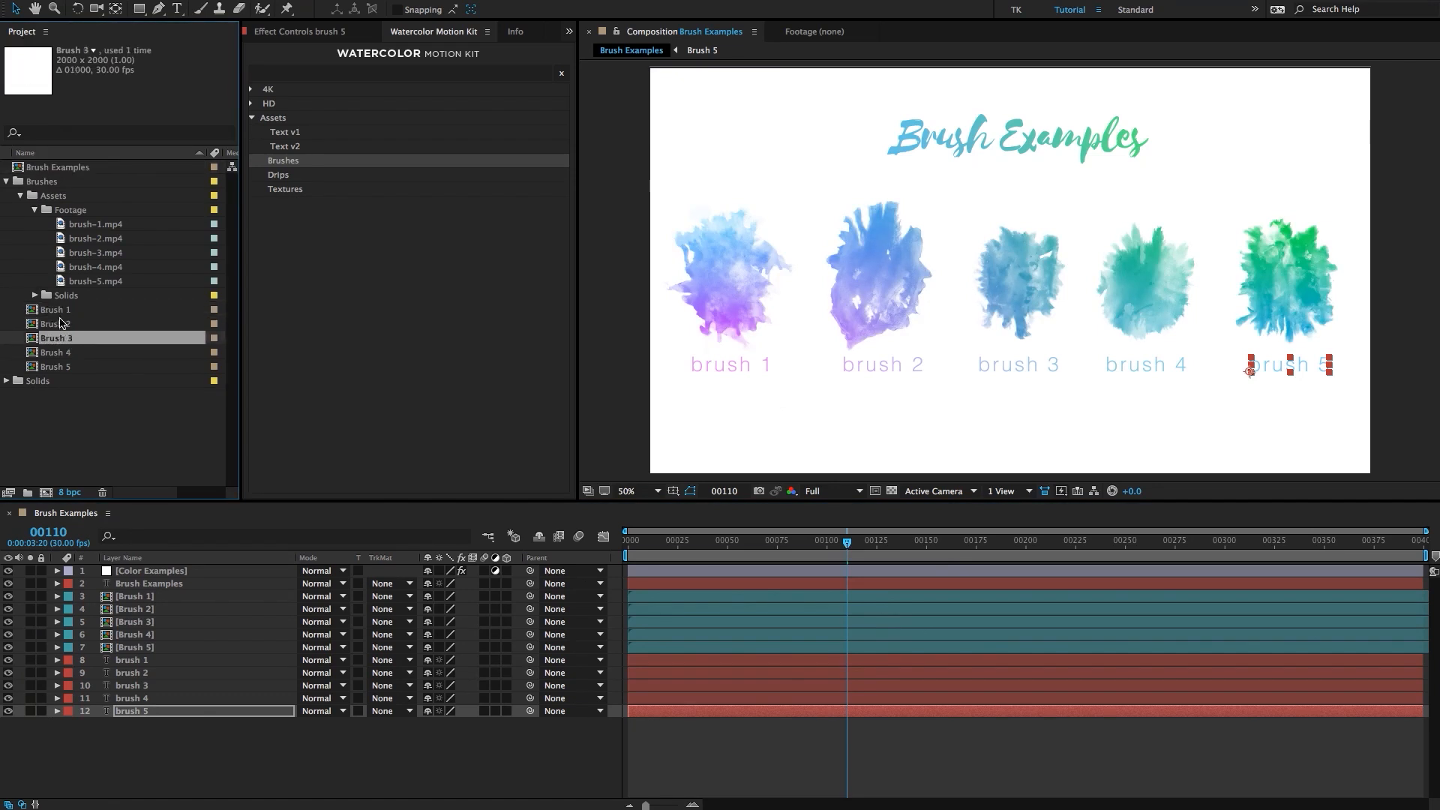
{"action": "key", "text": "Up"}
{"action": "key", "text": "Up"}
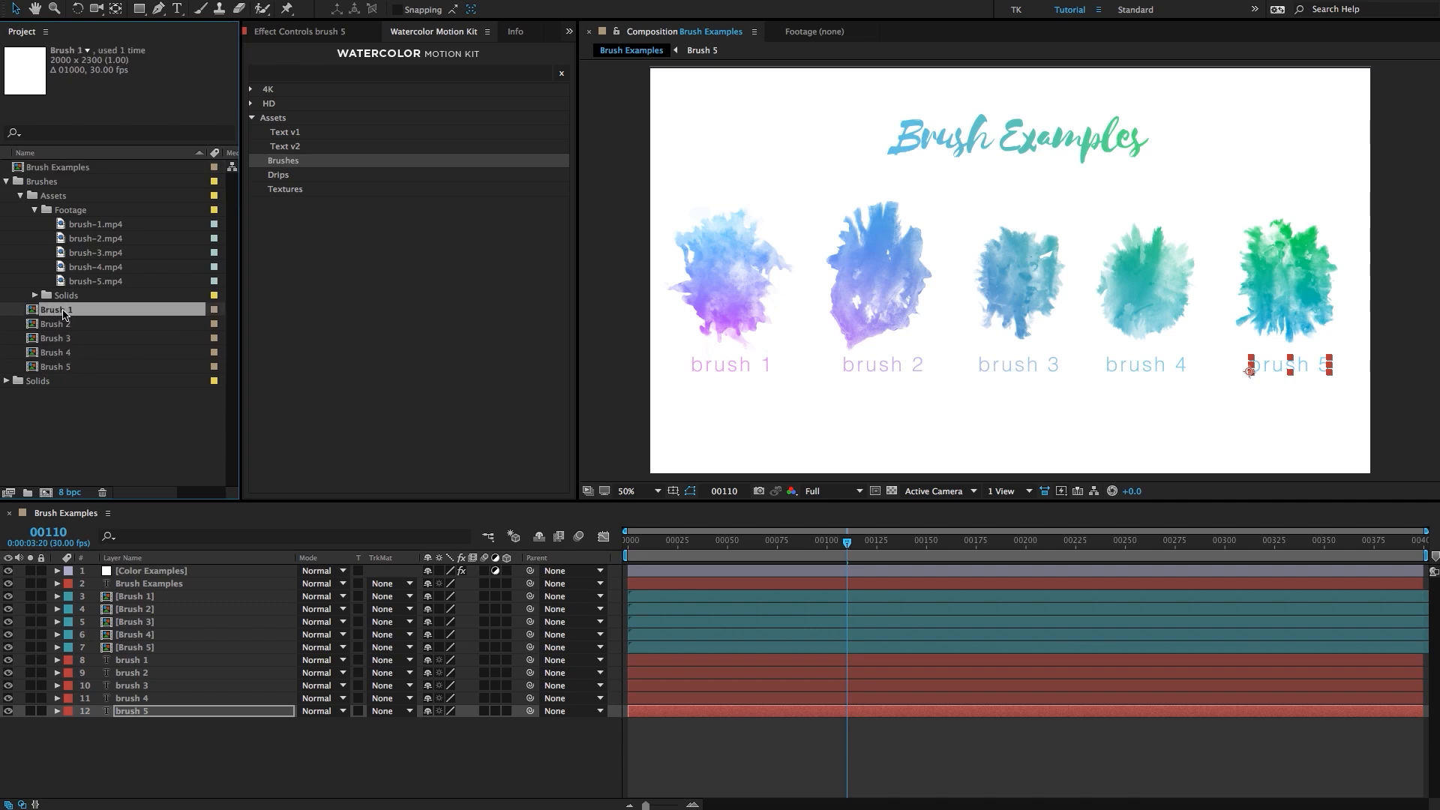
{"action": "left_click_drag", "start_coordinate": [63, 313], "coordinate": [1190, 373]}
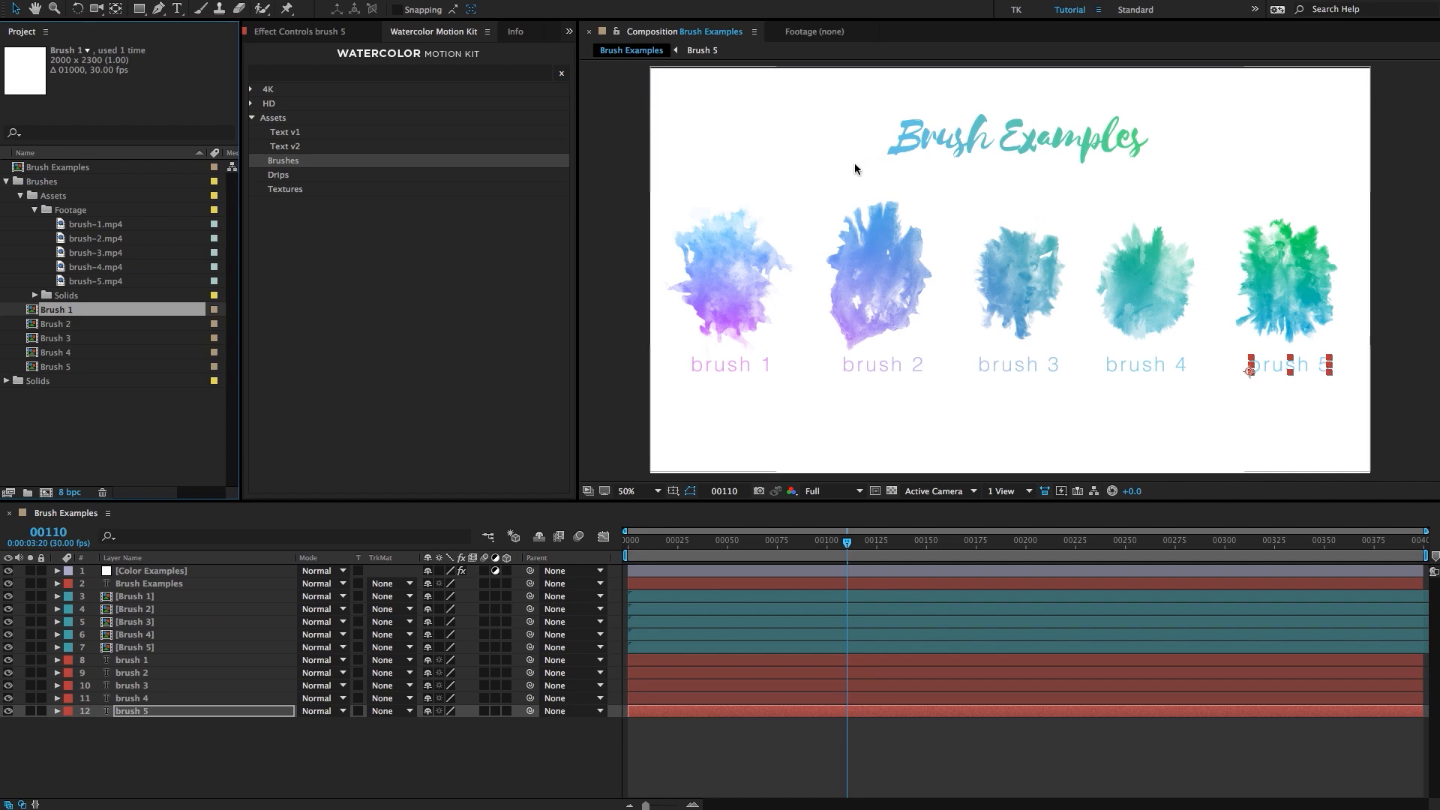
Preview dark and light grey background colours in Brush 1's composition settings, and confirm the background as white (FFFFFF).
{"action": "key", "text": "ctrl+k"}
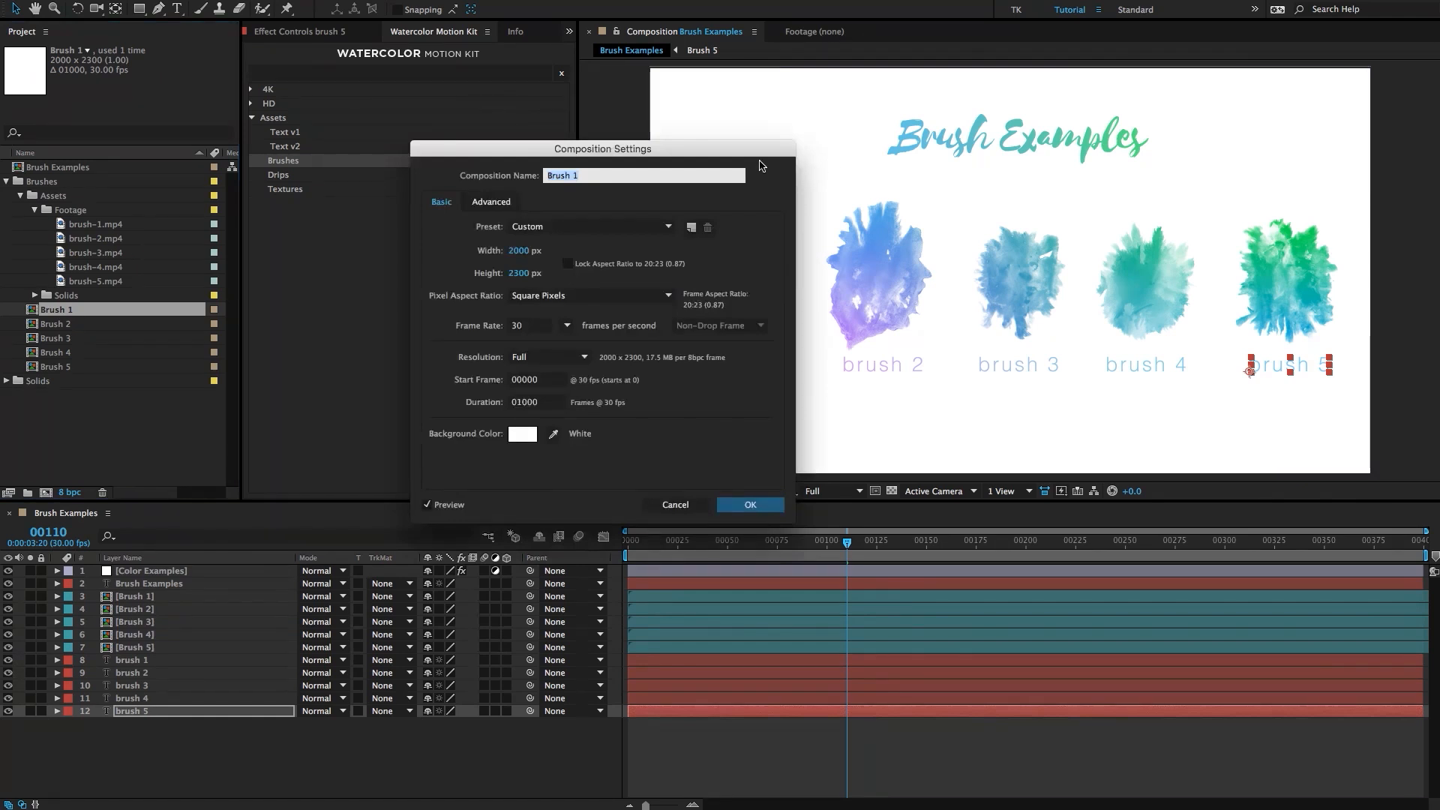
{"action": "left_click_drag", "start_coordinate": [732, 155], "coordinate": [789, 151]}
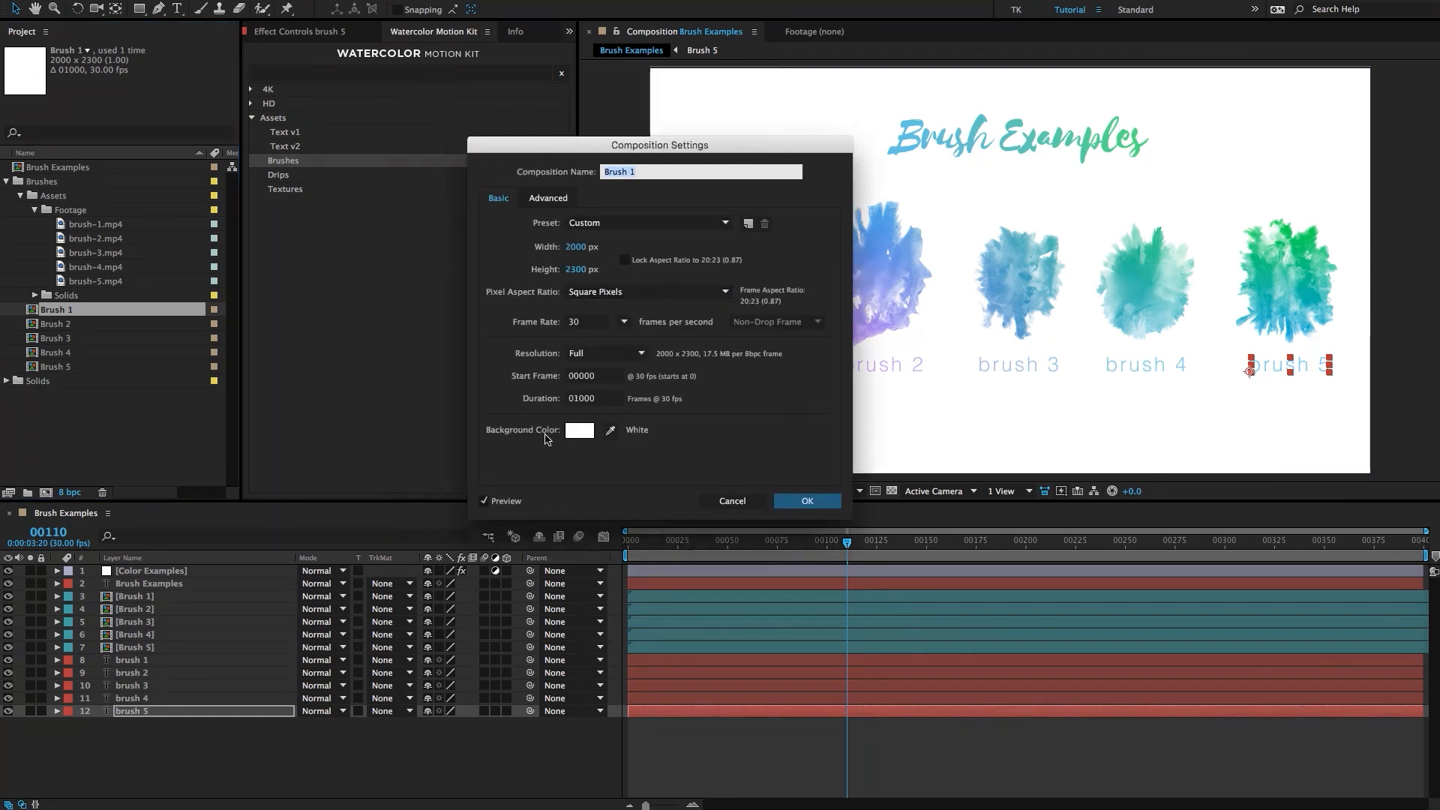
{"action": "left_click", "coordinate": [579, 431]}
{"action": "type", "text": "000000"}
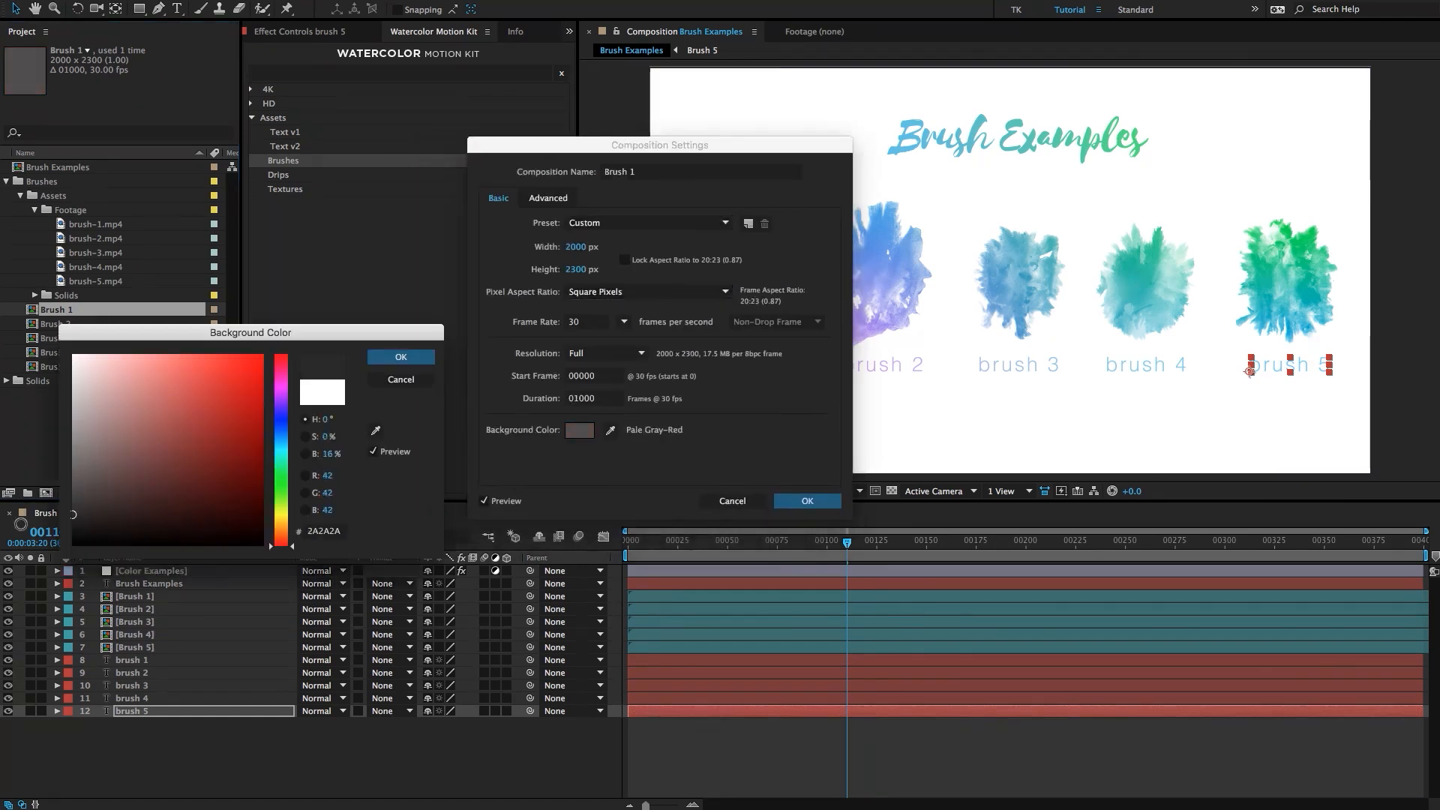
{"action": "left_click", "coordinate": [338, 387]}
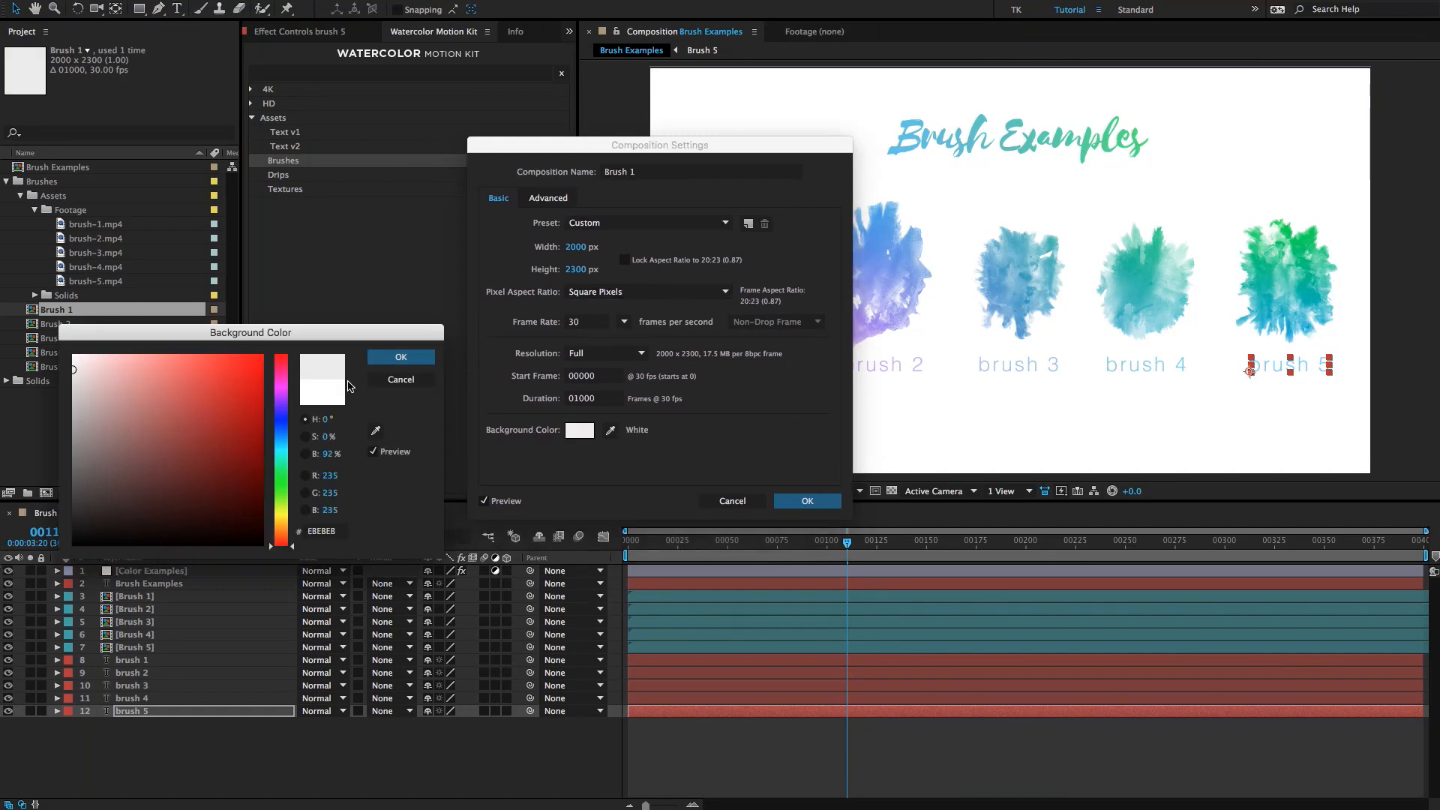
{"action": "left_click_drag", "start_coordinate": [144, 358], "coordinate": [72, 354]}
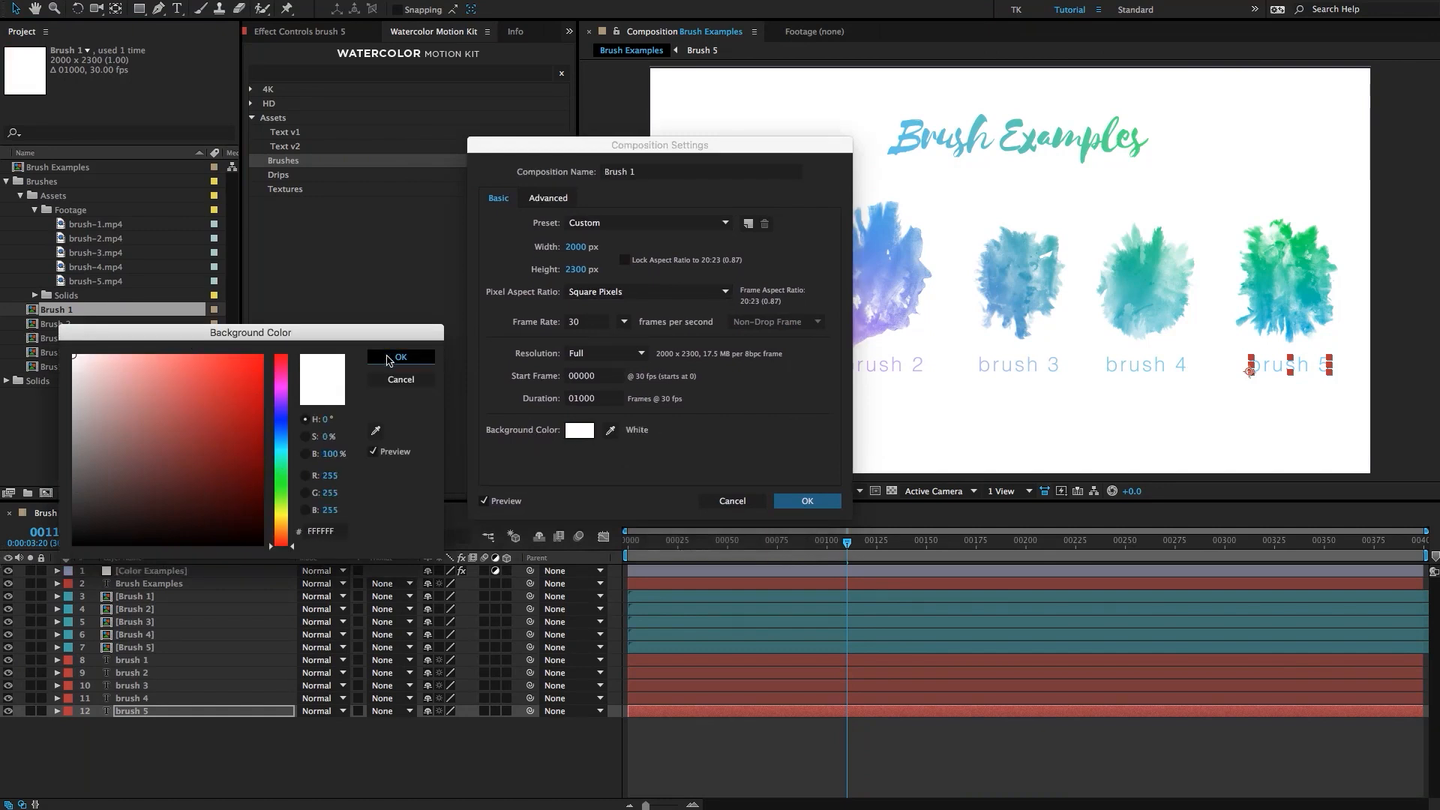
{"action": "left_click", "coordinate": [400, 357]}
{"action": "left_click", "coordinate": [808, 501]}
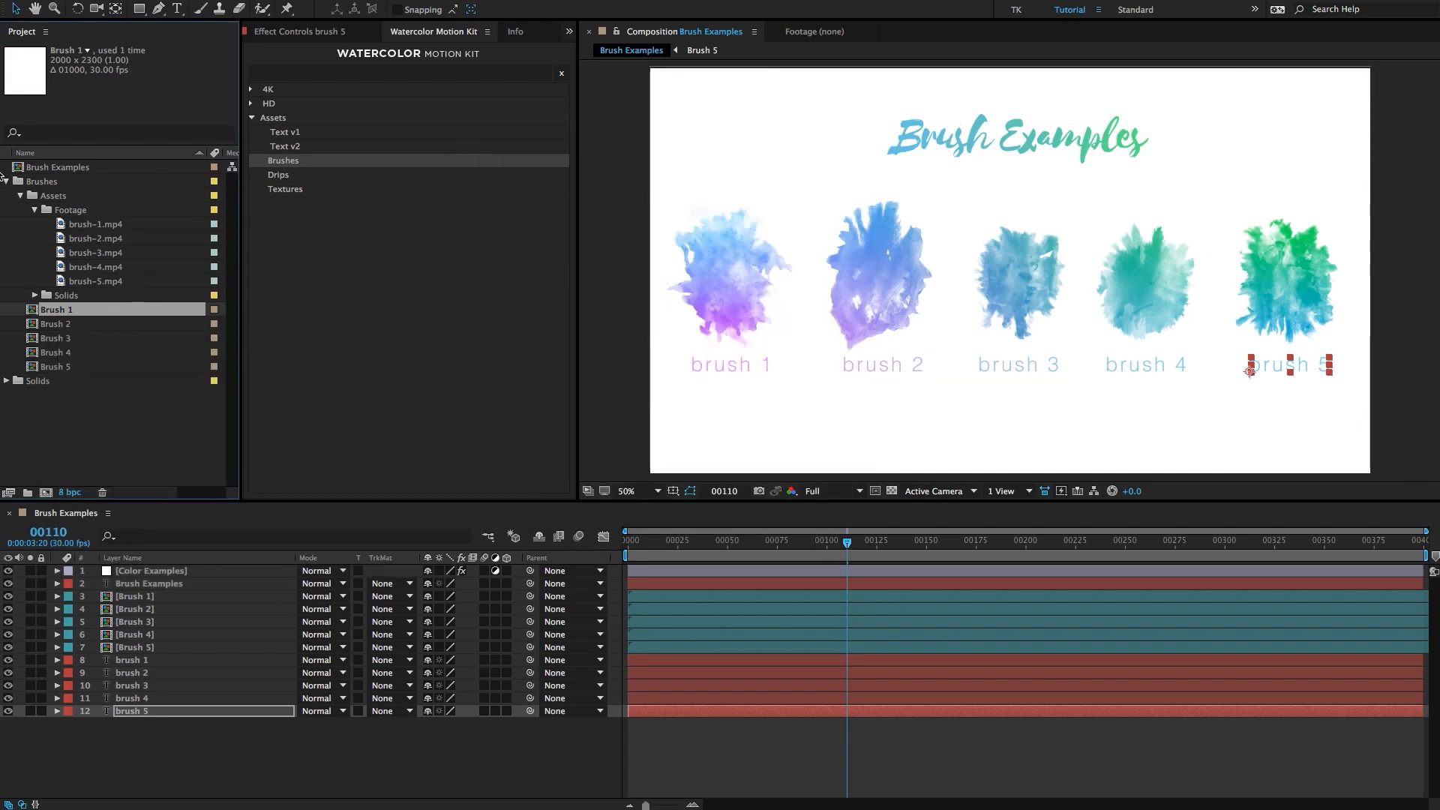